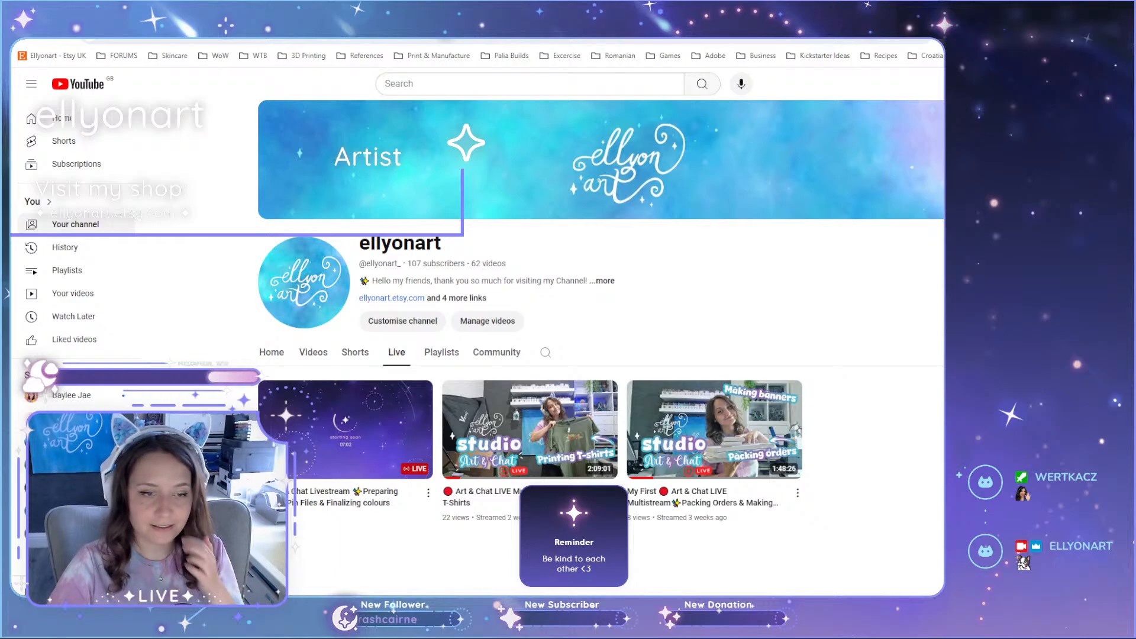
# Step: Switch to Illustrator with the Phantasmal colours.ai document and detach the toolbar into a floating panel
pyautogui.hotkey('alt', 'Tab')
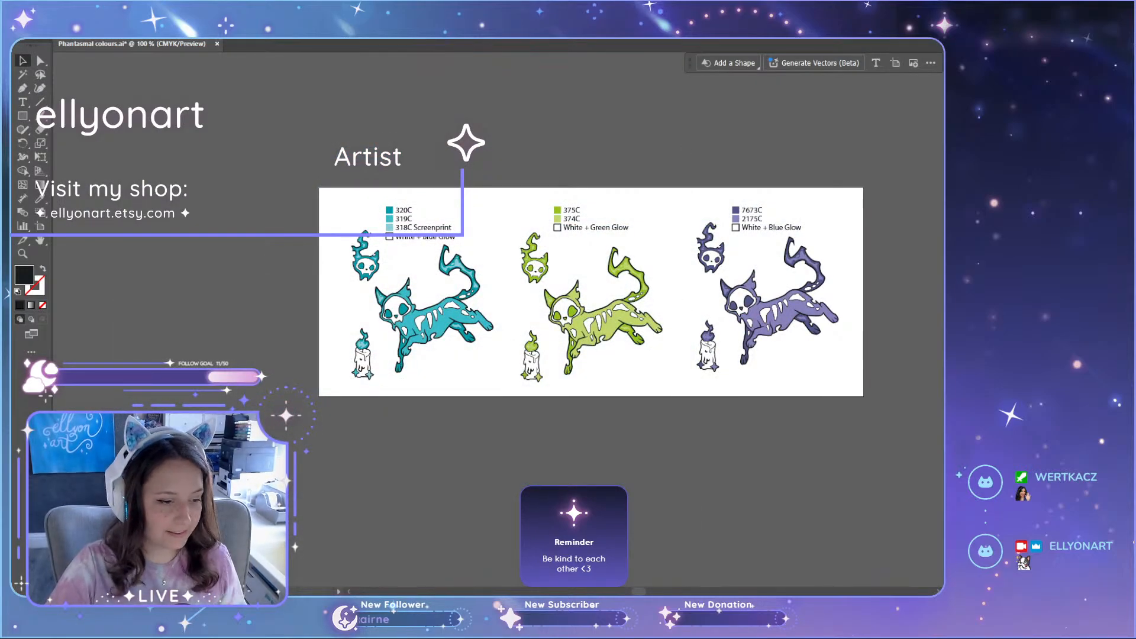
pyautogui.scroll(1, 910, 378)
pyautogui.scroll(-1, 907, 377)
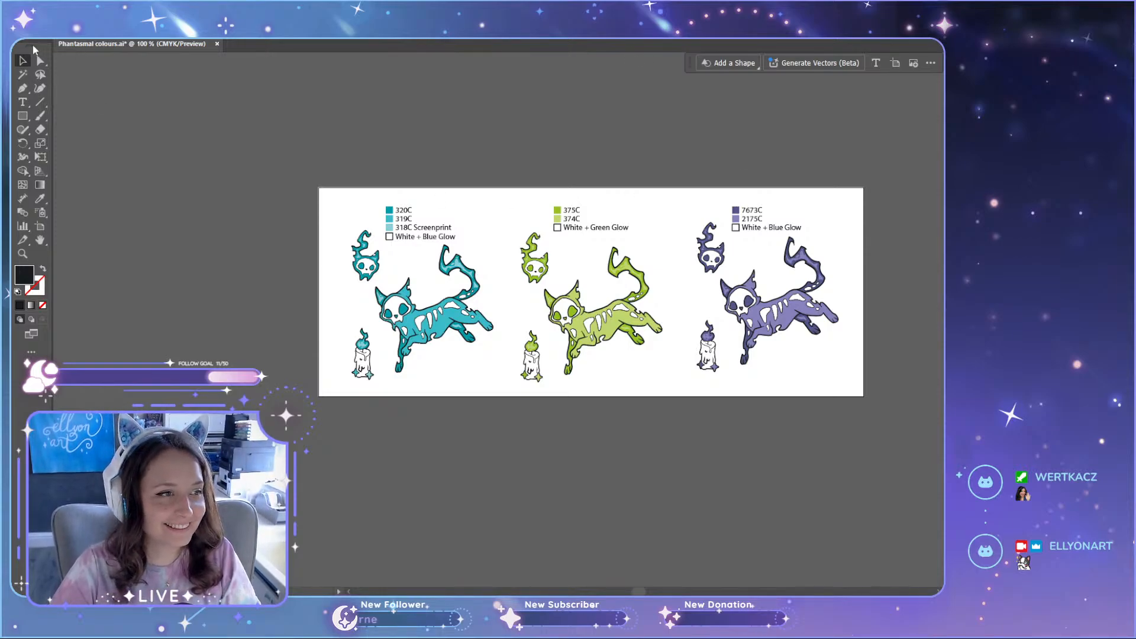
pyautogui.moveTo(33, 50)
pyautogui.mouseDown()
pyautogui.moveTo(3, 62)
pyautogui.moveTo(33, 63)
pyautogui.mouseUp()
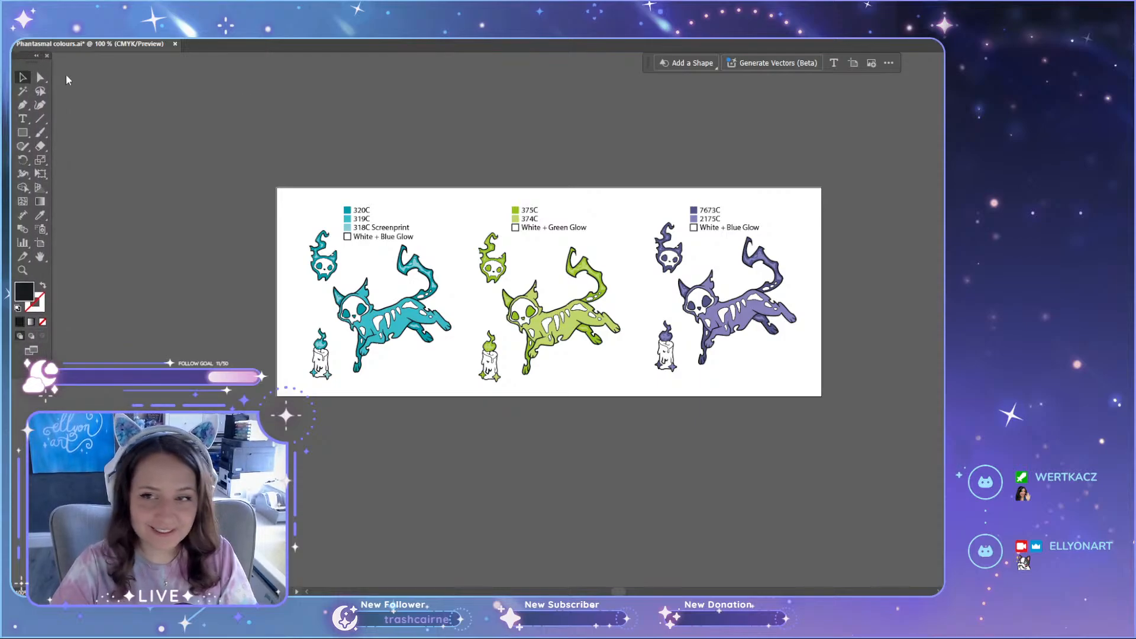
pyautogui.scroll(1, 496, 371)
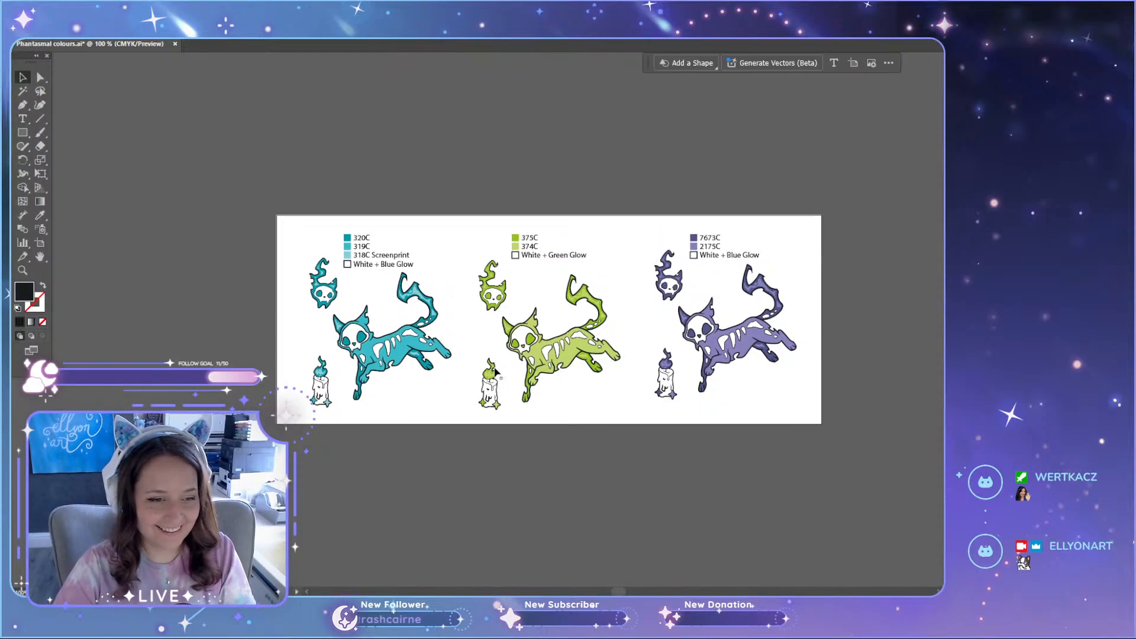
pyautogui.scroll(1, 457, 424)
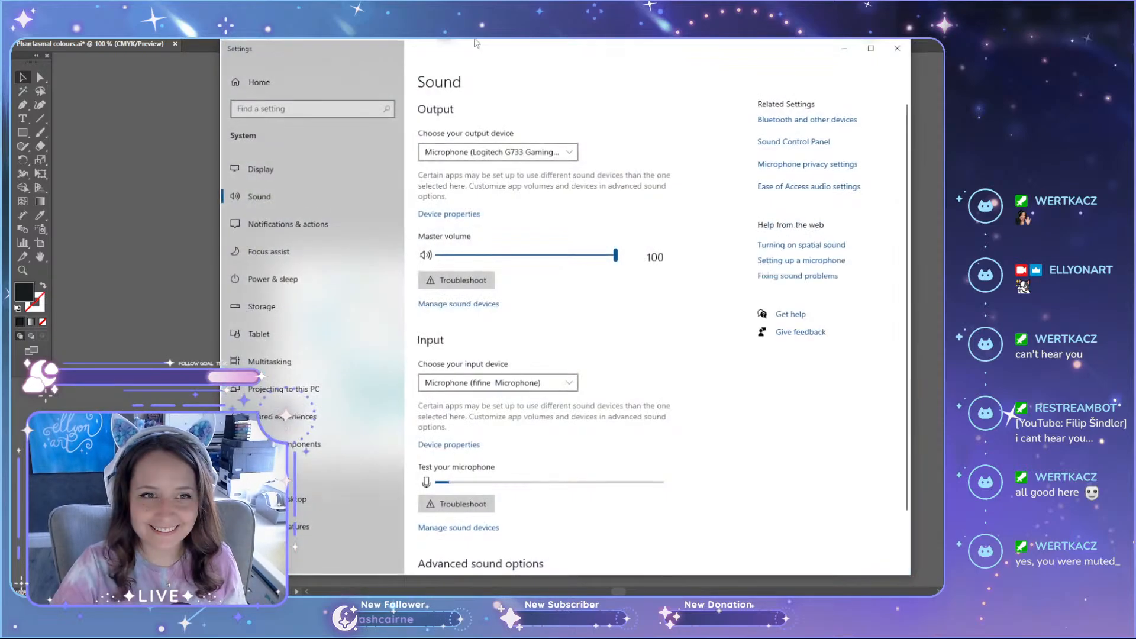
# Step: Choose the Logitech G733 Gaming Headset as the sound output device and close the sound settings
pyautogui.moveTo(489, 55); pyautogui.dragTo(482, 46)
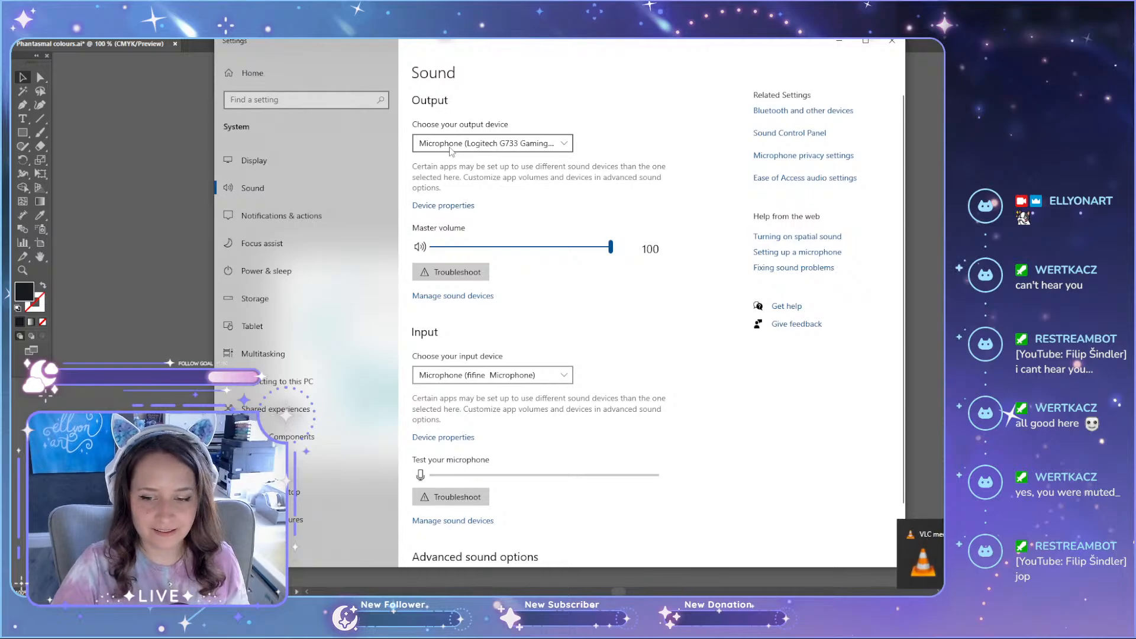
pyautogui.click(468, 143)
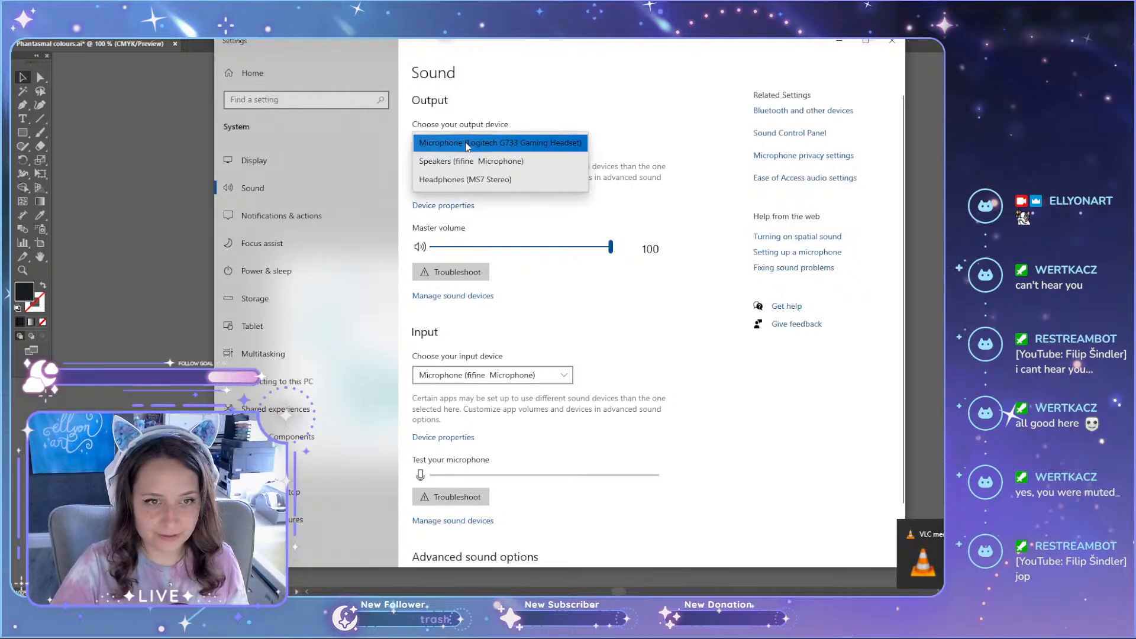
pyautogui.click(468, 144)
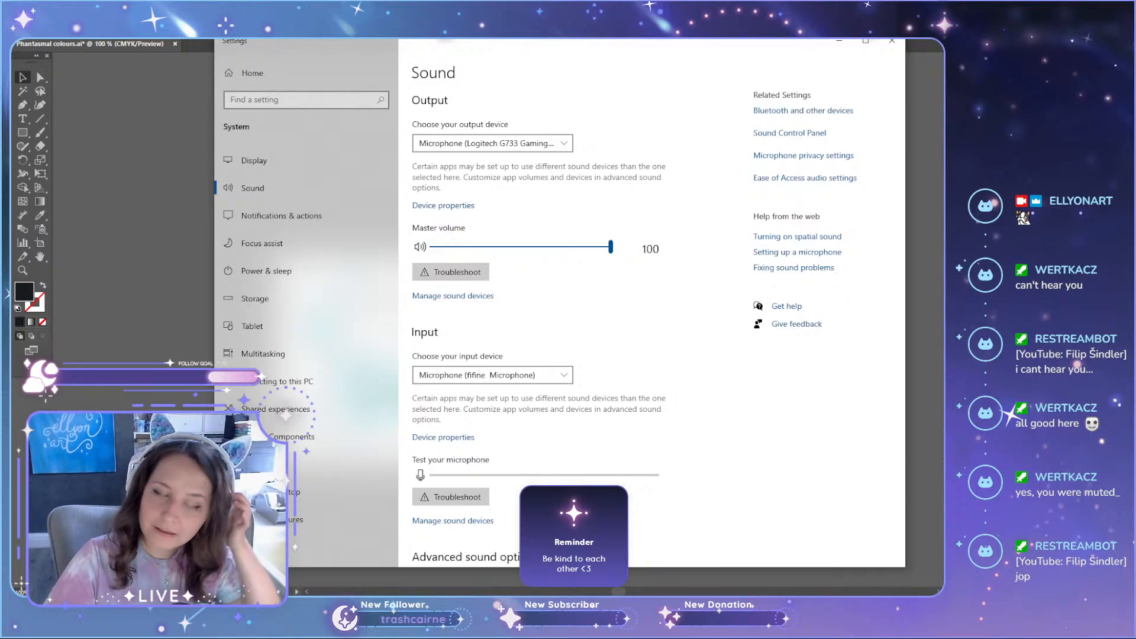
pyautogui.press('XF86AudioRaiseVolume')
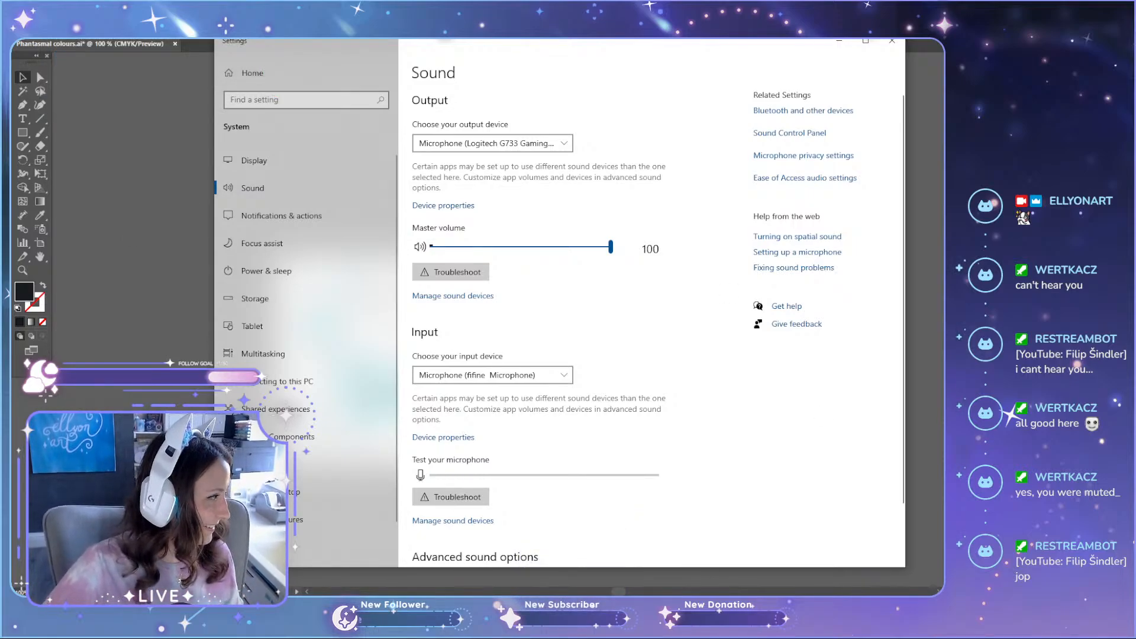
pyautogui.click(502, 151)
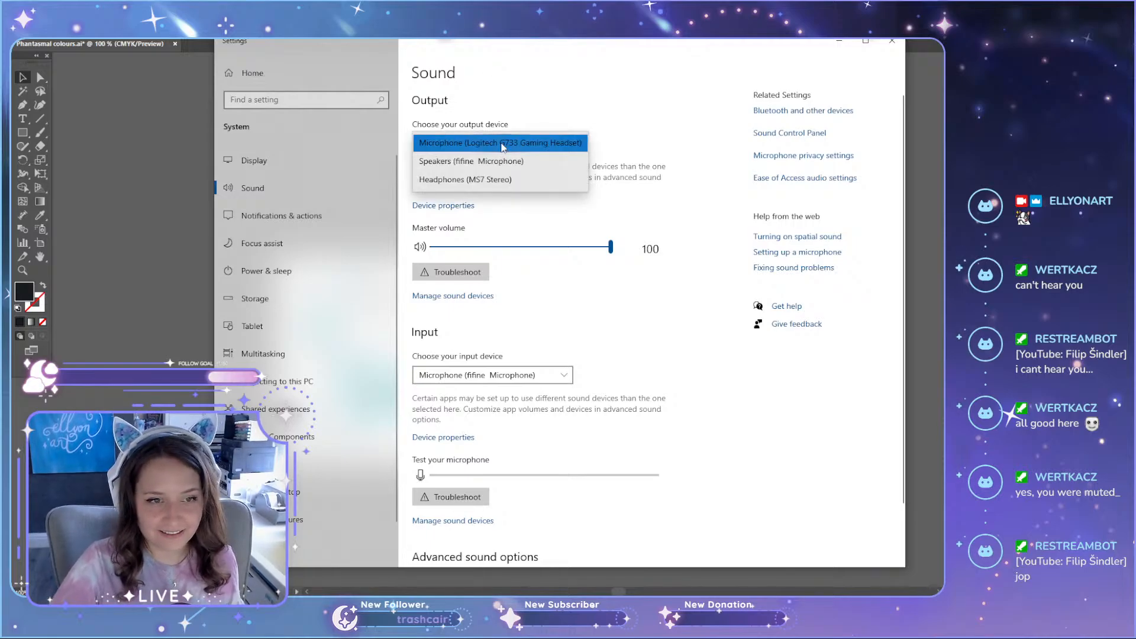
pyautogui.click(503, 145)
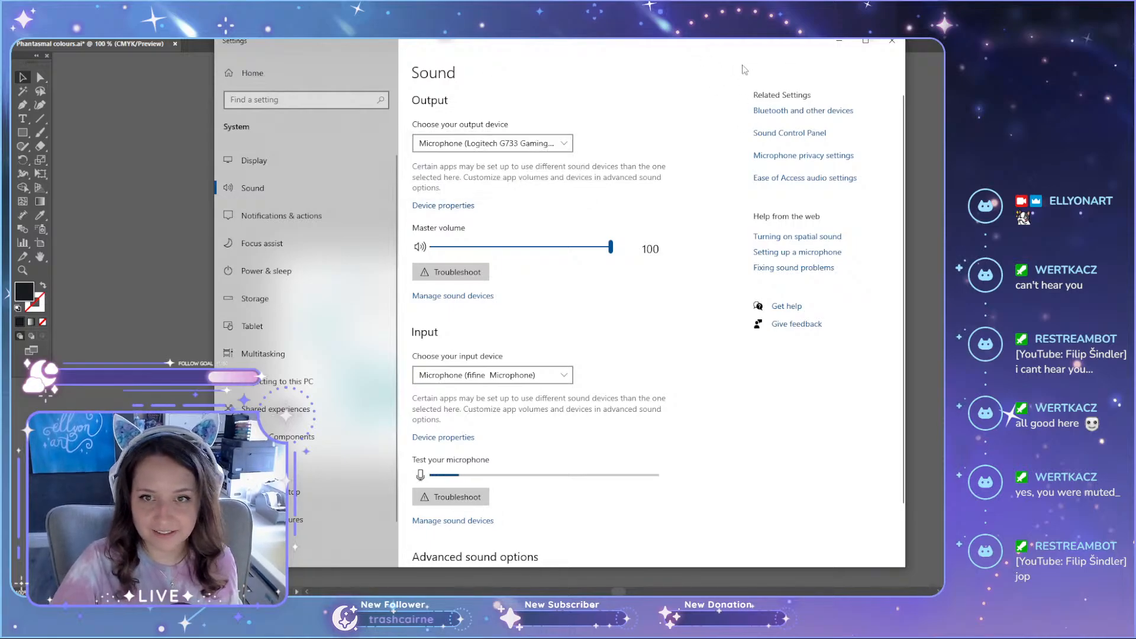
pyautogui.click(892, 41)
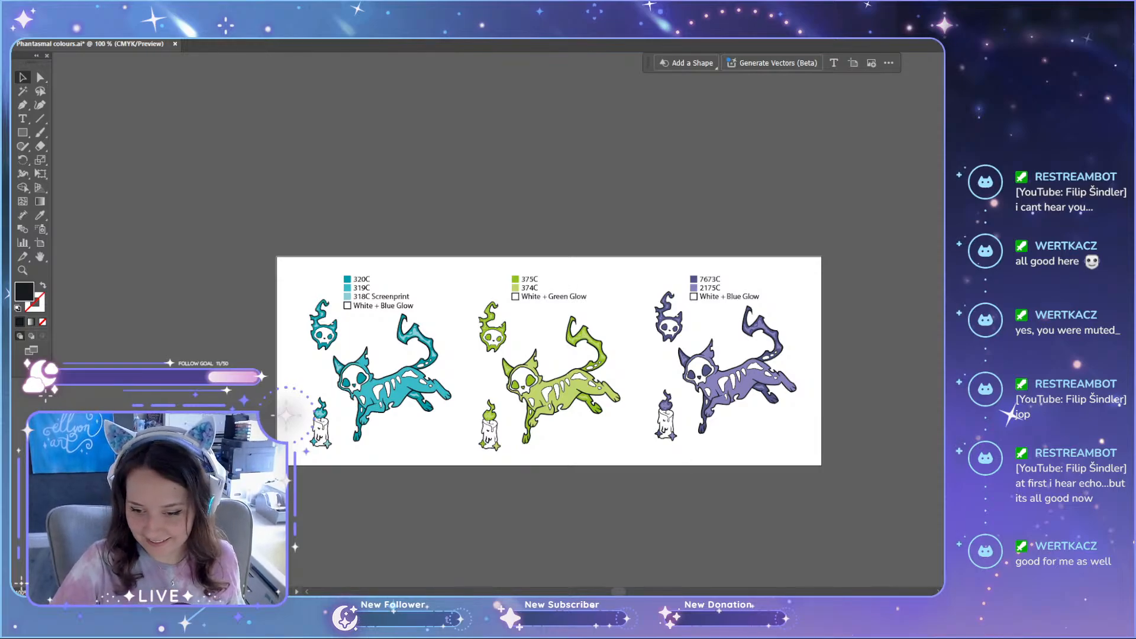
pyautogui.click(928, 581)
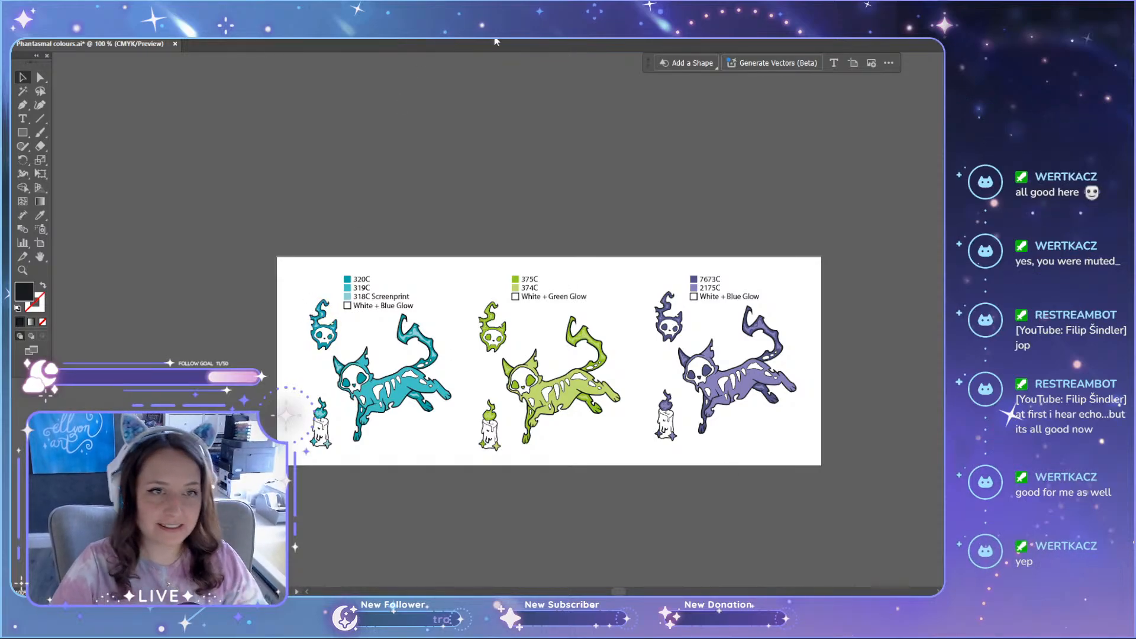
pyautogui.scroll(-4, 415, 290)
pyautogui.scroll(4, 343, 482)
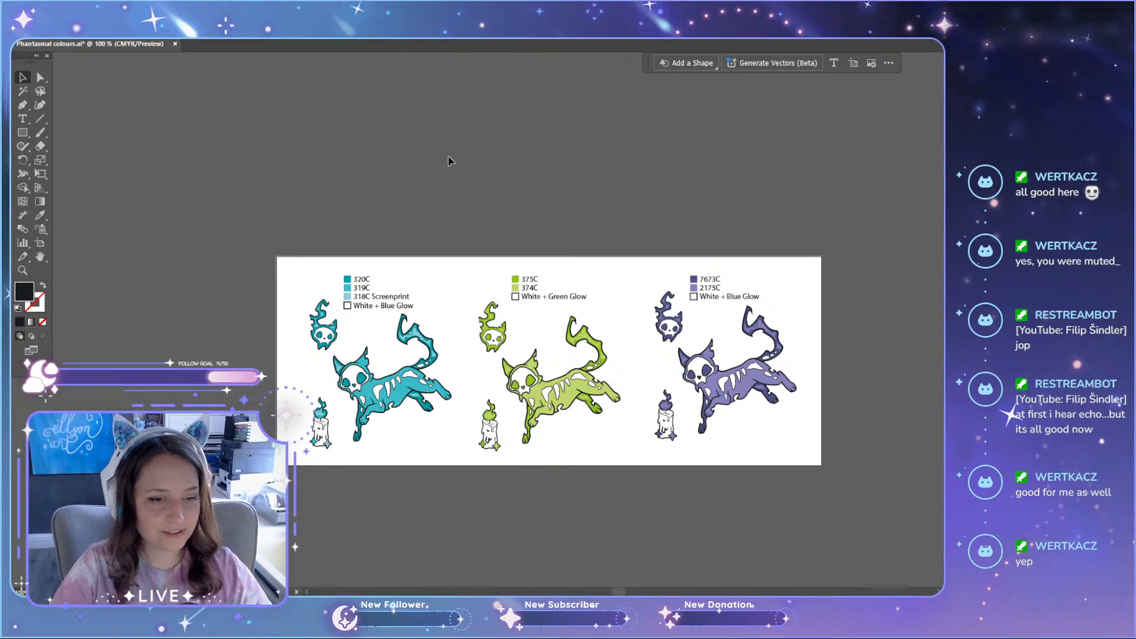
pyautogui.scroll(1, 308, 134)
pyautogui.scroll(-1, 307, 135)
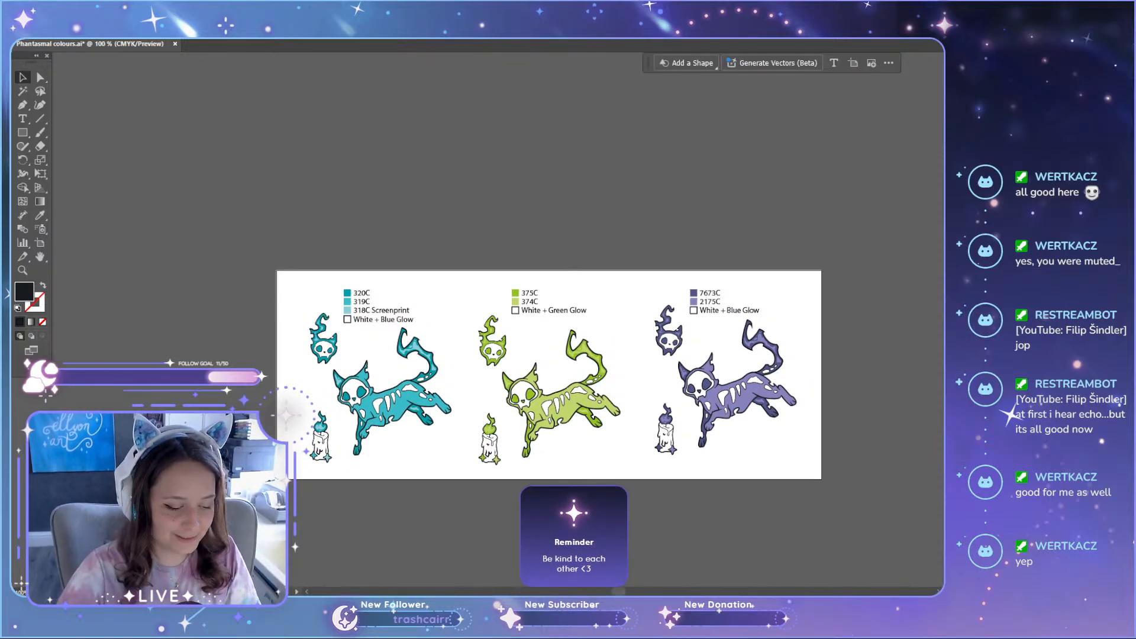
pyautogui.scroll(-2, 352, 128)
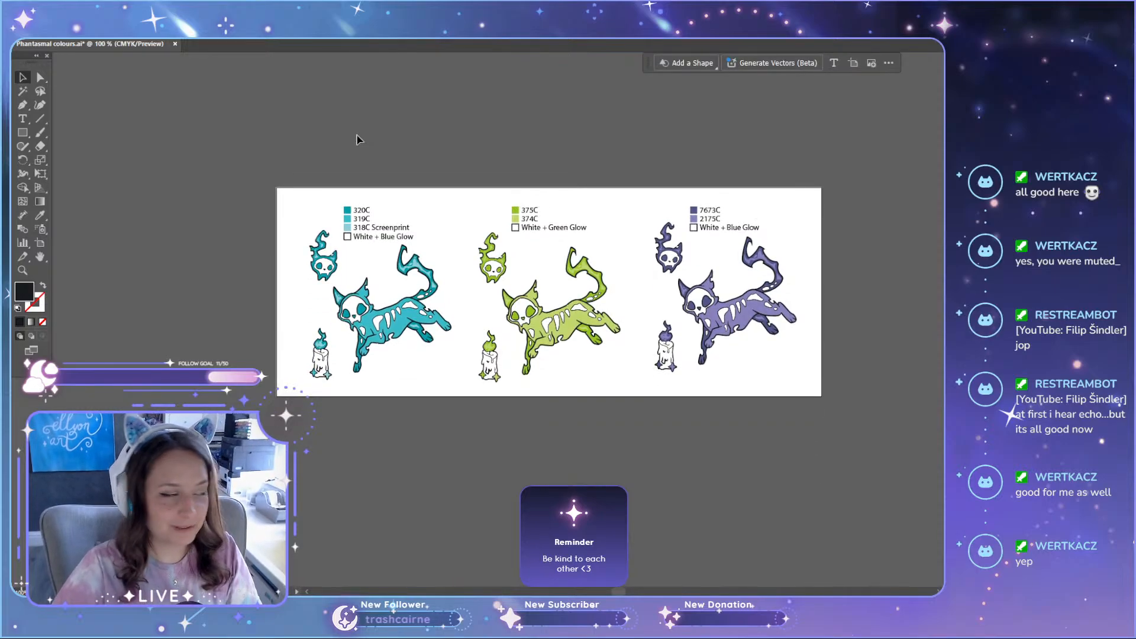
pyautogui.scroll(1, 522, 297)
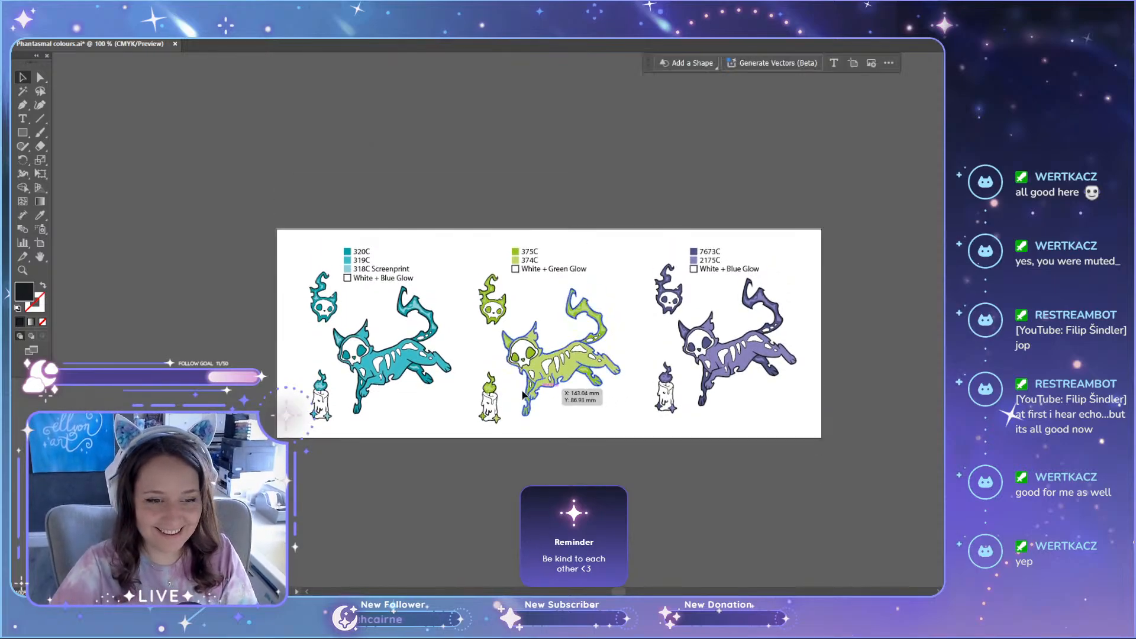
pyautogui.scroll(1, 389, 336)
pyautogui.scroll(-1, 435, 349)
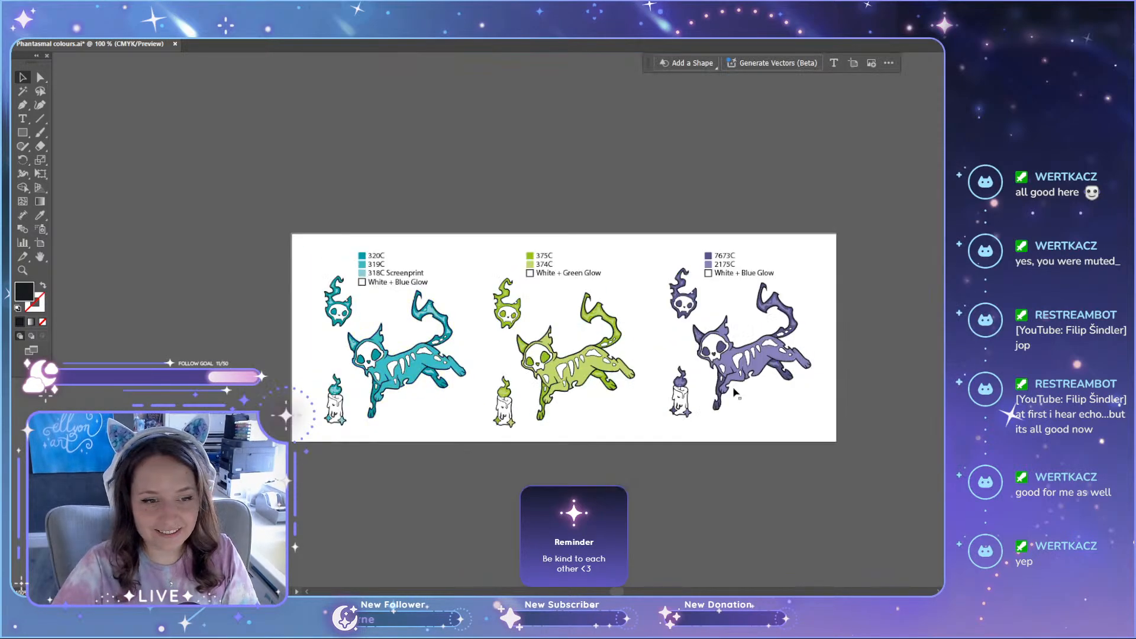
# Step: Examine the teal, green and purple cat, skull and candle variants and their colour labels up close
pyautogui.moveTo(265, 211); pyautogui.dragTo(476, 486)
pyautogui.moveTo(296, 211); pyautogui.dragTo(472, 488)
pyautogui.scroll(1, 292, 382)
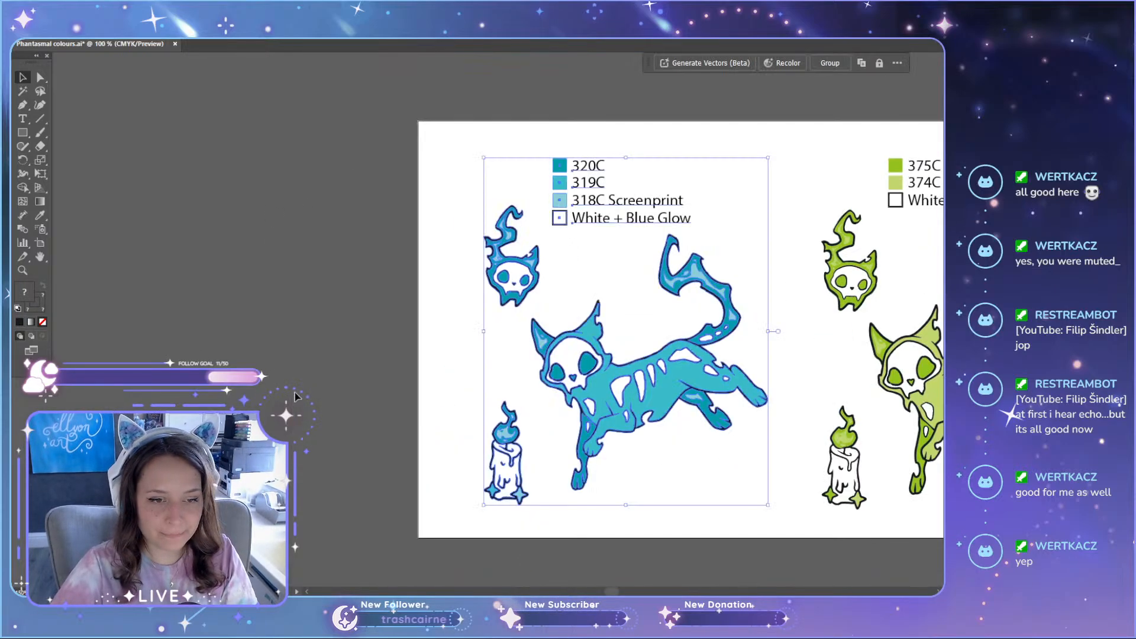
pyautogui.scroll(-1, 431, 423)
pyautogui.scroll(2, 462, 425)
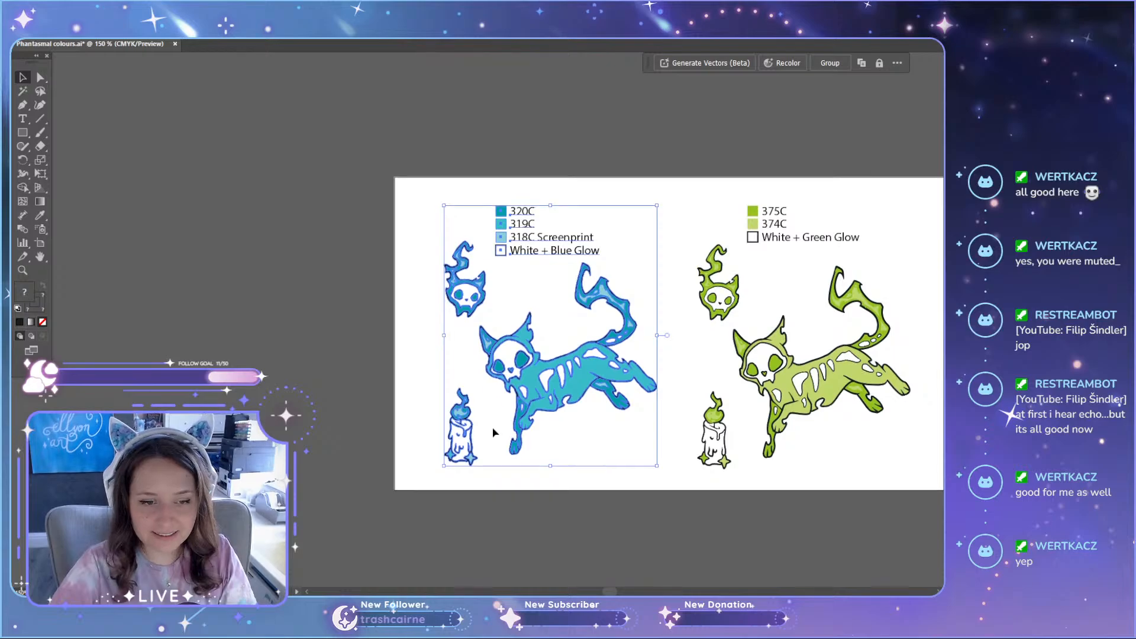
pyautogui.click(558, 510)
pyautogui.moveTo(610, 591); pyautogui.dragTo(621, 591)
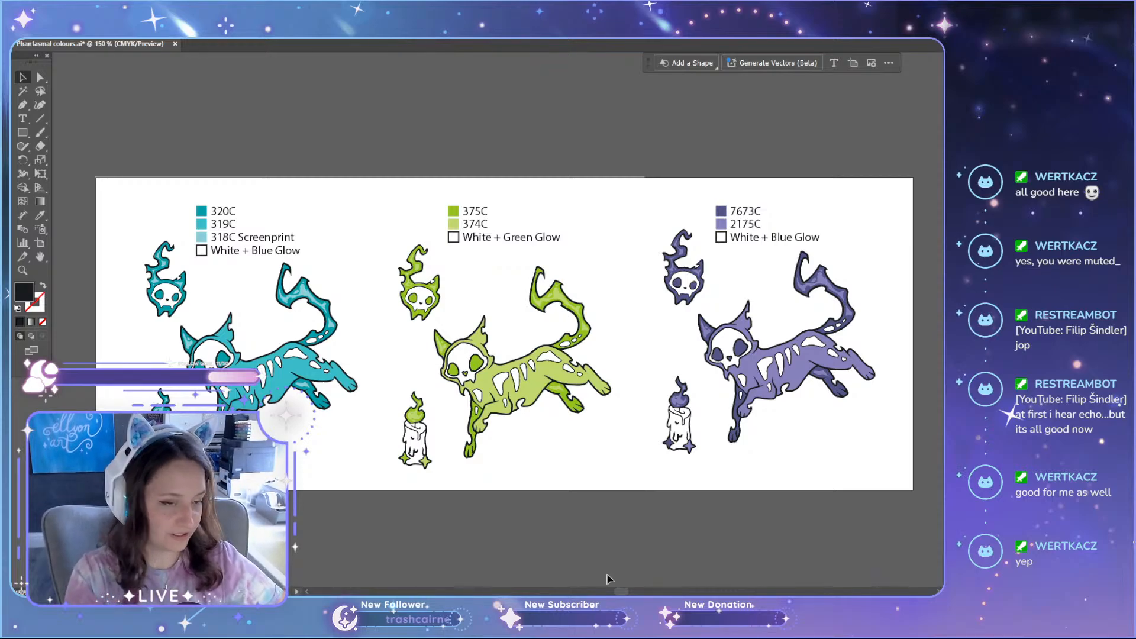
pyautogui.hscroll(-3, 616, 588)
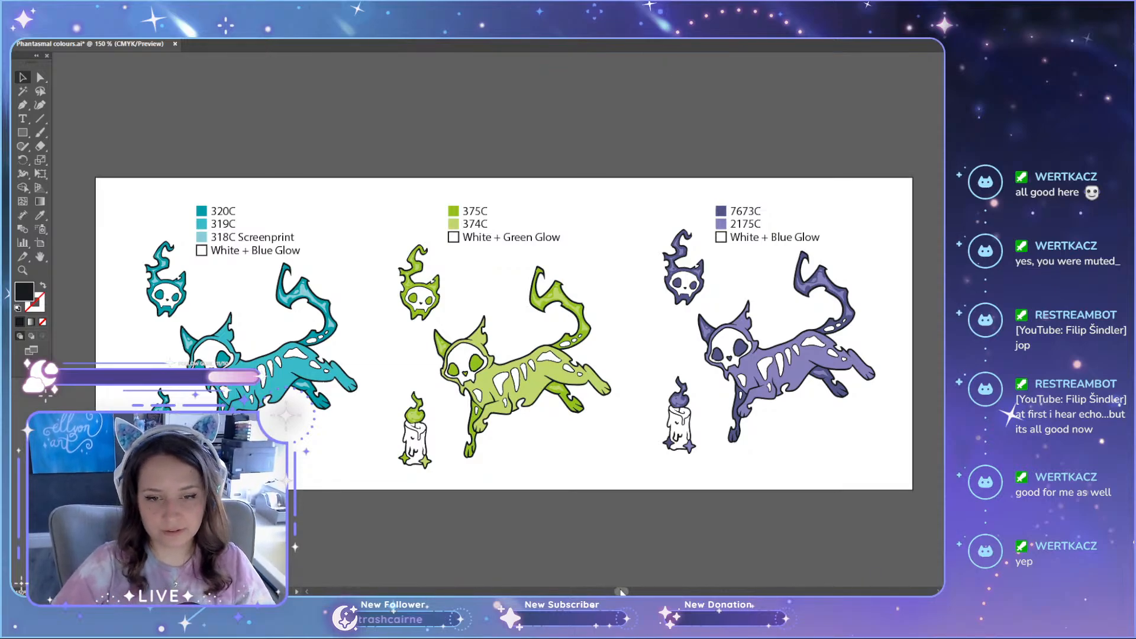
pyautogui.hscroll(2, 616, 588)
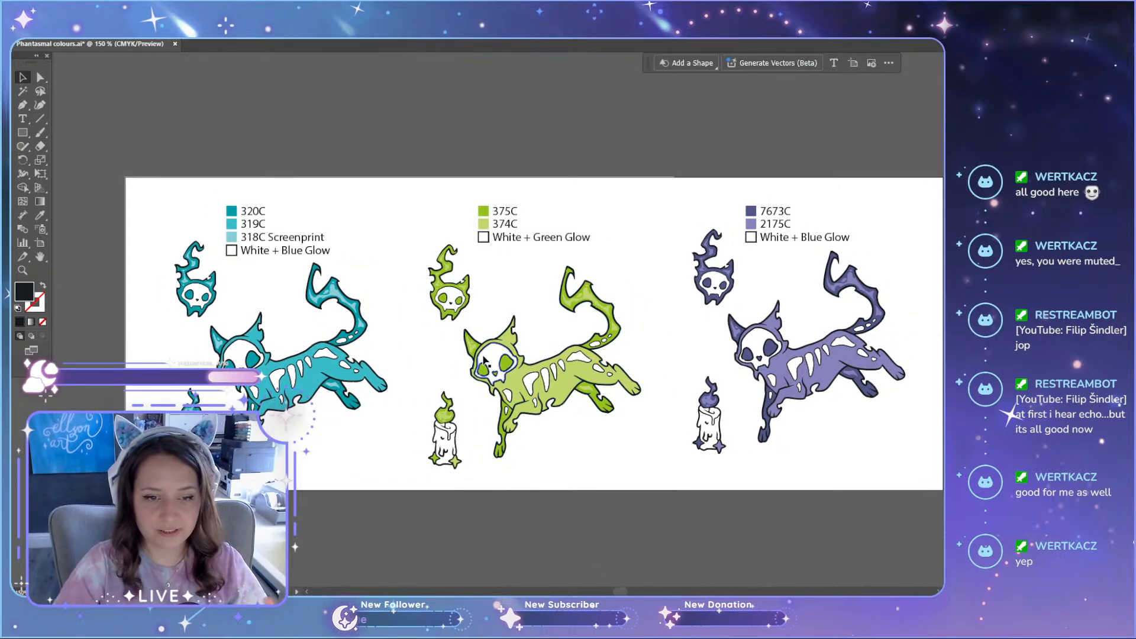
pyautogui.scroll(-1, 395, 355)
pyautogui.scroll(-4, 395, 355)
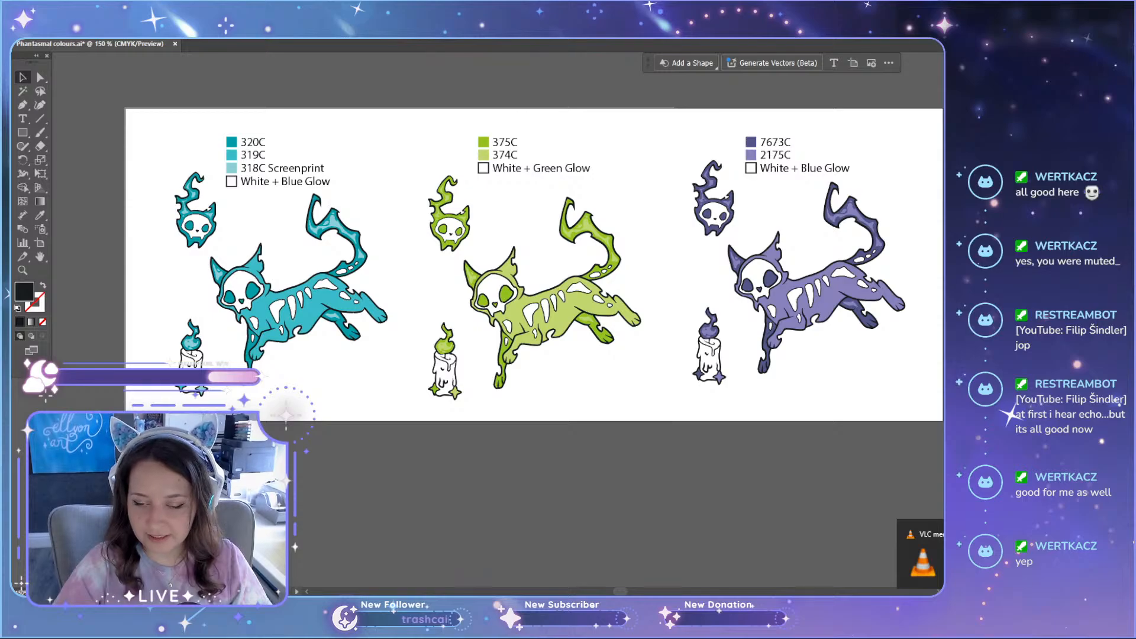
pyautogui.hscroll(-1, 619, 591)
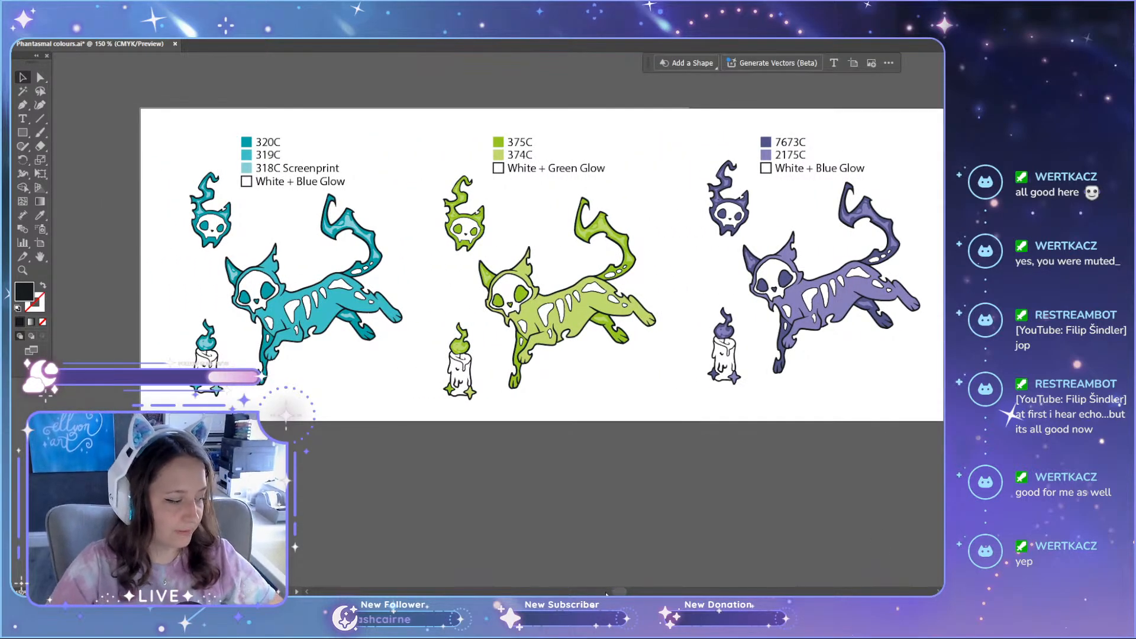
pyautogui.scroll(2, 290, 364)
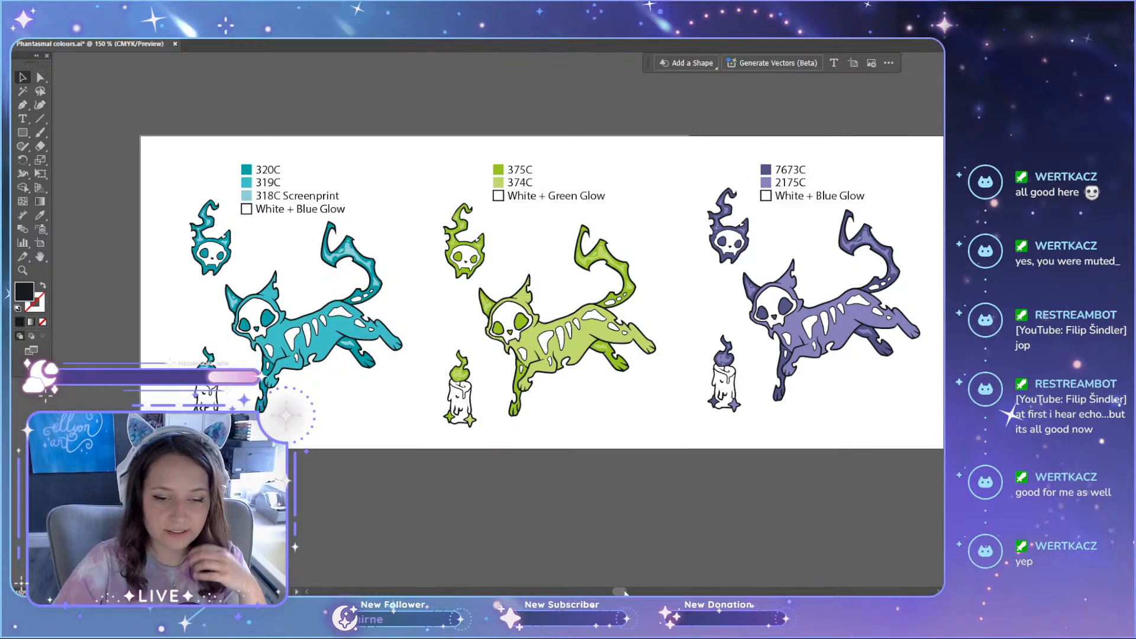
pyautogui.hscroll(-5, 619, 591)
pyautogui.moveTo(619, 590); pyautogui.dragTo(617, 590)
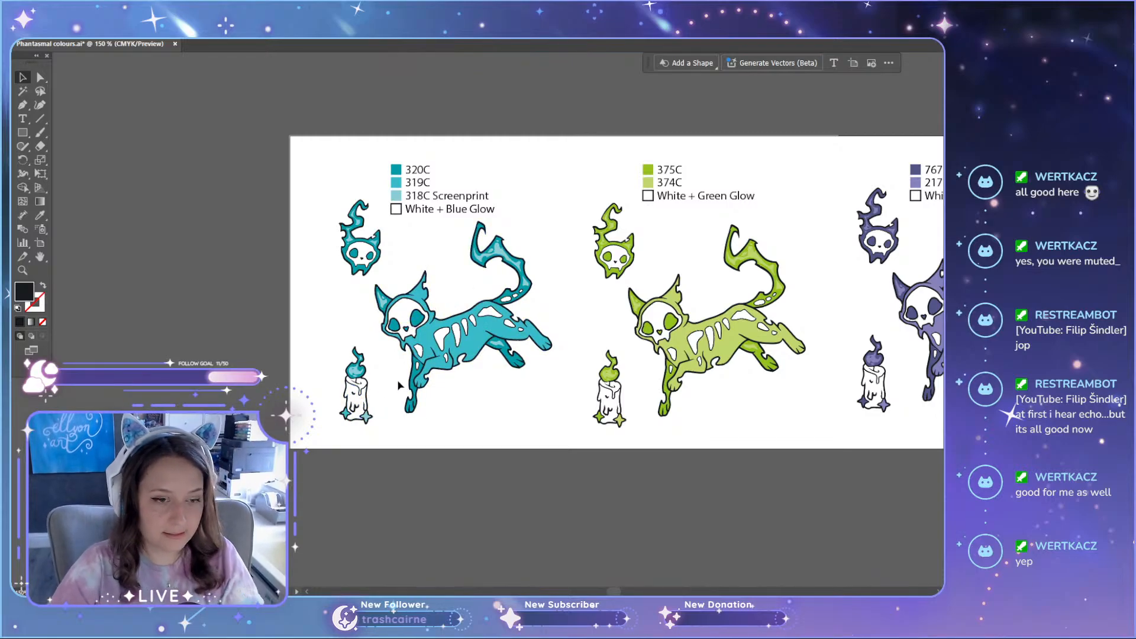
pyautogui.scroll(3, 359, 398)
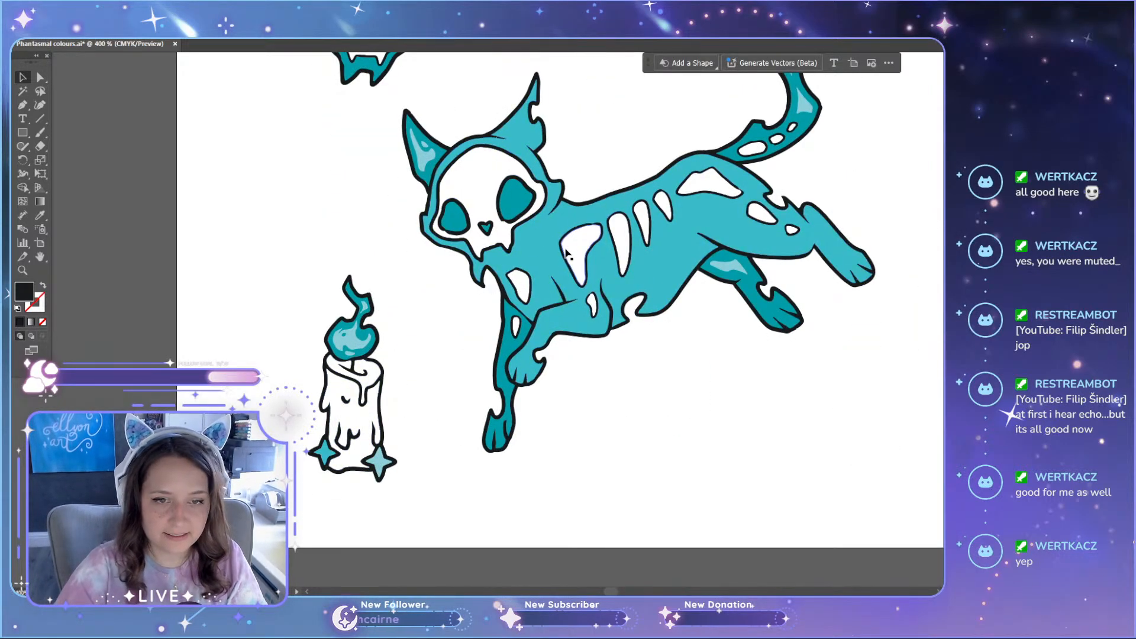
pyautogui.scroll(-3, 574, 248)
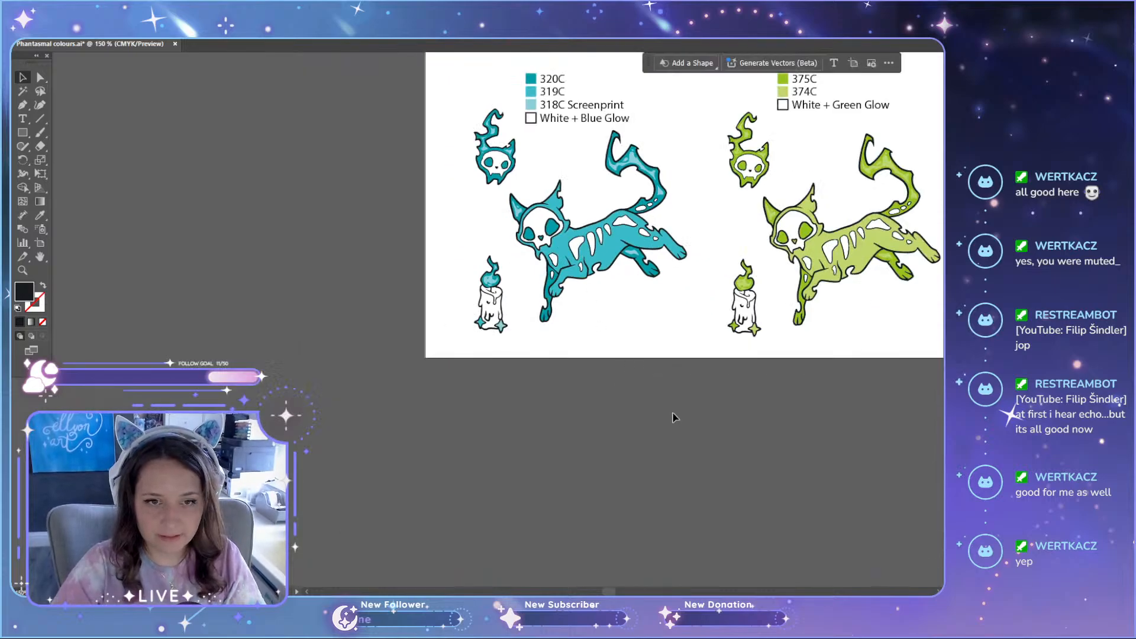
# Step: Duplicate the teal cat, skull and candle artwork with its colour labels onto the empty canvas below the artboard
pyautogui.moveTo(615, 273); pyautogui.dragTo(595, 551)
pyautogui.scroll(-3, 721, 416)
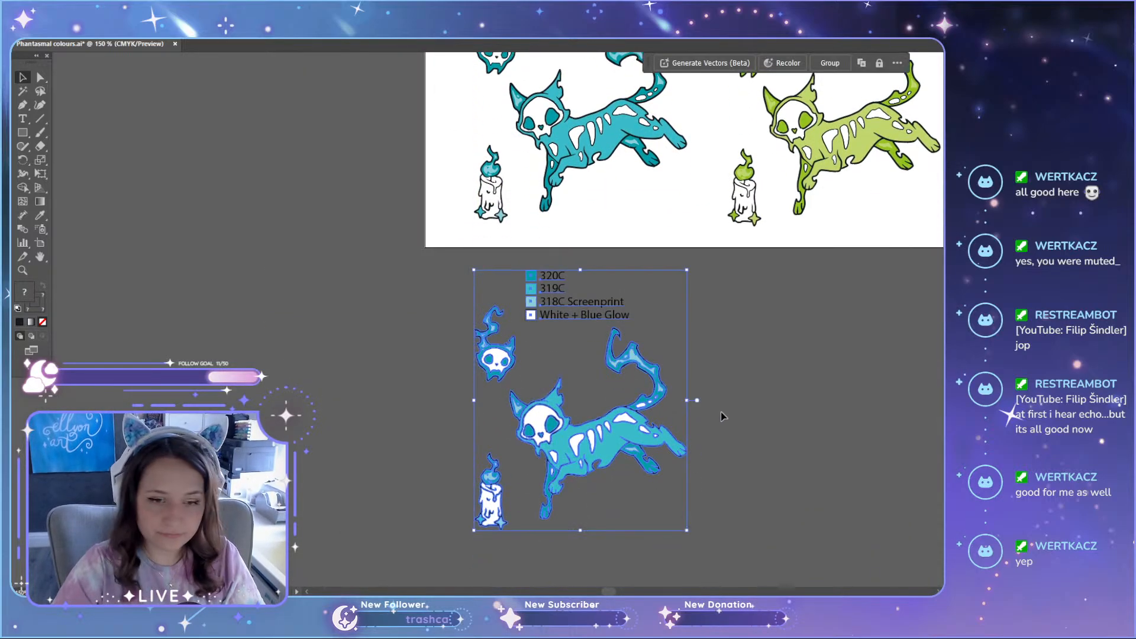
pyautogui.click(774, 488)
pyautogui.scroll(2, 704, 470)
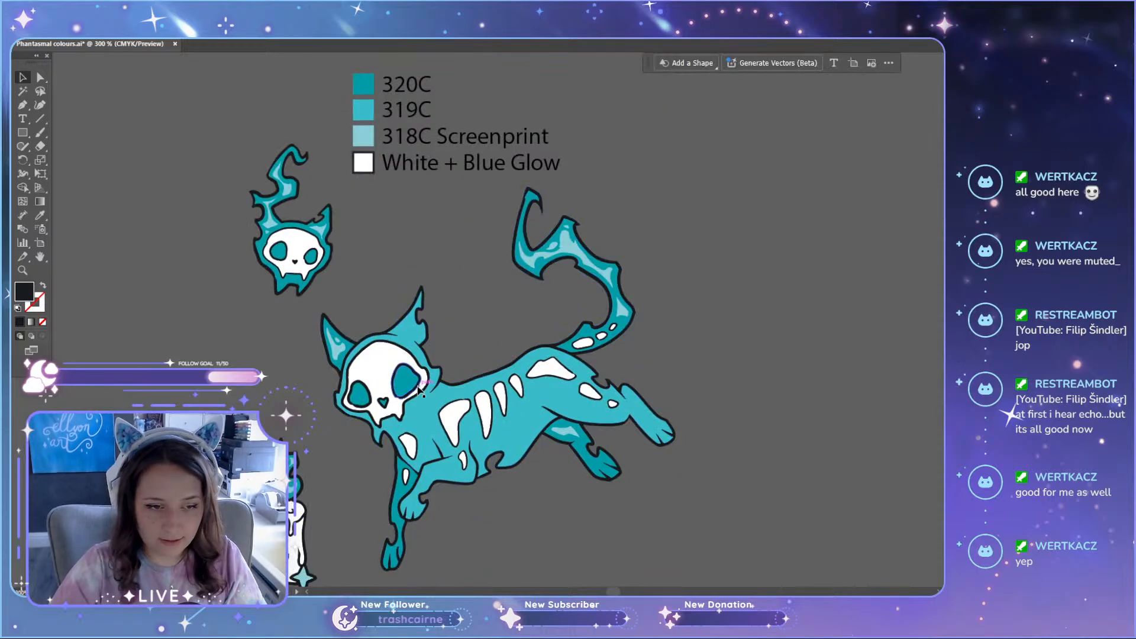
pyautogui.click(420, 390)
pyautogui.click(809, 332)
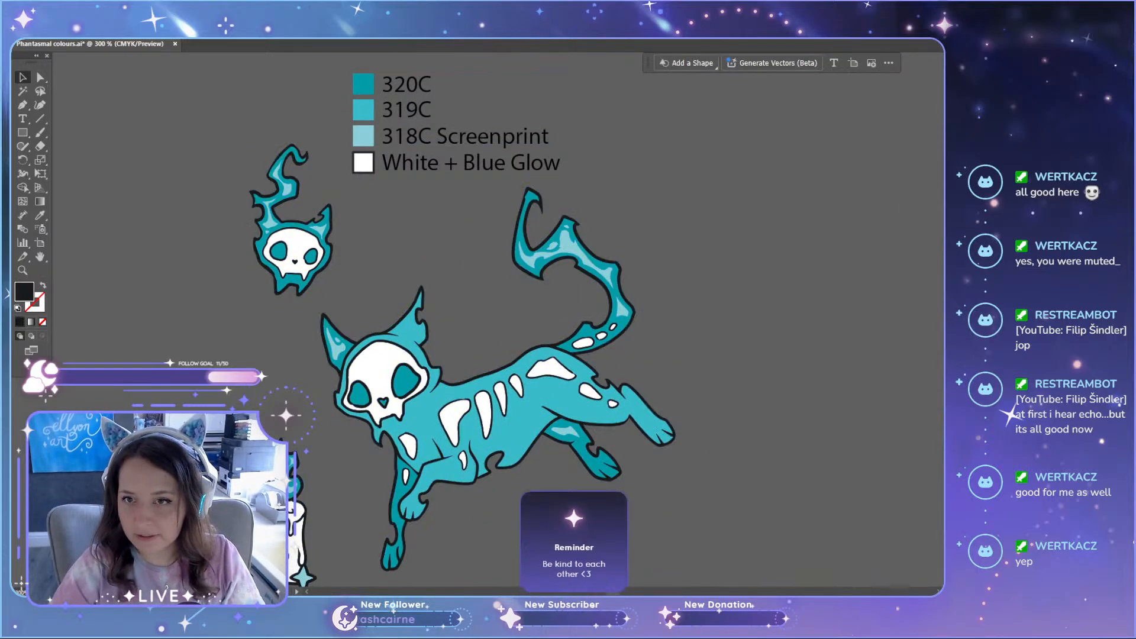
# Step: Load the PANTONE+ Solid Coated swatch library from the PANTONE+ Colour Books folder and move its panel clear of the artwork
pyautogui.click(824, 158)
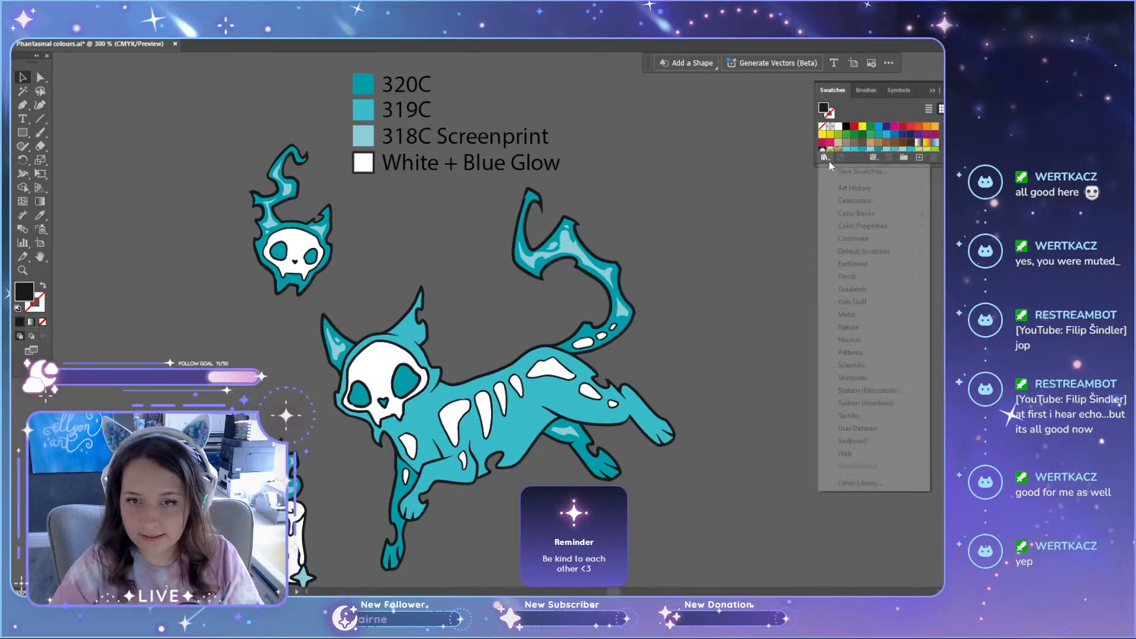
pyautogui.click(853, 487)
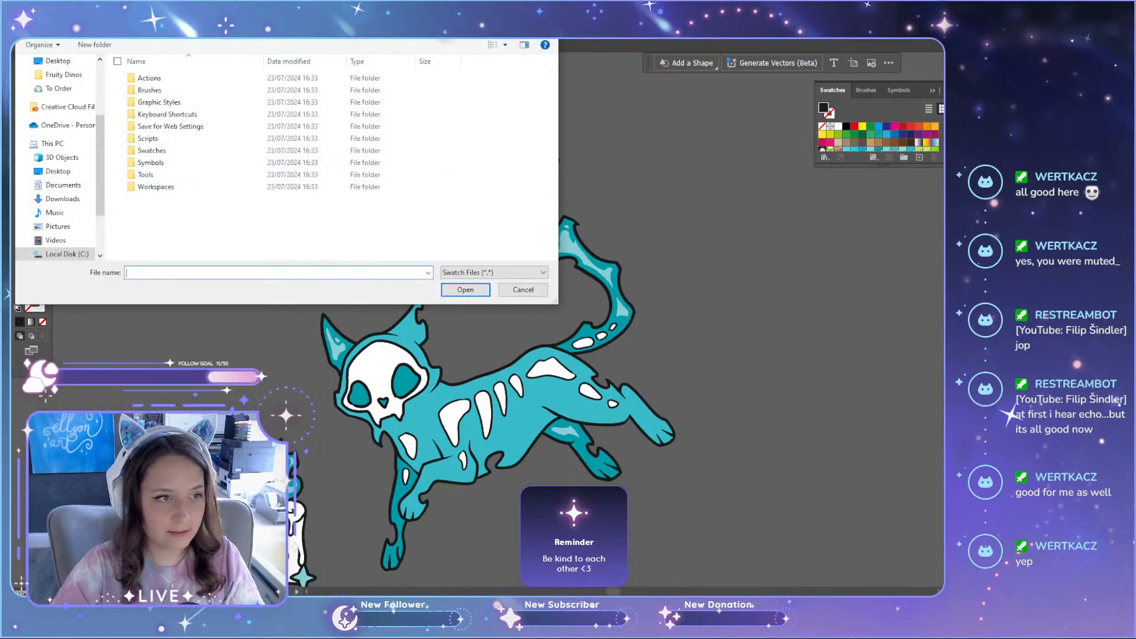
pyautogui.scroll(5, 172, 207)
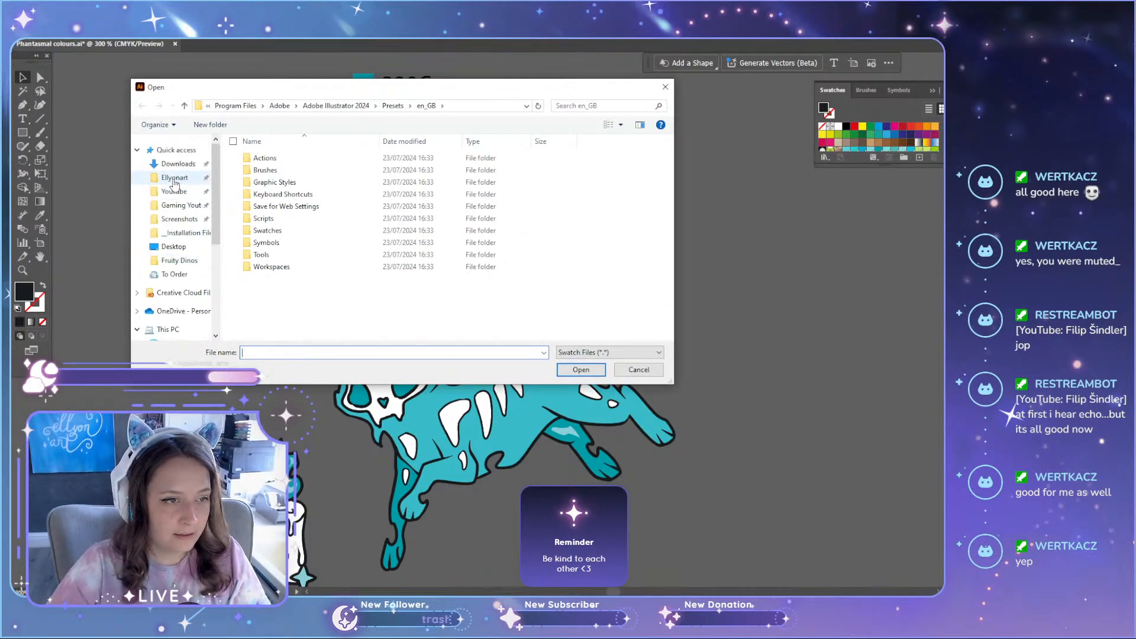
pyautogui.click(175, 177)
pyautogui.doubleClick(296, 242)
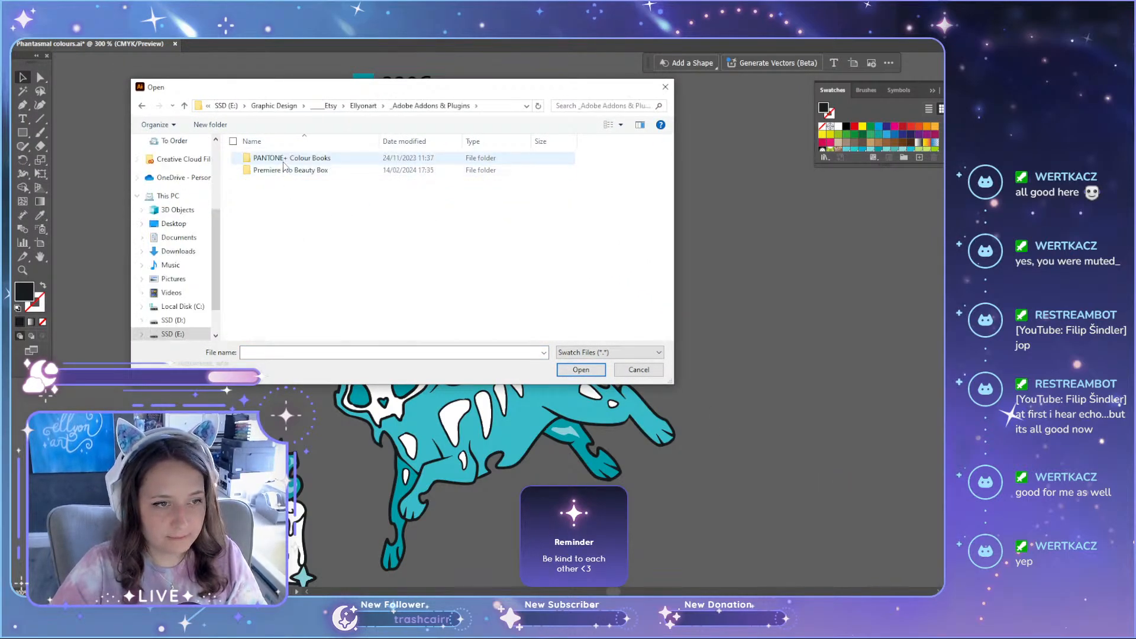
pyautogui.doubleClick(284, 158)
pyautogui.doubleClick(640, 172)
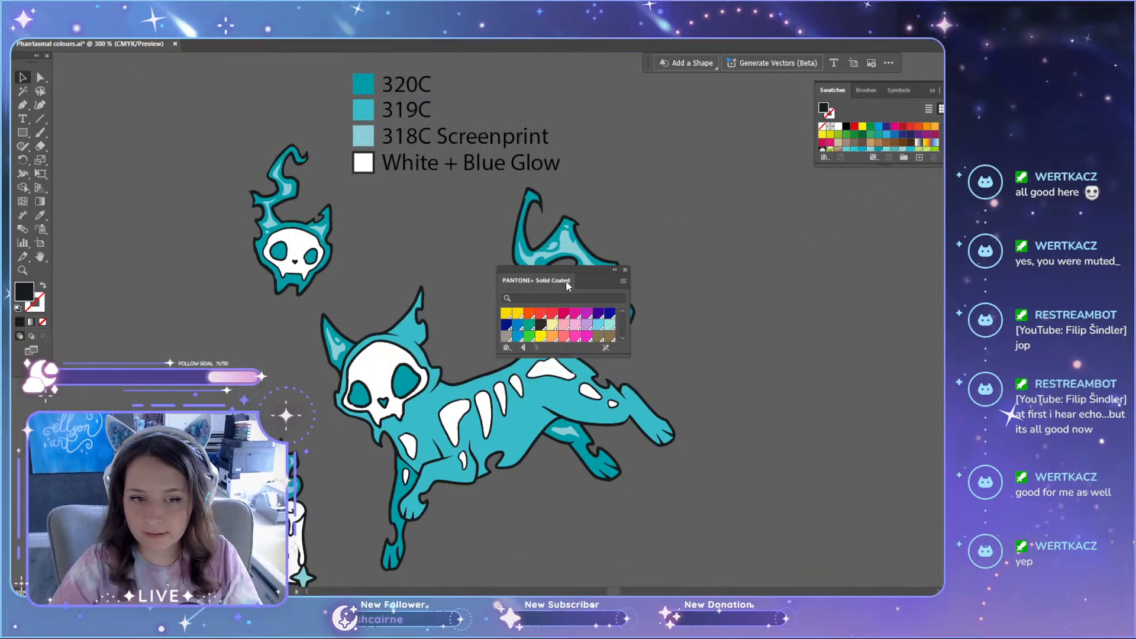
pyautogui.moveTo(573, 272); pyautogui.dragTo(943, 249)
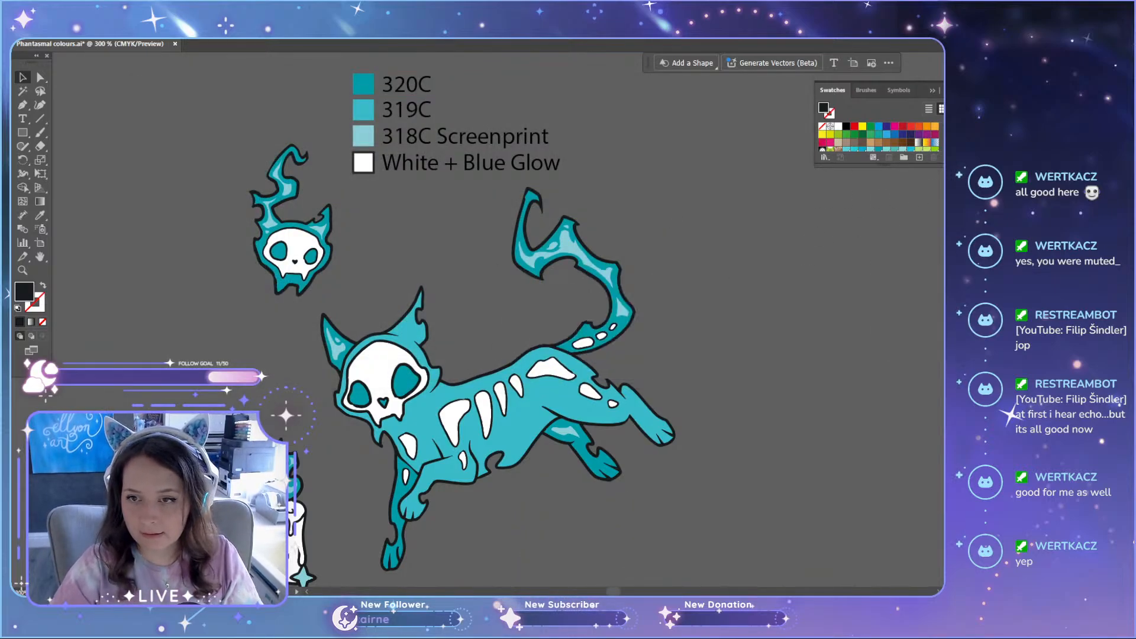
pyautogui.click(931, 91)
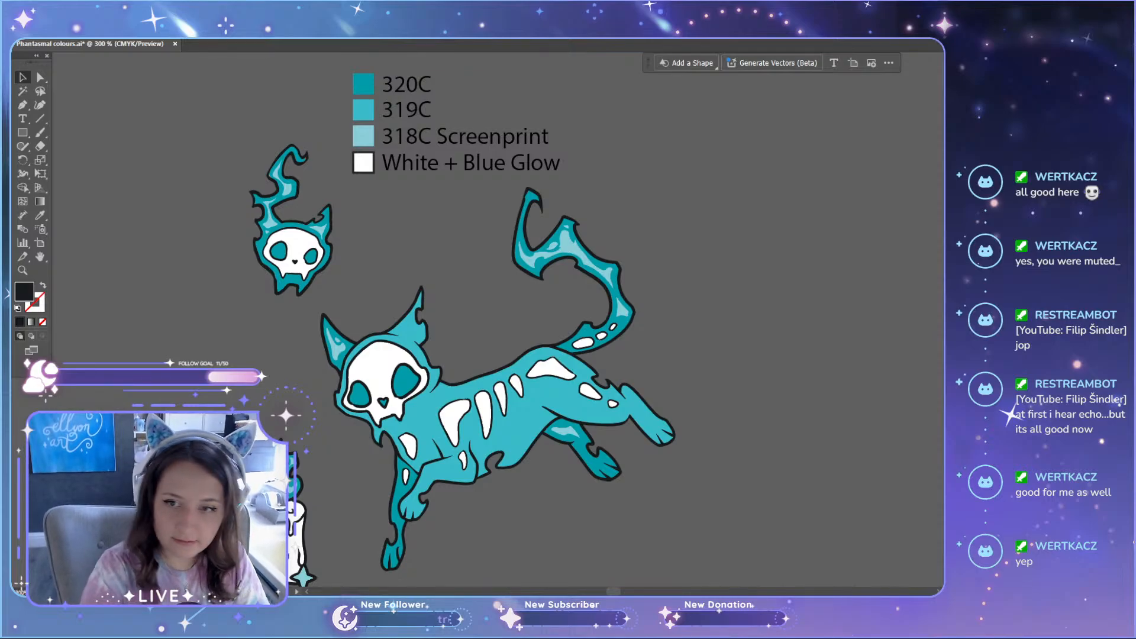
# Step: Fill the duplicate's white skulls, candle body and the cat's chest, leg, rib and hip bones with light grey
pyautogui.press('a')
pyautogui.click(388, 363)
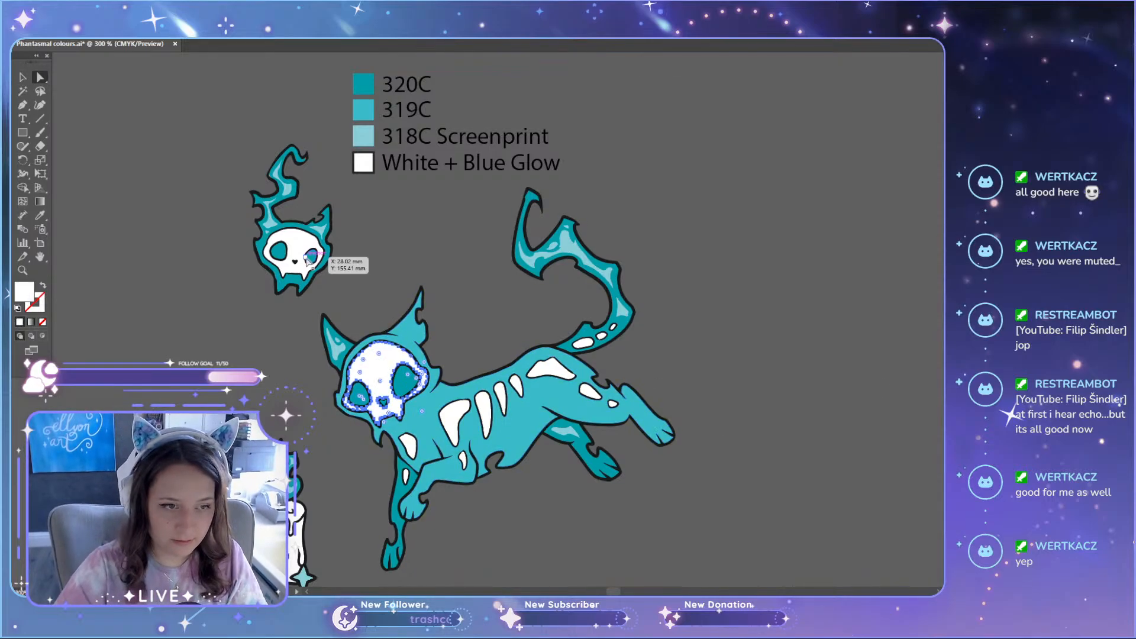
pyautogui.keyDown('shift'); pyautogui.click(303, 242); pyautogui.keyUp('shift')
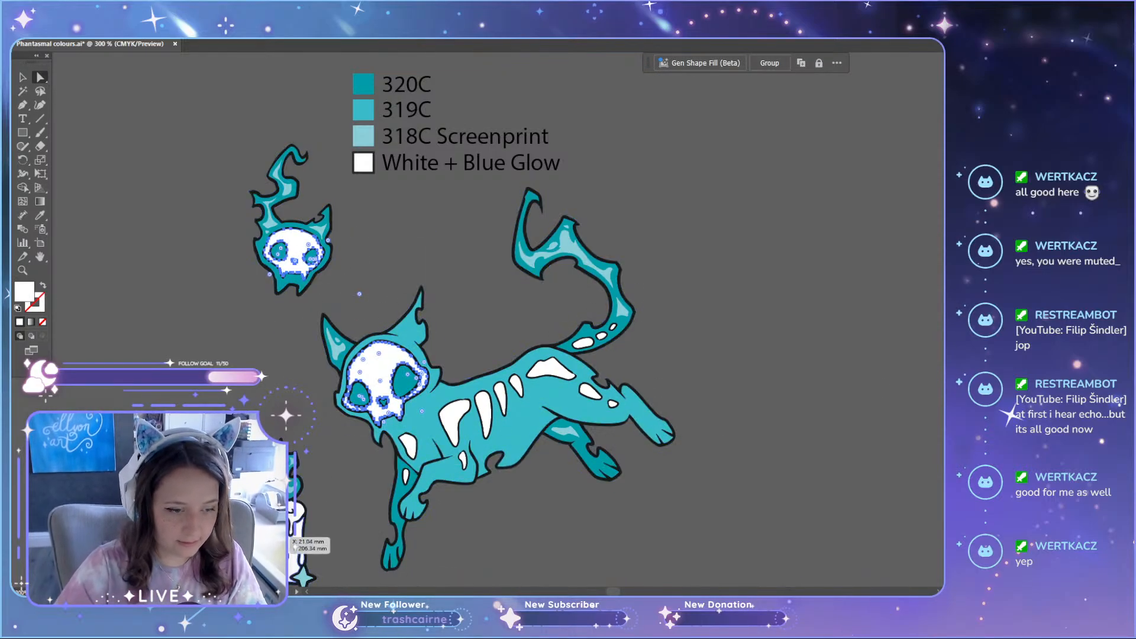
pyautogui.scroll(4, 271, 536)
pyautogui.keyDown('shift'); pyautogui.click(371, 452); pyautogui.keyUp('shift')
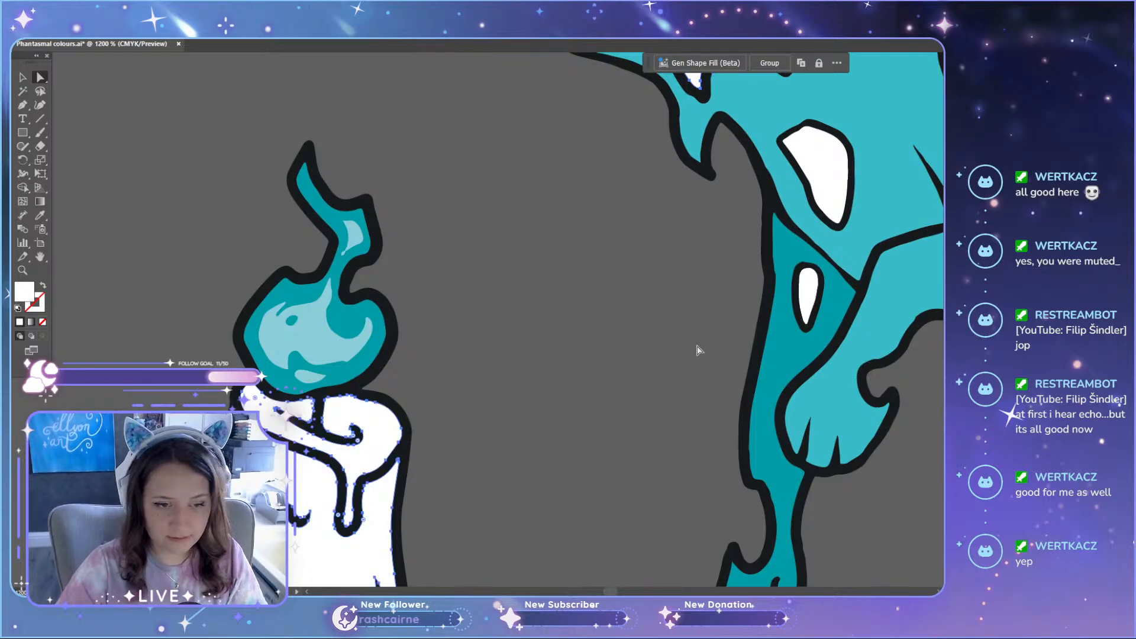
pyautogui.scroll(-4, 698, 350)
pyautogui.scroll(3, 769, 335)
pyautogui.keyDown('shift'); pyautogui.click(675, 319); pyautogui.keyUp('shift')
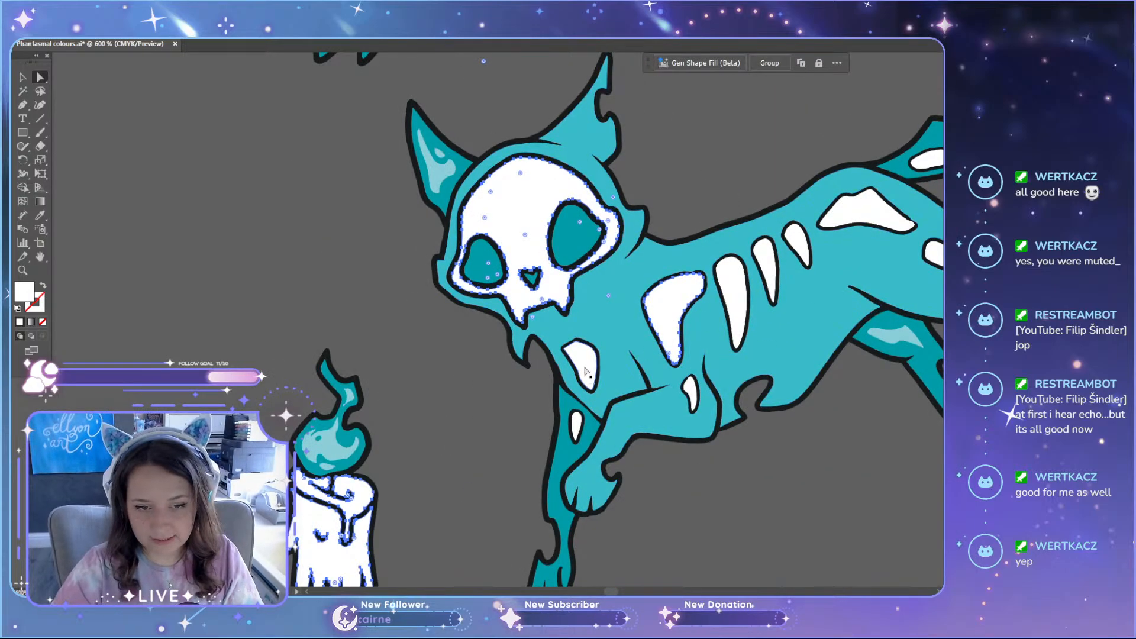
pyautogui.keyDown('shift'); pyautogui.click(577, 427); pyautogui.keyUp('shift')
pyautogui.keyDown('shift'); pyautogui.click(737, 299); pyautogui.keyUp('shift')
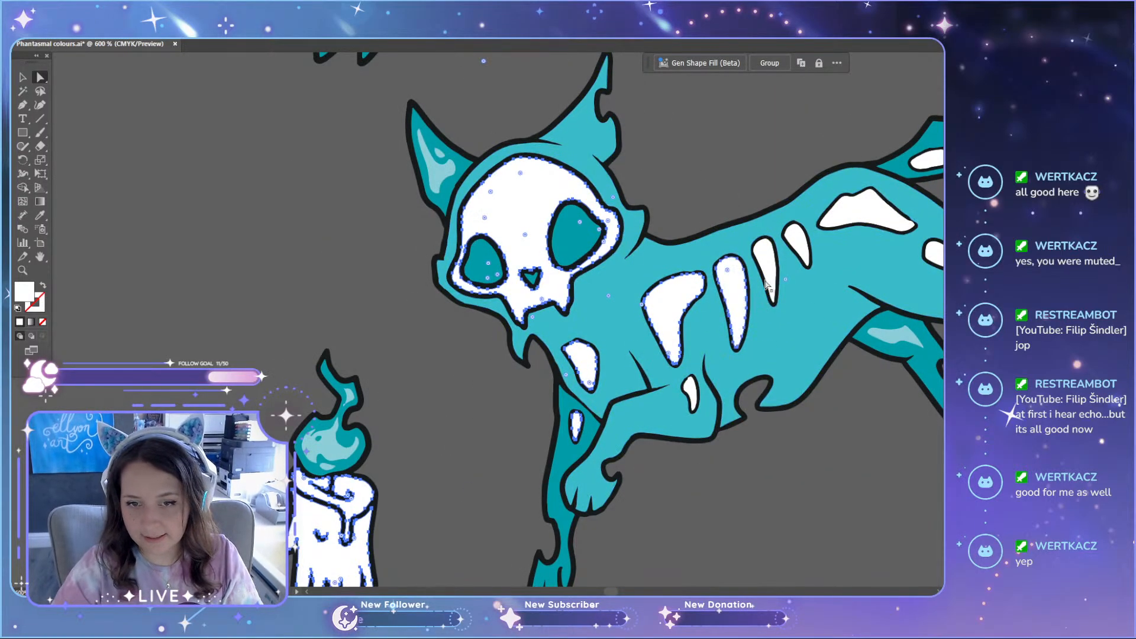
pyautogui.keyDown('shift'); pyautogui.click(766, 263); pyautogui.keyUp('shift')
pyautogui.keyDown('shift'); pyautogui.click(796, 239); pyautogui.keyUp('shift')
pyautogui.keyDown('shift'); pyautogui.click(852, 214); pyautogui.keyUp('shift')
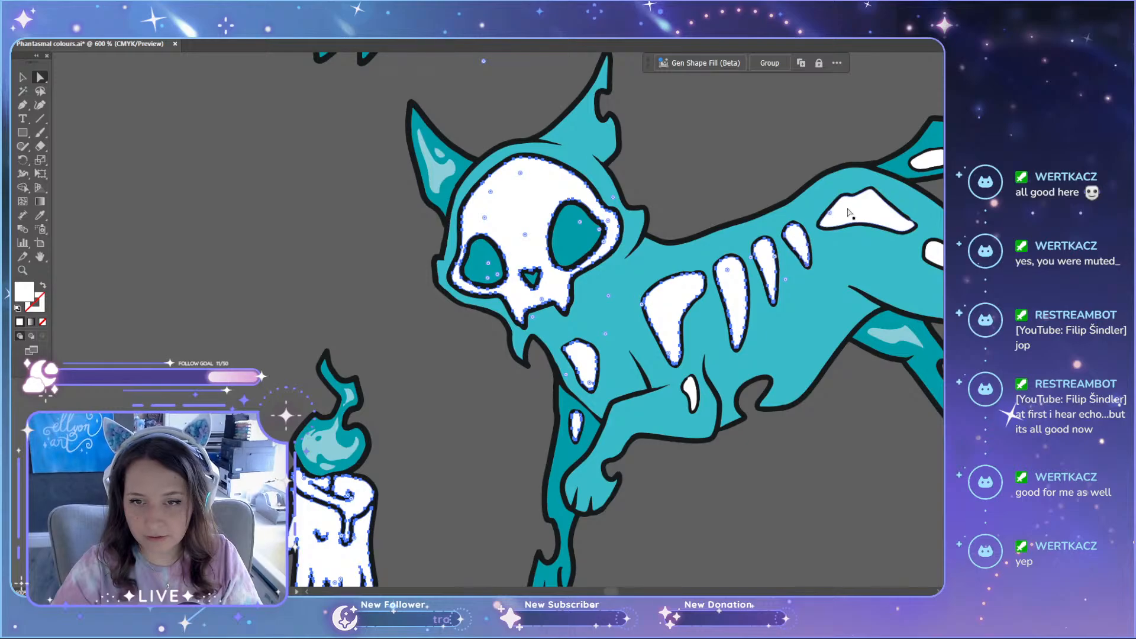
pyautogui.keyDown('shift'); pyautogui.click(691, 391); pyautogui.keyUp('shift')
pyautogui.scroll(-2, 809, 345)
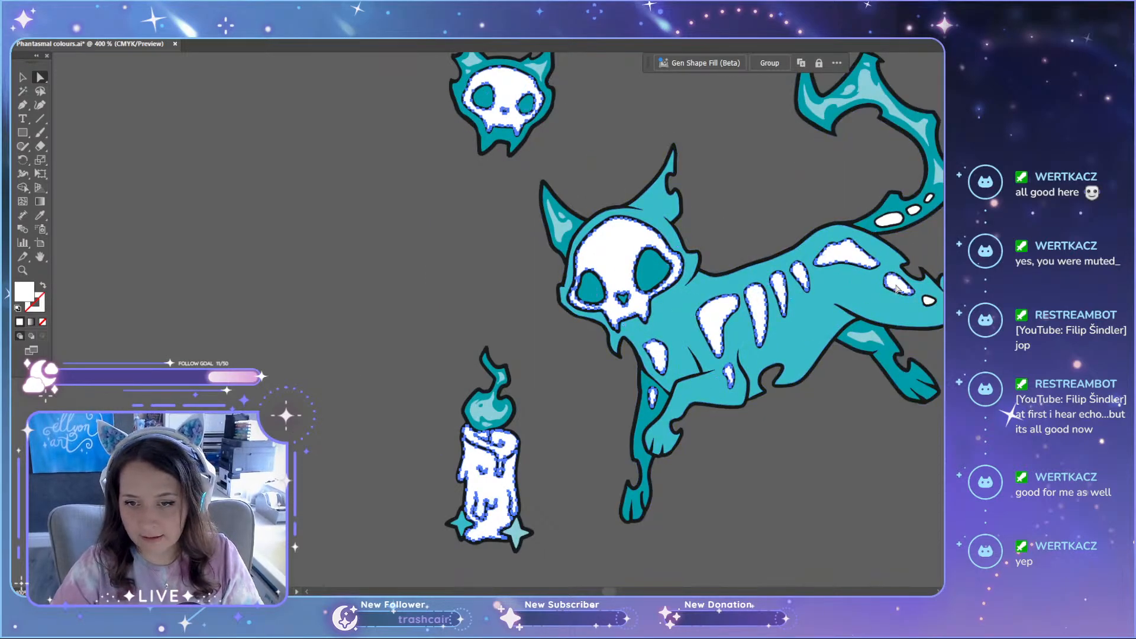
pyautogui.scroll(-2, 908, 260)
pyautogui.scroll(2, 909, 260)
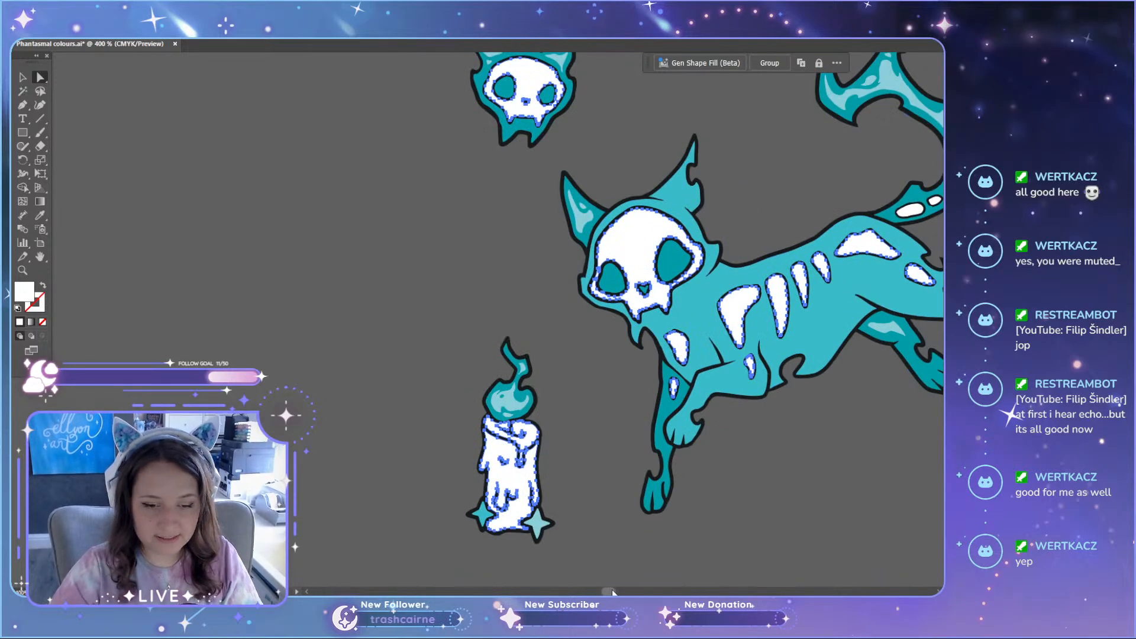
pyautogui.moveTo(613, 593); pyautogui.dragTo(615, 593)
pyautogui.scroll(1, 590, 323)
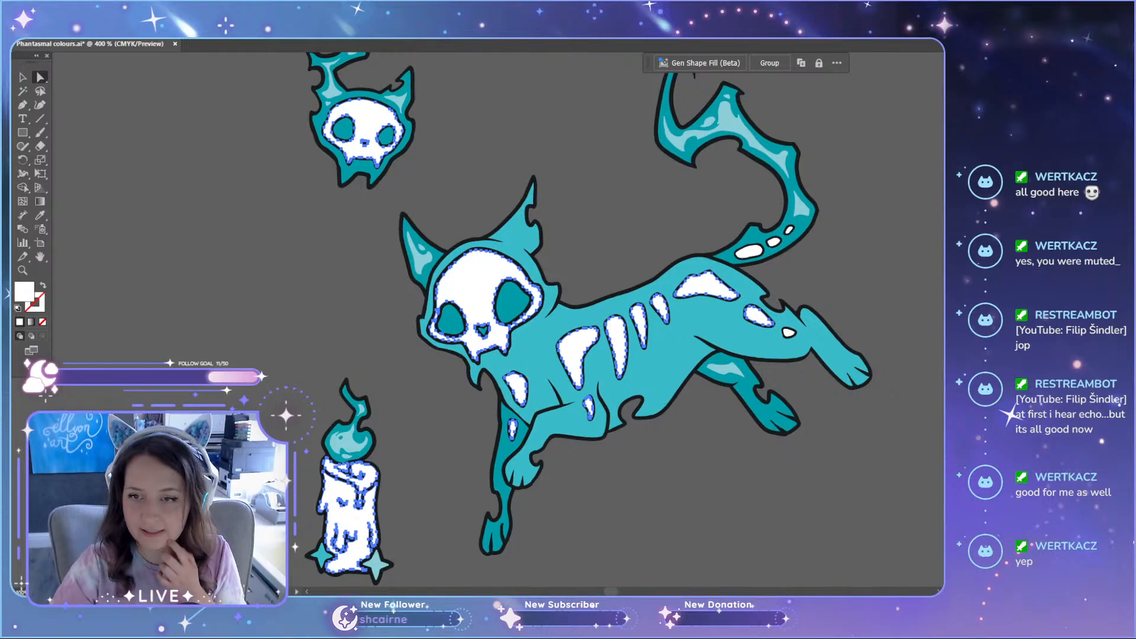
pyautogui.click(760, 386)
pyautogui.click(678, 488)
# Step: Compare the light grey bones, skulls and candle on the duplicate with the white ones on the original teal variant
pyautogui.scroll(3, 677, 488)
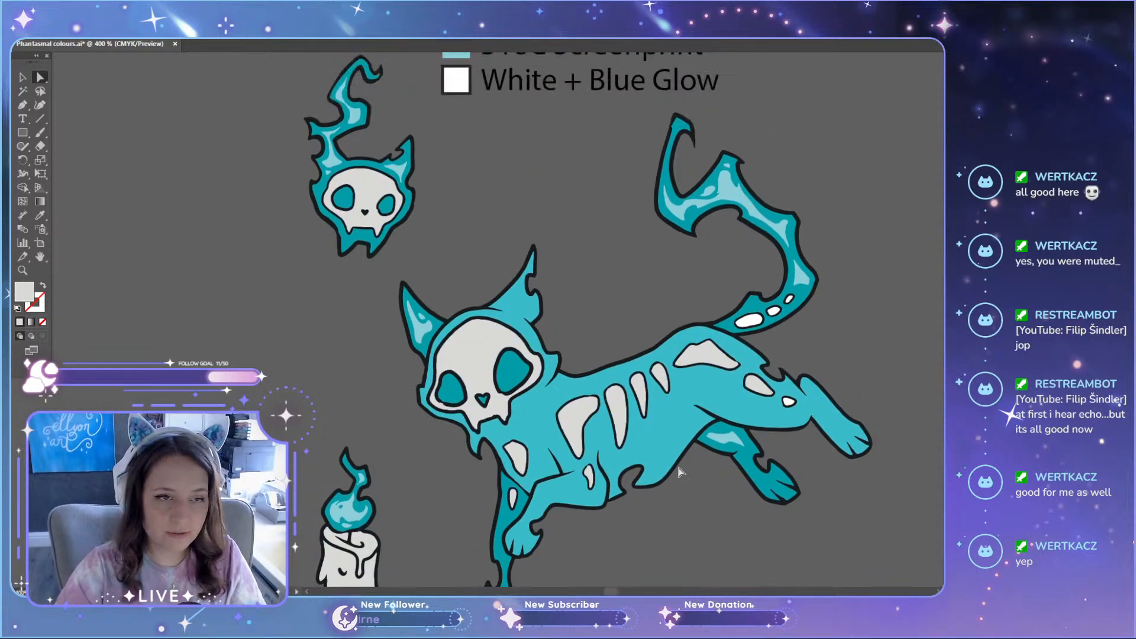
pyautogui.scroll(-2, 698, 379)
pyautogui.scroll(2, 701, 371)
pyautogui.scroll(3, 701, 372)
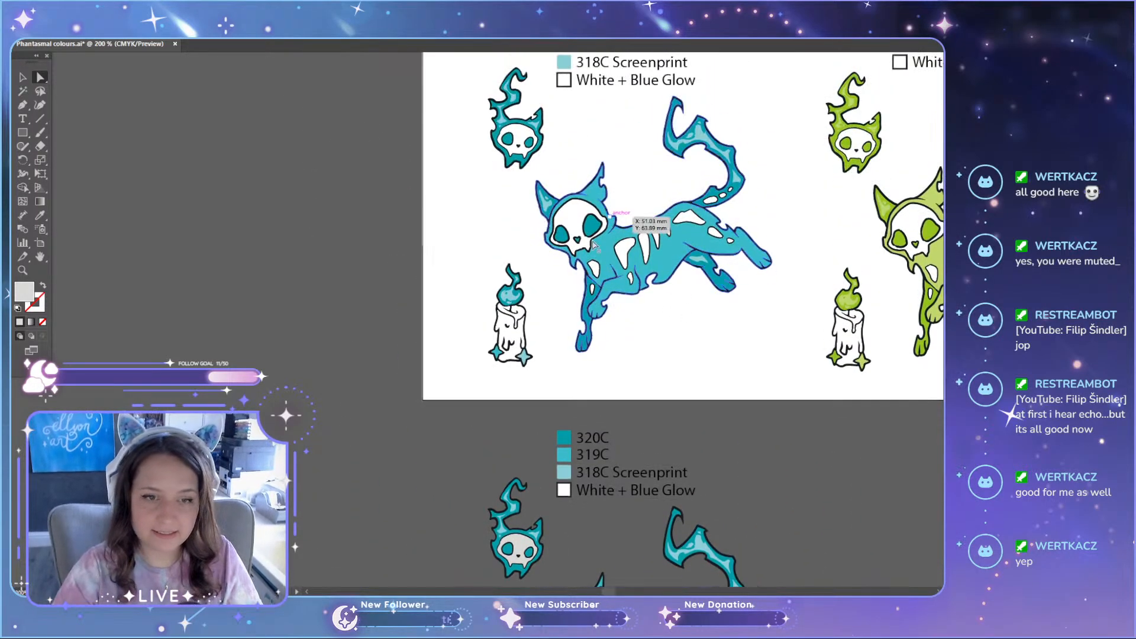
pyautogui.scroll(-3, 551, 360)
pyautogui.scroll(-2, 550, 360)
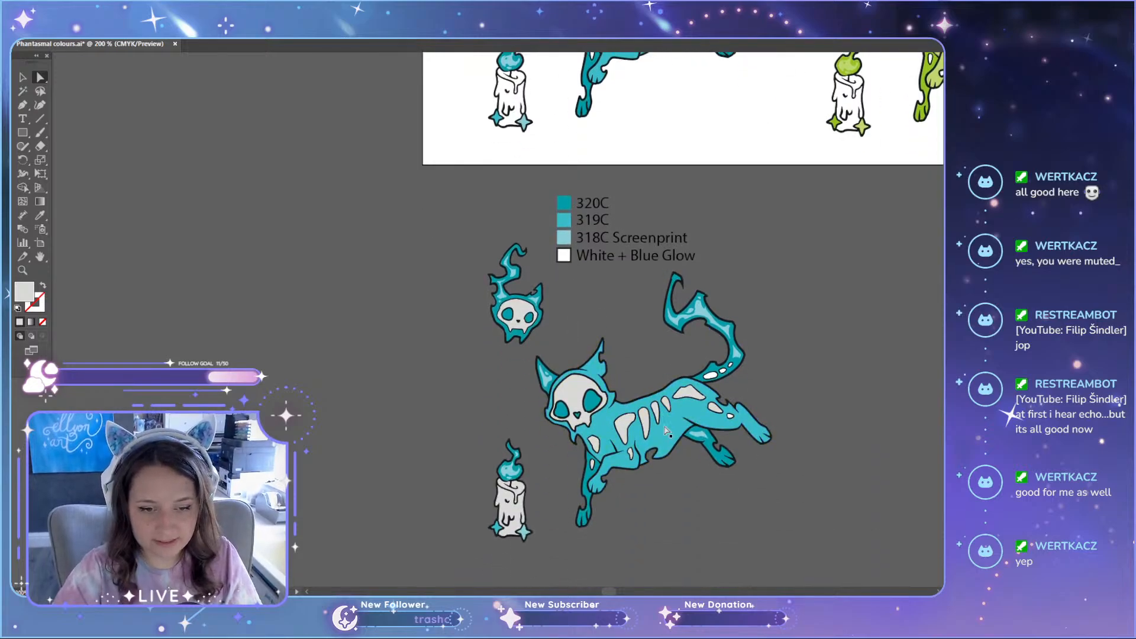
pyautogui.scroll(4, 641, 358)
pyautogui.scroll(1, 640, 359)
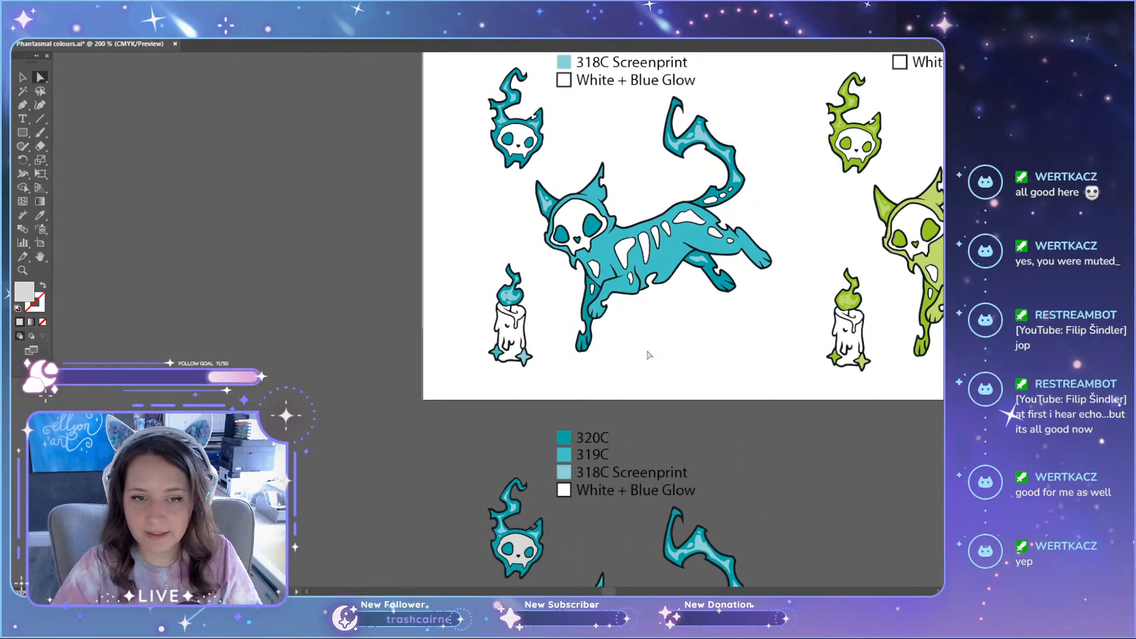
pyautogui.scroll(-5, 651, 355)
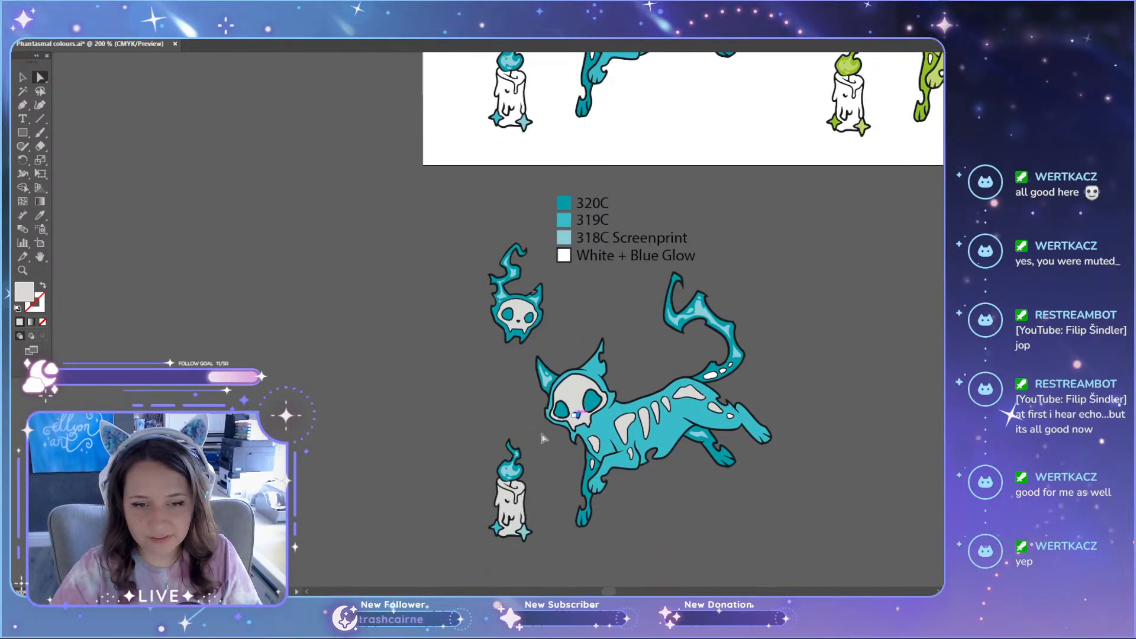
pyautogui.scroll(2, 544, 438)
pyautogui.scroll(4, 595, 383)
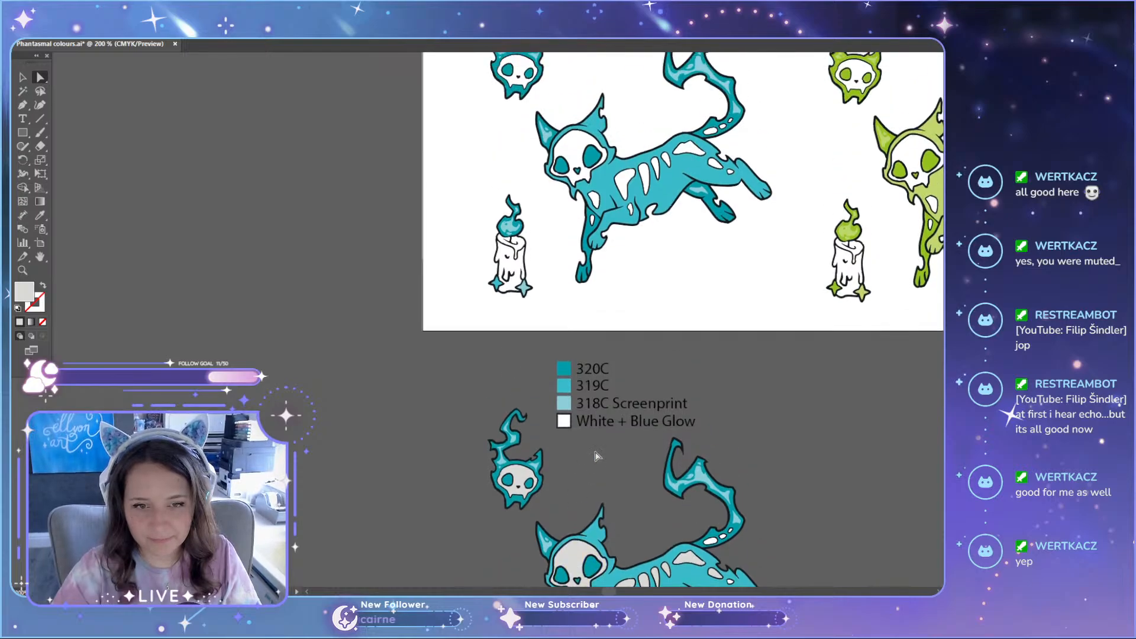
pyautogui.scroll(-5, 626, 459)
pyautogui.scroll(5, 687, 423)
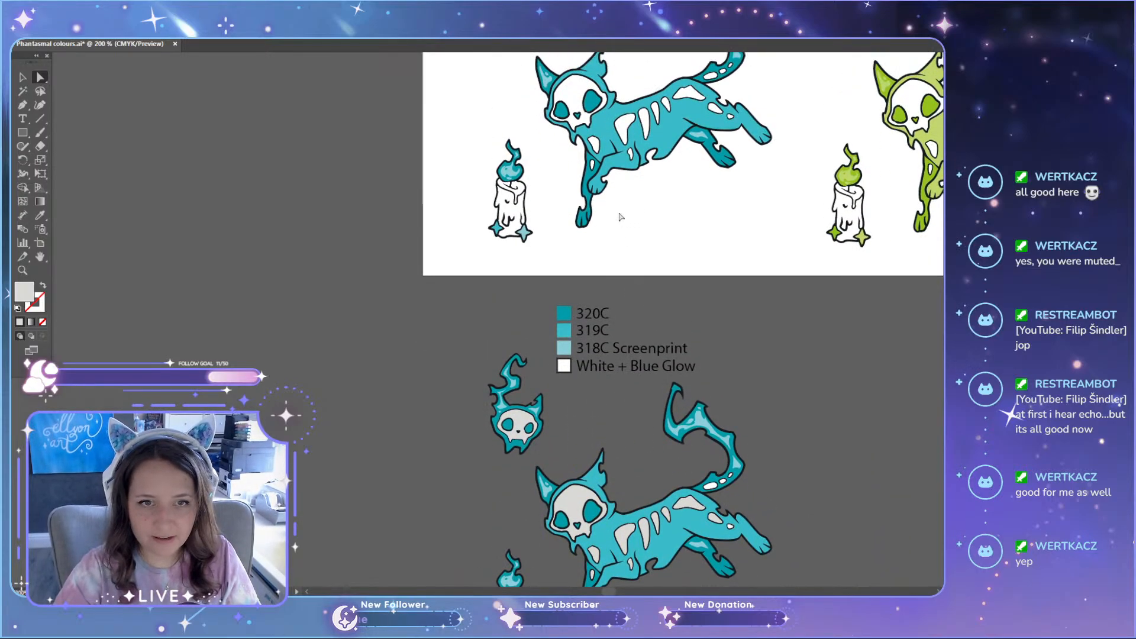
pyautogui.scroll(2, 620, 323)
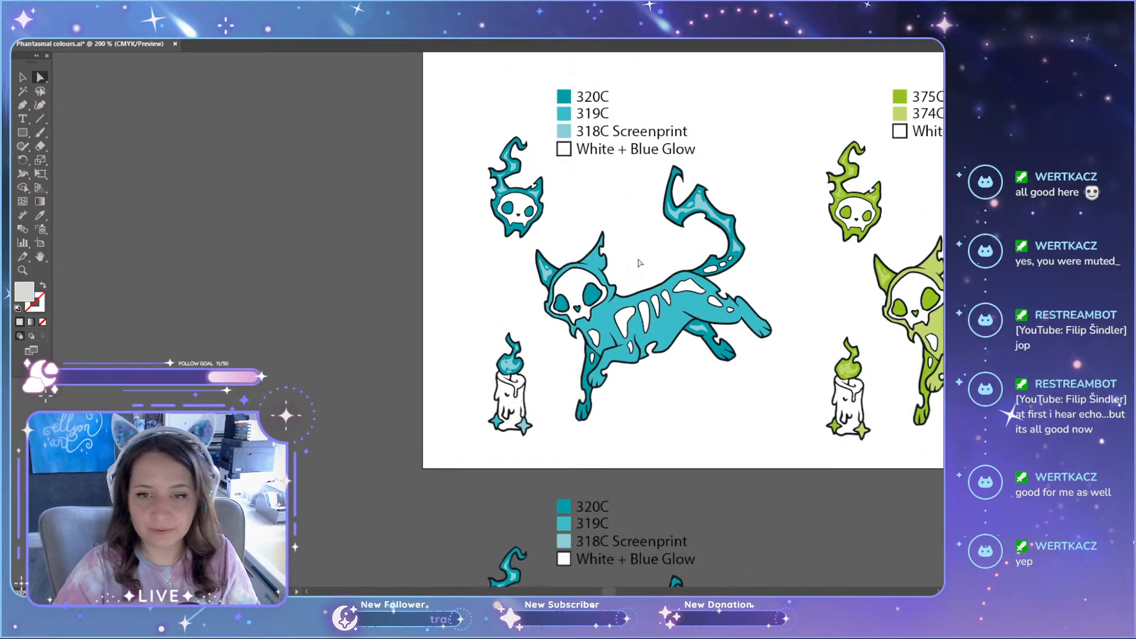
pyautogui.hscroll(4, 635, 526)
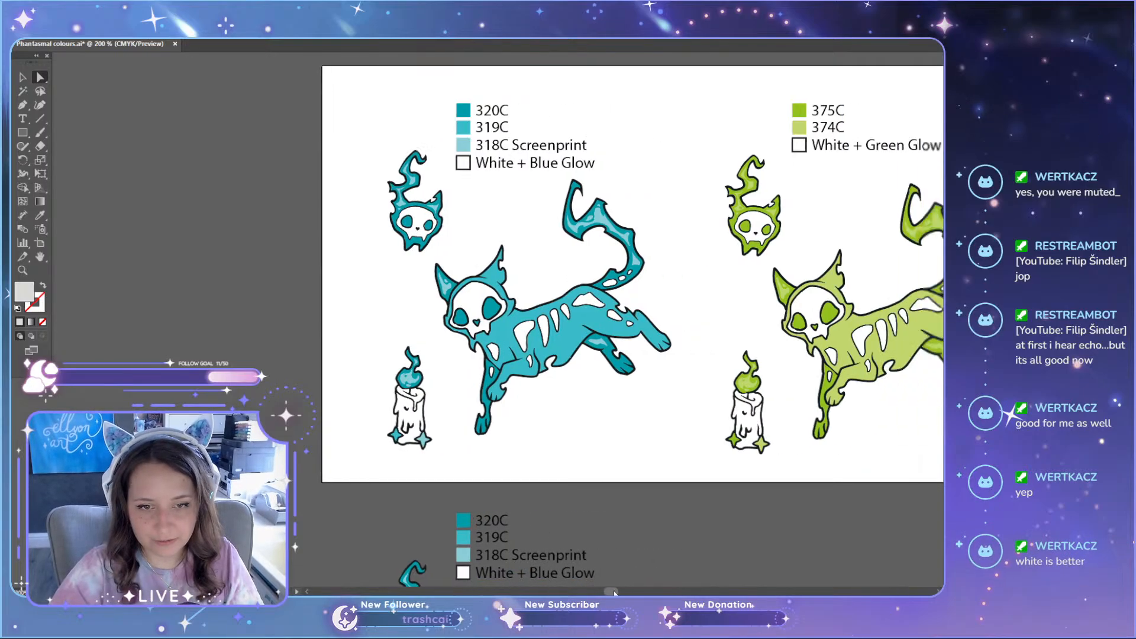
pyautogui.scroll(-2, 489, 391)
pyautogui.scroll(-2, 489, 390)
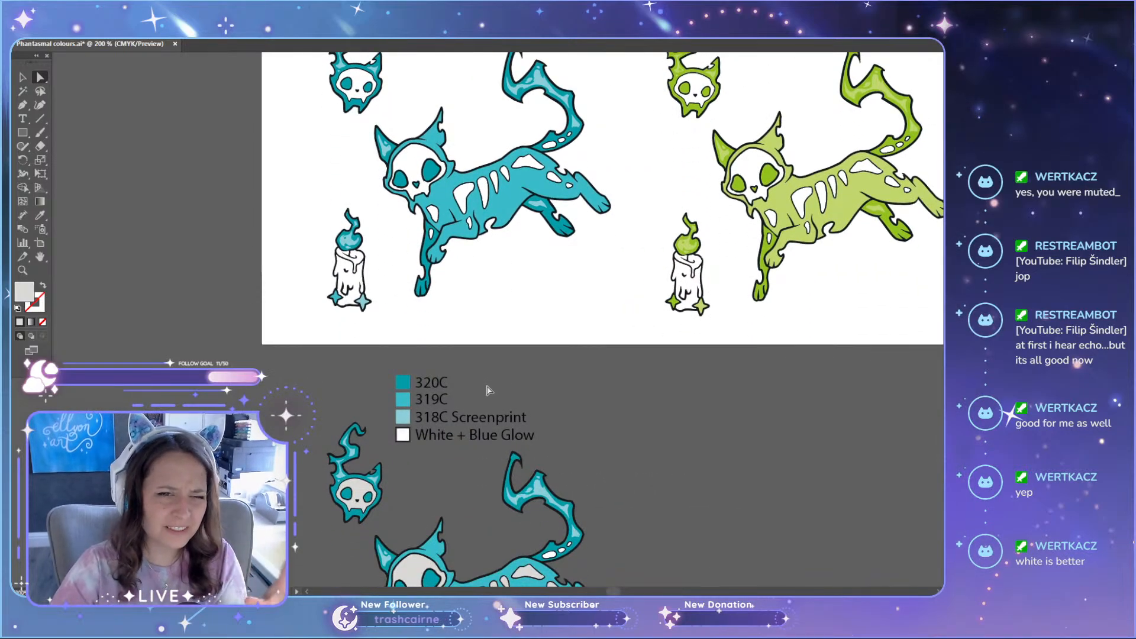
# Step: Delete the duplicated teal artwork and its colour labels below the artboard
pyautogui.scroll(-6, 488, 390)
pyautogui.press('v')
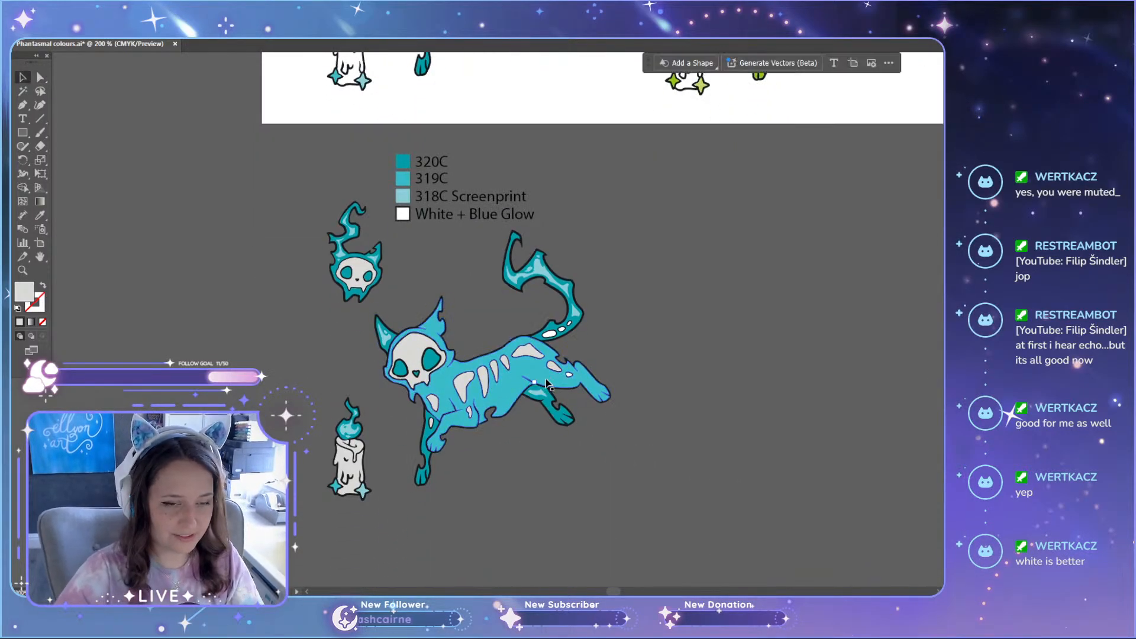
pyautogui.hotkey('ctrl', 'a')
pyautogui.press('Delete')
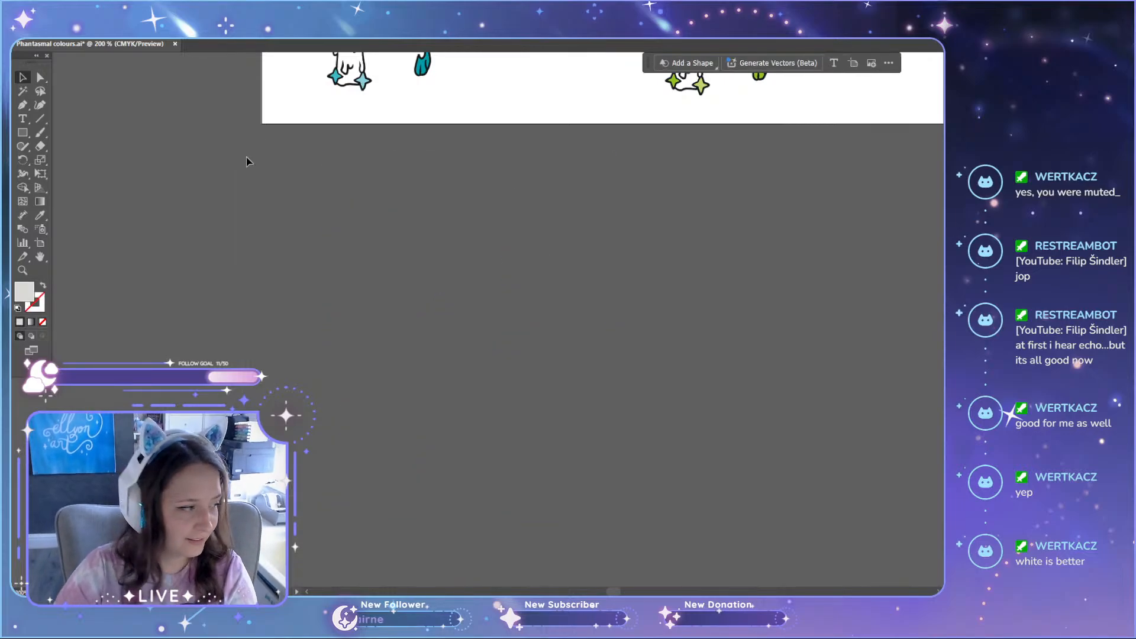
# Step: Examine the teal, green and purple variants side by side across the artboard, including their Pantone and glow labels
pyautogui.scroll(4, 332, 282)
pyautogui.scroll(5, 360, 372)
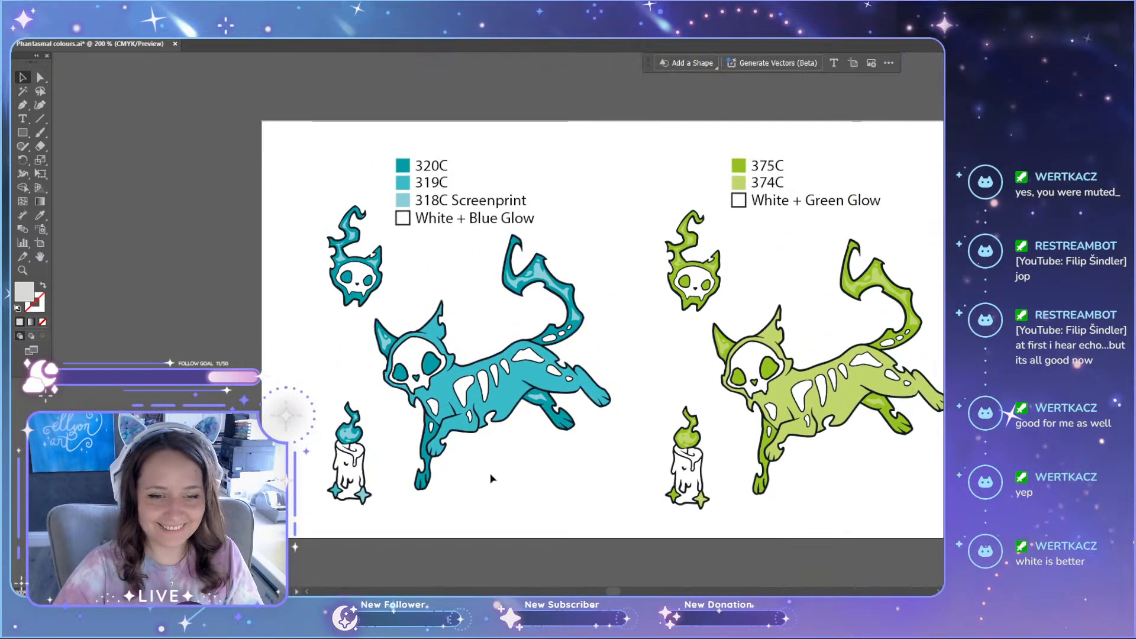
pyautogui.hscroll(2, 619, 592)
pyautogui.hscroll(8, 619, 592)
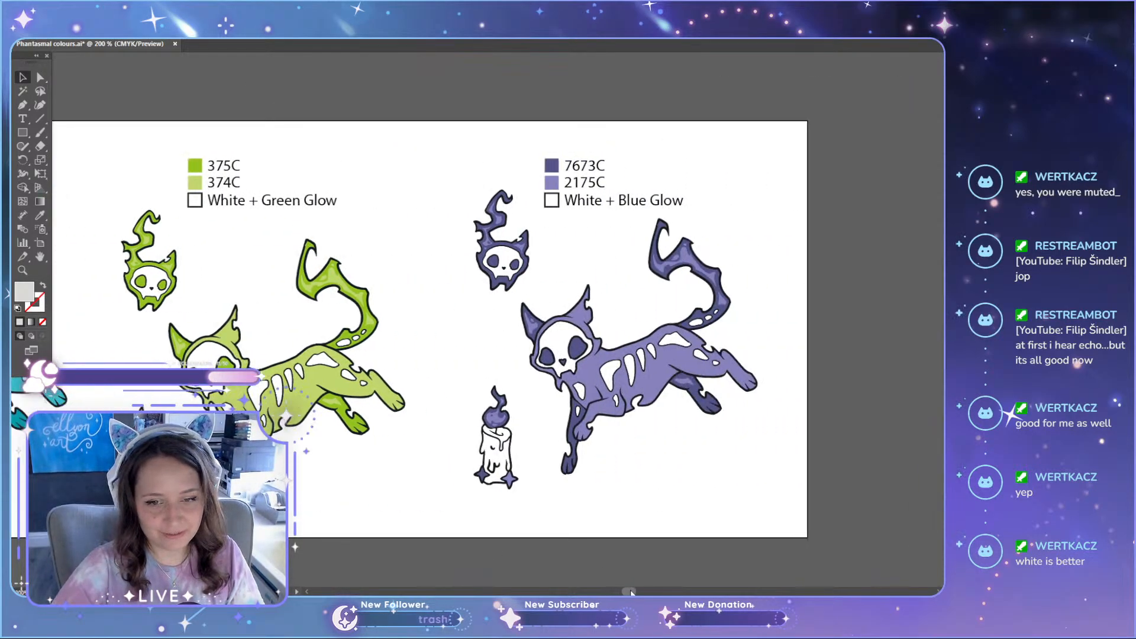
pyautogui.hscroll(-6, 620, 592)
pyautogui.hscroll(3, 618, 588)
pyautogui.hscroll(-10, 618, 589)
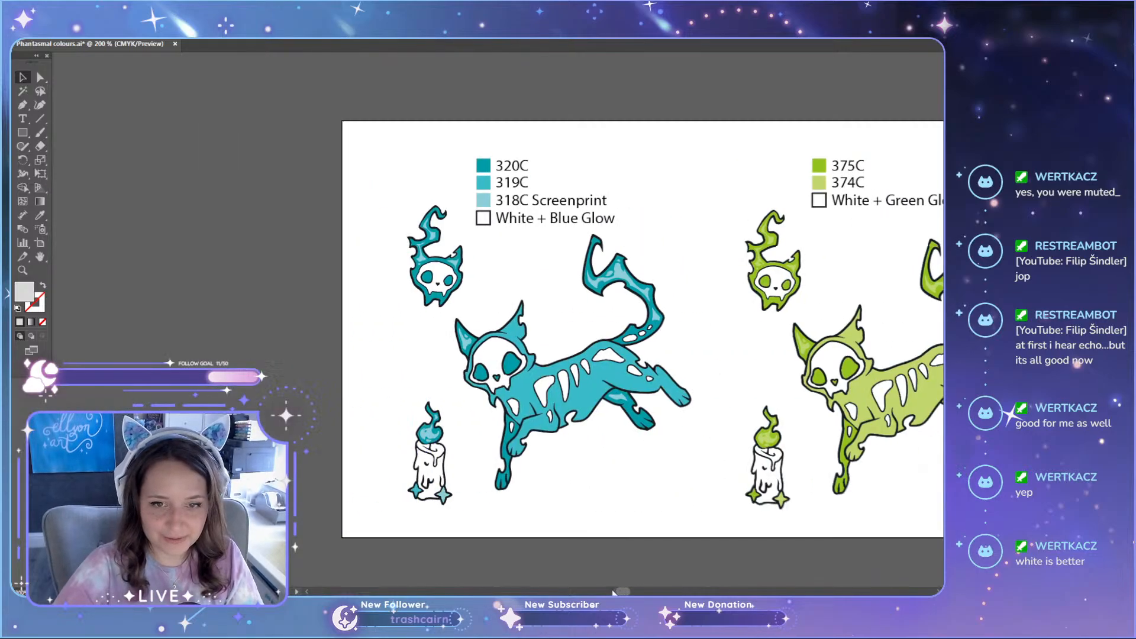
pyautogui.hscroll(4, 618, 589)
pyautogui.hscroll(5, 618, 589)
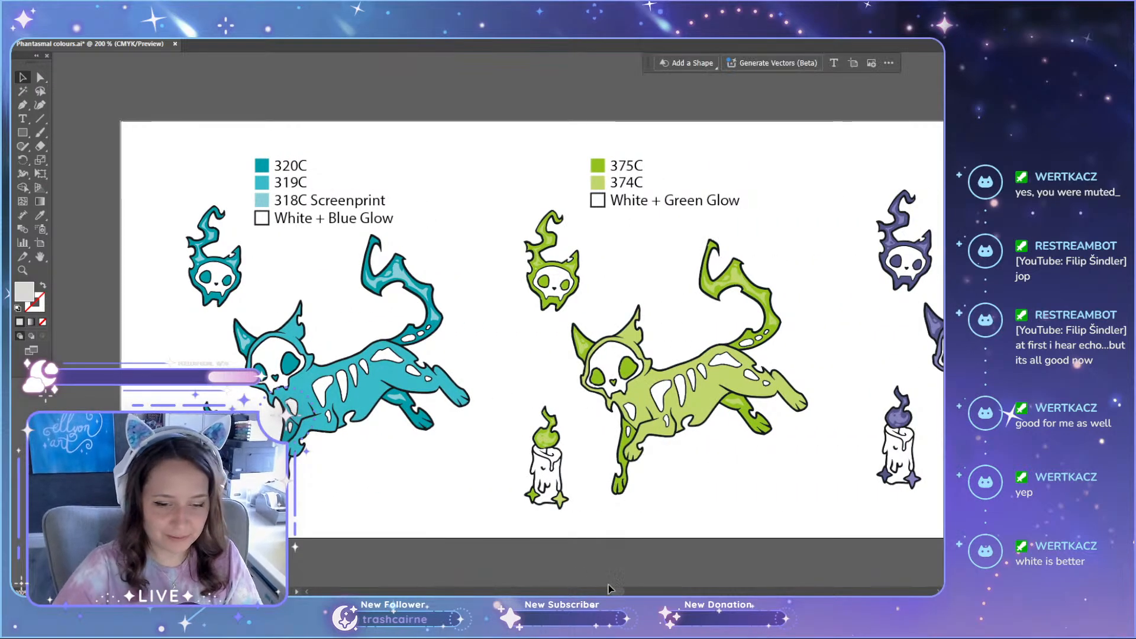
pyautogui.hscroll(4, 620, 591)
pyautogui.hscroll(-10, 615, 589)
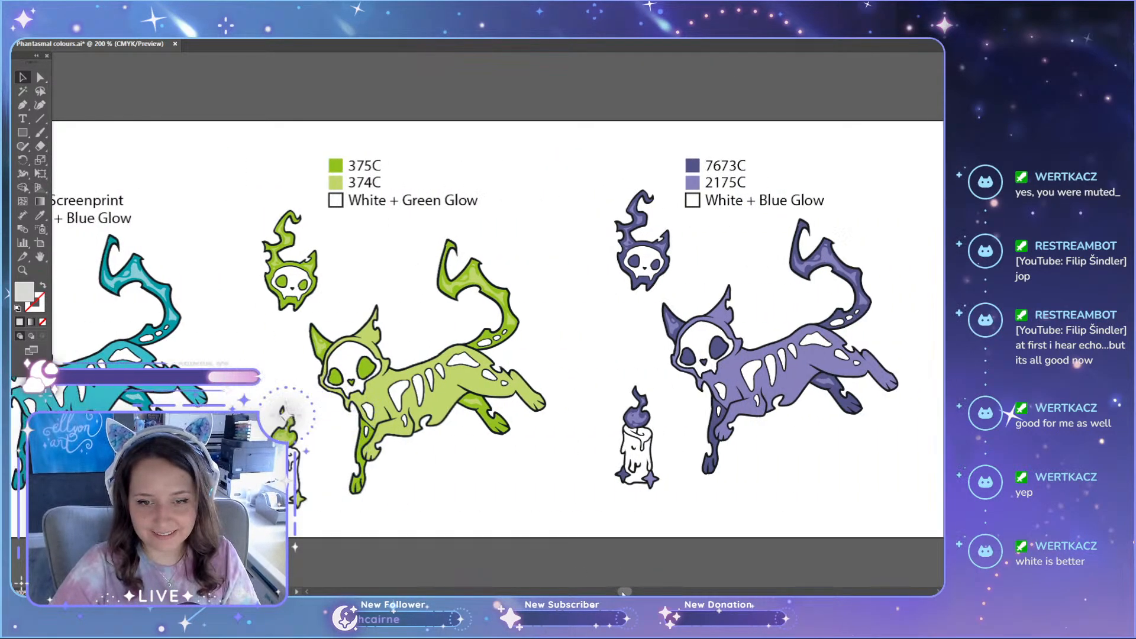
pyautogui.hscroll(5, 613, 589)
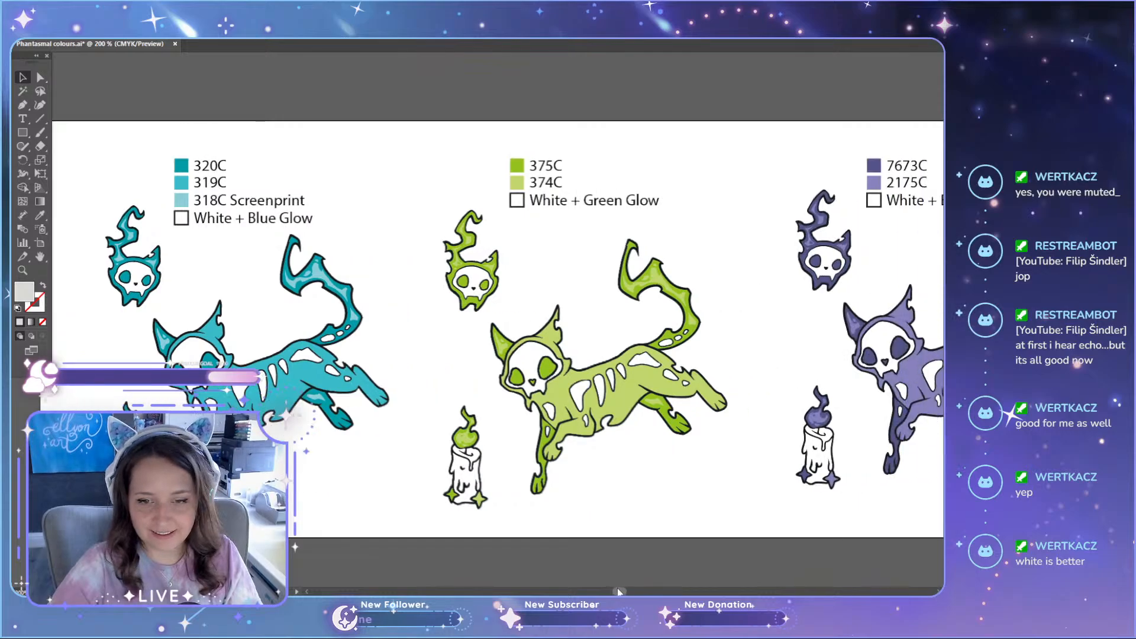
pyautogui.hscroll(-5, 613, 588)
pyautogui.hscroll(9, 480, 426)
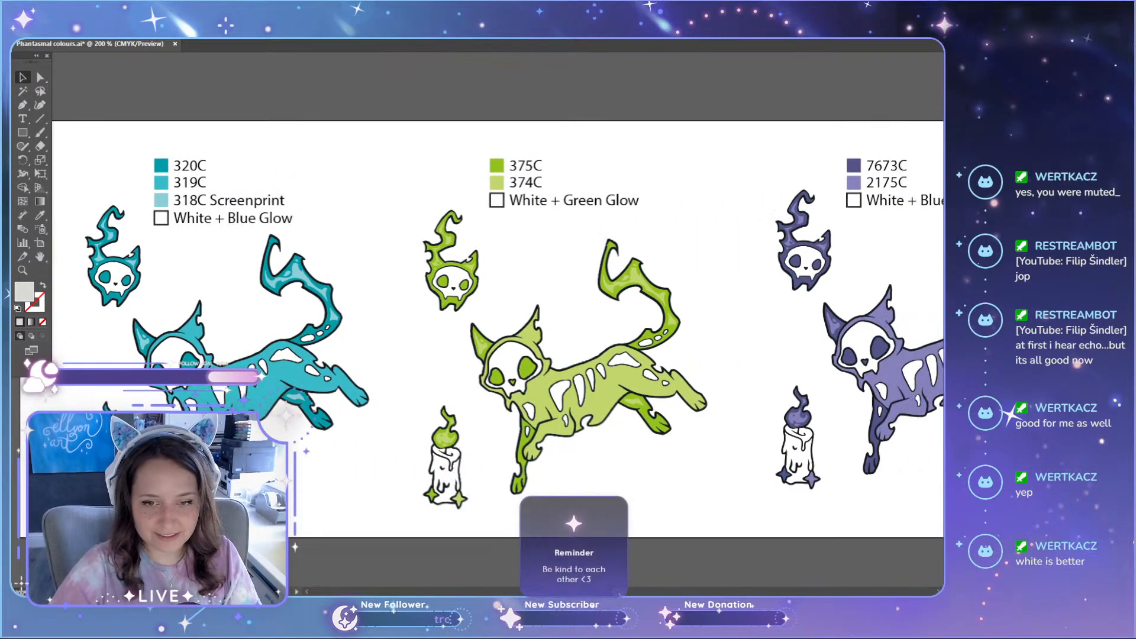
# Step: Switch to the Phantasmal-manu.jpg manufacturing sheet in the photo viewer and maximise it to view the teal and green pin layouts
pyautogui.hscroll(-8, 488, 466)
pyautogui.scroll(-1, 205, 394)
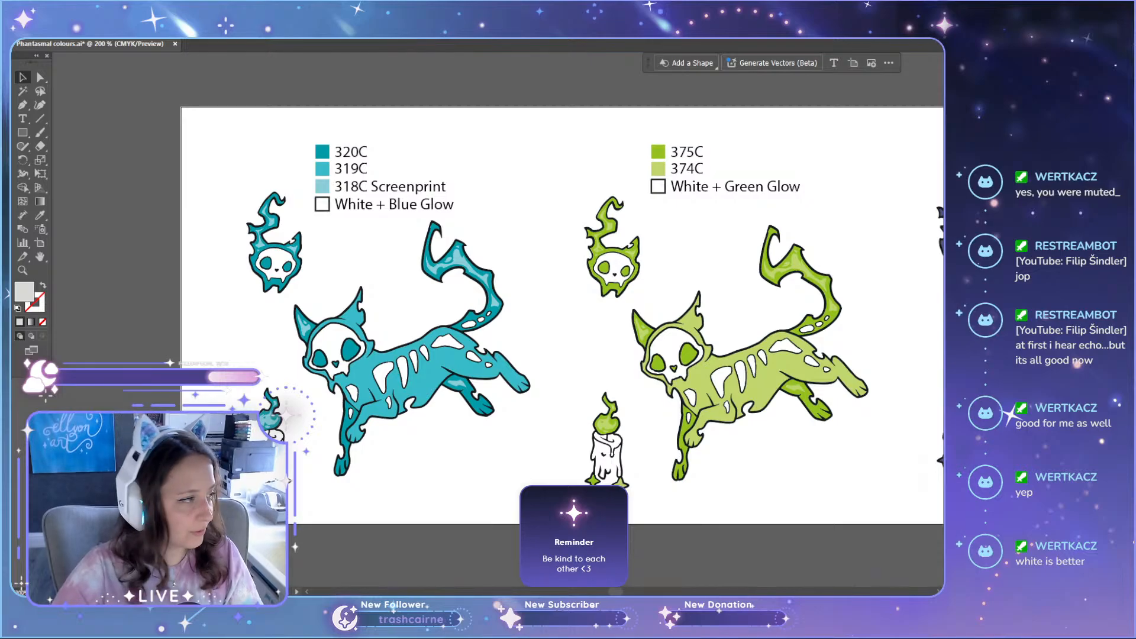
pyautogui.hotkey('alt', 'Tab')
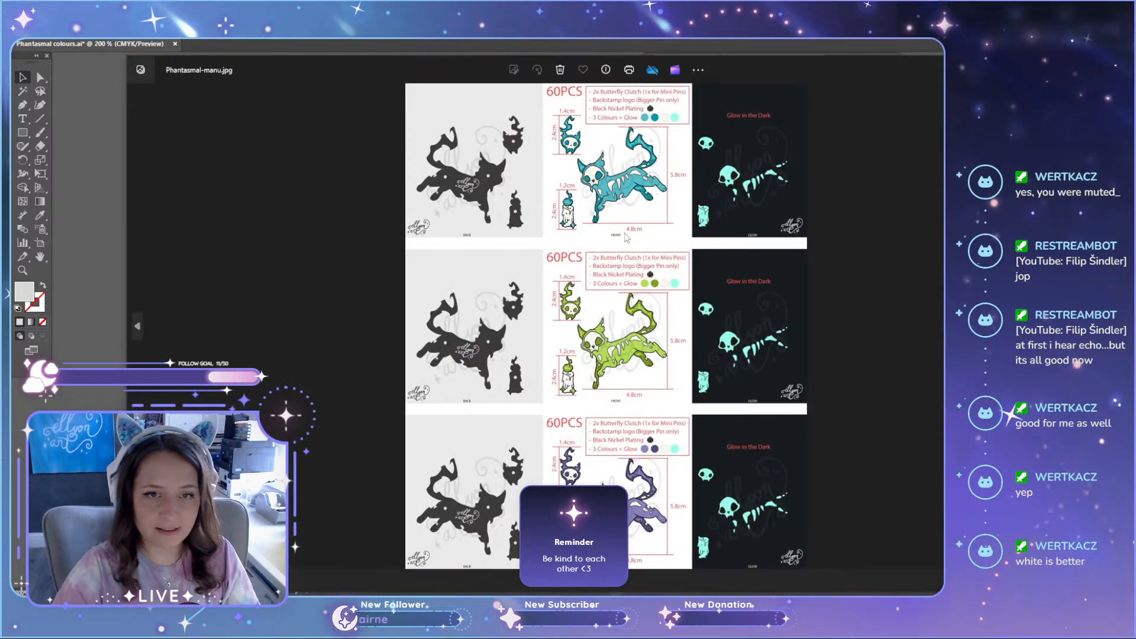
pyautogui.scroll(4, 626, 237)
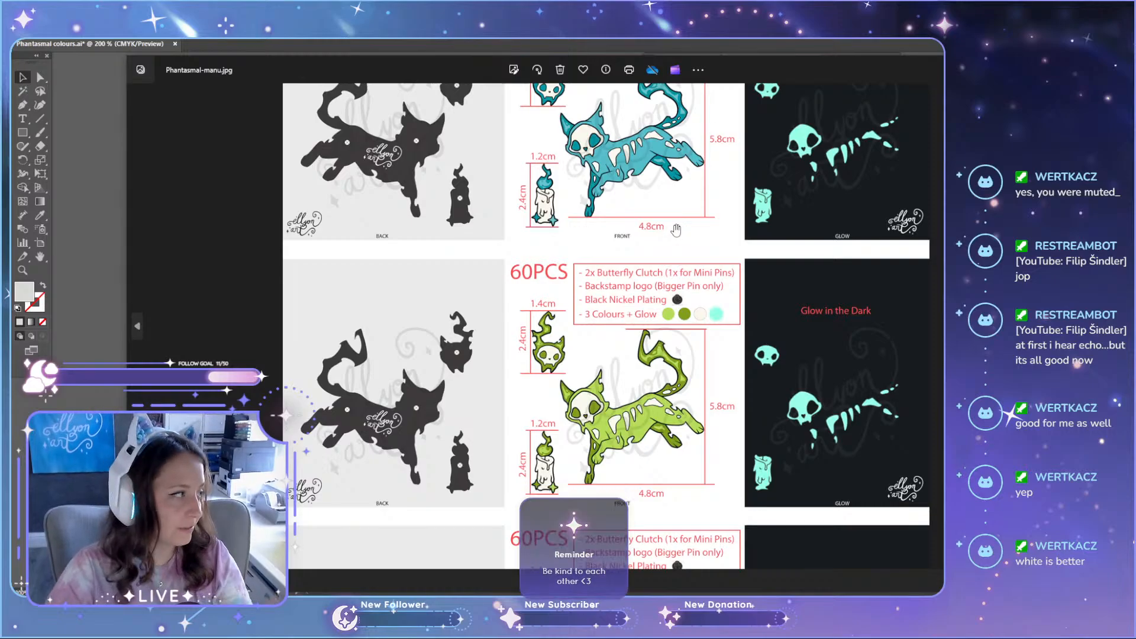
pyautogui.moveTo(468, 65); pyautogui.dragTo(453, 25)
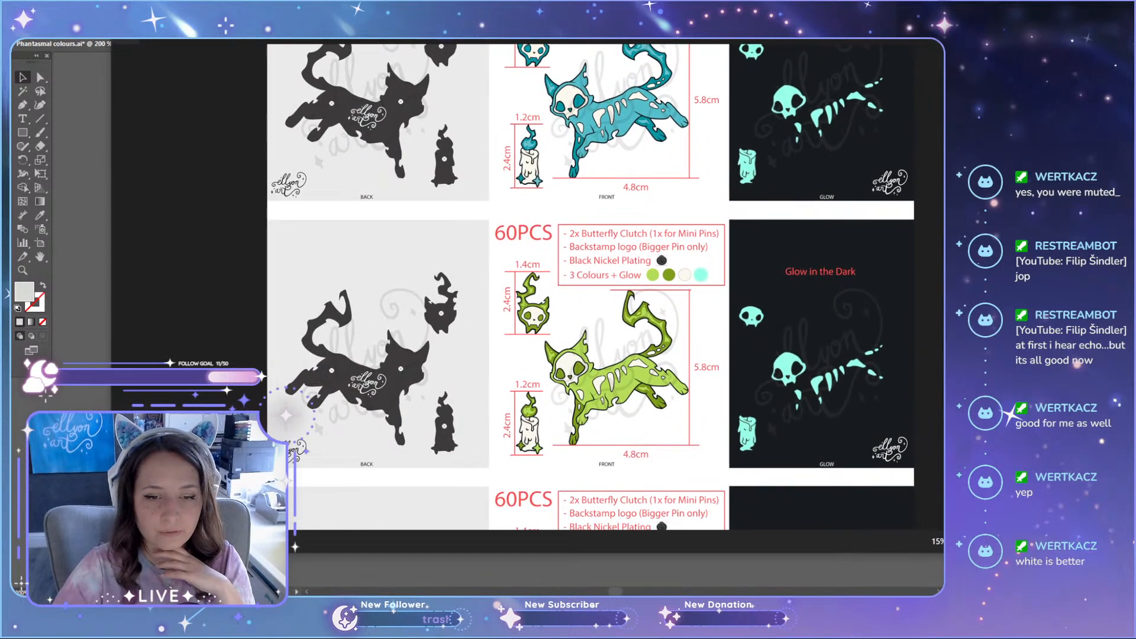
pyautogui.click(1028, 25)
pyautogui.moveTo(612, 264); pyautogui.dragTo(603, 354)
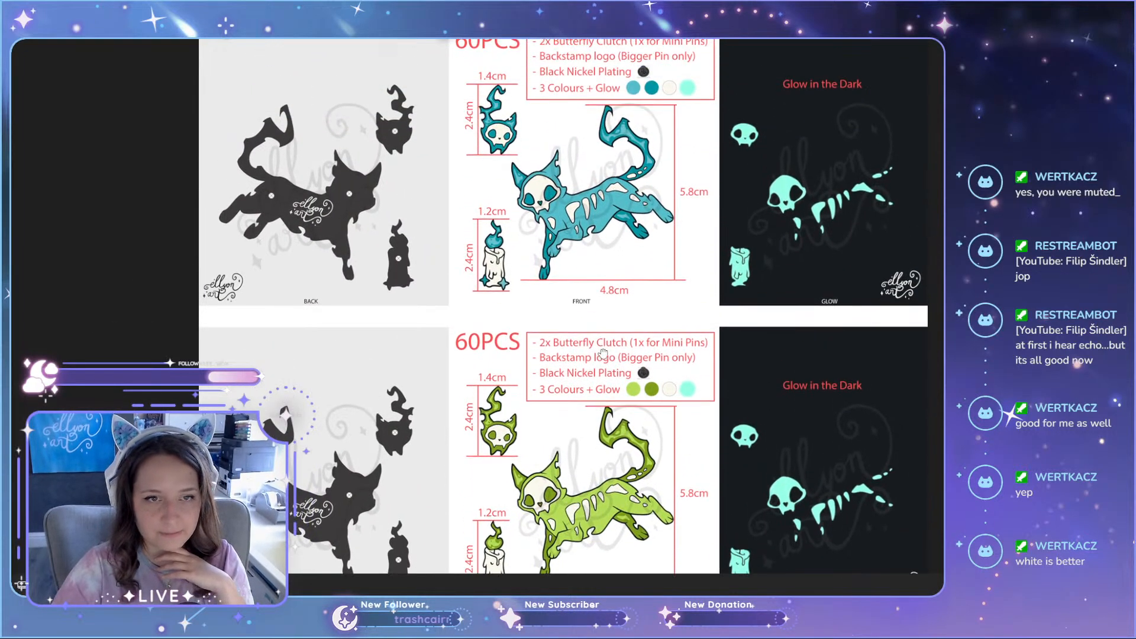
# Step: Examine the teal pin set's front view on the manufacturing sheet, including its bone colour, dimensions and plating notes
pyautogui.scroll(3, 587, 237)
pyautogui.moveTo(588, 192); pyautogui.dragTo(584, 261)
pyautogui.scroll(-3, 579, 313)
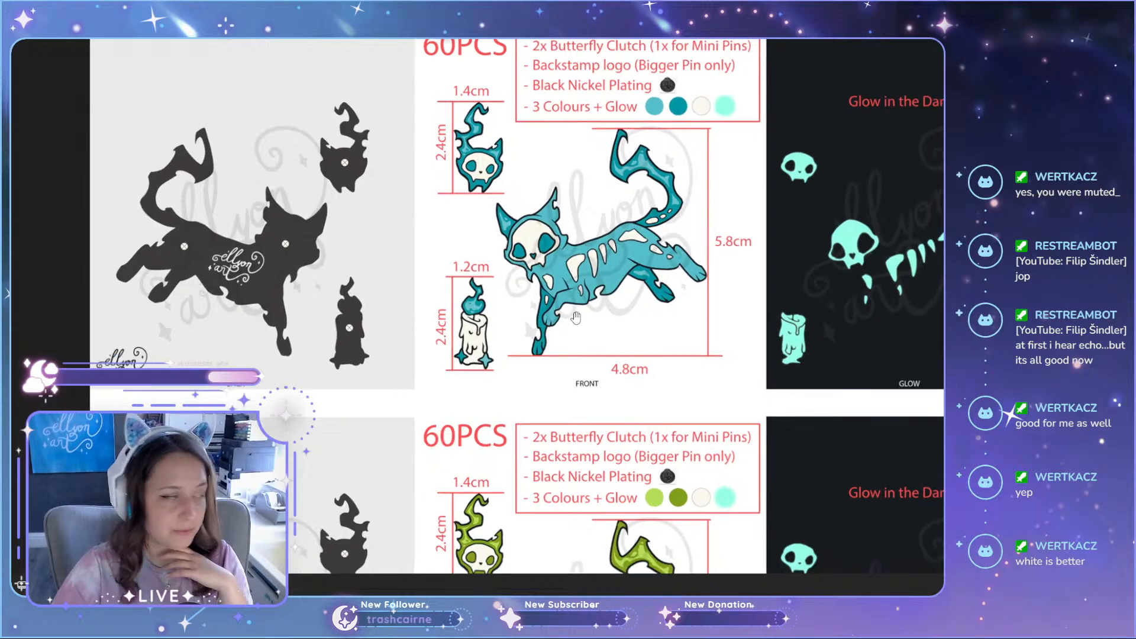
pyautogui.scroll(1, 568, 253)
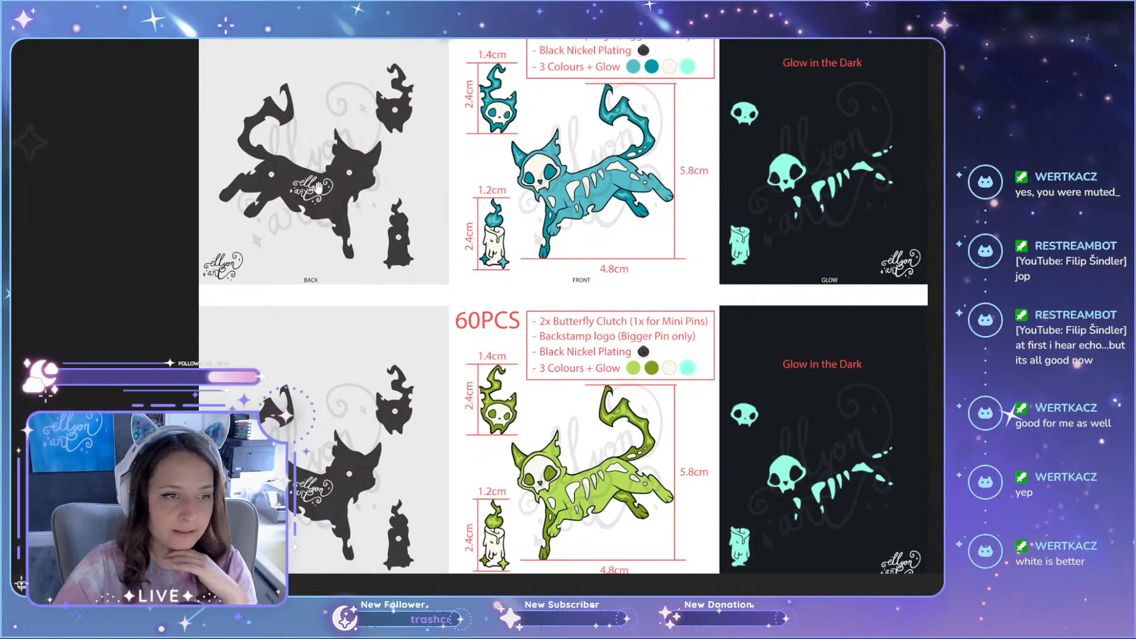
pyautogui.moveTo(586, 163); pyautogui.dragTo(571, 181)
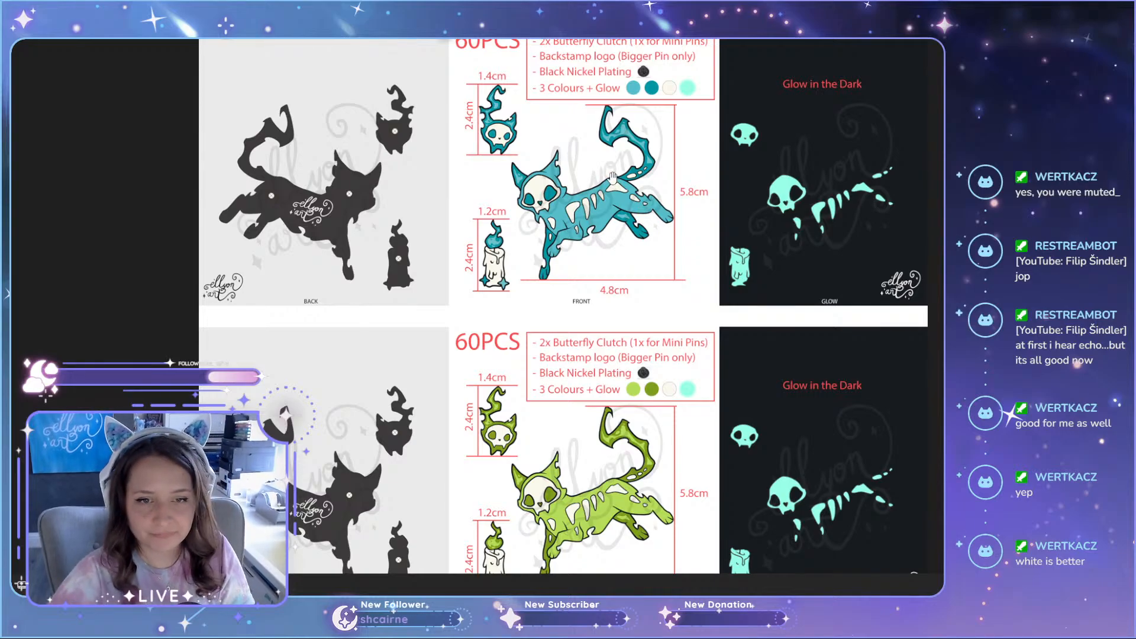
pyautogui.scroll(4, 612, 178)
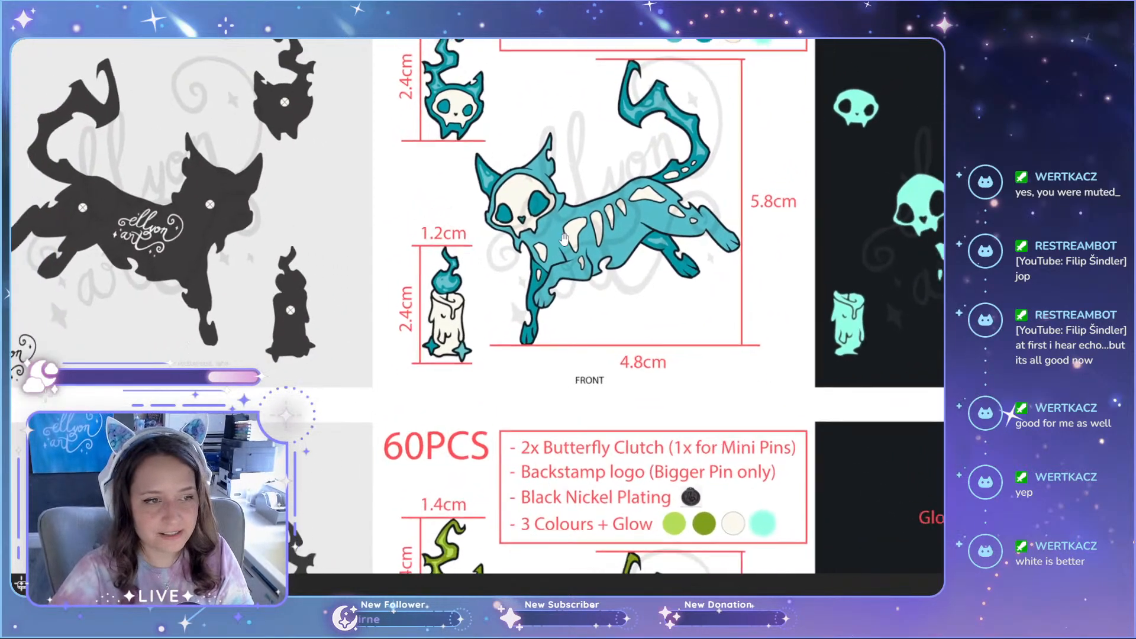
pyautogui.scroll(-1, 564, 239)
pyautogui.scroll(1, 564, 239)
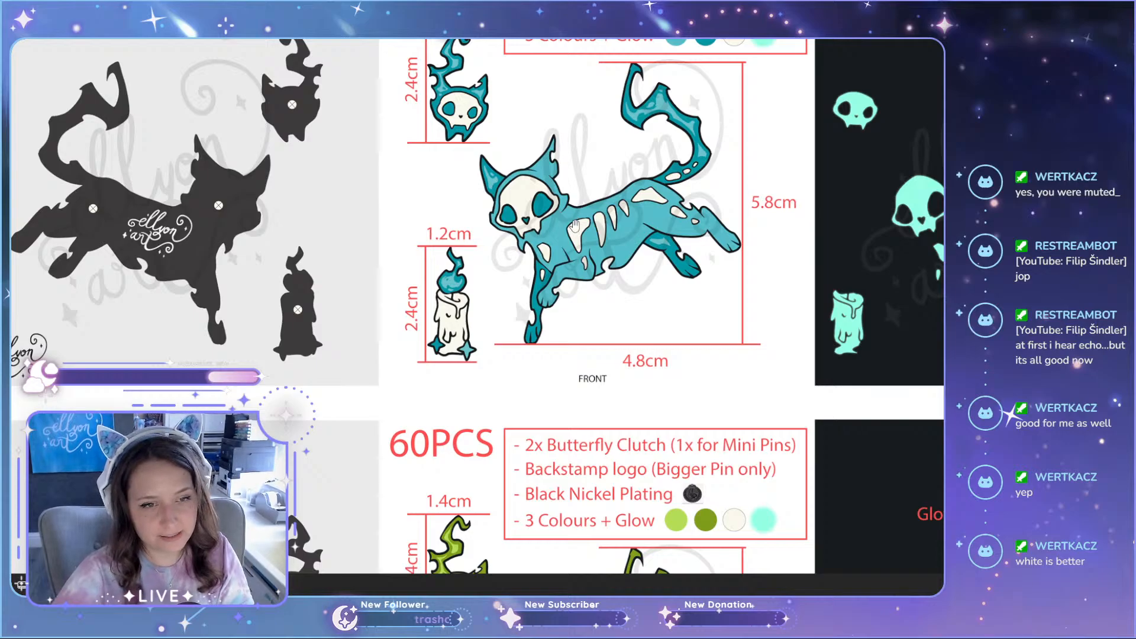
pyautogui.scroll(3, 574, 225)
pyautogui.scroll(-4, 574, 237)
pyautogui.moveTo(642, 101); pyautogui.dragTo(640, 159)
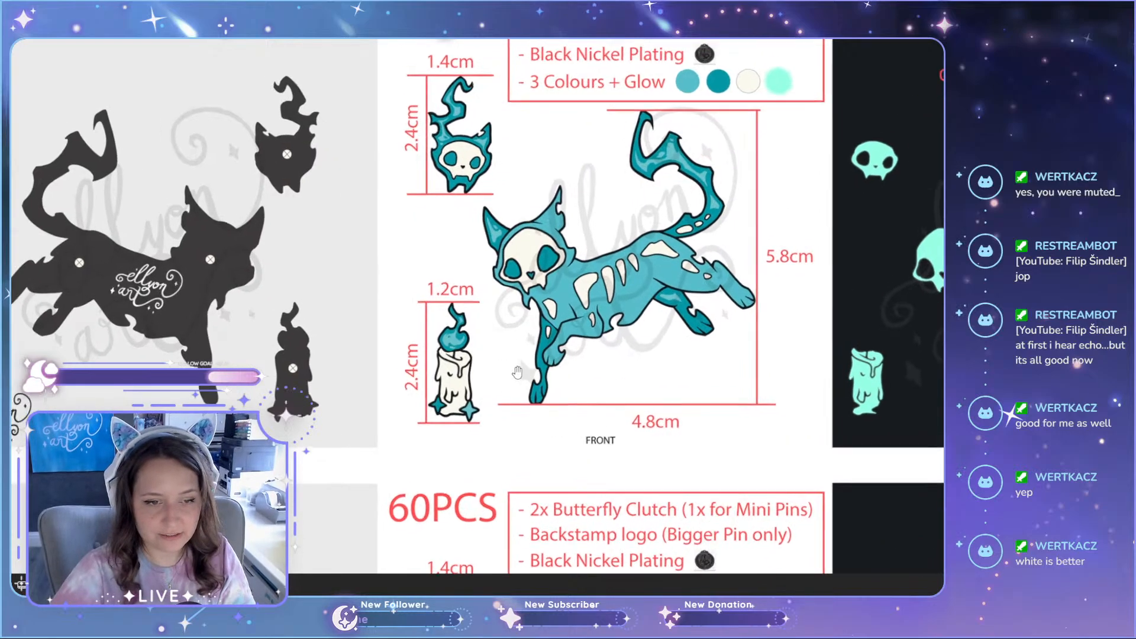
pyautogui.scroll(2, 473, 157)
pyautogui.scroll(-3, 646, 227)
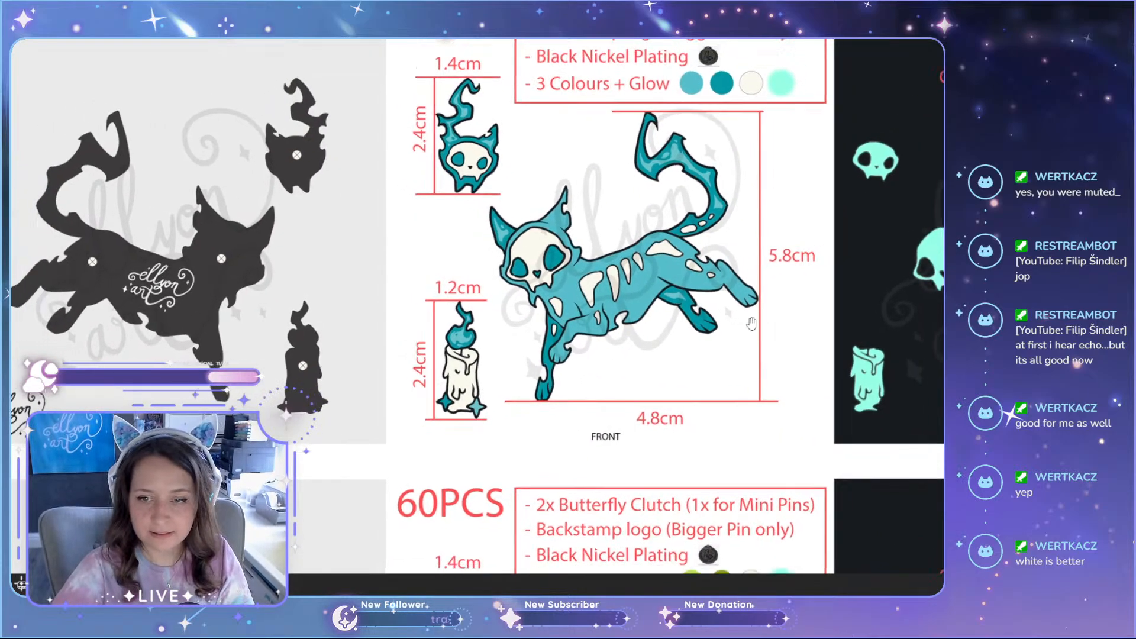
# Step: Compare the teal front artwork with its glow-in-the-dark view on the manufacturing sheet
pyautogui.scroll(1, 893, 216)
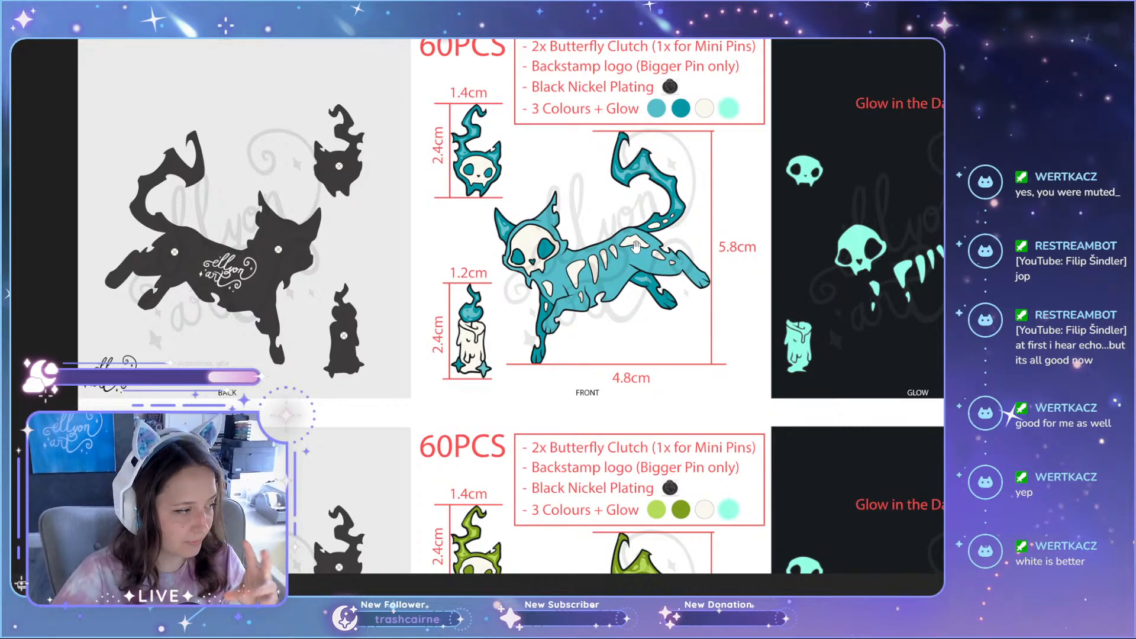
pyautogui.scroll(3, 657, 246)
pyautogui.scroll(-3, 606, 261)
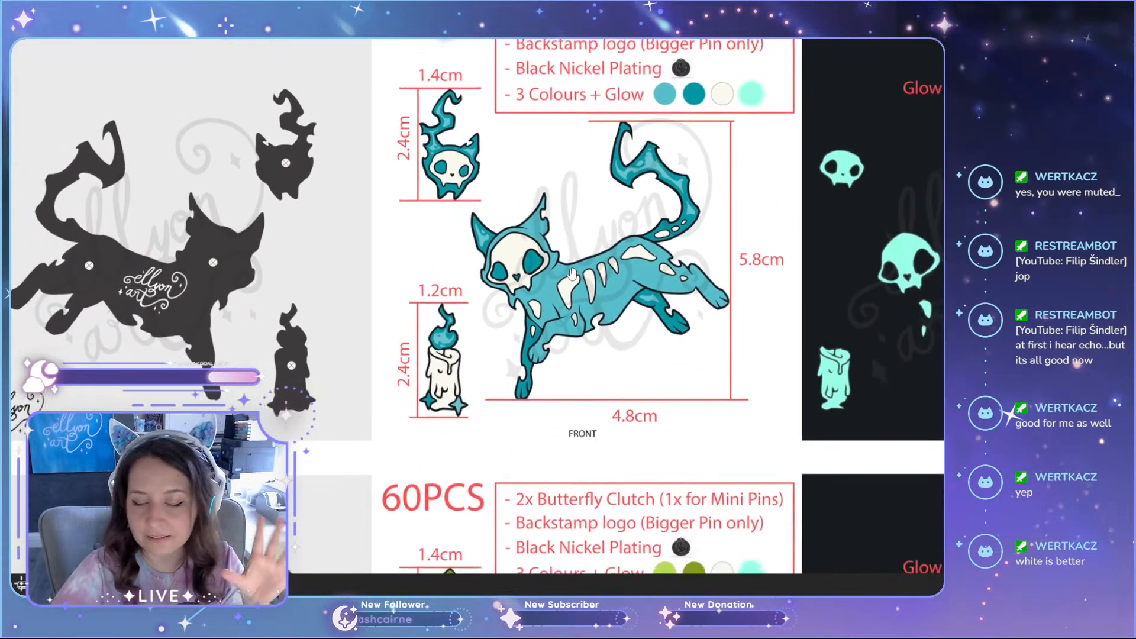
pyautogui.scroll(2, 607, 261)
pyautogui.scroll(-2, 692, 251)
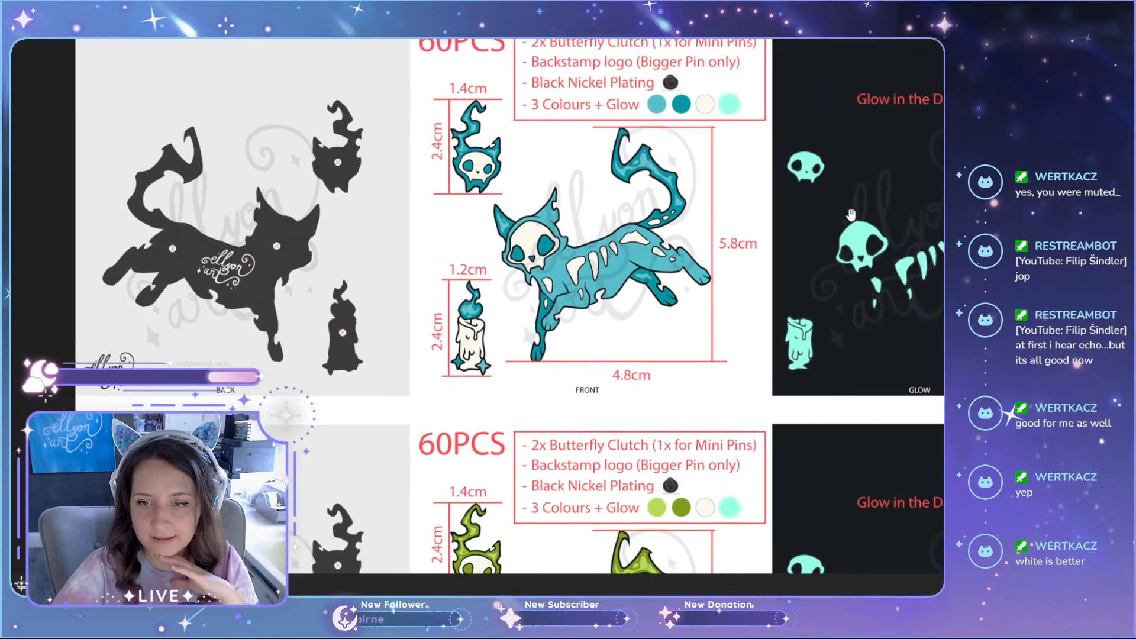
pyautogui.scroll(2, 800, 285)
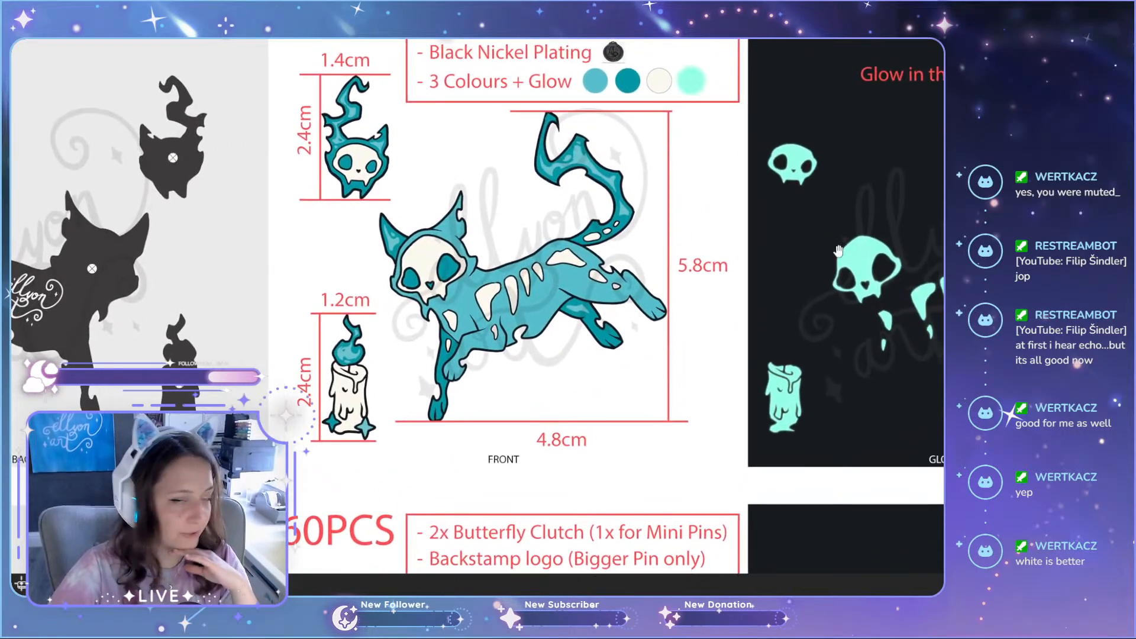
pyautogui.scroll(-3, 884, 246)
pyautogui.scroll(-3, 884, 246)
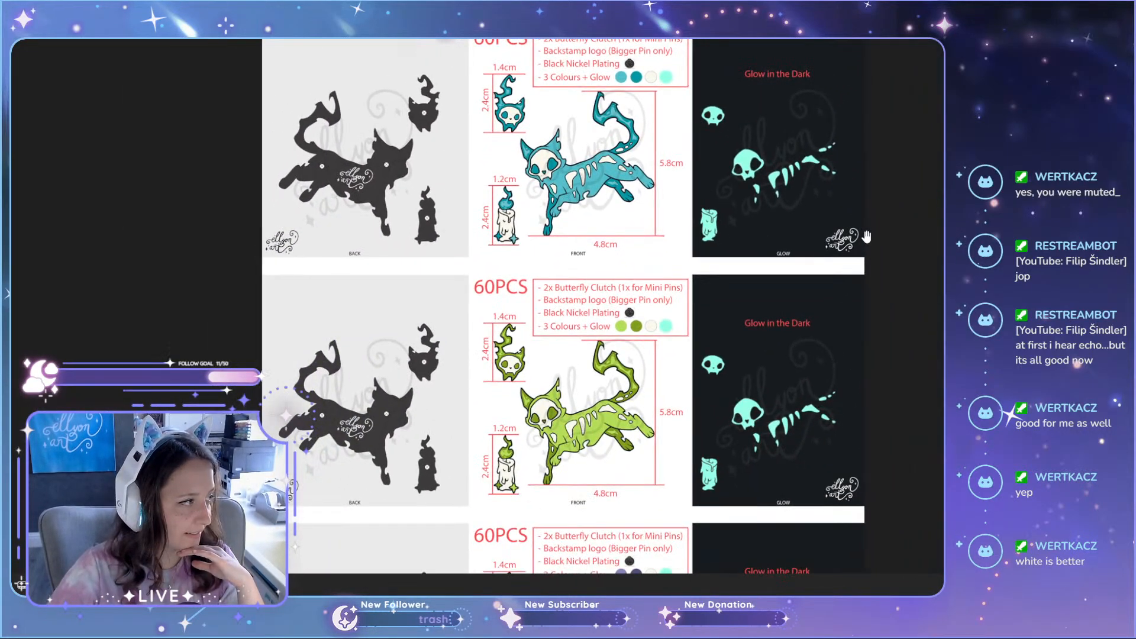
pyautogui.scroll(2, 867, 234)
pyautogui.scroll(1, 870, 227)
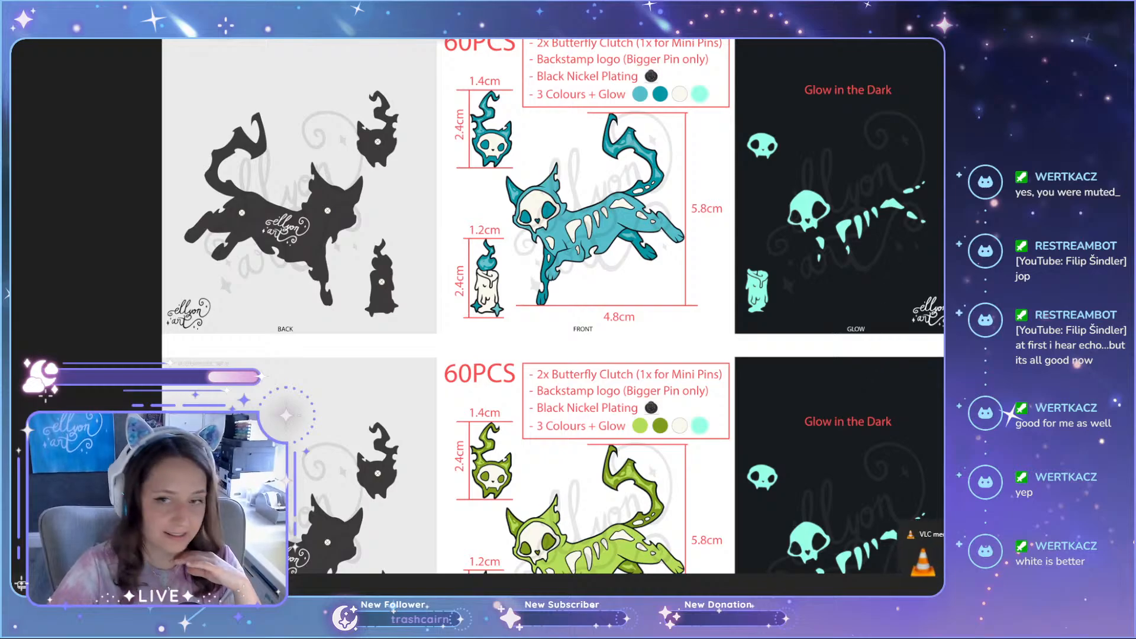
# Step: Restore the image viewer to a smaller window and inspect the teal set's glow-in-the-dark skulls, bones and candle
pyautogui.click(1073, 15)
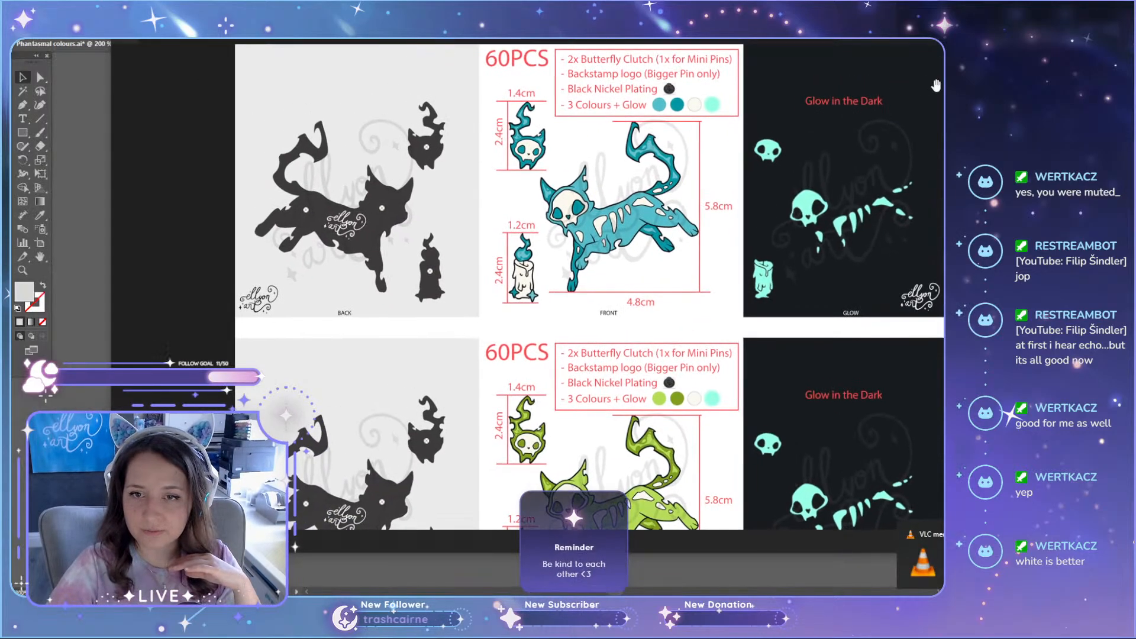
pyautogui.moveTo(846, 25); pyautogui.dragTo(482, 47)
pyautogui.scroll(3, 455, 294)
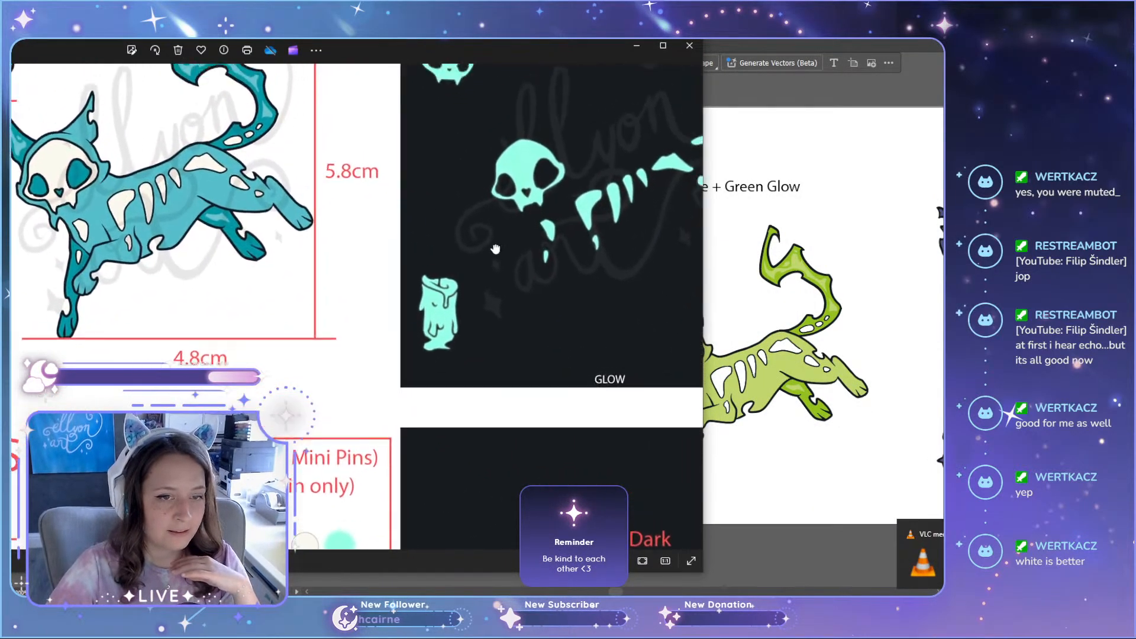
pyautogui.moveTo(533, 190); pyautogui.dragTo(471, 331)
pyautogui.scroll(-1, 512, 295)
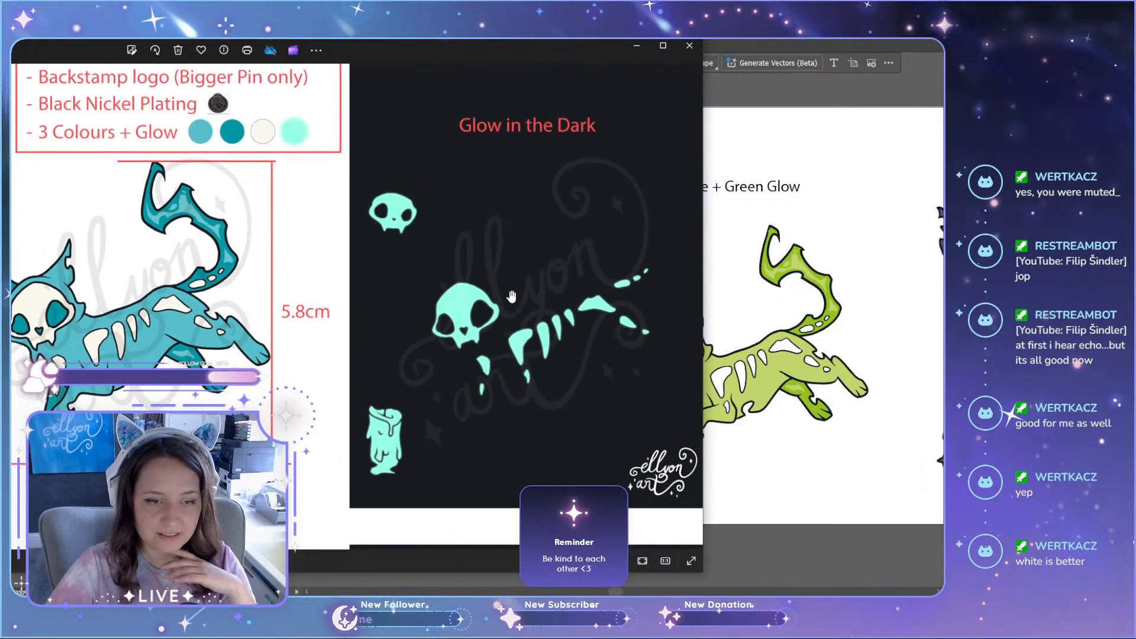
pyautogui.moveTo(378, 389); pyautogui.dragTo(649, 375)
pyautogui.moveTo(277, 391); pyautogui.dragTo(282, 233)
pyautogui.moveTo(361, 279); pyautogui.dragTo(380, 350)
pyautogui.moveTo(233, 331); pyautogui.dragTo(285, 329)
pyautogui.moveTo(539, 299); pyautogui.dragTo(400, 299)
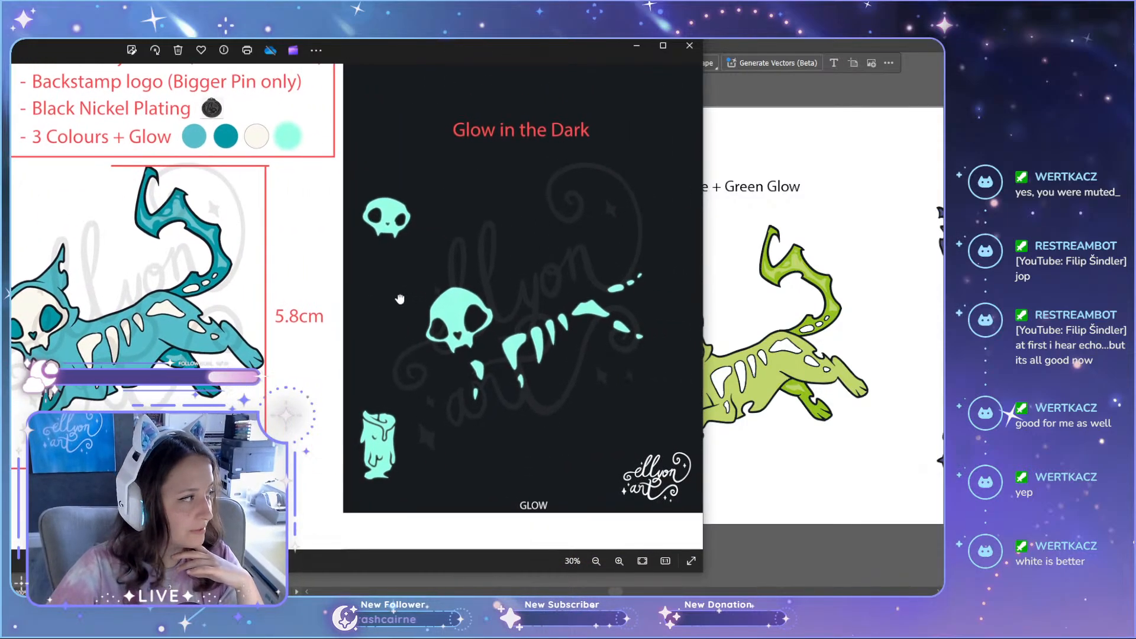
pyautogui.moveTo(458, 255); pyautogui.dragTo(628, 323)
pyautogui.moveTo(474, 263); pyautogui.dragTo(302, 253)
pyautogui.moveTo(425, 52); pyautogui.dragTo(824, 38)
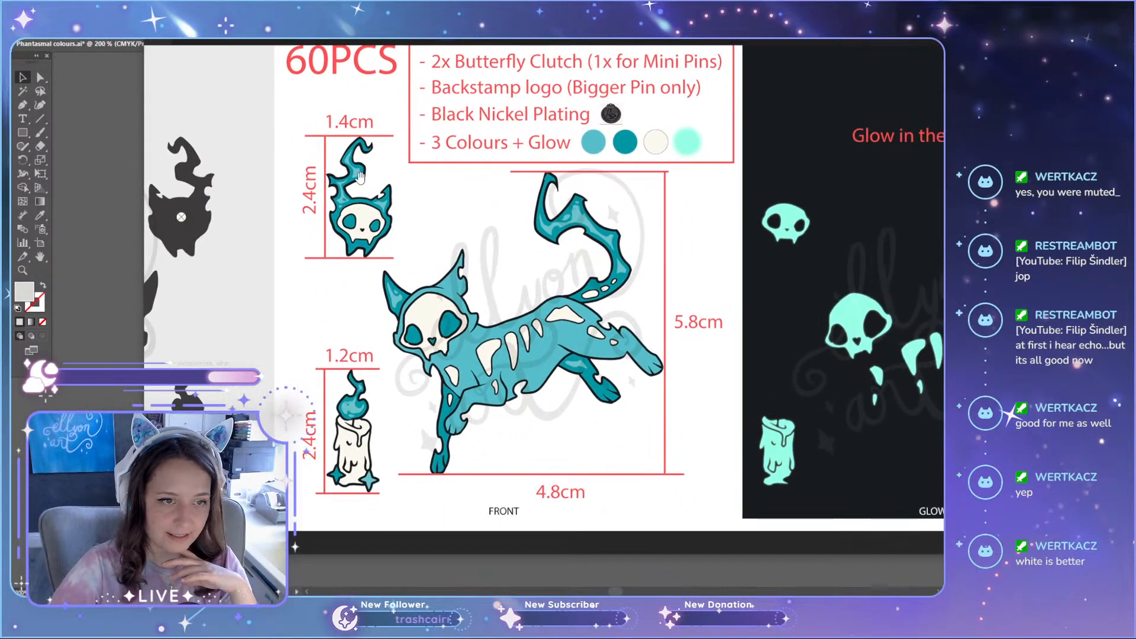
# Step: Inspect the teal cat's tail highlights, bones and colour swatches up close on the manufacturing sheet
pyautogui.scroll(3, 596, 228)
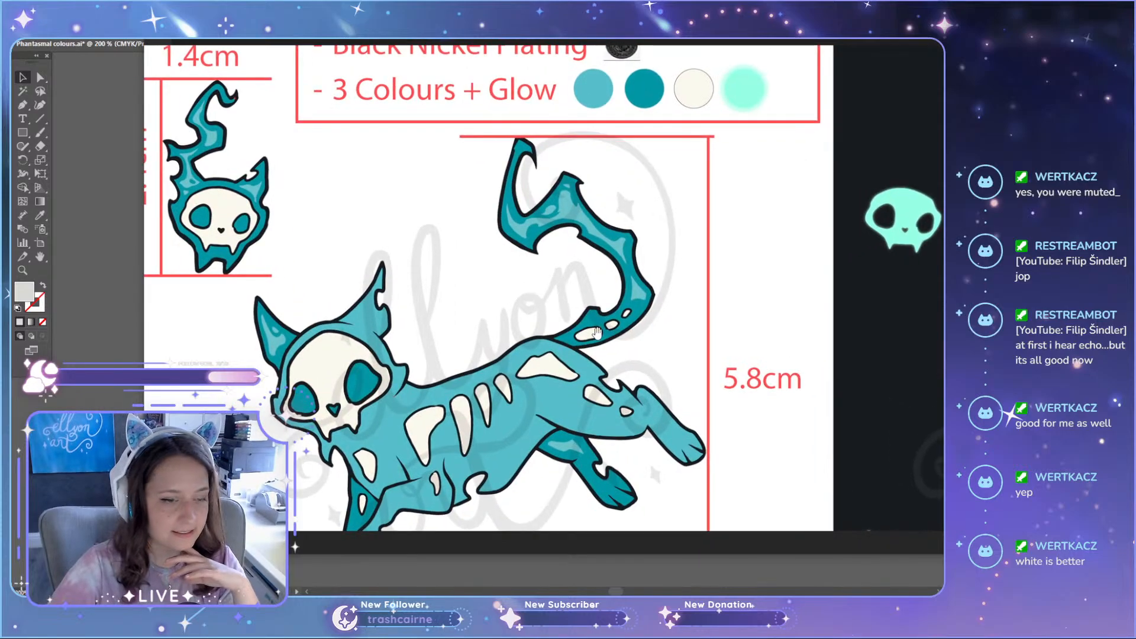
pyautogui.moveTo(419, 511); pyautogui.dragTo(582, 372)
pyautogui.moveTo(659, 147); pyautogui.dragTo(558, 364)
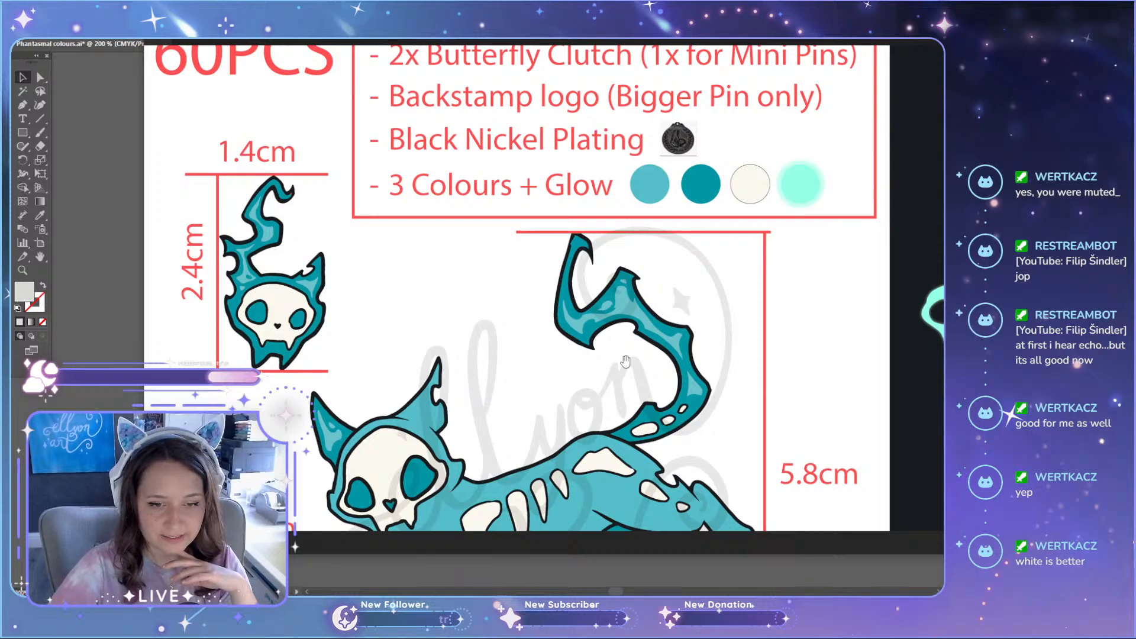
pyautogui.moveTo(643, 288); pyautogui.dragTo(530, 290)
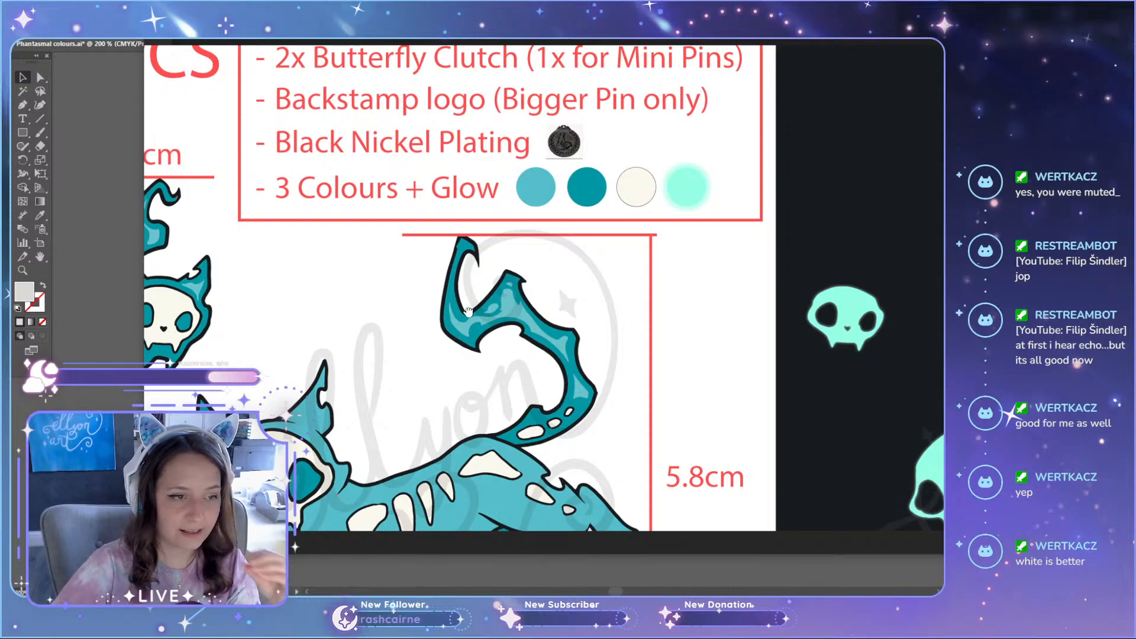
pyautogui.moveTo(468, 311); pyautogui.dragTo(491, 237)
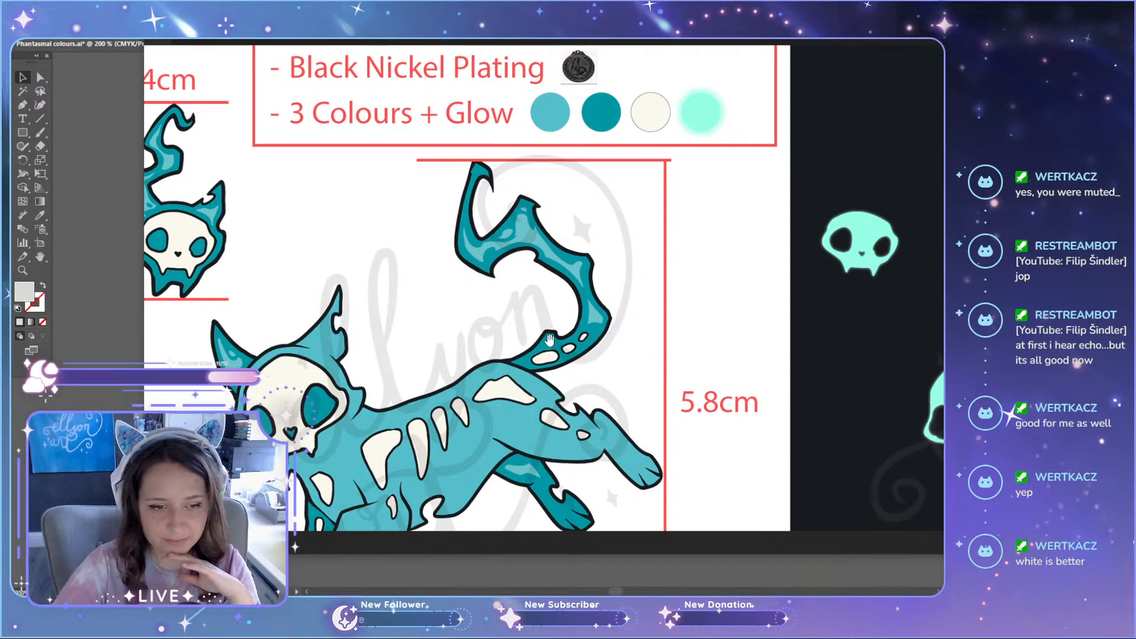
pyautogui.moveTo(550, 340); pyautogui.dragTo(565, 228)
pyautogui.scroll(-3, 593, 278)
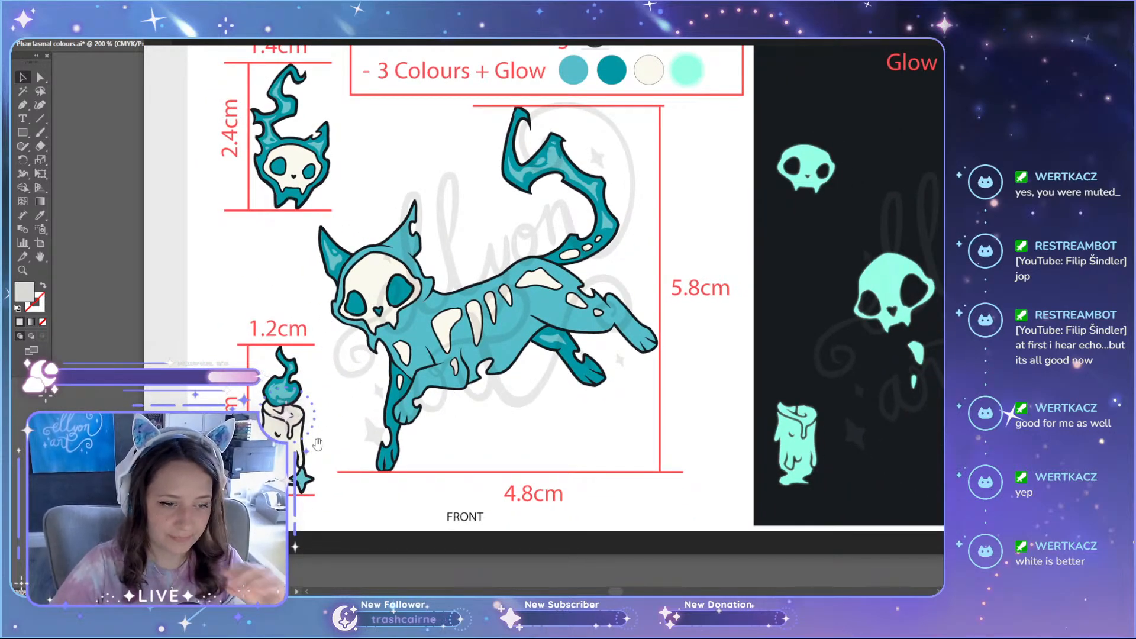
pyautogui.moveTo(836, 229); pyautogui.dragTo(749, 229)
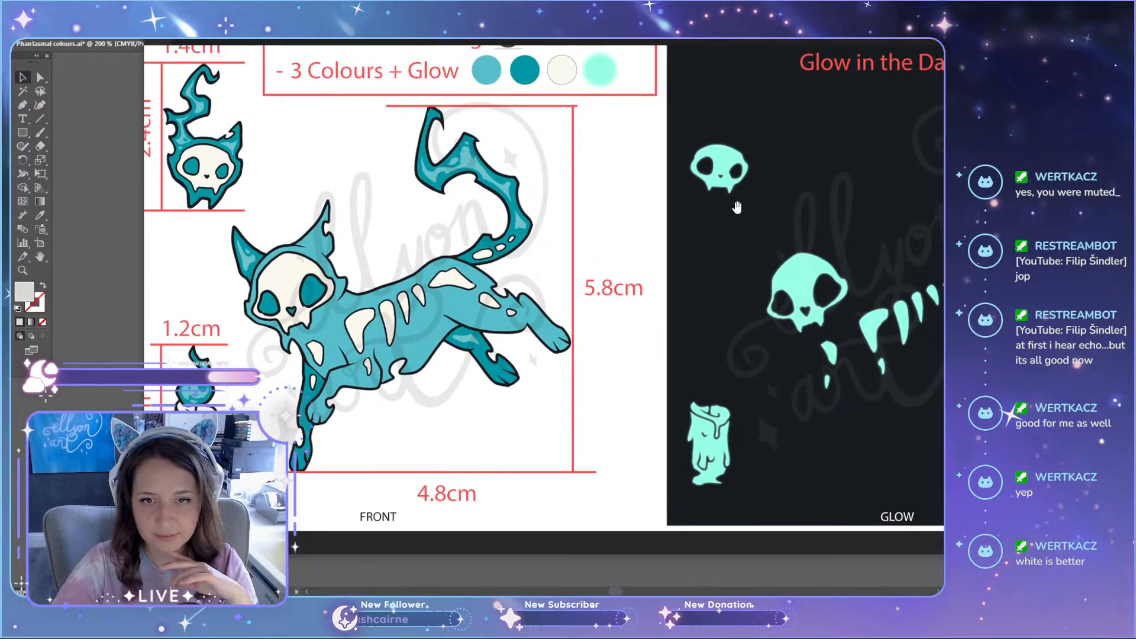
# Step: Review the teal front and glow views, and move down the manufacturing sheet to the green and purple variants
pyautogui.scroll(-2, 811, 414)
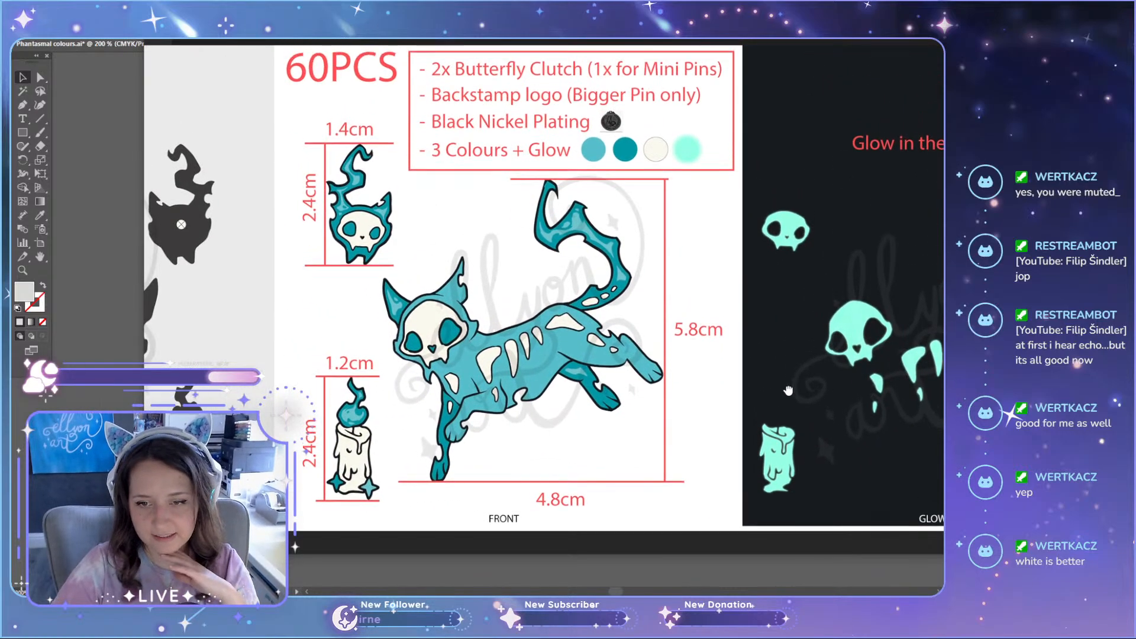
pyautogui.moveTo(810, 326); pyautogui.dragTo(803, 263)
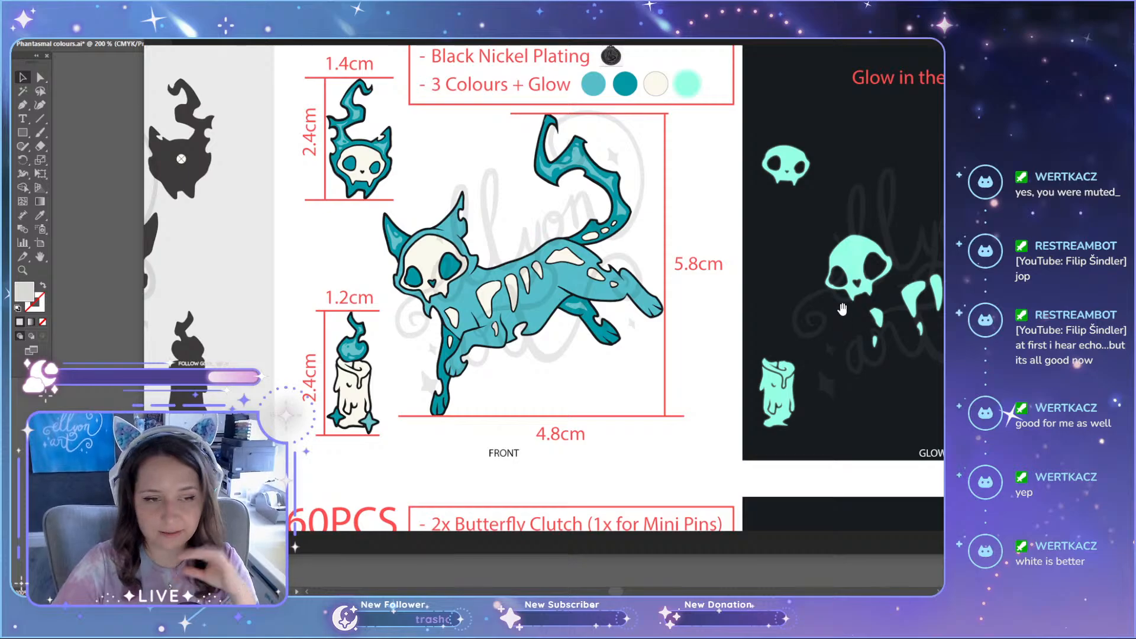
pyautogui.moveTo(843, 309); pyautogui.dragTo(830, 253)
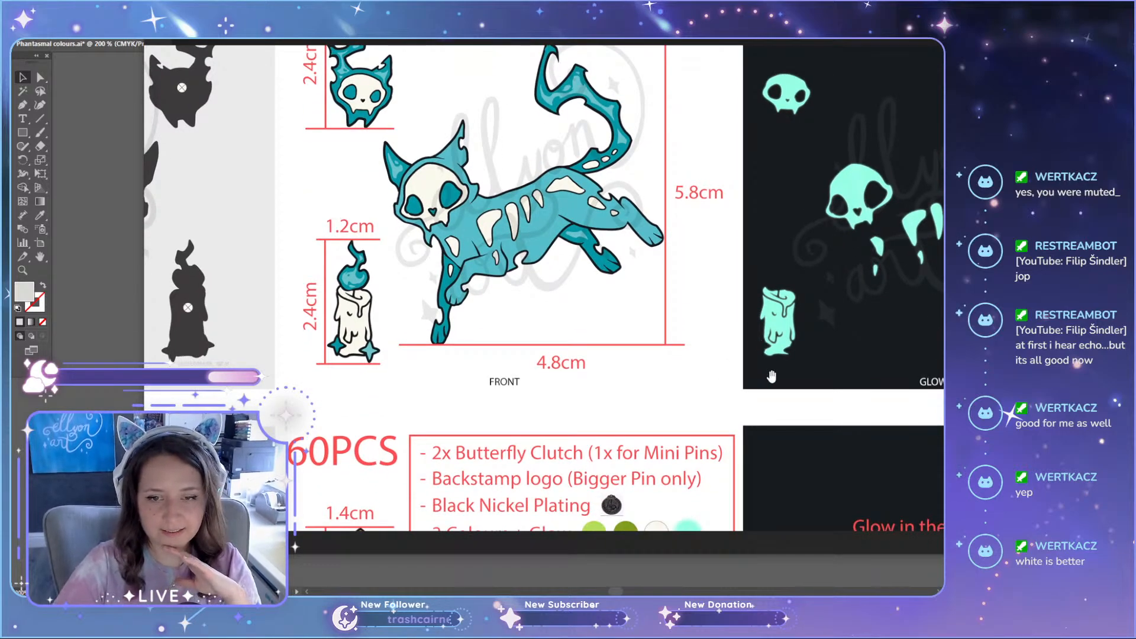
pyautogui.moveTo(766, 322); pyautogui.dragTo(774, 291)
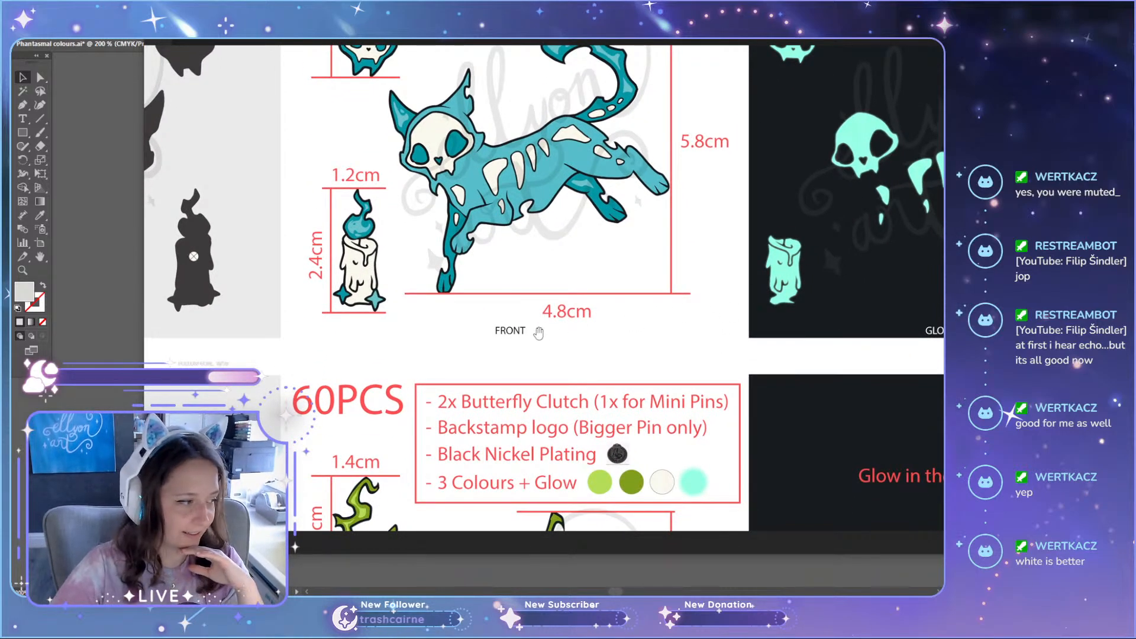
pyautogui.scroll(5, 782, 99)
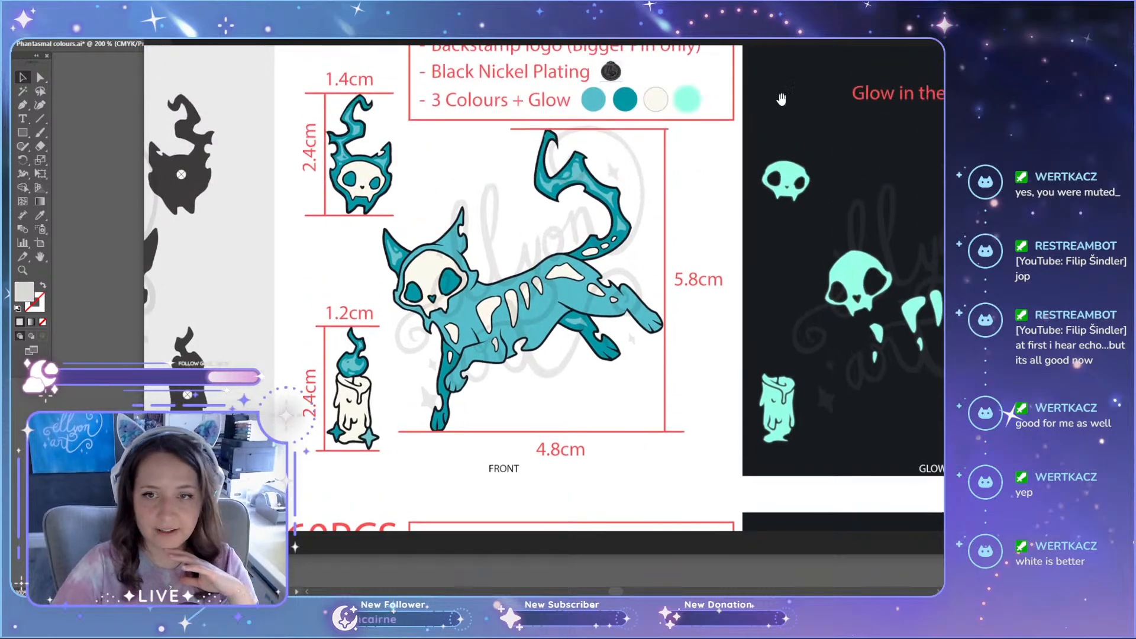
pyautogui.scroll(-4, 636, 247)
pyautogui.scroll(-4, 645, 307)
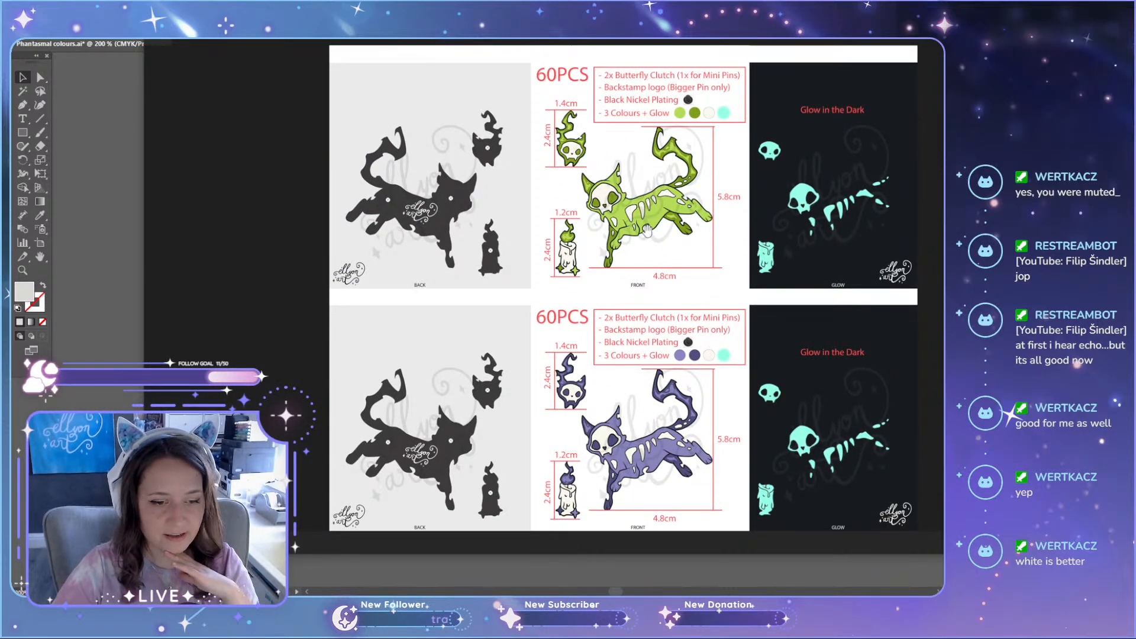
# Step: Inspect the clutch positions and backstamp logo on the back view of the teal set's large cat pin
pyautogui.scroll(6, 647, 231)
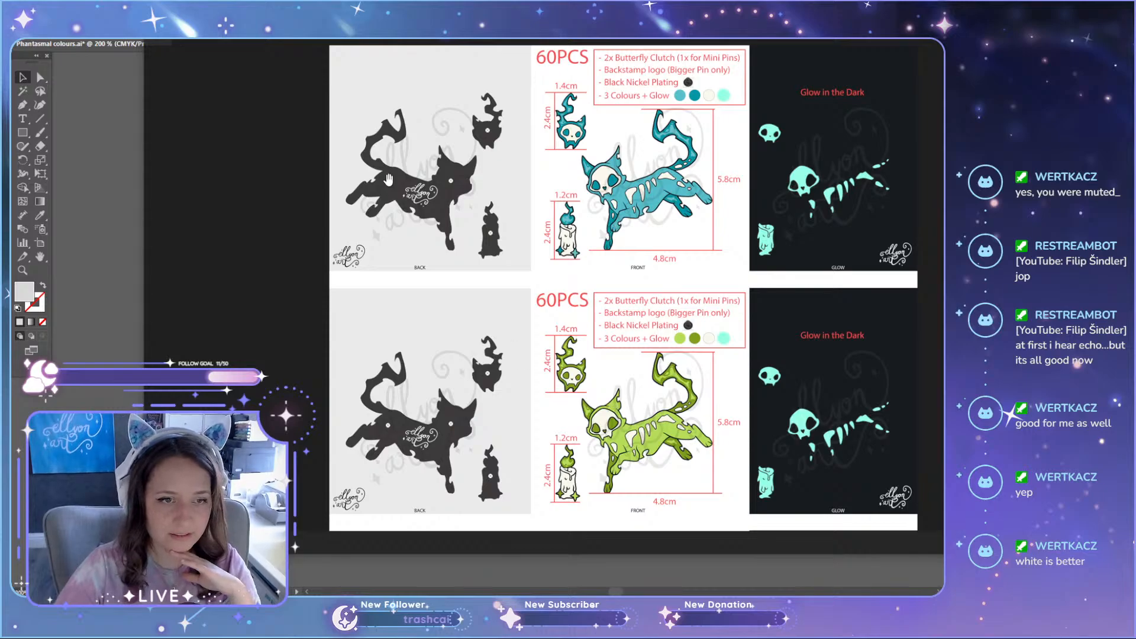
pyautogui.scroll(6, 388, 179)
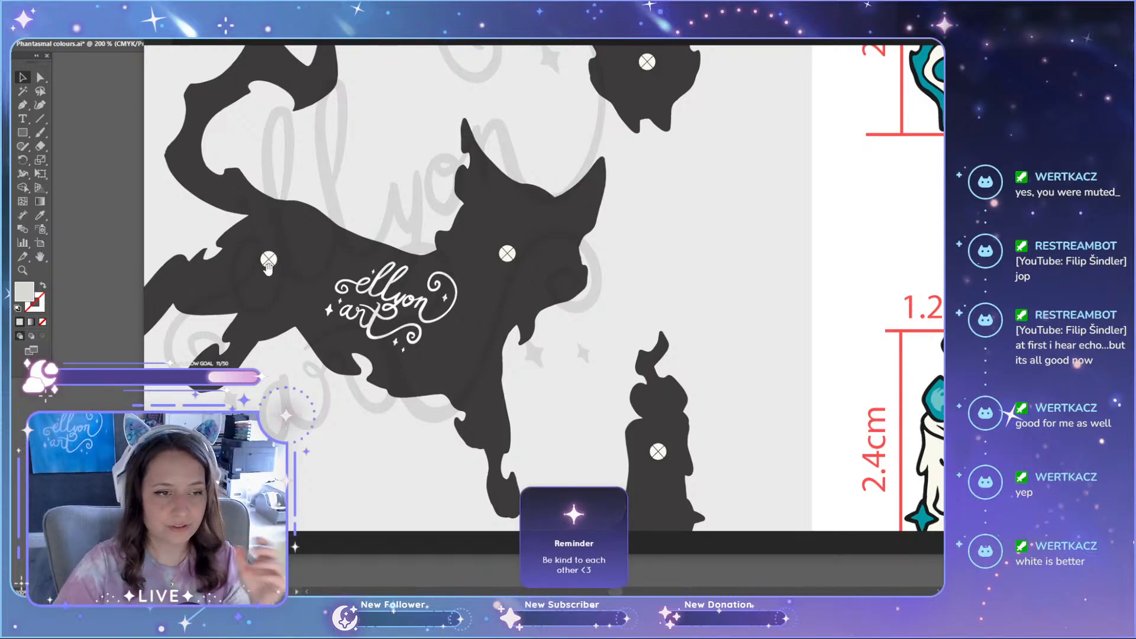
pyautogui.scroll(2, 268, 268)
pyautogui.moveTo(314, 267); pyautogui.dragTo(379, 266)
pyautogui.moveTo(417, 356); pyautogui.dragTo(376, 206)
pyautogui.moveTo(581, 346); pyautogui.dragTo(498, 416)
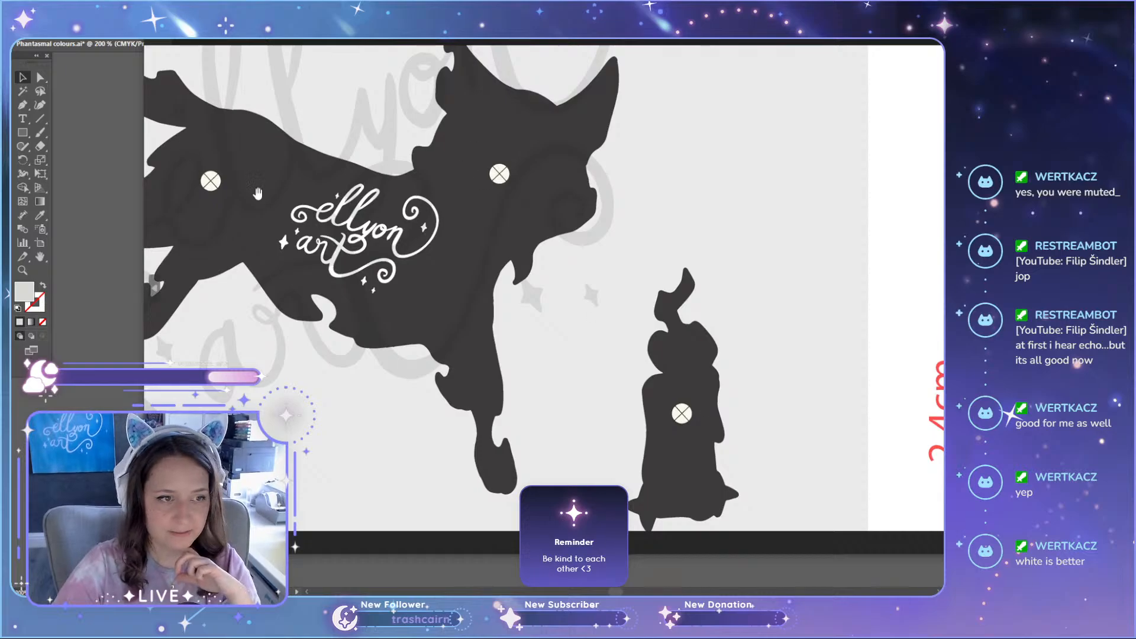
pyautogui.scroll(4, 565, 173)
pyautogui.moveTo(543, 228); pyautogui.dragTo(601, 179)
pyautogui.moveTo(512, 299); pyautogui.dragTo(575, 210)
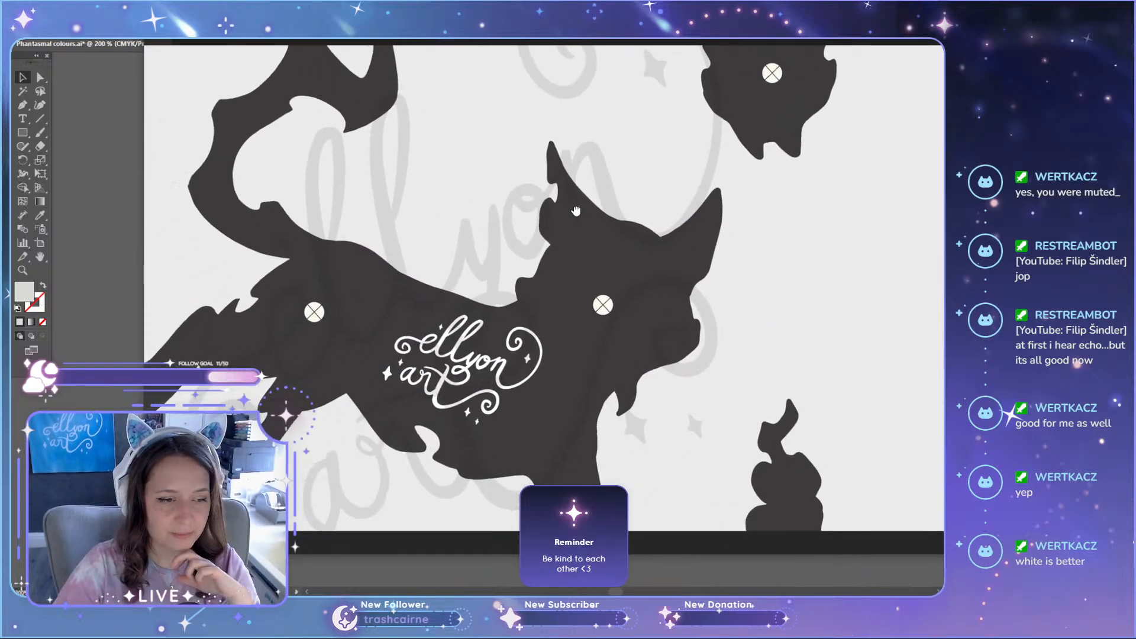
pyautogui.moveTo(543, 314)
pyautogui.mouseDown()
pyautogui.moveTo(643, 240)
pyautogui.moveTo(613, 187)
pyautogui.moveTo(609, 243)
pyautogui.mouseUp()
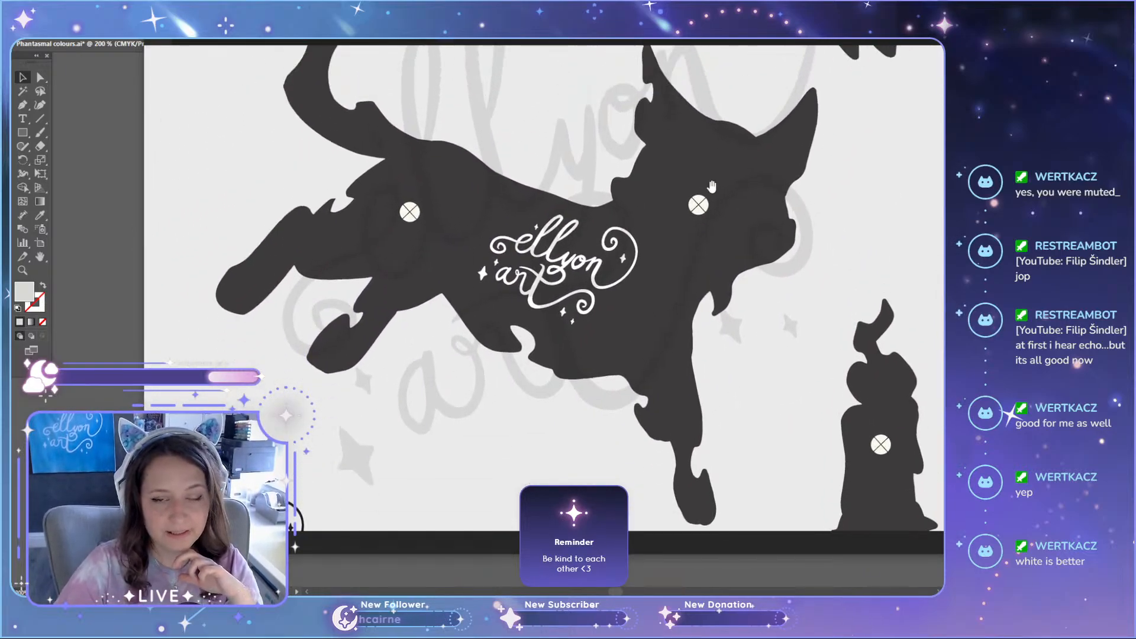
pyautogui.moveTo(734, 311)
pyautogui.mouseDown()
pyautogui.moveTo(712, 243)
pyautogui.moveTo(717, 324)
pyautogui.mouseUp()
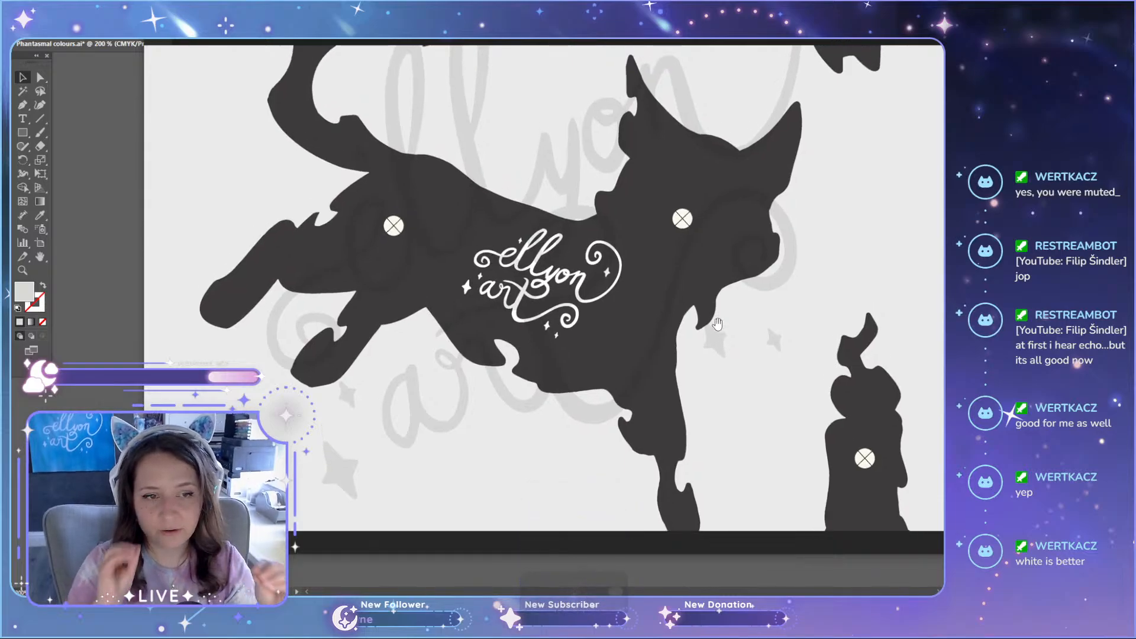
pyautogui.hotkey('ctrl', '-')
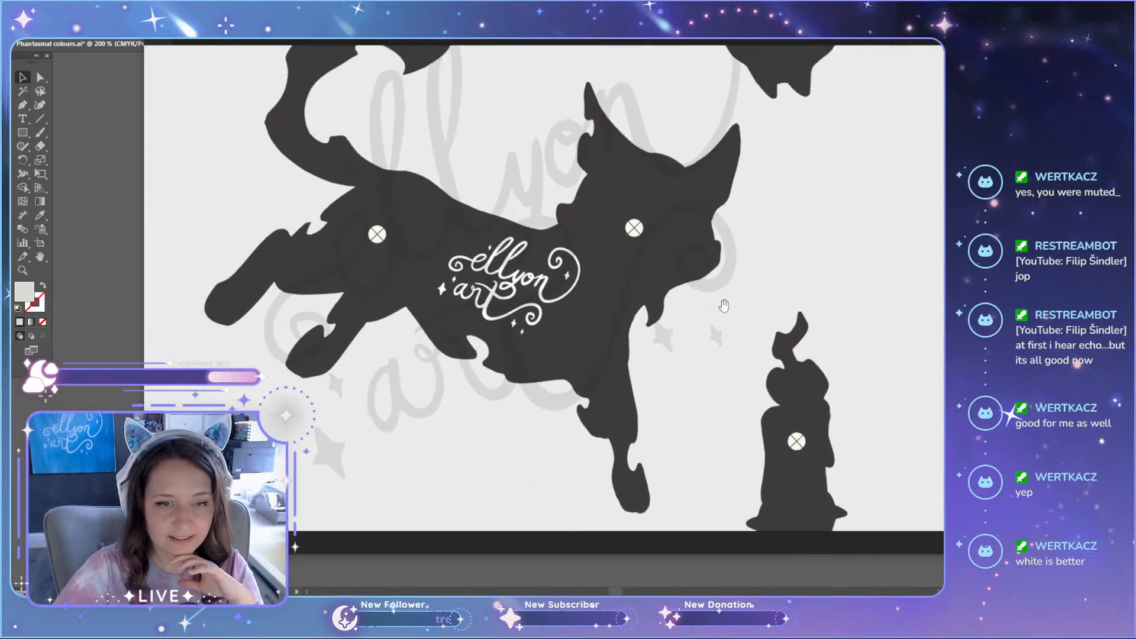
# Step: Examine the clutch placement on the backs of the mini skull and candle pins beside the large cat
pyautogui.moveTo(655, 128); pyautogui.dragTo(627, 282)
pyautogui.moveTo(536, 415); pyautogui.dragTo(522, 264)
pyautogui.scroll(-2, 604, 236)
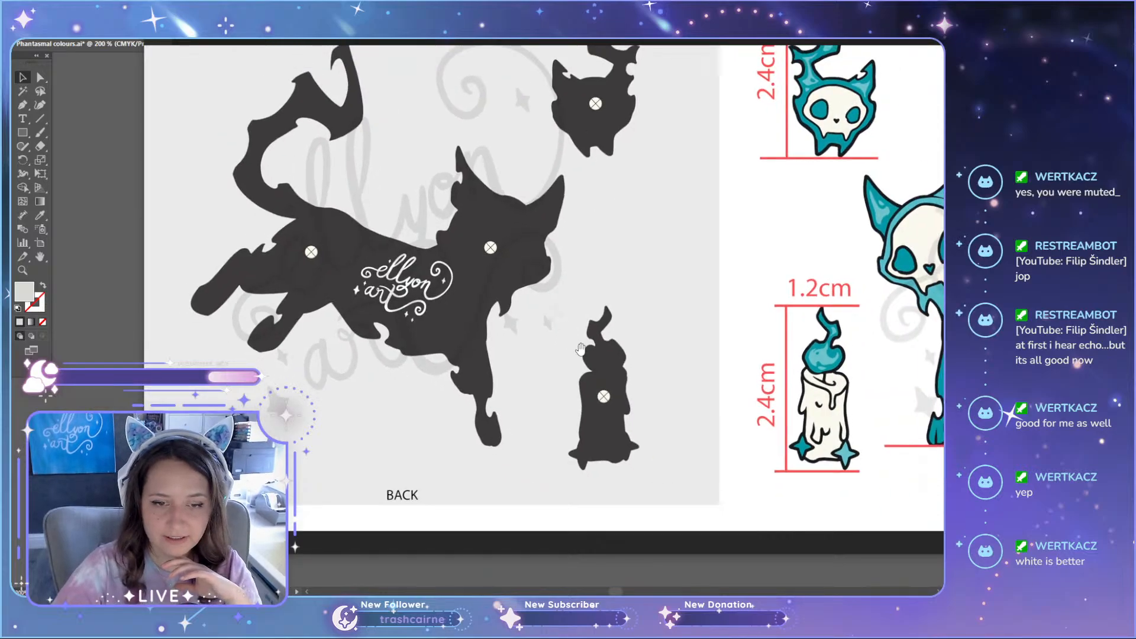
pyautogui.moveTo(580, 350); pyautogui.dragTo(534, 247)
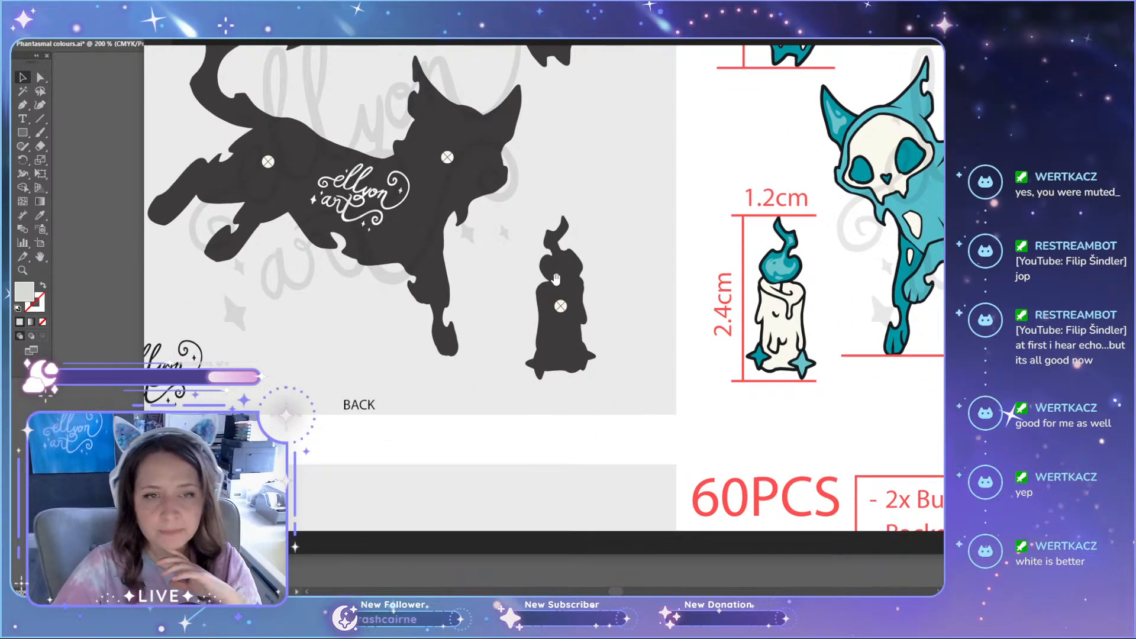
pyautogui.moveTo(577, 128); pyautogui.dragTo(581, 297)
pyautogui.moveTo(573, 174); pyautogui.dragTo(529, 228)
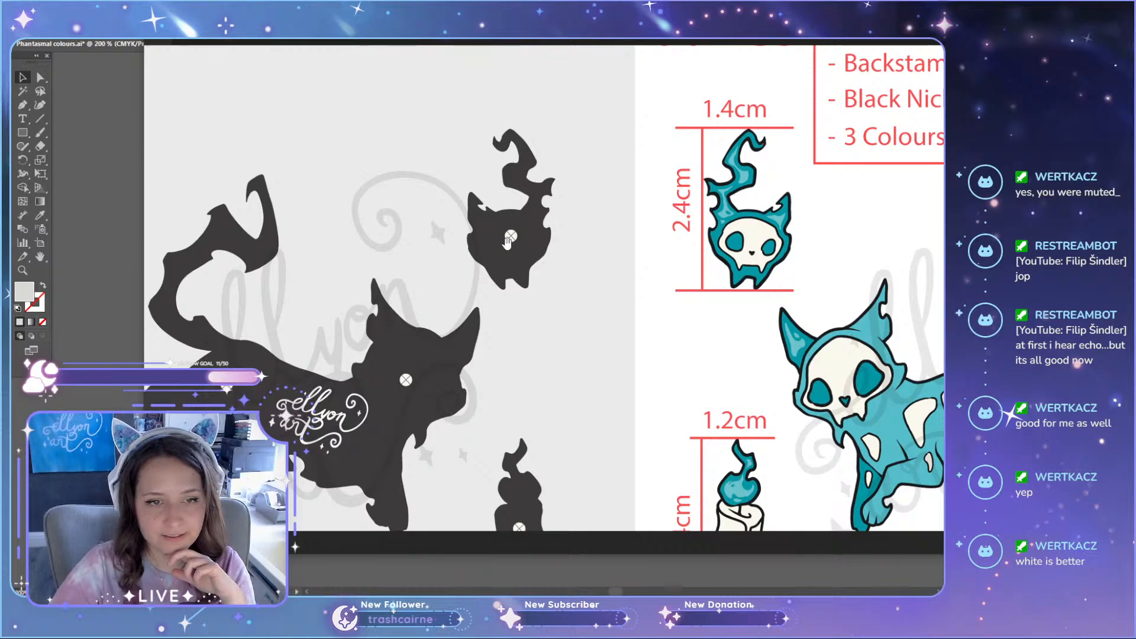
pyautogui.scroll(-3, 521, 239)
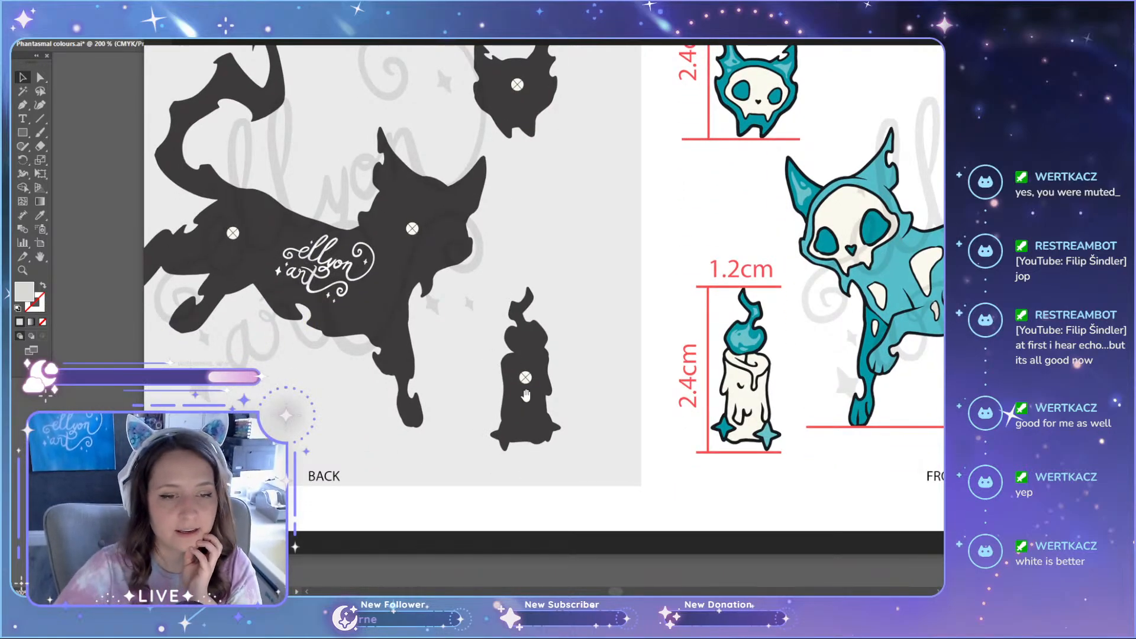
pyautogui.moveTo(310, 265); pyautogui.dragTo(396, 229)
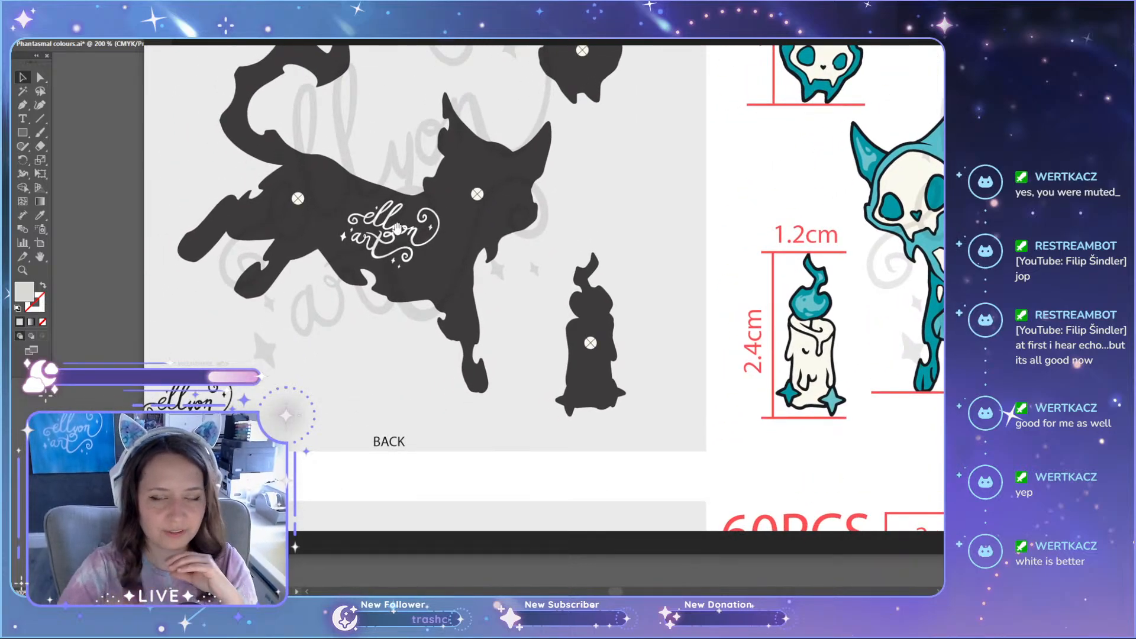
pyautogui.moveTo(513, 196); pyautogui.dragTo(550, 260)
pyautogui.scroll(-1, 502, 267)
pyautogui.scroll(-2, 503, 266)
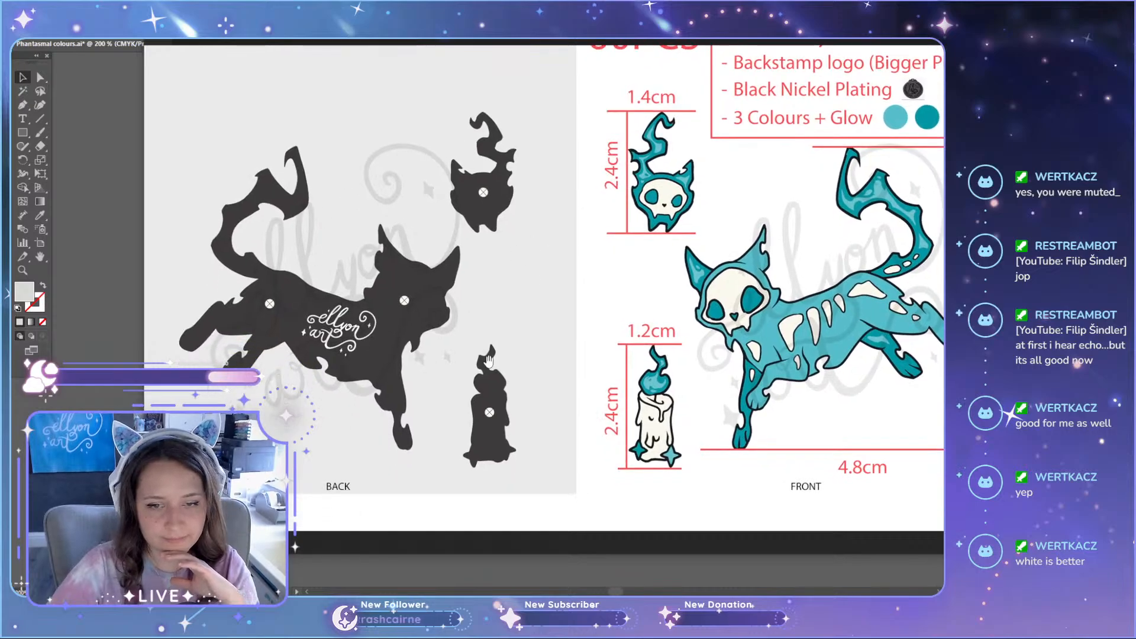
# Step: Compare the purple front artwork with the teal front artwork on the manufacturing sheet
pyautogui.scroll(-4, 488, 360)
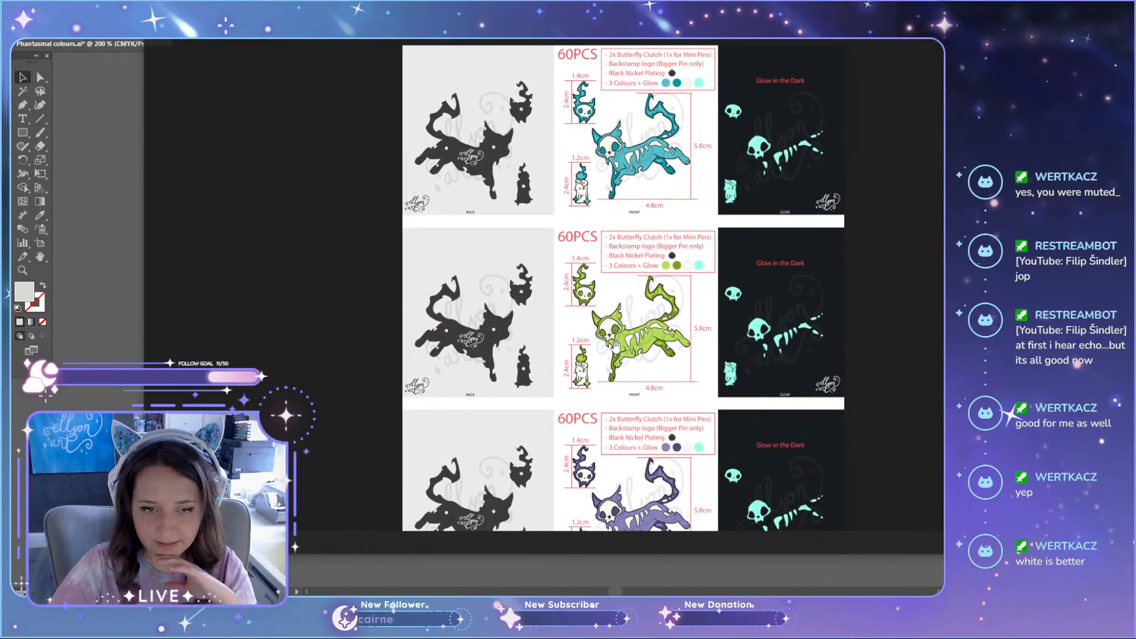
pyautogui.scroll(5, 615, 347)
pyautogui.moveTo(666, 386); pyautogui.dragTo(650, 112)
pyautogui.moveTo(639, 414)
pyautogui.mouseDown()
pyautogui.moveTo(616, 192)
pyautogui.moveTo(613, 349)
pyautogui.moveTo(597, 171)
pyautogui.mouseUp()
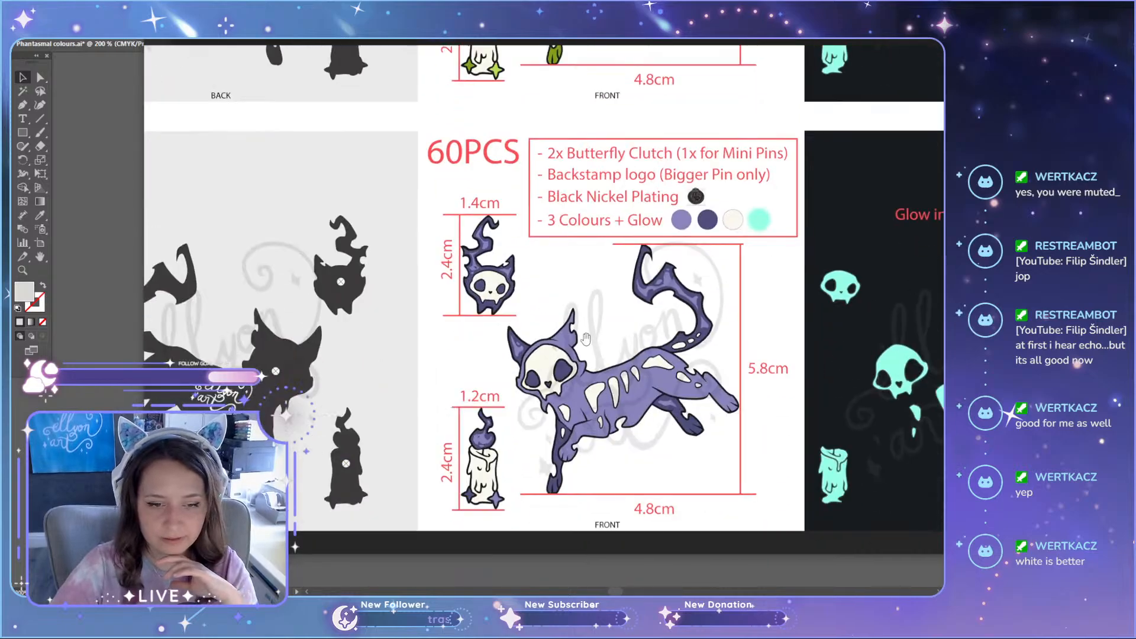
pyautogui.scroll(10, 579, 253)
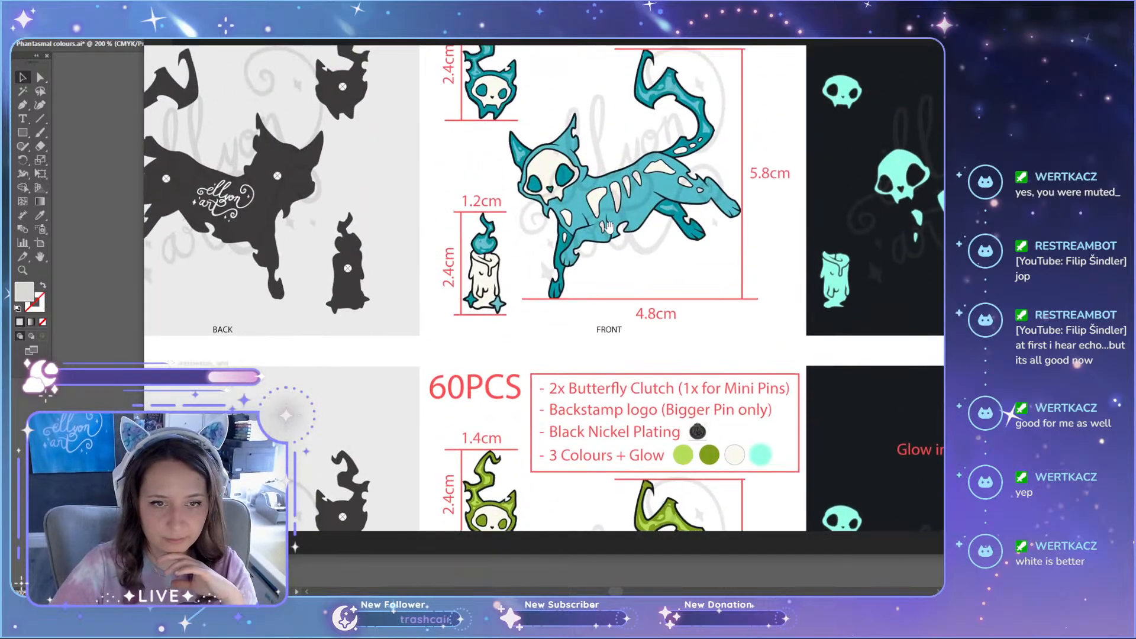
pyautogui.moveTo(607, 225); pyautogui.dragTo(598, 337)
pyautogui.scroll(-3, 599, 339)
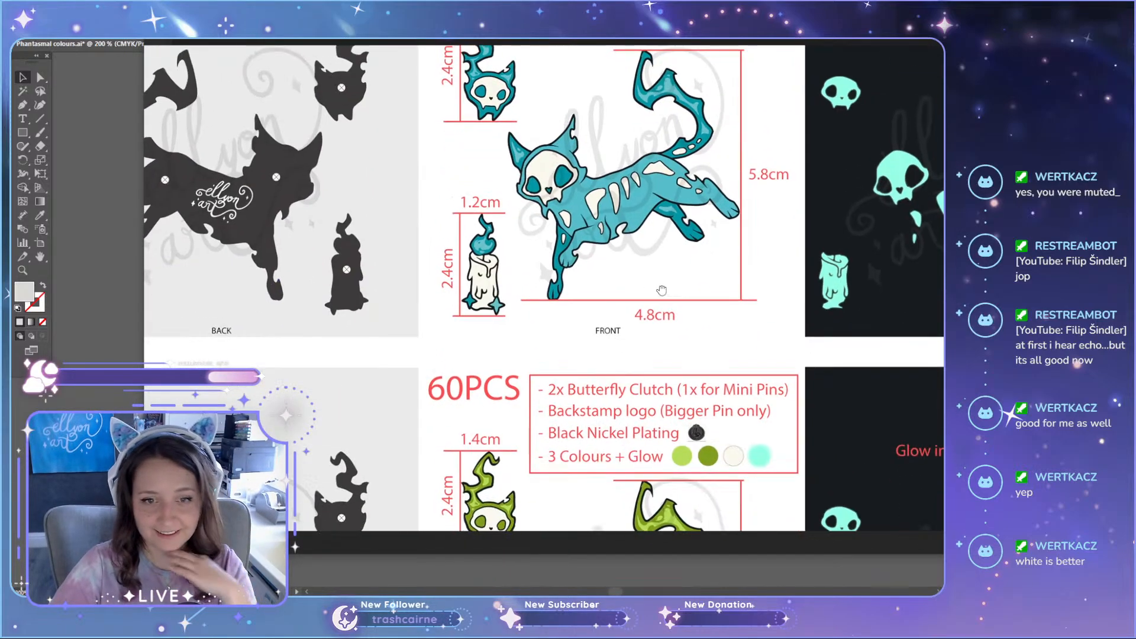
# Step: Inspect the green cat, mini pins and colour swatches on the manufacturing sheet
pyautogui.scroll(3, 635, 439)
pyautogui.scroll(-6, 635, 440)
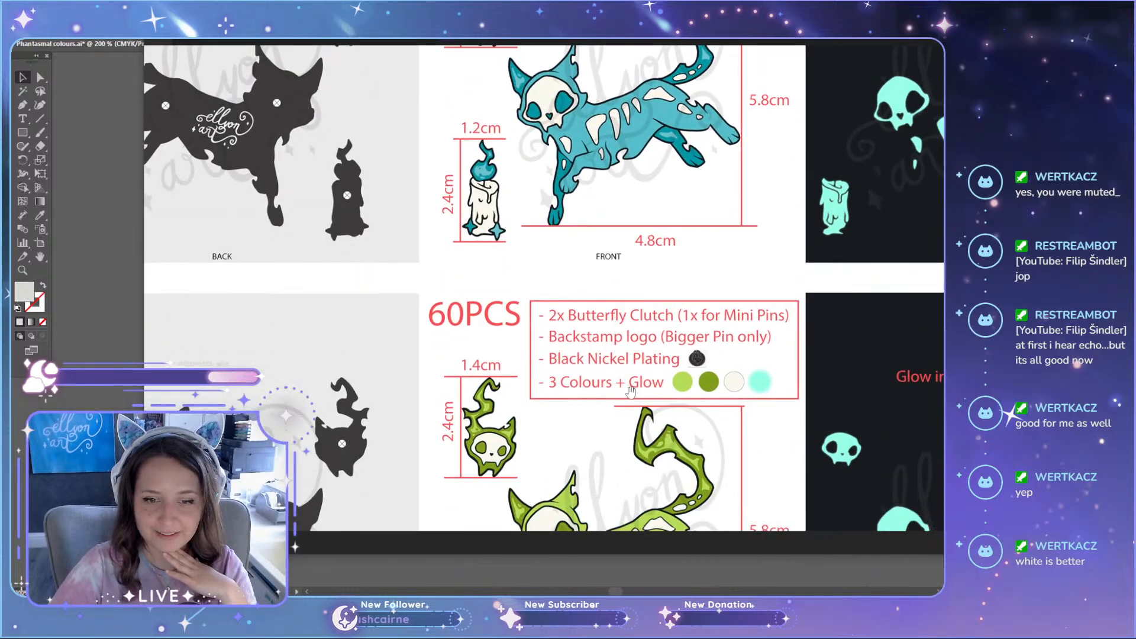
pyautogui.scroll(3, 561, 293)
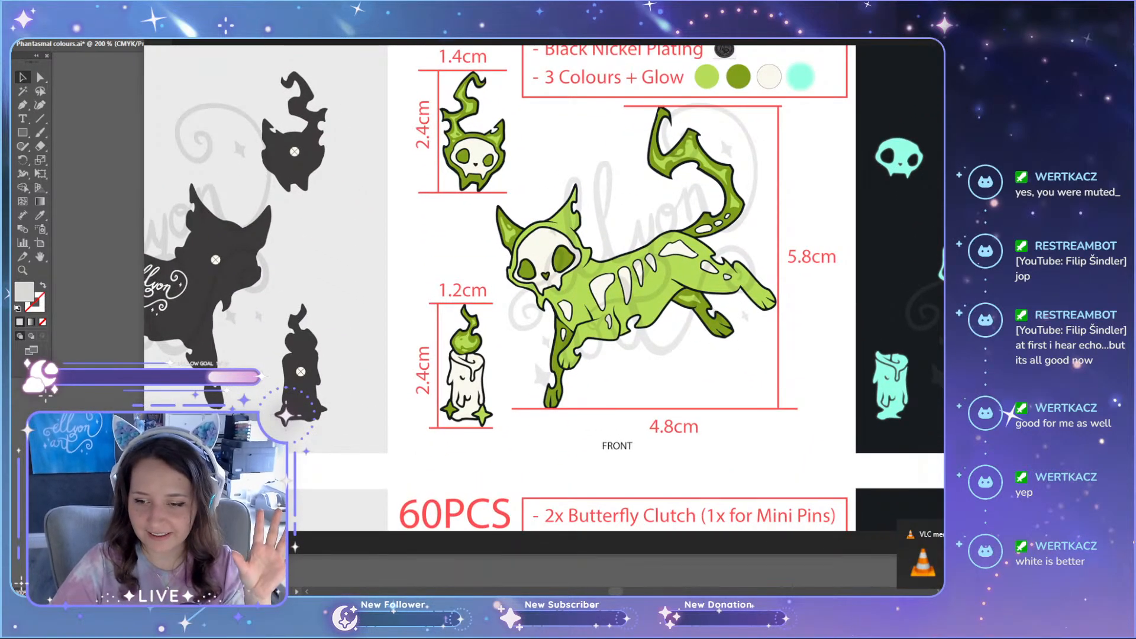
pyautogui.scroll(-1, 634, 258)
pyautogui.moveTo(657, 251); pyautogui.dragTo(649, 308)
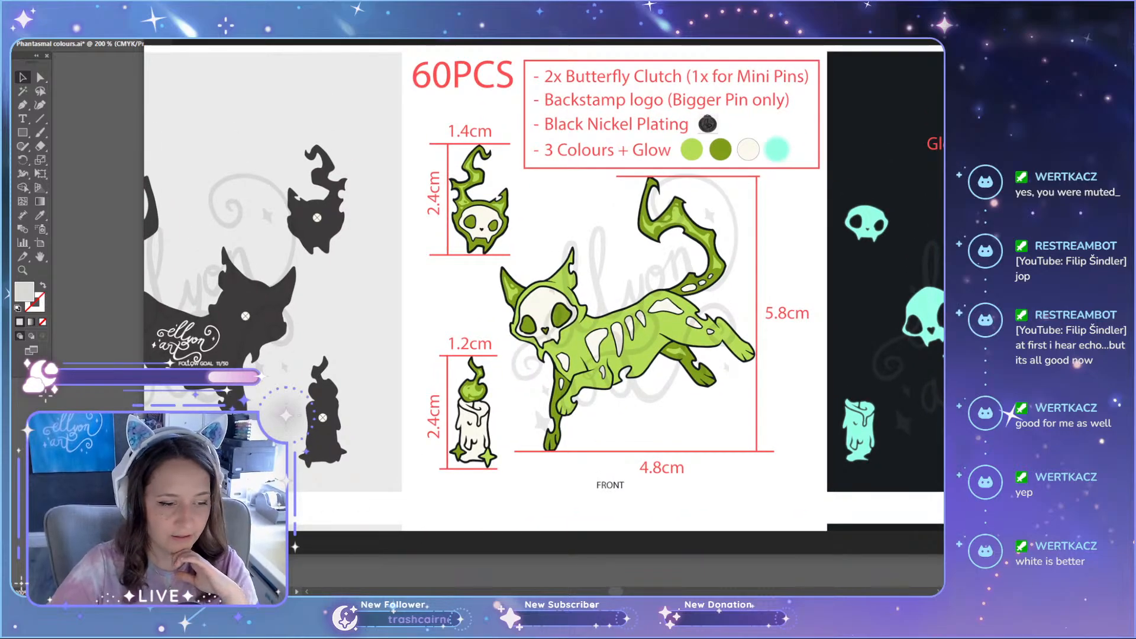
# Step: Switch to the web browser and search for "jelly cat world of warcraft" in a new tab
pyautogui.hotkey('alt', 'Tab')
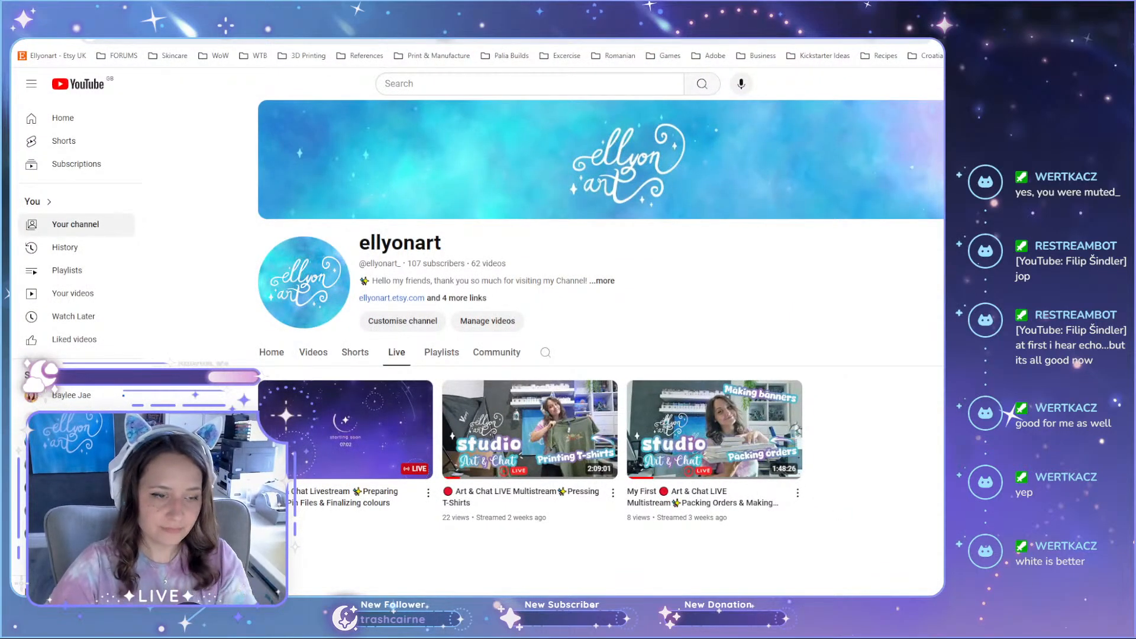
pyautogui.hotkey('ctrl', 't')
pyautogui.write('jelly cat')
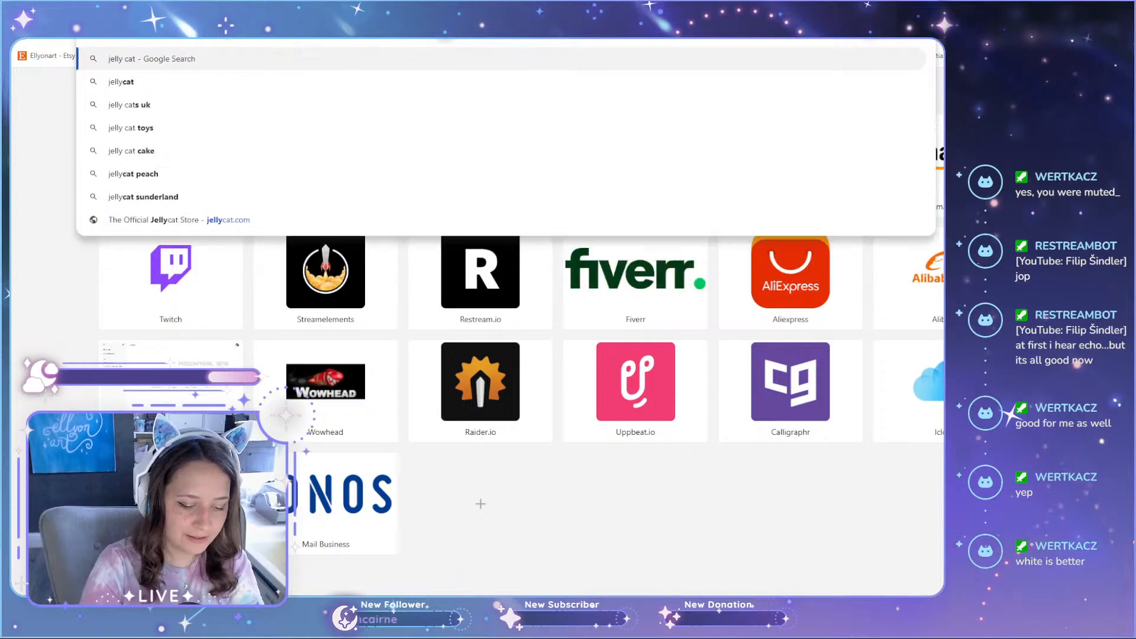
pyautogui.write(' world of war')
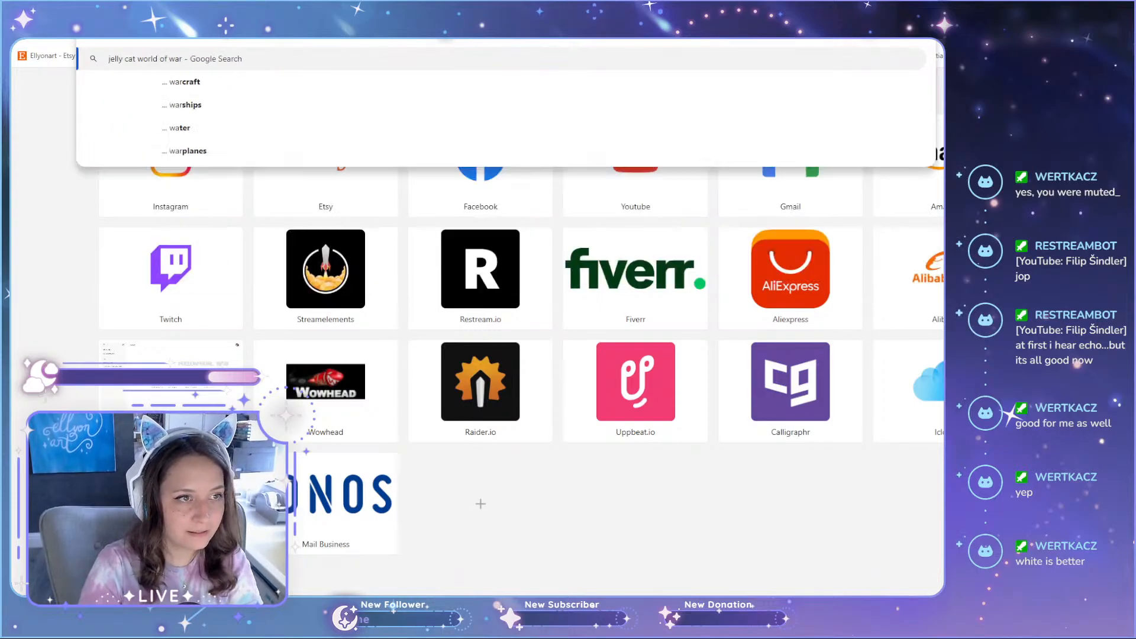
pyautogui.write('craft')
pyautogui.press('Return')
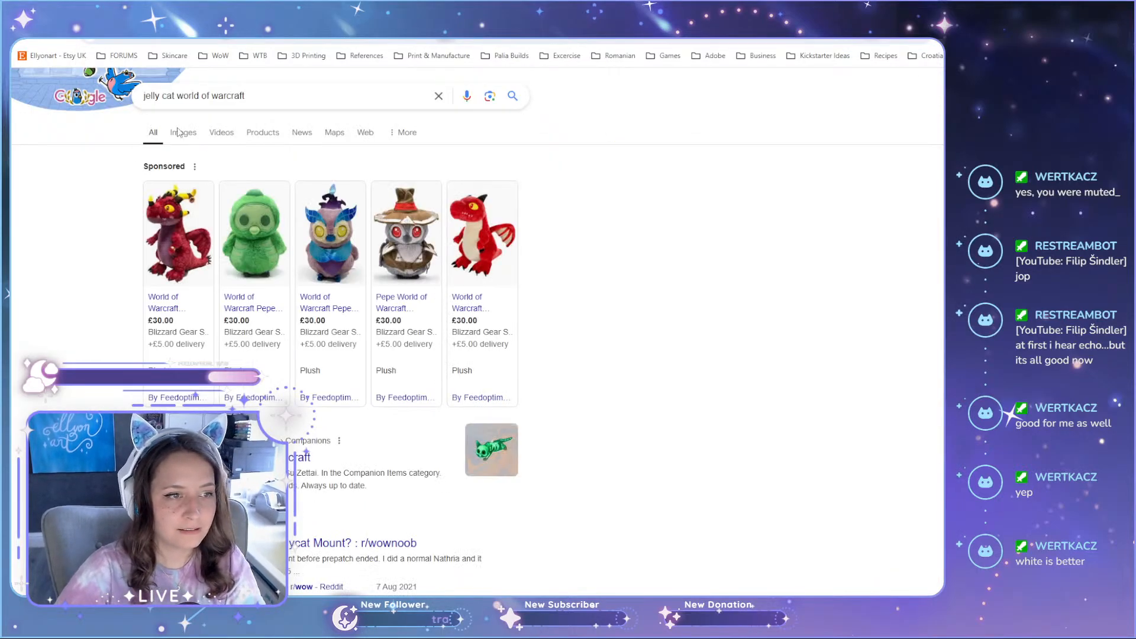
# Step: Preview the Wowhead jelly cat concept art in the image results, and return to the manufacturing sheet in the image viewer
pyautogui.click(181, 136)
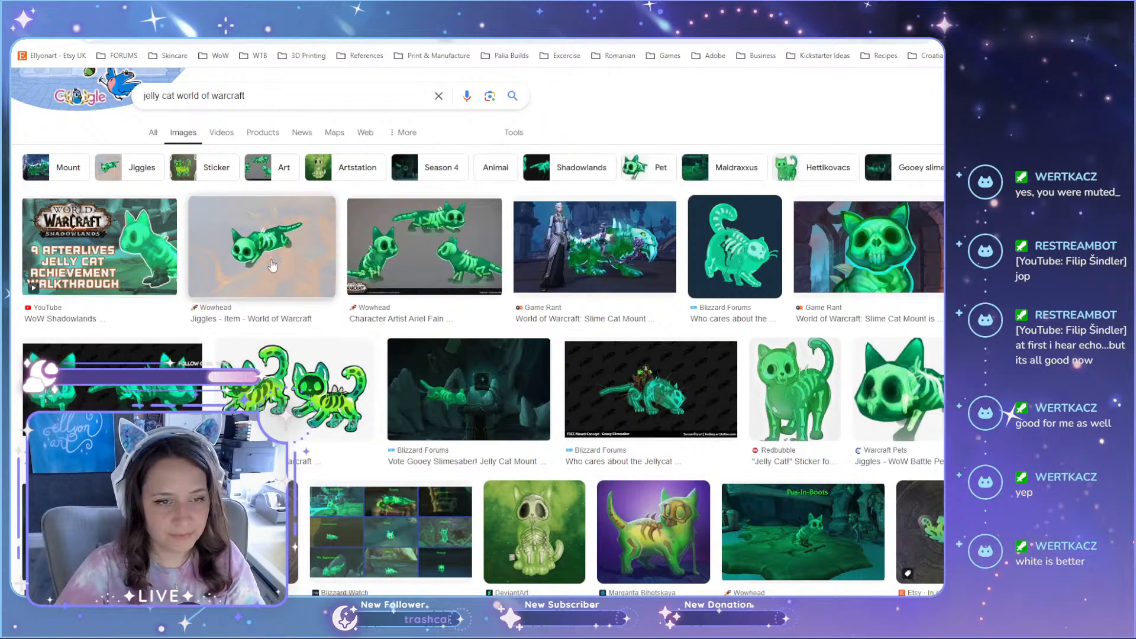
pyautogui.click(424, 249)
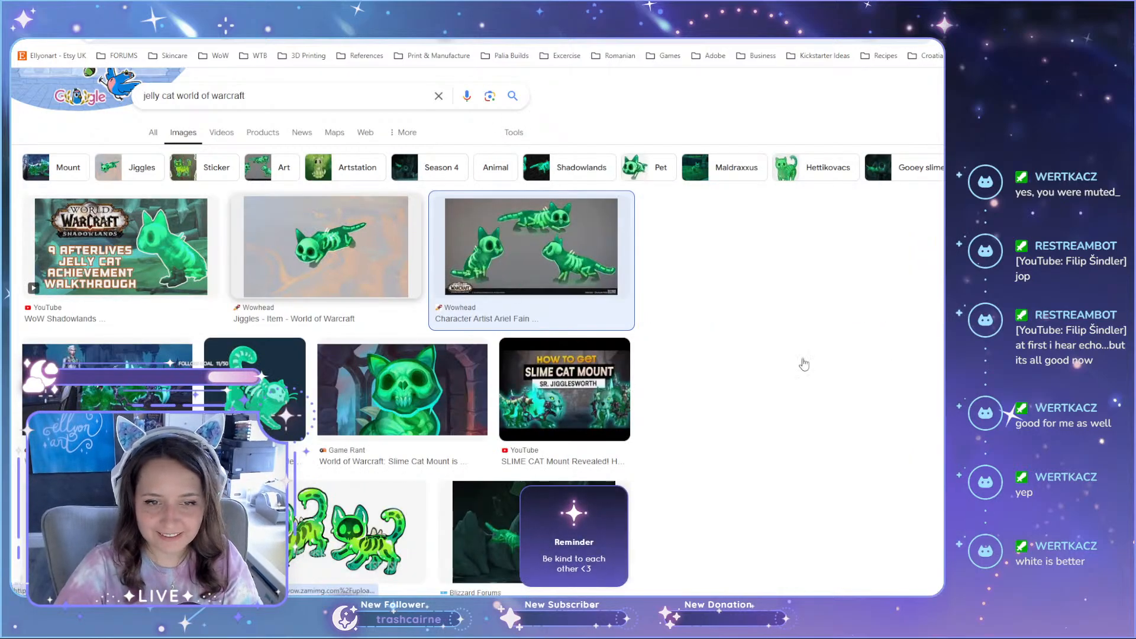
pyautogui.scroll(-2, 814, 327)
pyautogui.scroll(2, 813, 325)
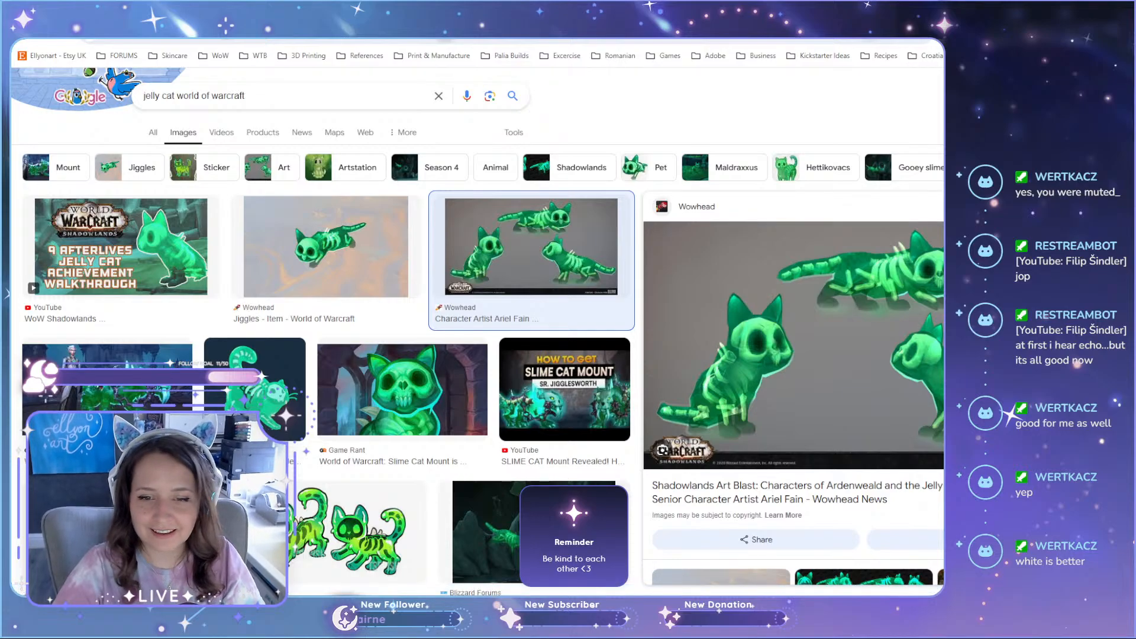
pyautogui.click(799, 14)
pyautogui.hotkey('alt', 'Tab')
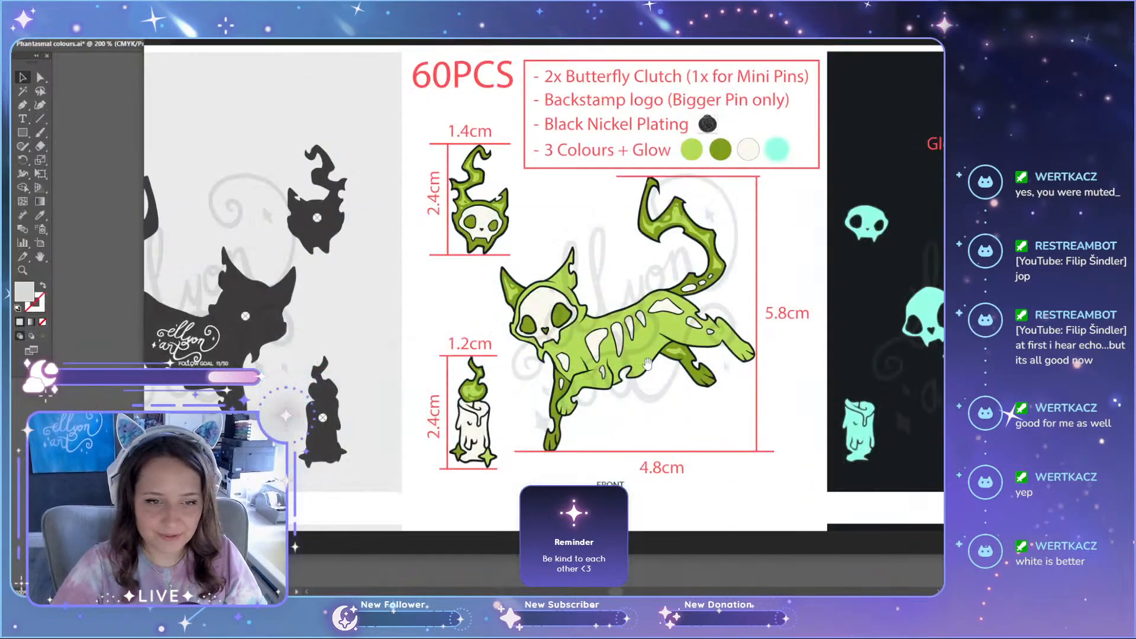
# Step: Examine the purple cat set and its swatches up close, comparing it with the green and teal variants
pyautogui.scroll(-8, 696, 329)
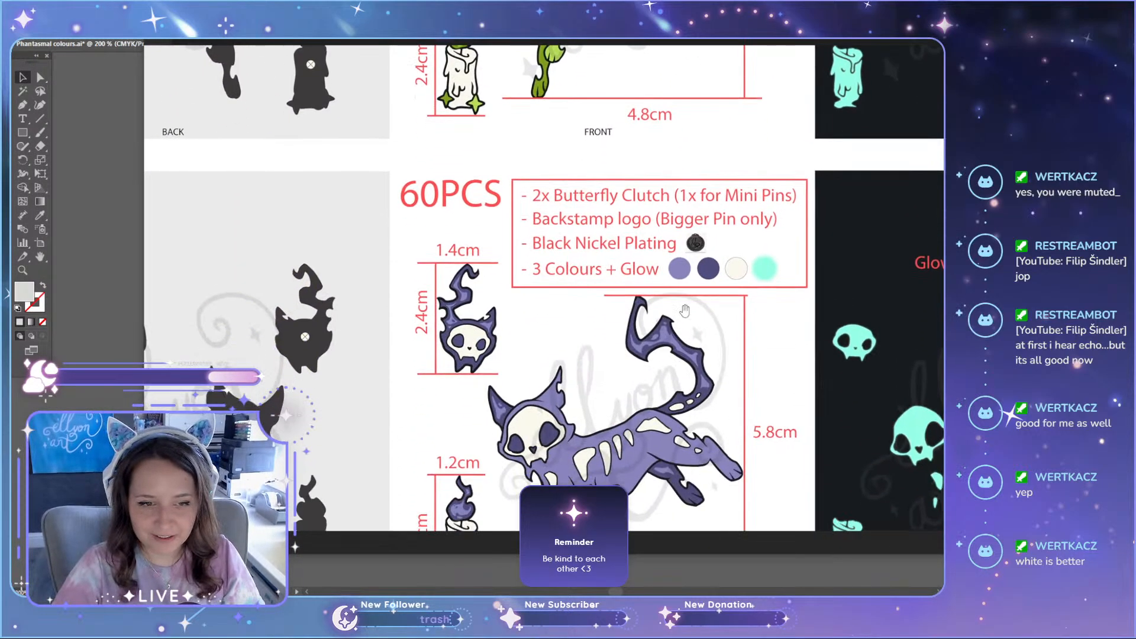
pyautogui.scroll(3, 592, 284)
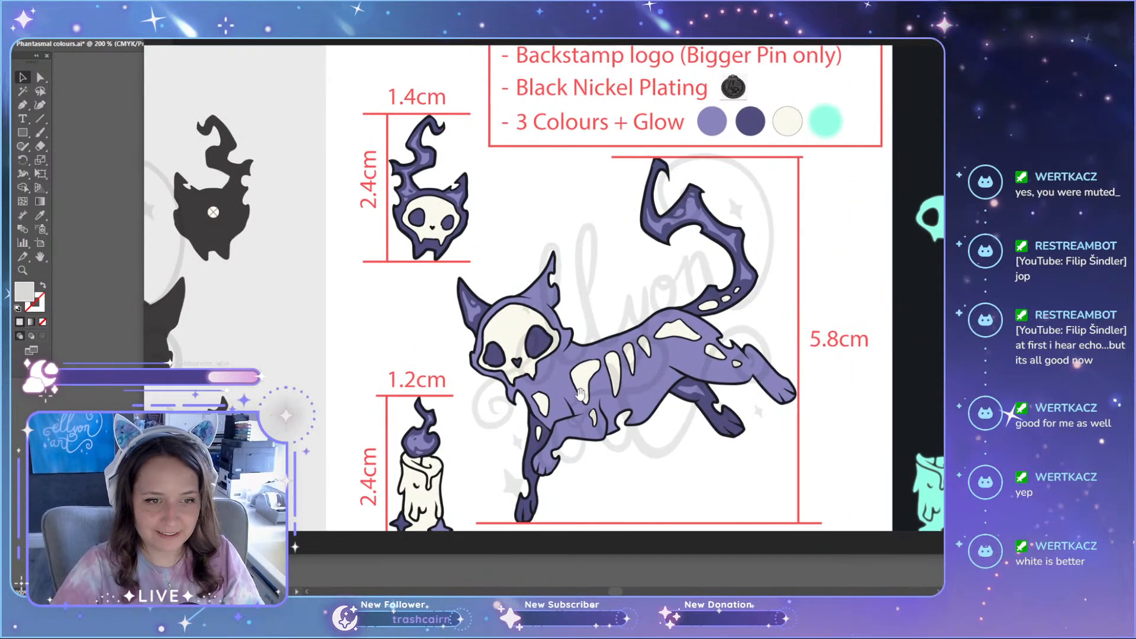
pyautogui.scroll(-5, 578, 295)
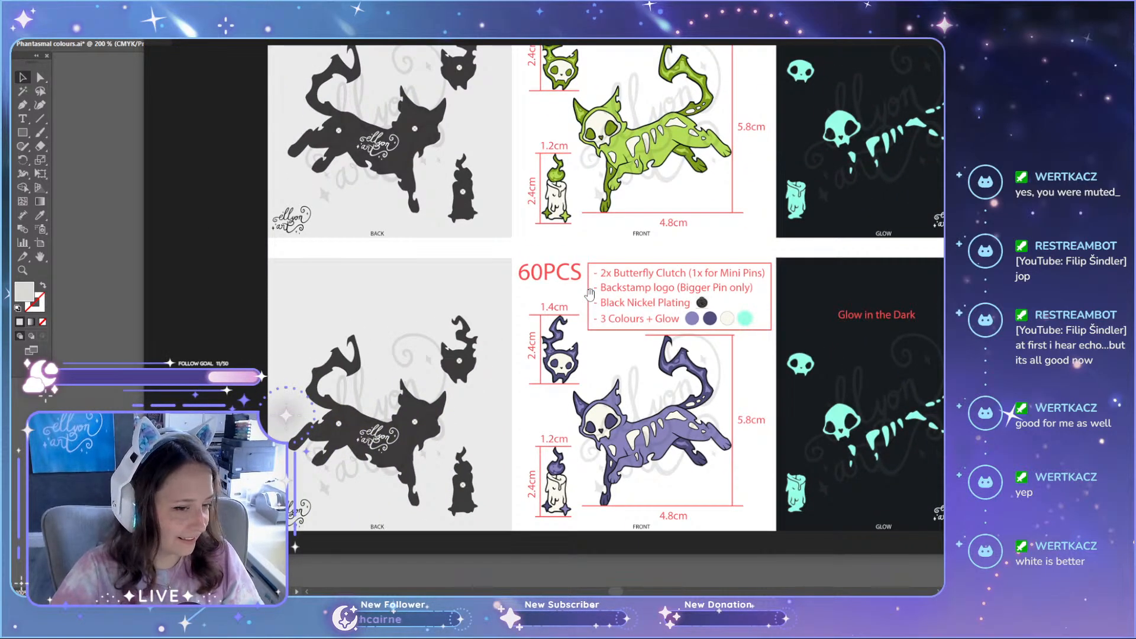
pyautogui.scroll(6, 619, 299)
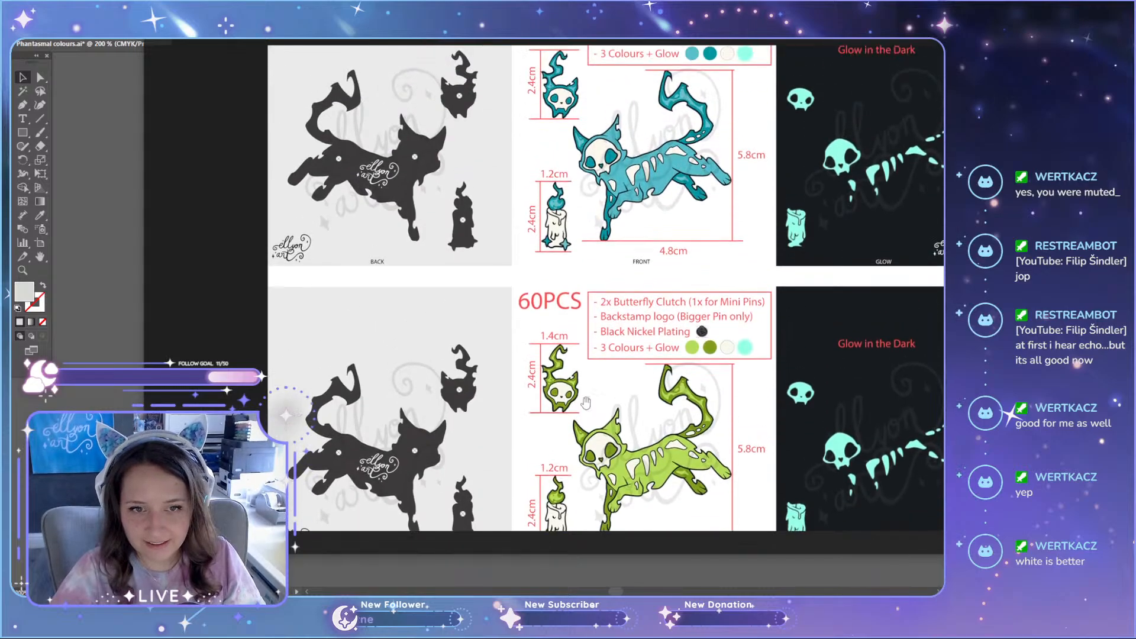
pyautogui.scroll(-6, 597, 335)
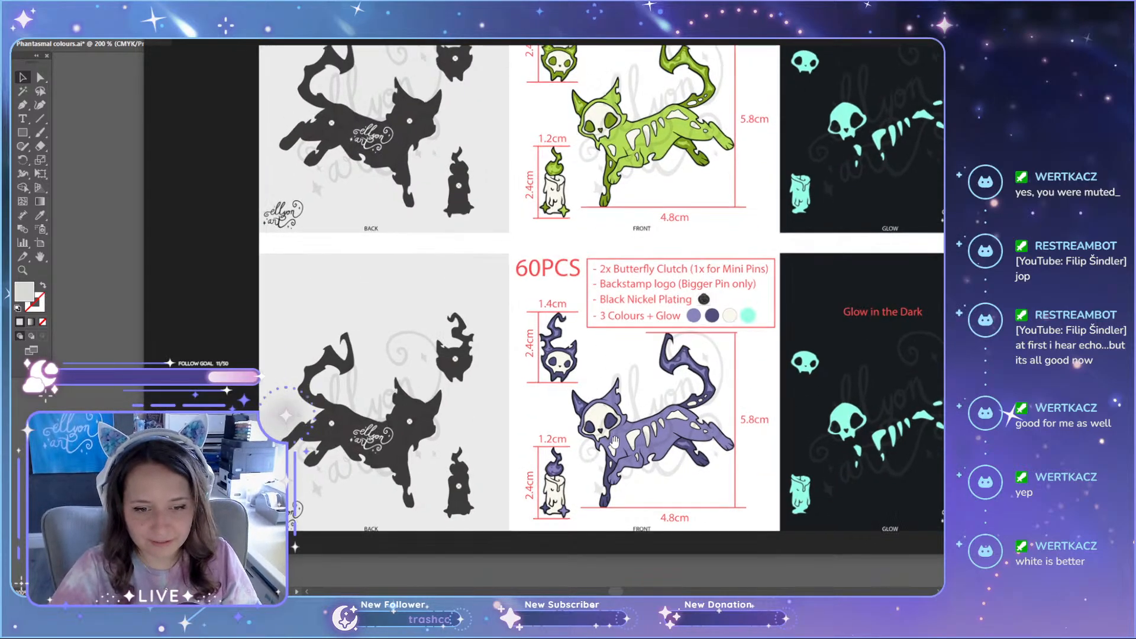
pyautogui.scroll(3, 600, 374)
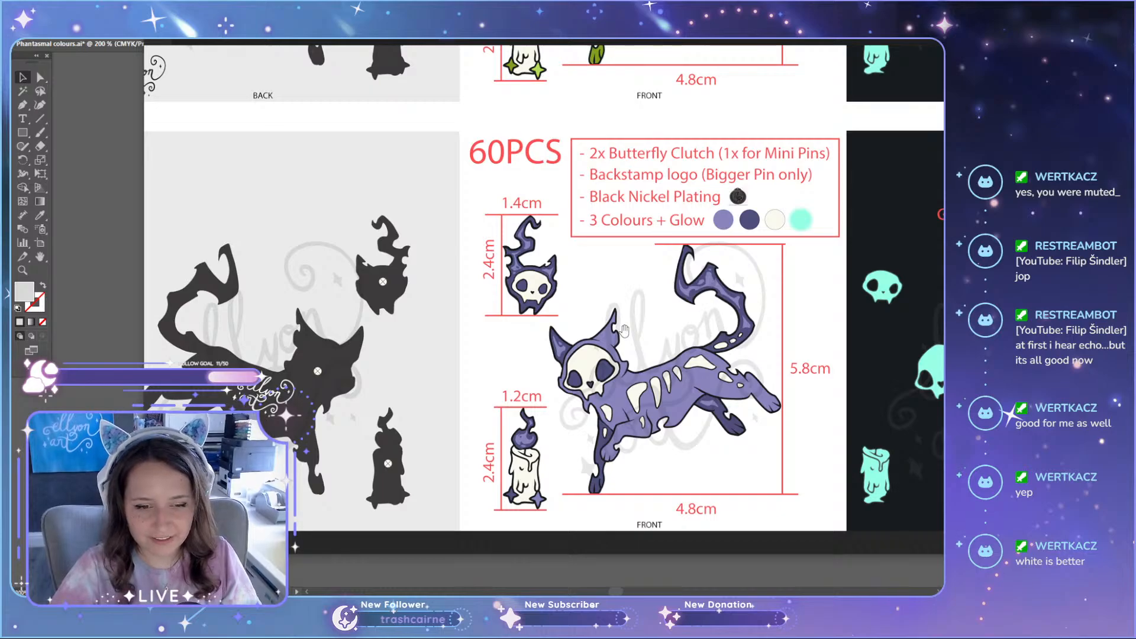
pyautogui.scroll(-5, 618, 349)
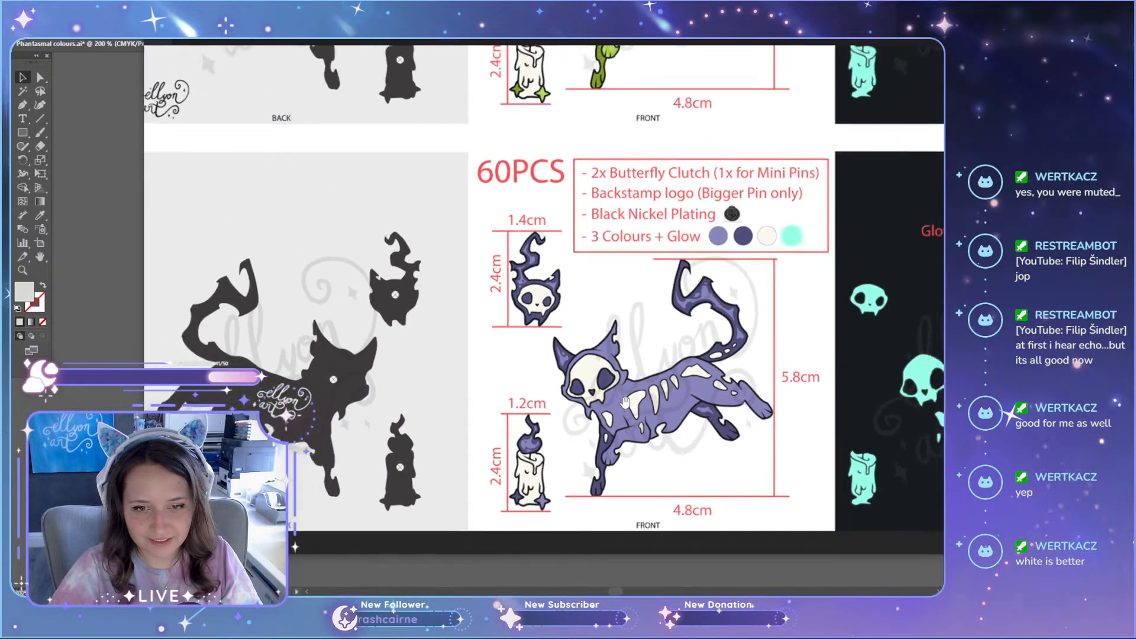
# Step: Compare the teal, green and purple cat sets on the manufacturing sheet, up close and in overview
pyautogui.scroll(5, 663, 324)
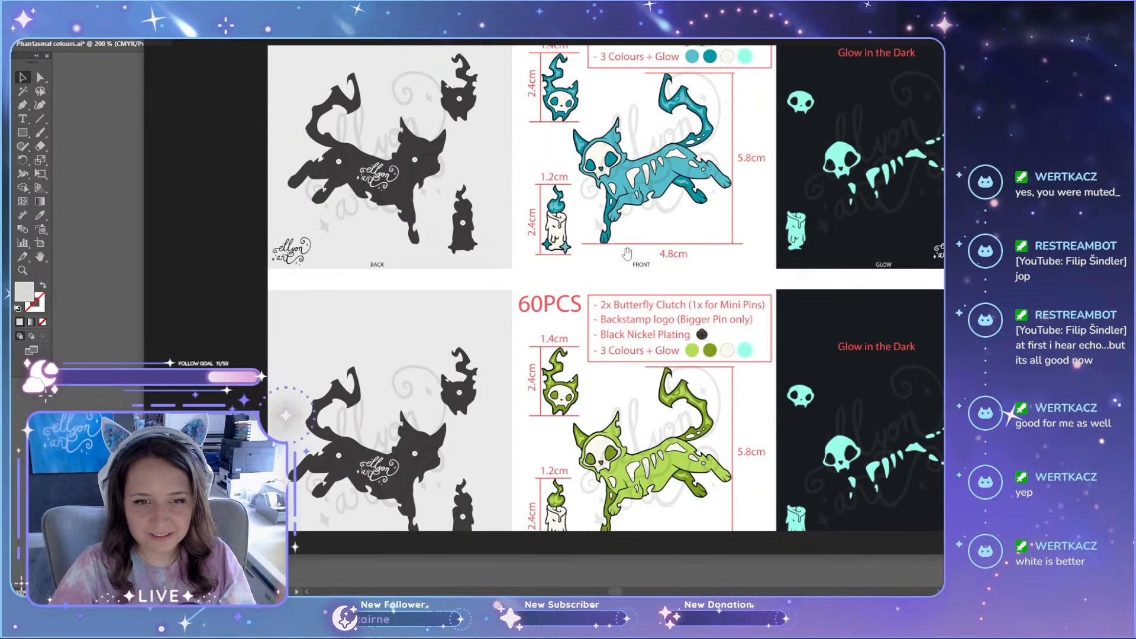
pyautogui.scroll(1, 627, 253)
pyautogui.scroll(4, 627, 253)
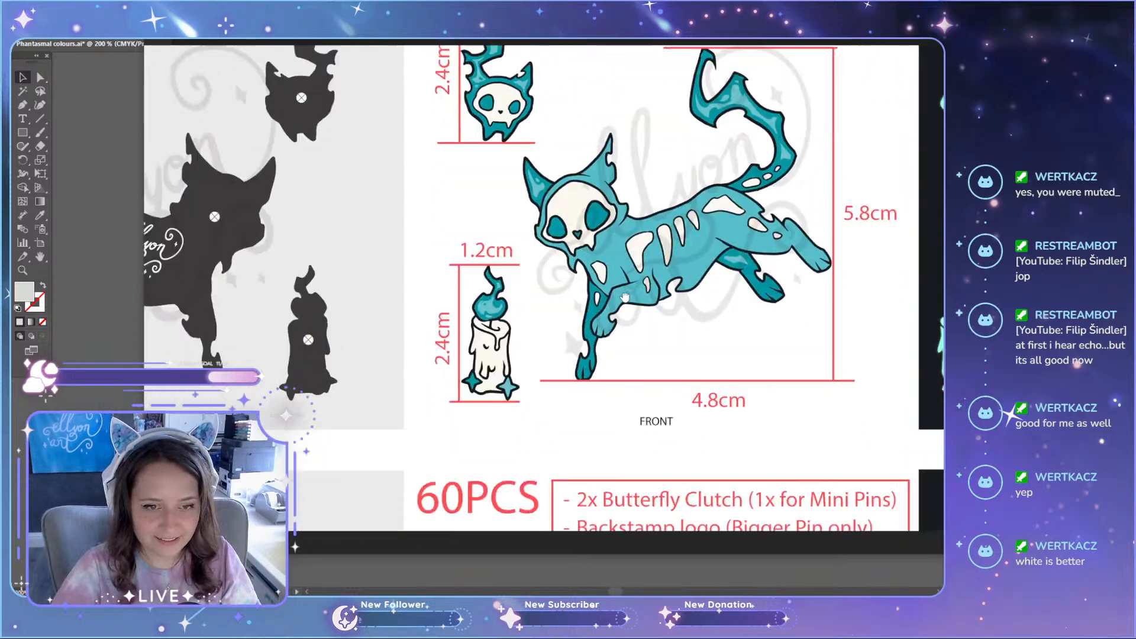
pyautogui.scroll(-5, 625, 297)
pyautogui.scroll(-3, 637, 197)
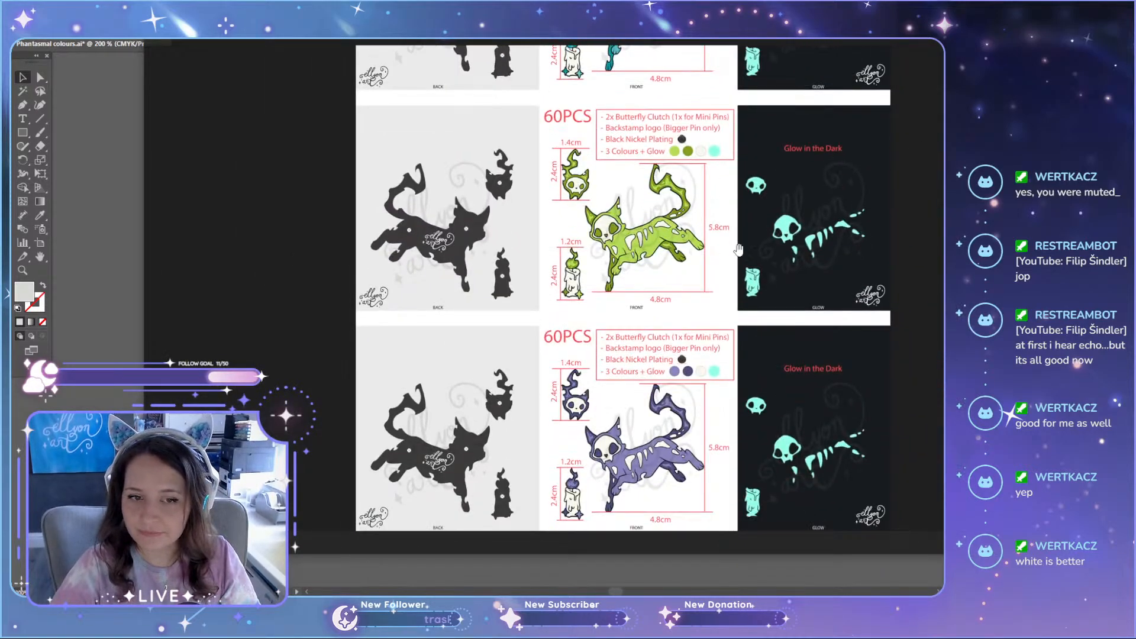
pyautogui.scroll(-2, 739, 249)
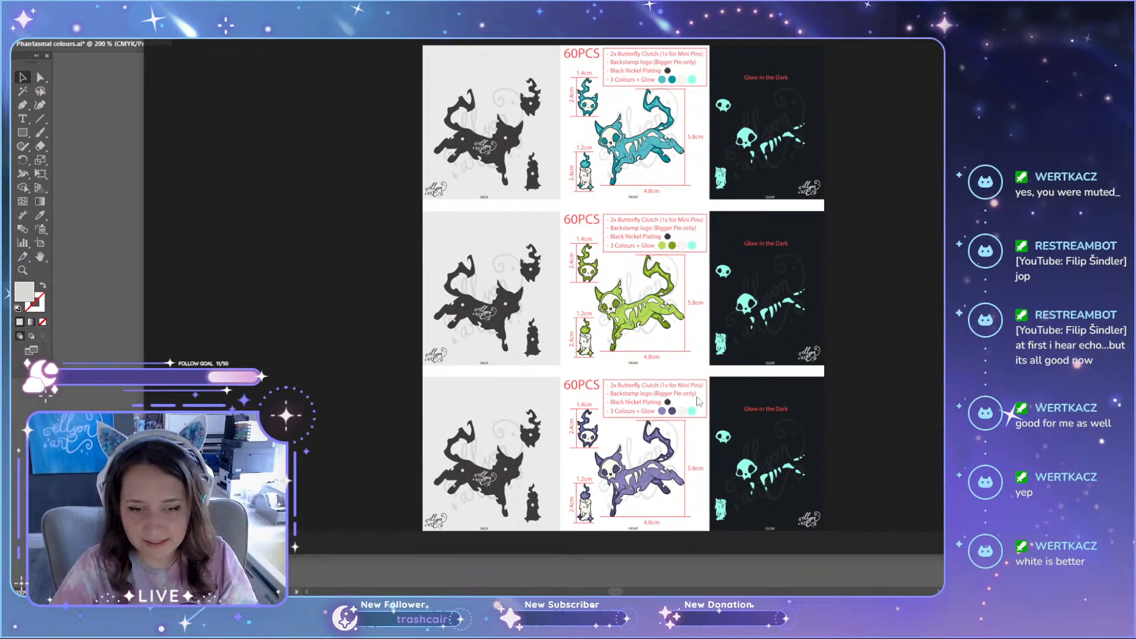
pyautogui.scroll(5, 617, 431)
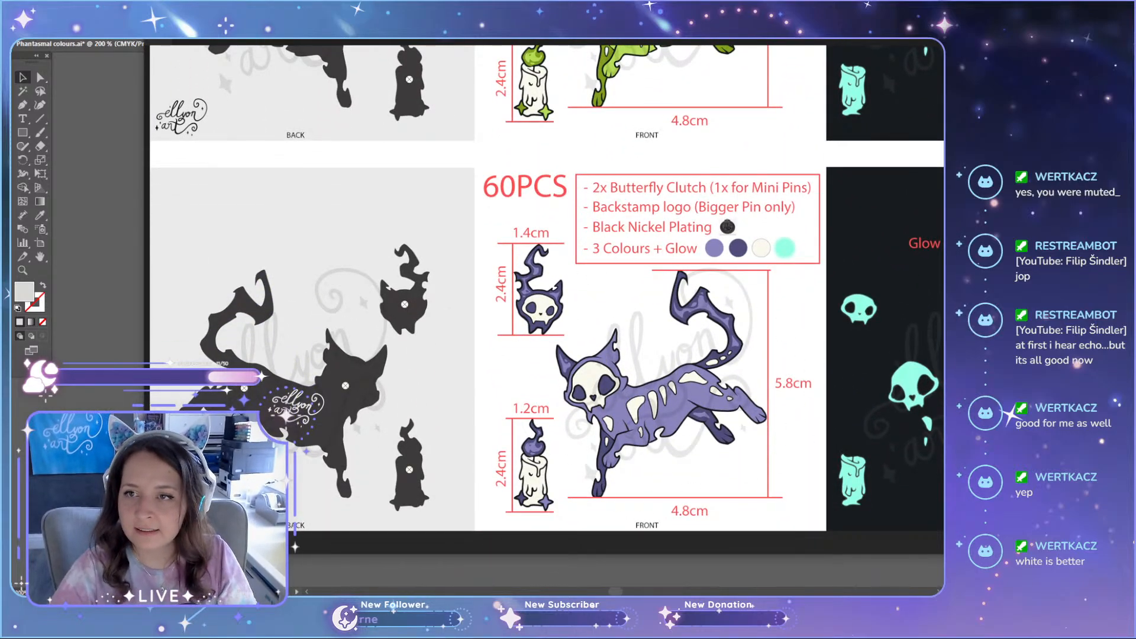
# Step: Switch to Illustrator, place the manufacturing sheet image in the Phantasmal colours document, and shrink and move it to the right of the artboard
pyautogui.hotkey('alt', 'Tab')
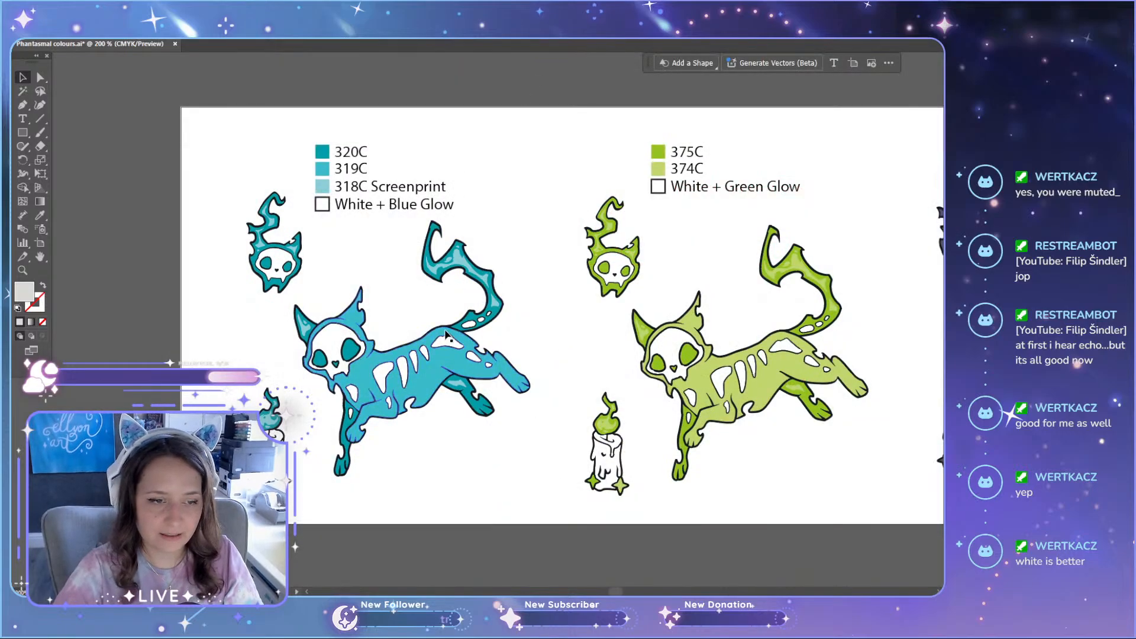
pyautogui.scroll(-3, 384, 421)
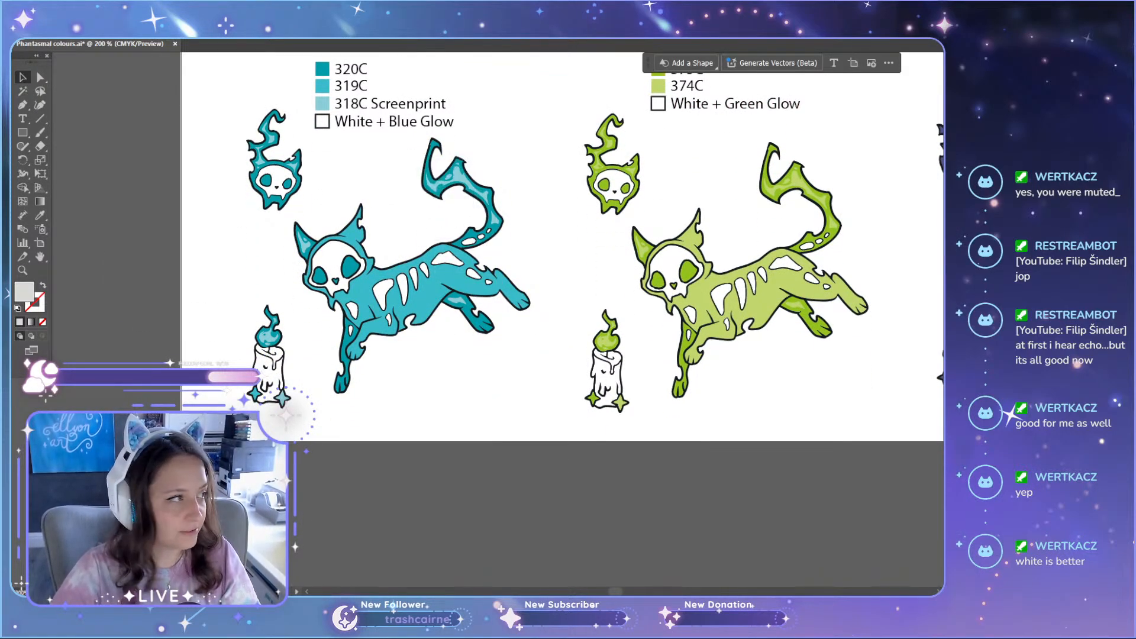
pyautogui.moveTo(291, 550); pyautogui.dragTo(184, 243)
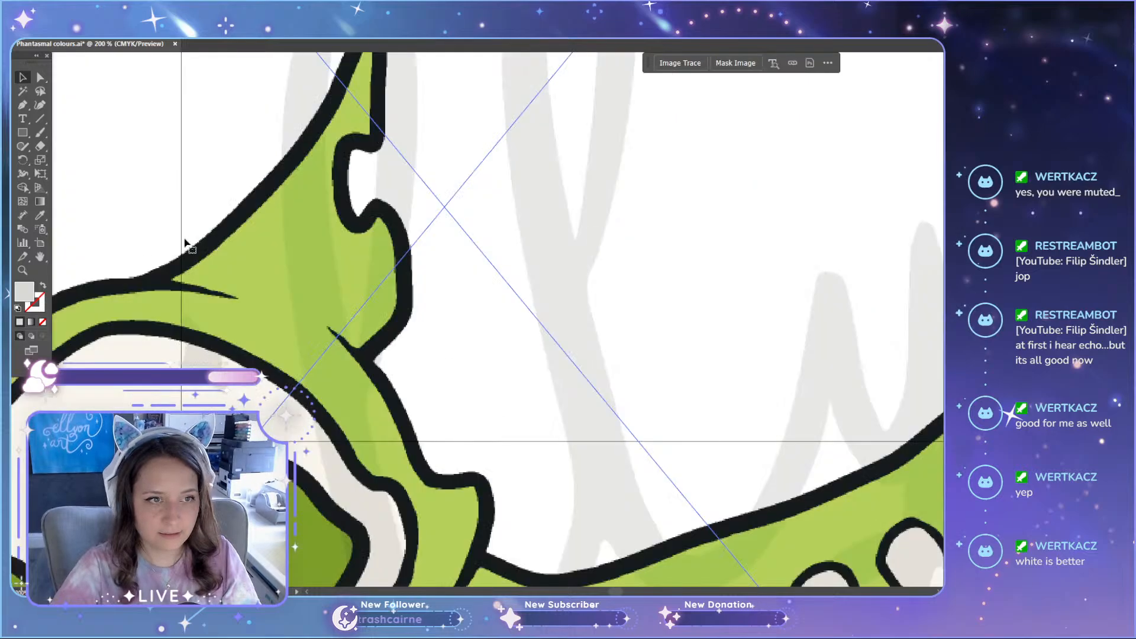
pyautogui.scroll(-9, 266, 302)
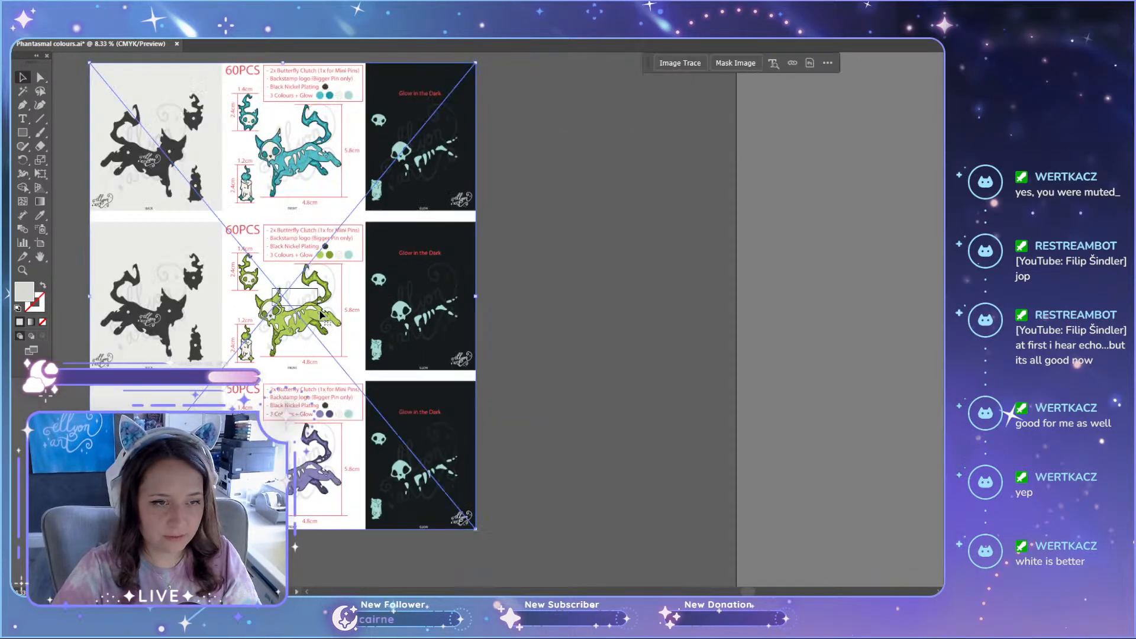
pyautogui.moveTo(325, 318); pyautogui.dragTo(544, 356)
pyautogui.moveTo(693, 103); pyautogui.dragTo(421, 444)
pyautogui.moveTo(375, 486); pyautogui.dragTo(421, 285)
pyautogui.scroll(1, 250, 303)
pyautogui.scroll(6, 269, 302)
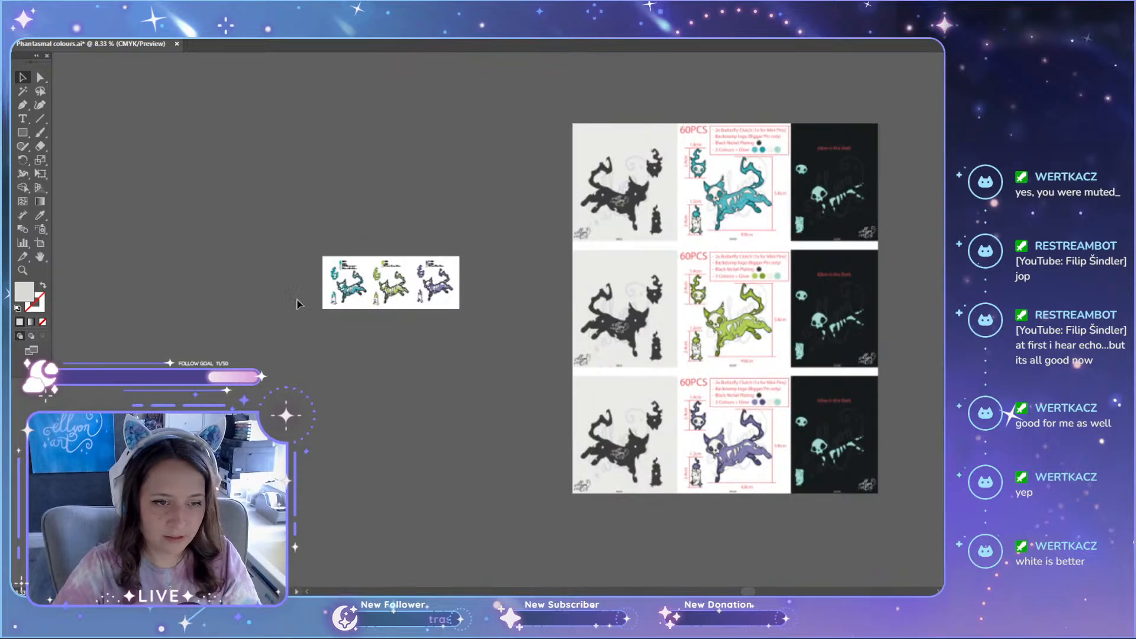
# Step: Bring the manufacturing sheet image closer and scale it down further so it sits just beside the artboard's right edge
pyautogui.scroll(1, 673, 184)
pyautogui.scroll(-2, 596, 347)
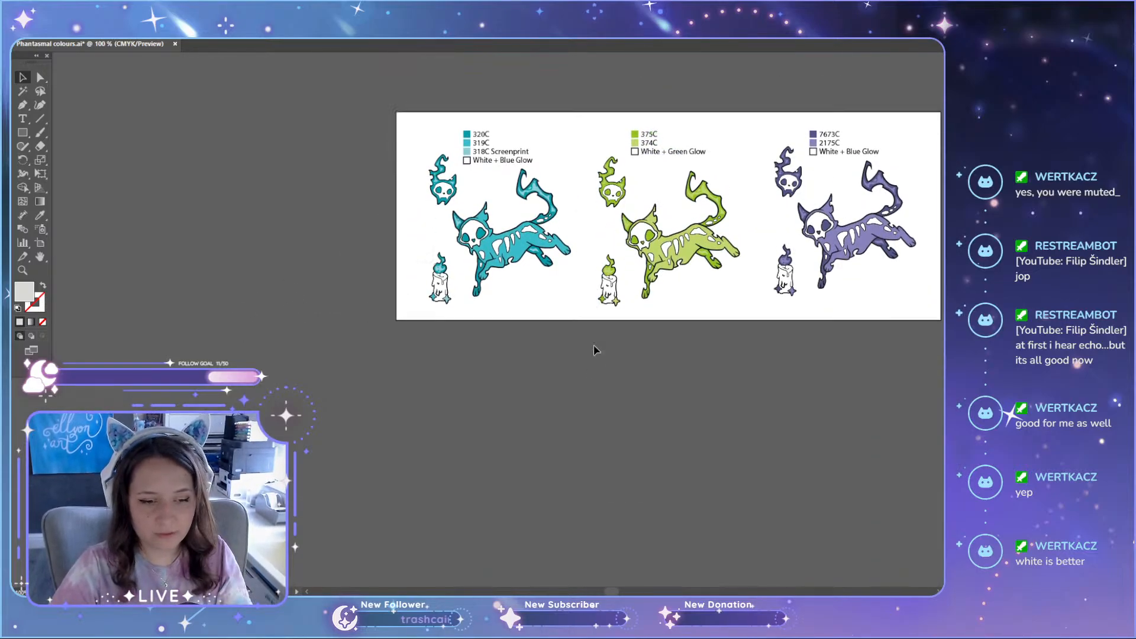
pyautogui.hscroll(10, 595, 347)
pyautogui.moveTo(788, 393); pyautogui.dragTo(432, 438)
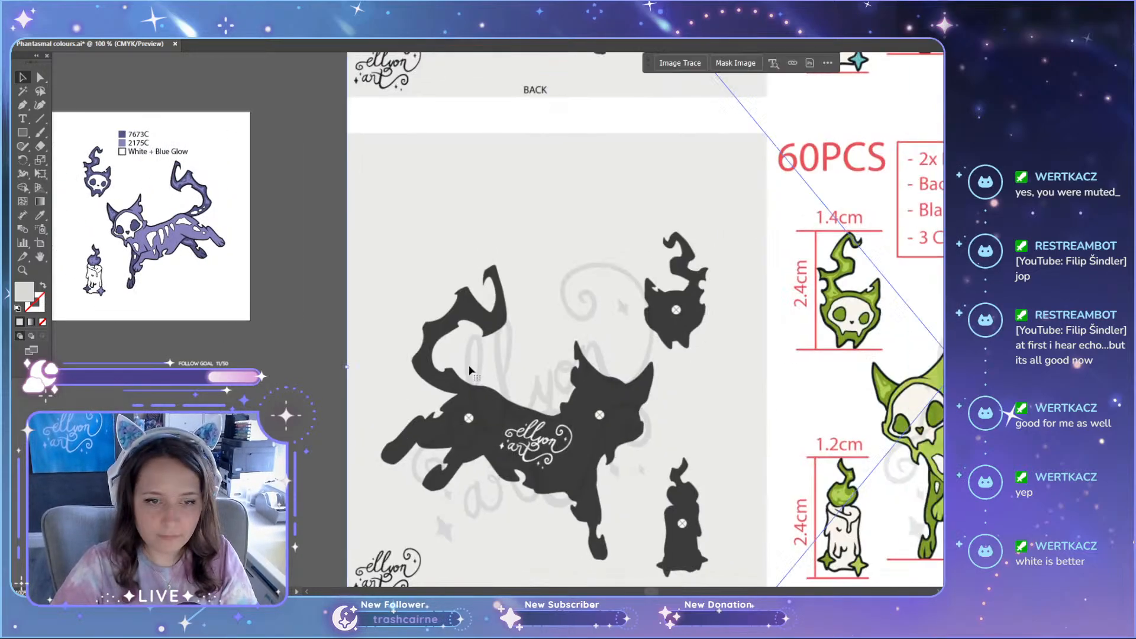
pyautogui.scroll(-3, 482, 342)
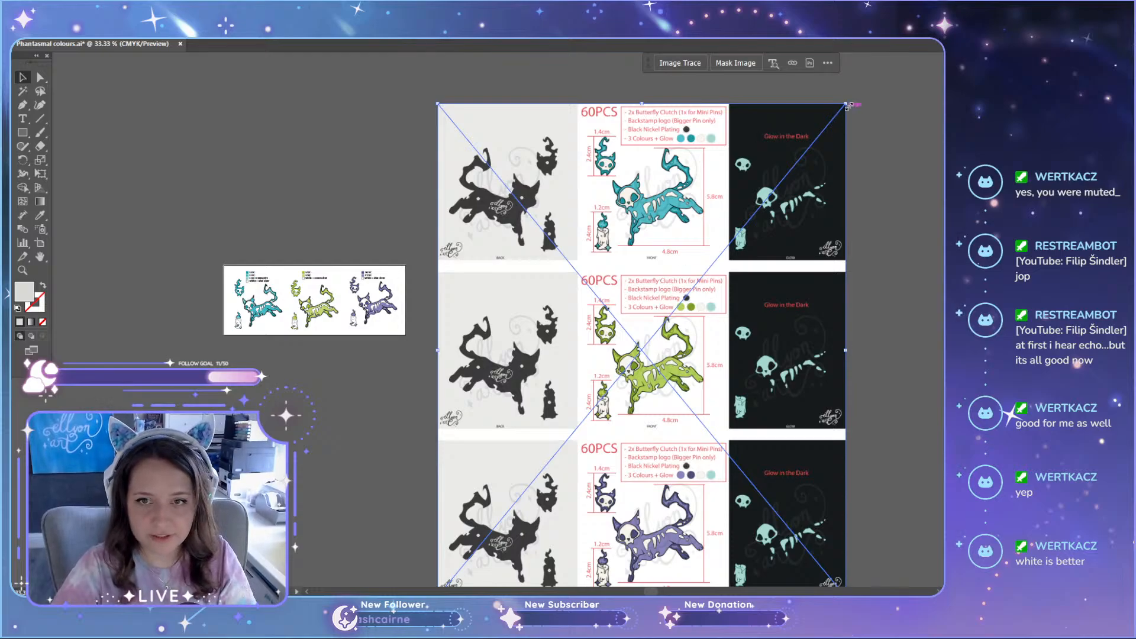
pyautogui.moveTo(845, 105); pyautogui.dragTo(584, 470)
pyautogui.moveTo(483, 553); pyautogui.dragTo(465, 319)
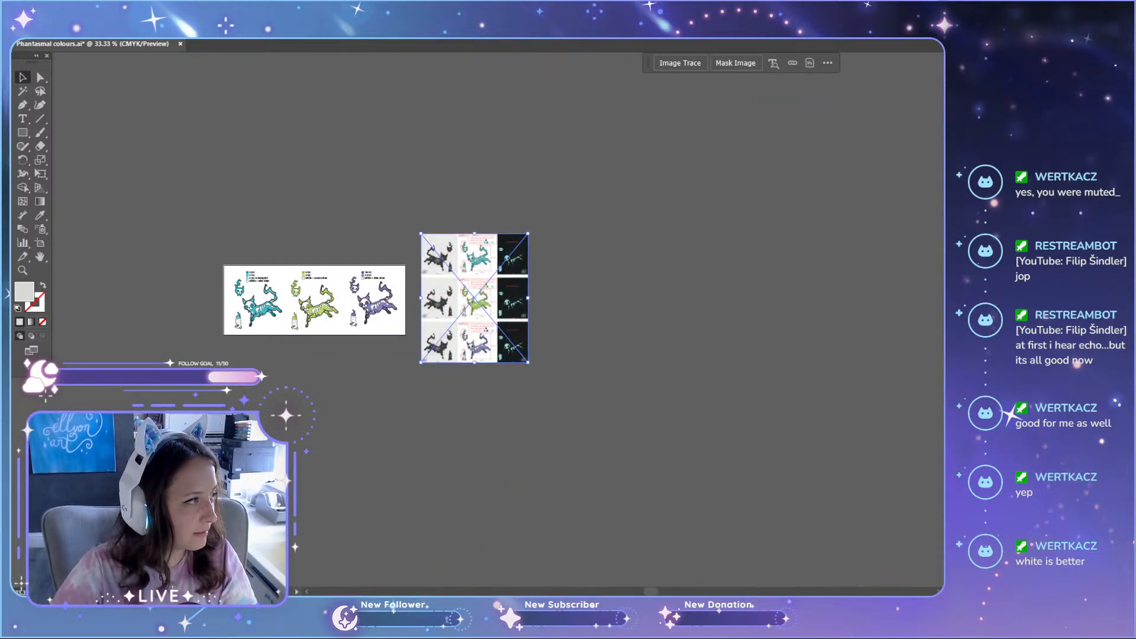
# Step: Move the manufacturing sheet image to the left side of the artboard and deselect it
pyautogui.scroll(3, 255, 267)
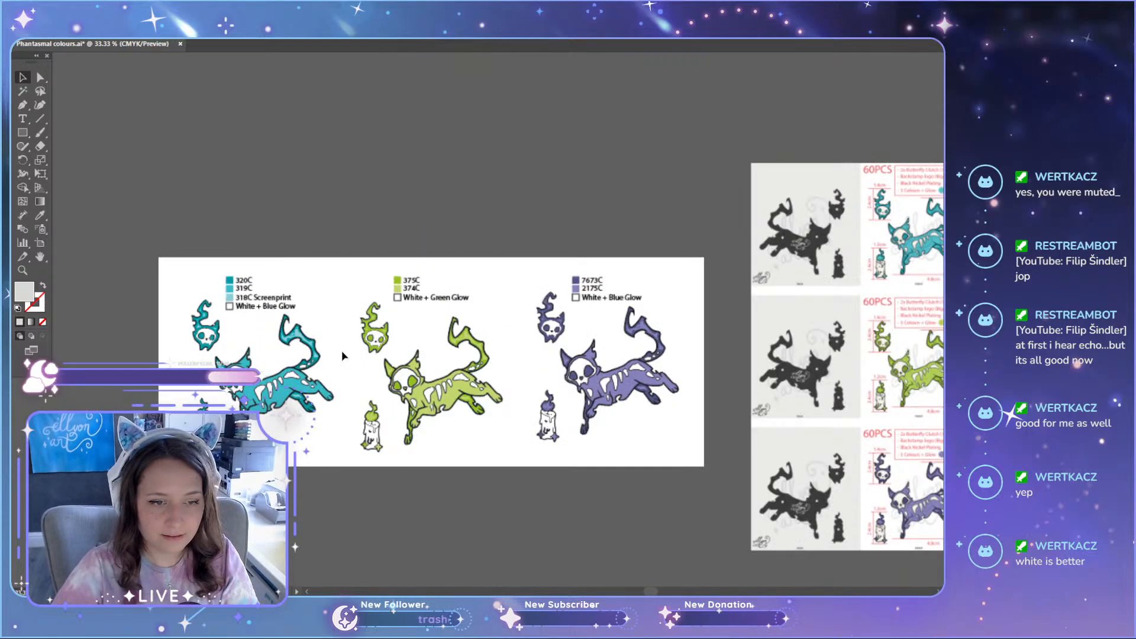
pyautogui.scroll(1, 483, 370)
pyautogui.scroll(-3, 483, 370)
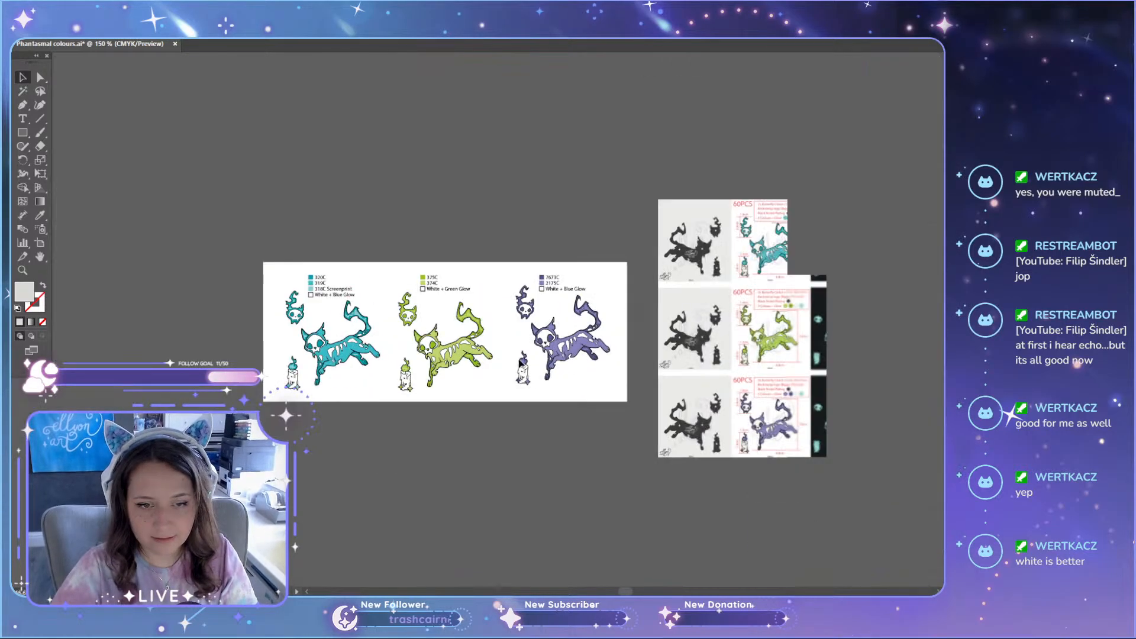
pyautogui.moveTo(803, 343); pyautogui.dragTo(190, 375)
pyautogui.moveTo(620, 592); pyautogui.dragTo(604, 592)
pyautogui.click(558, 530)
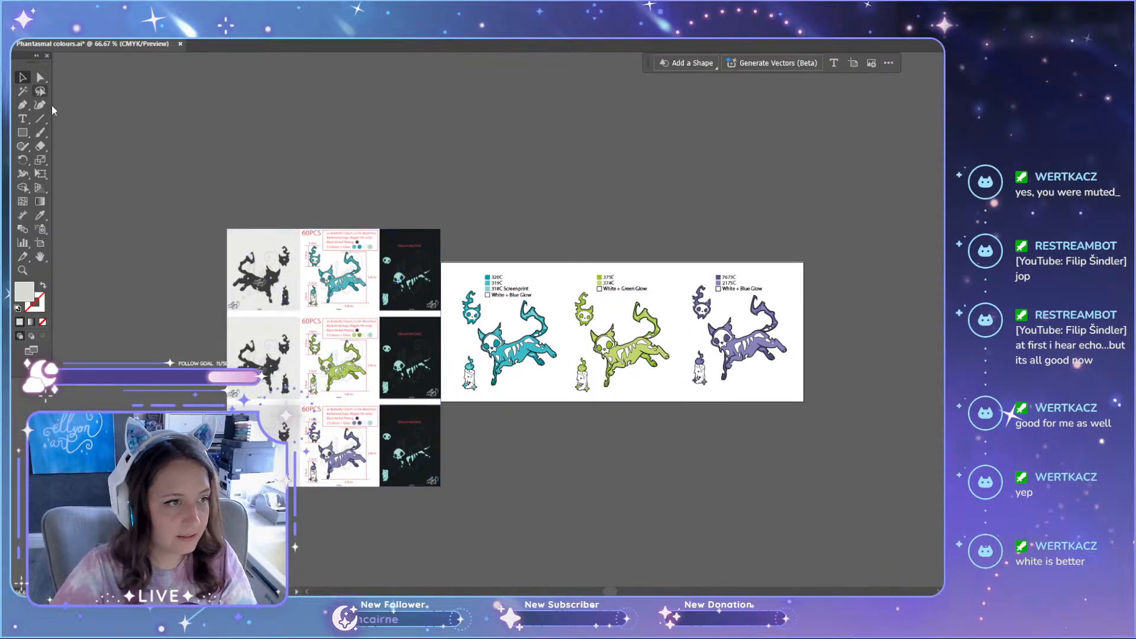
# Step: Draw a rectangle over the sheet's middle column of coloured front views and crop the image to it with a clipping mask
pyautogui.click(25, 136)
pyautogui.moveTo(300, 229); pyautogui.dragTo(380, 485)
pyautogui.press('v')
pyautogui.keyDown('shift'); pyautogui.click(399, 432); pyautogui.keyUp('shift')
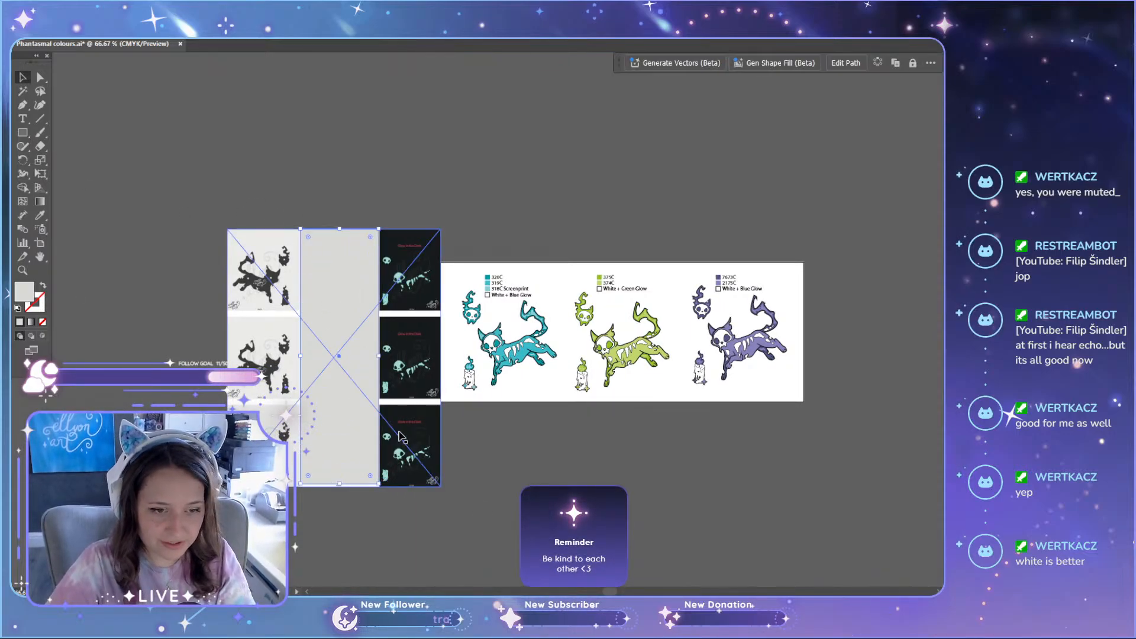
pyautogui.rightClick(347, 366)
pyautogui.click(394, 231)
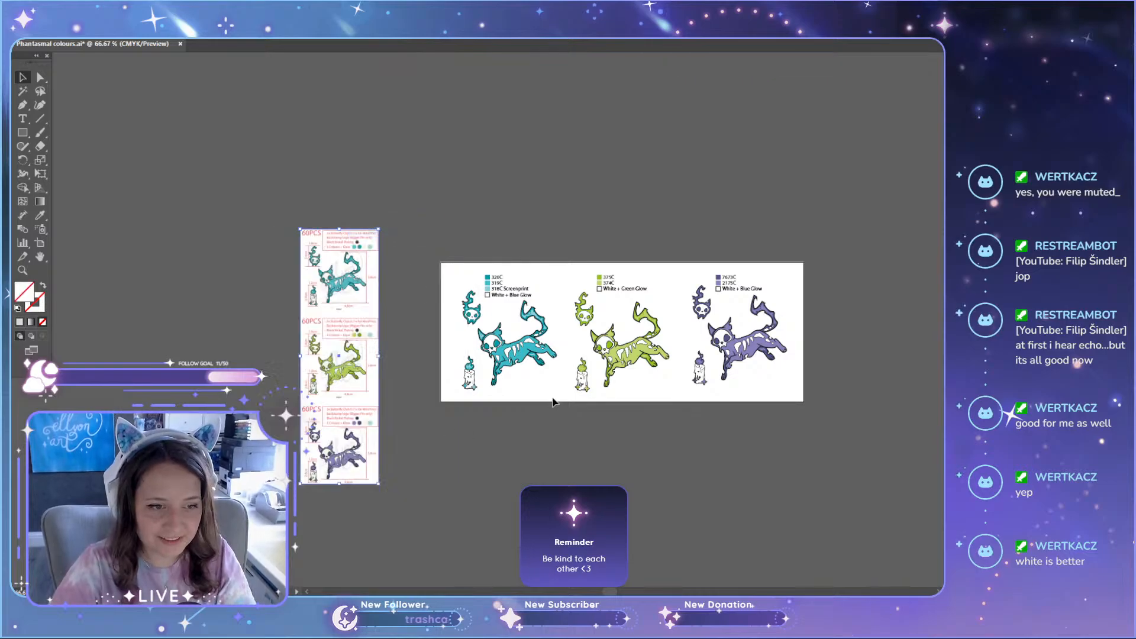
# Step: Position the cropped front-view column close to the artboard's left edge, lowering it slightly alongside the teal cat design
pyautogui.moveTo(361, 325); pyautogui.dragTo(411, 299)
pyautogui.scroll(2, 527, 399)
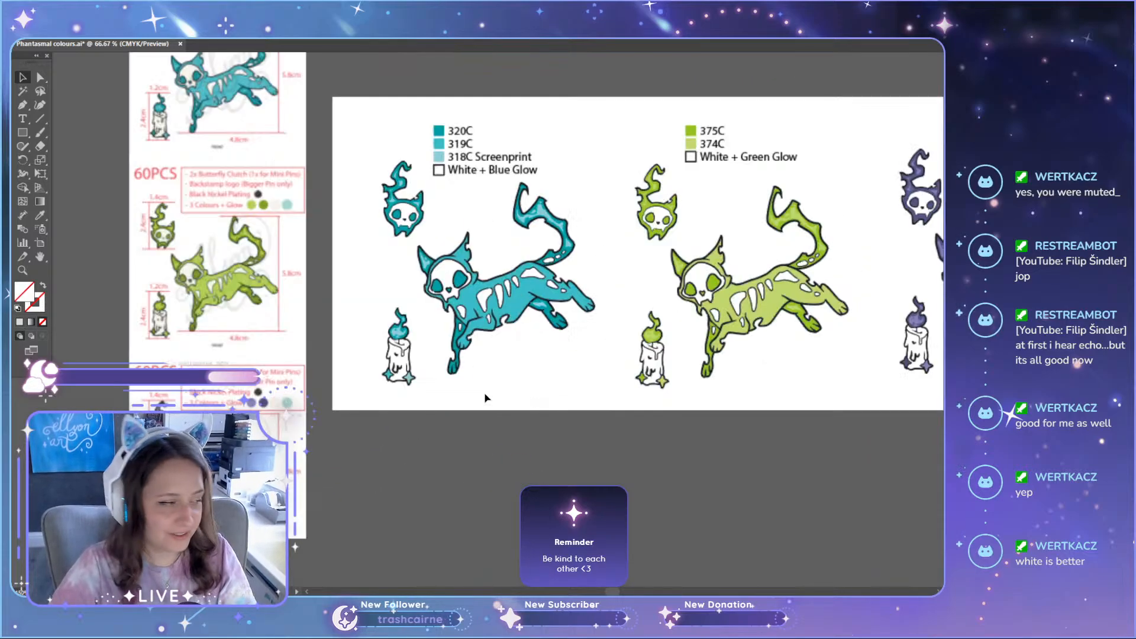
pyautogui.moveTo(223, 118); pyautogui.dragTo(233, 195)
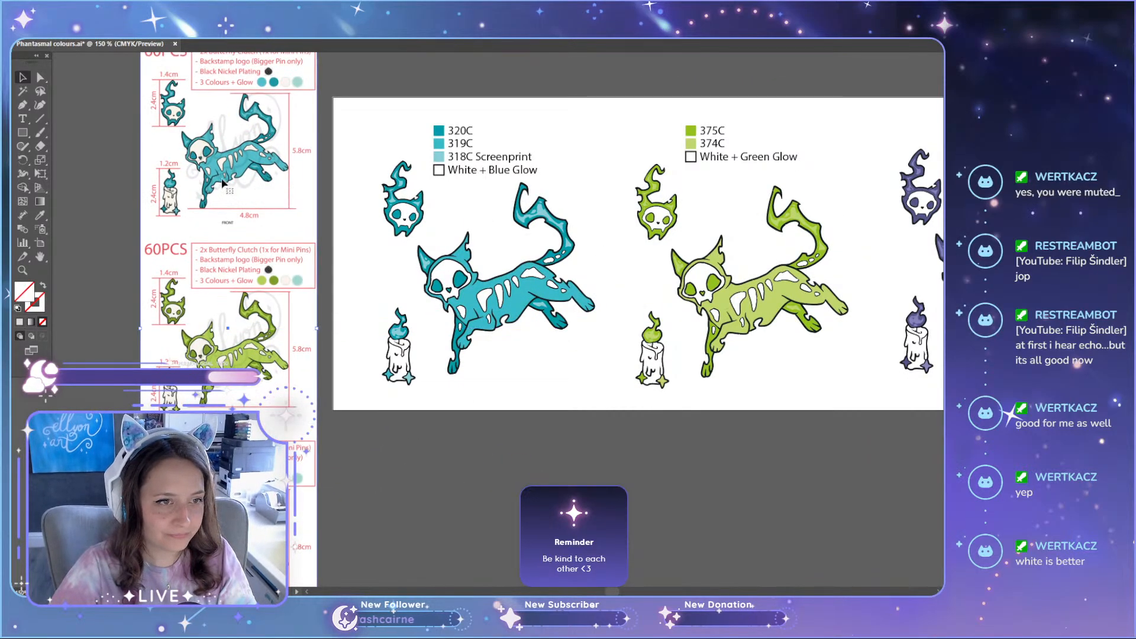
pyautogui.scroll(2, 255, 248)
pyautogui.moveTo(251, 249)
pyautogui.mouseDown()
pyautogui.moveTo(269, 191)
pyautogui.moveTo(258, 264)
pyautogui.mouseUp()
pyautogui.scroll(1, 736, 504)
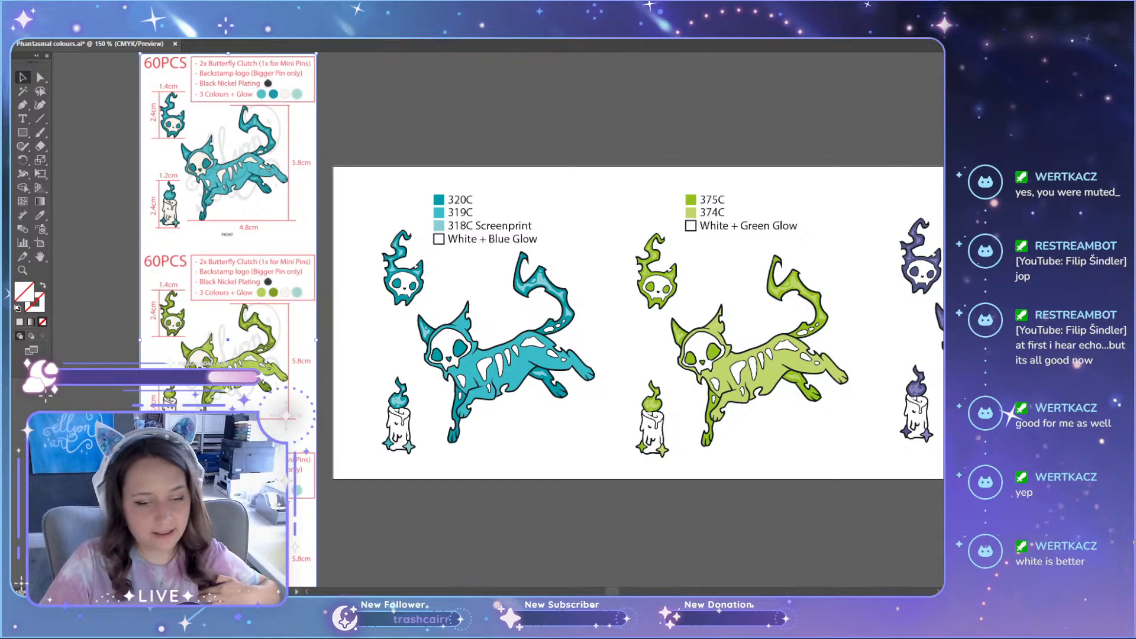
# Step: Examine the green head mini pin up close and select the green cat's light green body to check its fill
pyautogui.hscroll(5, 489, 398)
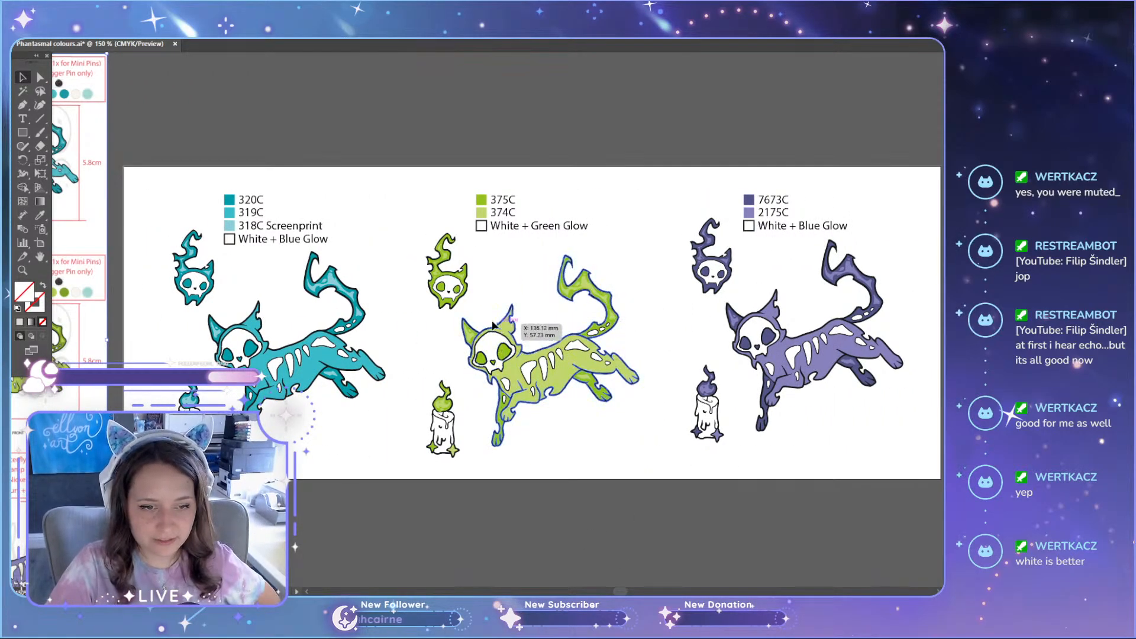
pyautogui.scroll(3, 414, 279)
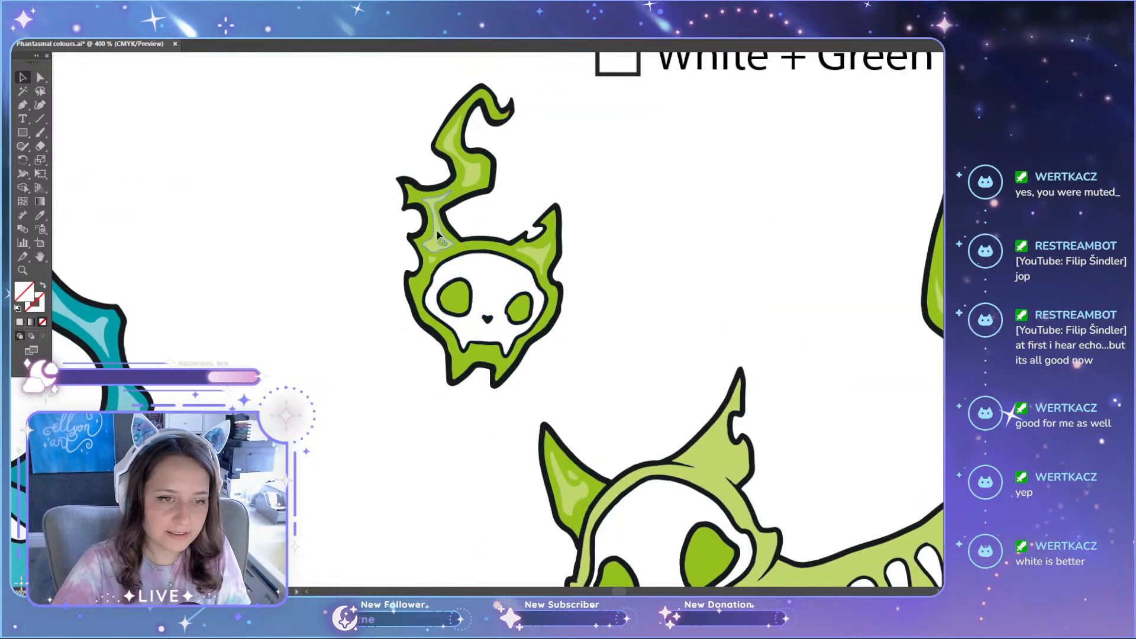
pyautogui.scroll(-3, 437, 230)
pyautogui.scroll(1, 481, 353)
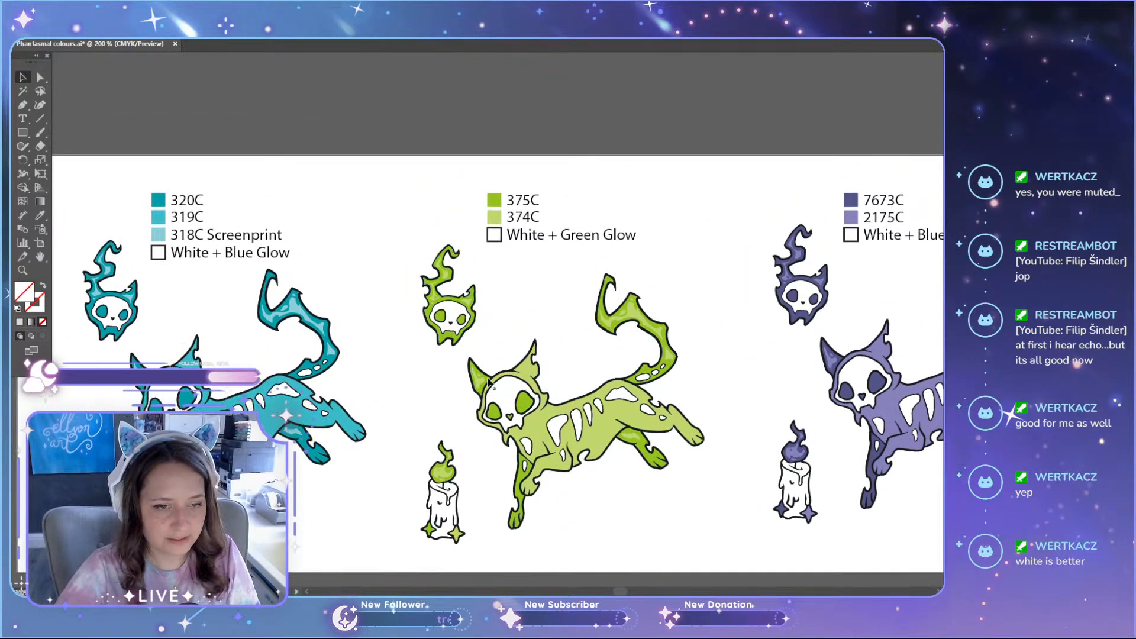
pyautogui.press('a')
pyautogui.click(571, 416)
pyautogui.click(562, 321)
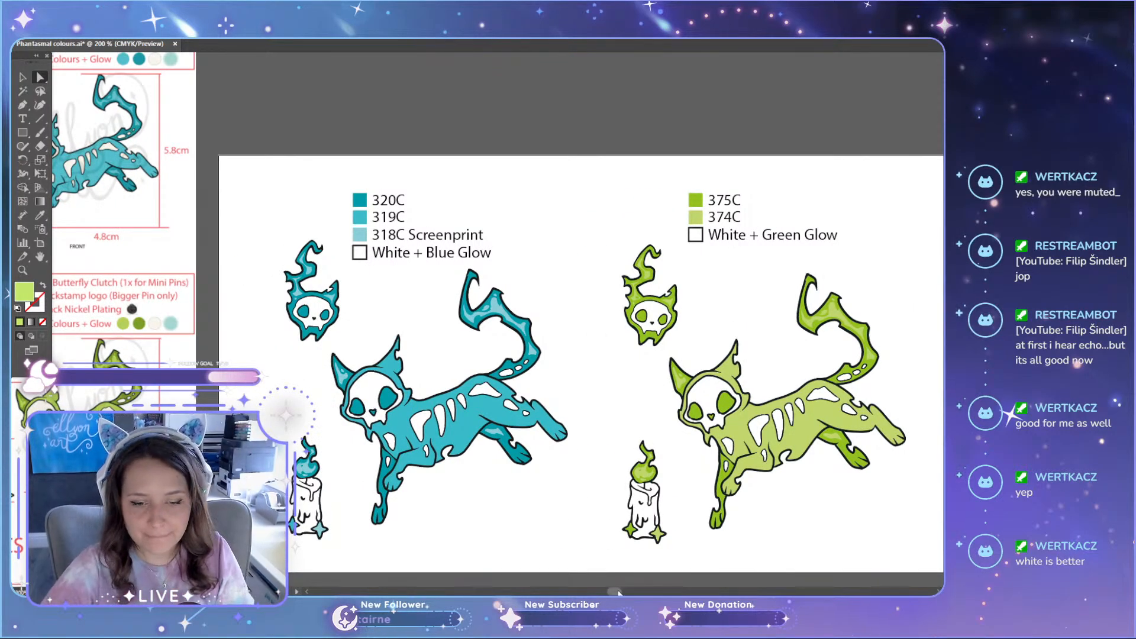
# Step: Shift the sheet image inside its clipping mask, keeping the teal reference set beside the artboard's teal cat
pyautogui.moveTo(615, 591); pyautogui.dragTo(612, 592)
pyautogui.scroll(1, 358, 246)
pyautogui.scroll(-1, 358, 245)
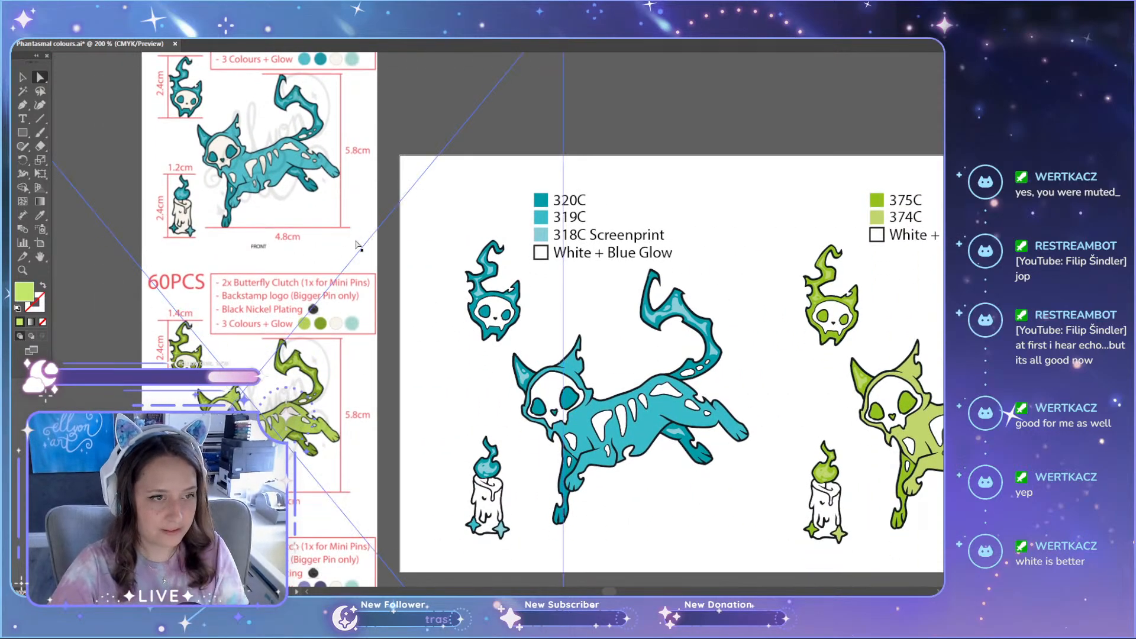
pyautogui.scroll(1, 637, 453)
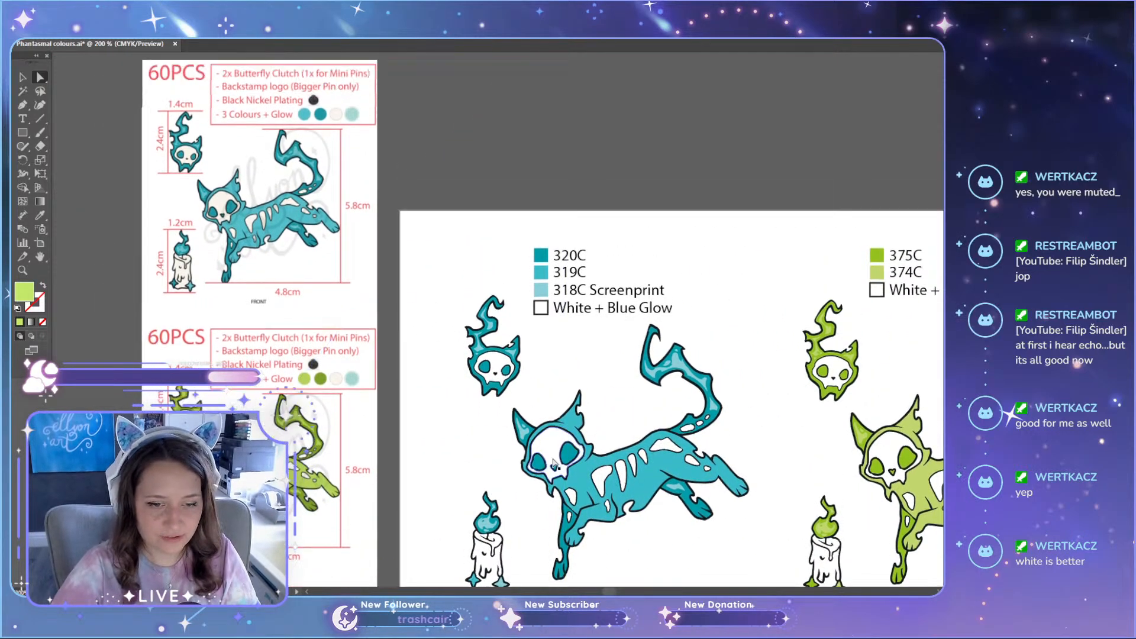
pyautogui.scroll(3, 281, 225)
pyautogui.scroll(4, 279, 230)
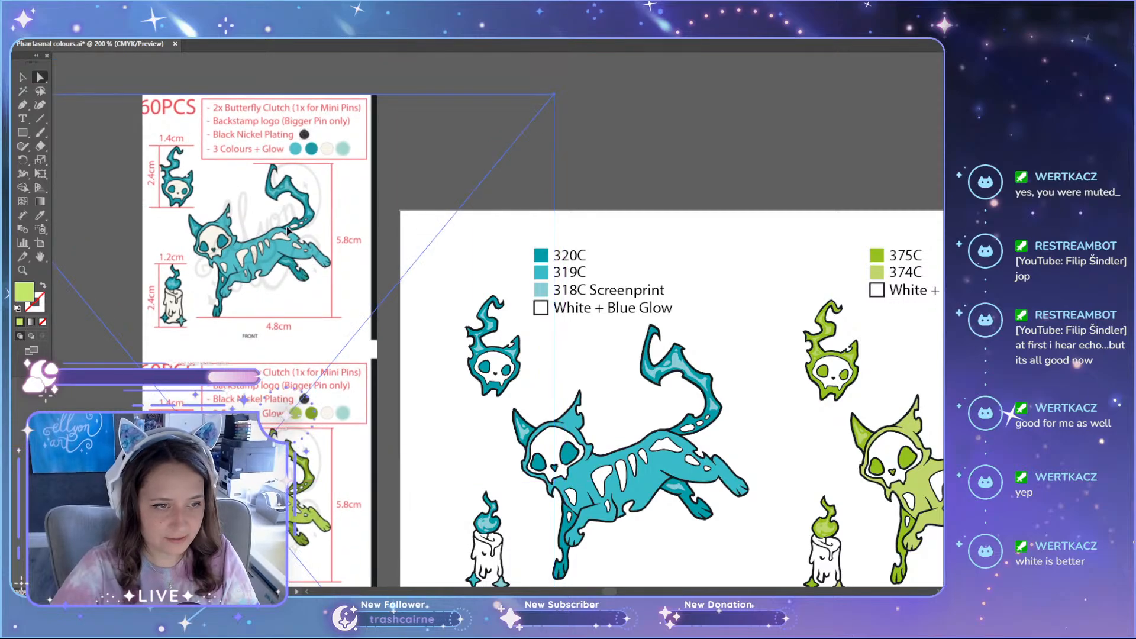
# Step: Draw a light green square above the artboard and repeat it into a row of four equal squares
pyautogui.click(23, 133)
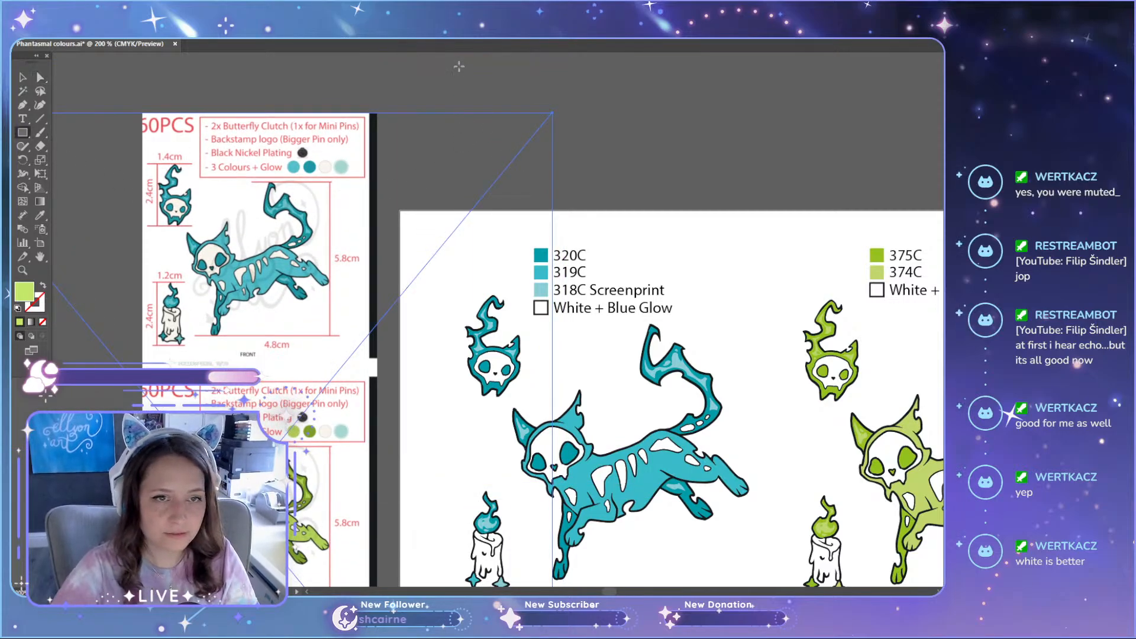
pyautogui.moveTo(451, 84)
pyautogui.mouseDown()
pyautogui.moveTo(531, 158)
pyautogui.moveTo(518, 140)
pyautogui.moveTo(595, 142)
pyautogui.mouseUp()
pyautogui.press('v')
pyautogui.hotkey('ctrl', 'd')
pyautogui.hotkey('ctrl', 'd')
# Step: Fill the first square with the light teal sampled from the reference cat's body
pyautogui.click(500, 128)
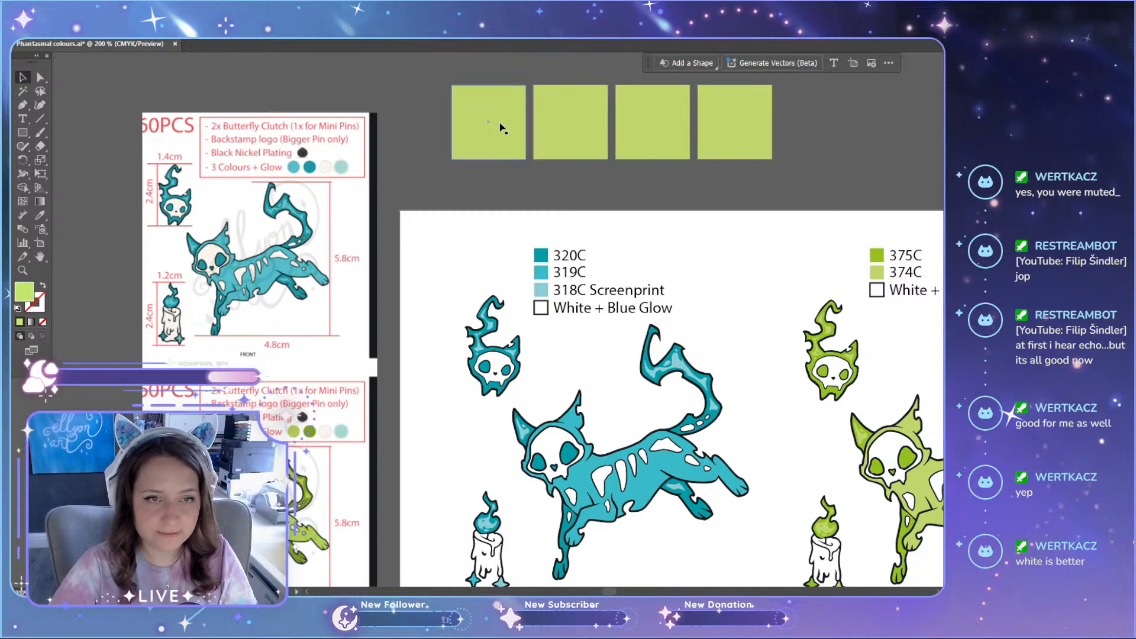
pyautogui.press('i')
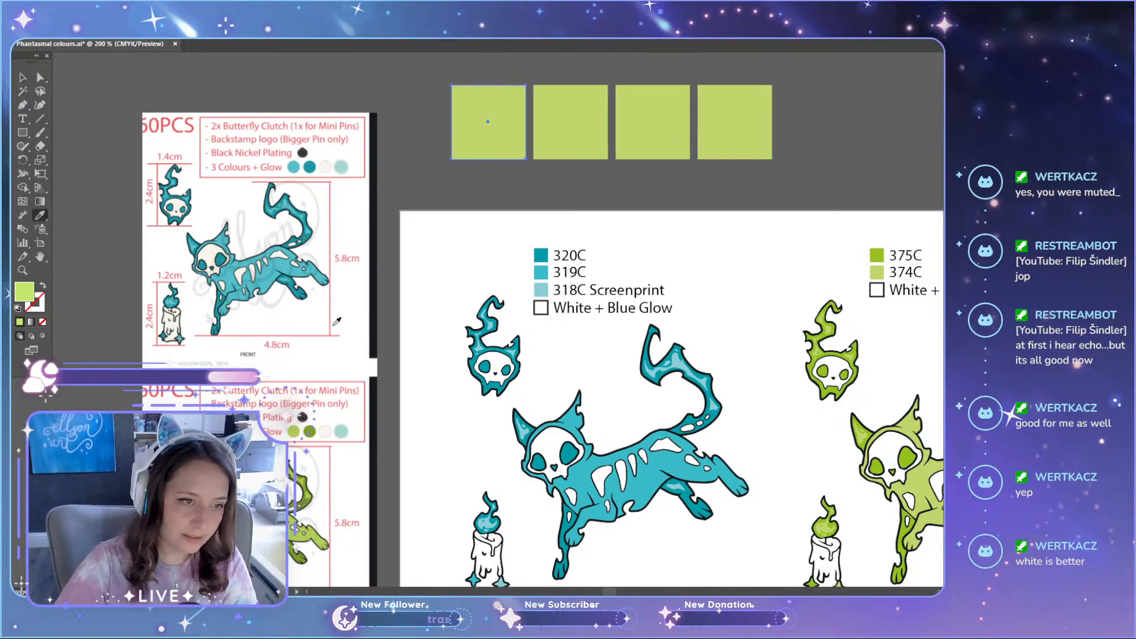
pyautogui.click(269, 271)
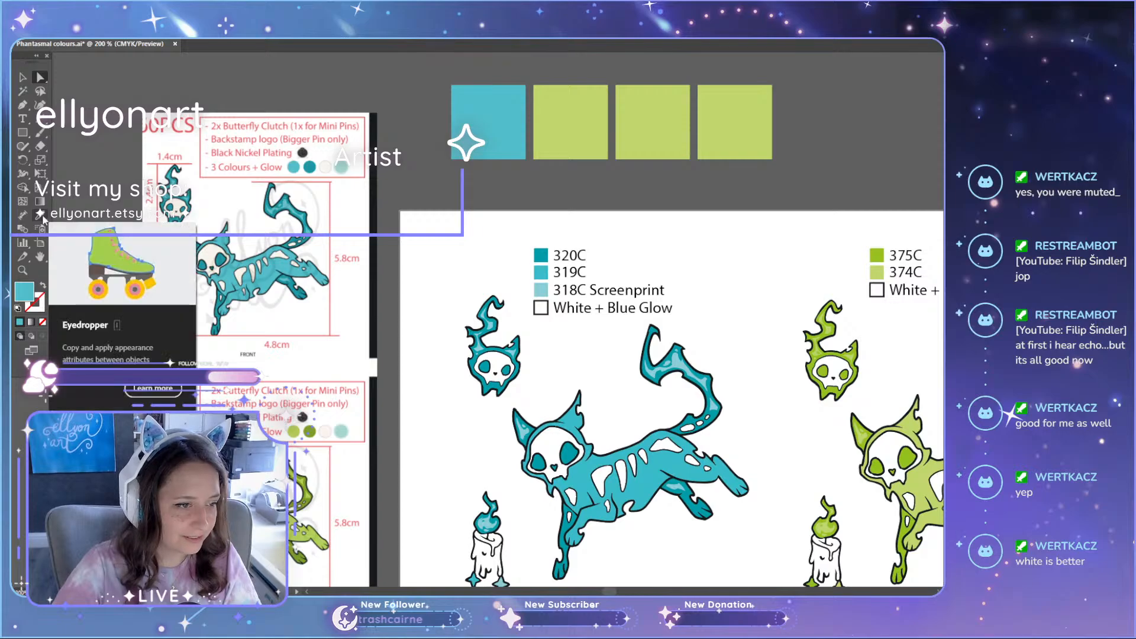
# Step: Fill the second square with the darker teal sampled from the reference cat
pyautogui.click(563, 115)
pyautogui.click(563, 115)
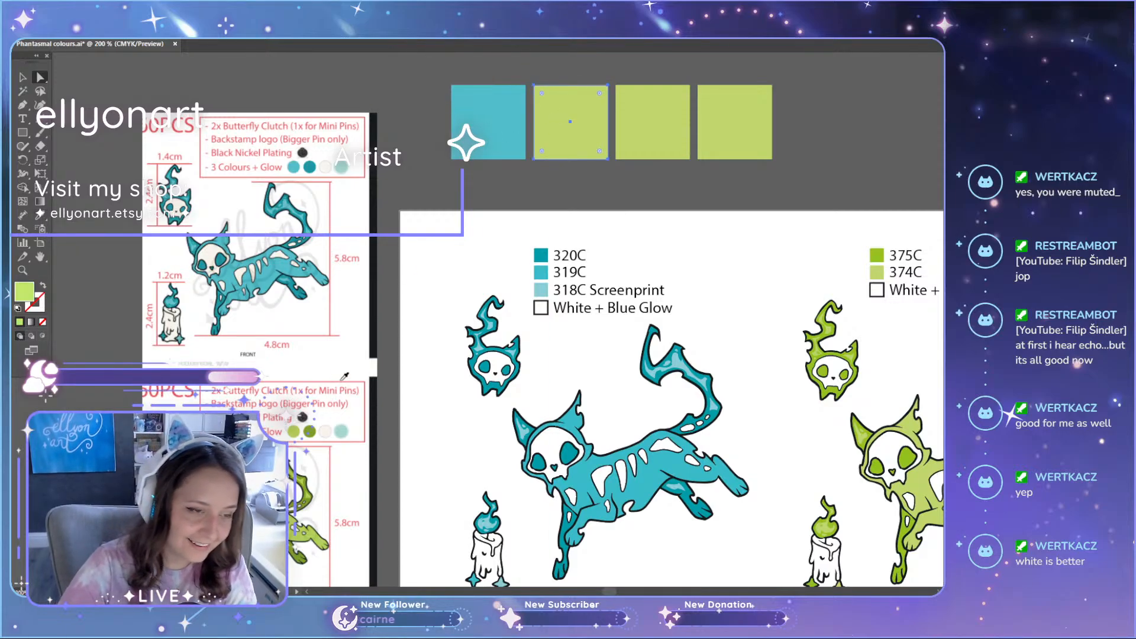
pyautogui.press('i')
pyautogui.scroll(5, 207, 305)
pyautogui.click(320, 298)
pyautogui.scroll(-1, 538, 300)
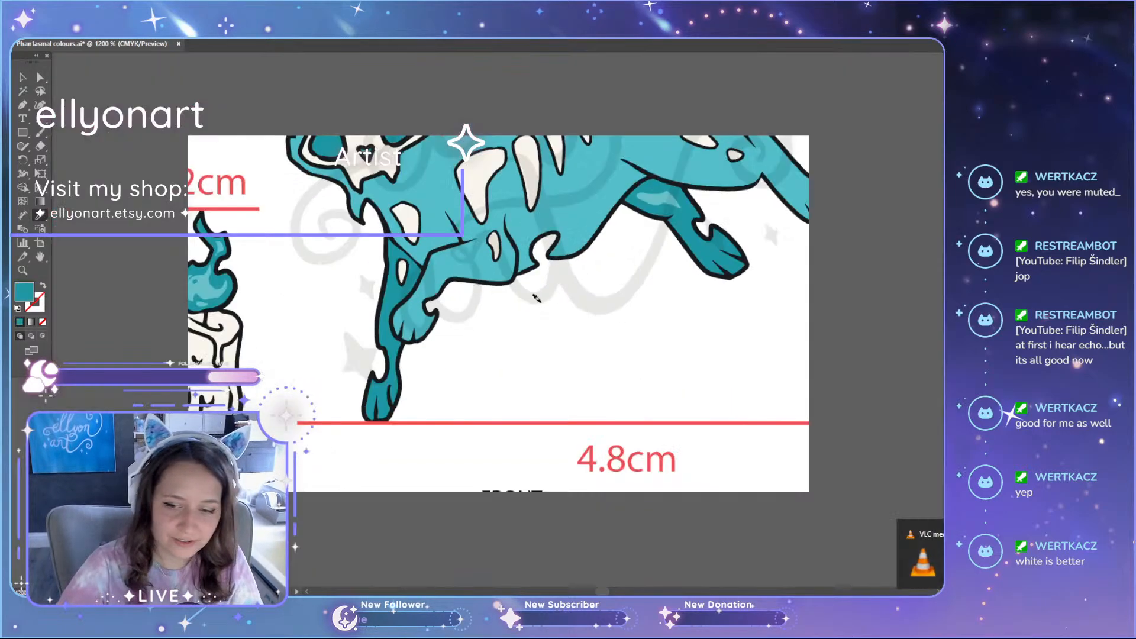
# Step: Compare the sheet's teal reference cat with the artboard's teal cat, moving the sheet image over the artboard and back
pyautogui.scroll(-5, 538, 300)
pyautogui.press('a')
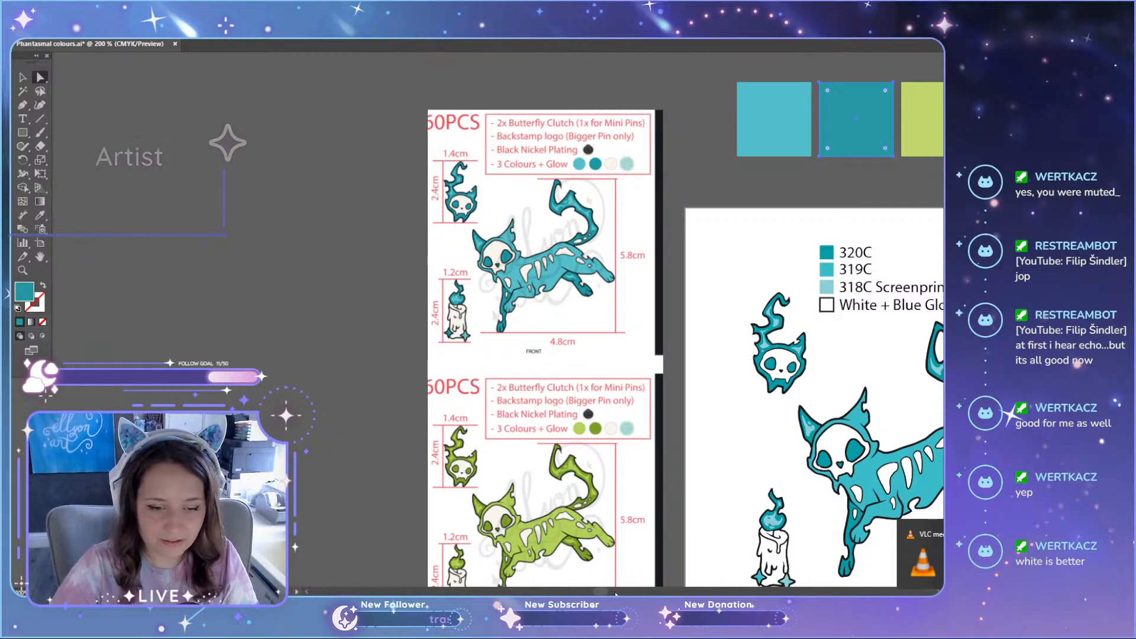
pyautogui.moveTo(601, 592); pyautogui.dragTo(611, 592)
pyautogui.press('v')
pyautogui.click(608, 131)
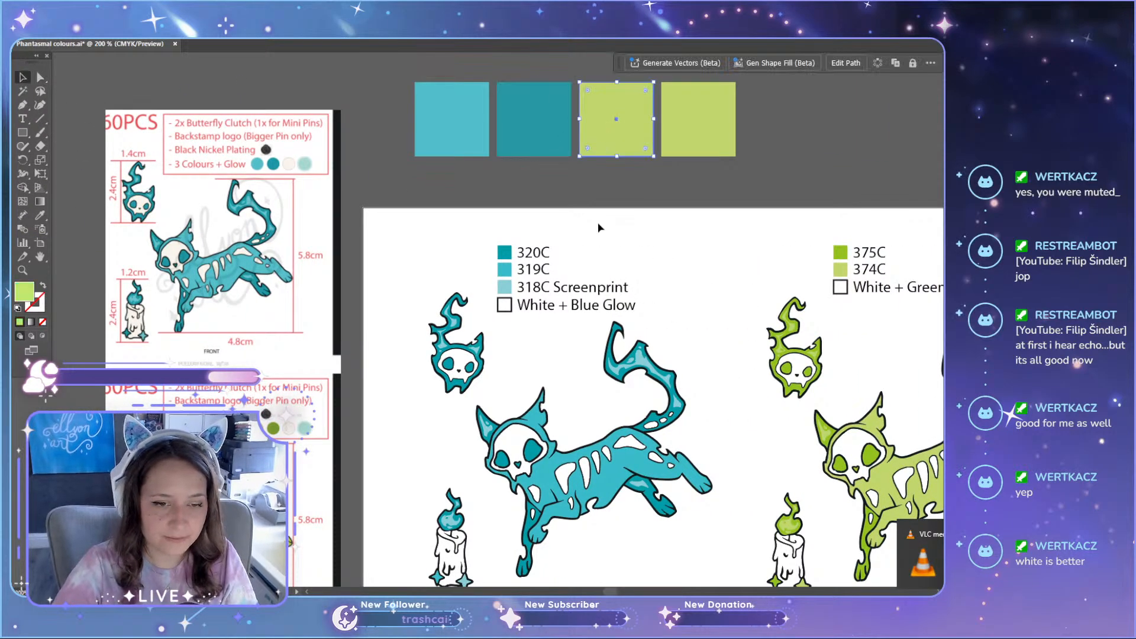
pyautogui.scroll(-1, 279, 221)
pyautogui.moveTo(230, 263); pyautogui.dragTo(443, 277)
pyautogui.moveTo(444, 277); pyautogui.dragTo(237, 267)
pyautogui.scroll(-13, 565, 405)
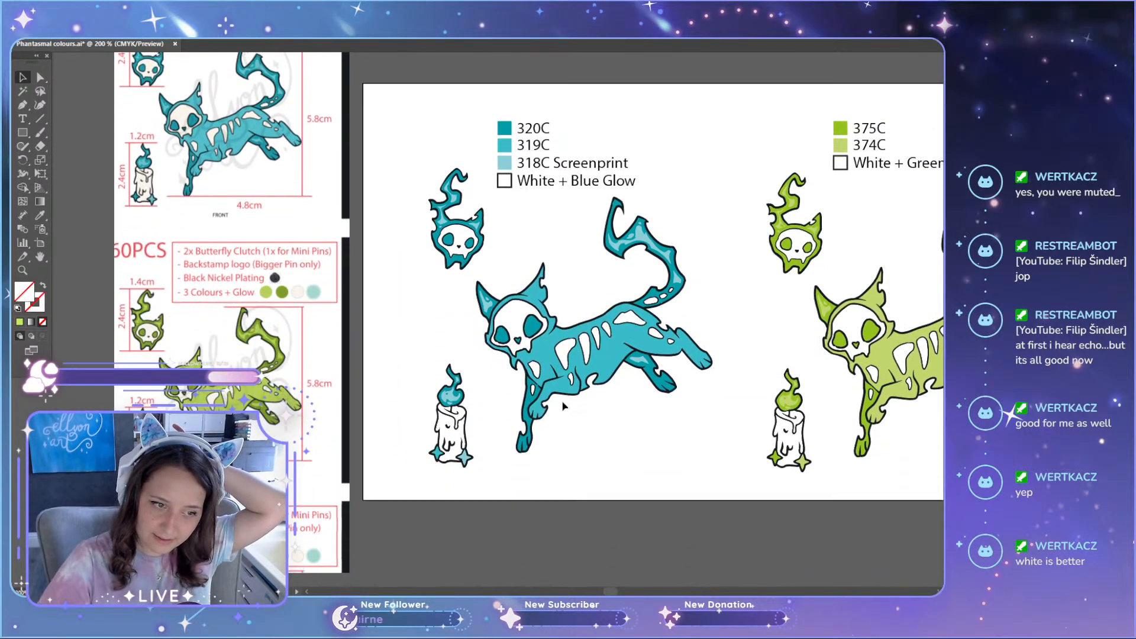
pyautogui.scroll(12, 529, 319)
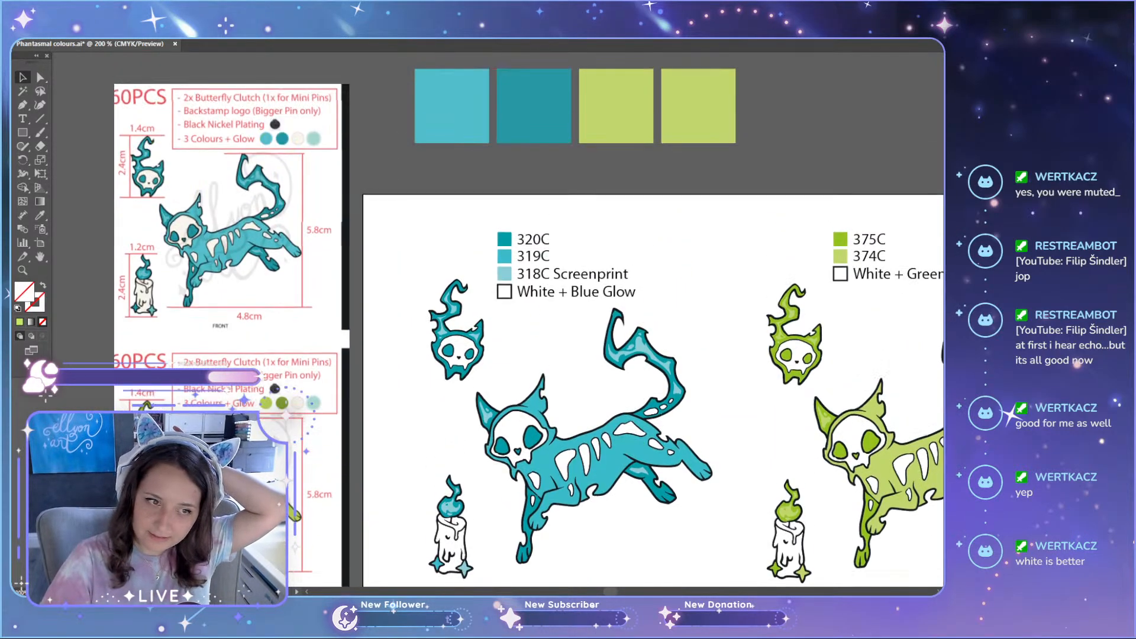
pyautogui.scroll(-8, 529, 320)
pyautogui.scroll(7, 529, 319)
pyautogui.scroll(-5, 573, 337)
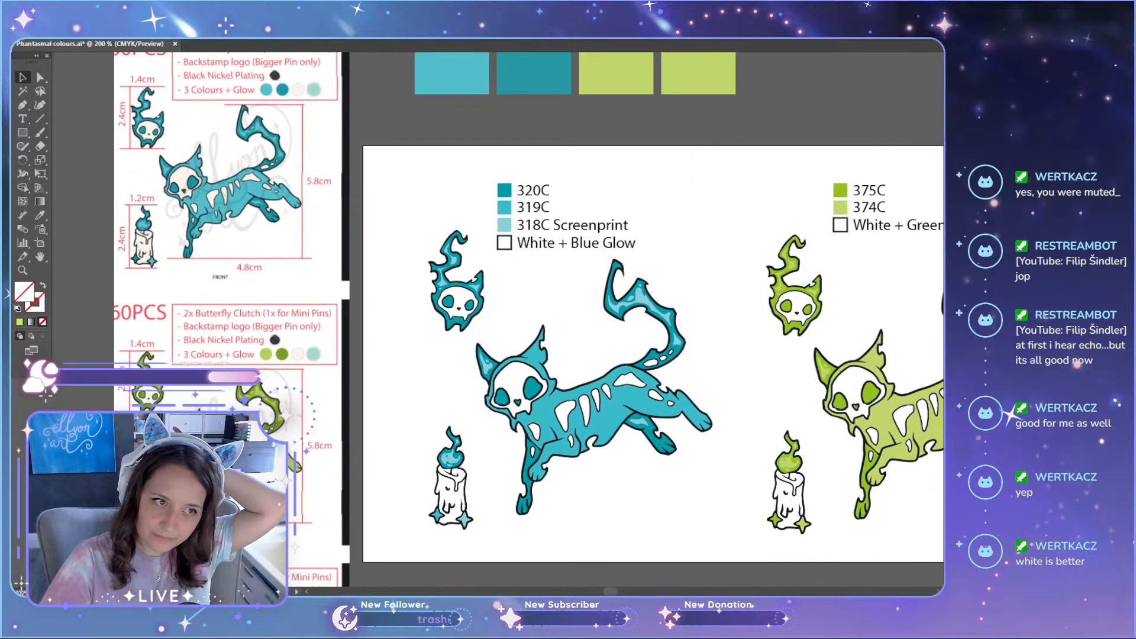
pyautogui.scroll(3, 453, 371)
pyautogui.scroll(3, 451, 370)
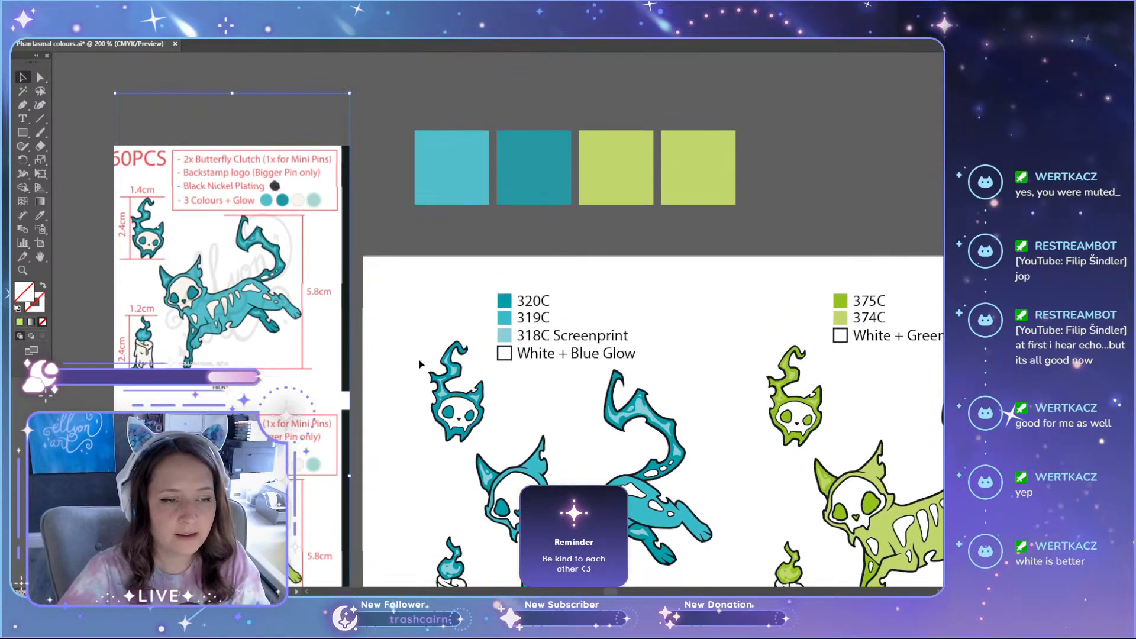
# Step: Shift the sheet image slightly upward beside the artboard, then select the second swatch square
pyautogui.moveTo(260, 338); pyautogui.dragTo(265, 310)
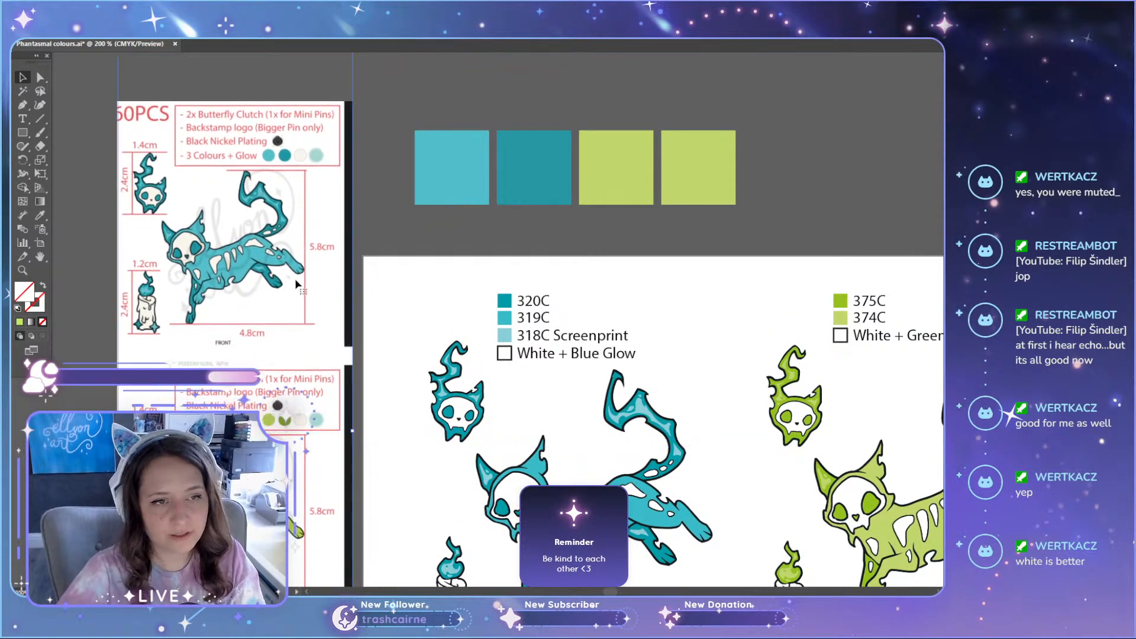
pyautogui.click(390, 129)
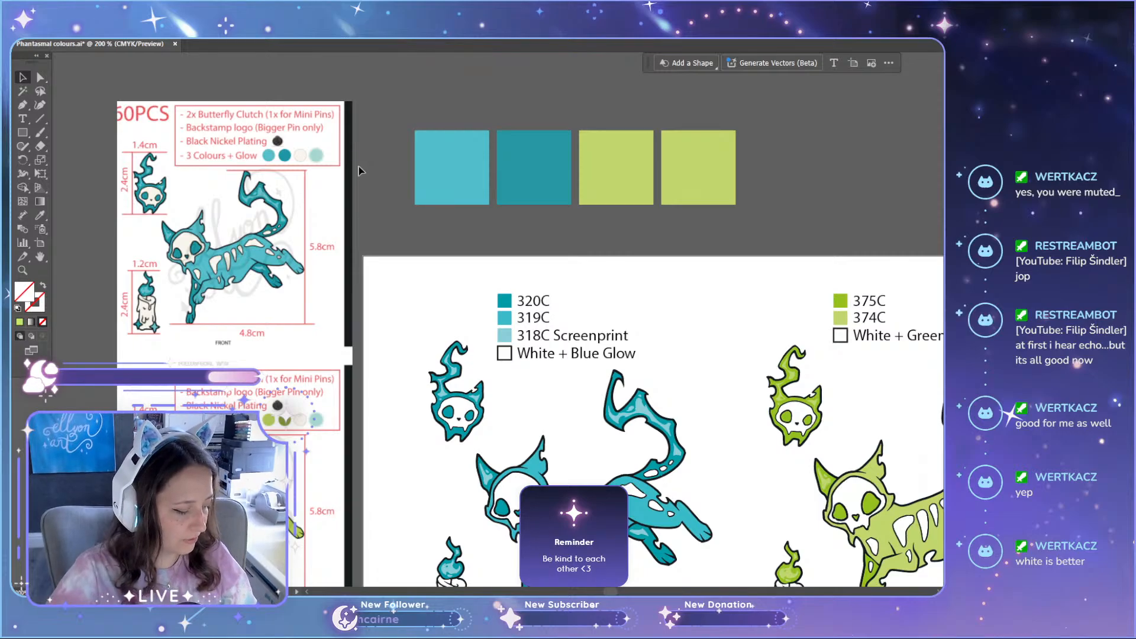
pyautogui.click(536, 155)
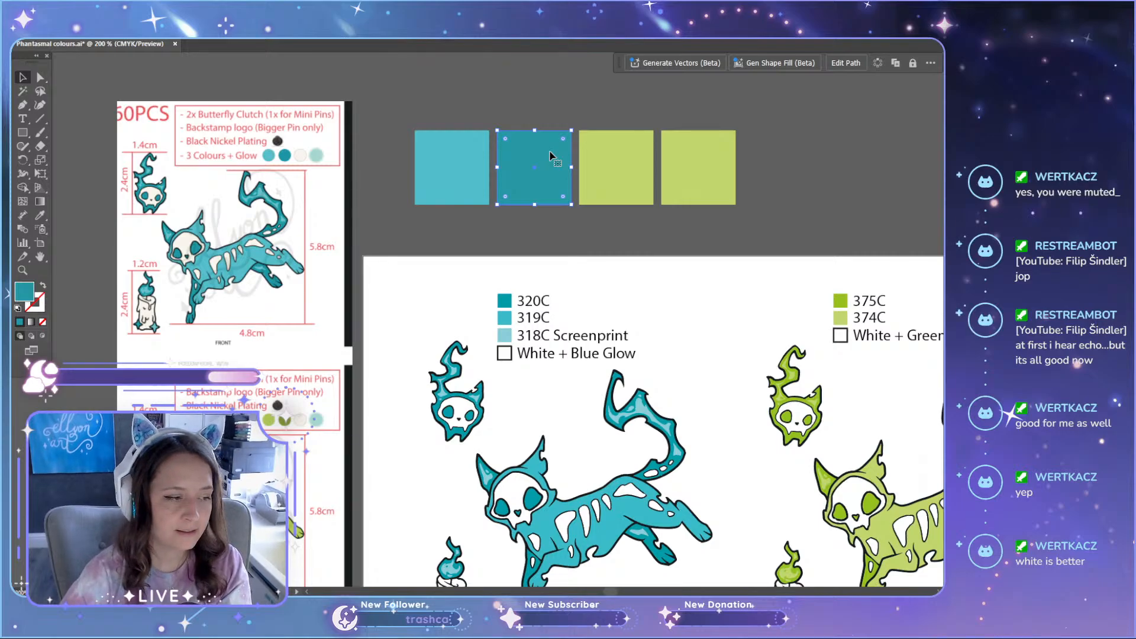
# Step: Fill the third square with the pale teal highlight sampled from the reference cat's ear
pyautogui.scroll(1, 627, 198)
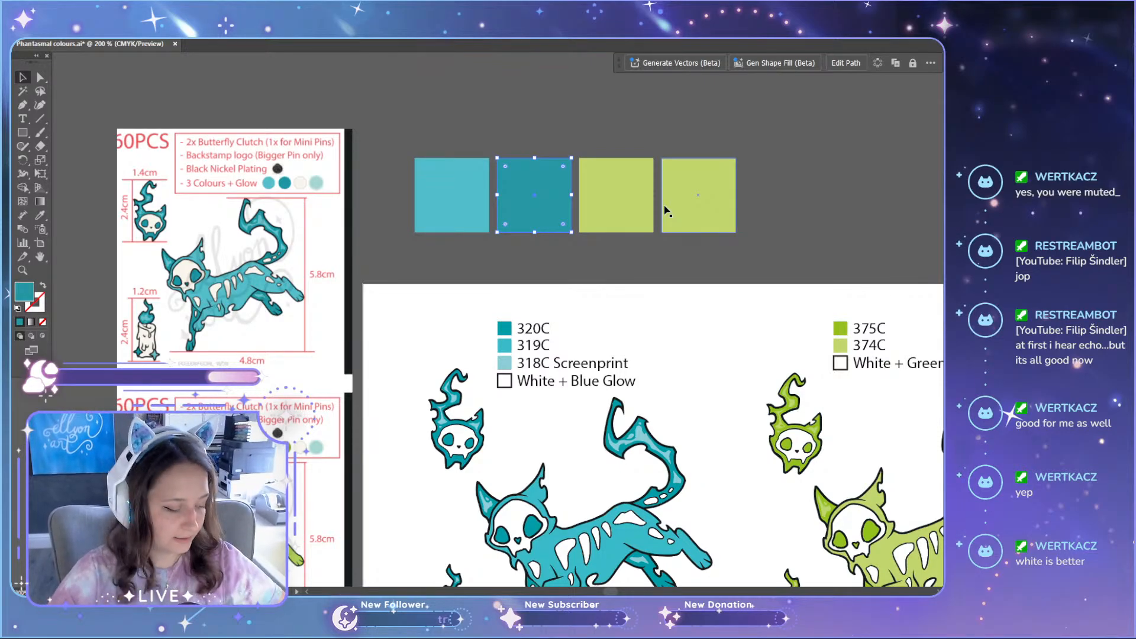
pyautogui.click(624, 195)
pyautogui.scroll(4, 167, 272)
pyautogui.press('i')
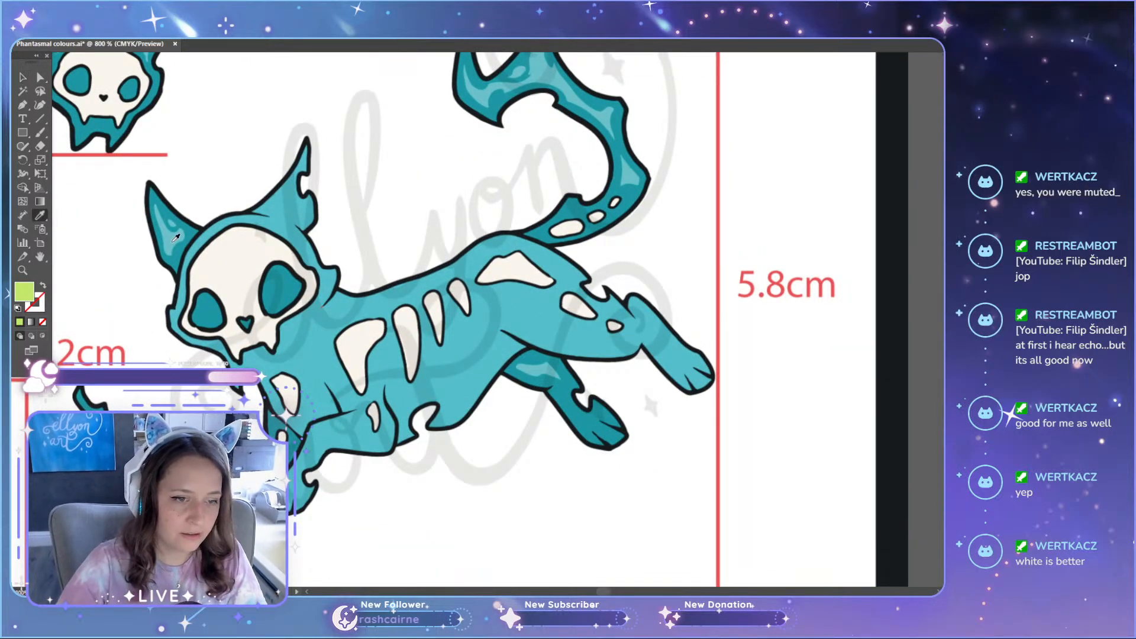
pyautogui.click(176, 238)
pyautogui.scroll(-3, 429, 309)
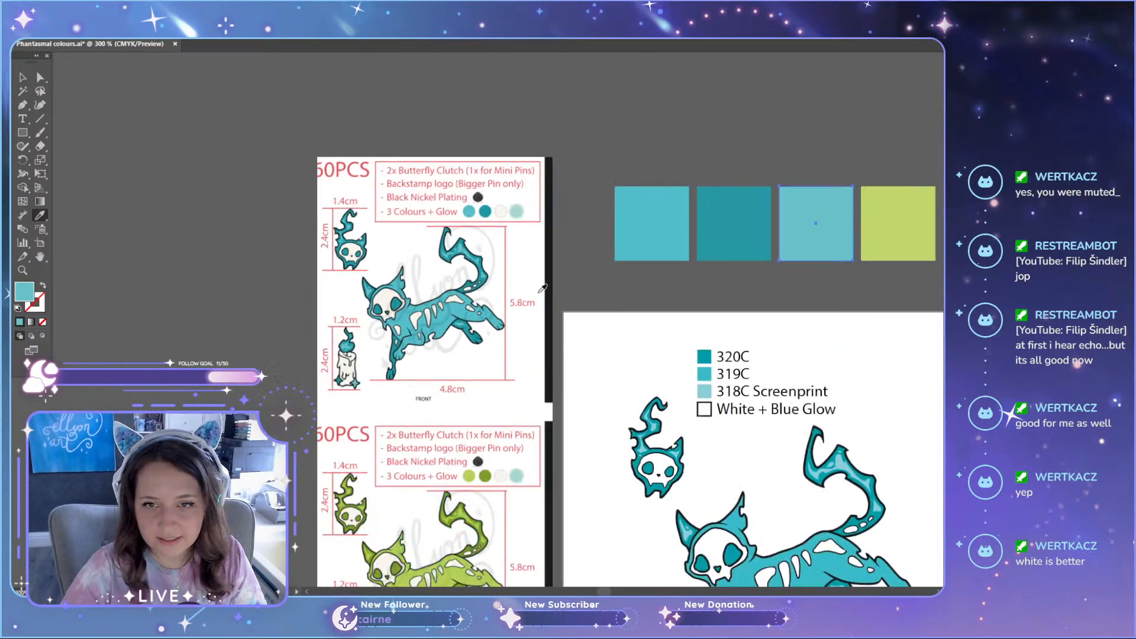
# Step: Compare the three sampled teal squares with the reference cat, the artboard's teal cat and its 320C, 319C and 318C swatches
pyautogui.press('a')
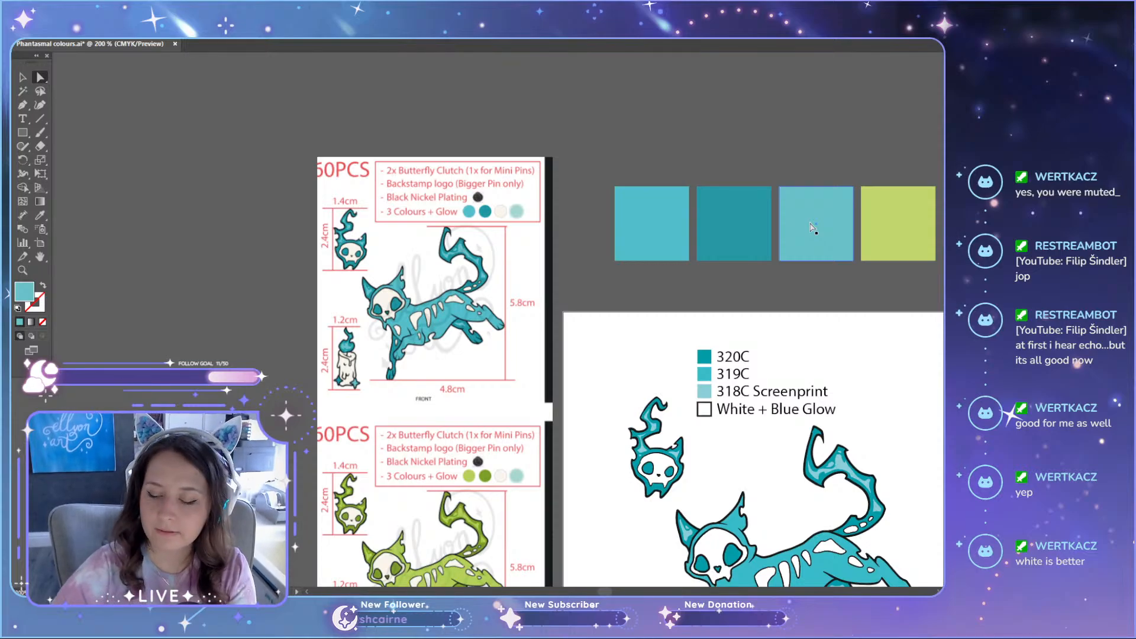
pyautogui.scroll(1, 679, 225)
pyautogui.scroll(3, 524, 370)
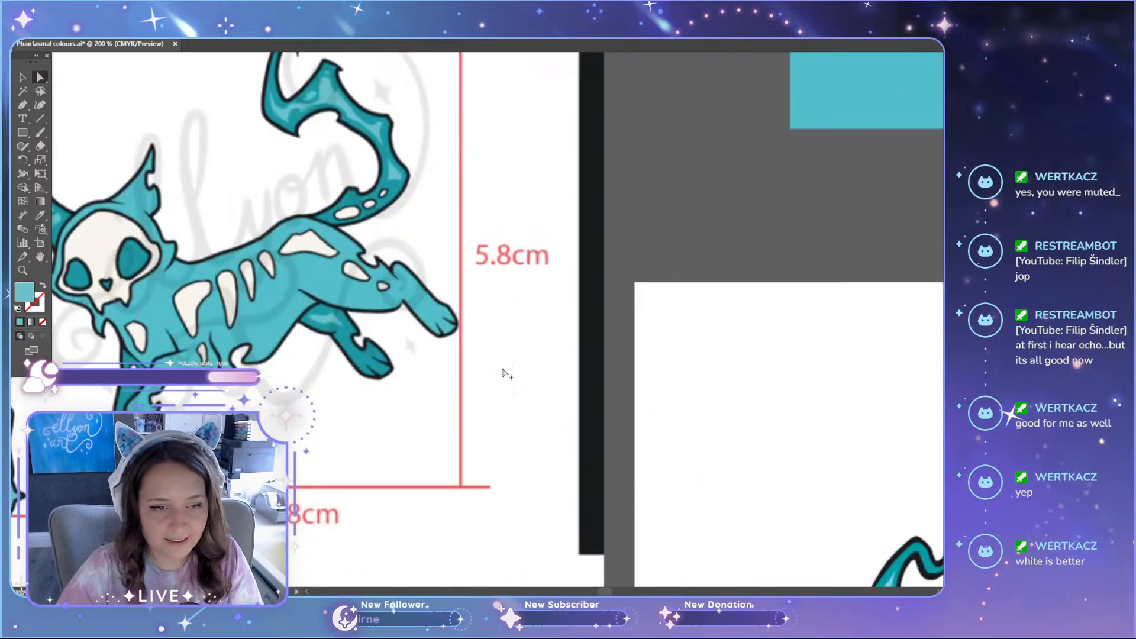
pyautogui.scroll(-2, 616, 217)
pyautogui.scroll(-2, 846, 172)
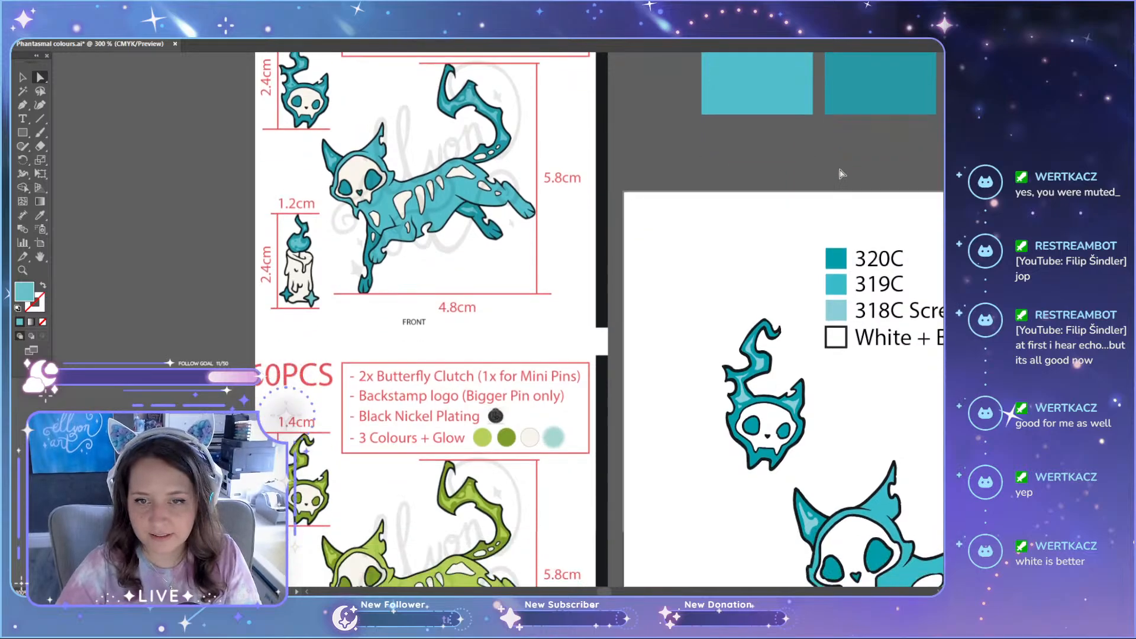
pyautogui.scroll(4, 834, 189)
pyautogui.hscroll(5, 611, 593)
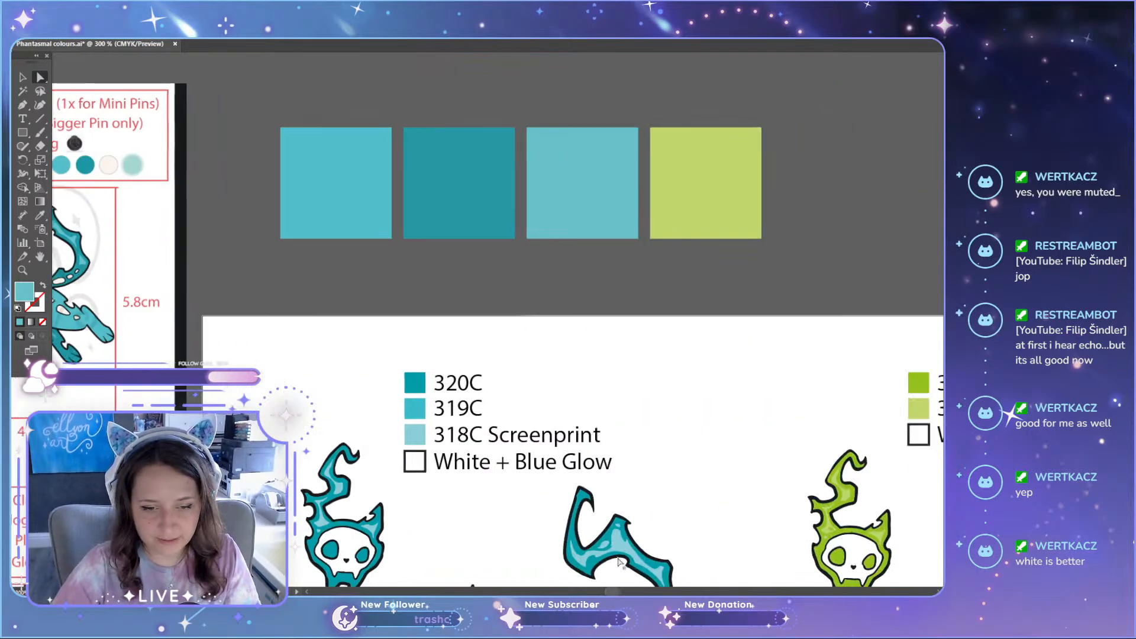
pyautogui.scroll(-3, 615, 568)
pyautogui.scroll(-2, 619, 554)
pyautogui.scroll(2, 619, 553)
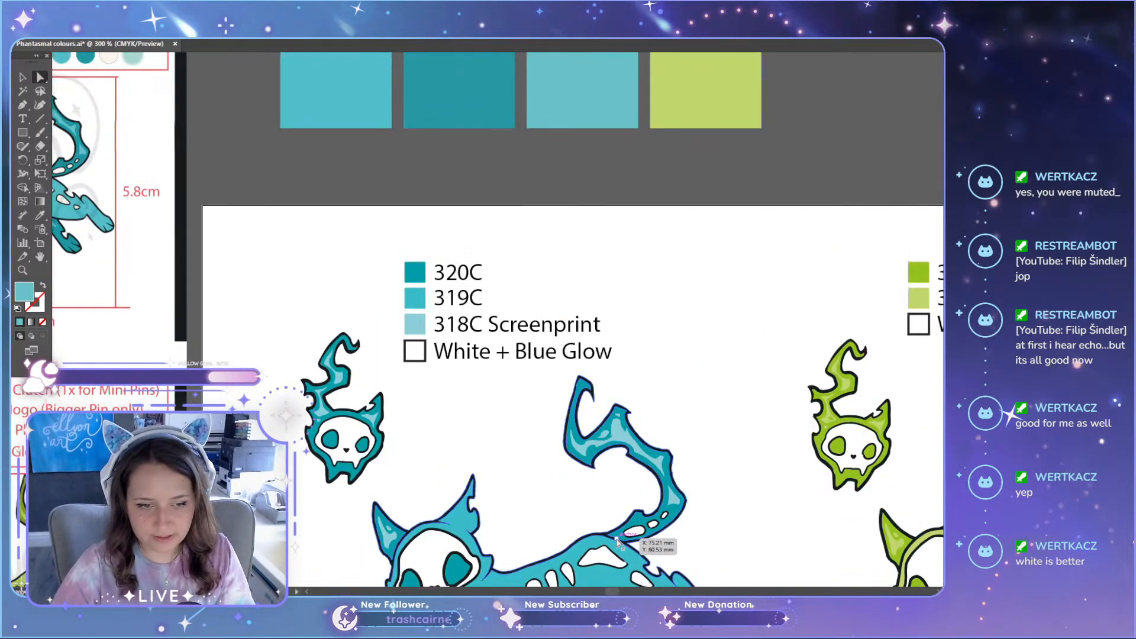
pyautogui.scroll(-5, 473, 342)
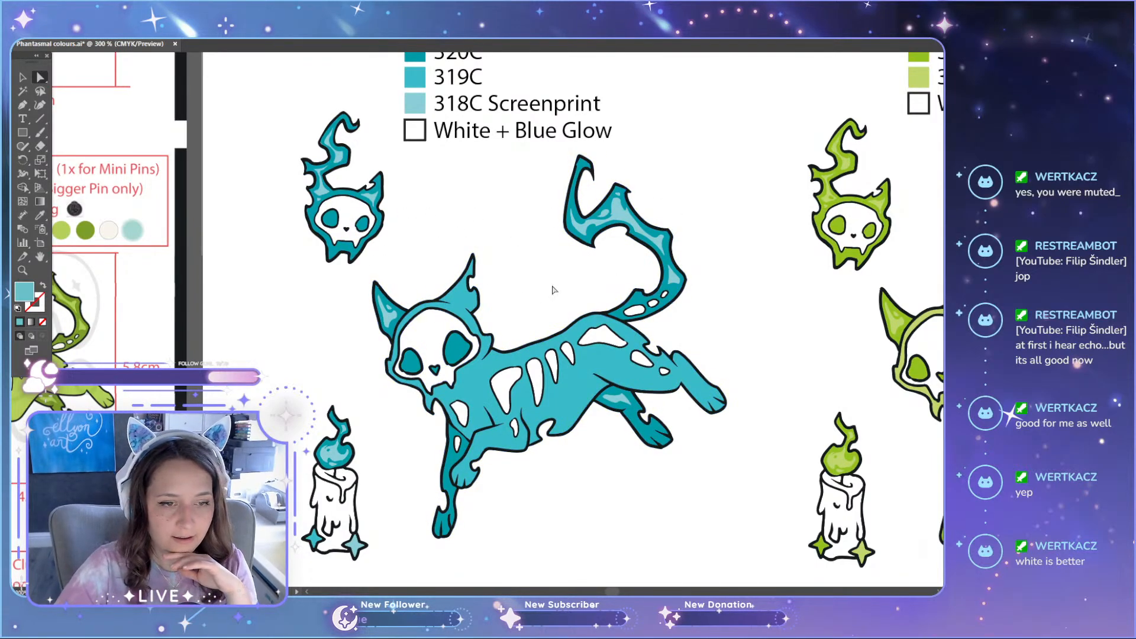
pyautogui.scroll(8, 583, 278)
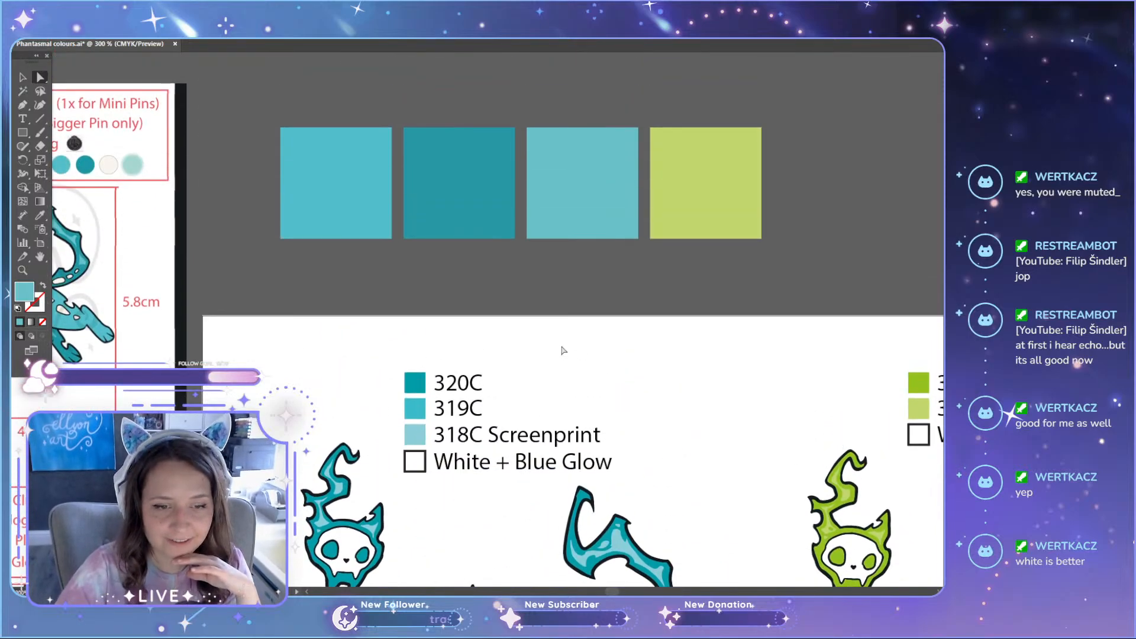
# Step: Sample white from the artboard into the fourth square, then delete that square from the row
pyautogui.press('i')
pyautogui.click(690, 207)
pyautogui.scroll(-5, 661, 297)
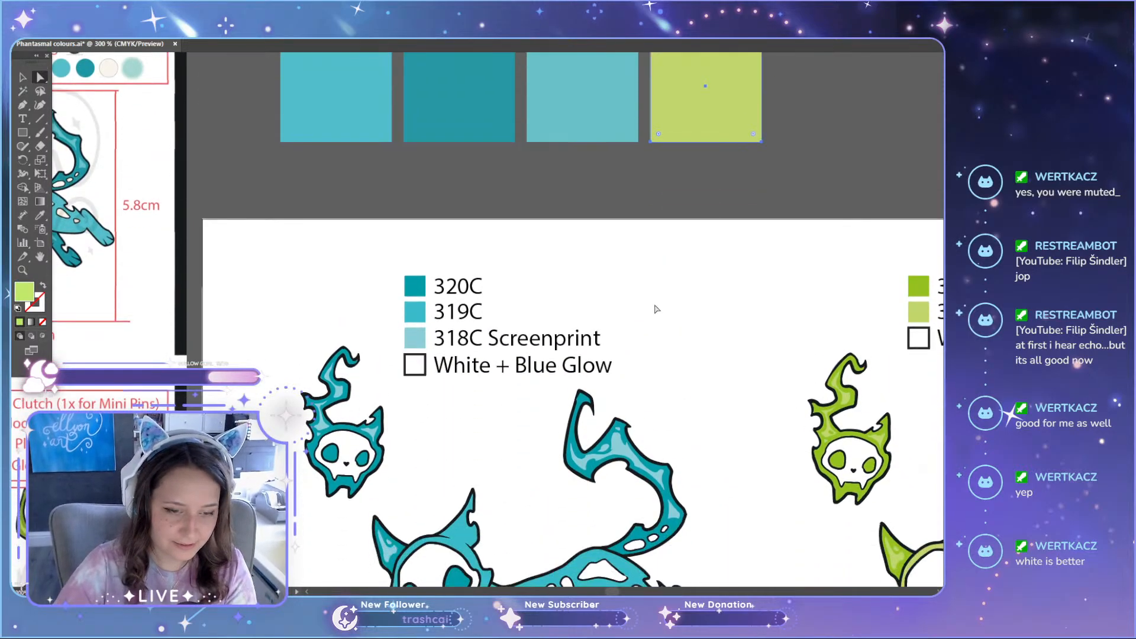
pyautogui.click(434, 484)
pyautogui.scroll(5, 609, 312)
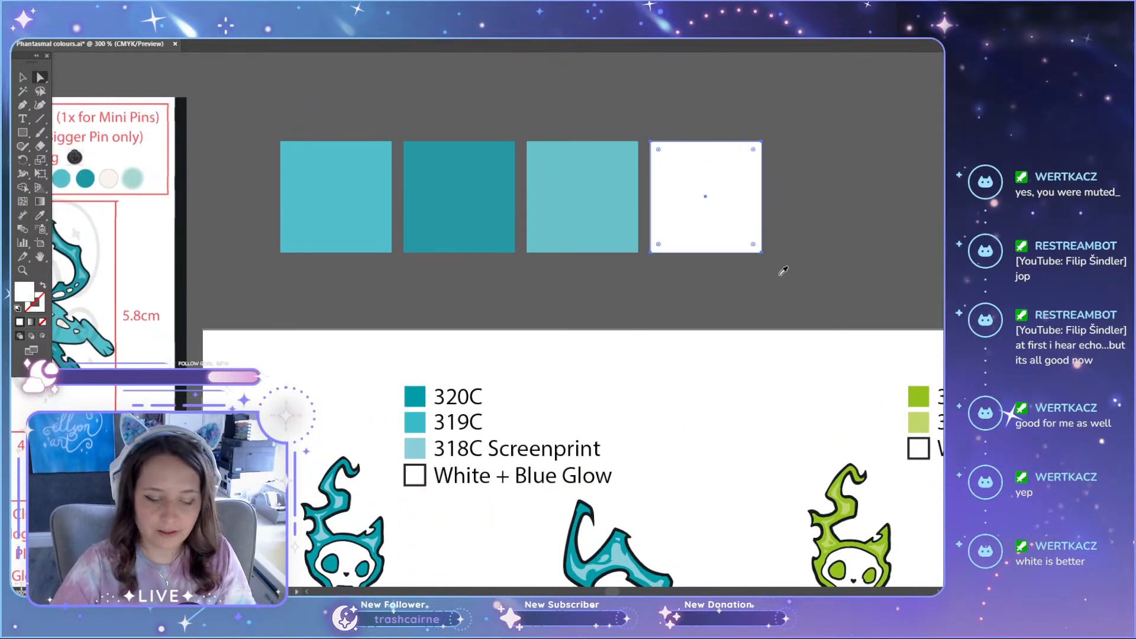
pyautogui.press('Delete')
pyautogui.scroll(-3, 748, 260)
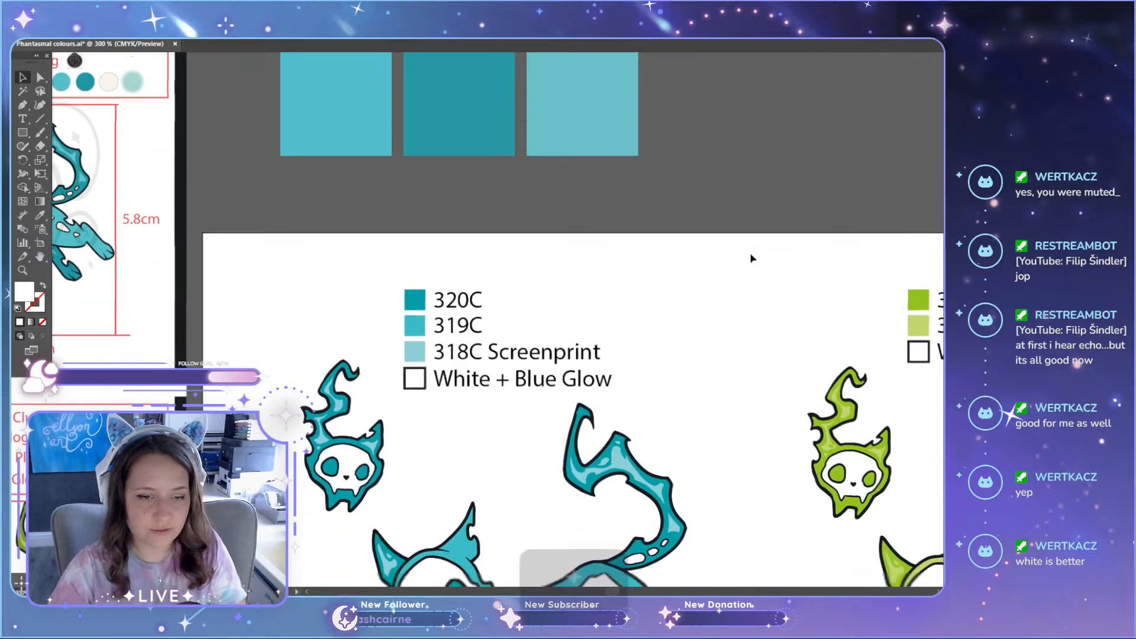
pyautogui.scroll(3, 674, 266)
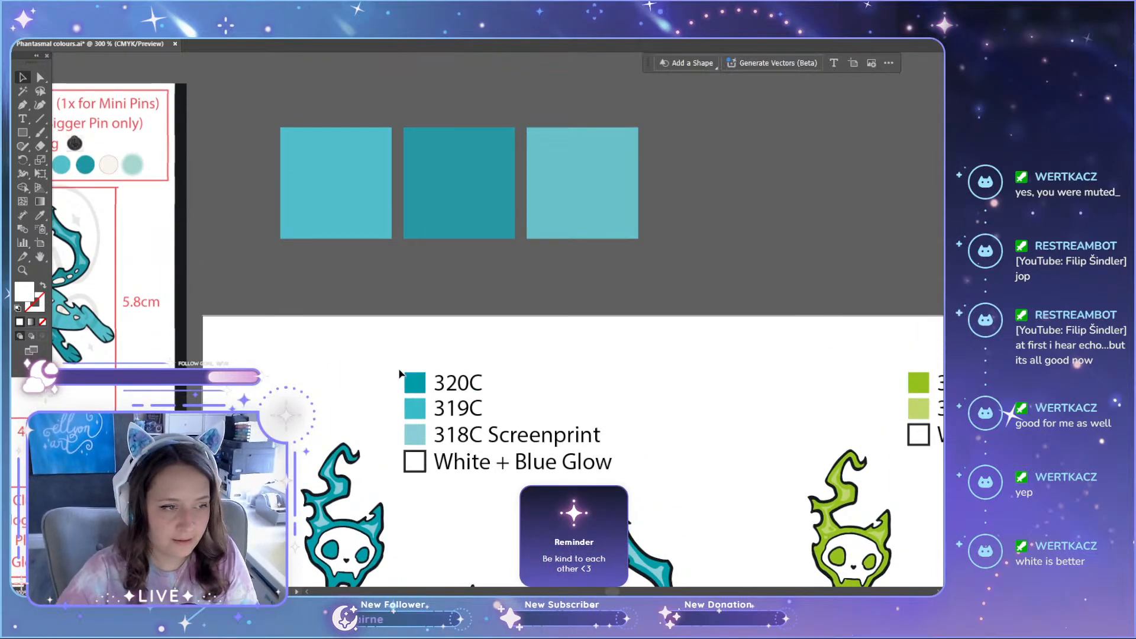
# Step: Switch to the manufacturing sheet in the image viewer, examine the colour dots and glow-in-the-dark panels of the cat variants, and close the viewer
pyautogui.hscroll(-2, 568, 296)
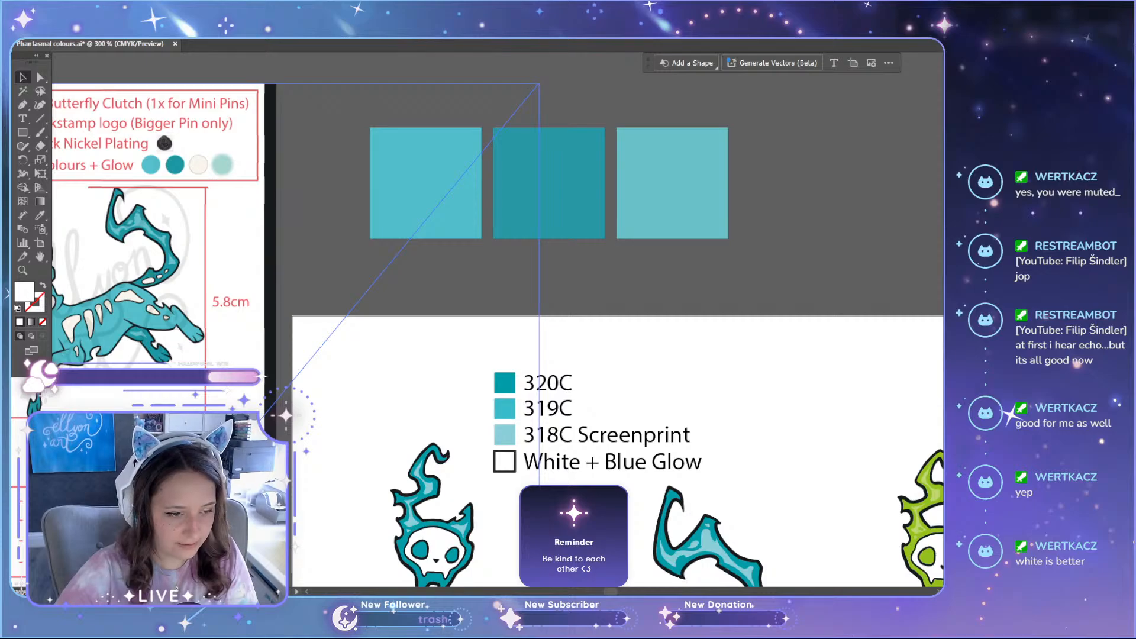
pyautogui.hotkey('alt', 'Tab')
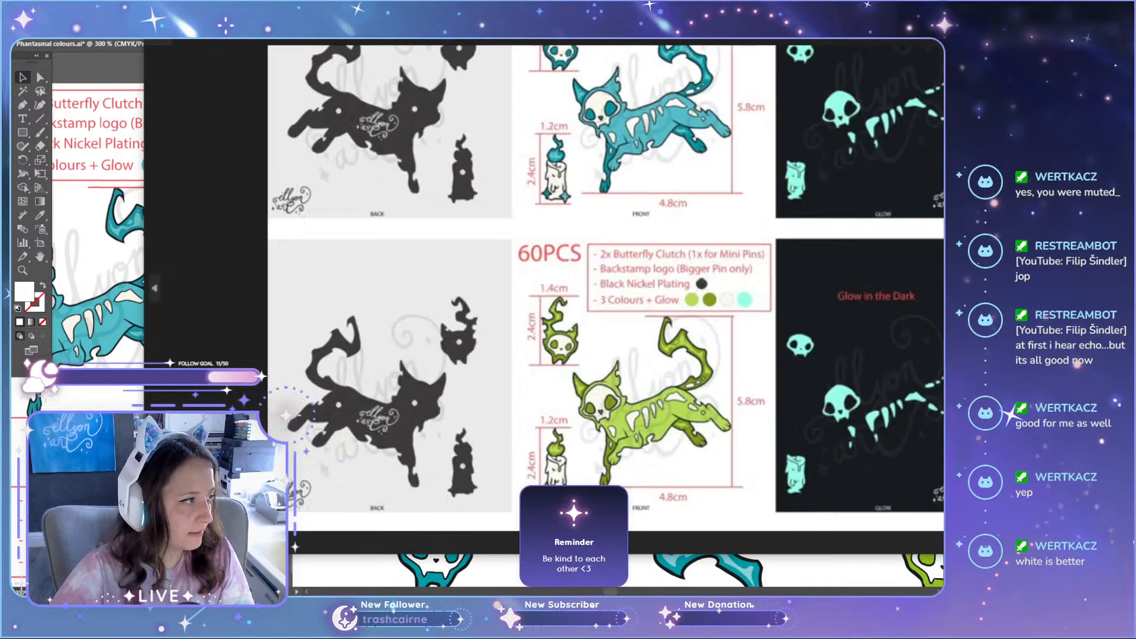
pyautogui.moveTo(710, 106); pyautogui.dragTo(710, 201)
pyautogui.moveTo(769, 34); pyautogui.dragTo(418, 48)
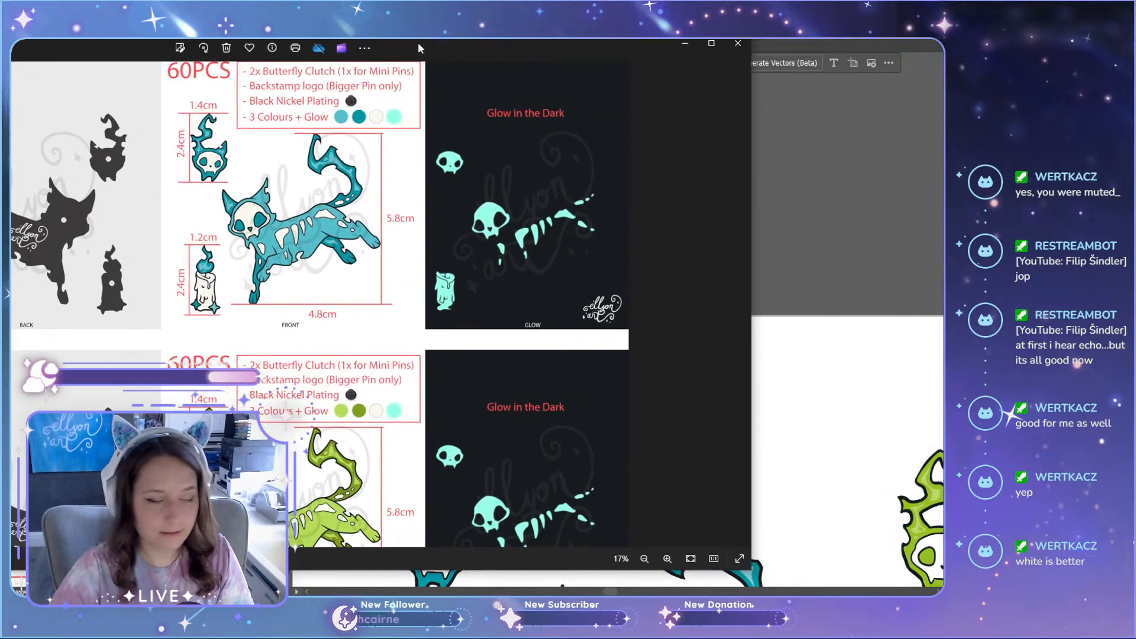
pyautogui.scroll(4, 545, 195)
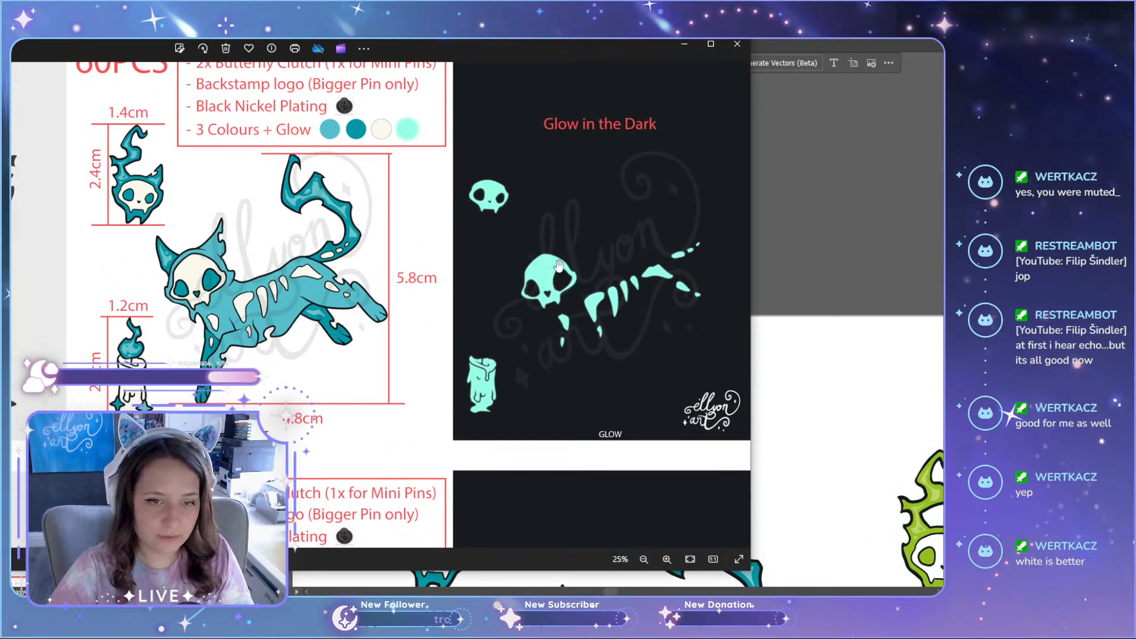
pyautogui.scroll(-5, 559, 266)
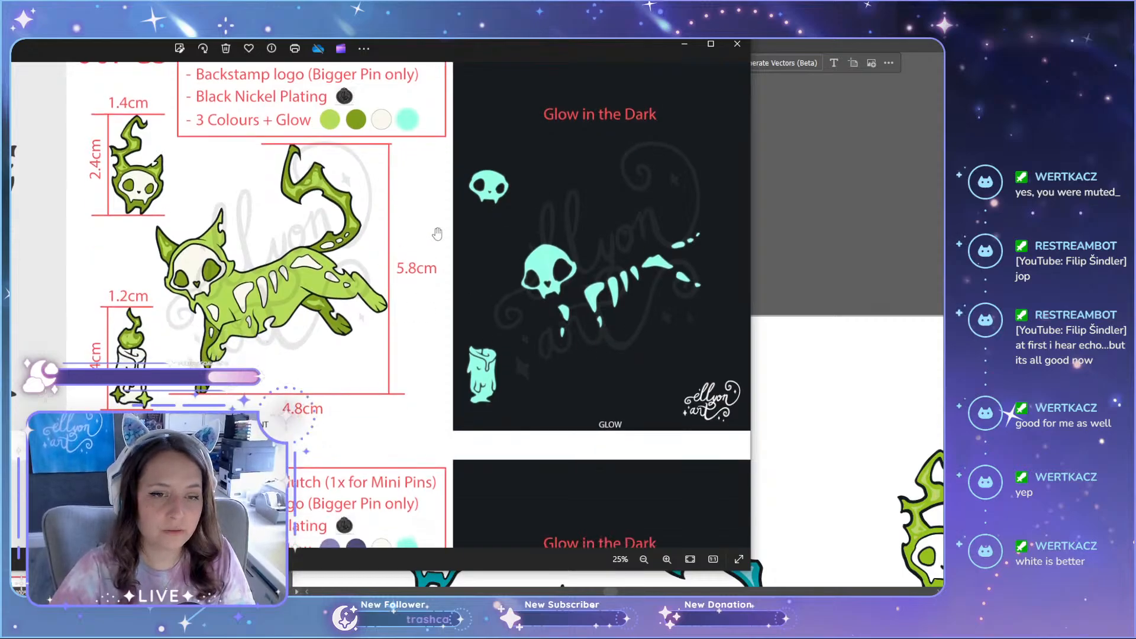
pyautogui.scroll(-1, 601, 285)
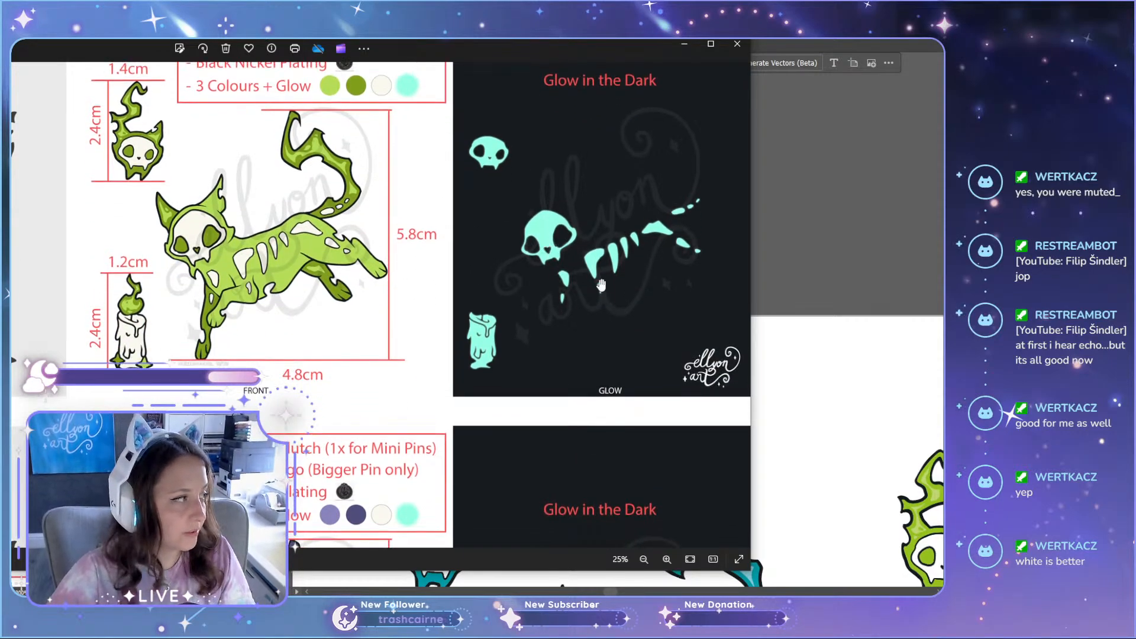
pyautogui.scroll(5, 598, 293)
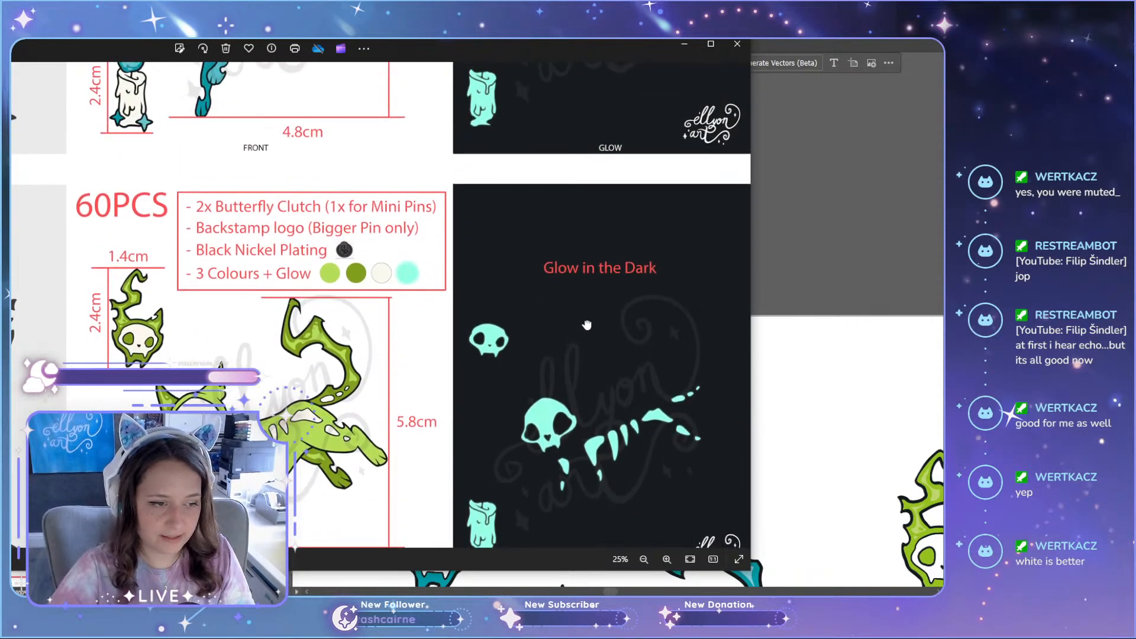
pyautogui.scroll(-6, 587, 325)
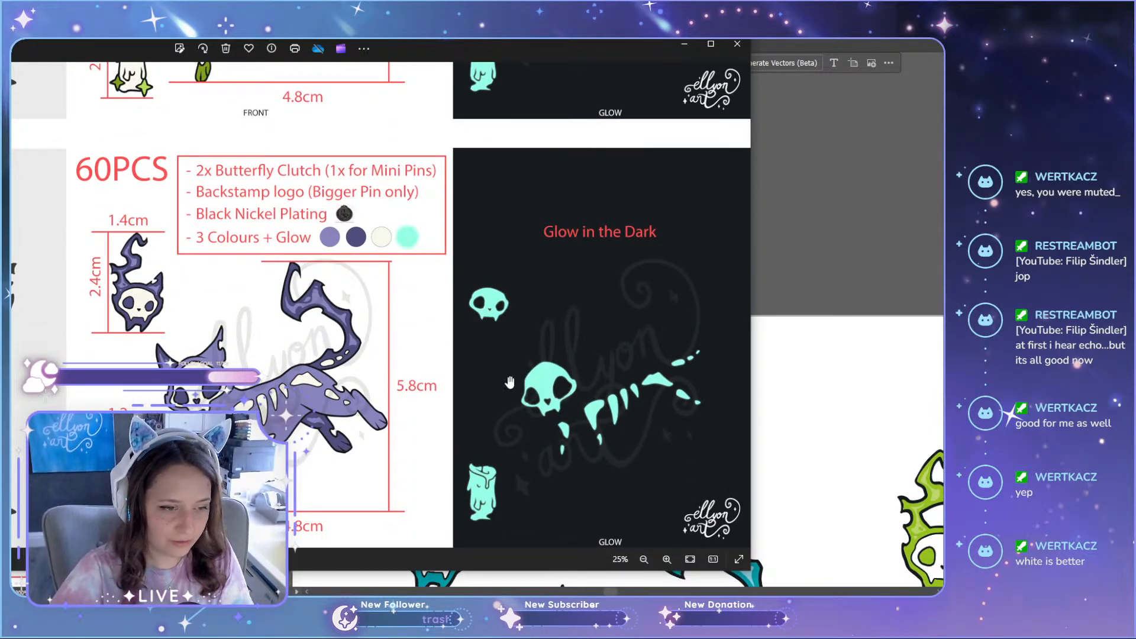
pyautogui.scroll(8, 585, 355)
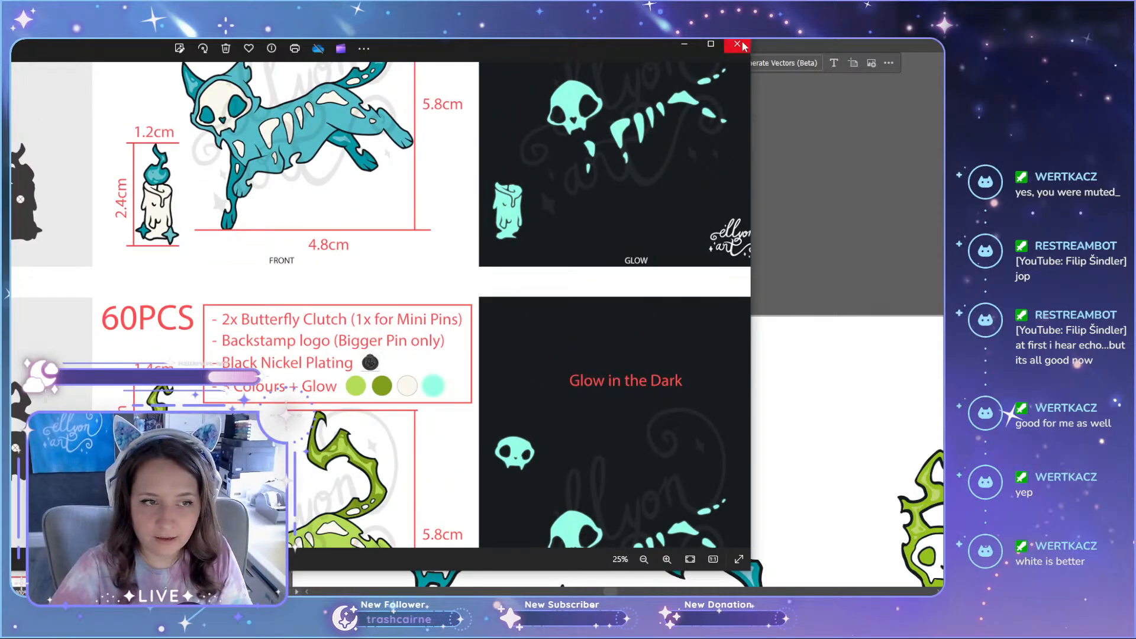
pyautogui.scroll(-4, 598, 246)
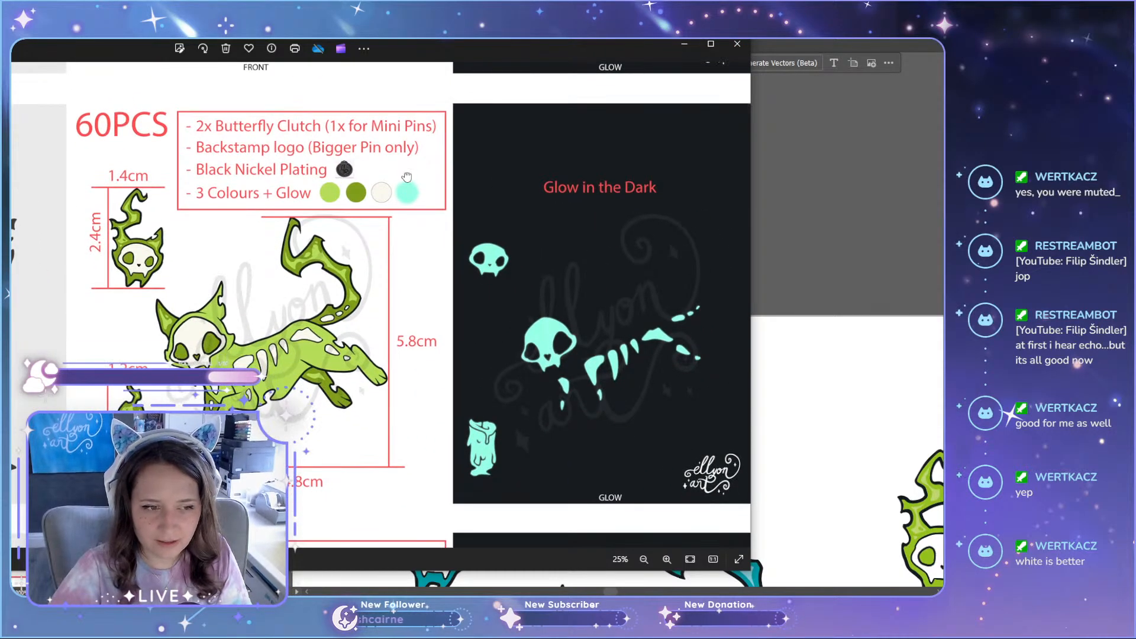
pyautogui.scroll(-1, 490, 350)
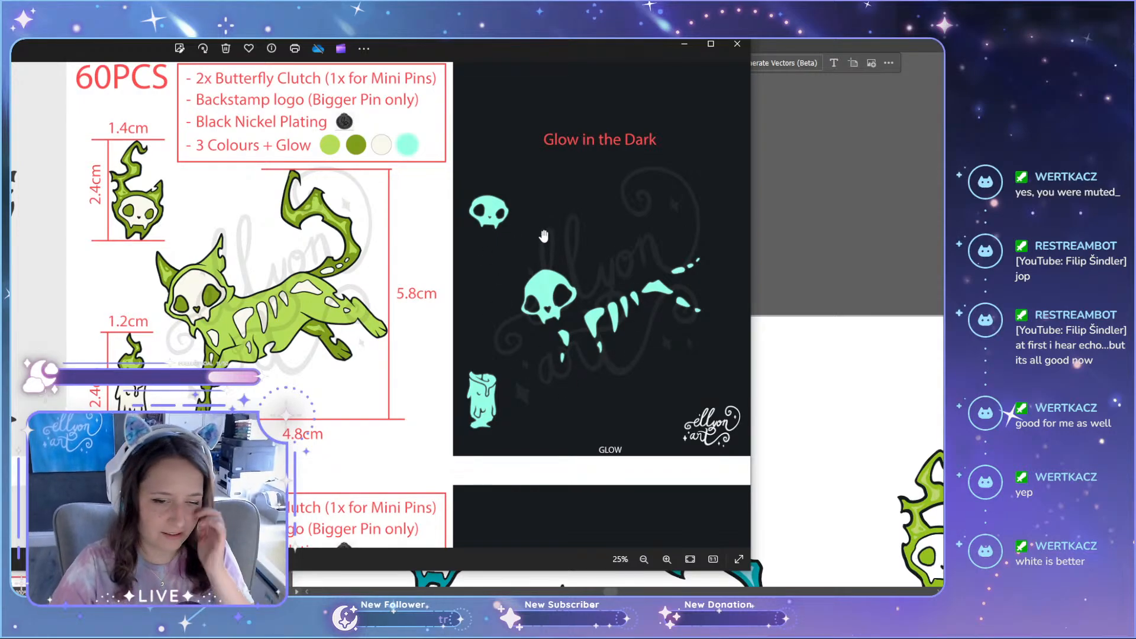
pyautogui.click(737, 43)
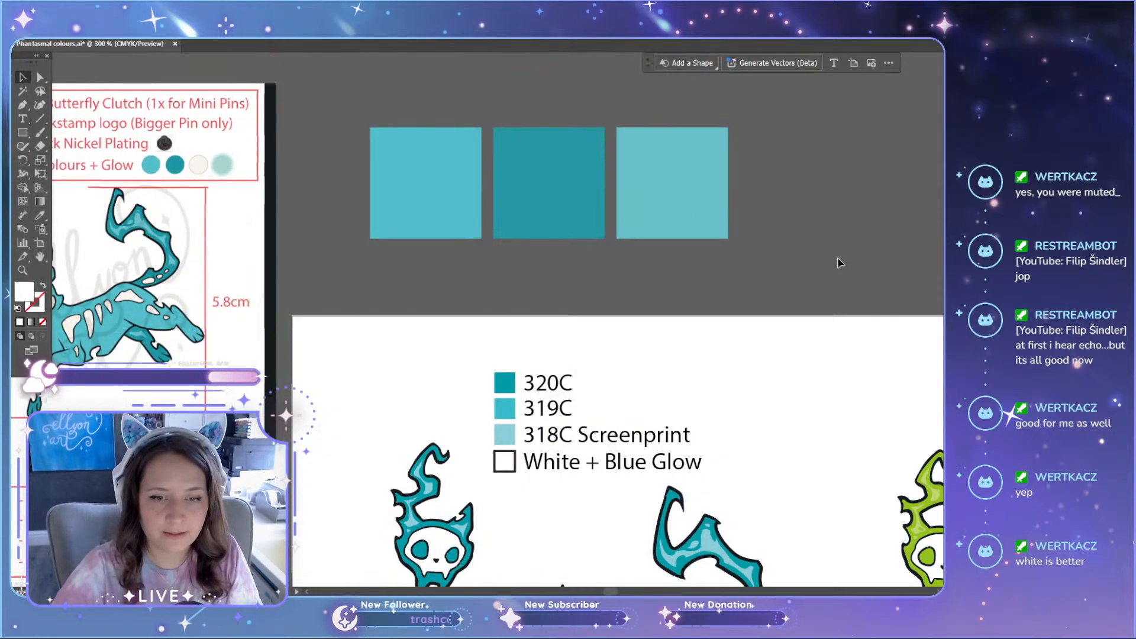
pyautogui.scroll(-3, 909, 262)
pyautogui.scroll(4, 723, 345)
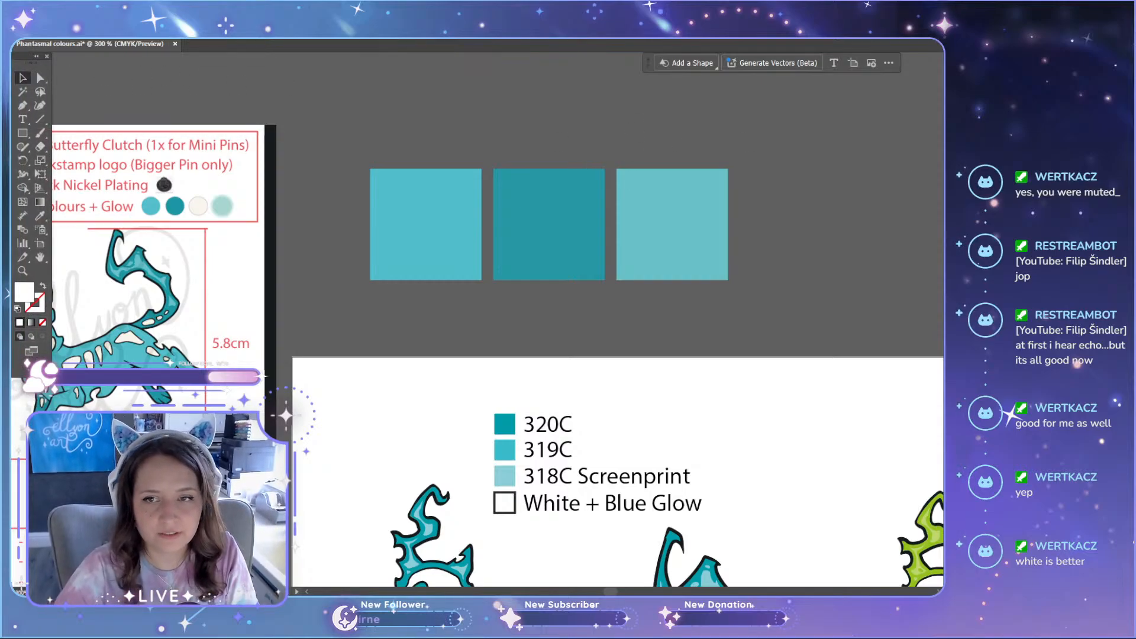
pyautogui.scroll(1, 778, 125)
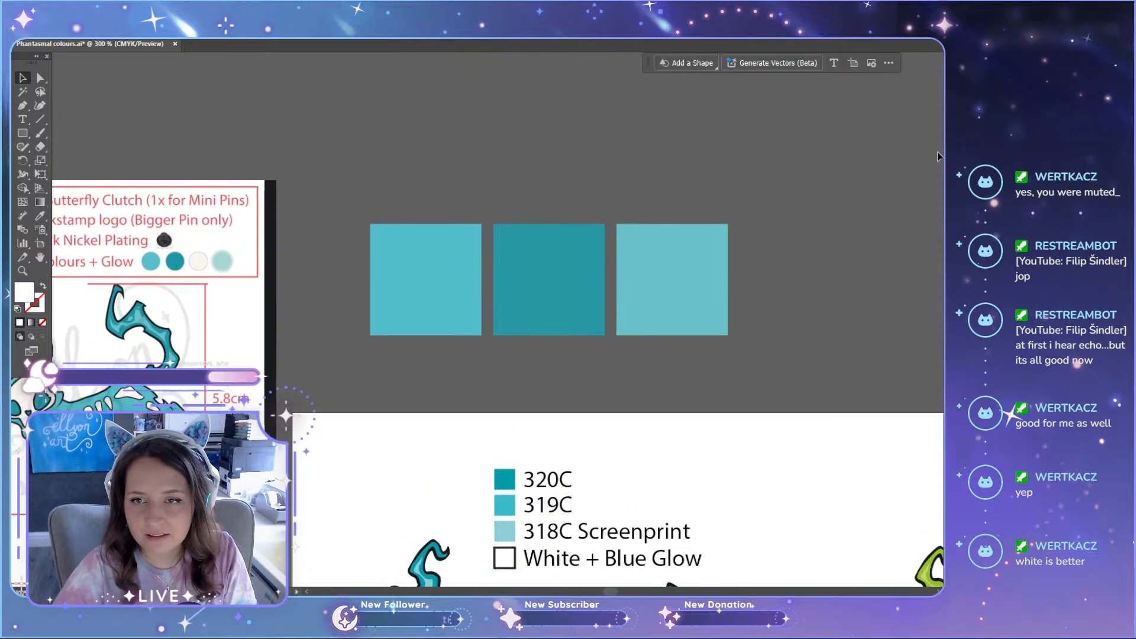
pyautogui.scroll(-2, 289, 106)
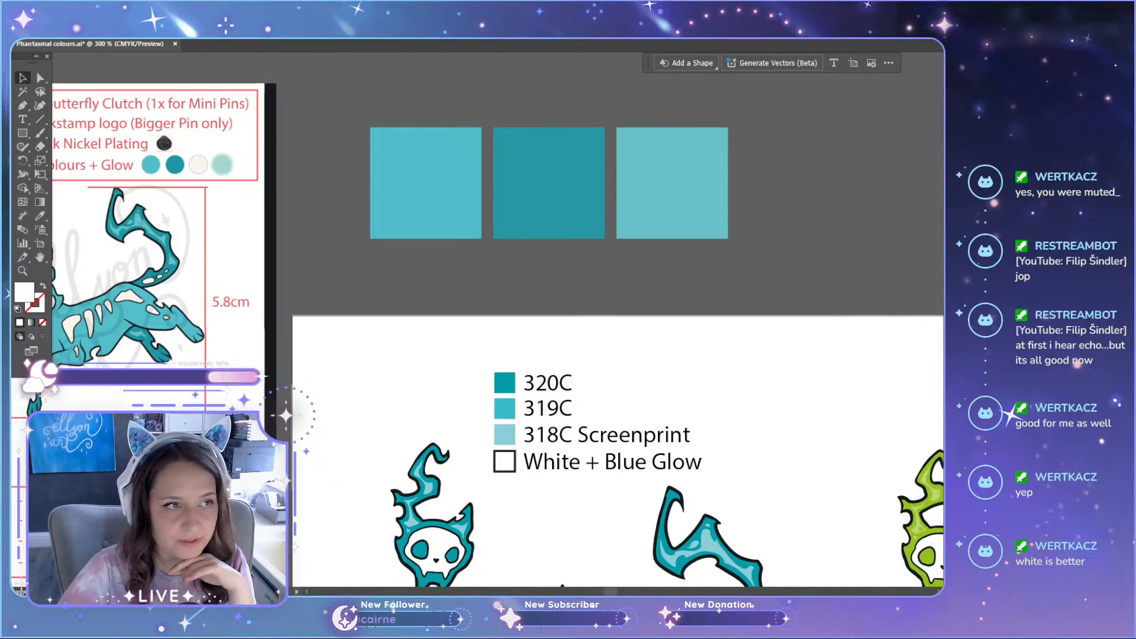
# Step: Bring up the document's colour swatches beside the artwork
pyautogui.click(65, 33)
pyautogui.click(106, 33)
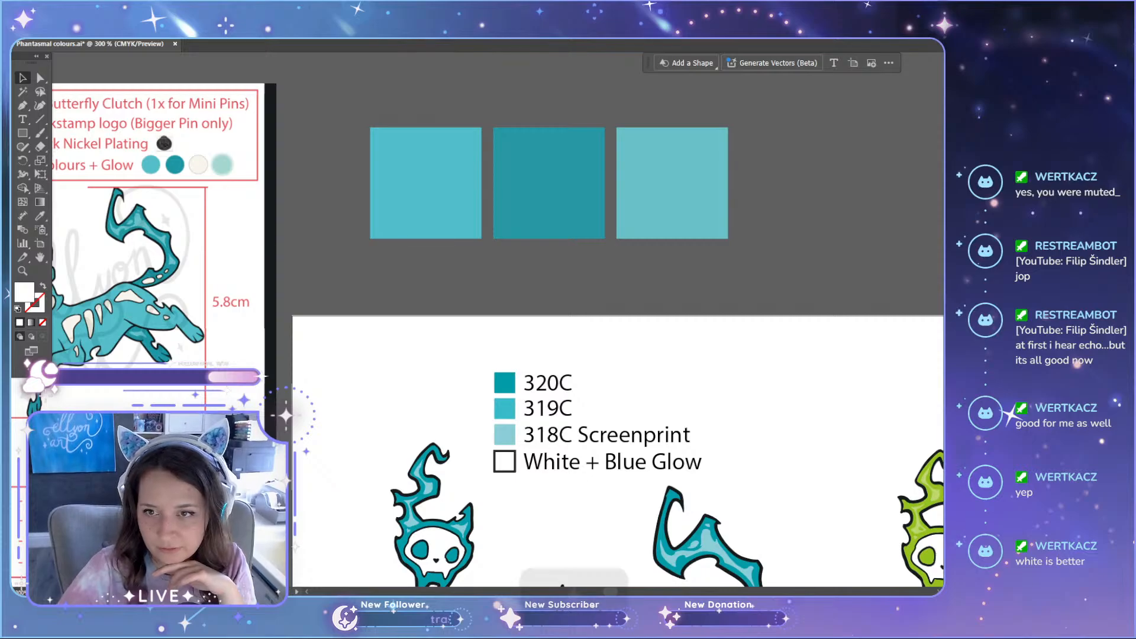
pyautogui.hotkey('ctrl', 'F9')
pyautogui.click(964, 95)
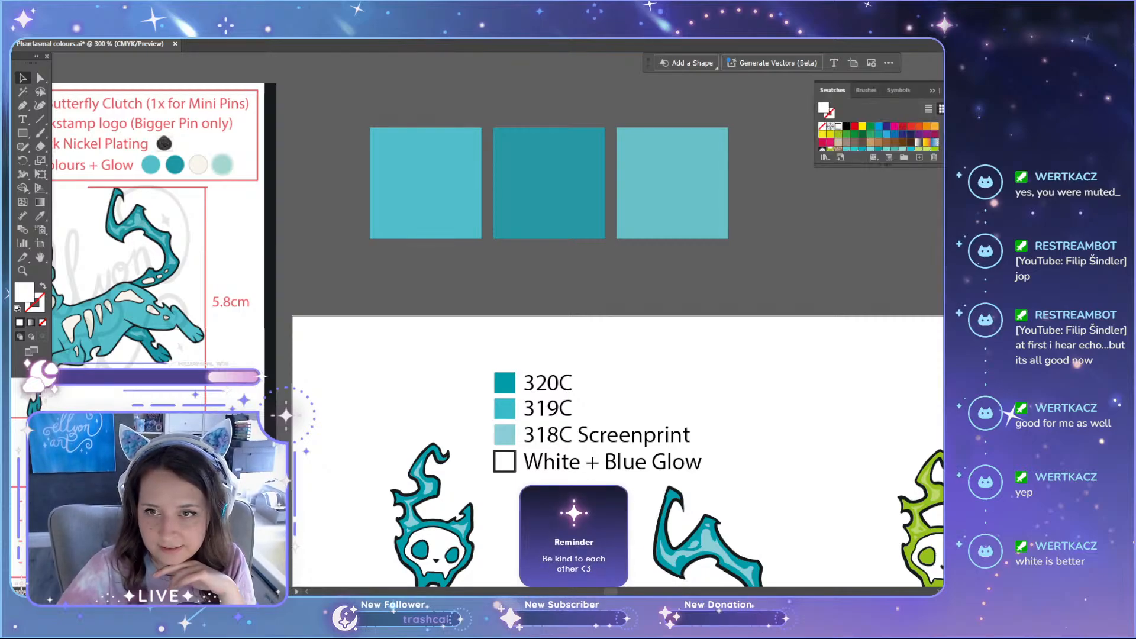
# Step: Load the PANTONE+ Solid Coated swatch library from the PANTONE+ Colour Books folder inside _Adobe Addons & Plugins
pyautogui.click(825, 158)
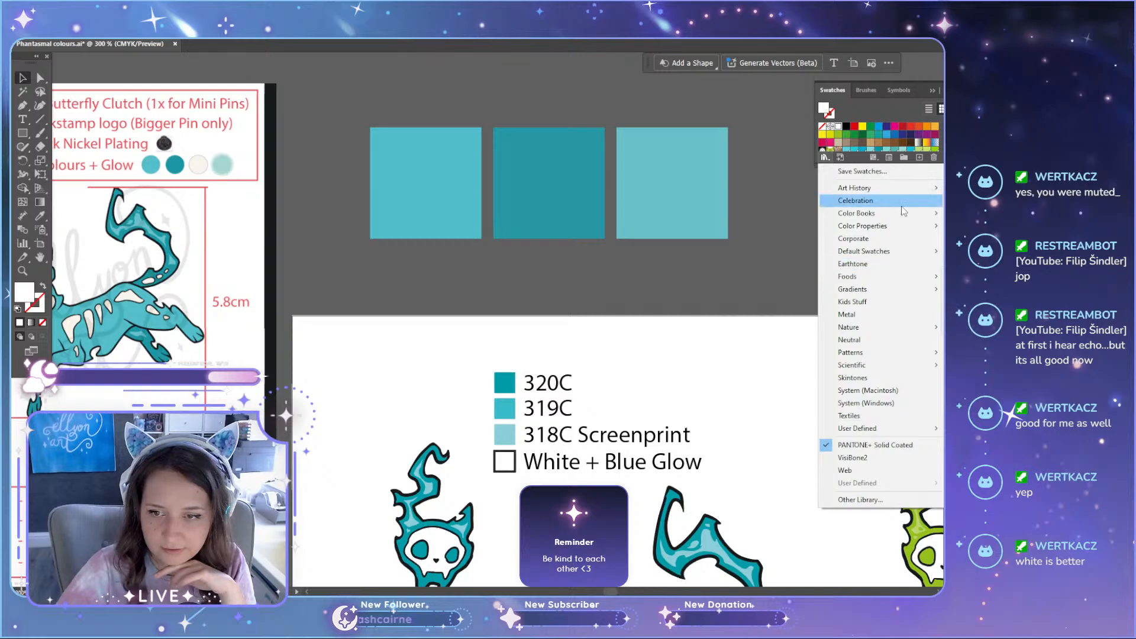
pyautogui.click(860, 500)
pyautogui.moveTo(315, 89); pyautogui.dragTo(446, 99)
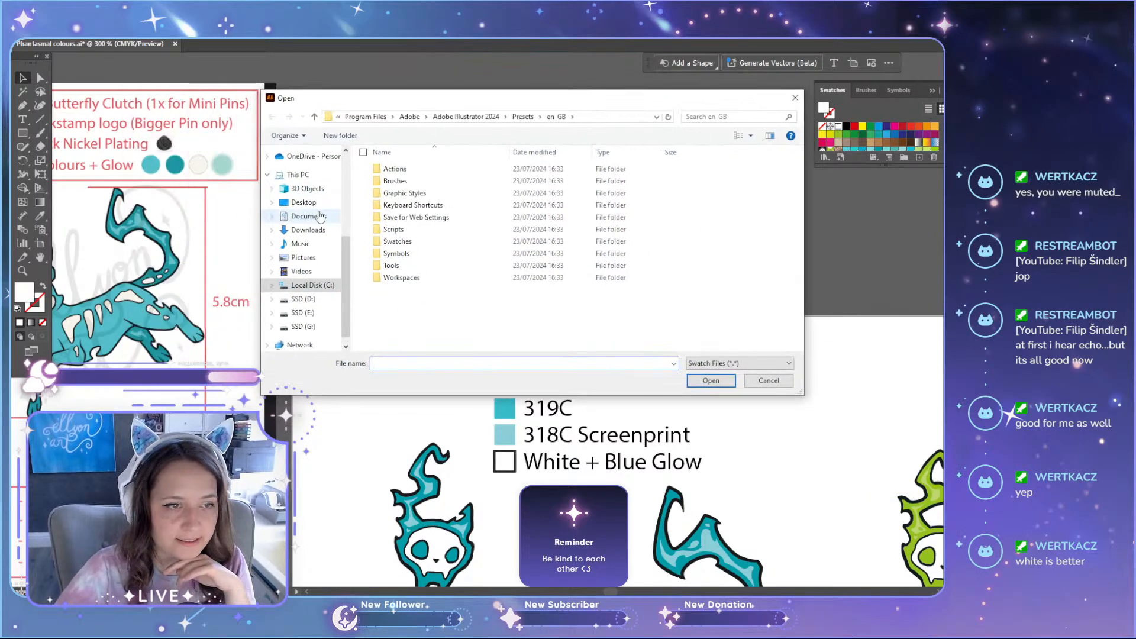
pyautogui.scroll(3, 331, 225)
pyautogui.click(307, 189)
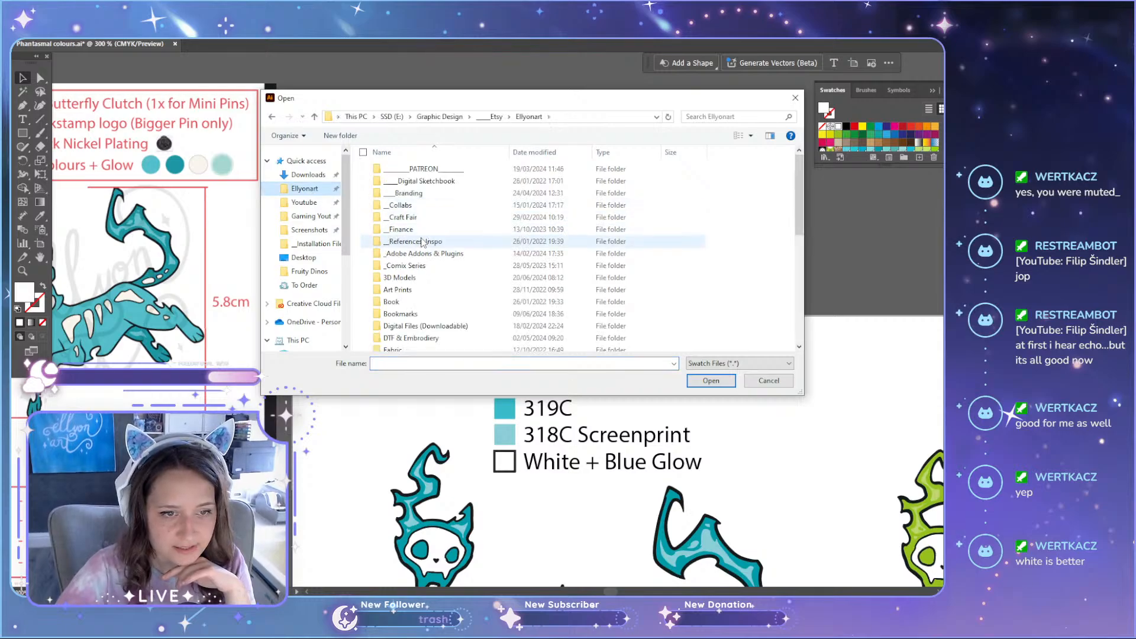
pyautogui.doubleClick(483, 242)
pyautogui.doubleClick(426, 171)
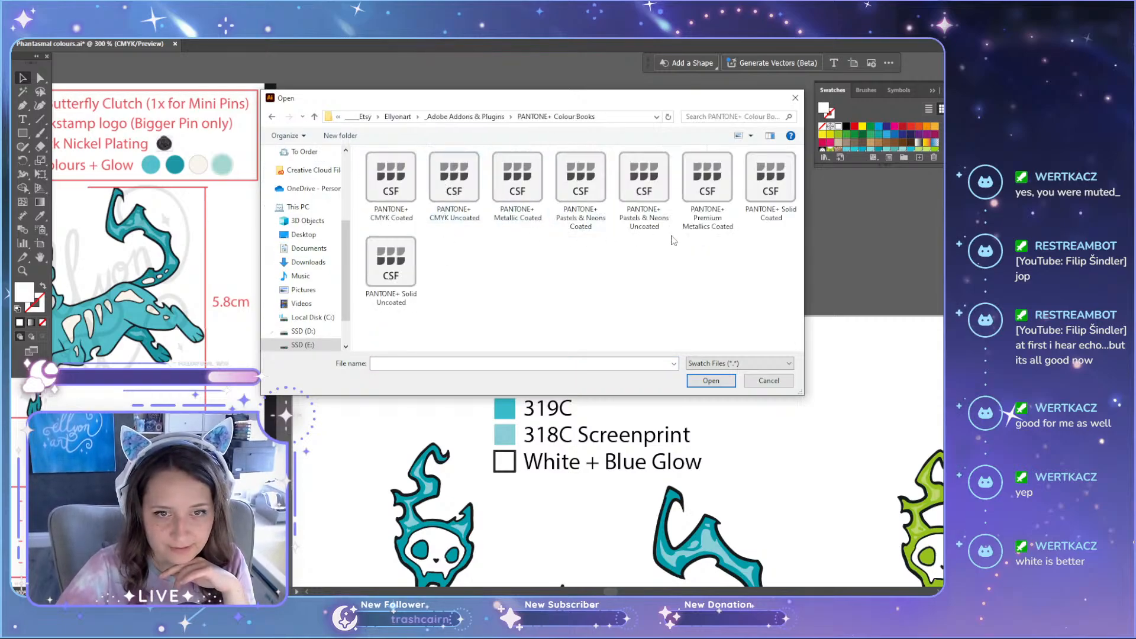
pyautogui.click(770, 180)
pyautogui.click(770, 180)
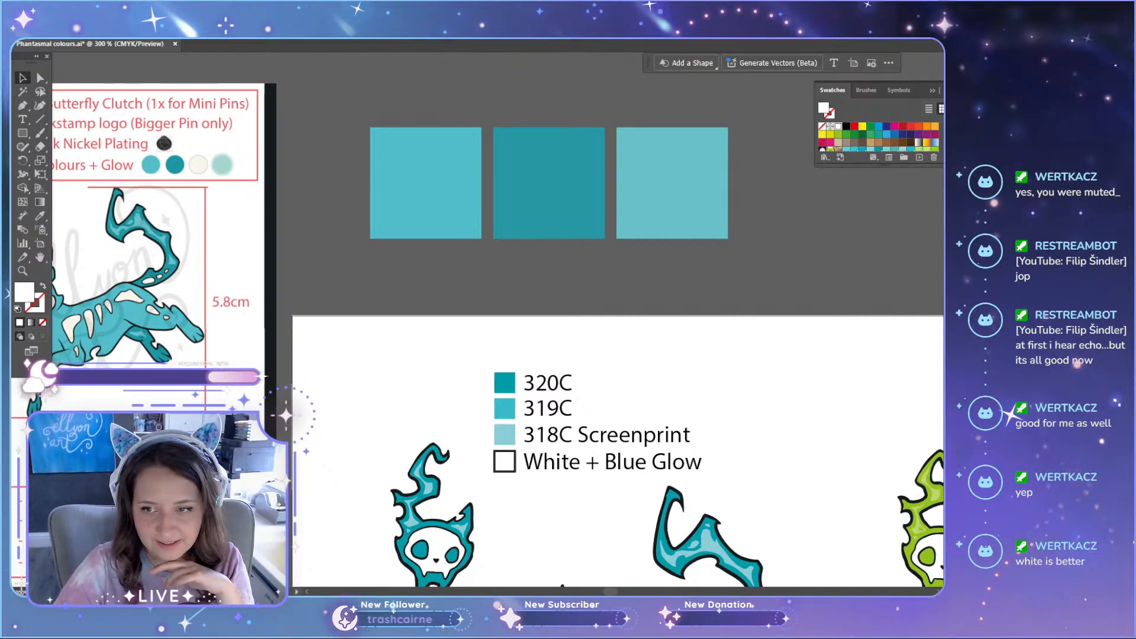
# Step: Move the sampled mid-teal and dark teal squares together onto the artboard, into the empty area below the teal cat's hind legs
pyautogui.scroll(-4, 766, 456)
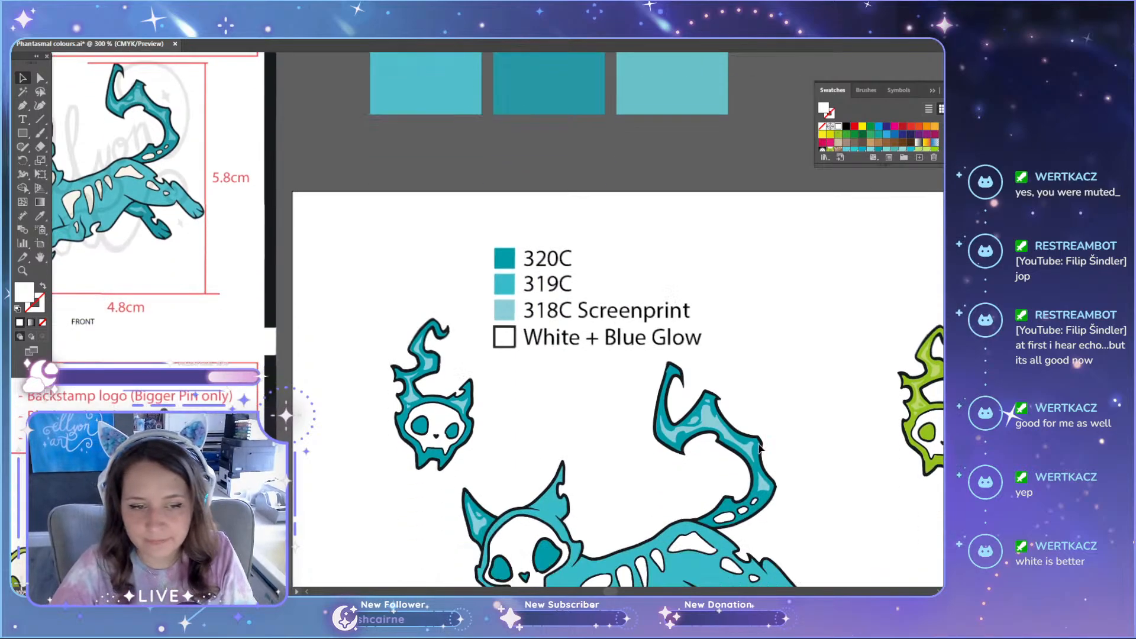
pyautogui.scroll(-8, 761, 449)
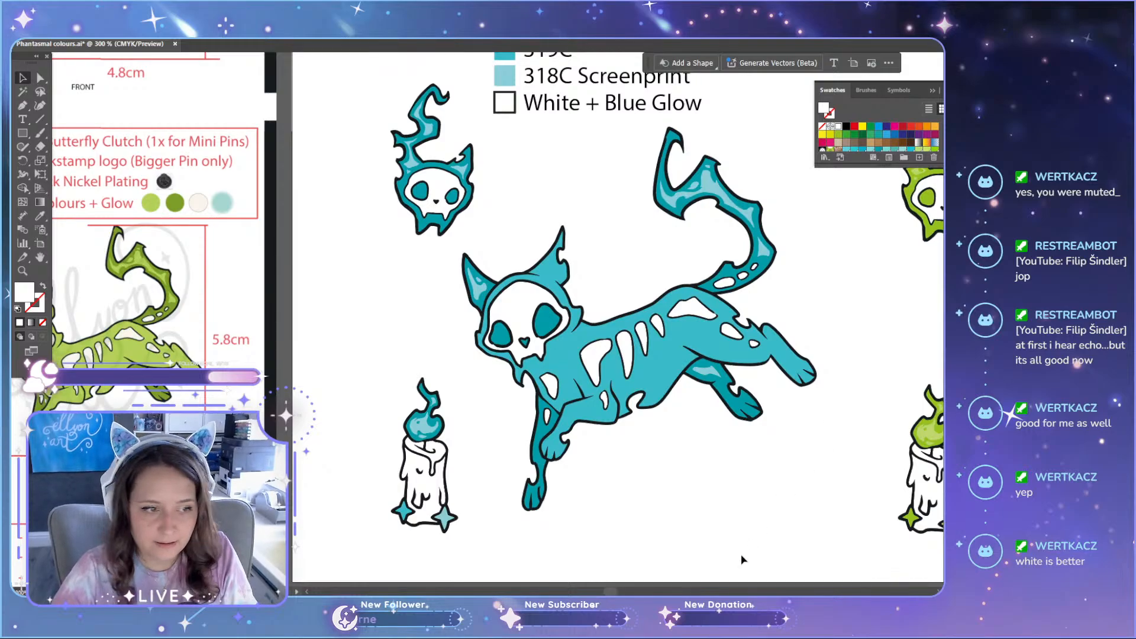
pyautogui.scroll(10, 591, 355)
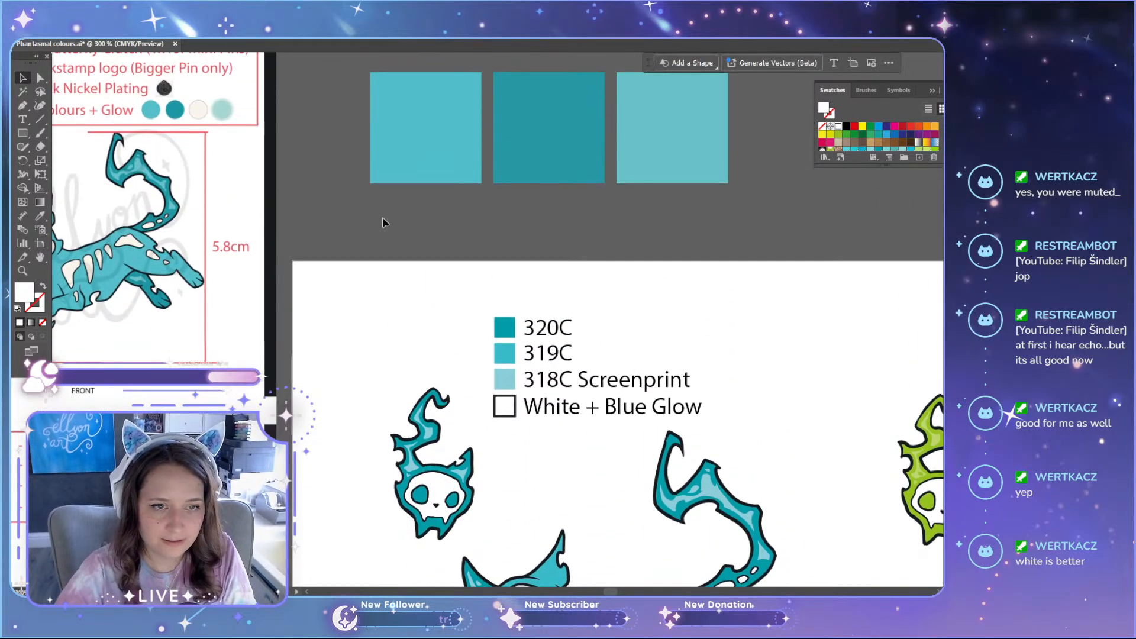
pyautogui.moveTo(552, 170); pyautogui.dragTo(665, 456)
pyautogui.scroll(-4, 666, 457)
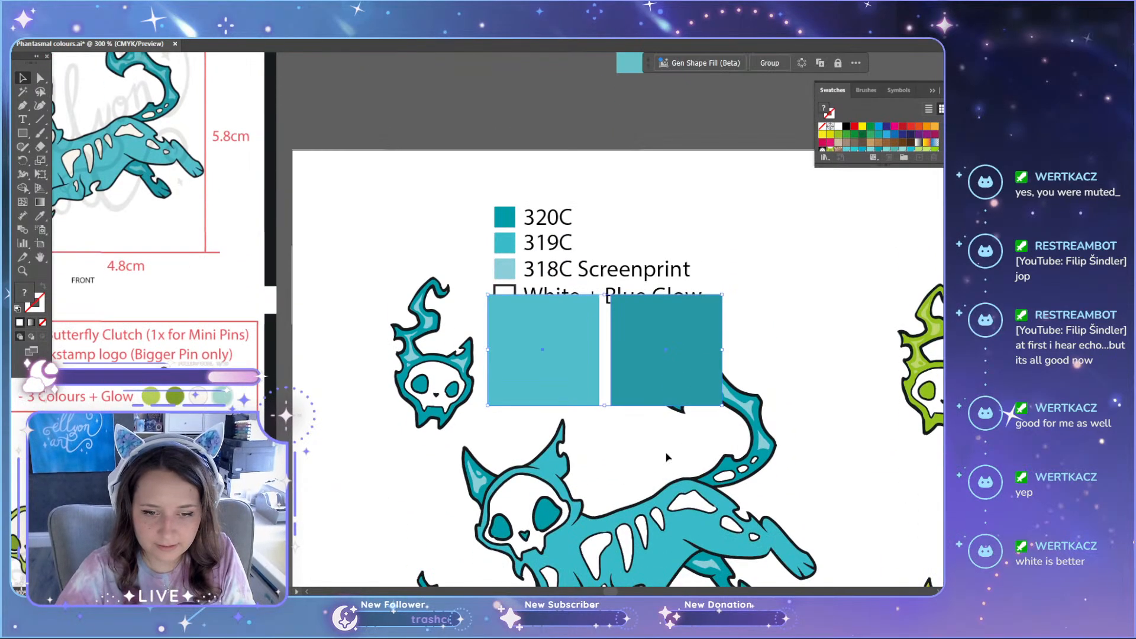
pyautogui.scroll(-8, 667, 456)
pyautogui.moveTo(655, 173); pyautogui.dragTo(761, 451)
pyautogui.click(829, 530)
pyautogui.scroll(1, 859, 354)
pyautogui.scroll(1, 850, 409)
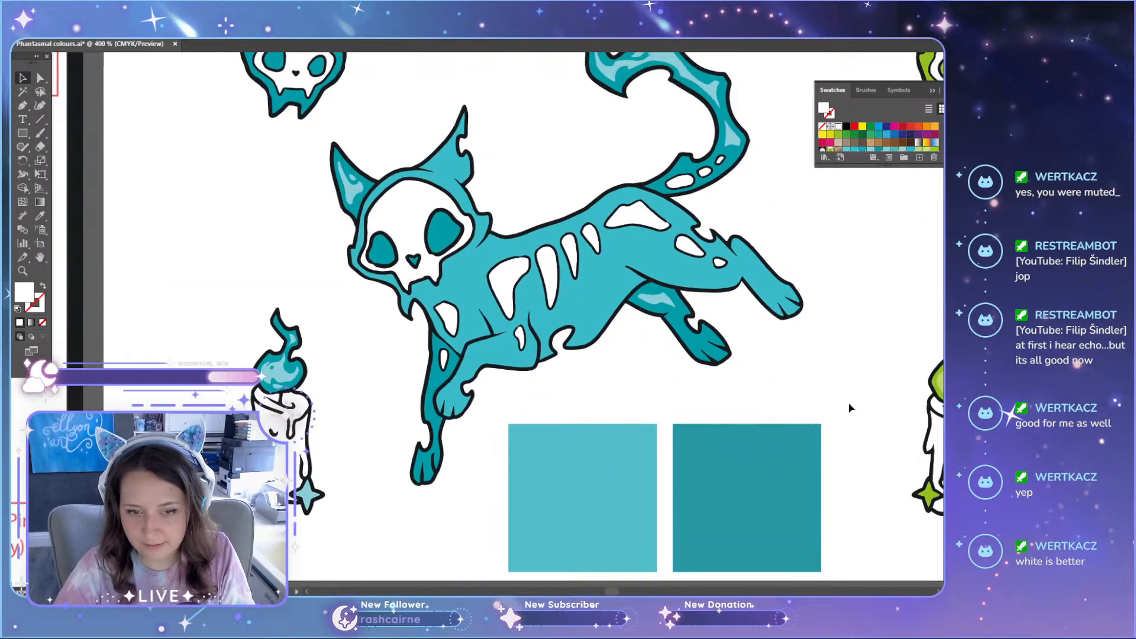
# Step: Duplicate the dark teal square and place the copy against the cat's dark hind leg to compare the two colours
pyautogui.scroll(1, 850, 409)
pyautogui.moveTo(752, 487); pyautogui.dragTo(755, 313)
pyautogui.scroll(2, 728, 368)
pyautogui.moveTo(705, 276); pyautogui.dragTo(715, 344)
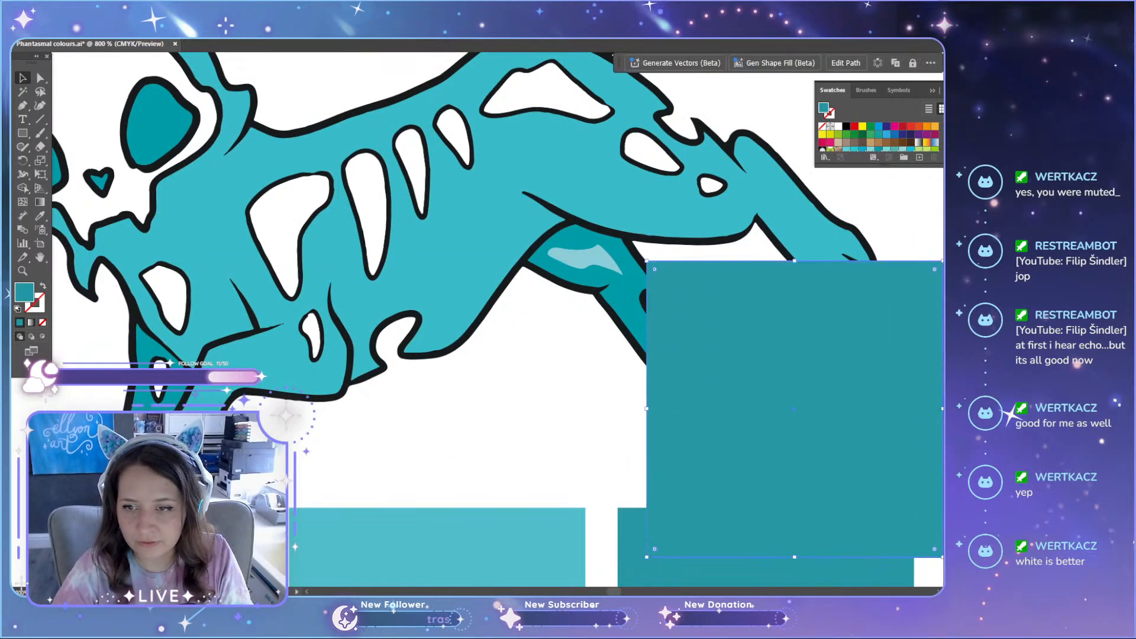
pyautogui.click(594, 378)
pyautogui.press('a')
pyautogui.click(629, 305)
pyautogui.moveTo(738, 369); pyautogui.dragTo(672, 382)
pyautogui.scroll(4, 745, 400)
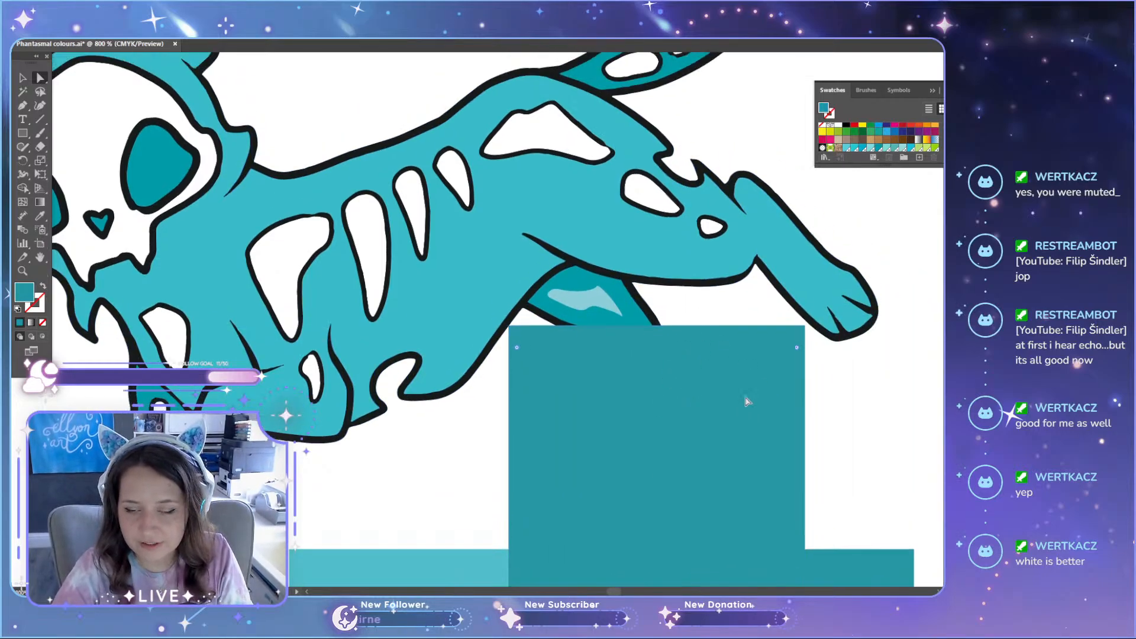
pyautogui.scroll(-9, 743, 389)
pyautogui.scroll(-3, 832, 467)
pyautogui.scroll(6, 425, 543)
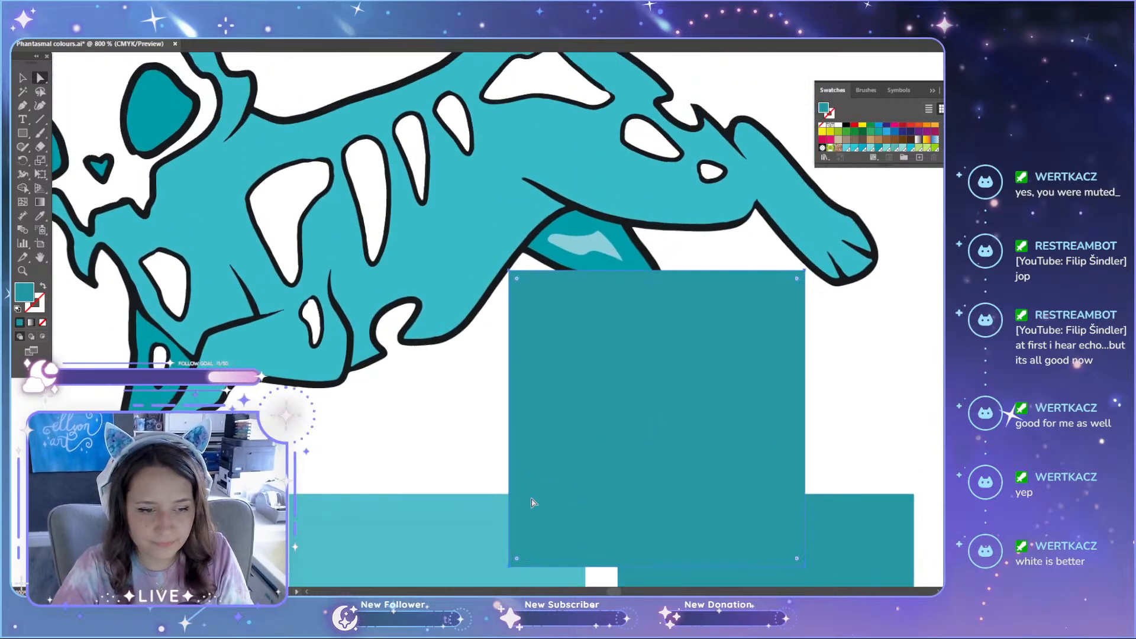
# Step: Place the mid-teal square over the cat's belly, beside the dark teal square, to compare it with the body colour
pyautogui.moveTo(425, 543); pyautogui.dragTo(408, 283)
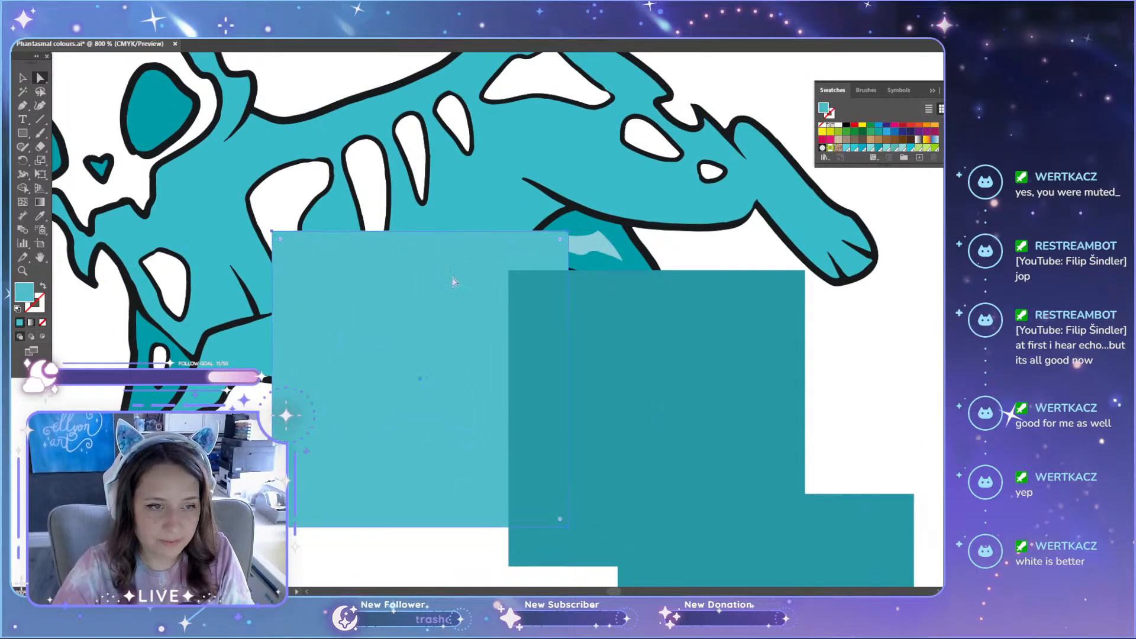
pyautogui.scroll(3, 439, 458)
pyautogui.moveTo(422, 435); pyautogui.dragTo(313, 445)
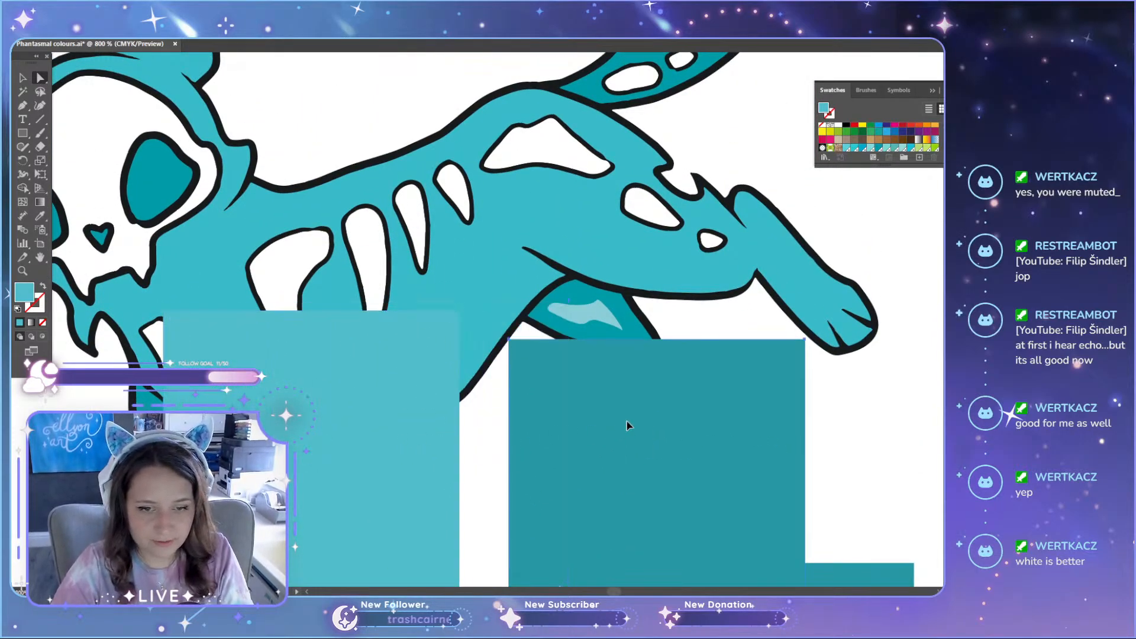
# Step: Delete both dark teal comparison squares from the artboard
pyautogui.click(631, 427)
pyautogui.scroll(-7, 735, 462)
pyautogui.press('Delete')
pyautogui.press('Delete')
pyautogui.scroll(9, 640, 393)
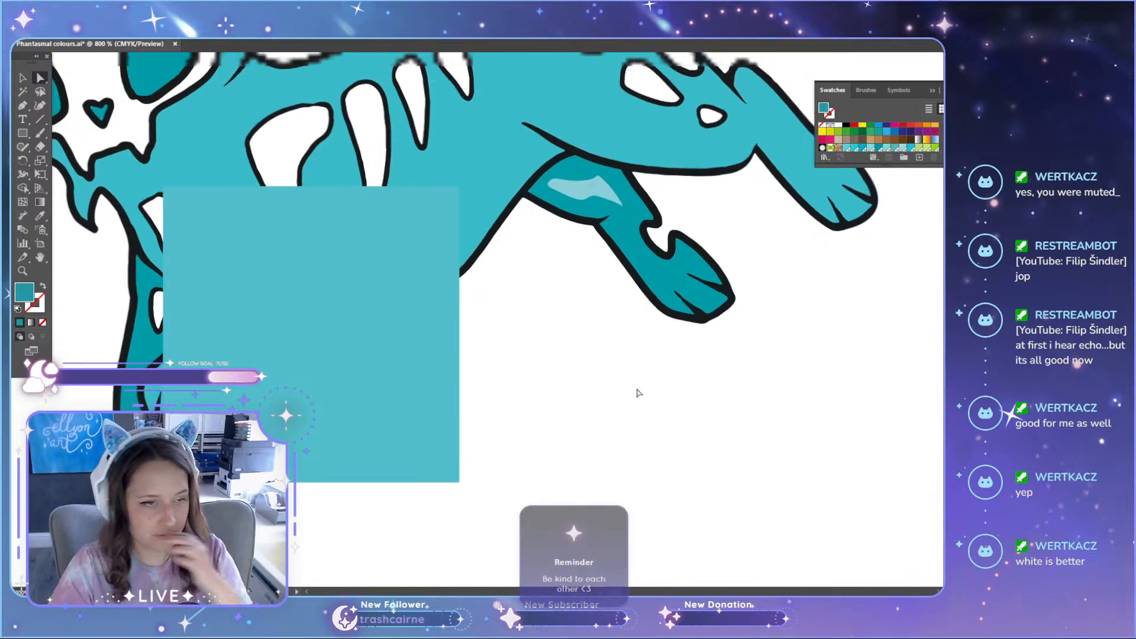
# Step: Move the mid-teal square over the cat's hindquarters, then select the body shape and compare its colour with the square and the swatch list
pyautogui.moveTo(318, 445); pyautogui.dragTo(632, 329)
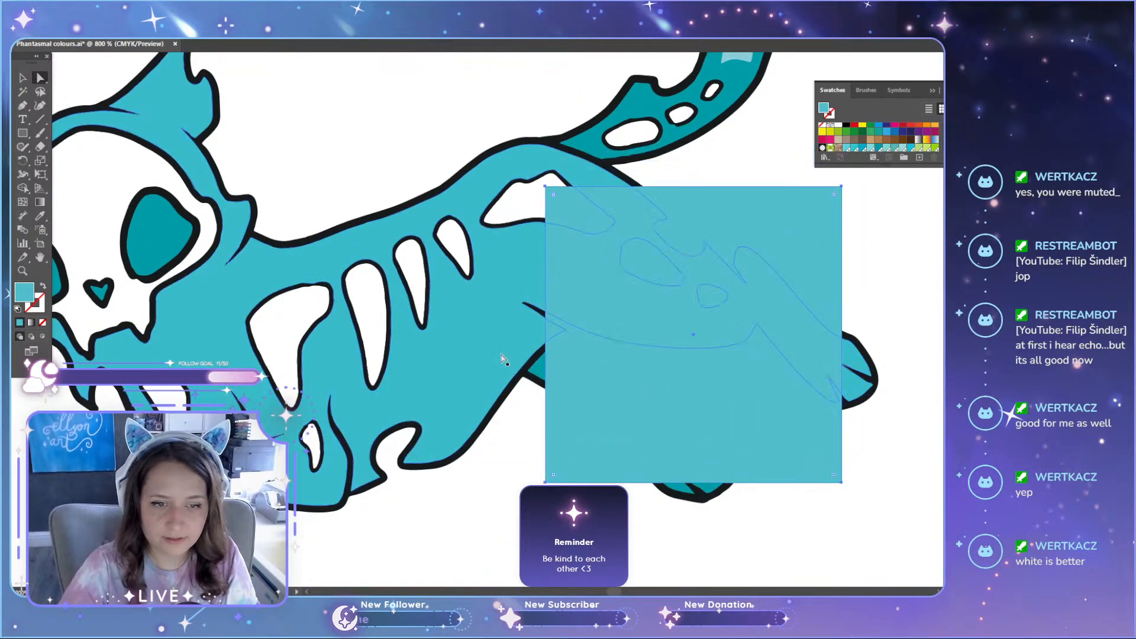
pyautogui.click(500, 356)
pyautogui.scroll(-3, 538, 362)
pyautogui.scroll(-3, 539, 362)
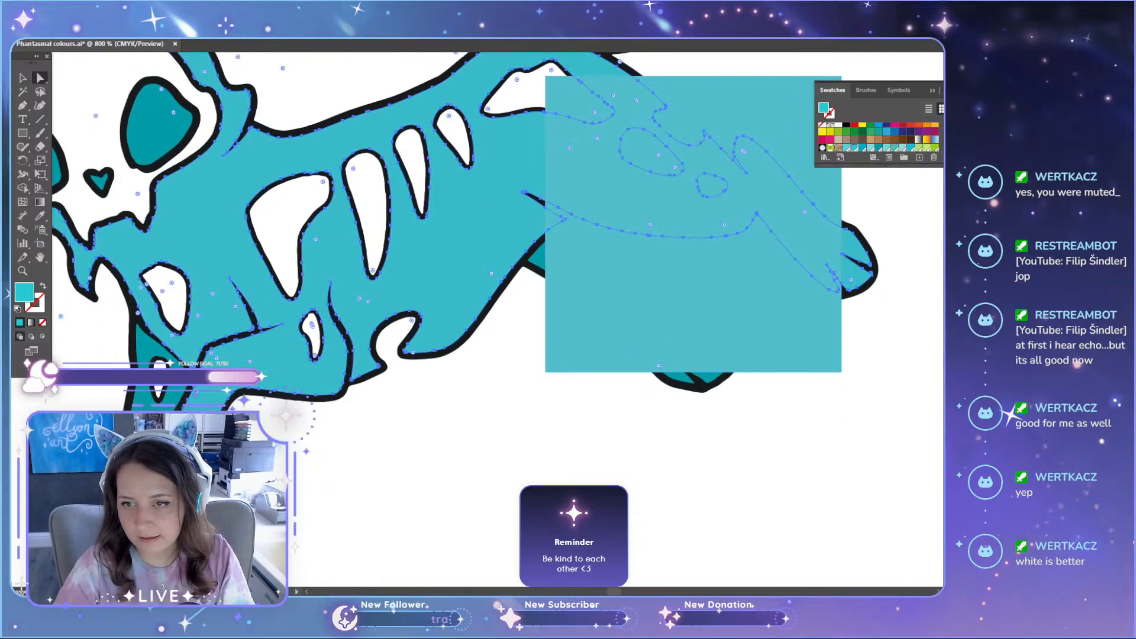
pyautogui.scroll(12, 705, 385)
pyautogui.scroll(15, 677, 413)
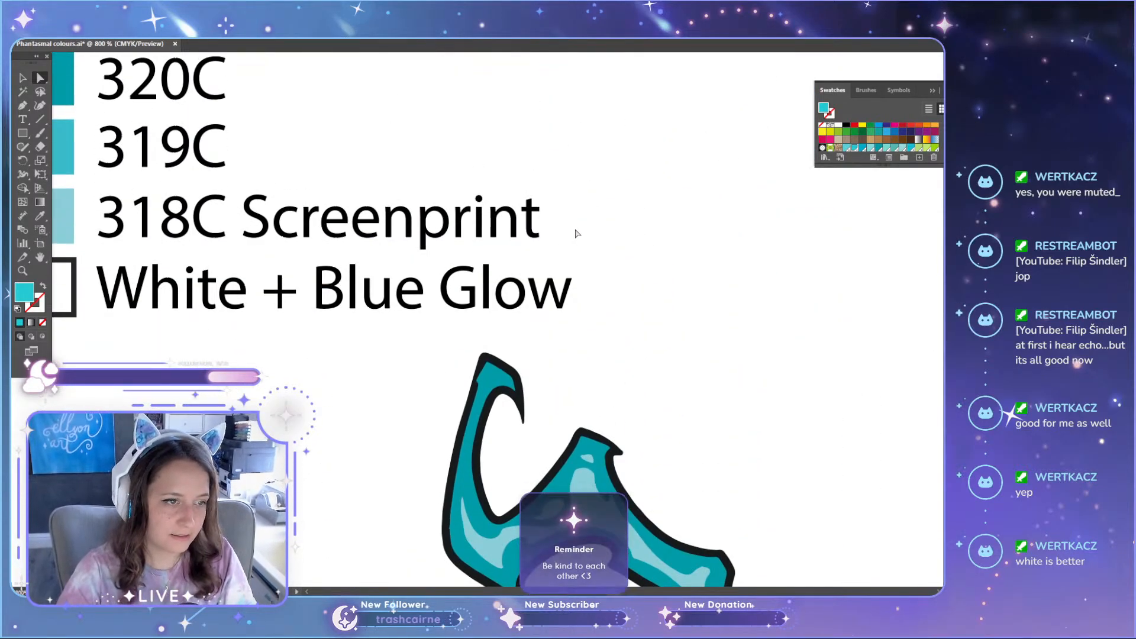
pyautogui.scroll(-6, 578, 233)
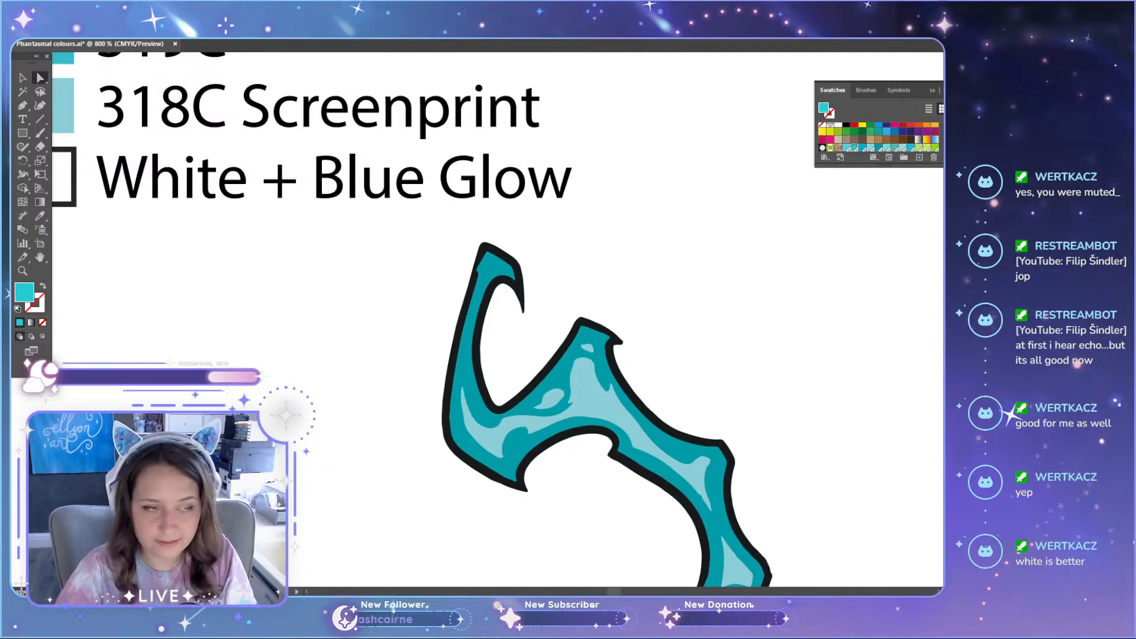
pyautogui.scroll(-15, 661, 332)
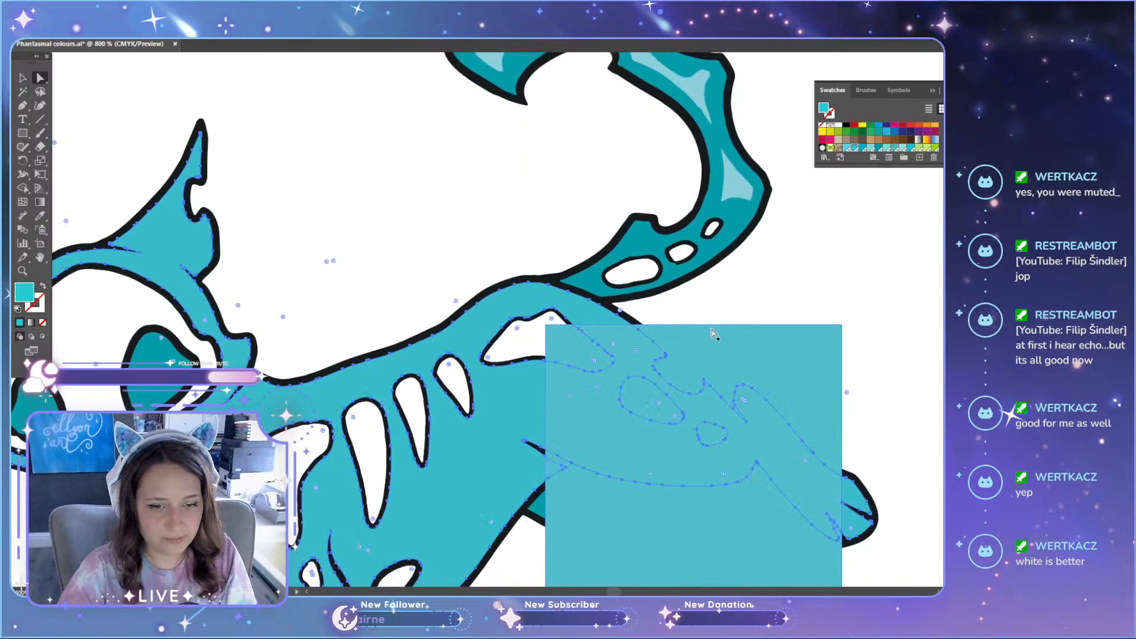
pyautogui.scroll(-5, 713, 334)
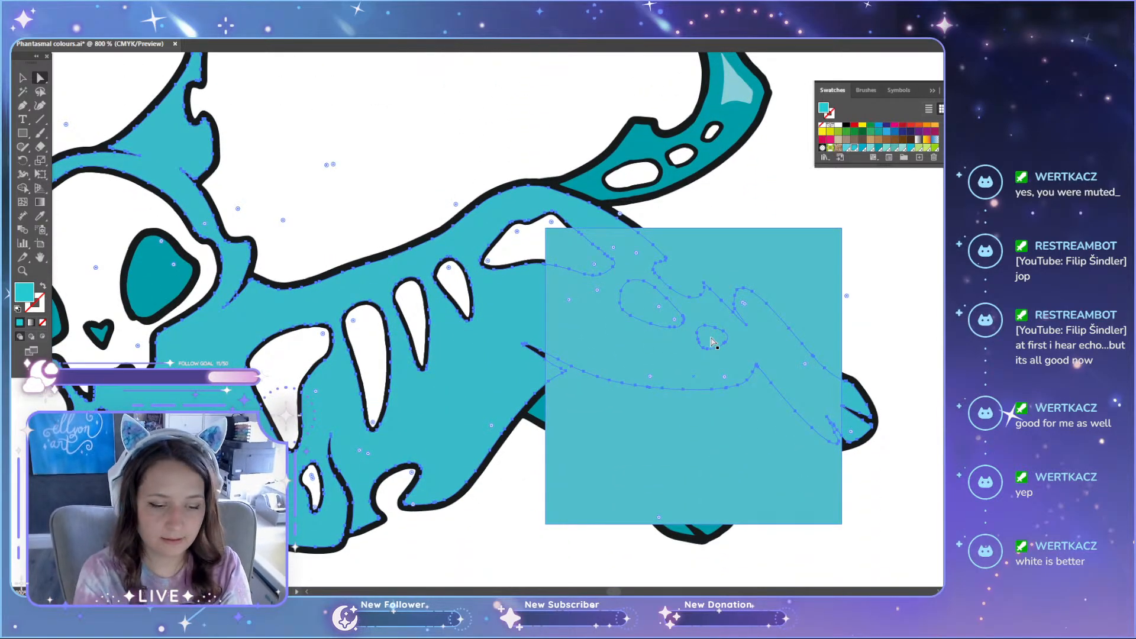
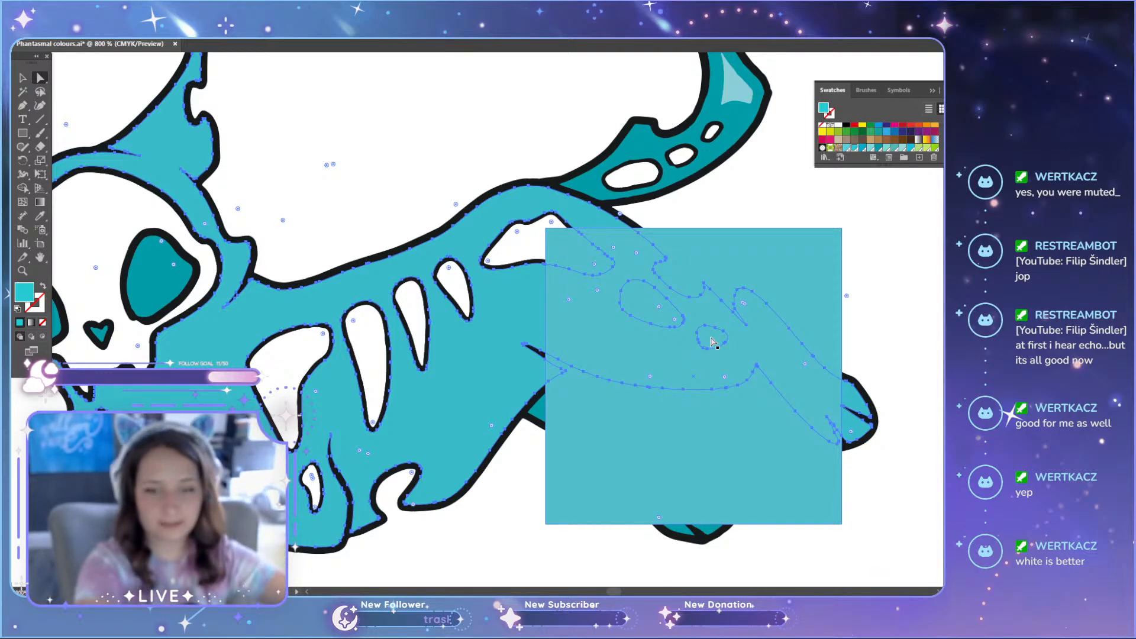
# Step: Reposition the mid-teal square around the cat's hindquarters and belly to compare it with the body colour
pyautogui.scroll(1, 734, 355)
pyautogui.scroll(-4, 733, 386)
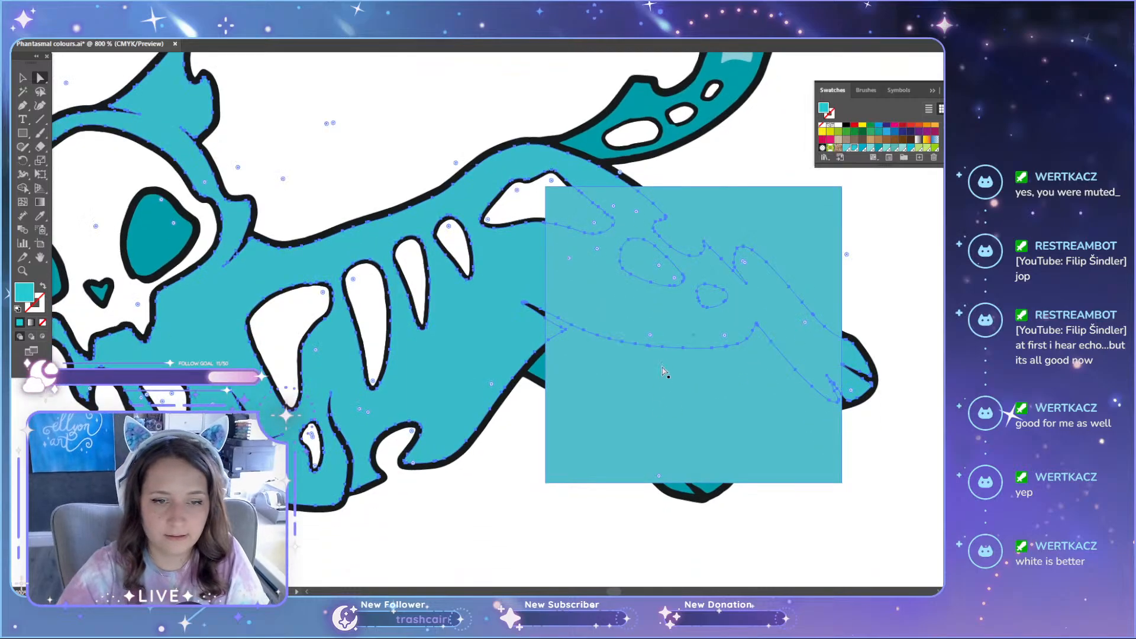
pyautogui.moveTo(651, 389); pyautogui.dragTo(591, 464)
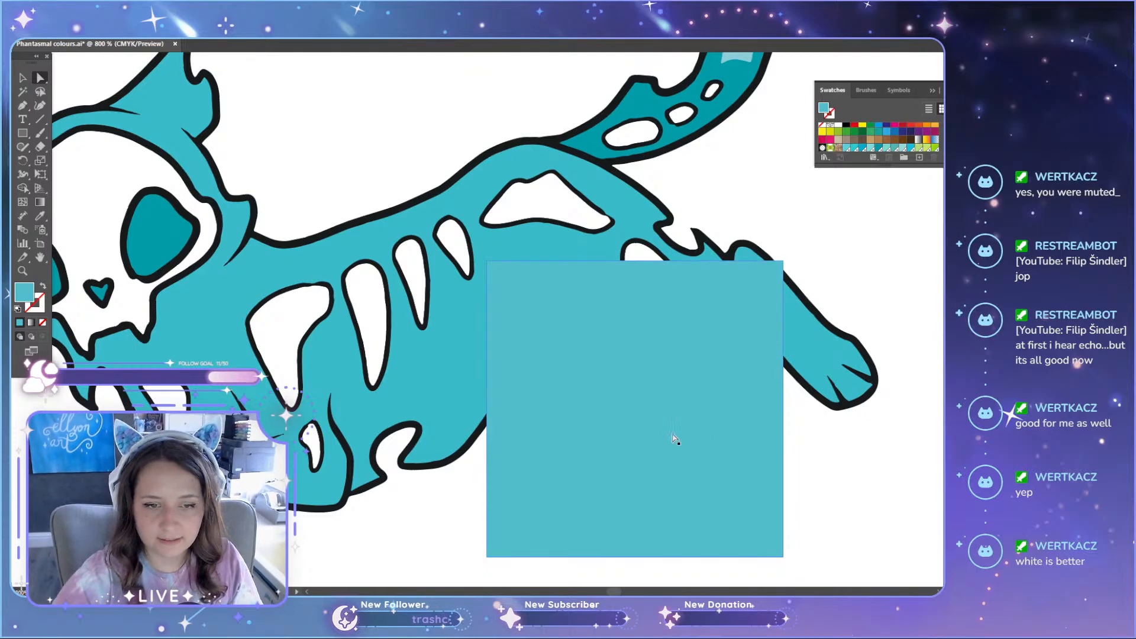
pyautogui.moveTo(635, 429); pyautogui.dragTo(623, 400)
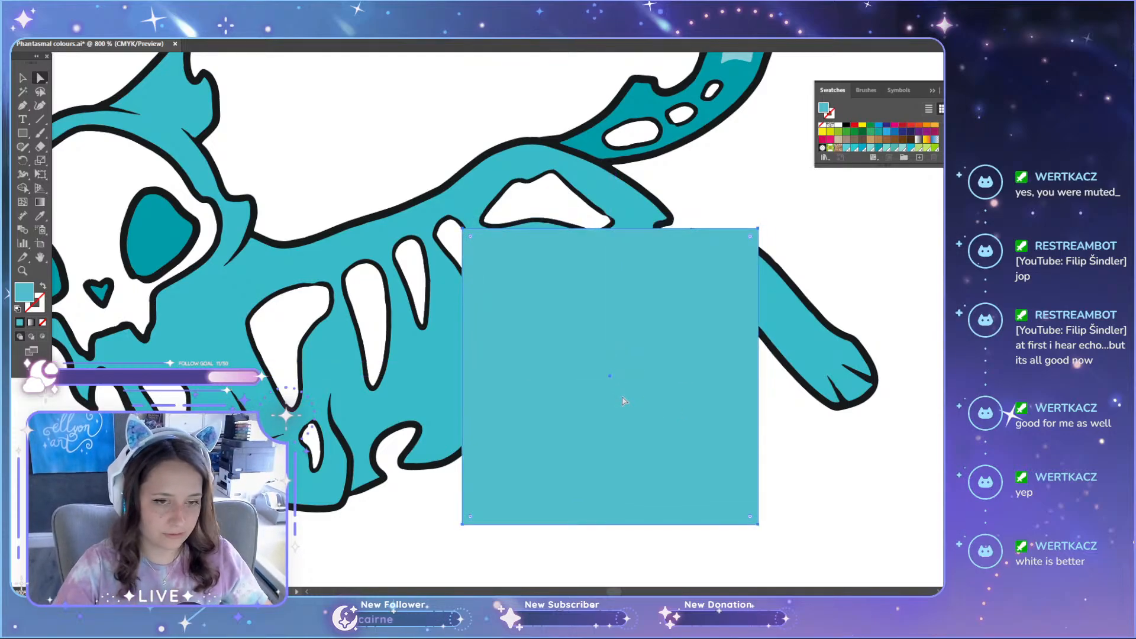
pyautogui.moveTo(623, 400); pyautogui.dragTo(633, 439)
pyautogui.scroll(-3, 633, 438)
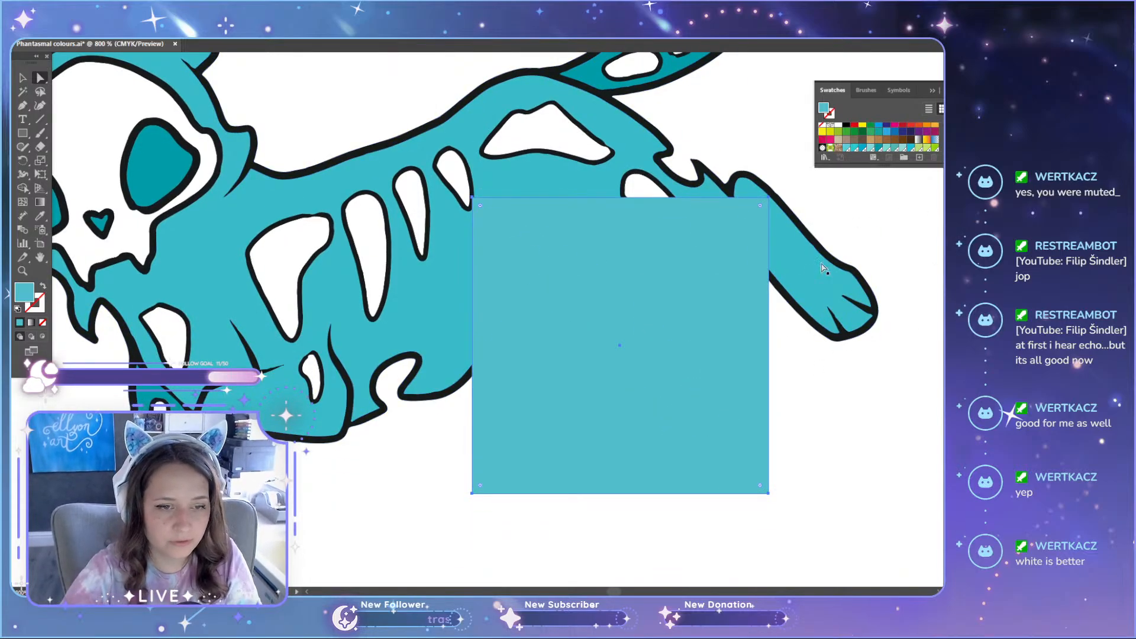
pyautogui.scroll(4, 536, 464)
pyautogui.moveTo(536, 463); pyautogui.dragTo(601, 432)
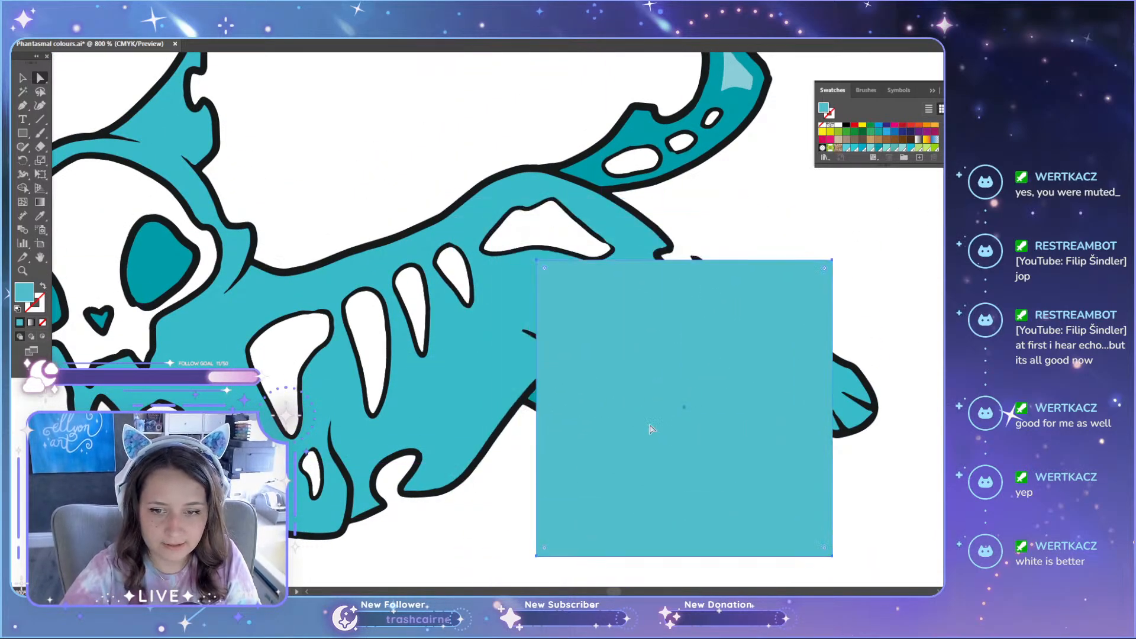
# Step: Select the cat's body and try pale aqua, sky blue and bright cyan swatches as its fill beside the square
pyautogui.click(444, 421)
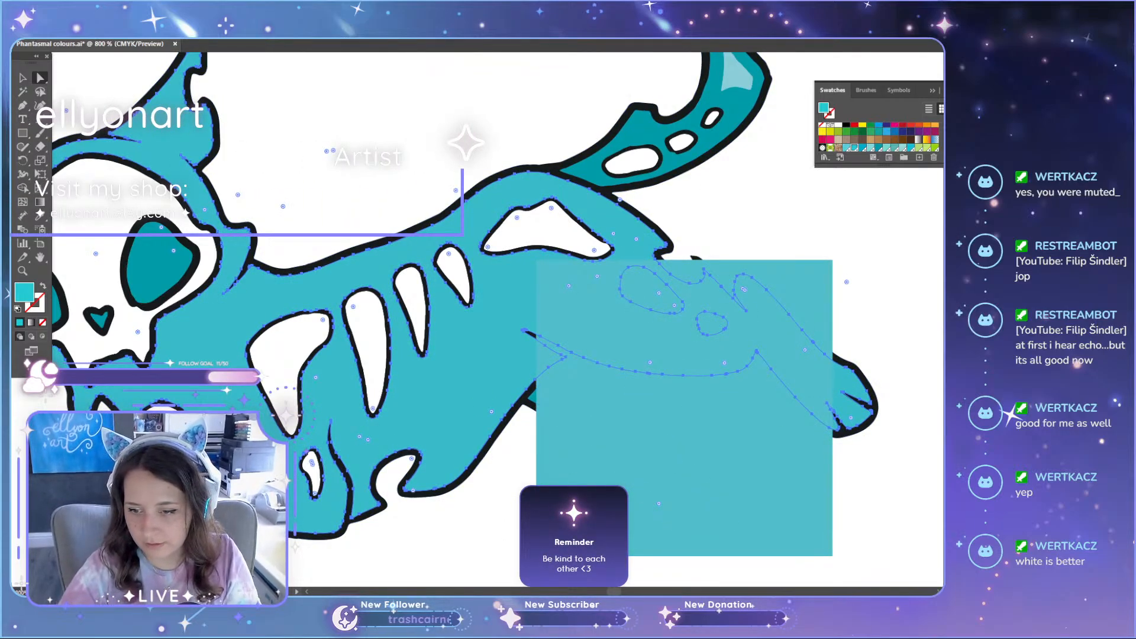
pyautogui.click(886, 148)
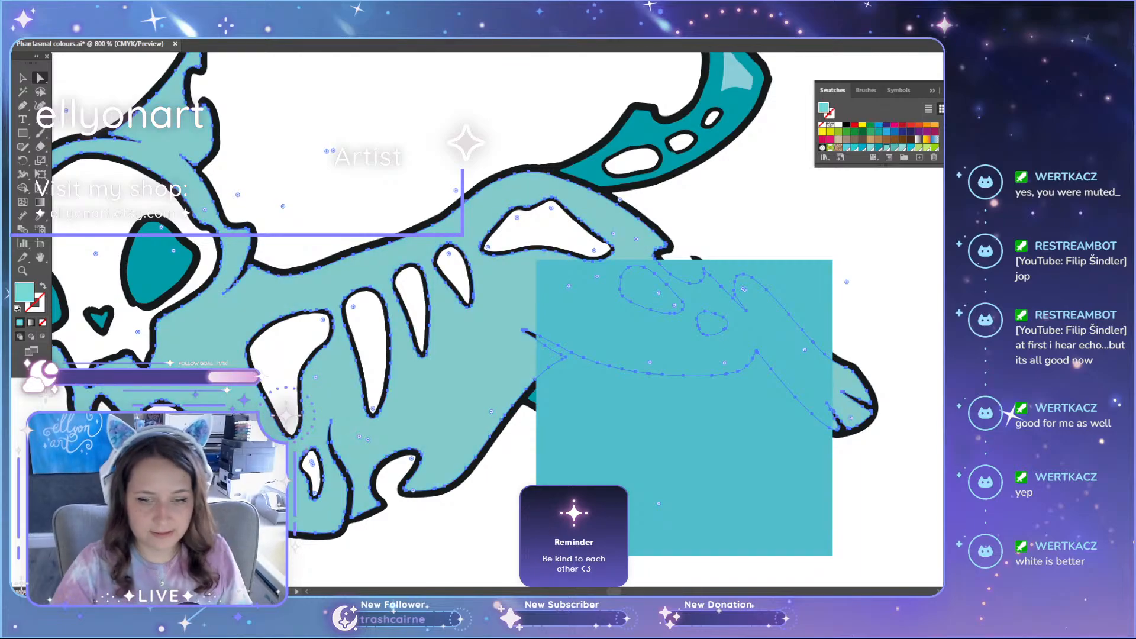
pyautogui.hotkey('ctrl', 'z')
pyautogui.click(846, 132)
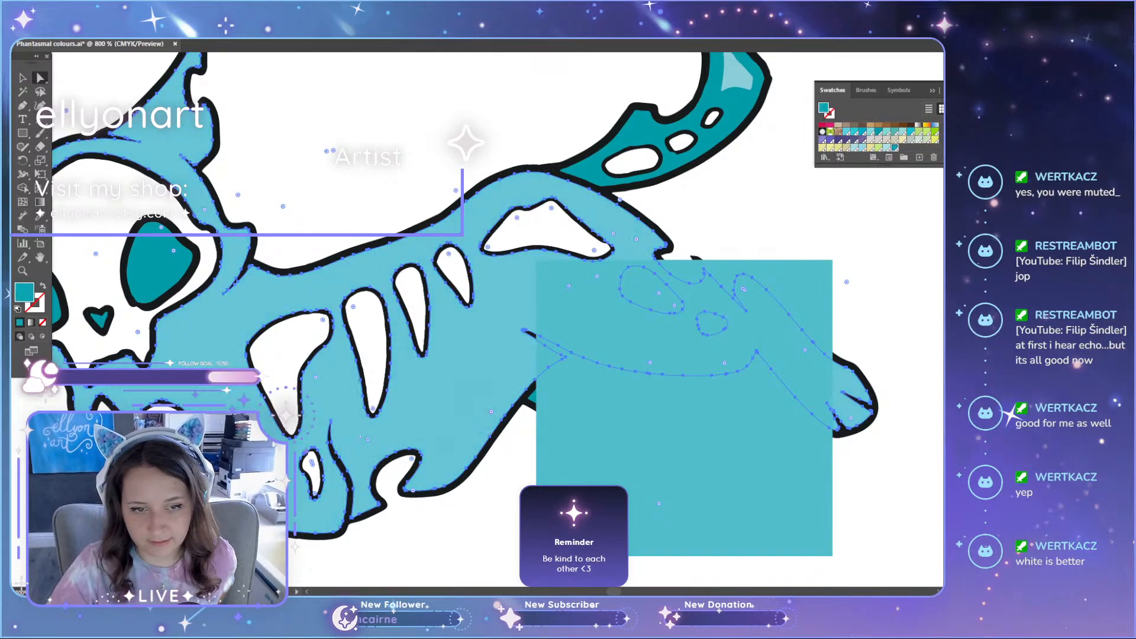
pyautogui.click(911, 132)
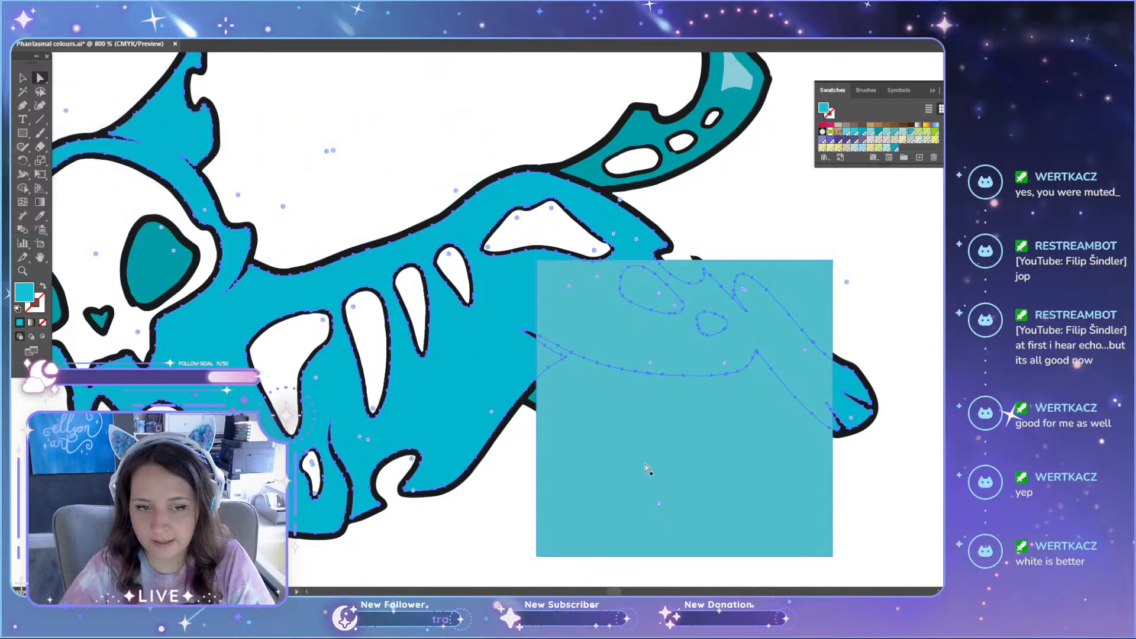
# Step: Shift the mid-teal square closer to the cat's belly, then reselect the body and compare its bright cyan fill with the square
pyautogui.moveTo(647, 469); pyautogui.dragTo(631, 475)
pyautogui.click(480, 395)
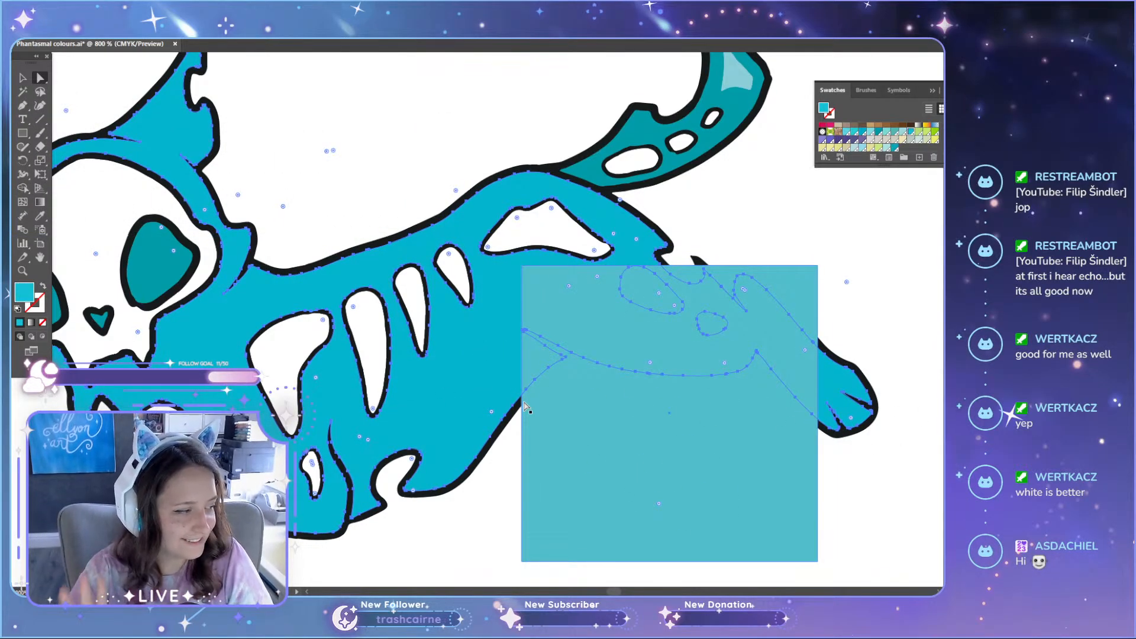
pyautogui.moveTo(693, 459); pyautogui.dragTo(675, 448)
pyautogui.click(488, 401)
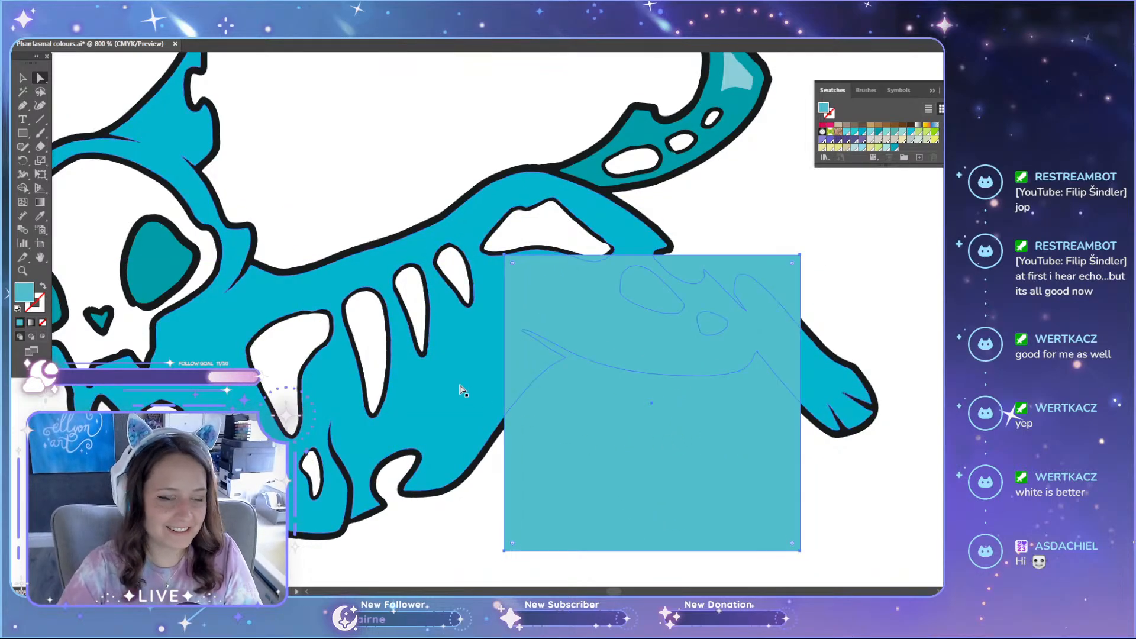
pyautogui.scroll(-2, 573, 410)
pyautogui.keyDown('alt'); pyautogui.scroll(-3, 573, 410); pyautogui.keyUp('alt')
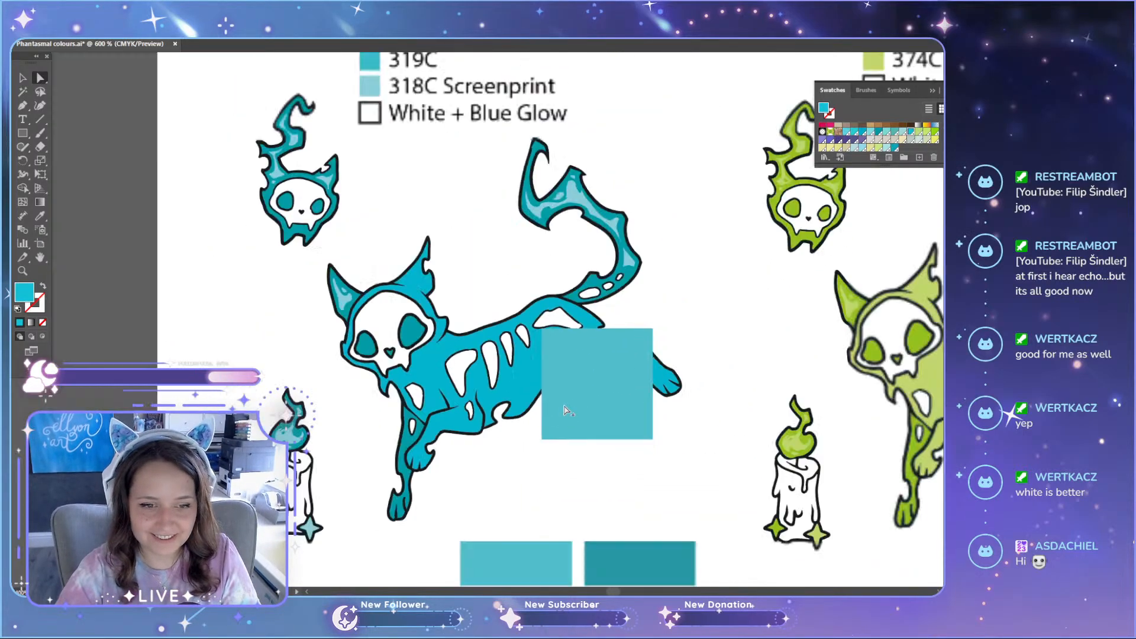
pyautogui.keyDown('alt'); pyautogui.scroll(3, 562, 416); pyautogui.keyUp('alt')
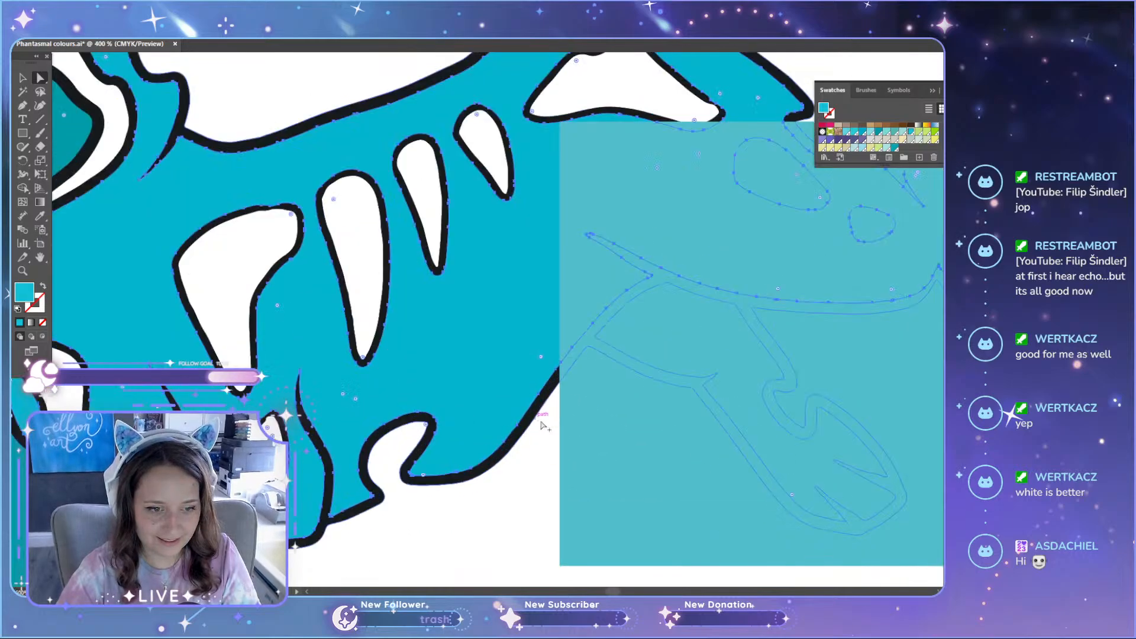
pyautogui.keyDown('alt'); pyautogui.scroll(-5, 562, 420); pyautogui.keyUp('alt')
pyautogui.keyDown('alt'); pyautogui.scroll(8, 562, 425); pyautogui.keyUp('alt')
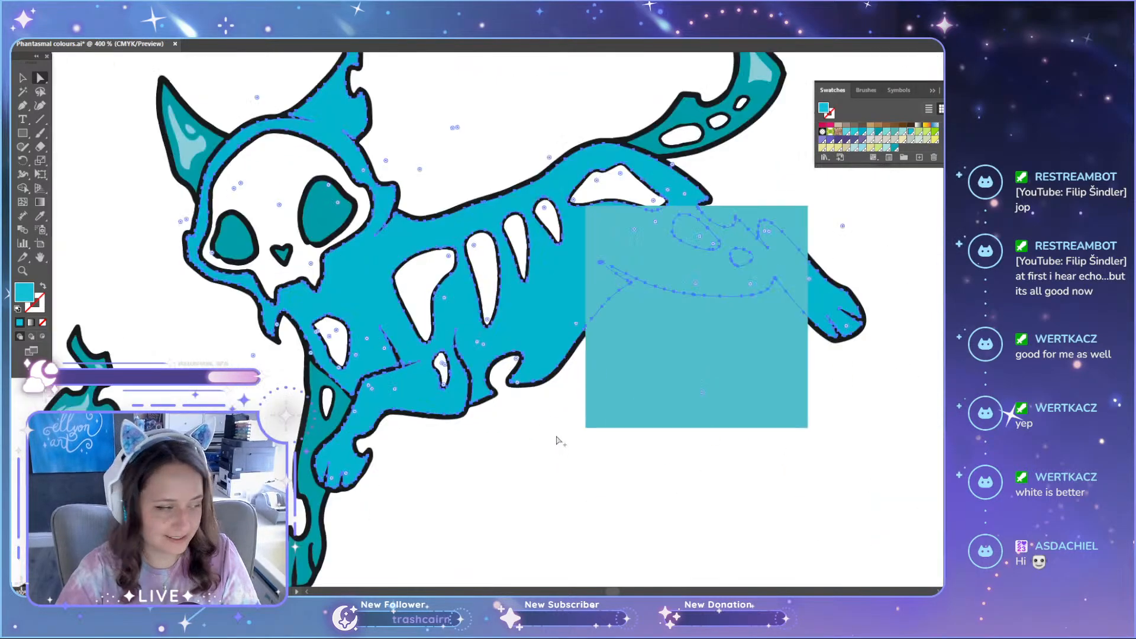
pyautogui.keyDown('alt'); pyautogui.scroll(-4, 567, 408); pyautogui.keyUp('alt')
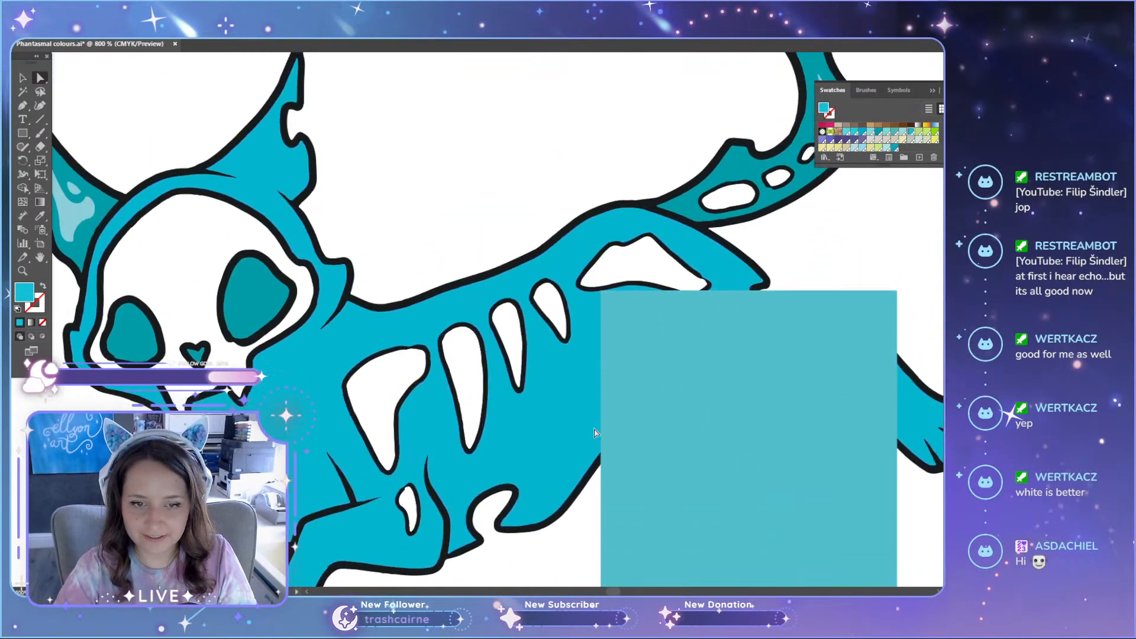
pyautogui.keyDown('alt'); pyautogui.scroll(3, 569, 429); pyautogui.keyUp('alt')
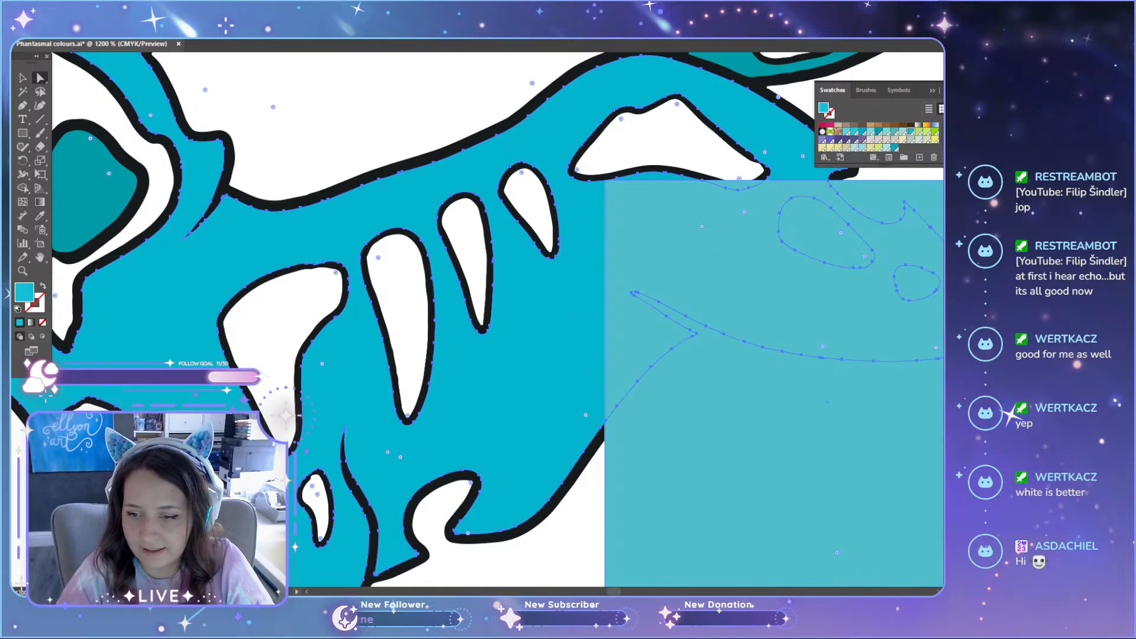
# Step: Try sky blue, dark teal, pale blue and turquoise swatches on the cat's body against the mid-teal square
pyautogui.click(847, 132)
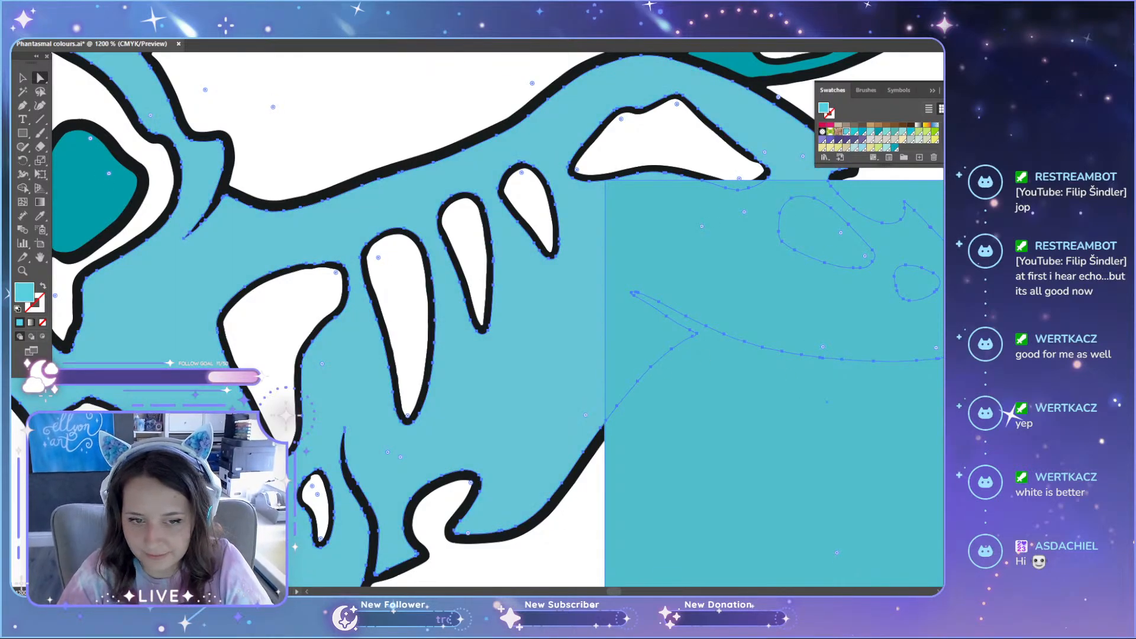
pyautogui.click(894, 147)
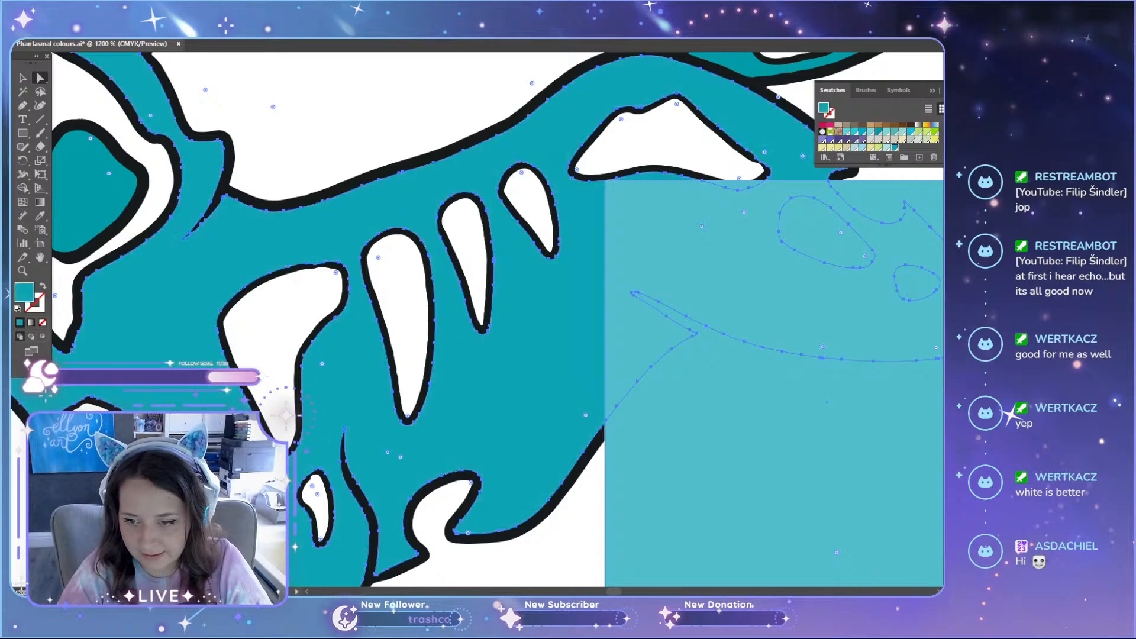
pyautogui.click(887, 132)
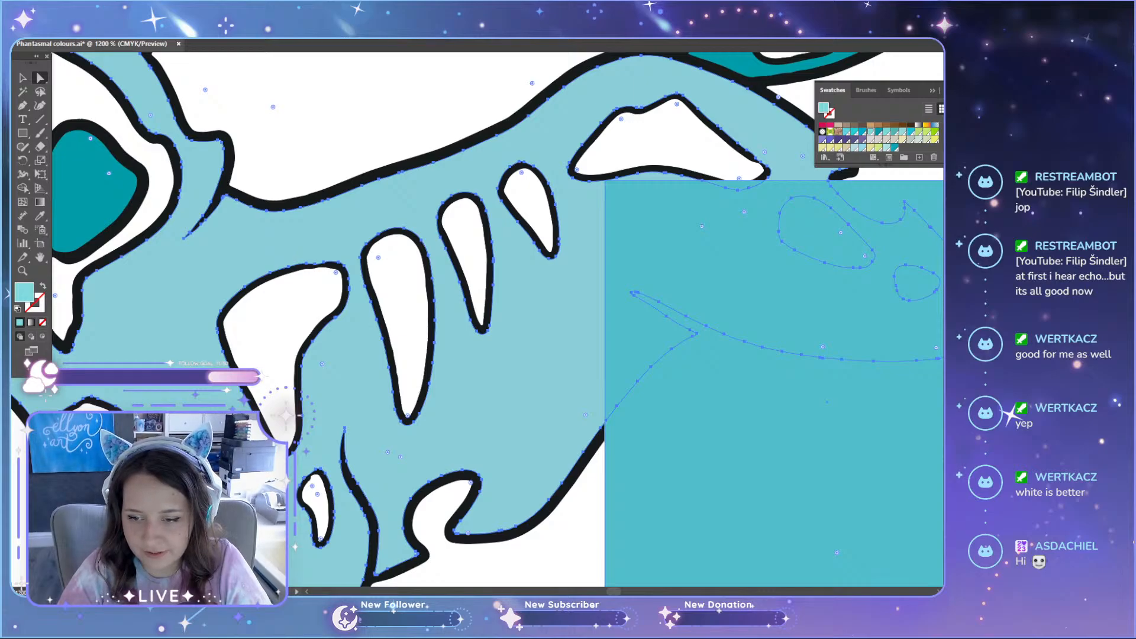
pyautogui.click(854, 132)
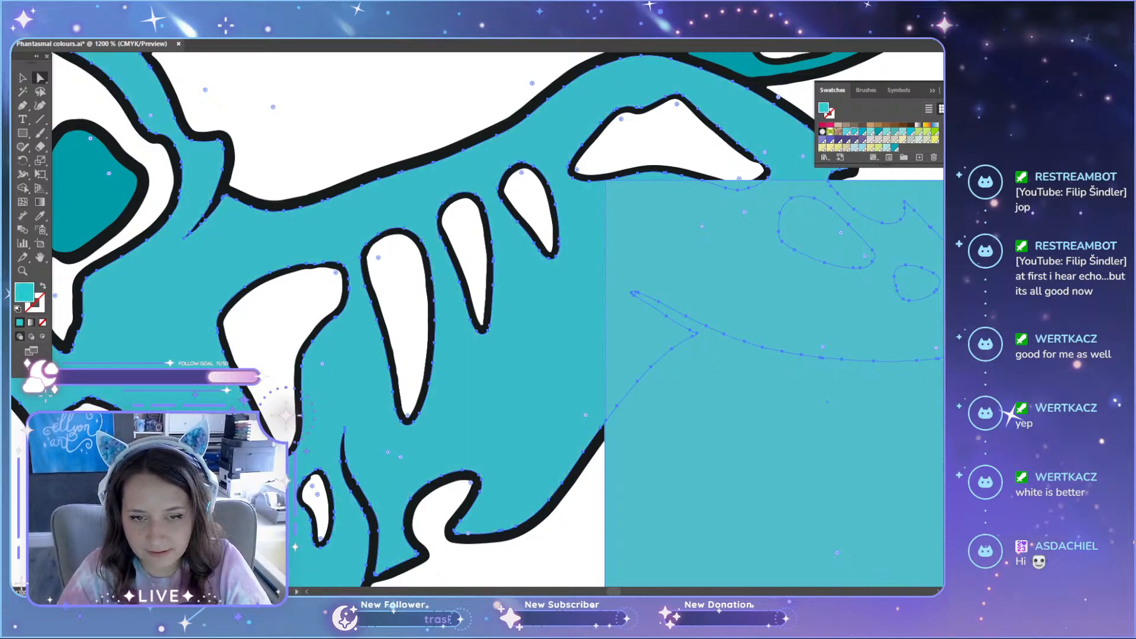
pyautogui.click(870, 131)
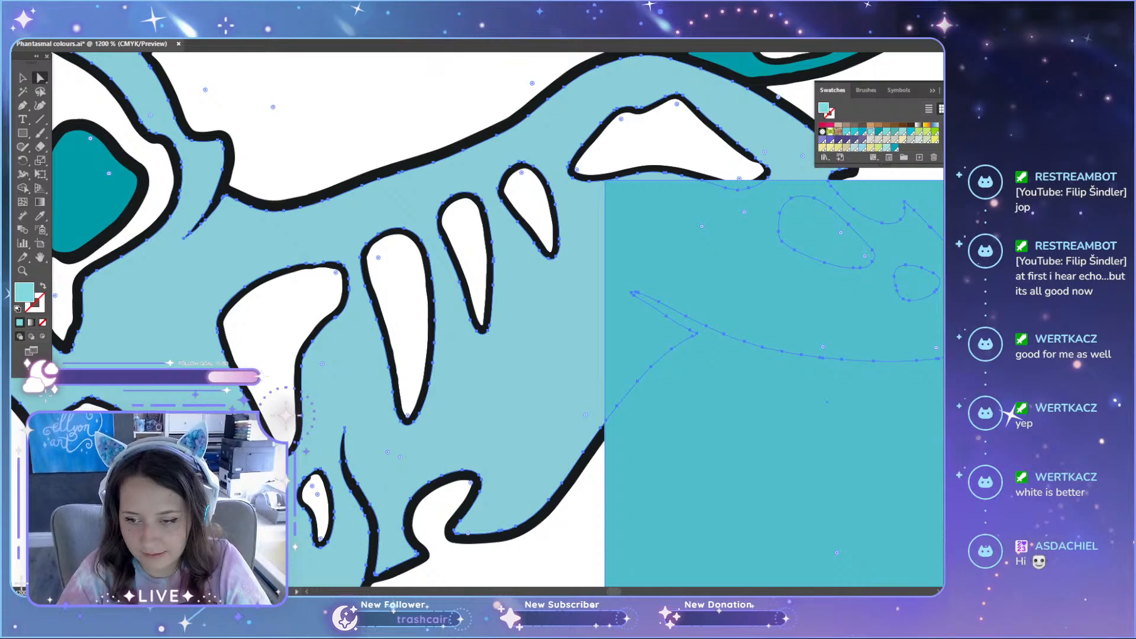
pyautogui.click(902, 148)
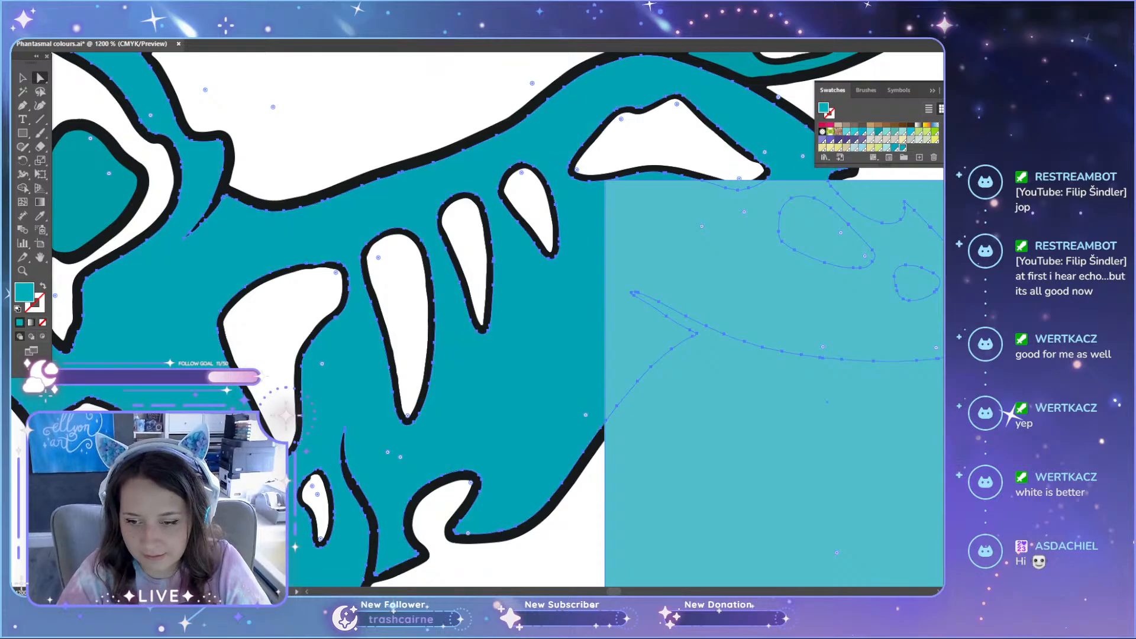
pyautogui.click(911, 147)
pyautogui.click(919, 147)
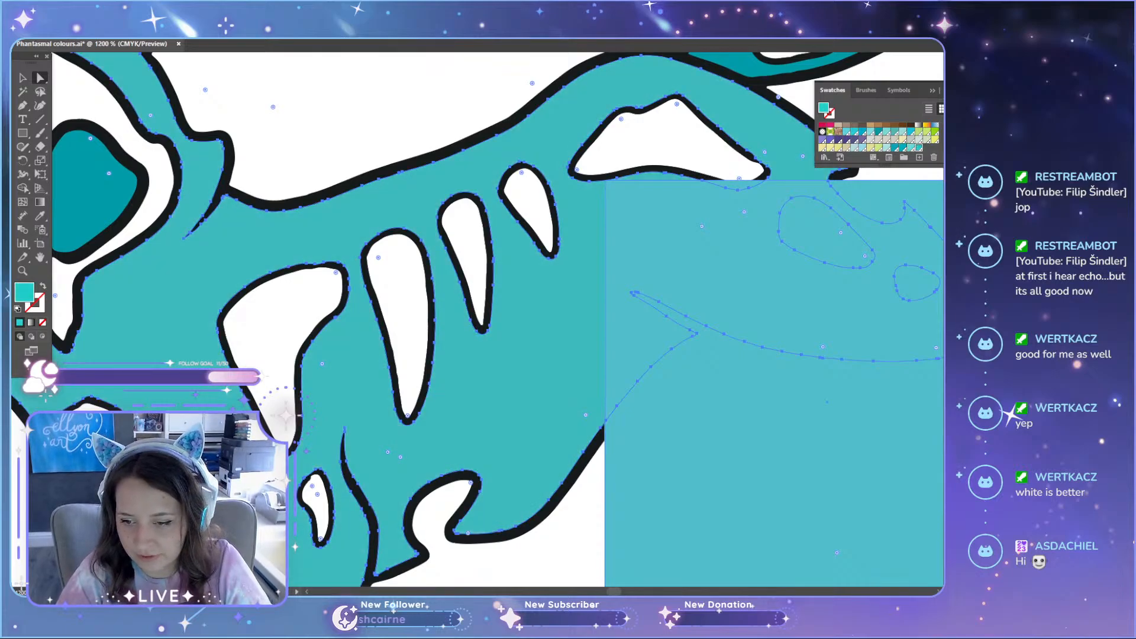
# Step: Test further green-leaning swatches on the cat's body, including dark green and pale aqua, against the mid-teal square
pyautogui.click(928, 147)
pyautogui.click(935, 147)
pyautogui.click(822, 149)
pyautogui.click(894, 126)
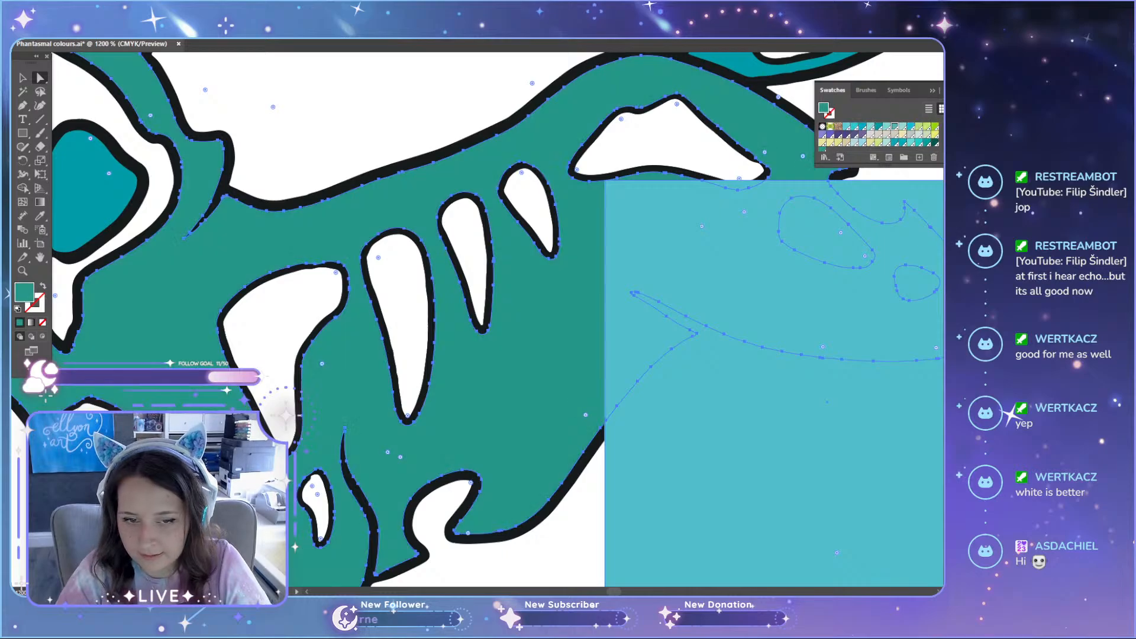
pyautogui.click(902, 126)
pyautogui.click(886, 126)
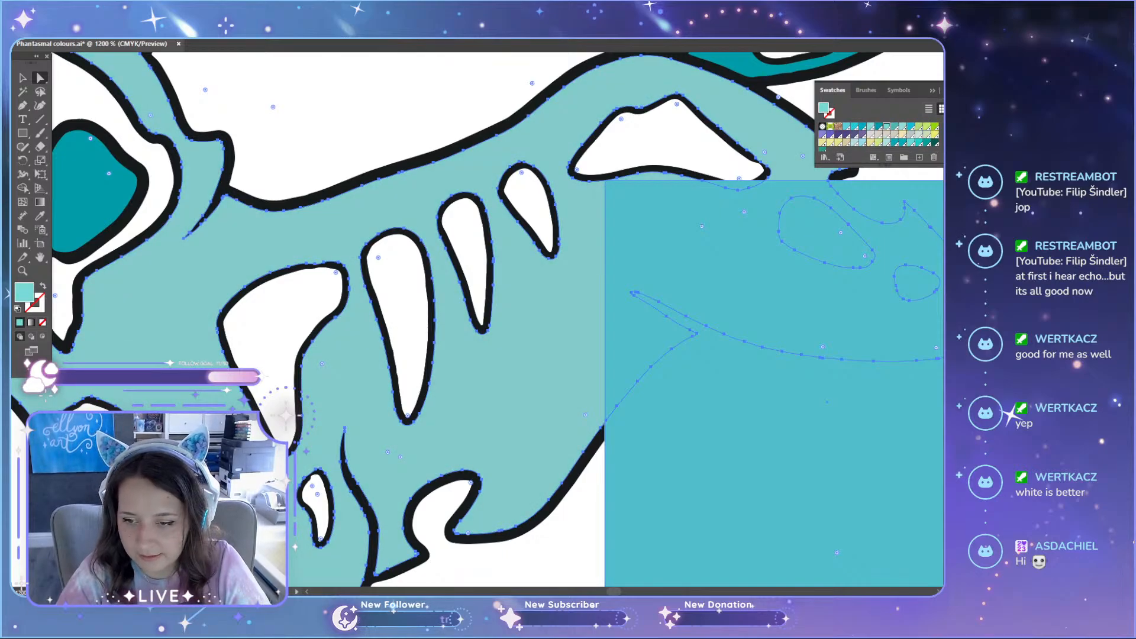
pyautogui.click(895, 142)
pyautogui.click(830, 149)
# Step: Compare sky blue, bright cyan, deeper blue and mid-teal fills on the cat's body, then fill it with the pale blue swatch
pyautogui.click(847, 126)
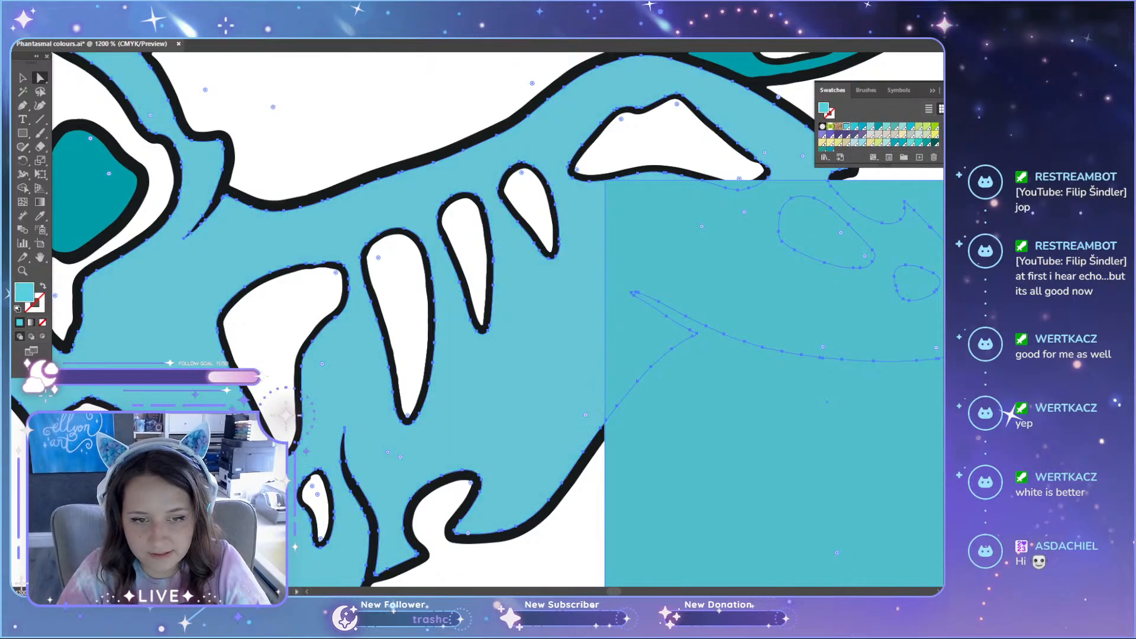
pyautogui.click(855, 126)
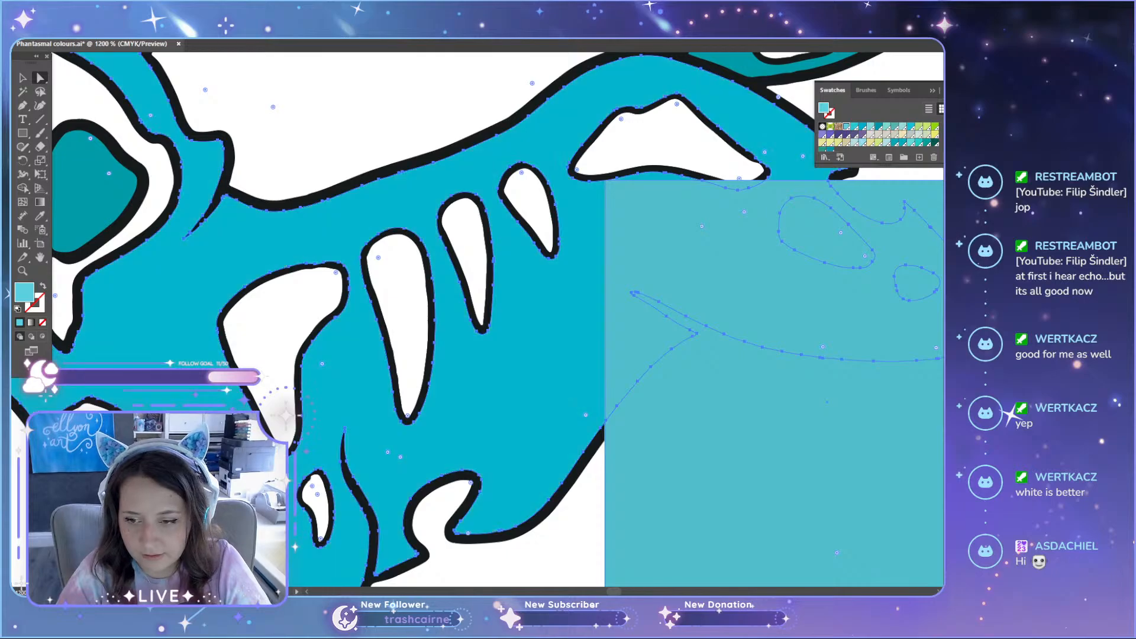
pyautogui.click(863, 126)
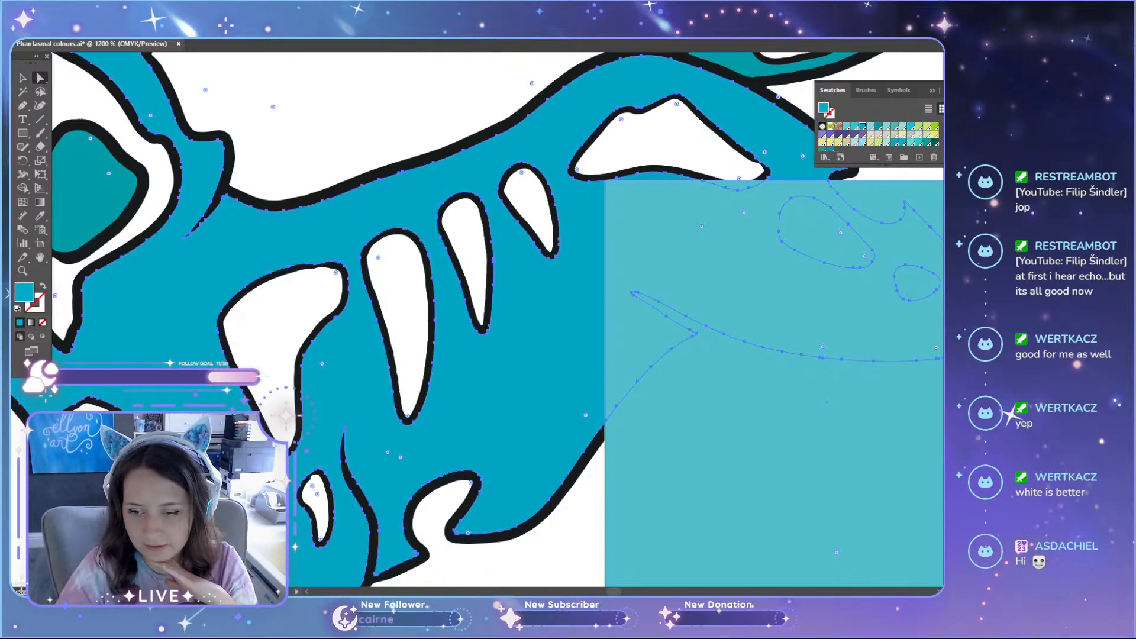
pyautogui.click(854, 126)
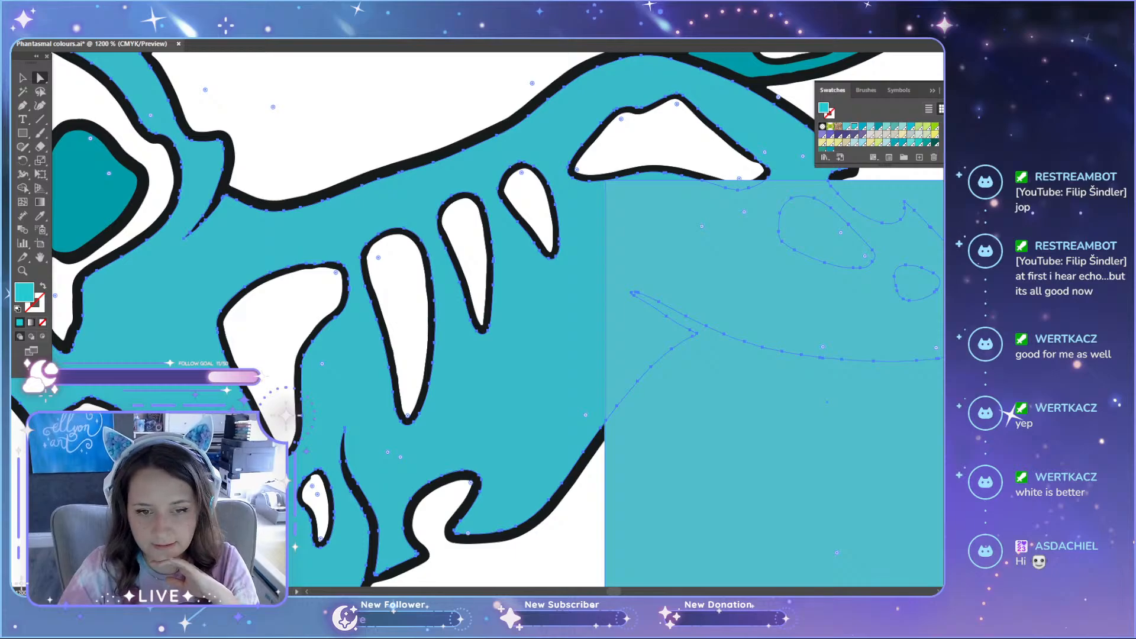
pyautogui.click(870, 126)
# Step: Move the mid-teal square off the cat to the blank area in front of its head, below the mini skull pin
pyautogui.scroll(-2, 783, 449)
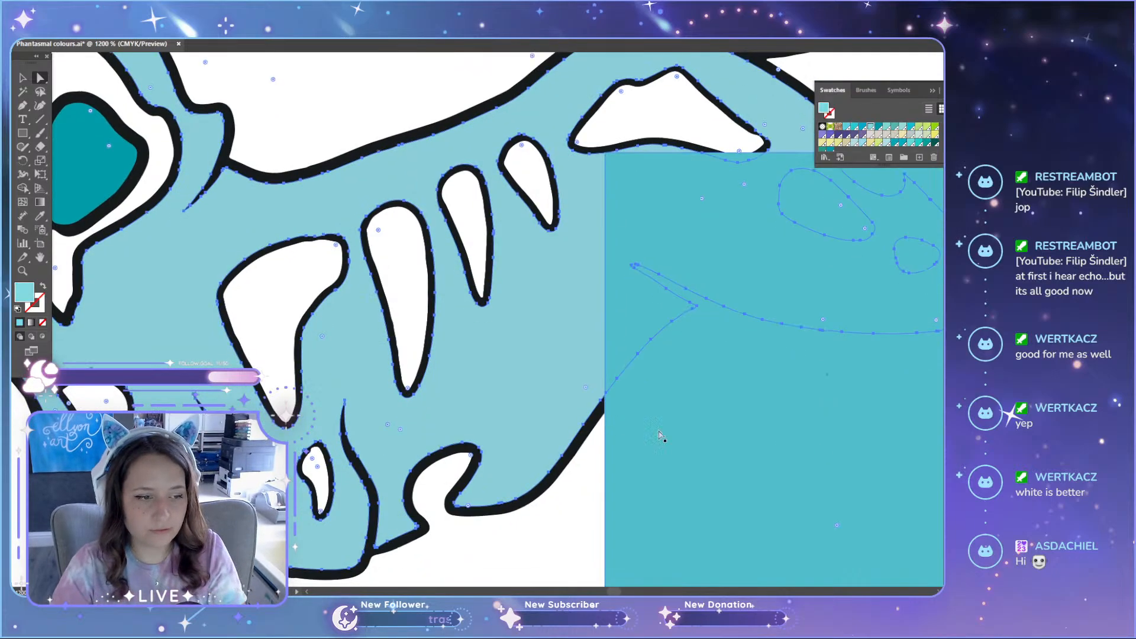
pyautogui.scroll(-4, 511, 436)
pyautogui.scroll(-1, 556, 465)
pyautogui.press('v')
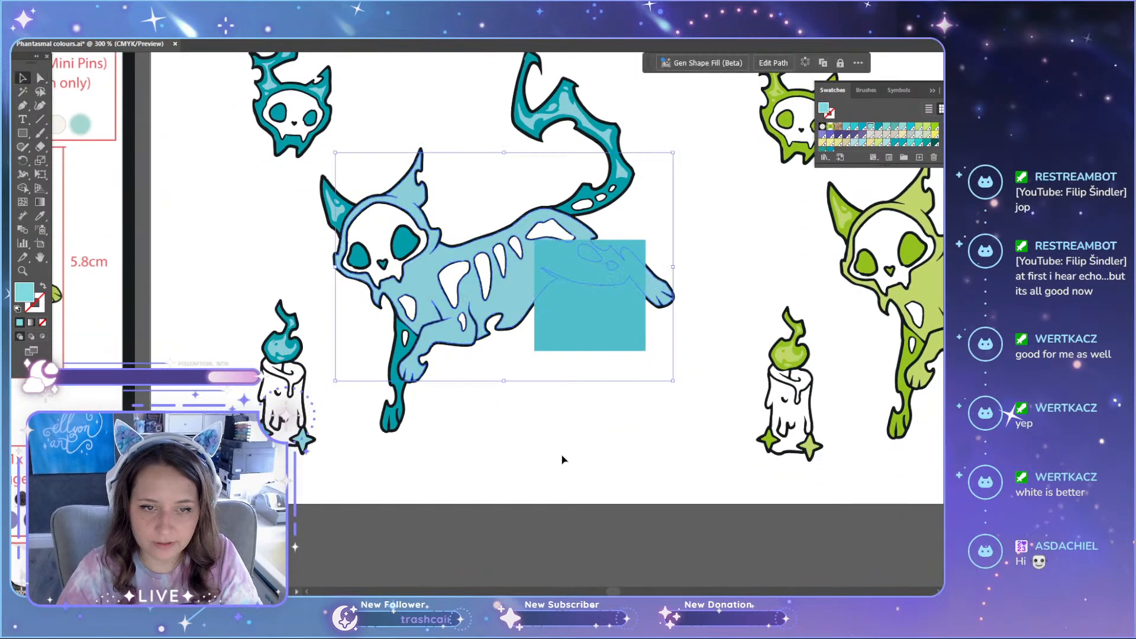
pyautogui.click(569, 475)
pyautogui.scroll(3, 571, 475)
pyautogui.moveTo(594, 415); pyautogui.dragTo(256, 357)
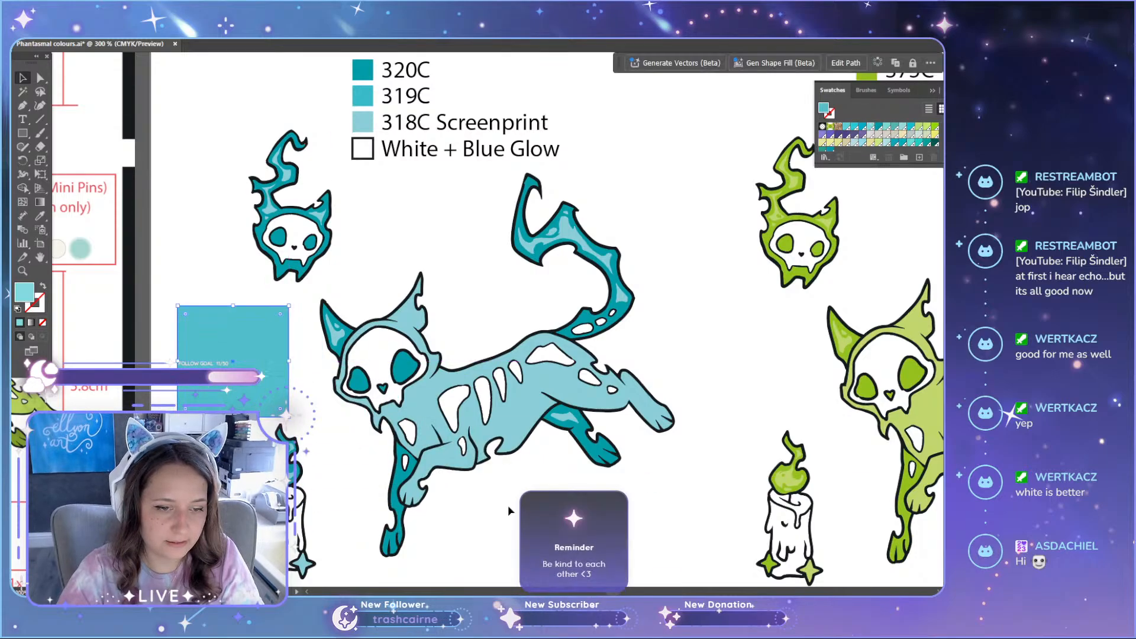
# Step: Compare the pale blue cat and its Pantone colour list with the teal cat on the manufacturing sheet
pyautogui.scroll(4, 551, 475)
pyautogui.scroll(-3, 559, 467)
pyautogui.scroll(-1, 552, 475)
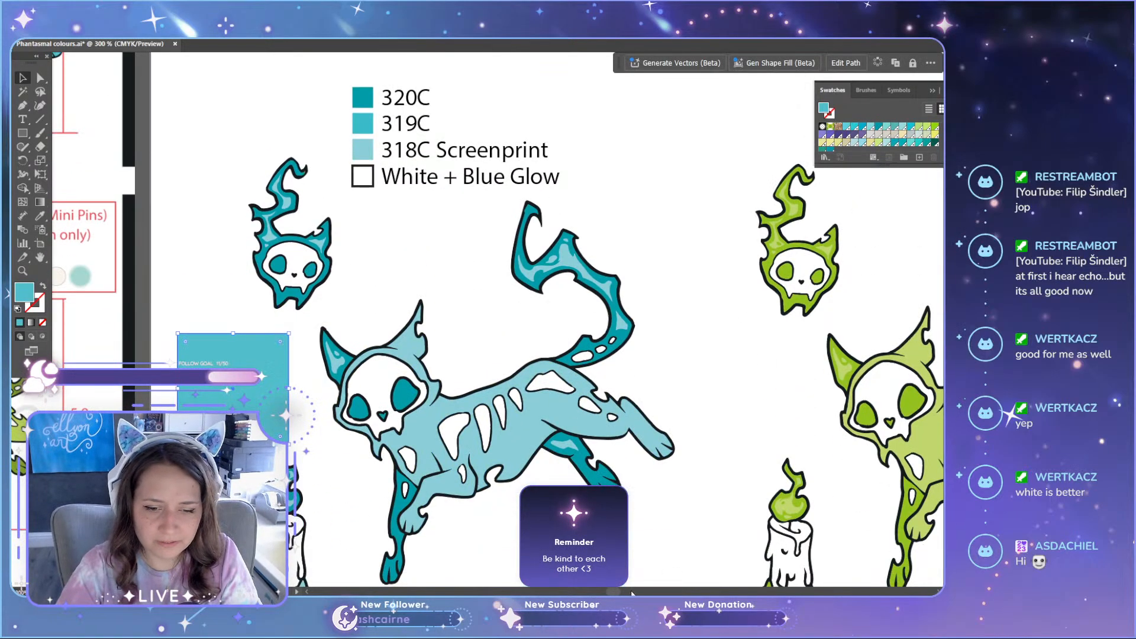
pyautogui.hscroll(-6, 551, 473)
pyautogui.hscroll(1, 450, 420)
pyautogui.scroll(1, 426, 408)
pyautogui.scroll(2, 426, 408)
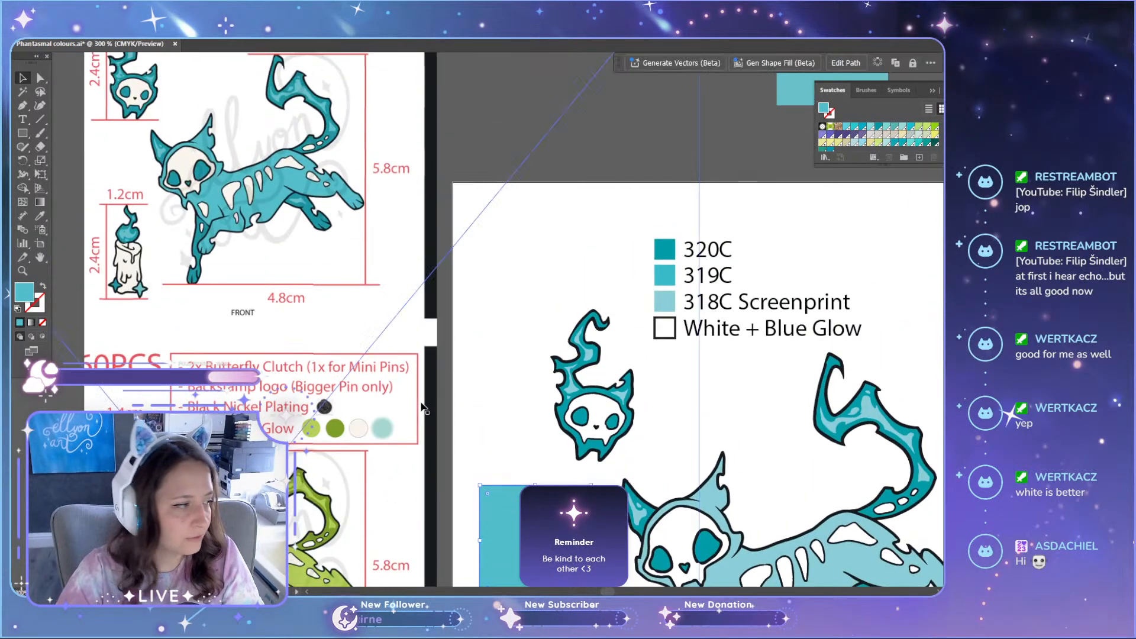
pyautogui.scroll(1, 373, 248)
pyautogui.scroll(-7, 434, 290)
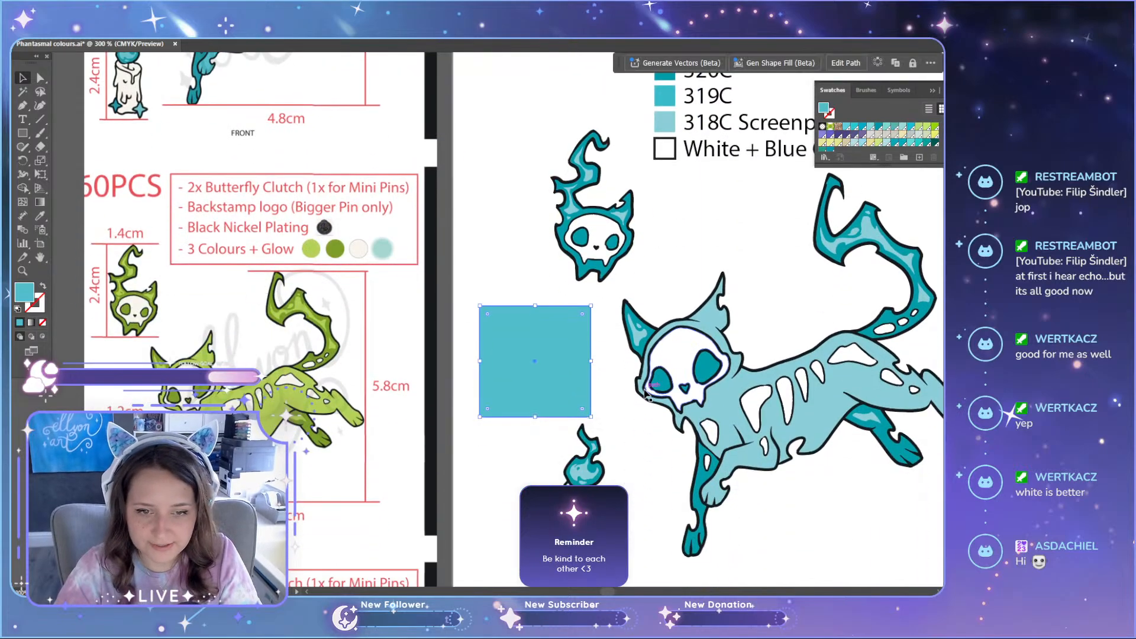
# Step: Duplicate the blue cat pin set, including skull and candle, into the empty area directly below the artboard
pyautogui.scroll(-1, 645, 395)
pyautogui.scroll(-1, 732, 464)
pyautogui.scroll(-1, 732, 464)
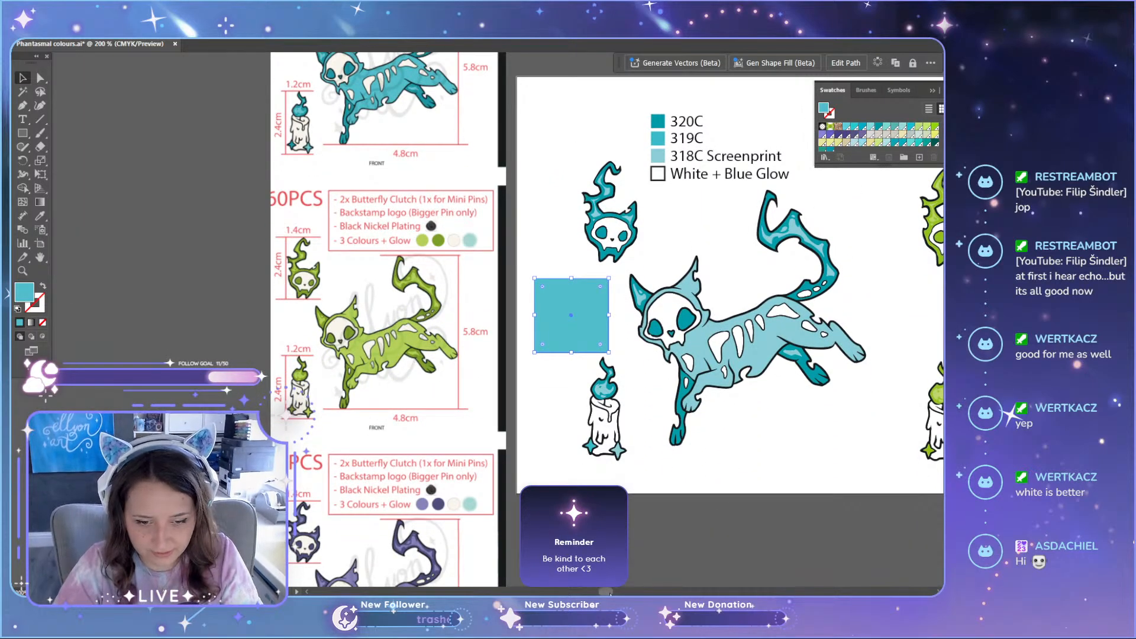
pyautogui.hscroll(4, 582, 469)
pyautogui.click(461, 302)
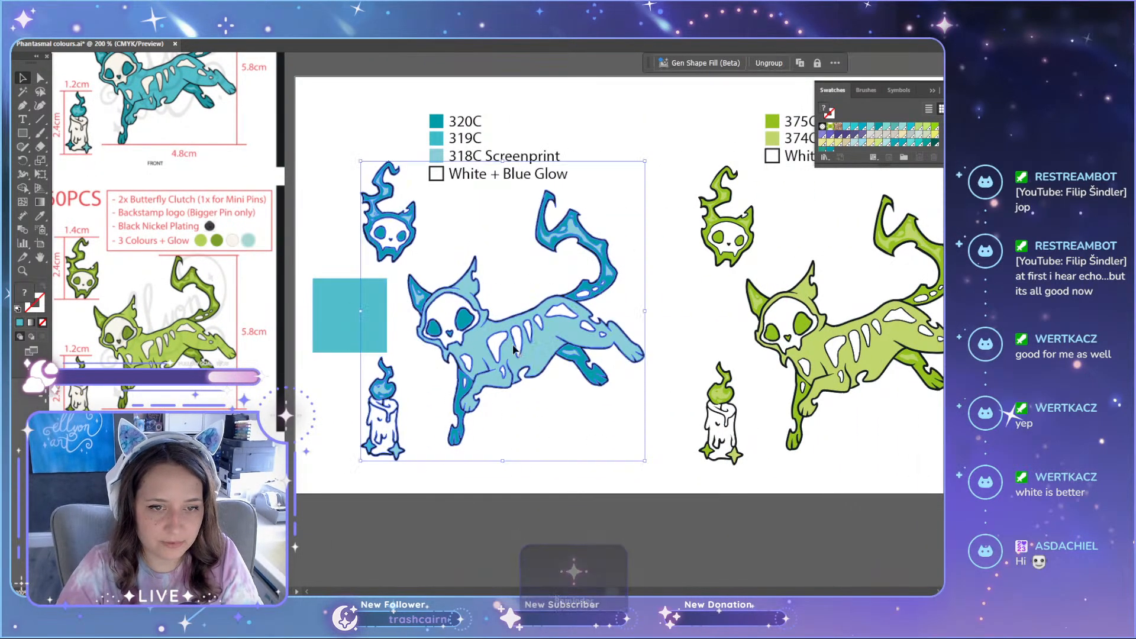
pyautogui.scroll(-5, 512, 230)
pyautogui.moveTo(512, 230); pyautogui.dragTo(513, 592)
pyautogui.scroll(5, 348, 272)
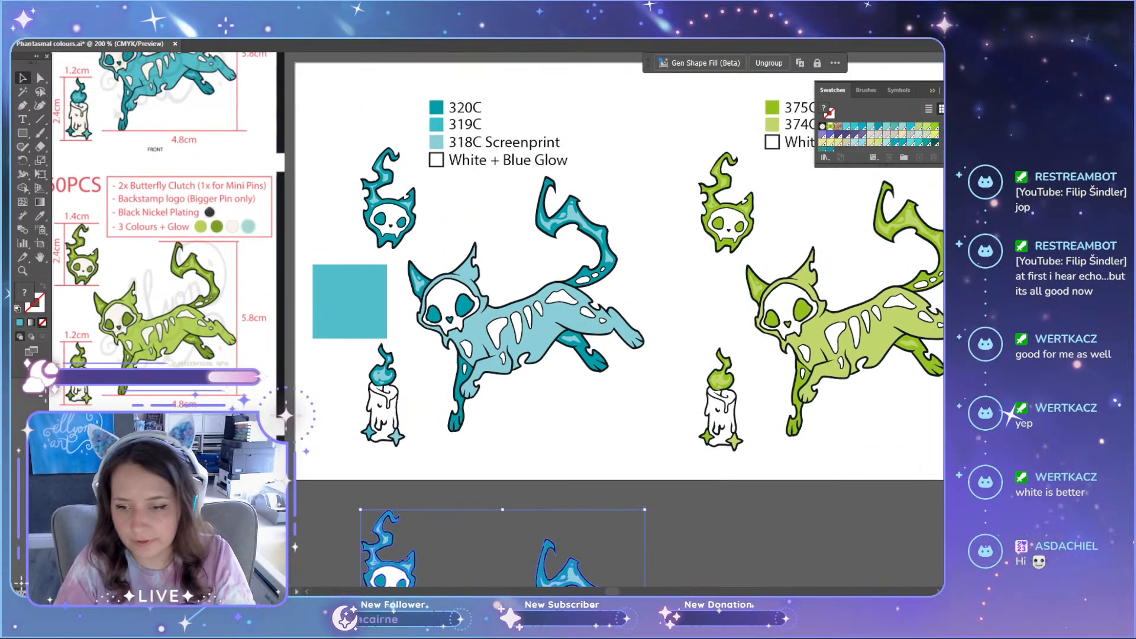
# Step: Change the 319C label in the blue pins' Pantone list to 318C
pyautogui.scroll(4, 793, 402)
pyautogui.press('a')
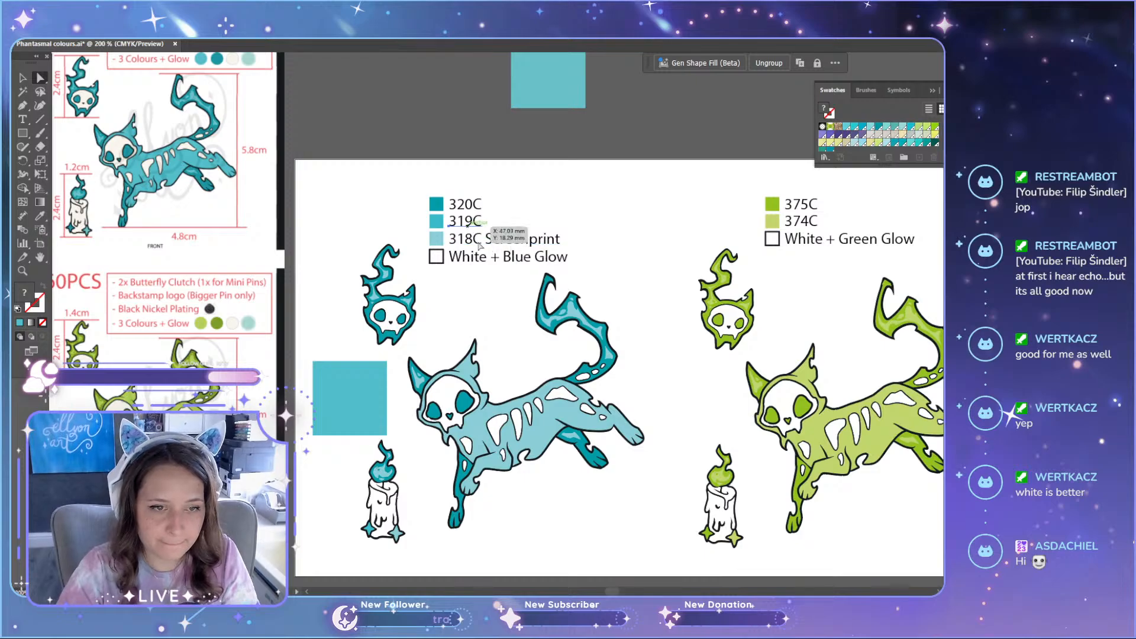
pyautogui.doubleClick(466, 223)
pyautogui.doubleClick(471, 222)
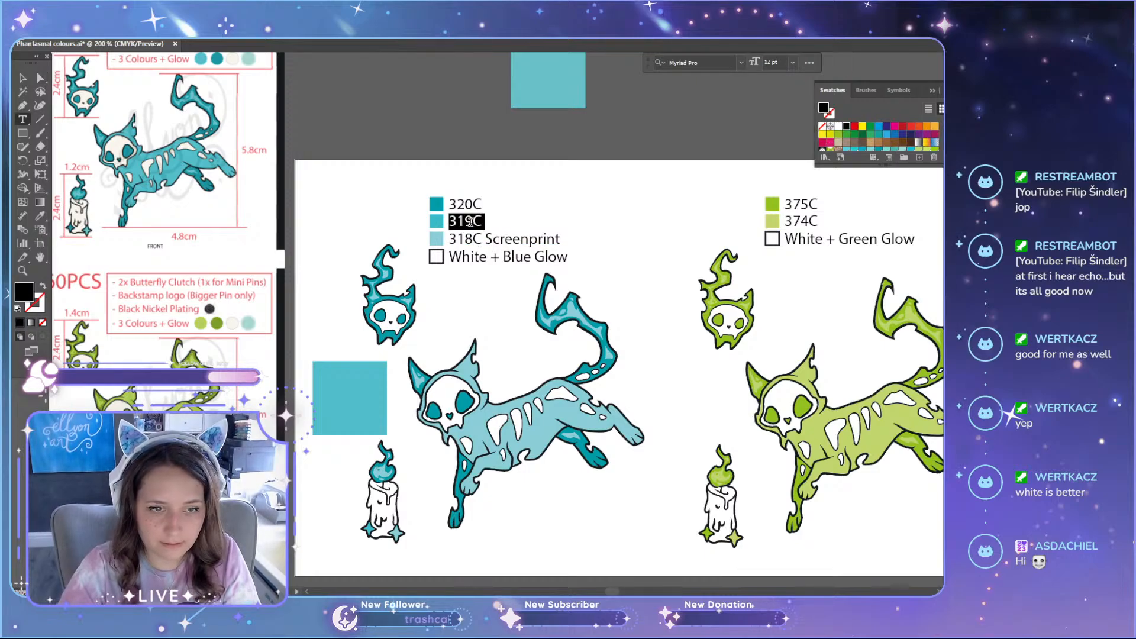
pyautogui.click(483, 224)
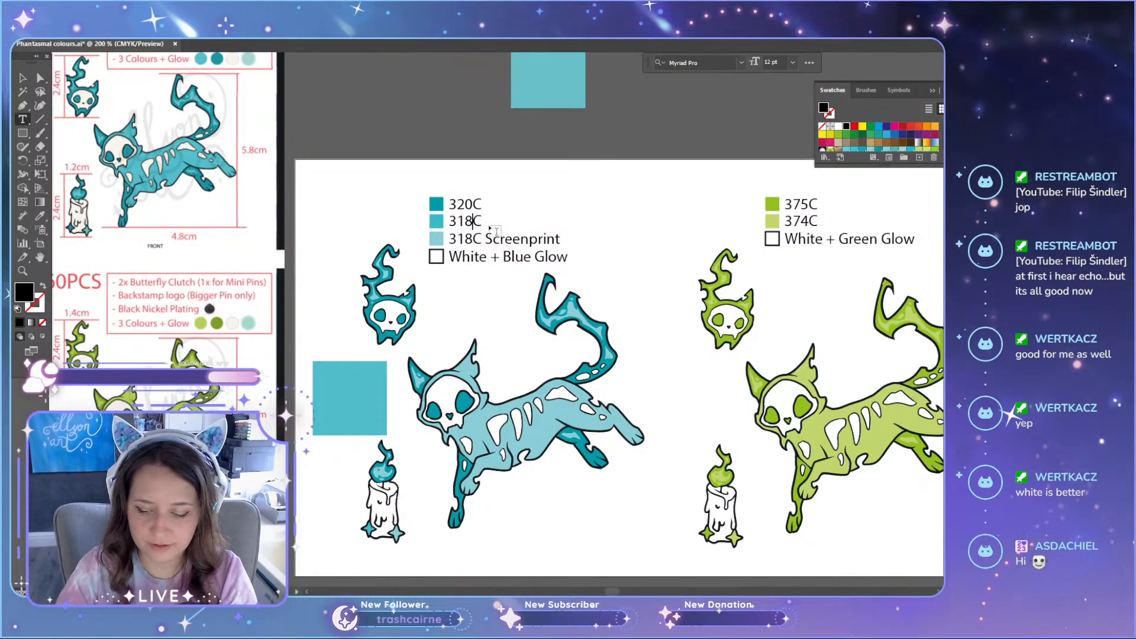
pyautogui.press('Escape')
# Step: Recolour the square beside the second Pantone label with the pale blue sampled from the original cat's body
pyautogui.click(438, 224)
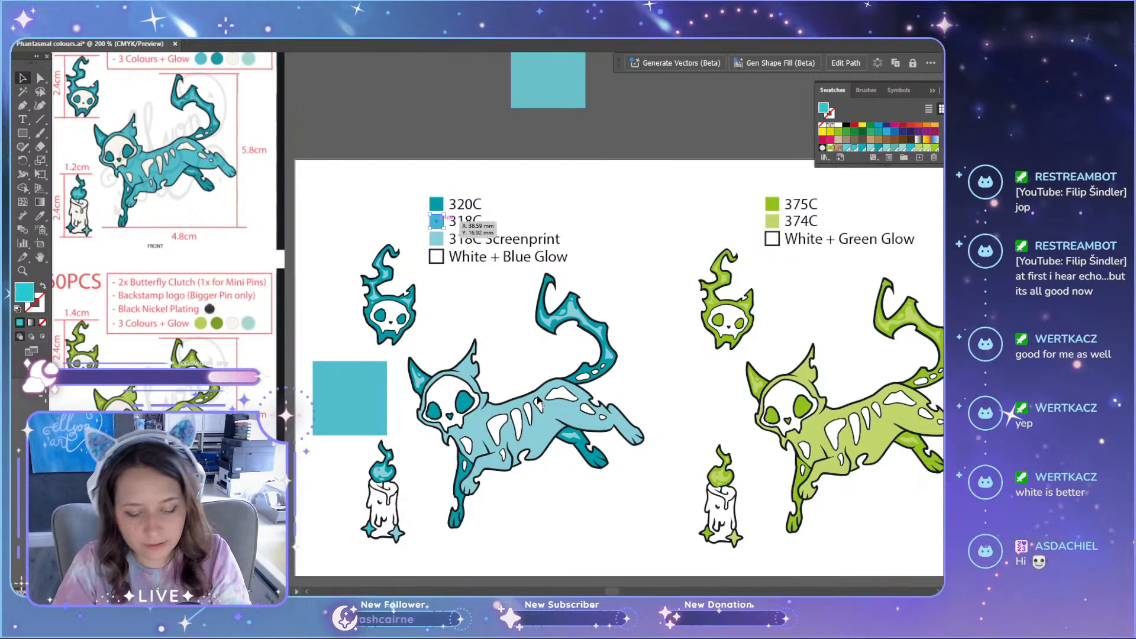
pyautogui.press('i')
pyautogui.click(550, 424)
pyautogui.press('a')
# Step: Fill the duplicated cat's body below the artboard with the bright teal swatch
pyautogui.scroll(-5, 615, 355)
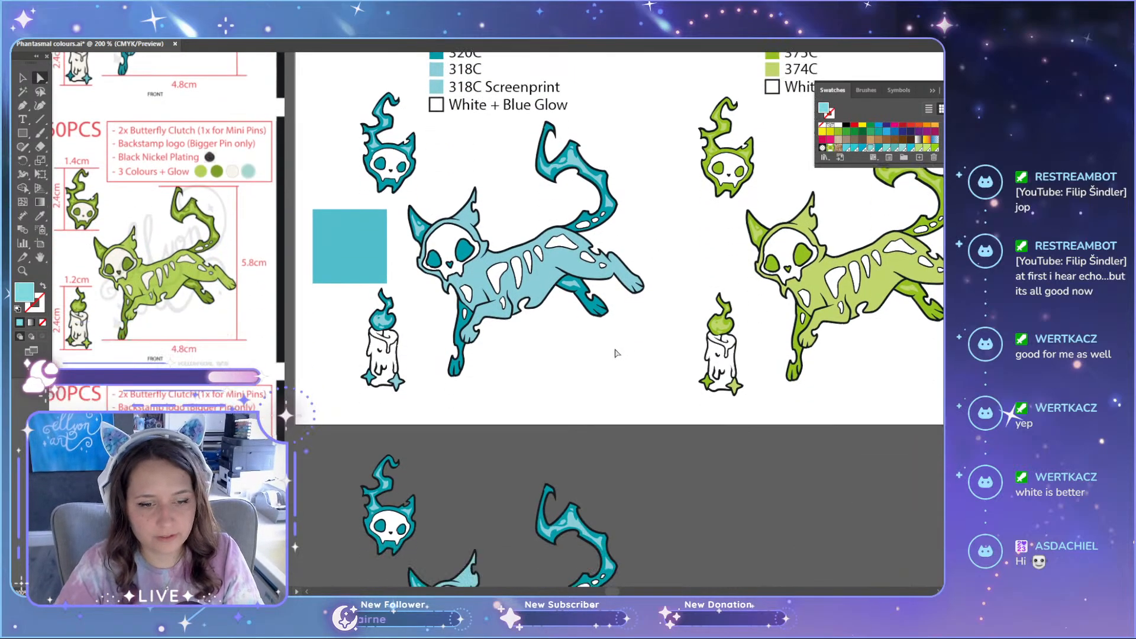
pyautogui.scroll(-1, 574, 406)
pyautogui.click(549, 486)
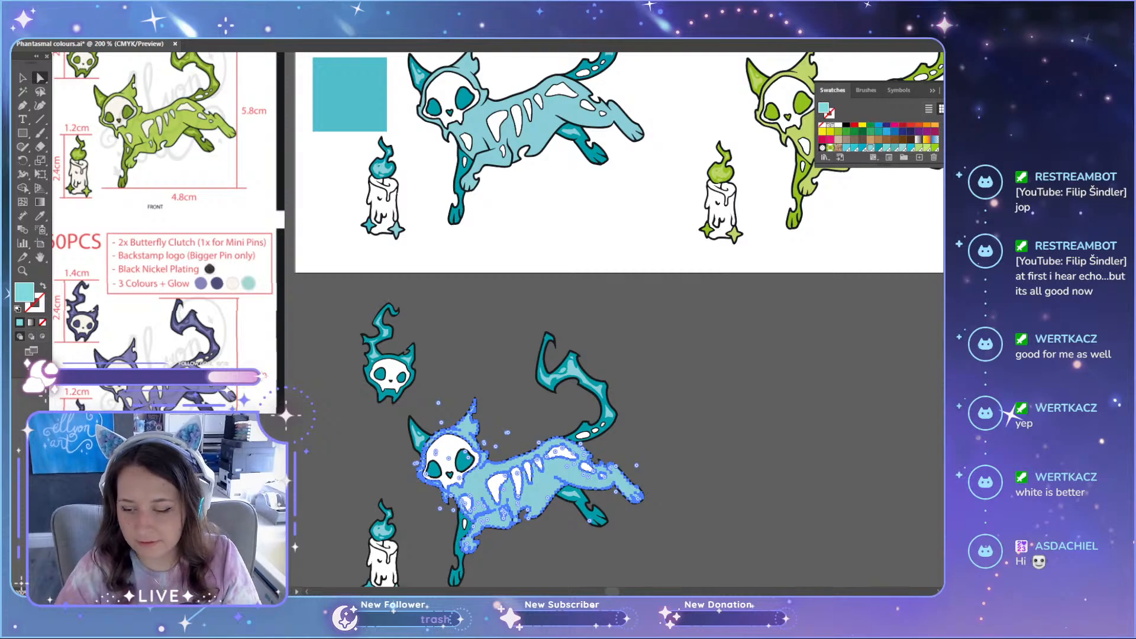
pyautogui.click(854, 148)
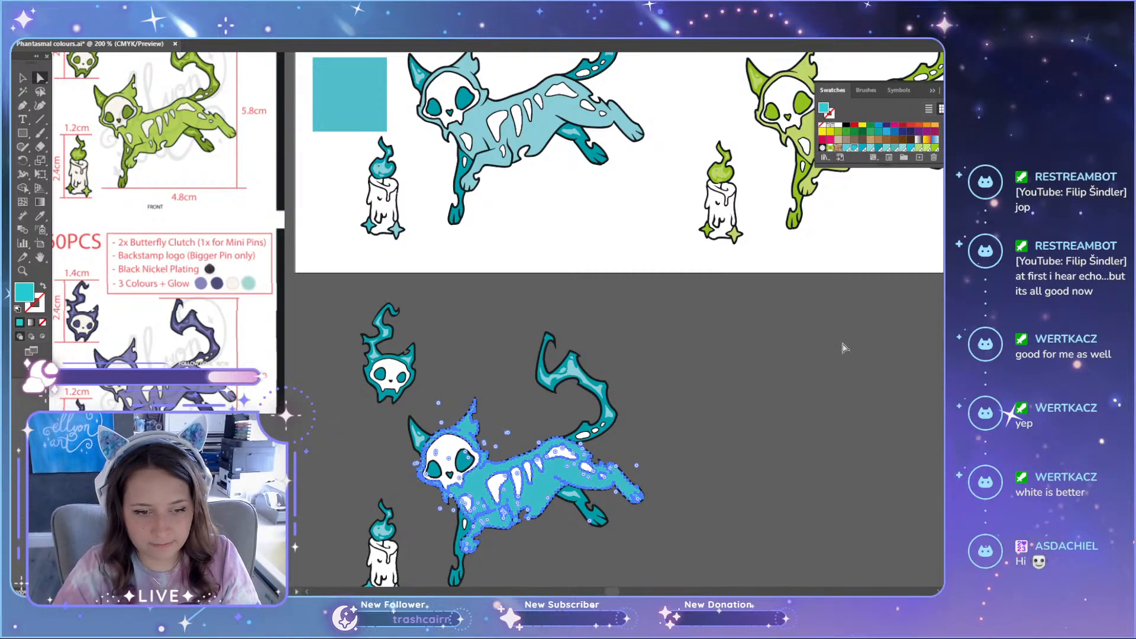
pyautogui.click(842, 345)
pyautogui.scroll(2, 739, 422)
pyautogui.scroll(-3, 725, 431)
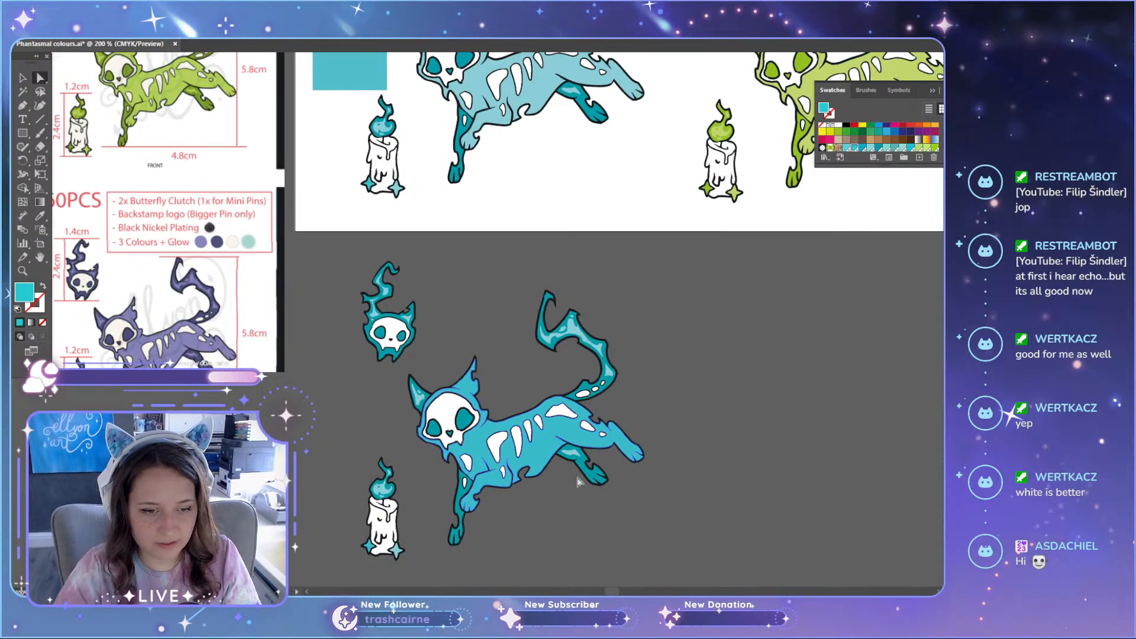
# Step: Move the duplicated blue pin set slightly up, closer to the artboard's lower edge
pyautogui.press('v')
pyautogui.moveTo(515, 455); pyautogui.dragTo(518, 430)
pyautogui.click(758, 400)
pyautogui.scroll(3, 722, 453)
pyautogui.scroll(3, 710, 466)
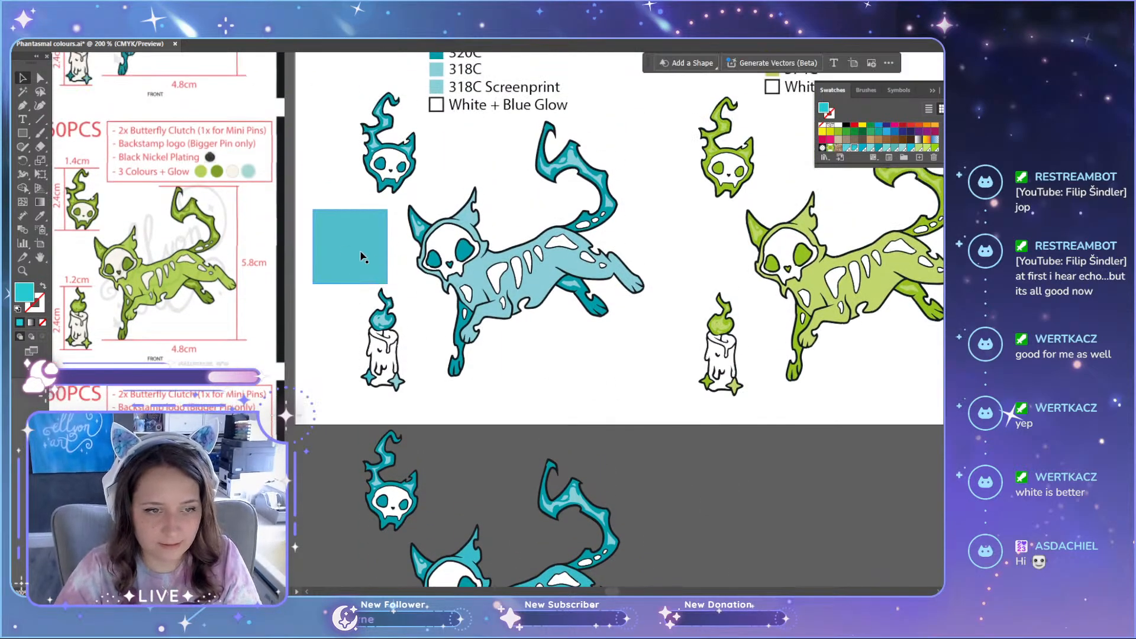
# Step: Move the mid-teal square below the original cat's hind legs to compare it with the duplicate, then delete the square
pyautogui.moveTo(368, 253); pyautogui.dragTo(631, 393)
pyautogui.scroll(-5, 592, 332)
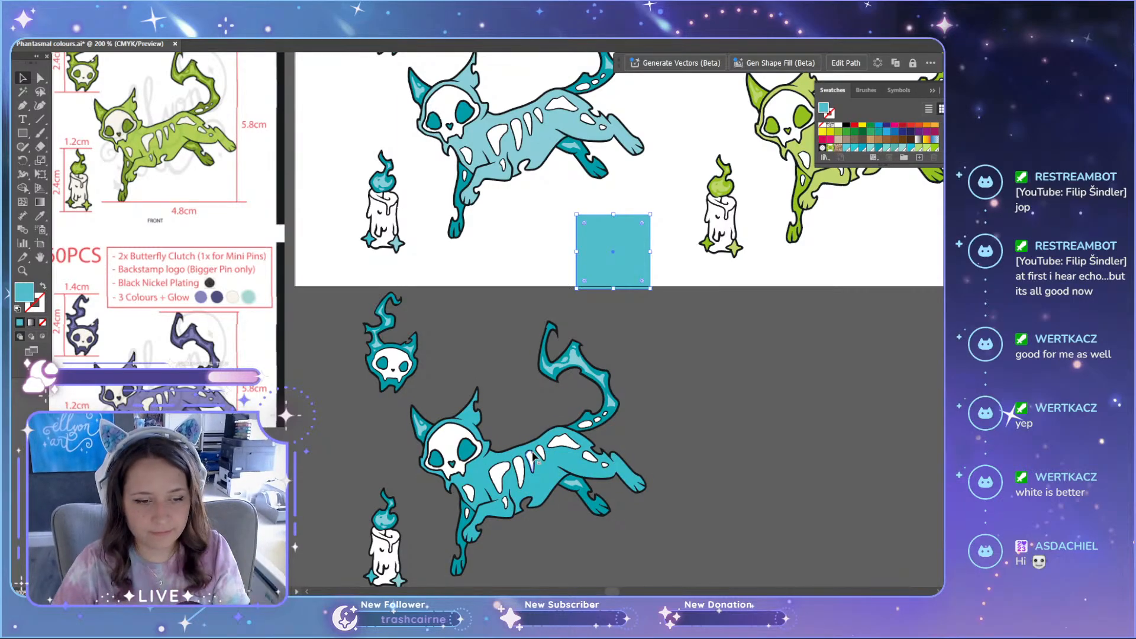
pyautogui.scroll(-2, 533, 459)
pyautogui.scroll(3, 592, 444)
pyautogui.press('Delete')
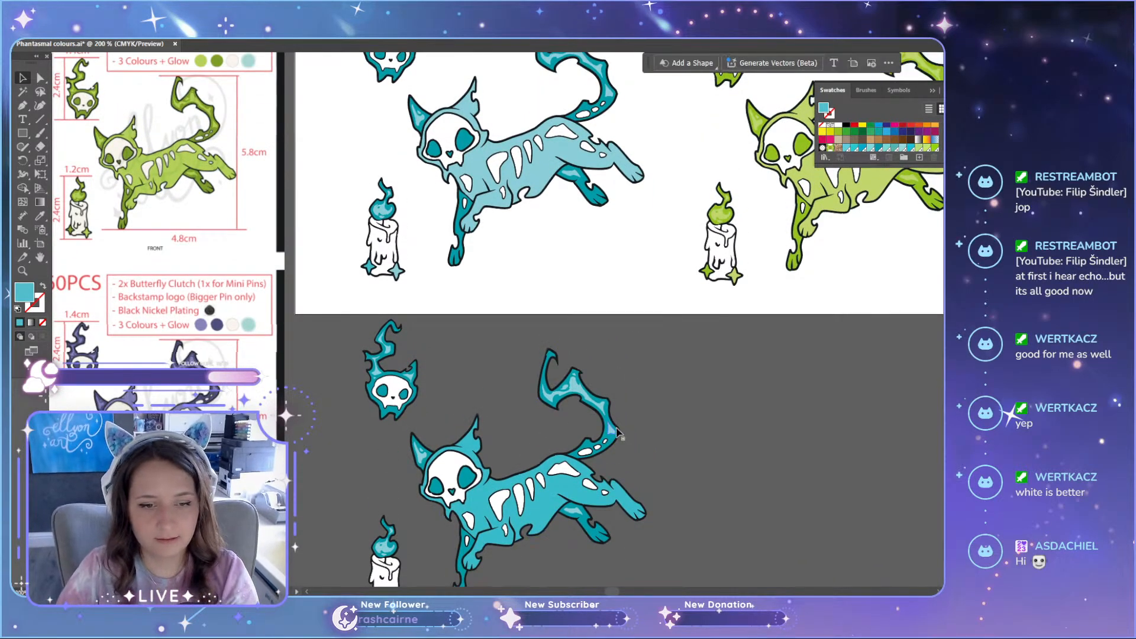
# Step: Shift the duplicated blue pin set slightly up and to the left beneath the artboard, then deselect it
pyautogui.scroll(-2, 617, 433)
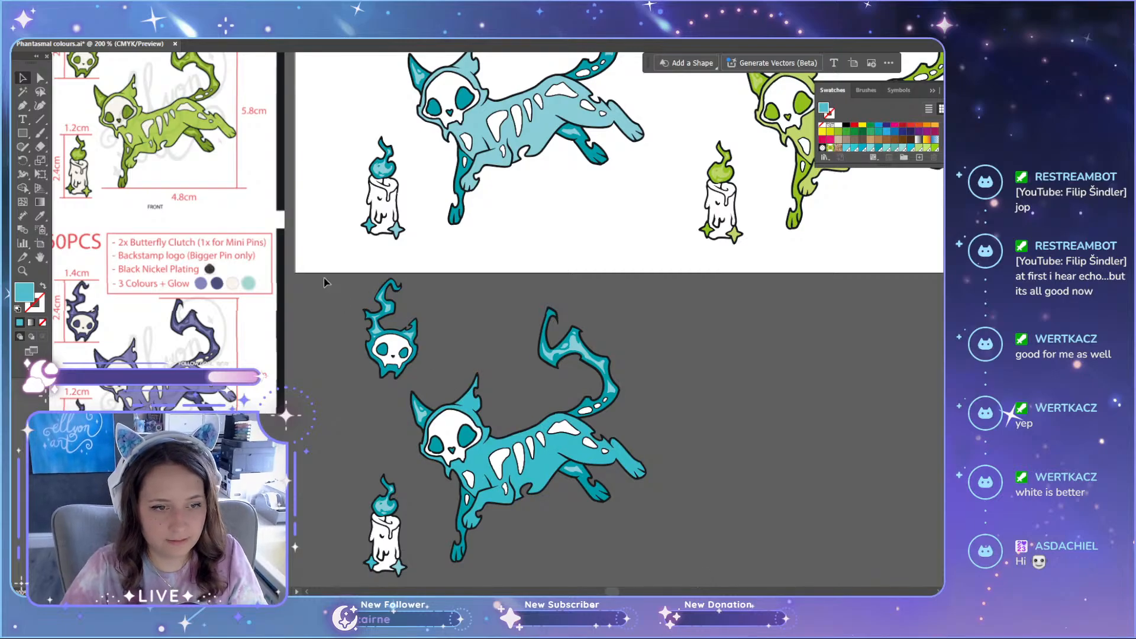
pyautogui.scroll(-1, 533, 433)
pyautogui.click(536, 433)
pyautogui.moveTo(536, 433); pyautogui.dragTo(528, 423)
pyautogui.scroll(6, 662, 337)
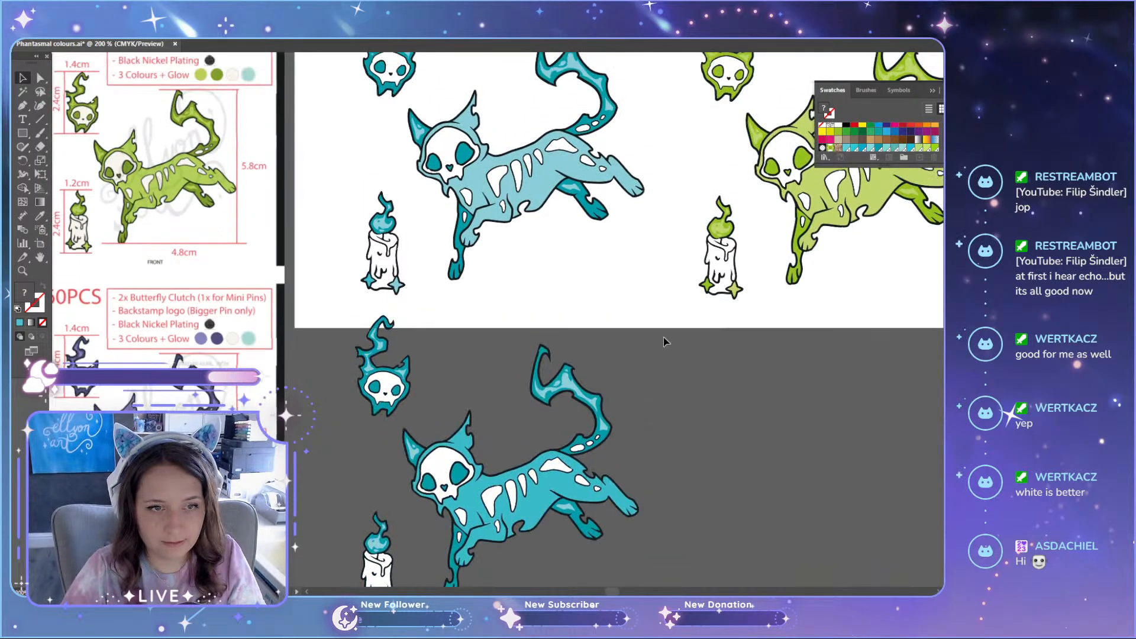
pyautogui.scroll(-6, 663, 341)
pyautogui.click(753, 392)
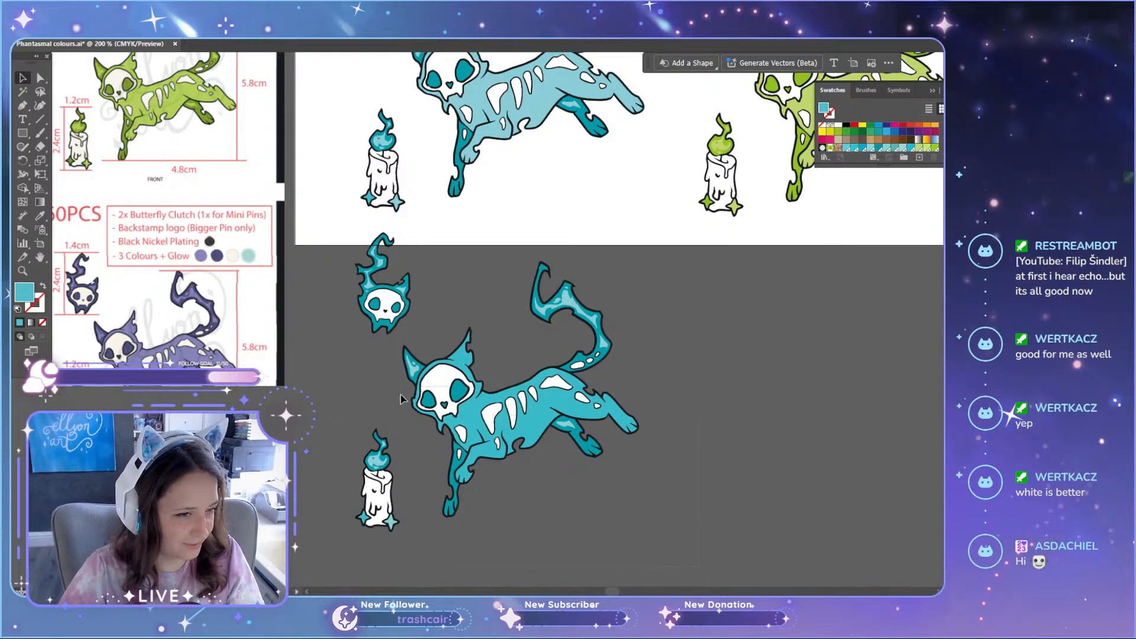
# Step: Recolour the red fragment at the tip of the blue mini skull's flame with the adjacent dark teal
pyautogui.scroll(9, 769, 476)
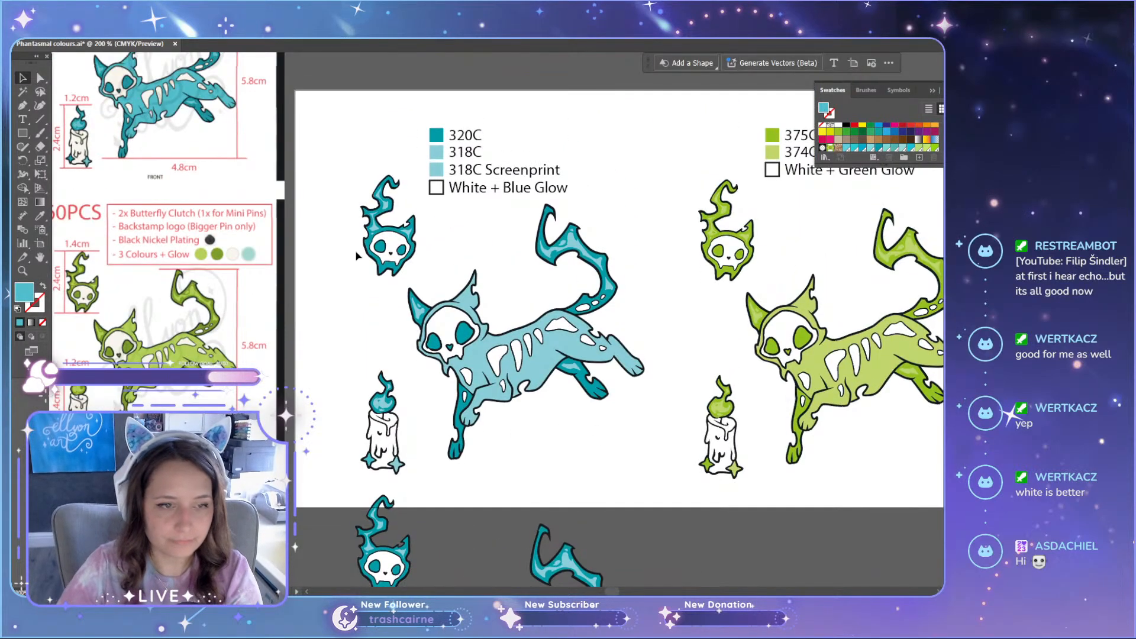
pyautogui.scroll(2, 344, 231)
pyautogui.scroll(5, 374, 270)
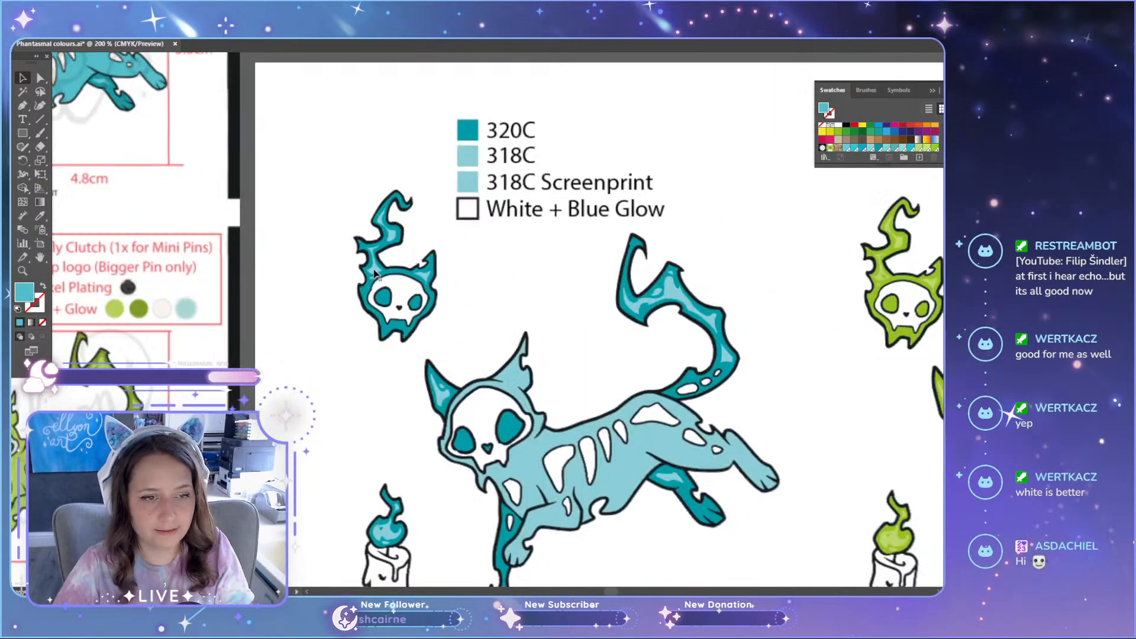
pyautogui.press('a')
pyautogui.click(433, 281)
pyautogui.scroll(7, 449, 288)
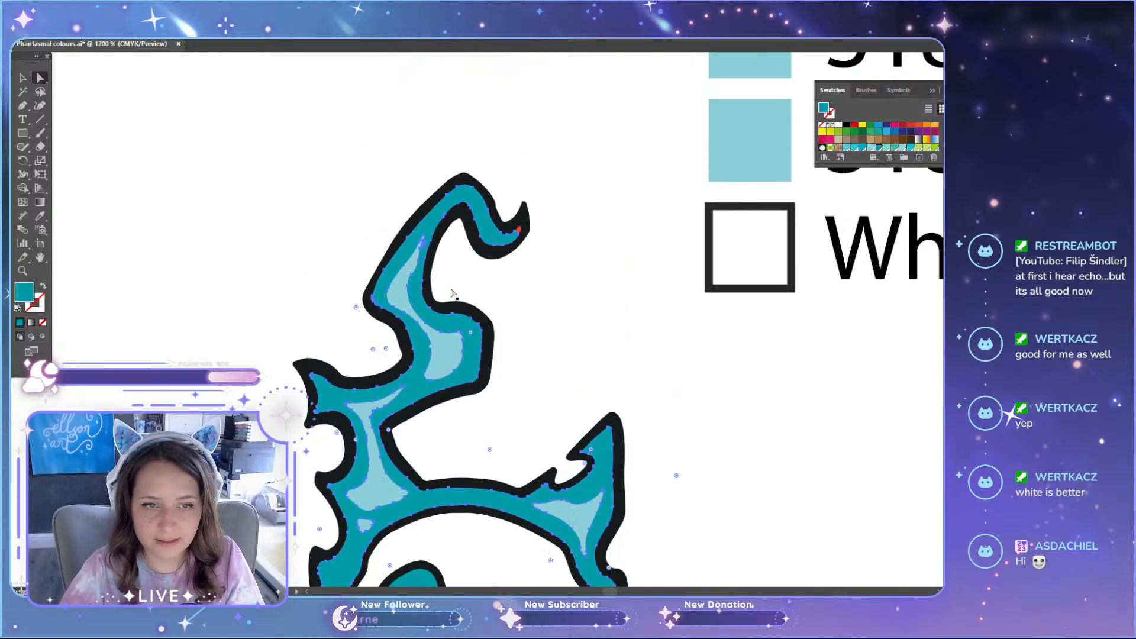
pyautogui.scroll(3, 546, 228)
pyautogui.click(477, 241)
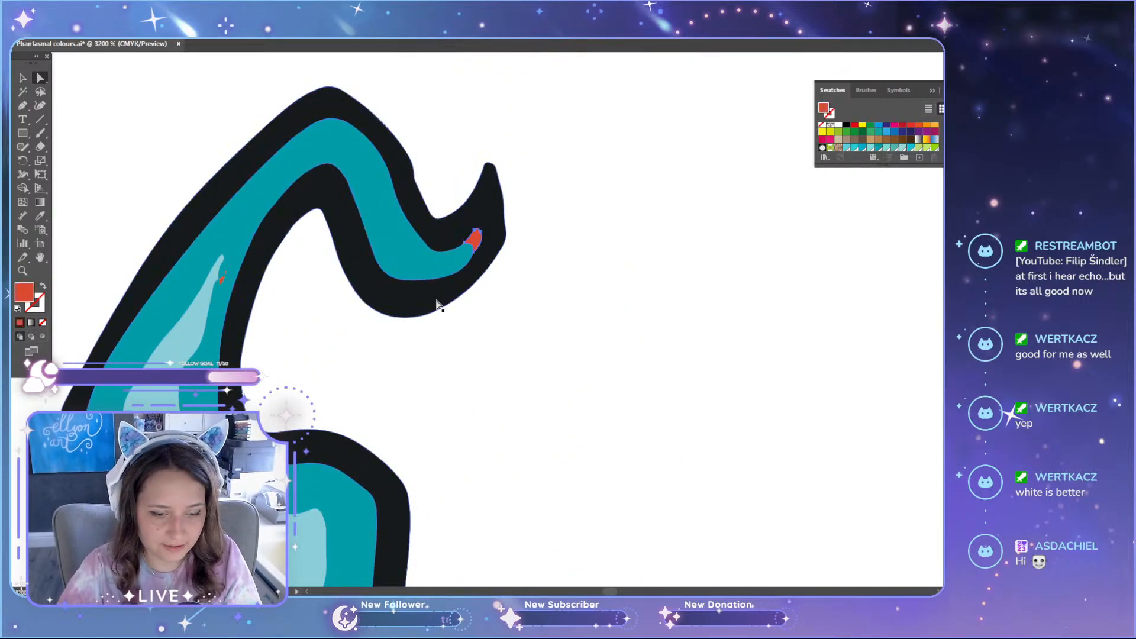
pyautogui.press('i')
pyautogui.click(406, 261)
pyautogui.press('a')
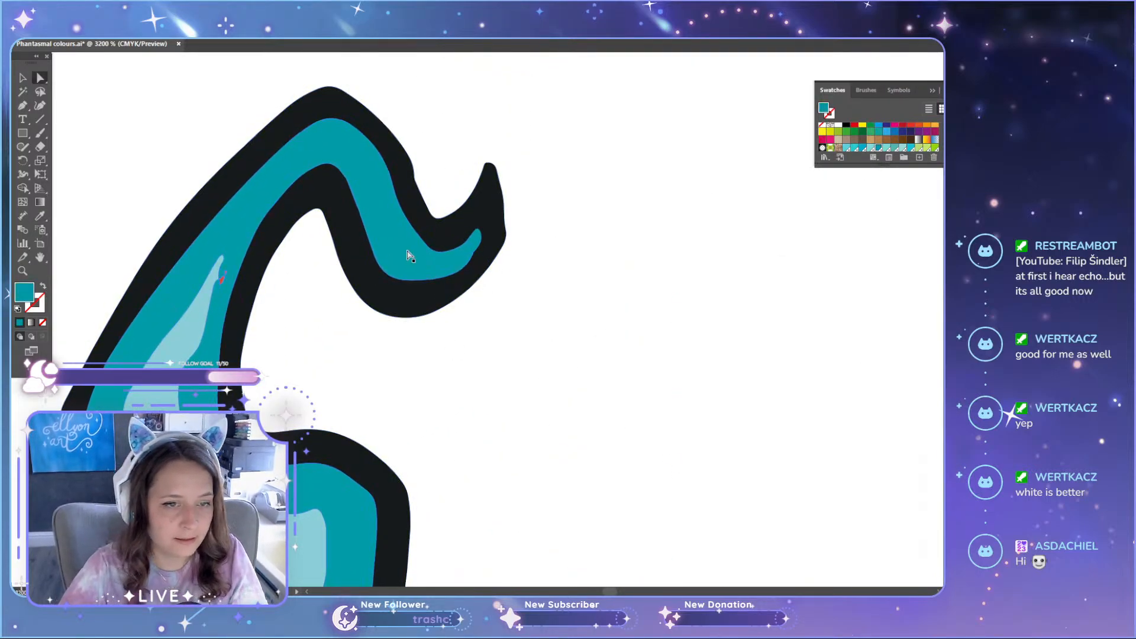
# Step: Clear the red slivers beside the pale highlight in the upper part of the mini skull's flame
pyautogui.scroll(4, 207, 288)
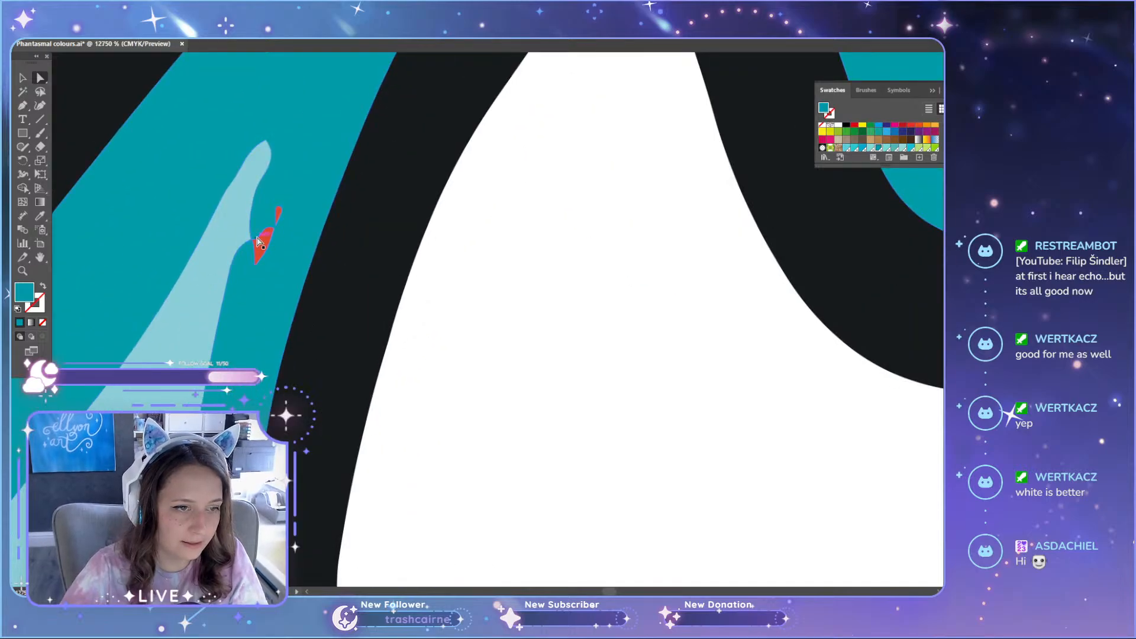
pyautogui.click(273, 232)
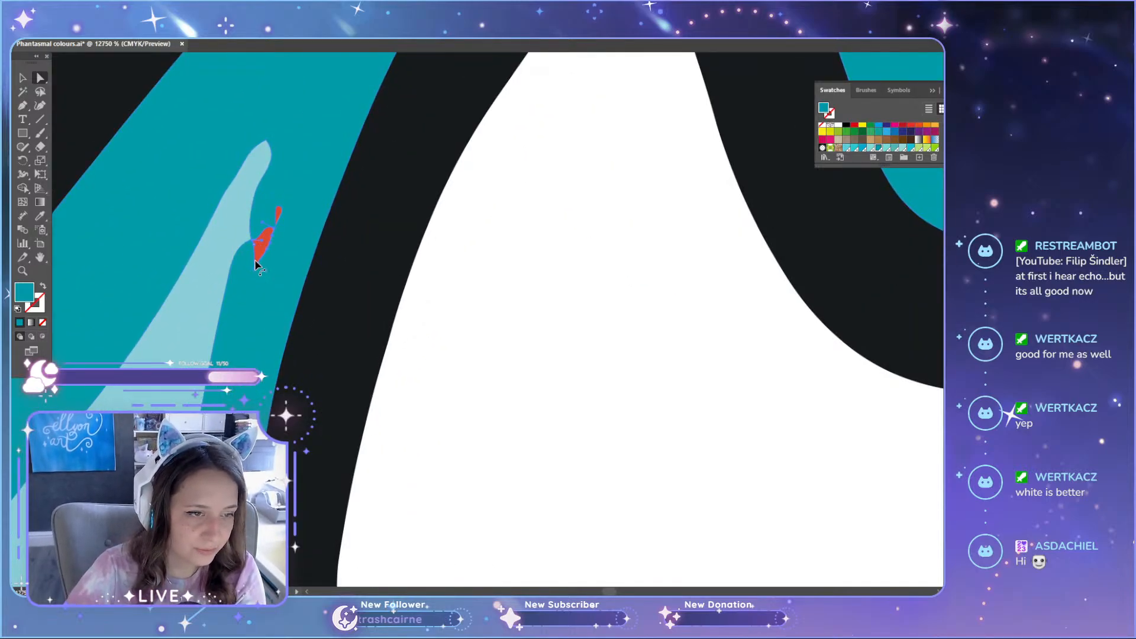
pyautogui.moveTo(256, 269); pyautogui.dragTo(275, 231)
pyautogui.click(280, 219)
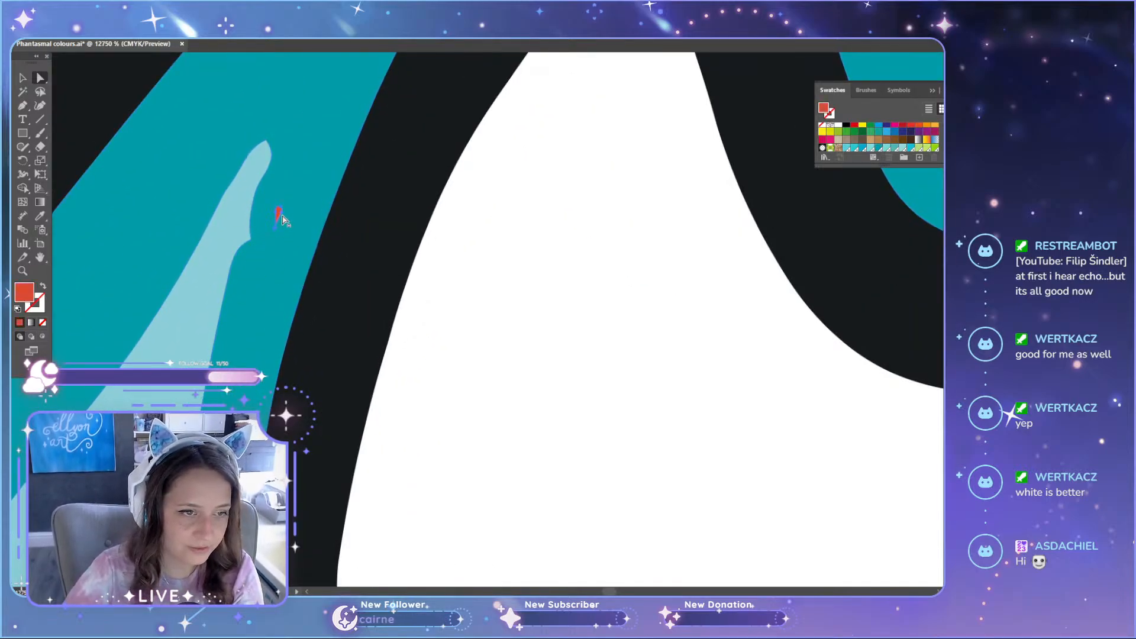
# Step: Reshape the adjoining teal and pale highlight edges to smooth the notch and close the gaps between them
pyautogui.click(253, 243)
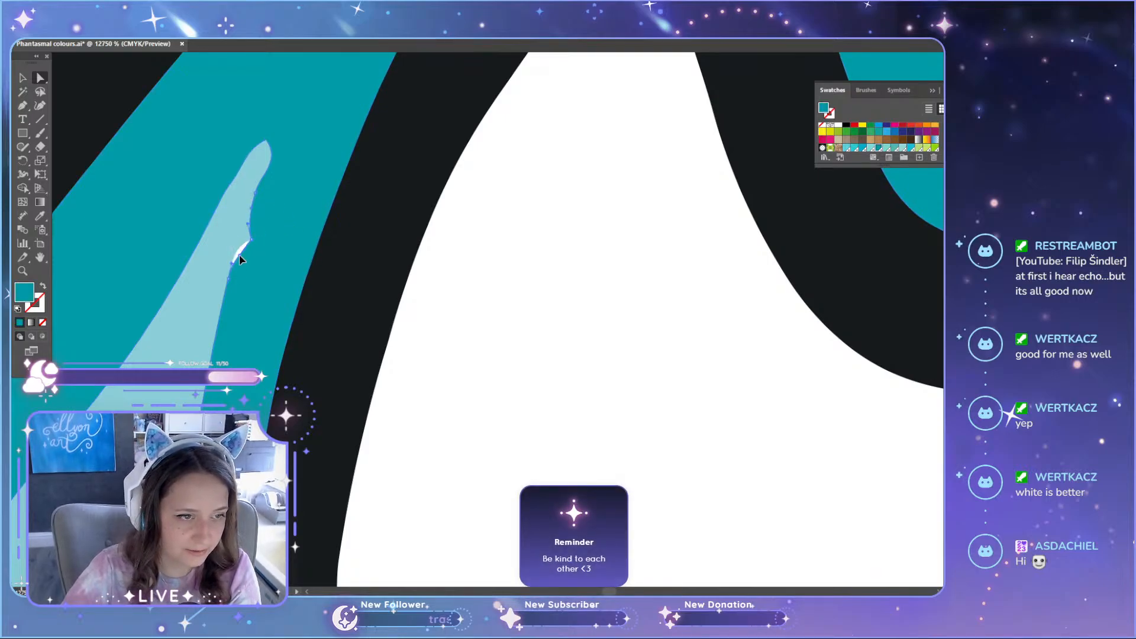
pyautogui.moveTo(248, 223); pyautogui.dragTo(252, 234)
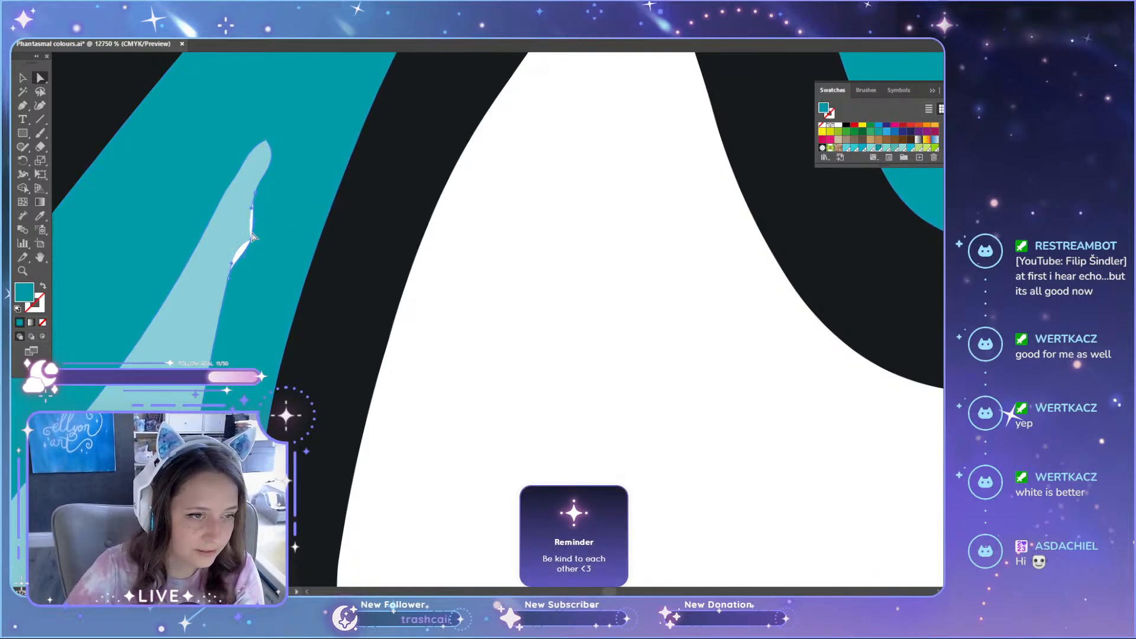
pyautogui.moveTo(229, 278); pyautogui.dragTo(237, 279)
pyautogui.click(228, 261)
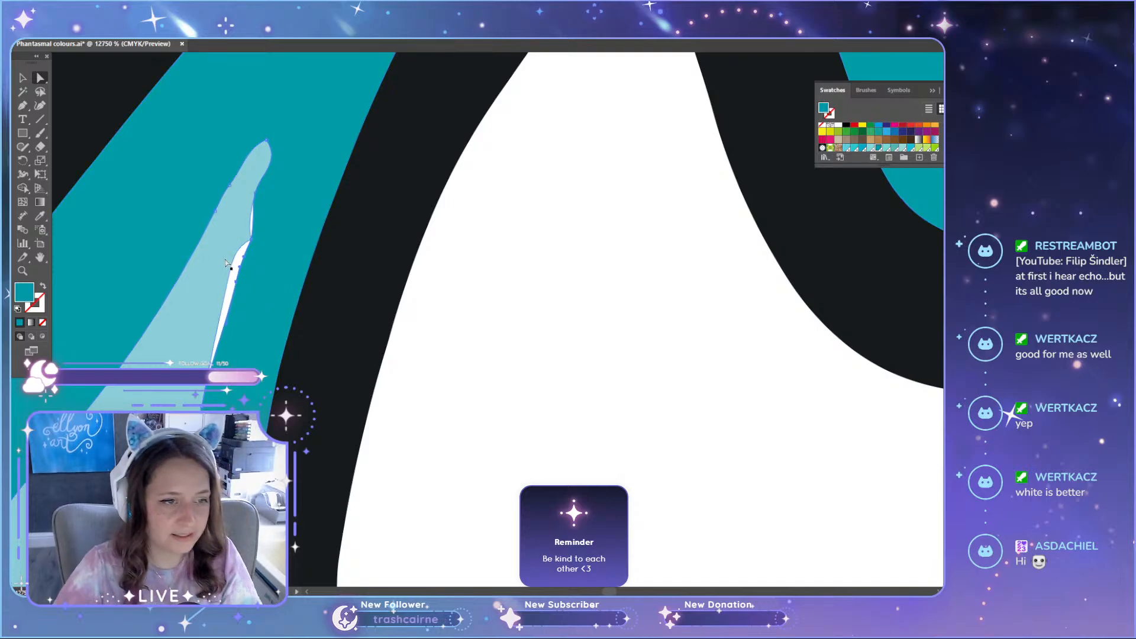
pyautogui.click(228, 278)
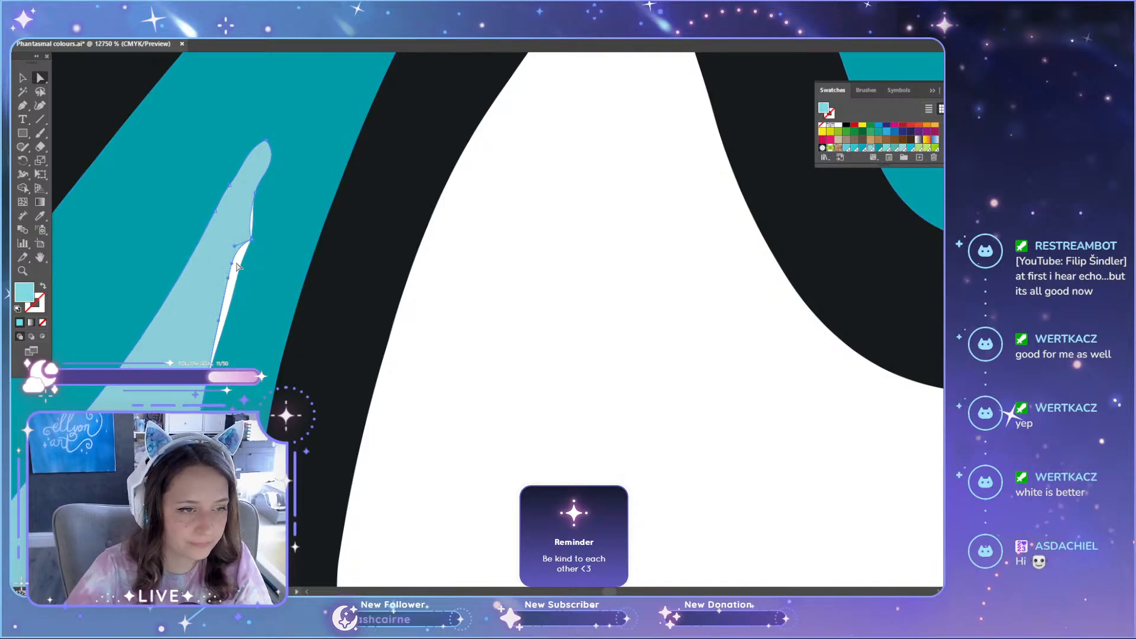
pyautogui.moveTo(228, 281); pyautogui.dragTo(236, 290)
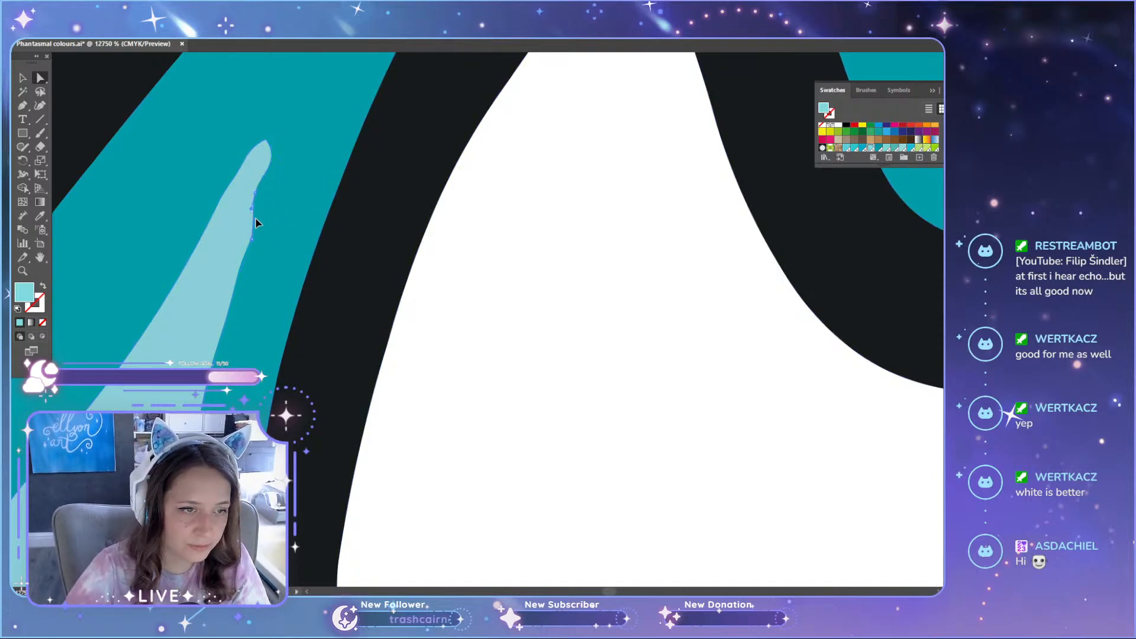
pyautogui.moveTo(260, 192); pyautogui.dragTo(264, 193)
pyautogui.click(285, 199)
# Step: Delete the four red fragments along the outer bend of the mini skull's flame, below the pale highlight's upper part
pyautogui.hotkey('ctrl', '-')
pyautogui.hotkey('ctrl', '-')
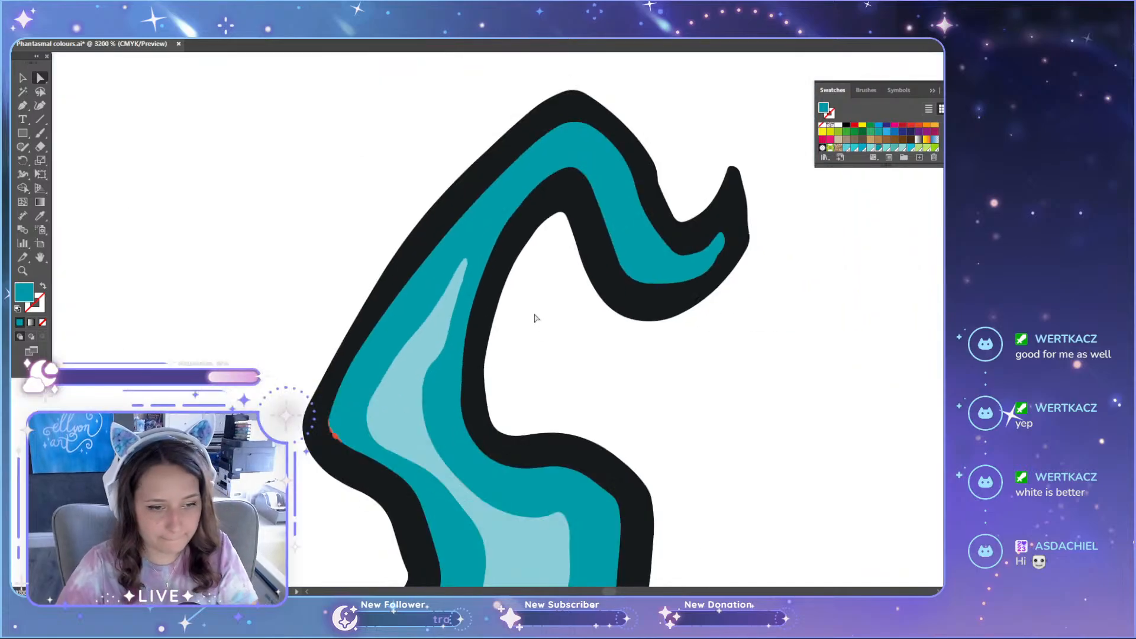
pyautogui.scroll(-2, 355, 468)
pyautogui.scroll(-3, 357, 500)
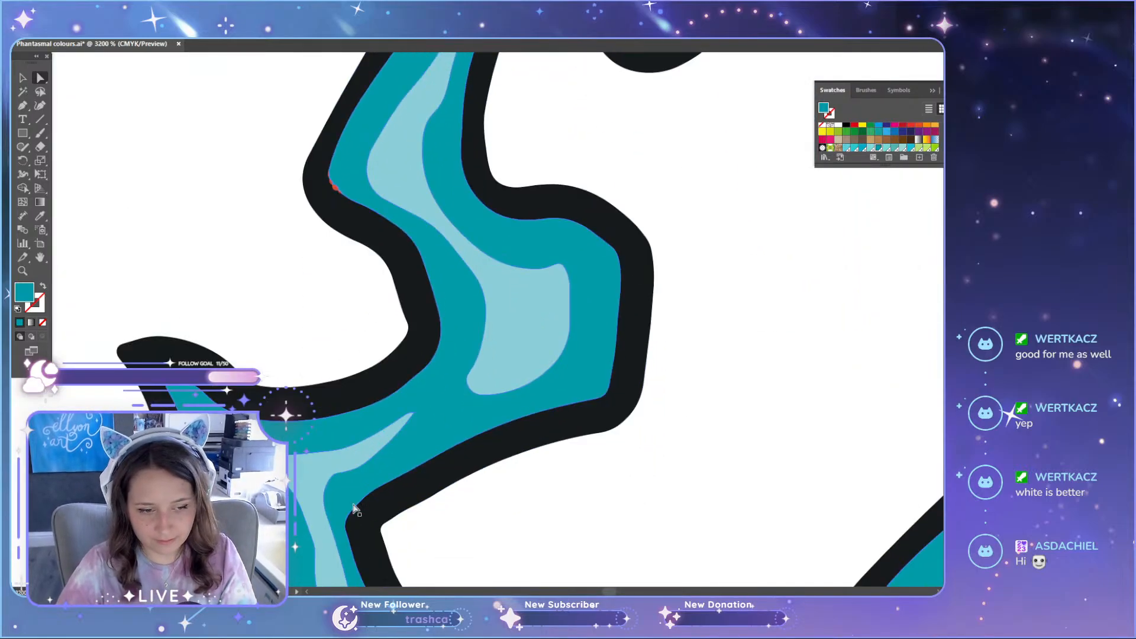
pyautogui.scroll(5, 343, 435)
pyautogui.scroll(5, 343, 436)
pyautogui.scroll(-3, 343, 446)
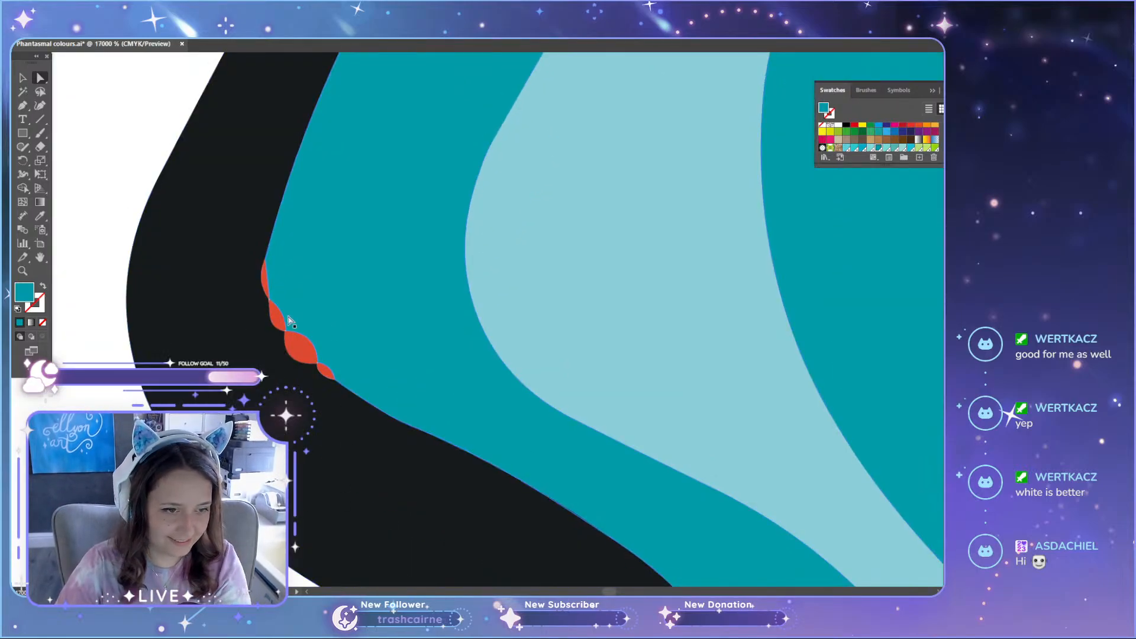
pyautogui.click(312, 348)
pyautogui.press('Delete')
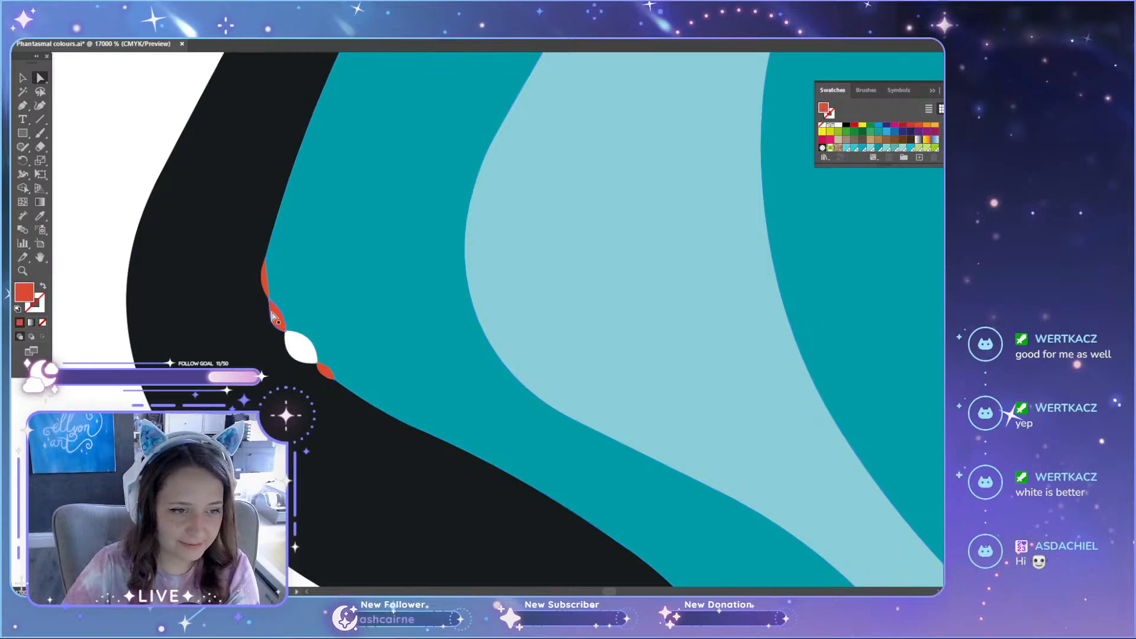
pyautogui.click(262, 288)
pyautogui.press('Delete')
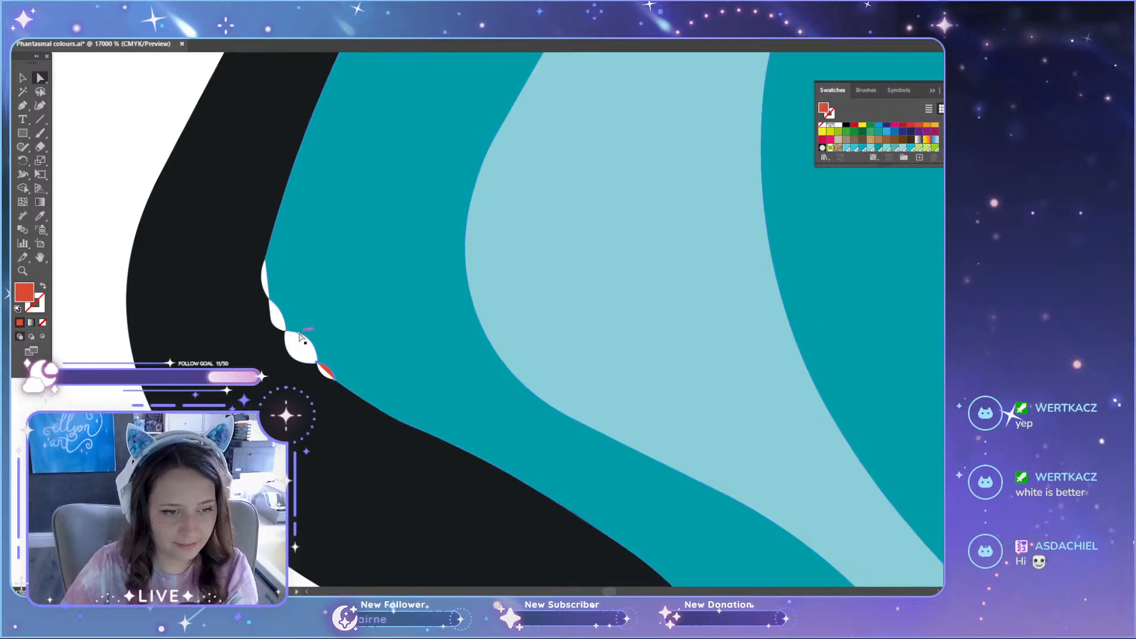
pyautogui.click(332, 372)
pyautogui.click(324, 370)
pyautogui.press('Delete')
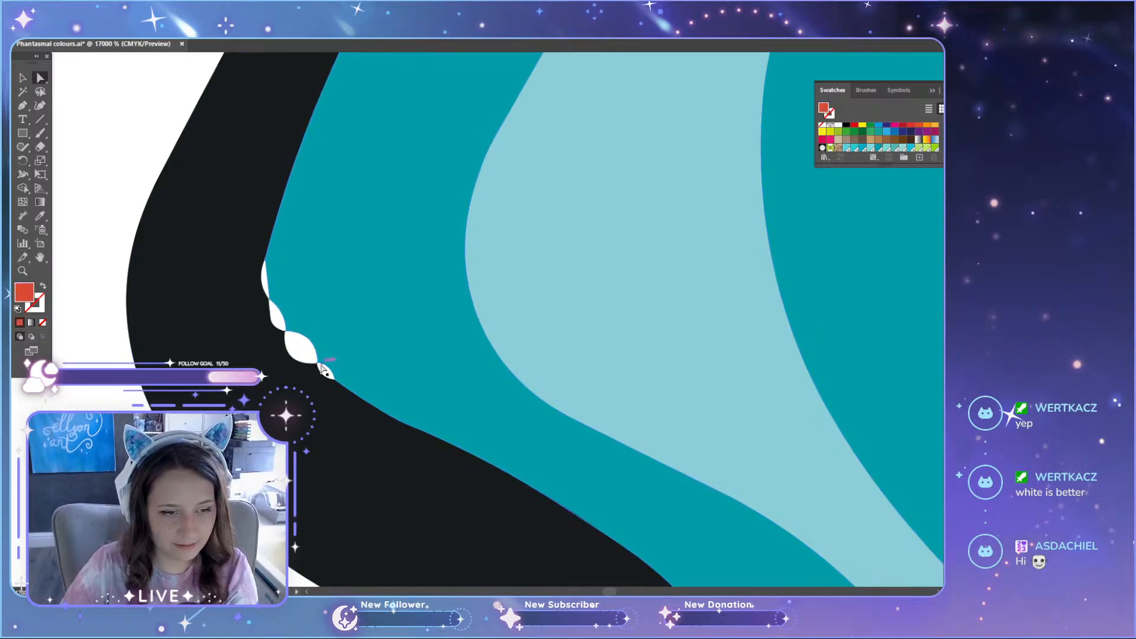
# Step: Fill the gaps at the flame's outer bend with a teal Pen tool shape whose outer edge curves smoothly along the black outline
pyautogui.click(325, 370)
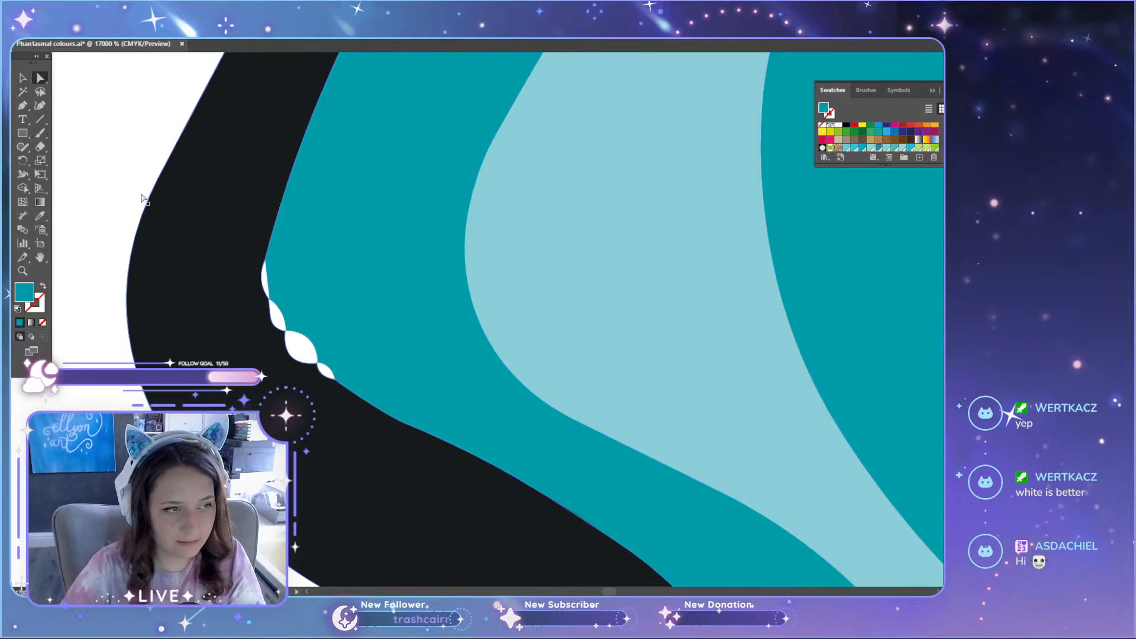
pyautogui.click(270, 238)
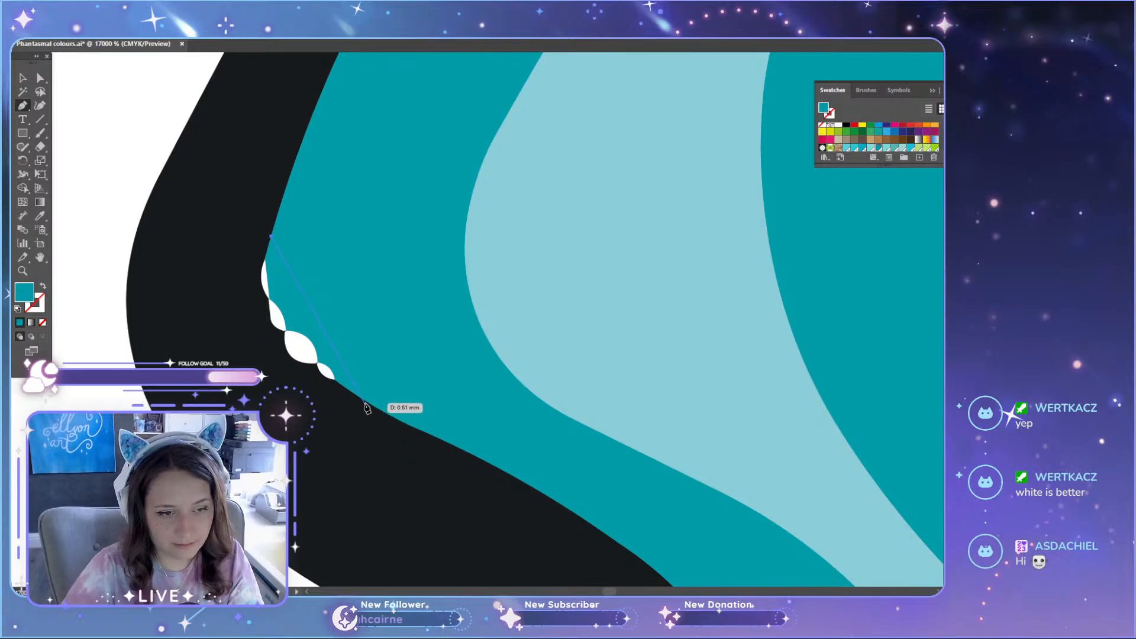
pyautogui.moveTo(365, 404); pyautogui.dragTo(518, 453)
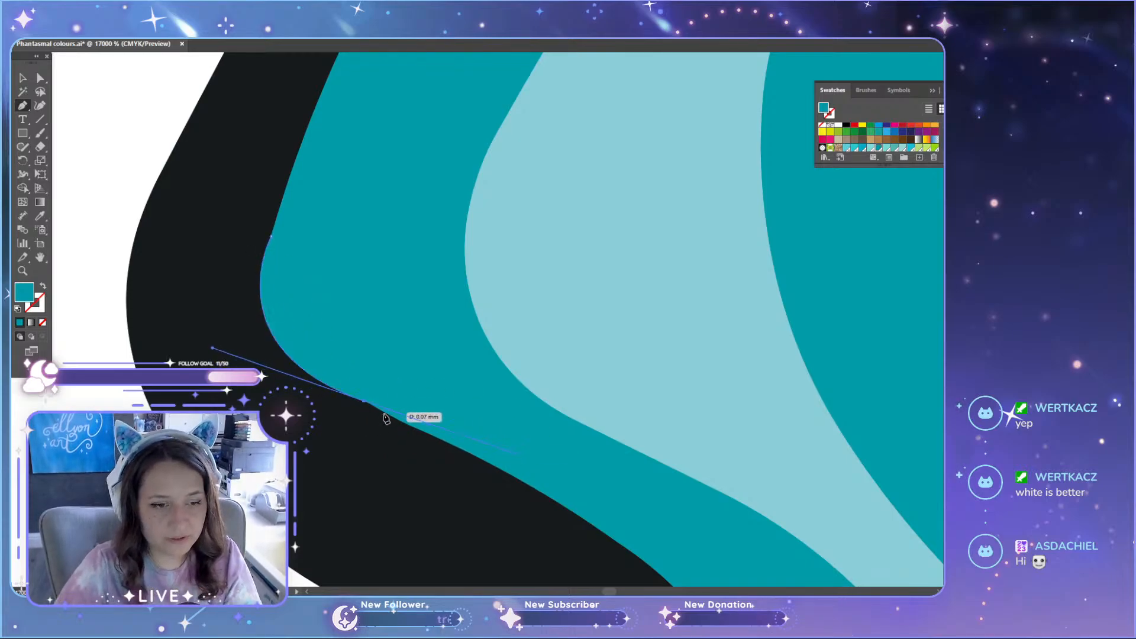
pyautogui.click(365, 403)
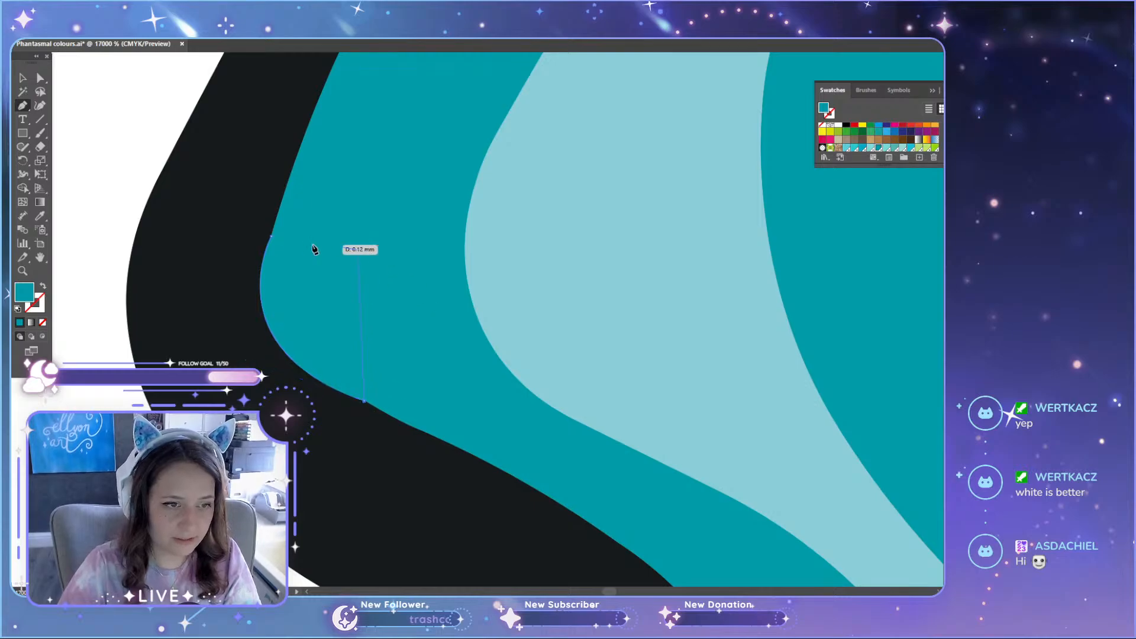
pyautogui.click(272, 237)
pyautogui.press('a')
pyautogui.keyDown('shift'); pyautogui.click(365, 259); pyautogui.keyUp('shift')
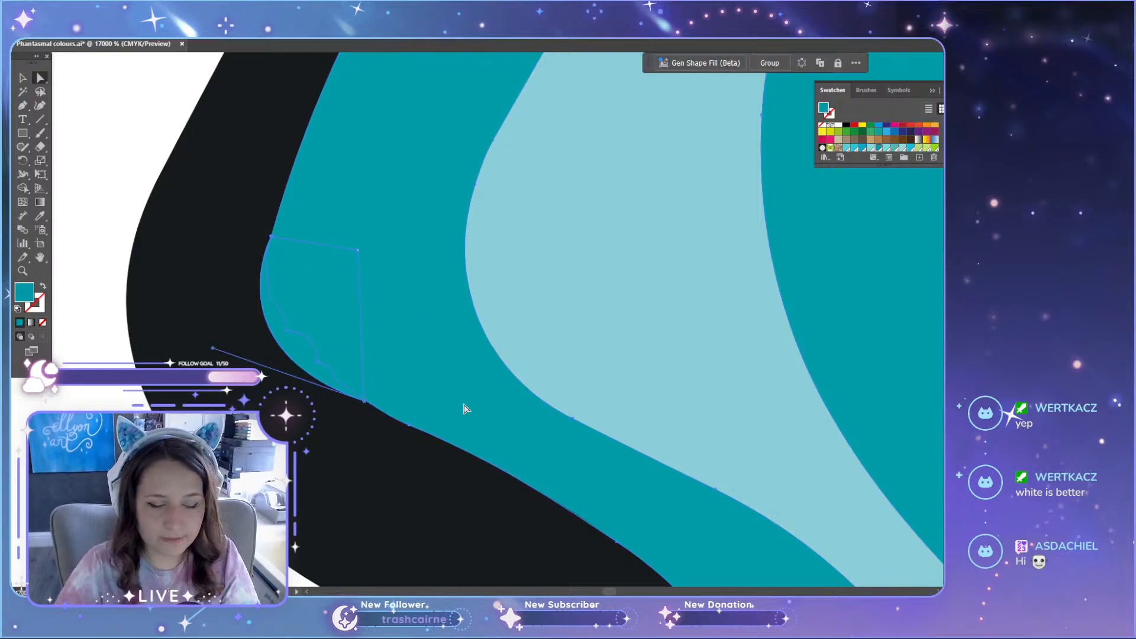
pyautogui.scroll(-4, 464, 409)
pyautogui.click(332, 429)
# Step: Inspect the rest of the mini skull's flame and face for leftover fragments, then review the whole blue pin set
pyautogui.scroll(-5, 308, 430)
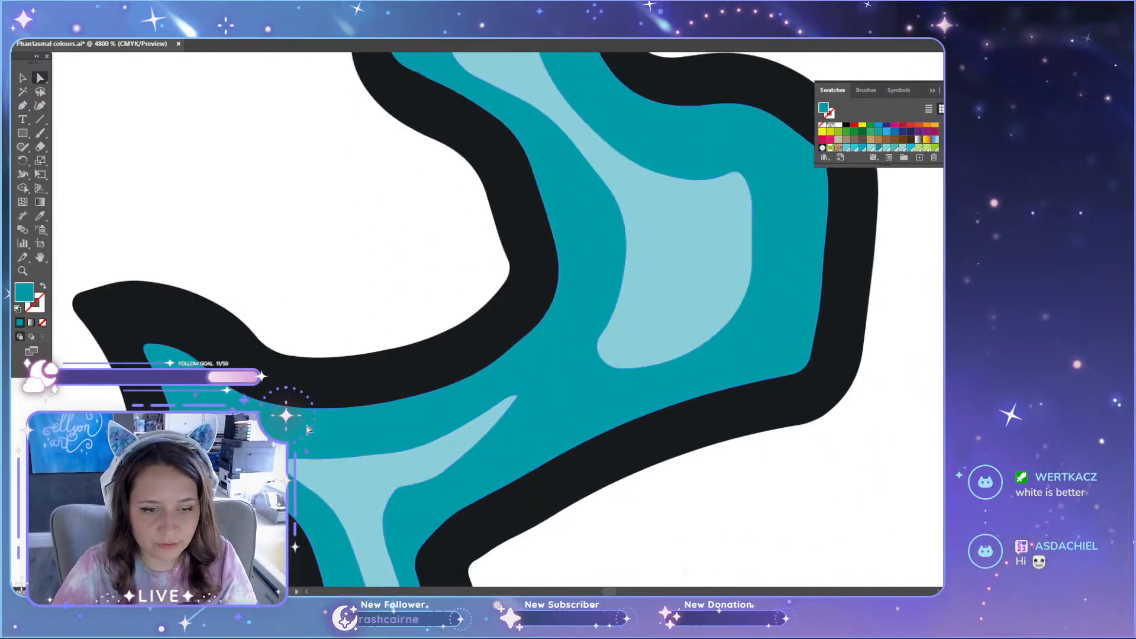
pyautogui.scroll(-10, 307, 428)
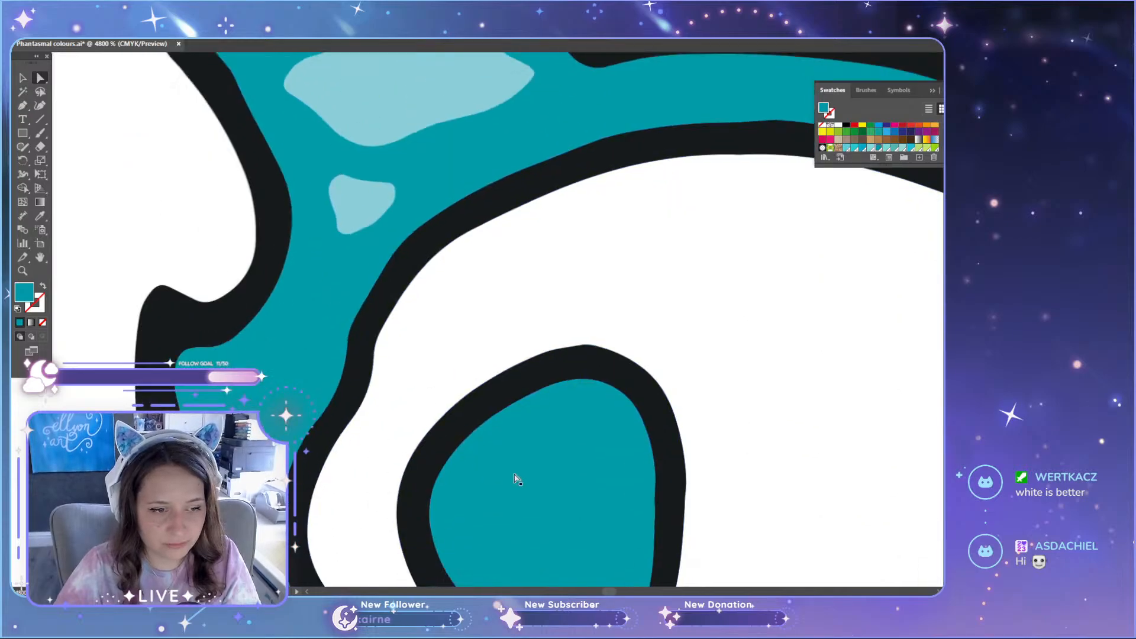
pyautogui.scroll(-3, 518, 472)
pyautogui.scroll(10, 690, 459)
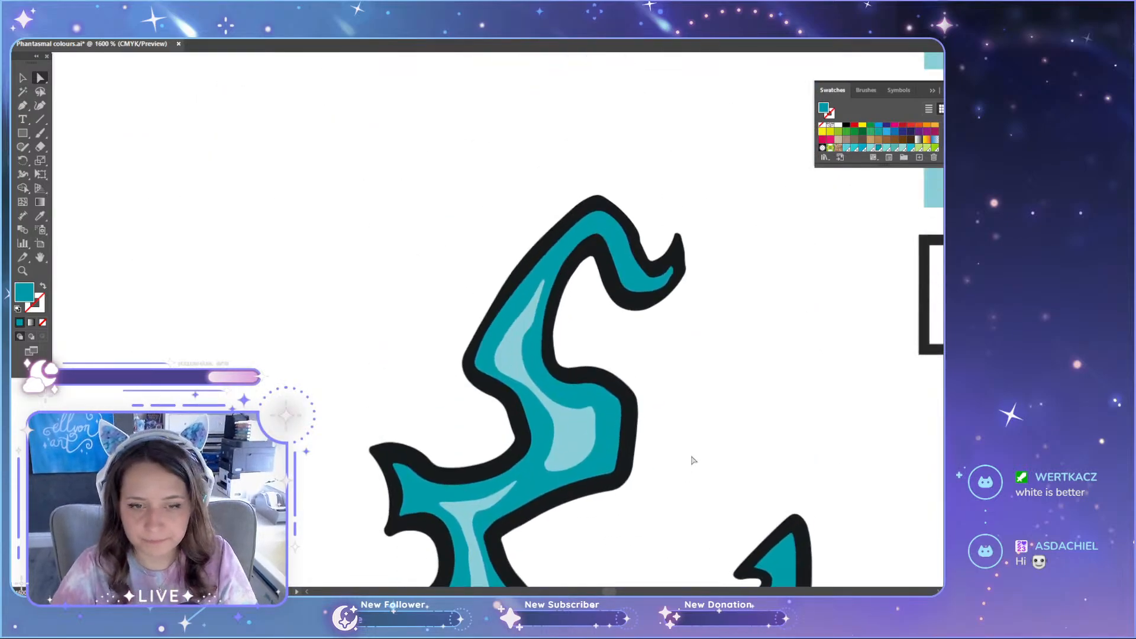
pyautogui.scroll(2, 701, 360)
pyautogui.scroll(3, 568, 382)
pyautogui.scroll(-14, 567, 381)
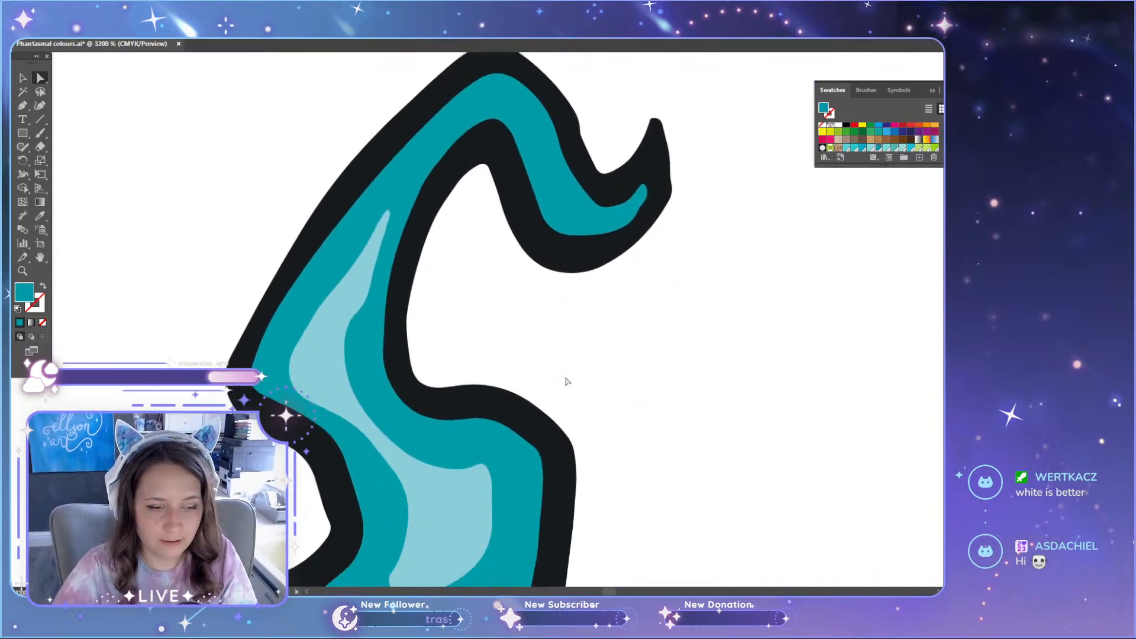
pyautogui.scroll(-2, 567, 382)
pyautogui.scroll(-10, 562, 380)
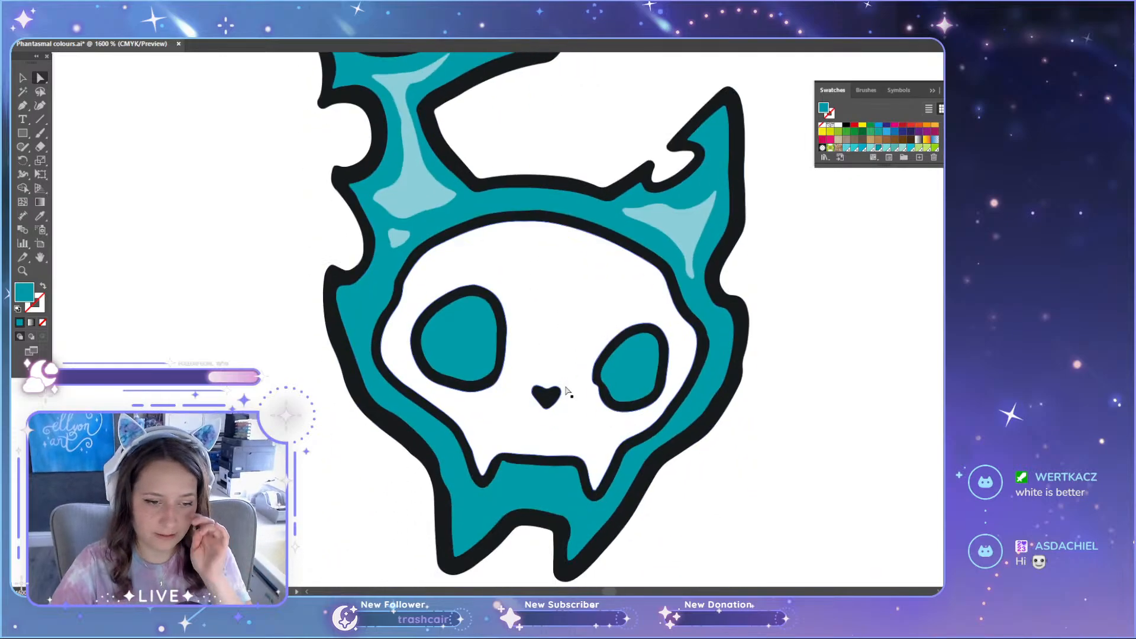
pyautogui.scroll(-3, 551, 426)
pyautogui.scroll(-6, 553, 427)
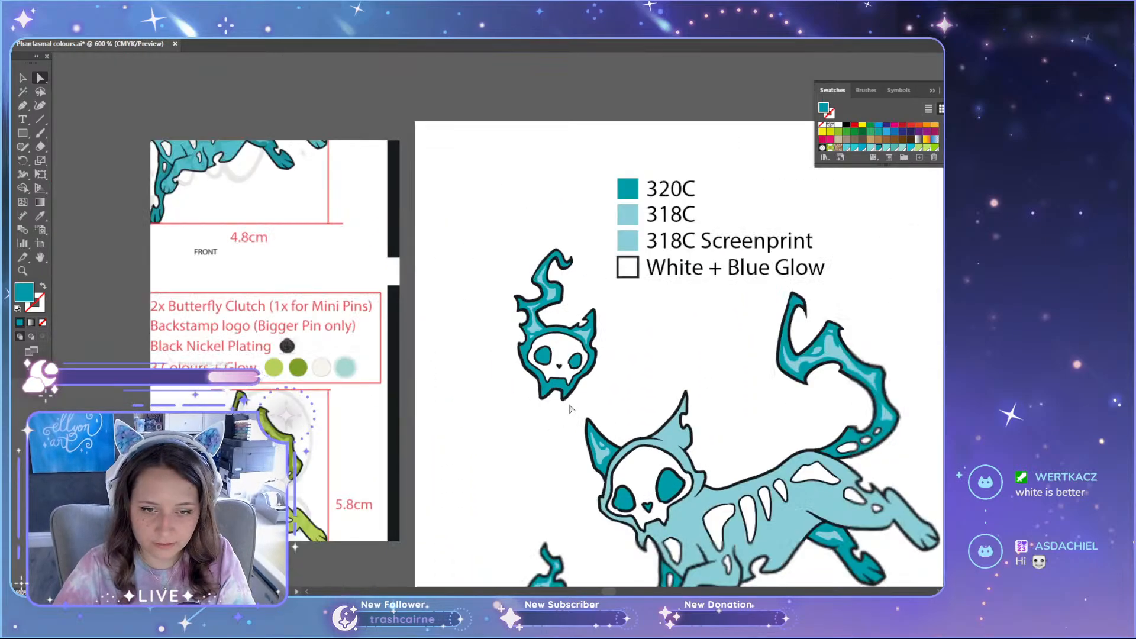
pyautogui.scroll(-7, 584, 443)
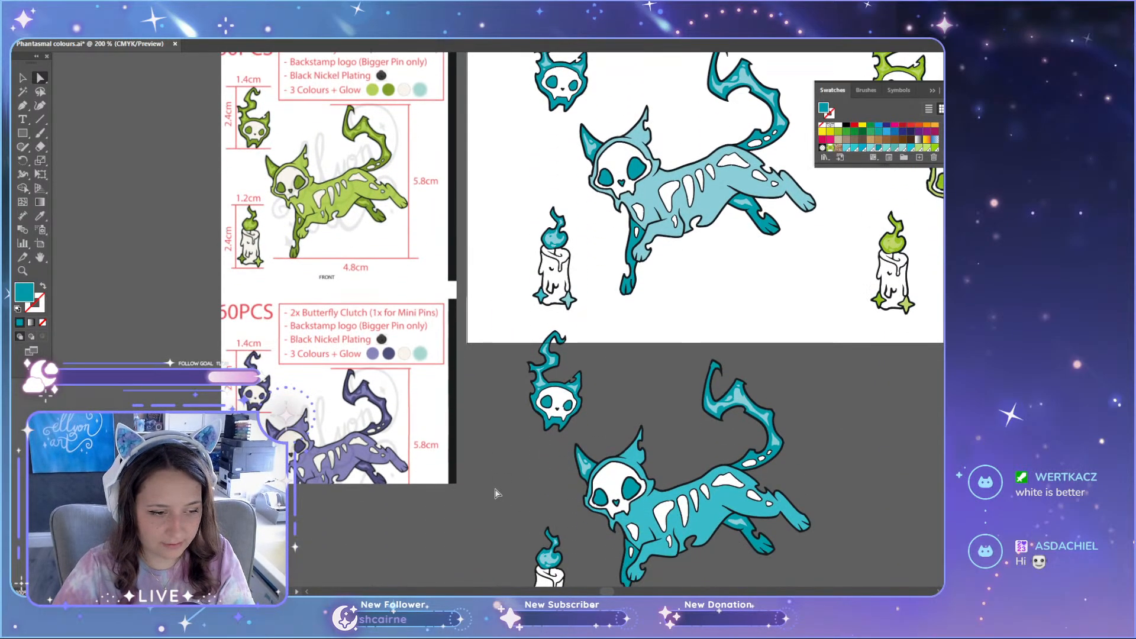
pyautogui.scroll(5, 503, 496)
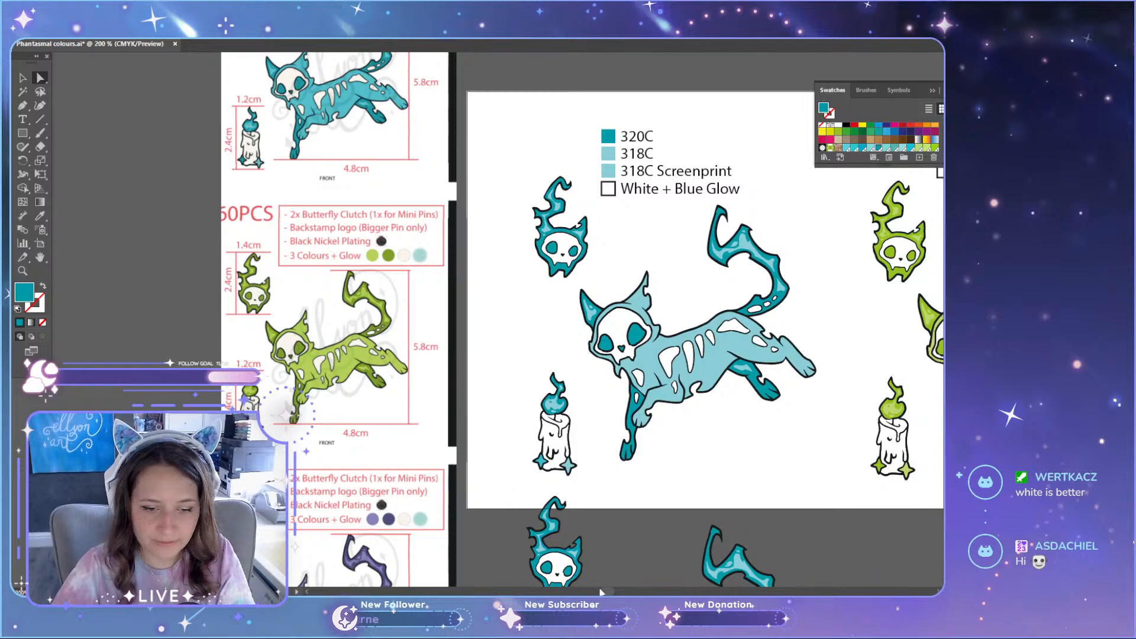
# Step: Switch to the image viewer to examine Background C1.jpg maximized, and compare its blues with the pin artwork in Illustrator
pyautogui.hscroll(10, 601, 592)
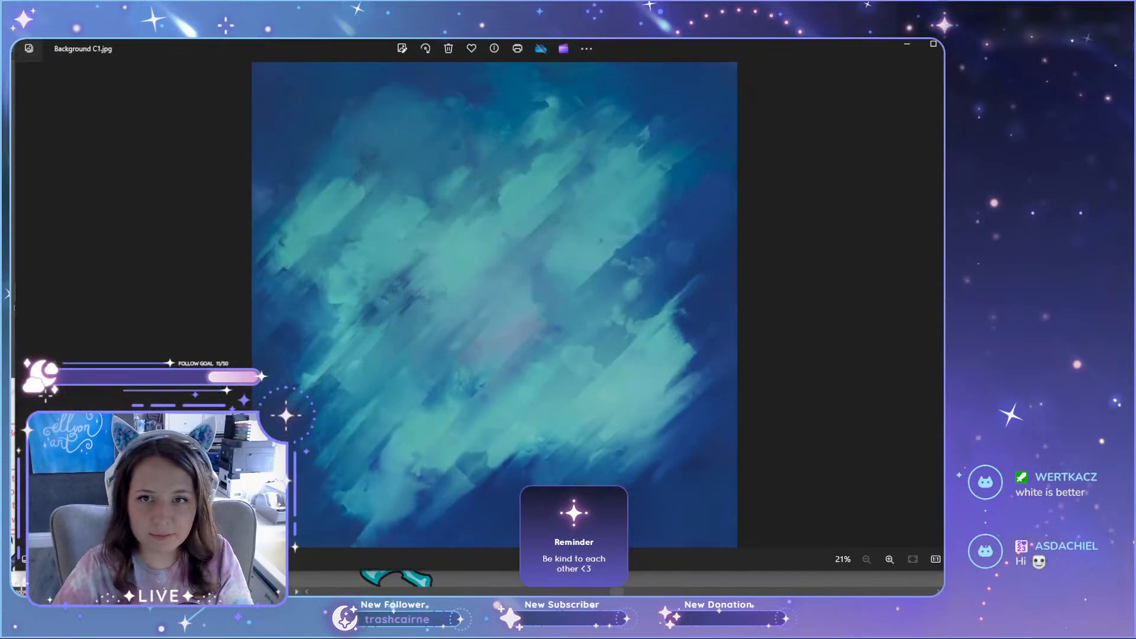
pyautogui.doubleClick(770, 46)
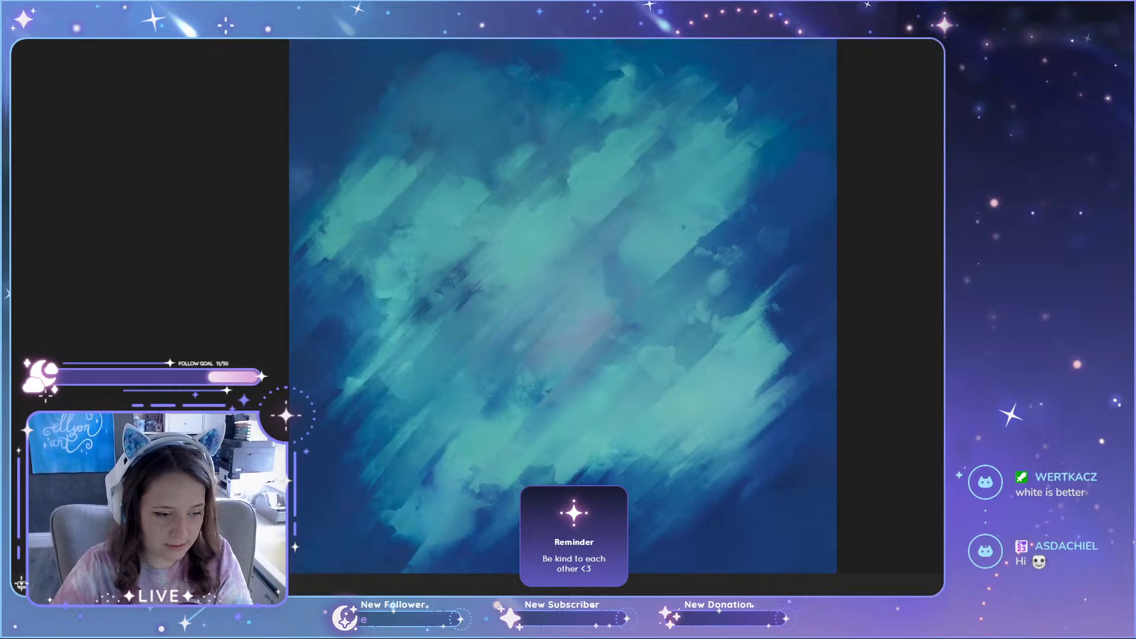
pyautogui.hotkey('alt', 'Tab')
pyautogui.scroll(-4, 320, 385)
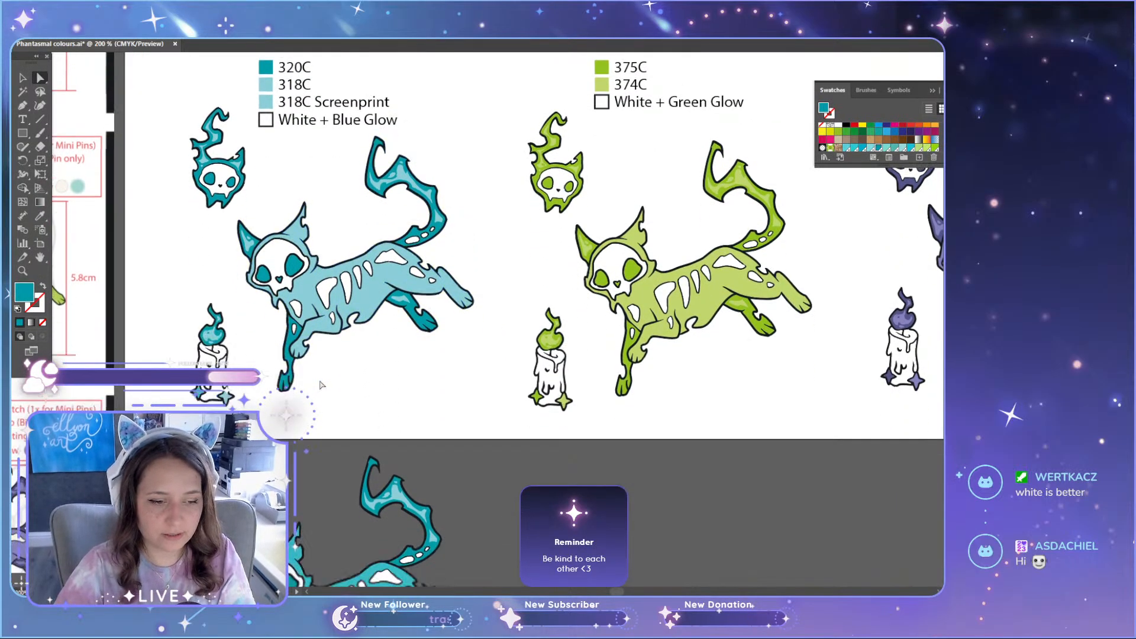
pyautogui.scroll(-2, 319, 386)
pyautogui.hotkey('alt', 'Tab')
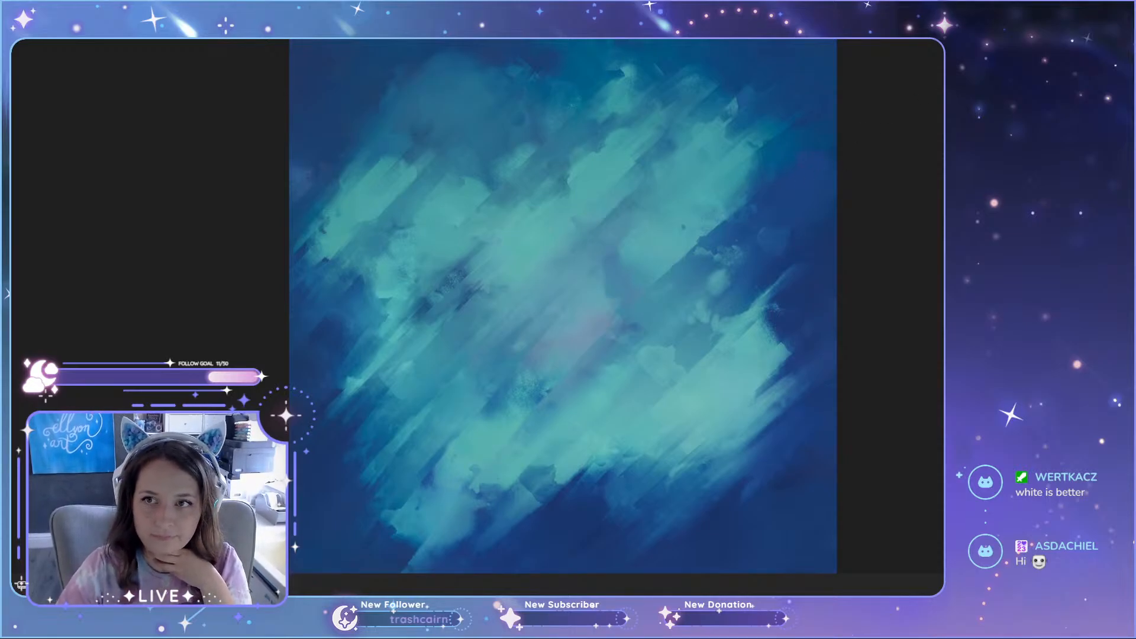
pyautogui.scroll(5, 548, 282)
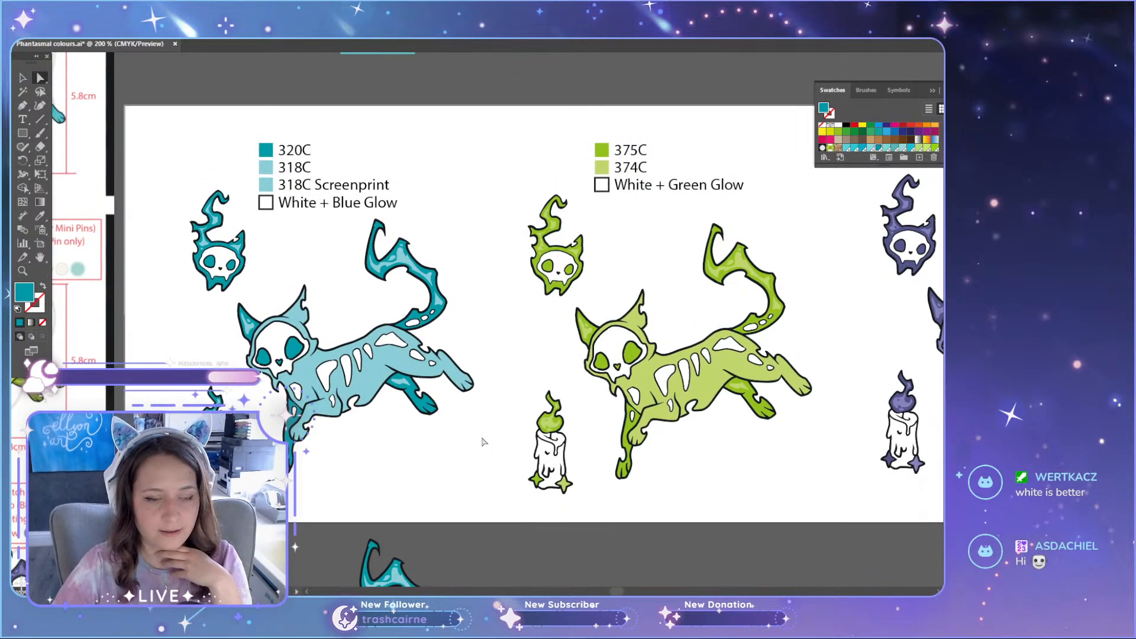
pyautogui.scroll(-5, 482, 441)
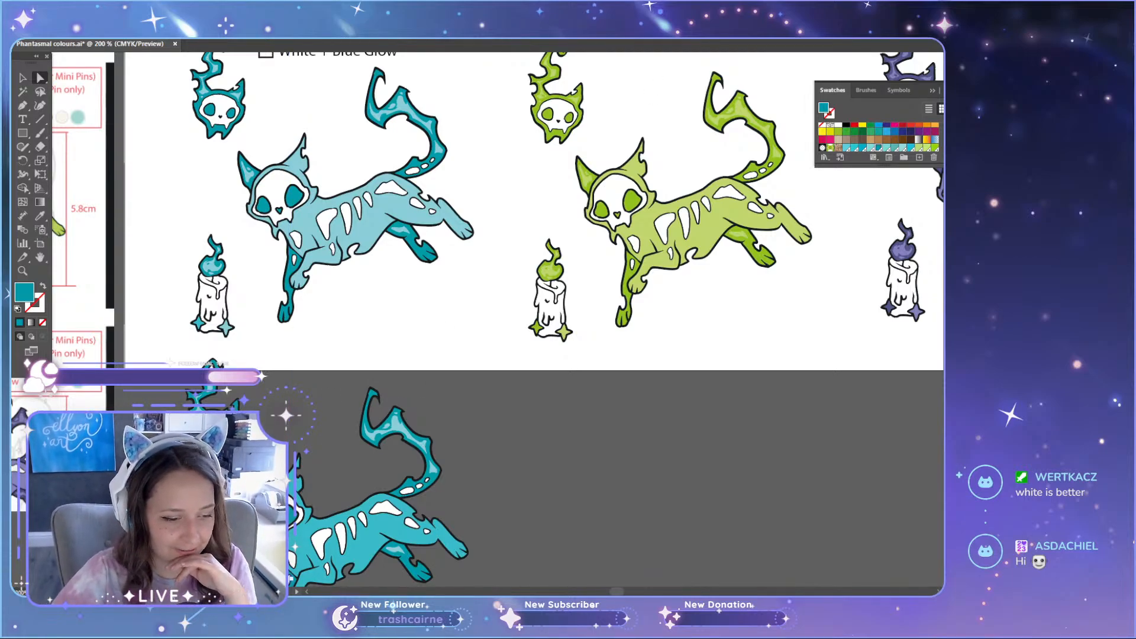
pyautogui.scroll(3, 530, 485)
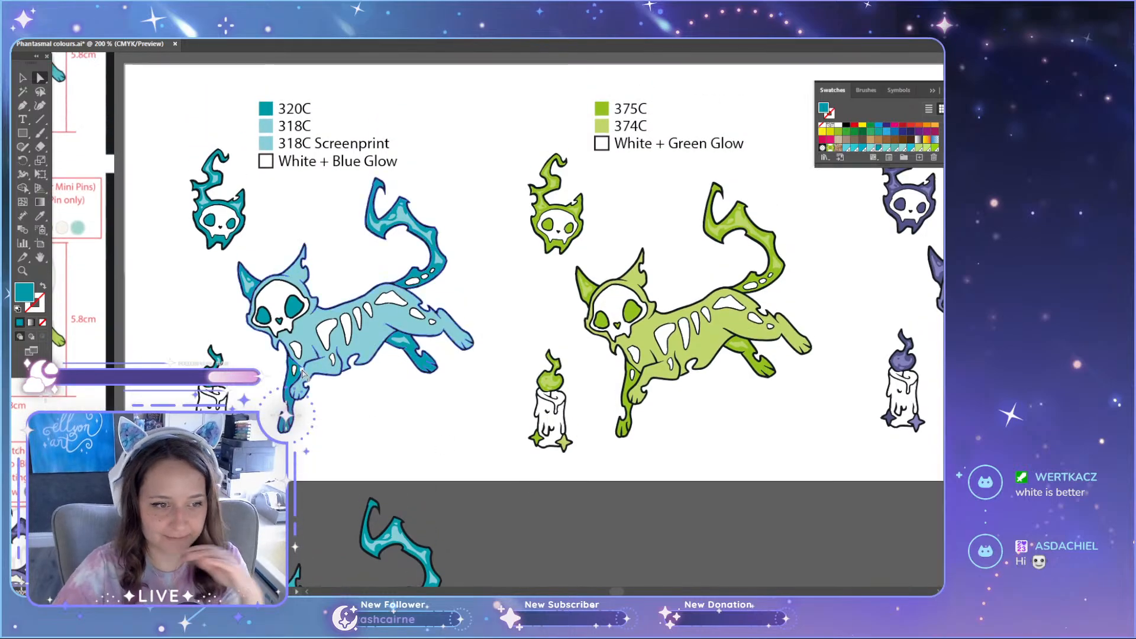
# Step: Shift the teal-bodied duplicate pin set slightly down and to the right beneath the artboard, then deselect it
pyautogui.scroll(-4, 289, 370)
pyautogui.scroll(-4, 290, 369)
pyautogui.press('v')
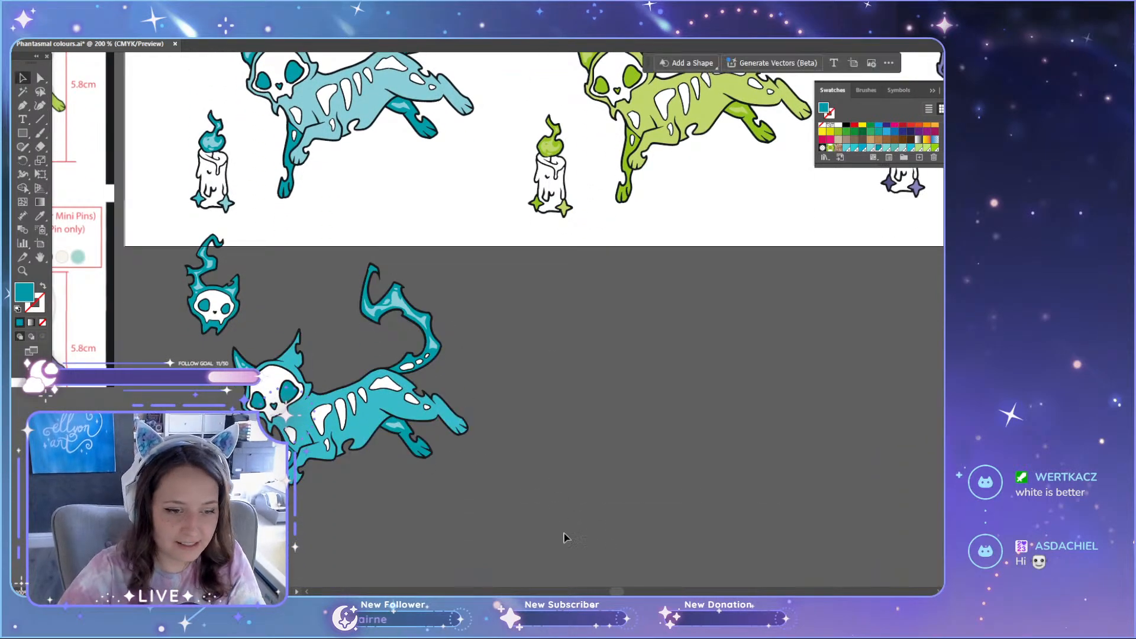
pyautogui.click(210, 267)
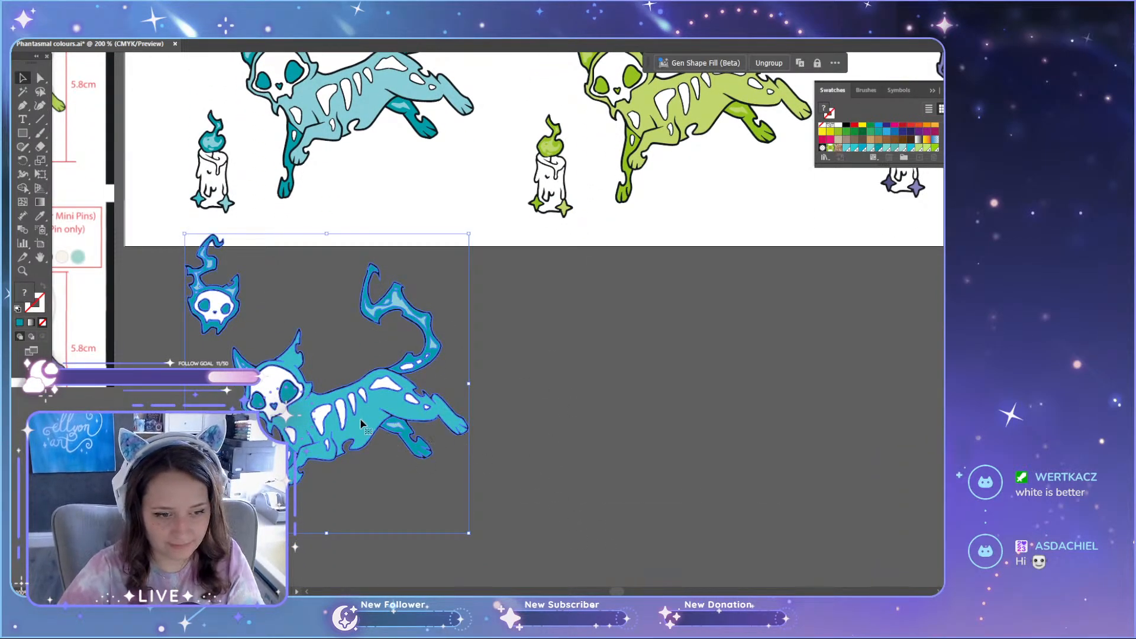
pyautogui.moveTo(361, 425); pyautogui.dragTo(384, 461)
pyautogui.click(617, 441)
pyautogui.scroll(-4, 616, 494)
pyautogui.scroll(9, 601, 494)
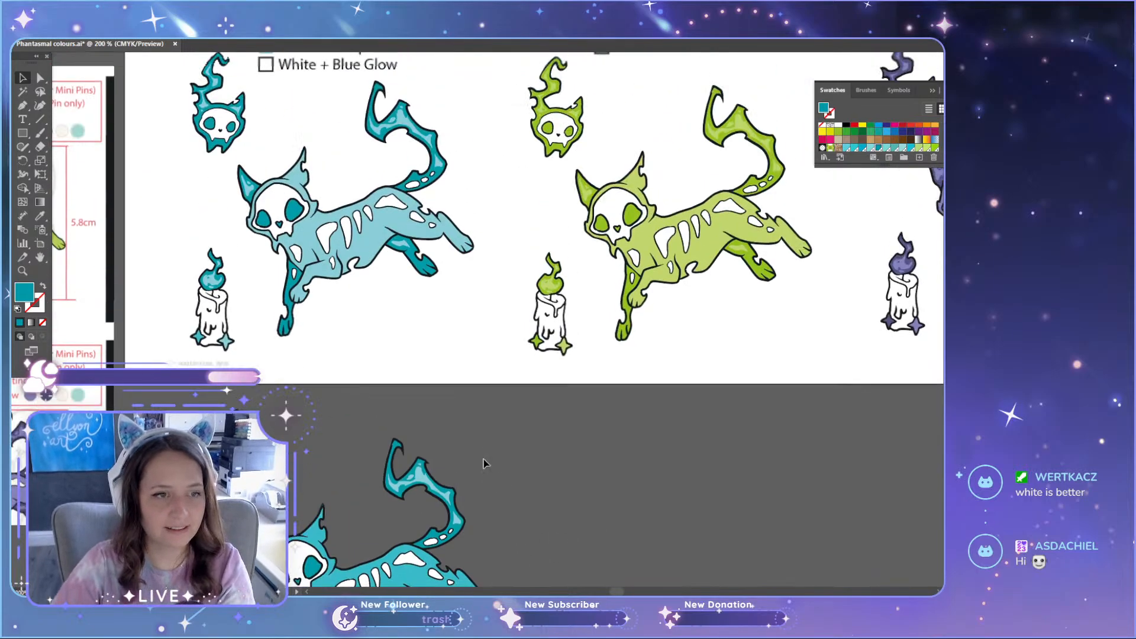
# Step: Compare the light blue cat pin set with the green set beside it and the teal-bodied duplicate below
pyautogui.scroll(3, 398, 359)
pyautogui.scroll(-2, 450, 373)
pyautogui.scroll(2, 446, 375)
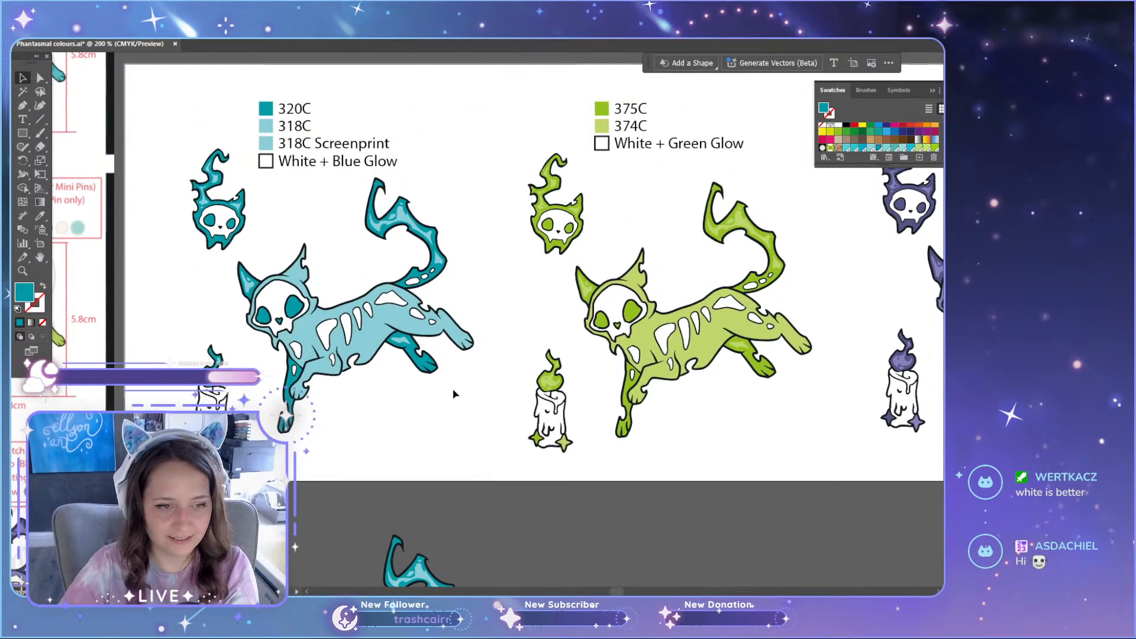
pyautogui.scroll(-2, 456, 393)
pyautogui.scroll(3, 385, 355)
pyautogui.press('a')
pyautogui.click(375, 143)
pyautogui.scroll(-5, 414, 406)
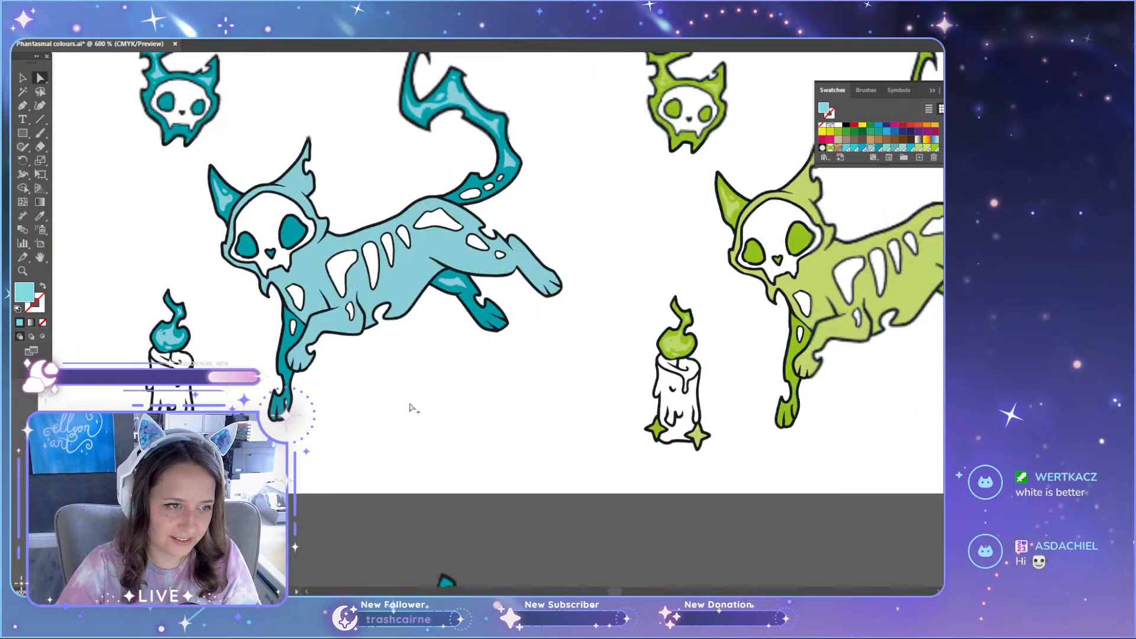
pyautogui.scroll(3, 400, 425)
pyautogui.press('v')
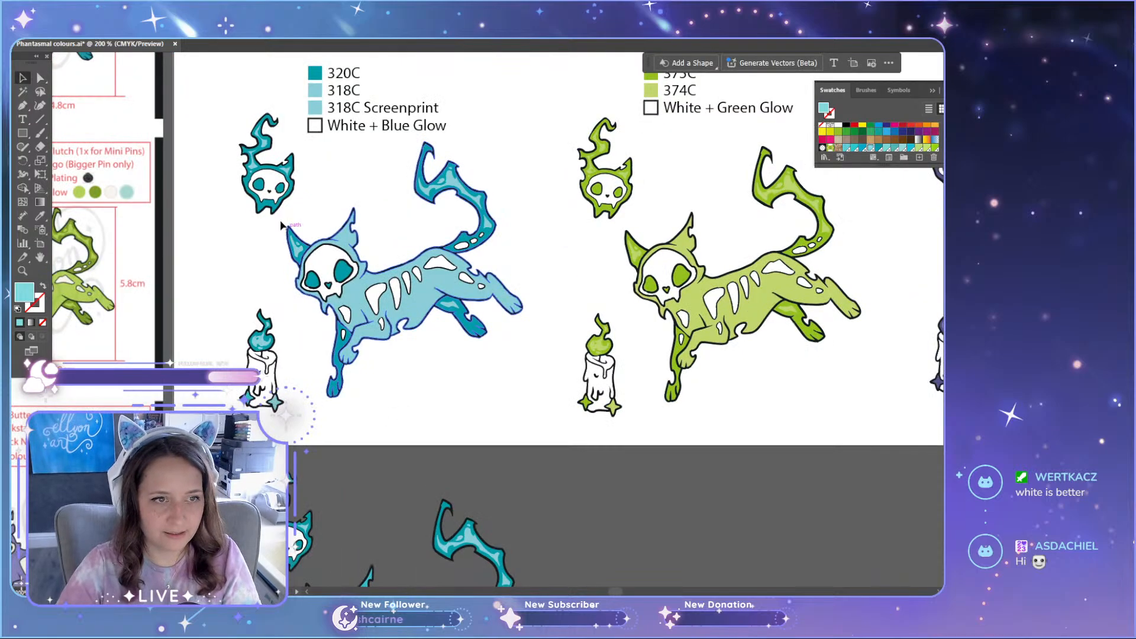
pyautogui.moveTo(219, 146); pyautogui.dragTo(517, 413)
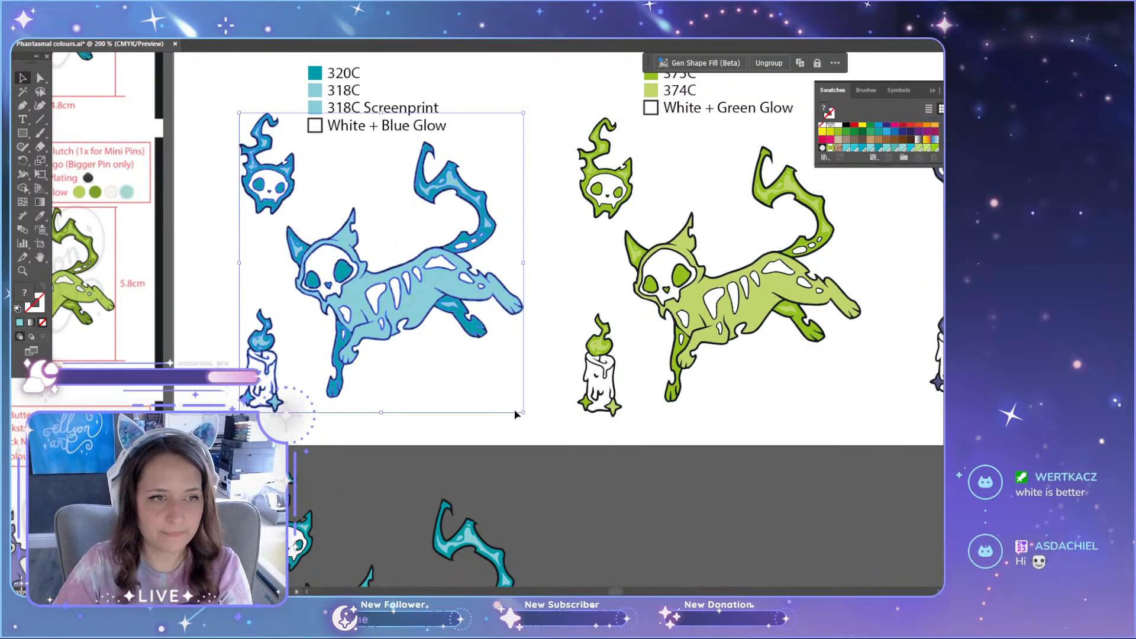
pyautogui.doubleClick(386, 128)
pyautogui.press('BackSpace')
pyautogui.write('B')
pyautogui.press('Left')
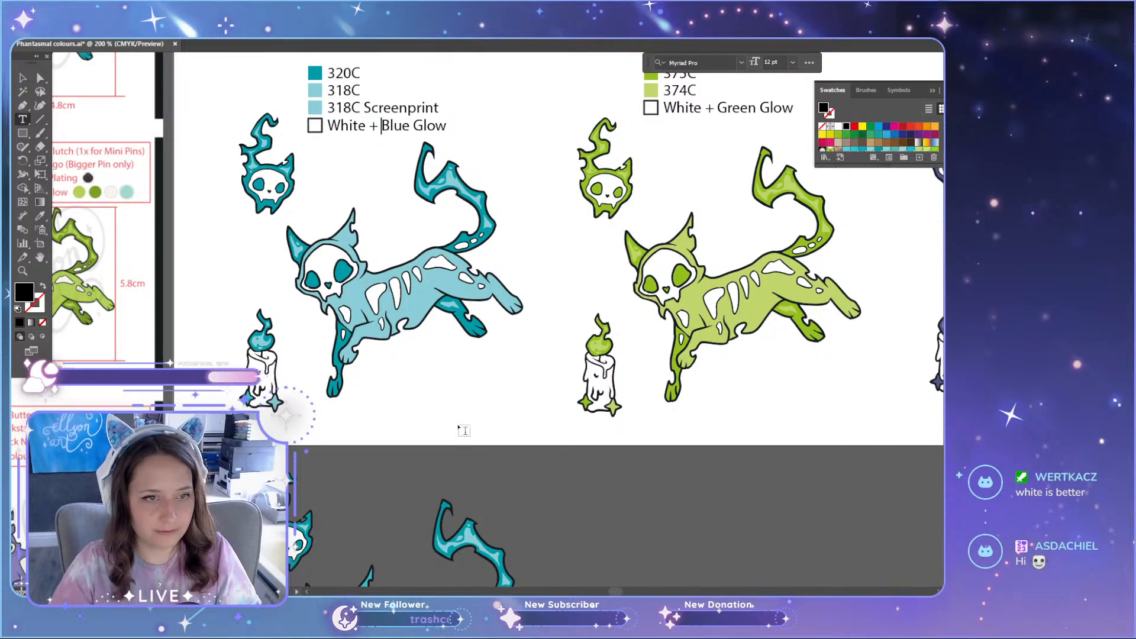
pyautogui.write('a')
pyautogui.press('BackSpace')
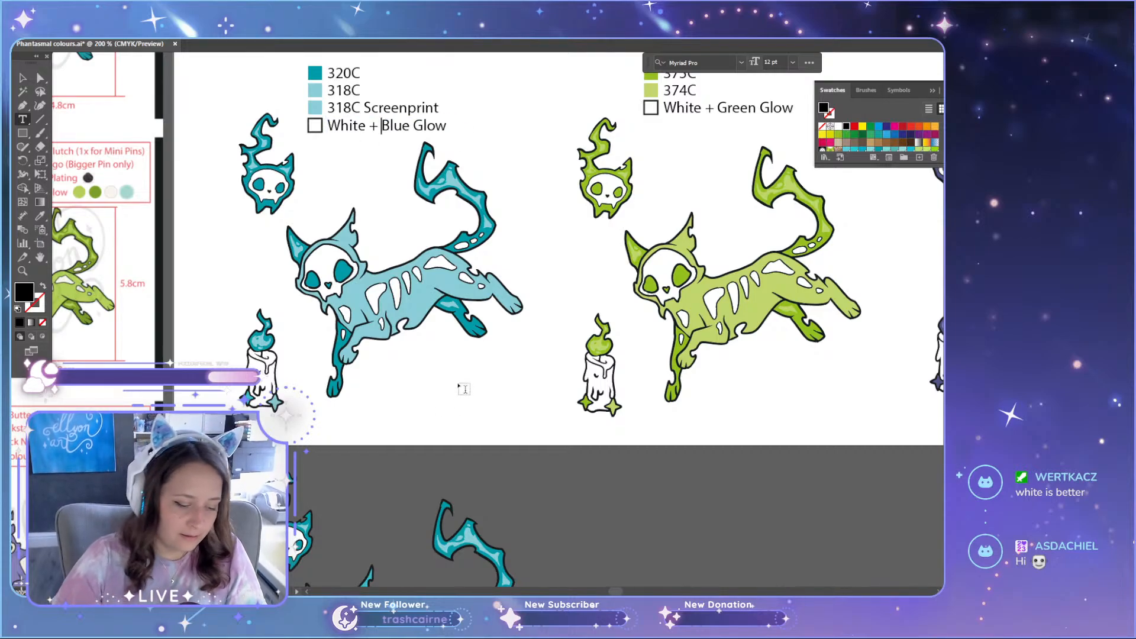
pyautogui.press('Escape')
# Step: Delete the light blue cat, candle and mini skull pins beneath the blue legend
pyautogui.moveTo(454, 424); pyautogui.dragTo(249, 225)
pyautogui.press('Delete')
pyautogui.scroll(-3, 328, 362)
pyautogui.scroll(2, 264, 208)
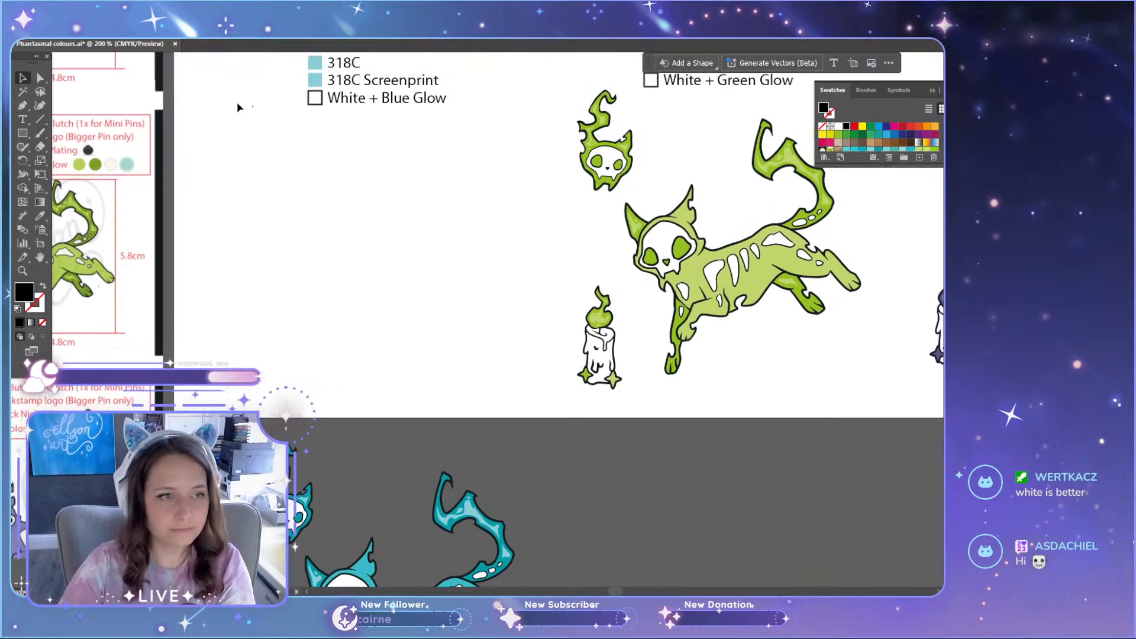
pyautogui.moveTo(237, 102); pyautogui.dragTo(261, 160)
pyautogui.press('Delete')
# Step: Move the teal-bodied pin set from below the artboard into the empty space under the blue colour legend
pyautogui.scroll(-10, 320, 273)
pyautogui.scroll(-2, 390, 441)
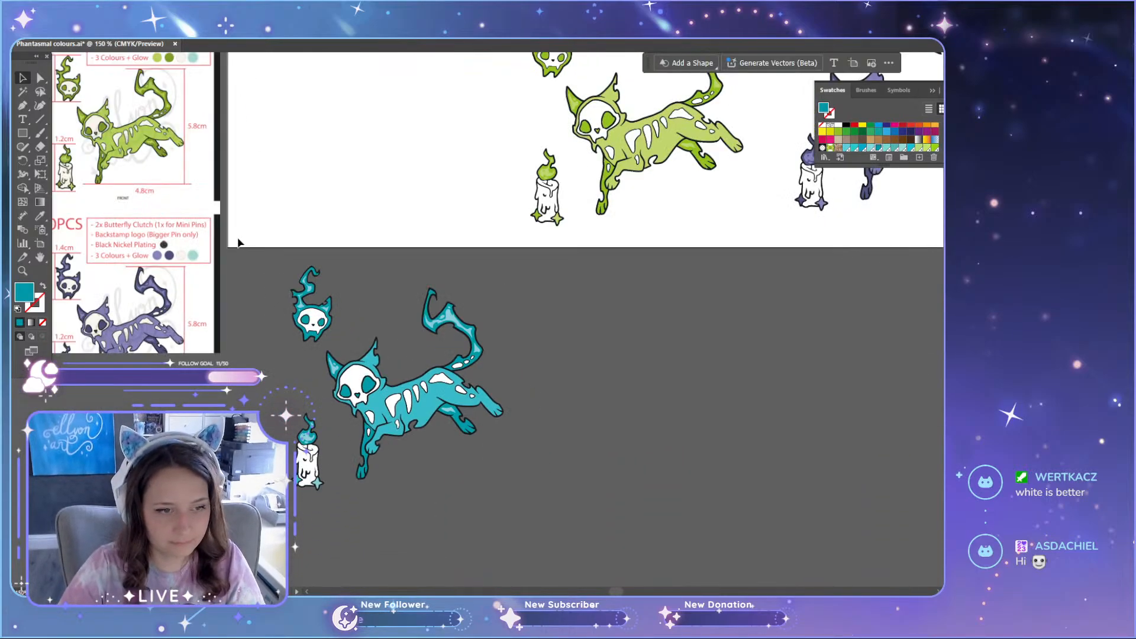
pyautogui.scroll(4, 473, 523)
pyautogui.click(469, 530)
pyautogui.scroll(3, 470, 529)
pyautogui.moveTo(450, 570); pyautogui.dragTo(405, 320)
pyautogui.click(511, 508)
pyautogui.scroll(6, 482, 507)
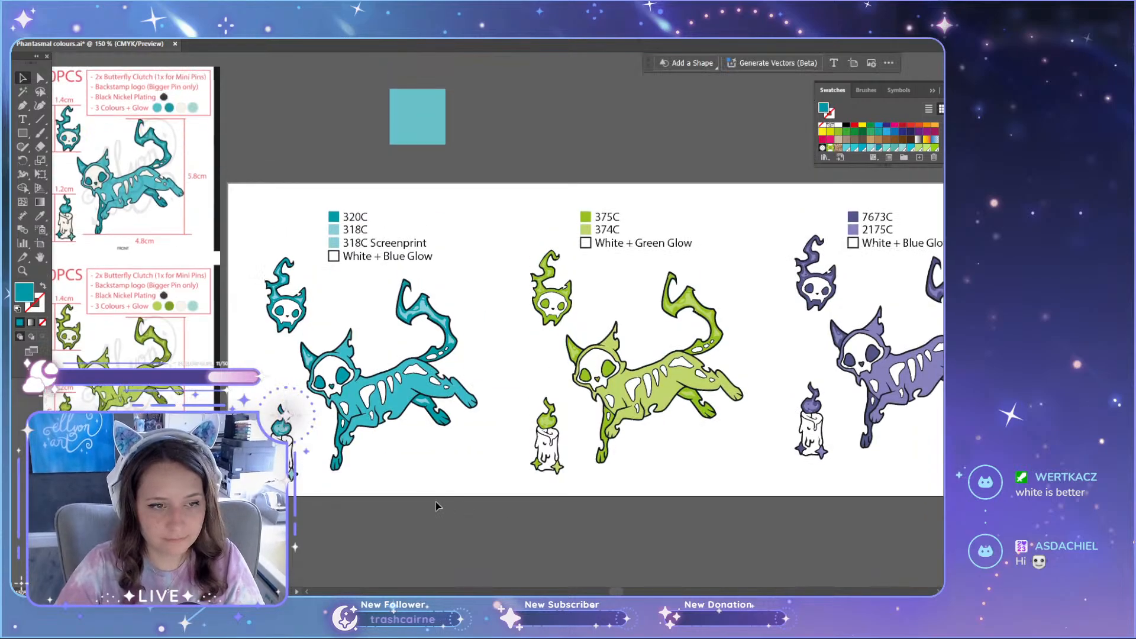
pyautogui.scroll(-3, 426, 510)
pyautogui.scroll(1, 585, 319)
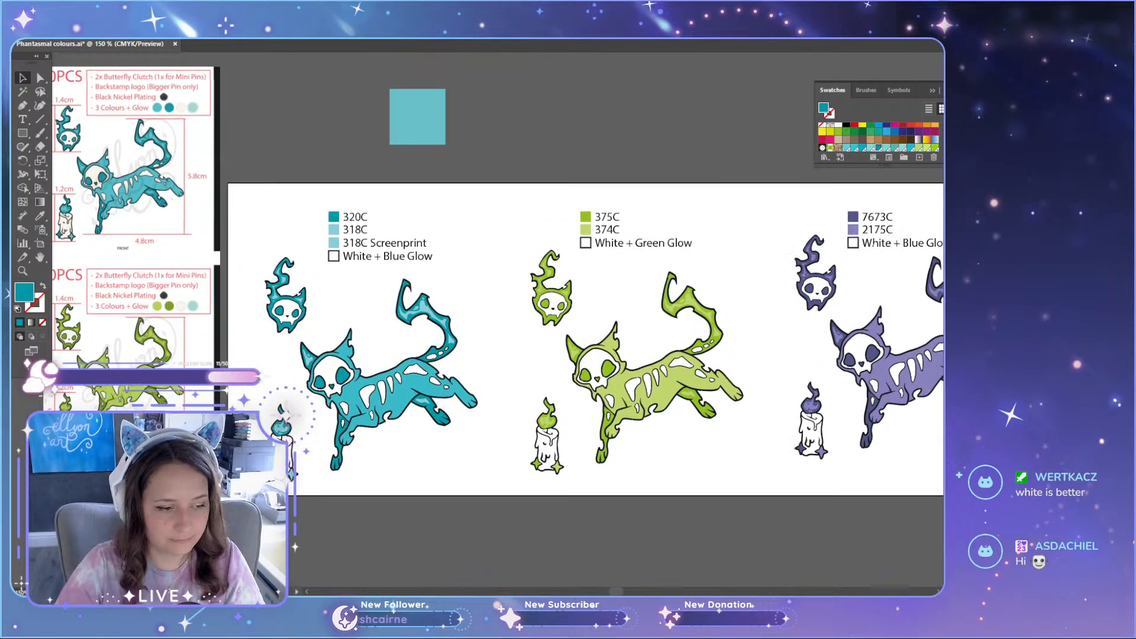
pyautogui.scroll(-1, 586, 320)
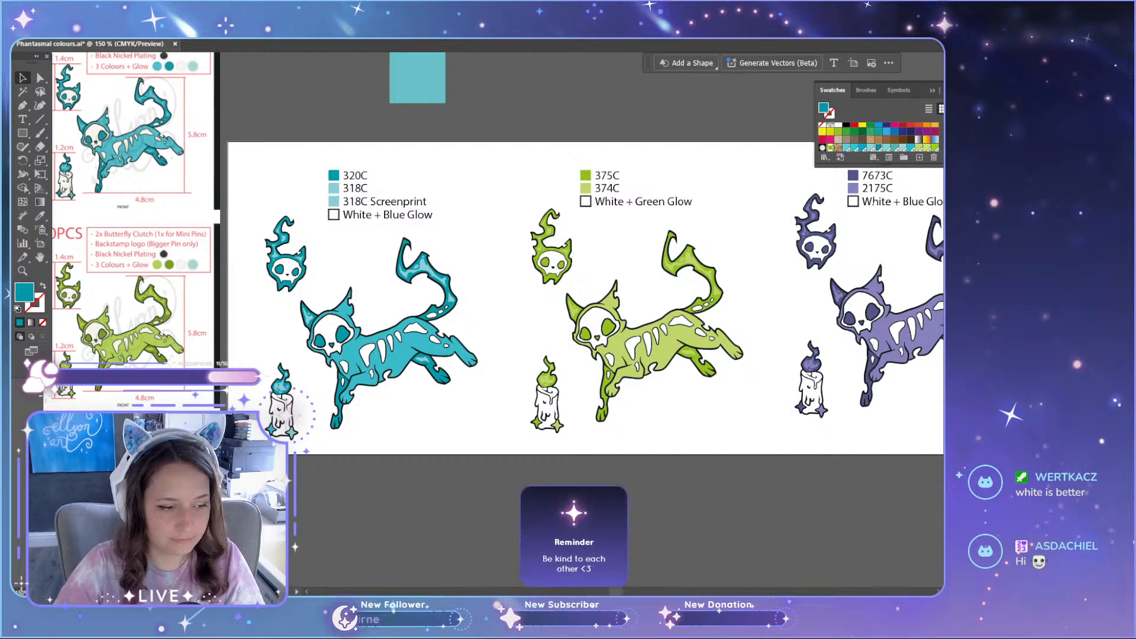
pyautogui.press('super')
pyautogui.write('vlc')
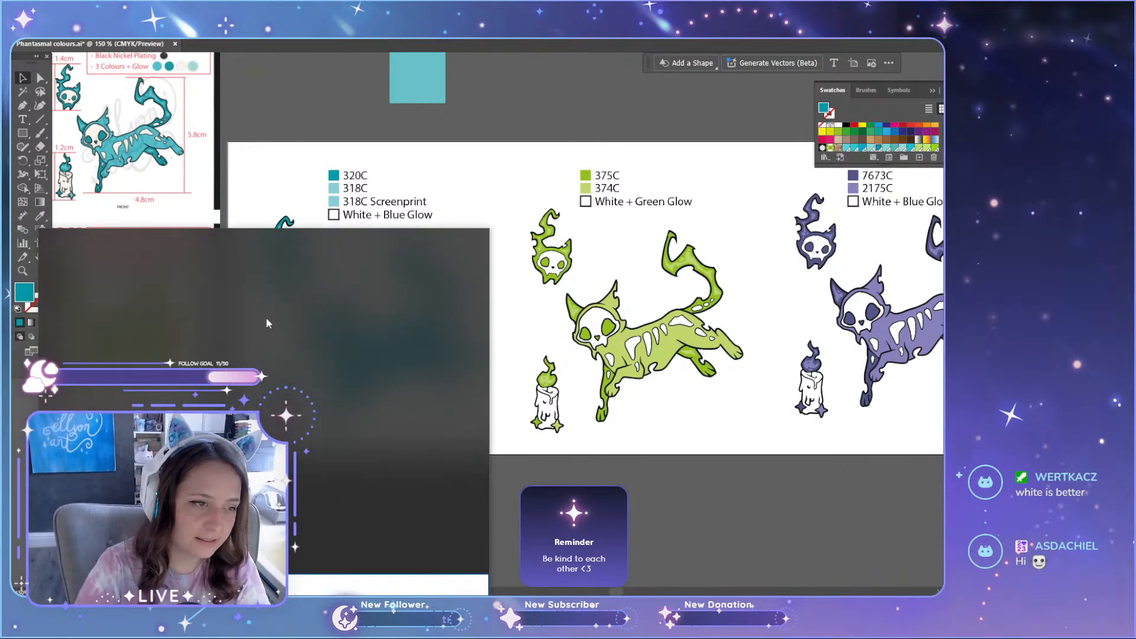
pyautogui.click(138, 301)
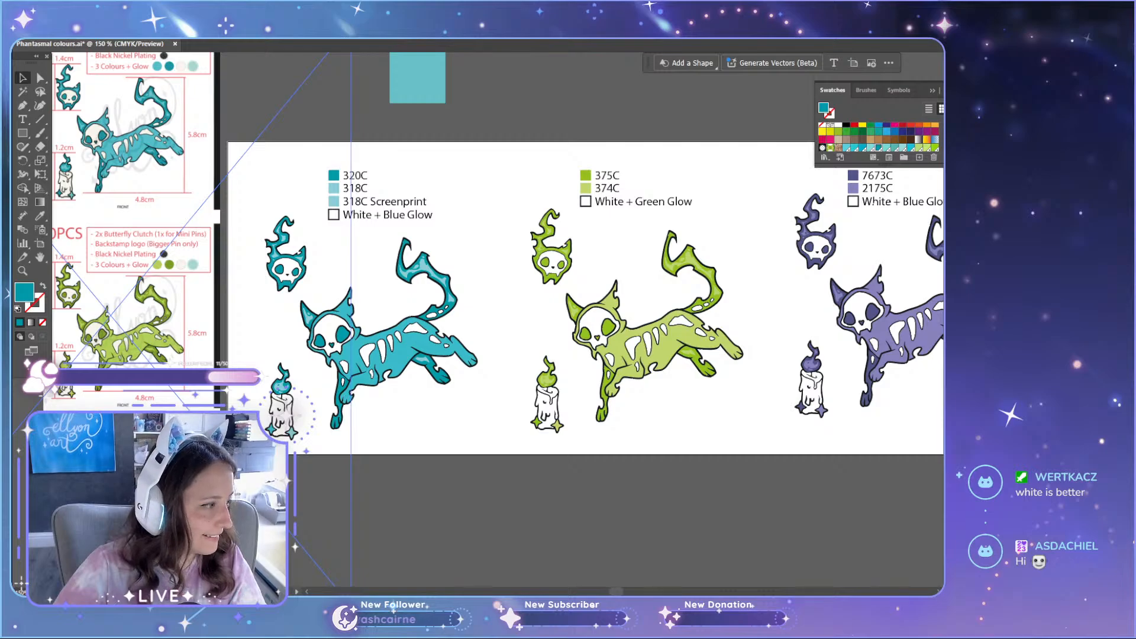
pyautogui.scroll(-2, 488, 244)
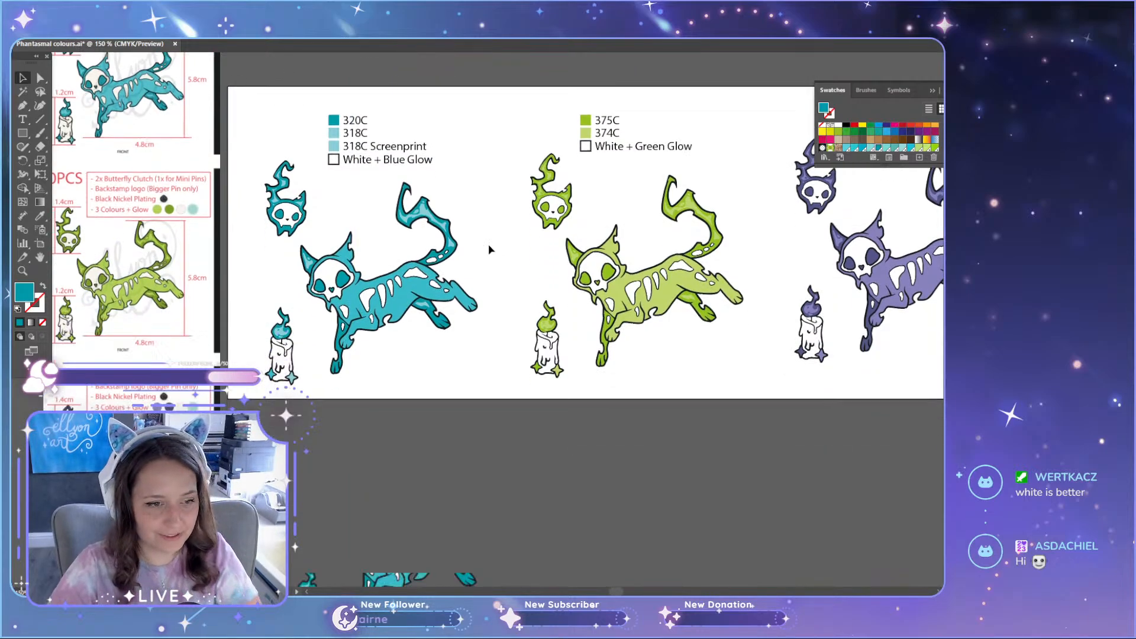
pyautogui.scroll(3, 465, 388)
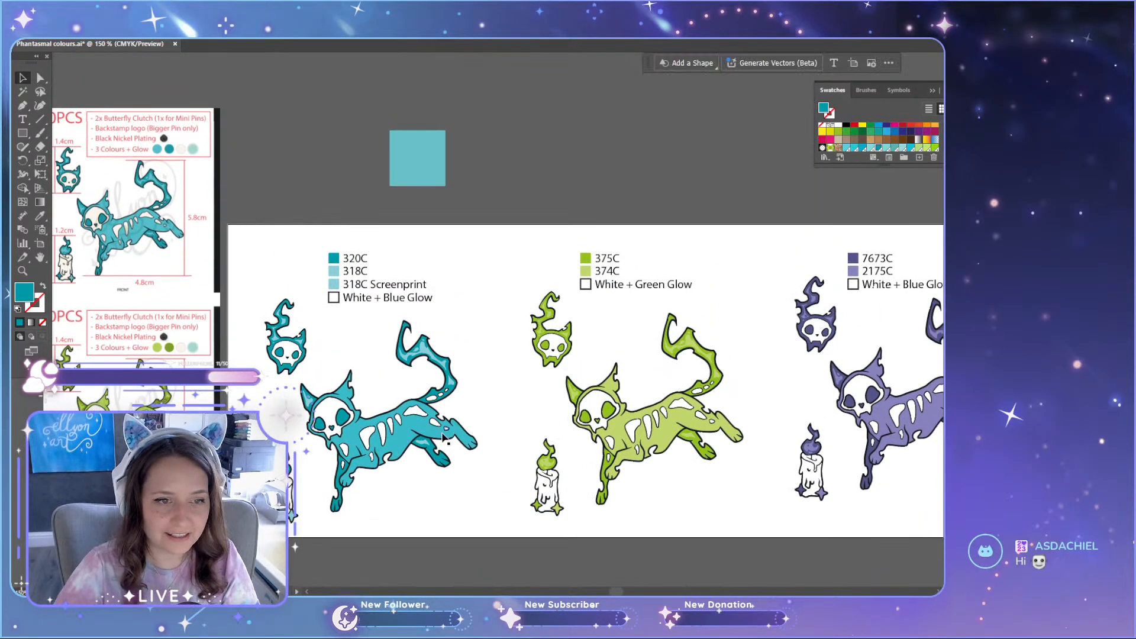
pyautogui.scroll(-5, 408, 435)
# Step: Change the second colour label in the blue legend to 319C
pyautogui.scroll(11, 380, 431)
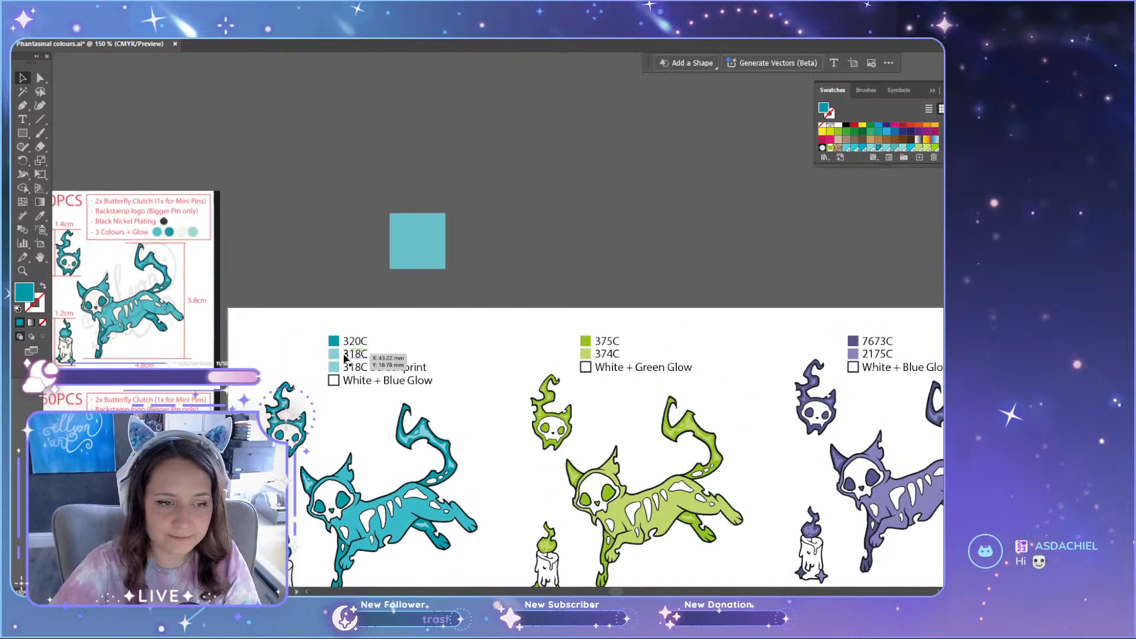
pyautogui.scroll(3, 308, 387)
pyautogui.scroll(-3, 313, 382)
pyautogui.press('t')
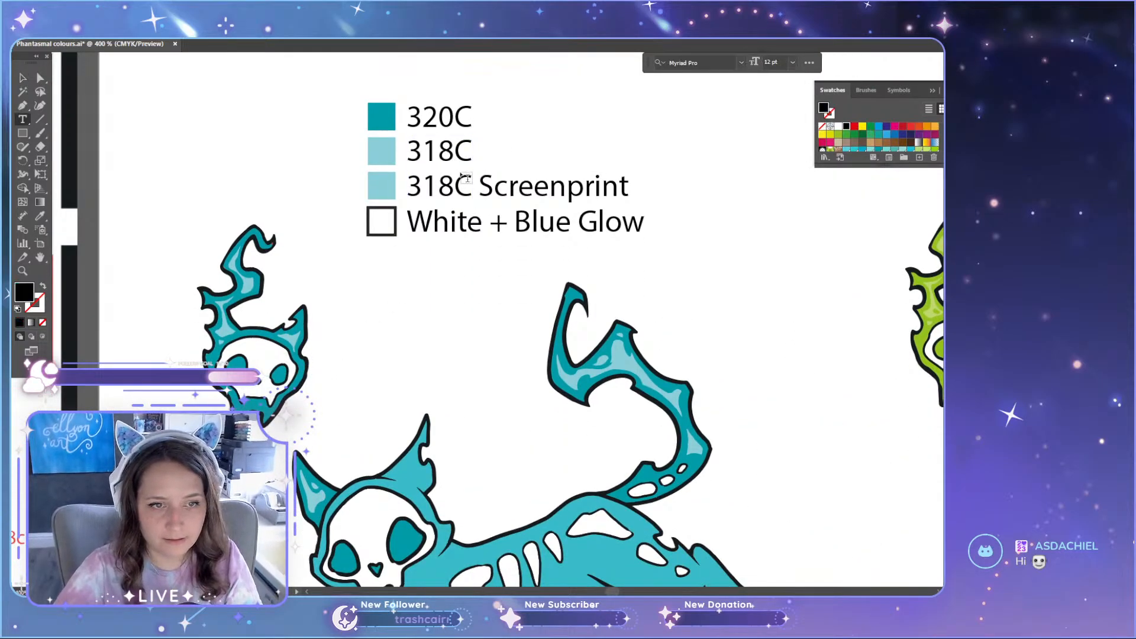
pyautogui.moveTo(438, 153); pyautogui.dragTo(454, 153)
pyautogui.write('9')
pyautogui.press('Escape')
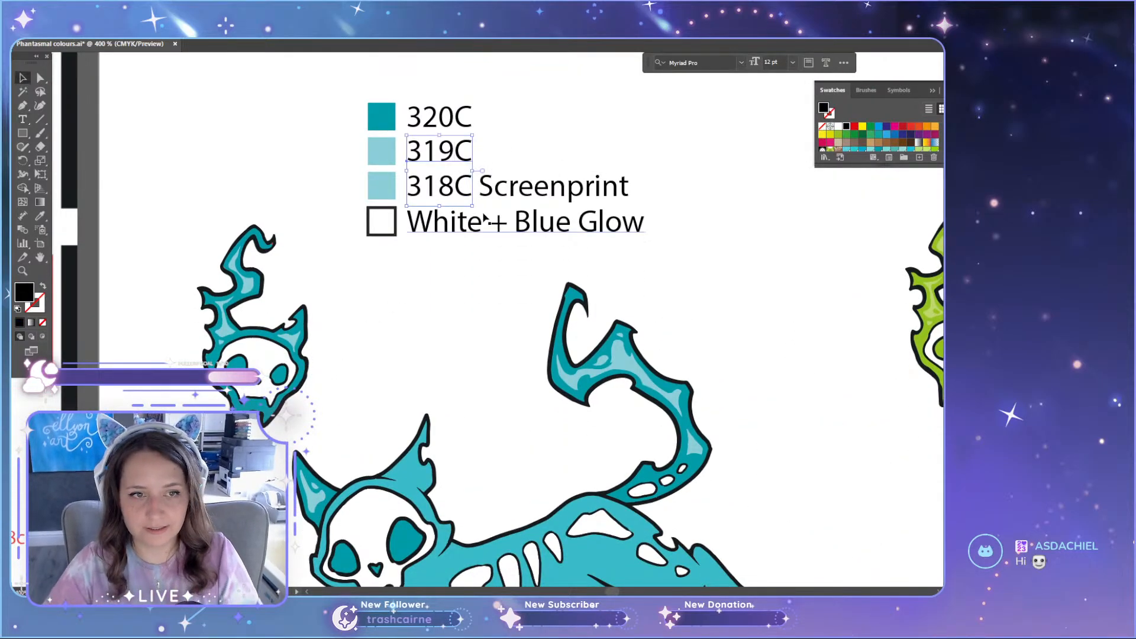
# Step: Recolour the legend swatch beside 319C with the teal sampled from the blue cat's body
pyautogui.click(388, 163)
pyautogui.scroll(-3, 515, 446)
pyautogui.press('i')
pyautogui.click(571, 499)
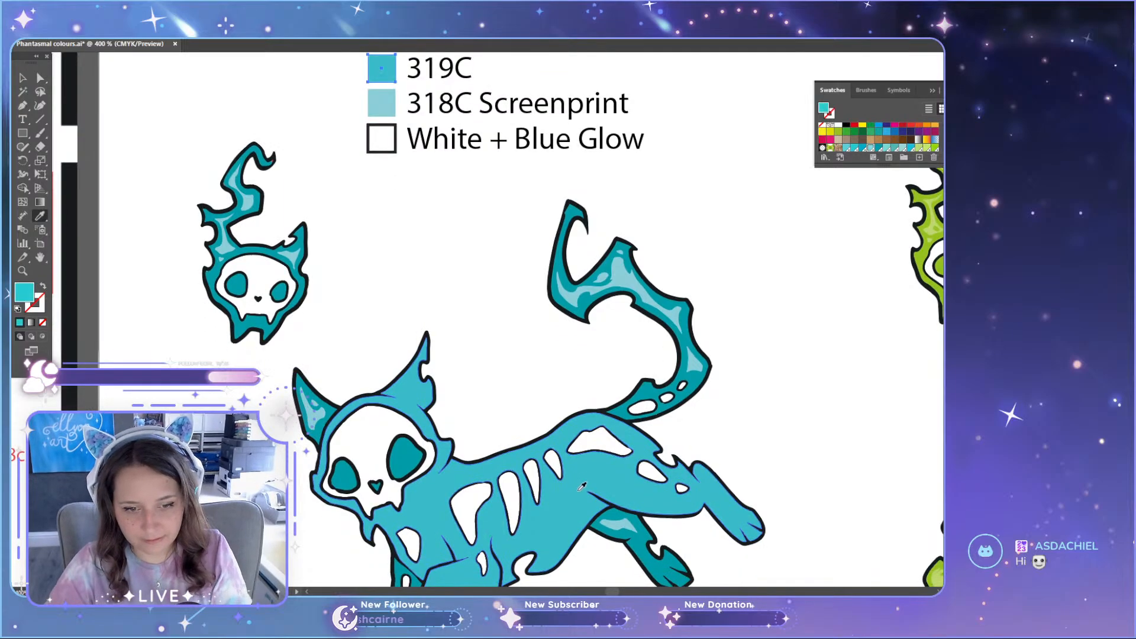
pyautogui.press('a')
pyautogui.click(830, 386)
pyautogui.scroll(2, 766, 381)
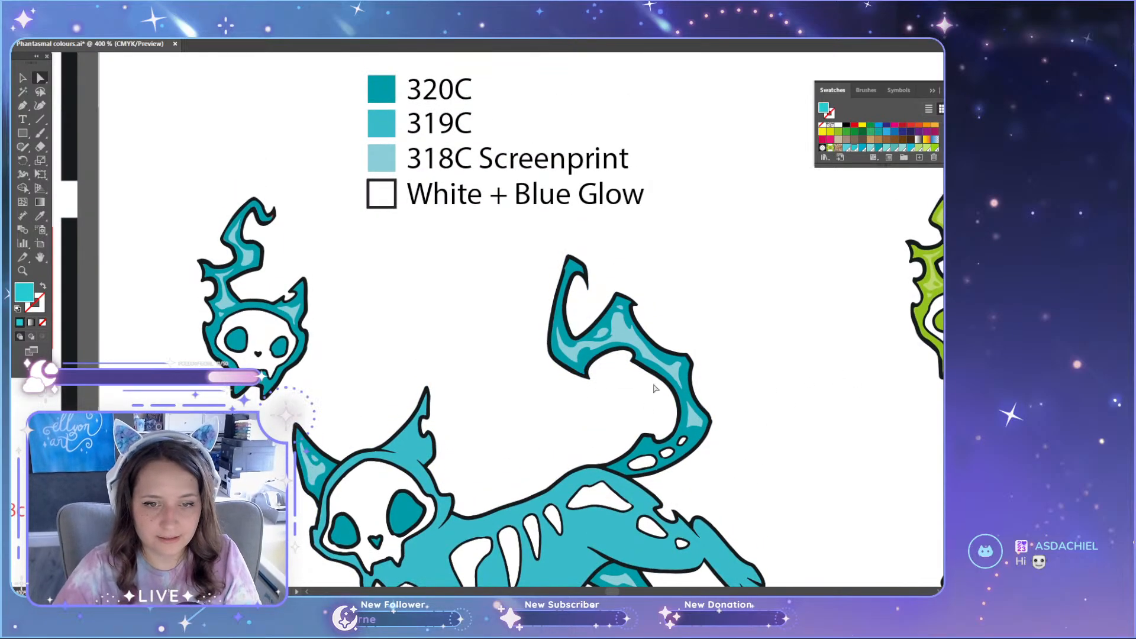
# Step: Review the blue colour legend against the teal pin set and the neighbouring green set
pyautogui.scroll(2, 459, 296)
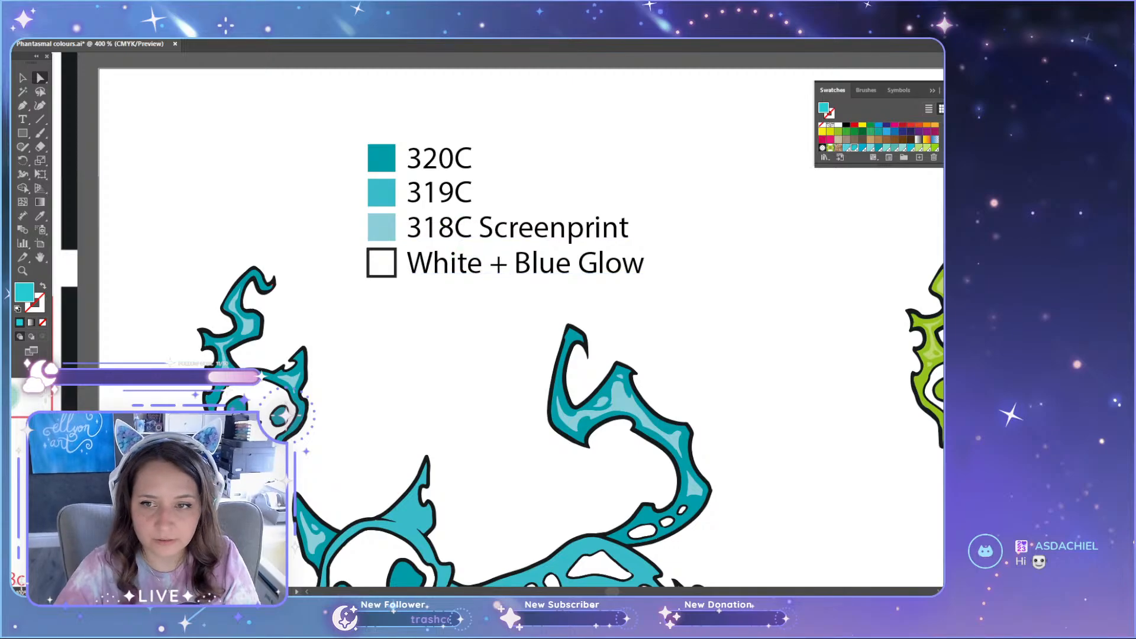
pyautogui.click(441, 192)
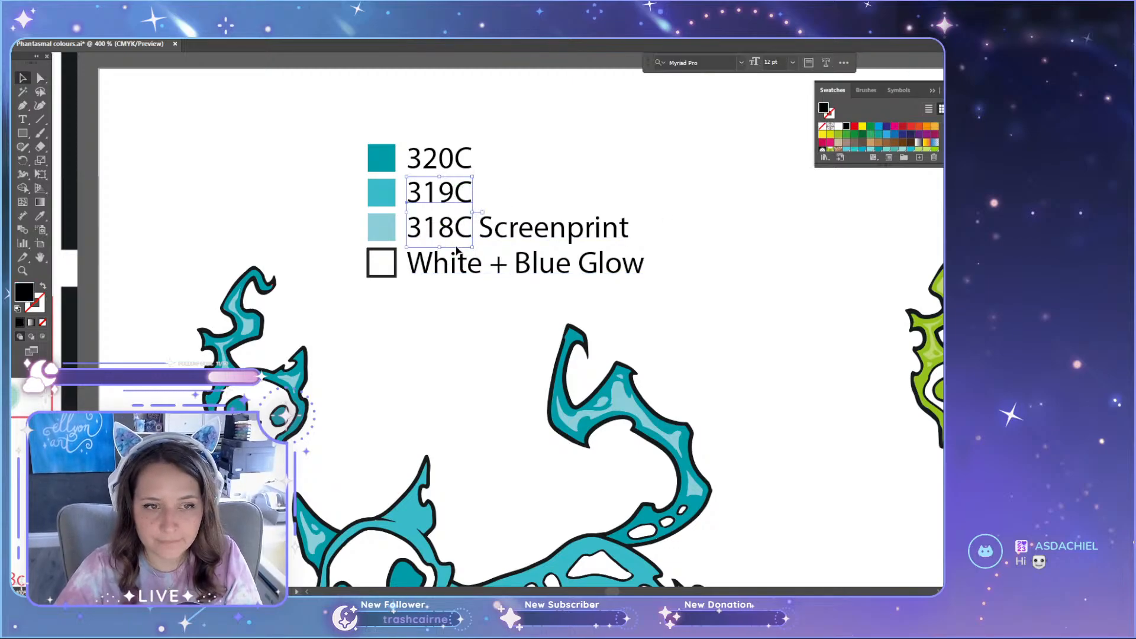
pyautogui.scroll(-2, 472, 280)
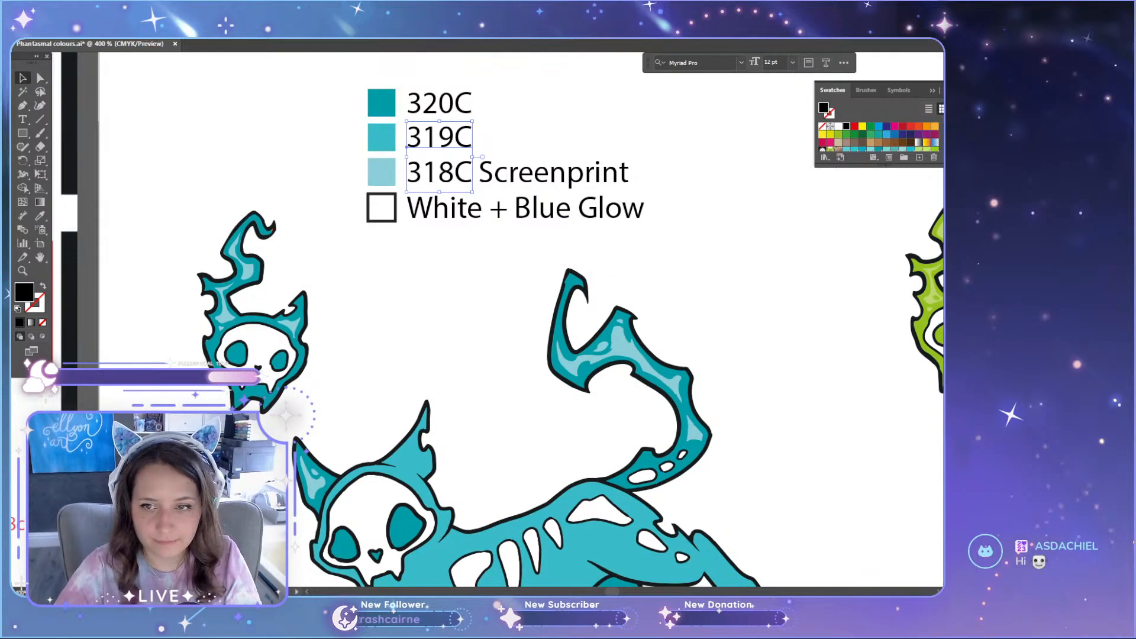
pyautogui.click(474, 314)
pyautogui.scroll(-2, 478, 321)
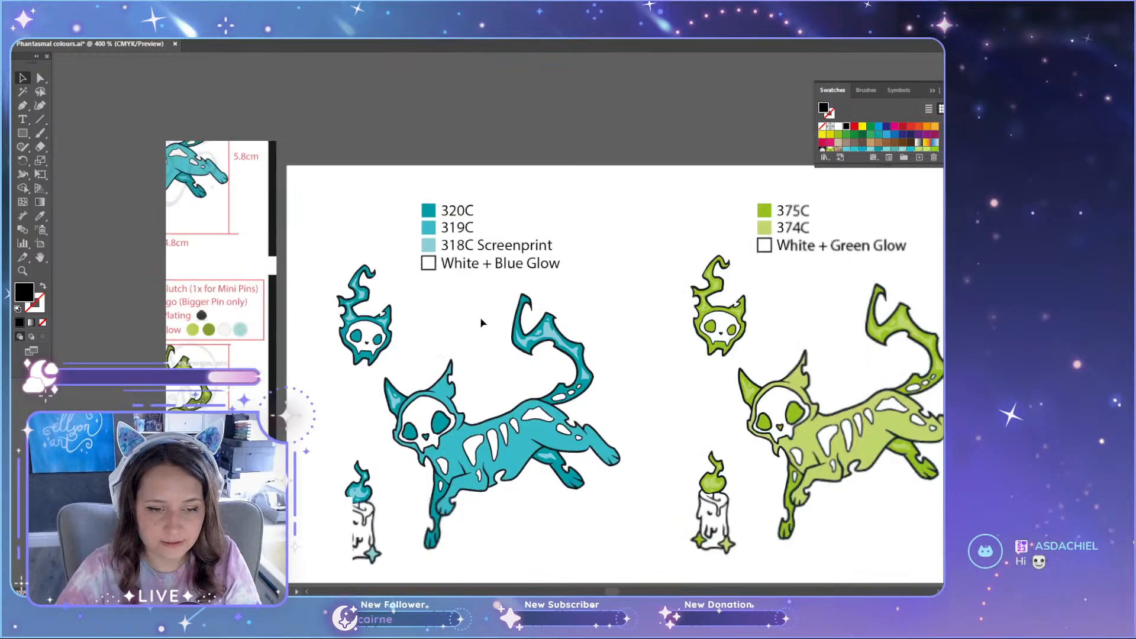
pyautogui.scroll(-3, 478, 322)
pyautogui.scroll(1, 542, 469)
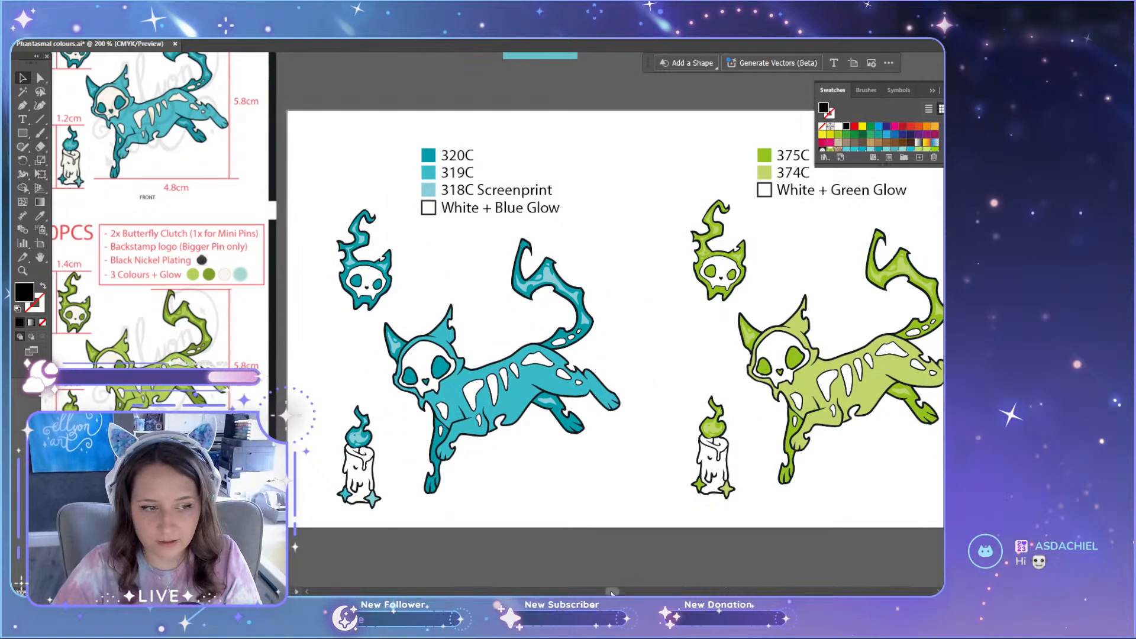
# Step: Shift the teal test square above the artboard and place a duplicate of it alongside
pyautogui.scroll(2, 522, 118)
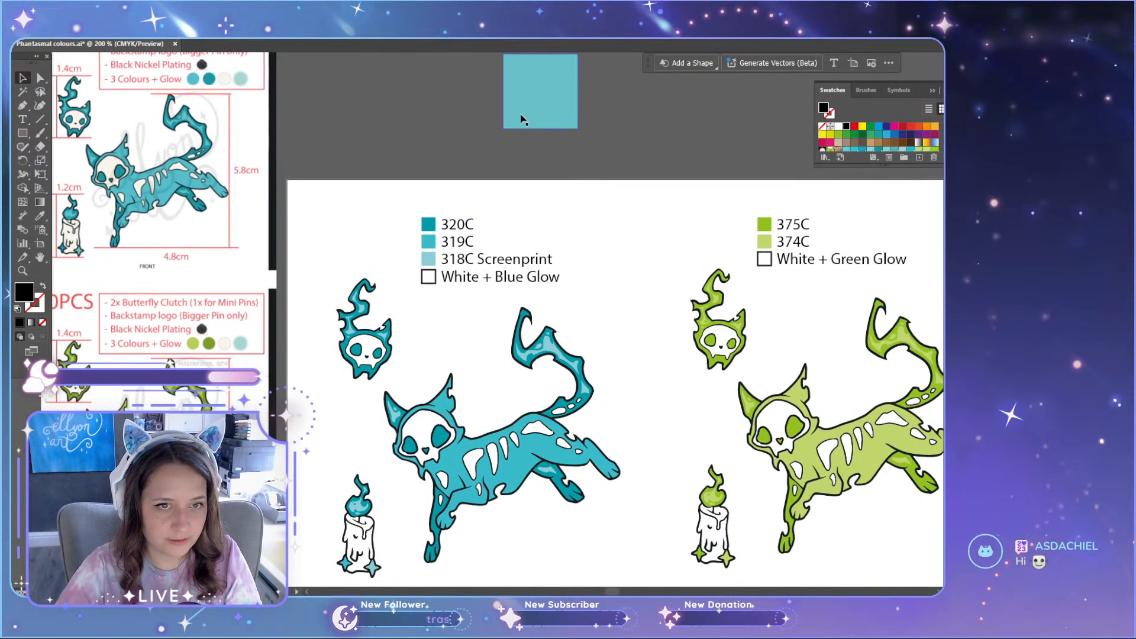
pyautogui.moveTo(550, 100); pyautogui.dragTo(441, 114)
pyautogui.moveTo(432, 111); pyautogui.dragTo(523, 110)
pyautogui.click(568, 121)
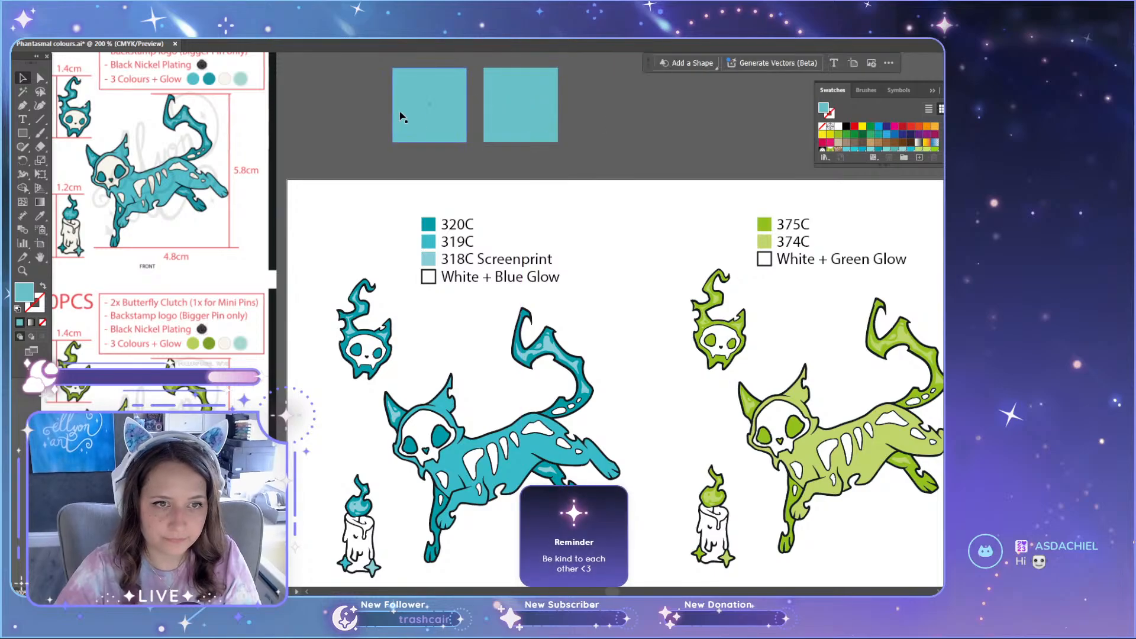
# Step: Recolour the first test square with the light green sampled from the reference green cat's body
pyautogui.click(445, 122)
pyautogui.press('i')
pyautogui.scroll(4, 144, 471)
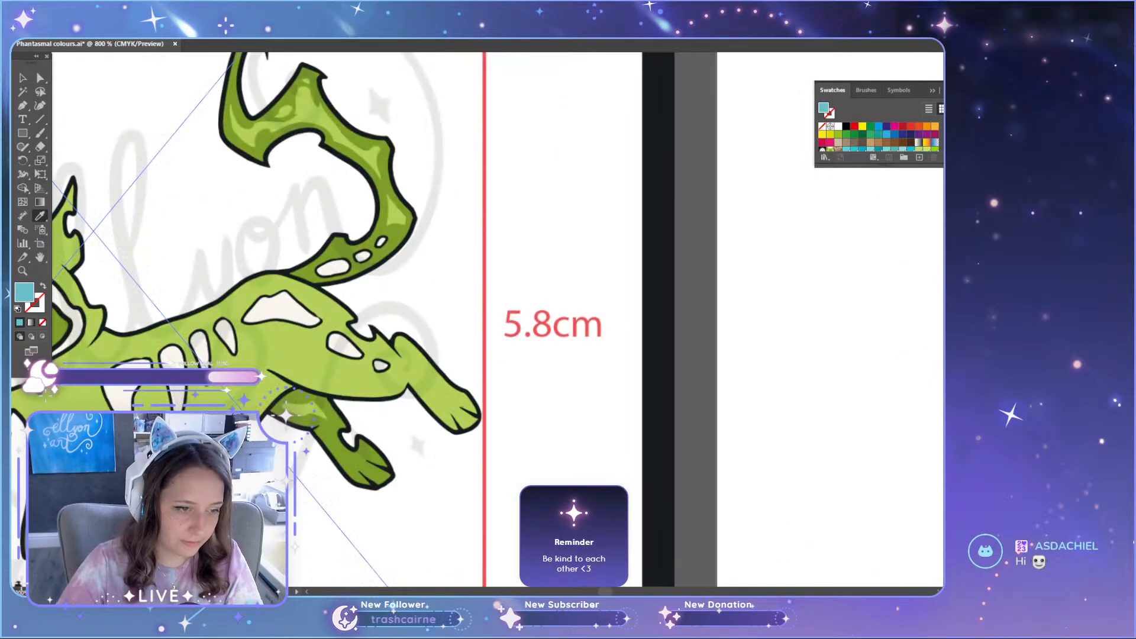
pyautogui.click(323, 304)
pyautogui.scroll(-3, 326, 300)
pyautogui.press('v')
pyautogui.scroll(2, 497, 240)
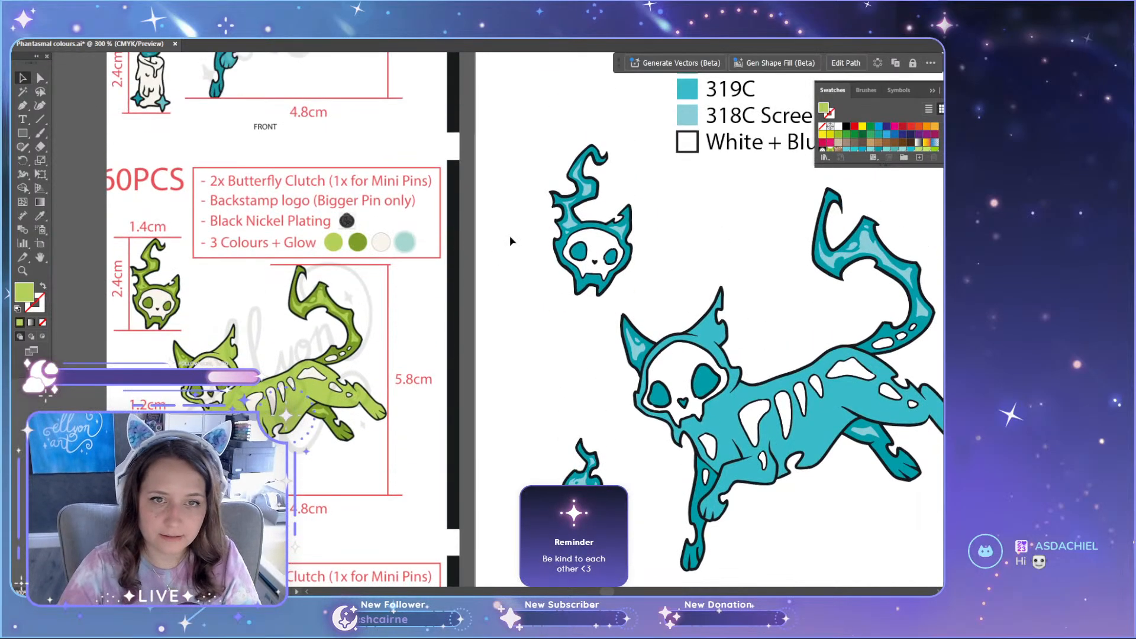
# Step: Recolour the second test square with the dark green sampled from the reference green cat's foreleg
pyautogui.scroll(6, 509, 236)
pyautogui.click(786, 166)
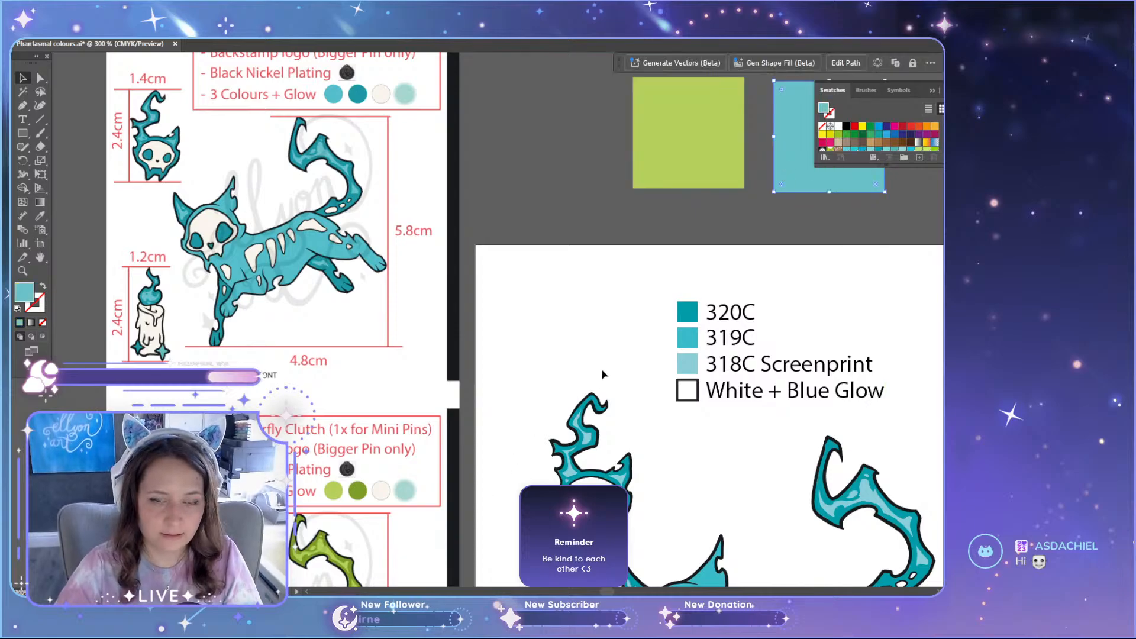
pyautogui.scroll(-6, 603, 375)
pyautogui.scroll(6, 266, 519)
pyautogui.press('i')
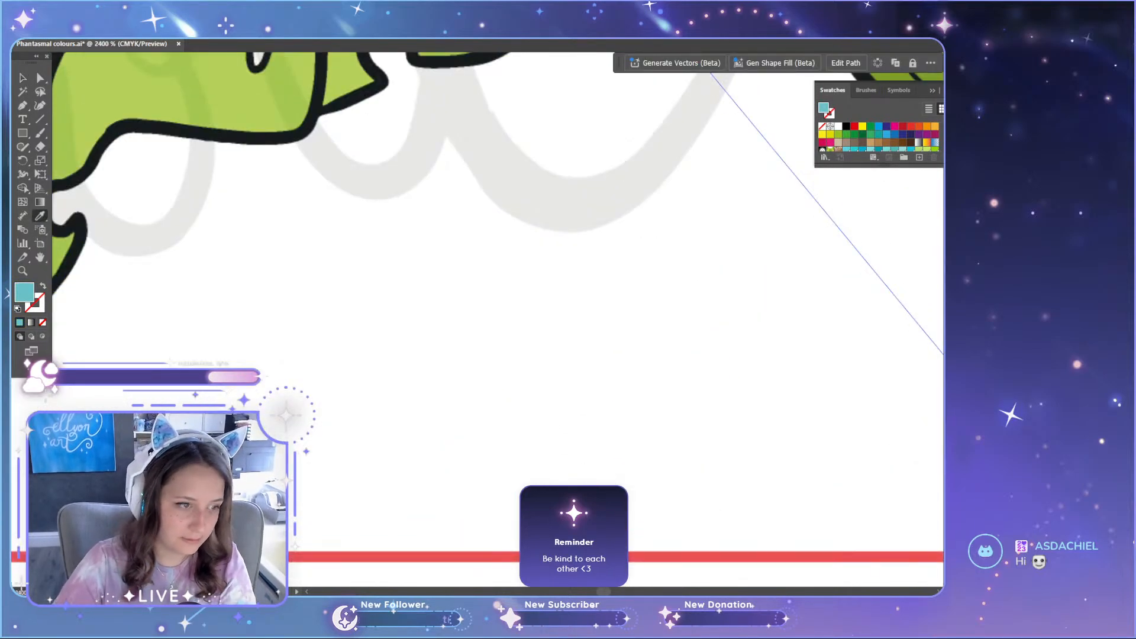
pyautogui.scroll(-4, 152, 377)
pyautogui.click(106, 330)
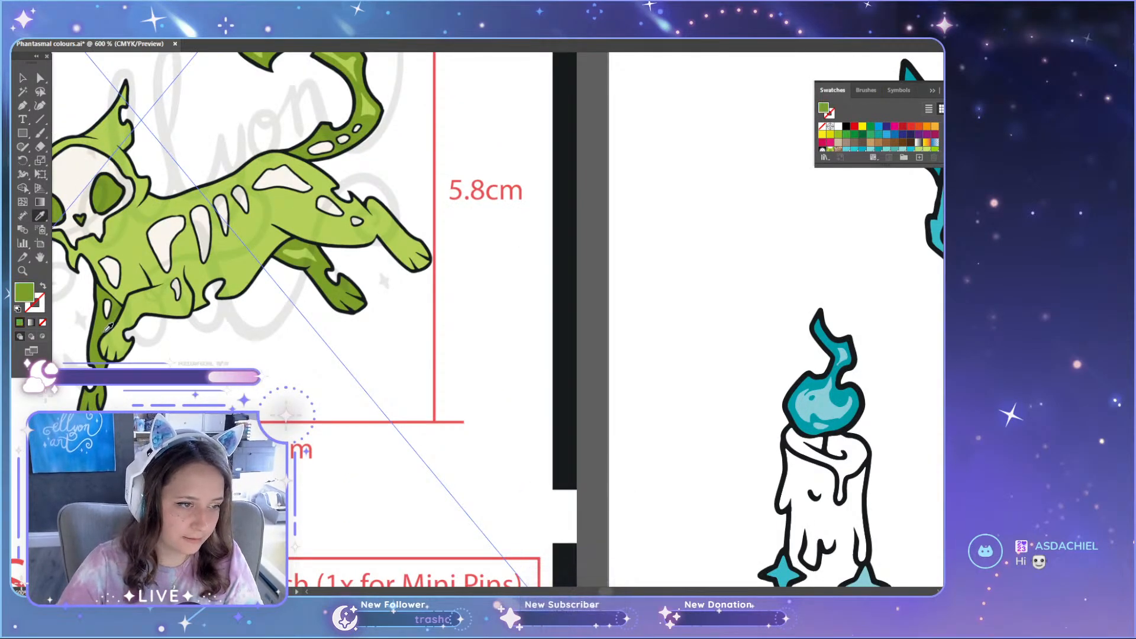
# Step: Move both green test squares together onto the green cat pin for colour comparison
pyautogui.scroll(4, 118, 402)
pyautogui.scroll(-6, 578, 238)
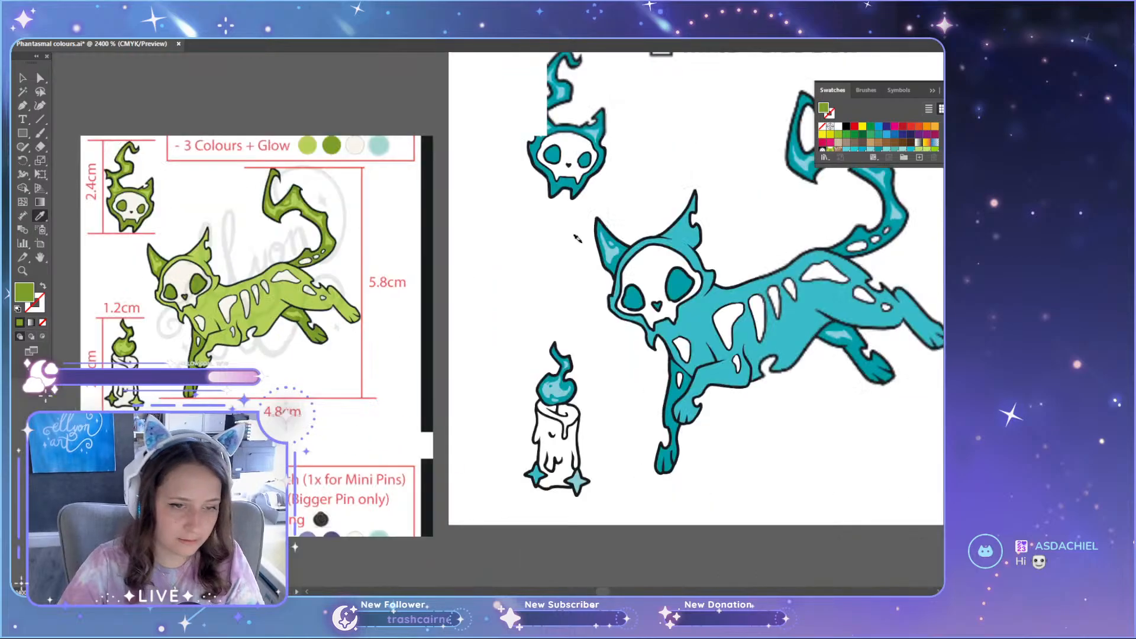
pyautogui.scroll(-5, 577, 238)
pyautogui.scroll(3, 793, 418)
pyautogui.press('v')
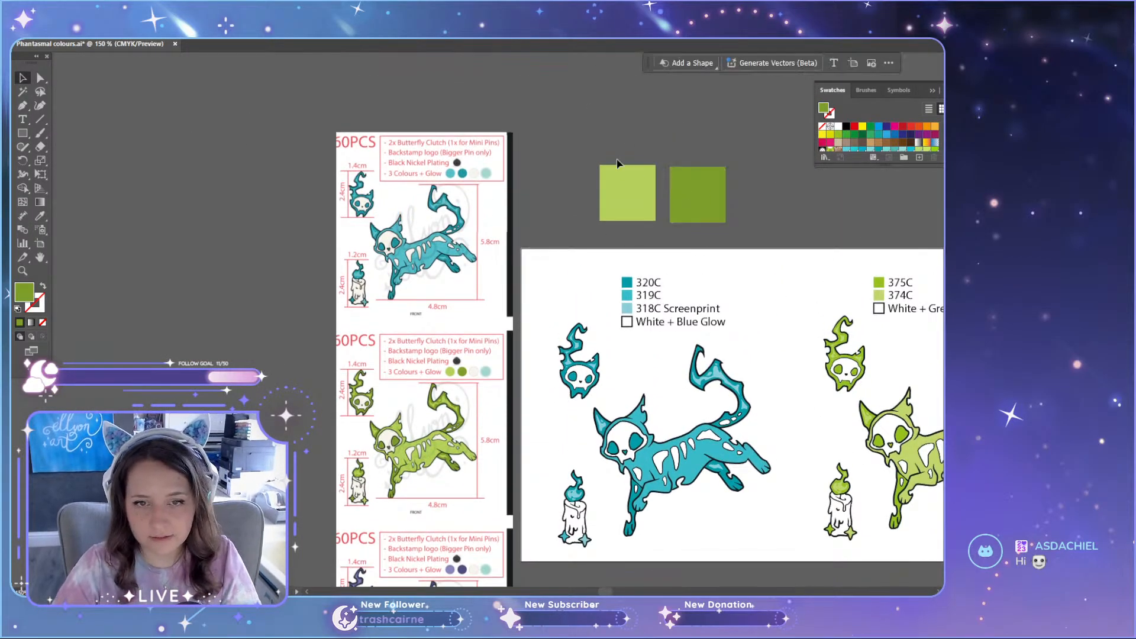
pyautogui.moveTo(617, 162); pyautogui.dragTo(867, 370)
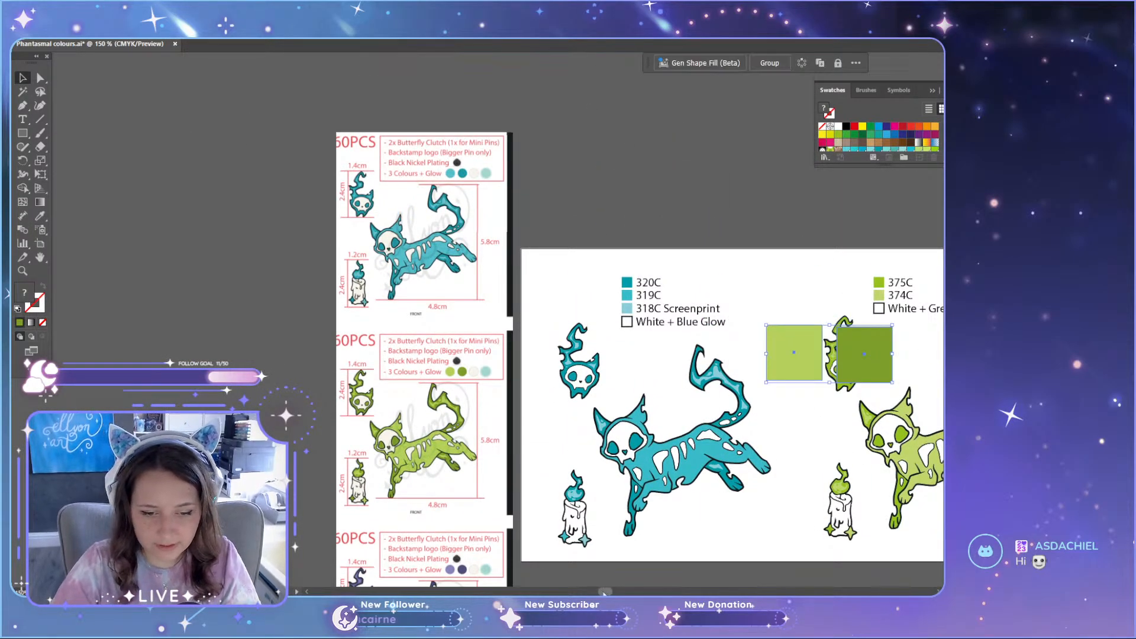
pyautogui.moveTo(604, 593); pyautogui.dragTo(617, 593)
pyautogui.scroll(1, 625, 463)
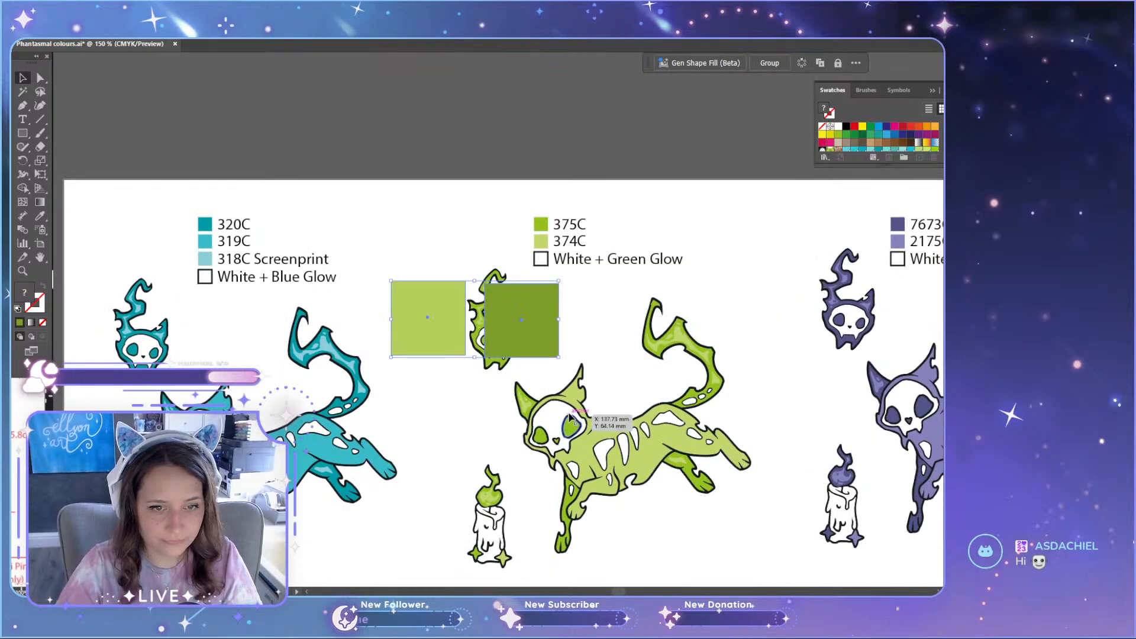
pyautogui.scroll(1, 569, 418)
pyautogui.moveTo(498, 266); pyautogui.dragTo(624, 450)
pyautogui.scroll(-2, 650, 467)
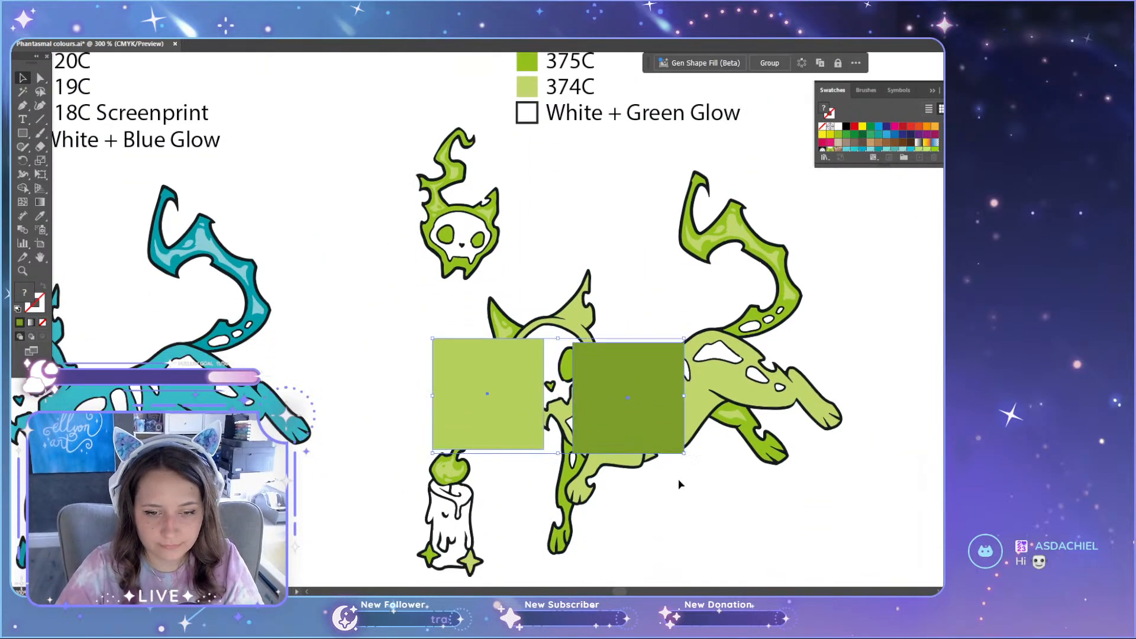
# Step: Separate the green test squares, placing the light one against the cat's belly and the dark one beneath its darker hind leg
pyautogui.scroll(-1, 680, 480)
pyautogui.click(700, 488)
pyautogui.moveTo(634, 366); pyautogui.dragTo(795, 567)
pyautogui.moveTo(484, 339); pyautogui.dragTo(649, 428)
pyautogui.moveTo(824, 505); pyautogui.dragTo(809, 420)
pyautogui.scroll(1, 882, 436)
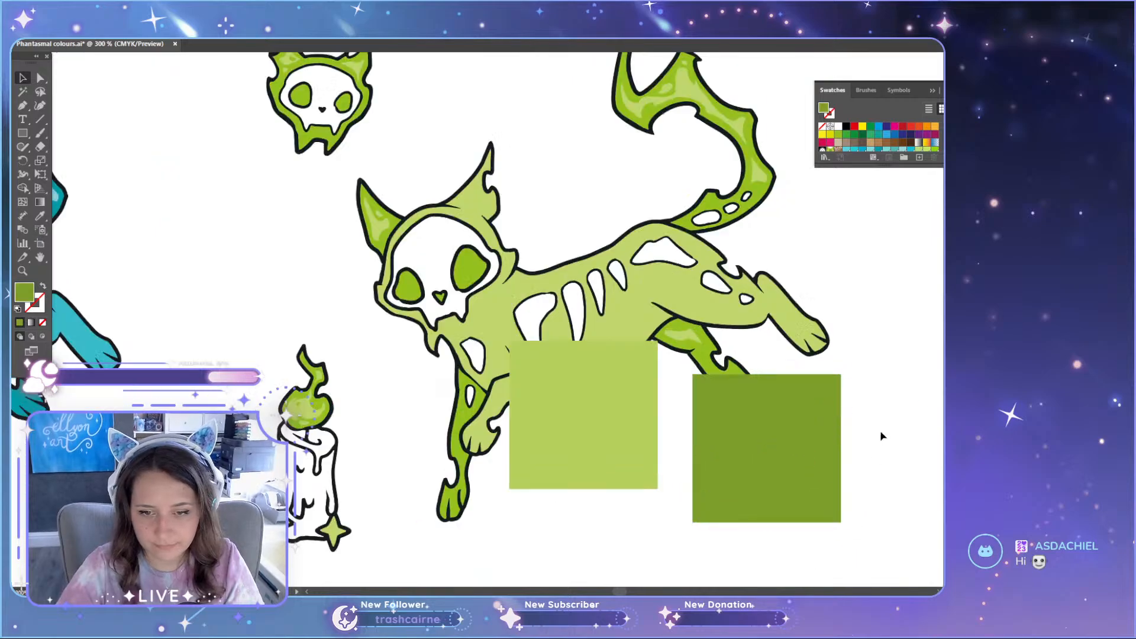
# Step: Nudge the dark green test square slightly so it sits just beneath the green cat's darker hind leg
pyautogui.scroll(1, 882, 436)
pyautogui.scroll(1, 860, 362)
pyautogui.click(738, 436)
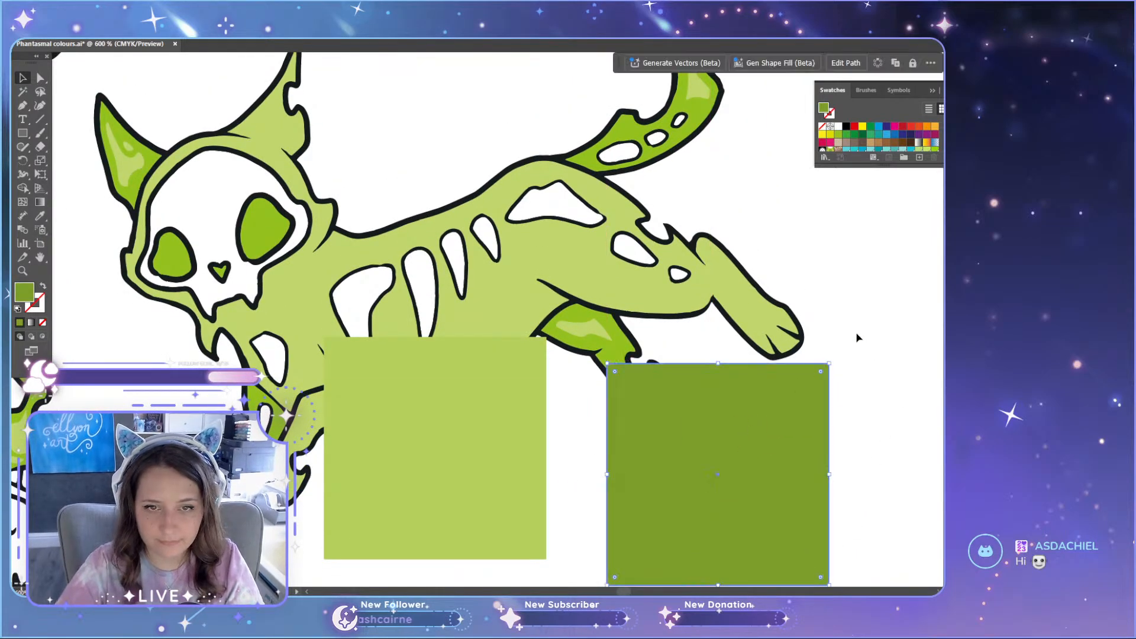
pyautogui.scroll(3, 806, 406)
pyautogui.scroll(-2, 787, 410)
pyautogui.moveTo(723, 473); pyautogui.dragTo(704, 494)
pyautogui.scroll(-2, 677, 499)
pyautogui.scroll(2, 675, 490)
pyautogui.scroll(-3, 654, 490)
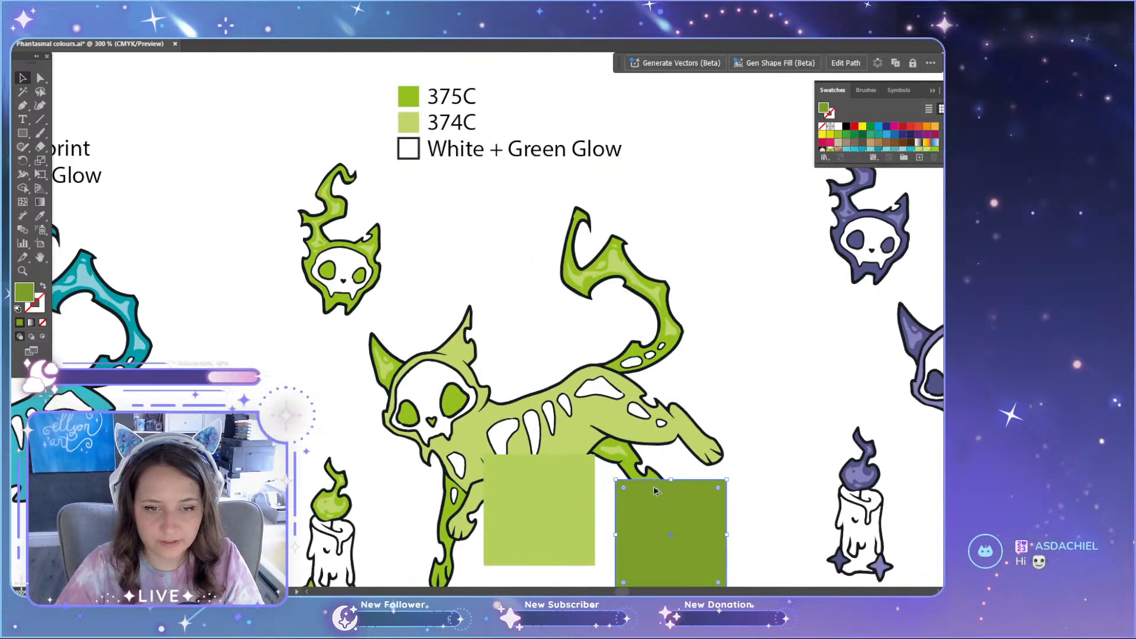
# Step: Compare the two green test squares with the cat pin's body, tail and hind leg greens, both close up and from afar
pyautogui.scroll(-2, 654, 491)
pyautogui.scroll(-2, 655, 491)
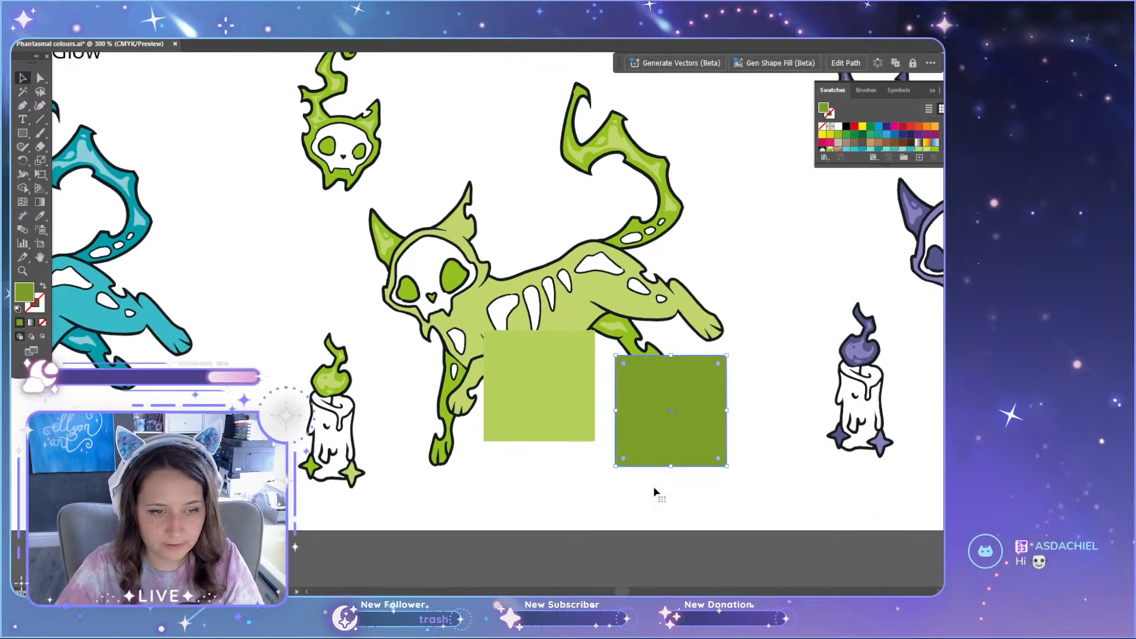
pyautogui.scroll(2, 654, 493)
pyautogui.scroll(2, 622, 509)
pyautogui.scroll(-2, 586, 526)
pyautogui.scroll(-1, 600, 425)
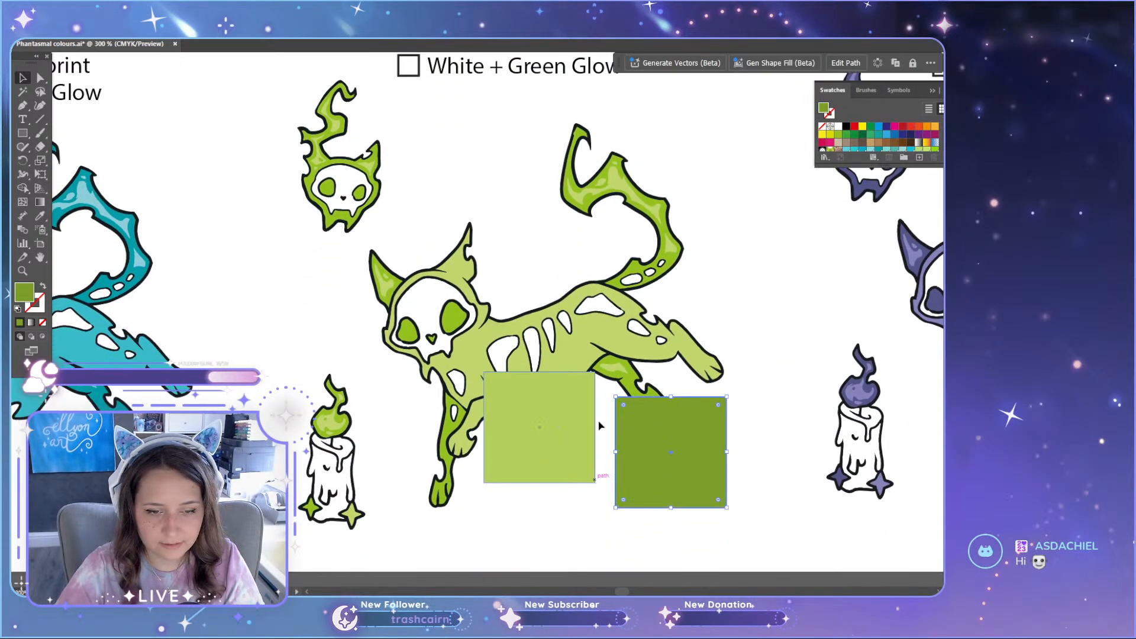
pyautogui.scroll(4, 599, 425)
pyautogui.press('a')
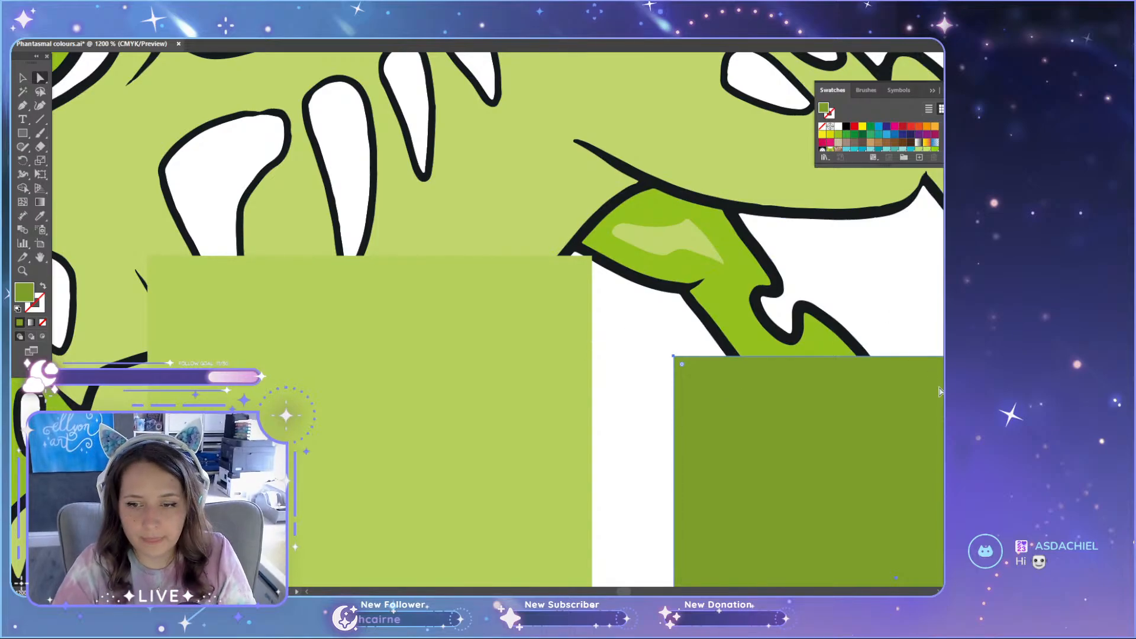
pyautogui.scroll(5, 557, 382)
pyautogui.scroll(-4, 559, 384)
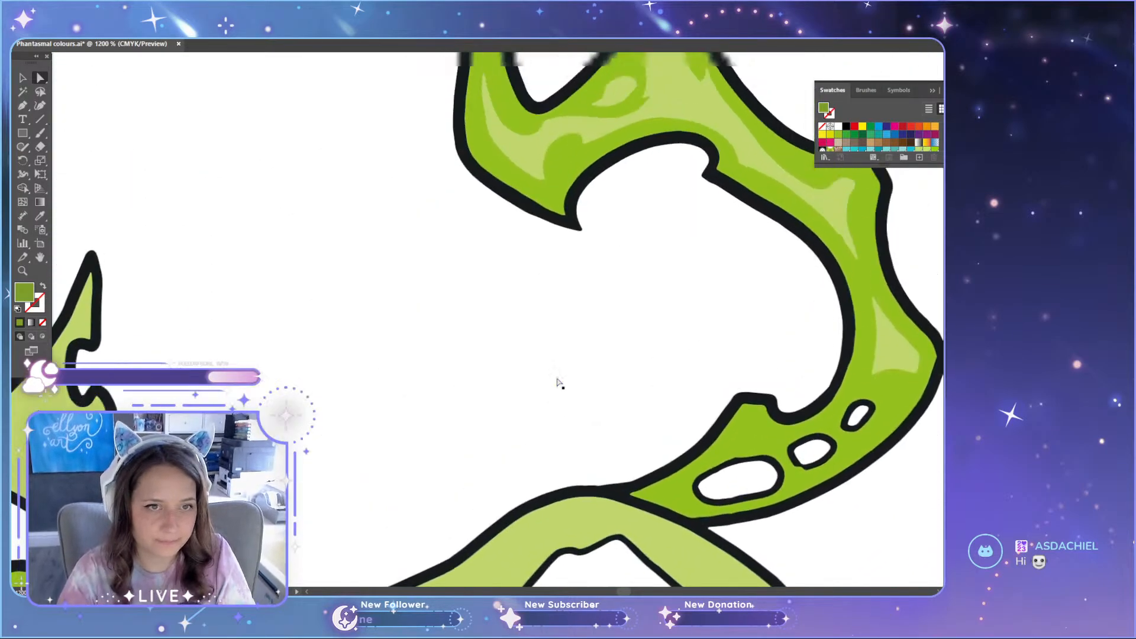
pyautogui.scroll(-3, 556, 381)
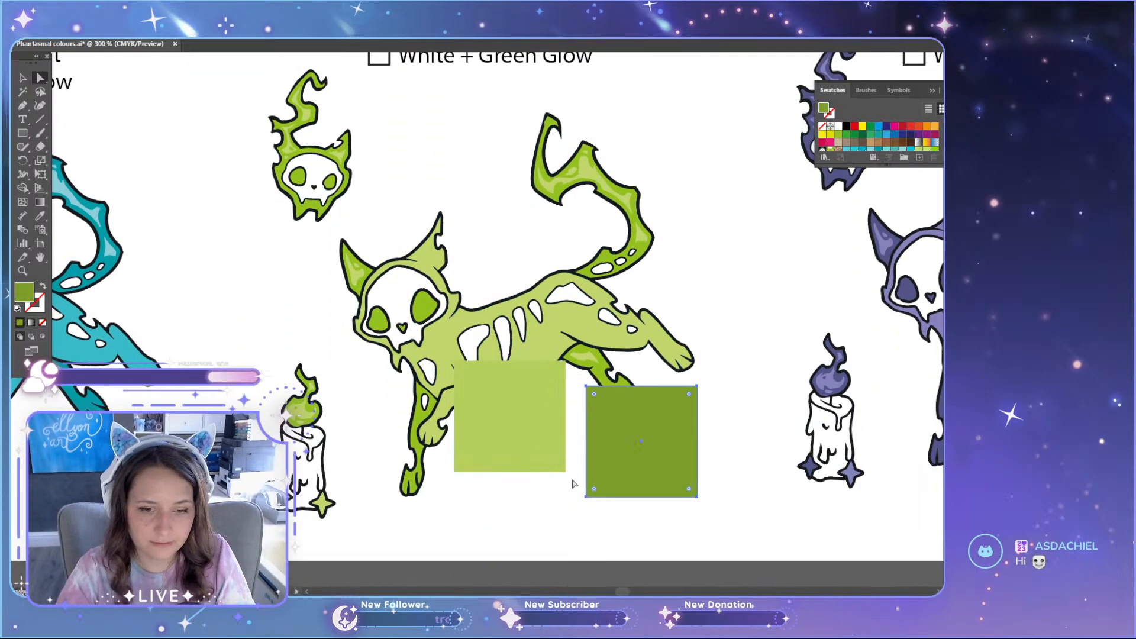
pyautogui.scroll(3, 586, 474)
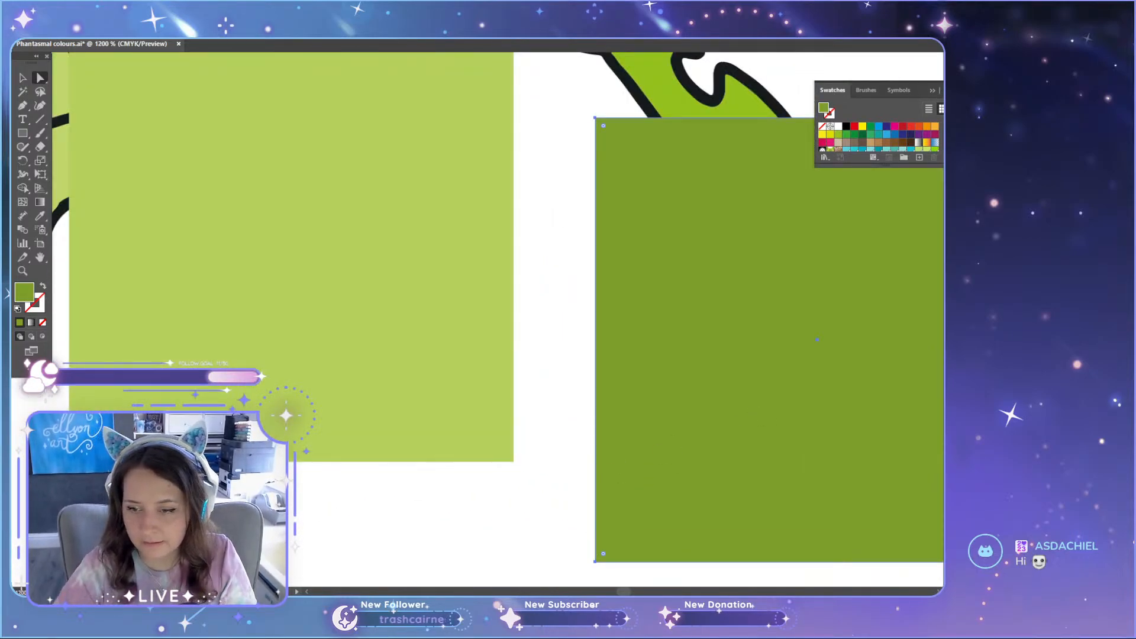
pyautogui.scroll(1, 797, 335)
pyautogui.moveTo(624, 591); pyautogui.dragTo(625, 591)
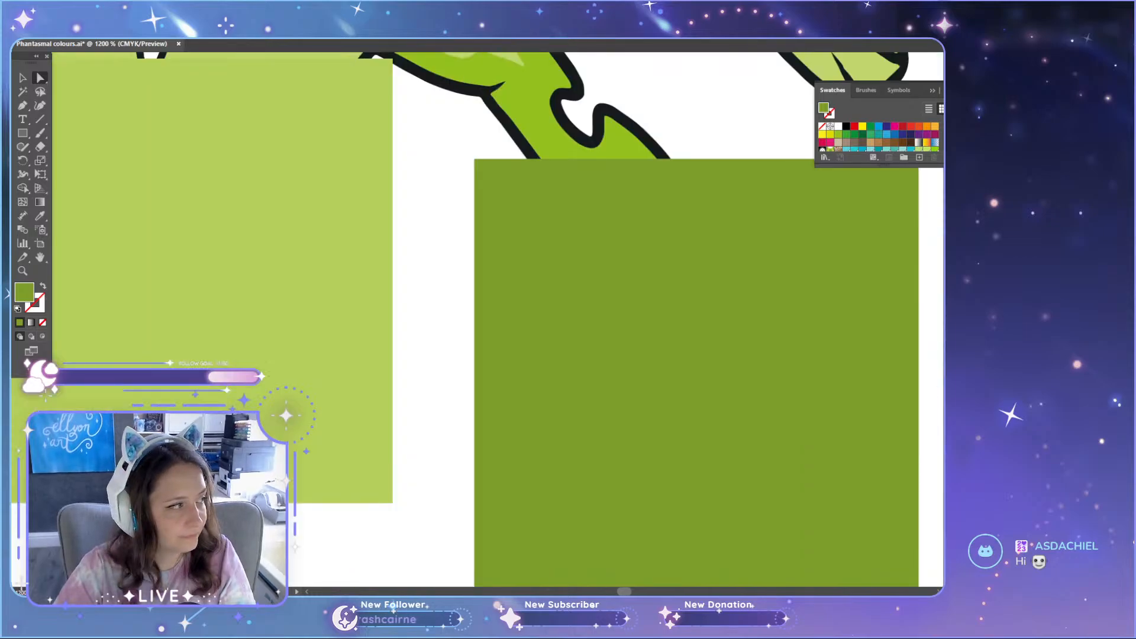
pyautogui.click(629, 535)
pyautogui.scroll(-3, 637, 452)
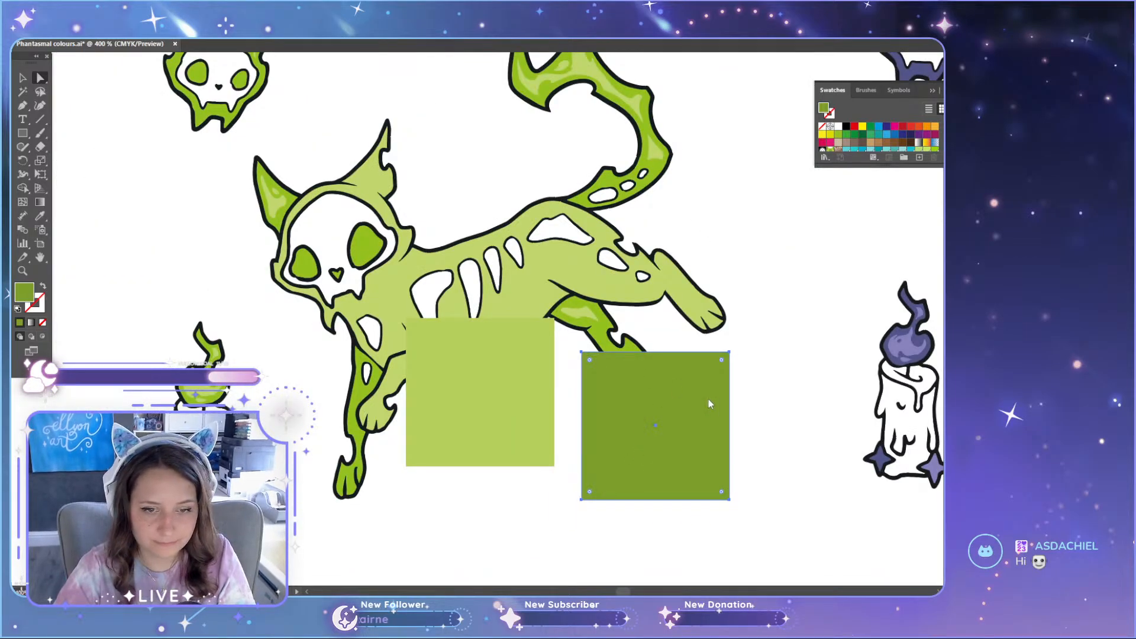
pyautogui.click(781, 456)
pyautogui.scroll(-1, 723, 457)
pyautogui.scroll(2, 697, 450)
pyautogui.scroll(-1, 697, 449)
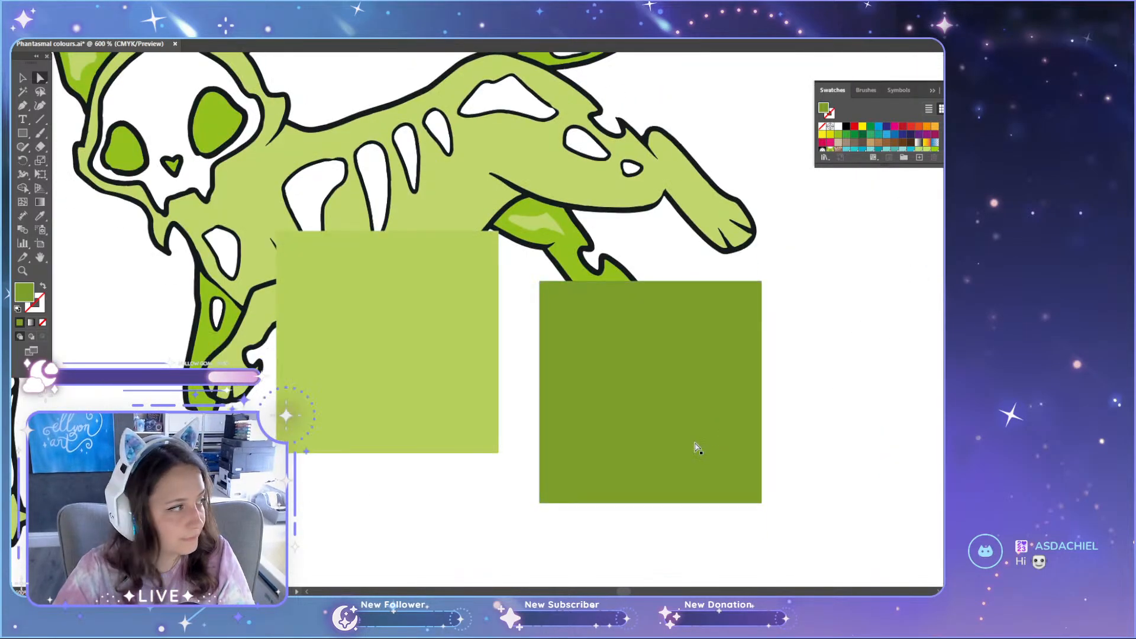
pyautogui.click(729, 408)
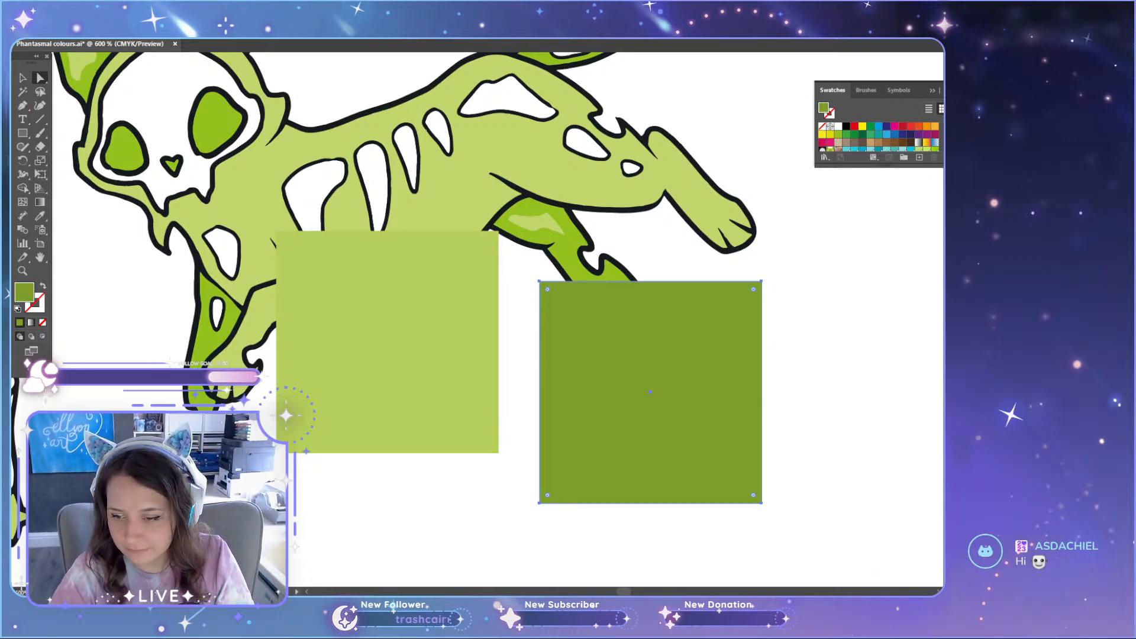
# Step: Recolour the green cat's darker hind leg with the deeper green swatch matching the dark test square
pyautogui.click(577, 269)
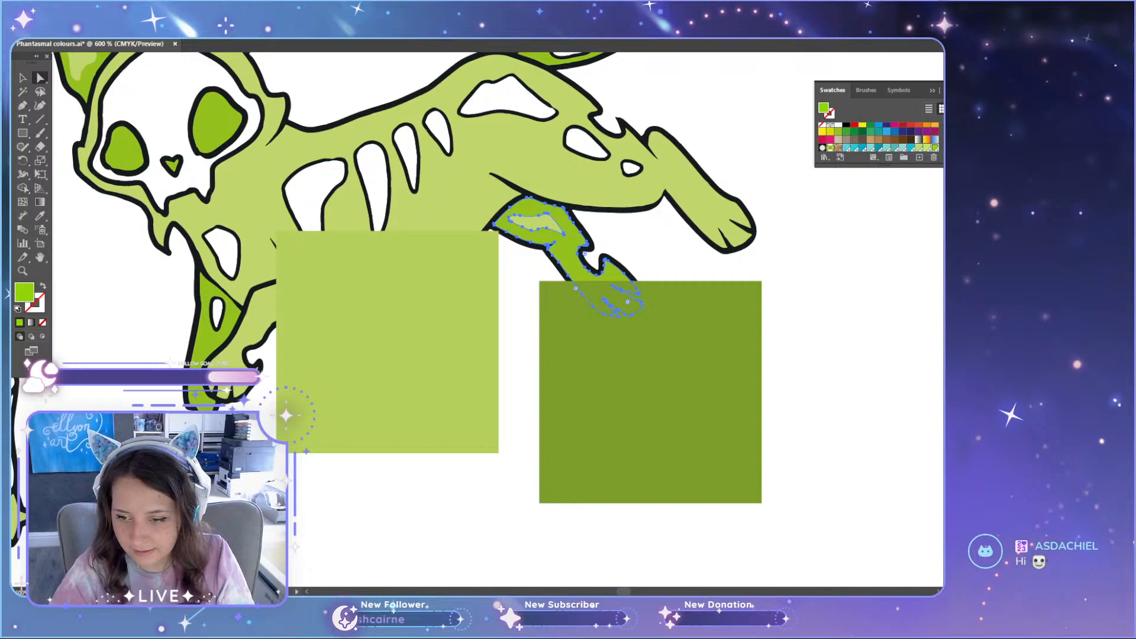
pyautogui.press('Return')
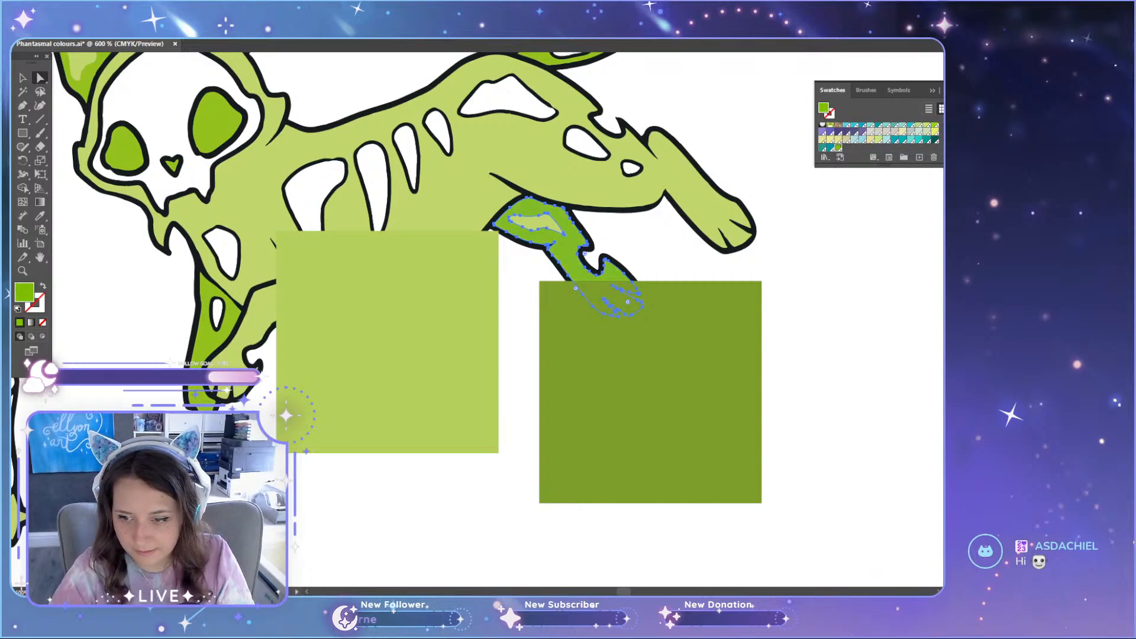
pyautogui.press('Return')
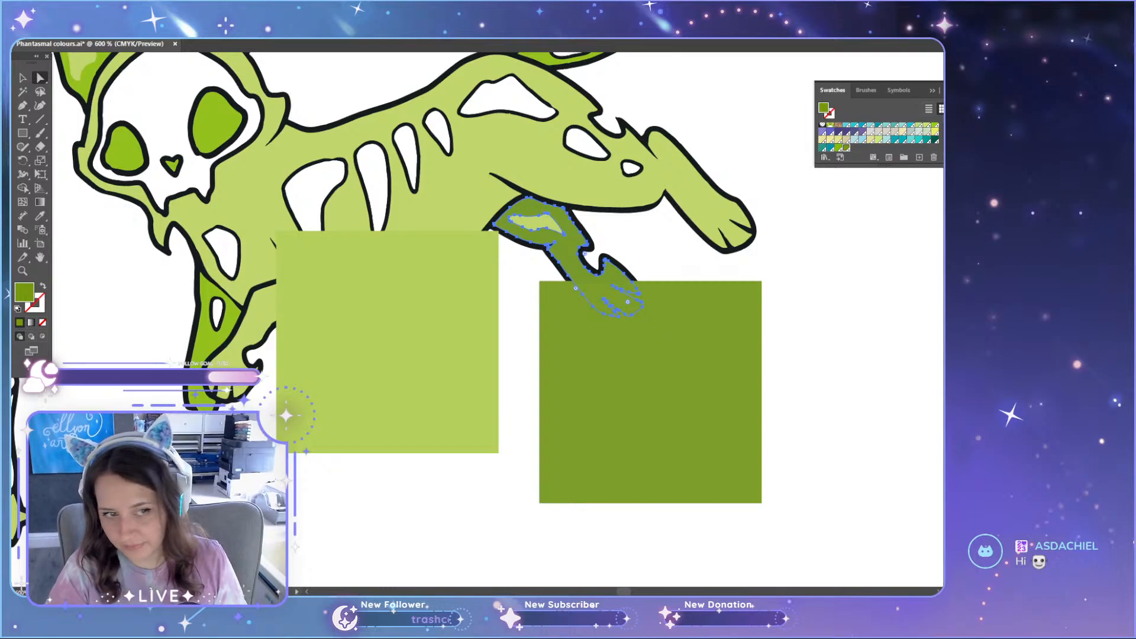
pyautogui.click(870, 350)
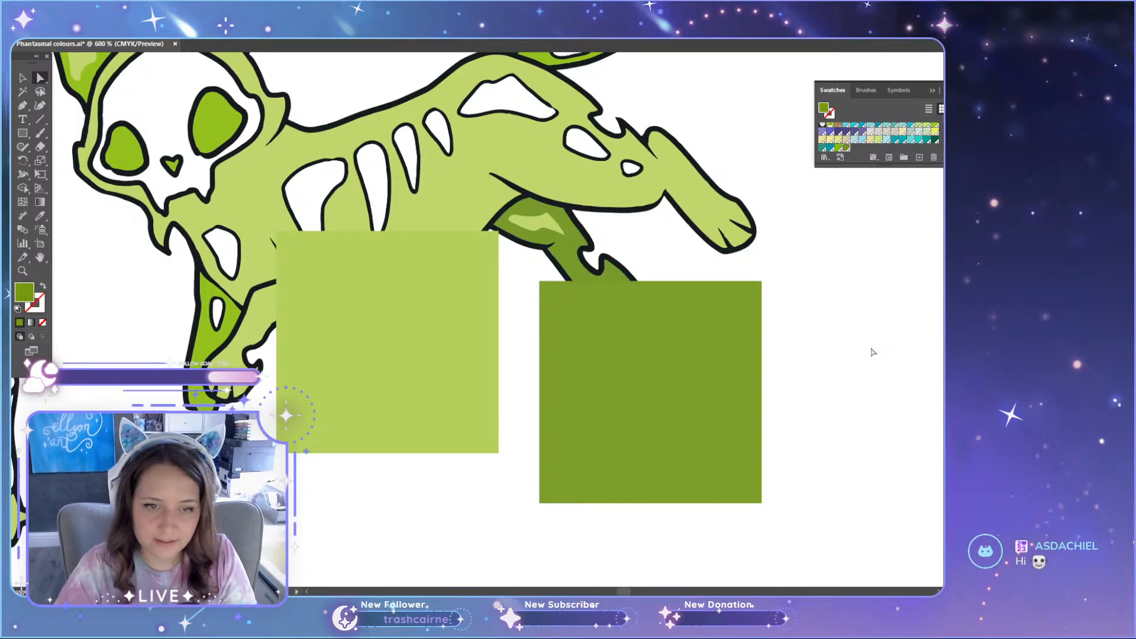
# Step: Move the dark green test square off the hind leg to the space above the cat's back, between its ear and tail
pyautogui.scroll(2, 599, 357)
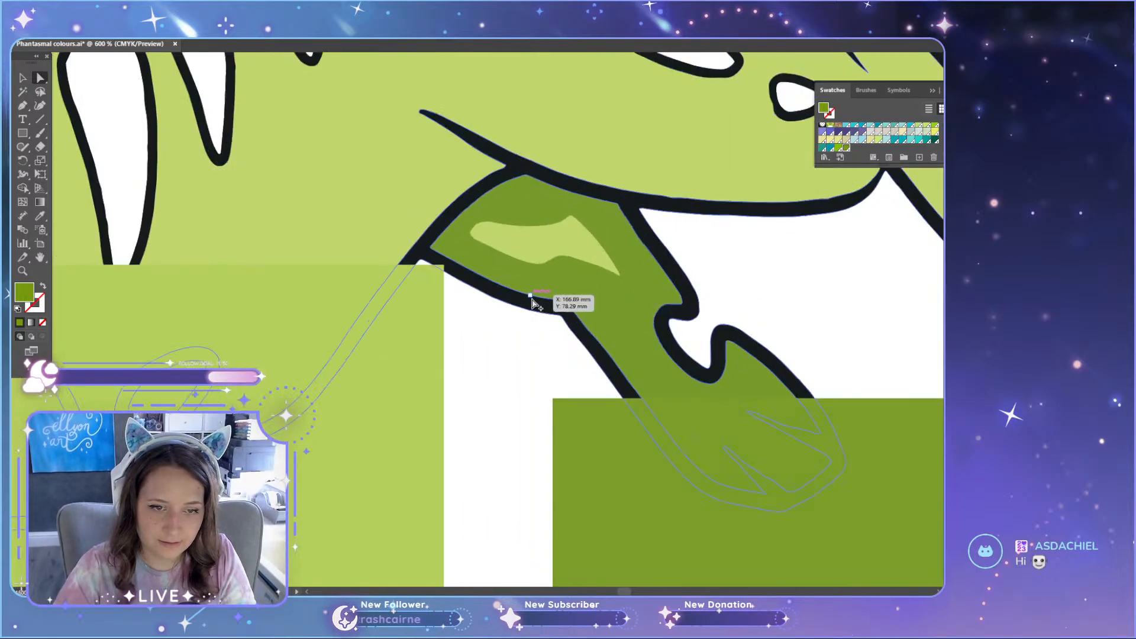
pyautogui.scroll(7, 616, 462)
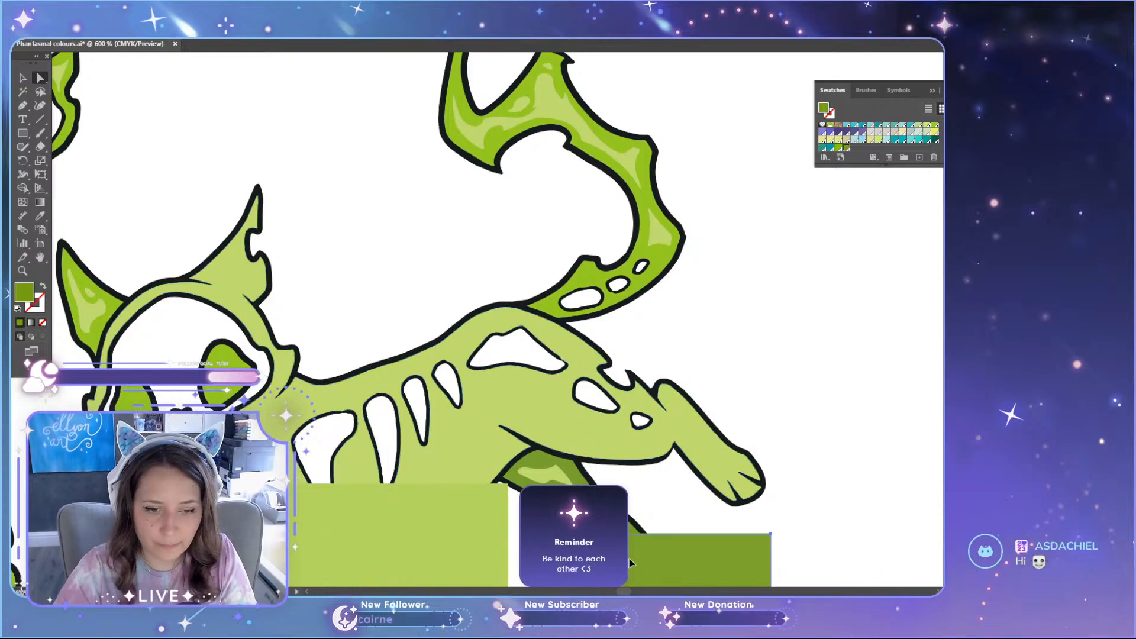
pyautogui.moveTo(630, 562); pyautogui.dragTo(340, 145)
pyautogui.scroll(-2, 544, 408)
pyautogui.scroll(-1, 543, 409)
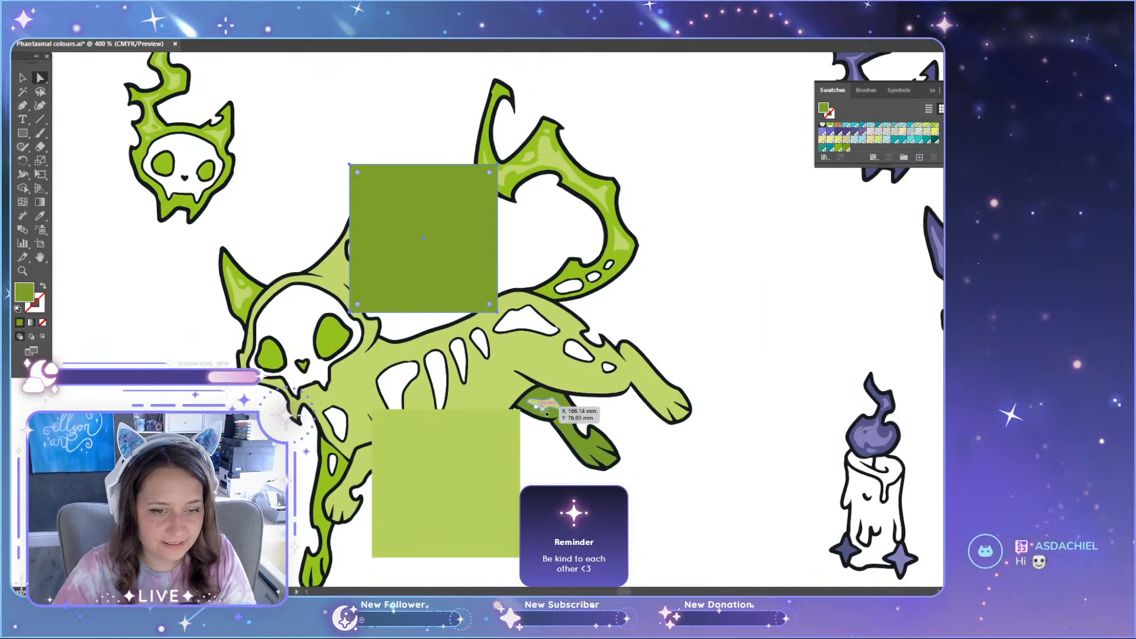
pyautogui.scroll(-2, 542, 408)
pyautogui.scroll(2, 518, 429)
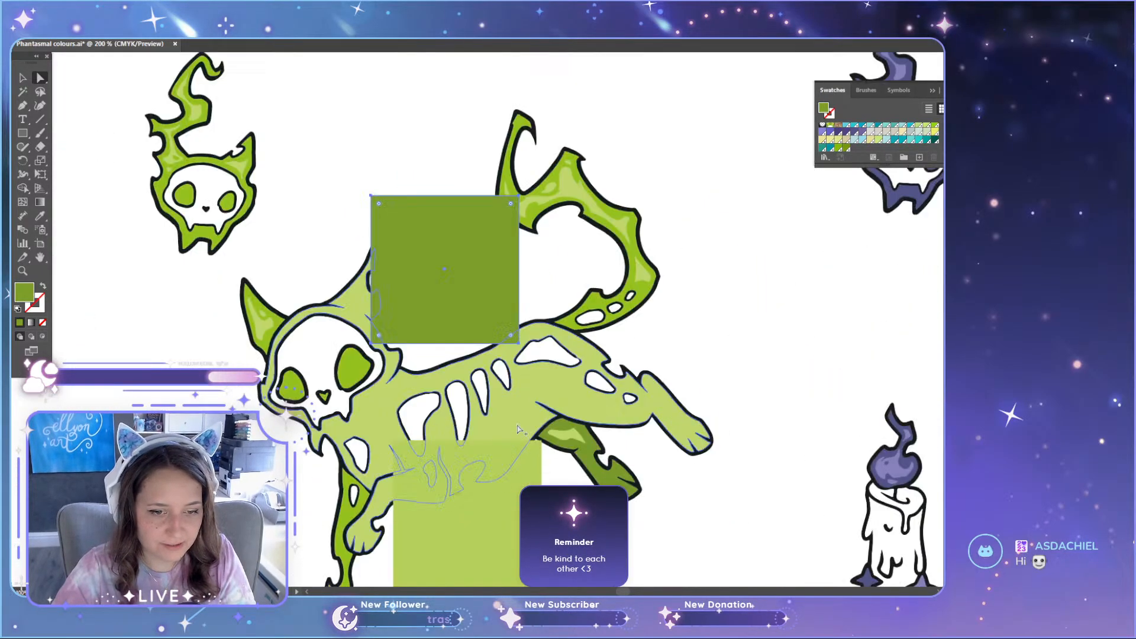
pyautogui.scroll(4, 518, 429)
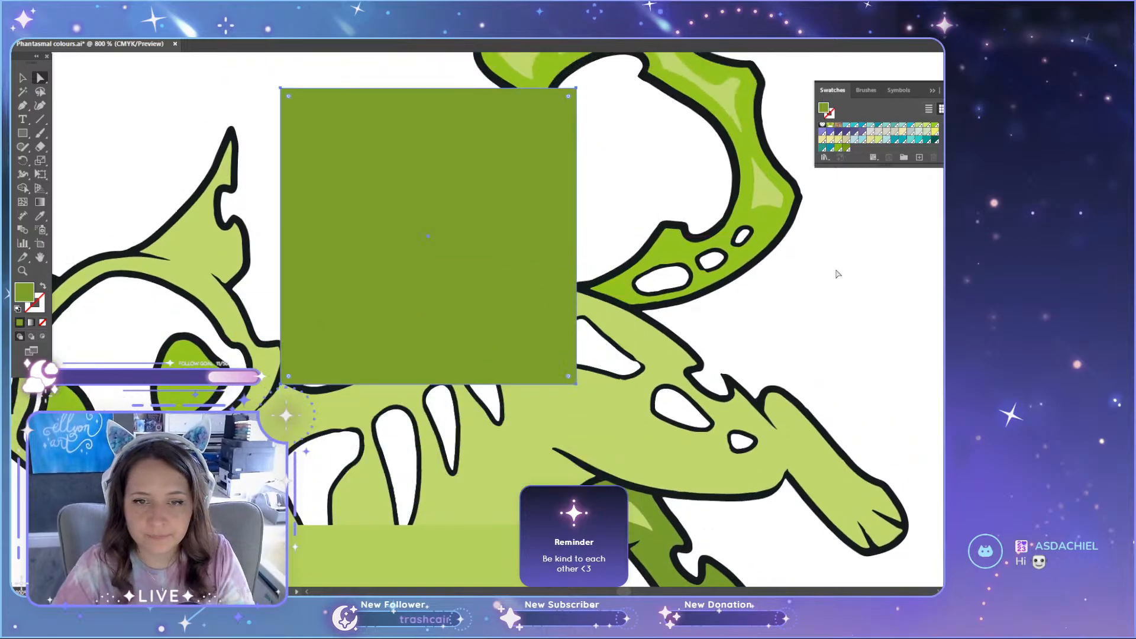
# Step: Recolour the green cat's tail with the same deeper green swatch as the hind leg, keeping its light highlights
pyautogui.click(774, 242)
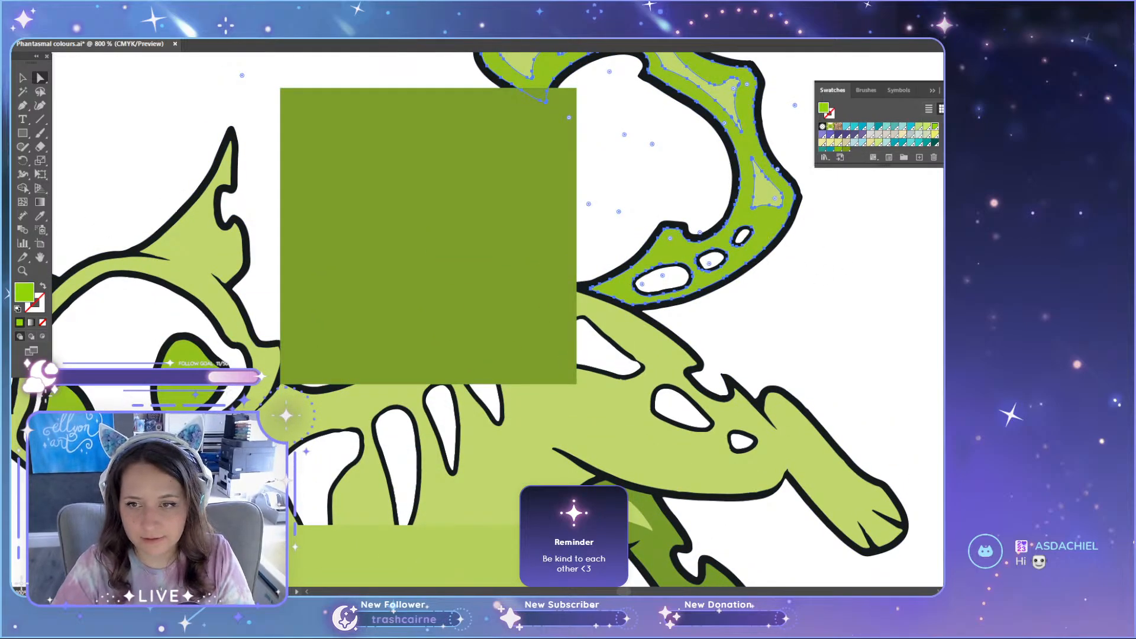
pyautogui.click(846, 149)
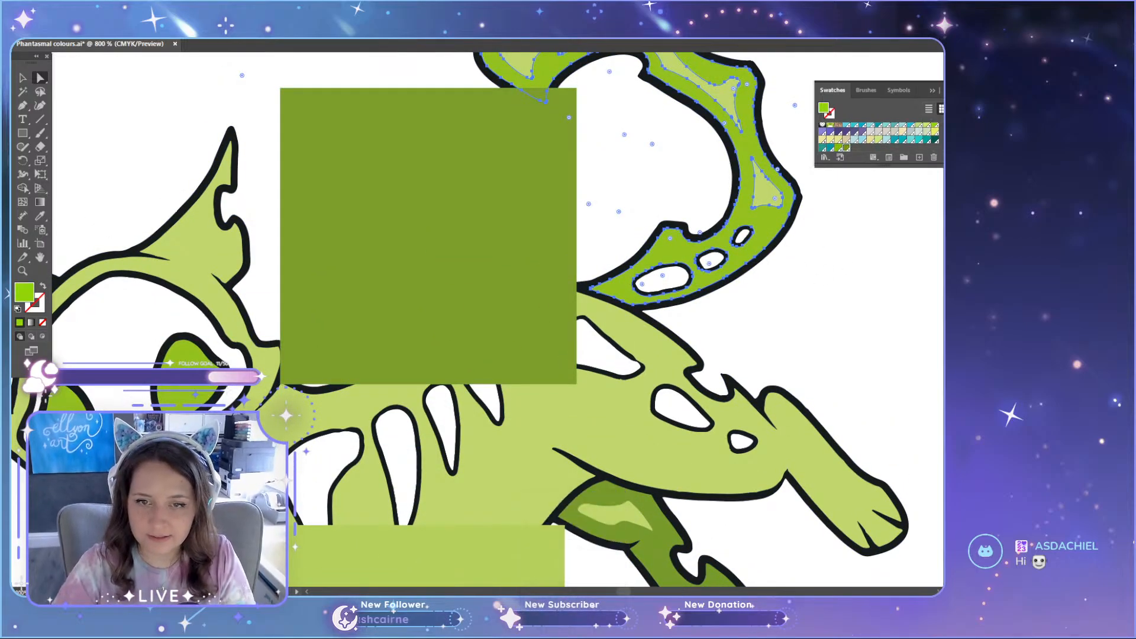
pyautogui.click(916, 256)
# Step: Recolour the green cat's eyes and nose with the deeper green swatch used on the tail
pyautogui.click(186, 355)
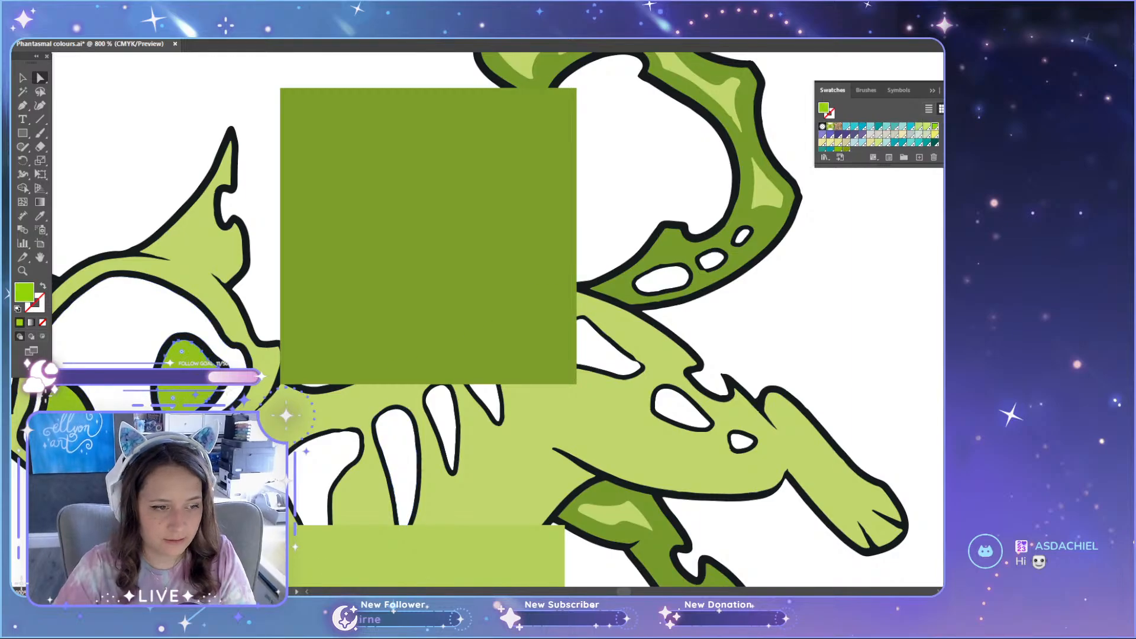
pyautogui.scroll(4, 115, 459)
pyautogui.keyDown('shift'); pyautogui.click(175, 382); pyautogui.keyUp('shift')
pyautogui.scroll(-4, 371, 343)
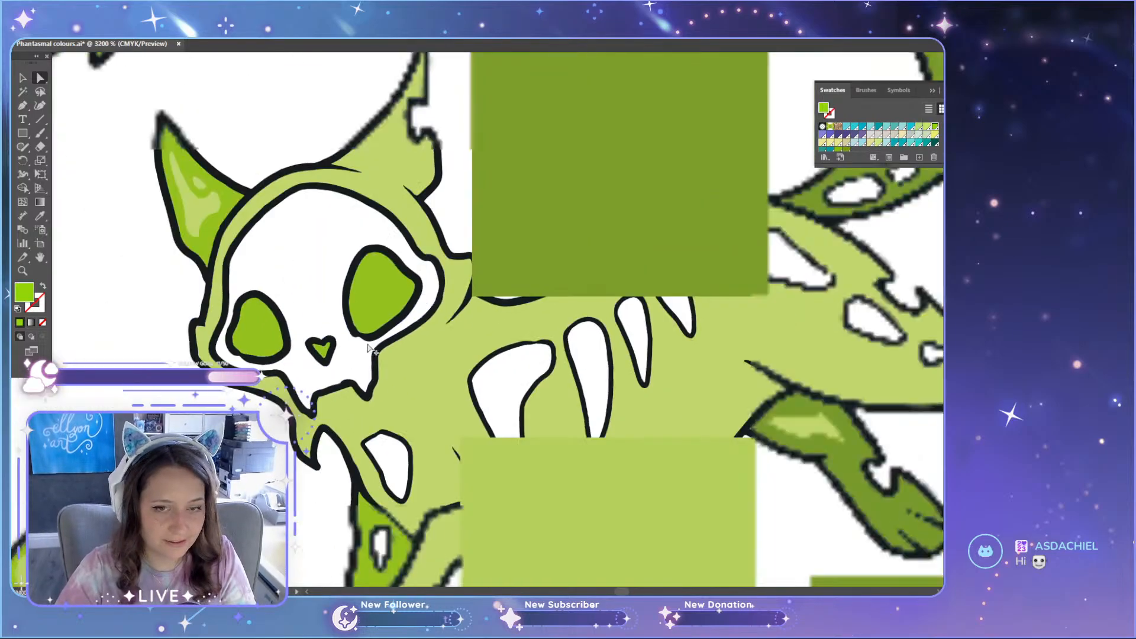
pyautogui.scroll(2, 279, 355)
pyautogui.scroll(-6, 541, 353)
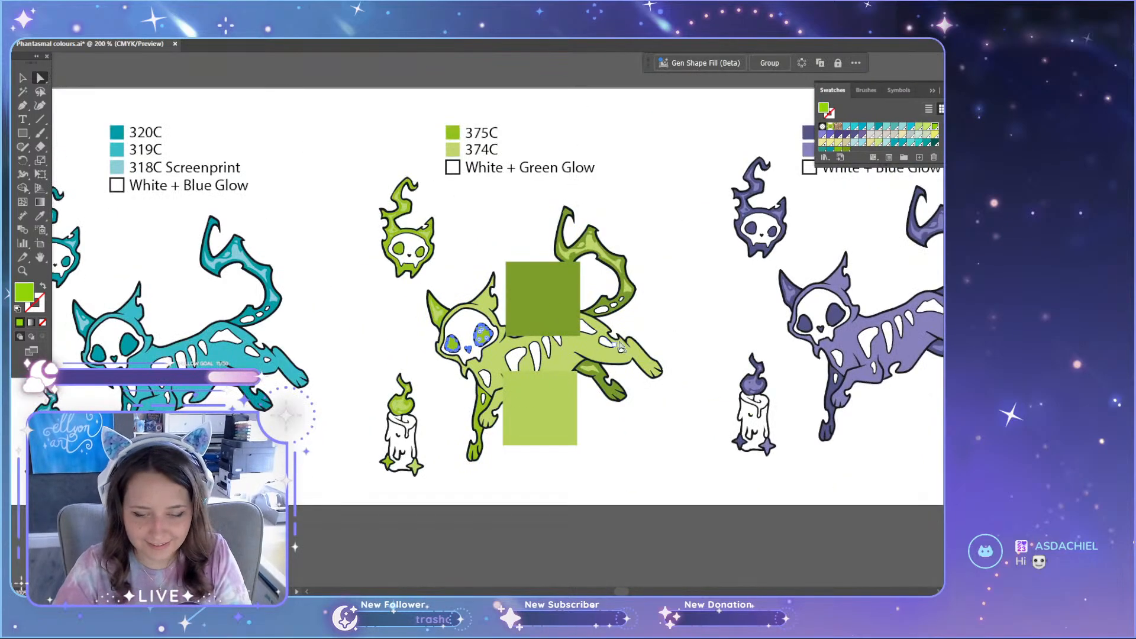
pyautogui.click(847, 149)
pyautogui.click(644, 529)
# Step: Recolour the green cat's darker foreleg with the deeper green swatch
pyautogui.scroll(4, 491, 398)
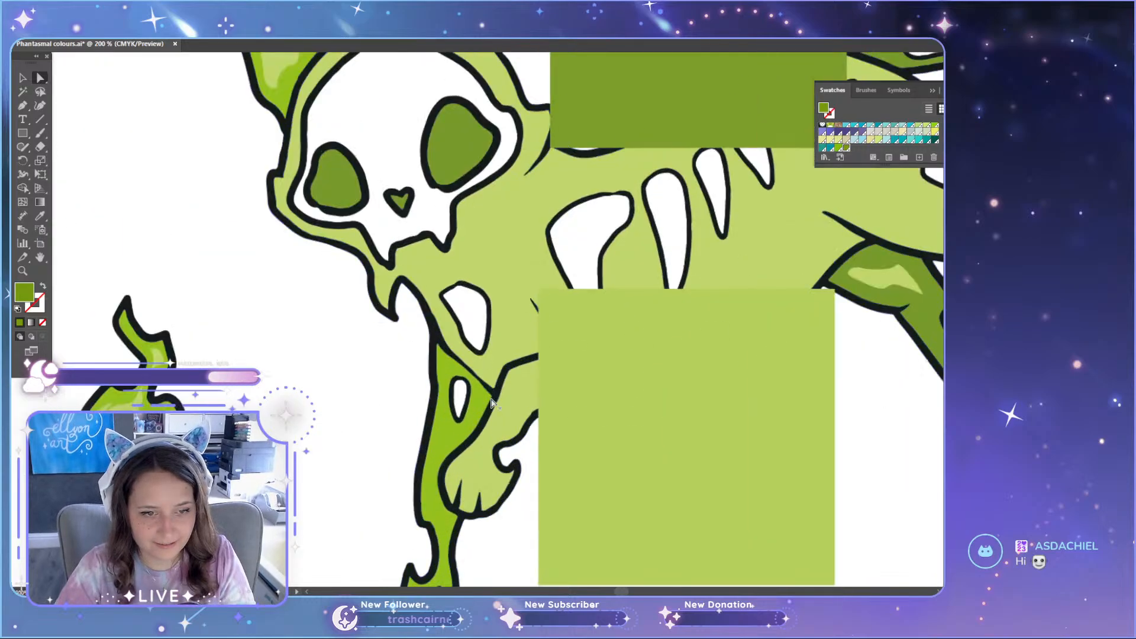
pyautogui.click(443, 438)
pyautogui.click(846, 148)
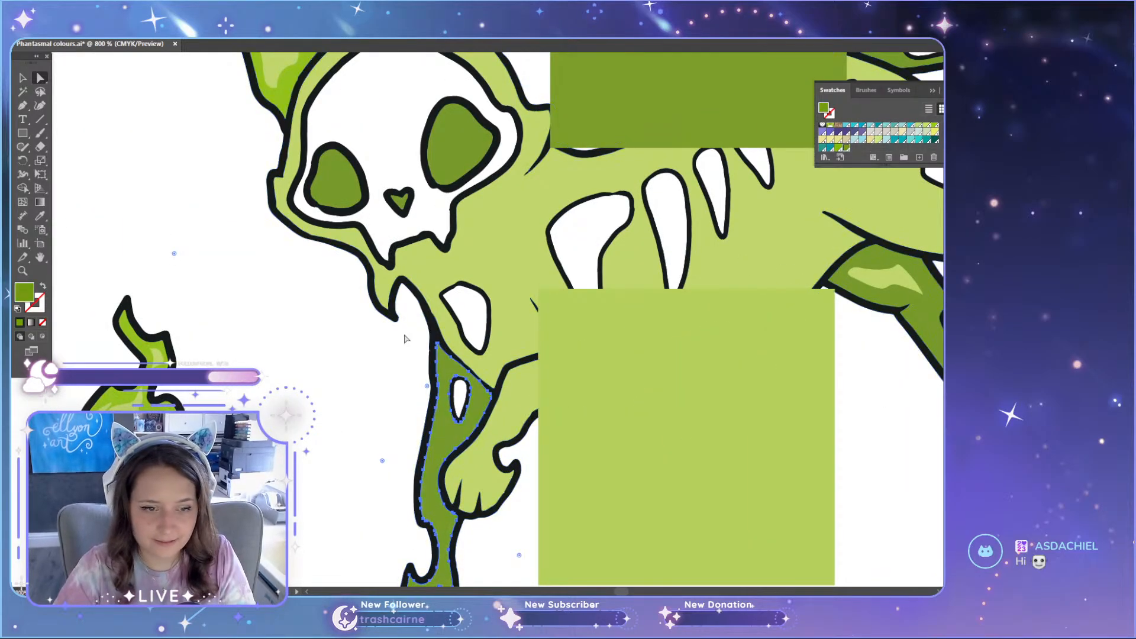
pyautogui.click(340, 331)
# Step: Recolour the base colour of the green candle's flame with the deeper green swatch
pyautogui.scroll(2, 121, 445)
pyautogui.click(120, 444)
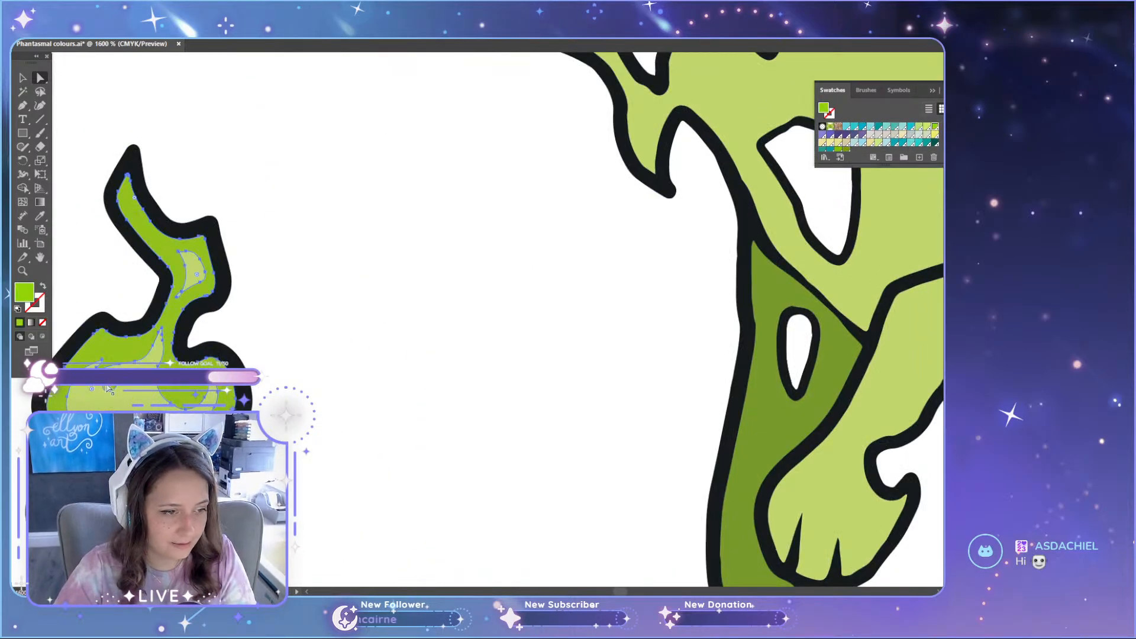
pyautogui.click(846, 148)
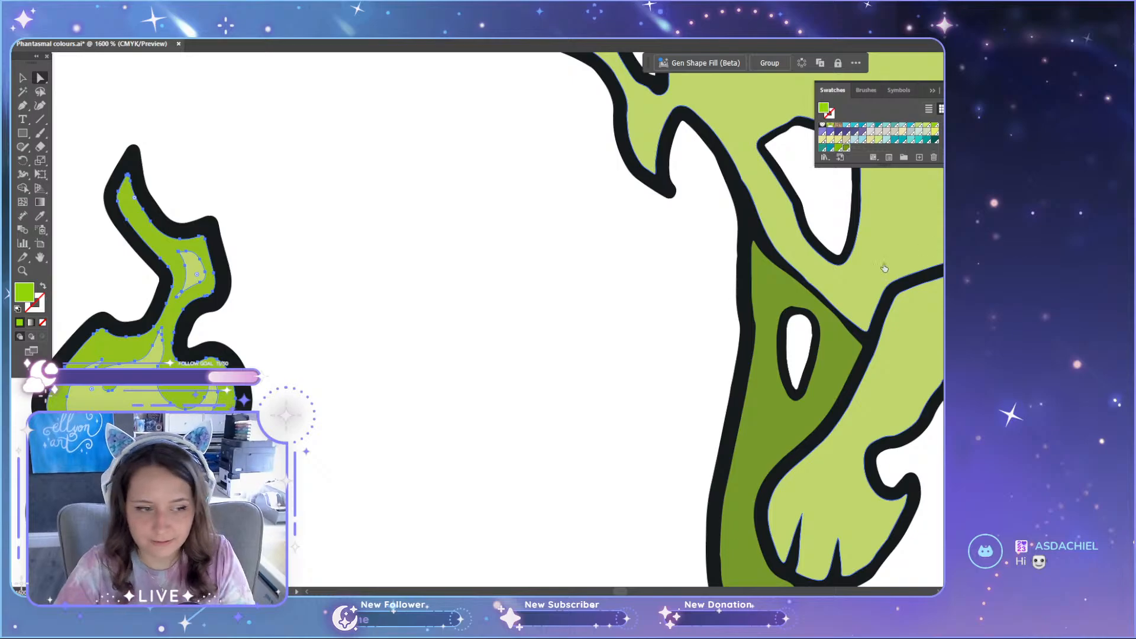
pyautogui.click(479, 399)
pyautogui.scroll(-3, 479, 398)
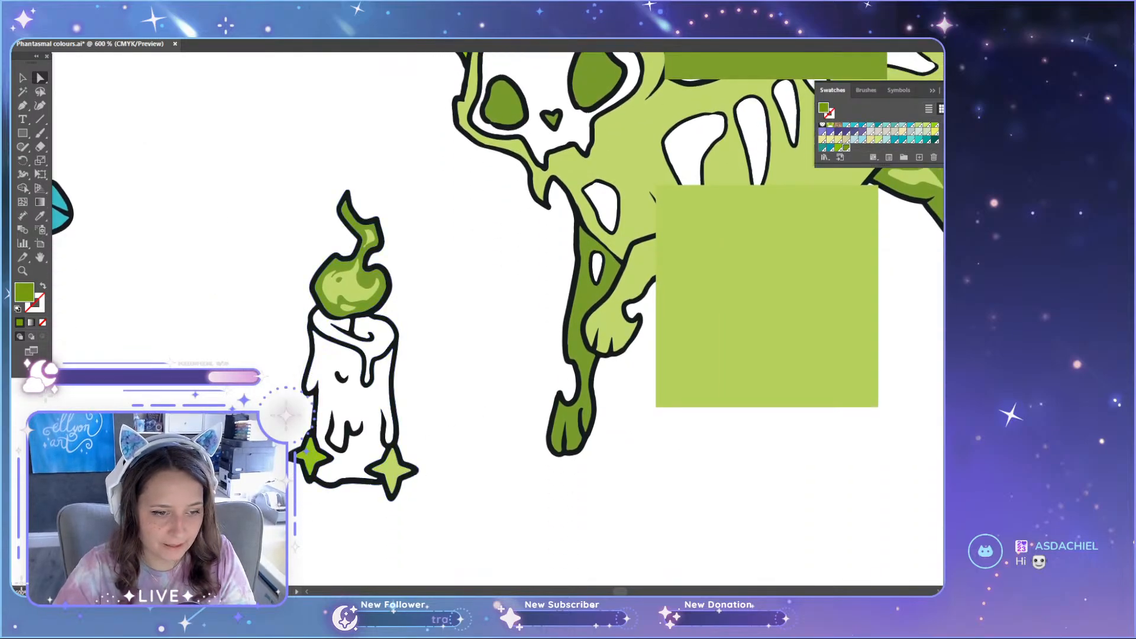
pyautogui.scroll(3, 355, 473)
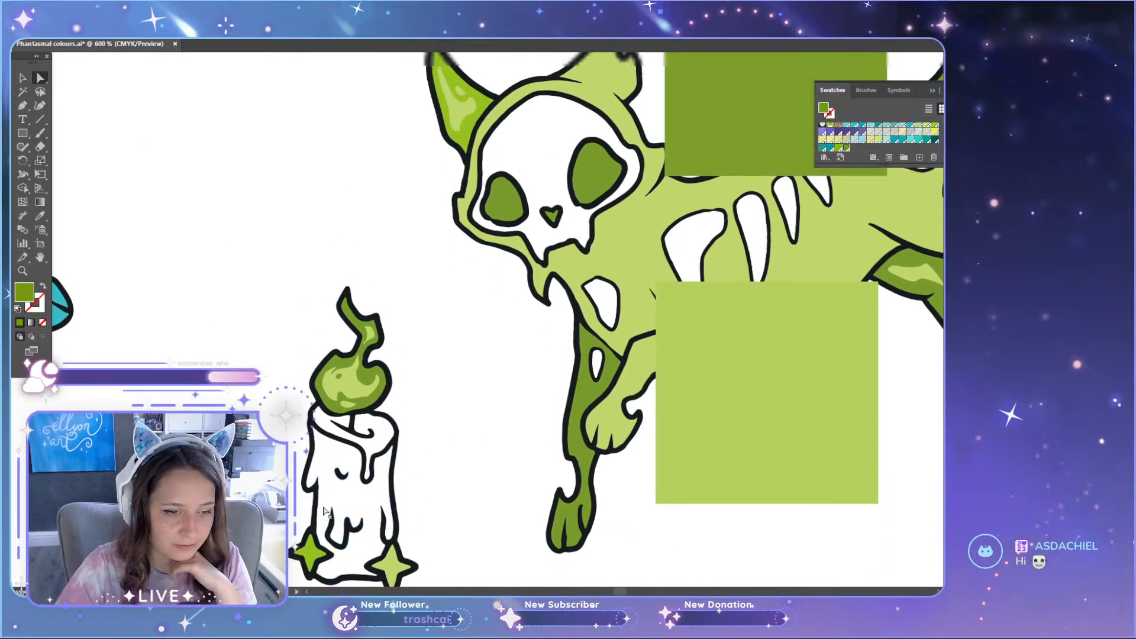
pyautogui.scroll(-2, 325, 534)
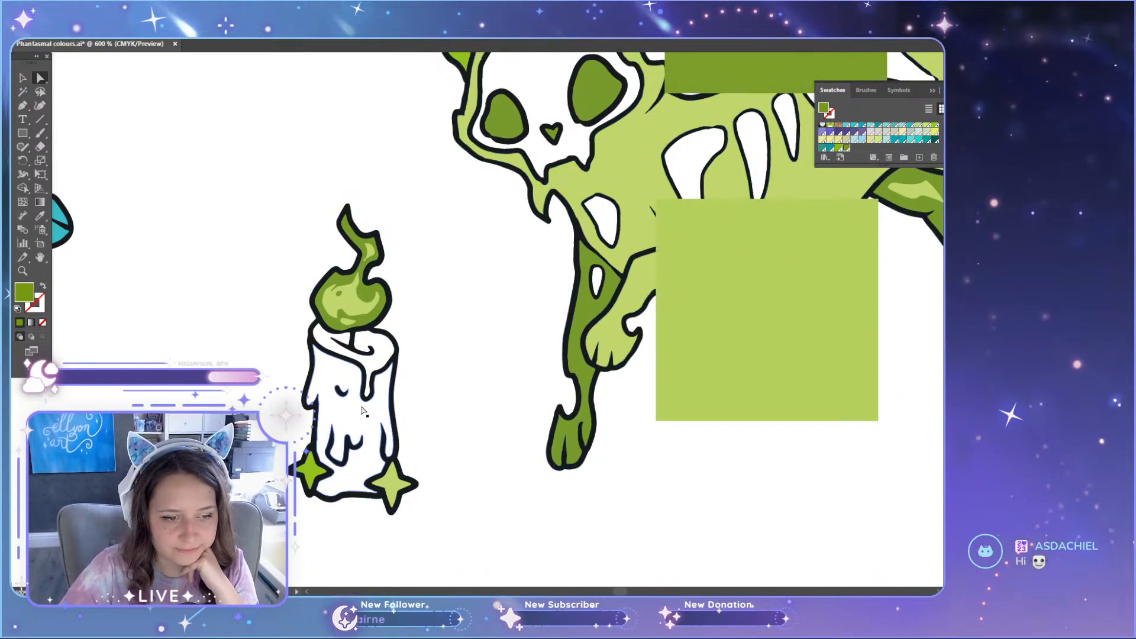
pyautogui.scroll(1, 362, 410)
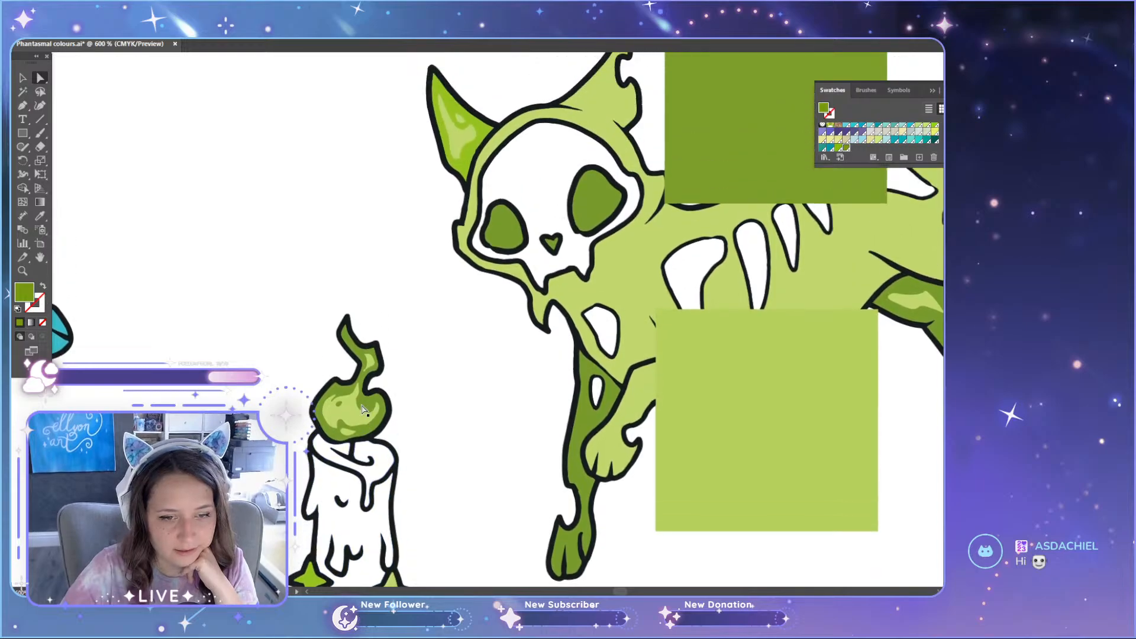
pyautogui.scroll(-2, 308, 410)
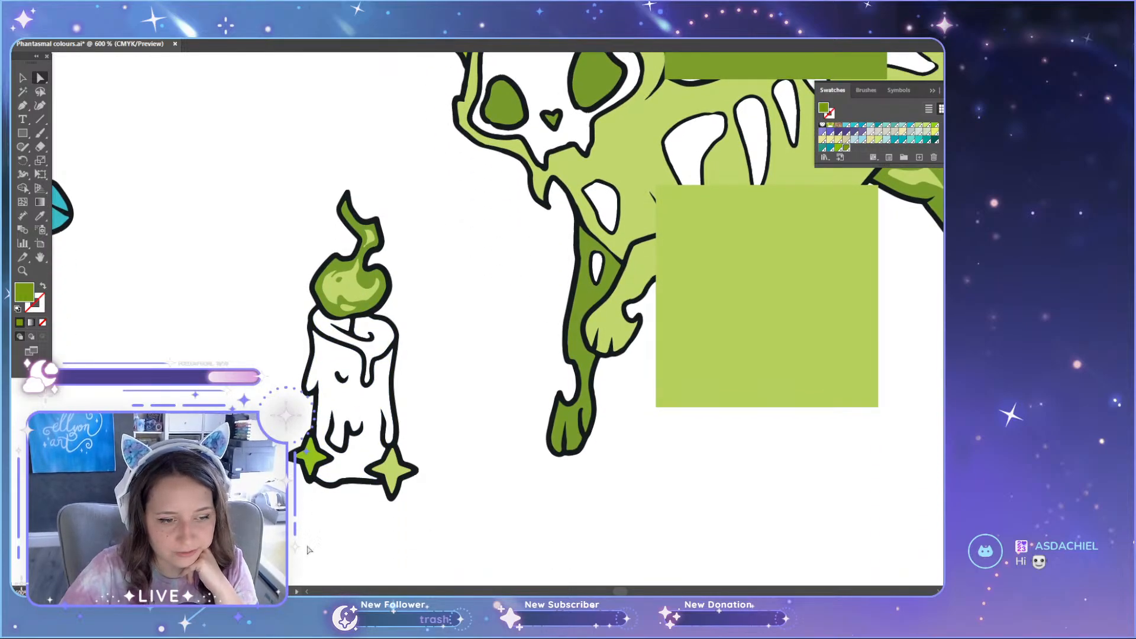
# Step: Move the light green reference square over the green cat's chest and delete the darker green reference square
pyautogui.scroll(11, 399, 391)
pyautogui.scroll(-12, 388, 455)
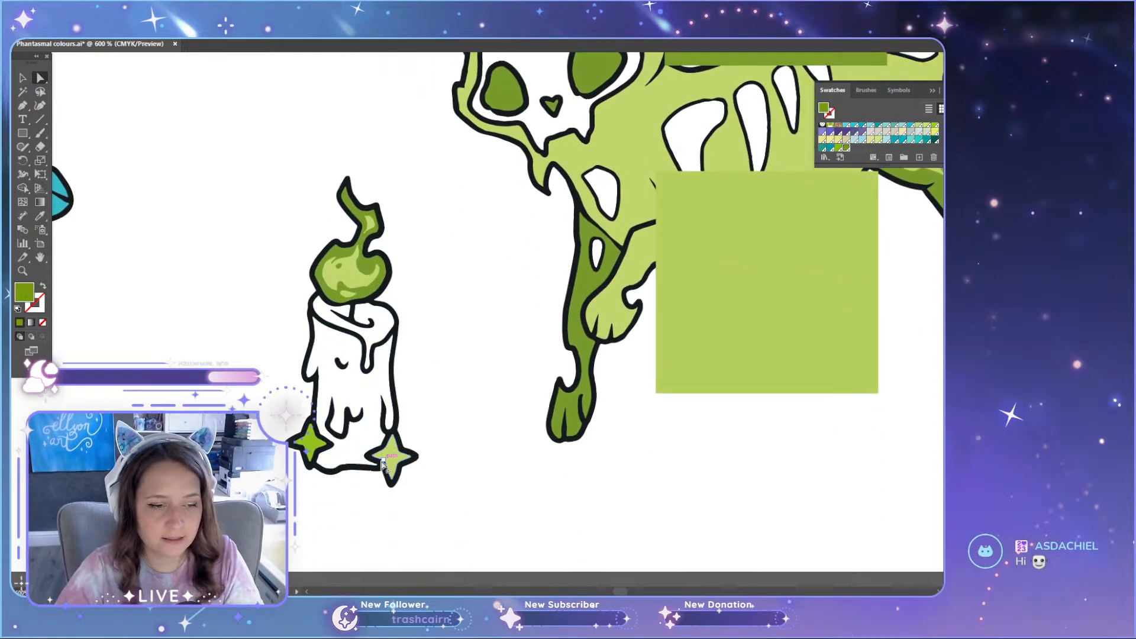
pyautogui.scroll(10, 367, 467)
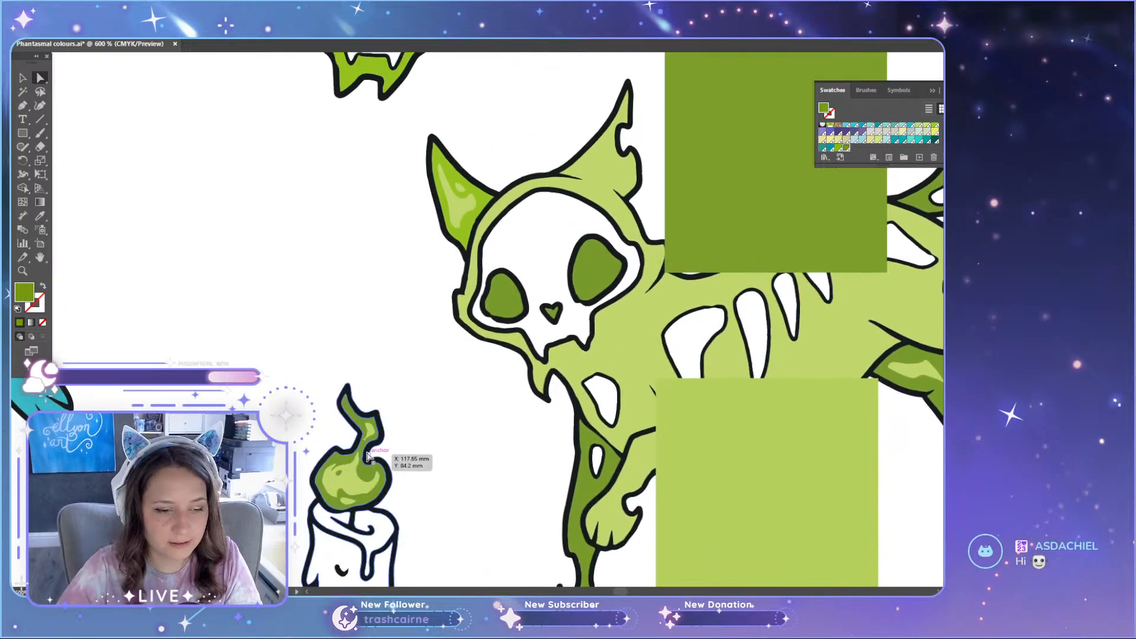
pyautogui.scroll(-8, 363, 456)
pyautogui.scroll(10, 464, 464)
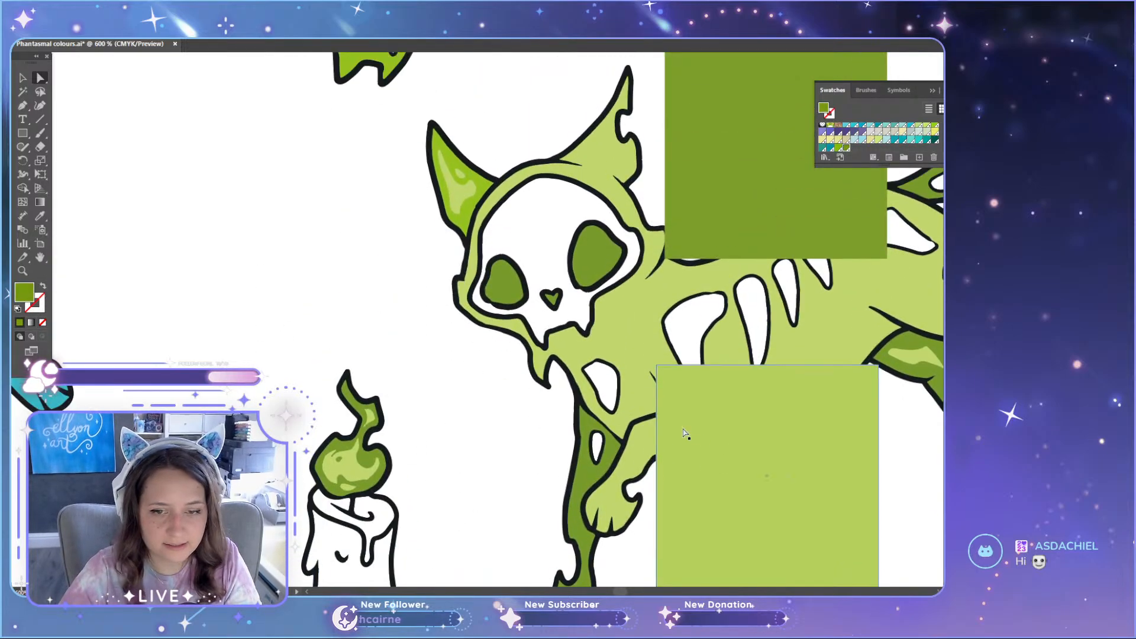
pyautogui.moveTo(742, 479); pyautogui.dragTo(671, 461)
pyautogui.click(773, 241)
pyautogui.press('Delete')
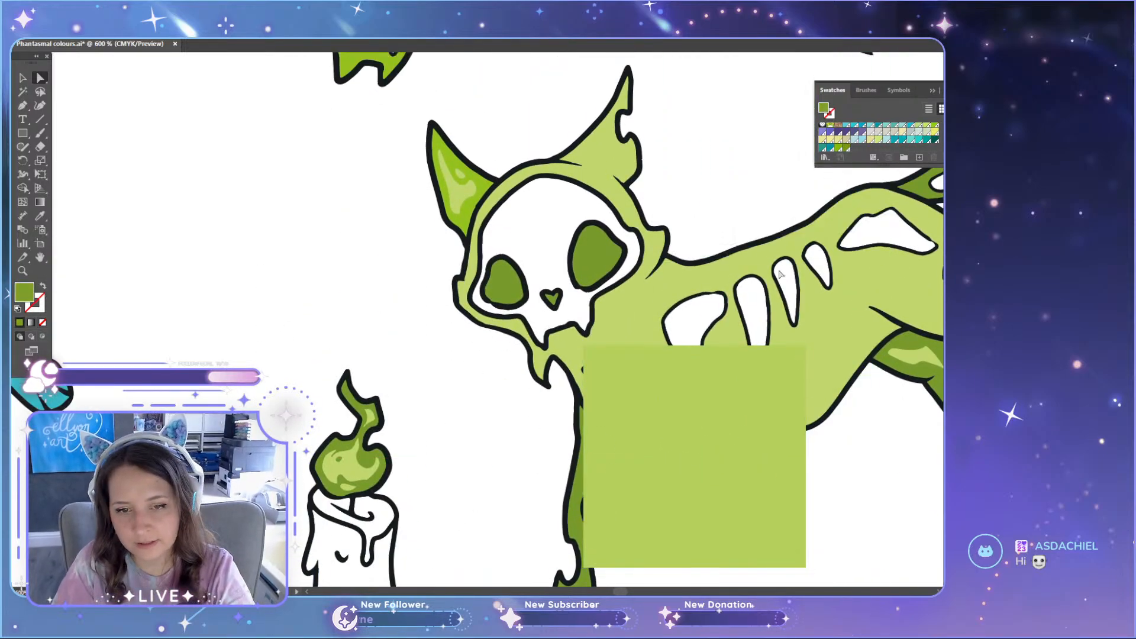
pyautogui.scroll(2, 862, 416)
pyautogui.click(806, 376)
pyautogui.scroll(-2, 835, 444)
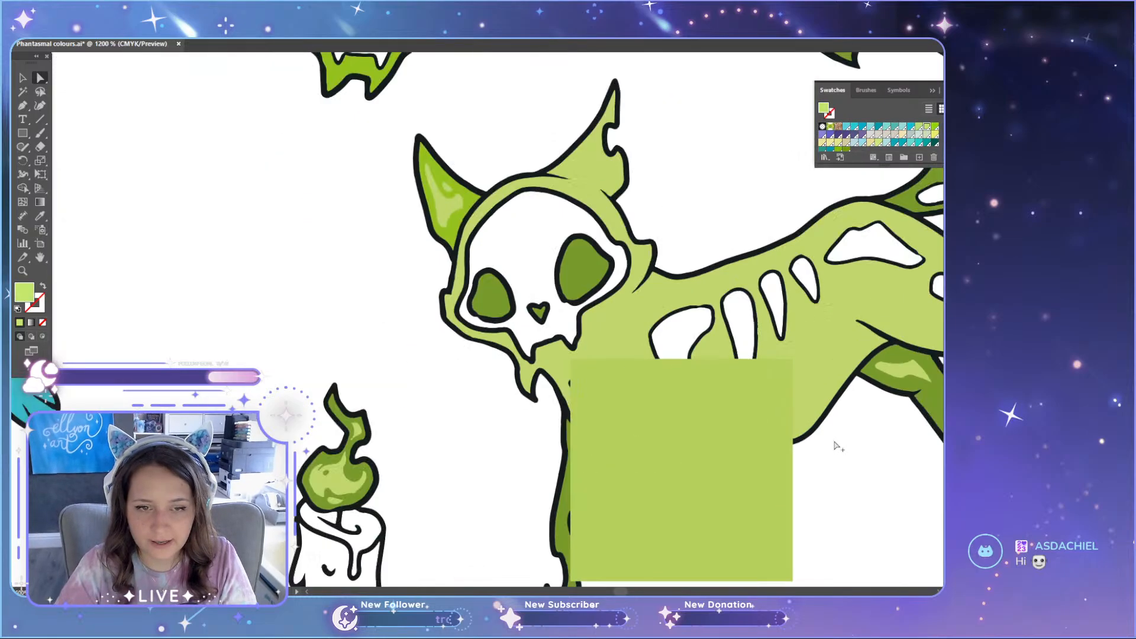
pyautogui.scroll(-2, 835, 445)
pyautogui.scroll(-1, 836, 445)
pyautogui.scroll(4, 840, 414)
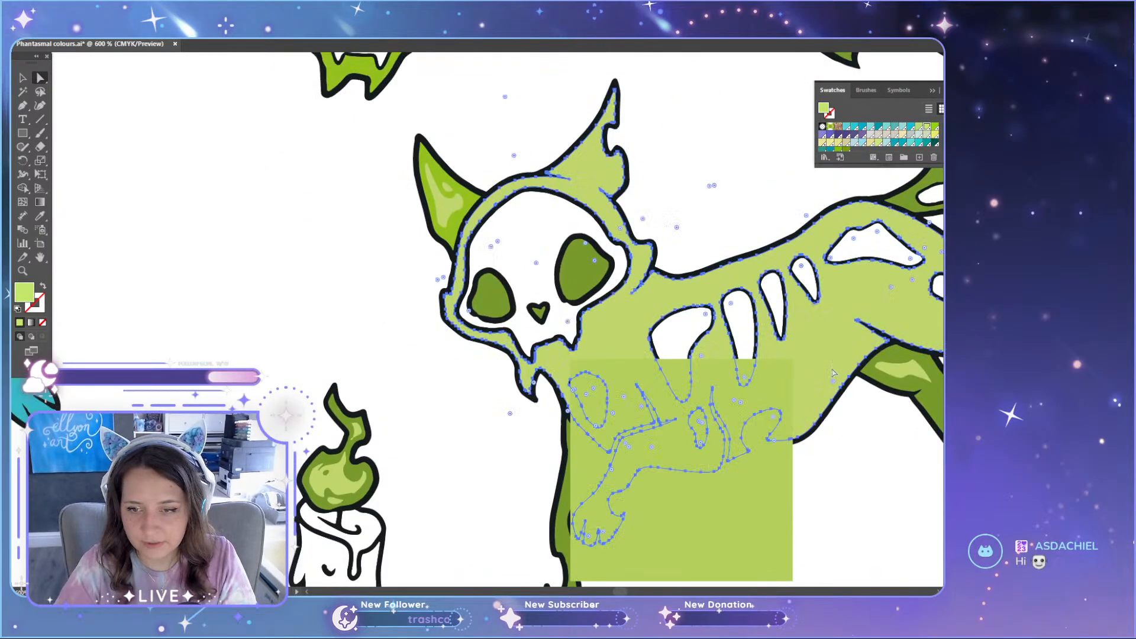
# Step: Duplicate the green set's 375C colour entry directly above the original and rename the copy's label 377C
pyautogui.scroll(15, 563, 250)
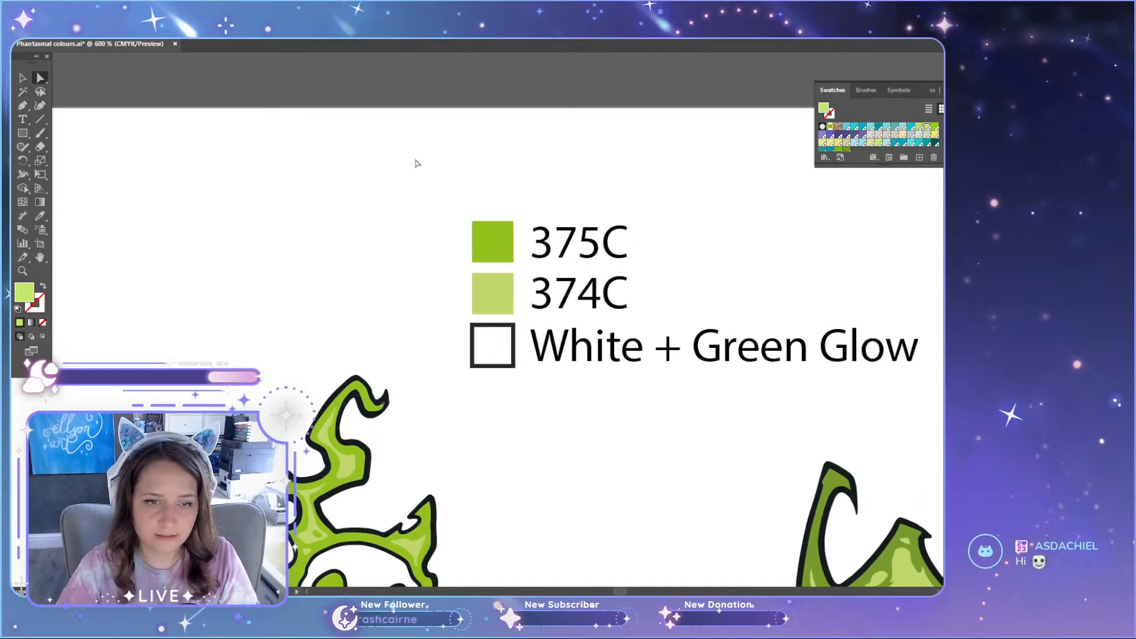
pyautogui.click(583, 248)
pyautogui.scroll(-4, 583, 249)
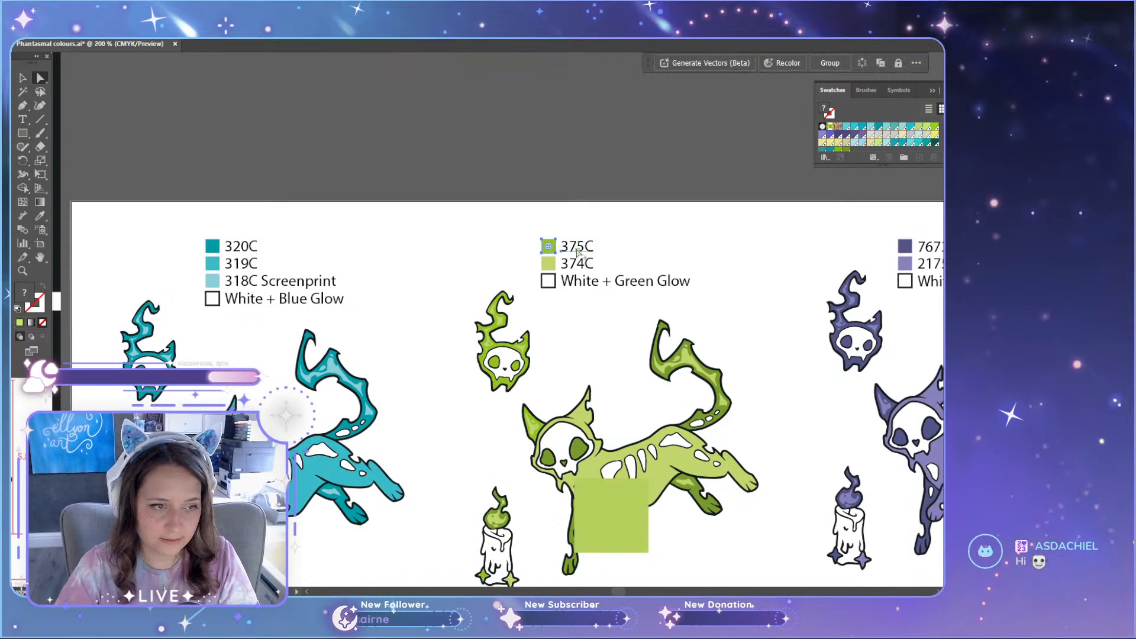
pyautogui.scroll(3, 583, 249)
pyautogui.moveTo(580, 250); pyautogui.dragTo(580, 215)
pyautogui.click(682, 231)
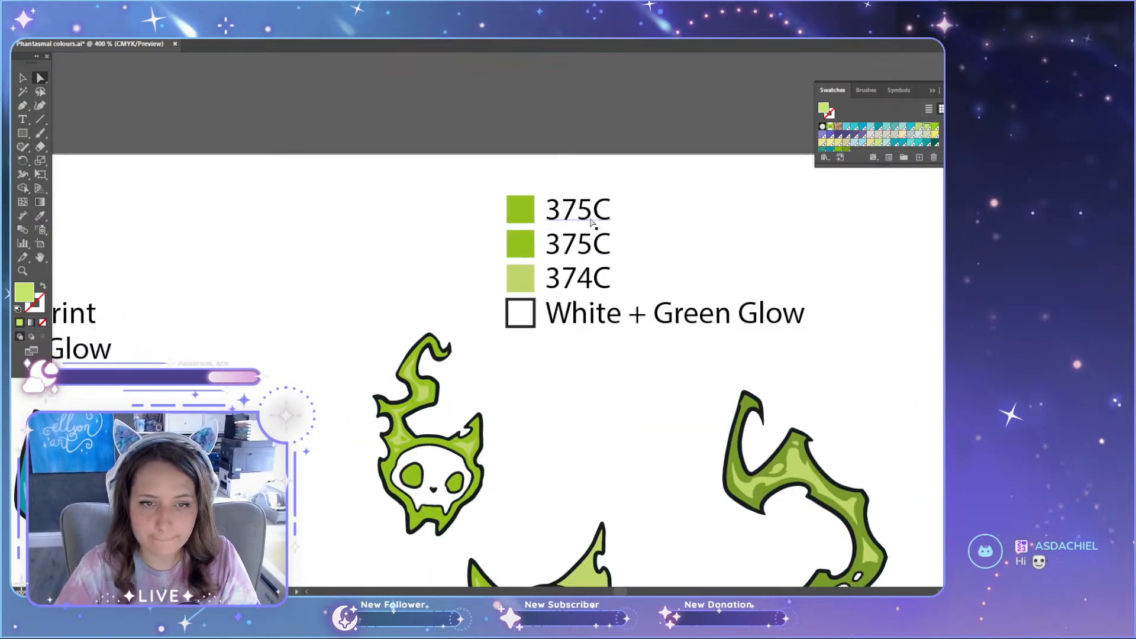
pyautogui.doubleClick(592, 218)
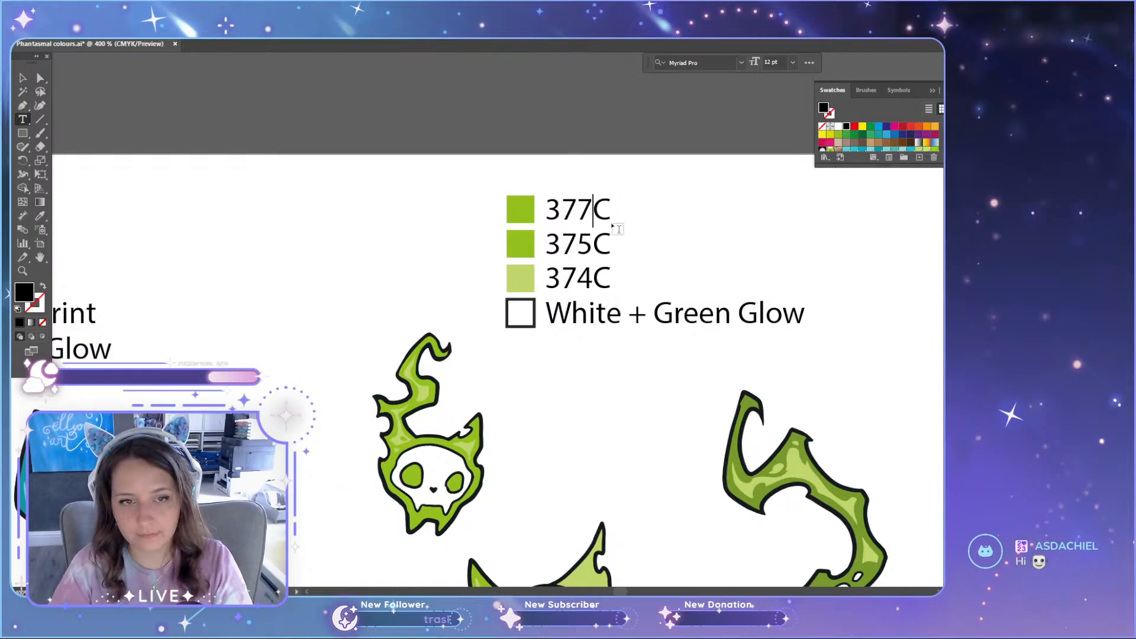
# Step: Recolour the square beside the 377C label with the deeper green swatch used on the cat's tail
pyautogui.press('Escape')
pyautogui.click(520, 210)
pyautogui.scroll(-3, 846, 142)
pyautogui.click(846, 148)
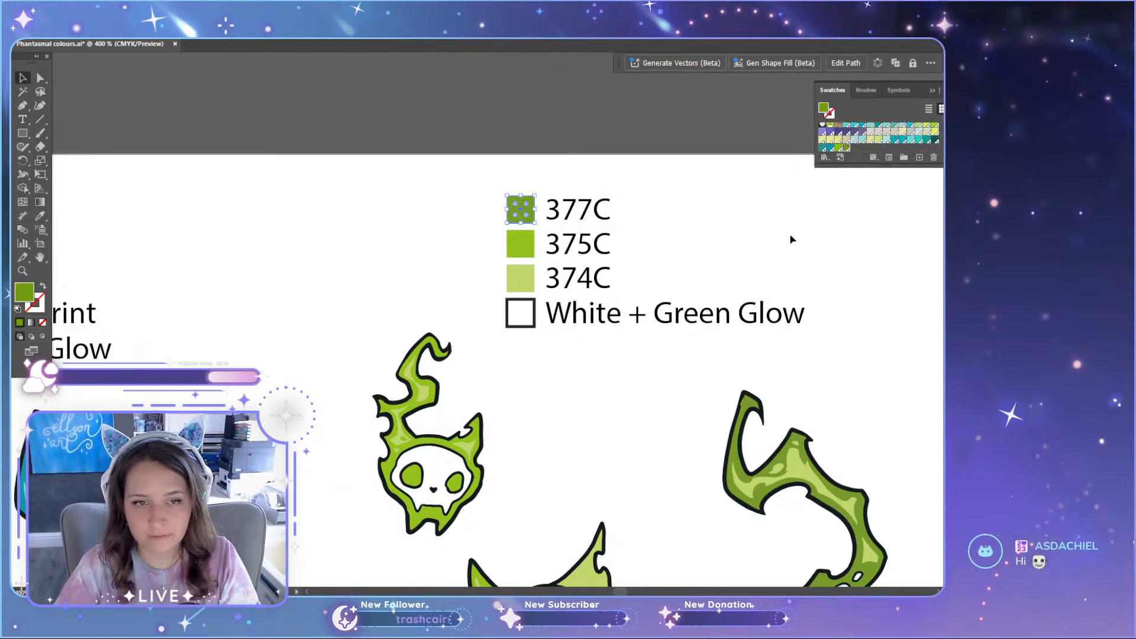
pyautogui.click(763, 266)
# Step: Move the light green reference square away from the green cat's chest towards its hind leg
pyautogui.scroll(-6, 738, 304)
pyautogui.scroll(-1, 796, 485)
pyautogui.scroll(3, 752, 447)
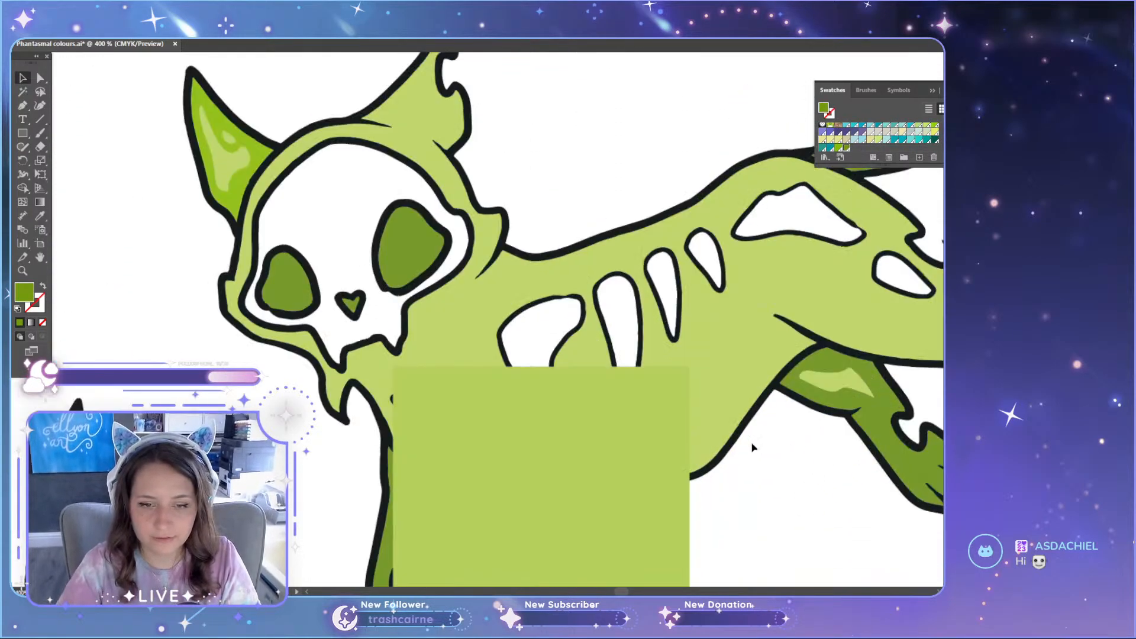
pyautogui.moveTo(637, 417); pyautogui.dragTo(812, 471)
# Step: Try brighter green swatches as the fill of the green cat's body, and undo the recolouring
pyautogui.press('a')
pyautogui.hotkey('ctrl', 'a')
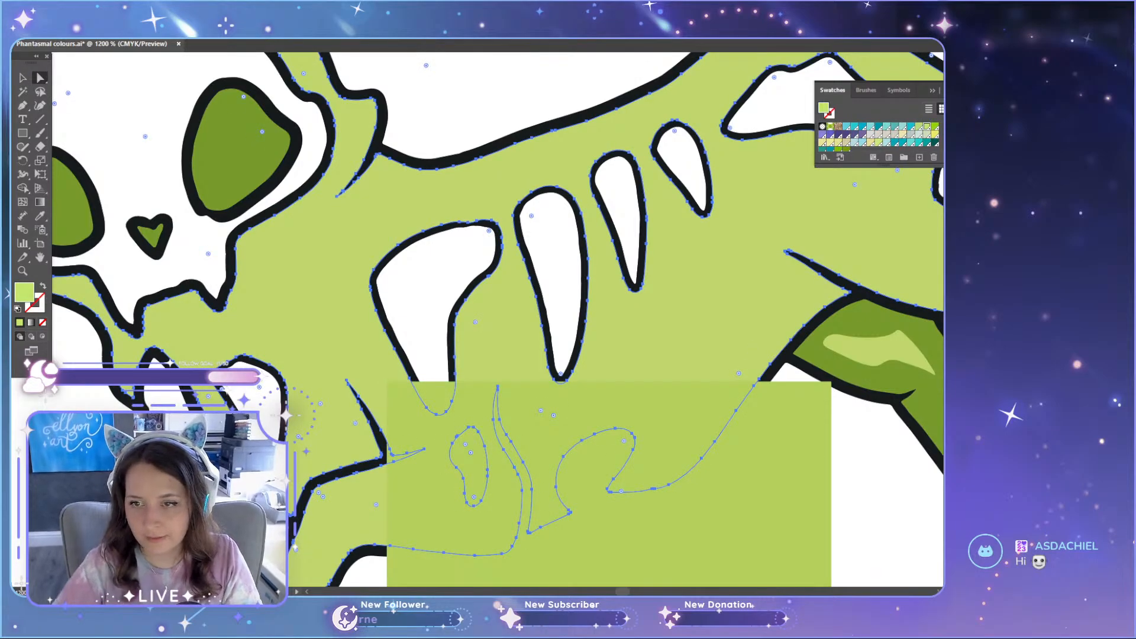
pyautogui.scroll(-1, 838, 145)
pyautogui.click(838, 148)
pyautogui.hotkey('ctrl', 'shift', 'a')
pyautogui.scroll(-7, 767, 348)
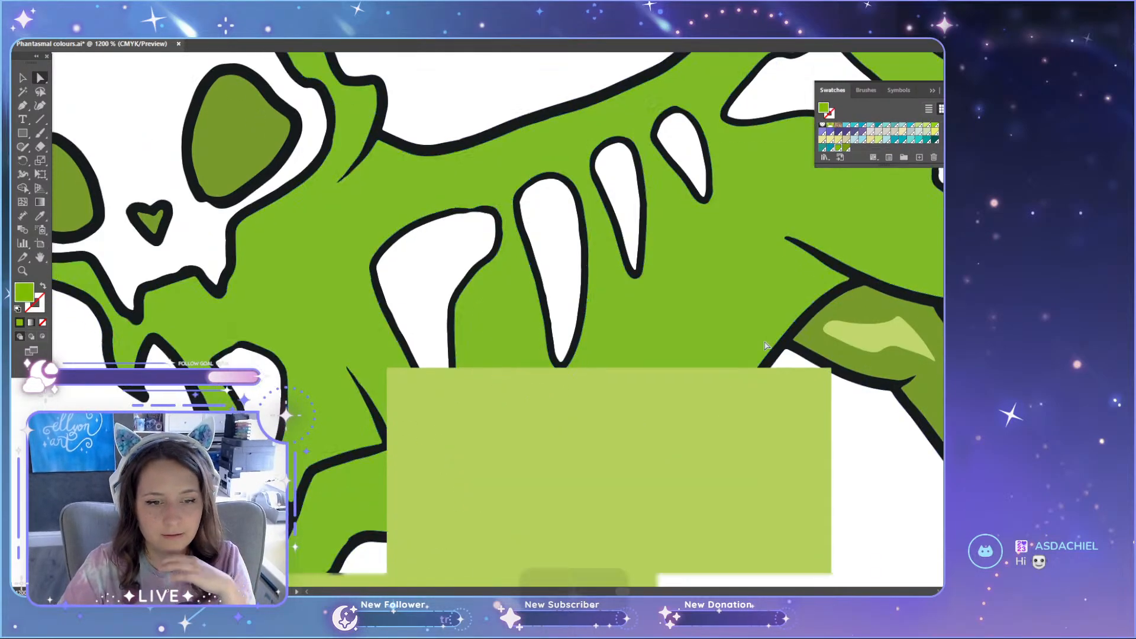
pyautogui.scroll(-1, 858, 387)
pyautogui.hotkey('ctrl', 'a')
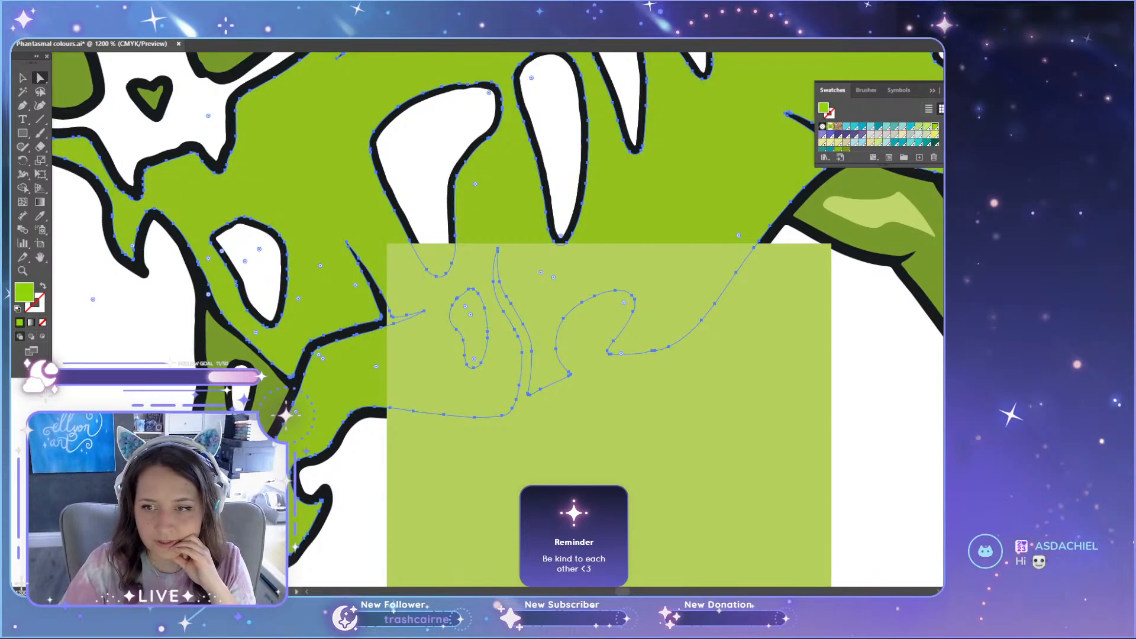
pyautogui.hotkey('ctrl', 'z')
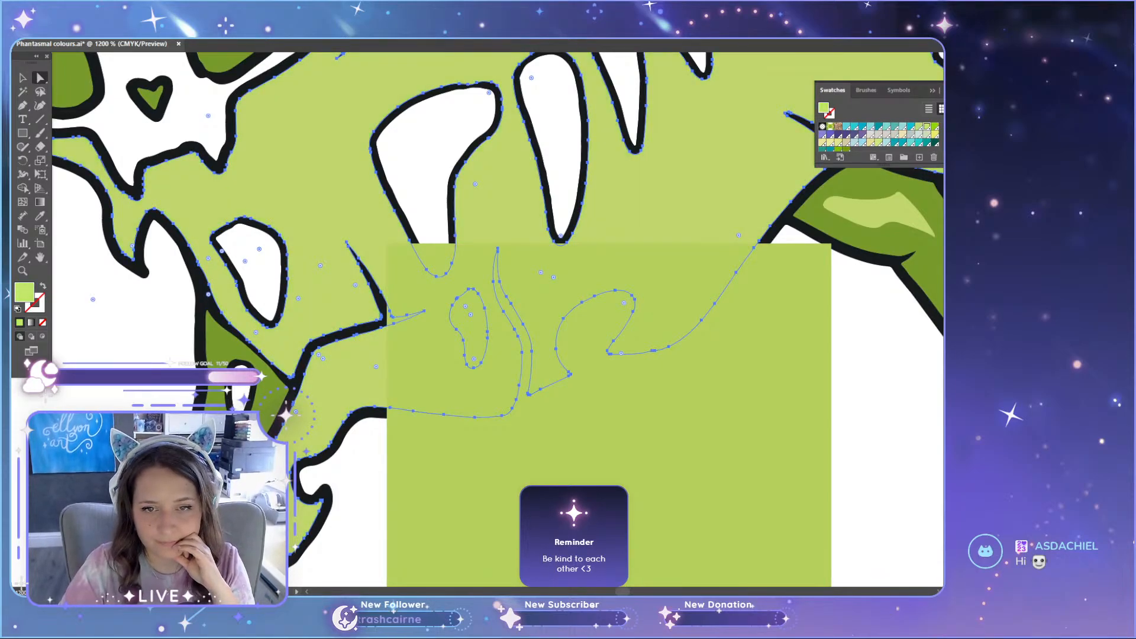
# Step: Check the green set's Pantone entries, test the 375C green on the cat's body again, and undo it
pyautogui.scroll(10, 497, 319)
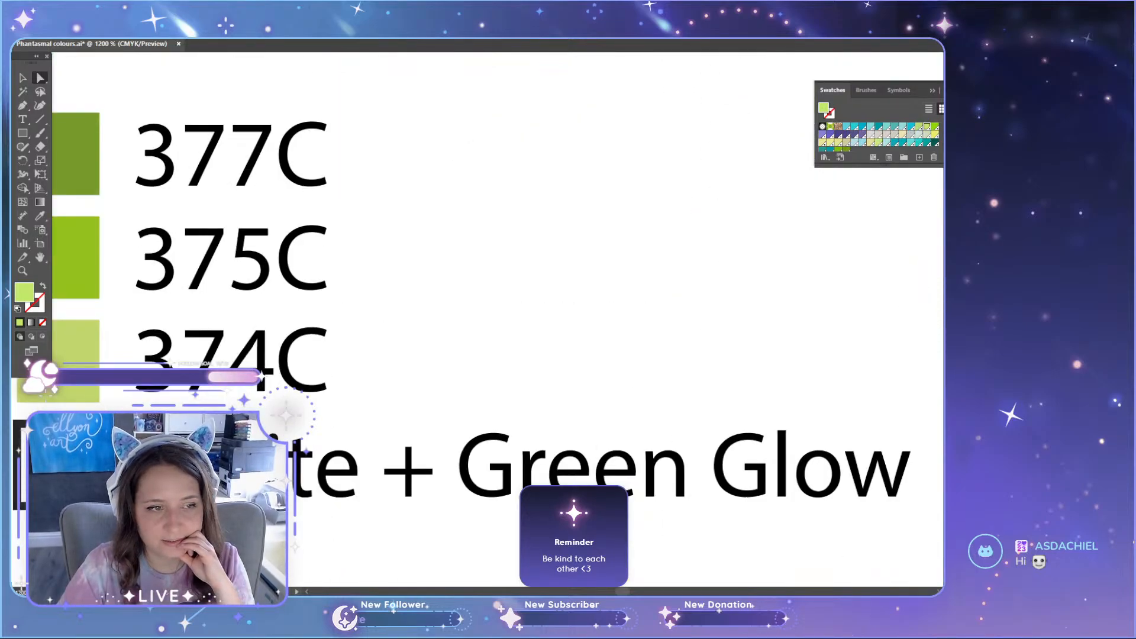
pyautogui.scroll(-10, 497, 319)
pyautogui.scroll(10, 497, 319)
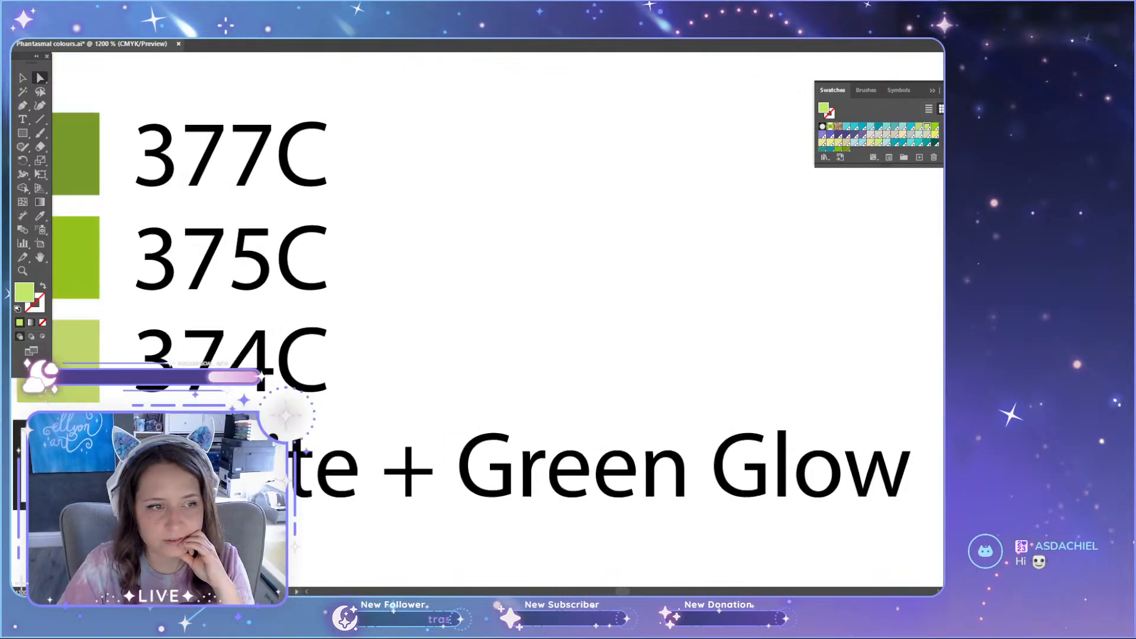
pyautogui.scroll(-15, 497, 320)
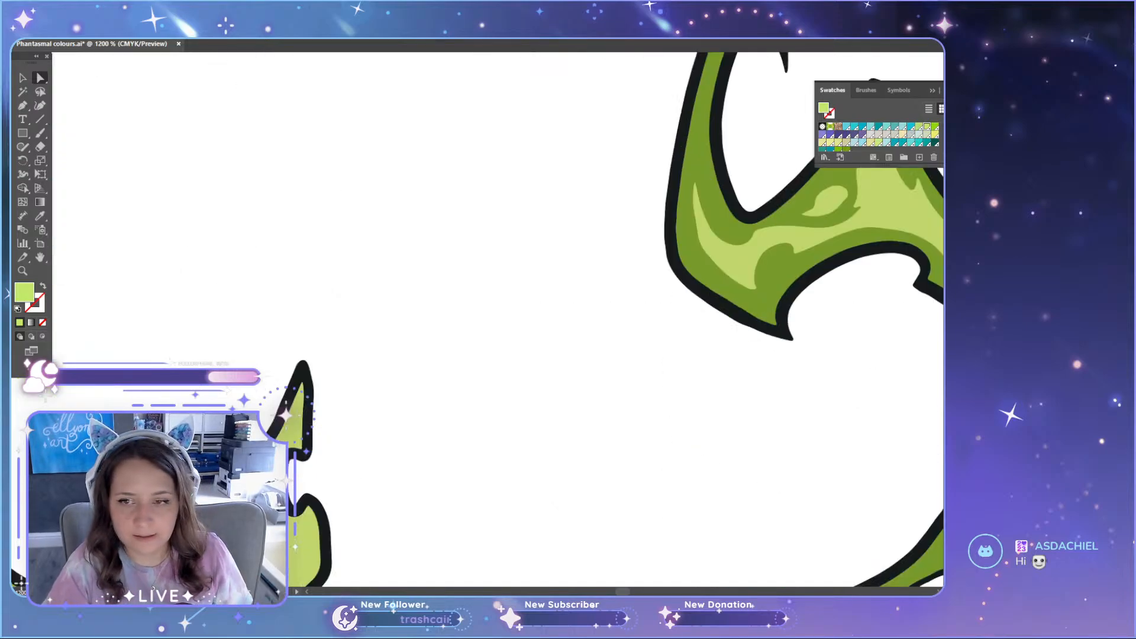
pyautogui.scroll(4, 497, 320)
pyautogui.hotkey('ctrl', 'a')
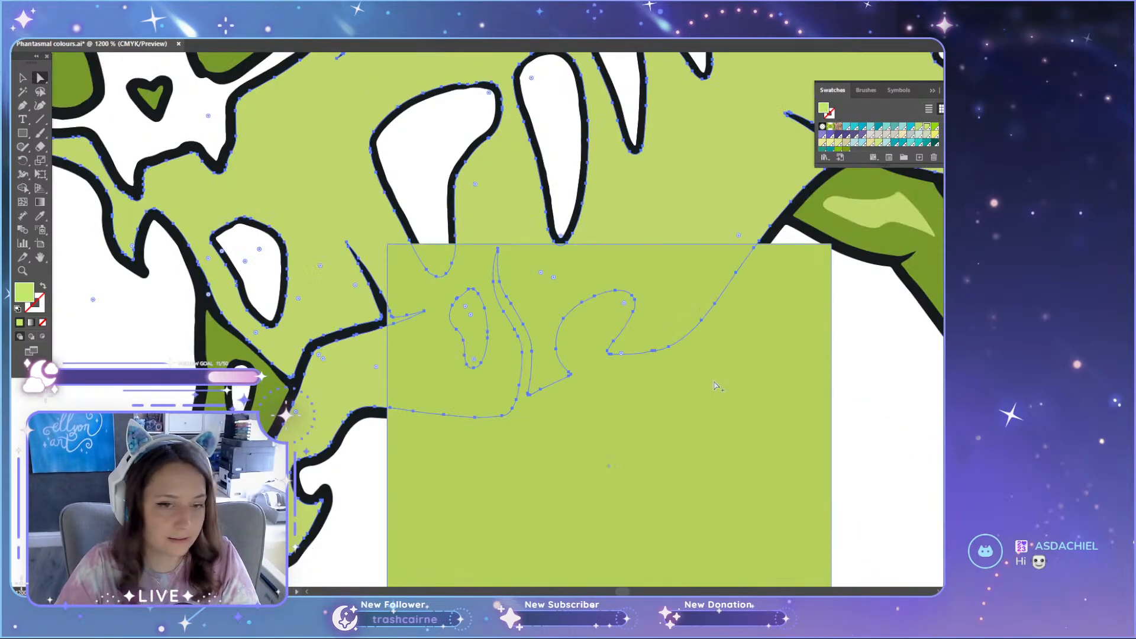
pyautogui.scroll(-1, 713, 383)
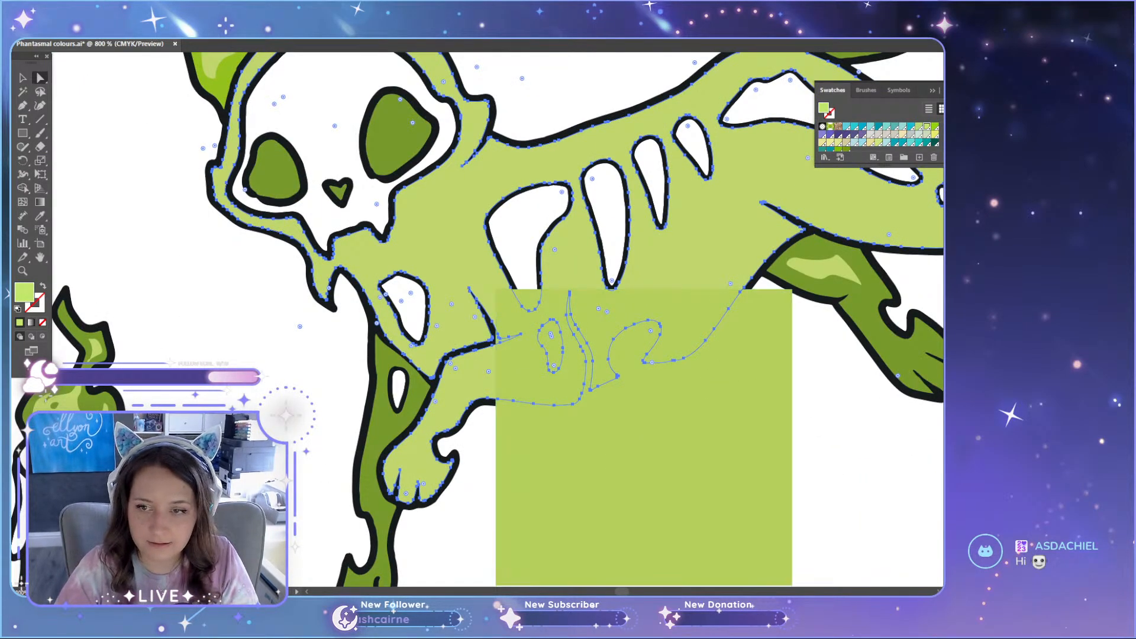
pyautogui.click(935, 127)
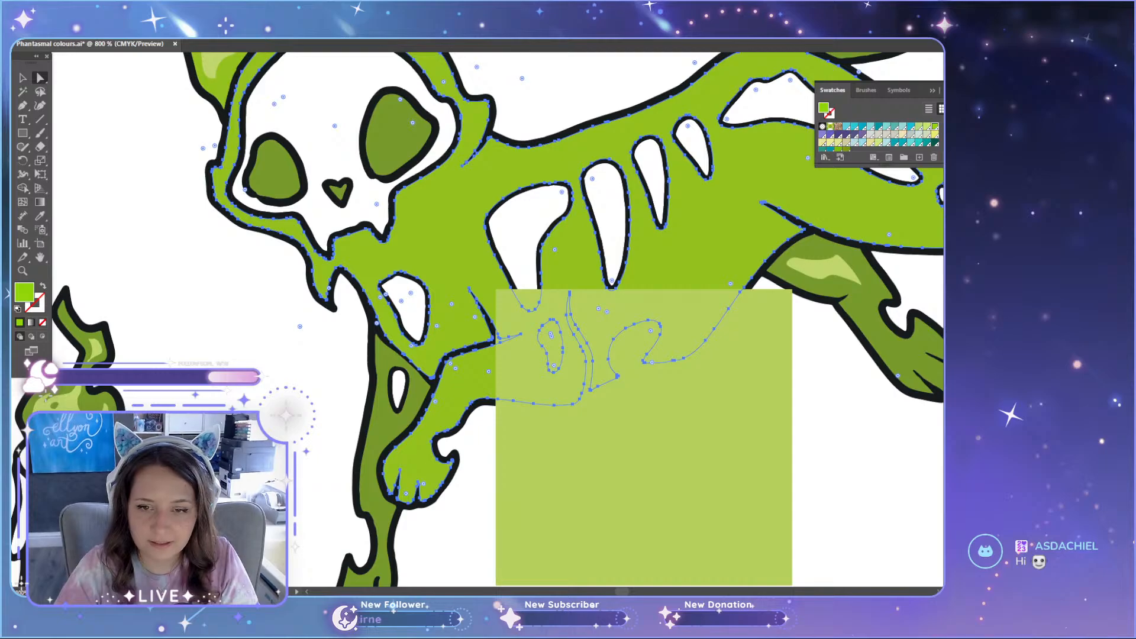
pyautogui.hotkey('ctrl', 'z')
# Step: Recolour the green cat's body with the 375C green swatch and compare it with the blue and purple sets
pyautogui.click(877, 443)
pyautogui.scroll(-3, 877, 443)
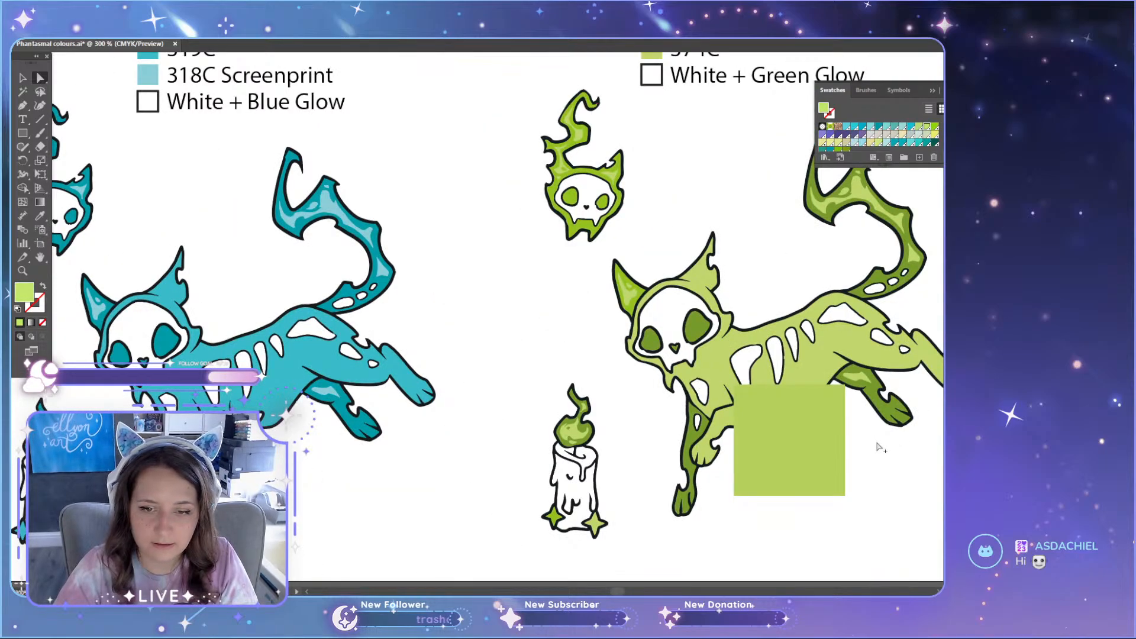
pyautogui.scroll(2, 877, 444)
pyautogui.click(759, 298)
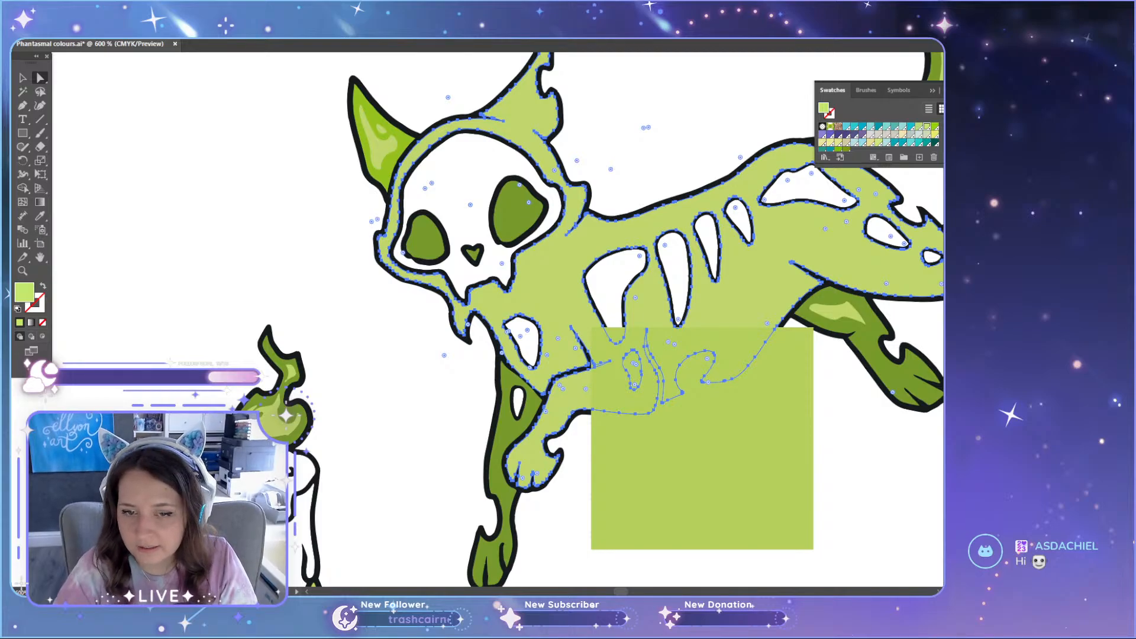
pyautogui.click(935, 126)
pyautogui.click(856, 470)
pyautogui.scroll(-3, 856, 471)
pyautogui.scroll(-2, 856, 471)
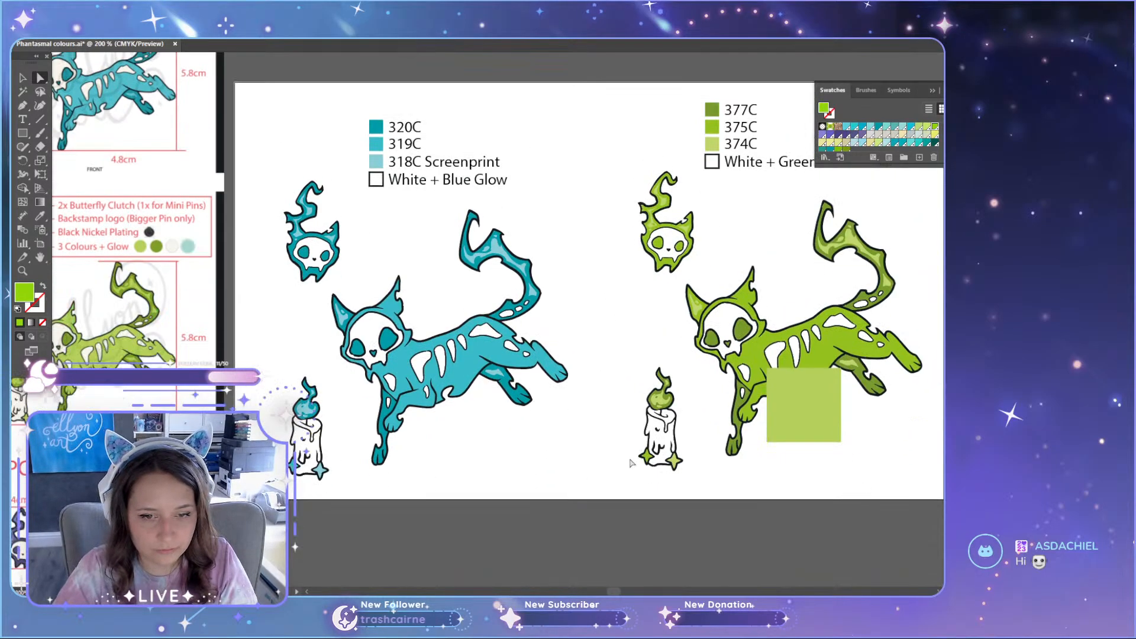
pyautogui.moveTo(618, 592); pyautogui.dragTo(626, 591)
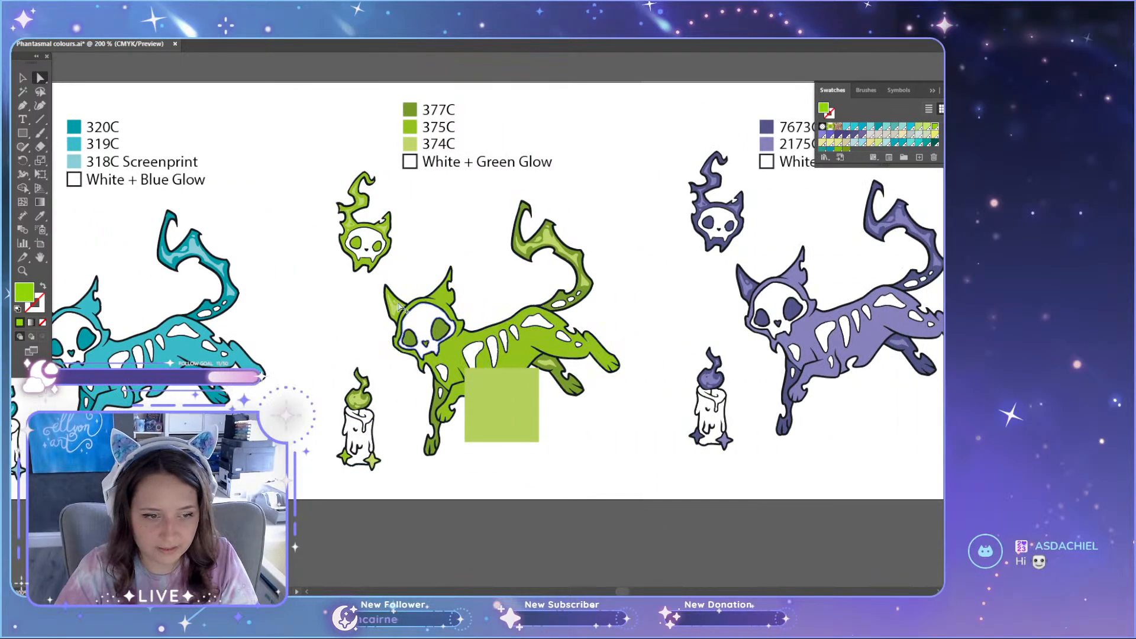
# Step: Recolour the large light highlight on the green cat's tail with the 375C green swatch
pyautogui.scroll(2, 379, 286)
pyautogui.scroll(3, 679, 176)
pyautogui.scroll(-3, 616, 325)
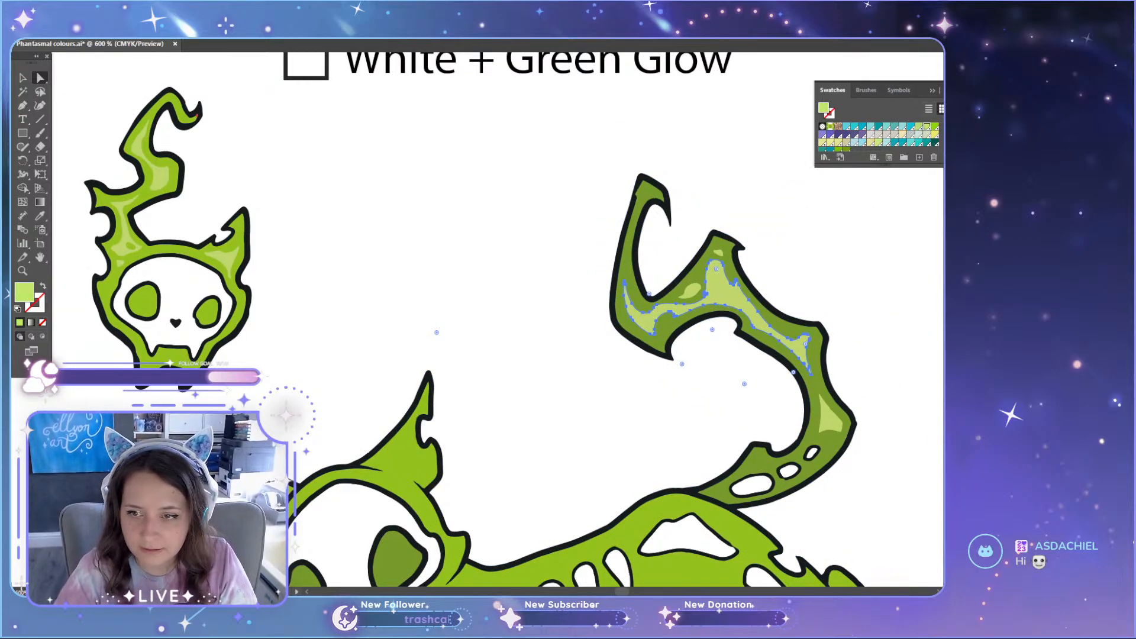
pyautogui.click(935, 127)
pyautogui.click(882, 240)
pyautogui.scroll(-3, 882, 240)
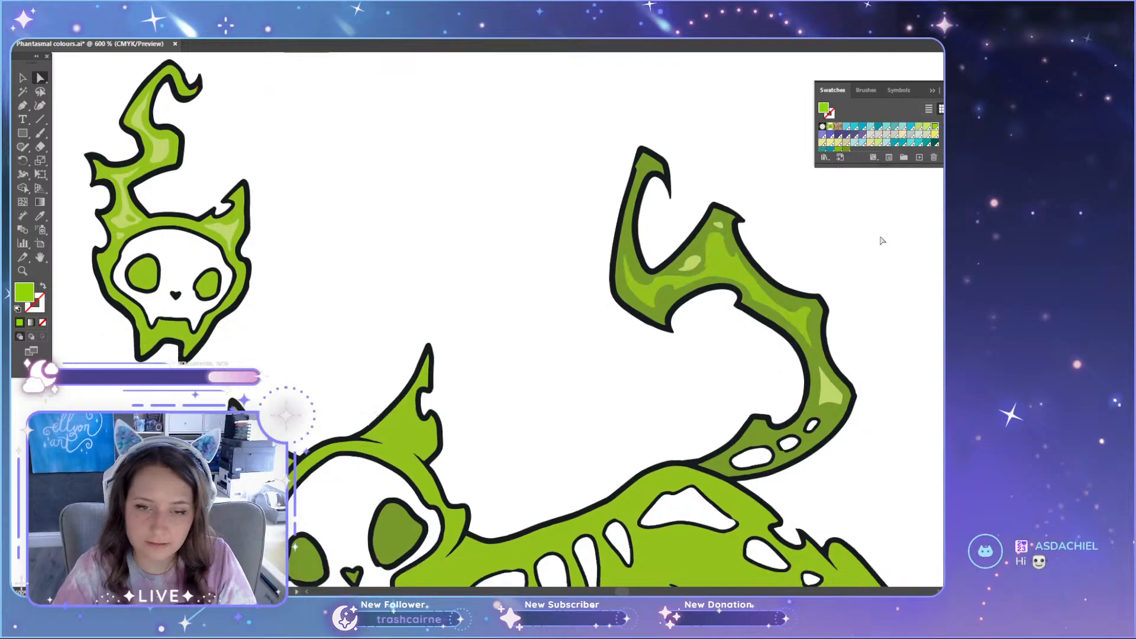
# Step: Recolour the remaining small light highlights on the green cat's tail with the 375C green swatch
pyautogui.scroll(-1, 882, 240)
pyautogui.scroll(1, 882, 240)
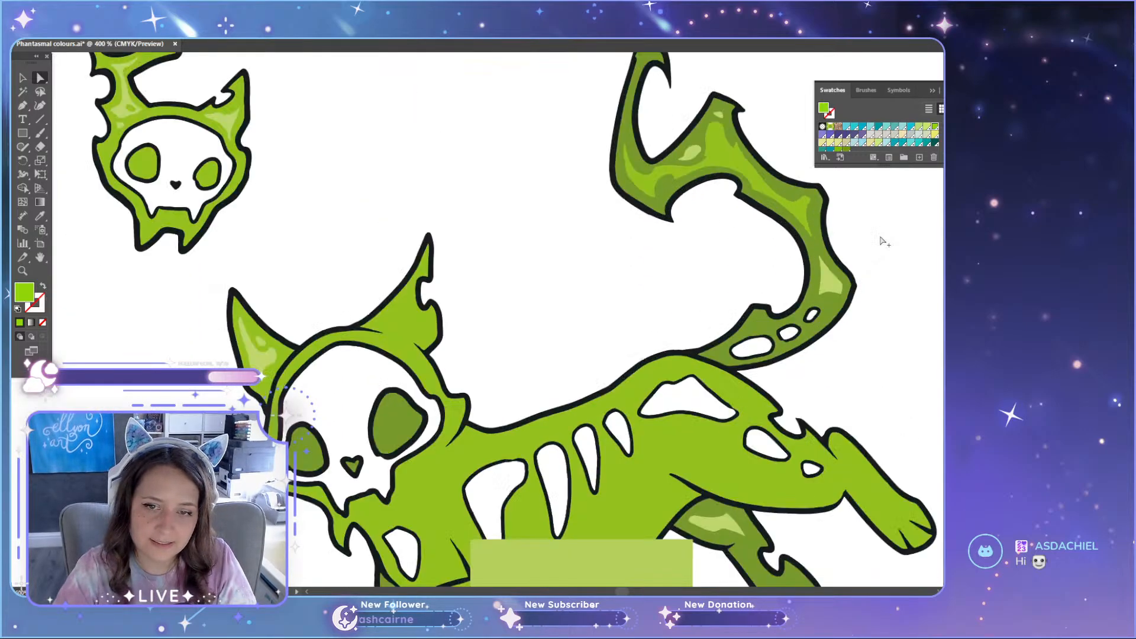
pyautogui.click(792, 204)
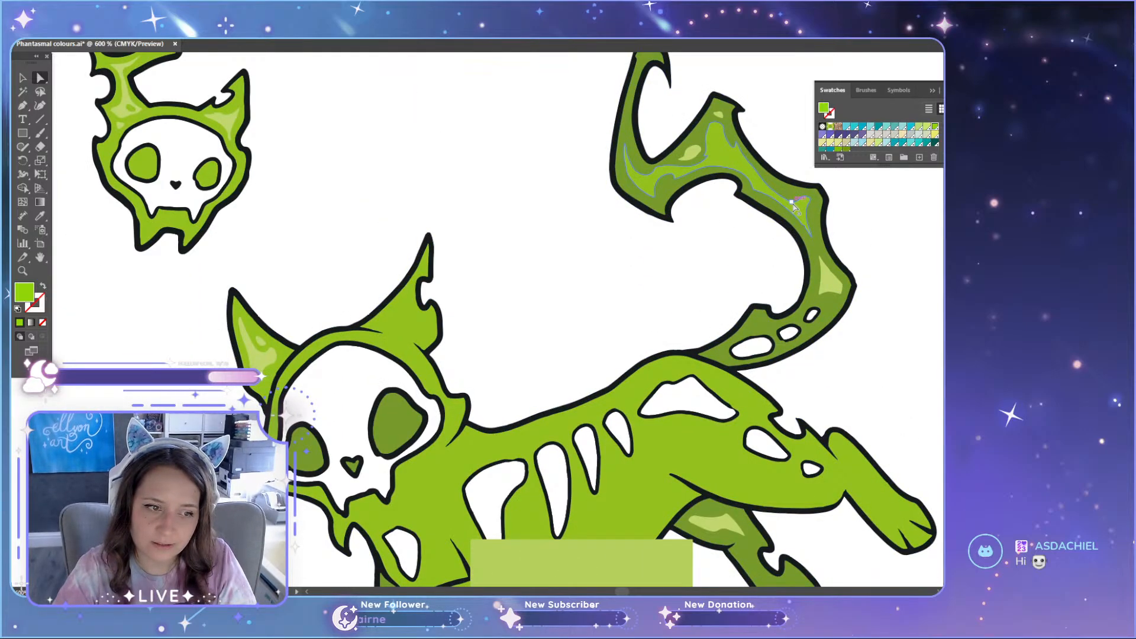
pyautogui.scroll(2, 704, 169)
pyautogui.scroll(-2, 659, 334)
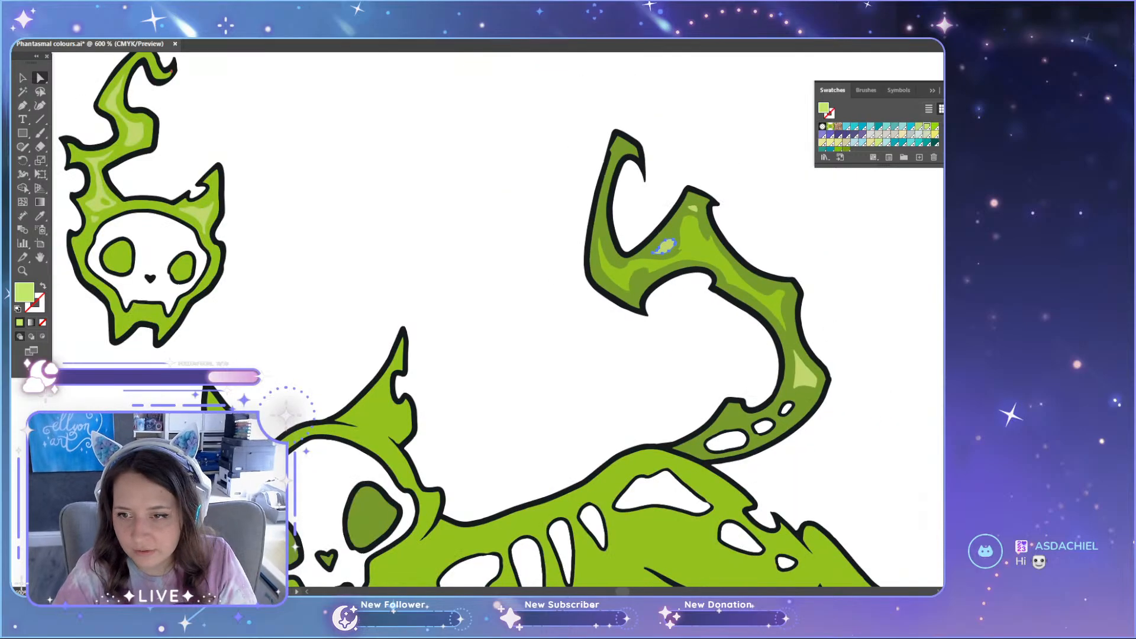
pyautogui.scroll(-1, 908, 393)
pyautogui.scroll(2, 858, 368)
pyautogui.click(768, 336)
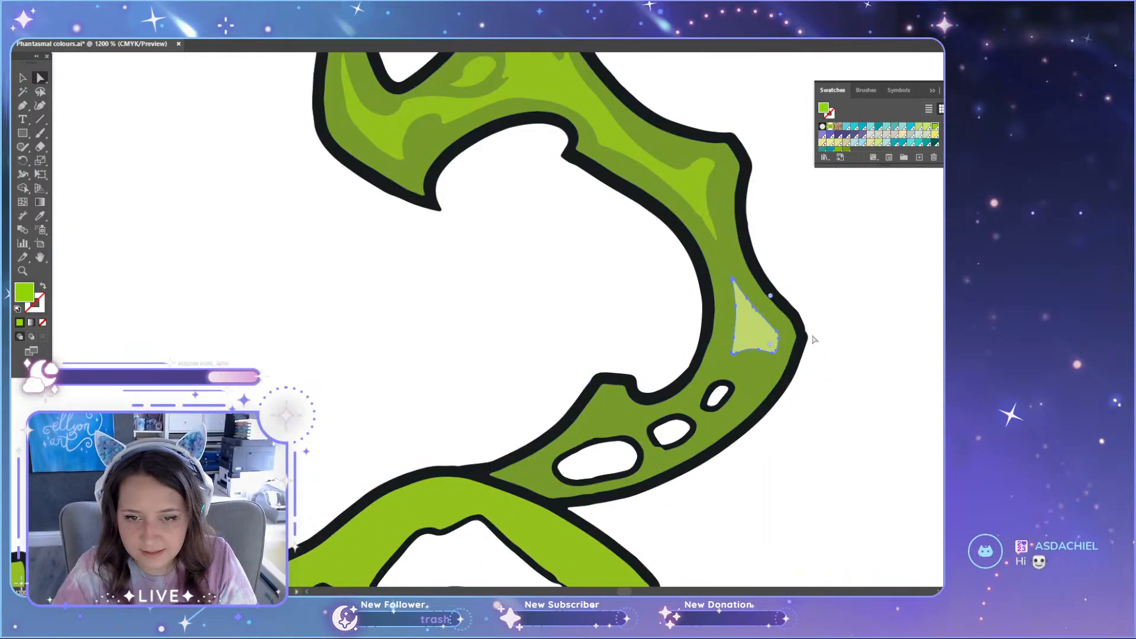
pyautogui.click(935, 126)
pyautogui.click(924, 321)
pyautogui.scroll(-1, 894, 359)
# Step: Recolour the light highlights on the small green skull's flame and ear with the 375C green swatch
pyautogui.scroll(-4, 598, 467)
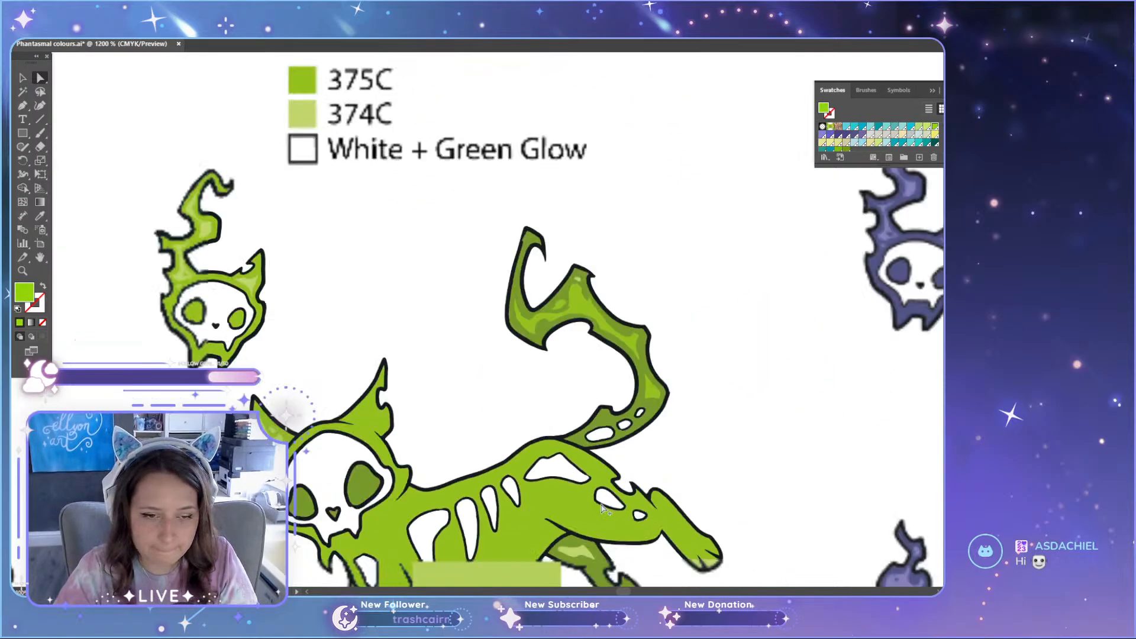
pyautogui.scroll(5, 261, 334)
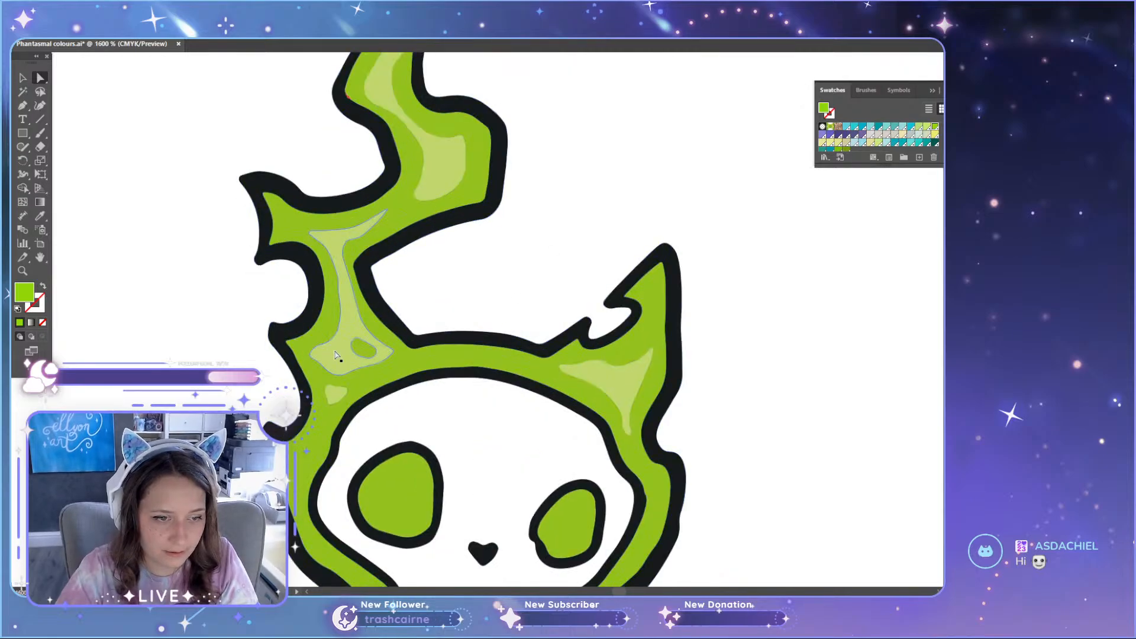
pyautogui.click(332, 355)
pyautogui.keyDown('shift'); pyautogui.click(334, 403); pyautogui.keyUp('shift')
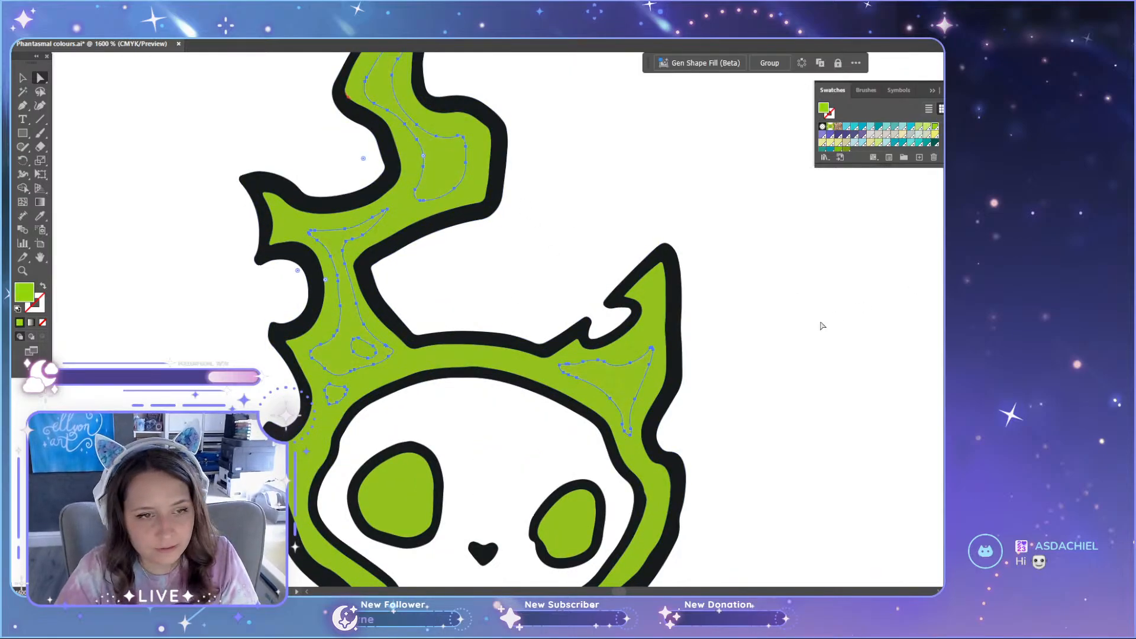
# Step: Recolour the small green skull's flame body and both eye sockets with the dark 377C green sampled from the cat
pyautogui.scroll(-4, 791, 393)
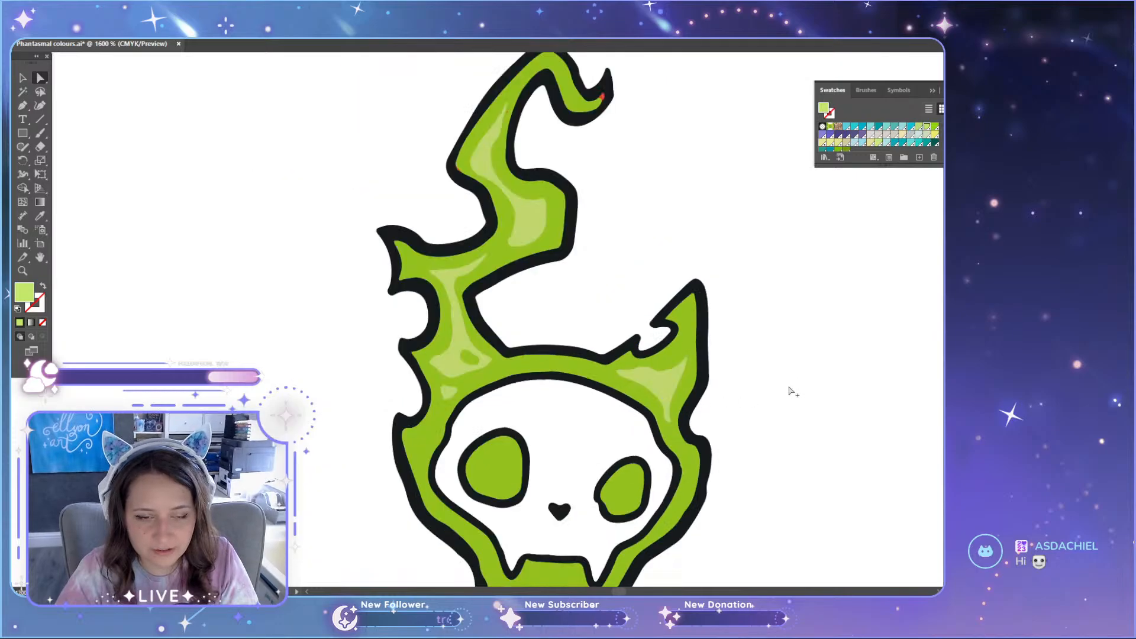
pyautogui.scroll(-1, 817, 386)
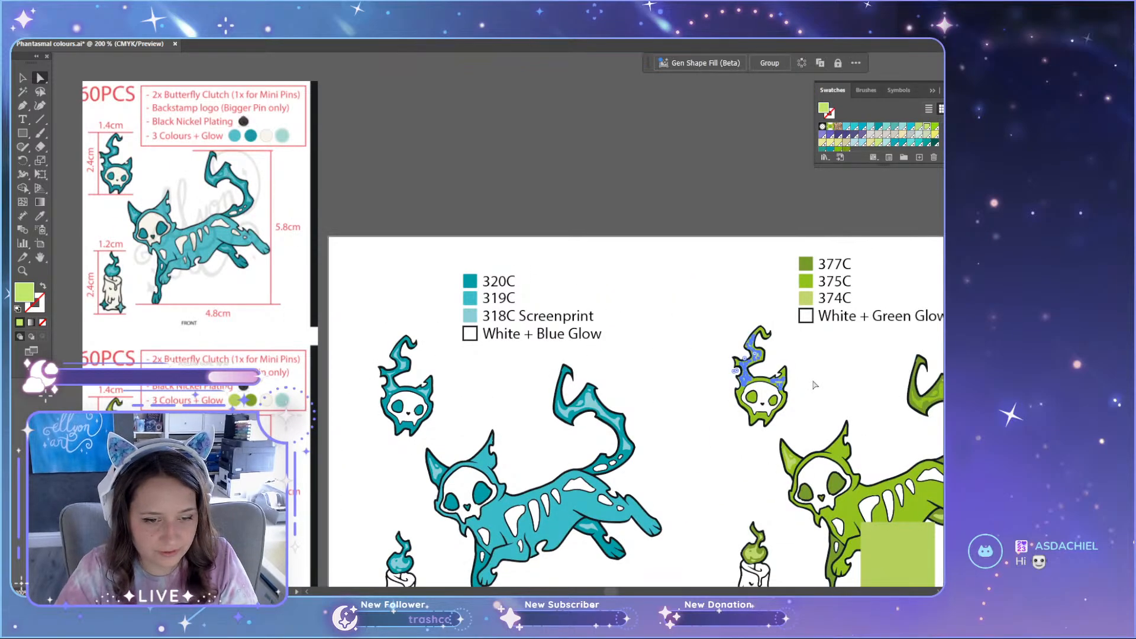
pyautogui.scroll(6, 814, 385)
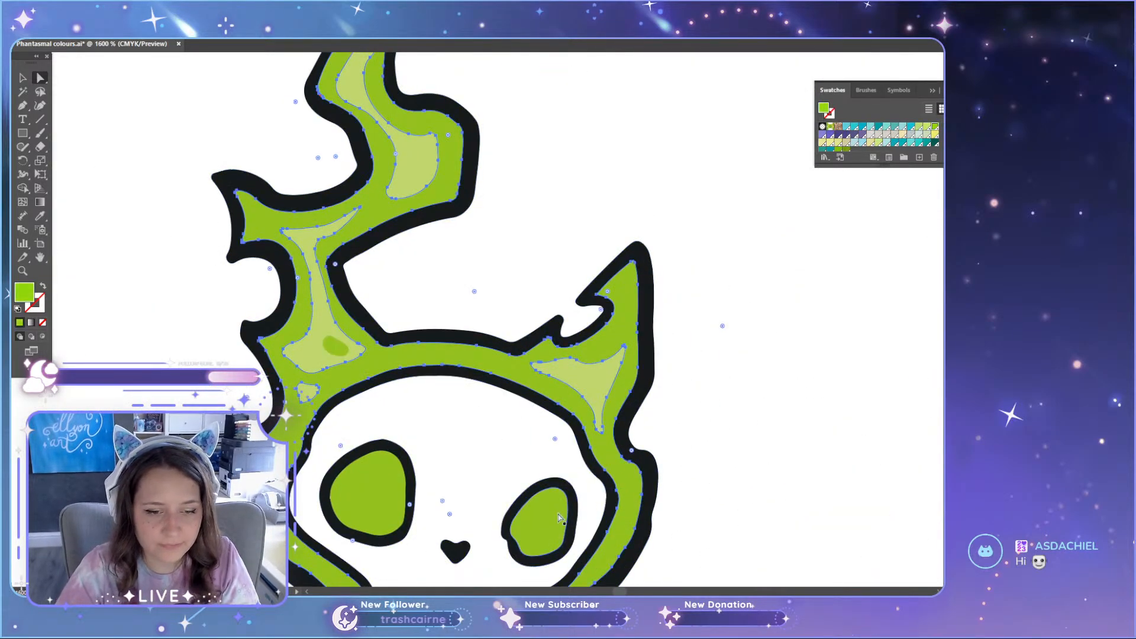
pyautogui.click(559, 517)
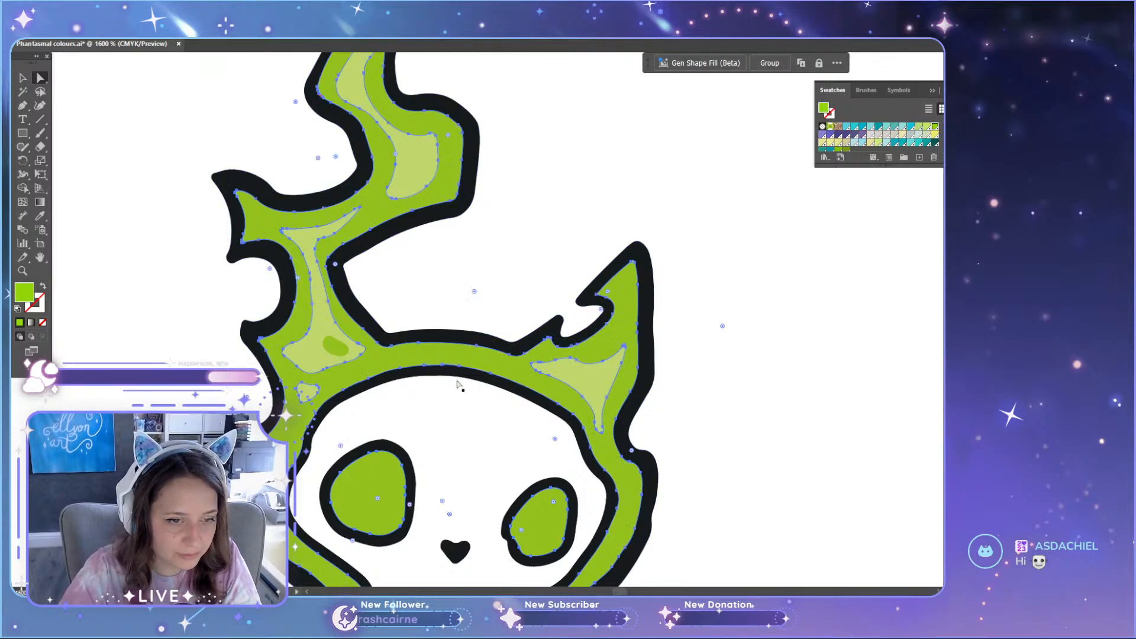
pyautogui.scroll(-8, 473, 414)
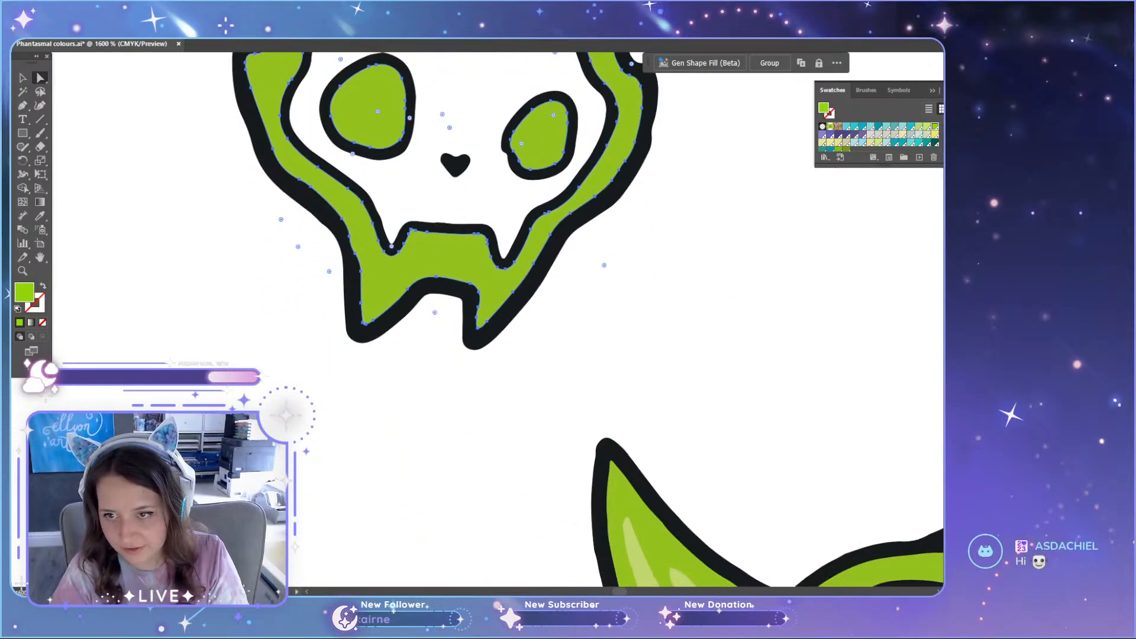
pyautogui.click(838, 149)
pyautogui.scroll(-2, 834, 454)
pyautogui.scroll(-4, 787, 509)
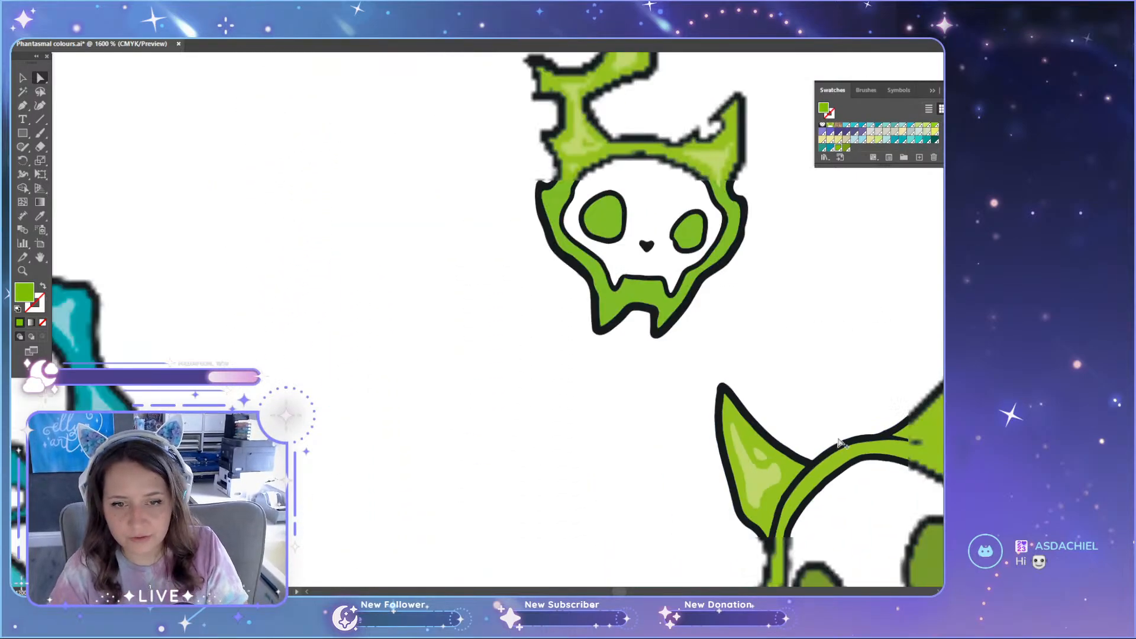
pyautogui.scroll(-2, 737, 566)
pyautogui.hscroll(5, 737, 565)
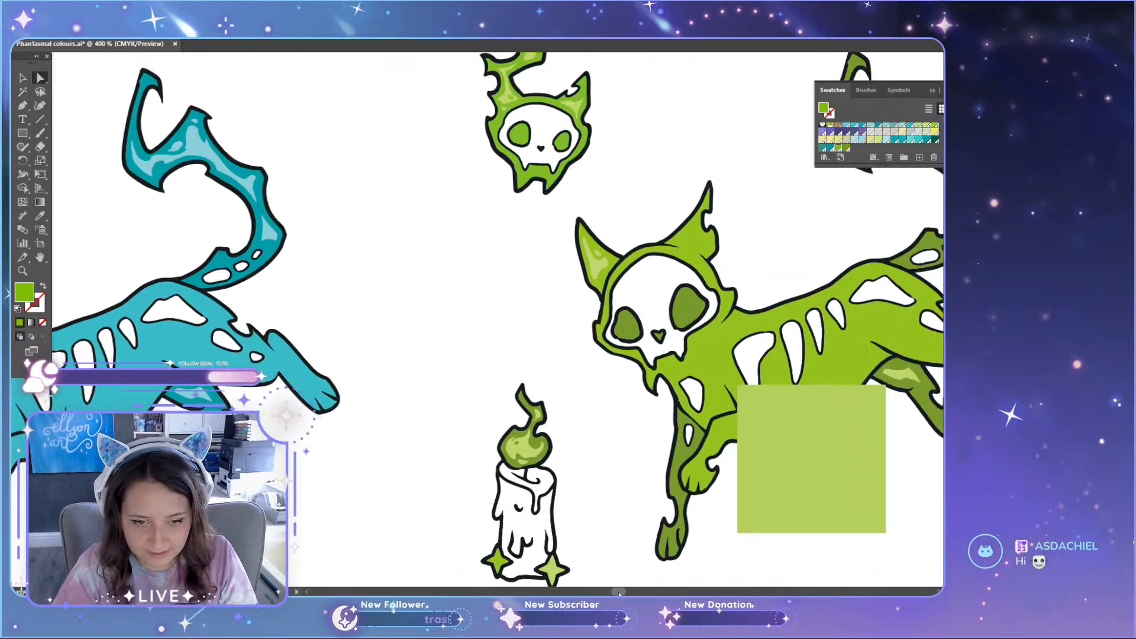
pyautogui.press('i')
pyautogui.click(624, 283)
pyautogui.press('a')
pyautogui.click(423, 336)
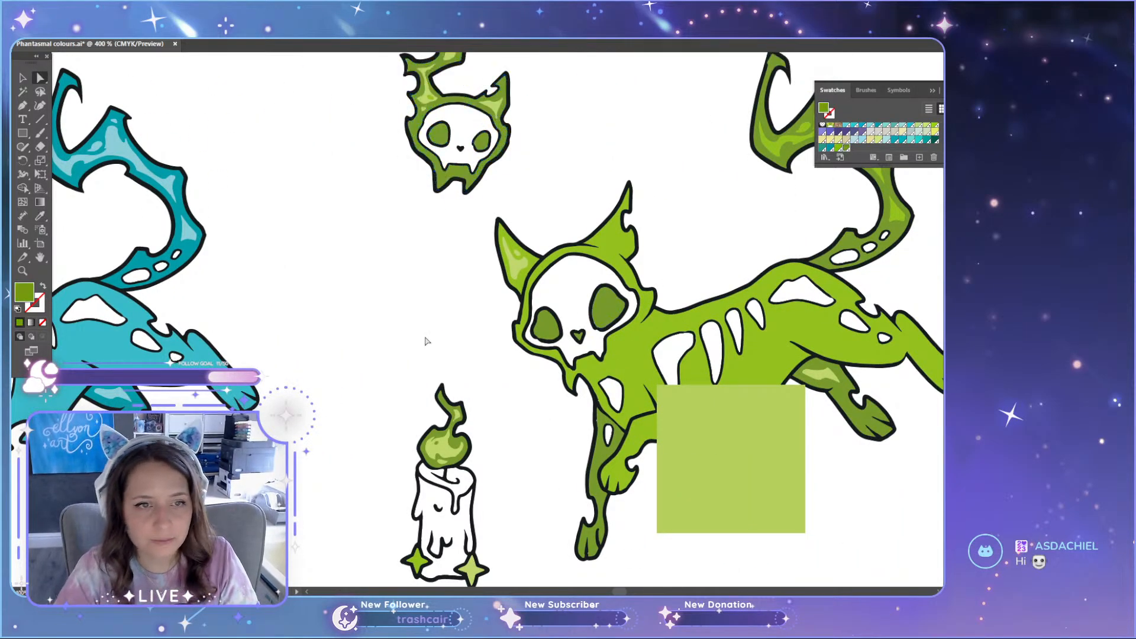
# Step: Recolour the small spot inside the skull's lower flame highlight with the surrounding dark 377C green
pyautogui.scroll(4, 432, 335)
pyautogui.scroll(3, 434, 336)
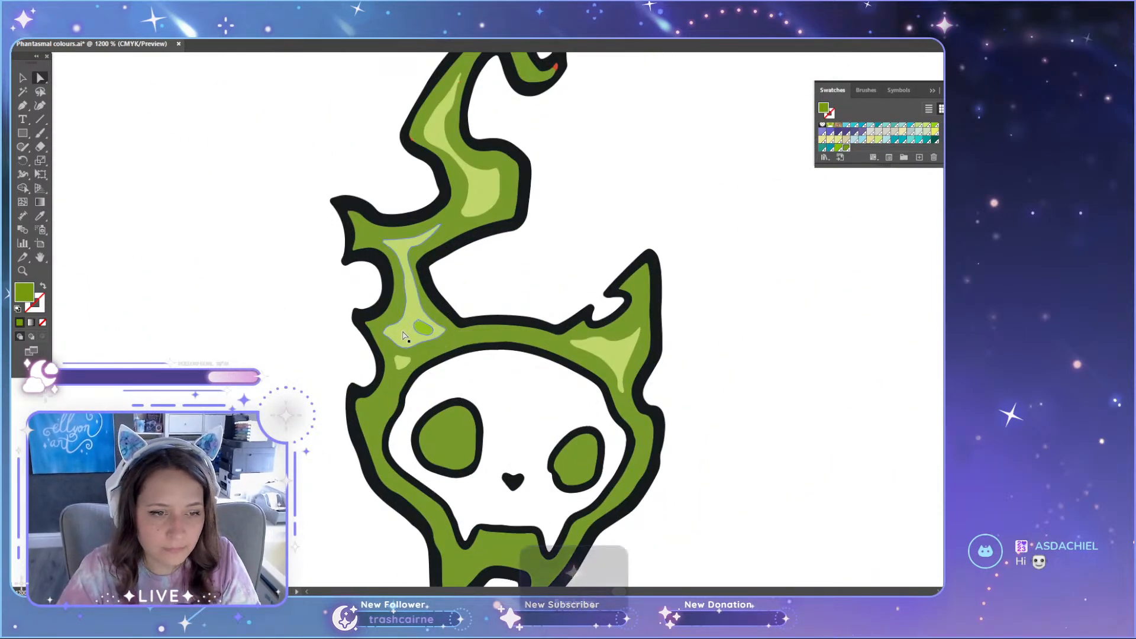
pyautogui.click(470, 321)
pyautogui.press('a')
pyautogui.click(786, 380)
# Step: Recolour the stray red tip of the small skull's flame with the adjoining dark 377C green
pyautogui.scroll(5, 469, 292)
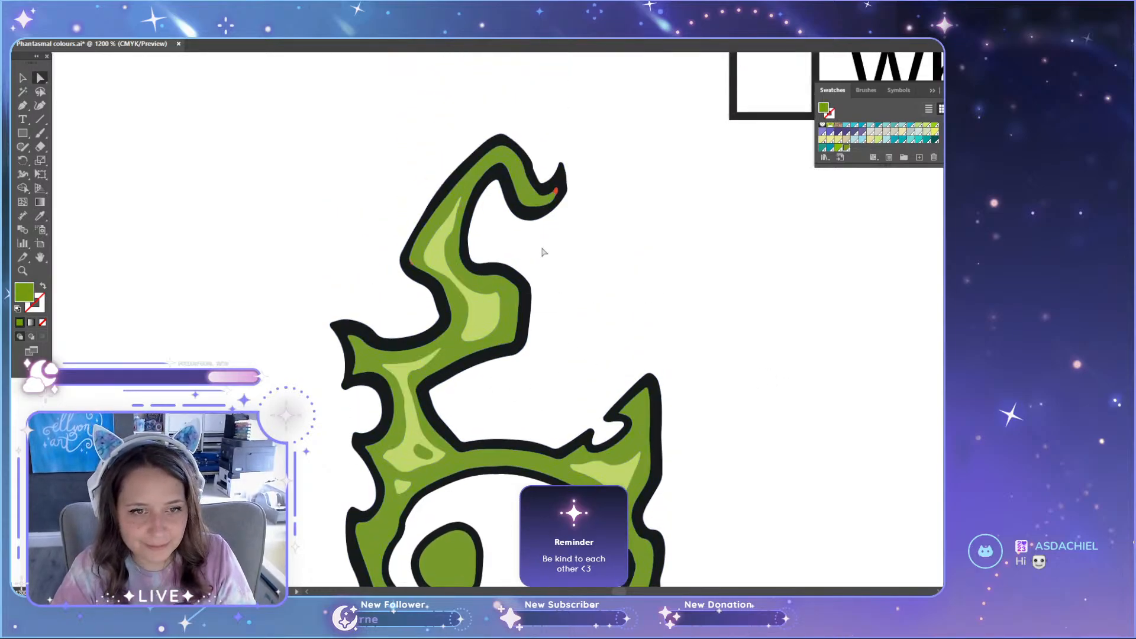
pyautogui.scroll(5, 543, 252)
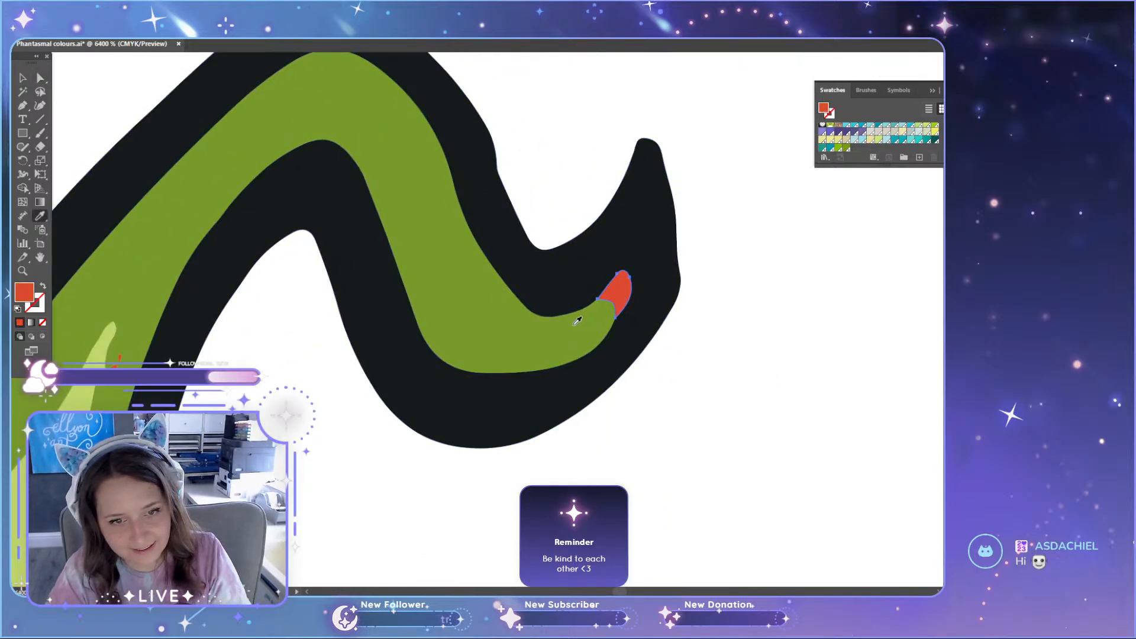
pyautogui.click(577, 320)
pyautogui.press('a')
pyautogui.scroll(-12, 440, 477)
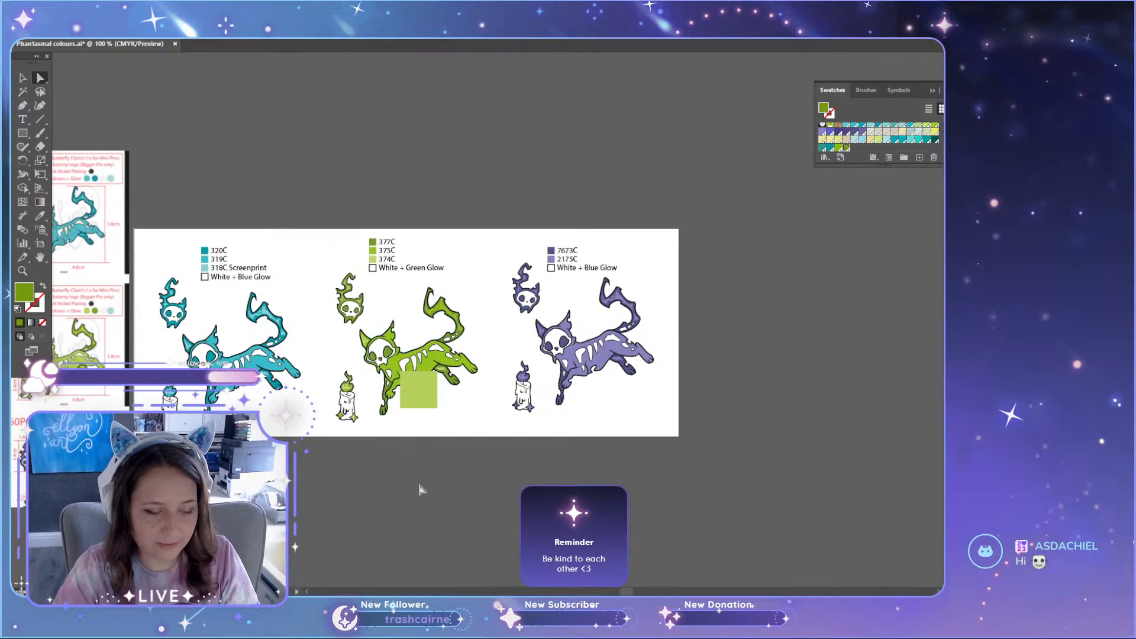
# Step: Recolour the base of the green cat's far ear with the dark 377C green of its eye sockets
pyautogui.scroll(5, 373, 384)
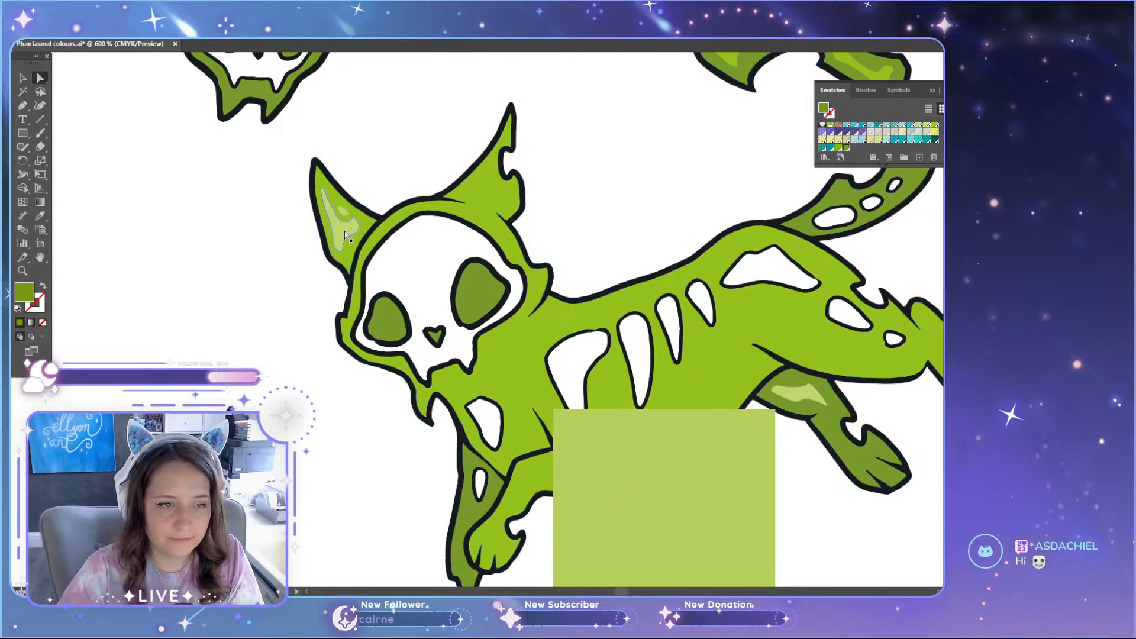
pyautogui.click(345, 261)
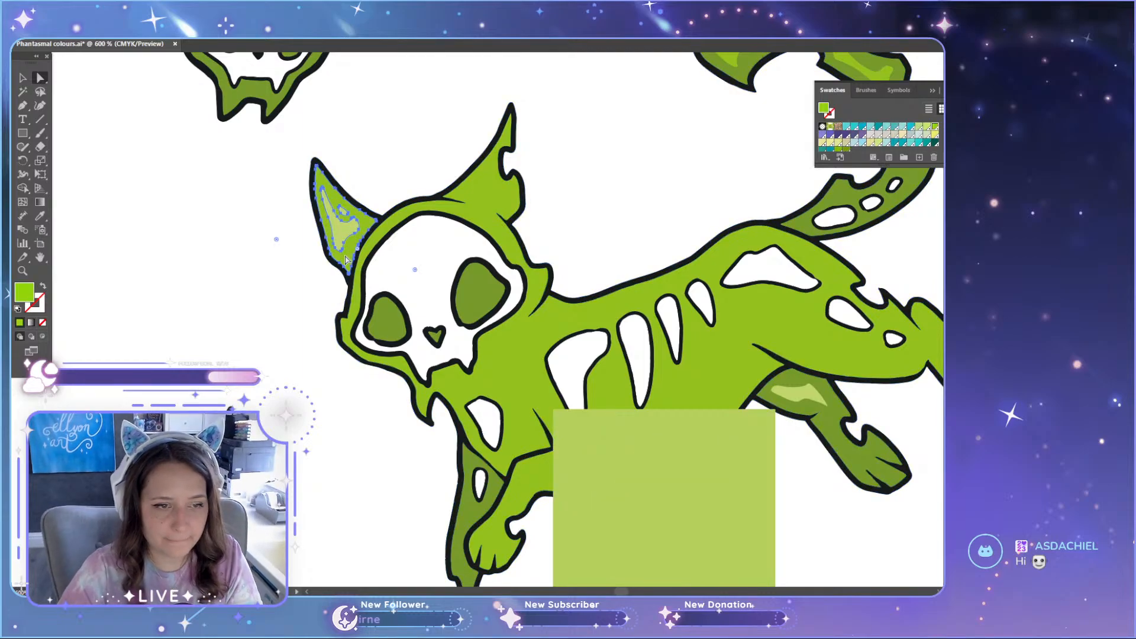
pyautogui.click(380, 309)
pyautogui.press('a')
pyautogui.click(284, 263)
pyautogui.scroll(-3, 284, 263)
pyautogui.scroll(3, 284, 263)
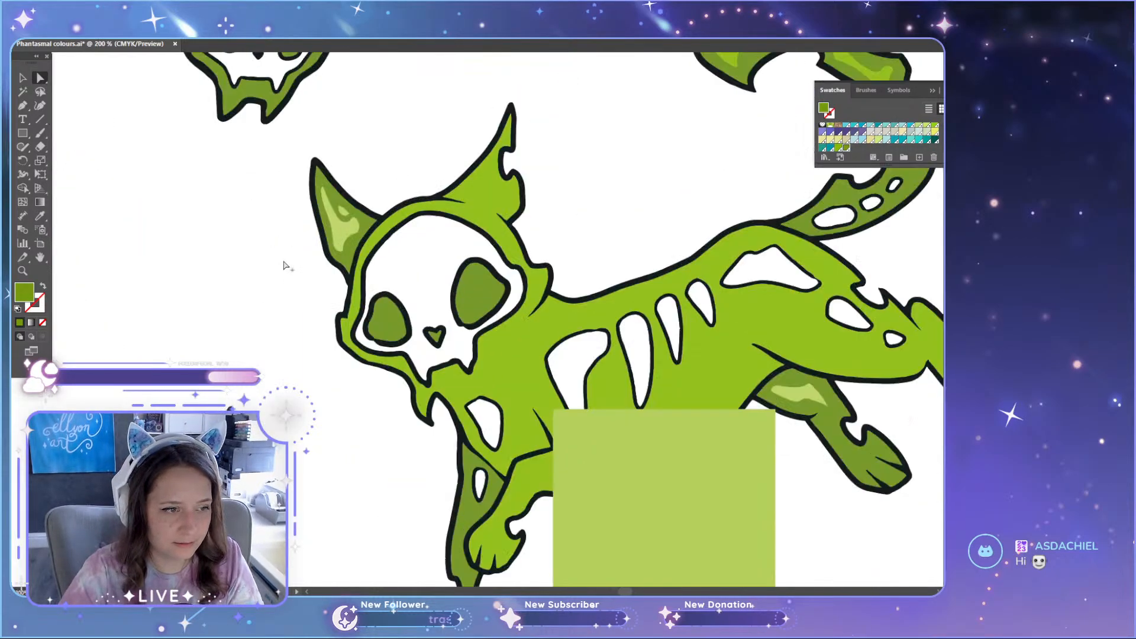
# Step: Recolour the light highlights inside the cat's far ear with the 375C green sampled from its body
pyautogui.scroll(6, 331, 237)
pyautogui.click(424, 165)
pyautogui.press('i')
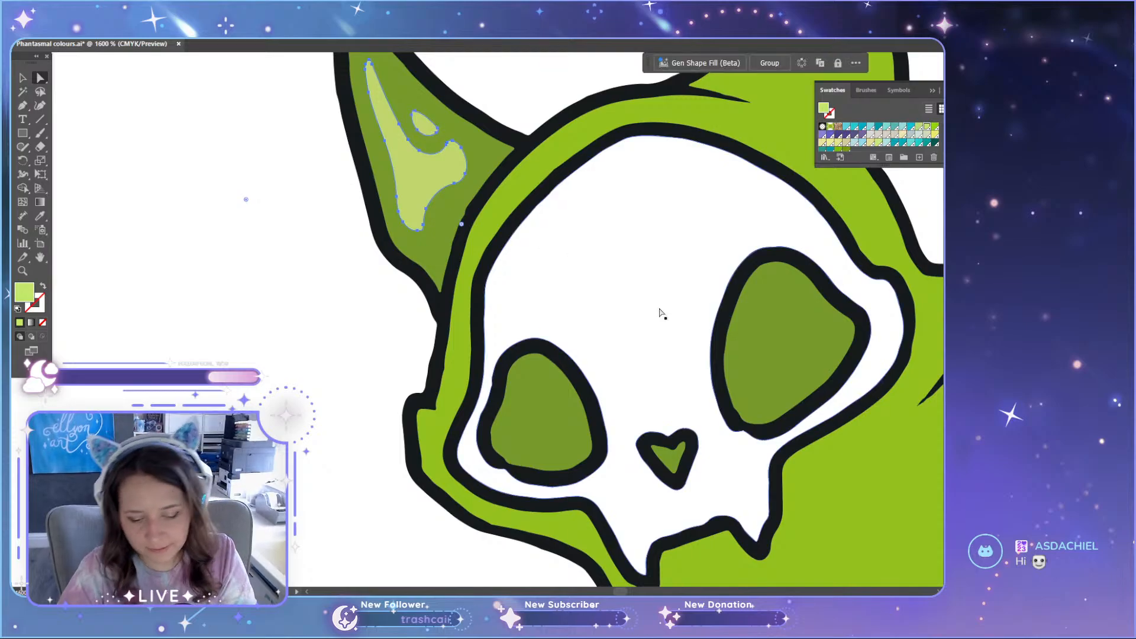
pyautogui.click(846, 463)
pyautogui.scroll(-3, 740, 400)
pyautogui.scroll(-2, 739, 398)
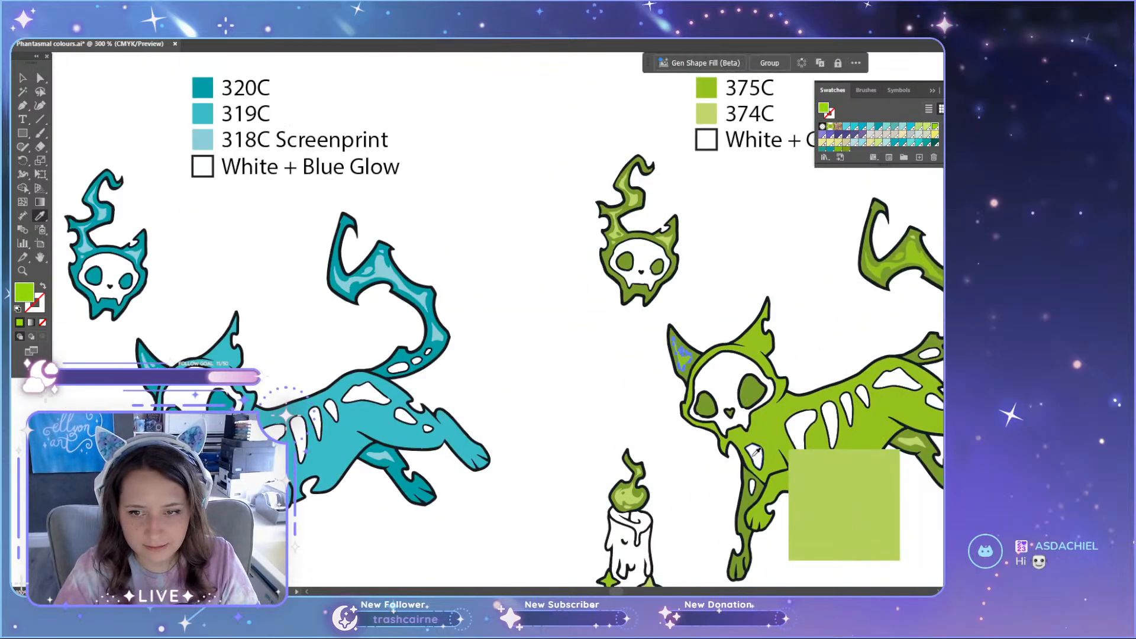
pyautogui.hscroll(5, 739, 398)
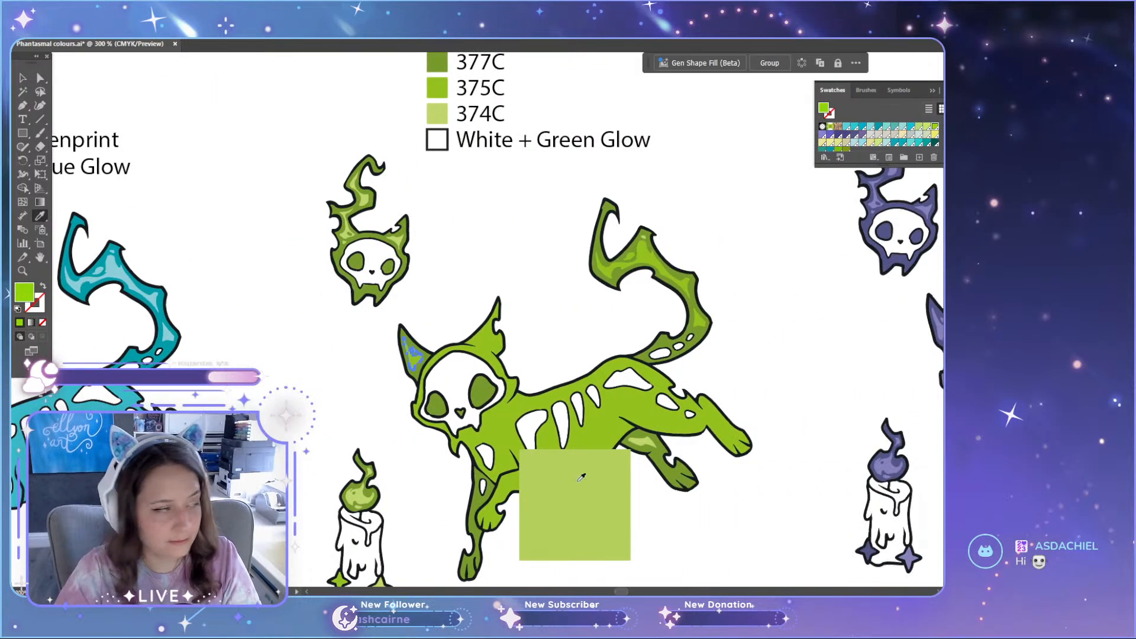
pyautogui.click(507, 262)
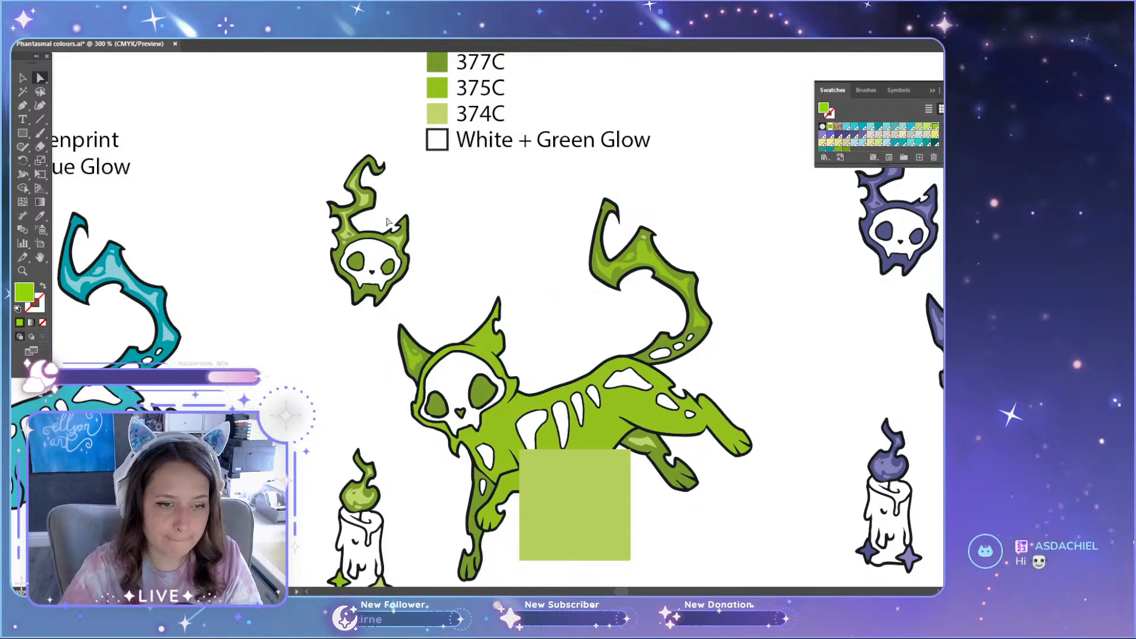
# Step: Recolour all light highlights on the small skull's flame and ear with the 375C green from the cat's tail highlights
pyautogui.scroll(5, 343, 228)
pyautogui.click(356, 251)
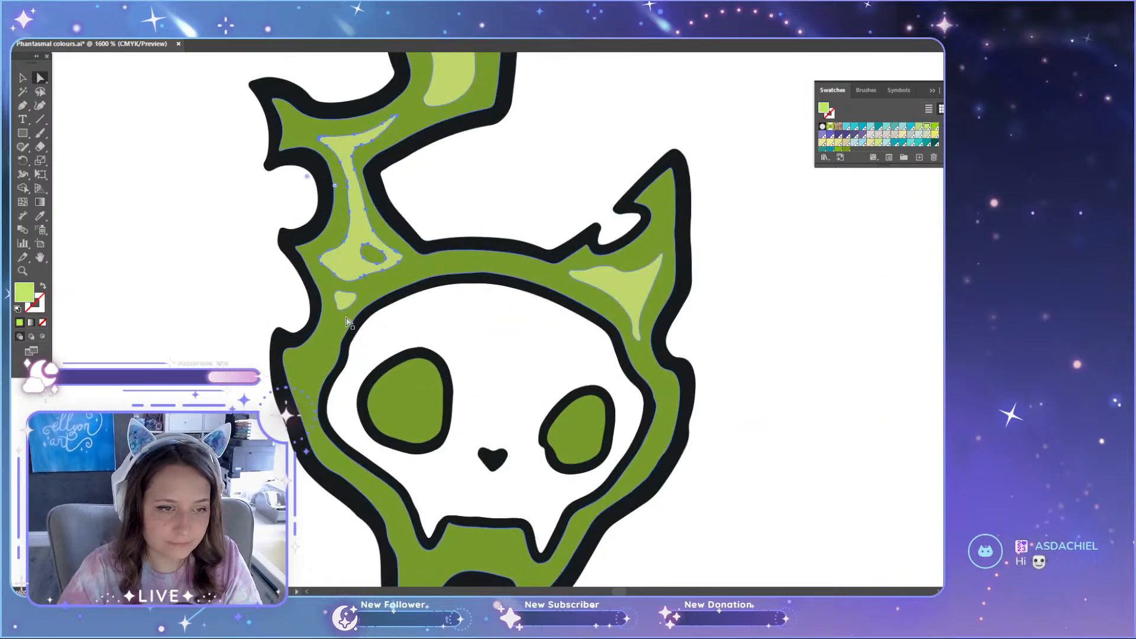
pyautogui.keyDown('shift'); pyautogui.click(344, 305); pyautogui.keyUp('shift')
pyautogui.keyDown('shift'); pyautogui.click(626, 294); pyautogui.keyUp('shift')
pyautogui.scroll(2, 556, 317)
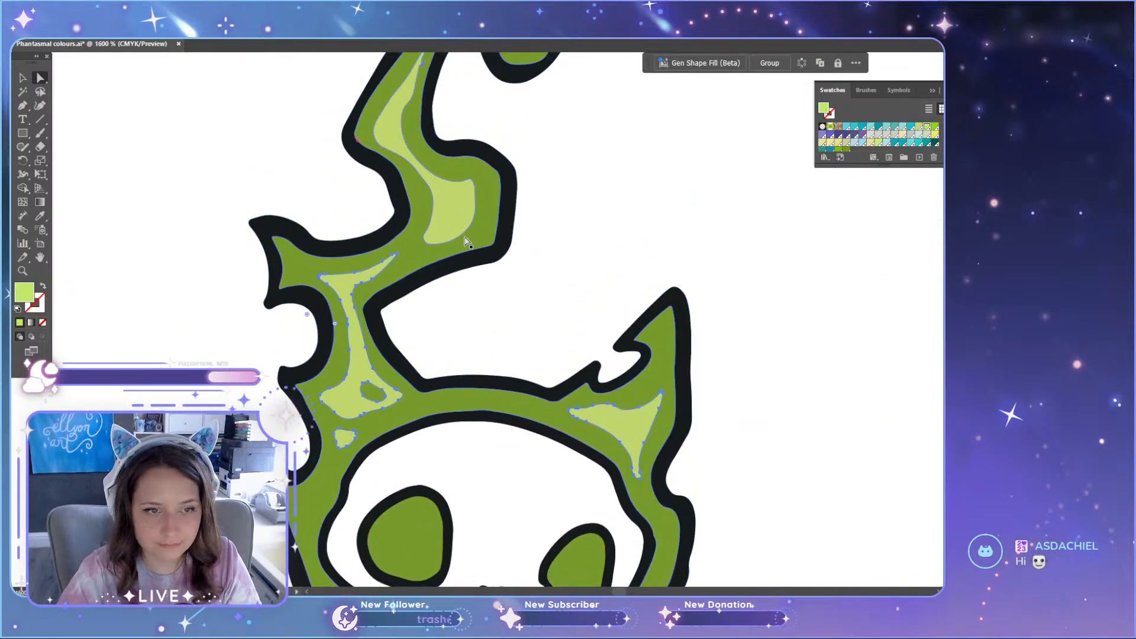
pyautogui.keyDown('shift'); pyautogui.click(458, 227); pyautogui.keyUp('shift')
pyautogui.scroll(2, 460, 231)
pyautogui.scroll(-5, 523, 296)
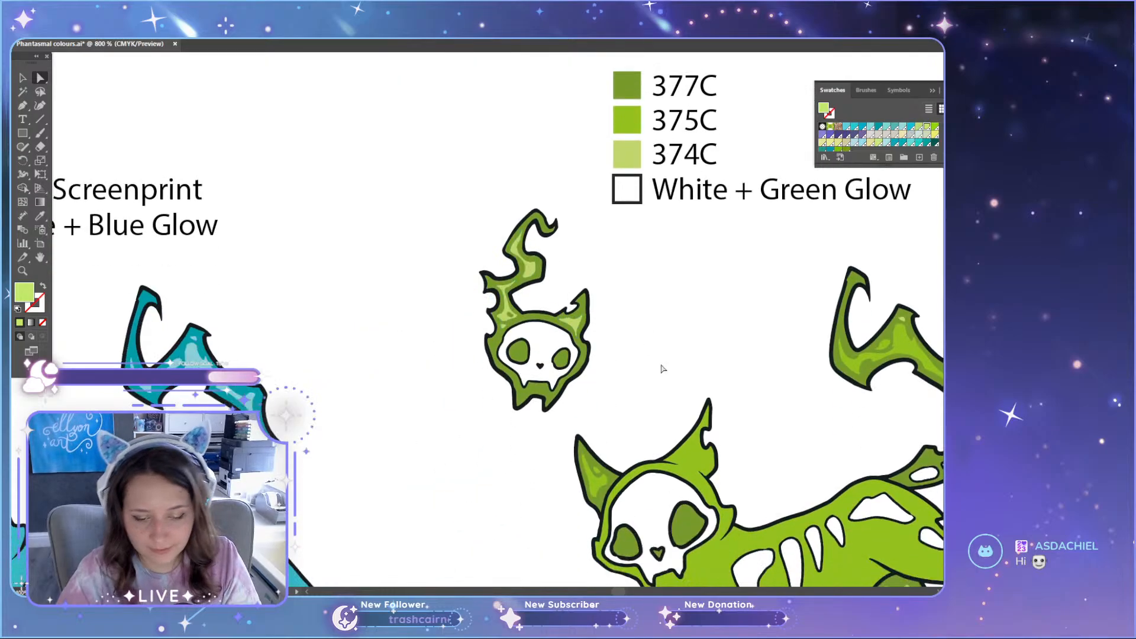
pyautogui.scroll(-2, 664, 367)
pyautogui.click(908, 250)
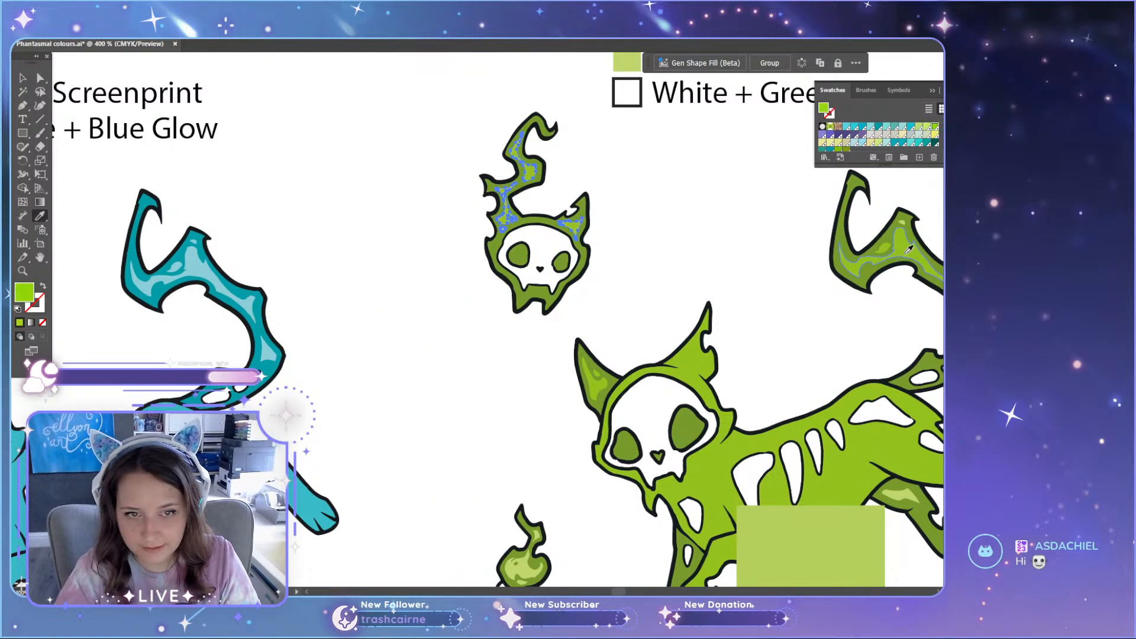
pyautogui.press('a')
pyautogui.click(886, 204)
# Step: Recolour the leftover small light highlight on the cat's tail with the neighbouring 375C highlight green
pyautogui.scroll(7, 900, 215)
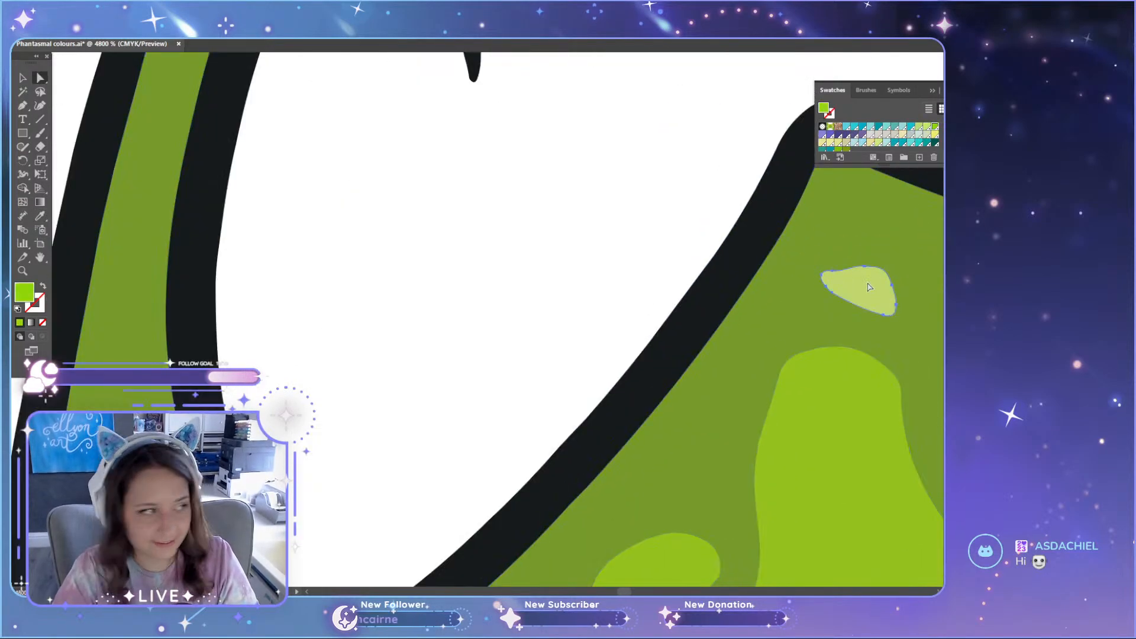
pyautogui.click(869, 287)
pyautogui.press('i')
pyautogui.click(842, 414)
pyautogui.press('a')
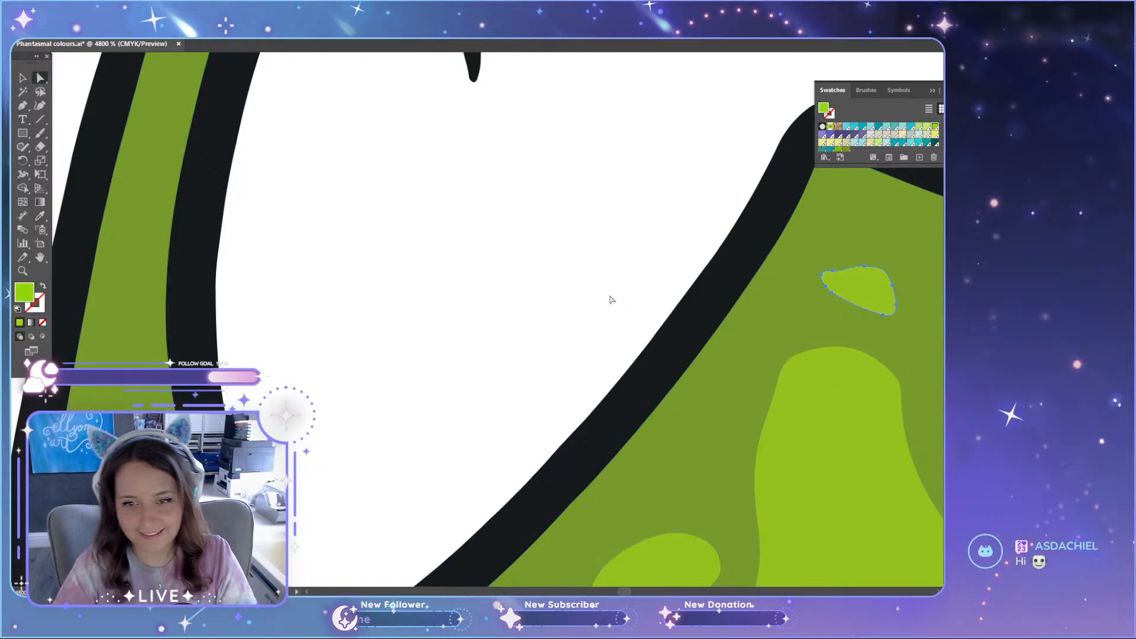
pyautogui.scroll(-6, 567, 284)
pyautogui.scroll(-3, 565, 286)
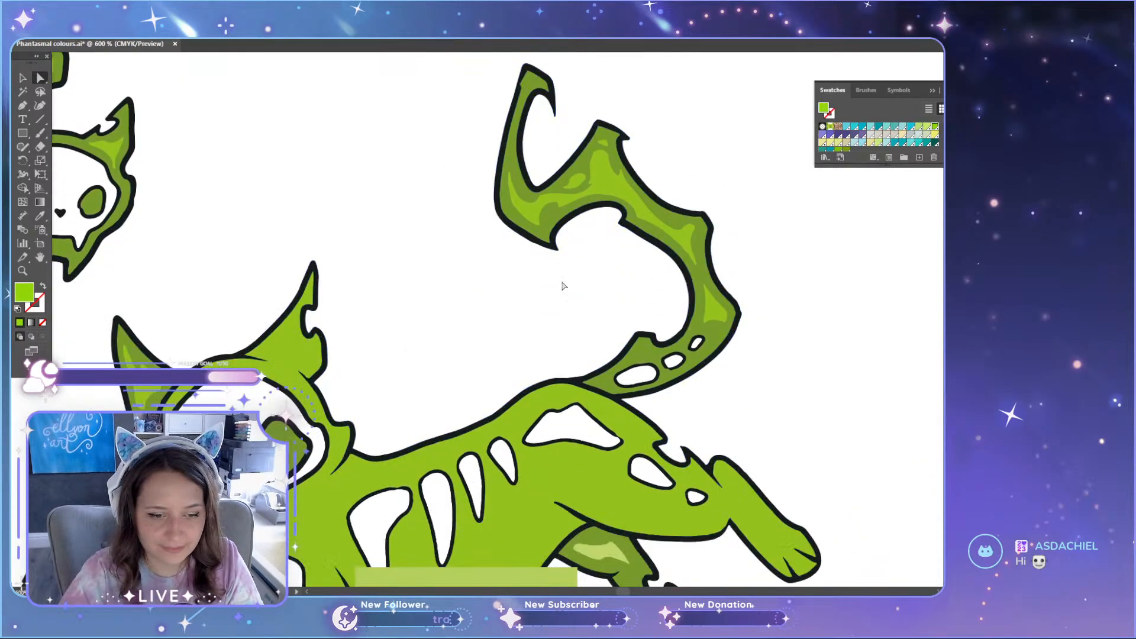
# Step: Move the light green test square off the cat's body and delete it
pyautogui.scroll(-3, 562, 288)
pyautogui.moveTo(545, 419); pyautogui.dragTo(713, 488)
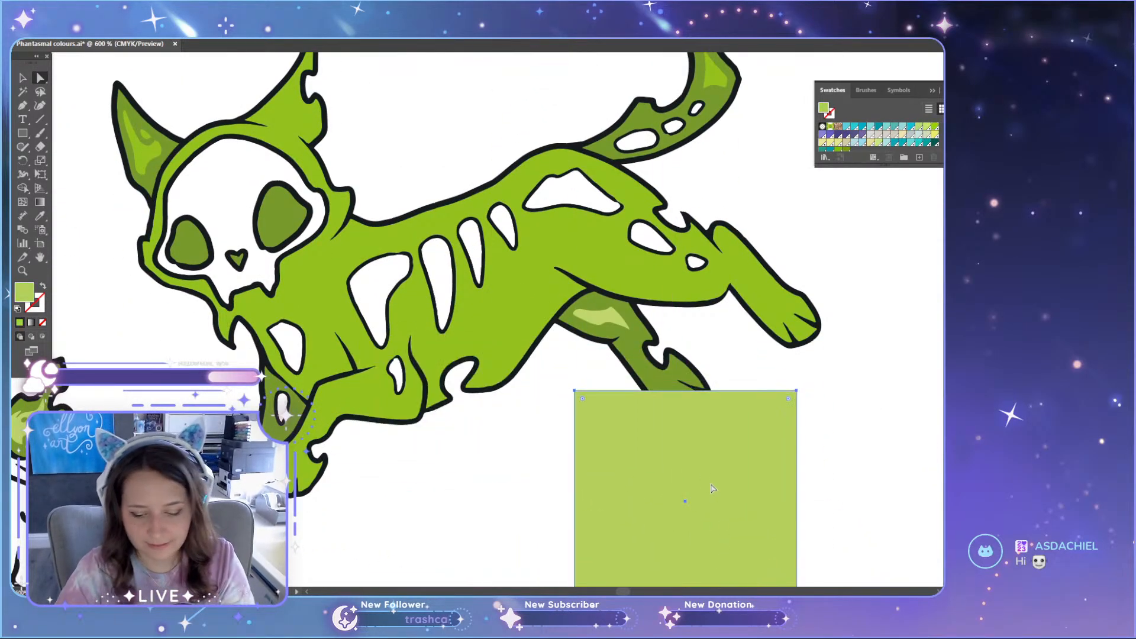
pyautogui.press('Delete')
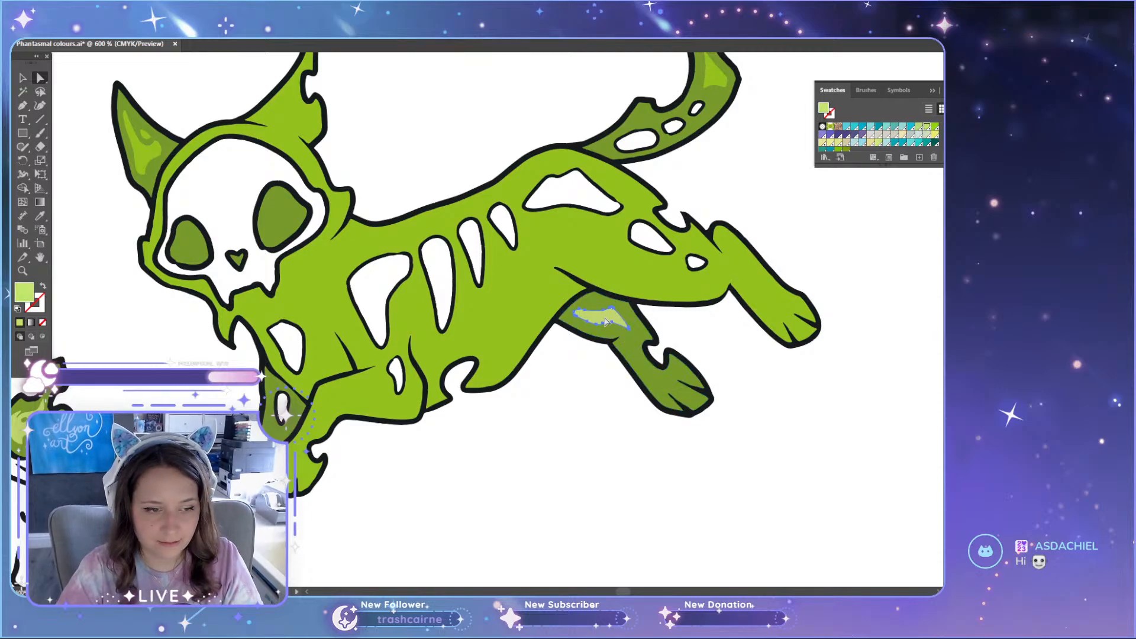
# Step: Recolour the light highlight on the cat's far hind leg with the body's 375C green and compare the three colour sets
pyautogui.scroll(2, 604, 320)
pyautogui.press('i')
pyautogui.click(529, 353)
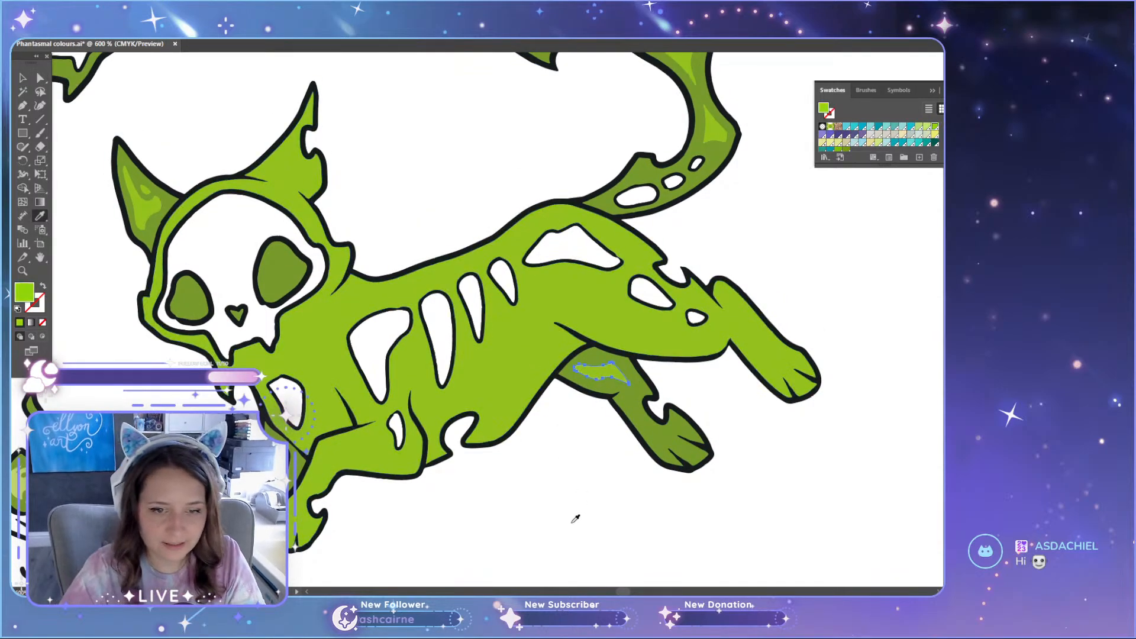
pyautogui.scroll(-5, 556, 500)
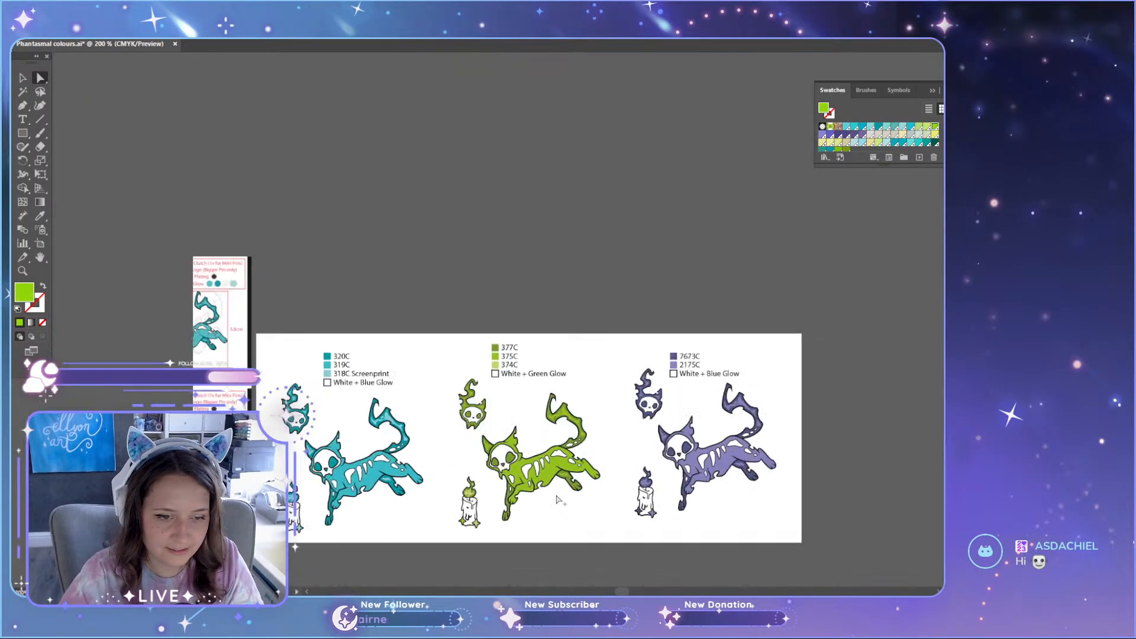
pyautogui.scroll(-2, 557, 499)
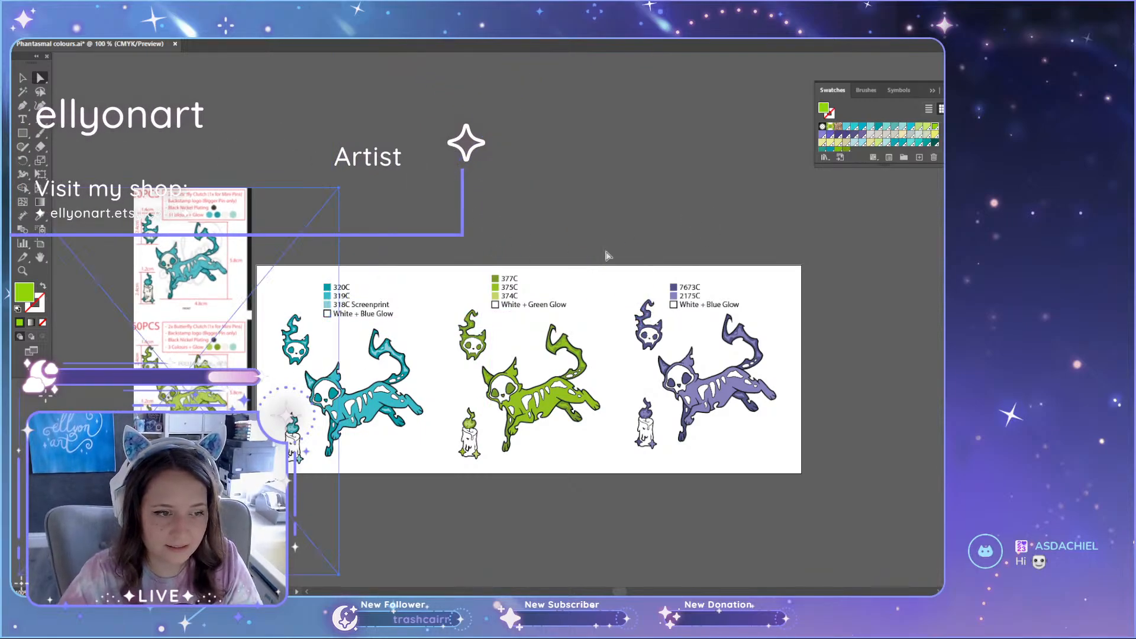
pyautogui.moveTo(420, 494); pyautogui.dragTo(161, 444)
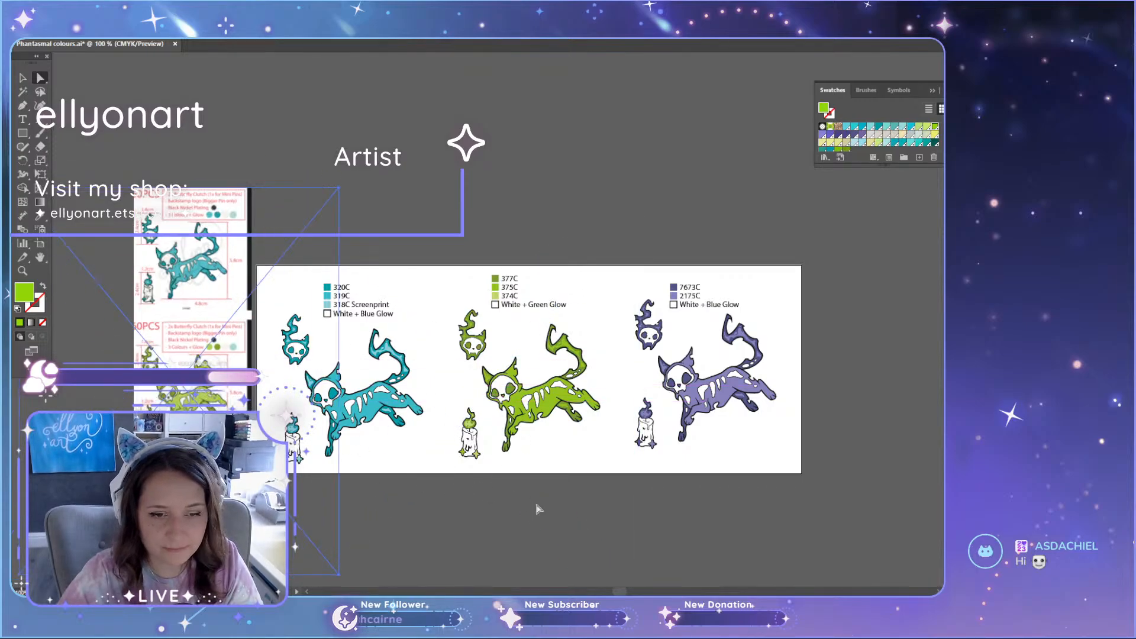
# Step: Recolour the light highlights on the green set's candle flame with the 375C green sampled from the cat's body
pyautogui.scroll(5, 533, 438)
pyautogui.scroll(3, 564, 329)
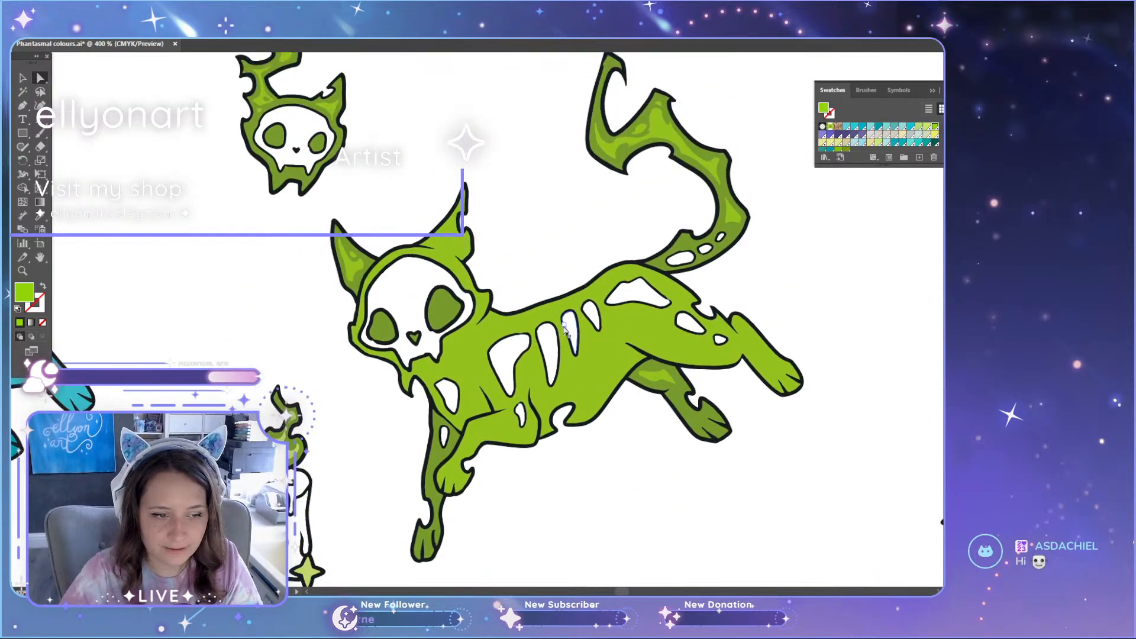
pyautogui.scroll(3, 284, 462)
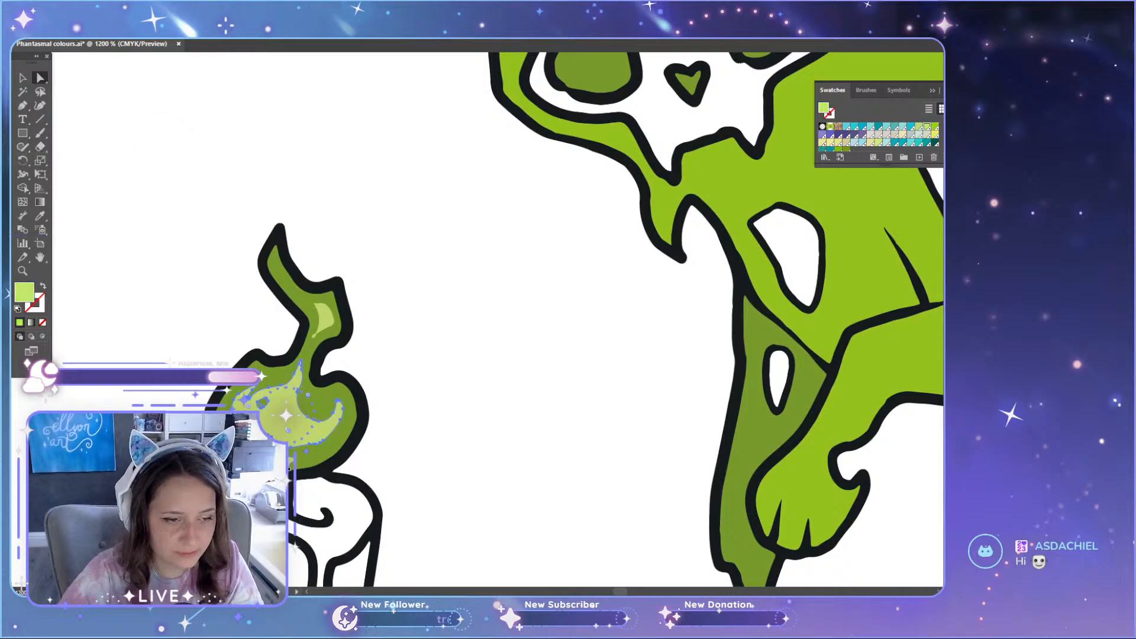
pyautogui.click(331, 319)
pyautogui.scroll(3, 320, 337)
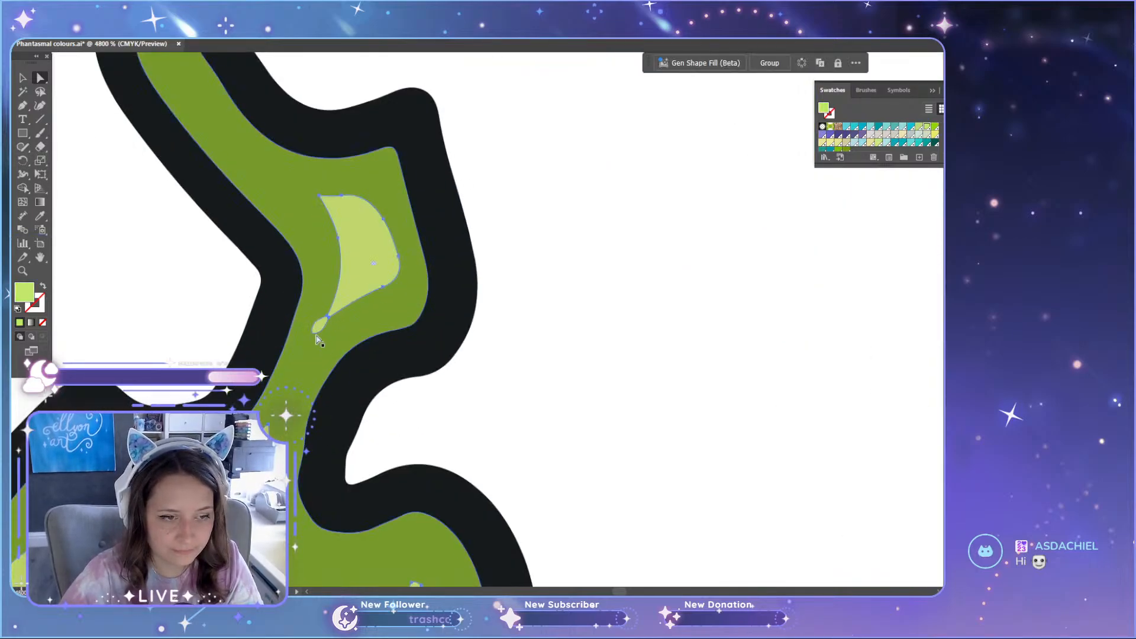
pyautogui.scroll(-3, 339, 351)
pyautogui.press('i')
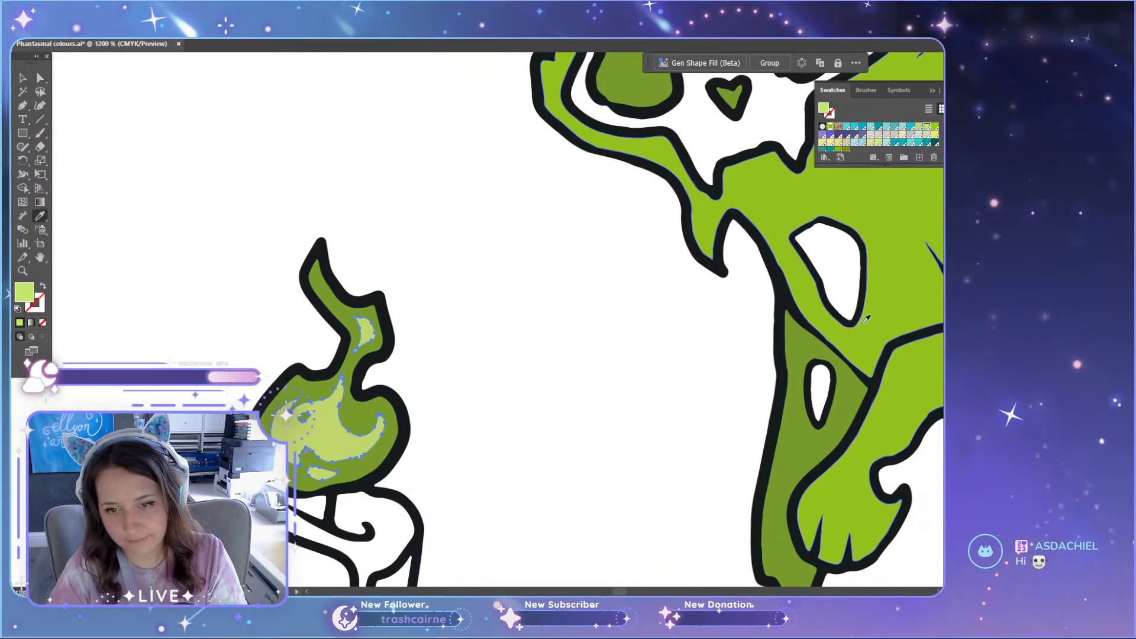
pyautogui.click(882, 315)
pyautogui.press('a')
pyautogui.click(598, 336)
pyautogui.scroll(-1, 549, 359)
pyautogui.scroll(-5, 547, 356)
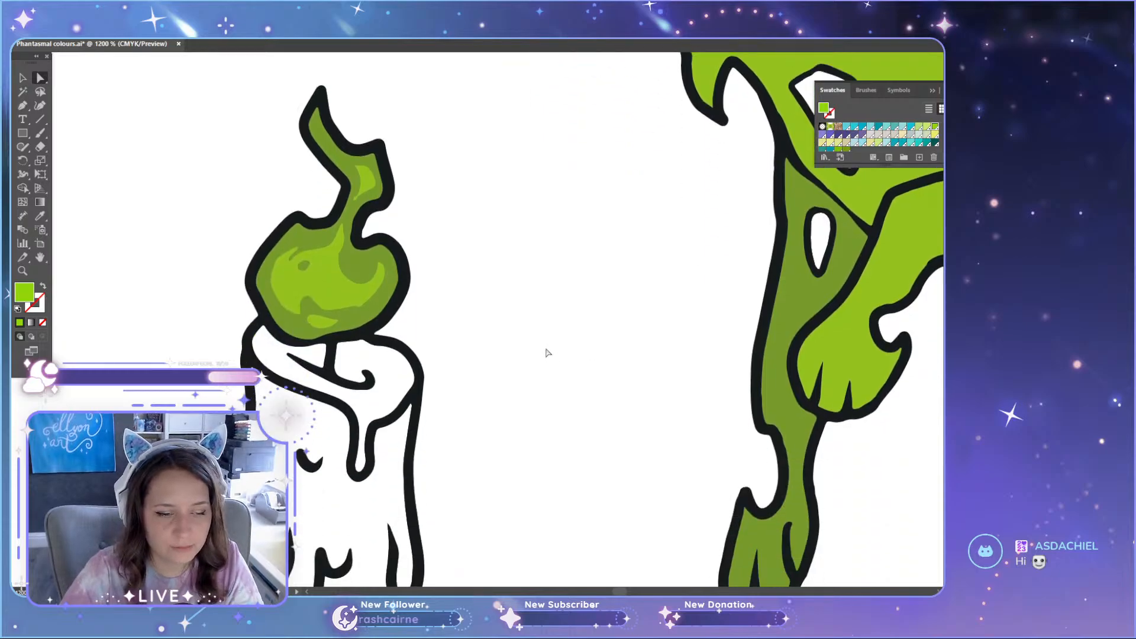
# Step: Examine the teal cat, ear and candle flame highlights in Phantasmal ARTWORK.ai as reference for the highlight shapes
pyautogui.scroll(-3, 531, 348)
pyautogui.scroll(3, 574, 288)
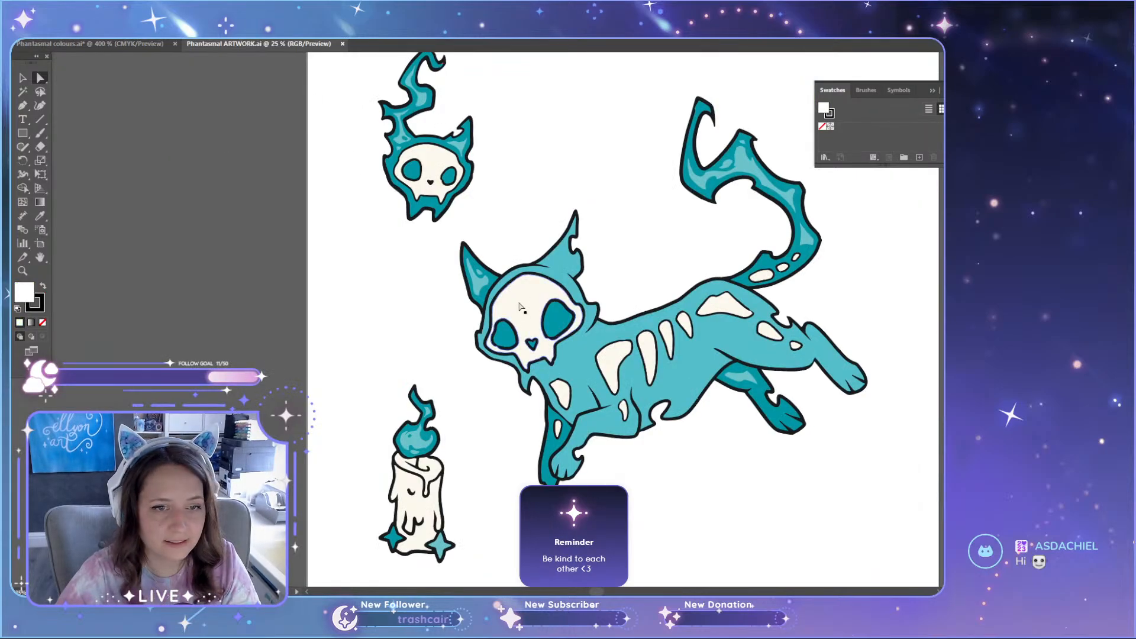
pyautogui.scroll(-3, 533, 324)
pyautogui.scroll(4, 534, 324)
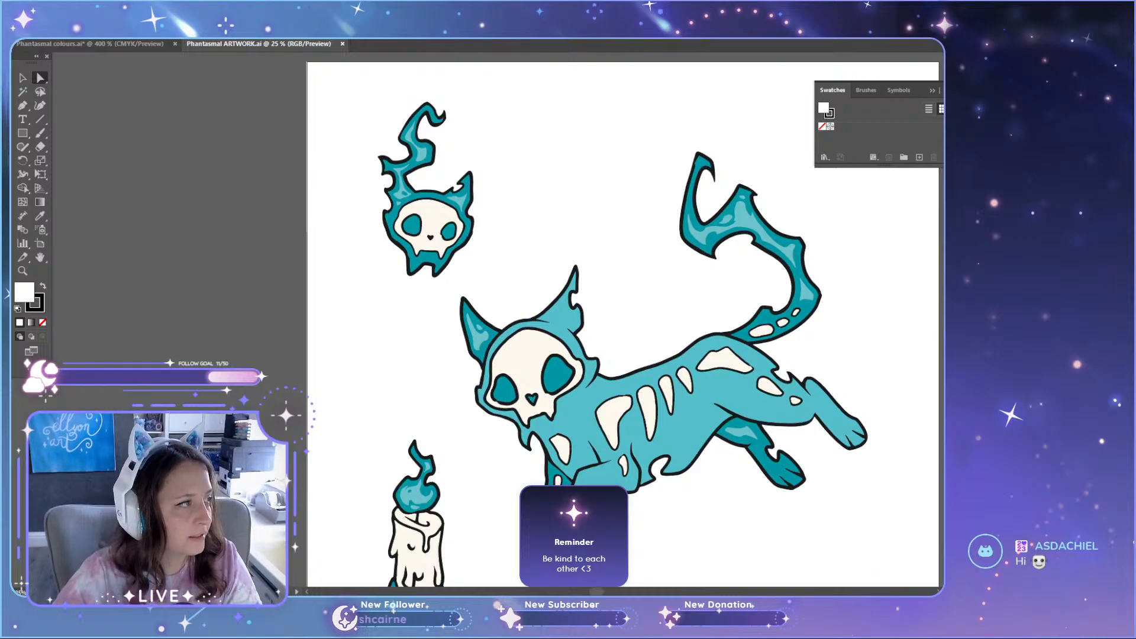
pyautogui.scroll(-2, 345, 251)
pyautogui.hotkey('ctrl', 'Tab')
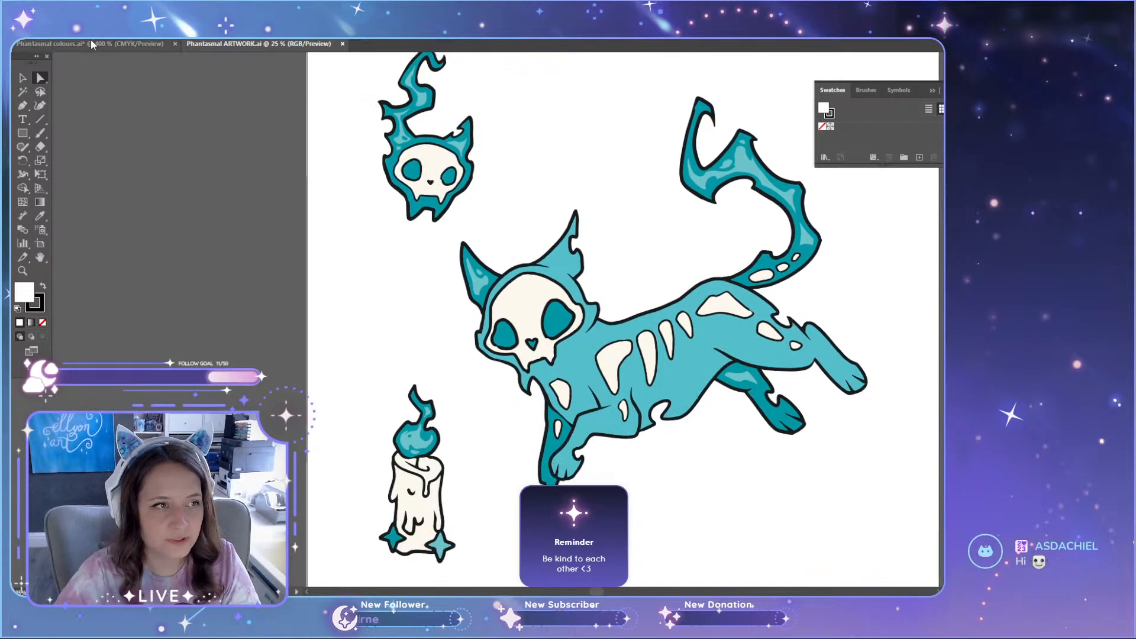
pyautogui.scroll(-4, 333, 321)
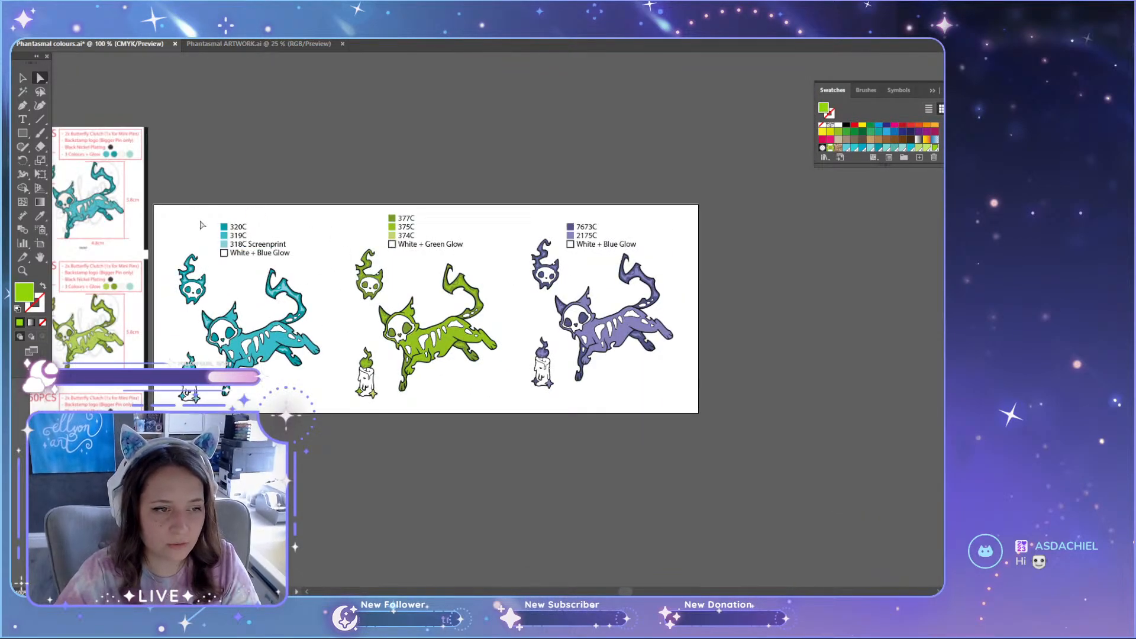
pyautogui.click(221, 44)
pyautogui.scroll(4, 510, 288)
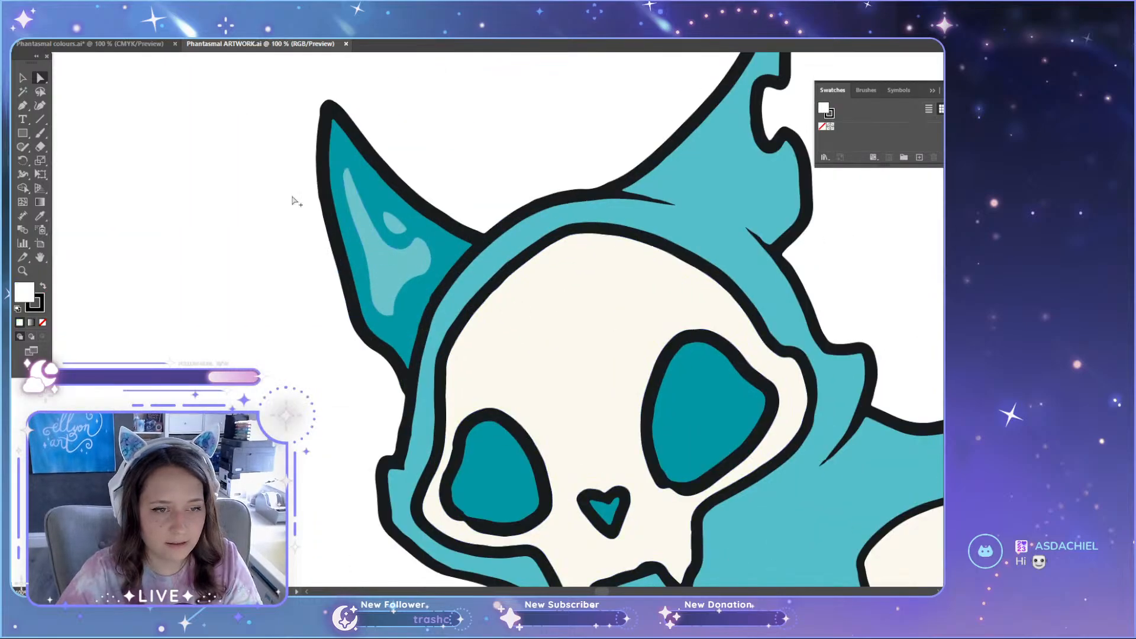
pyautogui.scroll(-10, 610, 322)
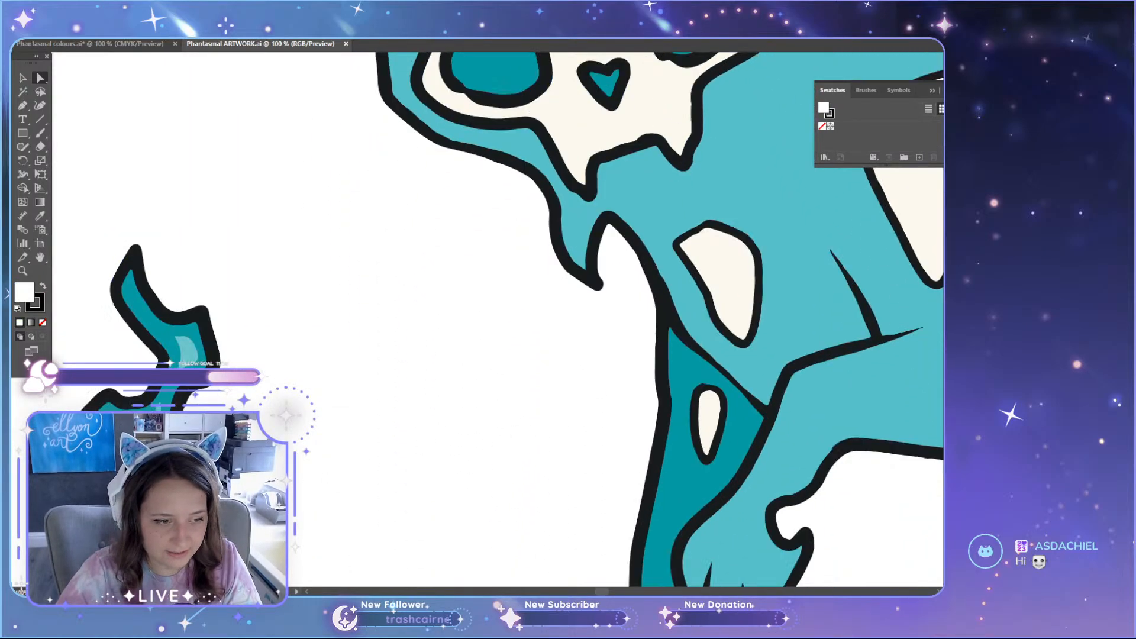
pyautogui.scroll(6, 144, 333)
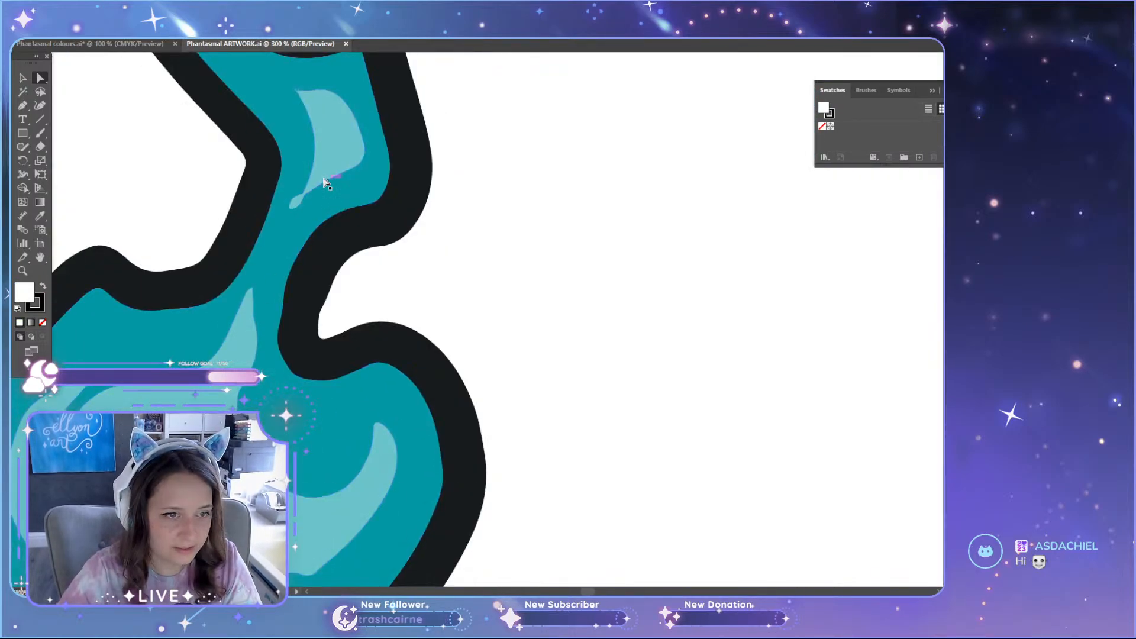
pyautogui.scroll(8, 236, 225)
pyautogui.click(139, 45)
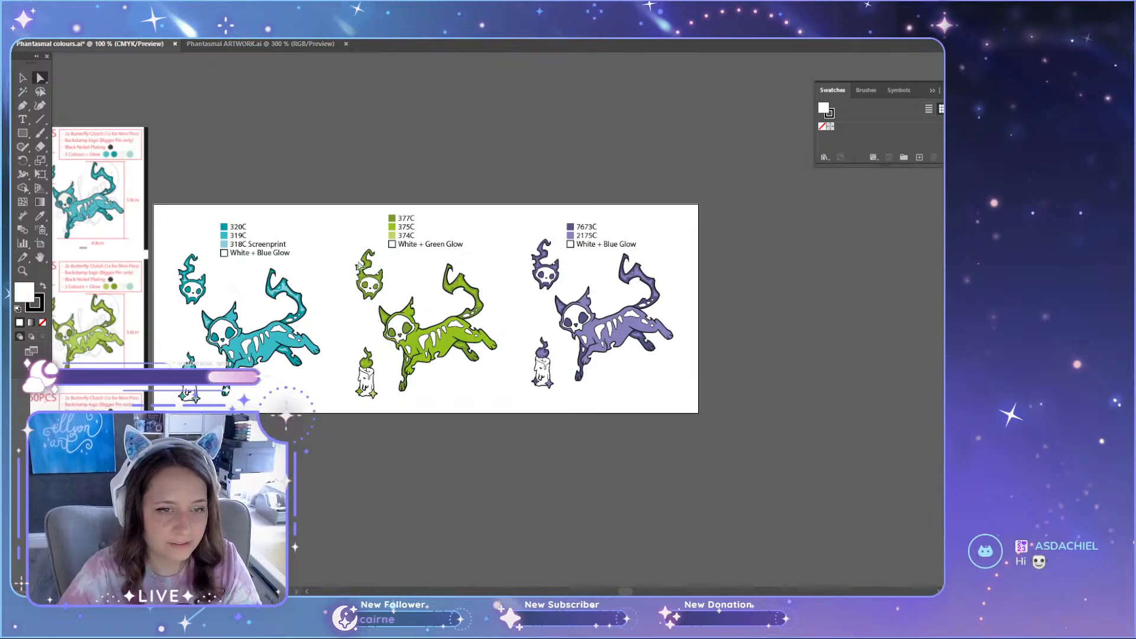
# Step: Check the green set and its Pantone list in Phantasmal colours.ai, and close the Phantasmal ARTWORK.ai document
pyautogui.scroll(4, 337, 309)
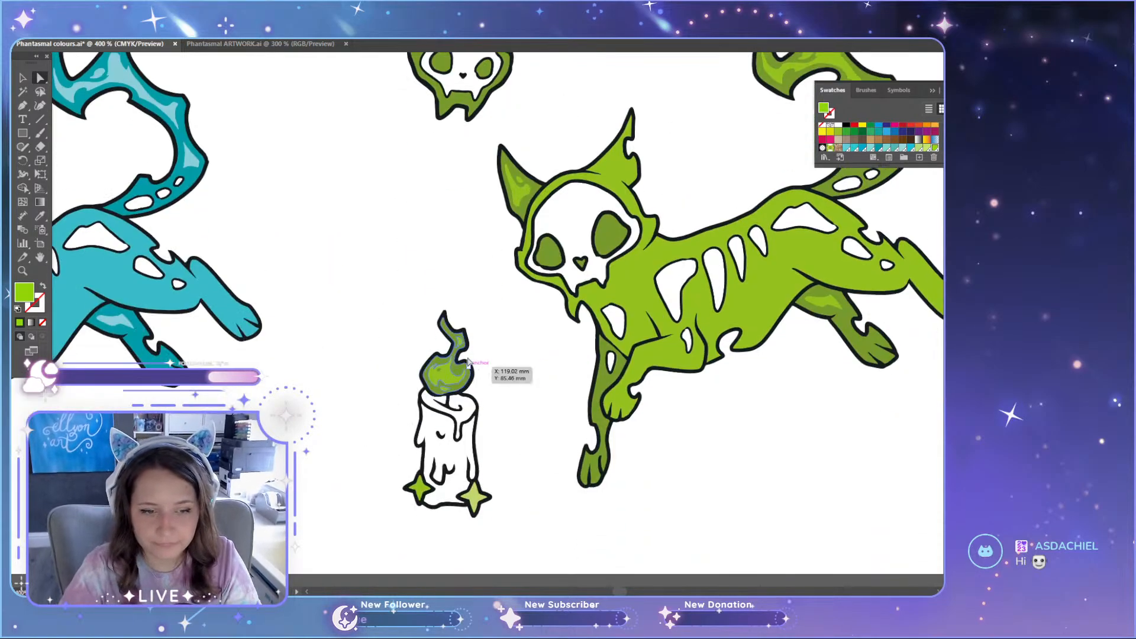
pyautogui.scroll(4, 663, 486)
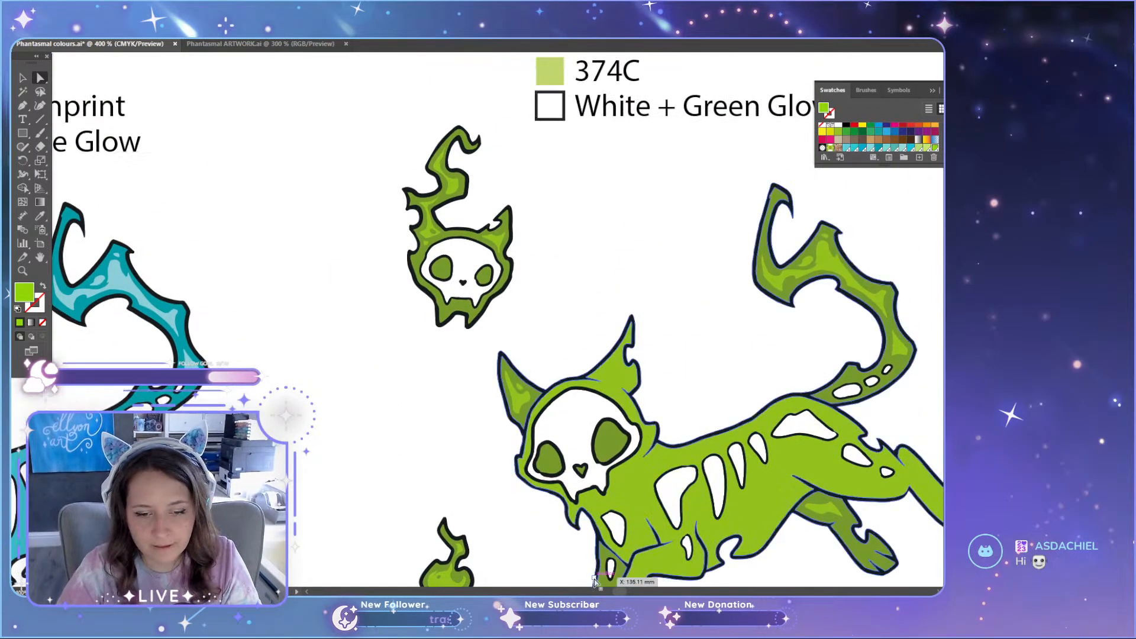
pyautogui.hscroll(3, 673, 503)
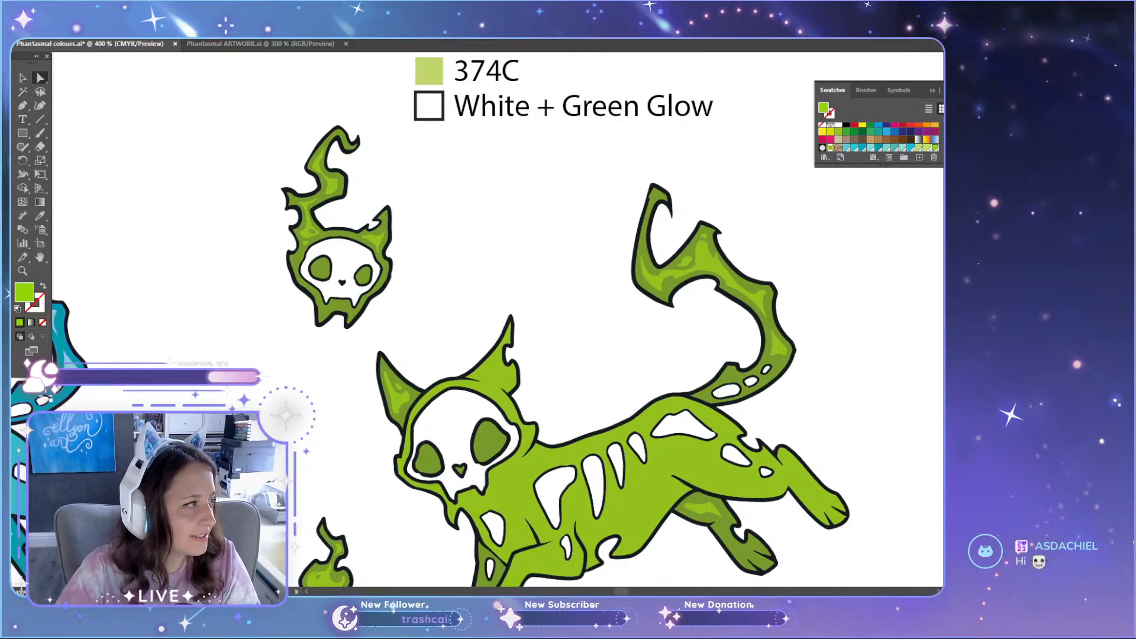
pyautogui.scroll(5, 436, 304)
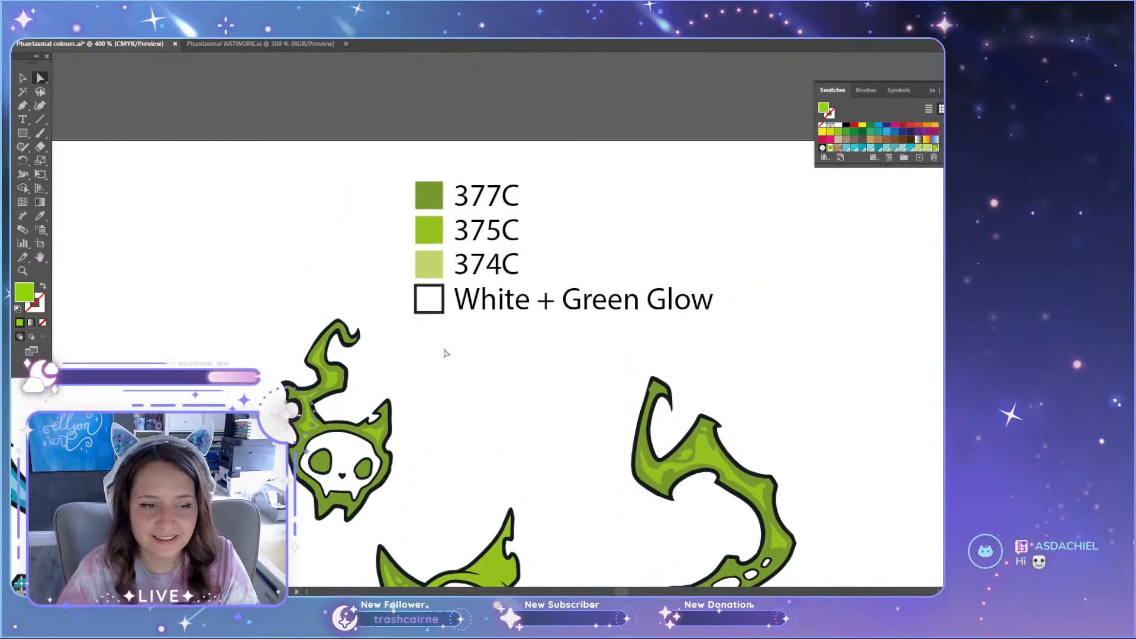
pyautogui.click(260, 44)
pyautogui.click(89, 44)
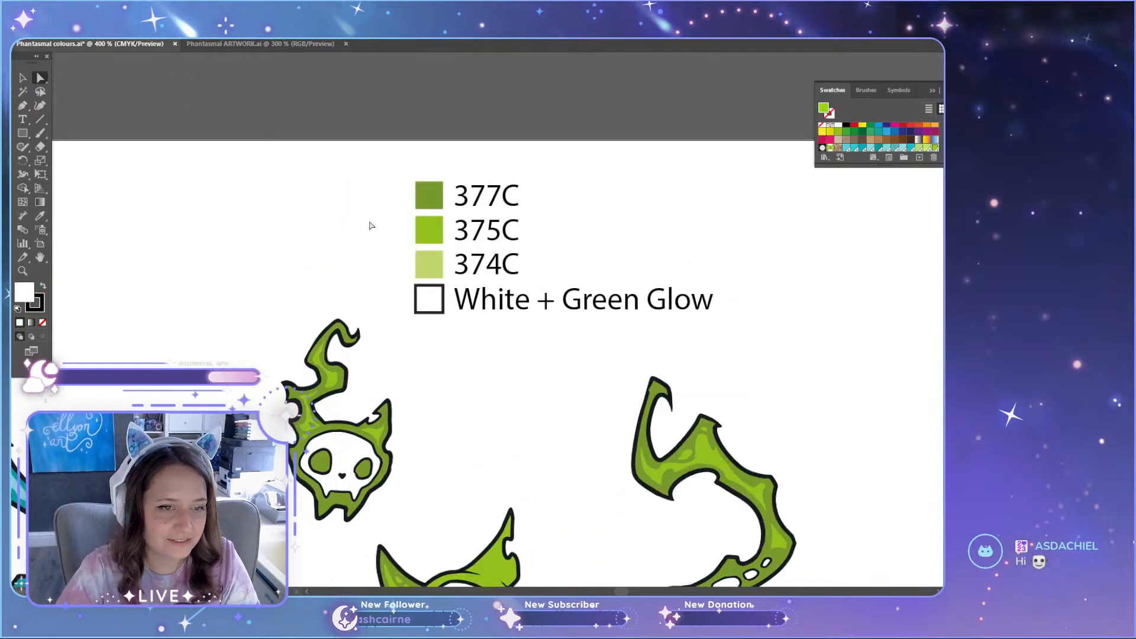
# Step: Inspect the recoloured green cat, candle and small skull up close, and compare the green set with its neighbouring colour sets
pyautogui.scroll(-2, 375, 225)
pyautogui.scroll(-2, 375, 226)
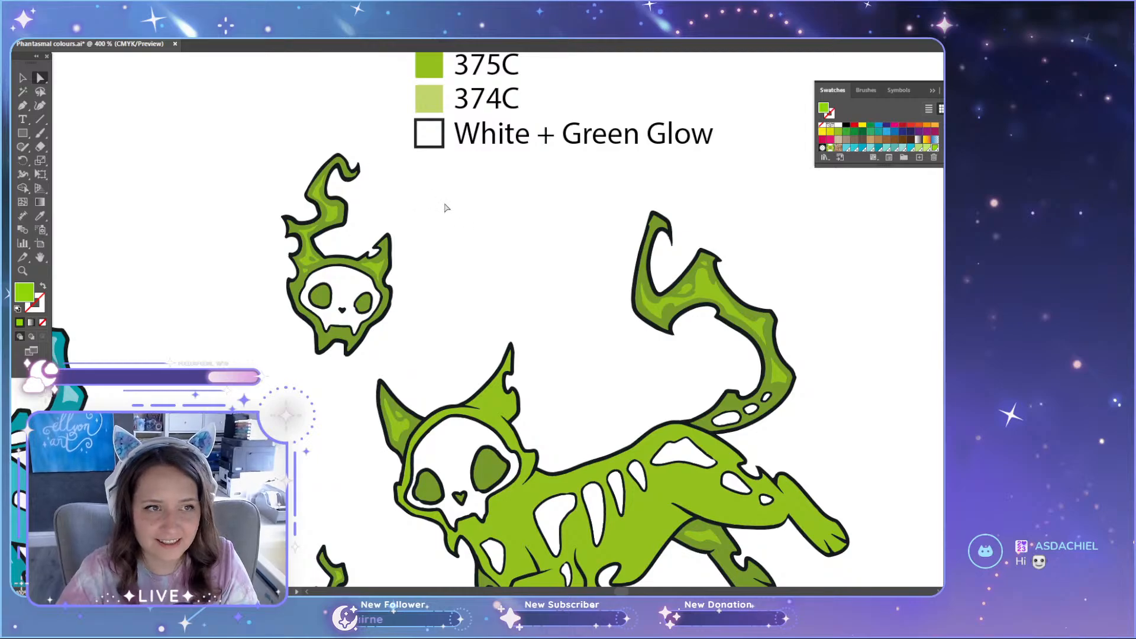
pyautogui.scroll(-2, 588, 324)
pyautogui.scroll(-4, 587, 324)
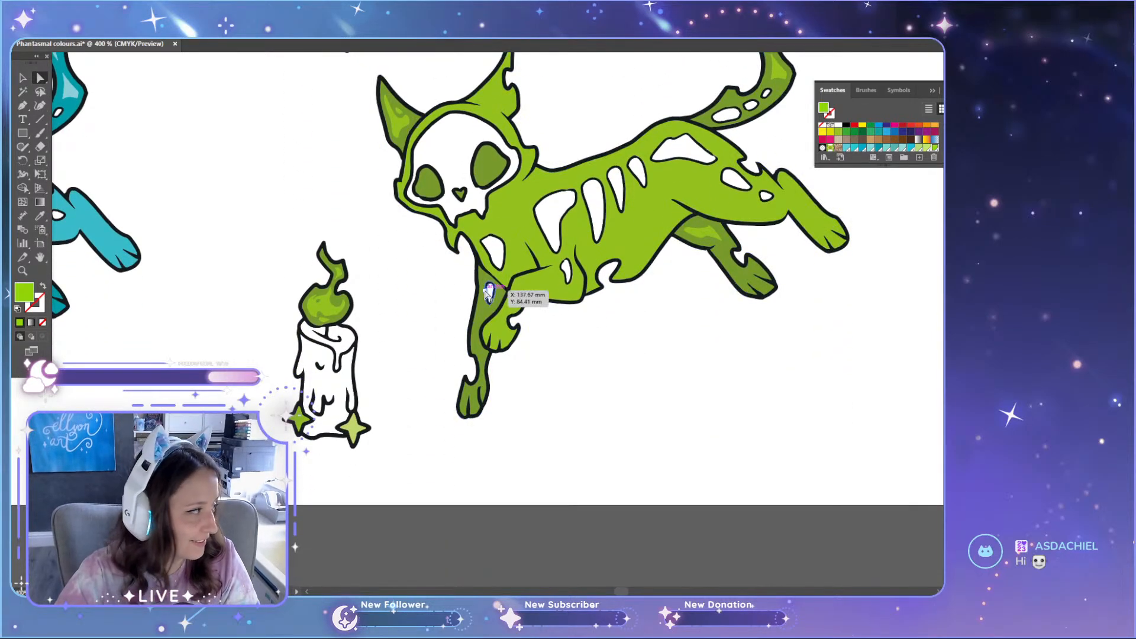
pyautogui.scroll(-1, 540, 451)
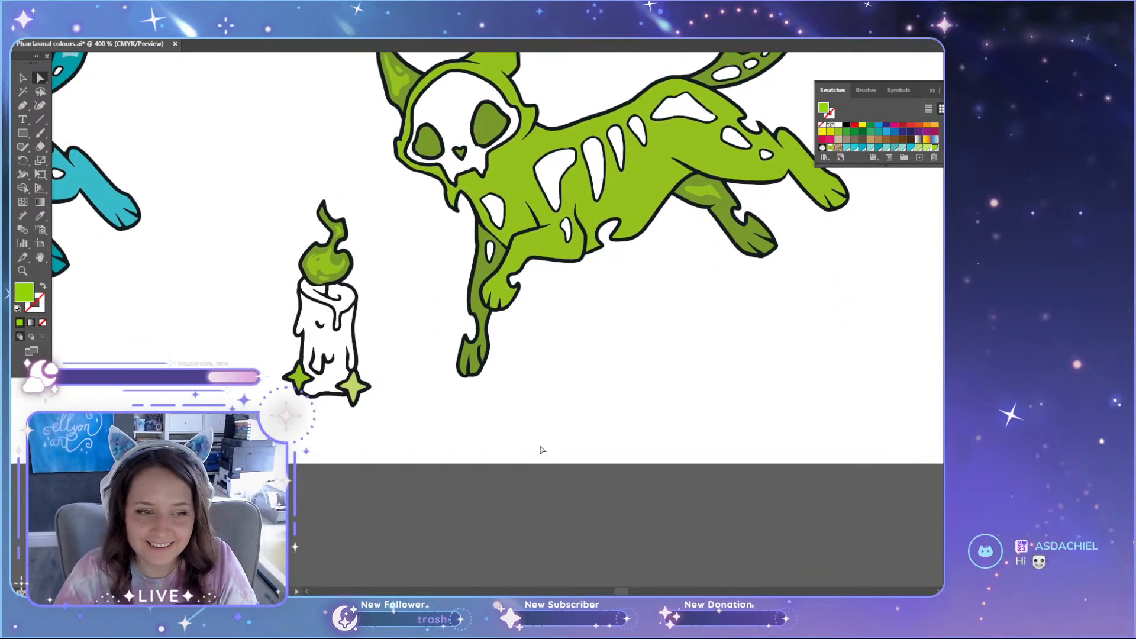
pyautogui.scroll(2, 515, 467)
pyautogui.scroll(2, 299, 383)
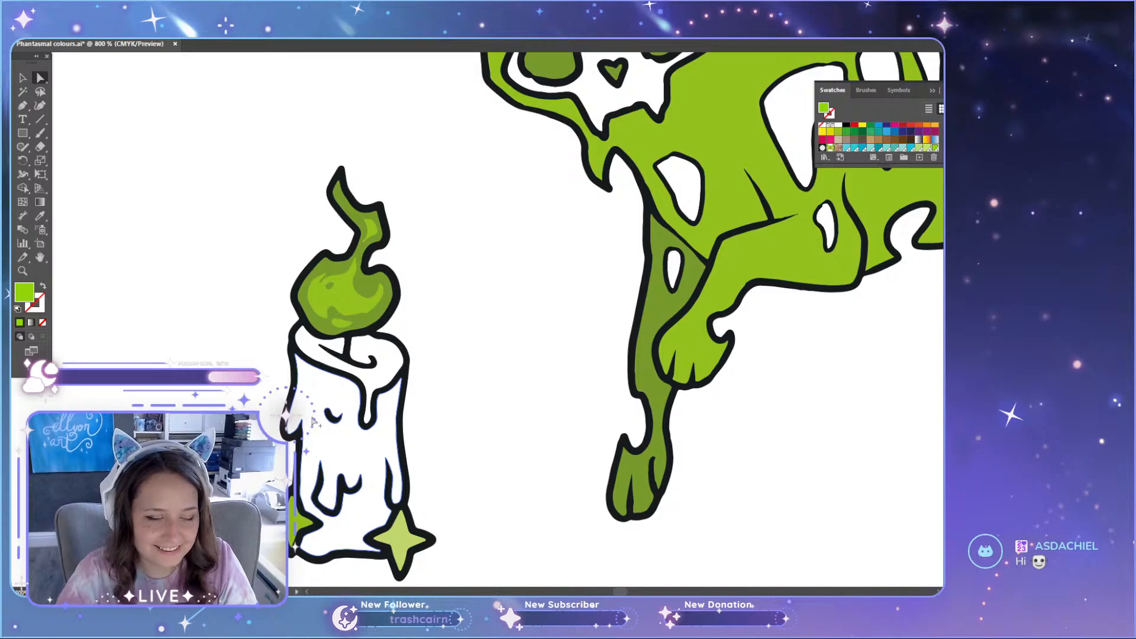
pyautogui.scroll(1, 312, 421)
pyautogui.scroll(-2, 370, 438)
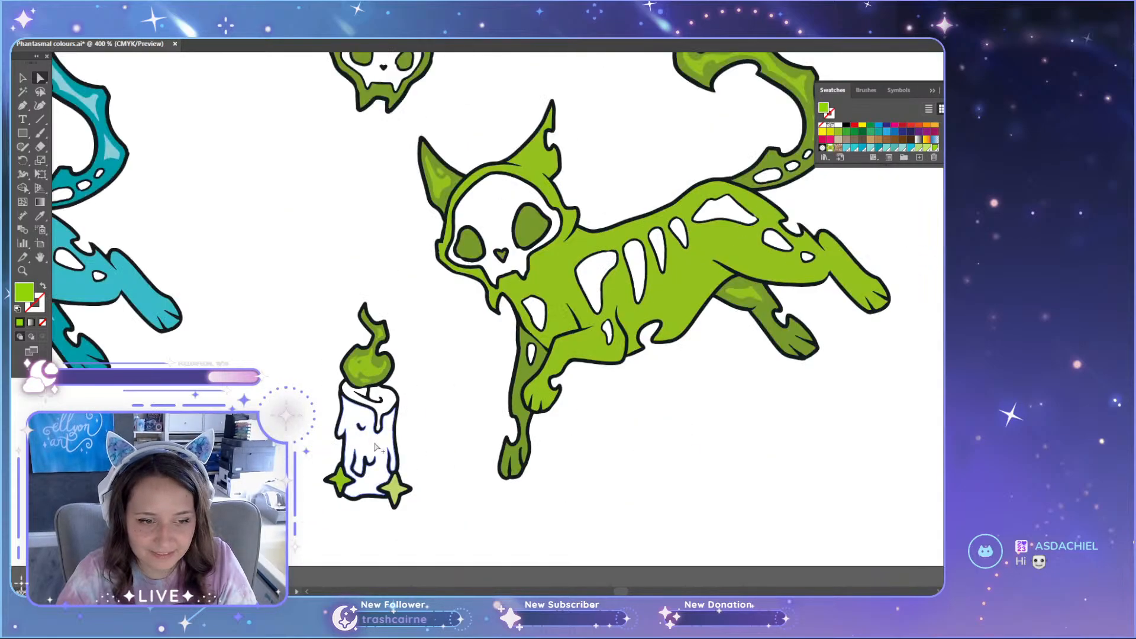
pyautogui.scroll(2, 385, 456)
pyautogui.scroll(6, 464, 457)
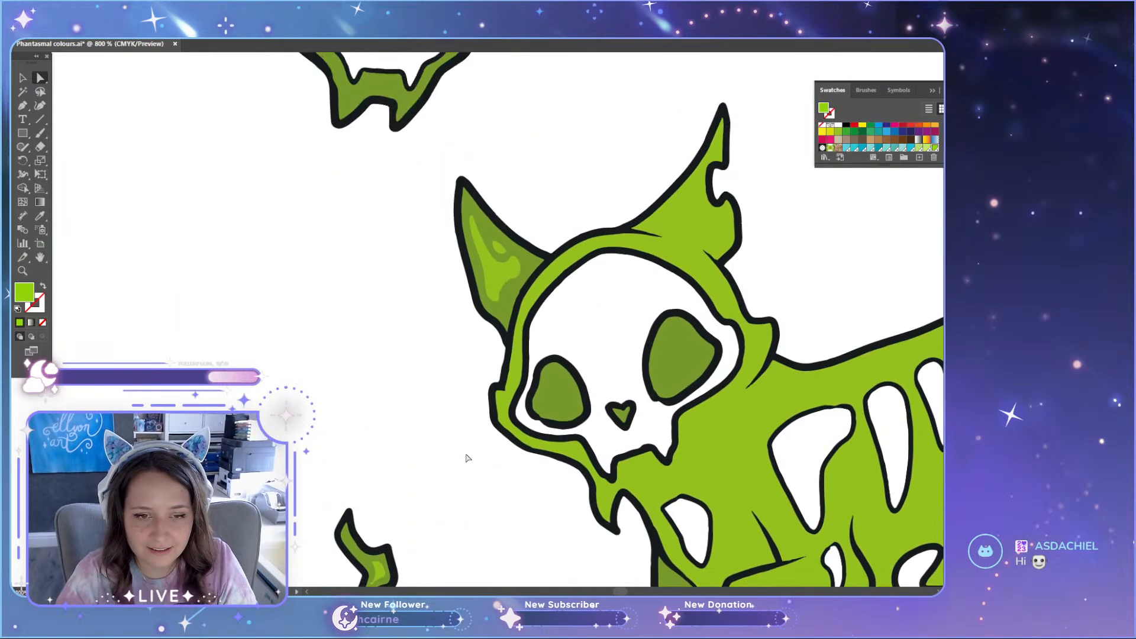
pyautogui.scroll(10, 467, 459)
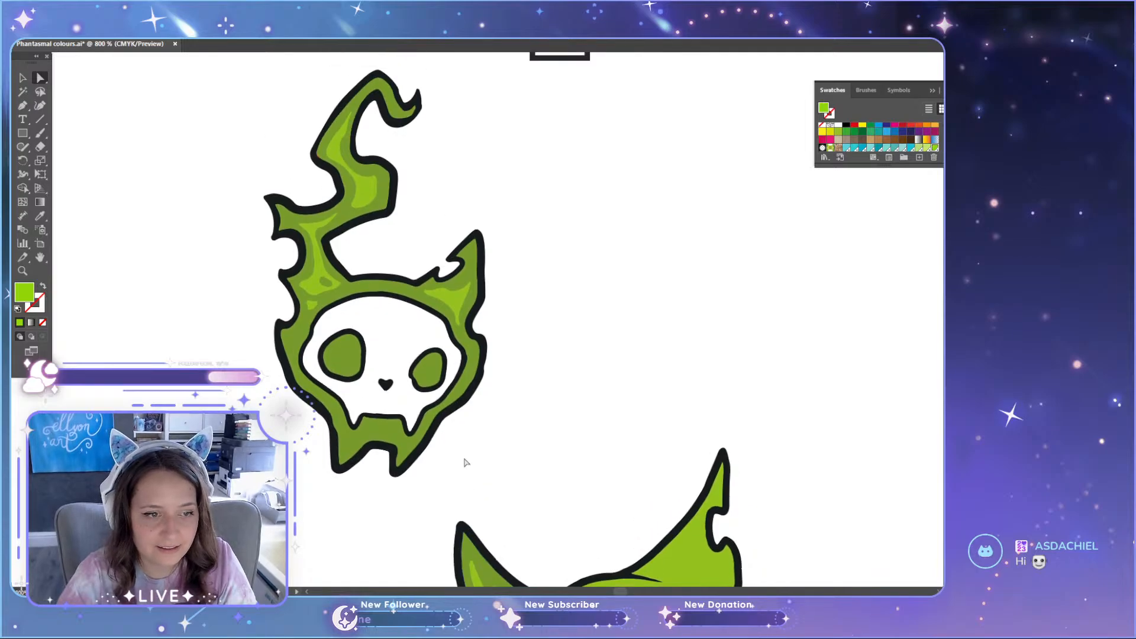
pyautogui.scroll(-3, 465, 458)
pyautogui.scroll(3, 464, 459)
pyautogui.scroll(-4, 465, 459)
pyautogui.scroll(-6, 467, 462)
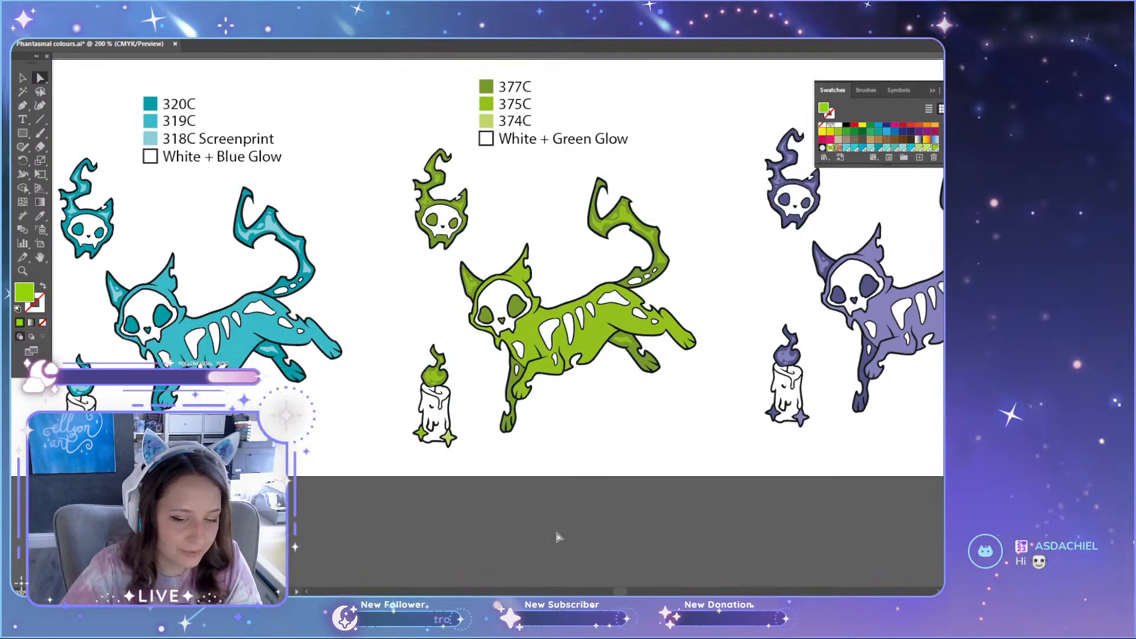
# Step: Draw a test square beside the cat's head on the green reference mockup and fill it with the skull's off-white
pyautogui.moveTo(611, 586); pyautogui.dragTo(597, 590)
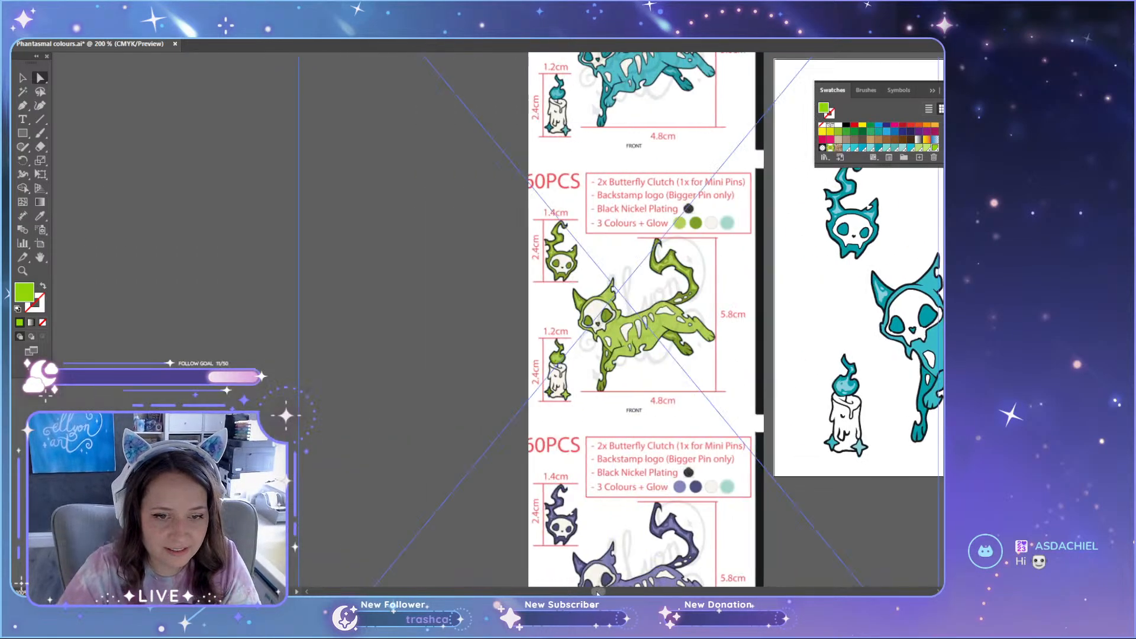
pyautogui.scroll(10, 598, 331)
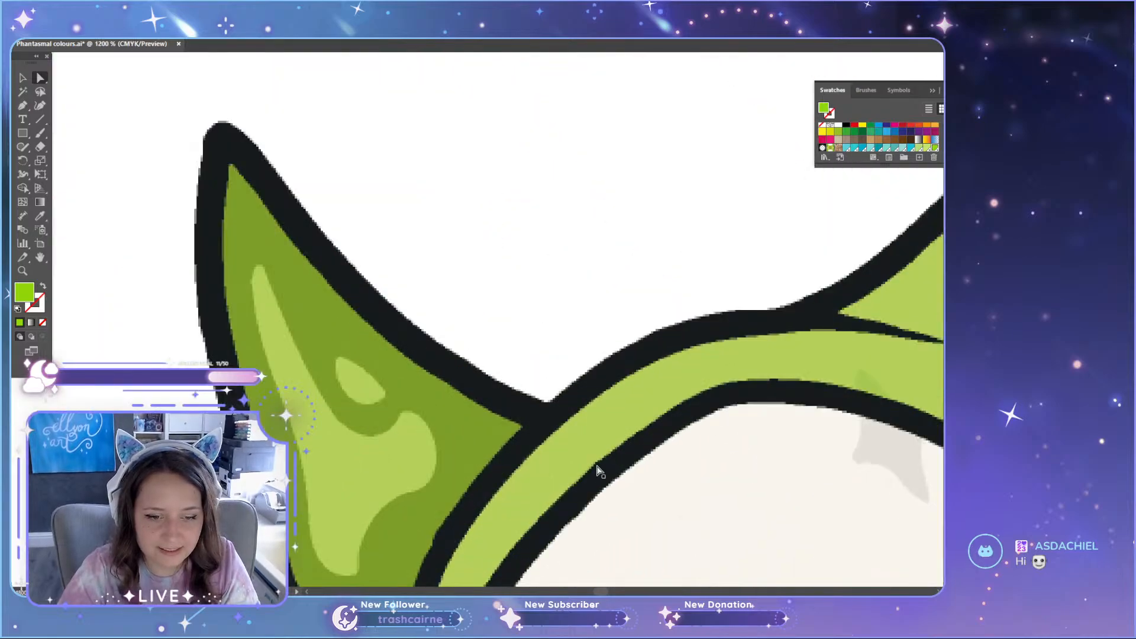
pyautogui.scroll(-3, 610, 465)
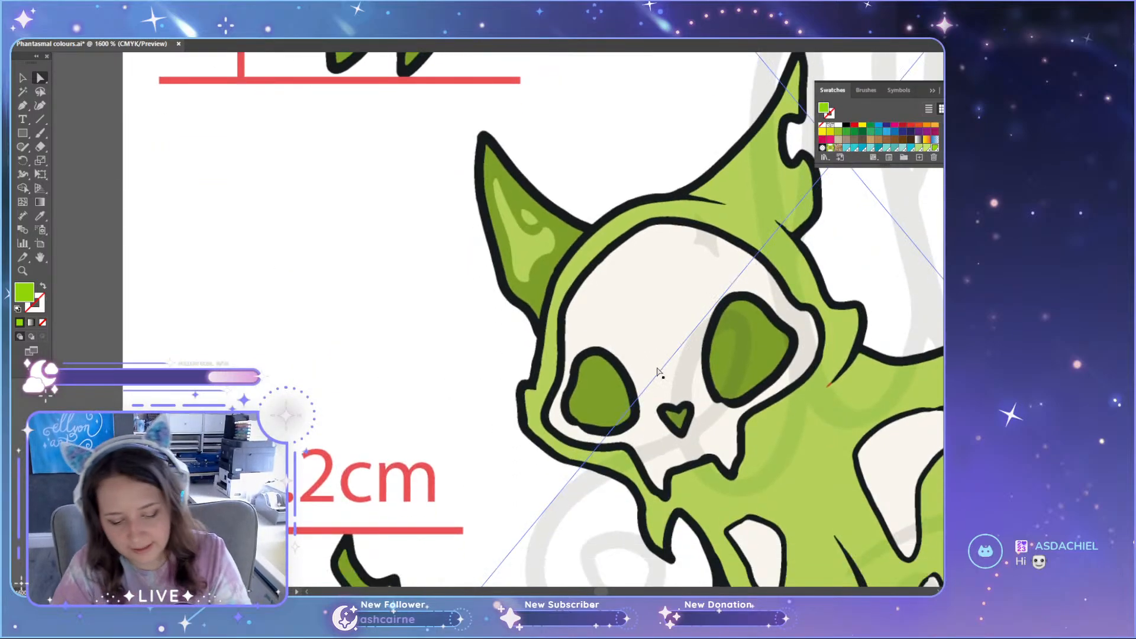
pyautogui.moveTo(279, 202); pyautogui.dragTo(391, 312)
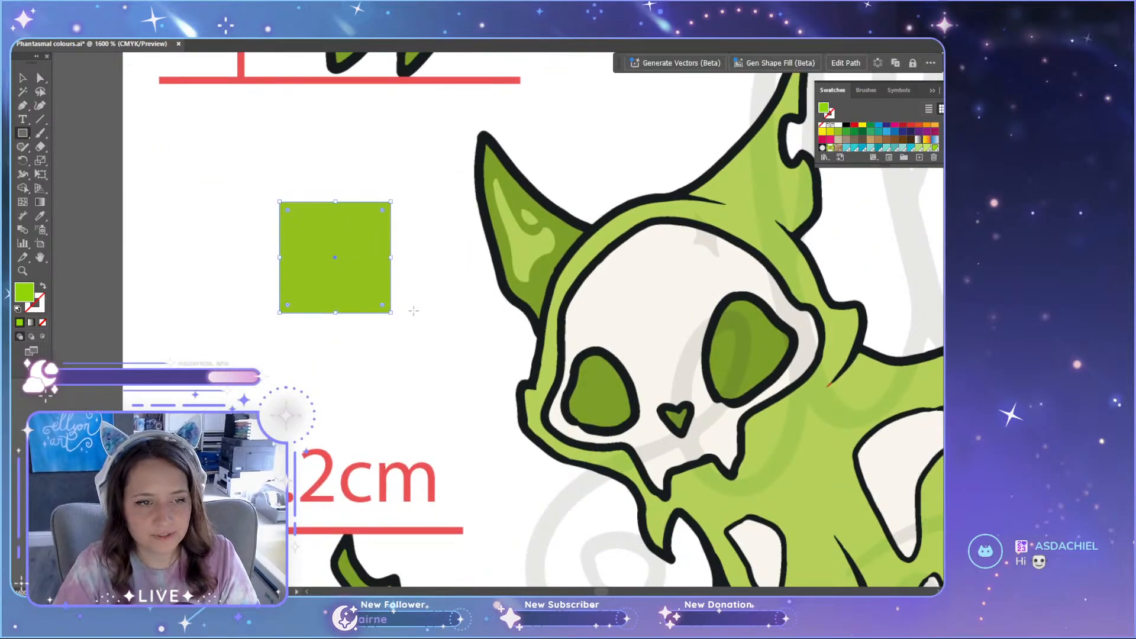
pyautogui.press('i')
pyautogui.click(624, 290)
pyautogui.press('v')
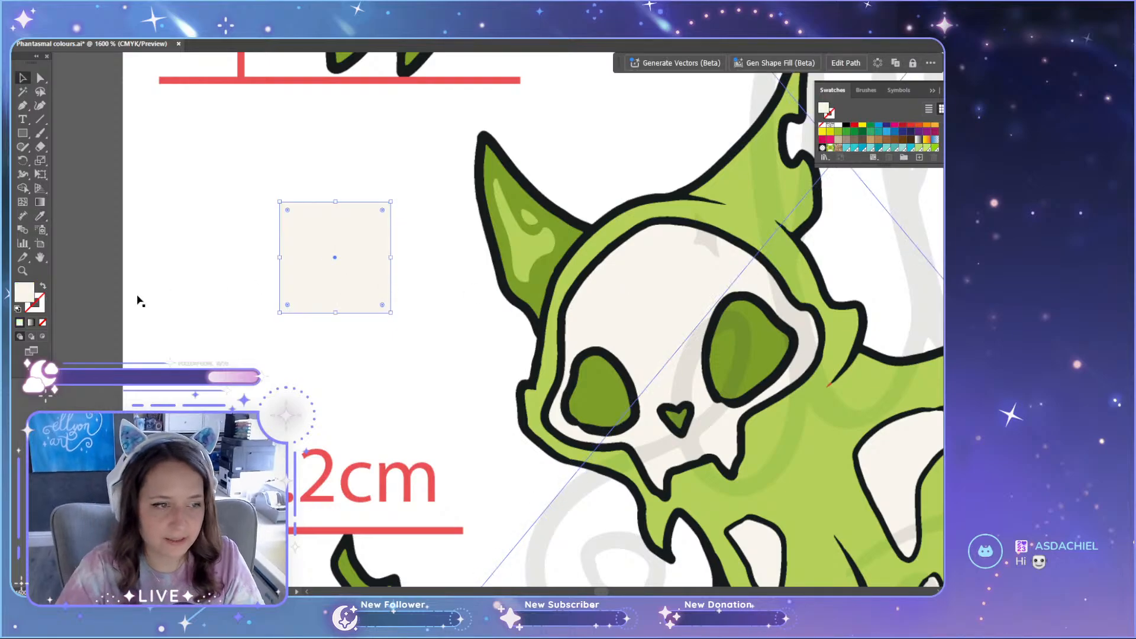
# Step: Reposition the off-white test square between the mockup's edge and the cat's head to compare it with the white background
pyautogui.click(106, 300)
pyautogui.moveTo(383, 296); pyautogui.dragTo(429, 340)
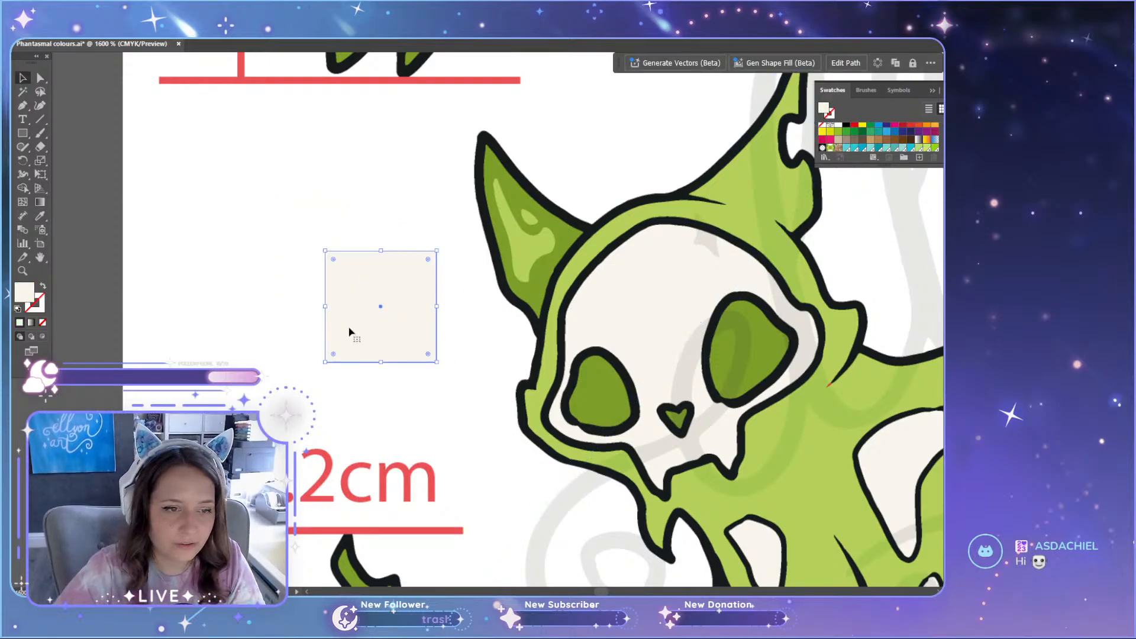
pyautogui.moveTo(349, 330); pyautogui.dragTo(370, 349)
pyautogui.click(88, 367)
pyautogui.scroll(2, 366, 313)
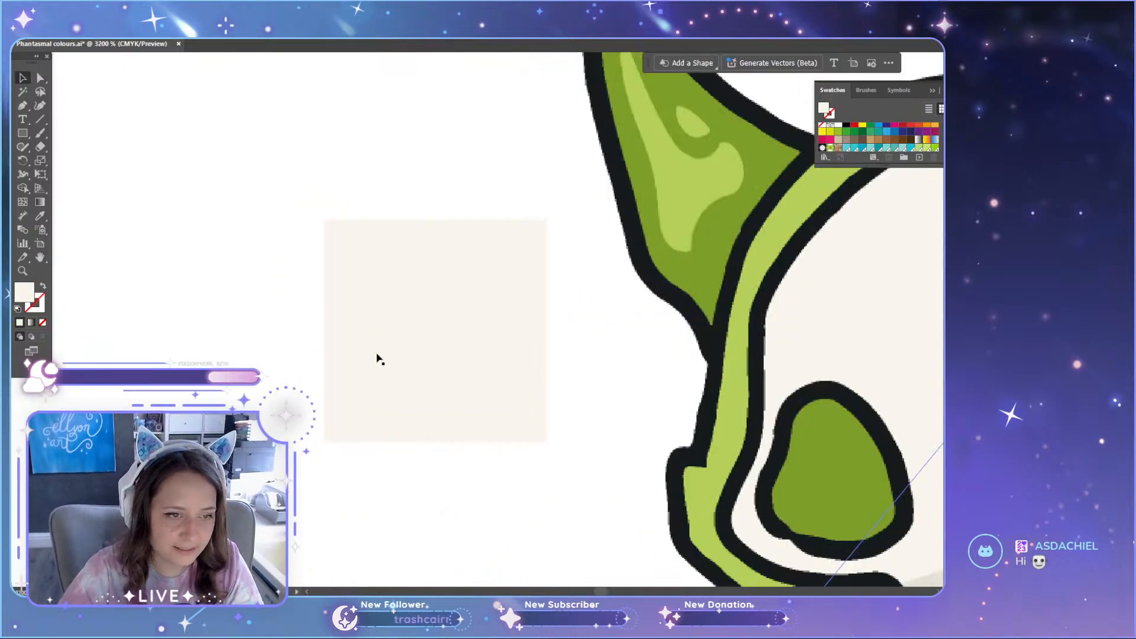
pyautogui.scroll(-3, 390, 345)
pyautogui.moveTo(417, 342); pyautogui.dragTo(354, 320)
pyautogui.click(175, 352)
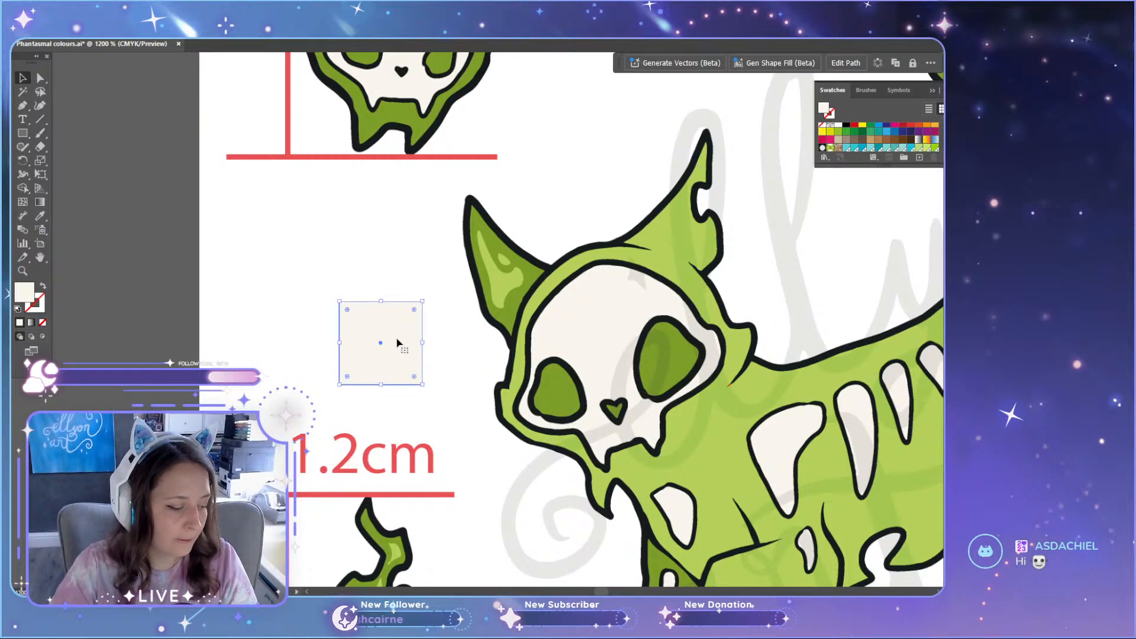
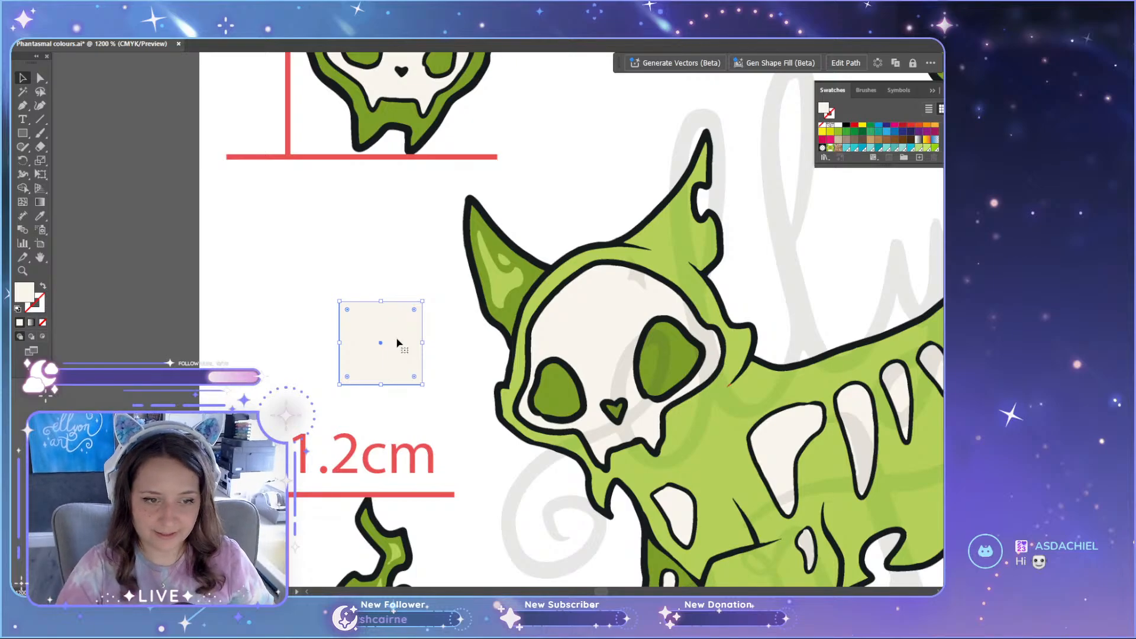
# Step: Delete the off-white test square beside the cat's head on the green reference mockup
pyautogui.press('Delete')
pyautogui.scroll(-6, 118, 335)
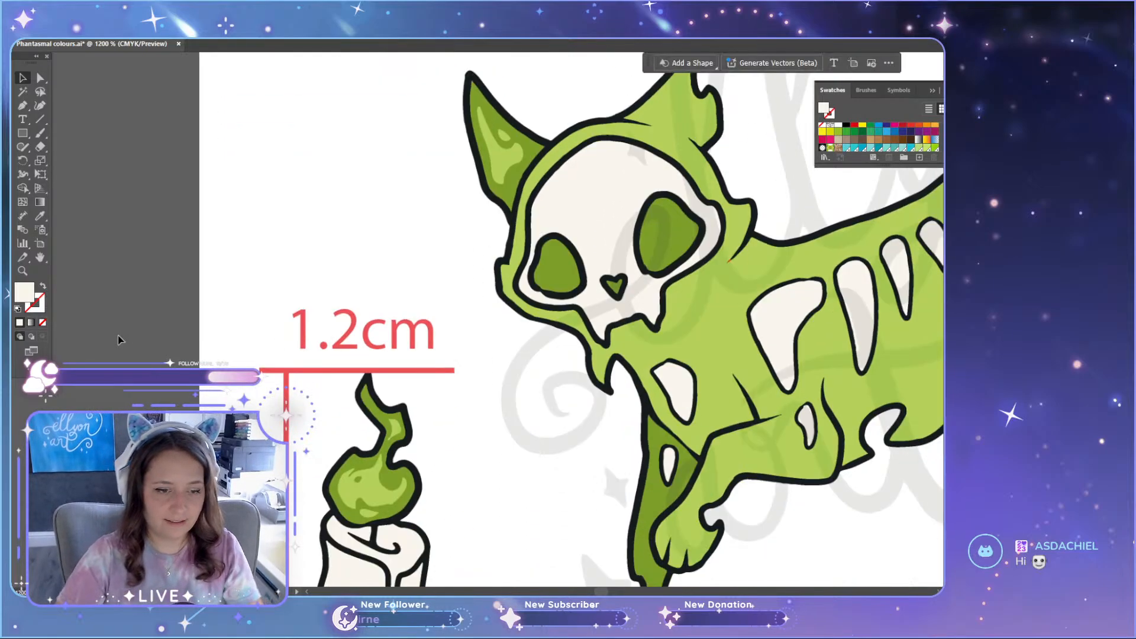
pyautogui.scroll(-4, 148, 383)
pyautogui.scroll(-4, 199, 385)
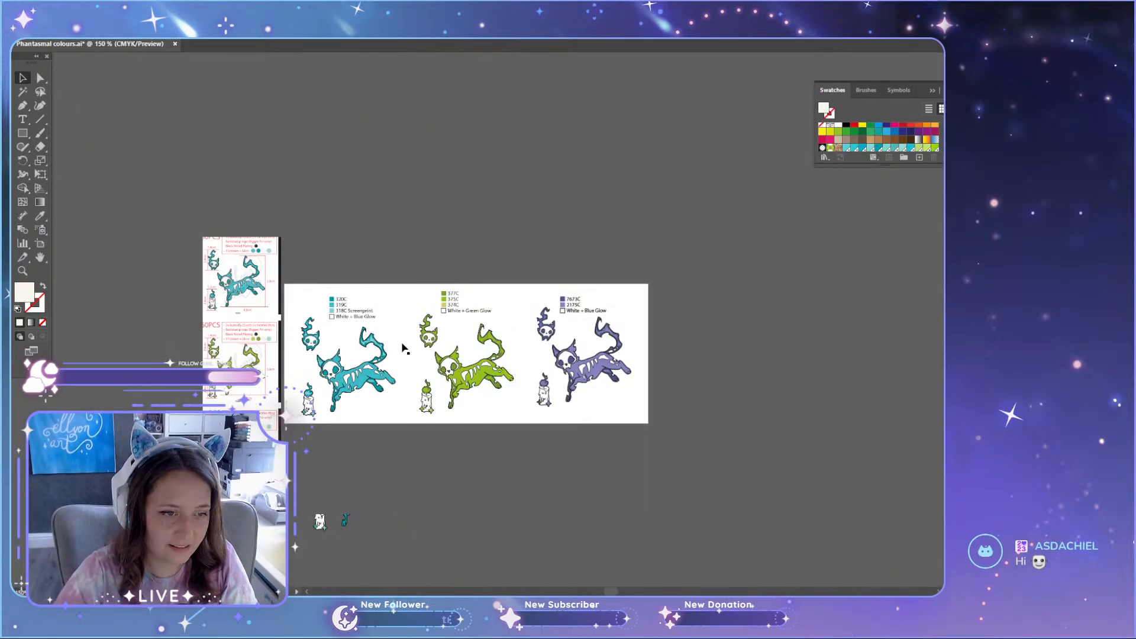
# Step: Compare the green set and its Pantone list with the teal and purple sets beside it
pyautogui.scroll(3, 460, 379)
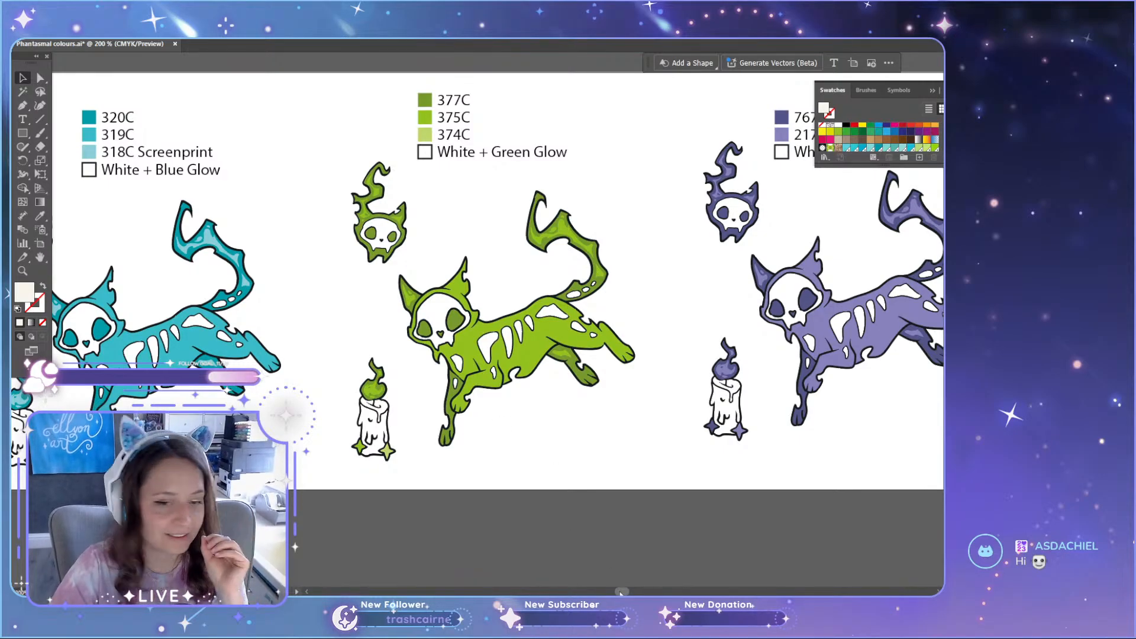
pyautogui.moveTo(620, 593); pyautogui.dragTo(616, 585)
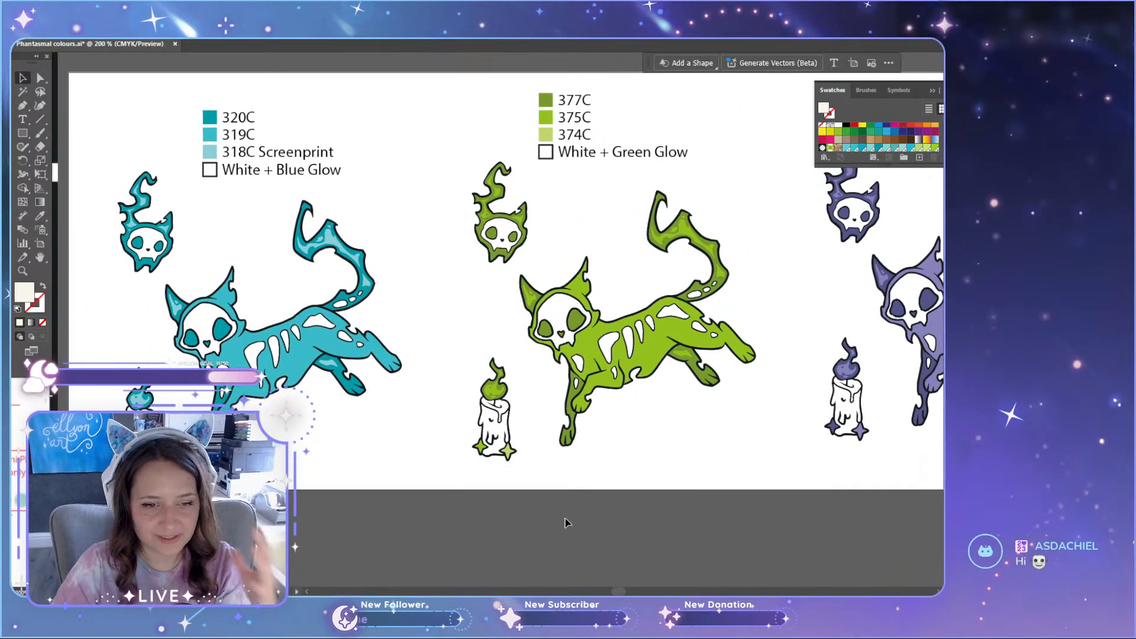
pyautogui.scroll(3, 565, 523)
pyautogui.scroll(-4, 563, 526)
pyautogui.scroll(2, 632, 462)
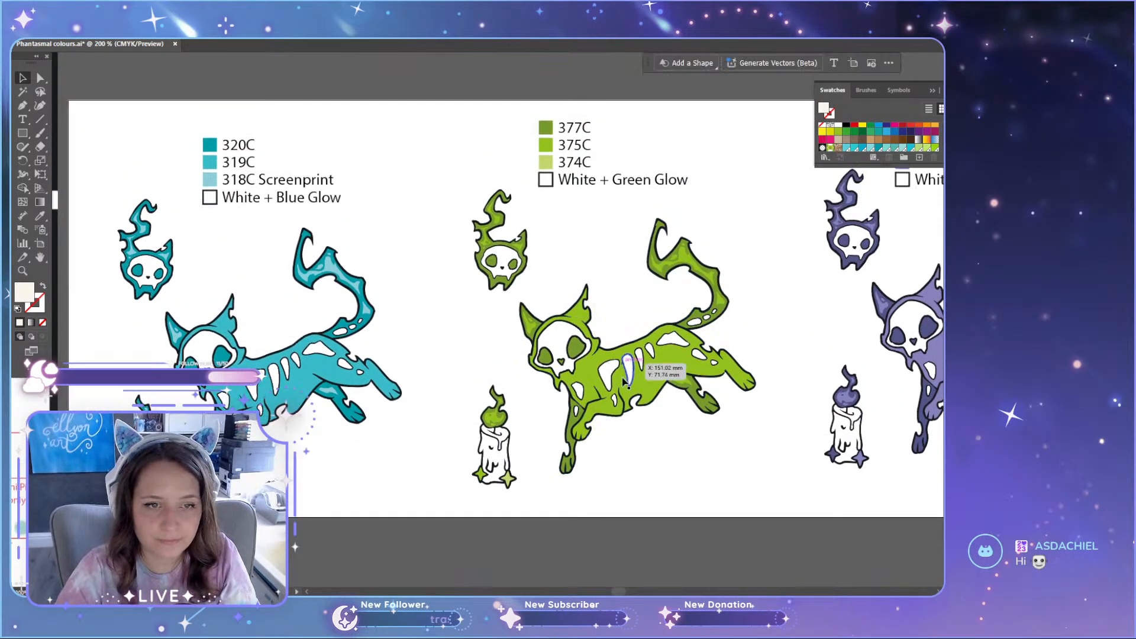
pyautogui.scroll(1, 626, 380)
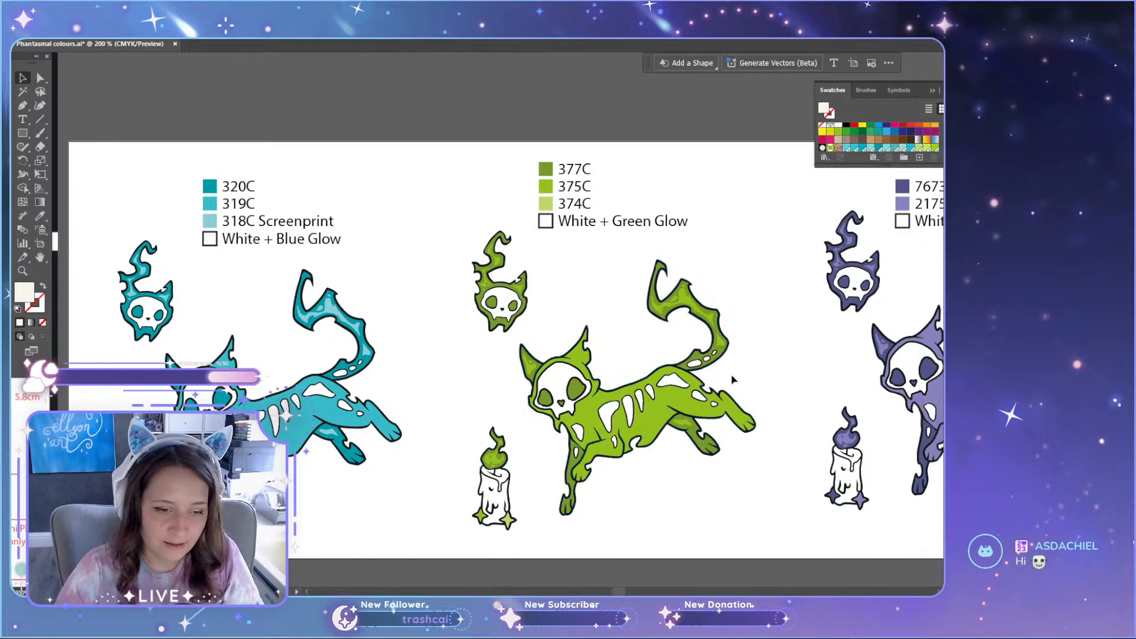
pyautogui.scroll(-3, 732, 379)
pyautogui.scroll(1, 722, 460)
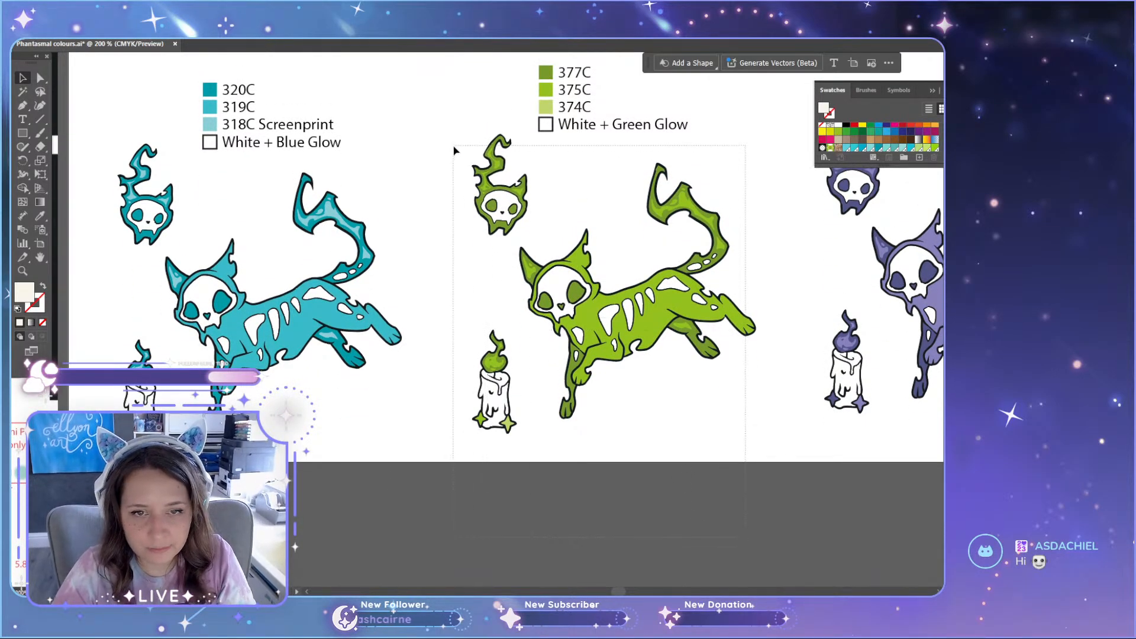
pyautogui.moveTo(456, 147); pyautogui.dragTo(607, 245)
pyautogui.scroll(-2, 636, 320)
pyautogui.scroll(-2, 626, 259)
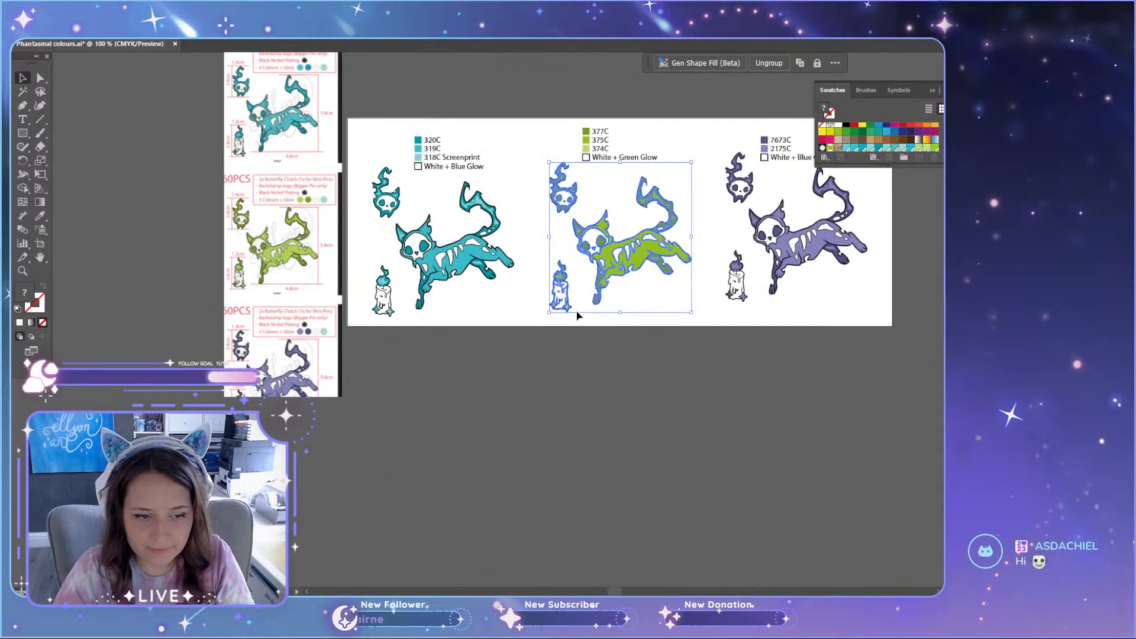
pyautogui.click(423, 345)
pyautogui.moveTo(511, 175); pyautogui.dragTo(511, 175)
pyautogui.click(613, 485)
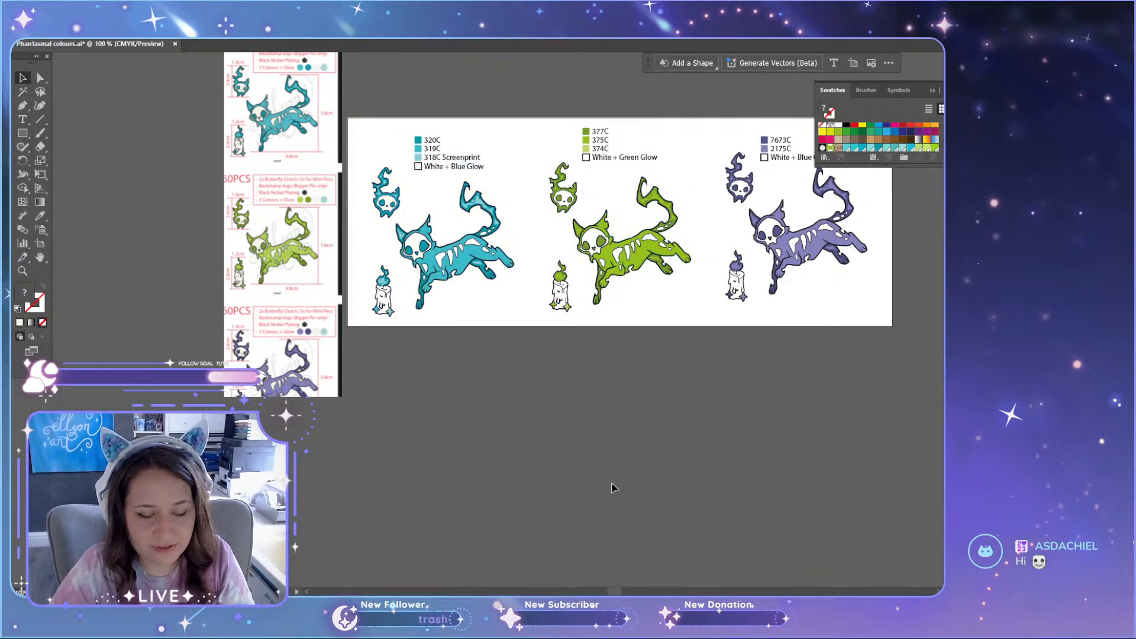
pyautogui.moveTo(519, 353); pyautogui.dragTo(677, 137)
pyautogui.click(711, 412)
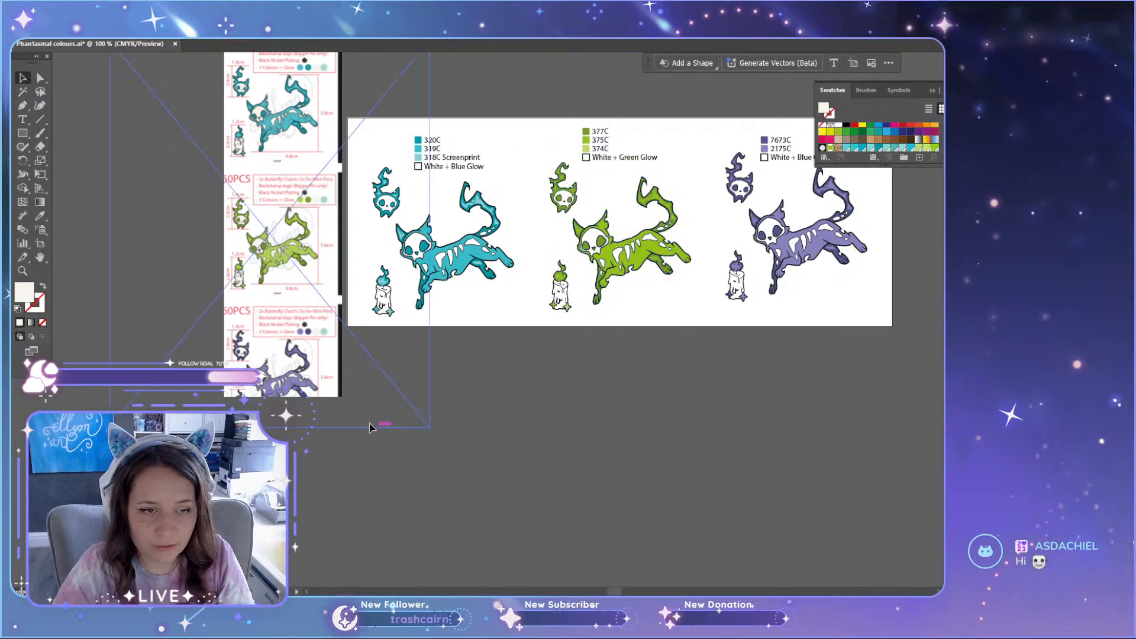
# Step: Extend the artboard's lower edge downward to a little over twice its height, making room for a second row
pyautogui.hotkey('shift', 'o')
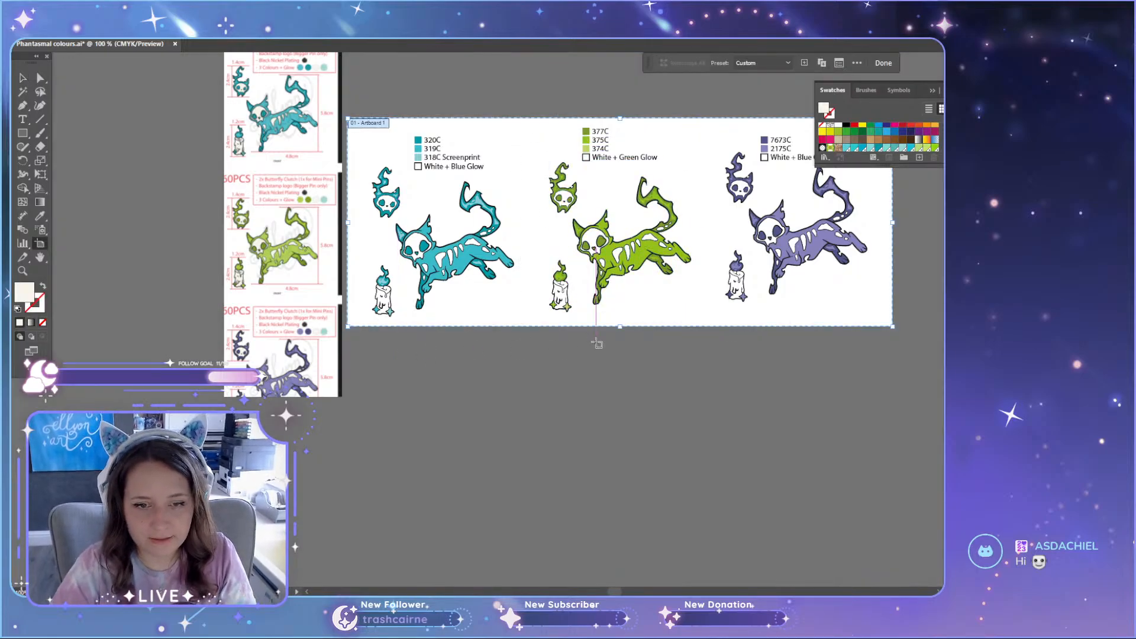
pyautogui.moveTo(620, 329); pyautogui.dragTo(593, 572)
pyautogui.press('v')
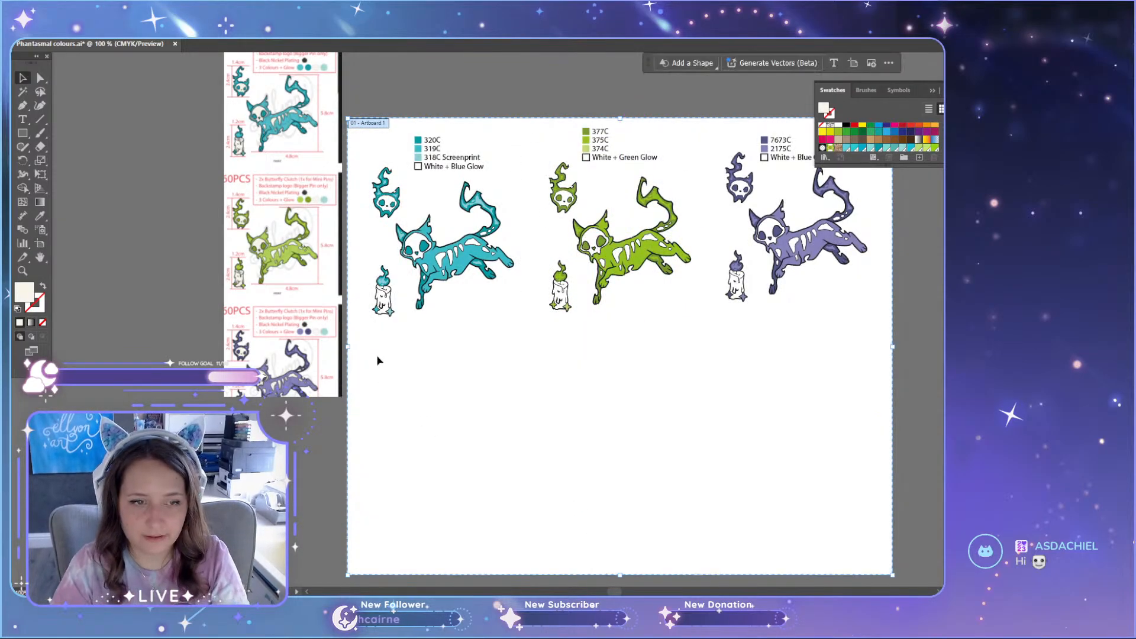
# Step: Duplicate the teal pin set with its Pantone list straight down into the empty area below the original
pyautogui.moveTo(365, 355); pyautogui.dragTo(522, 108)
pyautogui.moveTo(469, 265); pyautogui.dragTo(468, 471)
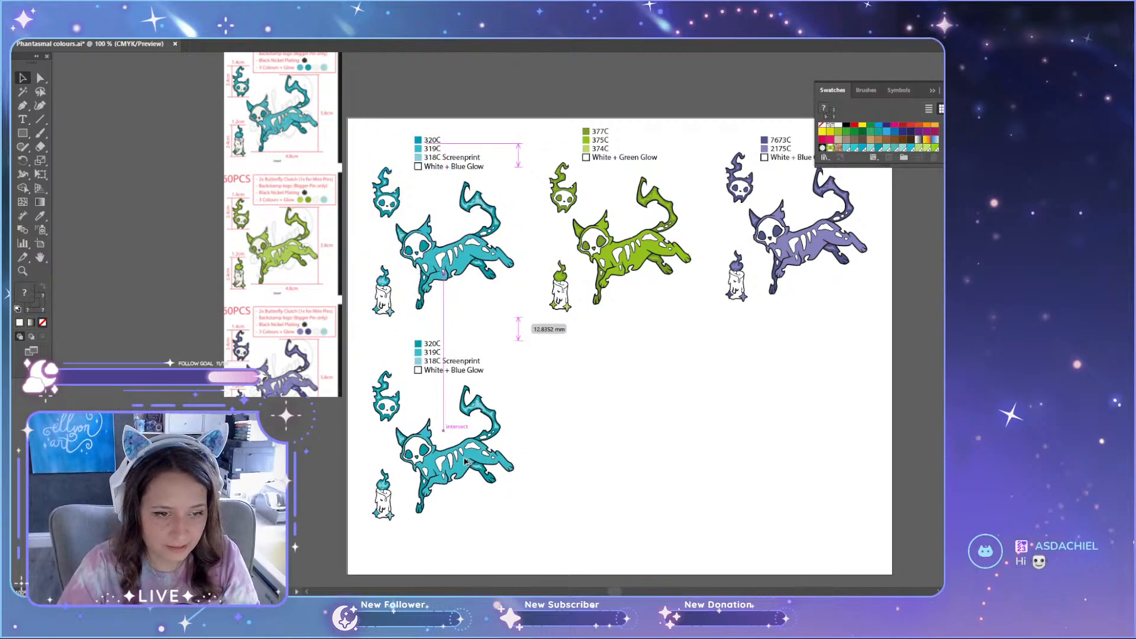
pyautogui.click(587, 437)
pyautogui.scroll(4, 443, 350)
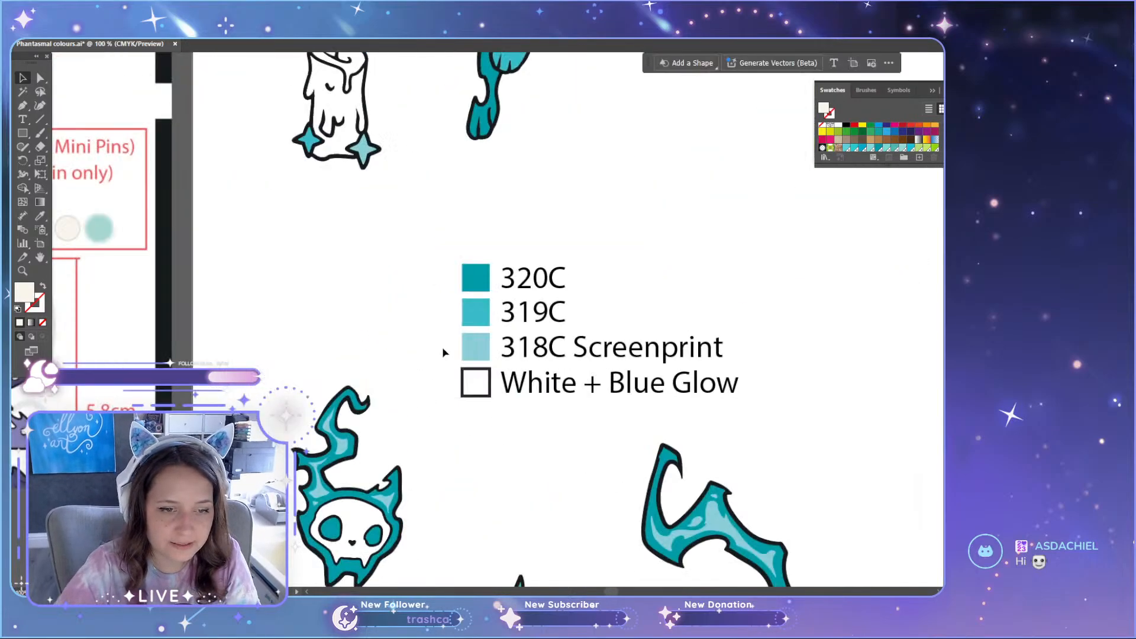
pyautogui.scroll(-3, 474, 343)
pyautogui.scroll(-1, 513, 332)
pyautogui.scroll(3, 513, 331)
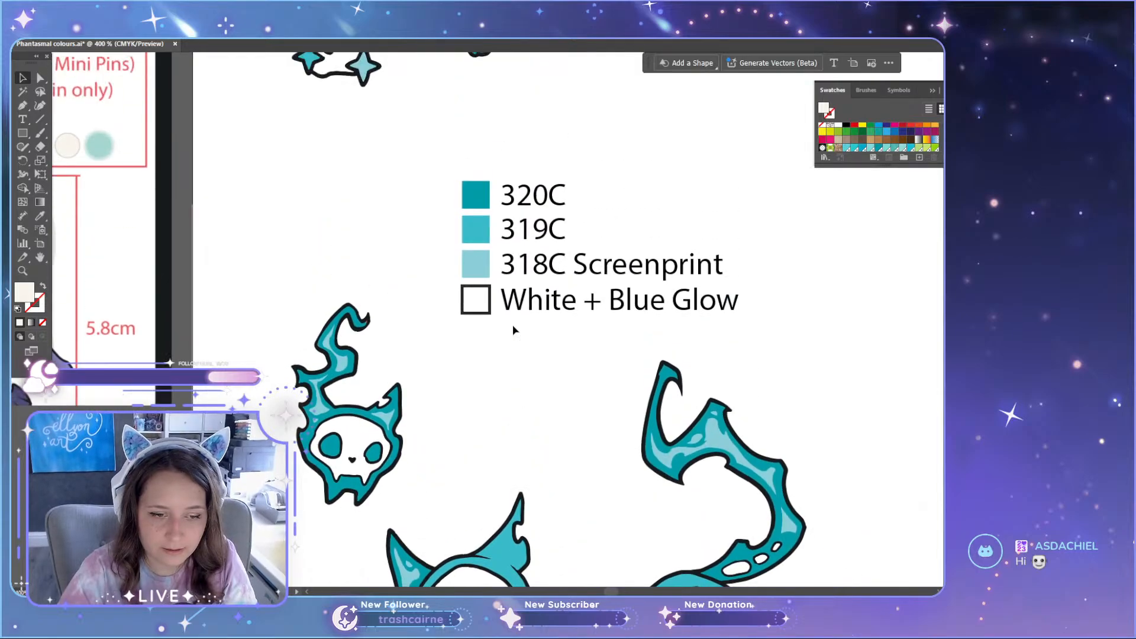
pyautogui.scroll(-4, 521, 402)
pyautogui.scroll(-5, 518, 411)
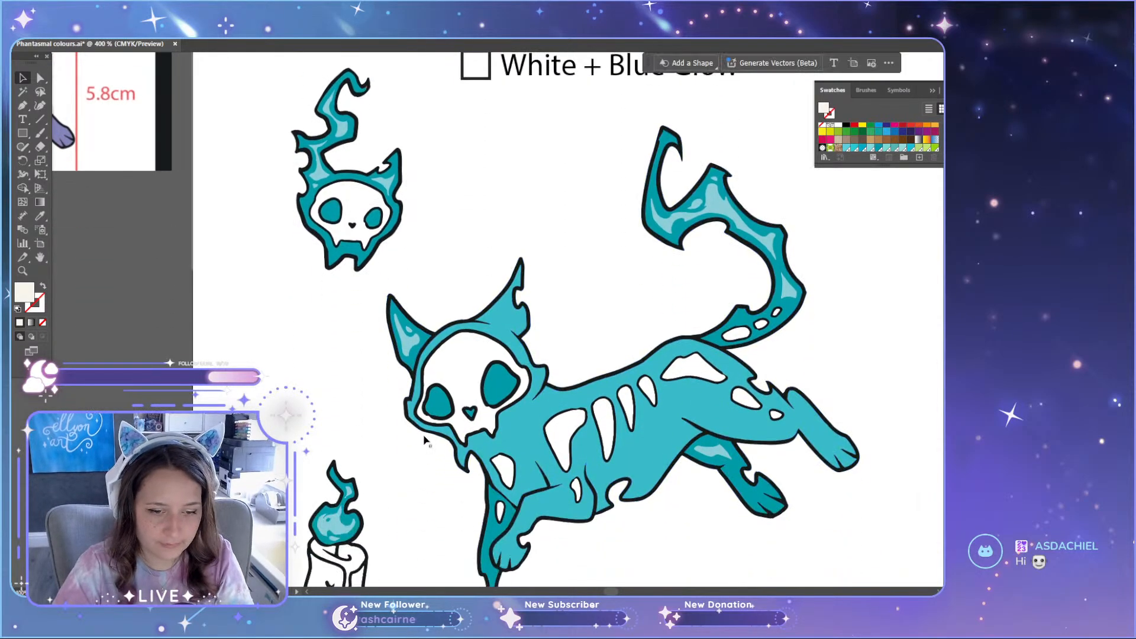
pyautogui.scroll(4, 478, 418)
pyautogui.press('a')
pyautogui.click(518, 353)
pyautogui.keyDown('shift'); pyautogui.click(398, 389); pyautogui.keyUp('shift')
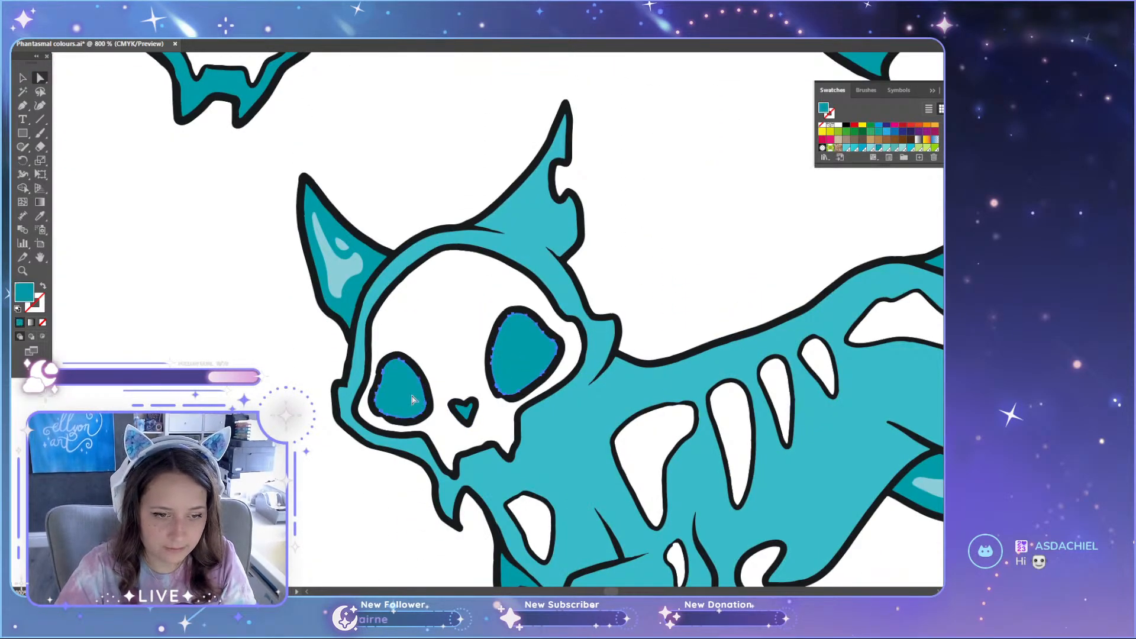
pyautogui.scroll(4, 465, 421)
pyautogui.keyDown('shift'); pyautogui.click(471, 391); pyautogui.keyUp('shift')
# Step: Inspect the dark, mid and light teal areas of the duplicated cat, candle and small skull against the colour swatches
pyautogui.scroll(-4, 471, 393)
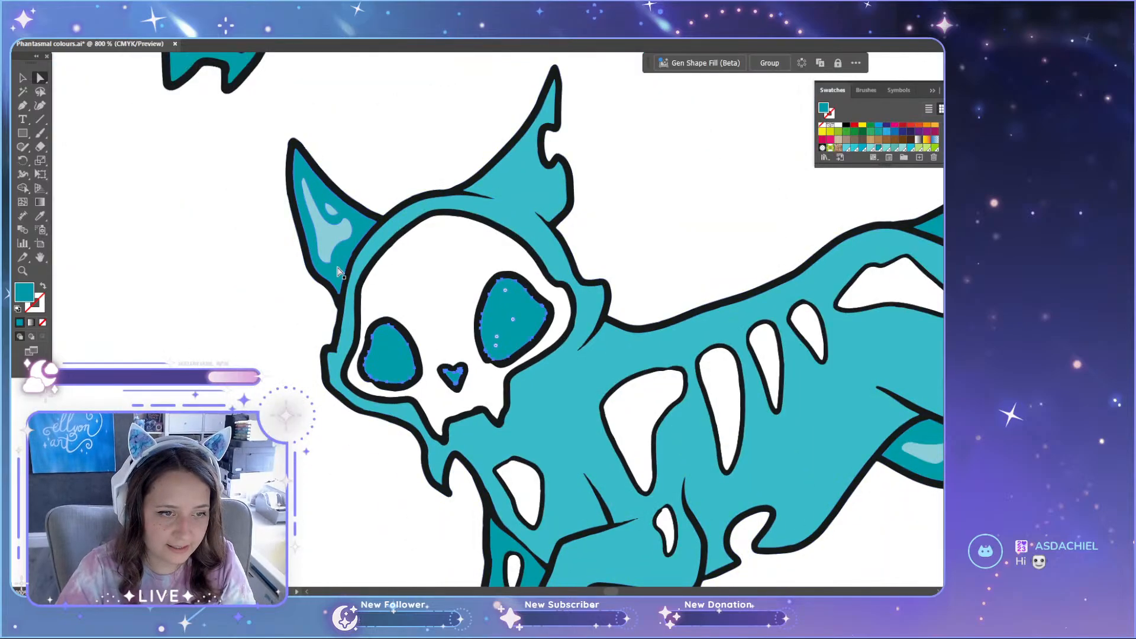
pyautogui.scroll(-8, 380, 423)
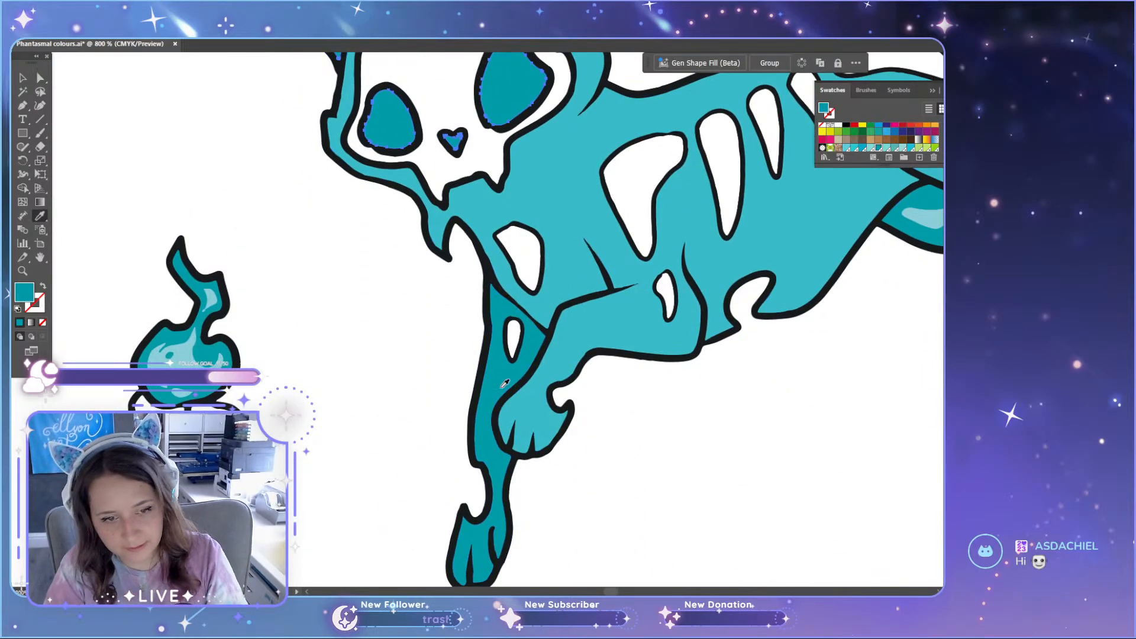
pyautogui.scroll(-5, 336, 377)
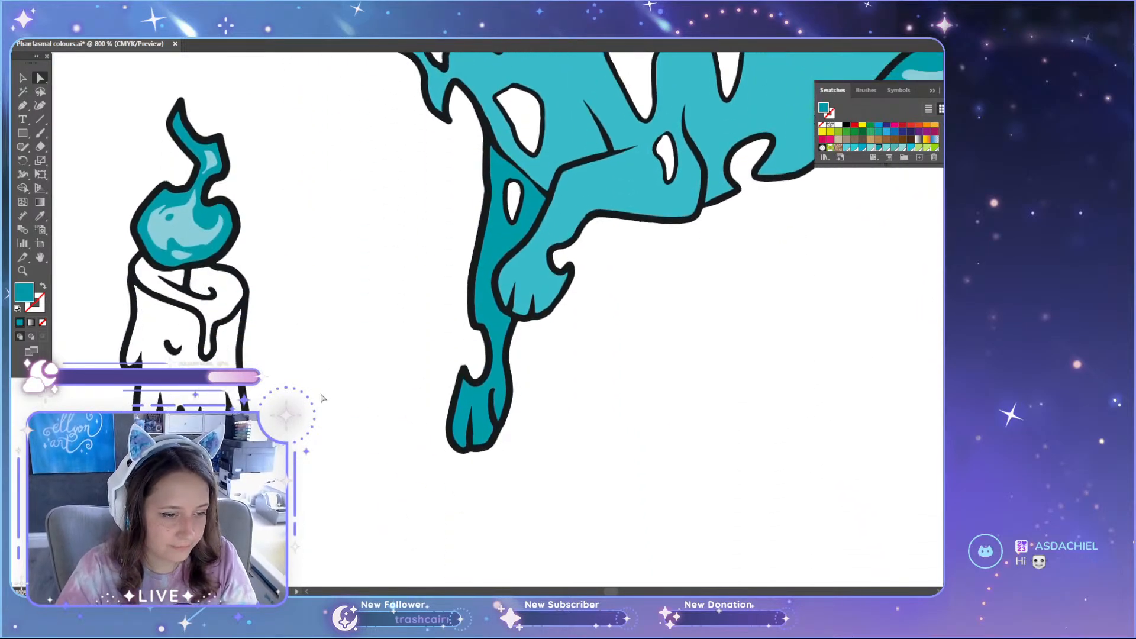
pyautogui.click(537, 269)
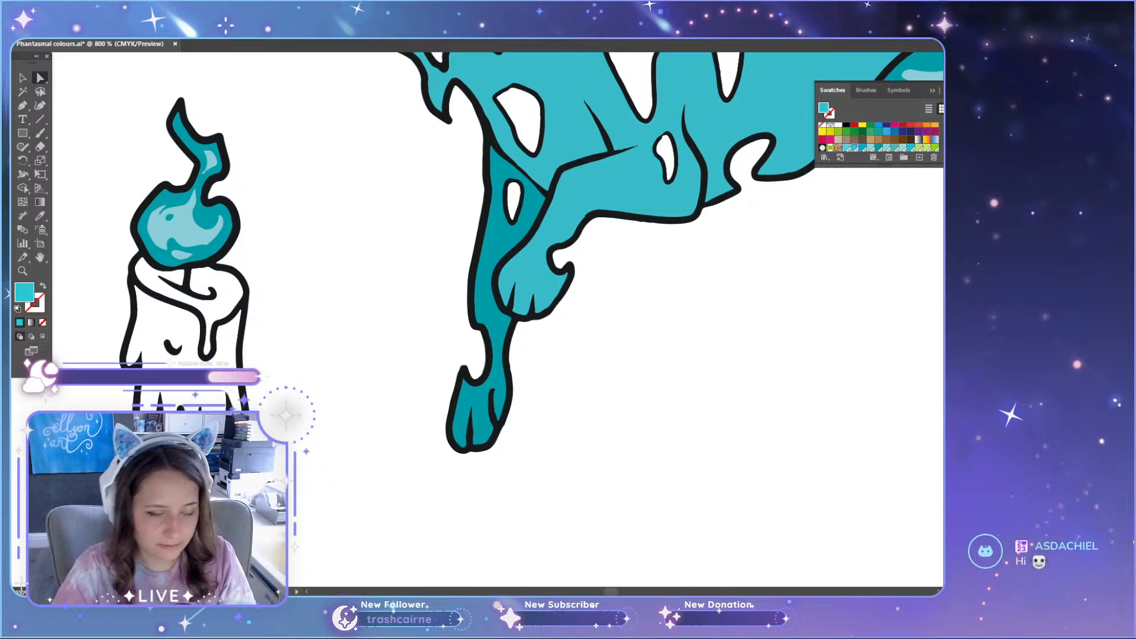
pyautogui.press('a')
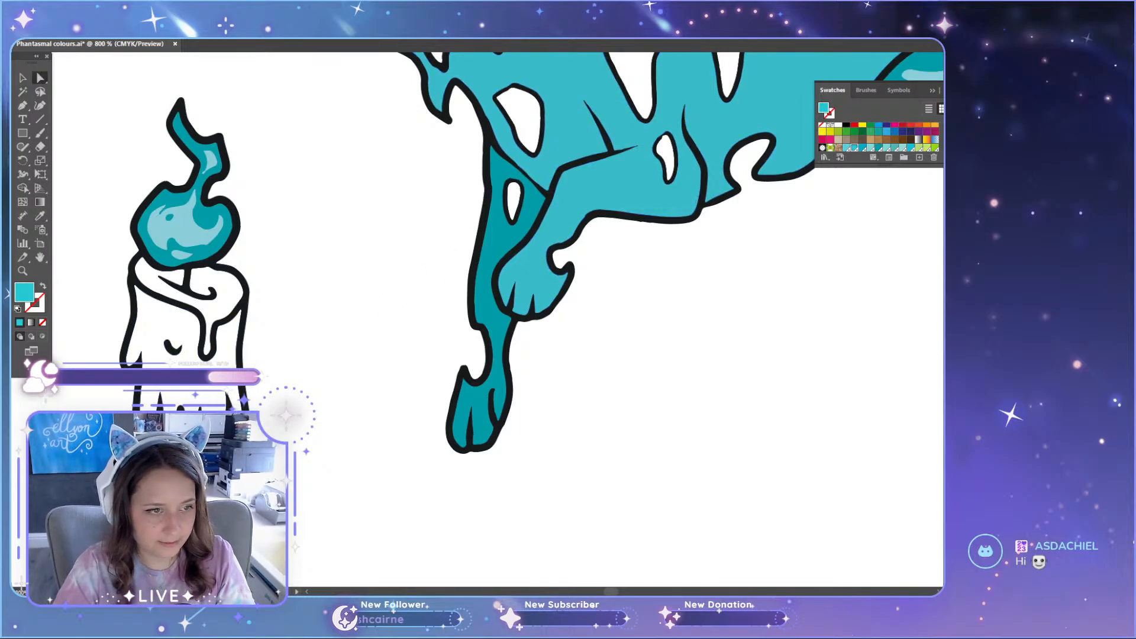
pyautogui.click(871, 147)
pyautogui.press('a')
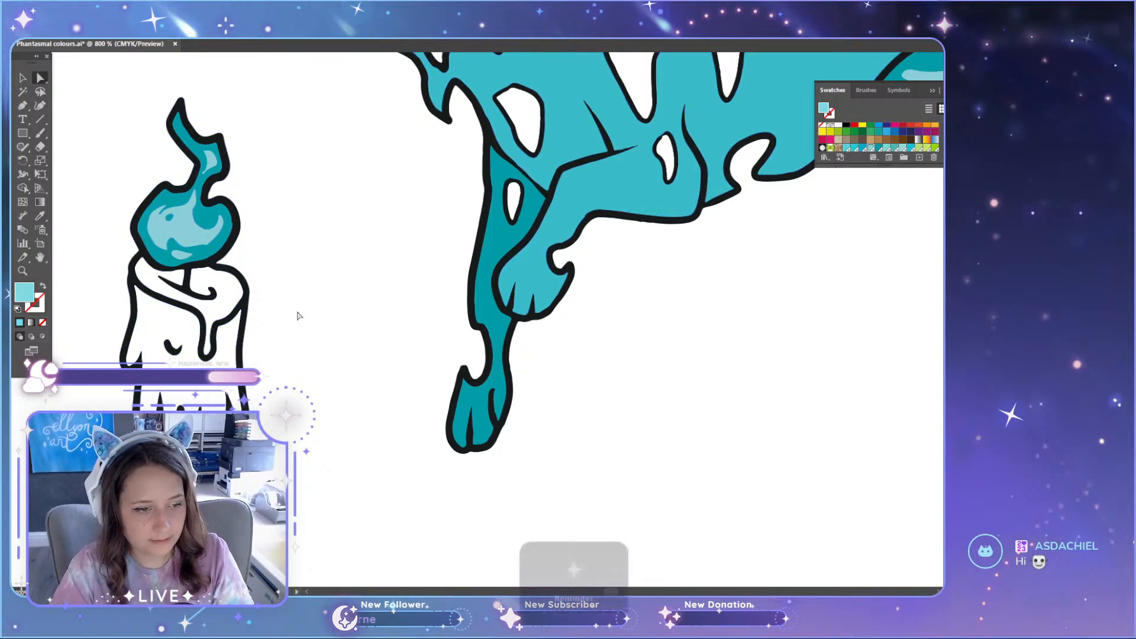
pyautogui.scroll(5, 272, 390)
pyautogui.scroll(10, 292, 430)
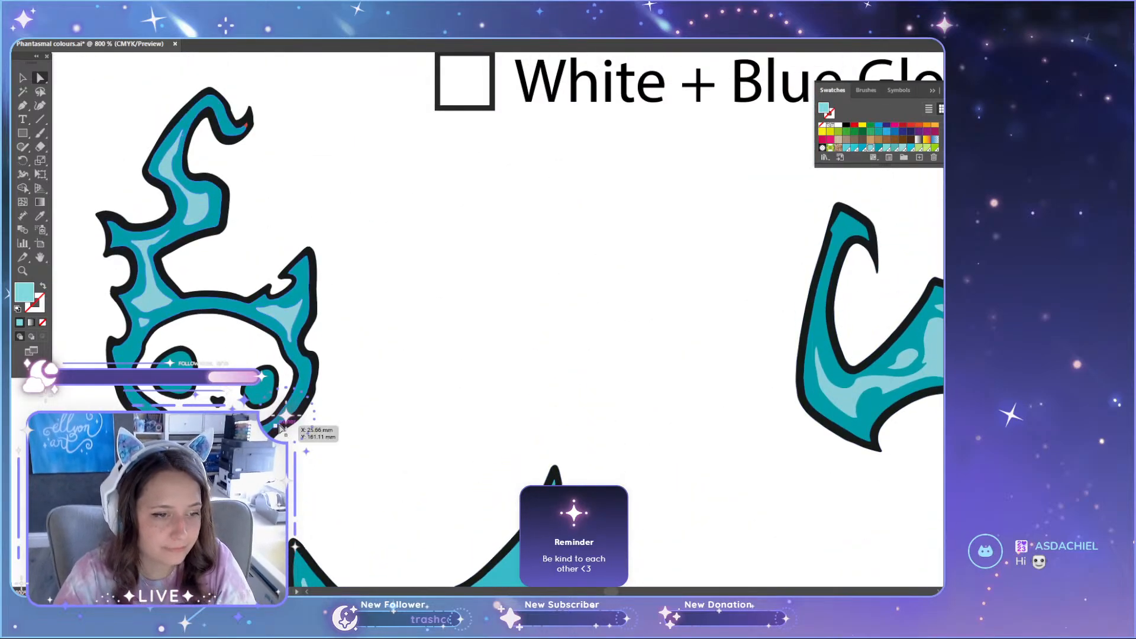
pyautogui.scroll(-10, 408, 425)
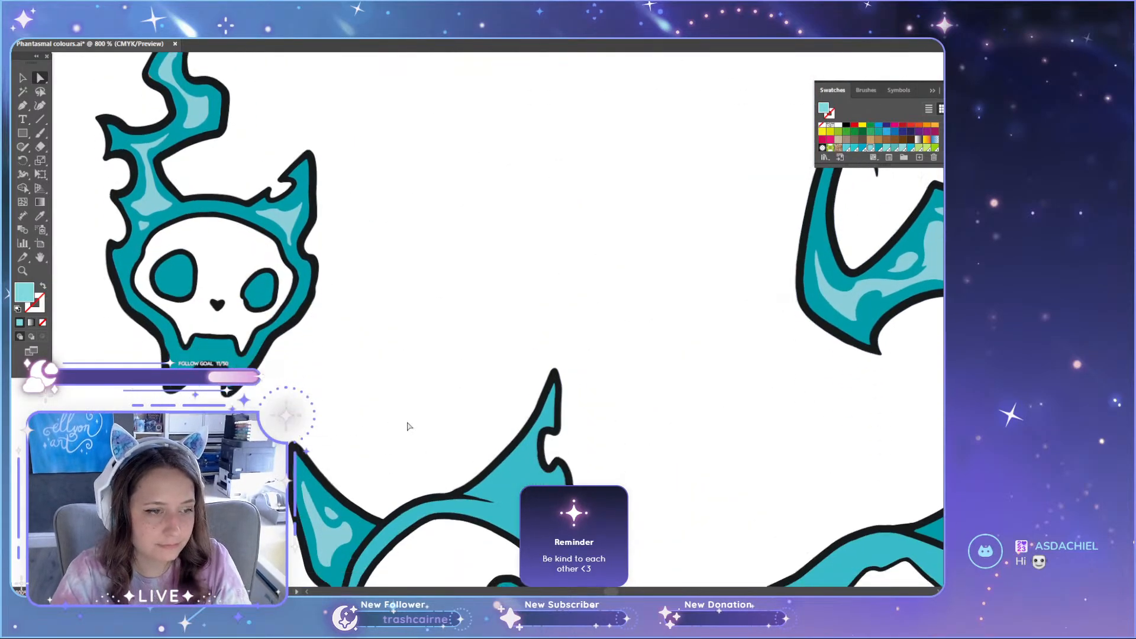
pyautogui.scroll(-3, 407, 428)
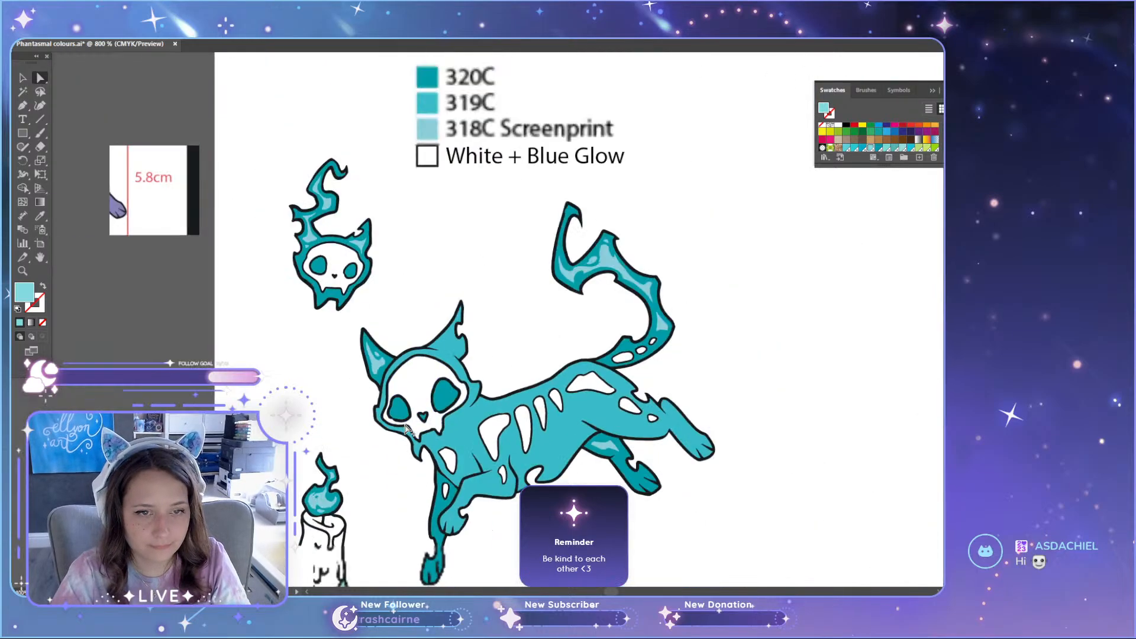
# Step: Relabel the two darker teals in the duplicated set's Pantone list as 319C and 318C
pyautogui.click(553, 394)
pyautogui.scroll(4, 553, 393)
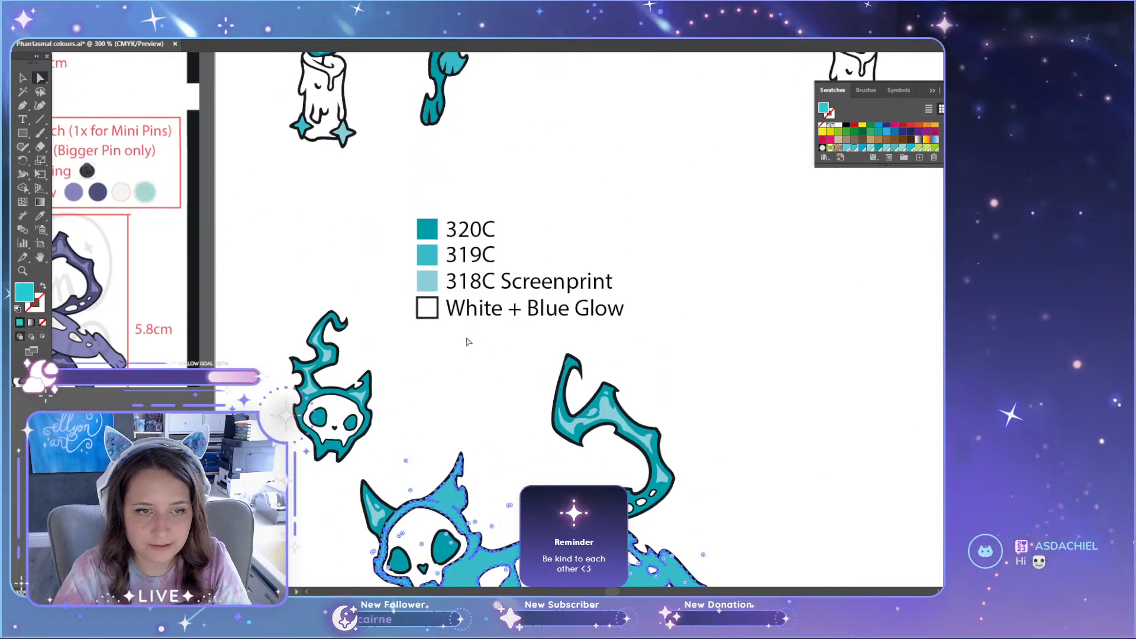
pyautogui.press('t')
pyautogui.click(467, 236)
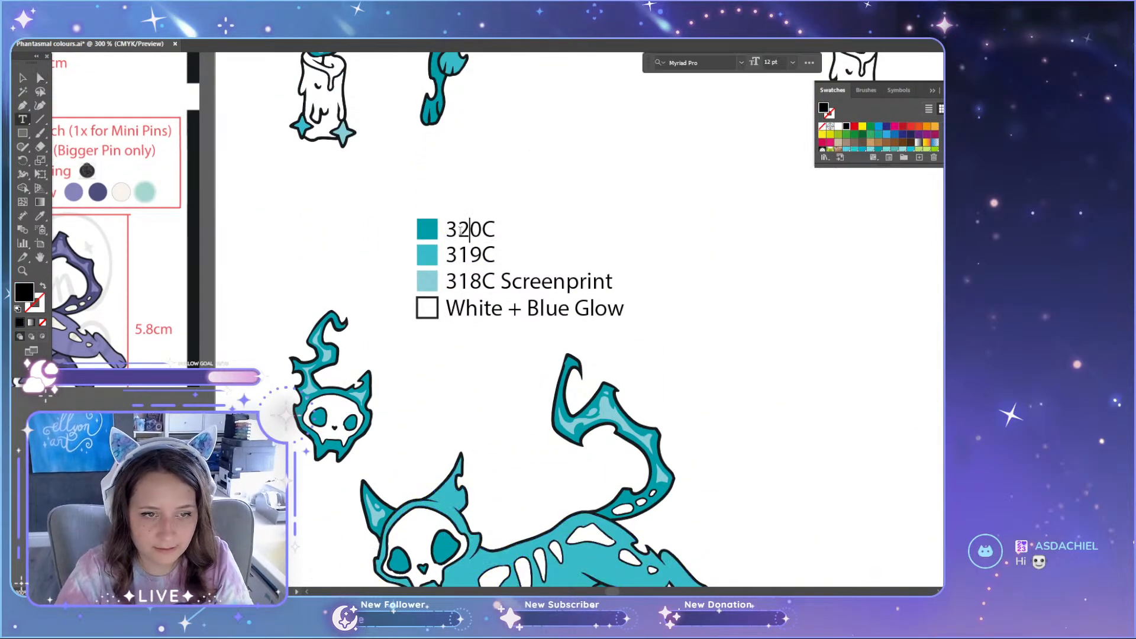
pyautogui.write('19')
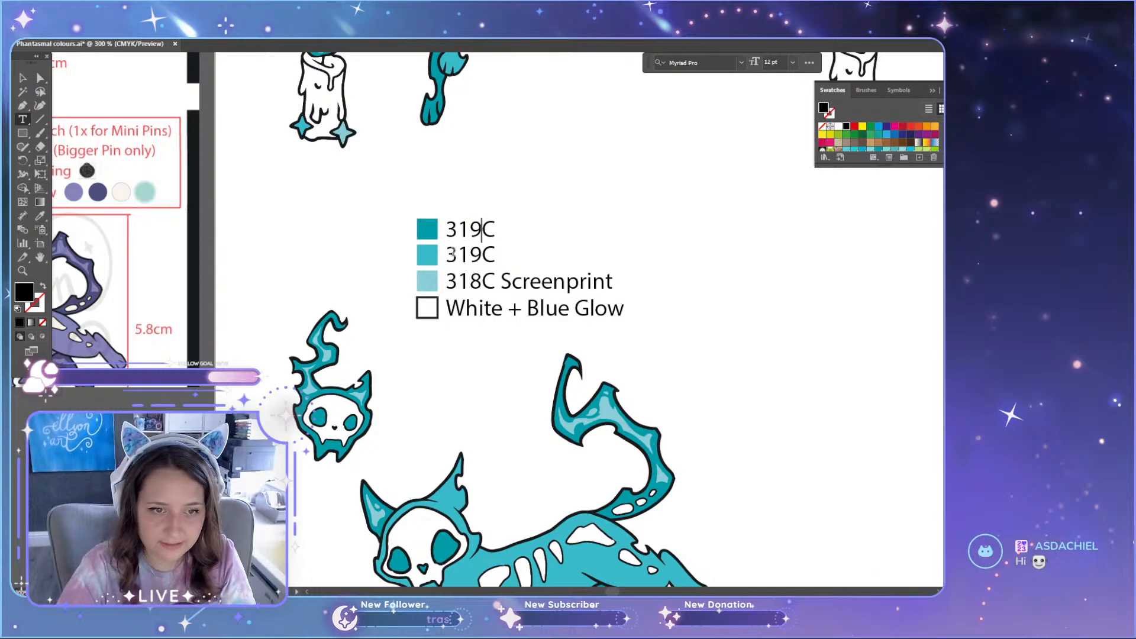
pyautogui.moveTo(476, 254); pyautogui.dragTo(490, 255)
pyautogui.click(477, 258)
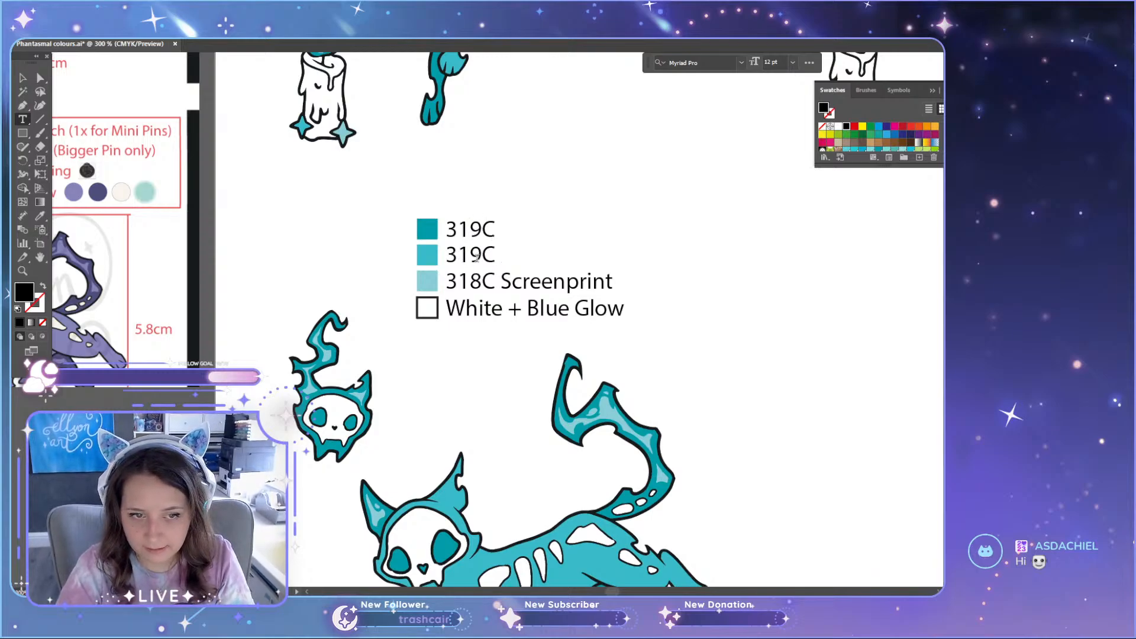
pyautogui.write('8')
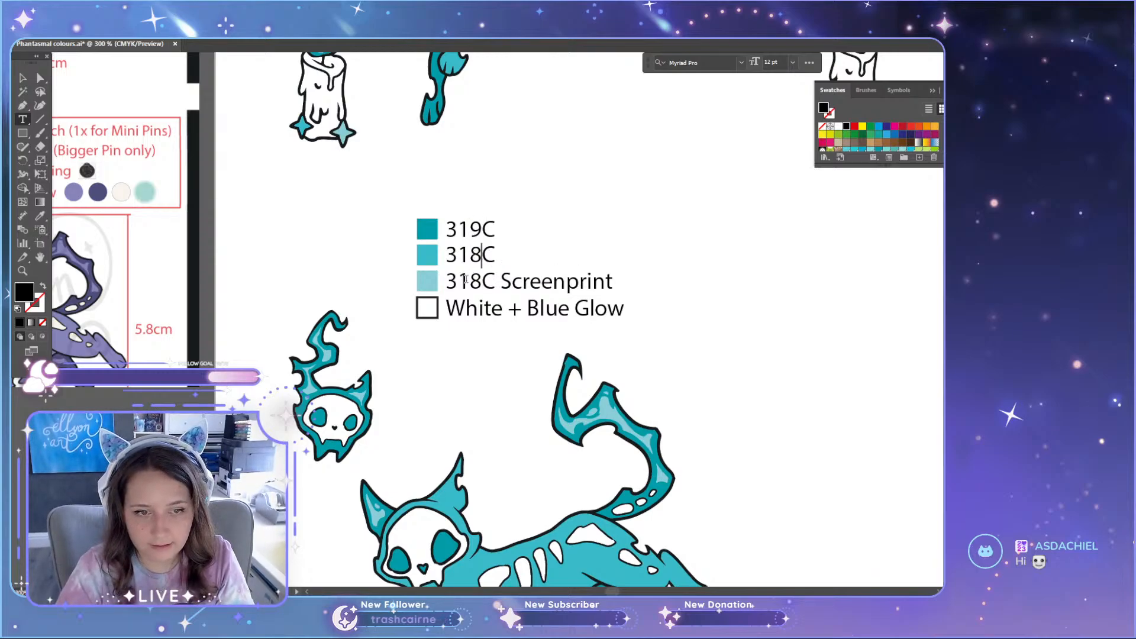
pyautogui.press('Escape')
# Step: Recolour the duplicated cat's main body with the light teal sampled from the 318C Screenprint square
pyautogui.scroll(-2, 491, 382)
pyautogui.press('a')
pyautogui.click(558, 513)
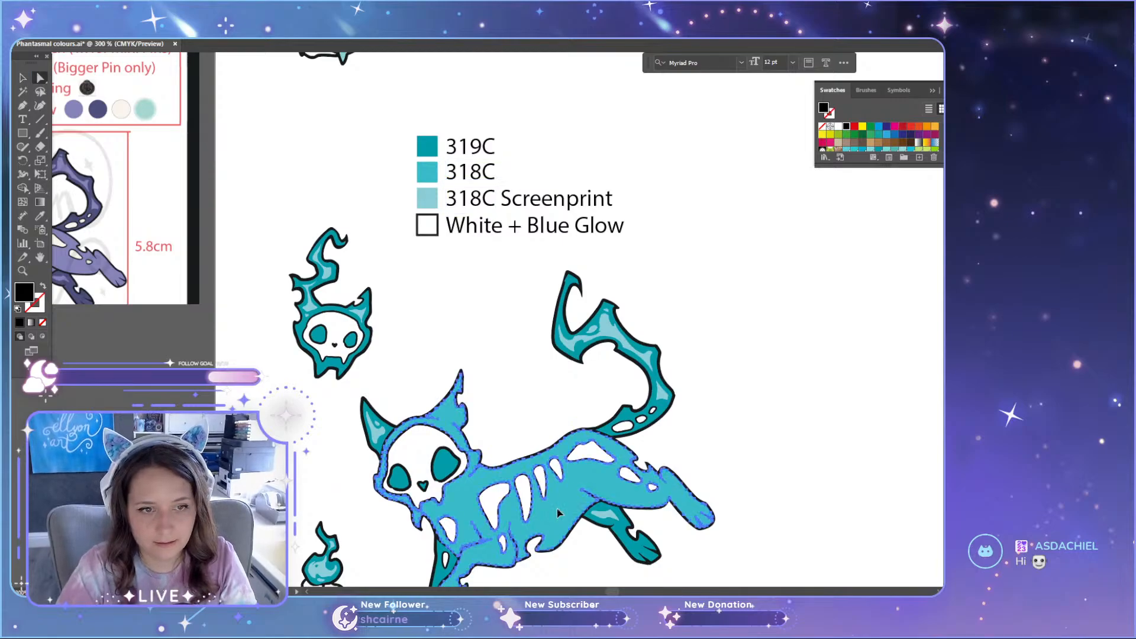
pyautogui.press('i')
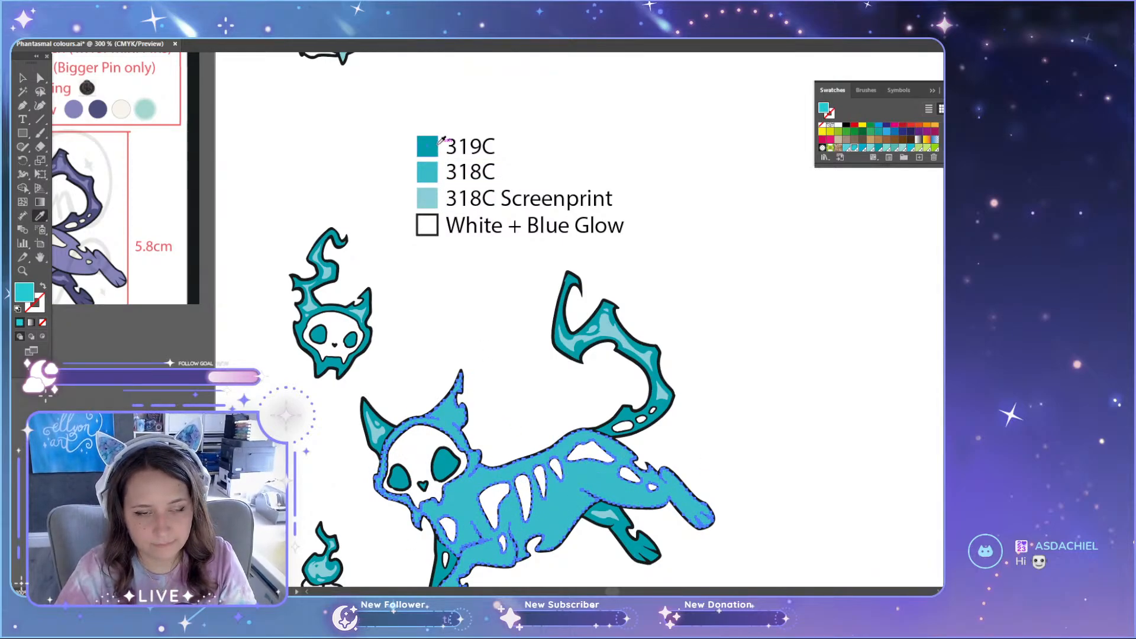
pyautogui.click(430, 196)
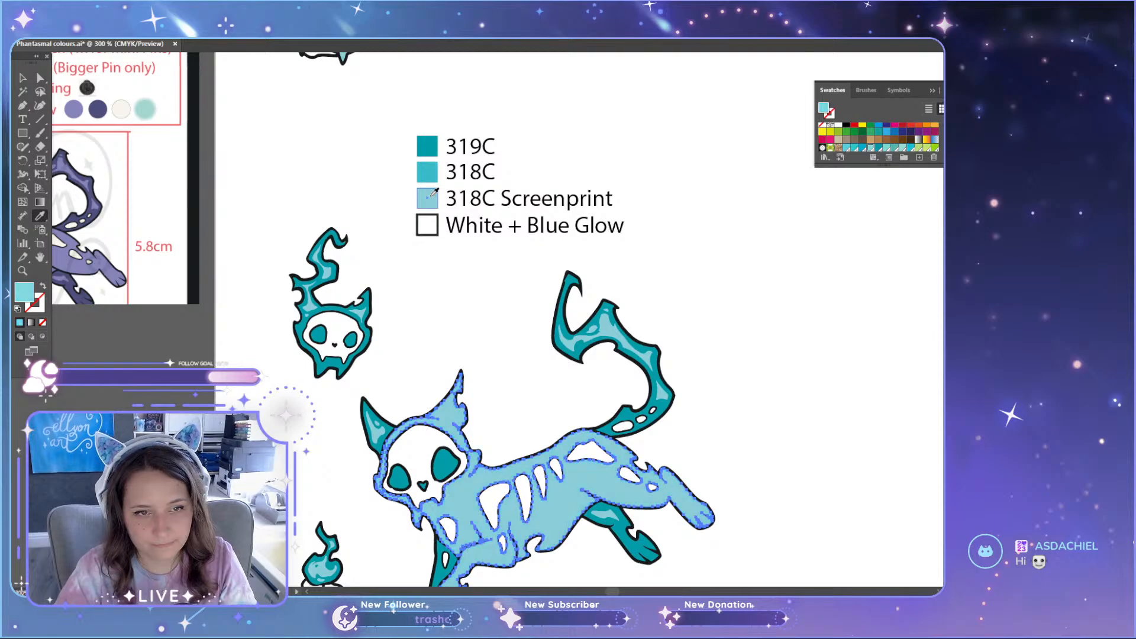
pyautogui.press('a')
pyautogui.hotkey('ctrl', 'shift', 'a')
# Step: Recolour the duplicated list's 318C square to match 318C Screenprint, and its 319C square with the mid teal of the original cat's body
pyautogui.click(430, 178)
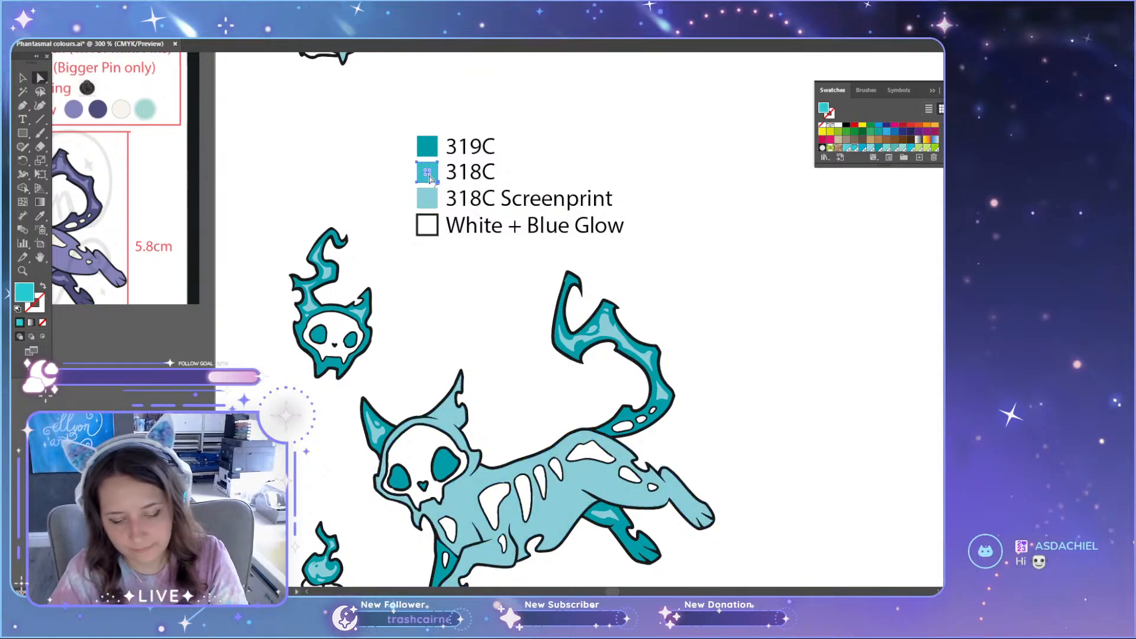
pyautogui.press('i')
pyautogui.click(427, 199)
pyautogui.press('a')
pyautogui.click(431, 150)
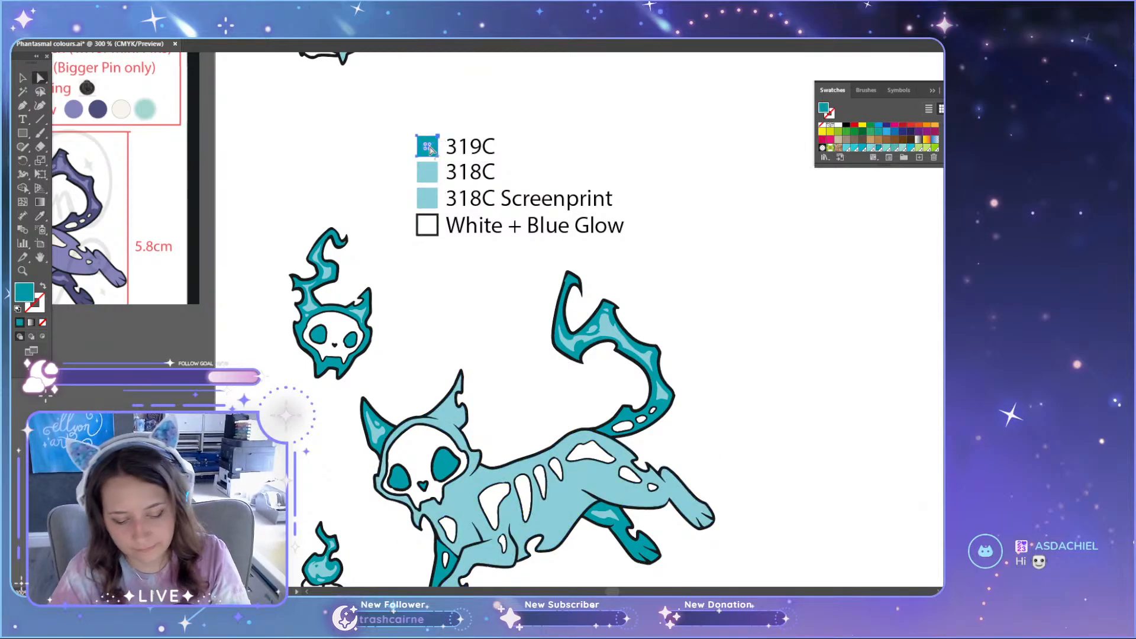
pyautogui.press('i')
pyautogui.scroll(5, 444, 153)
pyautogui.click(474, 90)
pyautogui.scroll(-4, 449, 384)
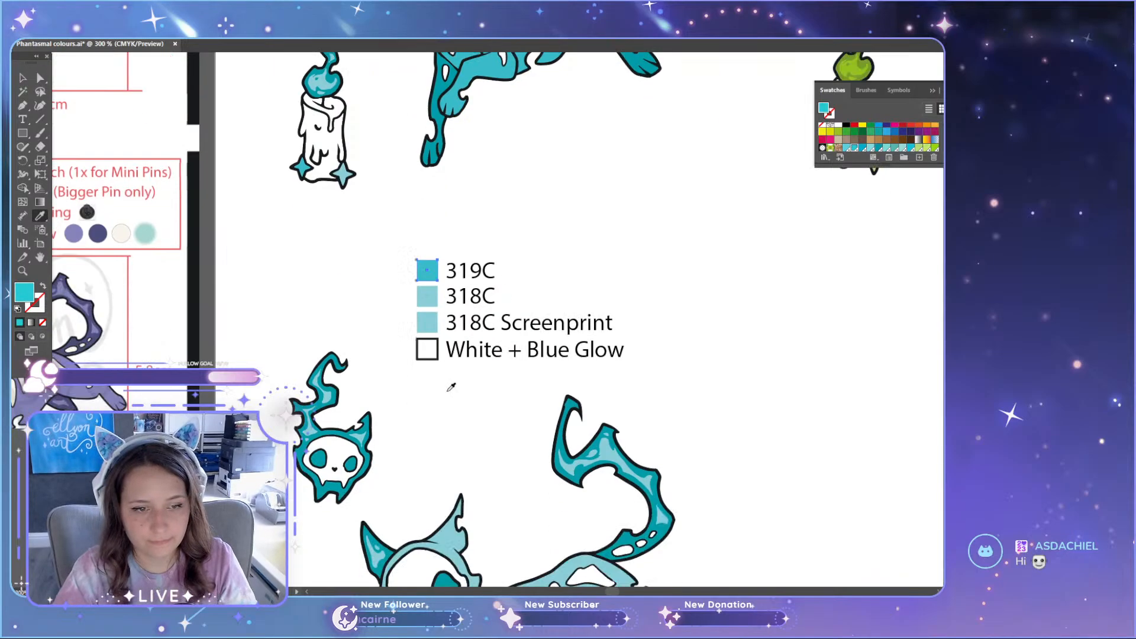
# Step: Recolour the dark teal areas of the duplicated cat and small skull with the teal sampled from the 319C square
pyautogui.scroll(3, 568, 438)
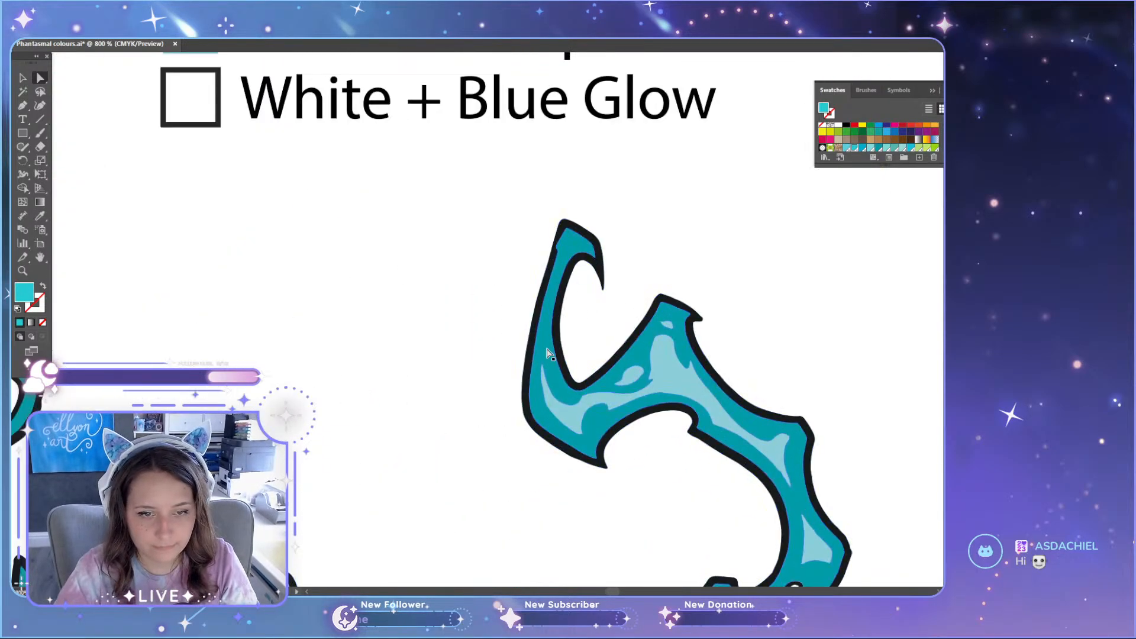
pyautogui.scroll(-3, 474, 372)
pyautogui.scroll(-5, 473, 405)
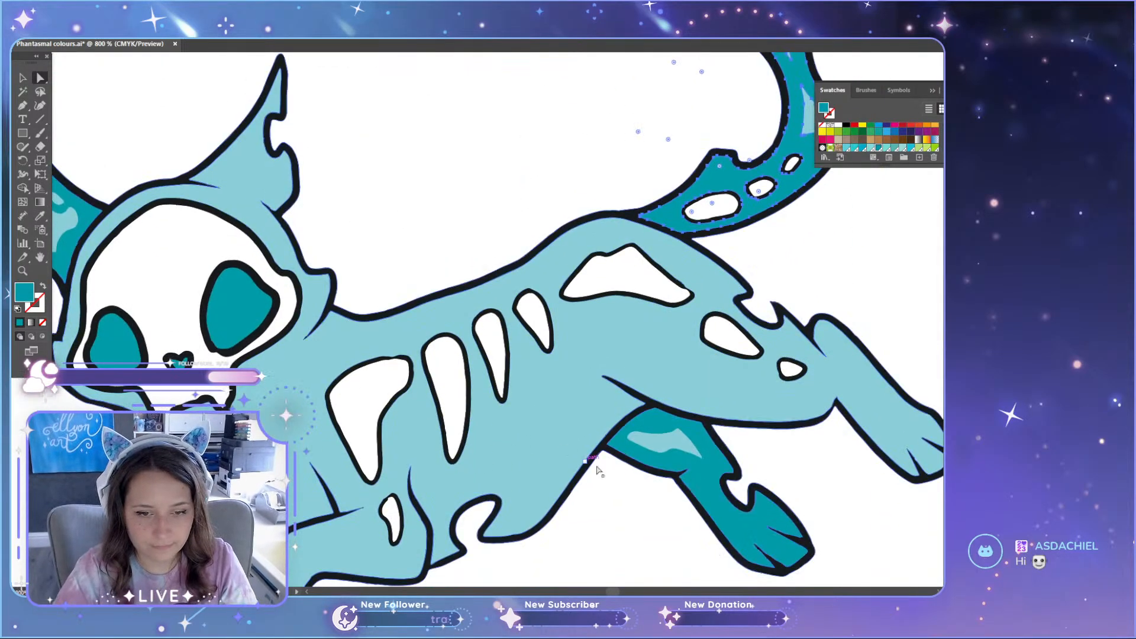
pyautogui.scroll(-2, 504, 533)
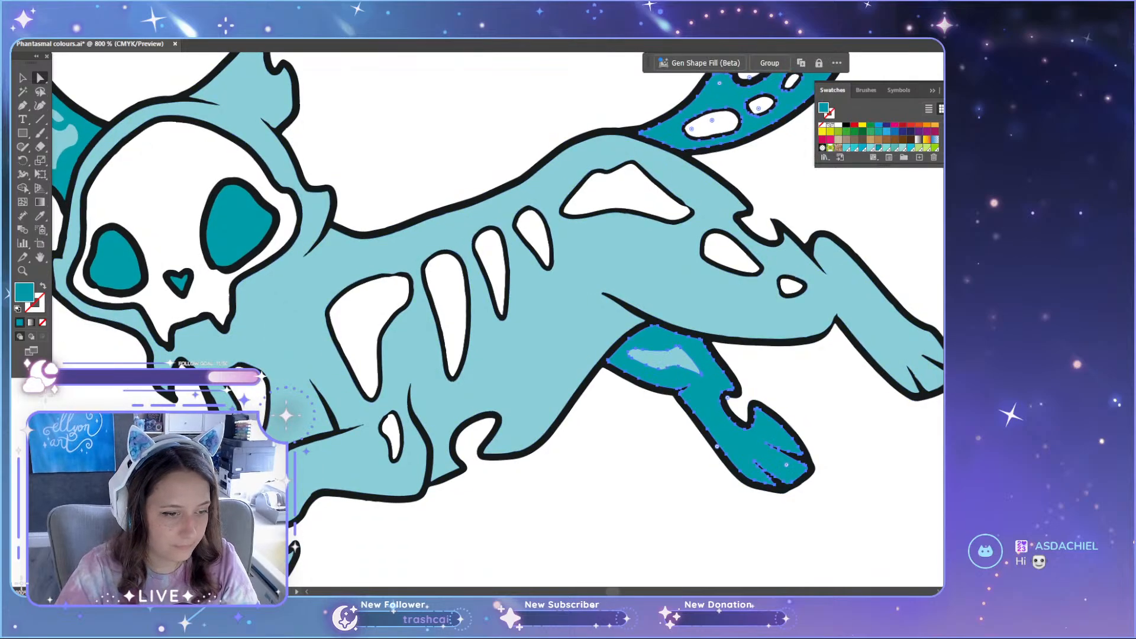
pyautogui.scroll(3, 157, 284)
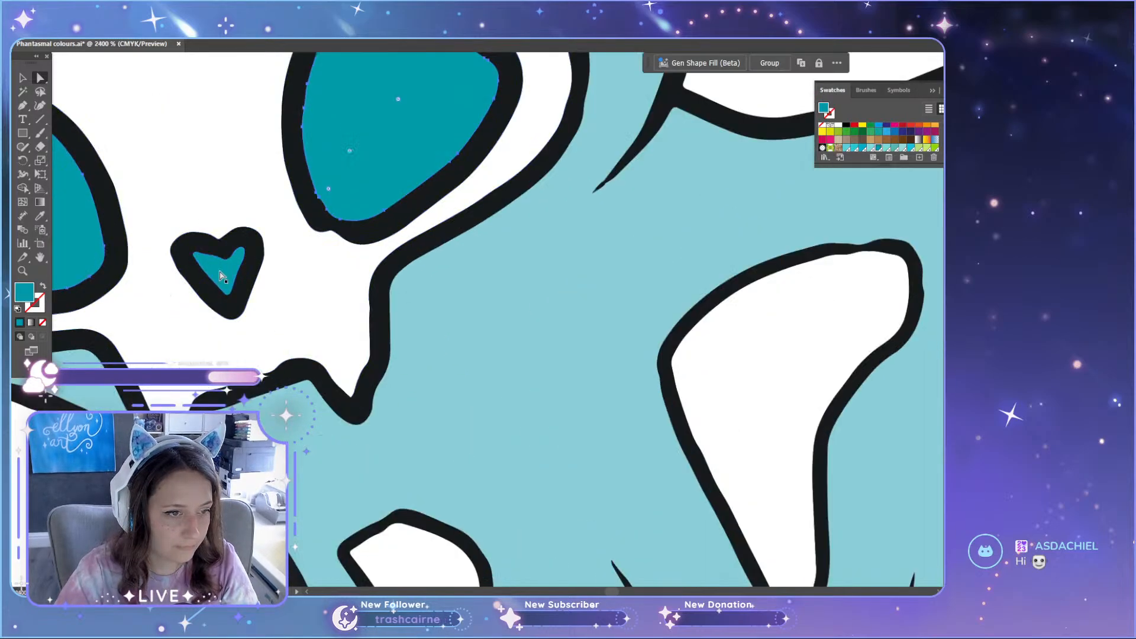
pyautogui.scroll(-3, 215, 281)
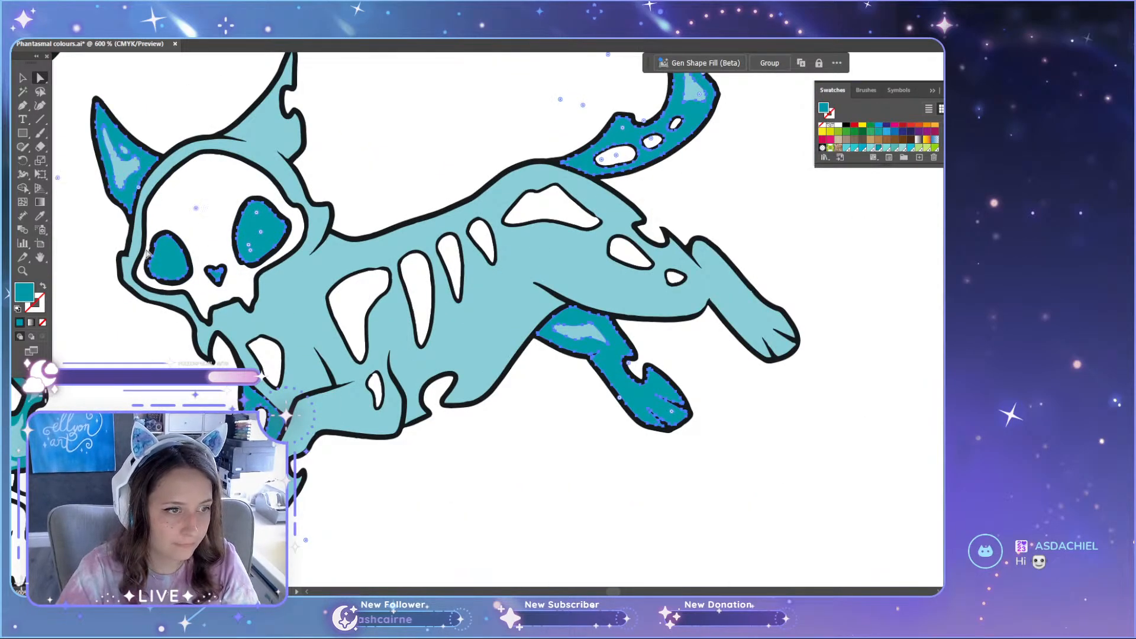
pyautogui.scroll(-3, 148, 256)
pyautogui.scroll(-3, 189, 521)
pyautogui.scroll(2, 122, 246)
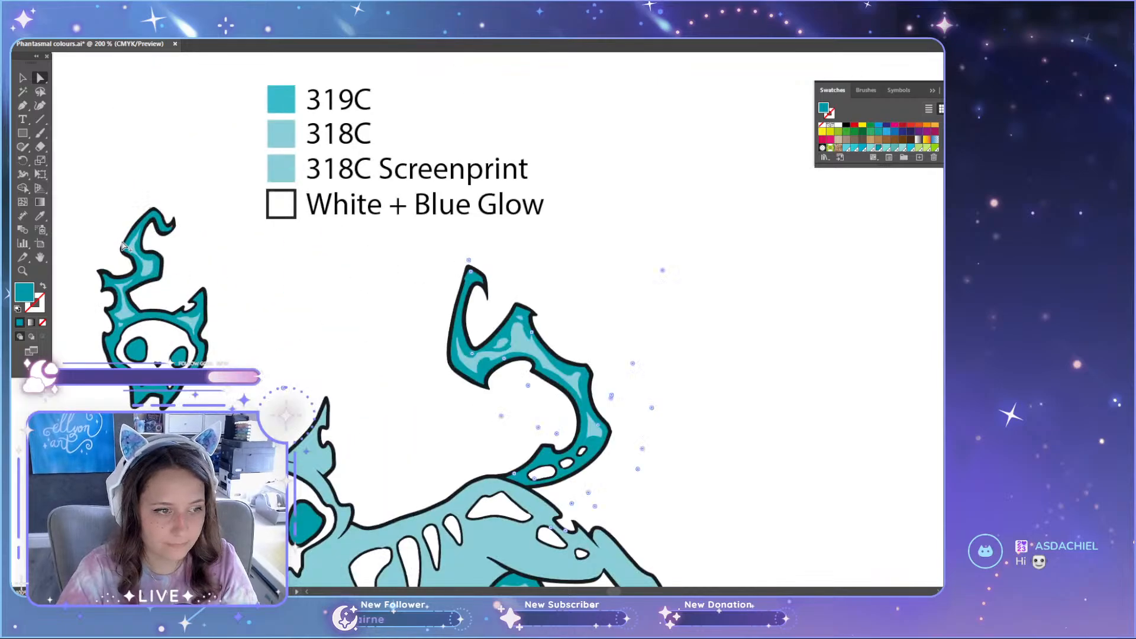
pyautogui.scroll(2, 122, 246)
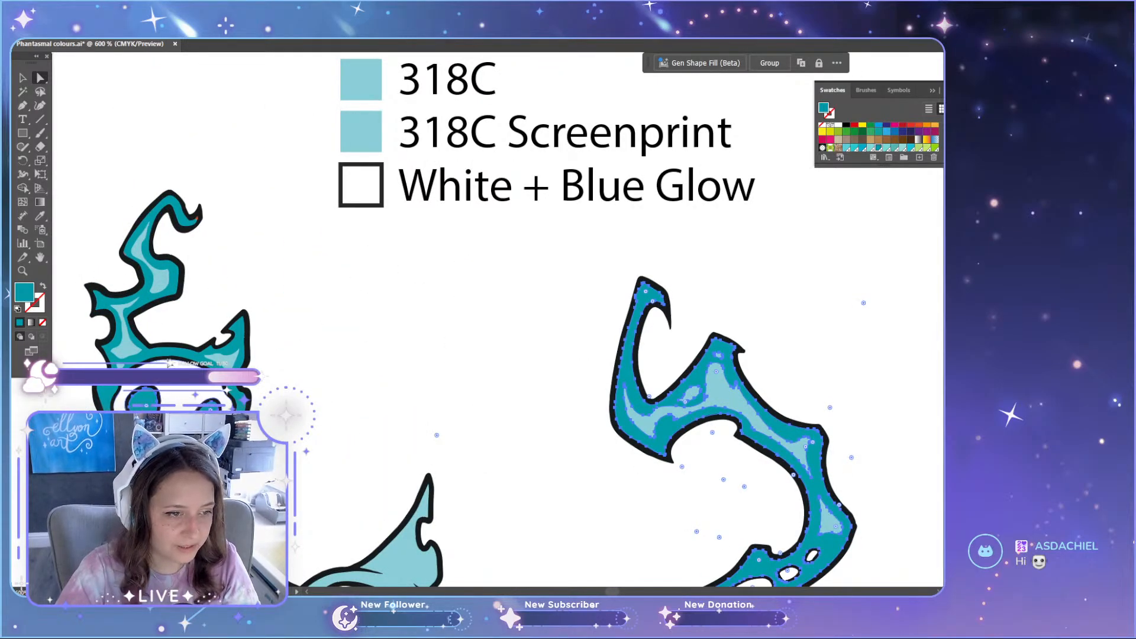
pyautogui.scroll(1, 302, 366)
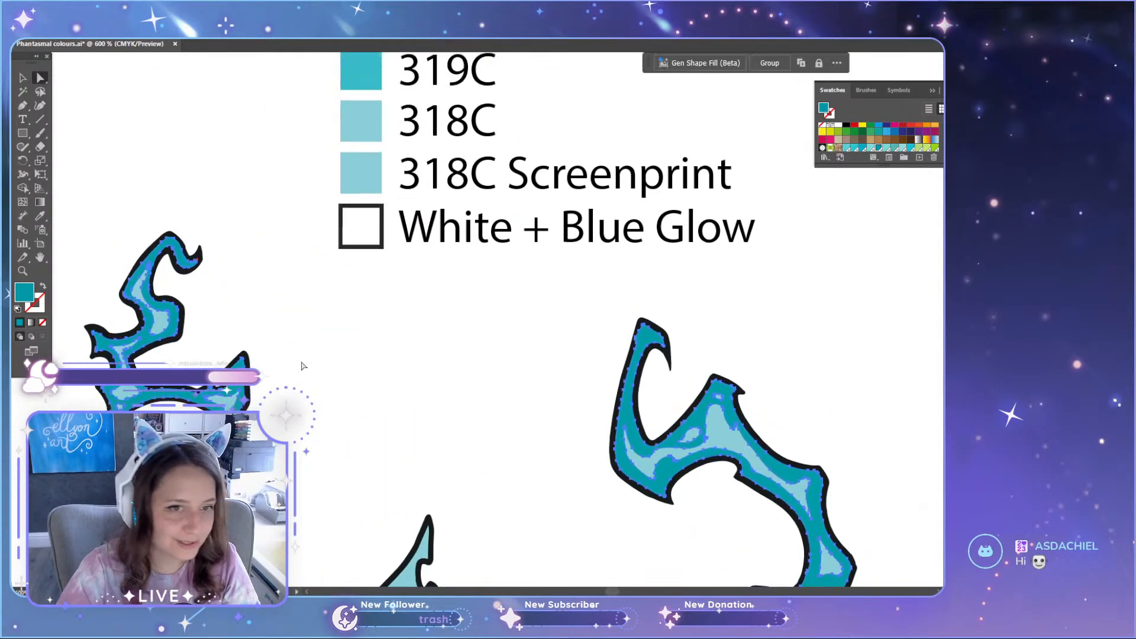
pyautogui.scroll(1, 338, 360)
pyautogui.press('i')
pyautogui.click(372, 130)
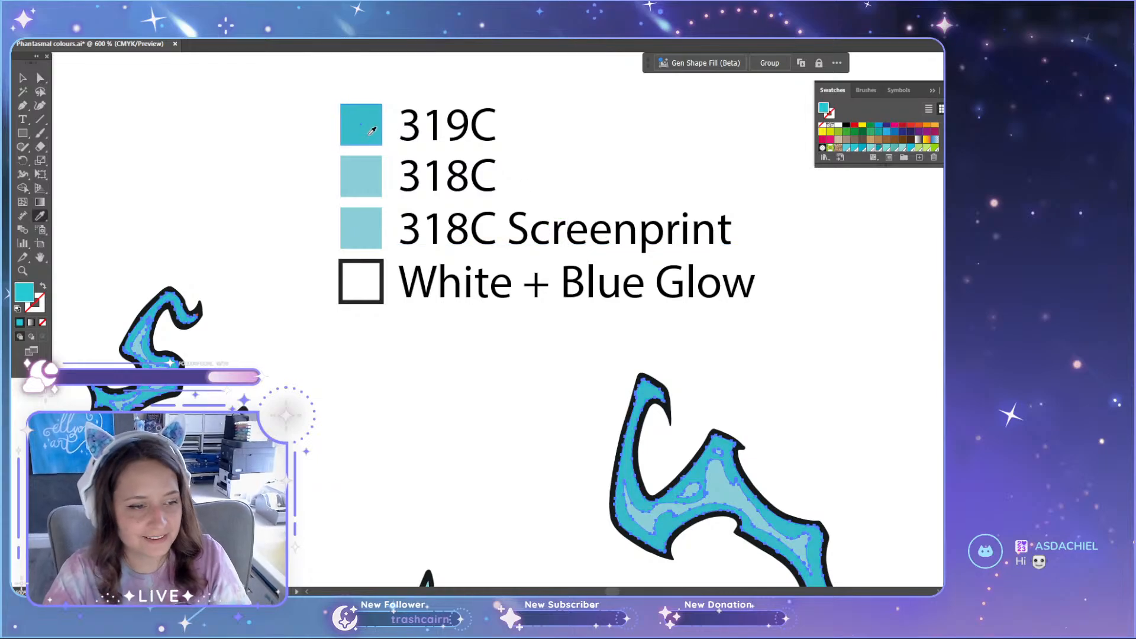
pyautogui.scroll(-7, 316, 455)
pyautogui.press('a')
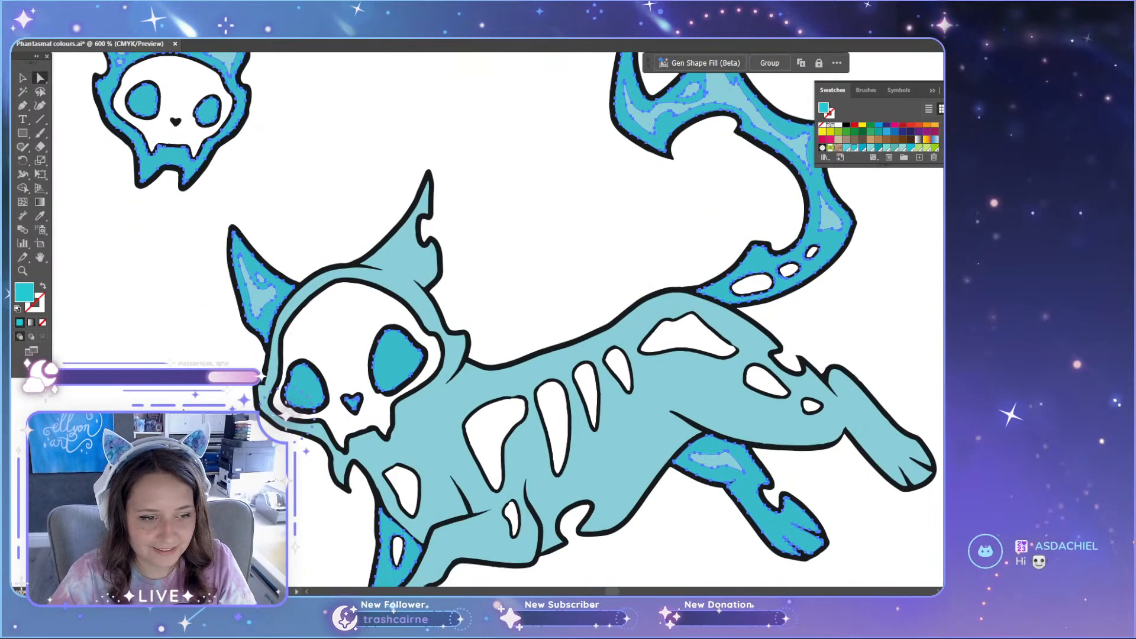
pyautogui.click(315, 455)
# Step: Compare the recoloured lighter teal cat, skull and candle with the original teal set above
pyautogui.scroll(-2, 316, 455)
pyautogui.scroll(-5, 315, 455)
pyautogui.scroll(4, 315, 455)
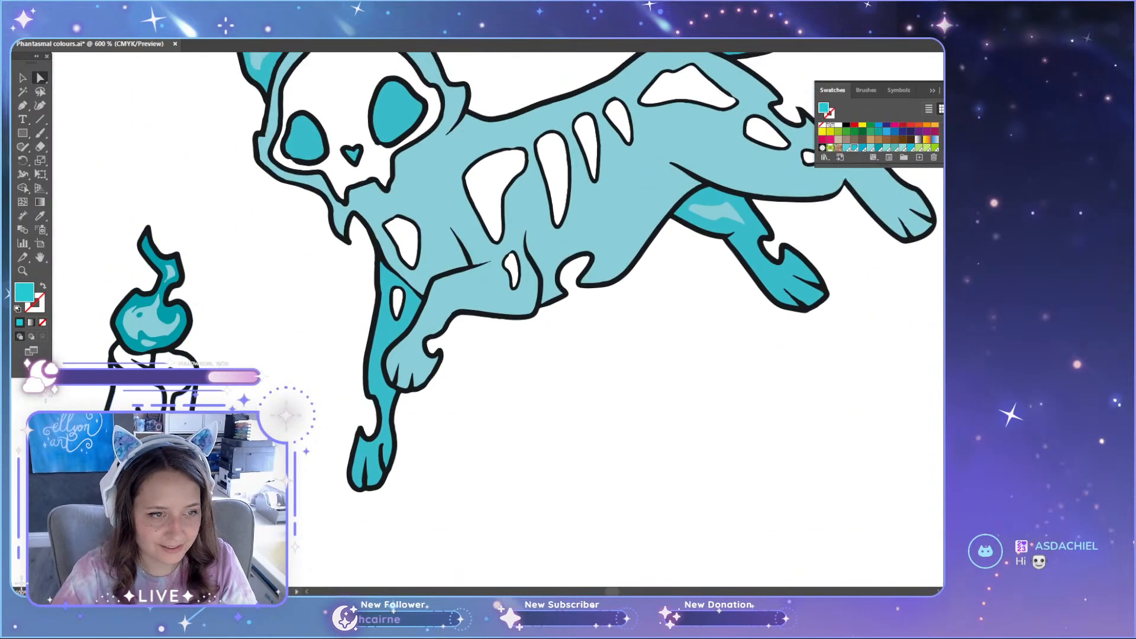
pyautogui.scroll(3, 315, 455)
pyautogui.scroll(-3, 161, 374)
pyautogui.scroll(5, 161, 374)
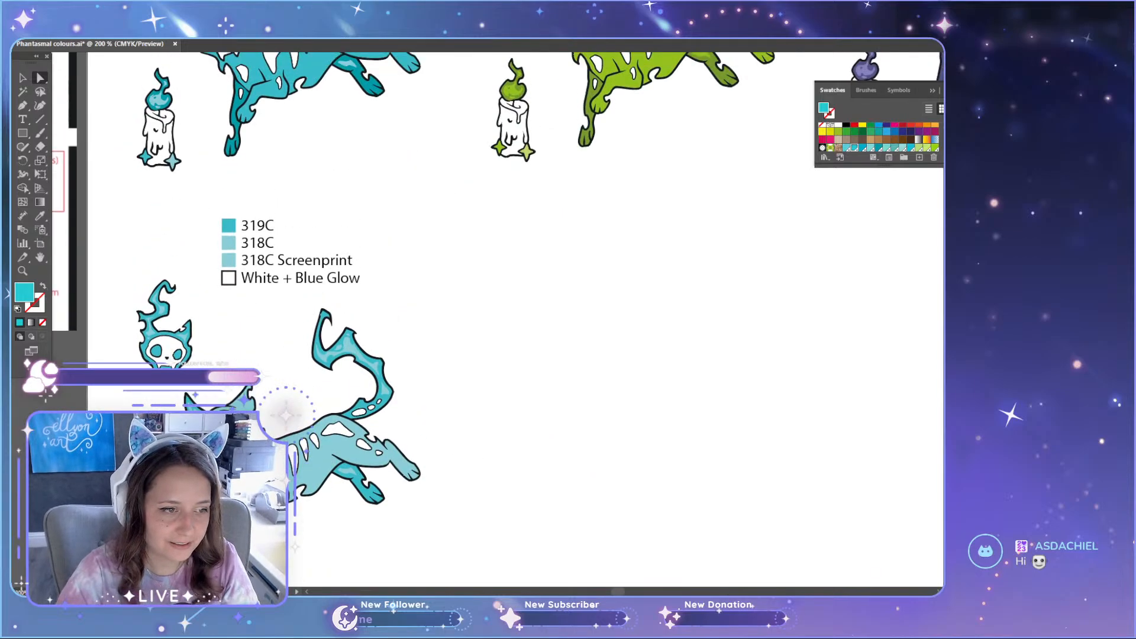
pyautogui.scroll(-3, 616, 575)
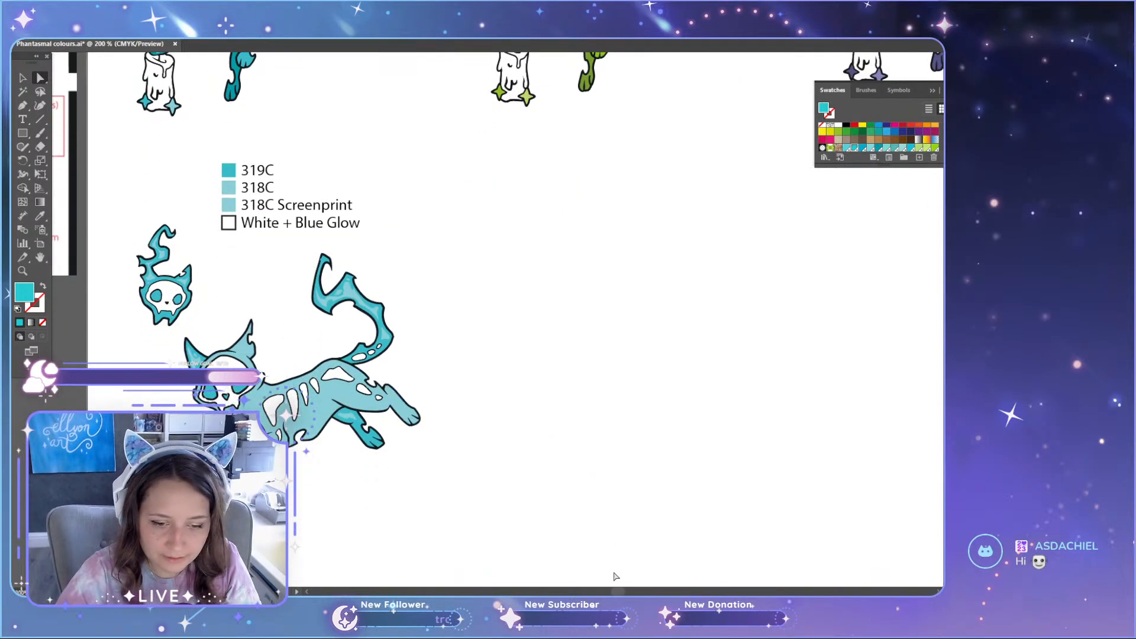
pyautogui.hscroll(-4, 616, 576)
pyautogui.scroll(6, 493, 472)
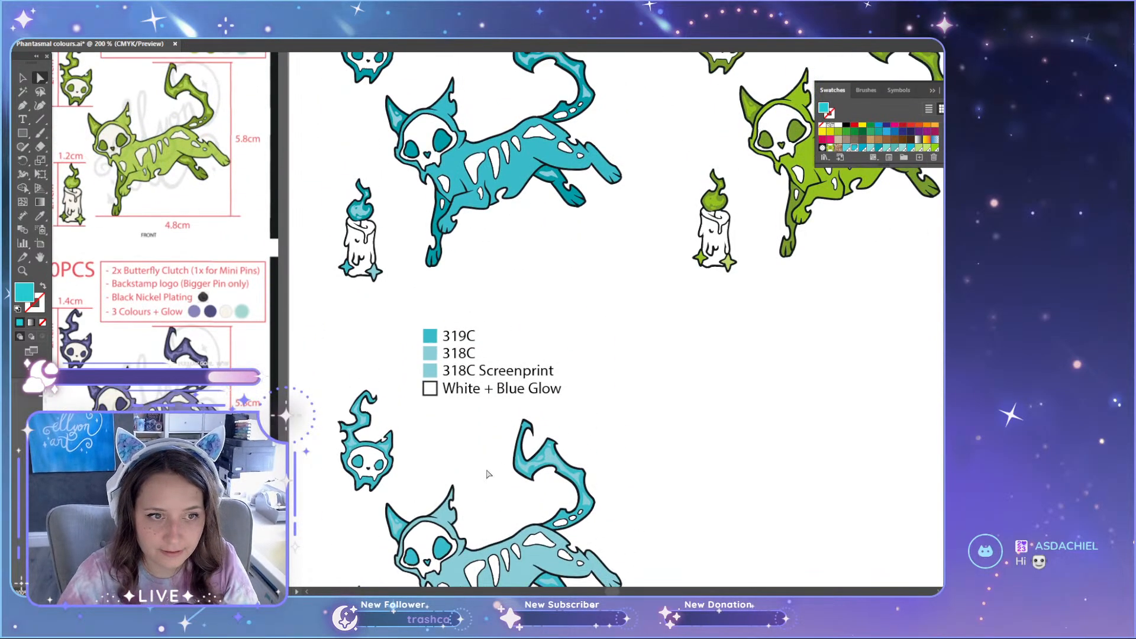
pyautogui.scroll(3, 492, 338)
pyautogui.scroll(-2, 490, 332)
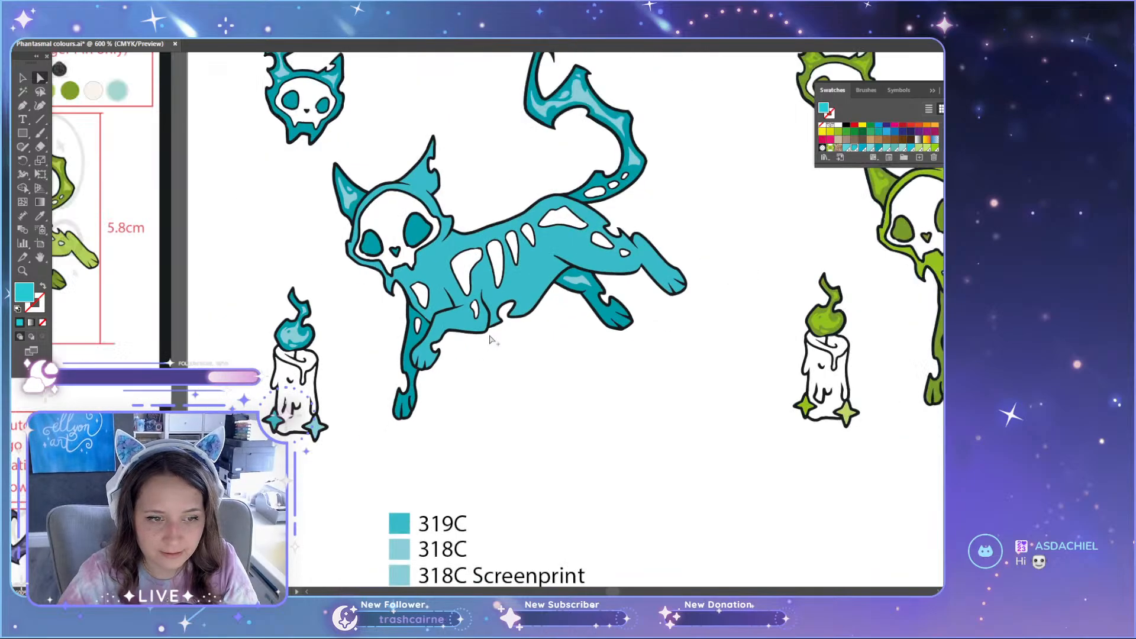
pyautogui.scroll(-3, 490, 334)
pyautogui.scroll(-8, 490, 339)
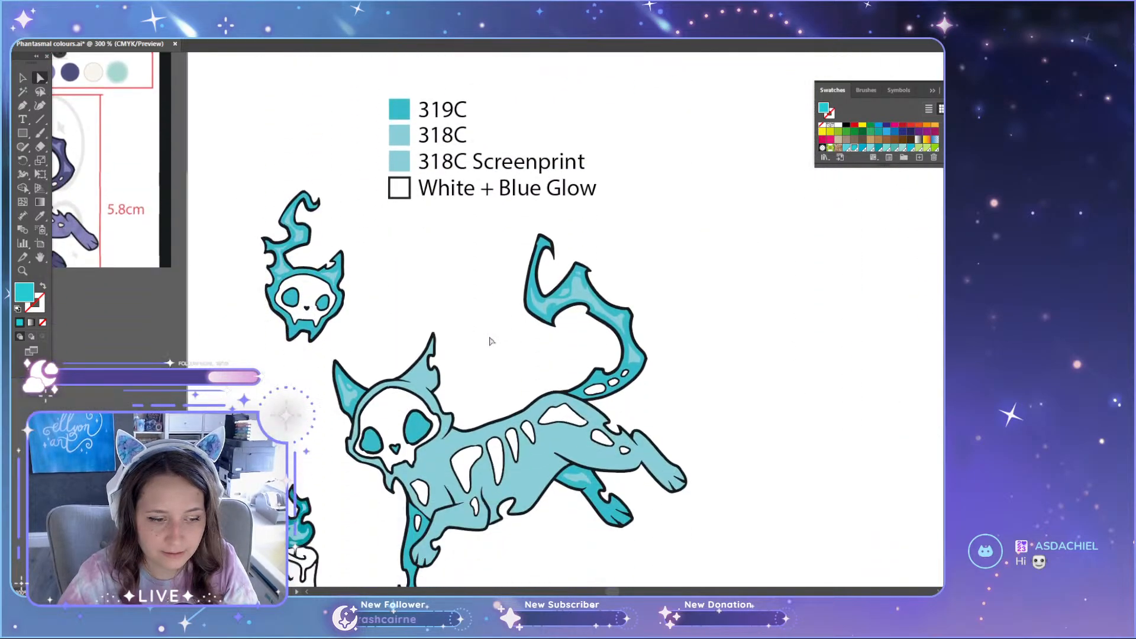
pyautogui.scroll(-1, 489, 340)
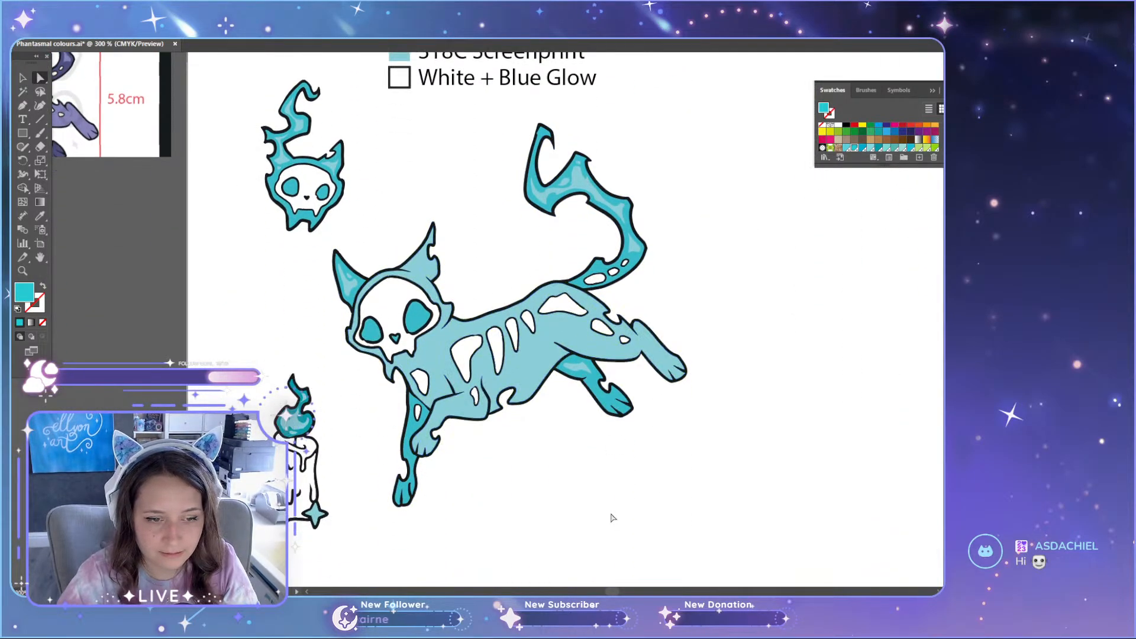
pyautogui.scroll(1, 613, 518)
pyautogui.scroll(-1, 611, 515)
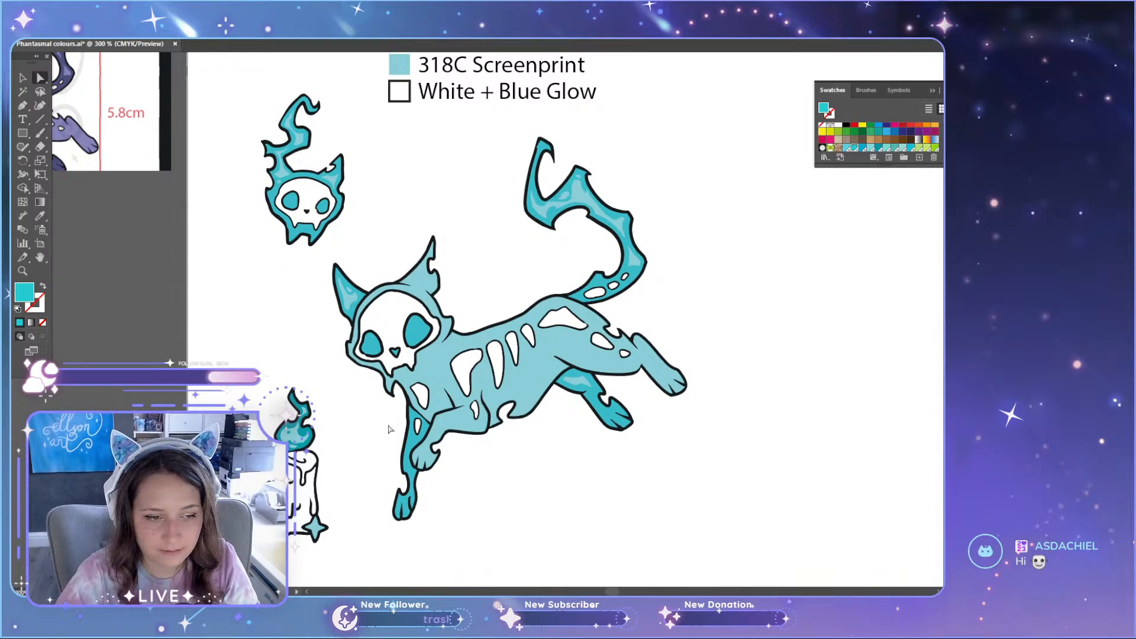
pyautogui.scroll(-1, 390, 428)
pyautogui.scroll(12, 414, 430)
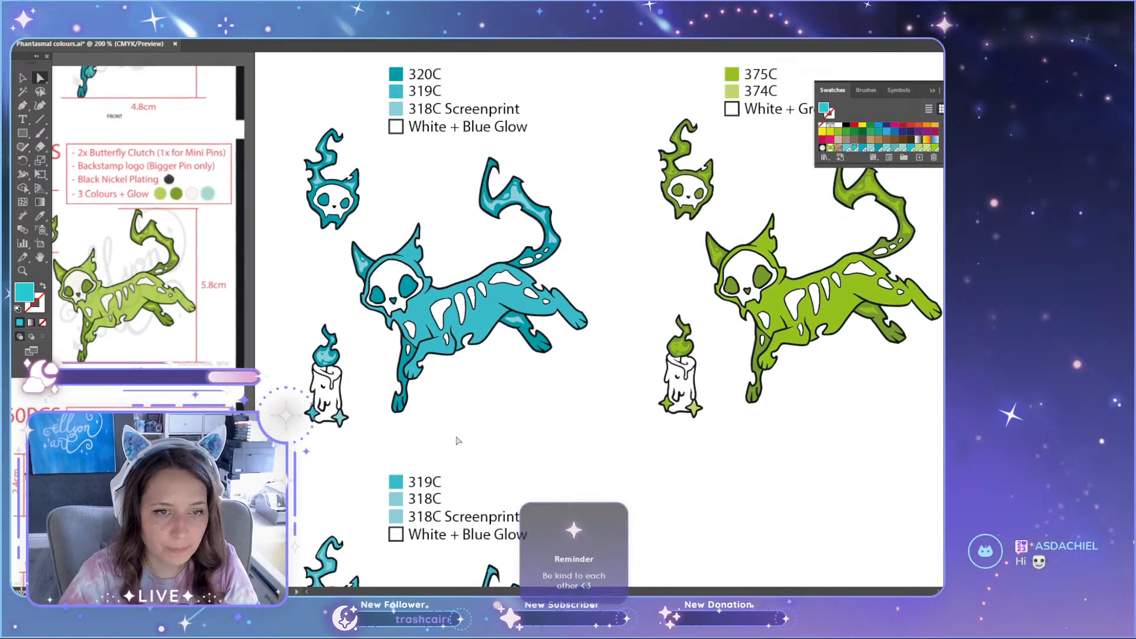
pyautogui.scroll(-7, 457, 441)
pyautogui.scroll(3, 568, 370)
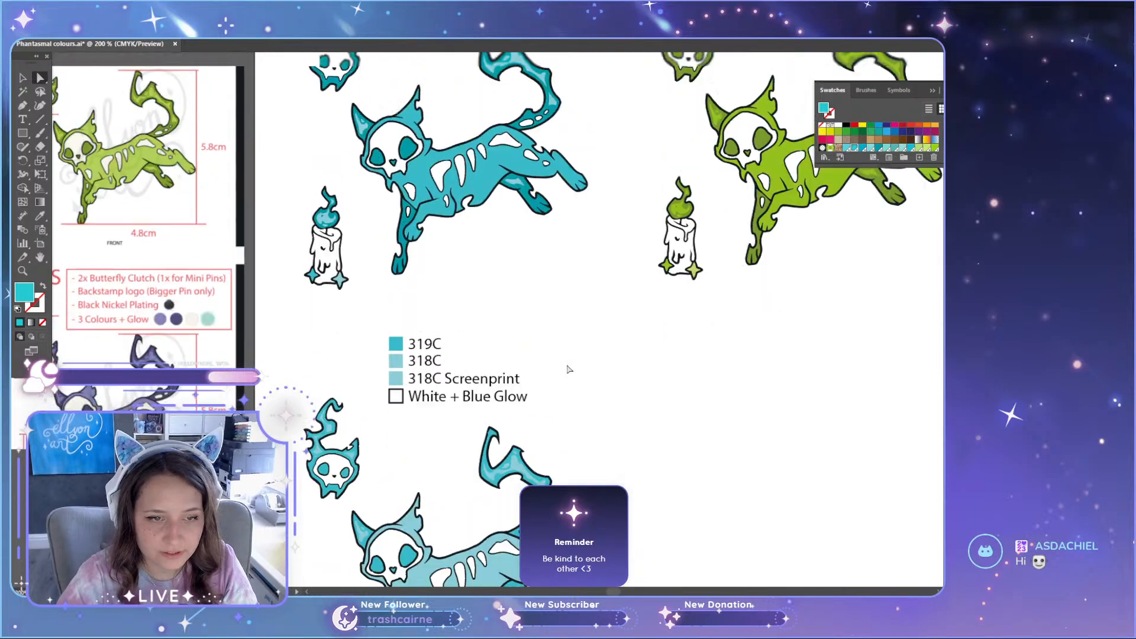
pyautogui.scroll(2, 689, 409)
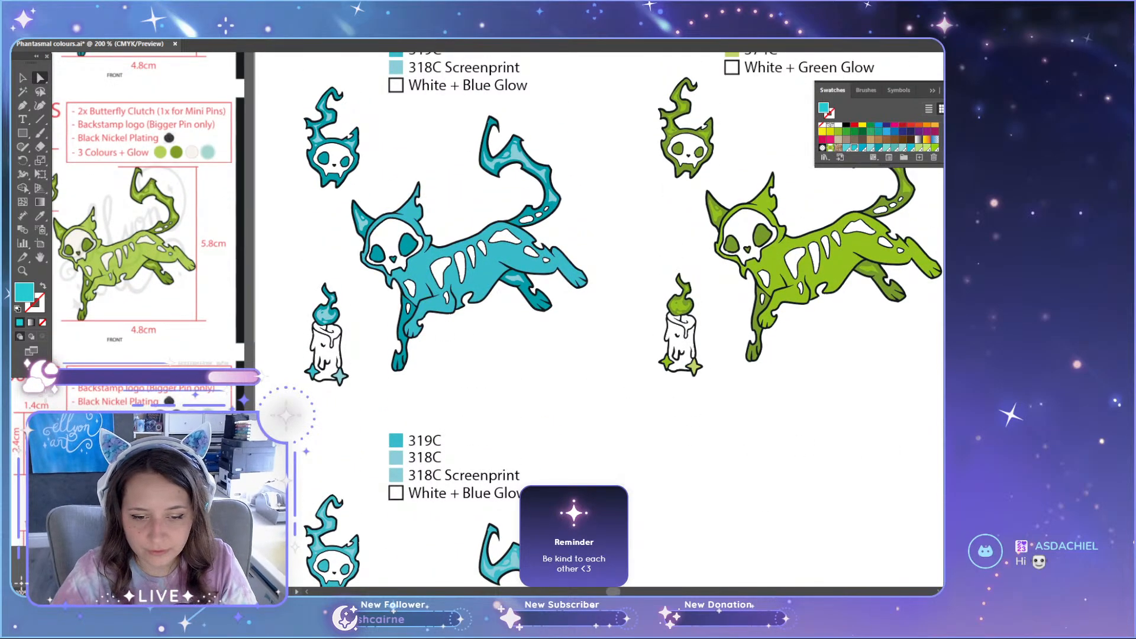
# Step: Duplicate the green pin set with its Pantone list straight down into the empty area beside the lighter teal variant
pyautogui.moveTo(613, 591); pyautogui.dragTo(627, 592)
pyautogui.scroll(3, 396, 464)
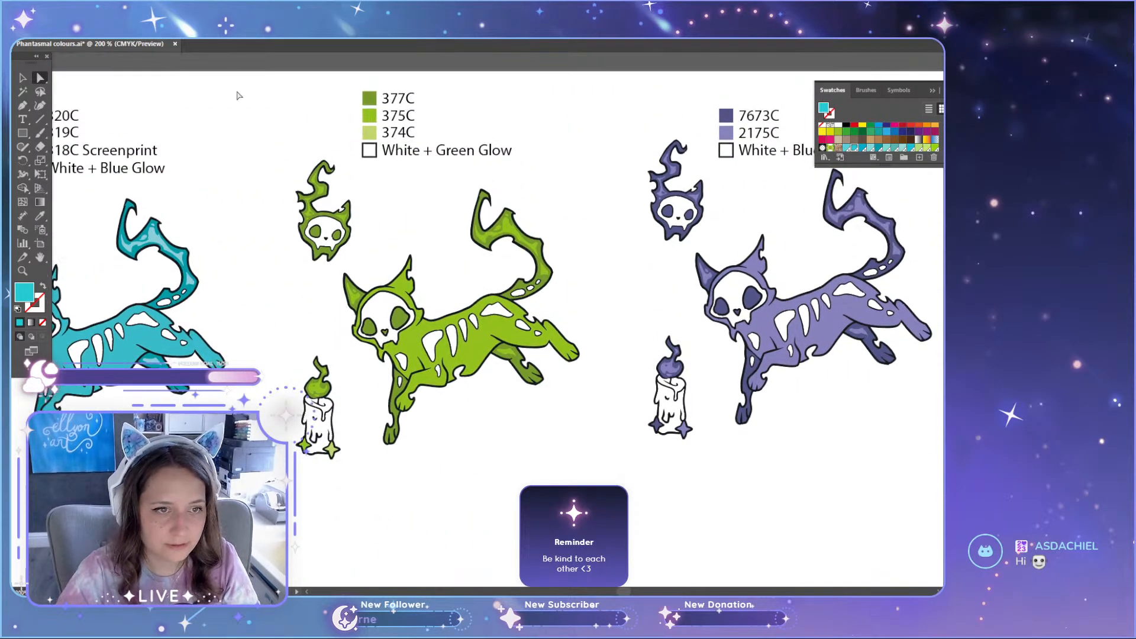
pyautogui.click(540, 345)
pyautogui.scroll(-3, 494, 384)
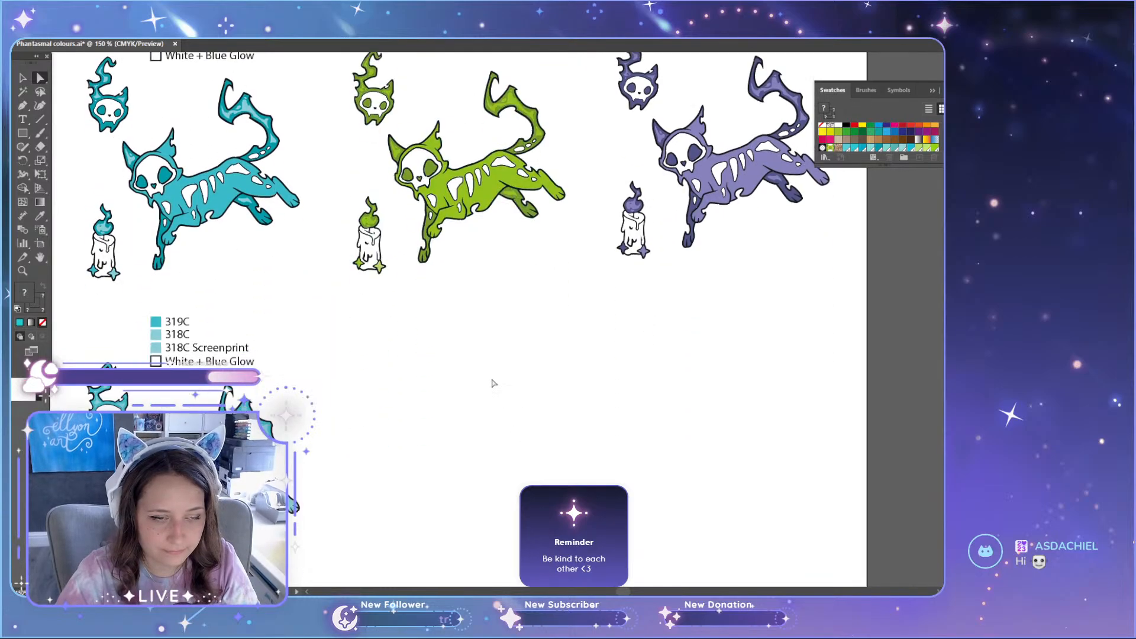
pyautogui.press('v')
pyautogui.scroll(-1, 464, 350)
pyautogui.scroll(-1, 454, 335)
pyautogui.moveTo(452, 197); pyautogui.dragTo(458, 405)
pyautogui.click(641, 422)
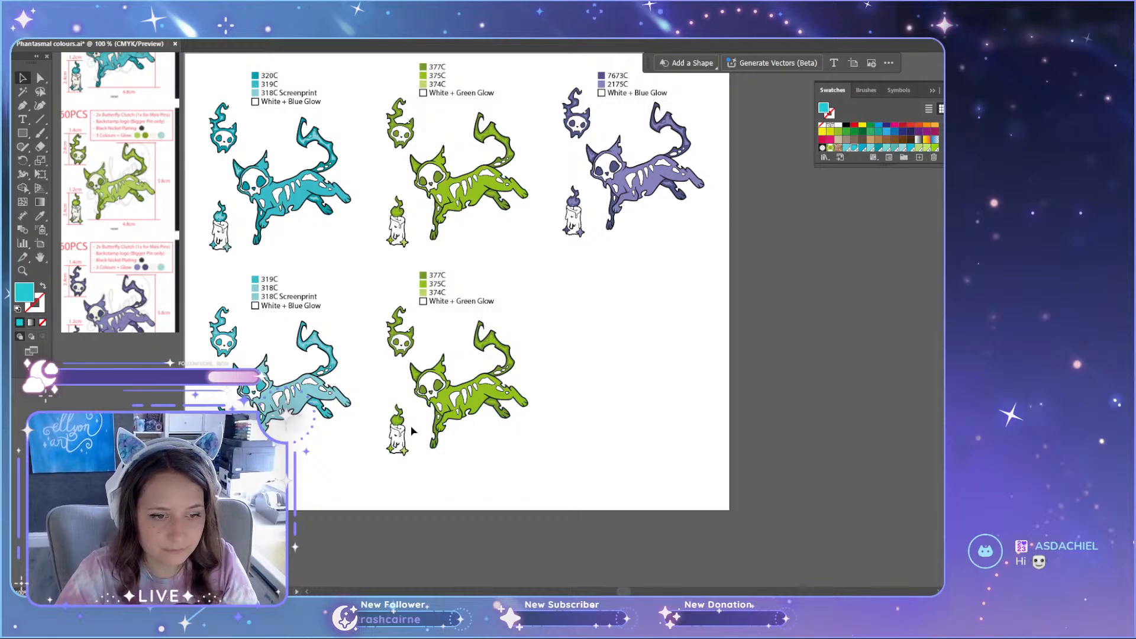
# Step: Recolour the duplicated green cat's main body with the light green swatch used for 374C
pyautogui.scroll(3, 413, 430)
pyautogui.scroll(8, 533, 379)
pyautogui.scroll(2, 609, 527)
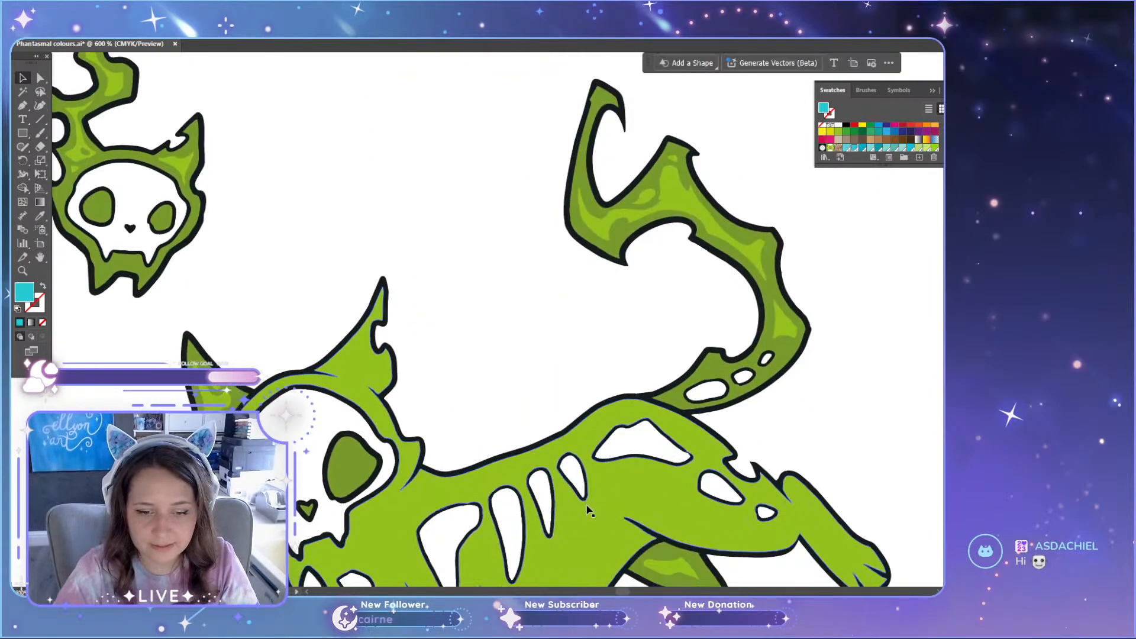
pyautogui.scroll(-3, 586, 510)
pyautogui.press('a')
pyautogui.click(558, 467)
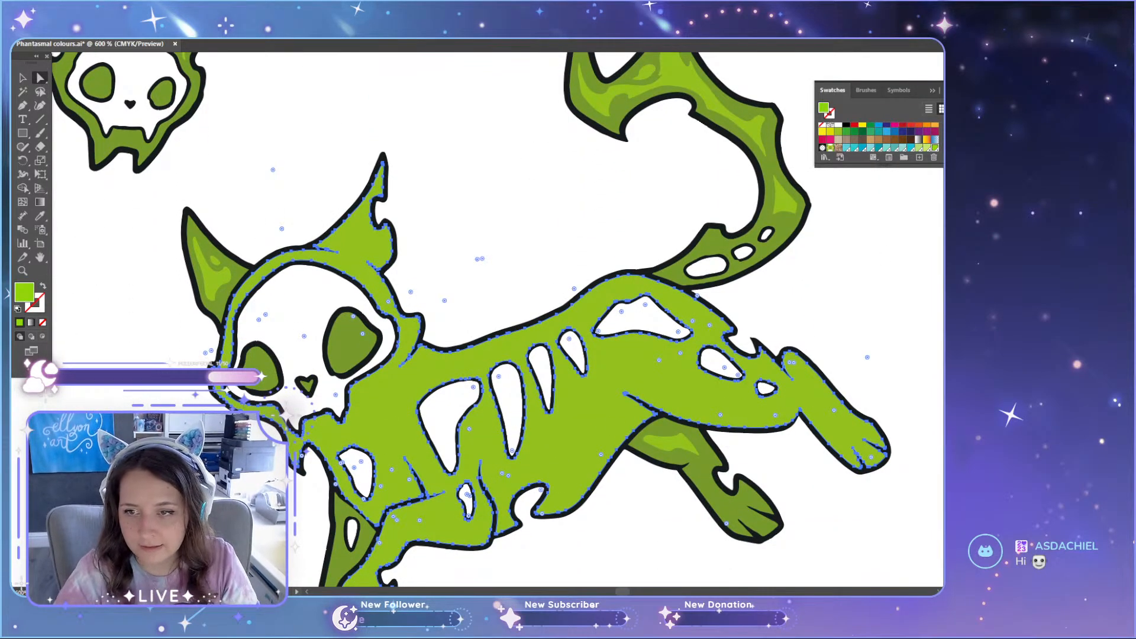
pyautogui.scroll(-2, 879, 140)
pyautogui.click(878, 147)
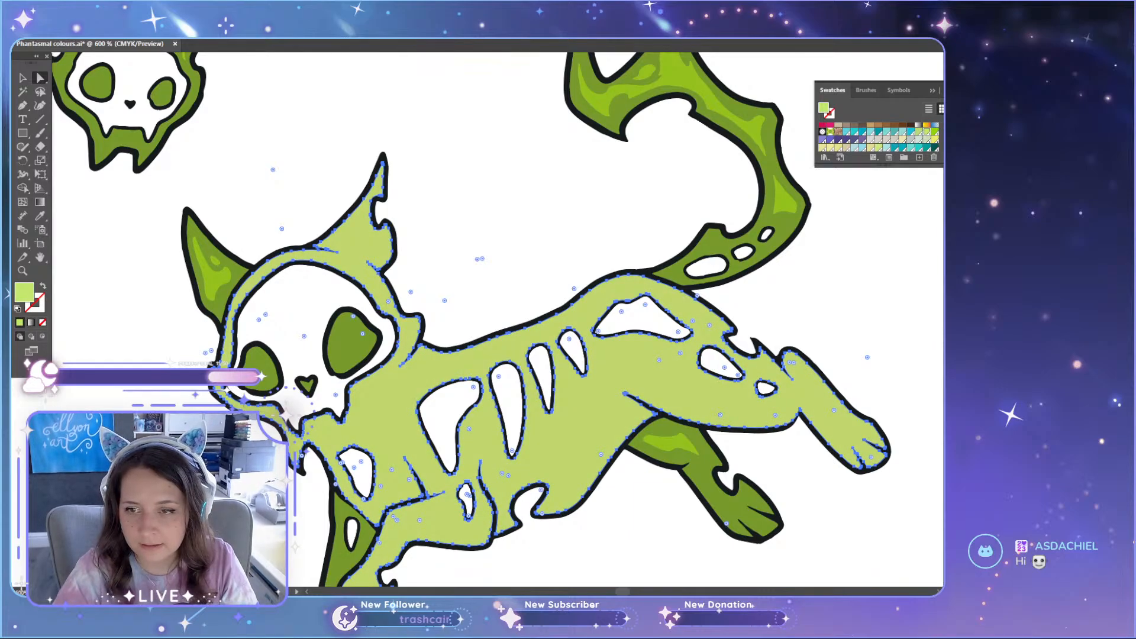
# Step: Relabel the 375C entry in the duplicated green set's Pantone list as 374C
pyautogui.scroll(10, 469, 296)
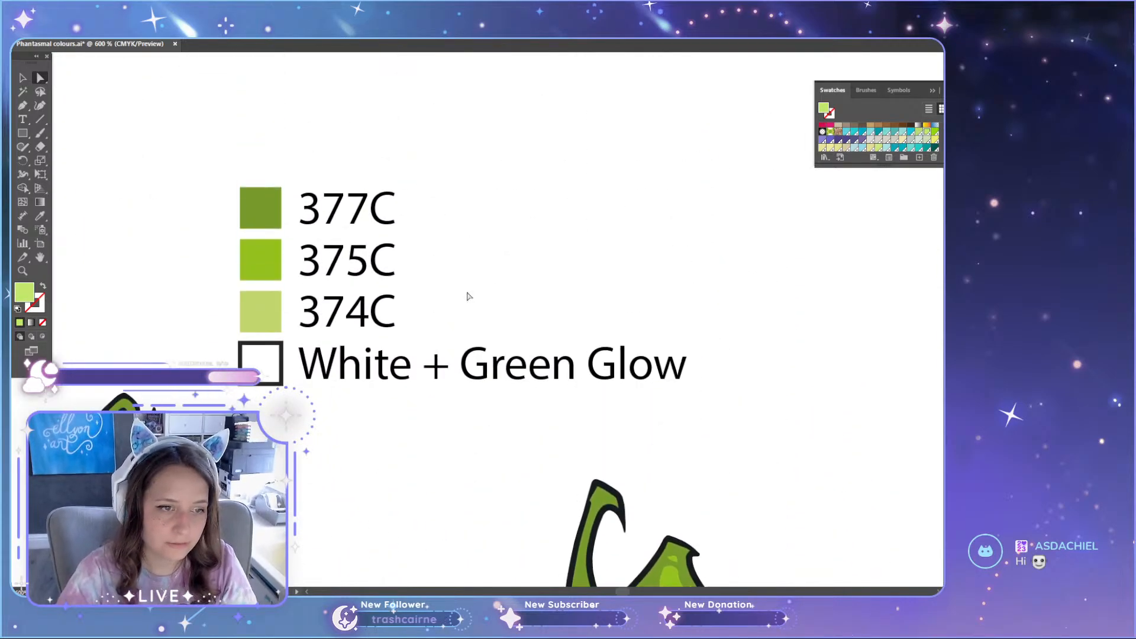
pyautogui.press('t')
pyautogui.moveTo(345, 263); pyautogui.dragTo(370, 263)
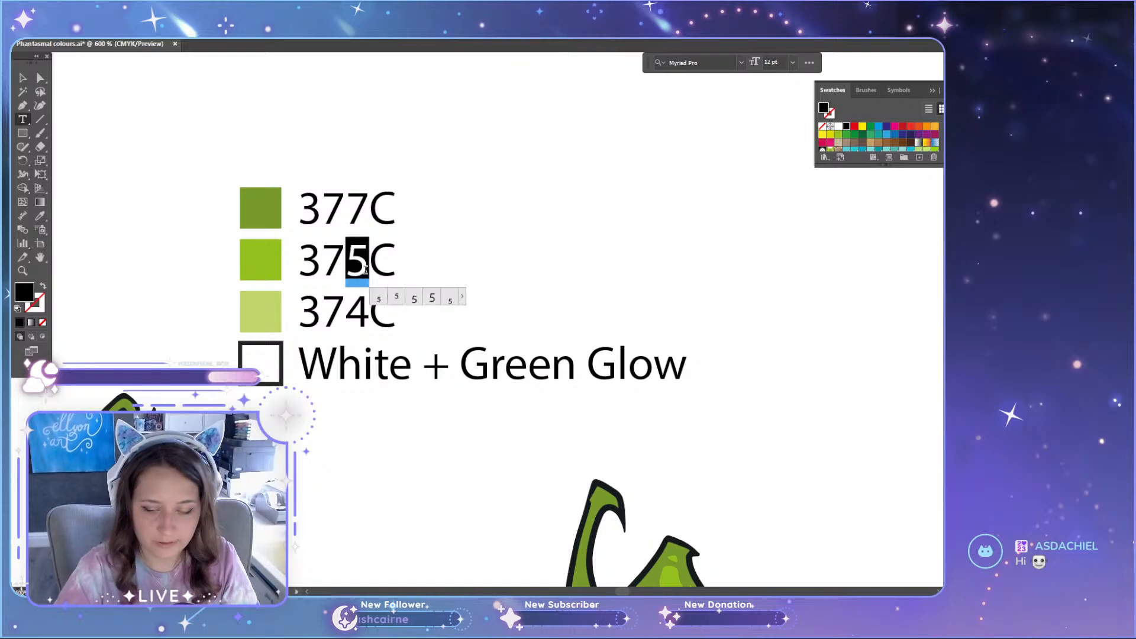
pyautogui.write('4')
pyautogui.press('Escape')
# Step: Recolour the duplicated list's darkest square with the mid green below it, and the second square with the light green of the third
pyautogui.click(264, 258)
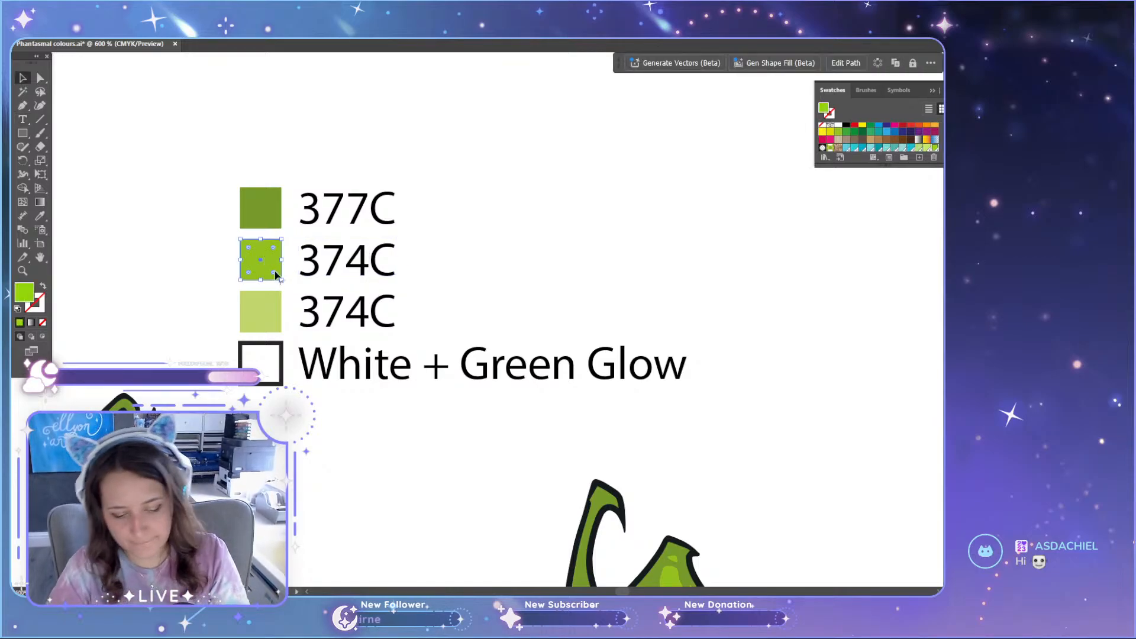
pyautogui.click(264, 220)
pyautogui.press('i')
pyautogui.click(268, 257)
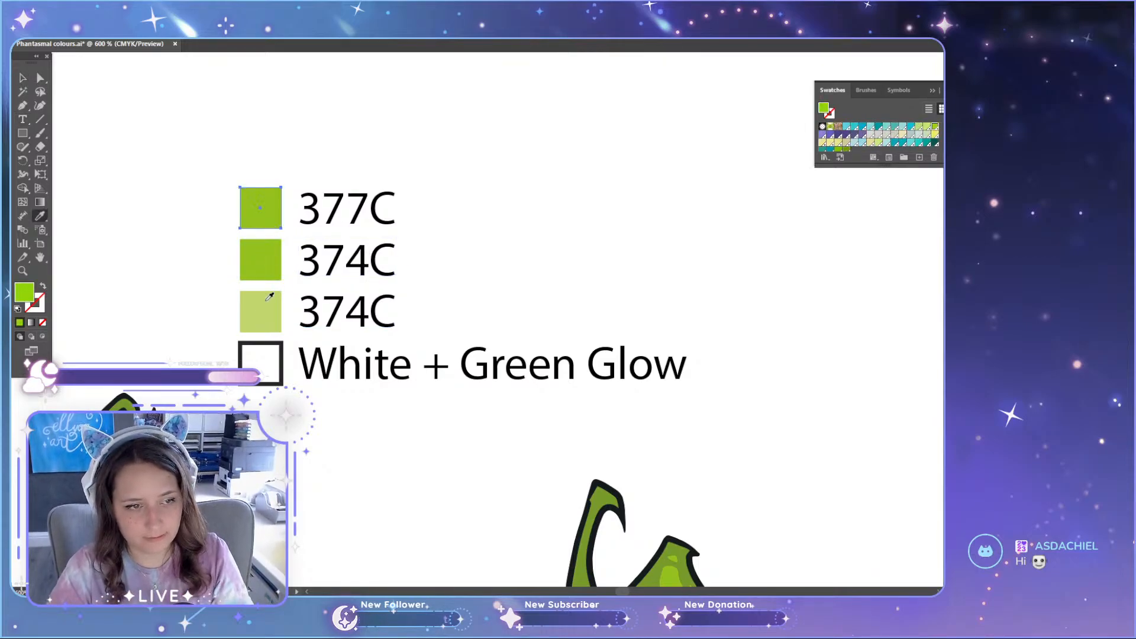
pyautogui.press('a')
pyautogui.click(266, 270)
pyautogui.press('i')
pyautogui.click(263, 311)
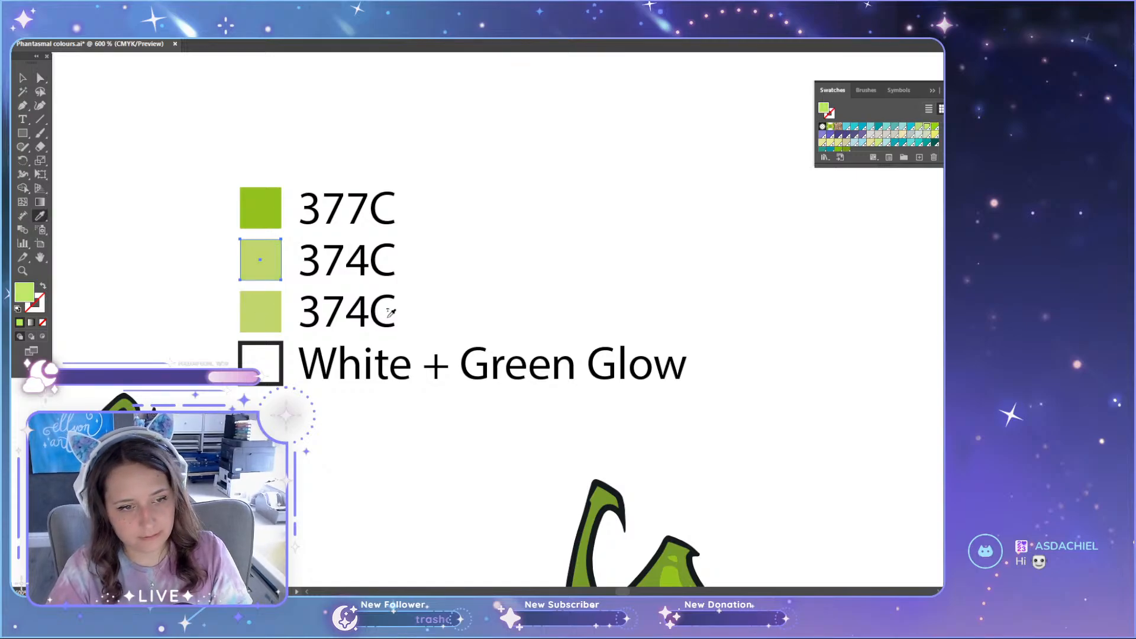
# Step: Extend the third entry of the lighter green set's Pantone list to read 374C Screenprint
pyautogui.press('t')
pyautogui.scroll(-3, 396, 320)
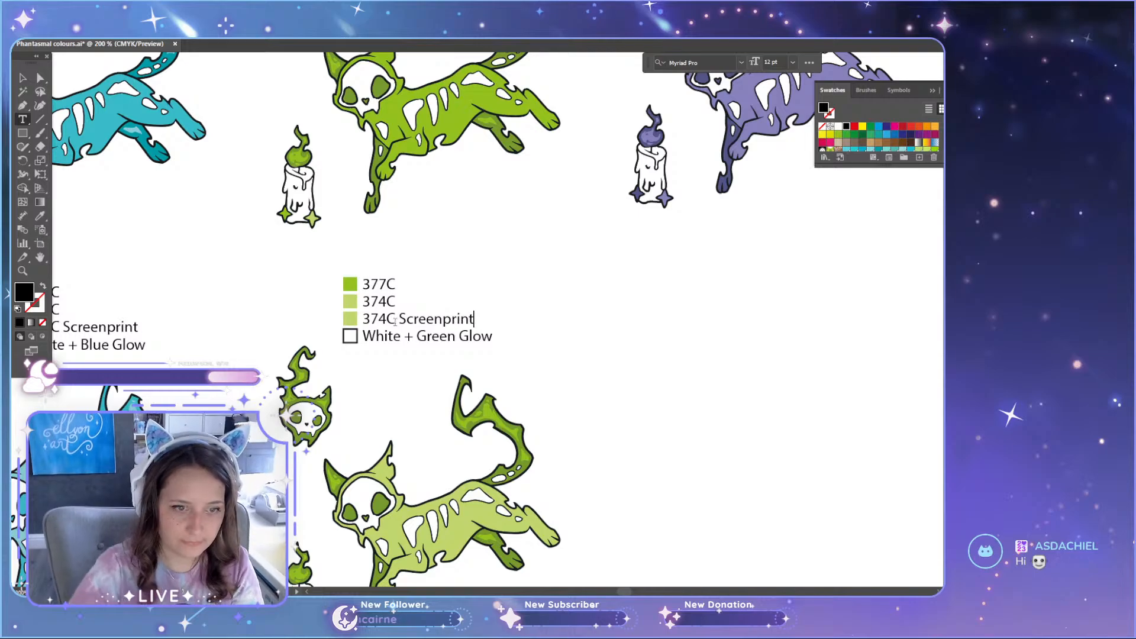
pyautogui.press('Escape')
pyautogui.click(654, 513)
# Step: Compare the lighter green cat, skull and candle with their Pantone list, the original green set and the lighter teal variant
pyautogui.moveTo(628, 592); pyautogui.dragTo(625, 592)
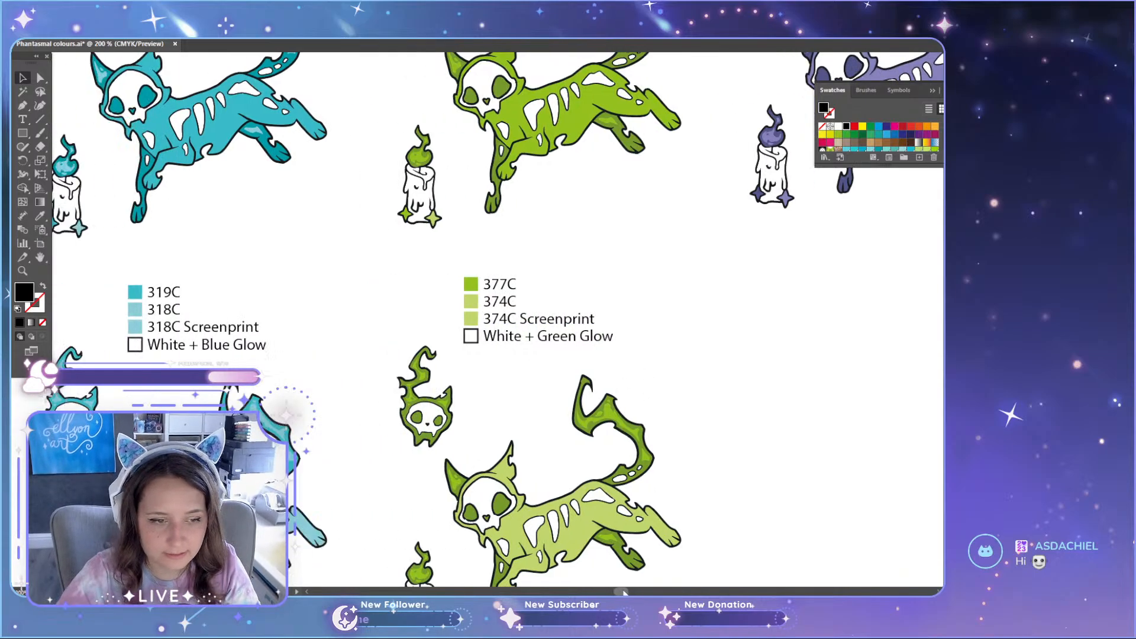
pyautogui.scroll(-4, 668, 380)
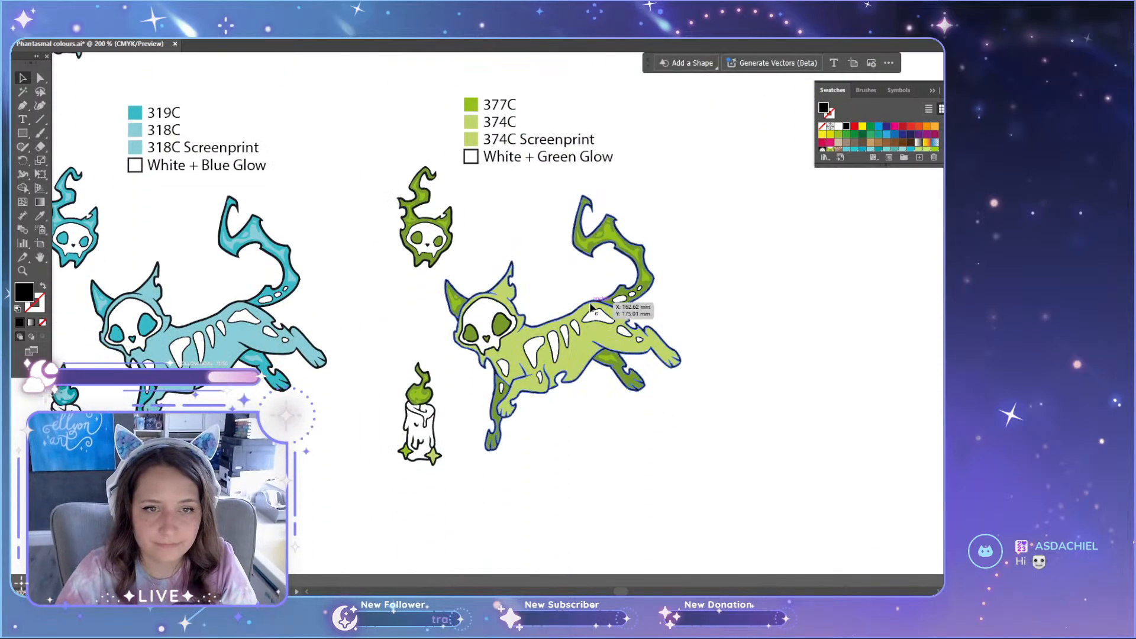
pyautogui.scroll(3, 592, 307)
pyautogui.scroll(2, 577, 342)
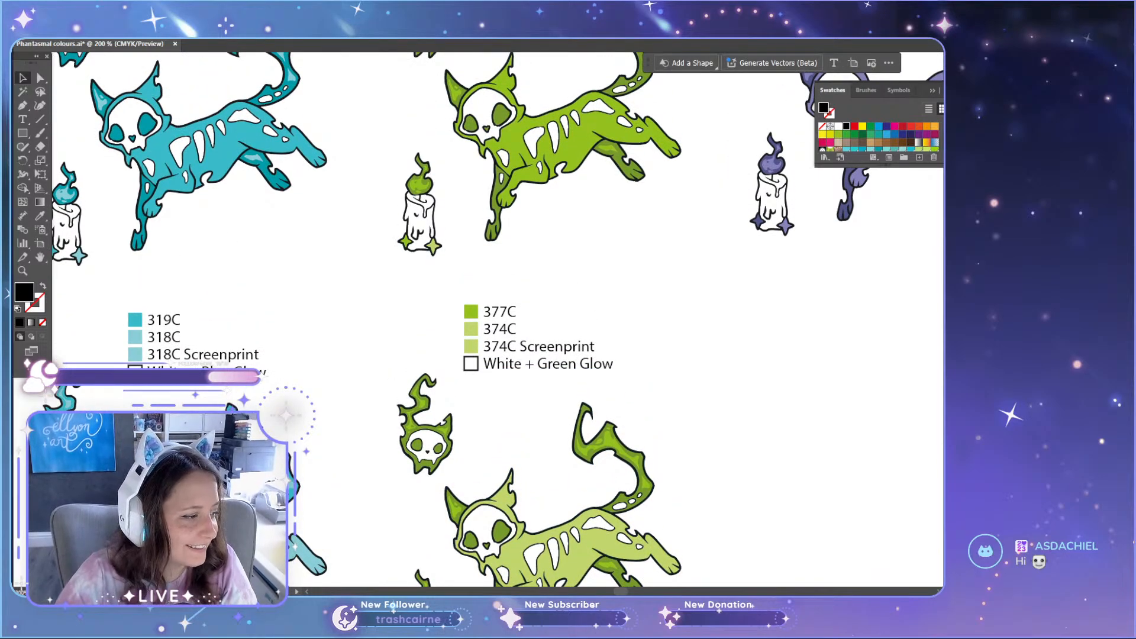
pyautogui.scroll(-2, 382, 353)
pyautogui.scroll(-2, 382, 347)
pyautogui.scroll(1, 545, 364)
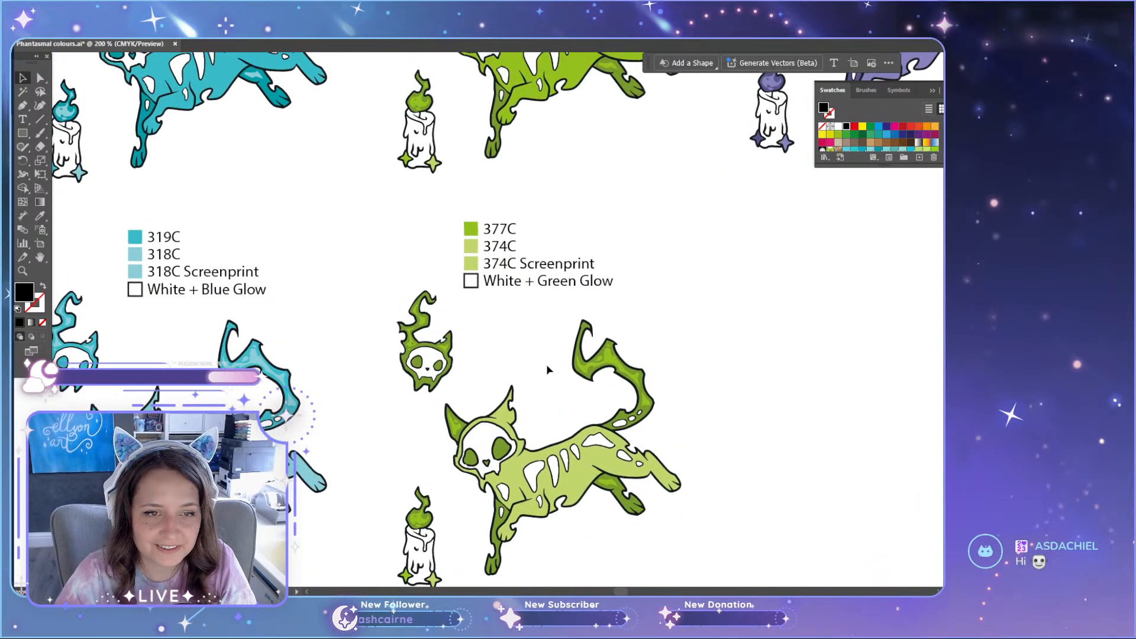
pyautogui.scroll(2, 533, 304)
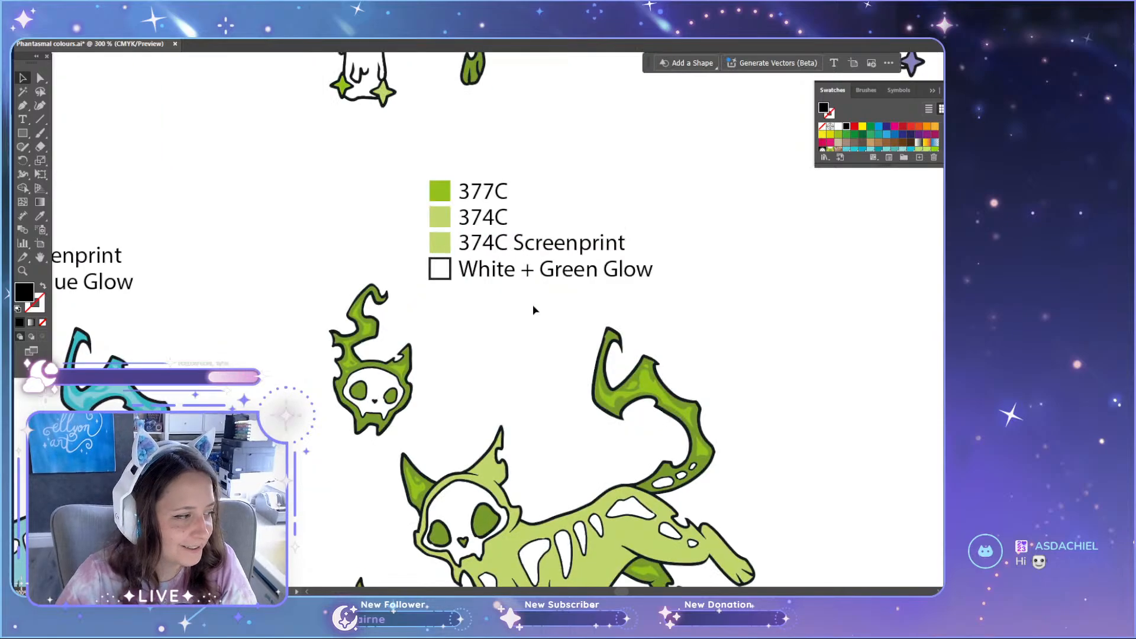
pyautogui.scroll(1, 533, 304)
pyautogui.scroll(-3, 535, 303)
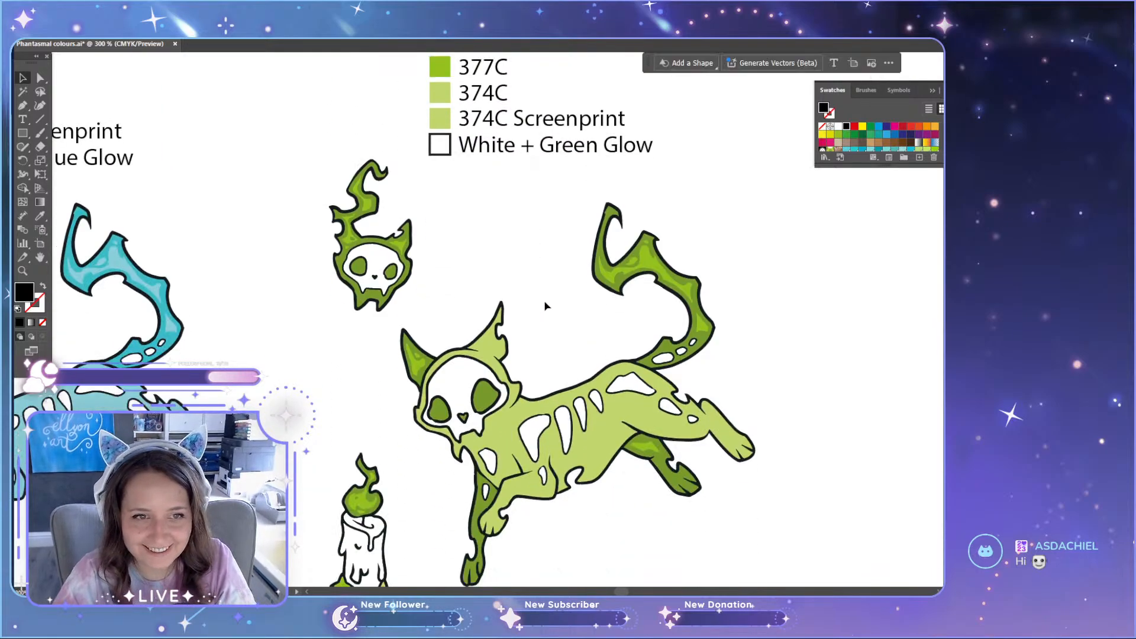
pyautogui.scroll(-2, 546, 304)
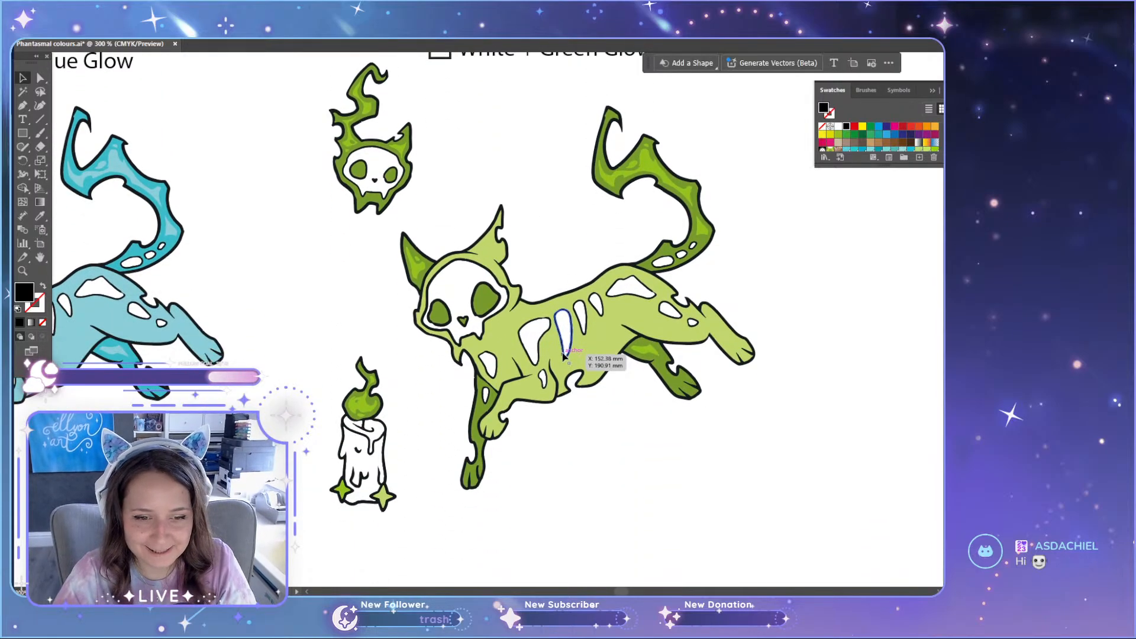
pyautogui.scroll(3, 497, 408)
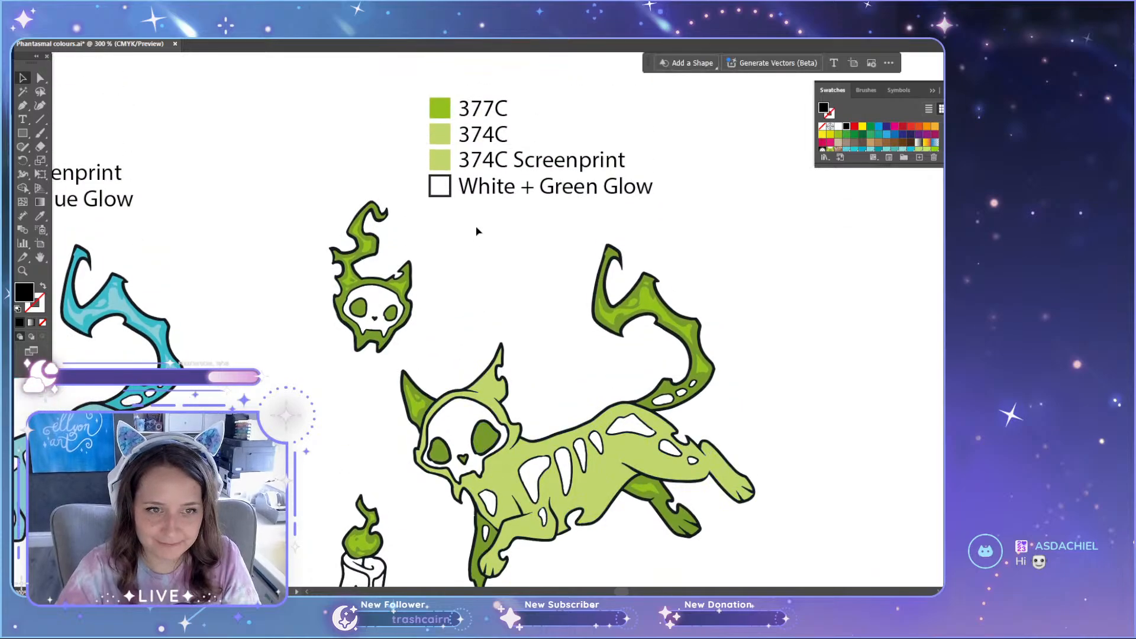
pyautogui.scroll(-1, 474, 533)
pyautogui.scroll(1, 474, 519)
# Step: Select the dark green areas of the lighter green cat, including its far legs, tail, ear and eyes
pyautogui.click(703, 419)
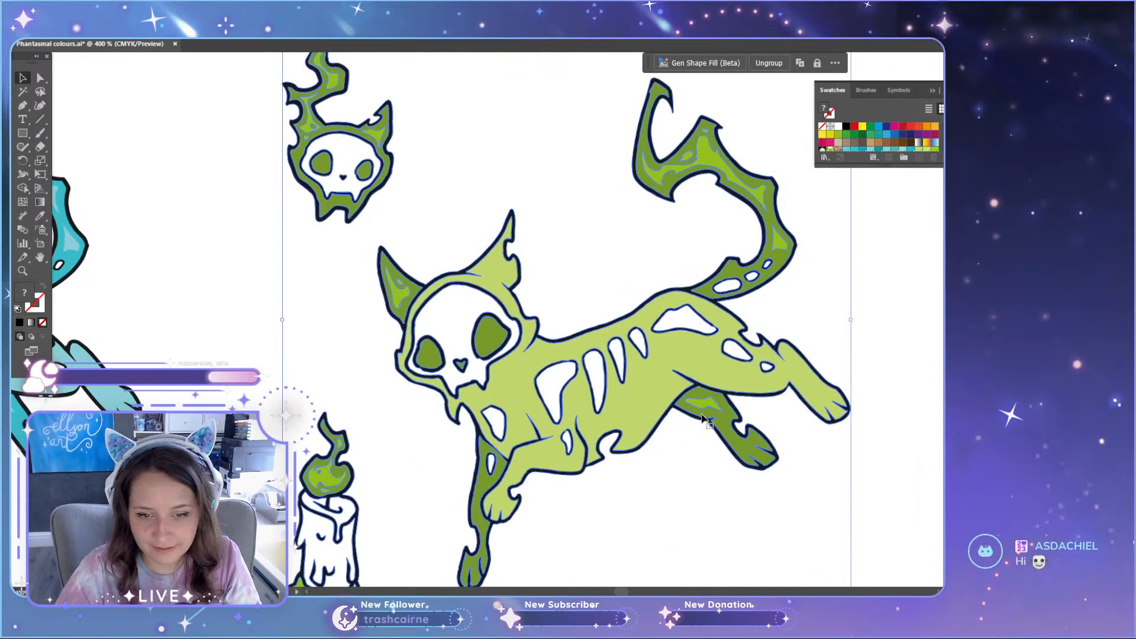
pyautogui.click(804, 476)
pyautogui.press('a')
pyautogui.scroll(3, 486, 489)
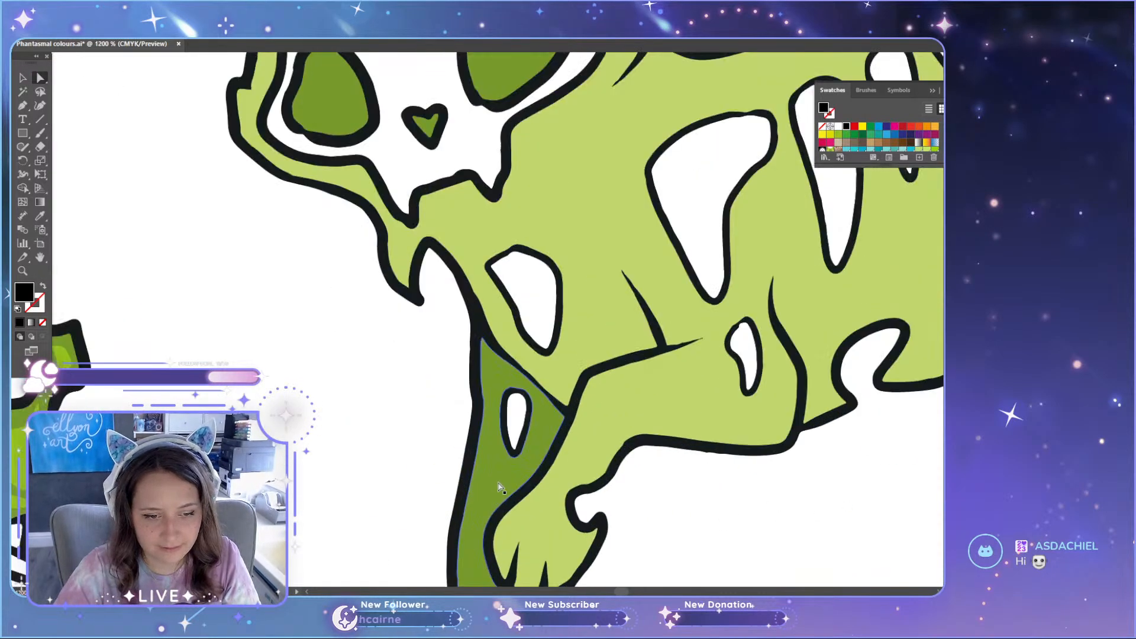
pyautogui.click(500, 486)
pyautogui.scroll(-3, 586, 454)
pyautogui.scroll(-1, 585, 455)
pyautogui.scroll(10, 763, 414)
pyautogui.scroll(-8, 744, 445)
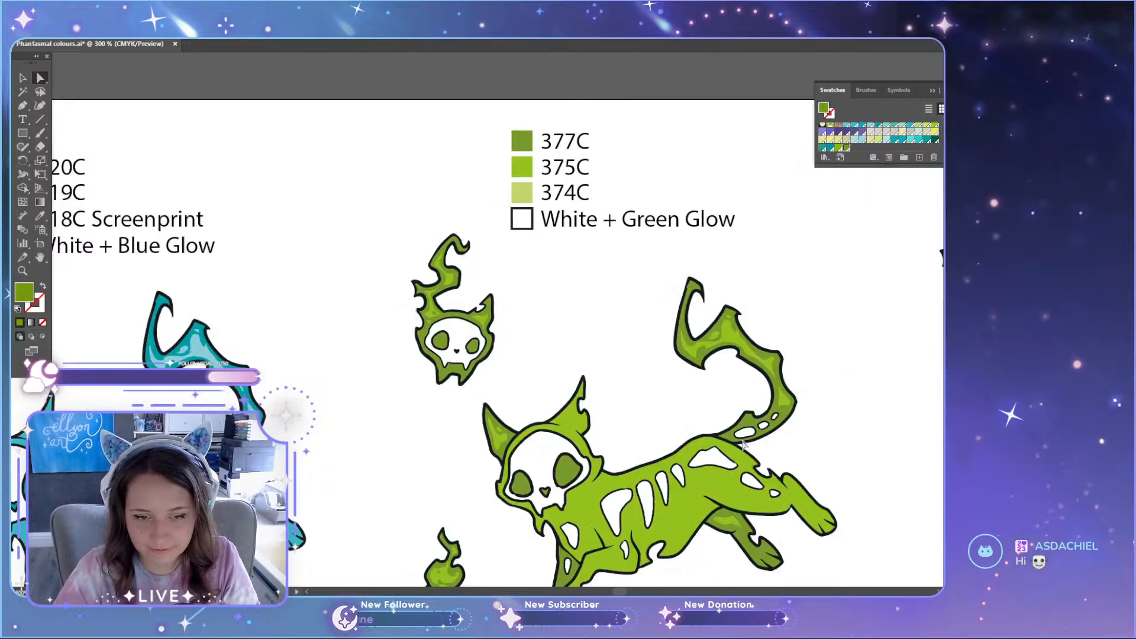
pyautogui.scroll(-6, 744, 445)
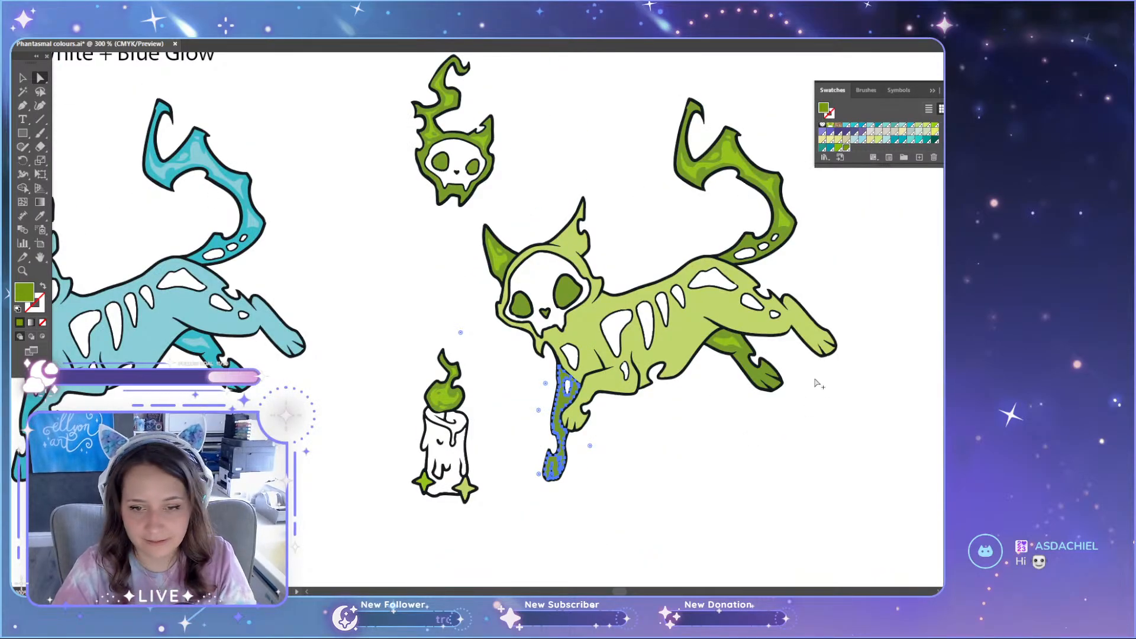
pyautogui.scroll(2, 816, 382)
pyautogui.keyDown('shift'); pyautogui.click(711, 386); pyautogui.keyUp('shift')
pyautogui.scroll(5, 712, 379)
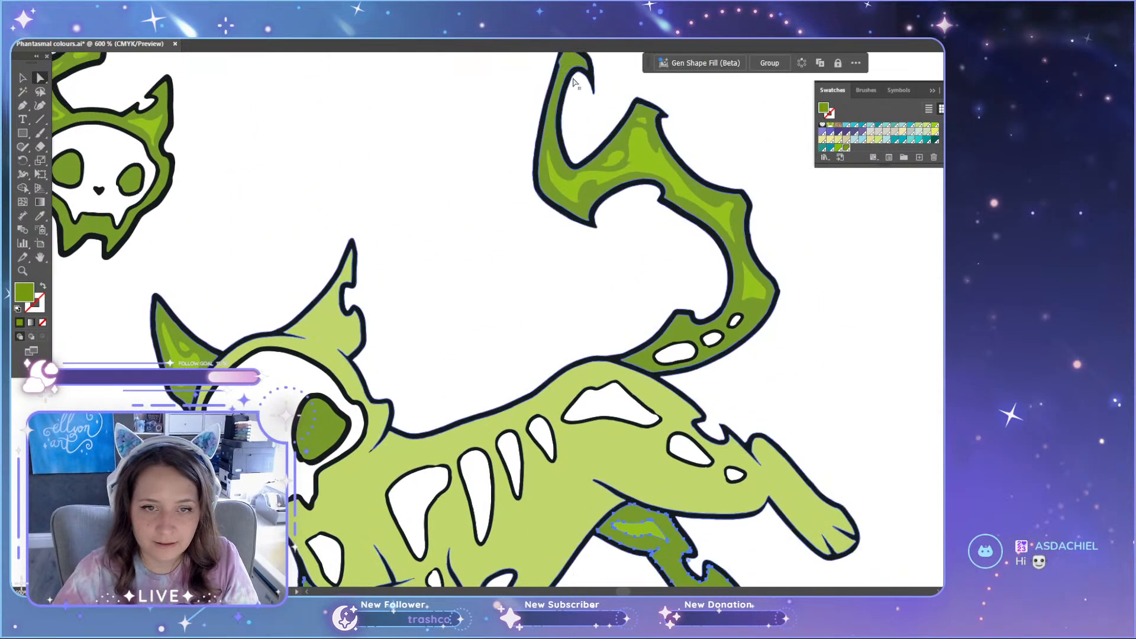
pyautogui.keyDown('shift'); pyautogui.click(552, 138); pyautogui.keyUp('shift')
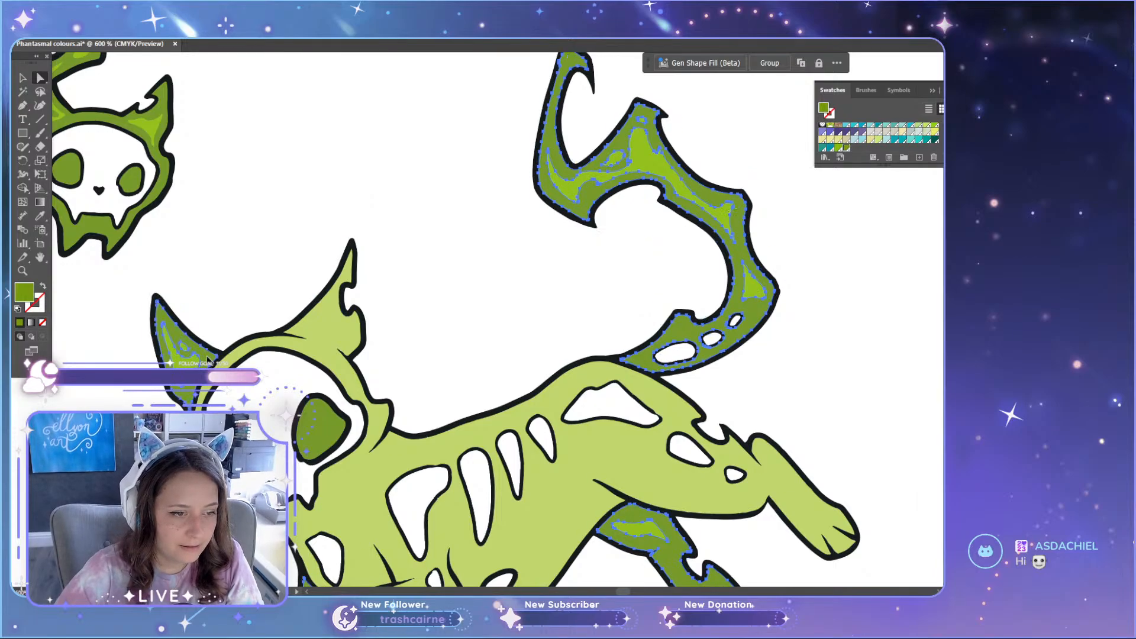
pyautogui.keyDown('shift'); pyautogui.click(327, 430); pyautogui.keyUp('shift')
pyautogui.scroll(2, 272, 474)
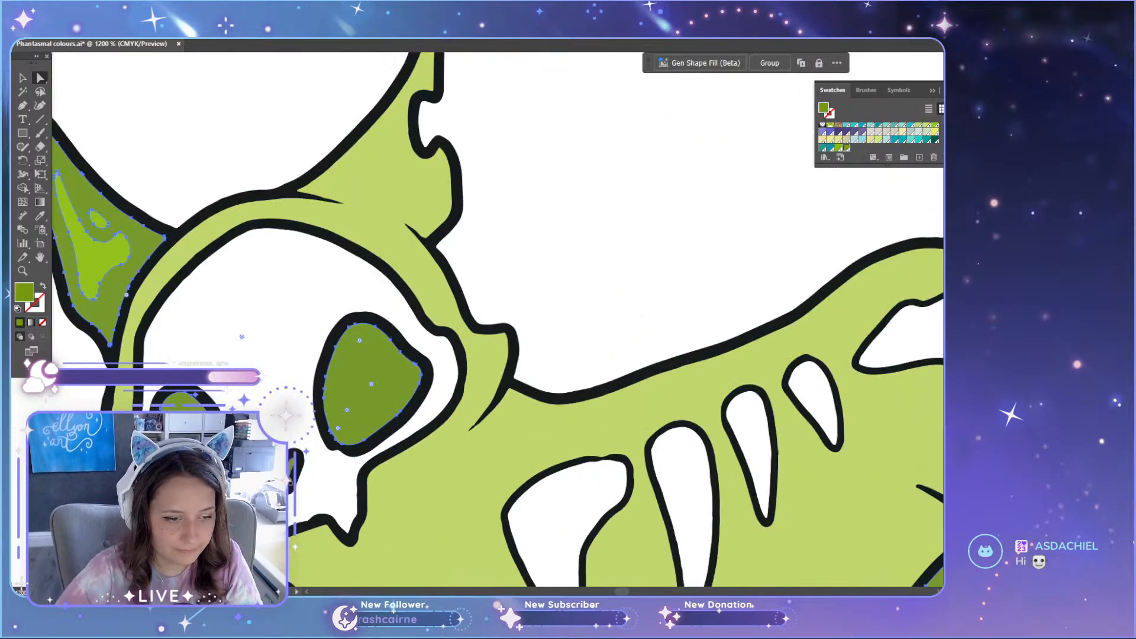
pyautogui.scroll(-4, 291, 473)
pyautogui.scroll(-4, 286, 472)
pyautogui.scroll(4, 191, 414)
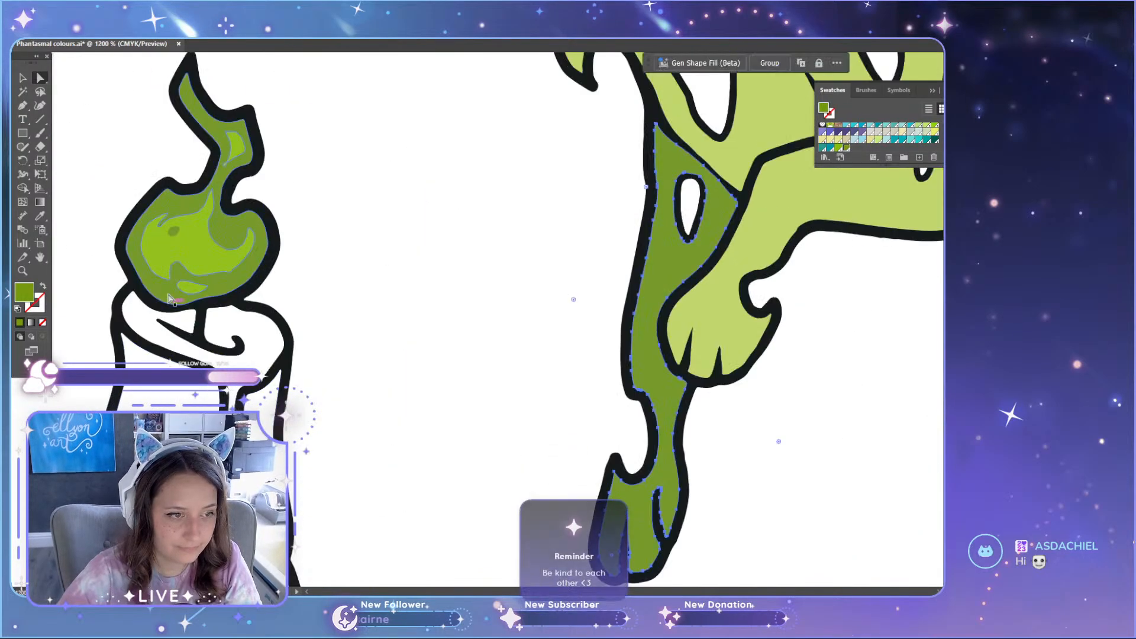
# Step: Add the candle flame's and floating skull's dark green areas to the selection and recolour everything with the 377C square's green
pyautogui.keyDown('shift'); pyautogui.click(138, 260); pyautogui.keyUp('shift')
pyautogui.scroll(2, 137, 259)
pyautogui.scroll(-6, 306, 335)
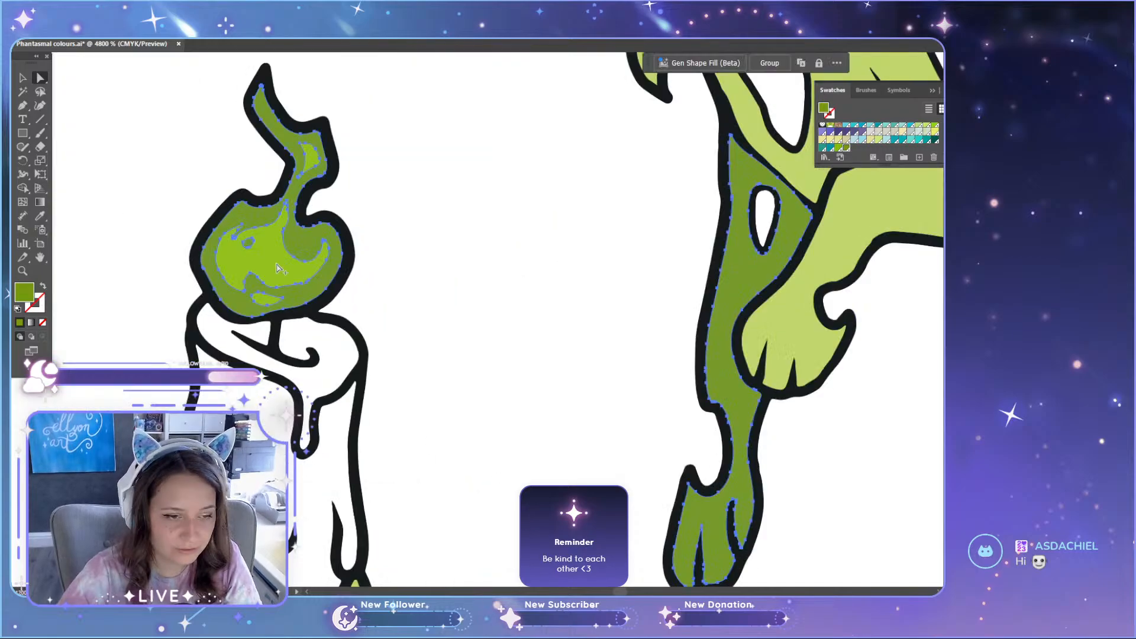
pyautogui.scroll(4, 307, 334)
pyautogui.scroll(4, 425, 446)
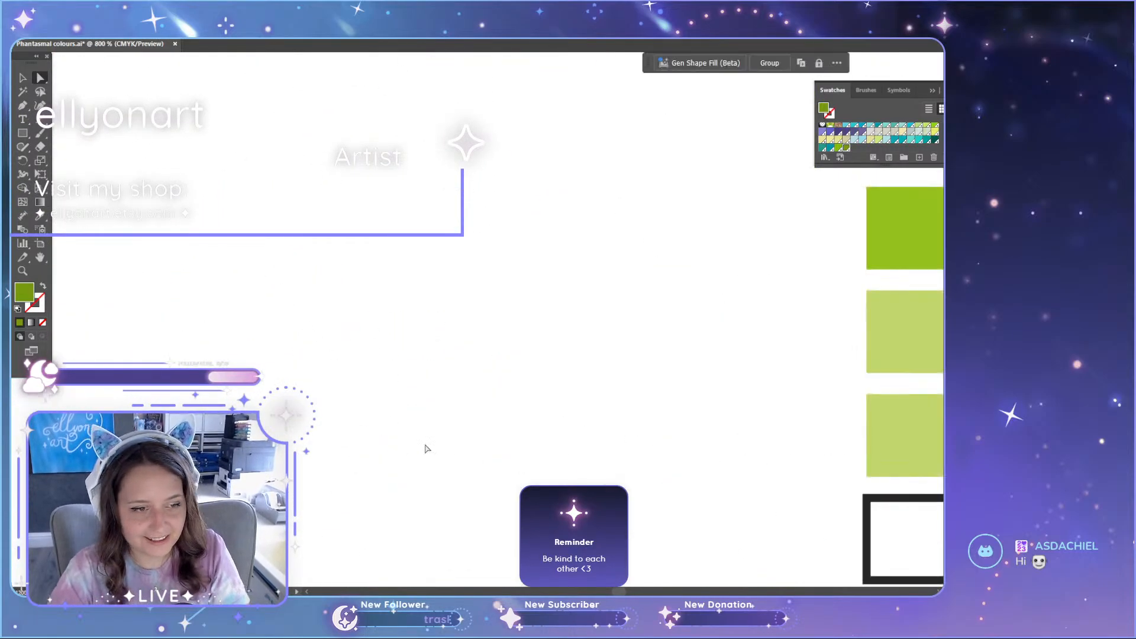
pyautogui.scroll(-8, 463, 458)
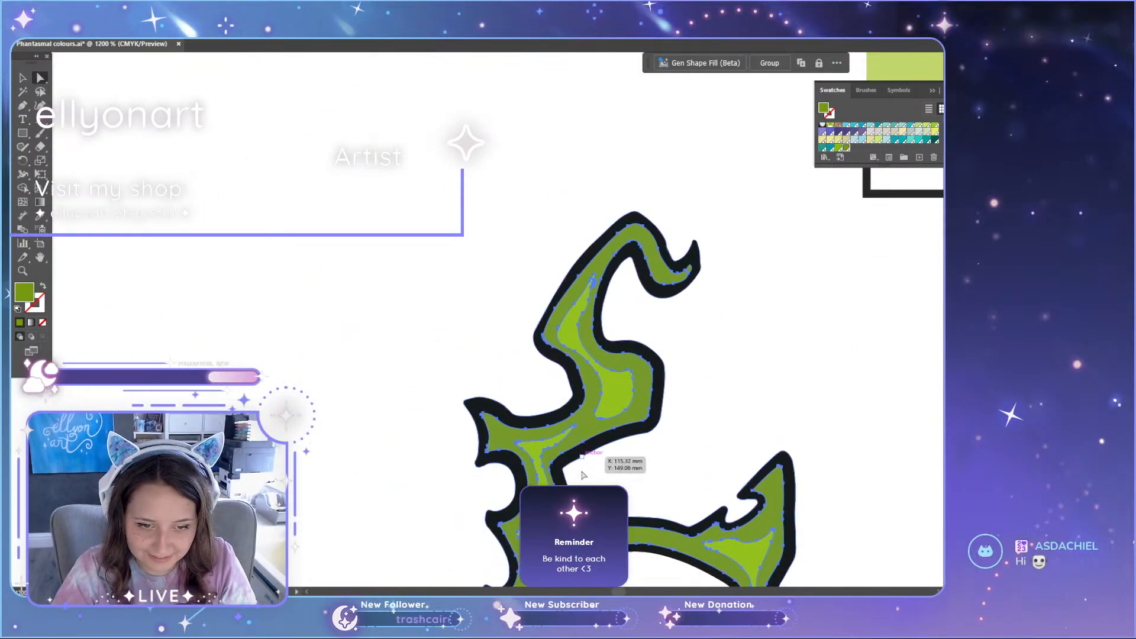
pyautogui.click(558, 464)
pyautogui.scroll(1, 561, 478)
pyautogui.scroll(-3, 556, 463)
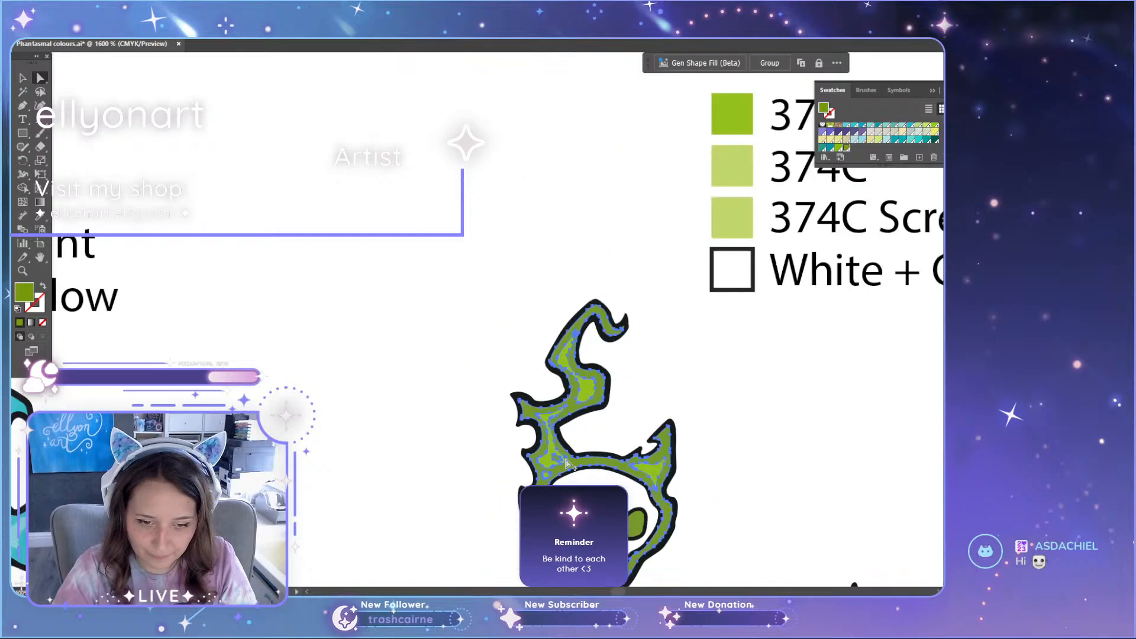
pyautogui.scroll(1, 568, 426)
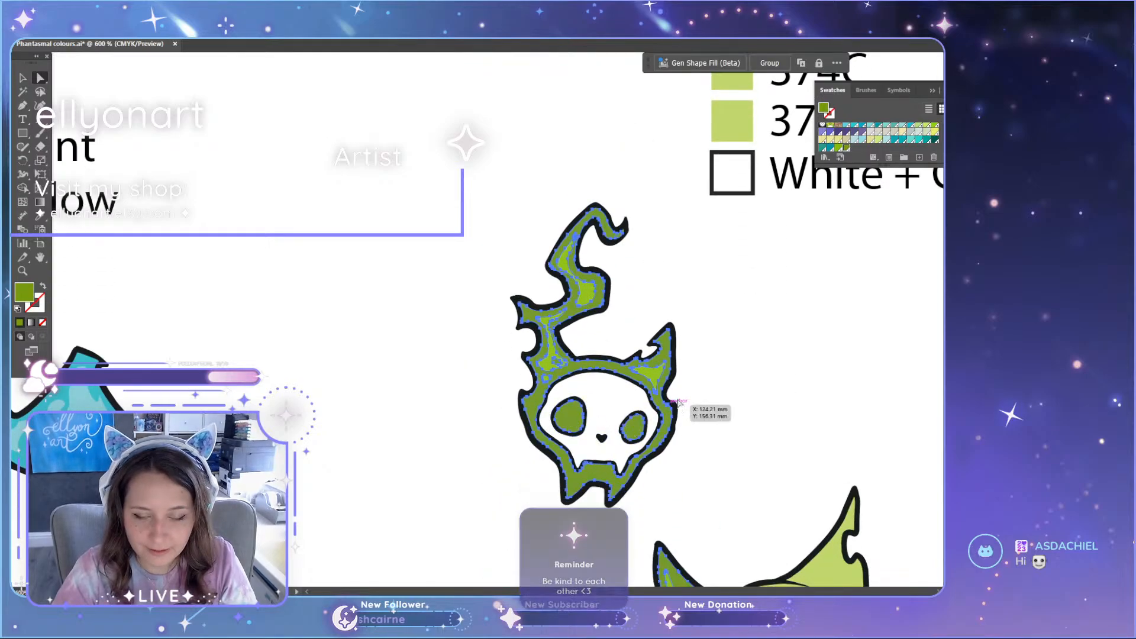
pyautogui.scroll(-2, 713, 411)
pyautogui.press('i')
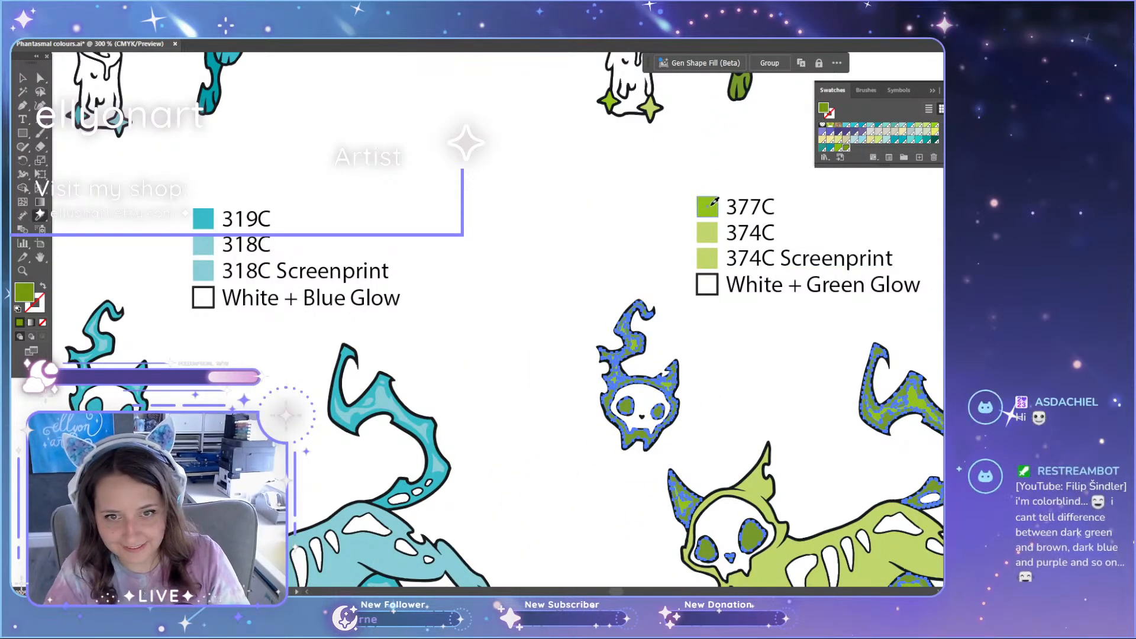
pyautogui.click(707, 206)
pyautogui.press('a')
pyautogui.click(586, 256)
# Step: Examine the recoloured cat, skull and candle of the lighter green set for highlights that blend into the surrounding green
pyautogui.scroll(-1, 591, 342)
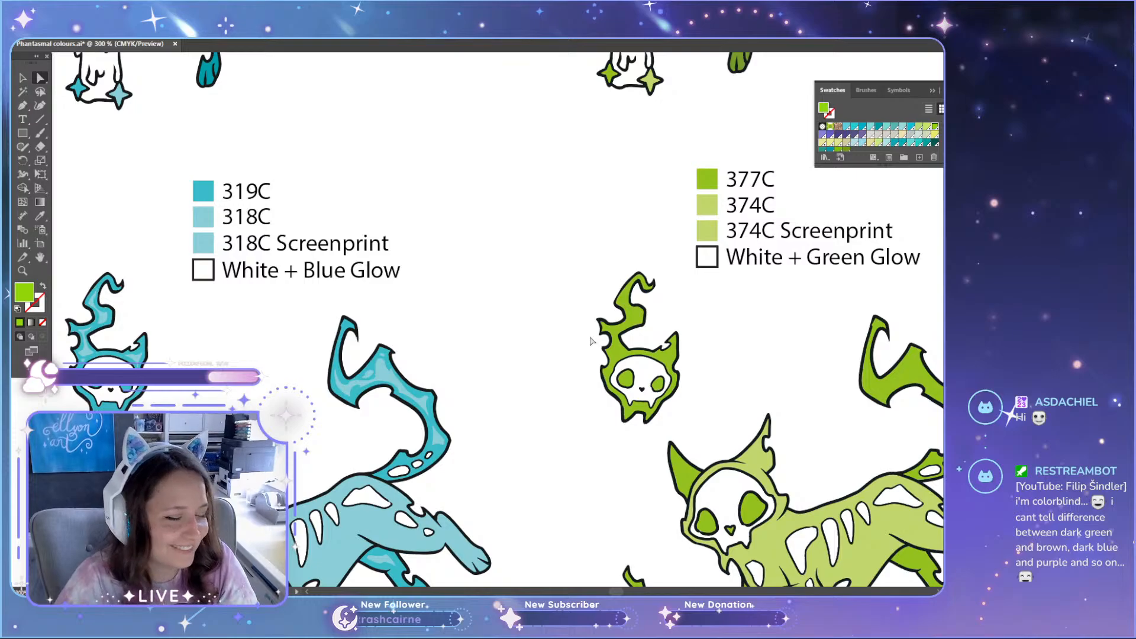
pyautogui.moveTo(618, 590); pyautogui.dragTo(625, 590)
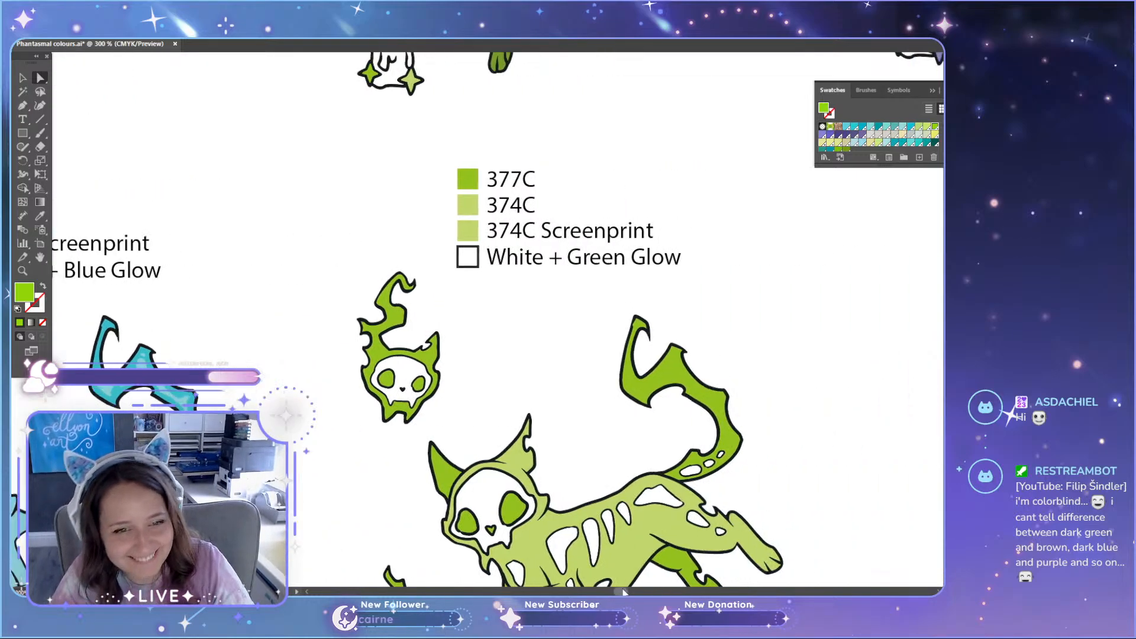
pyautogui.scroll(-7, 553, 450)
pyautogui.scroll(-4, 553, 452)
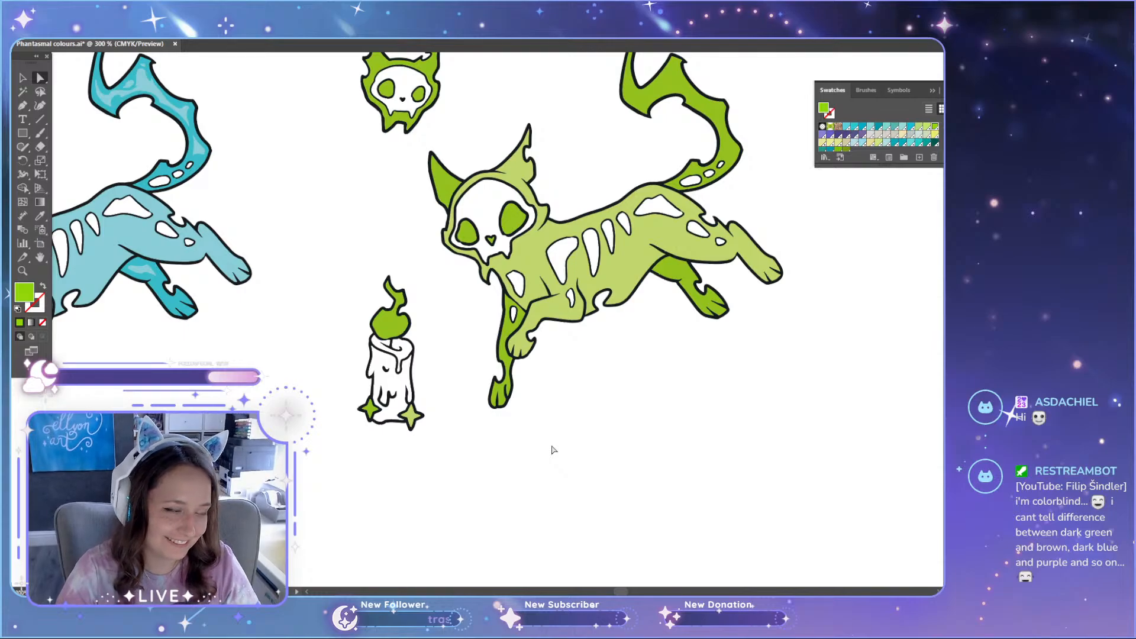
pyautogui.scroll(10, 554, 449)
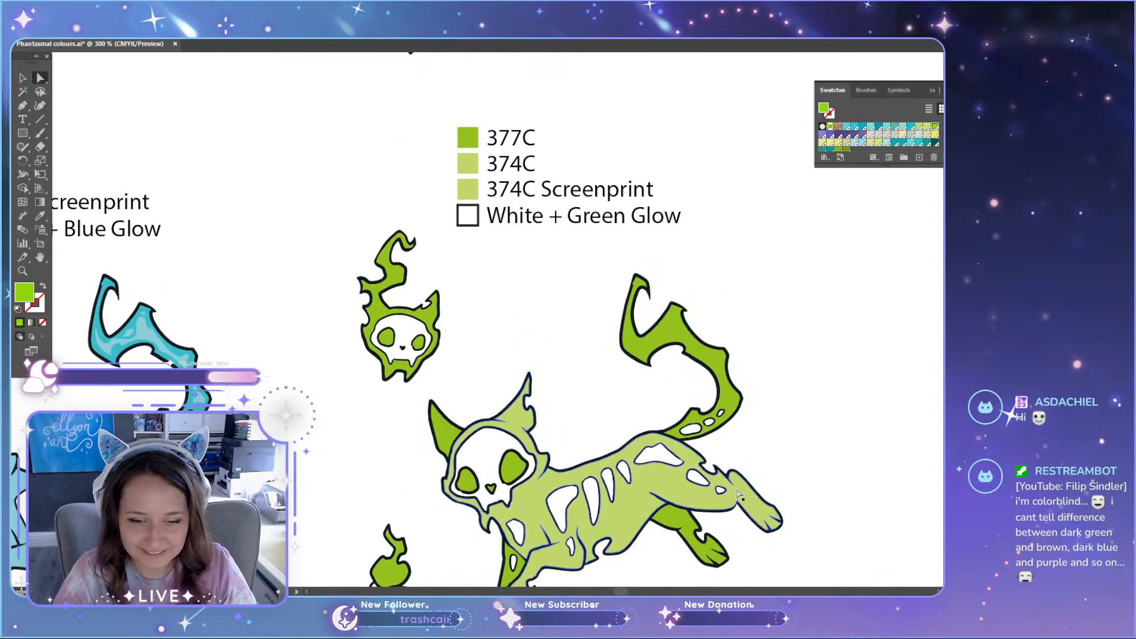
pyautogui.scroll(-5, 719, 510)
pyautogui.scroll(2, 570, 417)
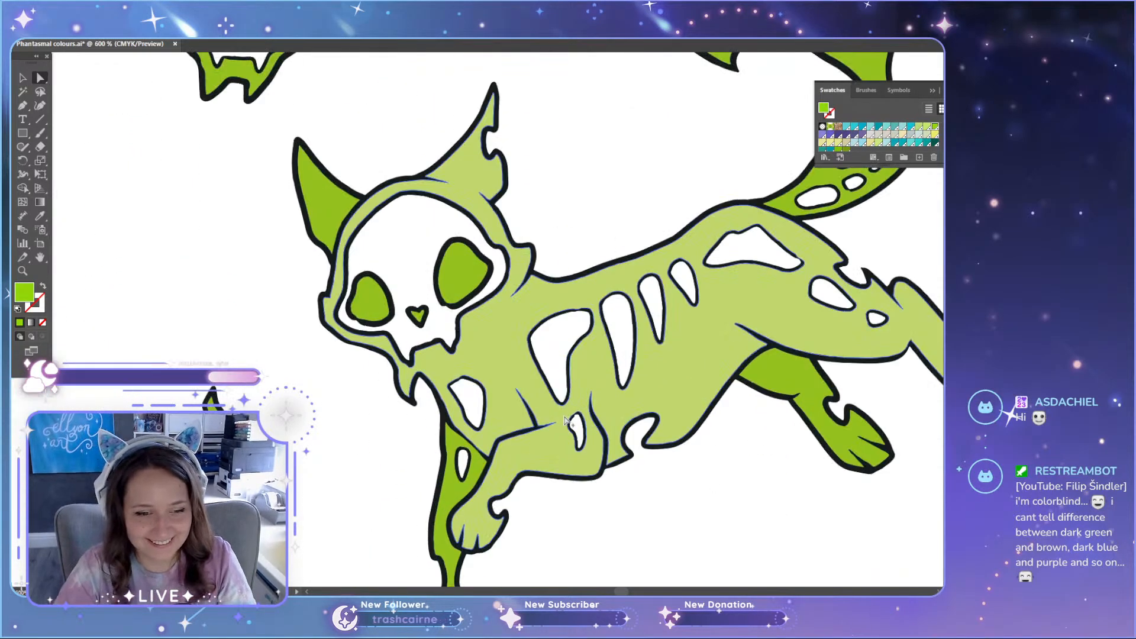
pyautogui.scroll(-2, 568, 418)
pyautogui.scroll(4, 460, 328)
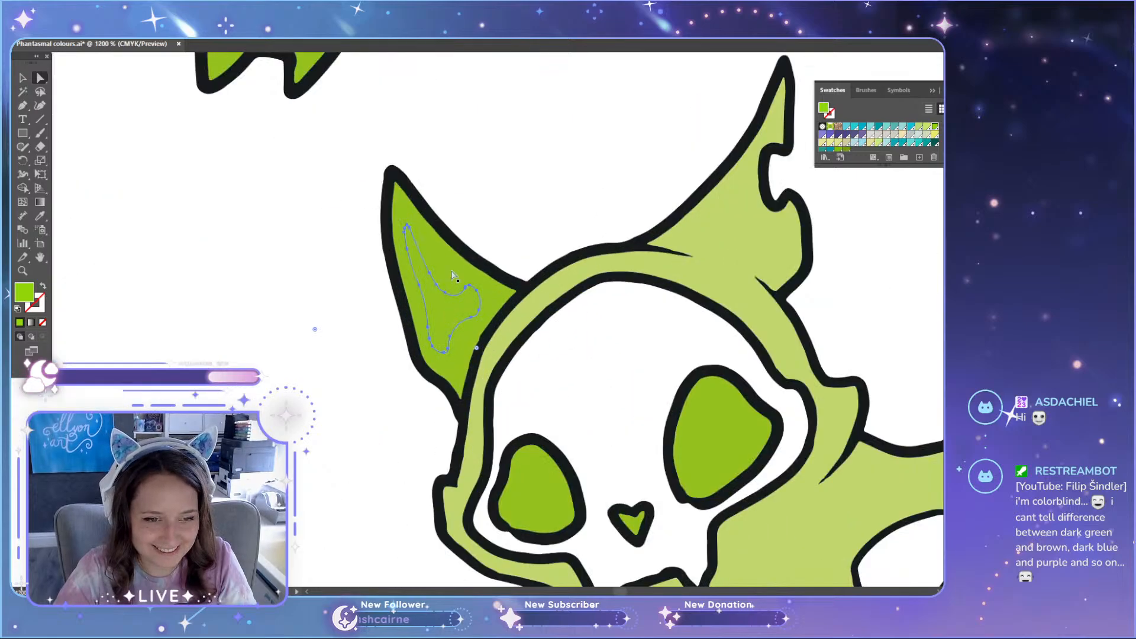
pyautogui.scroll(-18, 451, 374)
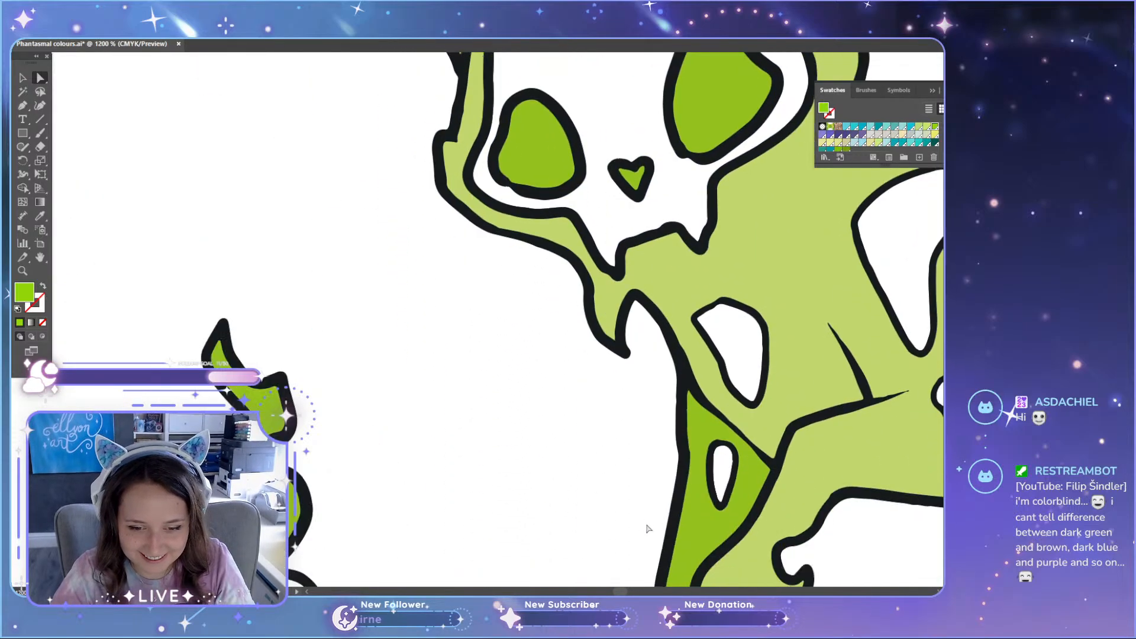
# Step: Select the highlights in the lighter green candle's flame and recolour them with the cat body's 374C light green
pyautogui.scroll(-7, 730, 439)
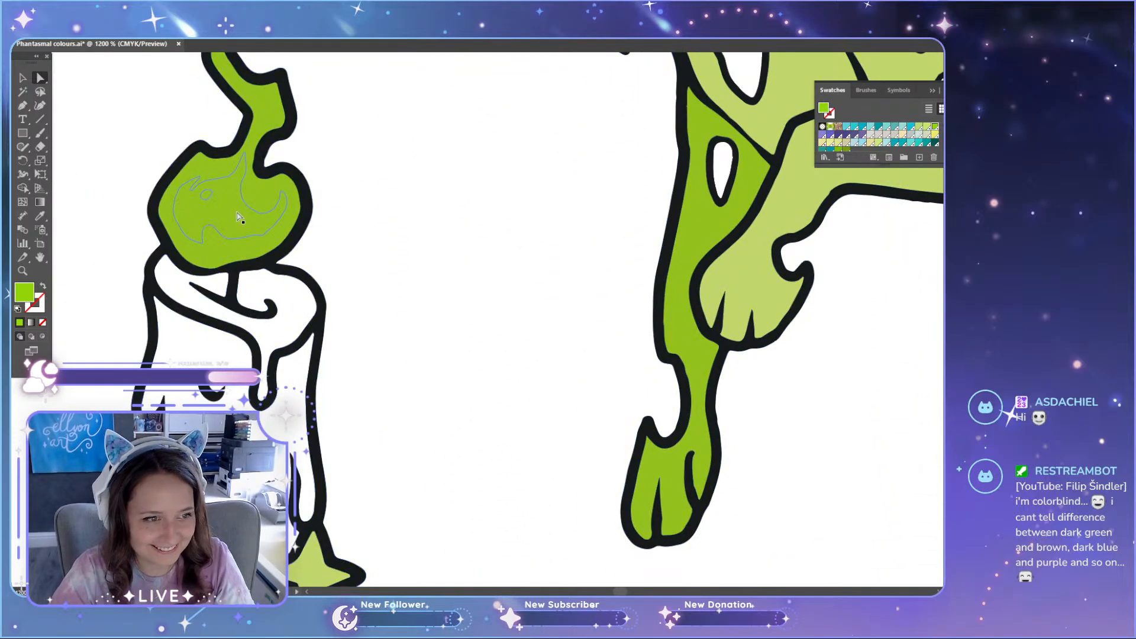
pyautogui.click(222, 256)
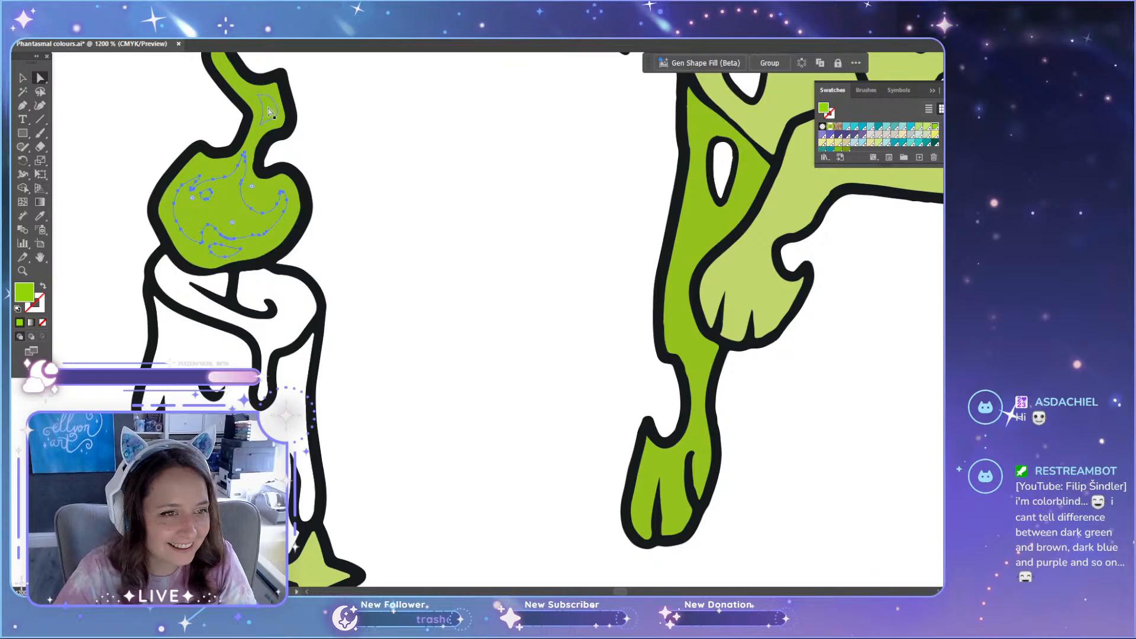
pyautogui.scroll(3, 258, 138)
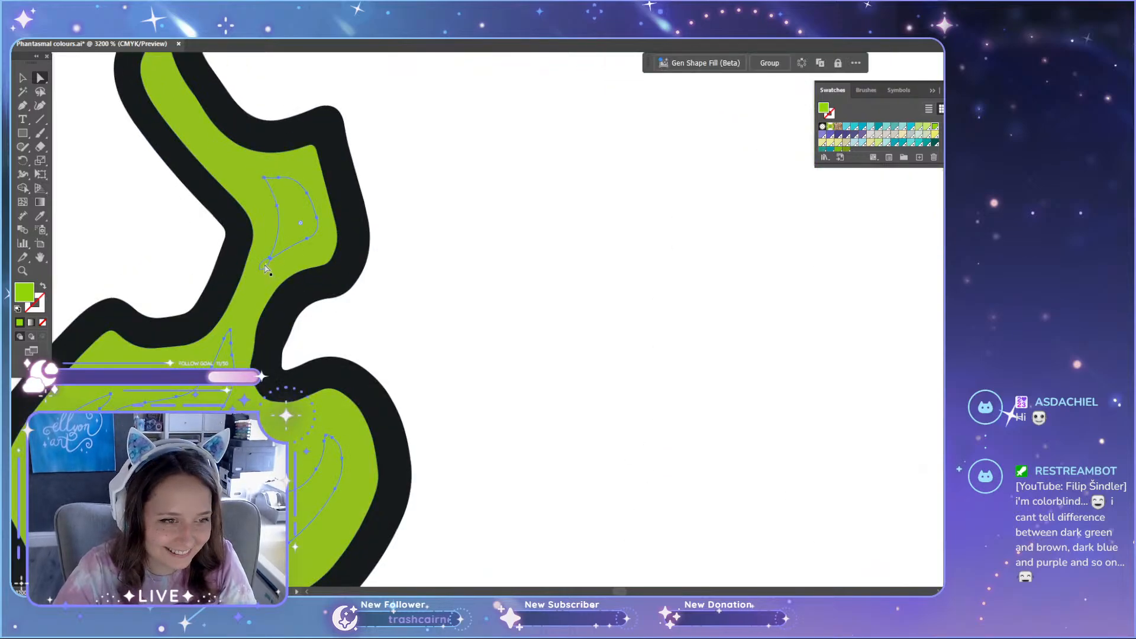
pyautogui.scroll(-8, 264, 269)
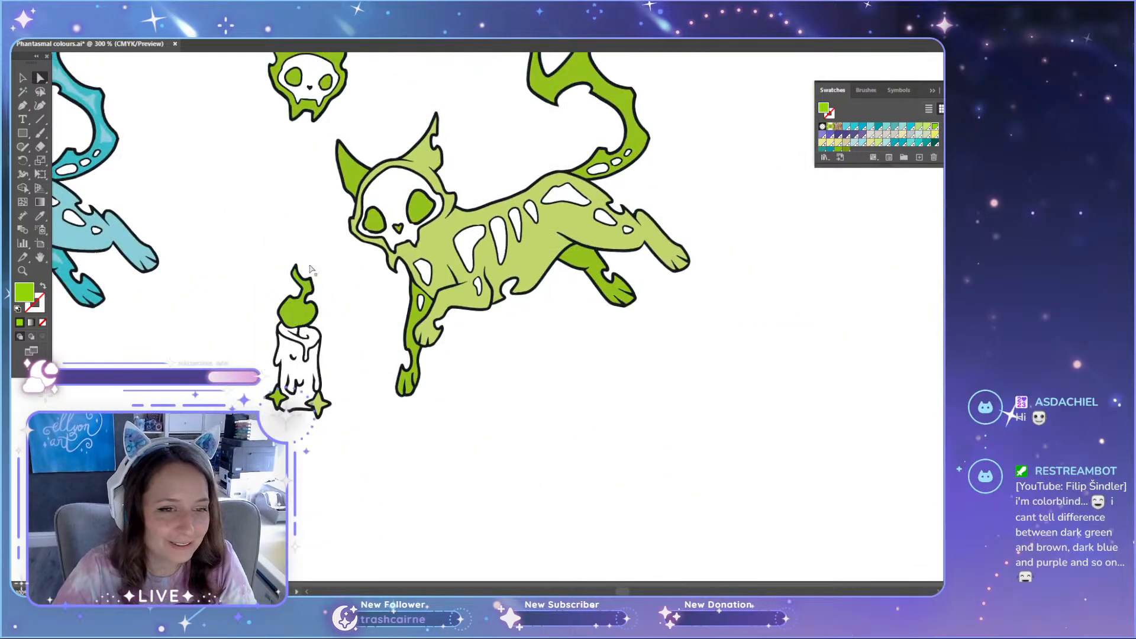
pyautogui.click(353, 331)
pyautogui.press('i')
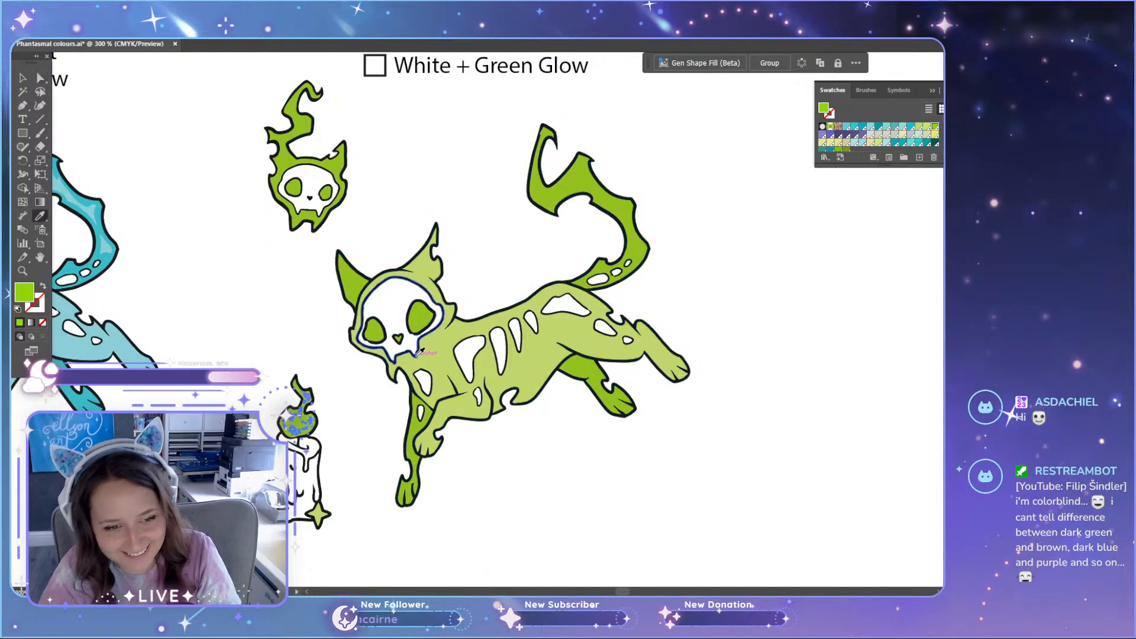
pyautogui.click(429, 353)
pyautogui.press('a')
pyautogui.click(295, 342)
pyautogui.scroll(4, 297, 345)
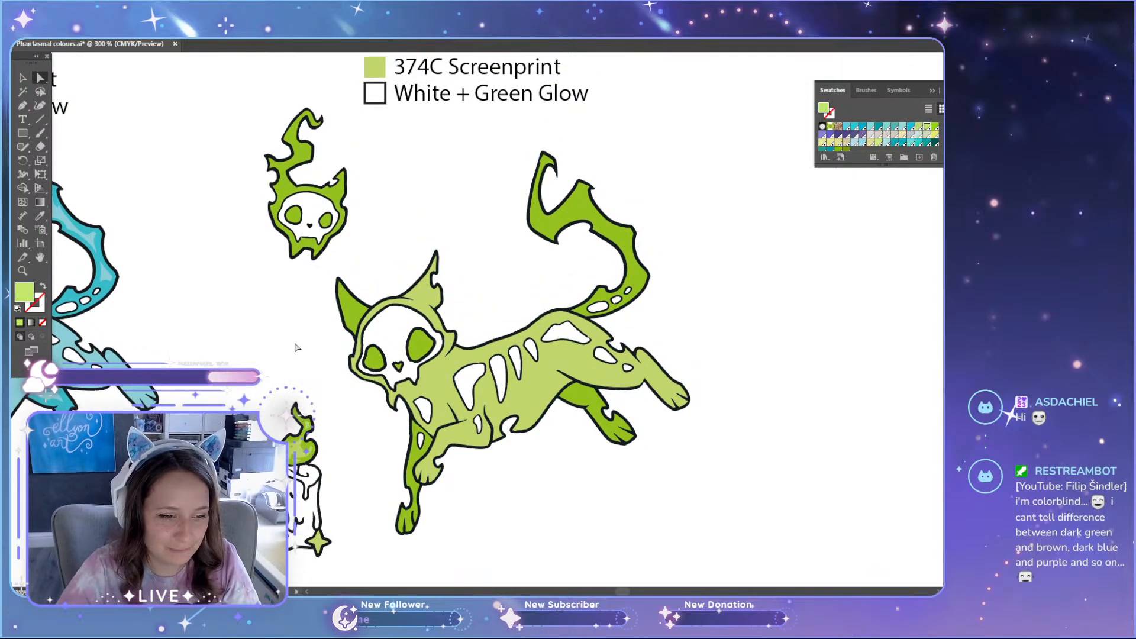
# Step: Reselect all the highlights in the lighter green candle's flame and recolour them a paler green
pyautogui.scroll(5, 373, 301)
pyautogui.scroll(-2, 432, 178)
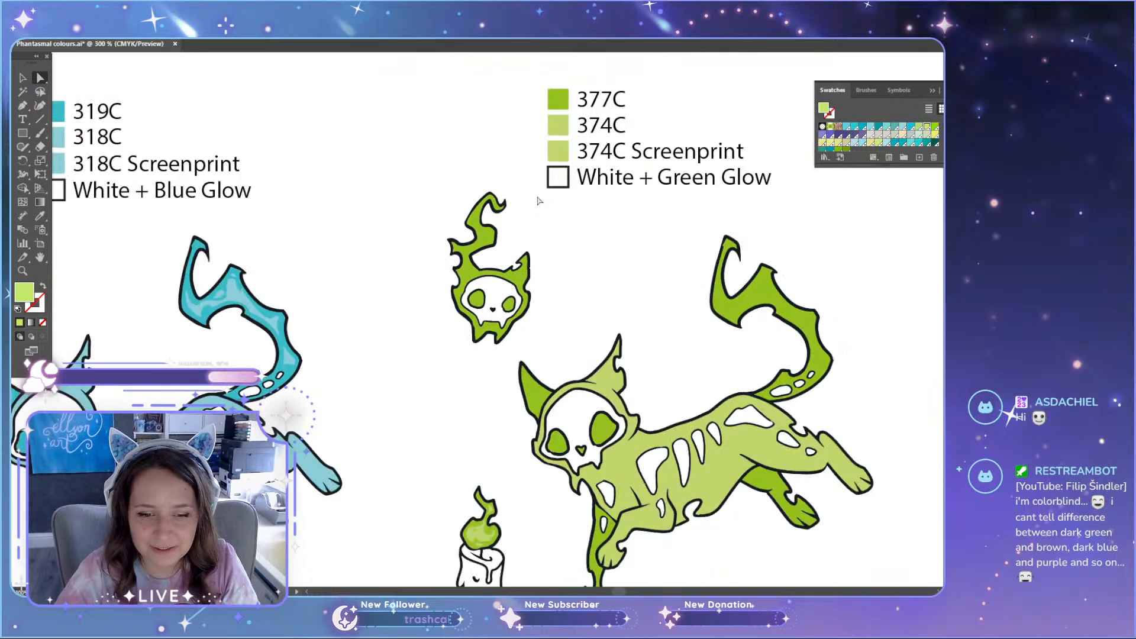
pyautogui.scroll(5, 603, 376)
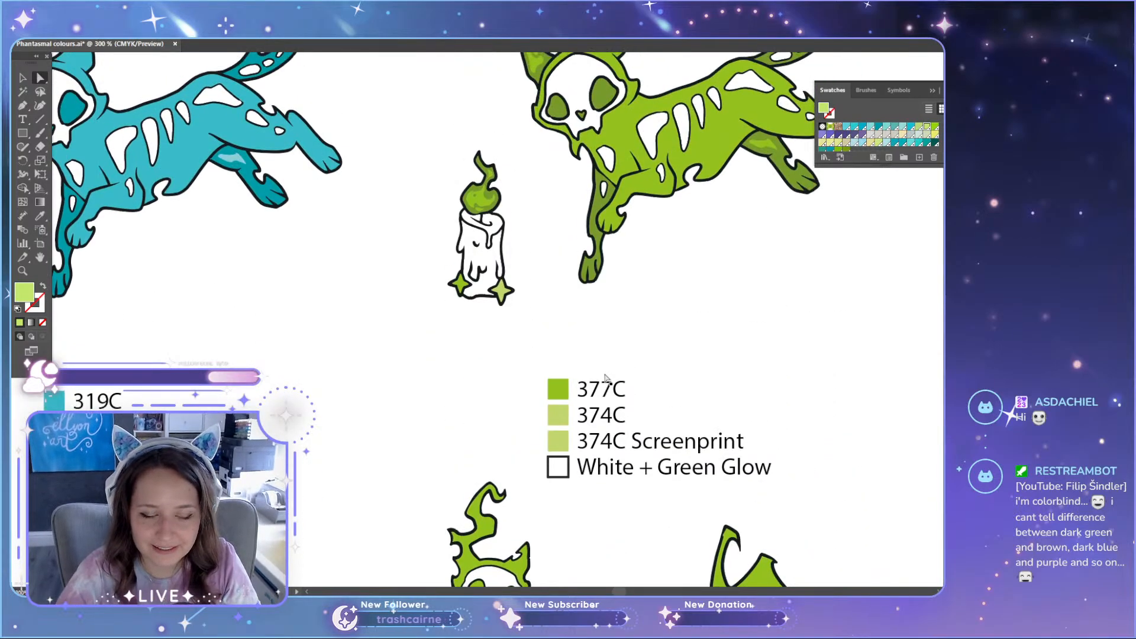
pyautogui.scroll(-7, 605, 378)
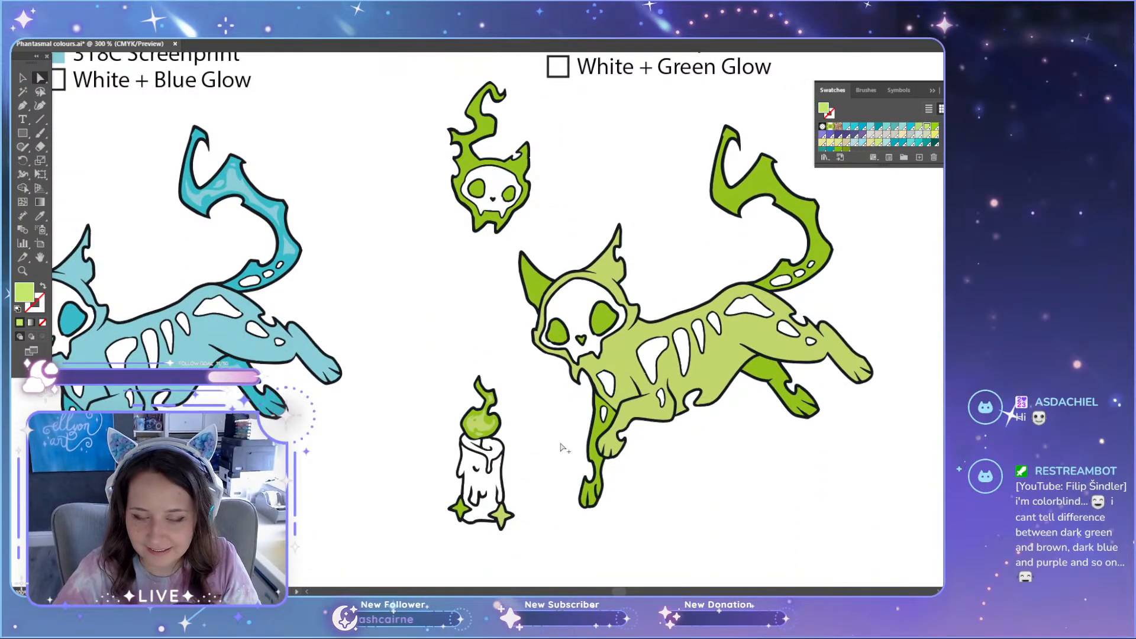
pyautogui.scroll(6, 481, 421)
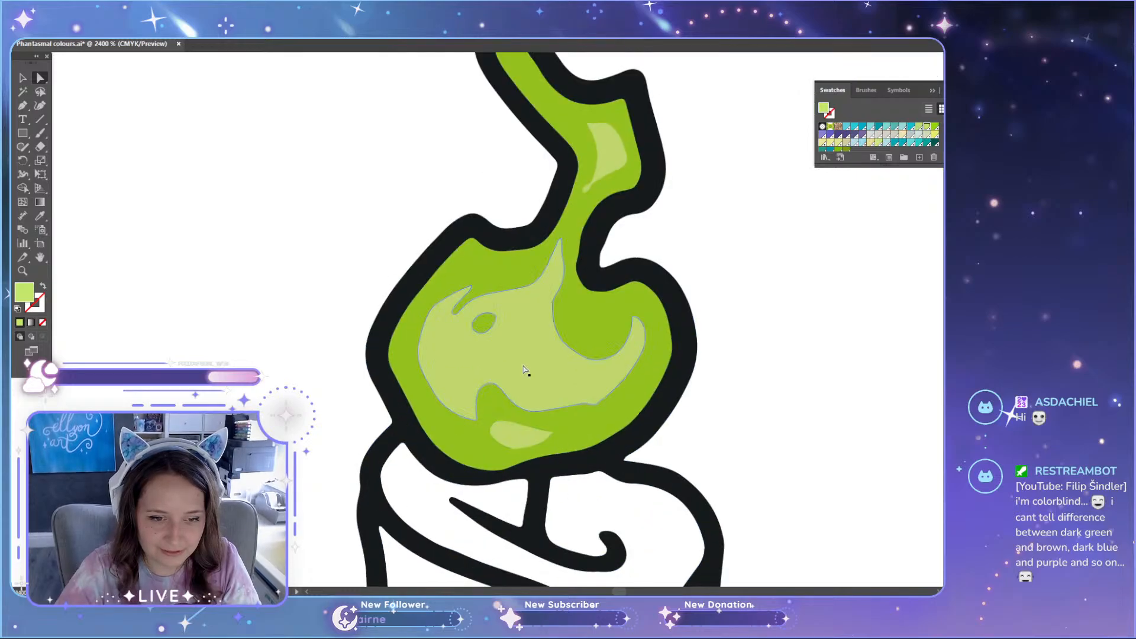
pyautogui.click(525, 370)
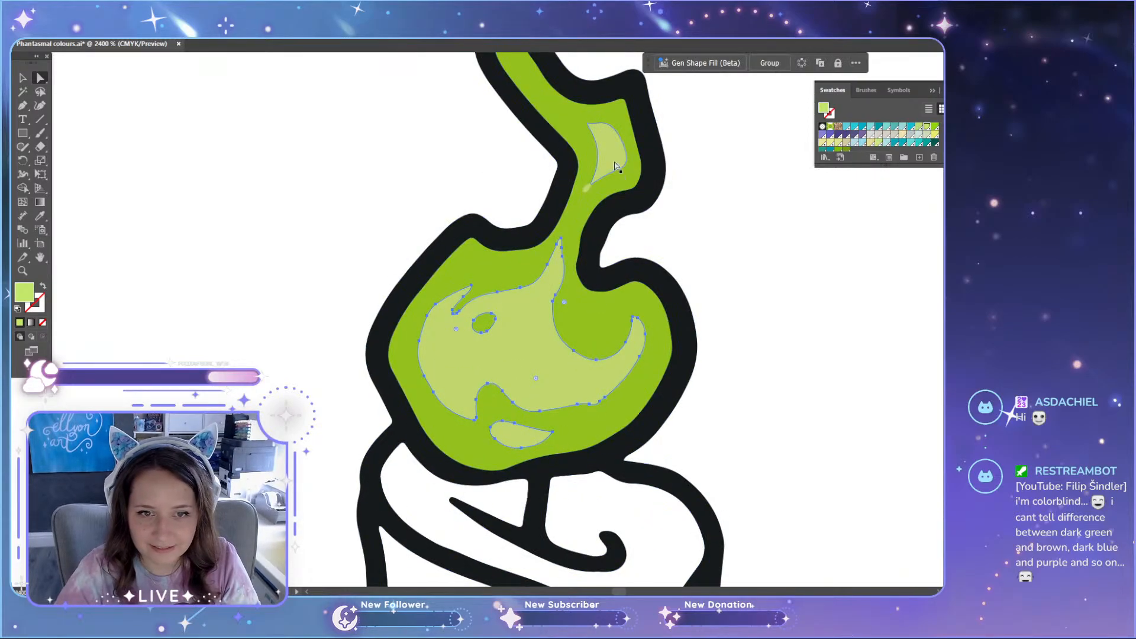
pyautogui.scroll(3, 605, 201)
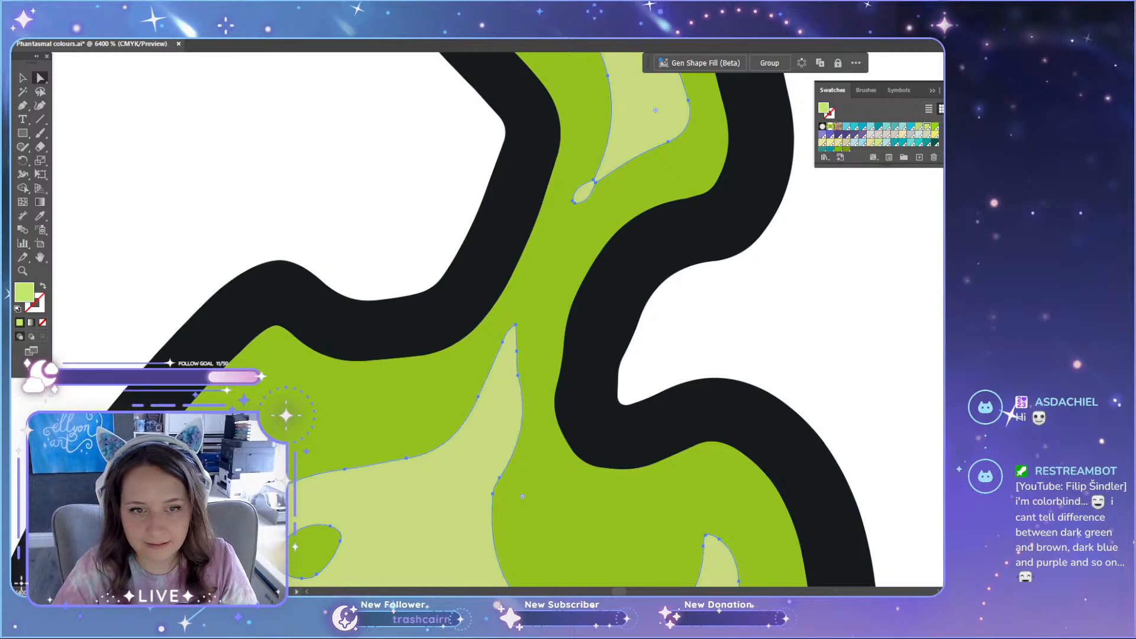
pyautogui.scroll(-4, 859, 339)
pyautogui.click(595, 351)
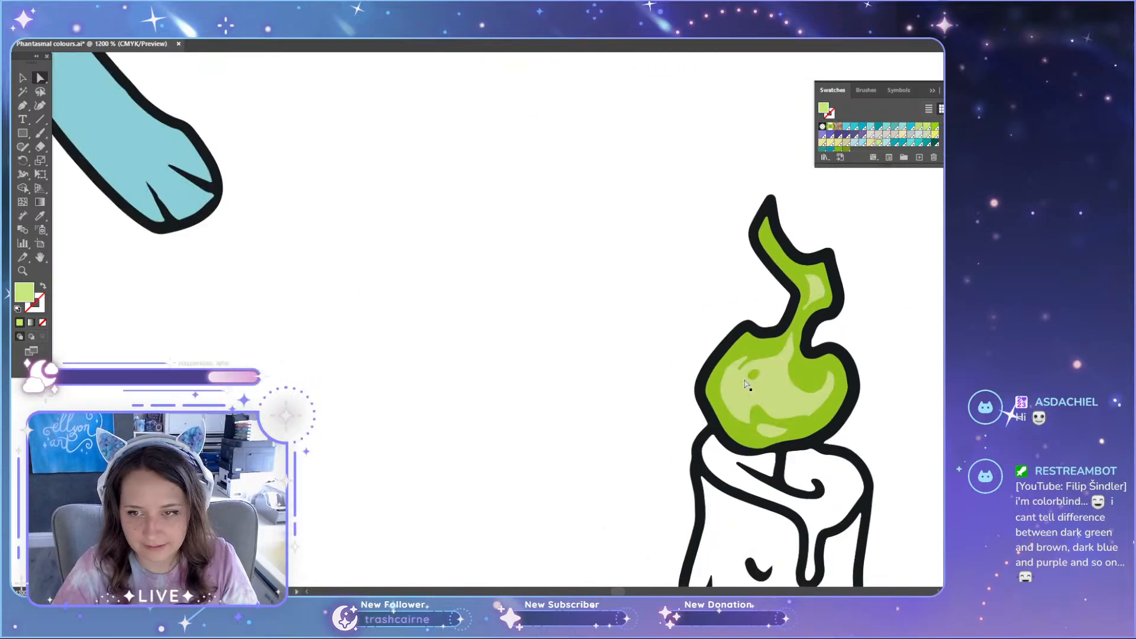
# Step: Change the 374C Screenprint label of the lighter green set to 373C Screenprint
pyautogui.scroll(2, 746, 385)
pyautogui.scroll(6, 729, 367)
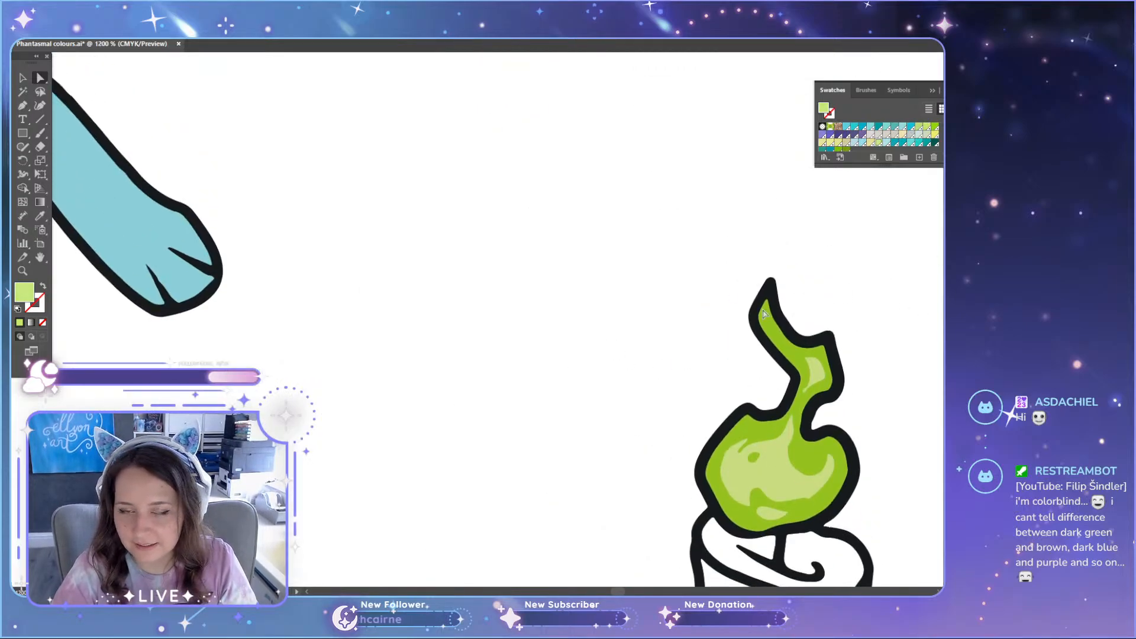
pyautogui.moveTo(620, 593); pyautogui.dragTo(622, 594)
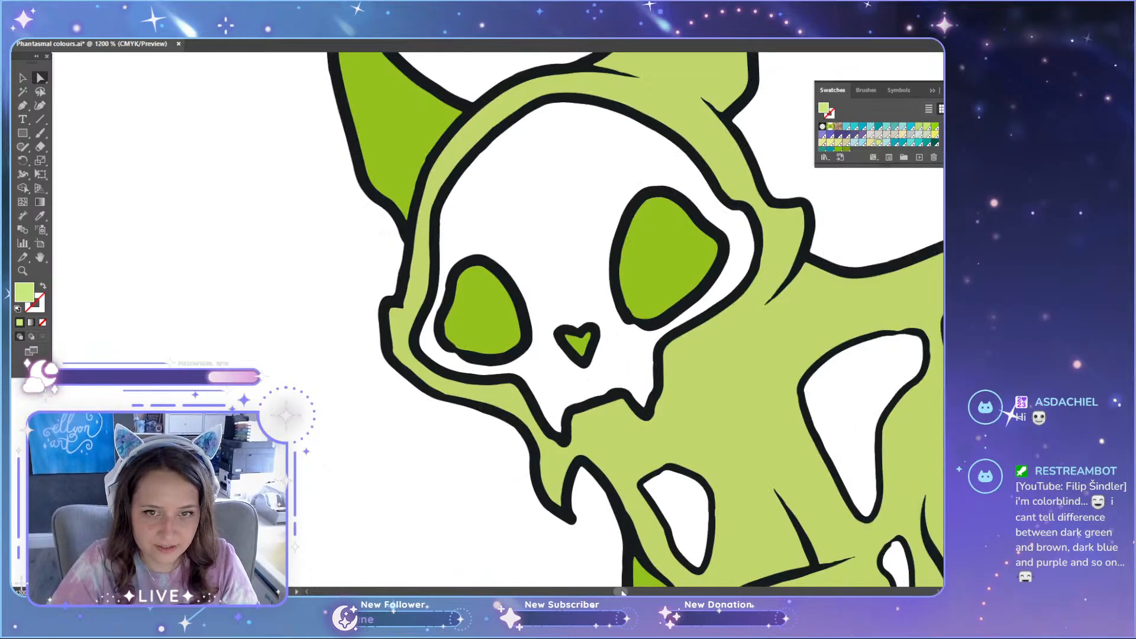
pyautogui.scroll(16, 548, 289)
pyautogui.scroll(-3, 656, 401)
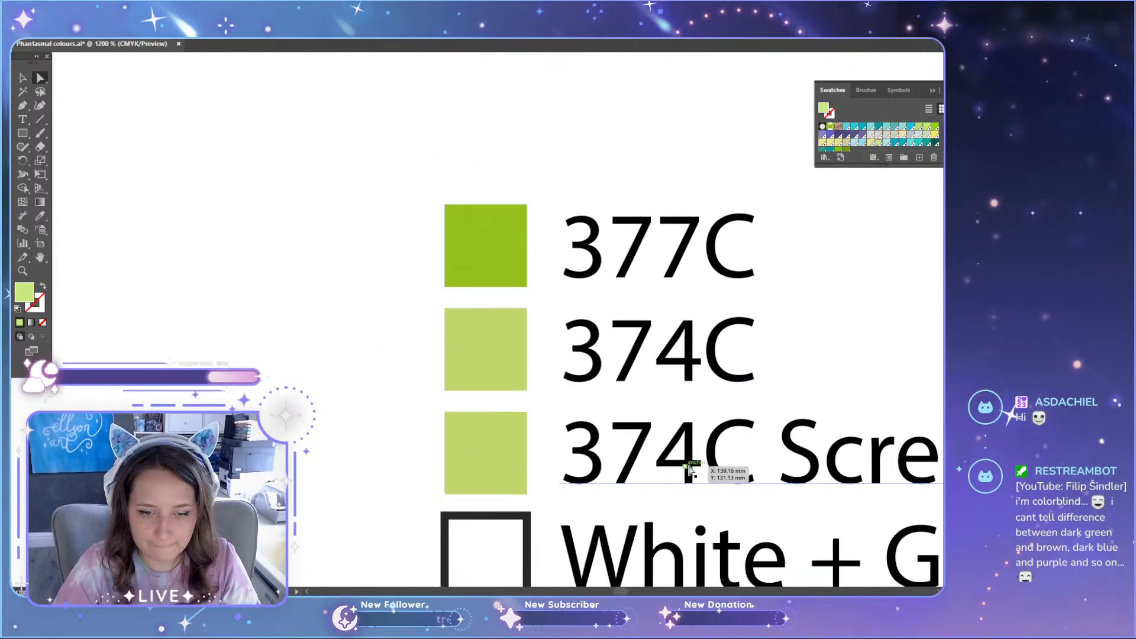
pyautogui.press('t')
pyautogui.moveTo(657, 463); pyautogui.dragTo(693, 464)
pyautogui.write('3')
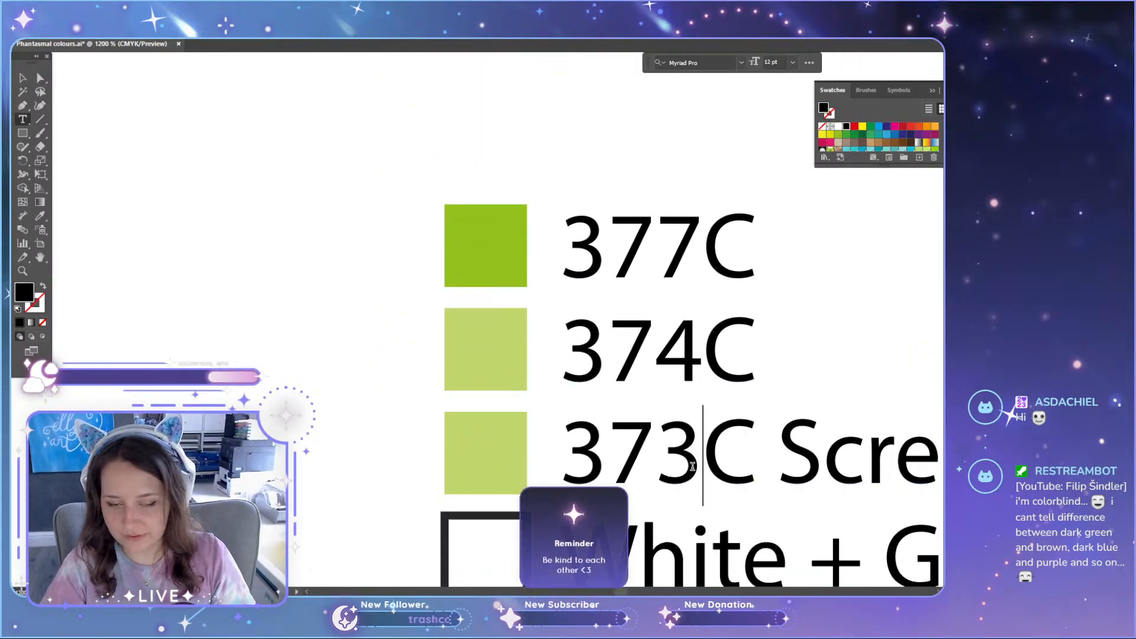
pyautogui.press('Escape')
pyautogui.click(392, 359)
# Step: Recolour the highlight on the lighter green cat's far ear with a light green sampled from its Pantone list
pyautogui.scroll(-6, 352, 334)
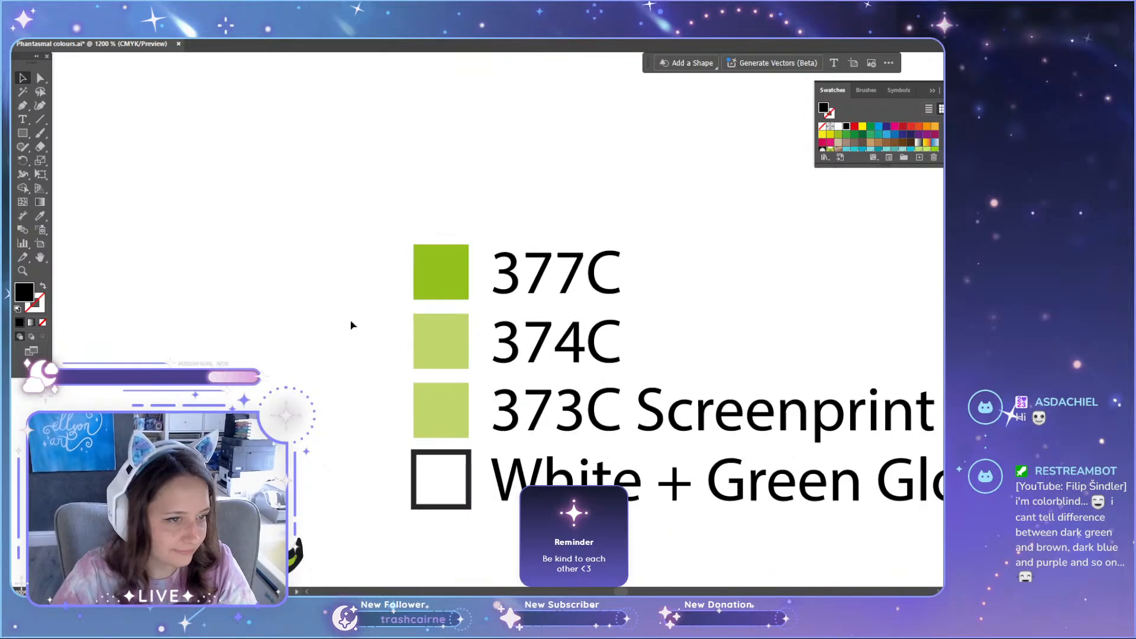
pyautogui.scroll(-5, 352, 340)
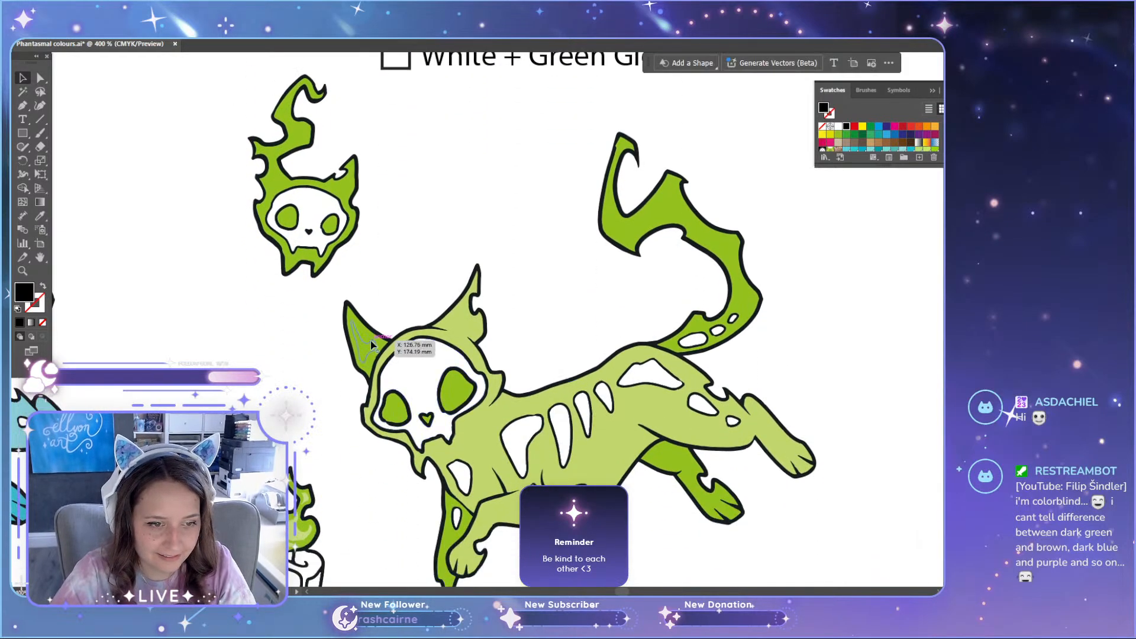
pyautogui.scroll(5, 371, 346)
pyautogui.press('a')
pyautogui.click(366, 352)
pyautogui.press('i')
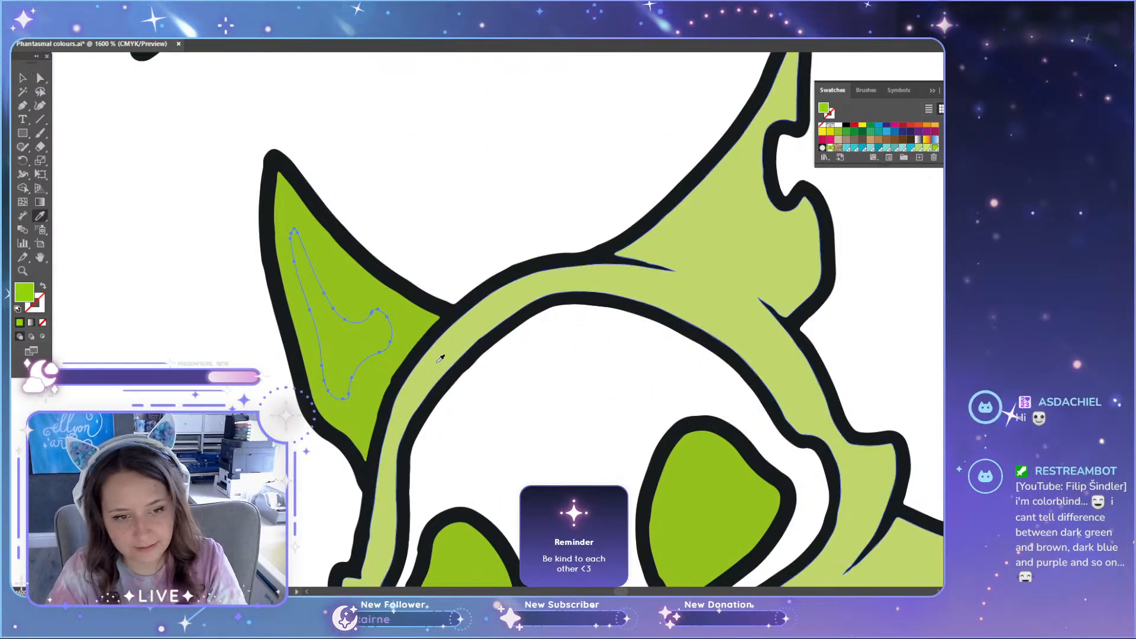
pyautogui.scroll(-4, 441, 363)
pyautogui.scroll(5, 449, 282)
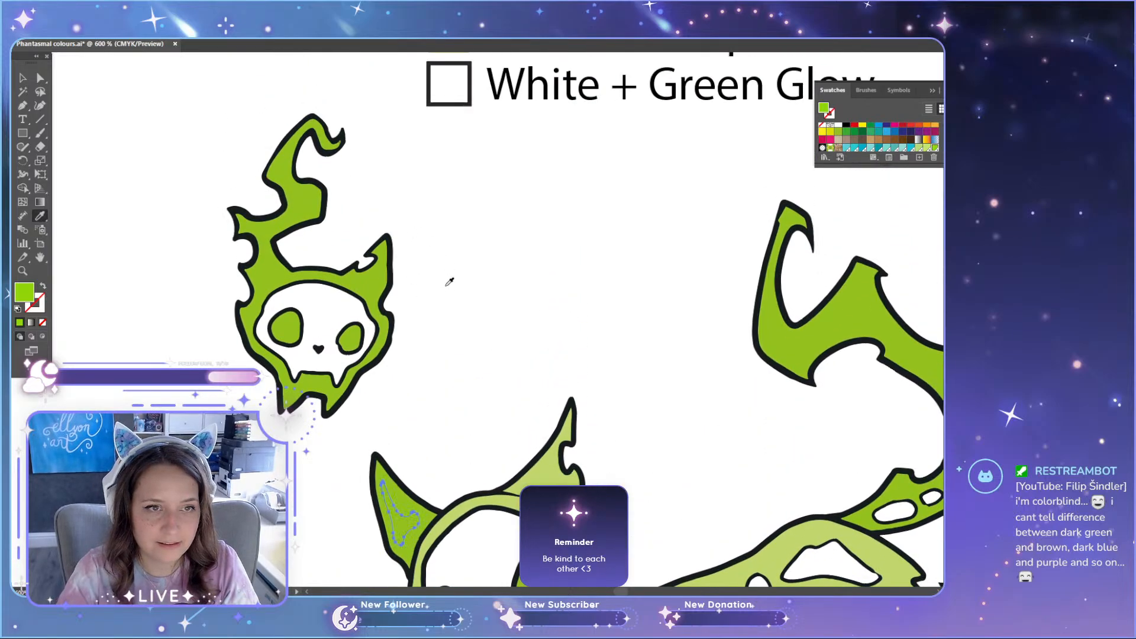
pyautogui.click(449, 154)
pyautogui.scroll(-5, 456, 253)
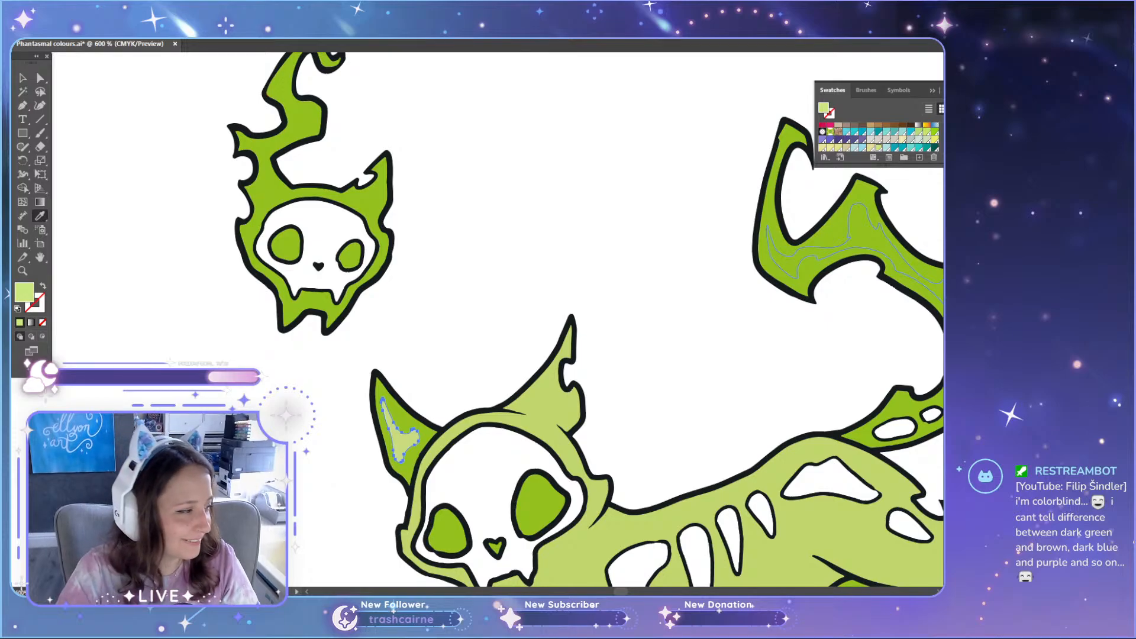
pyautogui.press('a')
pyautogui.click(558, 231)
# Step: Close the Swatches panel and compare the lighter green set with the original green set and the teal variants
pyautogui.scroll(-4, 558, 229)
pyautogui.scroll(3, 568, 251)
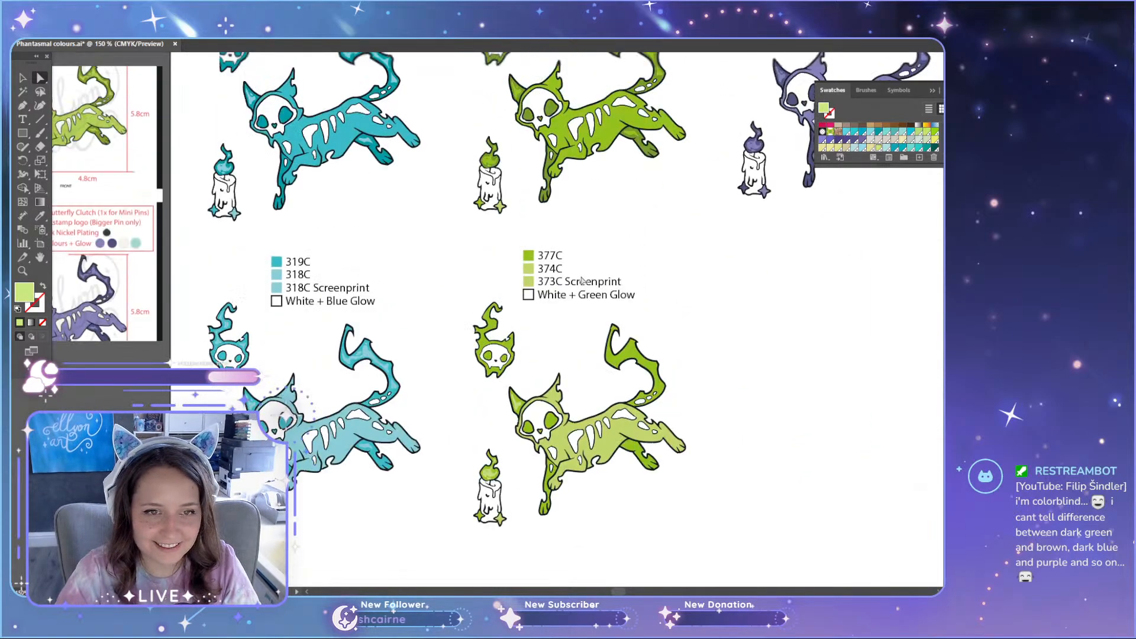
pyautogui.scroll(1, 582, 280)
pyautogui.scroll(1, 439, 358)
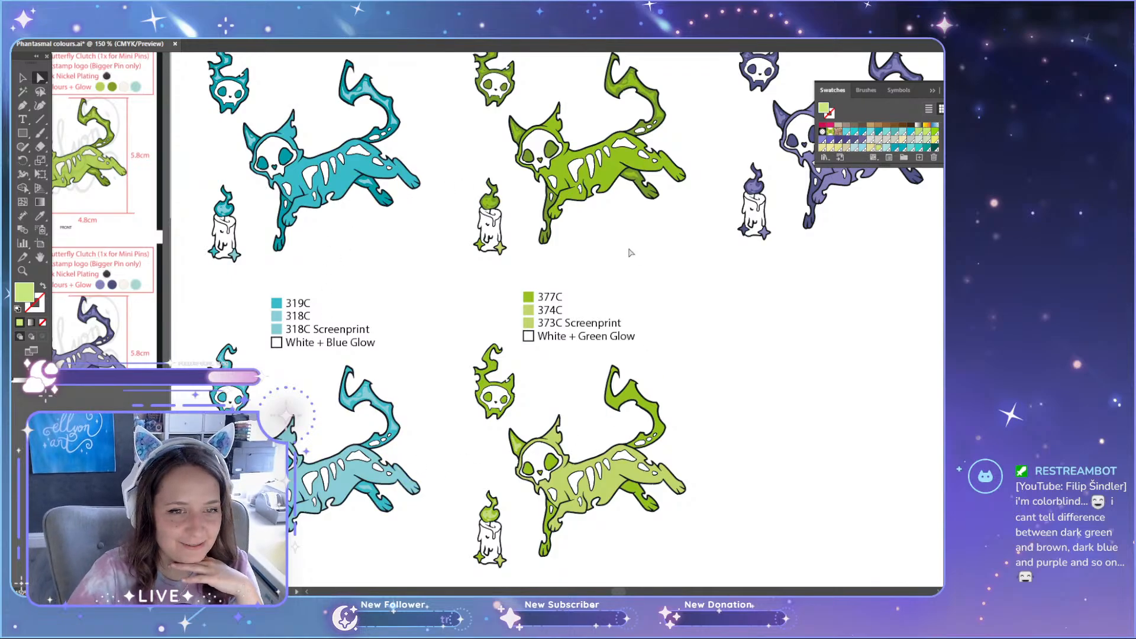
pyautogui.click(933, 90)
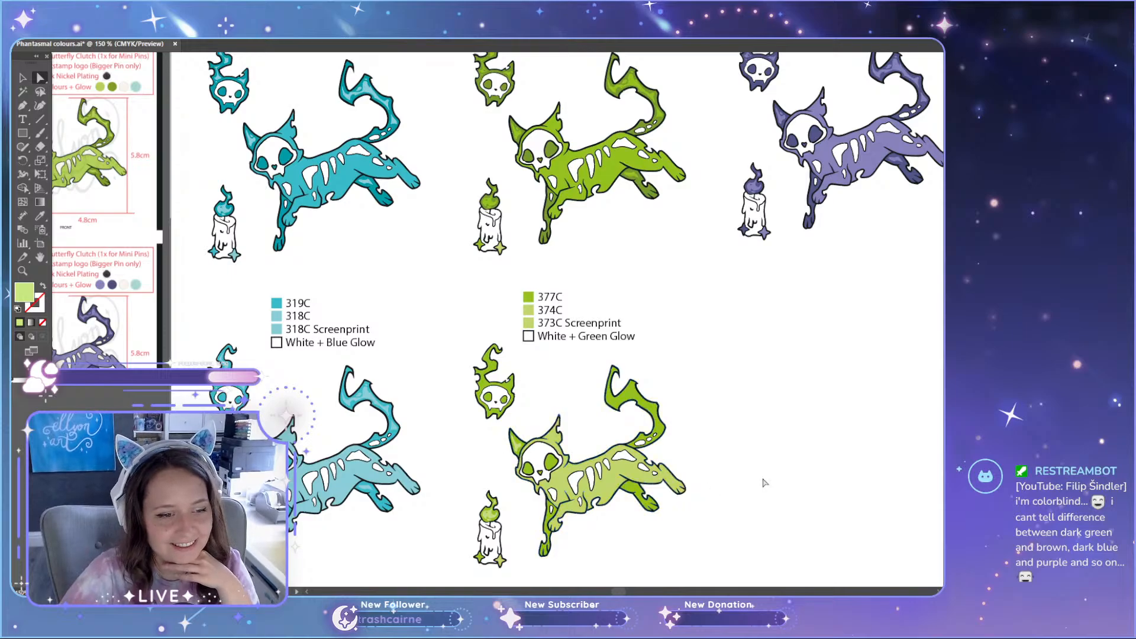
pyautogui.hscroll(-2, 622, 591)
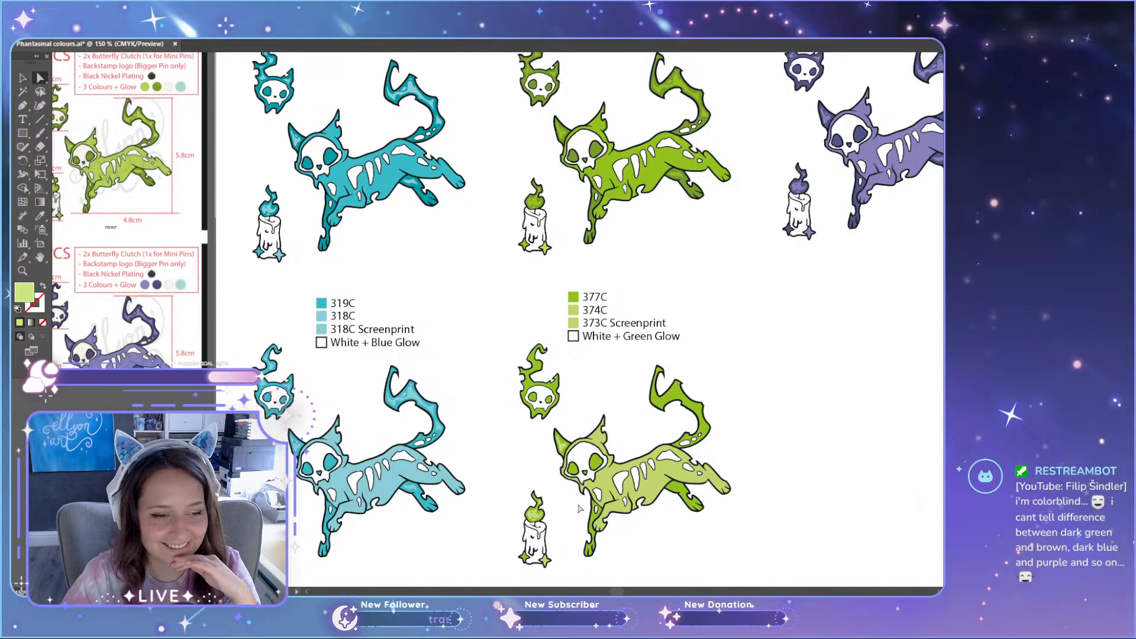
pyautogui.scroll(-1, 579, 508)
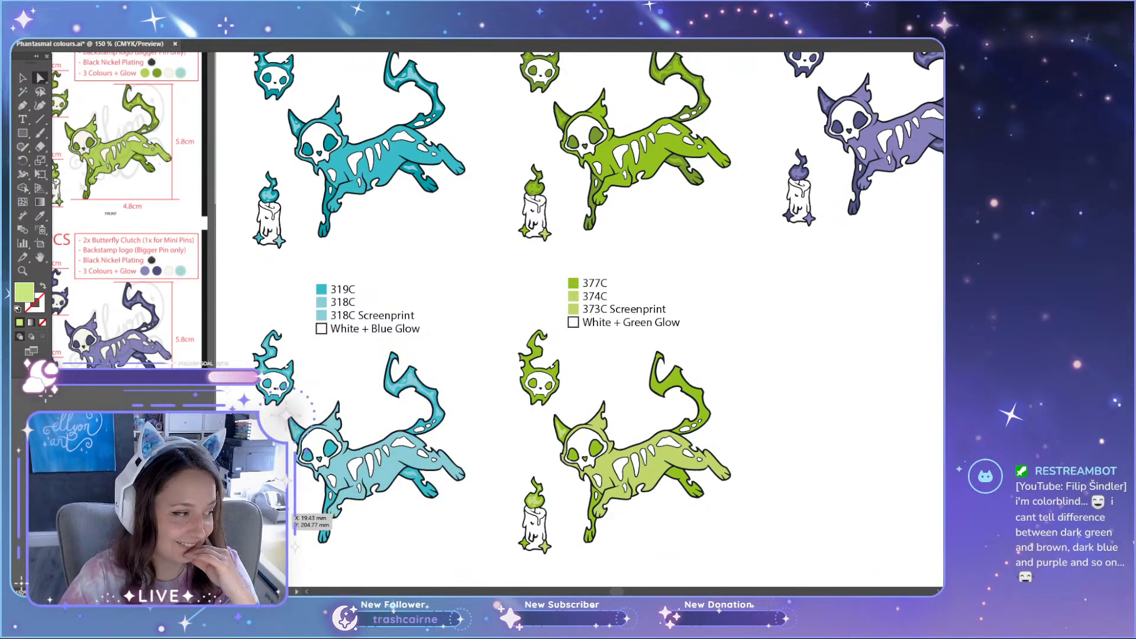
pyautogui.scroll(1, 368, 383)
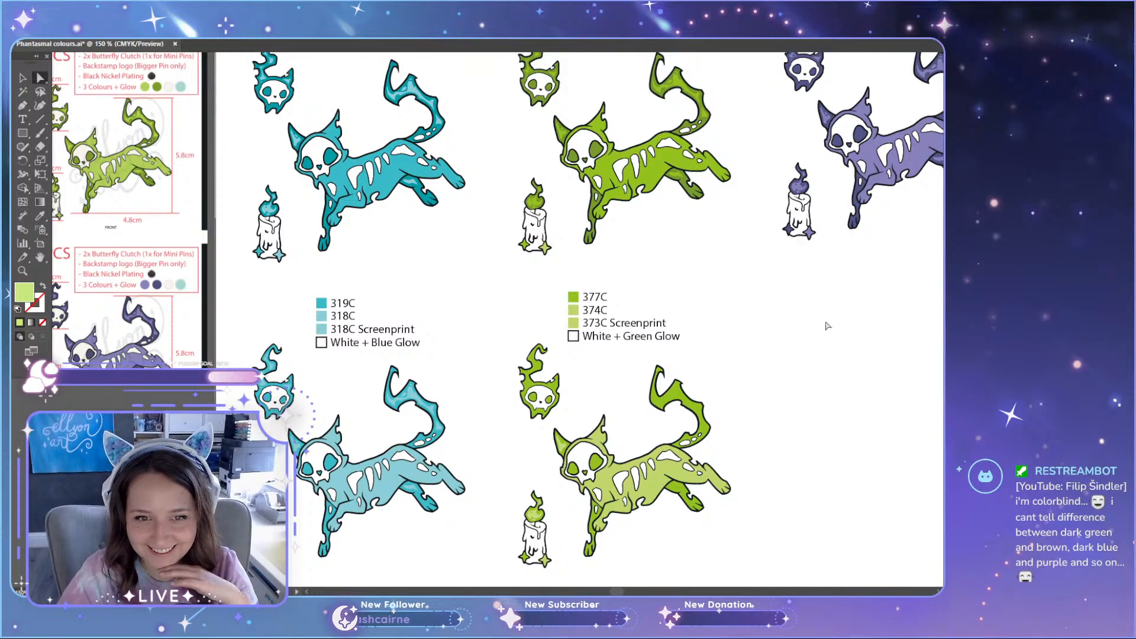
pyautogui.scroll(-1, 817, 337)
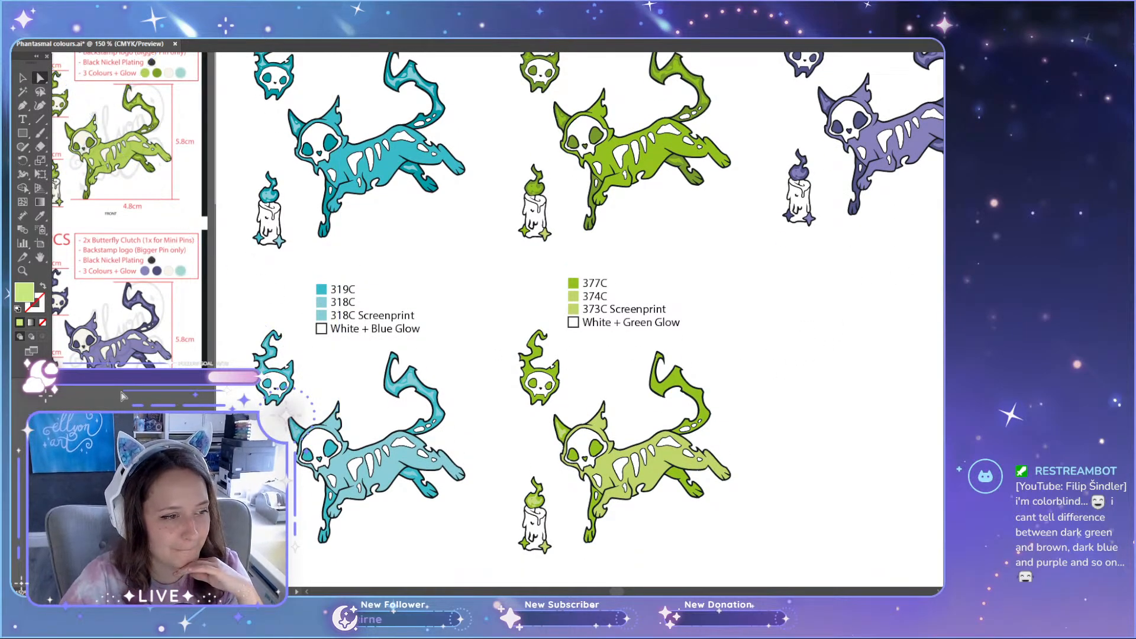
# Step: Select the highlights on the lighter teal cat's far ear and recolour them a paler teal
pyautogui.press('v')
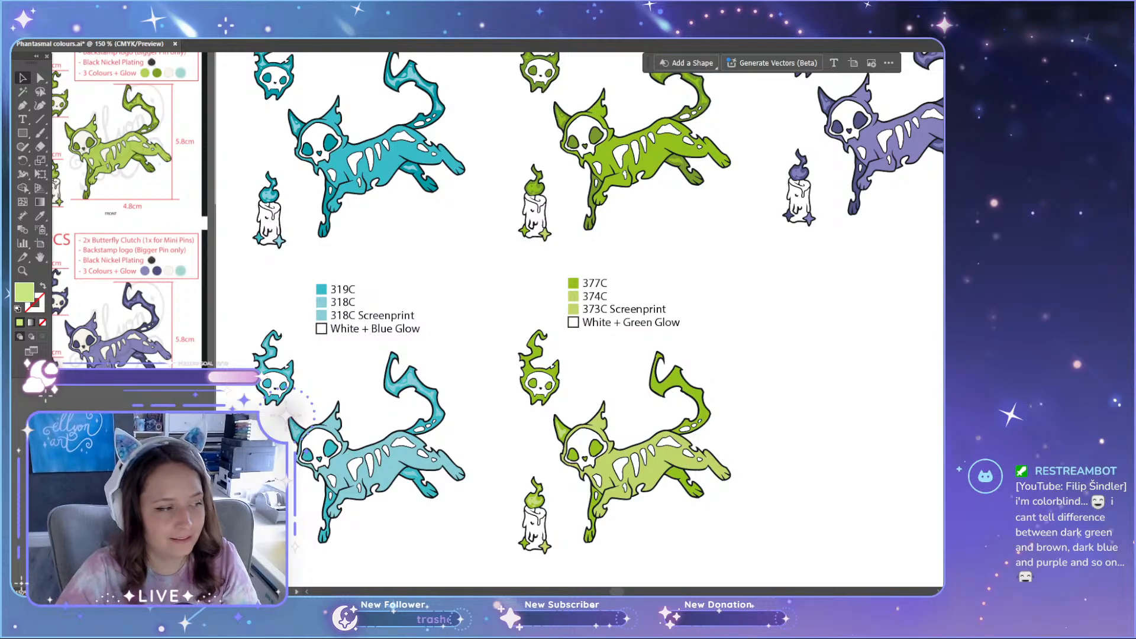
pyautogui.scroll(5, 273, 443)
pyautogui.press('a')
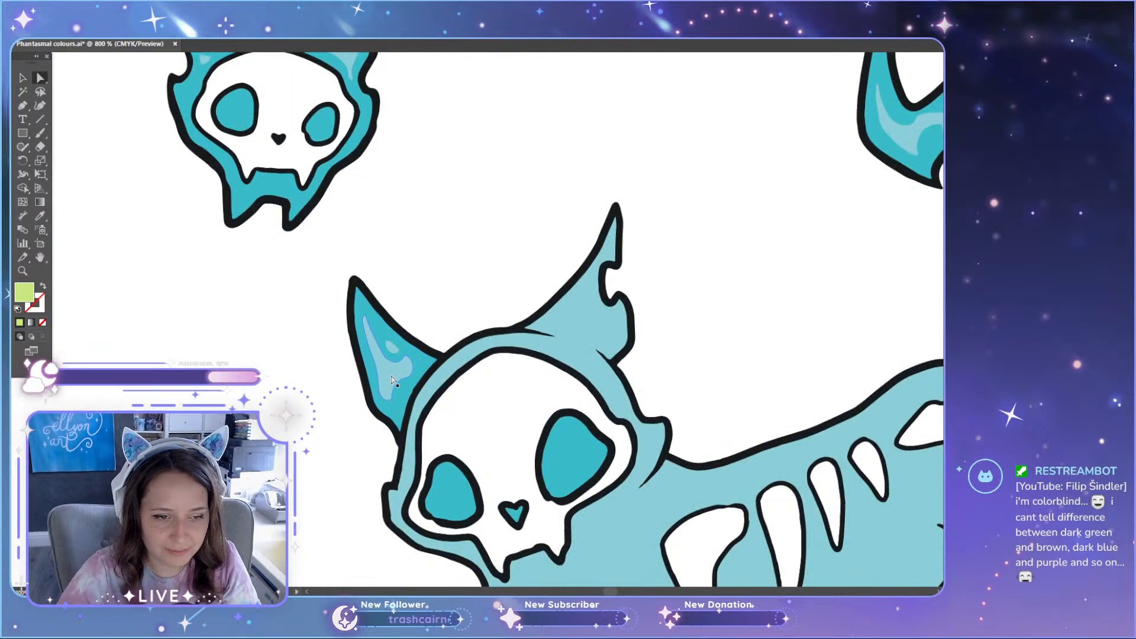
pyautogui.click(391, 379)
pyautogui.scroll(2, 392, 379)
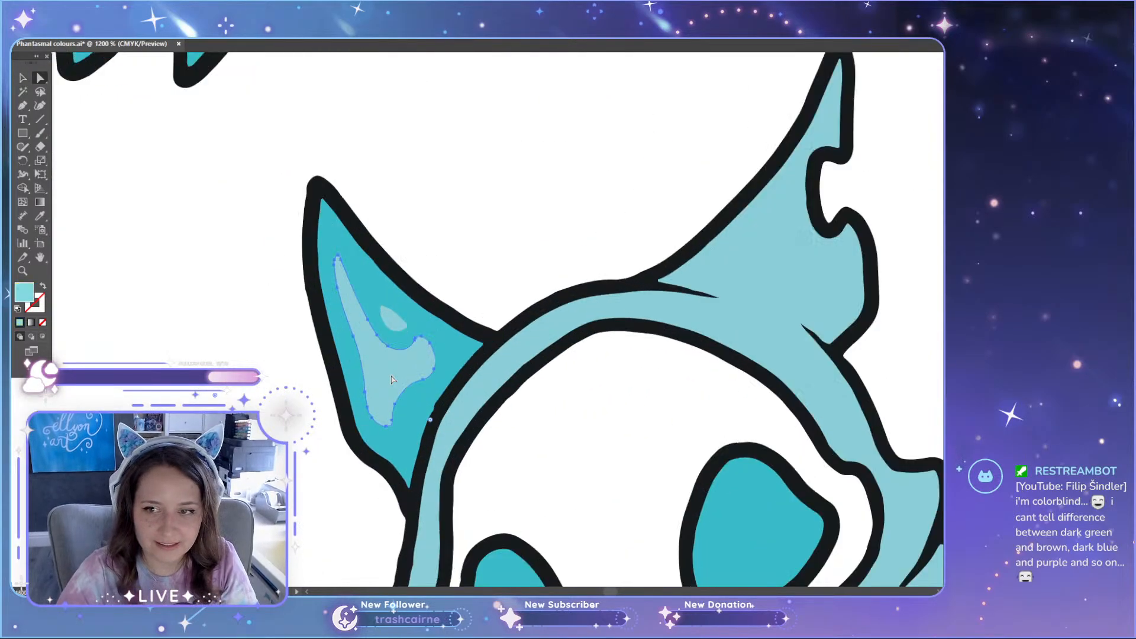
pyautogui.keyDown('shift'); pyautogui.click(393, 322); pyautogui.keyUp('shift')
pyautogui.scroll(-3, 532, 361)
pyautogui.scroll(4, 712, 430)
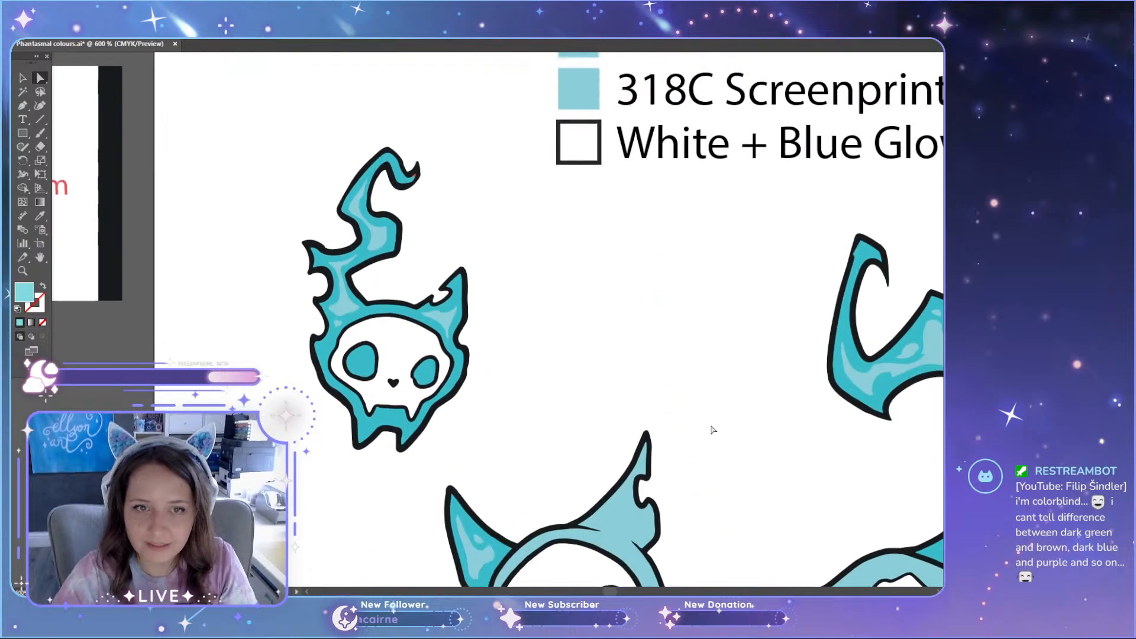
pyautogui.scroll(3, 713, 430)
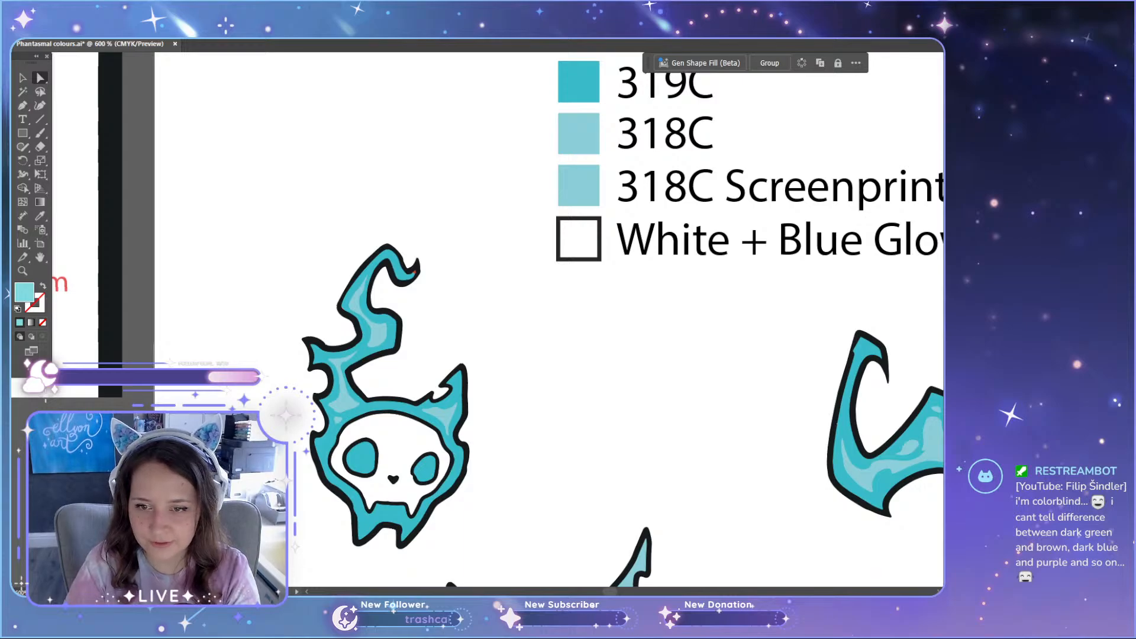
pyautogui.scroll(-7, 697, 452)
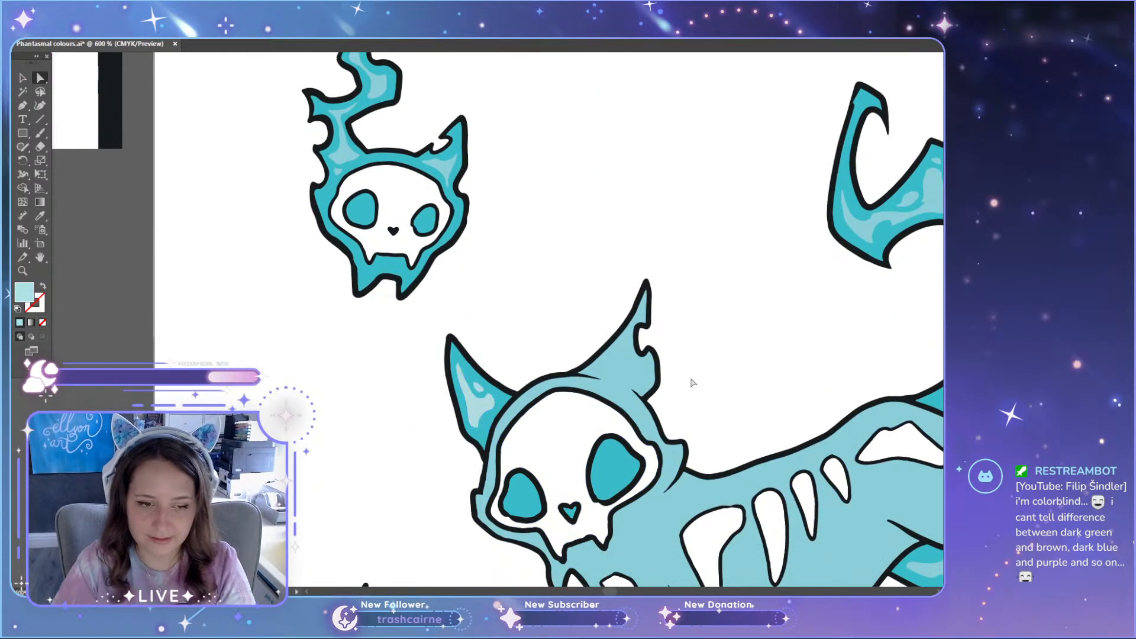
# Step: Select the highlights on the lighter teal candle's flame and recolour them the paler teal
pyautogui.scroll(-9, 692, 382)
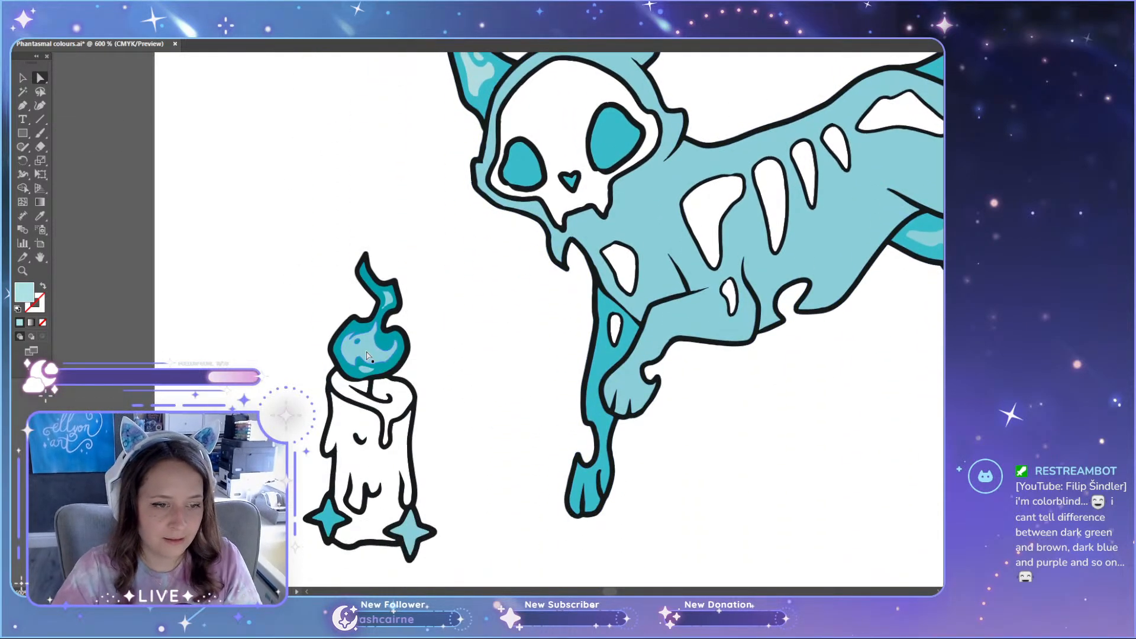
pyautogui.click(367, 355)
pyautogui.scroll(4, 368, 370)
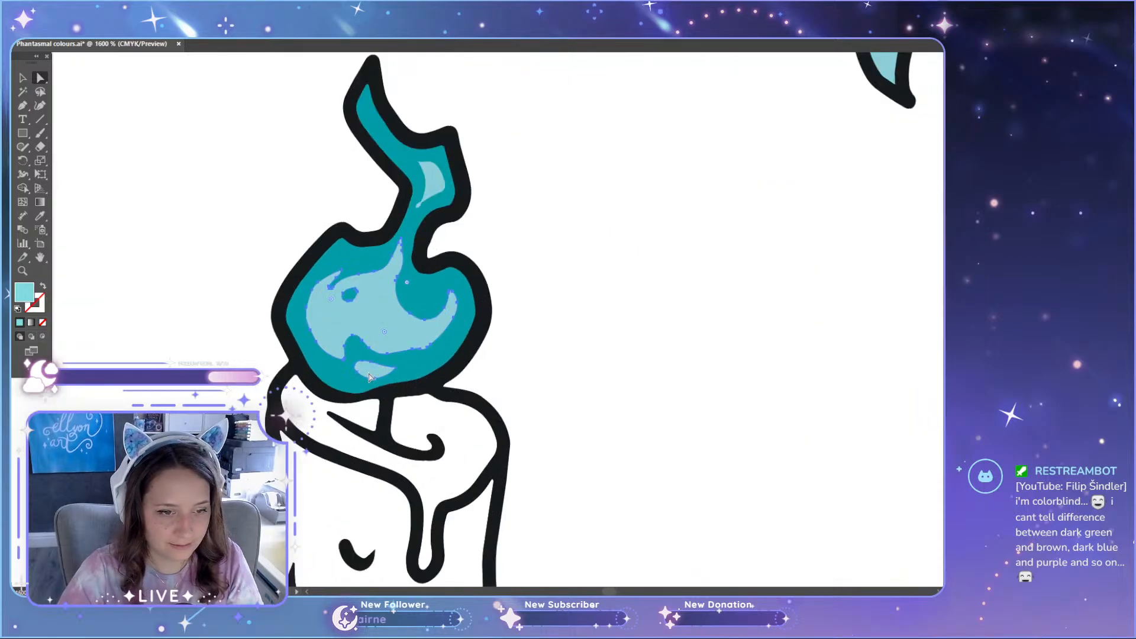
pyautogui.scroll(-5, 425, 214)
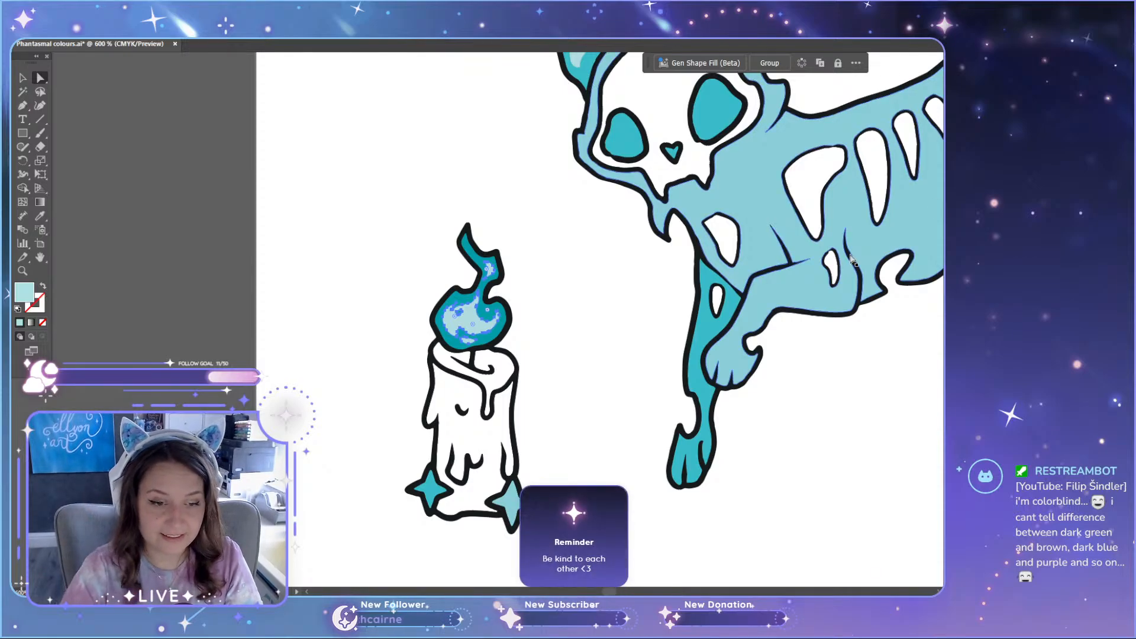
# Step: Select the highlights on the lighter teal flaming skull's ear and wavy flame and recolour them the paler teal
pyautogui.scroll(-3, 595, 394)
pyautogui.scroll(2, 596, 394)
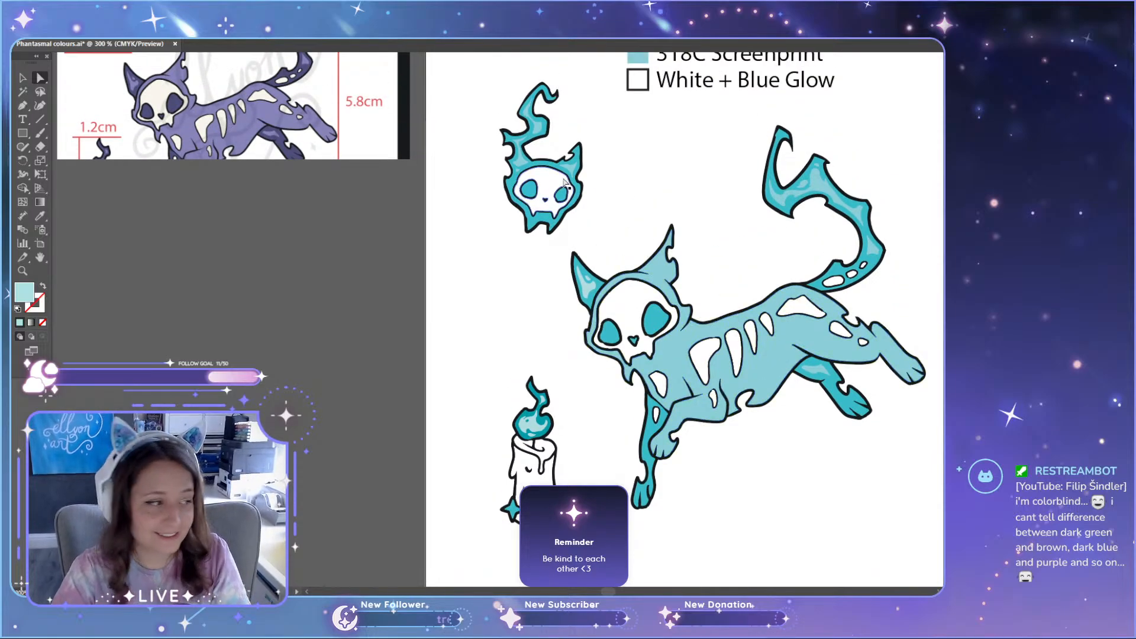
pyautogui.scroll(4, 445, 216)
pyautogui.scroll(2, 445, 216)
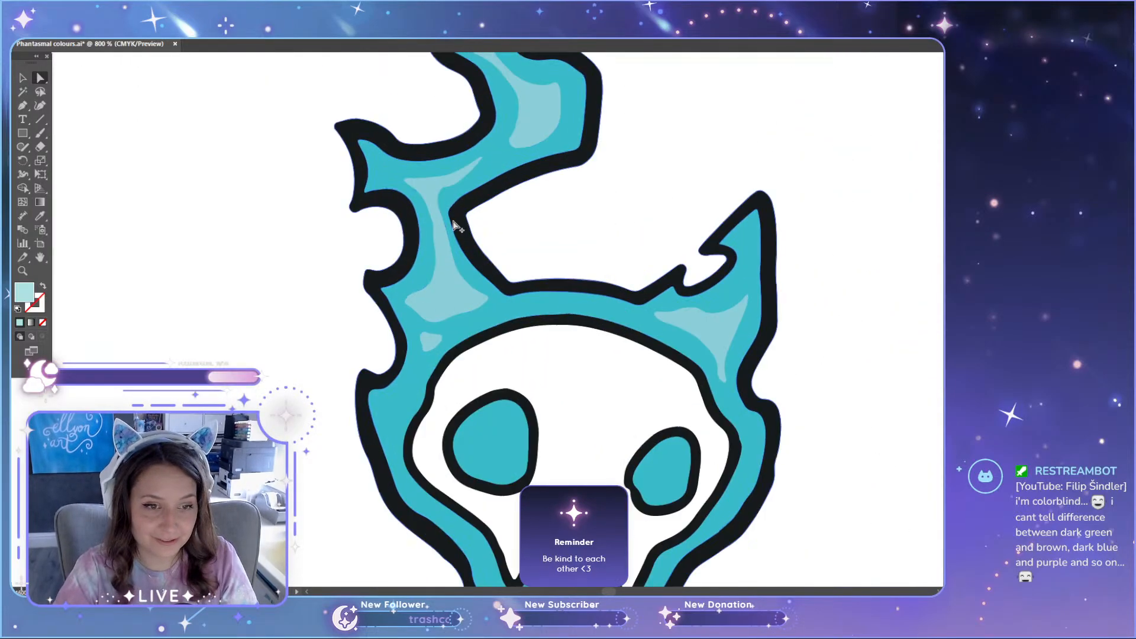
pyautogui.click(450, 293)
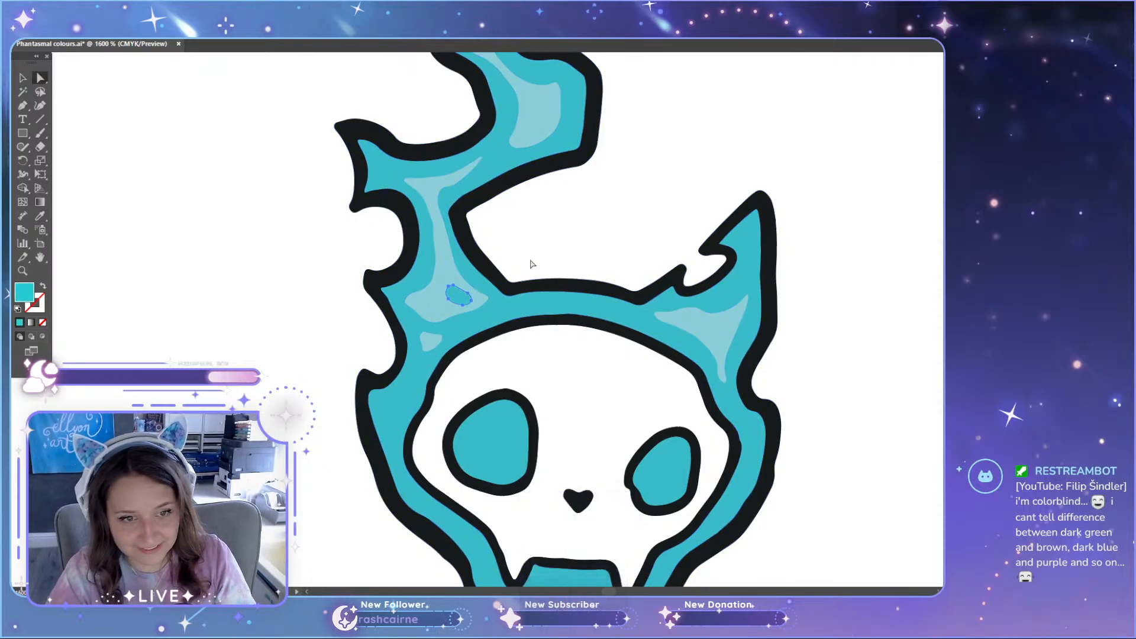
pyautogui.click(716, 341)
pyautogui.keyDown('shift'); pyautogui.click(471, 304); pyautogui.keyUp('shift')
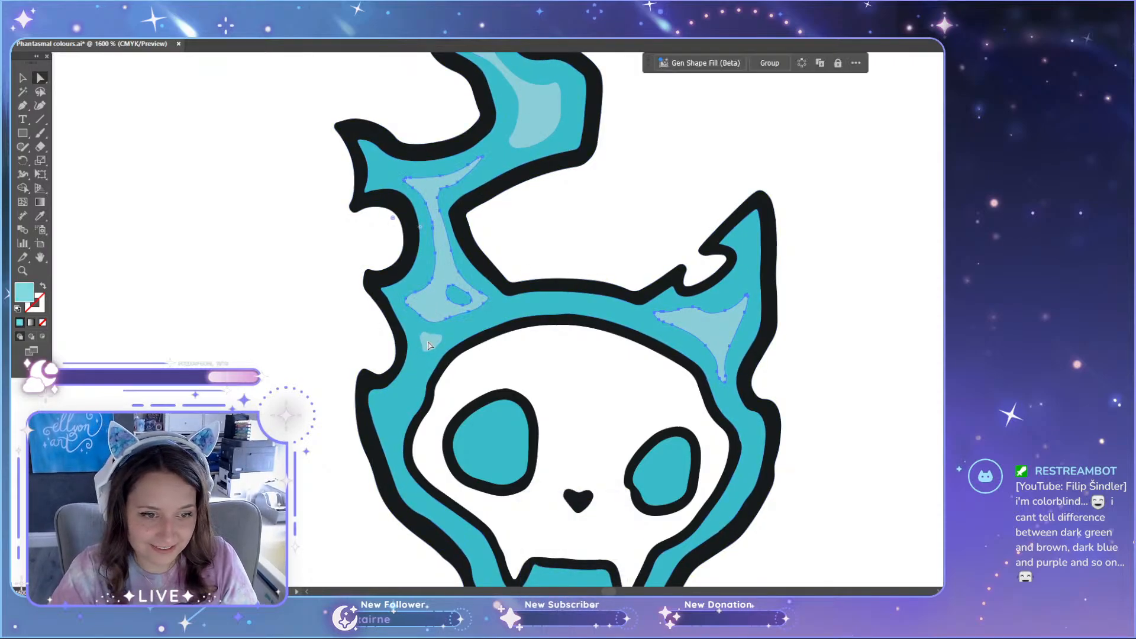
pyautogui.scroll(5, 447, 320)
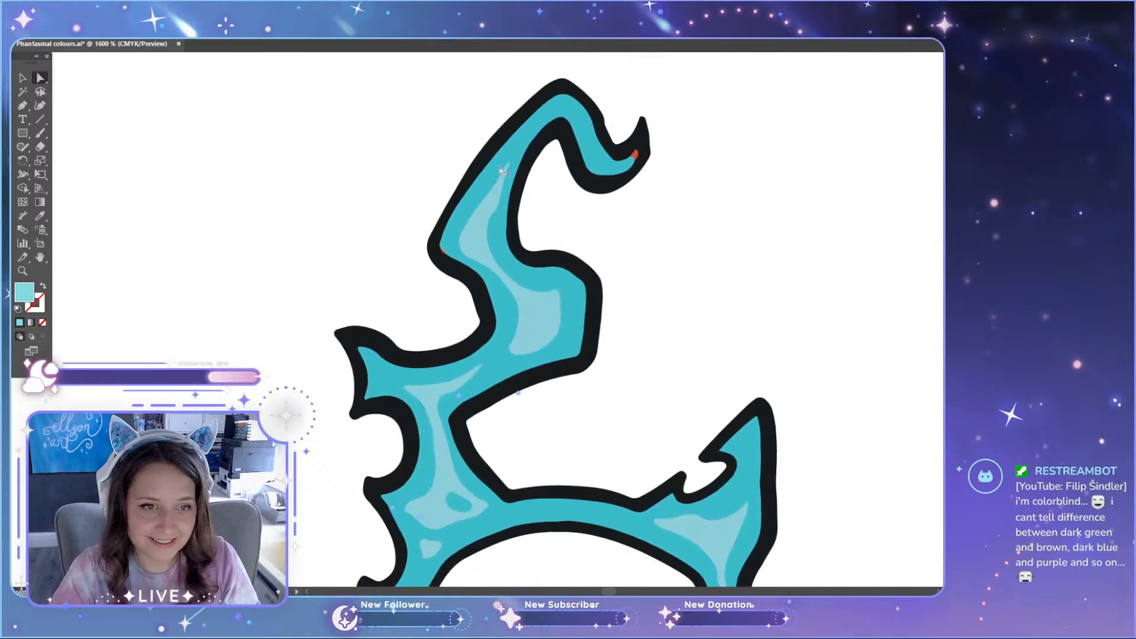
pyautogui.scroll(4, 503, 196)
pyautogui.scroll(-4, 537, 356)
pyautogui.scroll(-5, 540, 358)
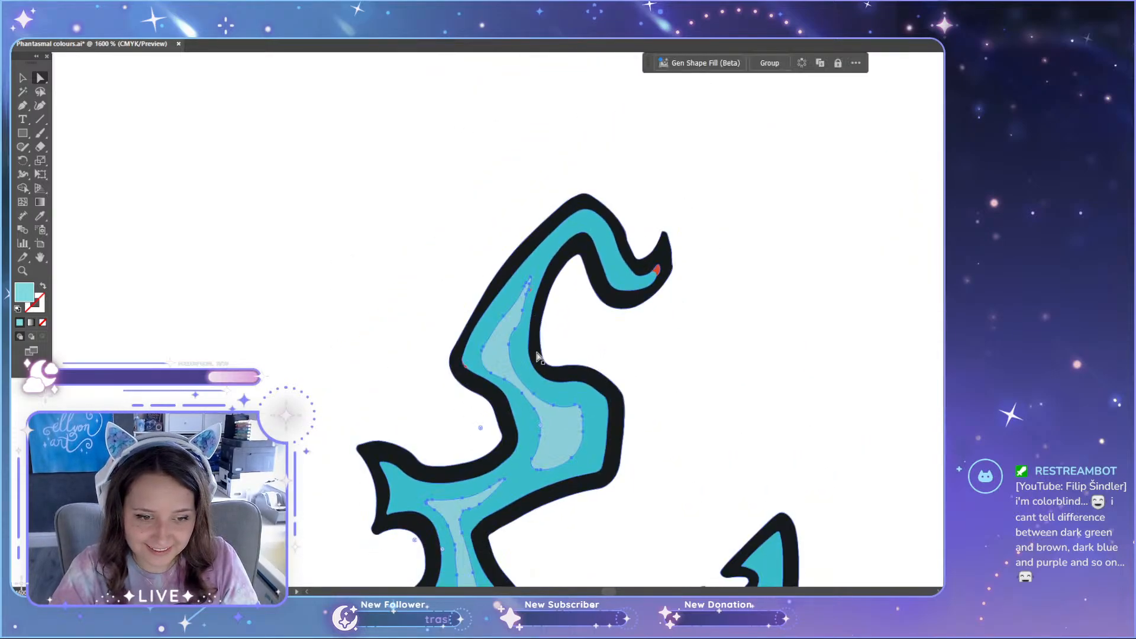
pyautogui.scroll(-2, 540, 358)
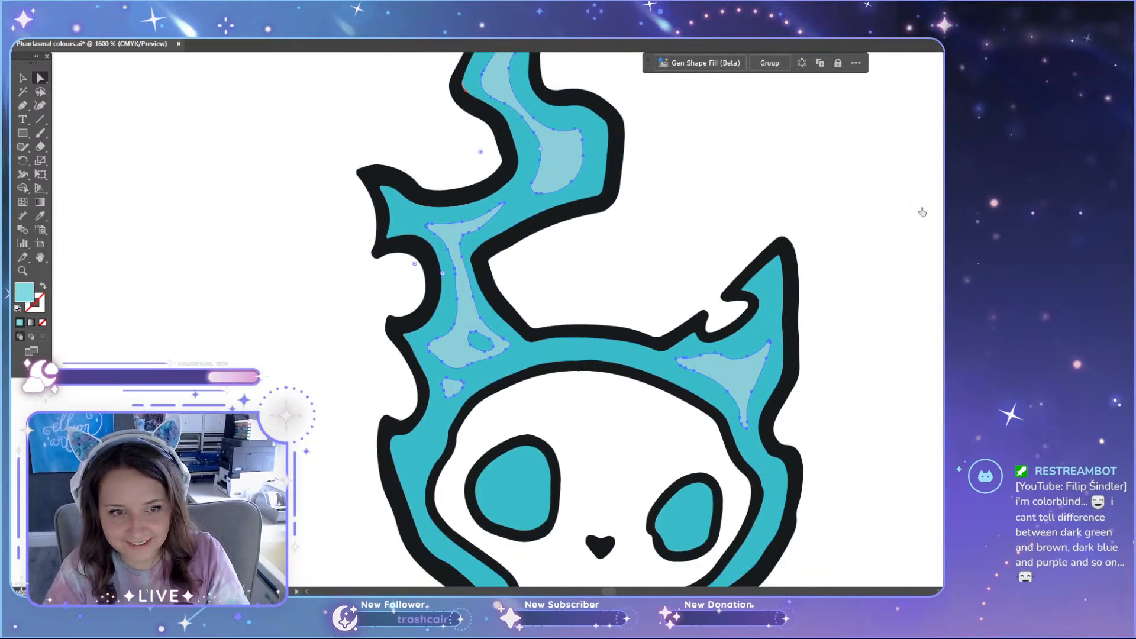
pyautogui.scroll(-4, 713, 194)
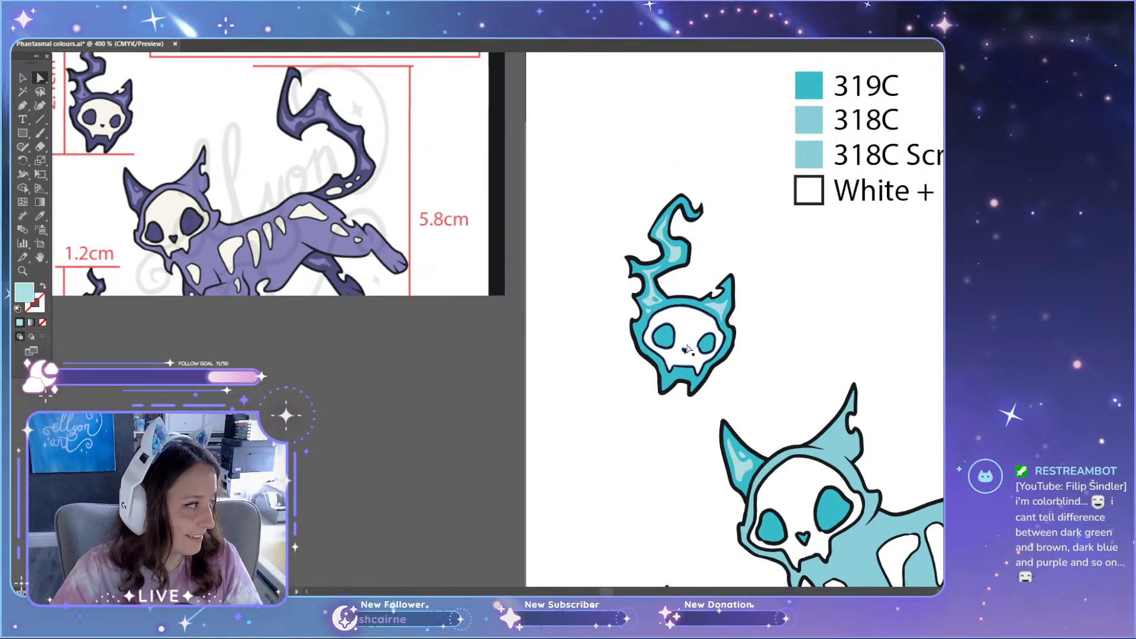
# Step: Examine the recoloured skull and candle highlights of the lighter teal set and compare the set with the other variants
pyautogui.moveTo(607, 594); pyautogui.dragTo(613, 593)
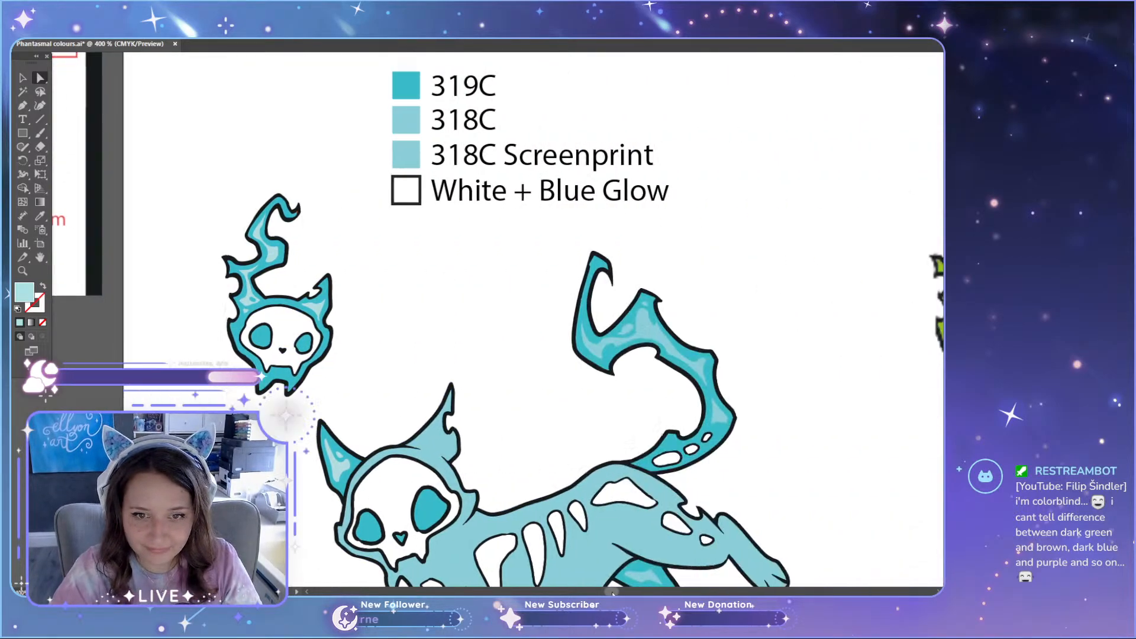
pyautogui.scroll(-4, 573, 476)
pyautogui.scroll(2, 423, 273)
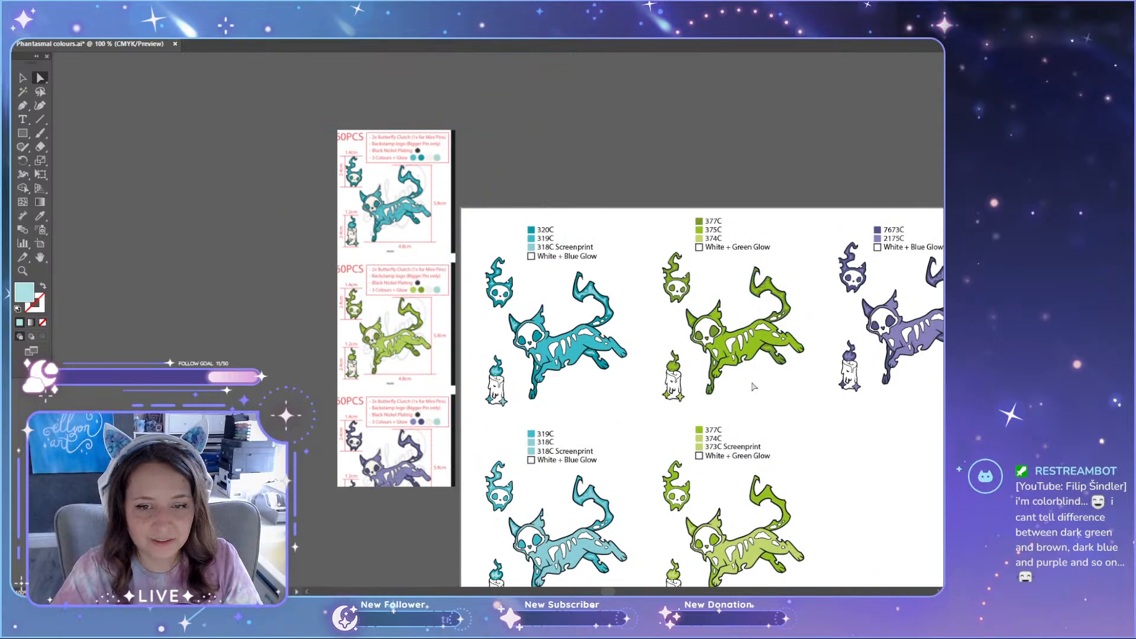
pyautogui.scroll(-2, 432, 290)
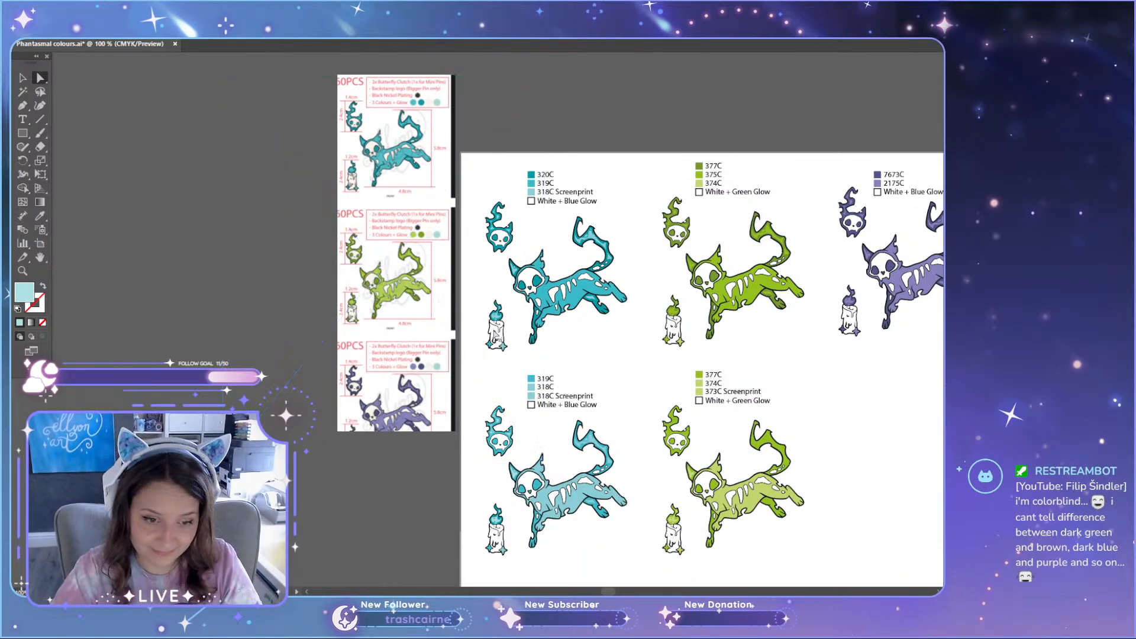
pyautogui.scroll(1, 441, 305)
pyautogui.scroll(3, 412, 320)
pyautogui.scroll(2, 412, 320)
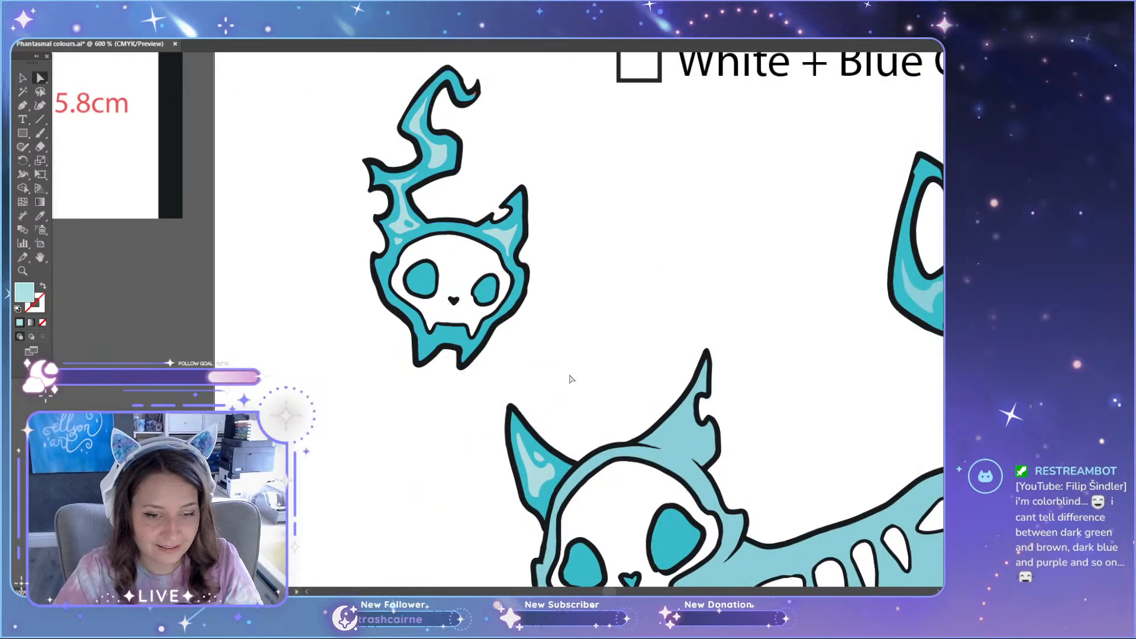
pyautogui.scroll(-6, 557, 414)
pyautogui.scroll(-2, 542, 448)
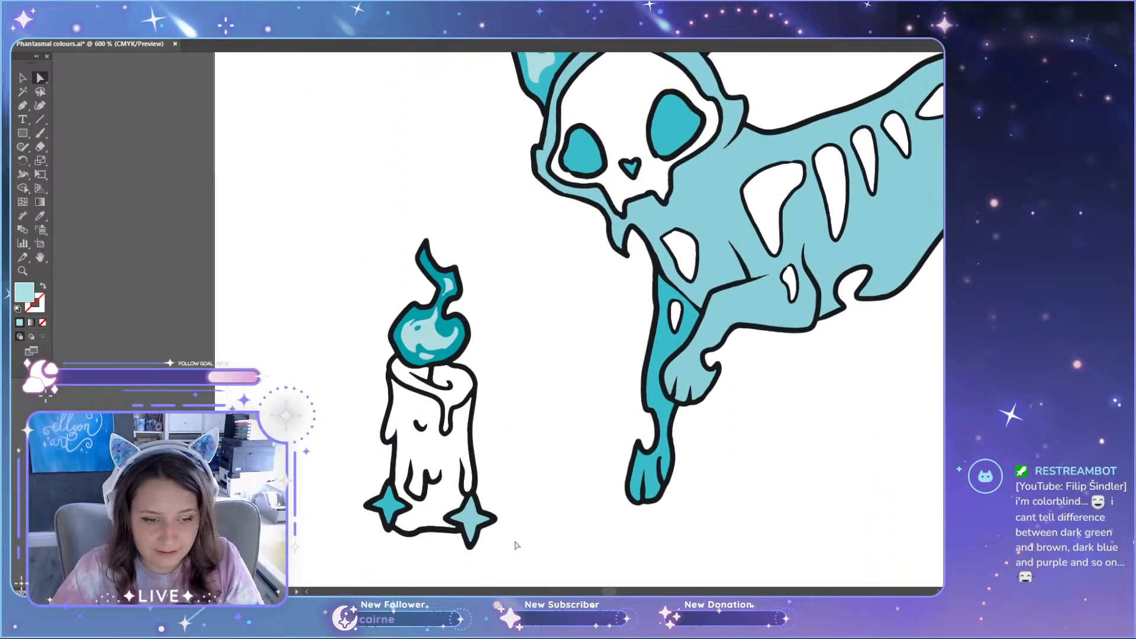
# Step: Select the highlights on the lighter teal cat's tail and far hind leg and recolour them the paler teal
pyautogui.moveTo(606, 592); pyautogui.dragTo(611, 593)
pyautogui.scroll(10, 743, 185)
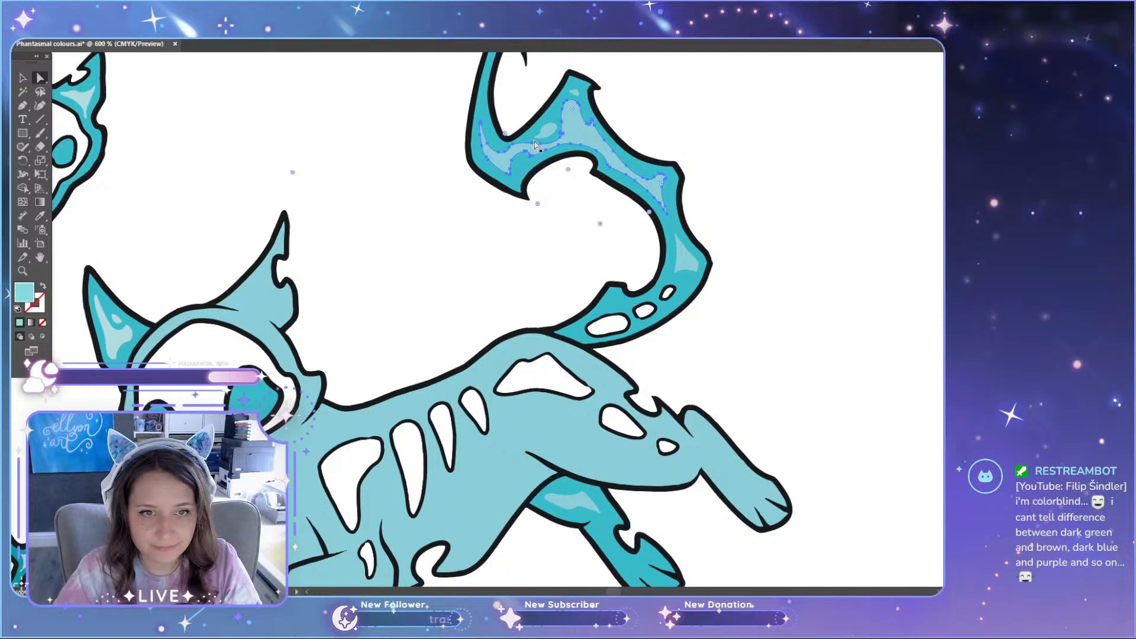
pyautogui.keyDown('shift'); pyautogui.click(548, 133); pyautogui.keyUp('shift')
pyautogui.scroll(4, 597, 97)
pyautogui.keyDown('shift'); pyautogui.click(508, 86); pyautogui.keyUp('shift')
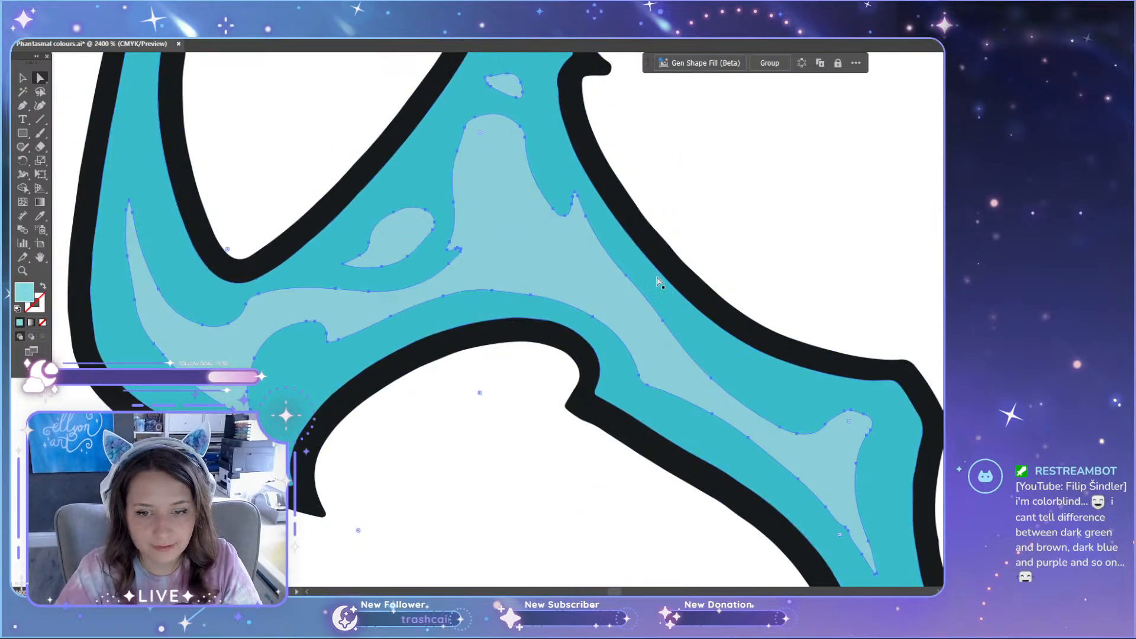
pyautogui.scroll(-4, 678, 290)
pyautogui.scroll(-2, 733, 411)
pyautogui.scroll(2, 757, 379)
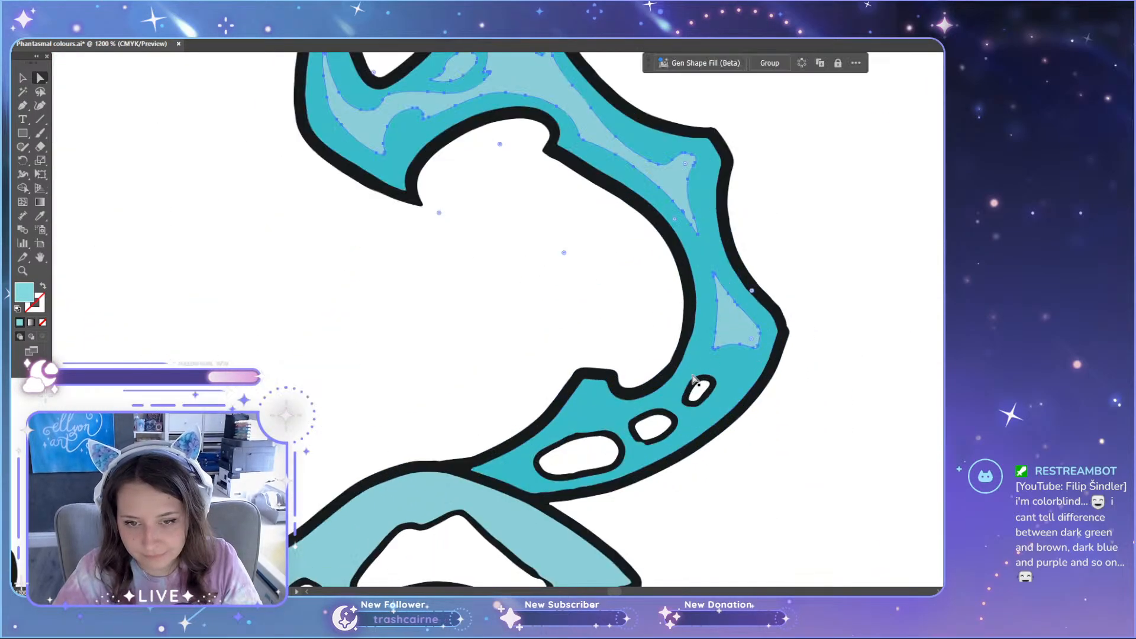
pyautogui.scroll(-3, 693, 379)
pyautogui.scroll(2, 563, 491)
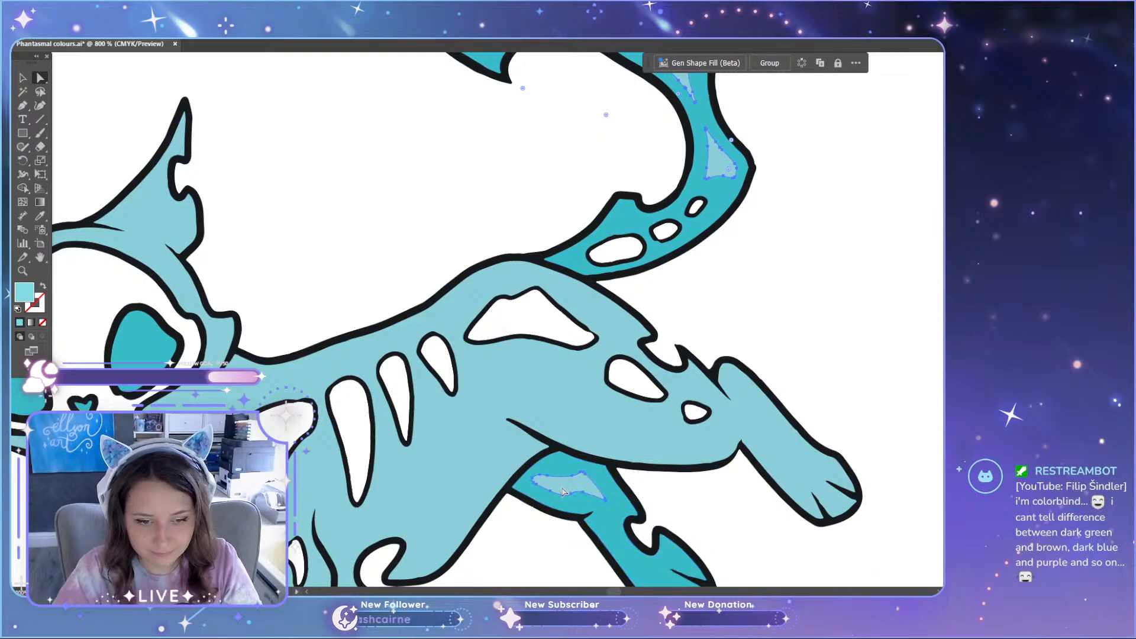
pyautogui.scroll(-3, 179, 304)
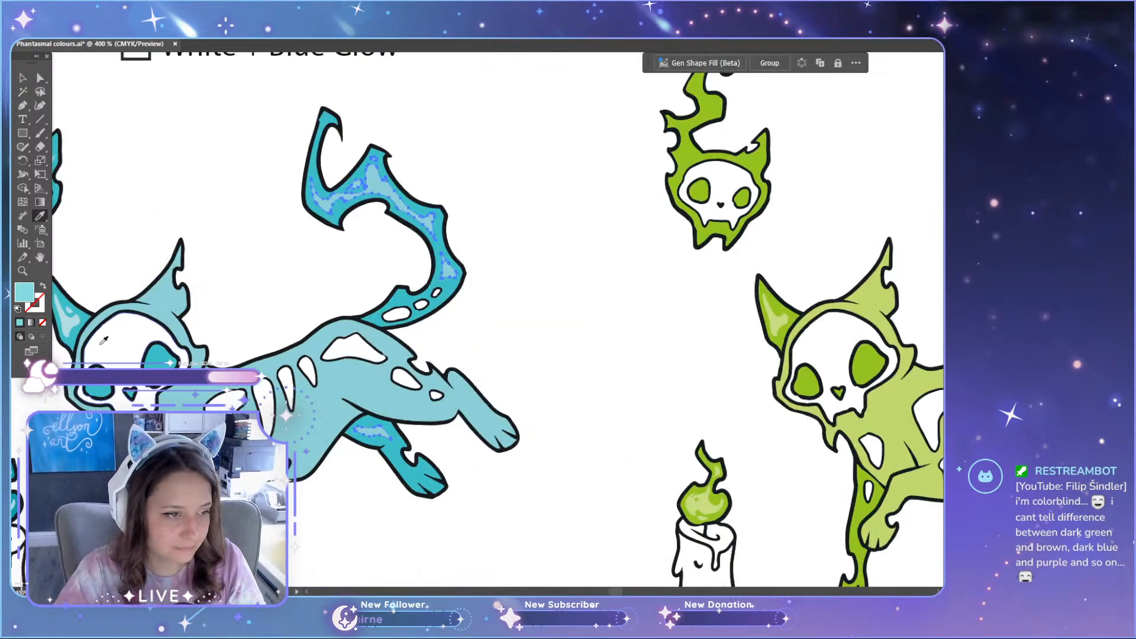
pyautogui.press('a')
pyautogui.click(525, 357)
# Step: Change the 318C Screenprint label of the lighter teal set to 317C Screenprint
pyautogui.scroll(6, 513, 364)
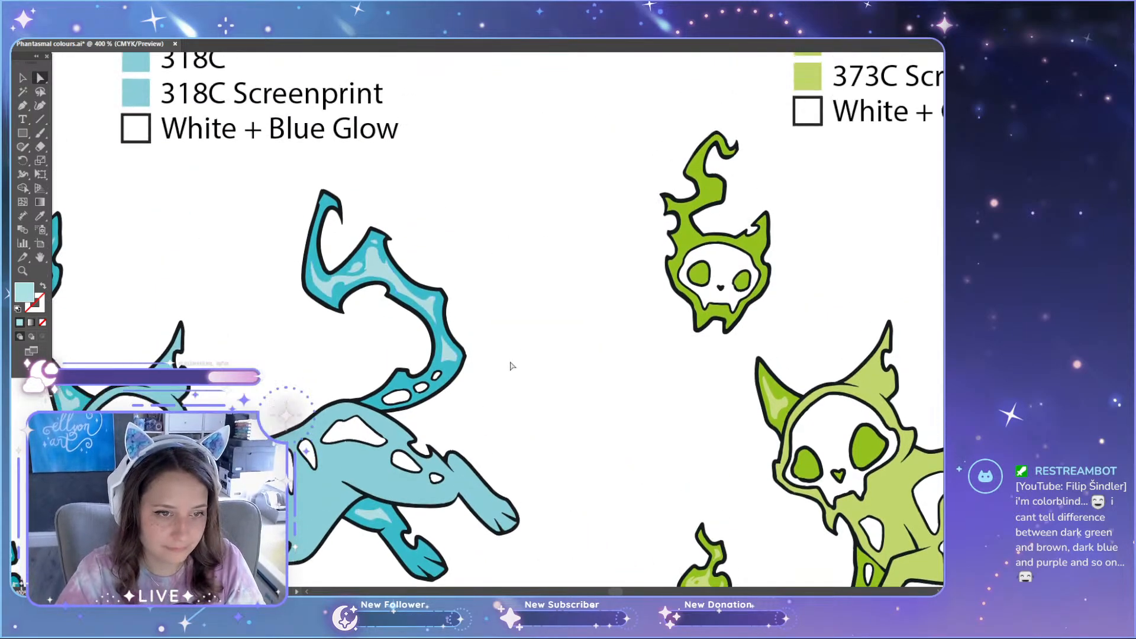
pyautogui.scroll(2, 507, 378)
pyautogui.scroll(-2, 507, 378)
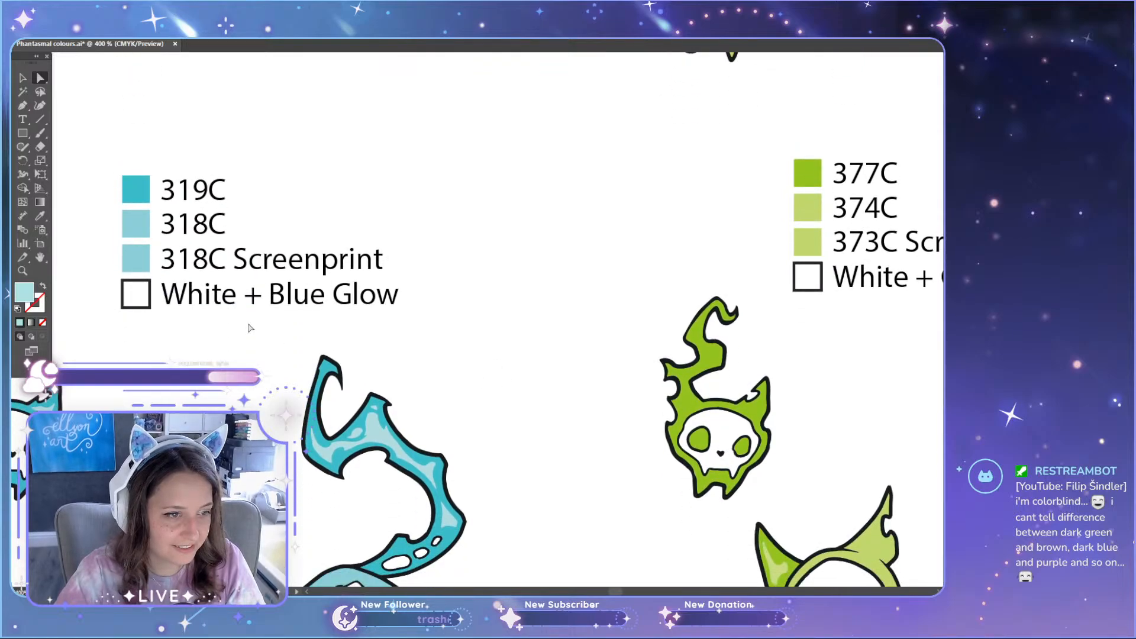
pyautogui.press('t')
pyautogui.click(195, 263)
pyautogui.moveTo(195, 263); pyautogui.dragTo(207, 264)
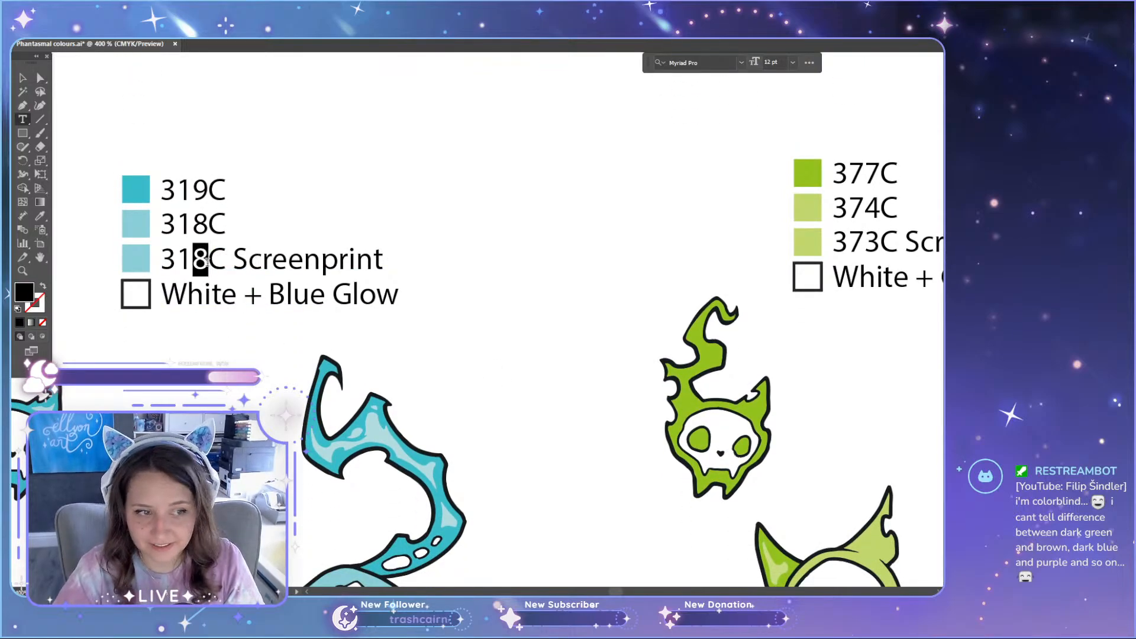
pyautogui.write('7')
pyautogui.click(23, 79)
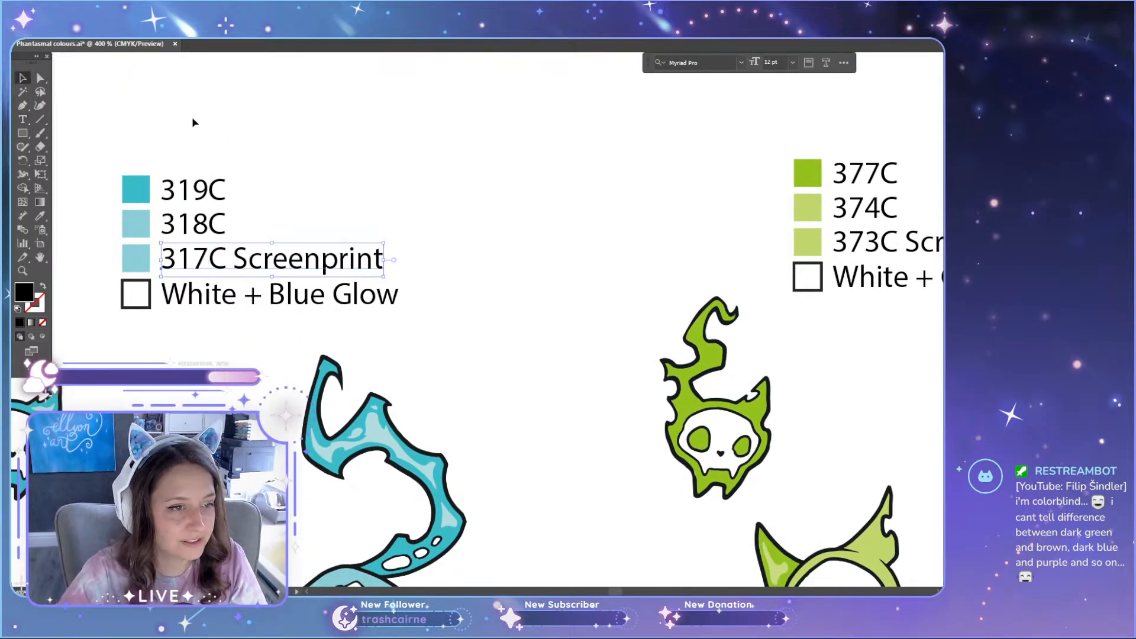
pyautogui.click(192, 116)
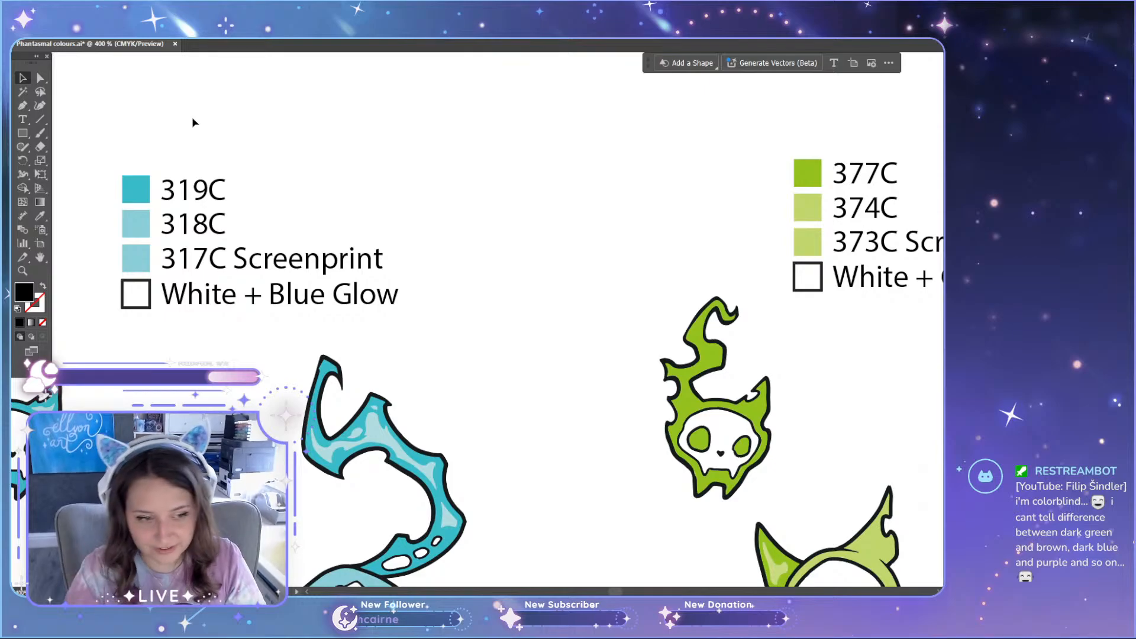
# Step: Compare the lighter sets with the originals and examine the original teal cat's and candle's highlights up close
pyautogui.scroll(-2, 202, 255)
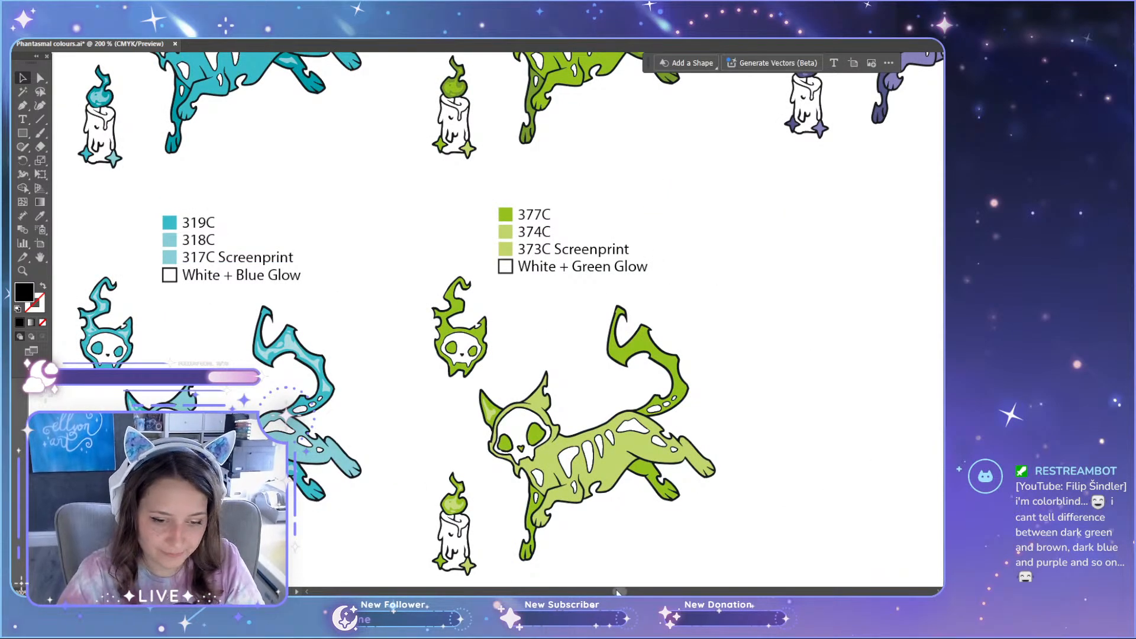
pyautogui.moveTo(616, 590); pyautogui.dragTo(610, 588)
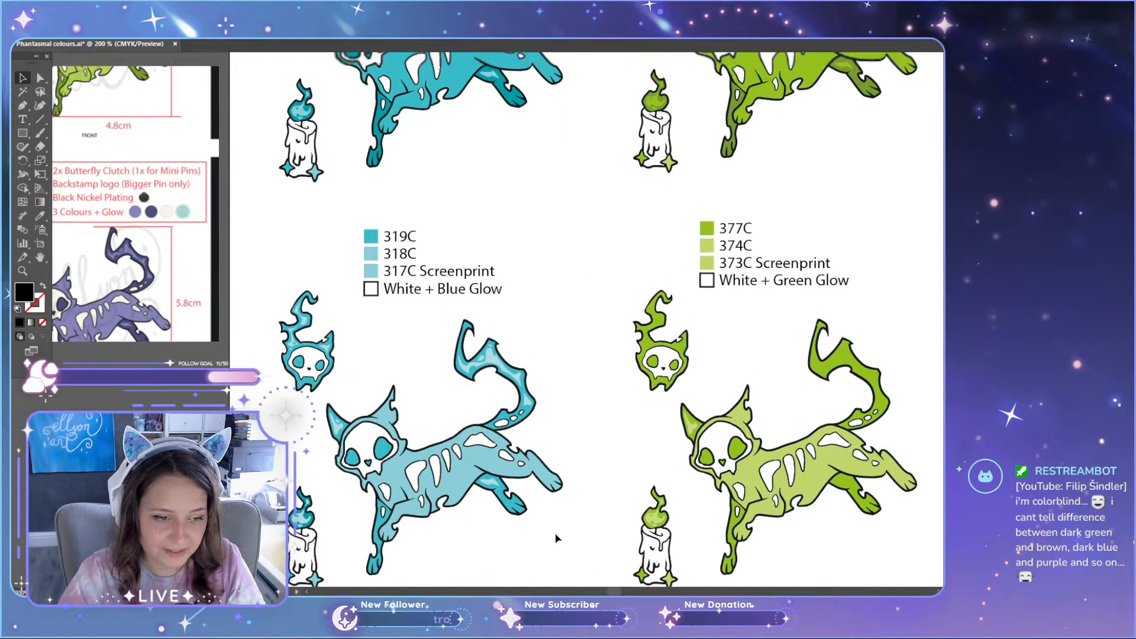
pyautogui.scroll(5, 556, 539)
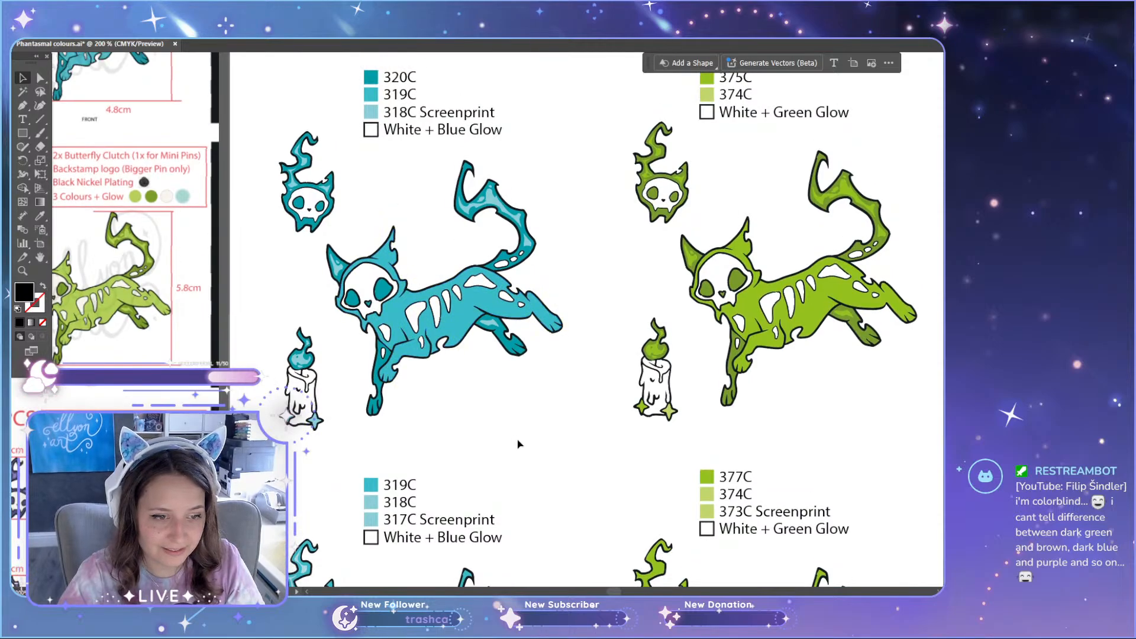
pyautogui.scroll(3, 518, 444)
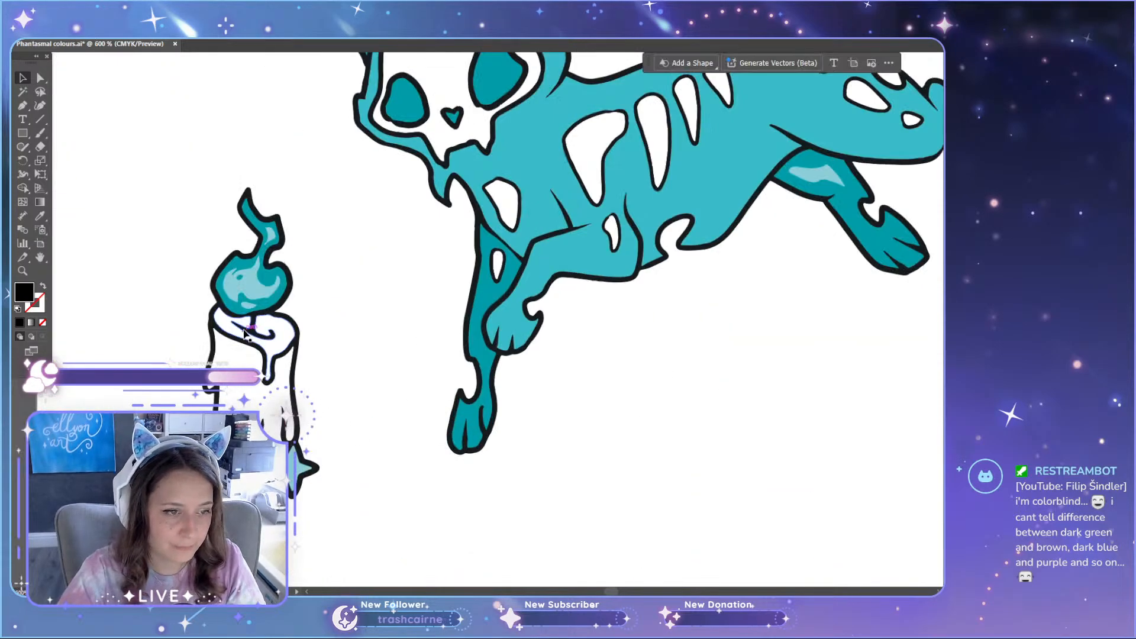
pyautogui.scroll(2, 243, 338)
pyautogui.press('a')
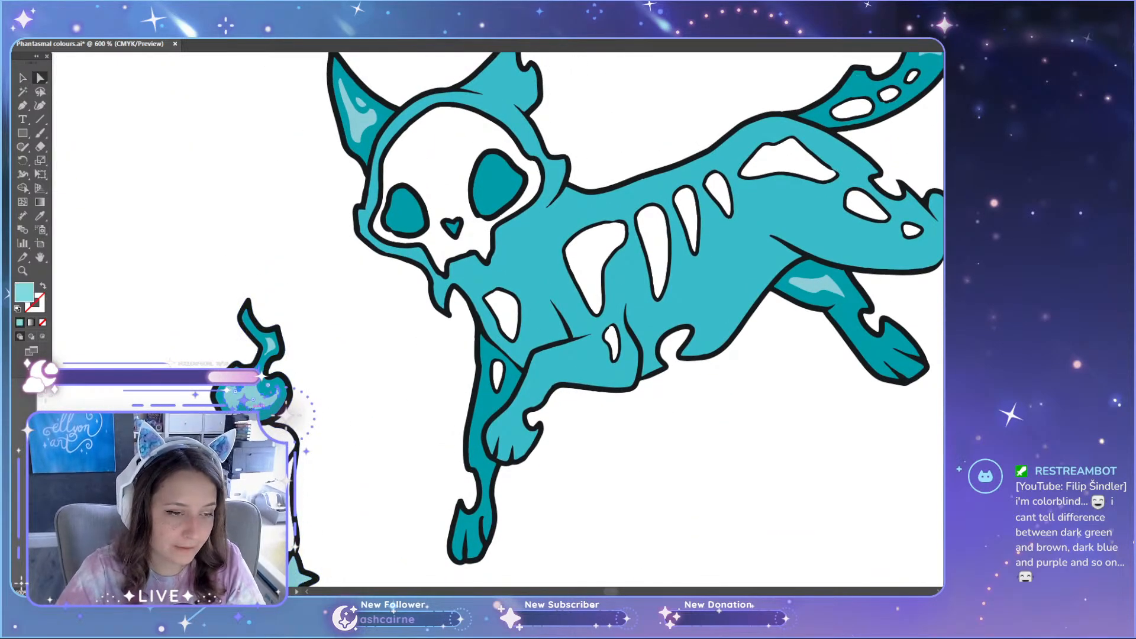
pyautogui.scroll(5, 255, 398)
pyautogui.scroll(-5, 254, 397)
pyautogui.scroll(-6, 320, 425)
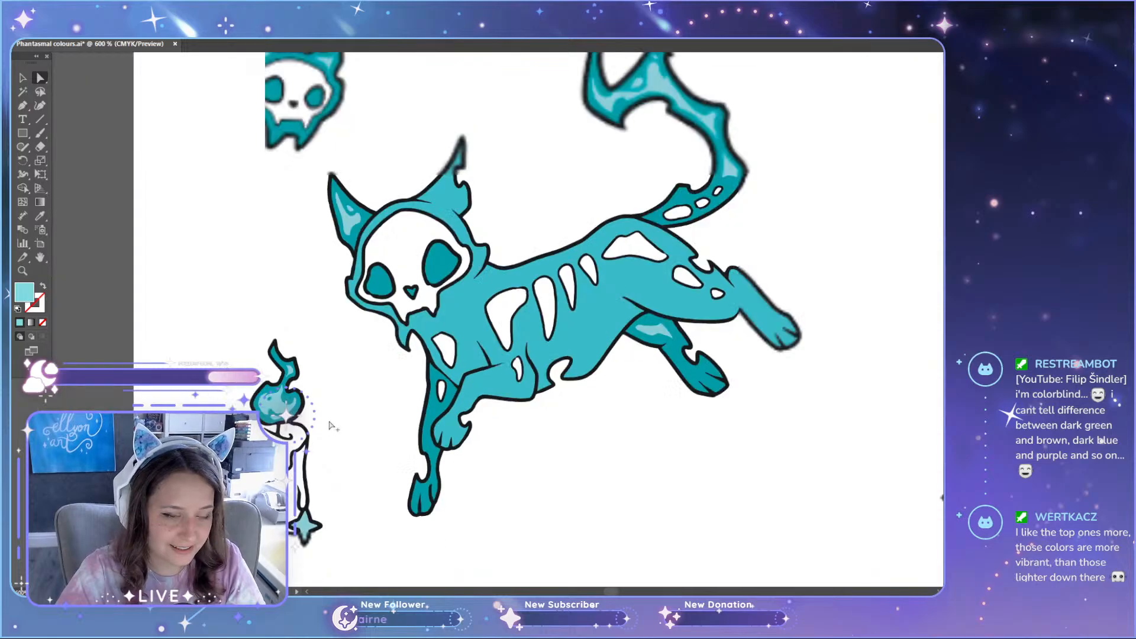
# Step: Compare the lighter teal and green sets with the original teal, green and purple sets above them
pyautogui.scroll(-3, 759, 451)
pyautogui.scroll(-3, 759, 452)
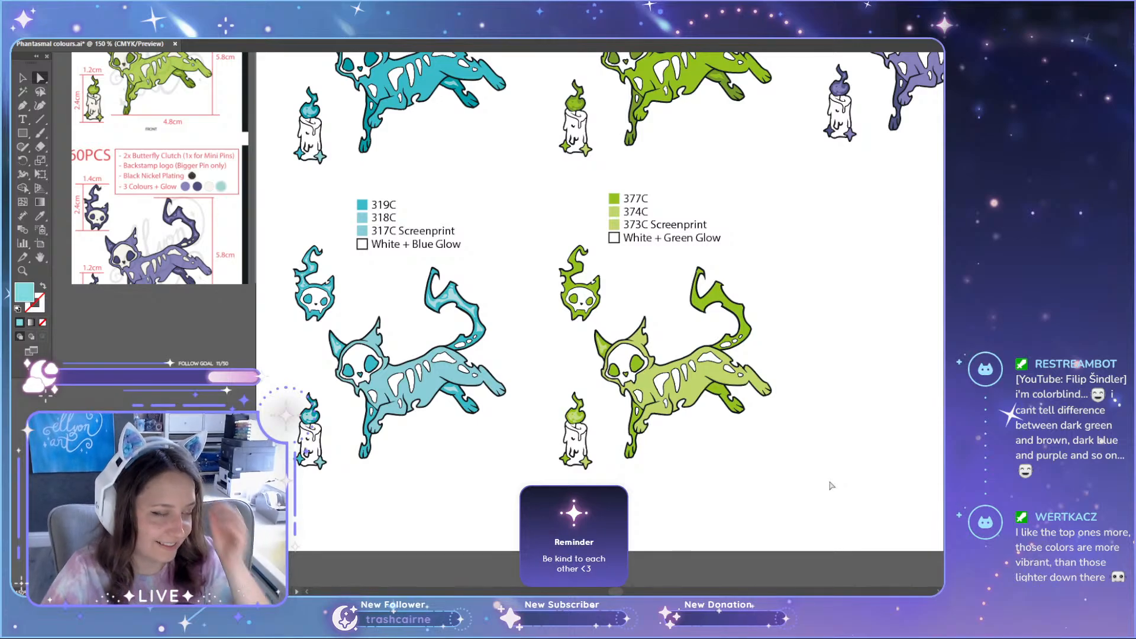
pyautogui.scroll(4, 812, 479)
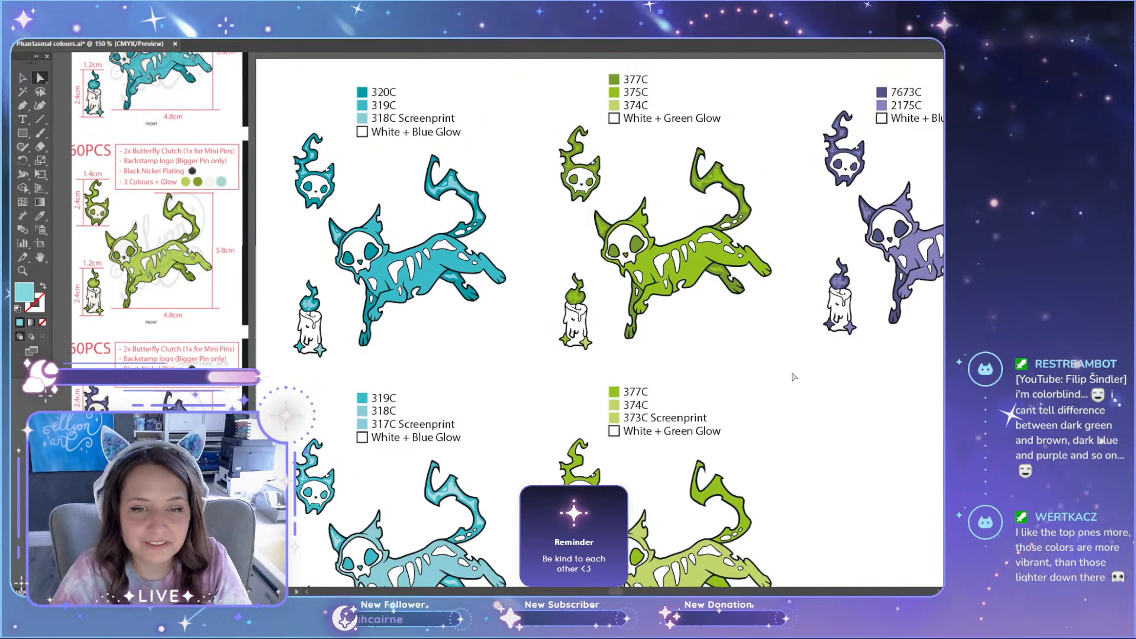
pyautogui.moveTo(791, 372); pyautogui.dragTo(609, 235)
pyautogui.scroll(-4, 723, 406)
pyautogui.moveTo(812, 298); pyautogui.dragTo(543, 557)
pyautogui.click(704, 499)
pyautogui.scroll(2, 730, 528)
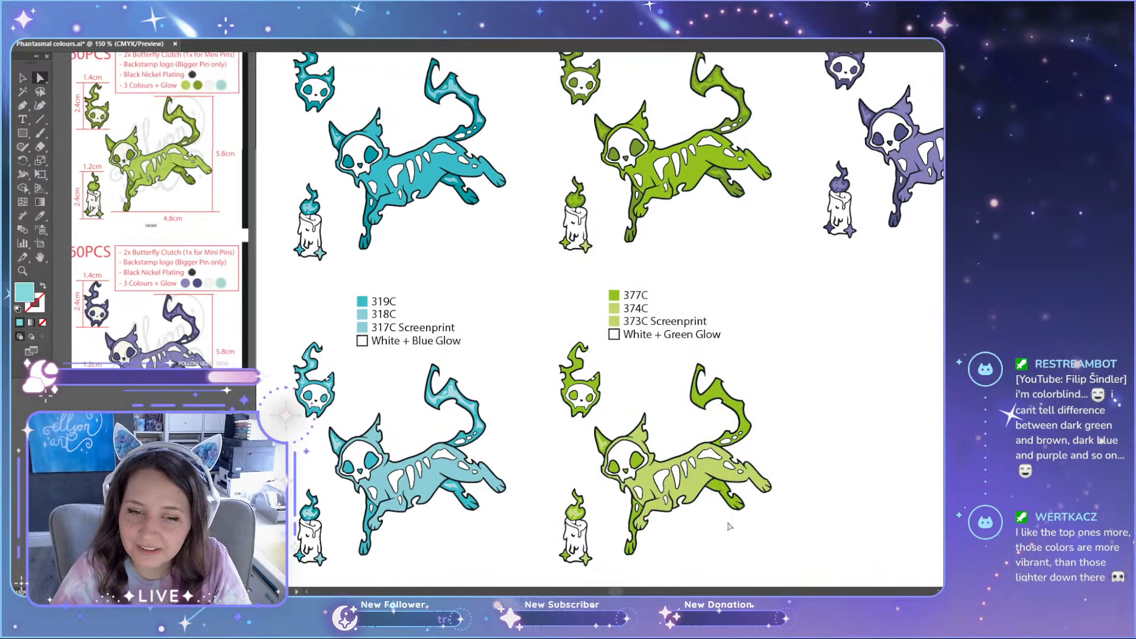
# Step: Compare the original teal set (320C, 319C, 318C) with the lighter teal set beneath it, viewing the whole colour sheet
pyautogui.moveTo(800, 562); pyautogui.dragTo(534, 297)
pyautogui.click(742, 376)
pyautogui.scroll(1, 728, 381)
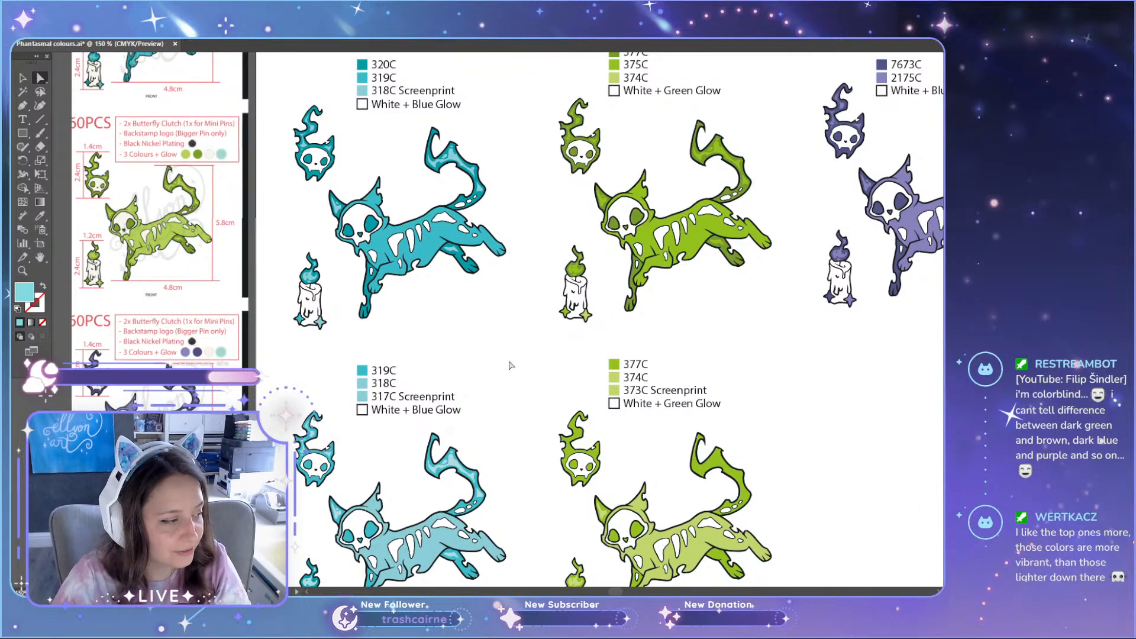
pyautogui.scroll(2, 446, 316)
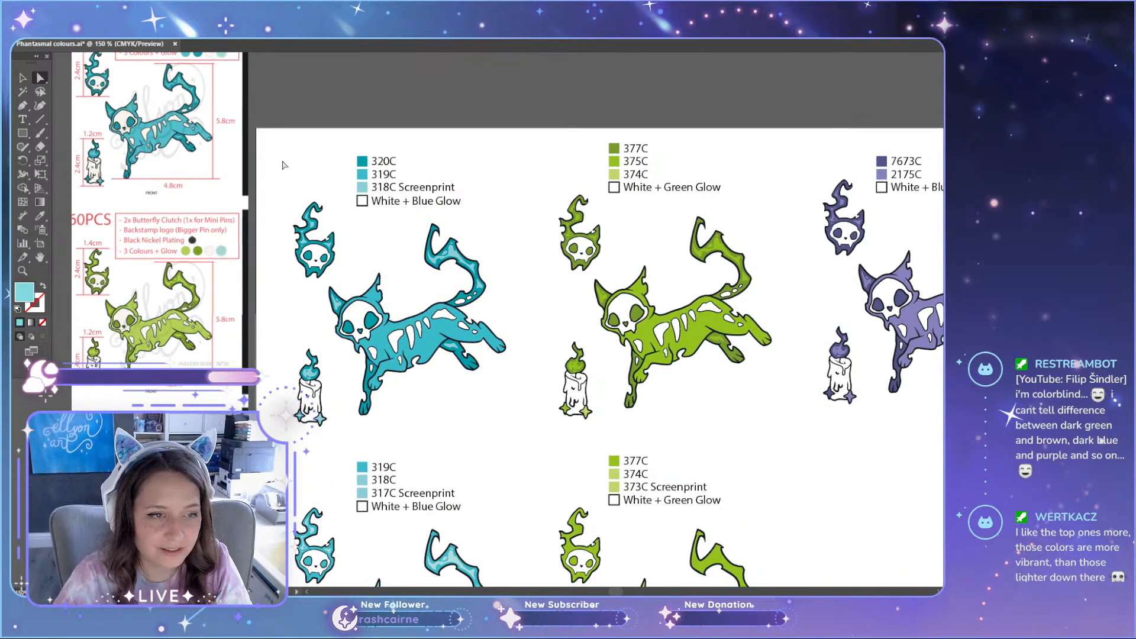
pyautogui.moveTo(277, 136); pyautogui.dragTo(522, 421)
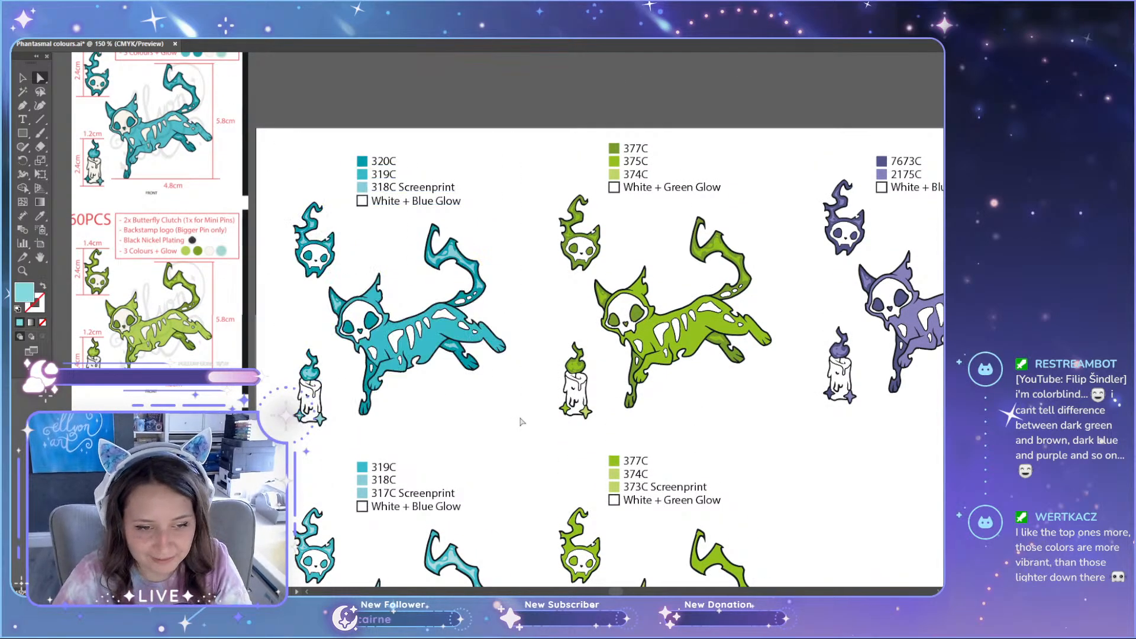
pyautogui.hotkey('ctrl', '-')
pyautogui.scroll(-1, 434, 256)
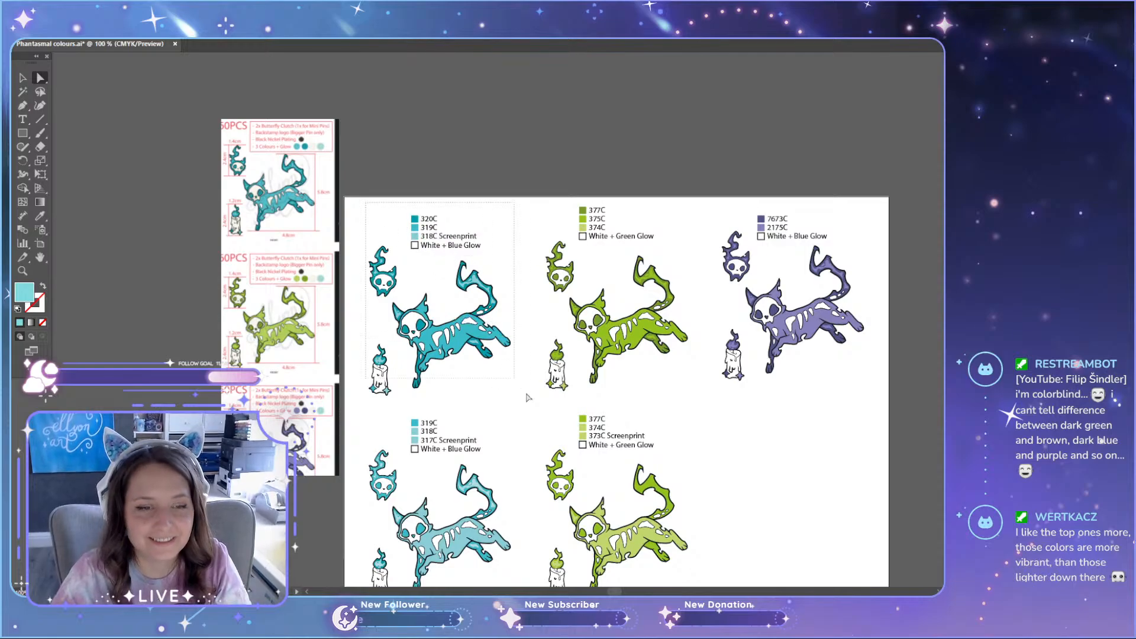
pyautogui.moveTo(528, 397); pyautogui.dragTo(536, 412)
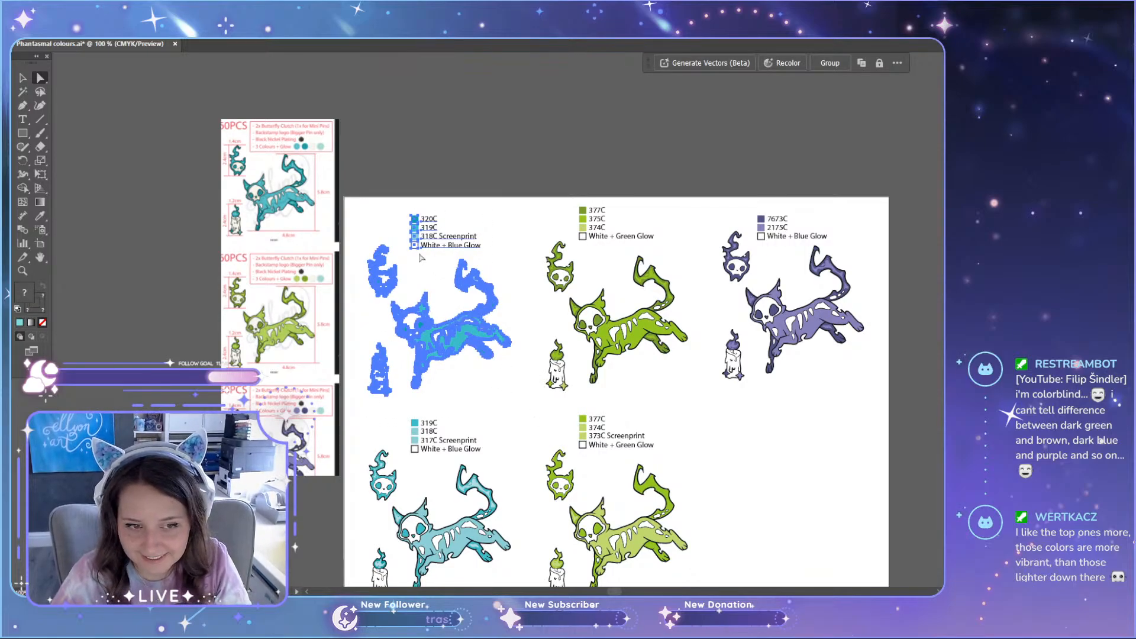
pyautogui.click(371, 221)
pyautogui.press('v')
pyautogui.moveTo(358, 202); pyautogui.dragTo(542, 417)
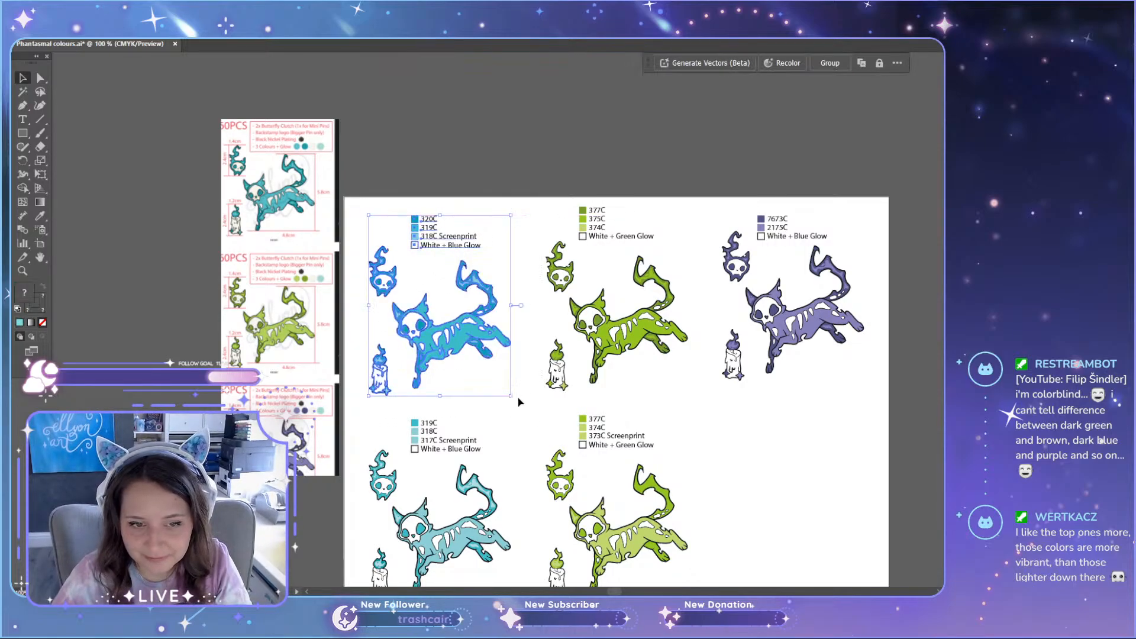
pyautogui.scroll(-3, 520, 405)
pyautogui.click(753, 427)
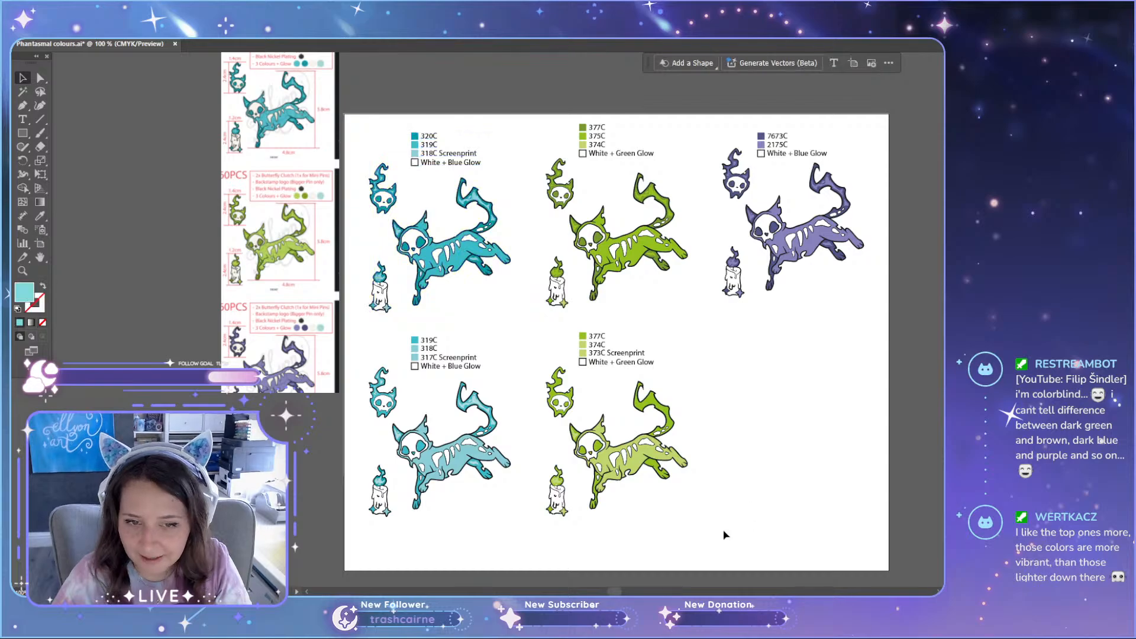
# Step: Compare the lighter green set (377C, 374C, 373C) with the original green set above it
pyautogui.moveTo(734, 534); pyautogui.dragTo(540, 335)
pyautogui.moveTo(747, 510); pyautogui.dragTo(526, 321)
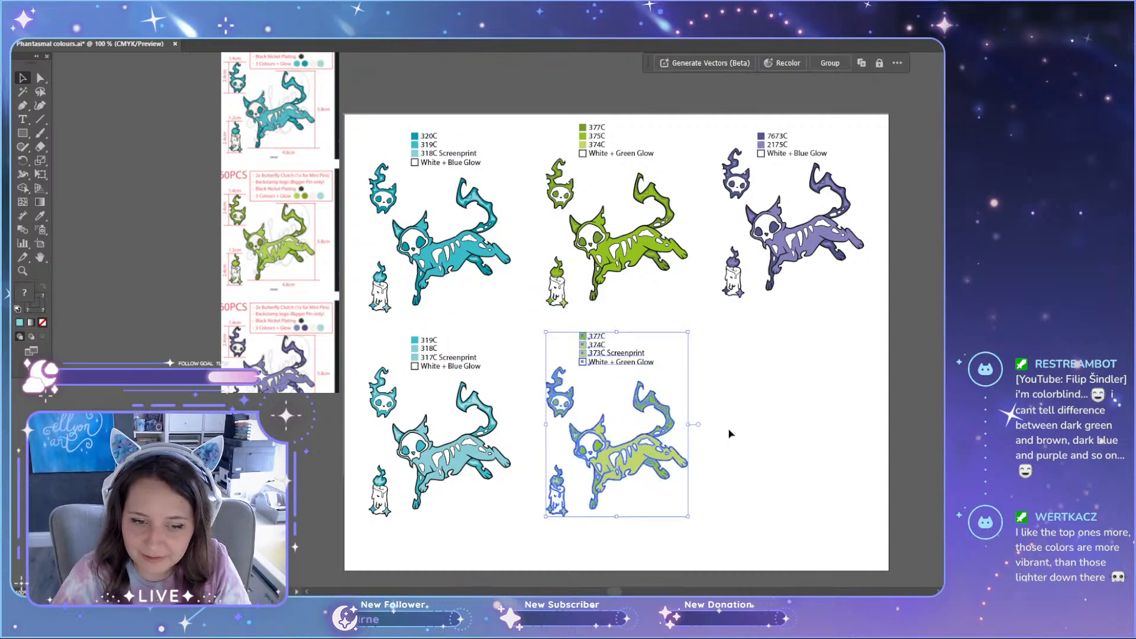
pyautogui.click(730, 433)
pyautogui.scroll(3, 709, 343)
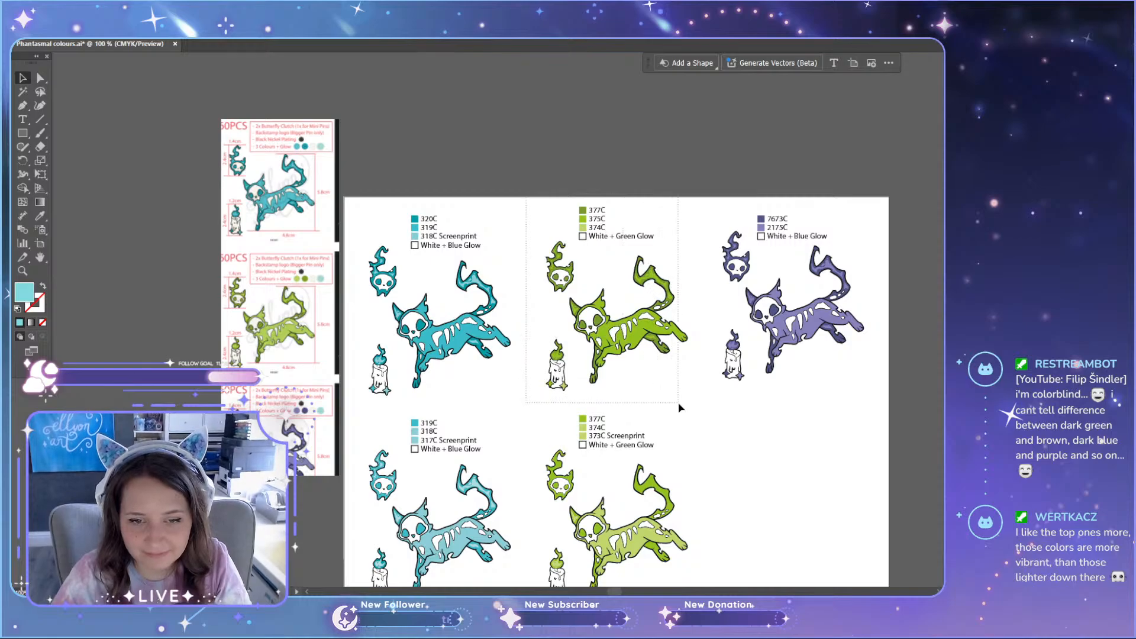
pyautogui.moveTo(679, 406); pyautogui.dragTo(697, 389)
pyautogui.click(695, 389)
# Step: Examine the original green cat's body and far hind leg up close, checking the fill colours of both
pyautogui.scroll(3, 658, 382)
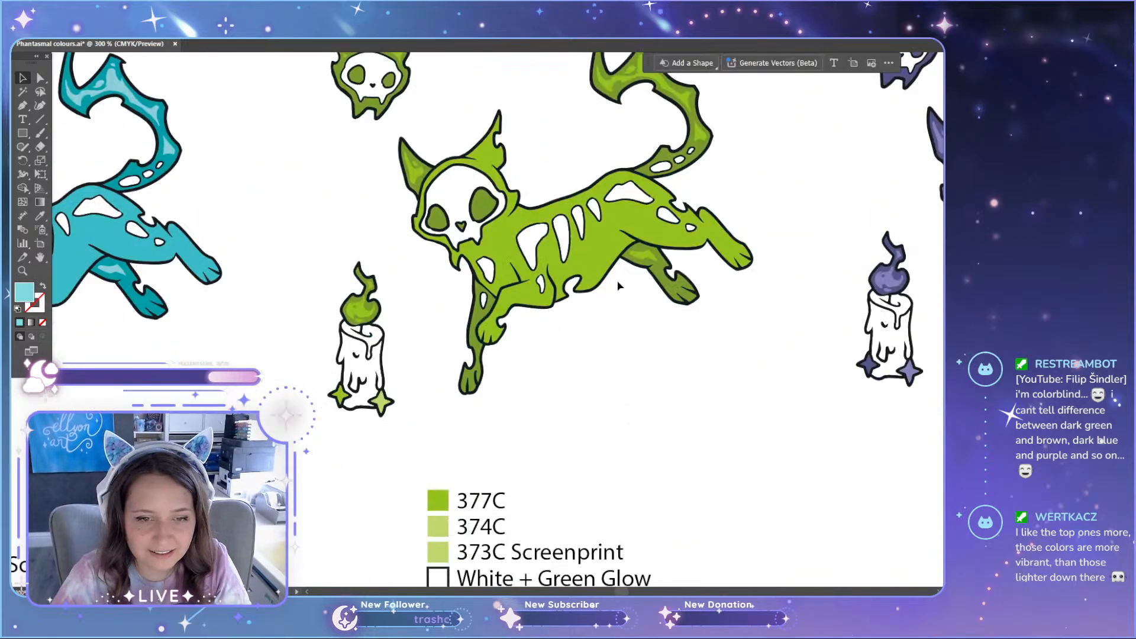
pyautogui.scroll(2, 620, 284)
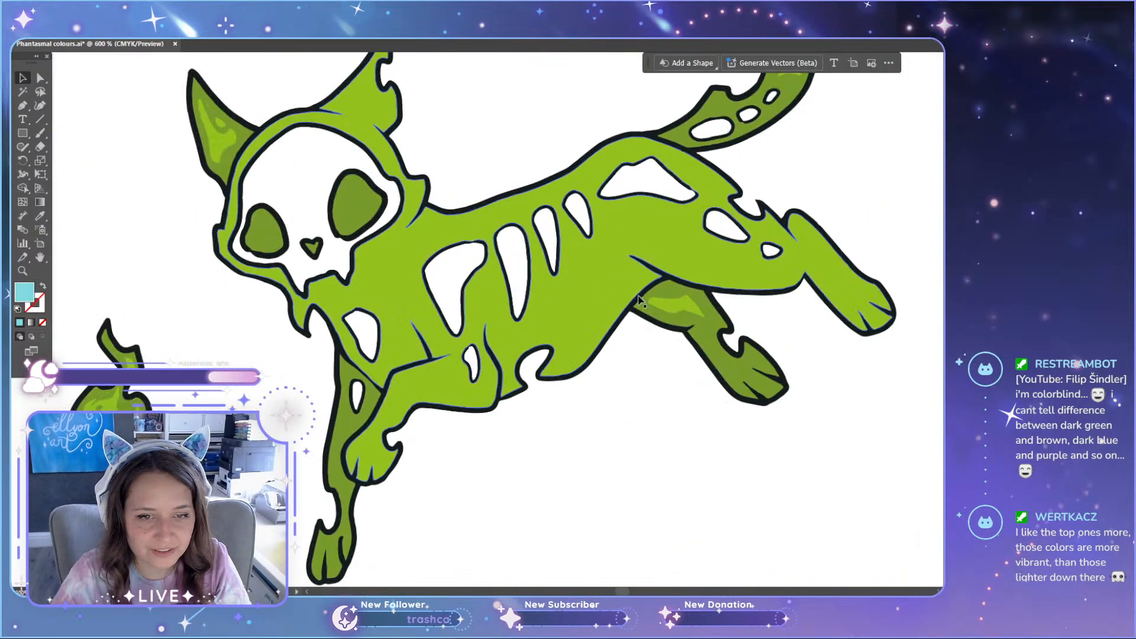
pyautogui.click(602, 324)
pyautogui.click(655, 438)
pyautogui.press('a')
pyautogui.click(672, 314)
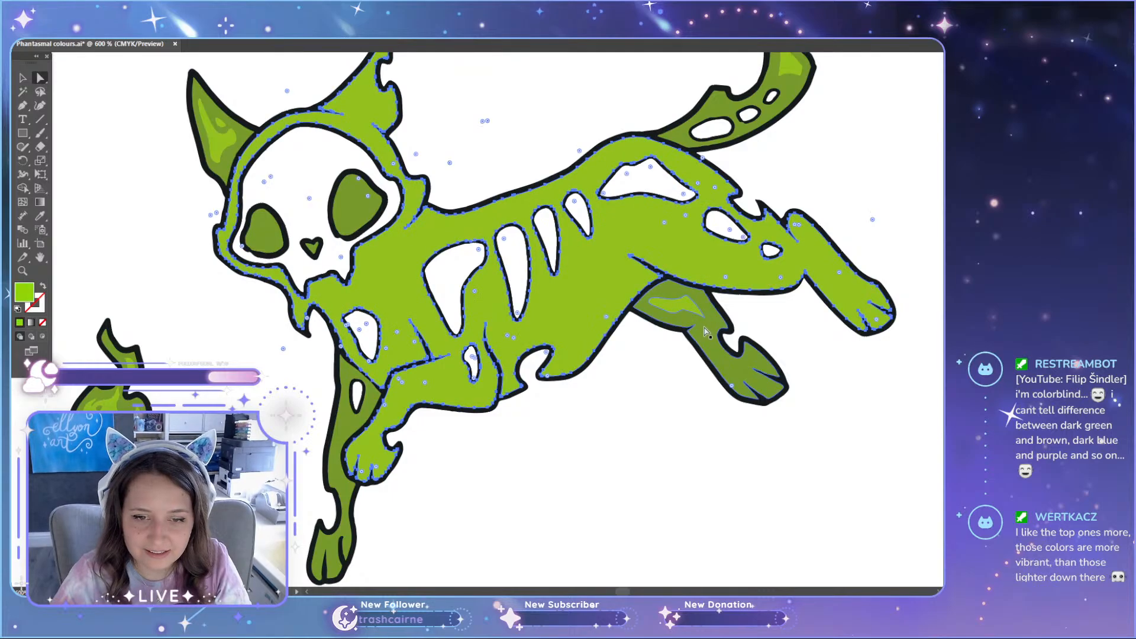
pyautogui.click(663, 368)
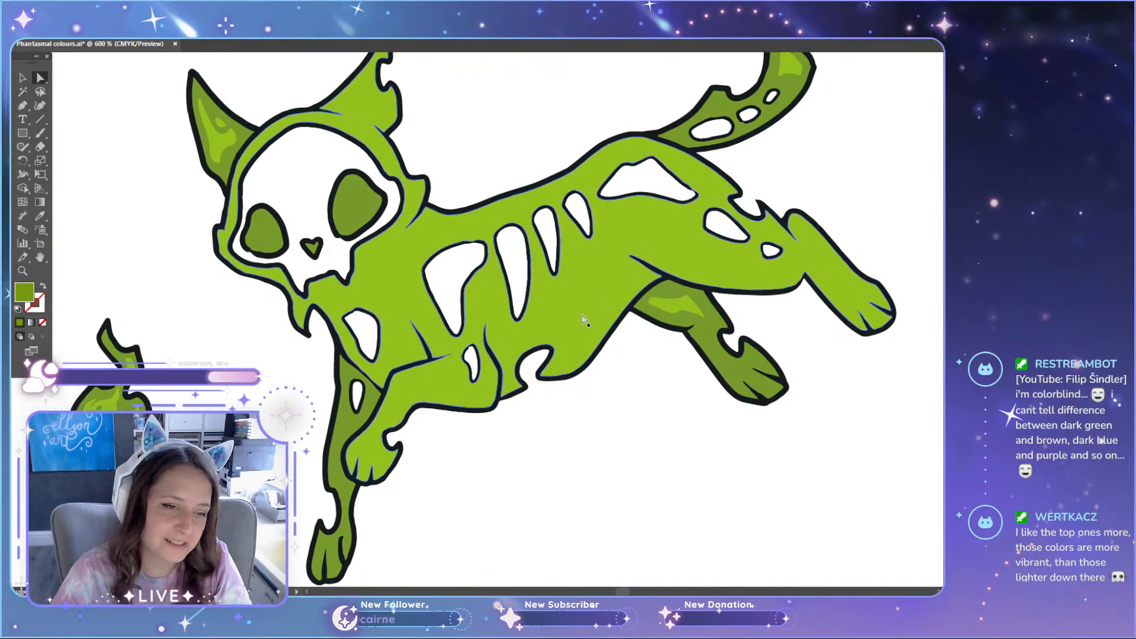
# Step: Select the flame and ear highlights on the lighter green set's floating skull and recolour them with the pale green of the cat's ear highlight
pyautogui.scroll(-4, 583, 322)
pyautogui.scroll(-3, 627, 423)
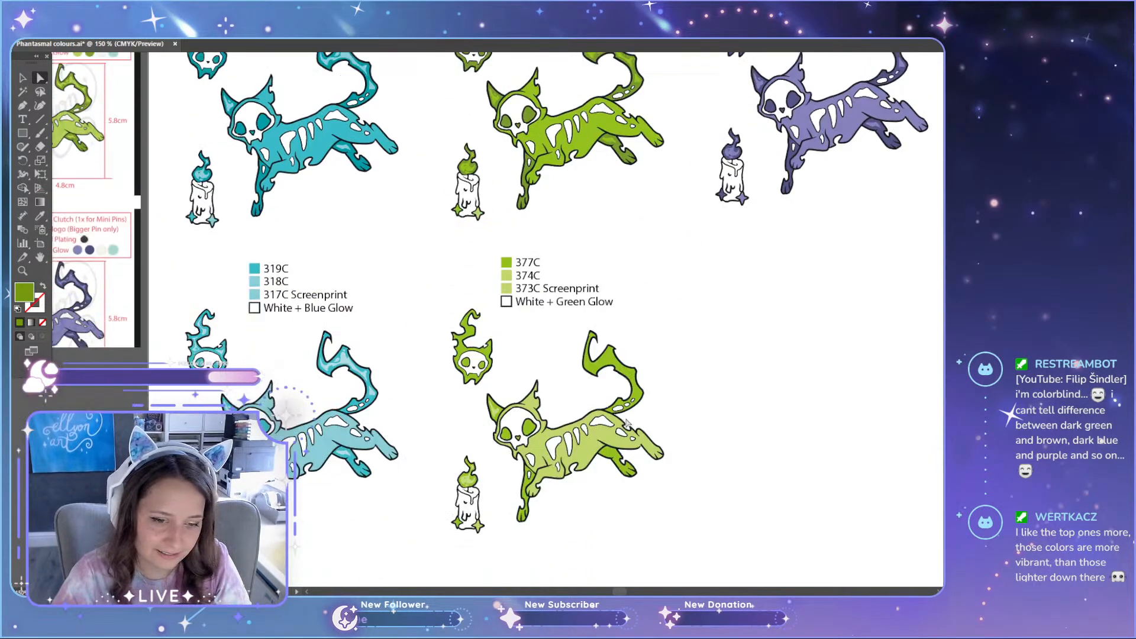
pyautogui.scroll(-4, 557, 526)
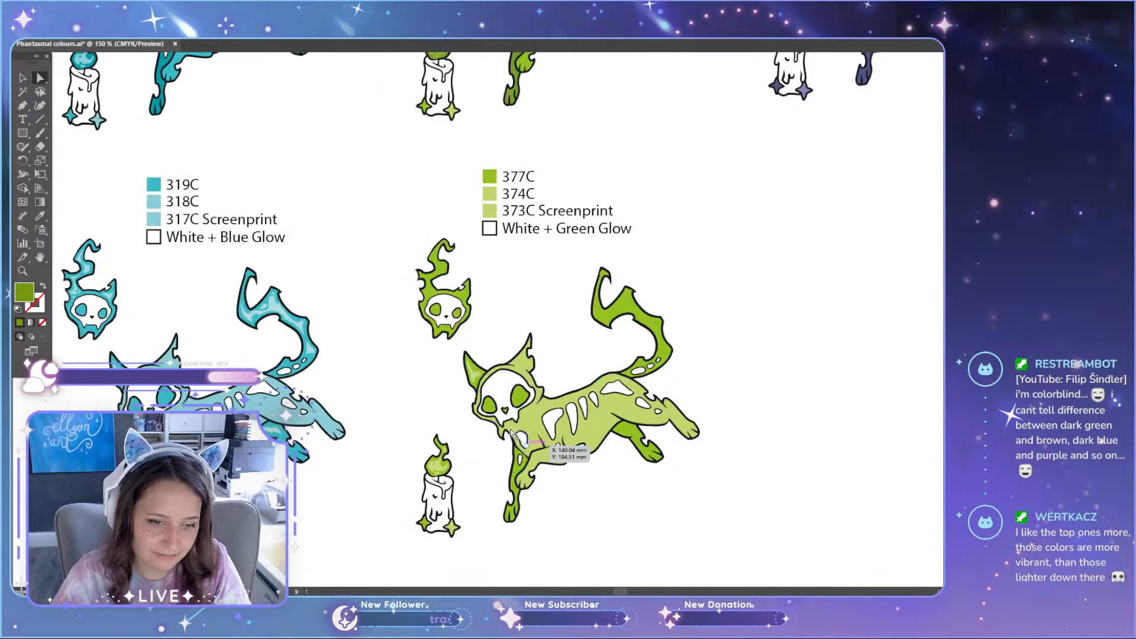
pyautogui.scroll(5, 561, 355)
pyautogui.scroll(6, 571, 385)
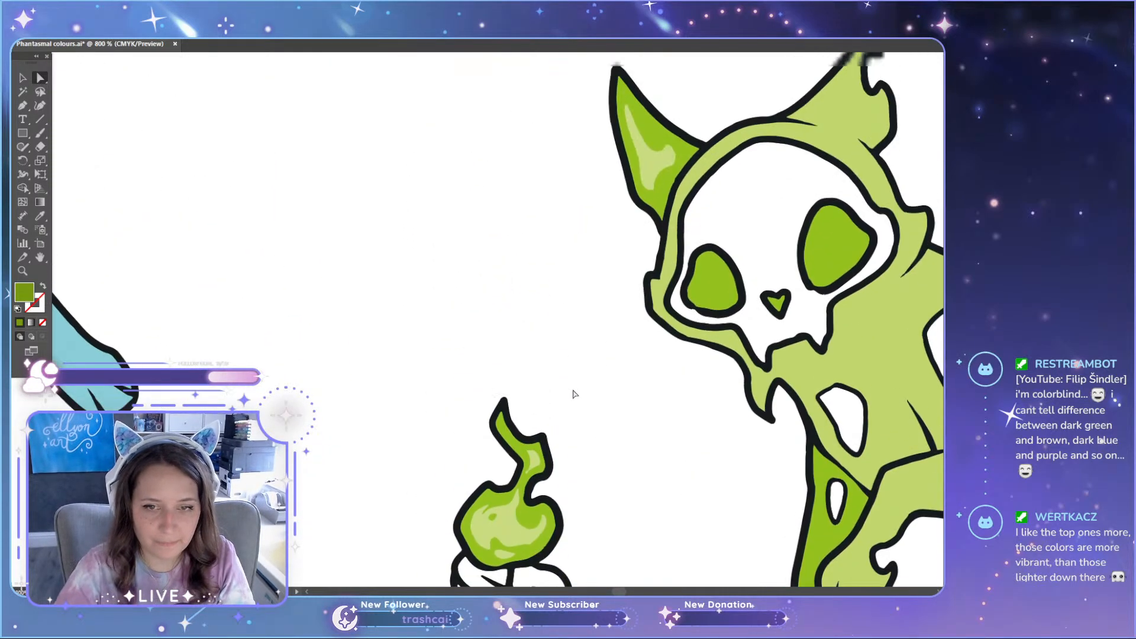
pyautogui.scroll(3, 529, 241)
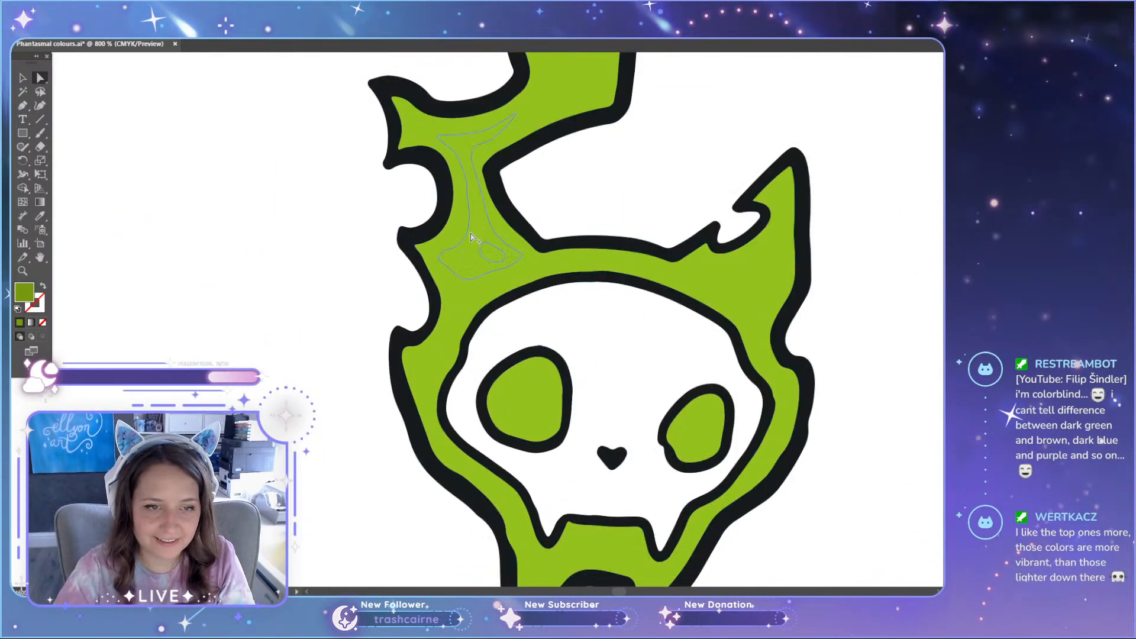
pyautogui.keyDown('shift'); pyautogui.click(465, 300); pyautogui.keyUp('shift')
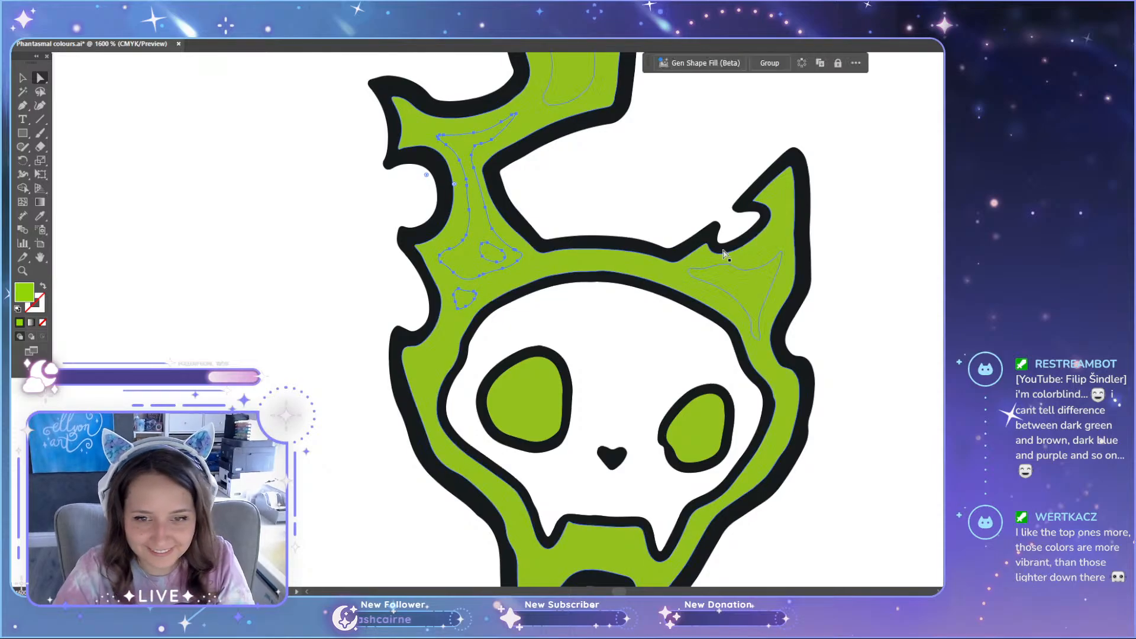
pyautogui.keyDown('shift'); pyautogui.click(744, 282); pyautogui.keyUp('shift')
pyautogui.scroll(2, 712, 268)
pyautogui.scroll(2, 592, 237)
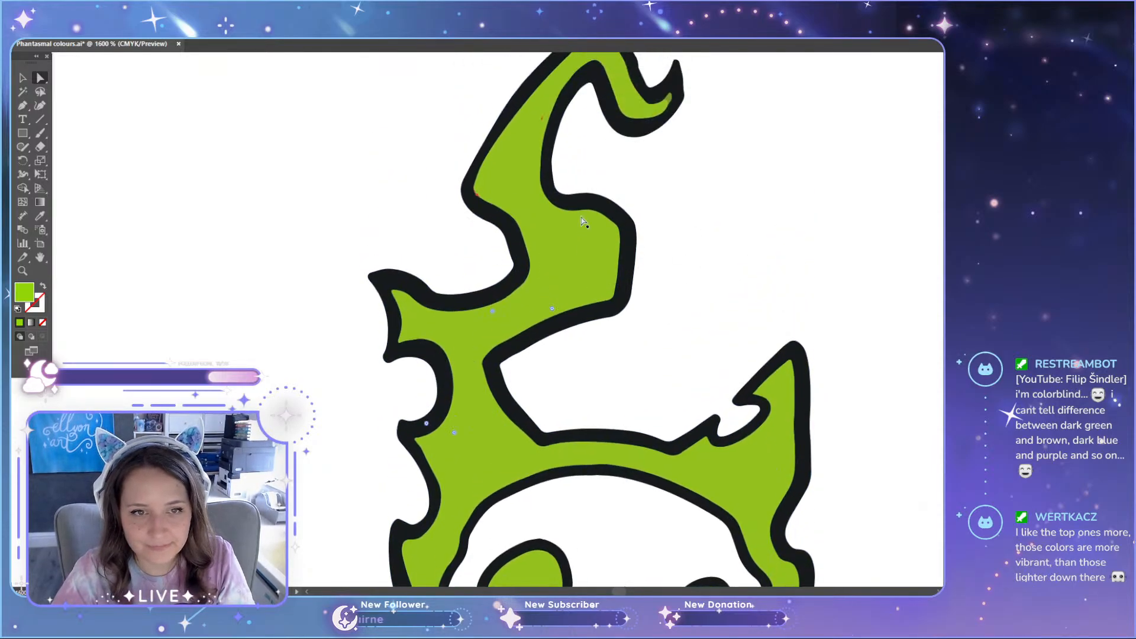
pyautogui.scroll(-5, 606, 351)
pyautogui.scroll(-2, 606, 351)
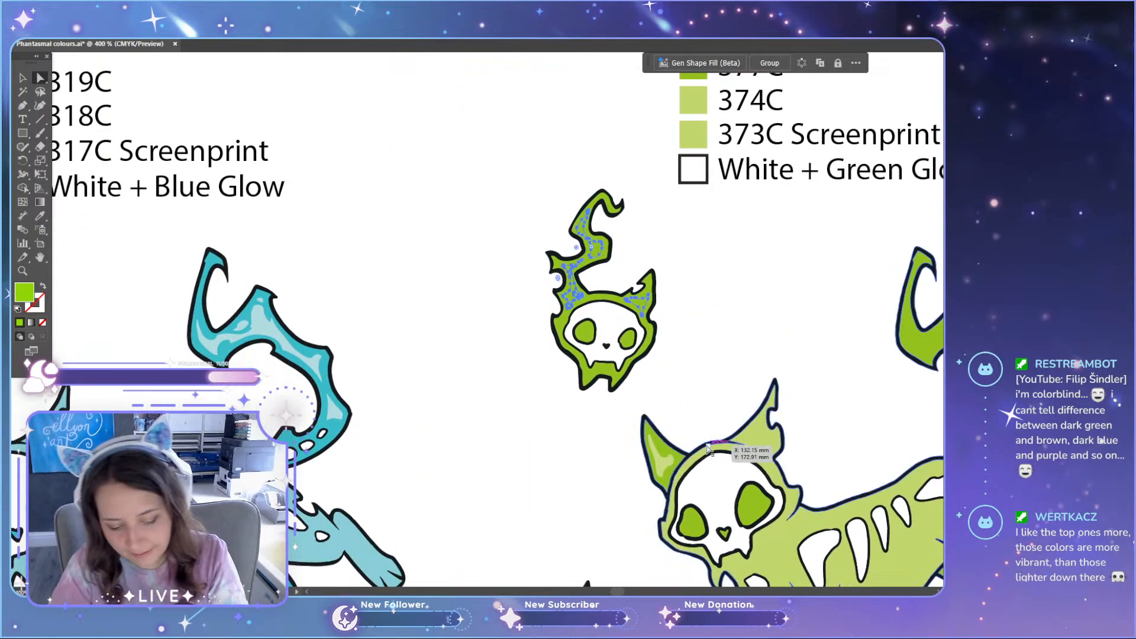
pyautogui.press('i')
pyautogui.click(667, 460)
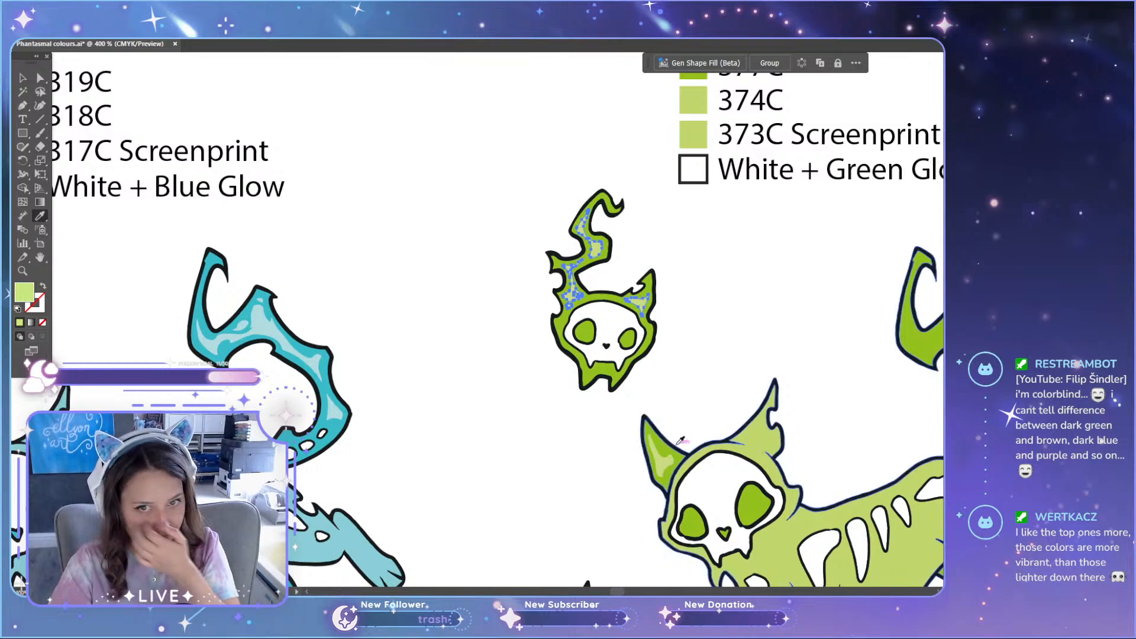
pyautogui.press('a')
pyautogui.click(728, 325)
# Step: Recolour the lighter green set's 373C Screenprint swatch a paler green and check it against the 374C swatch
pyautogui.scroll(2, 728, 325)
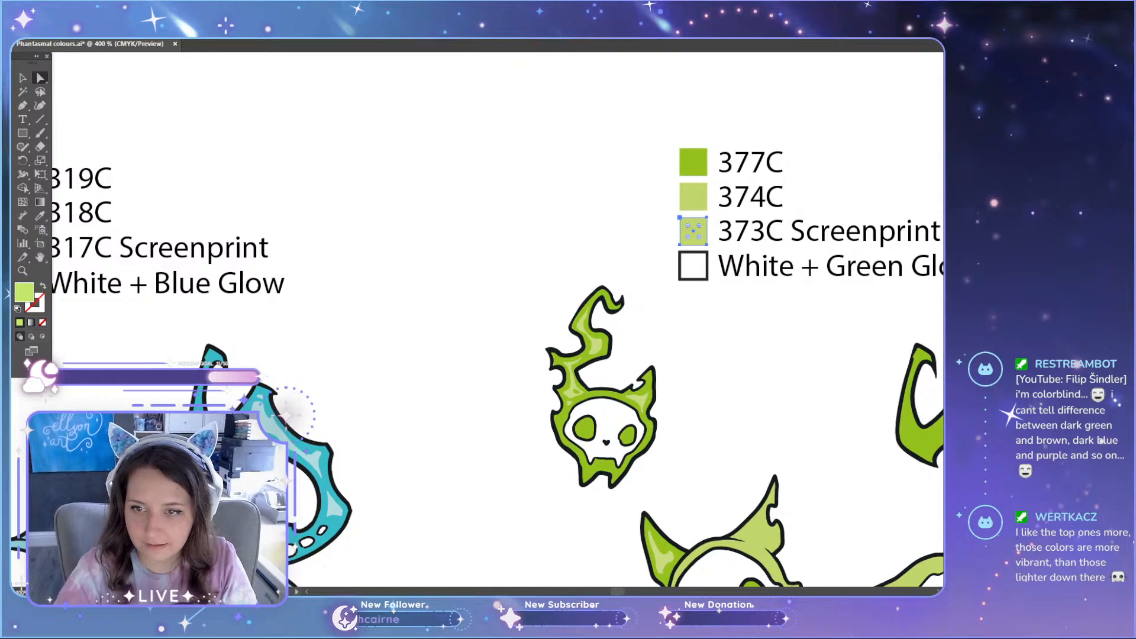
pyautogui.click(700, 198)
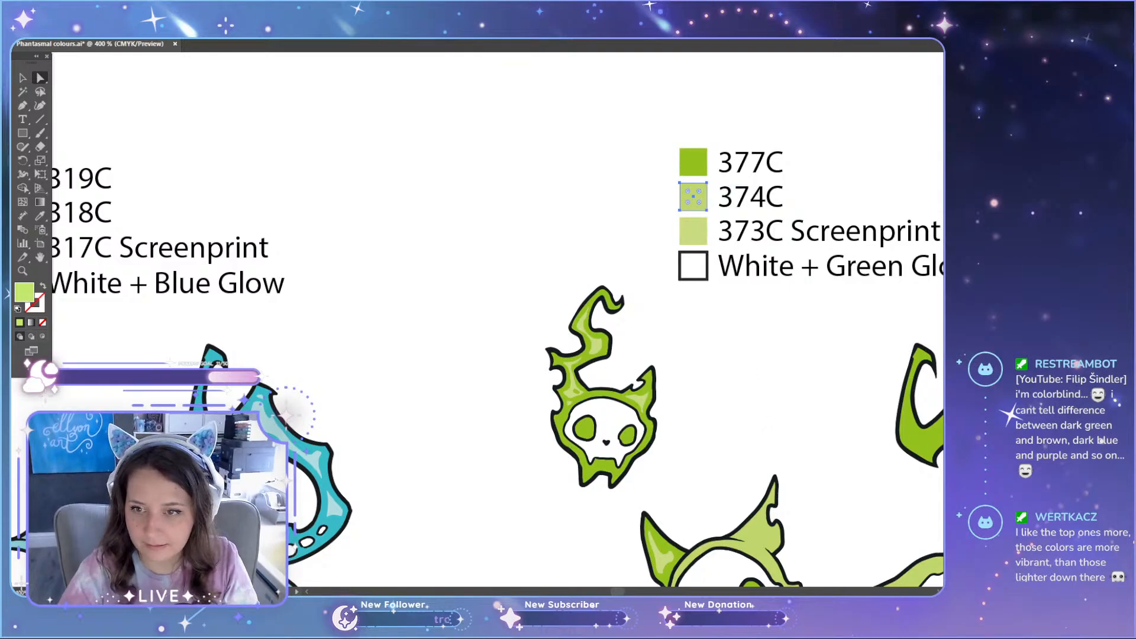
pyautogui.scroll(-10, 769, 428)
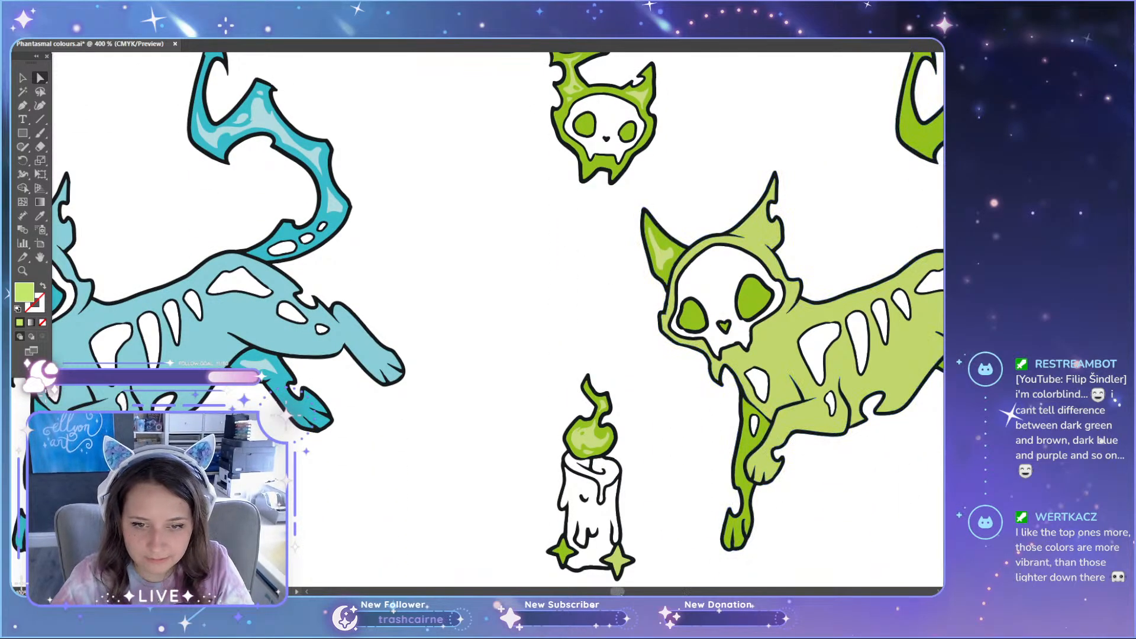
# Step: Select the highlights on the lighter green cat's far hind leg and tail and recolour them the paler green
pyautogui.moveTo(620, 592); pyautogui.dragTo(624, 592)
pyautogui.scroll(3, 719, 393)
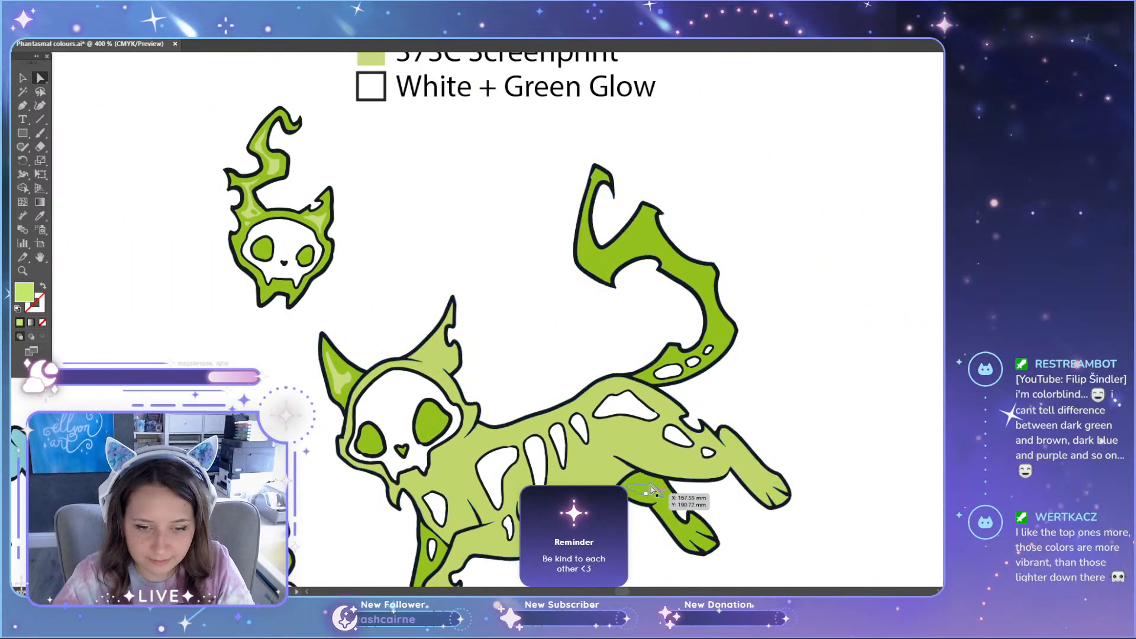
pyautogui.scroll(-4, 652, 488)
pyautogui.scroll(5, 736, 419)
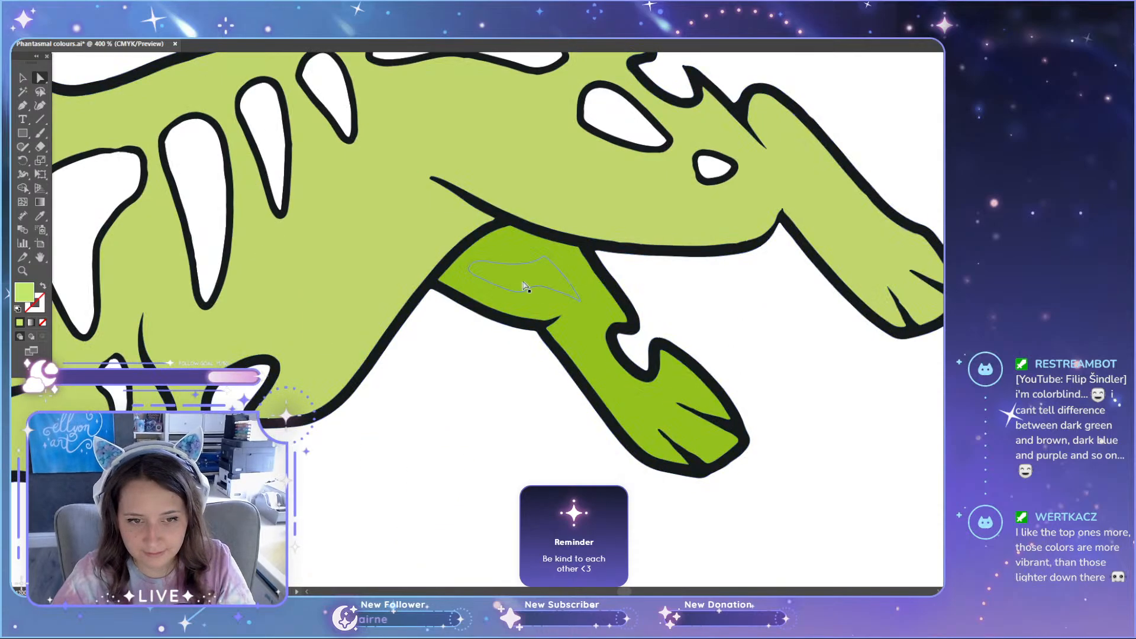
pyautogui.click(524, 287)
pyautogui.scroll(2, 650, 416)
pyautogui.scroll(3, 543, 437)
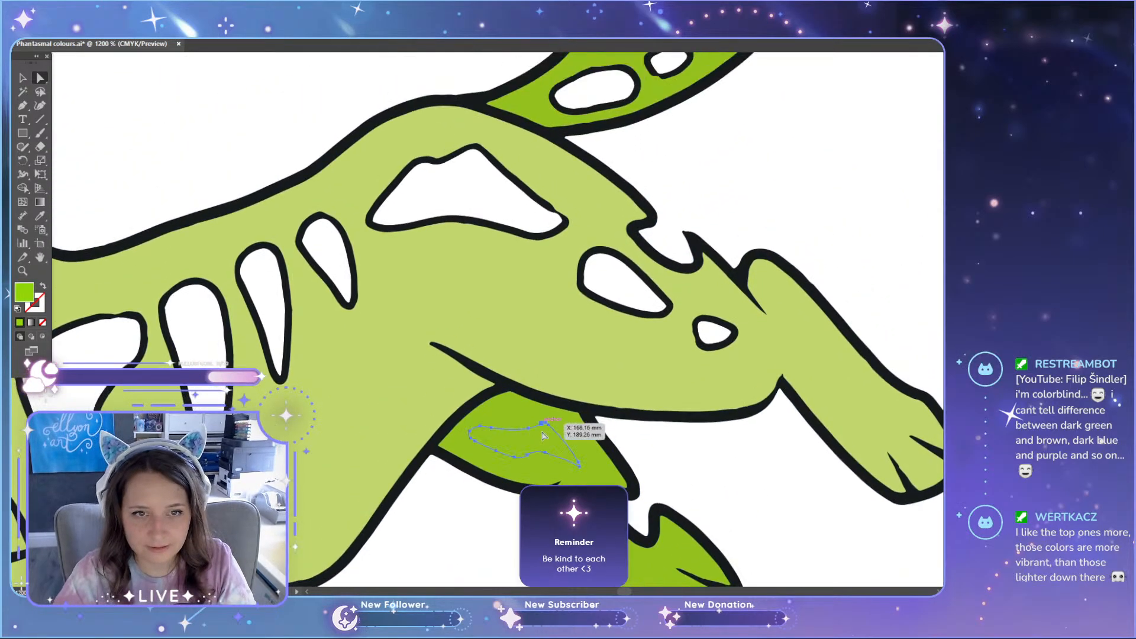
pyautogui.scroll(6, 543, 437)
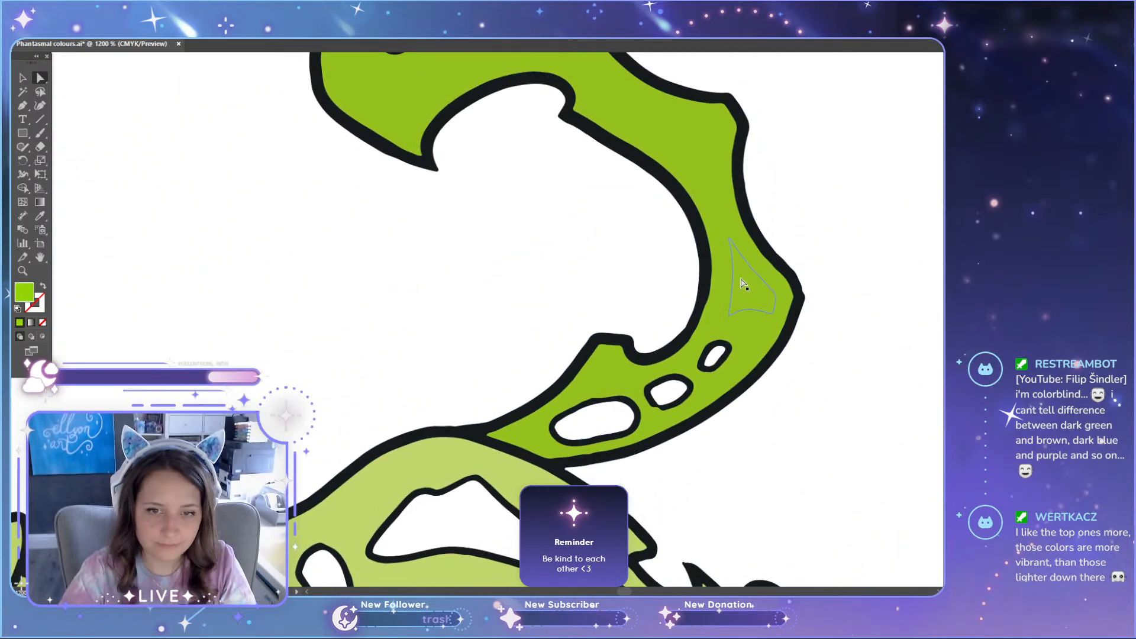
pyautogui.click(749, 290)
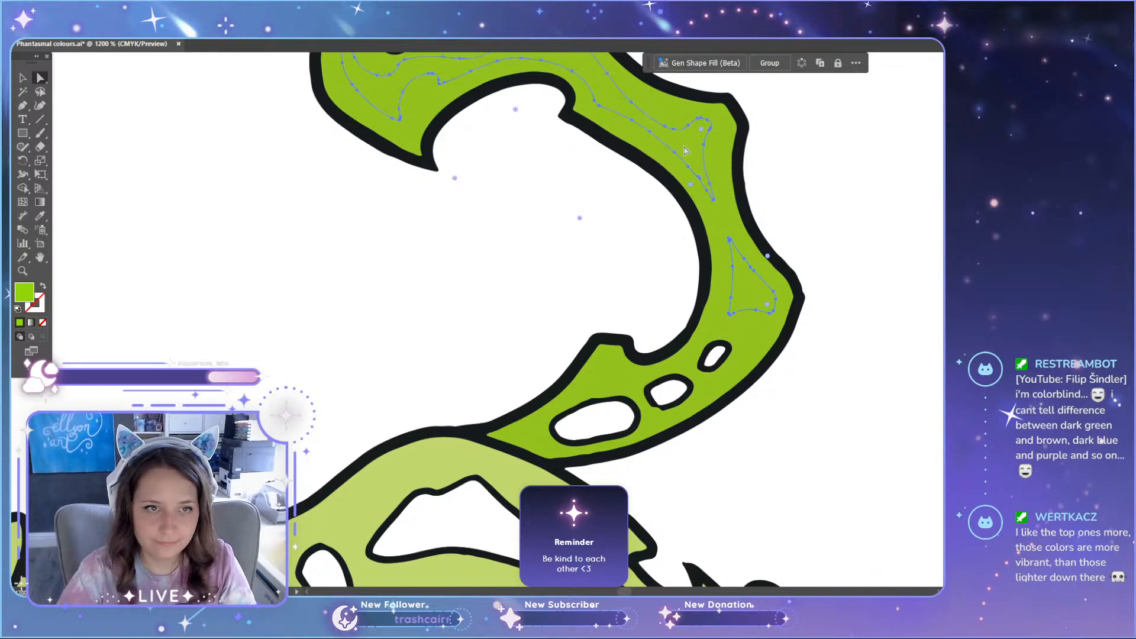
pyautogui.scroll(2, 685, 151)
pyautogui.scroll(-2, 563, 219)
pyautogui.scroll(3, 427, 261)
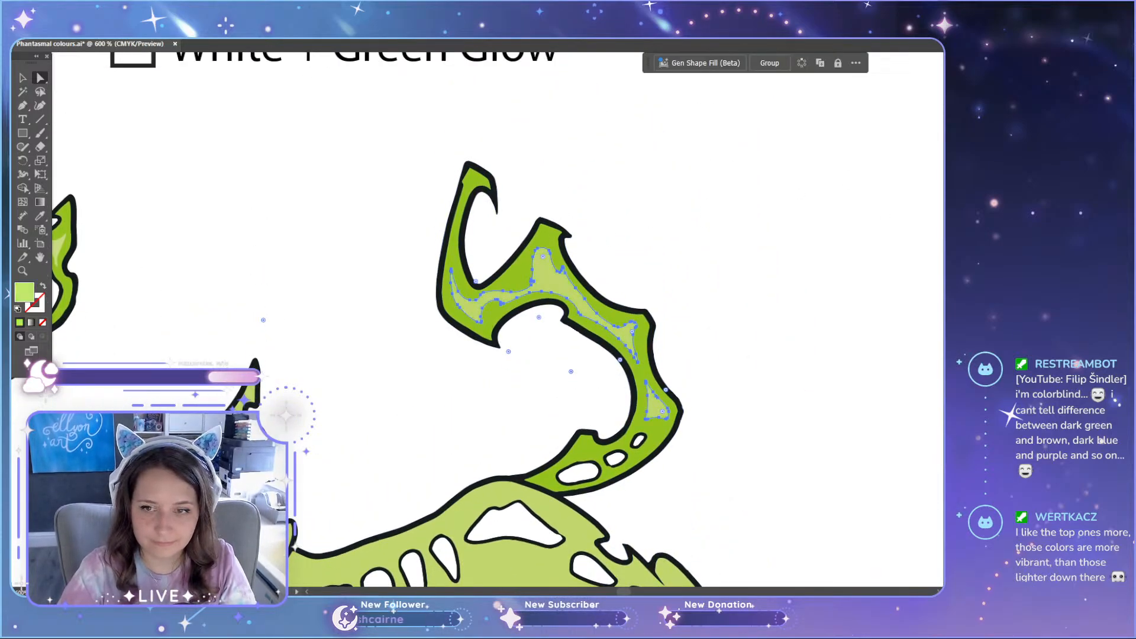
pyautogui.scroll(2, 497, 320)
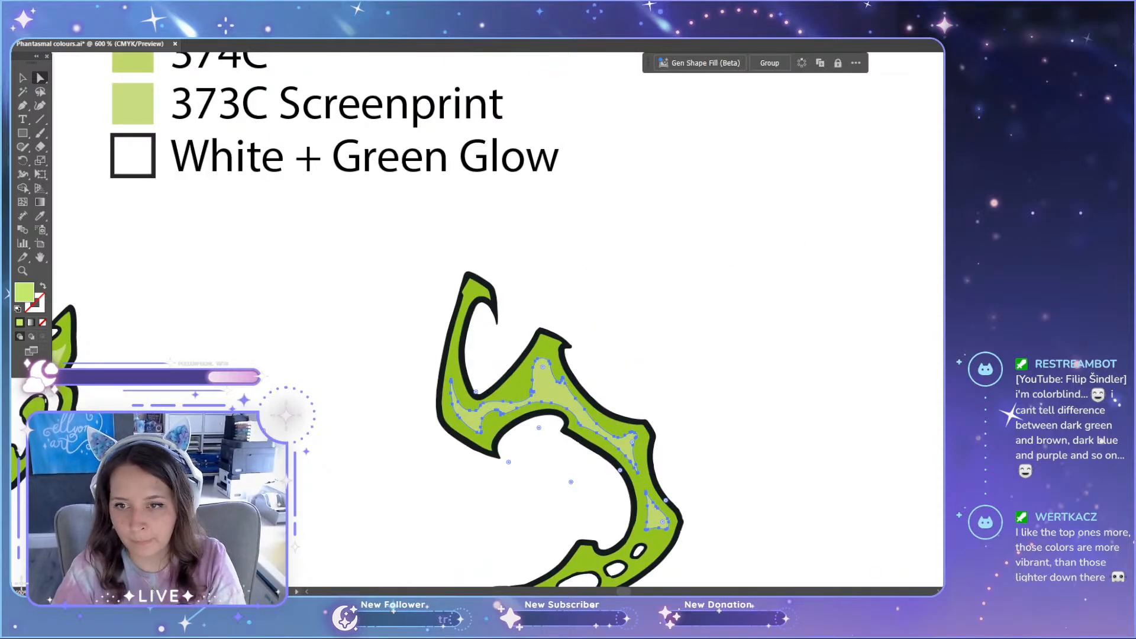
pyautogui.click(748, 252)
# Step: Try recolouring the pale star beside the original green set's candle with the green of the cat's ear highlight, and undo it
pyautogui.scroll(-2, 690, 329)
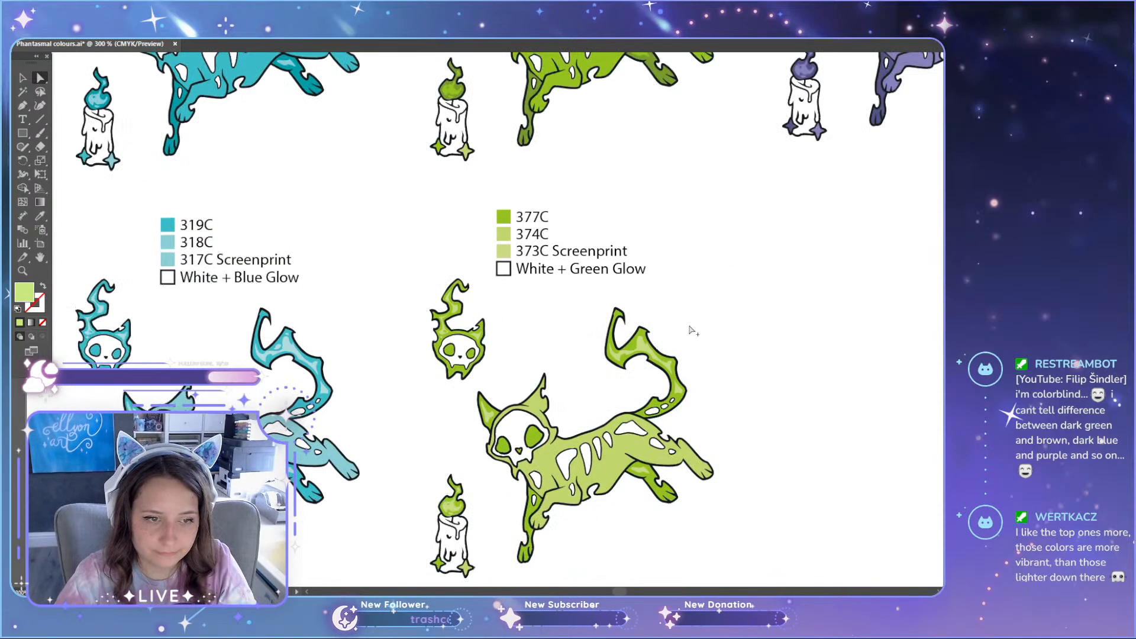
pyautogui.scroll(-2, 700, 447)
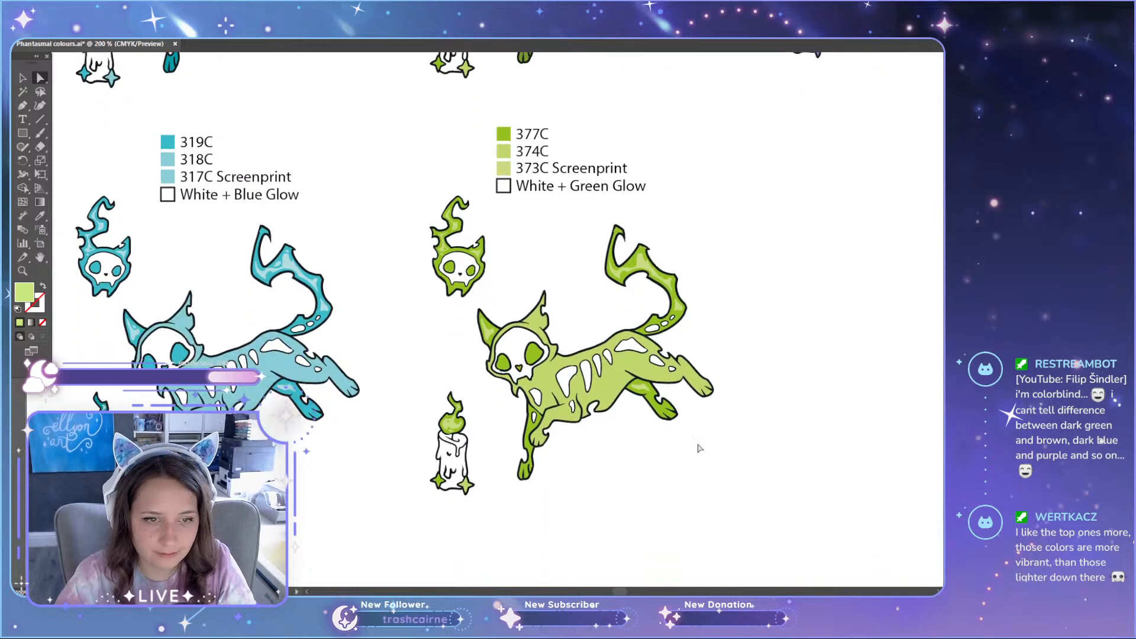
pyautogui.scroll(5, 700, 448)
pyautogui.scroll(3, 520, 325)
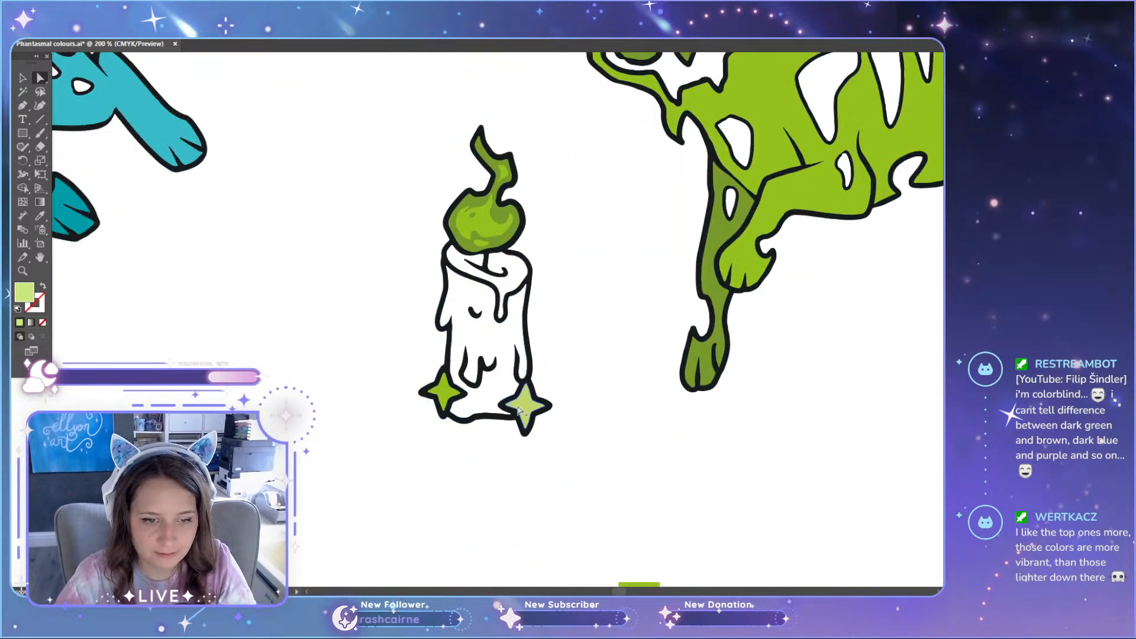
pyautogui.scroll(1, 562, 426)
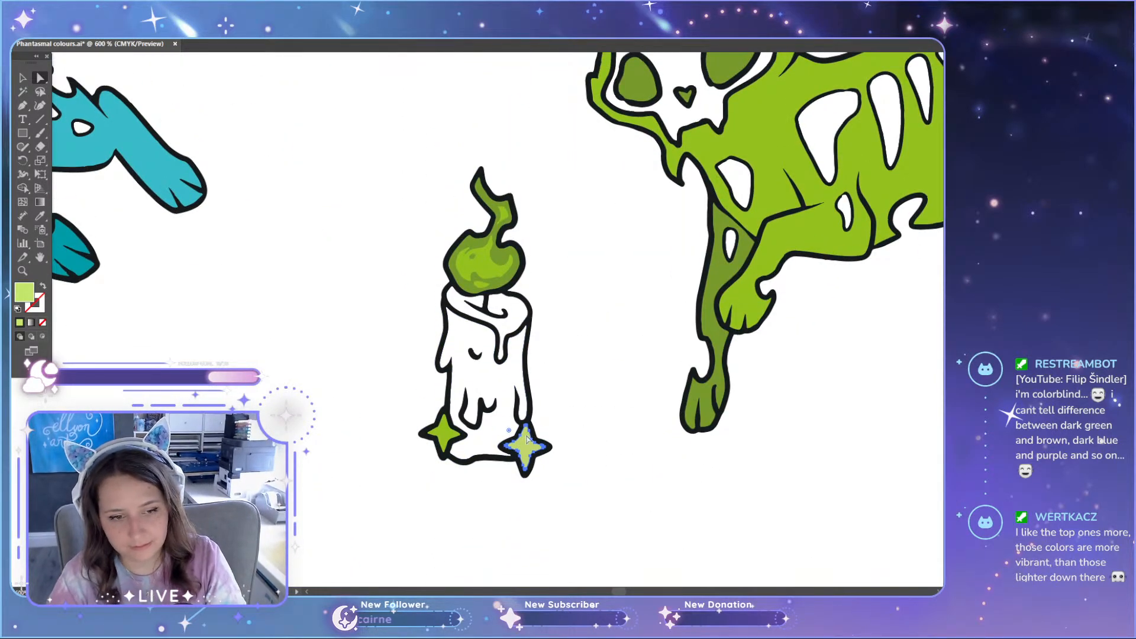
pyautogui.scroll(3, 636, 426)
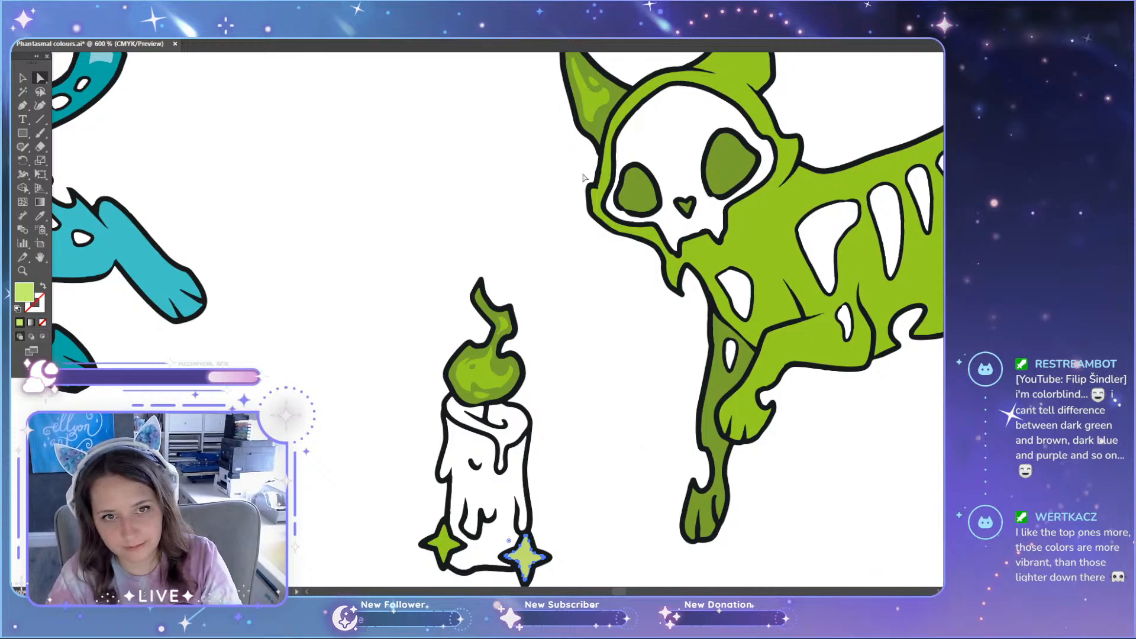
pyautogui.press('i')
pyautogui.click(596, 93)
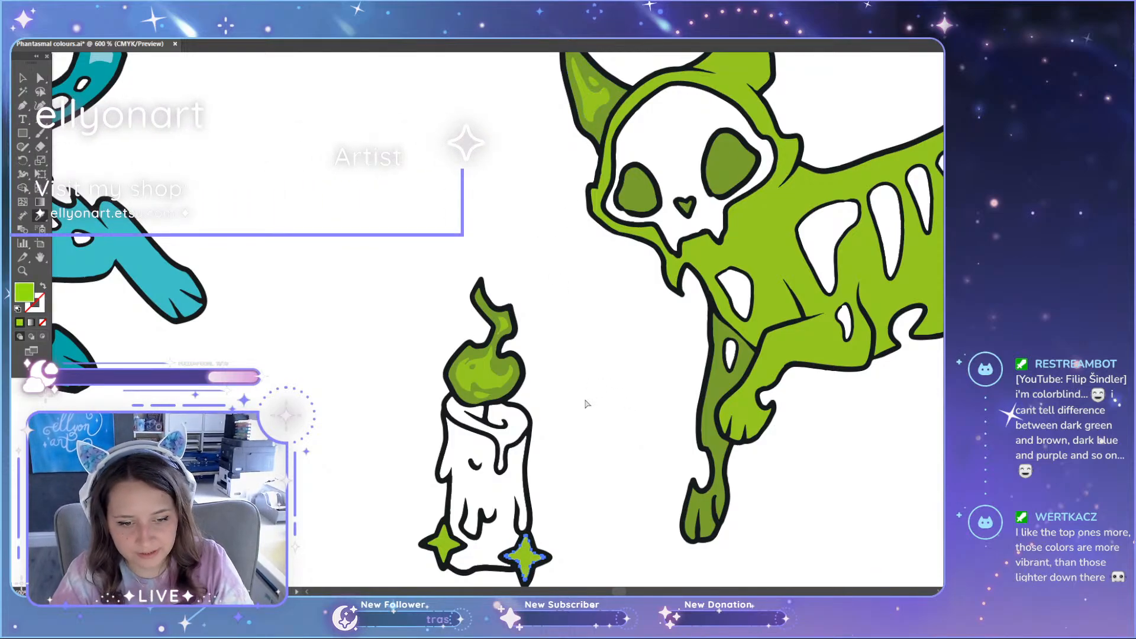
pyautogui.press('a')
pyautogui.click(585, 404)
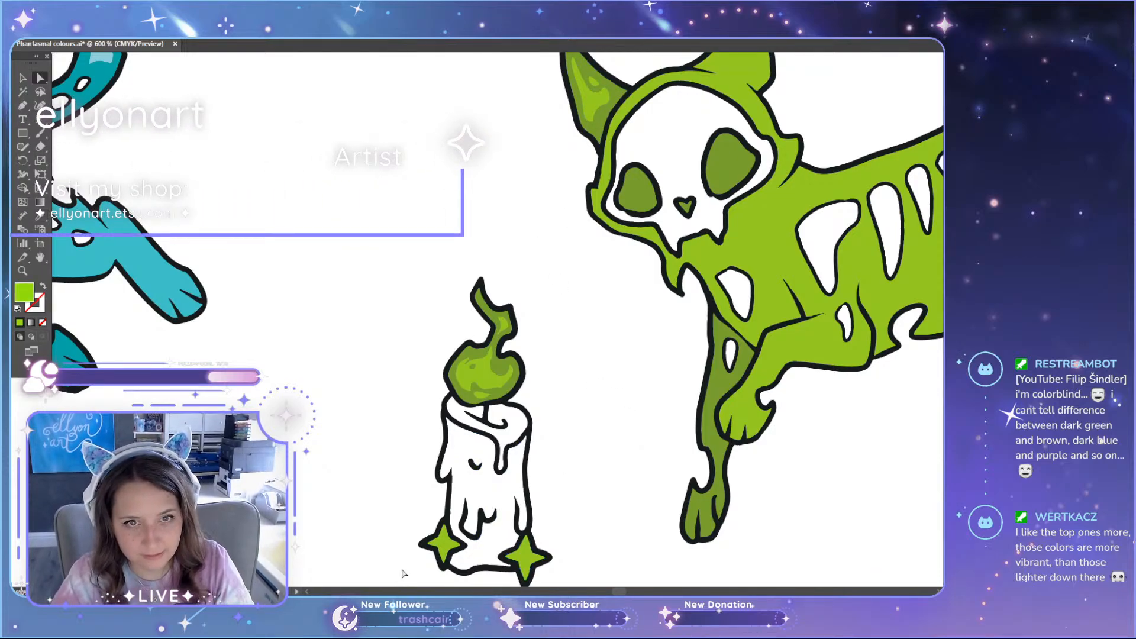
pyautogui.hotkey('ctrl', 'z')
pyautogui.click(576, 496)
# Step: Change the lighter green set's 377C swatch label to 375C
pyautogui.scroll(1, 591, 439)
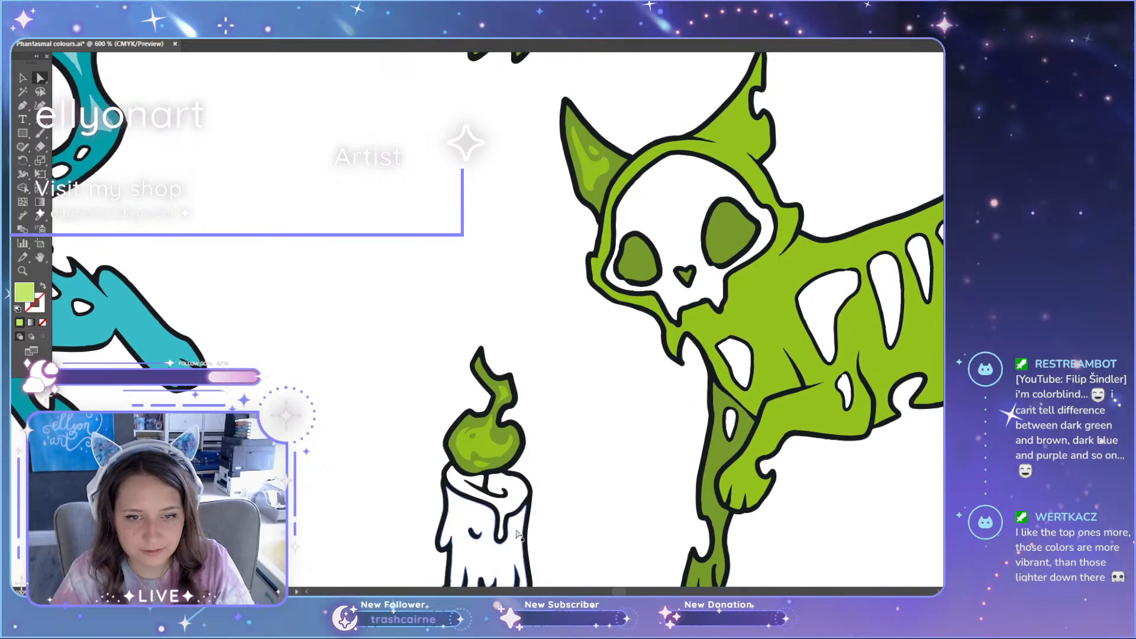
pyautogui.scroll(-3, 573, 441)
pyautogui.scroll(-4, 572, 440)
pyautogui.scroll(-1, 603, 456)
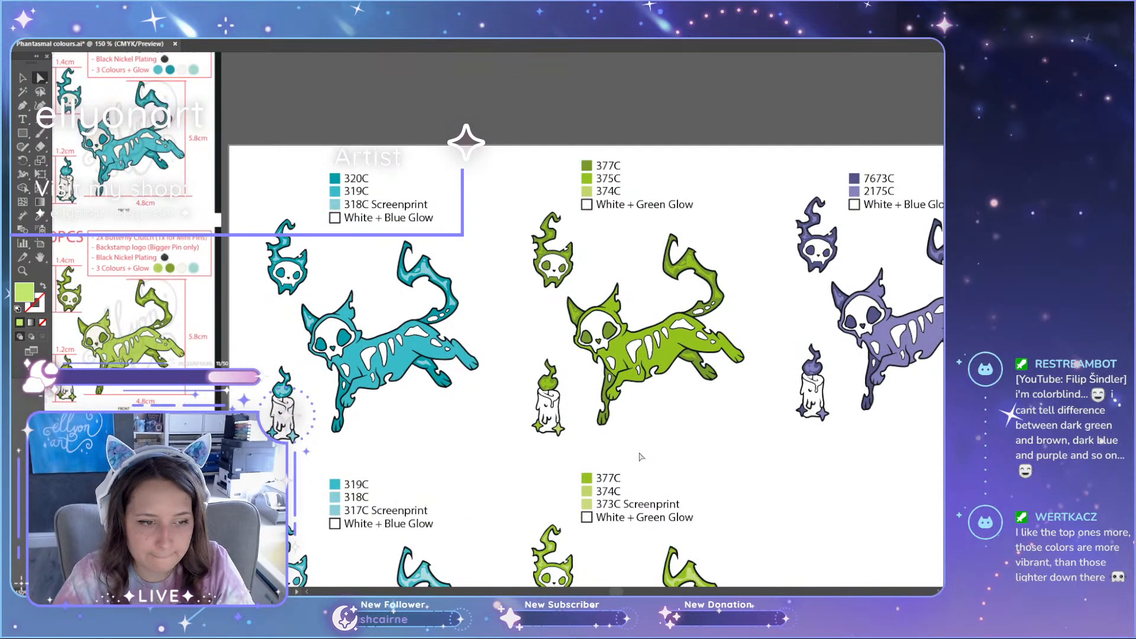
pyautogui.scroll(-5, 640, 457)
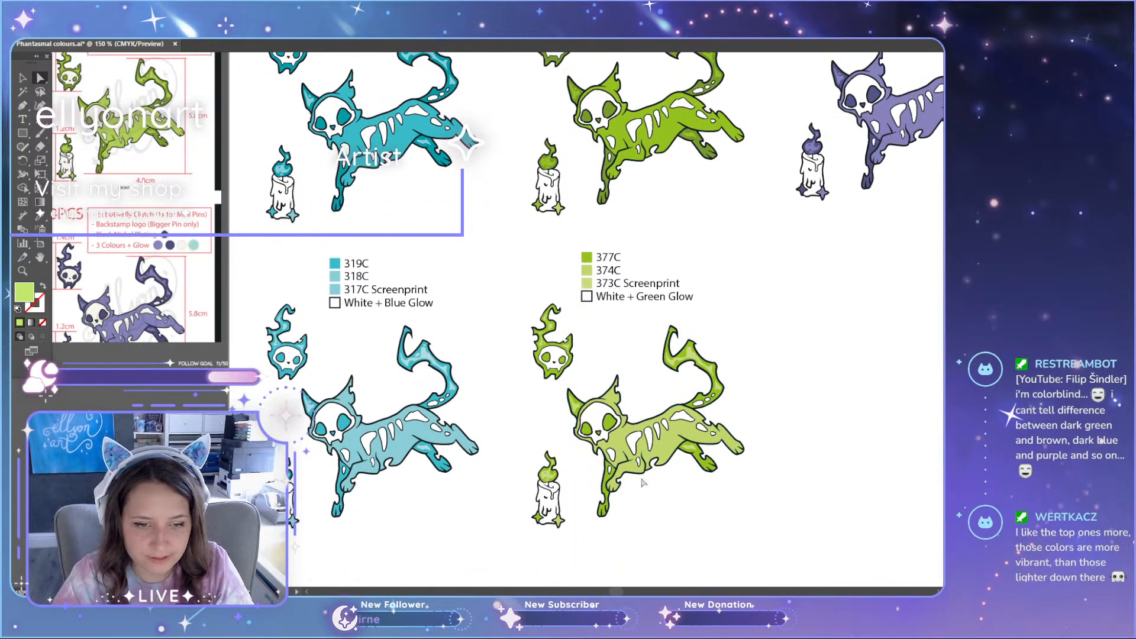
pyautogui.scroll(4, 651, 456)
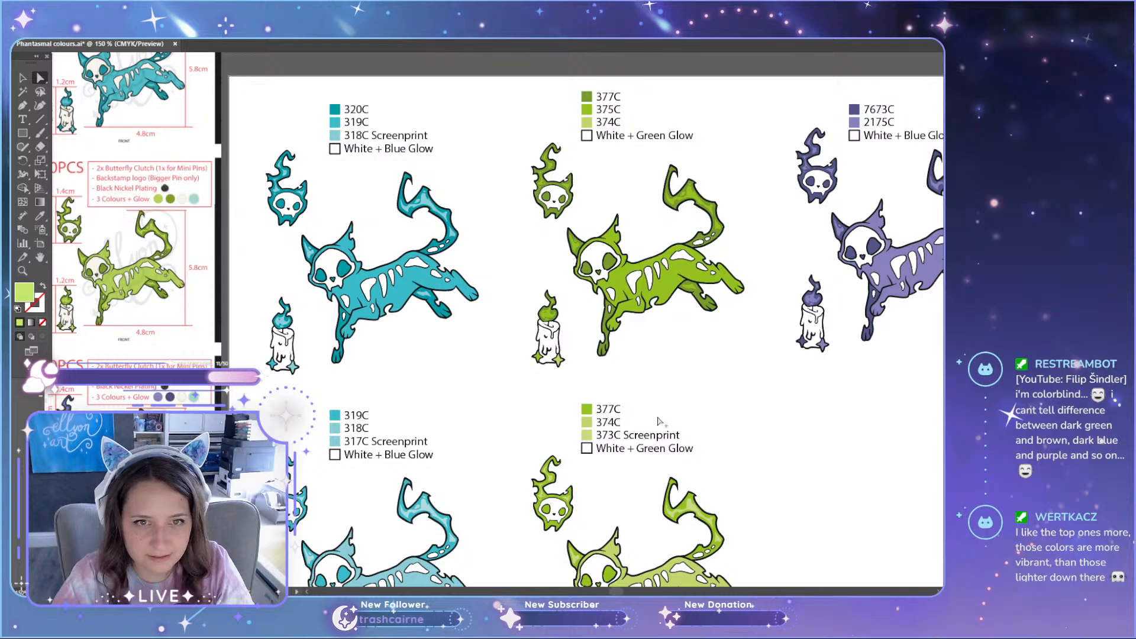
pyautogui.scroll(3, 654, 421)
pyautogui.doubleClick(559, 404)
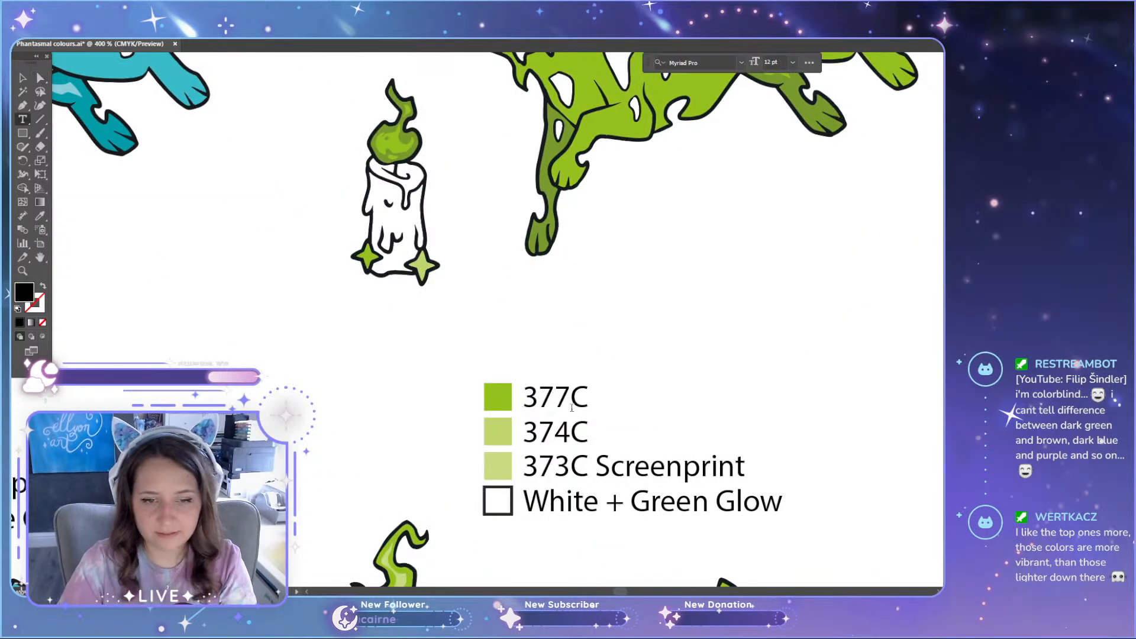
pyautogui.moveTo(555, 401); pyautogui.dragTo(568, 401)
pyautogui.click(652, 353)
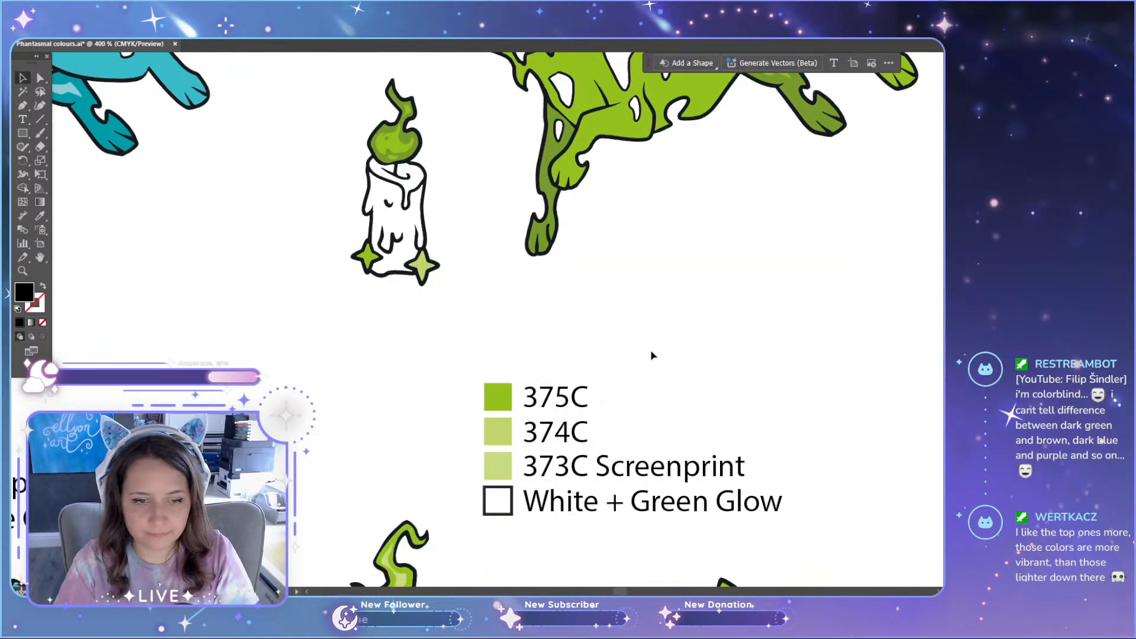
# Step: Review all the cat colour sets together, comparing the original teal and green palettes with their lighter variants
pyautogui.scroll(-3, 639, 353)
pyautogui.scroll(-2, 486, 345)
pyautogui.scroll(-2, 480, 346)
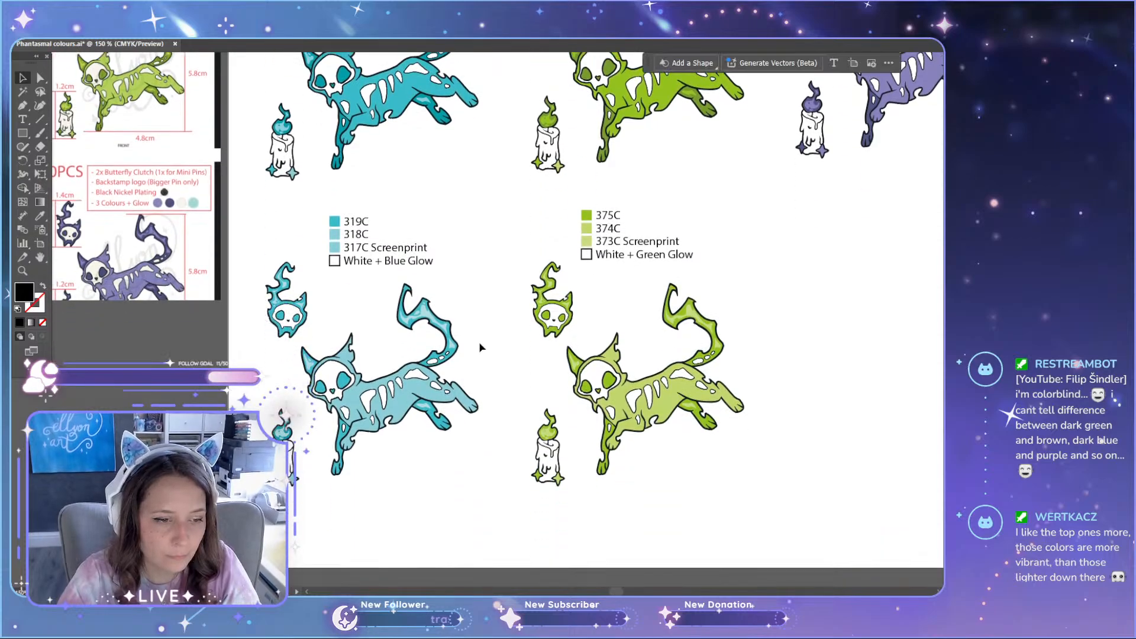
pyautogui.scroll(4, 468, 335)
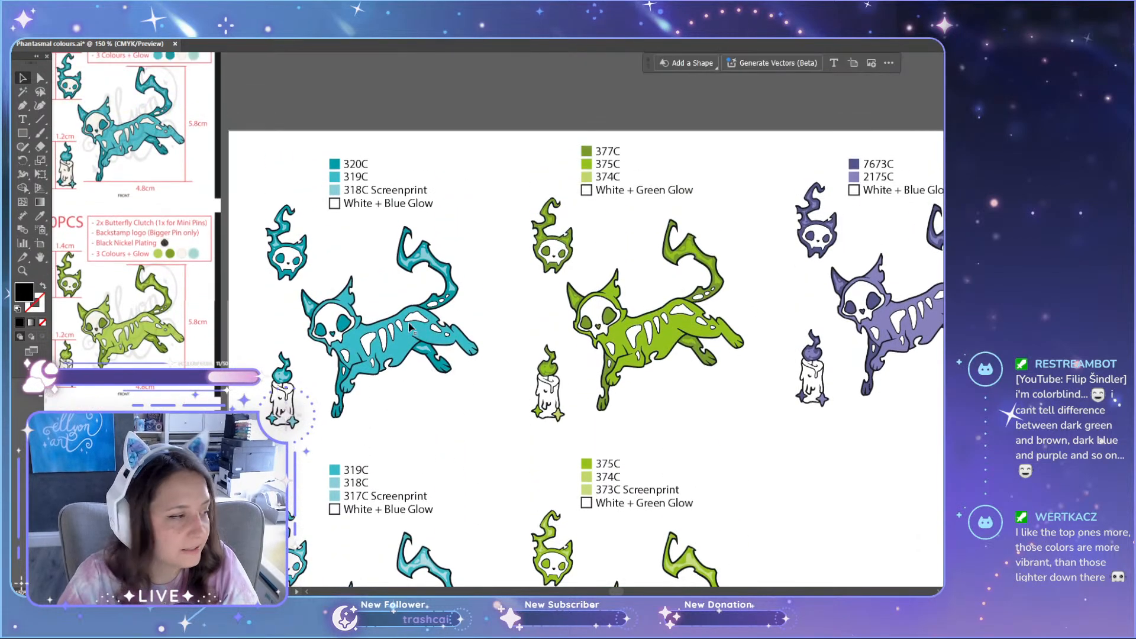
pyautogui.scroll(-2, 401, 220)
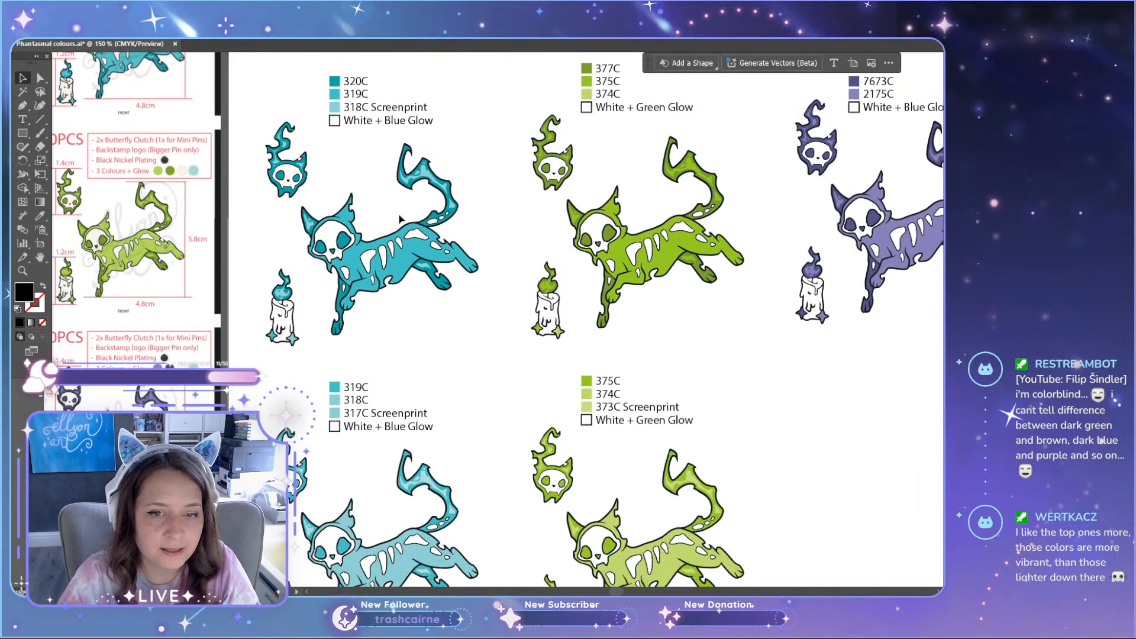
pyautogui.scroll(-1, 401, 220)
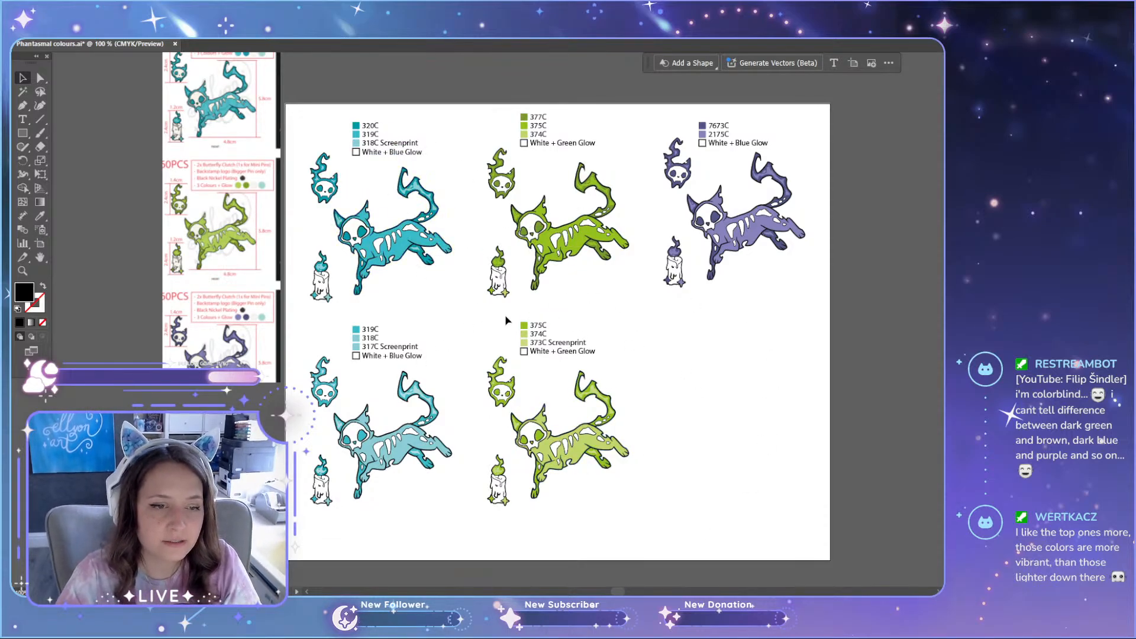
pyautogui.scroll(2, 368, 224)
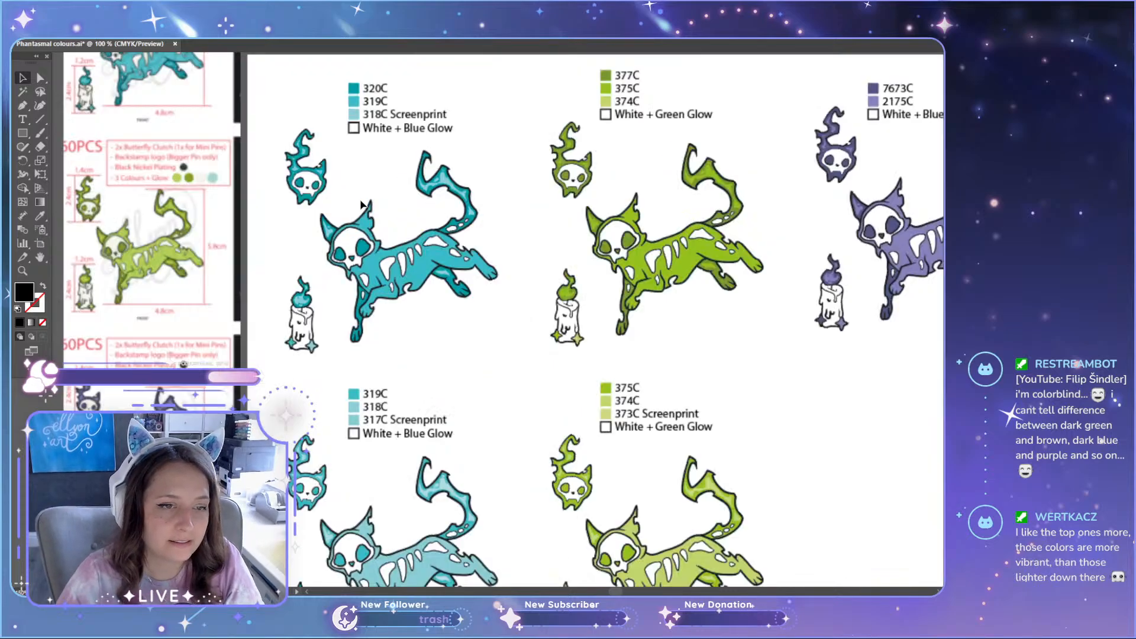
pyautogui.scroll(3, 382, 323)
pyautogui.scroll(3, 383, 324)
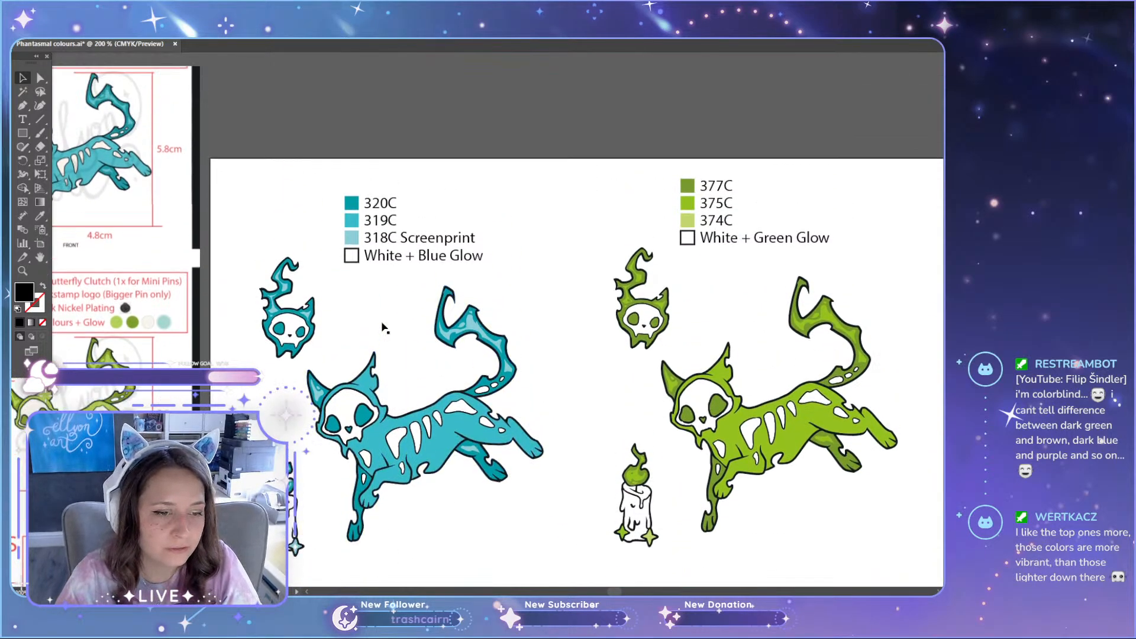
pyautogui.scroll(-3, 379, 314)
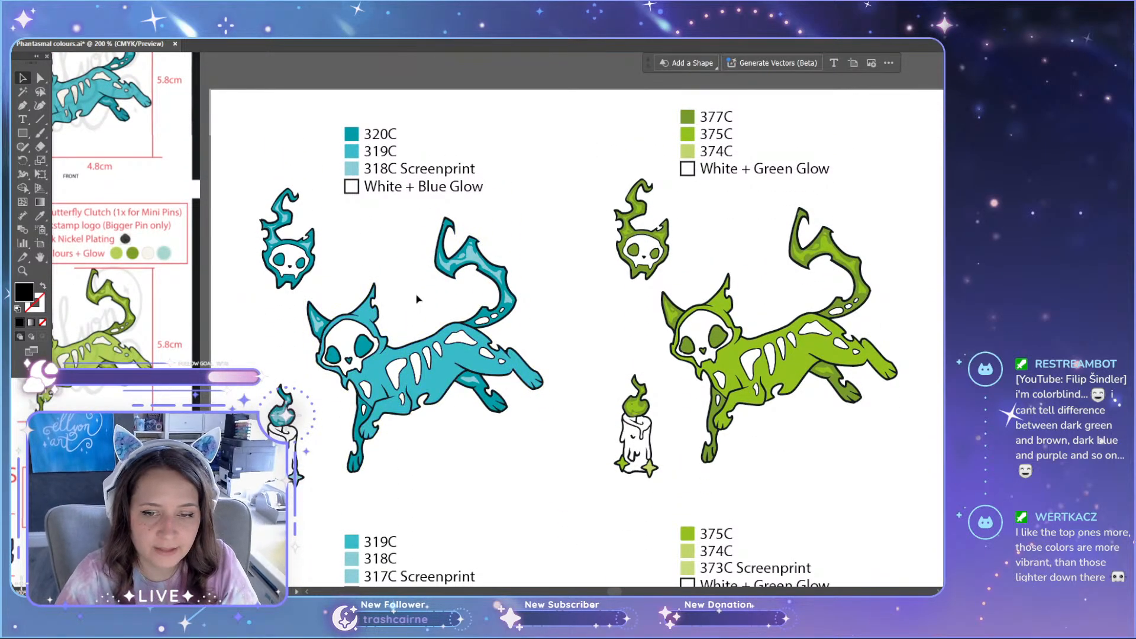
pyautogui.scroll(-2, 417, 299)
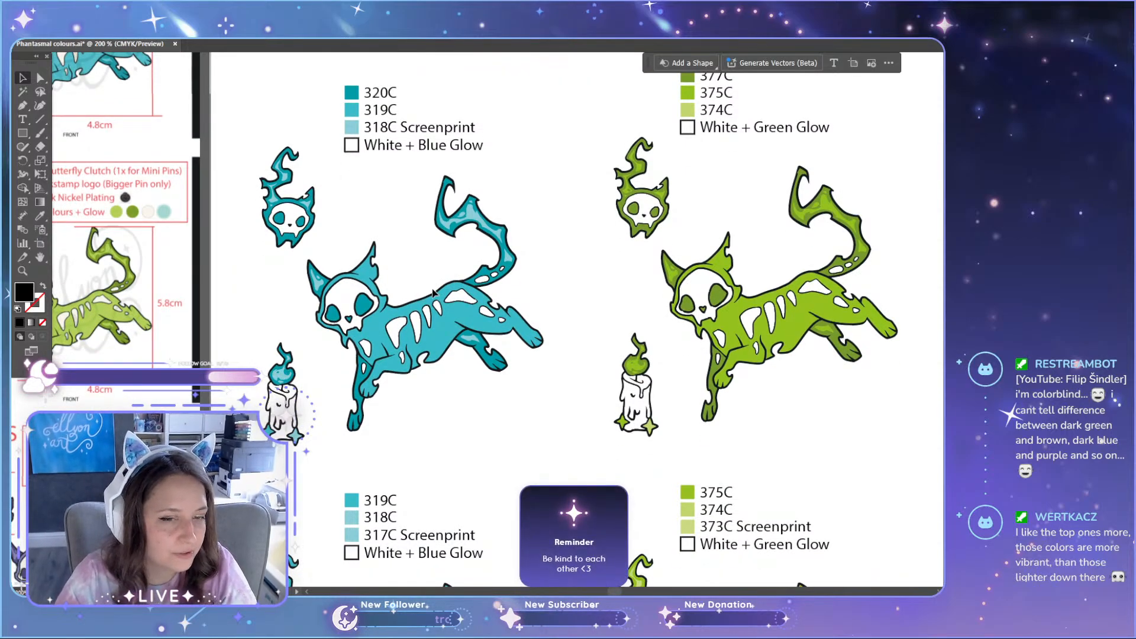
pyautogui.click(543, 352)
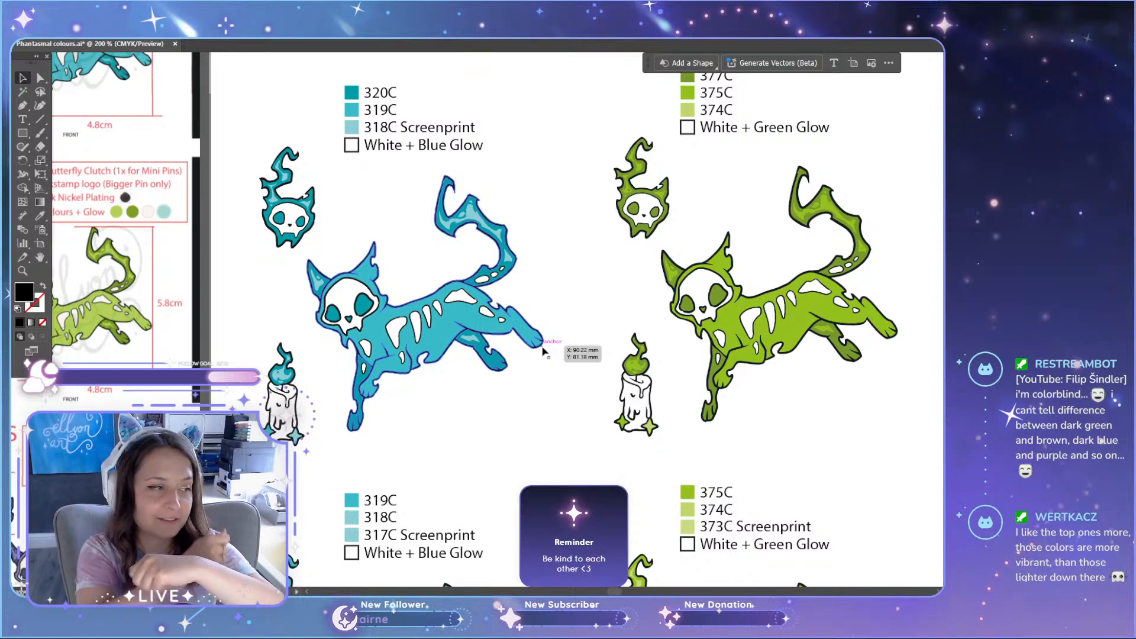
pyautogui.click(580, 313)
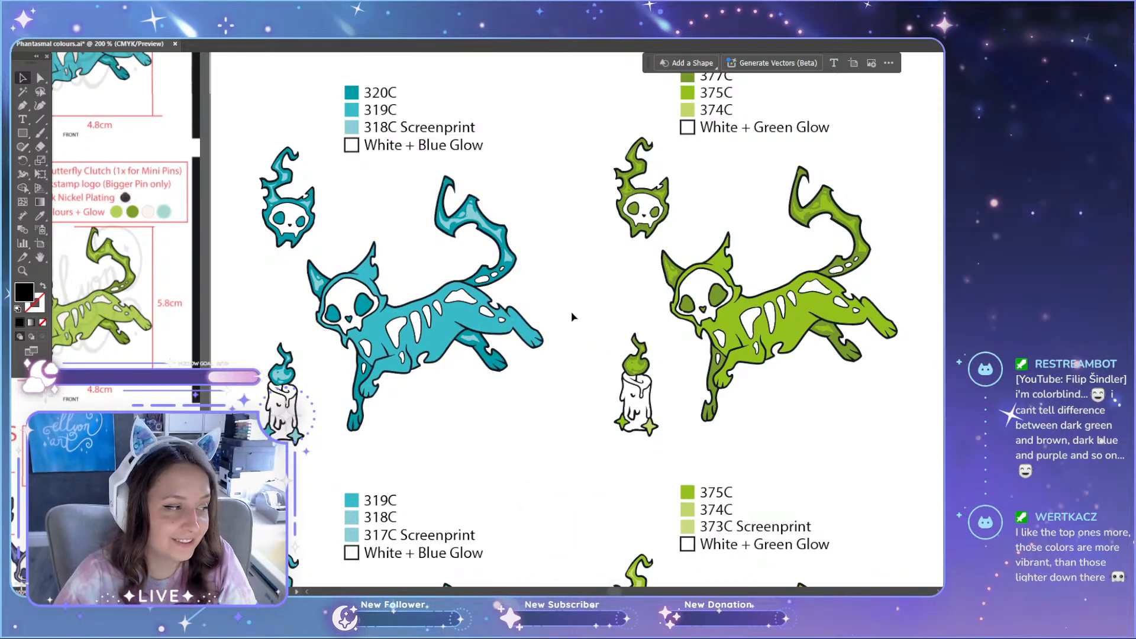
# Step: Compare the lighter teal and green cats and their swatch lists with the original versions above them at closer range
pyautogui.scroll(-1, 528, 478)
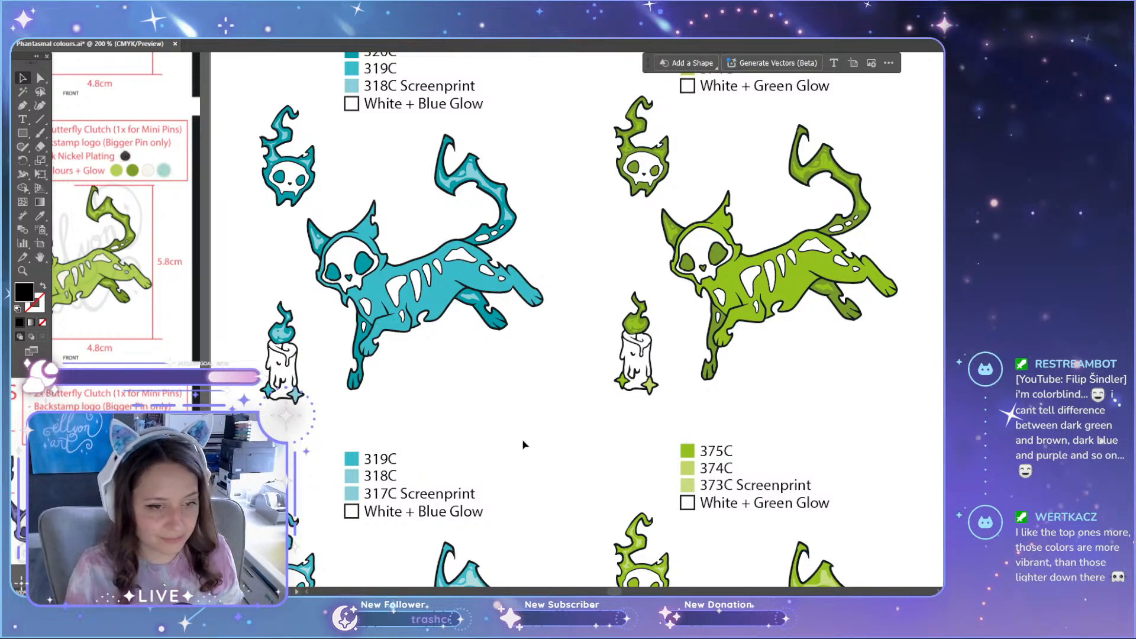
pyautogui.scroll(2, 521, 438)
pyautogui.scroll(-5, 521, 438)
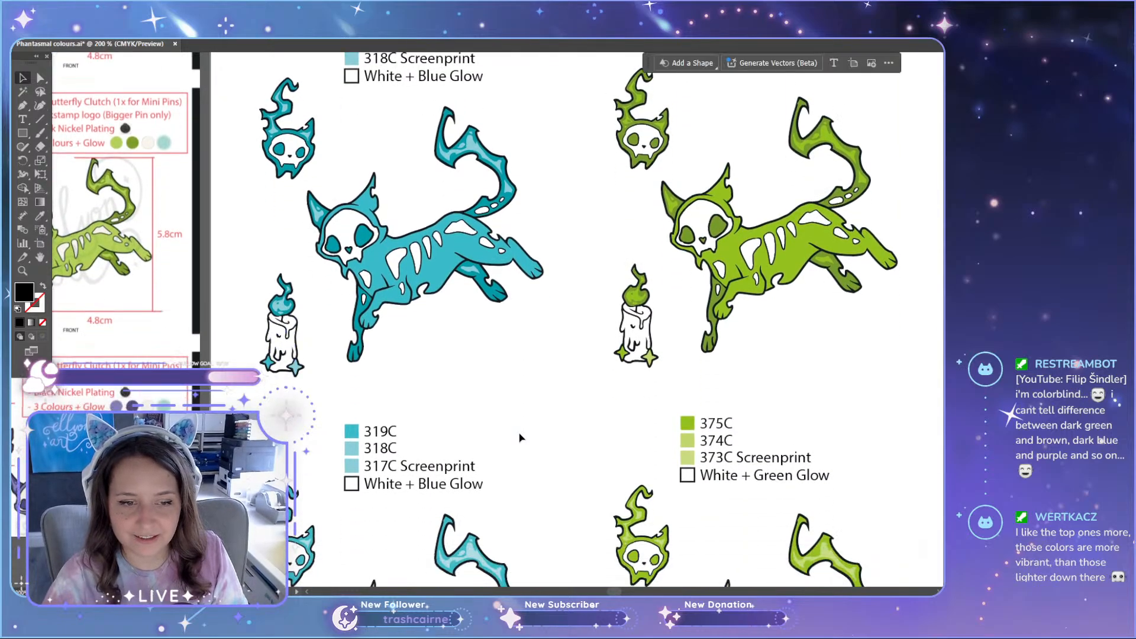
pyautogui.scroll(-3, 521, 438)
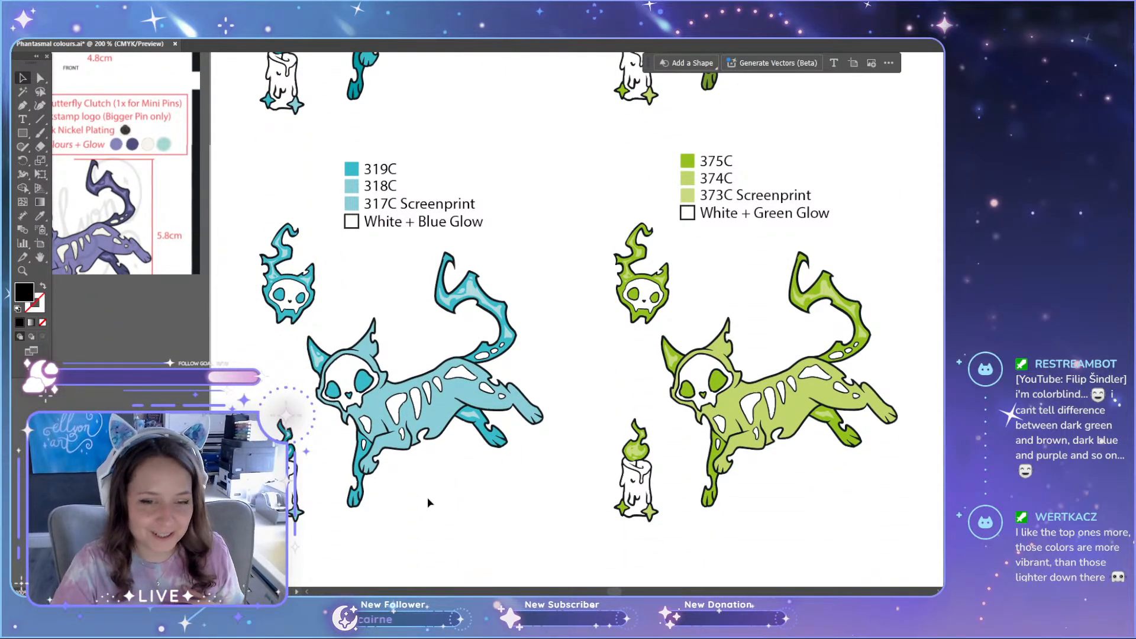
pyautogui.scroll(5, 427, 502)
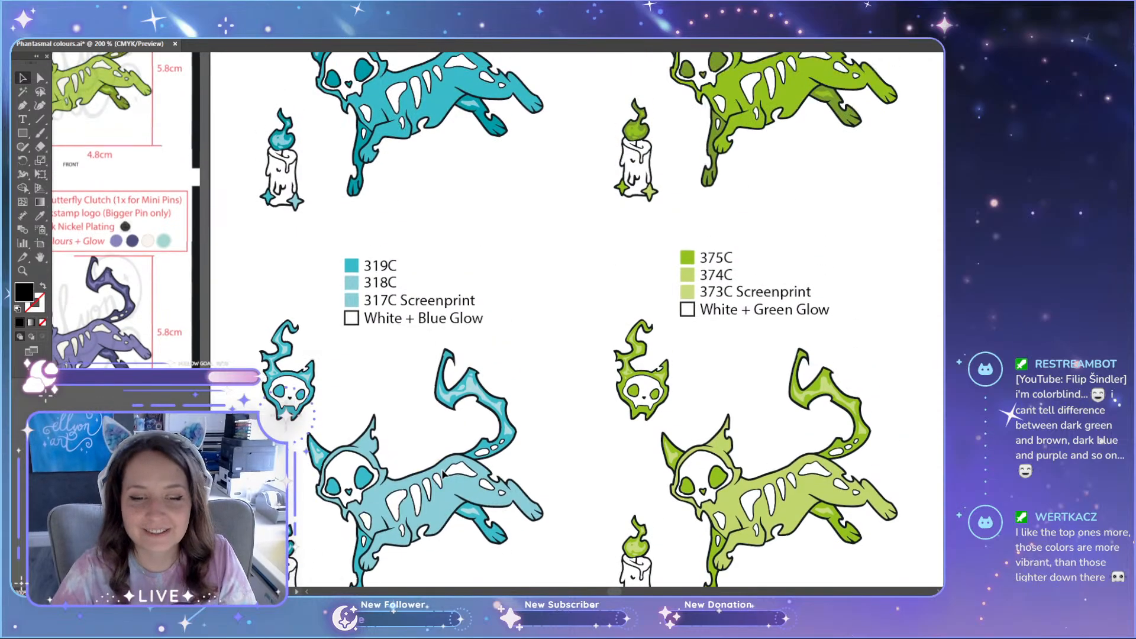
pyautogui.scroll(2, 513, 476)
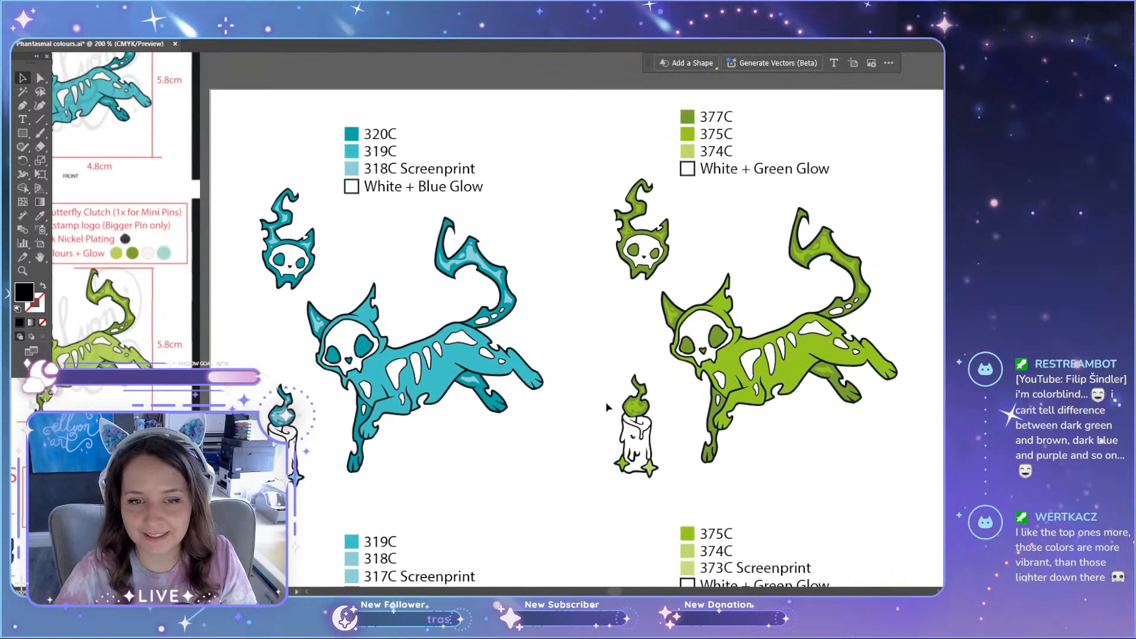
pyautogui.scroll(-4, 585, 403)
pyautogui.scroll(1, 584, 403)
pyautogui.scroll(-2, 585, 403)
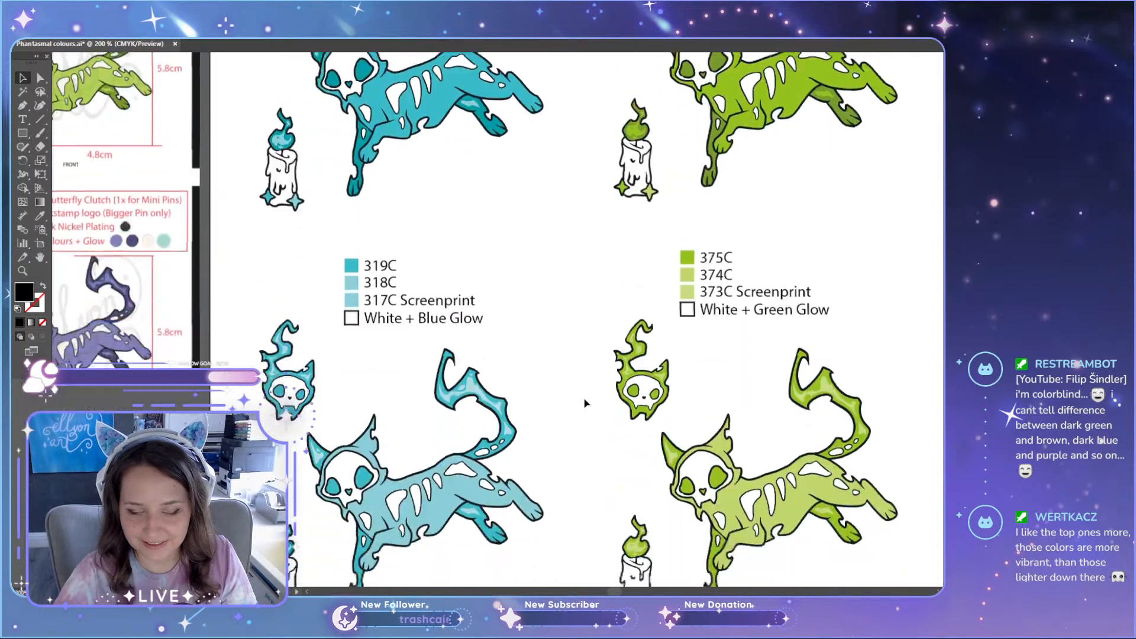
pyautogui.scroll(3, 584, 403)
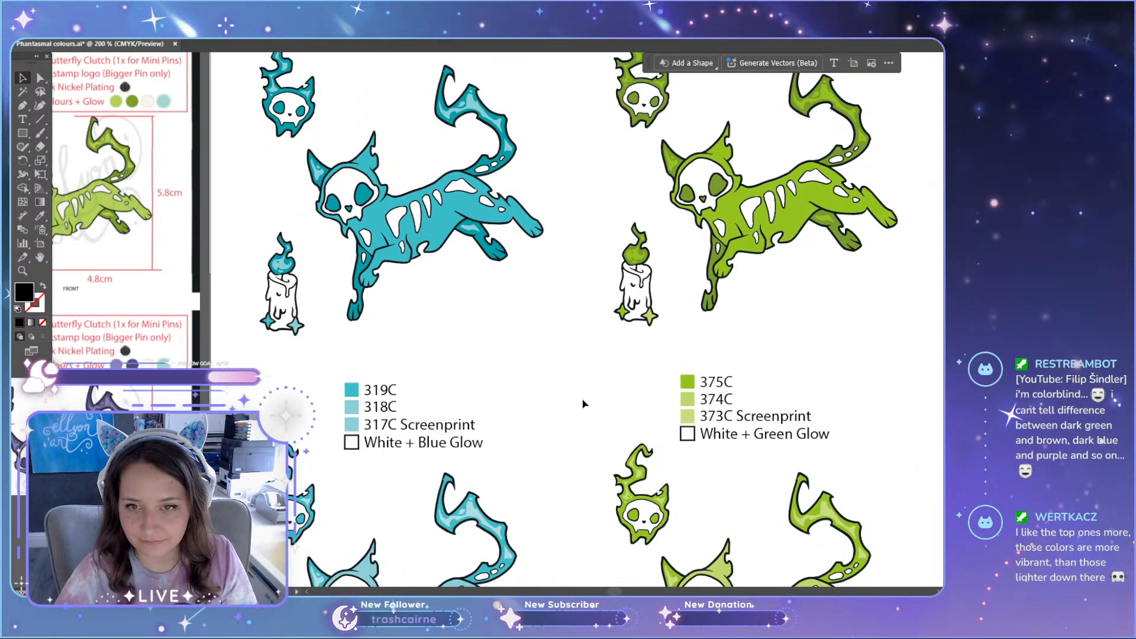
pyautogui.scroll(3, 582, 404)
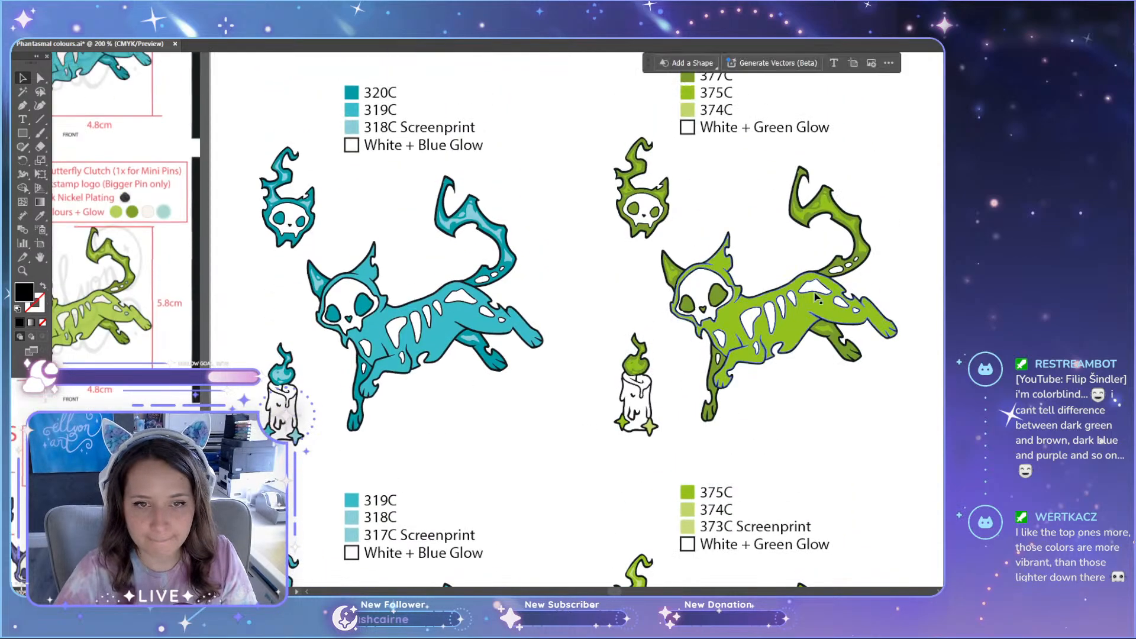
# Step: Try recolouring the large highlight on the original green cat's tail with the 374C swatch colour
pyautogui.scroll(5, 875, 220)
pyautogui.scroll(-3, 875, 220)
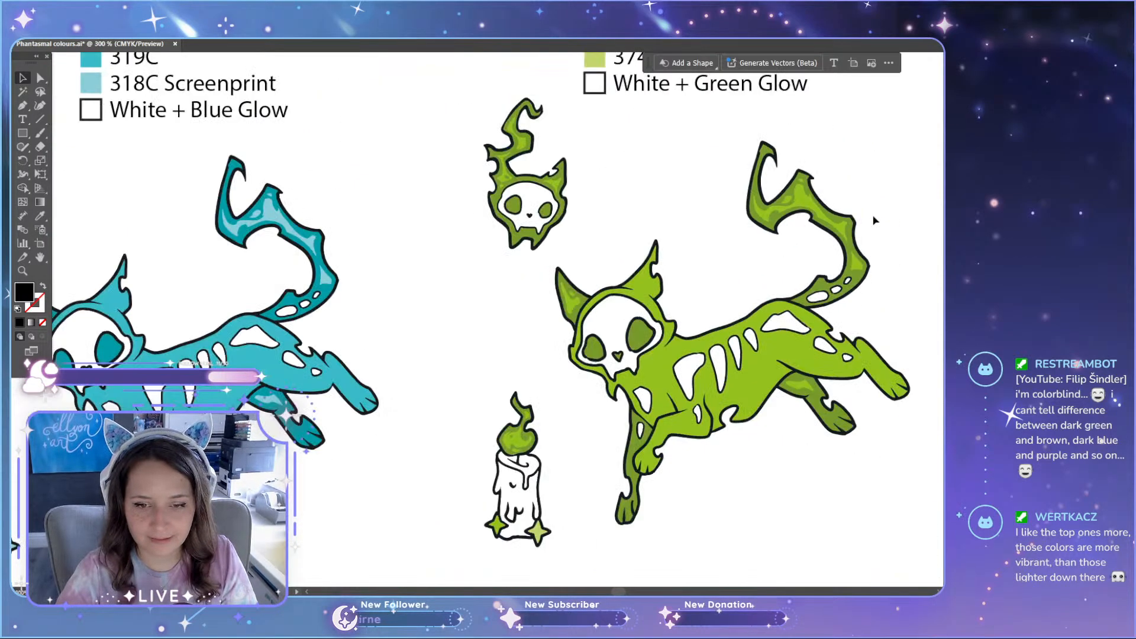
pyautogui.scroll(1, 875, 220)
pyautogui.press('a')
pyautogui.click(790, 204)
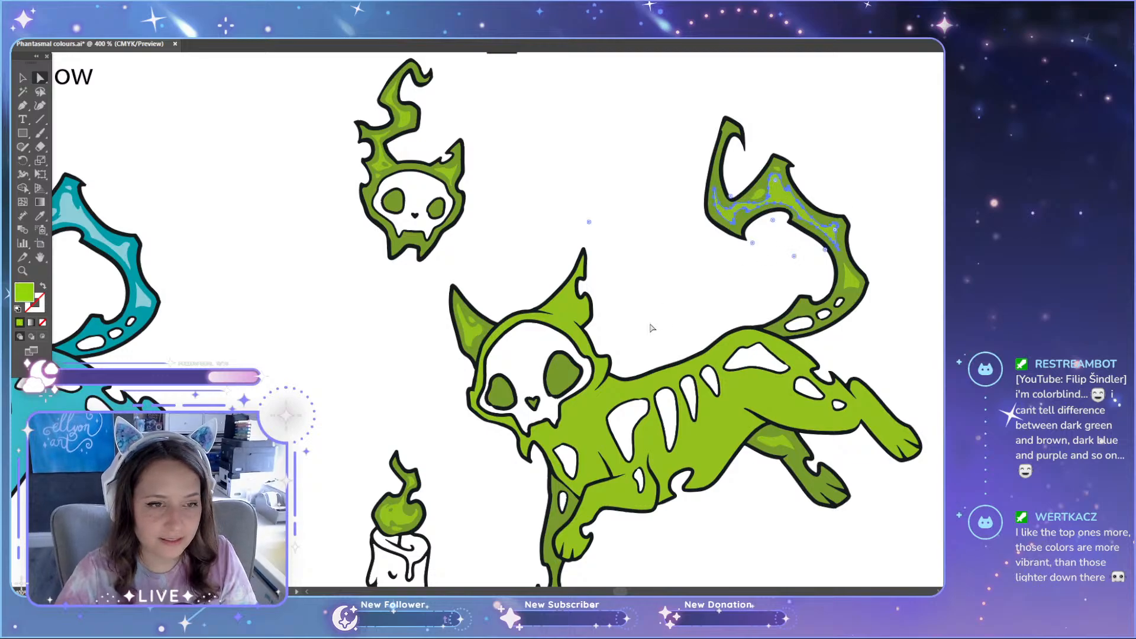
pyautogui.scroll(-8, 637, 305)
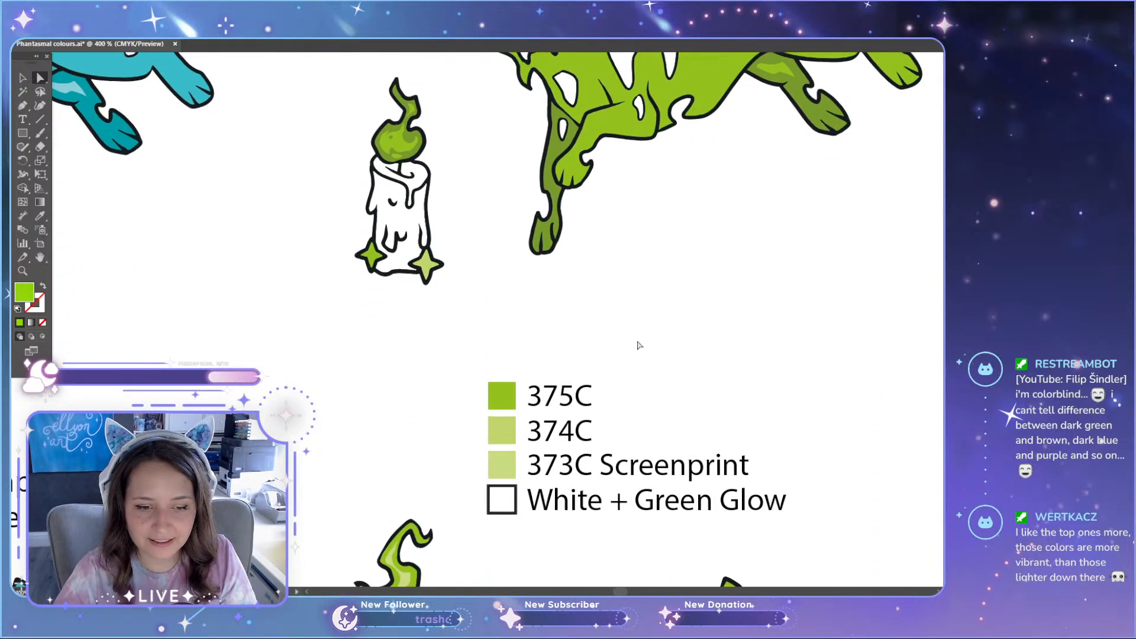
pyautogui.scroll(3, 639, 342)
pyautogui.scroll(6, 631, 388)
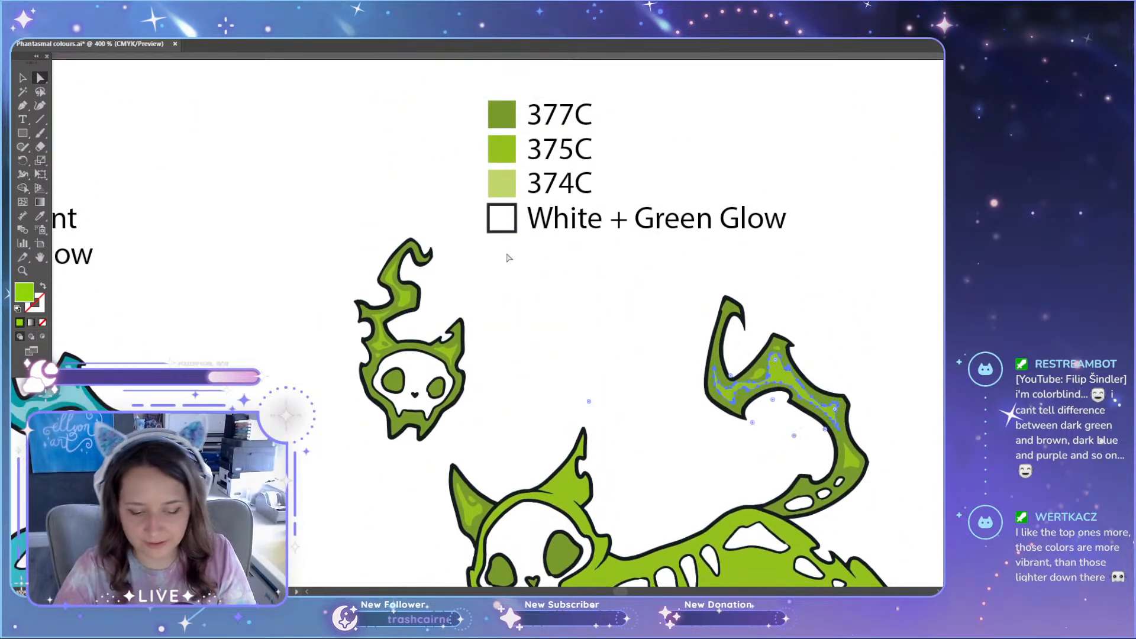
pyautogui.press('i')
pyautogui.click(504, 182)
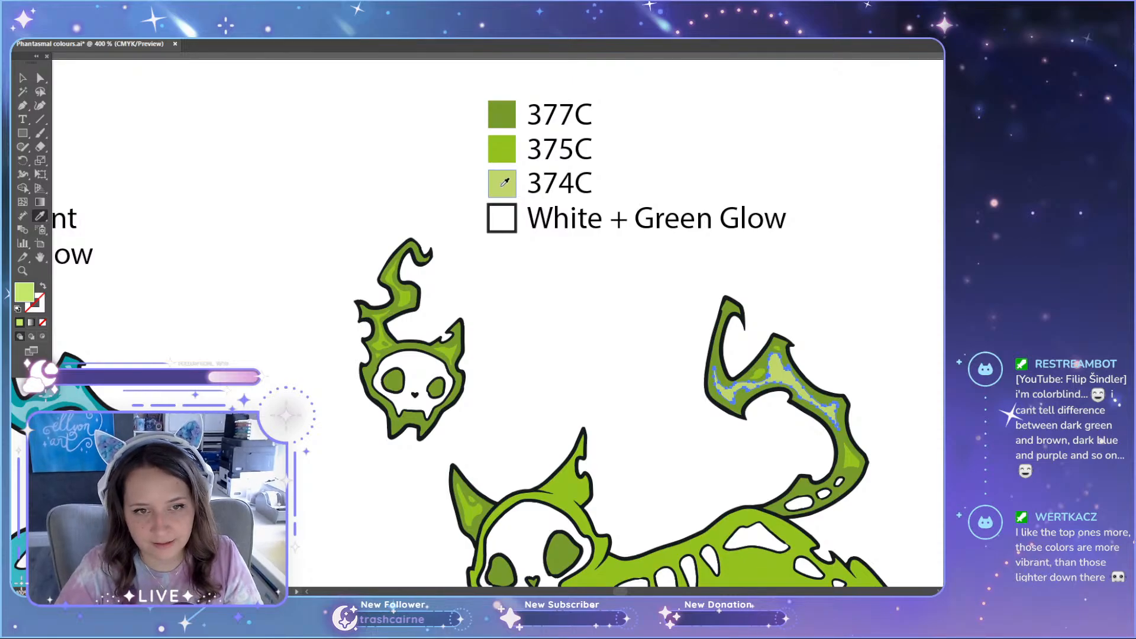
pyautogui.press('a')
pyautogui.click(632, 356)
# Step: Check the green cat's tail highlight beside the teal cat's, undo its recolouring and deselect it
pyautogui.scroll(-5, 632, 357)
pyautogui.scroll(-1, 632, 357)
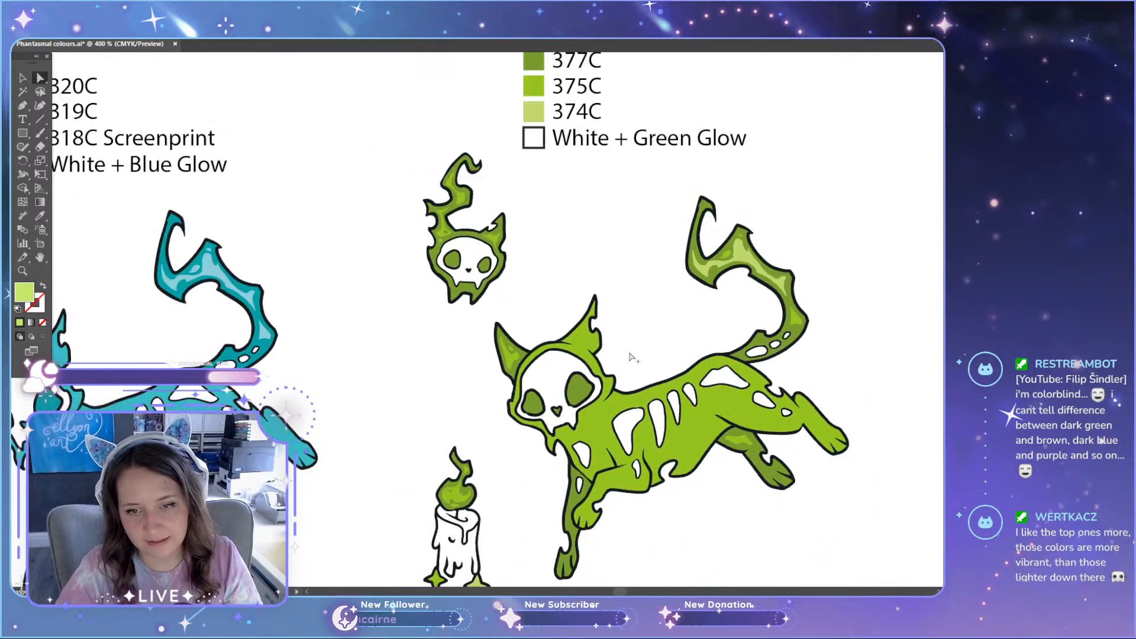
pyautogui.scroll(-1, 632, 357)
pyautogui.scroll(-2, 631, 356)
pyautogui.click(631, 368)
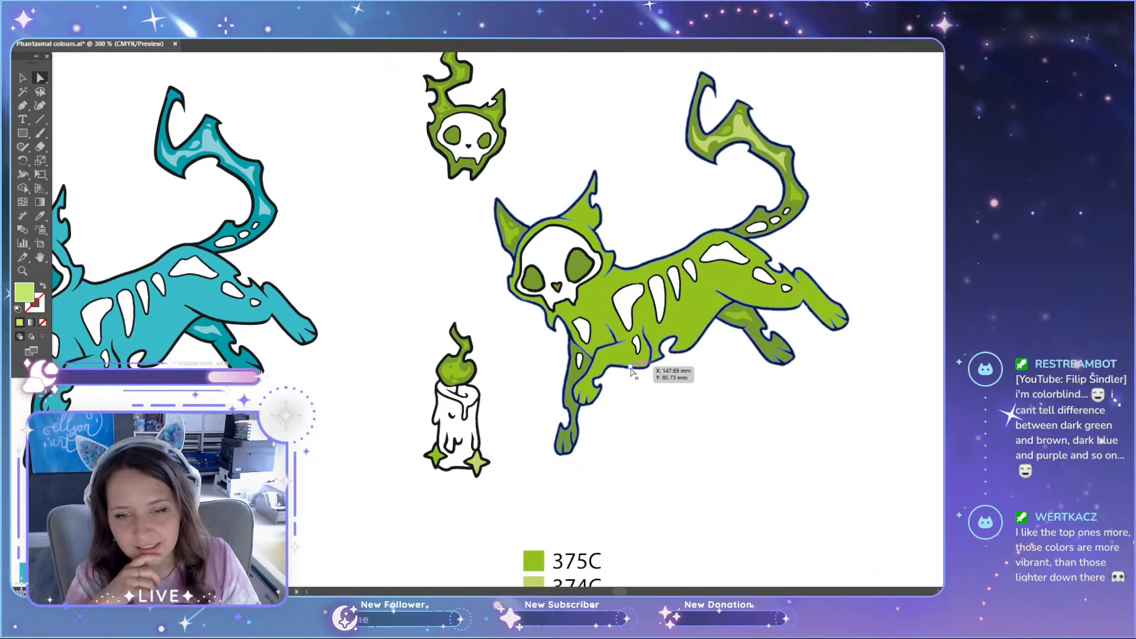
pyautogui.hotkey('ctrl', 'z')
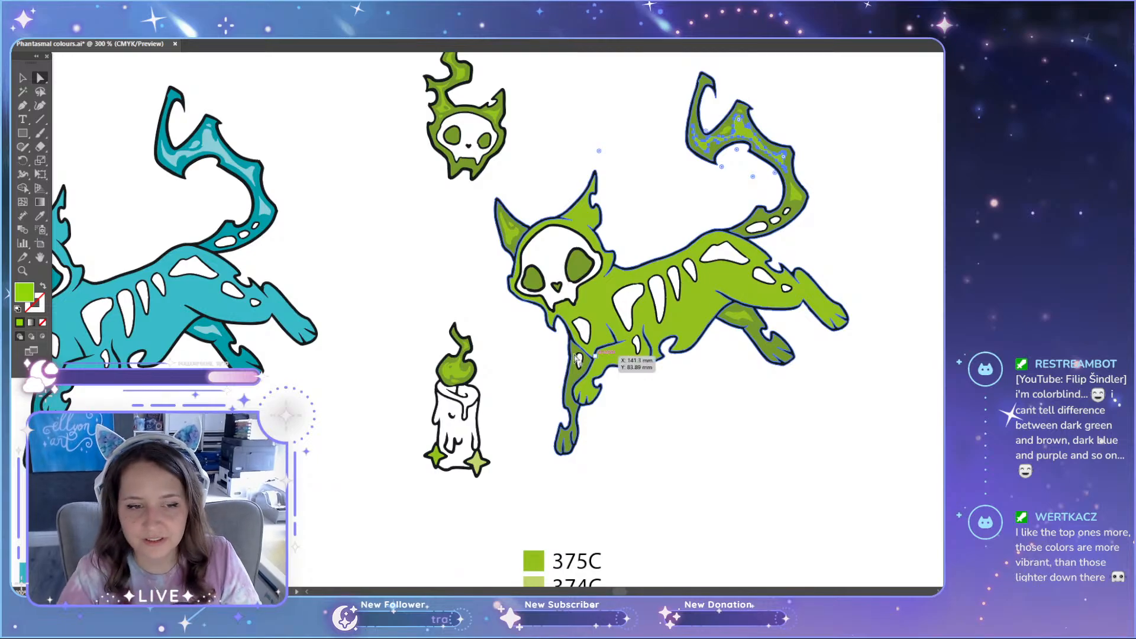
pyautogui.click(393, 376)
# Step: Compare the original green set with the lighter green variant and the neighbouring teal and purple sets
pyautogui.scroll(-4, 396, 376)
pyautogui.scroll(-6, 396, 380)
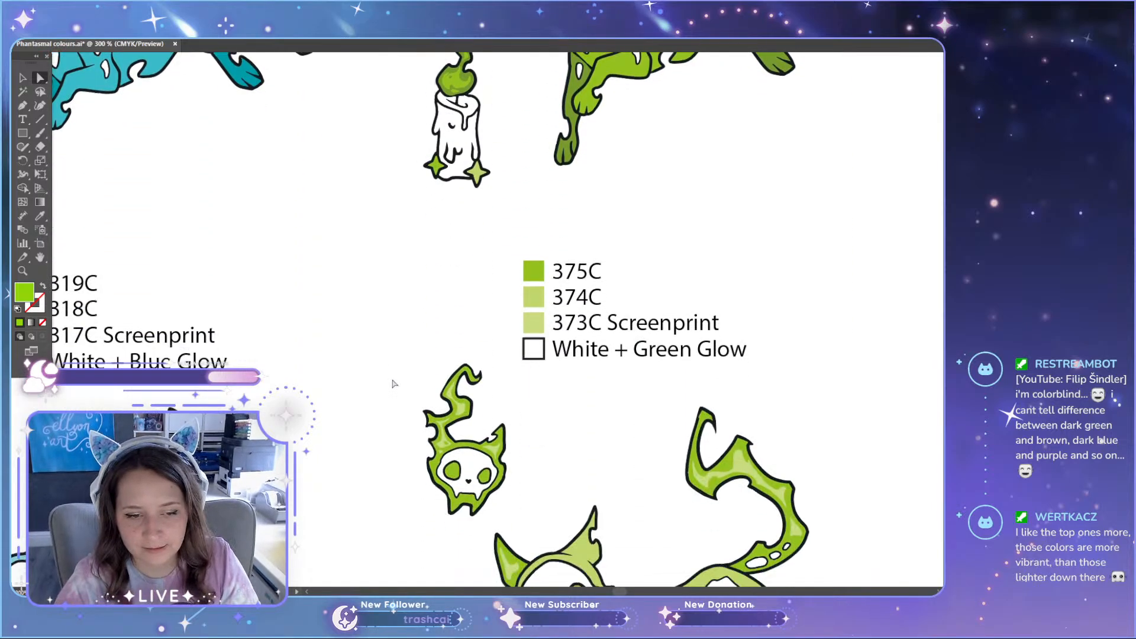
pyautogui.scroll(-2, 394, 382)
pyautogui.scroll(-1, 395, 383)
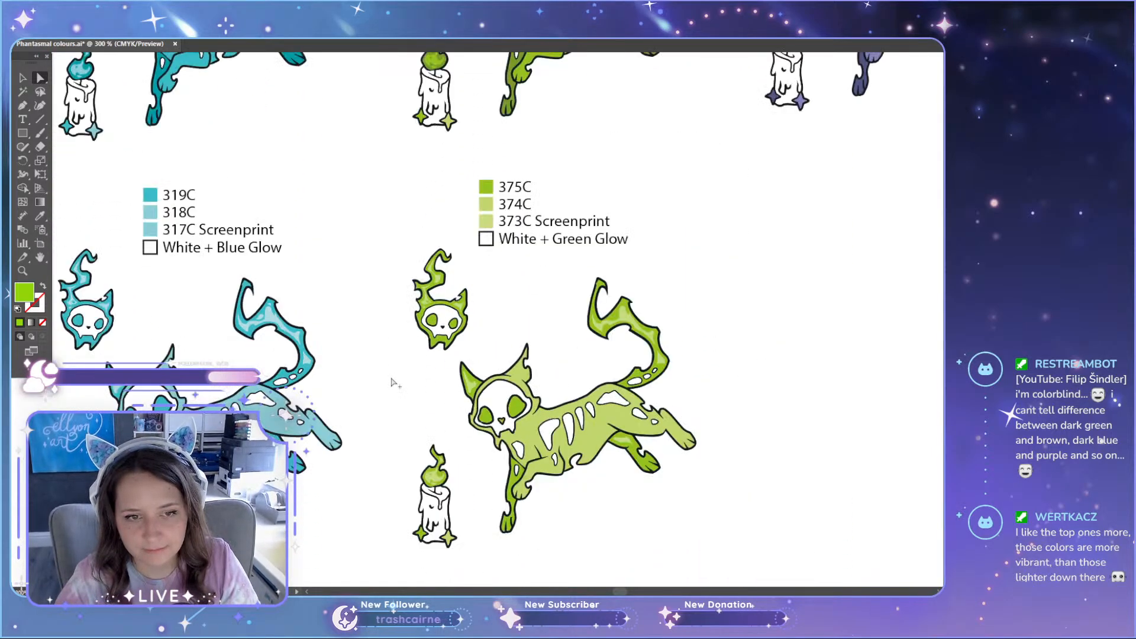
pyautogui.scroll(6, 395, 385)
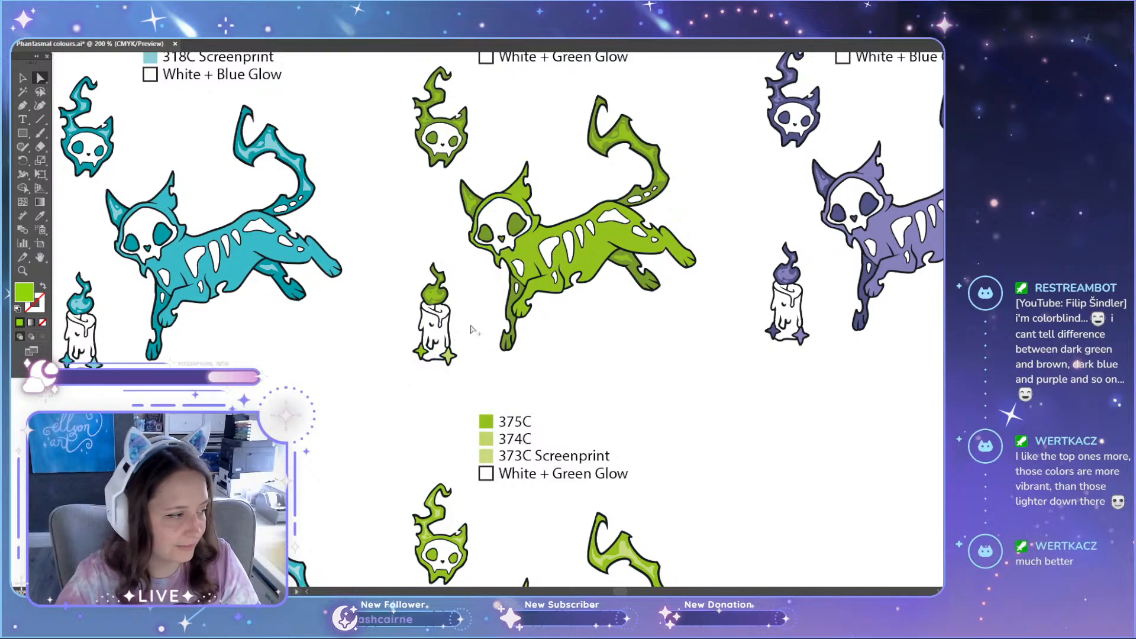
pyautogui.scroll(-1, 469, 325)
pyautogui.scroll(2, 733, 329)
pyautogui.scroll(1, 733, 329)
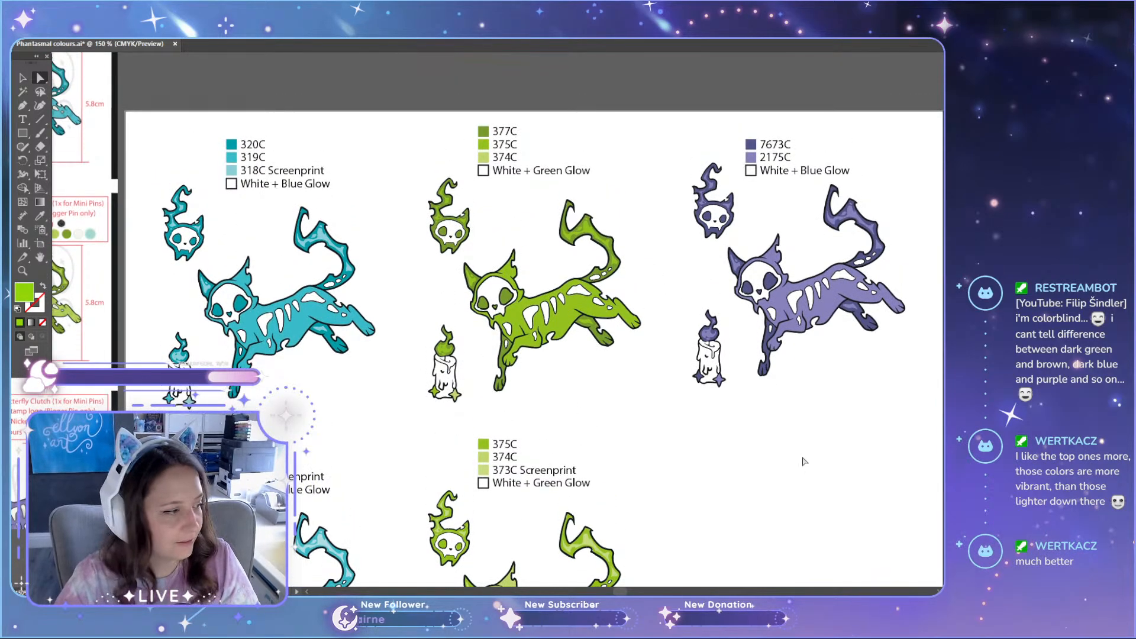
# Step: Recolour the large highlight on the original green cat's tail with the pale 374C green
pyautogui.scroll(4, 592, 236)
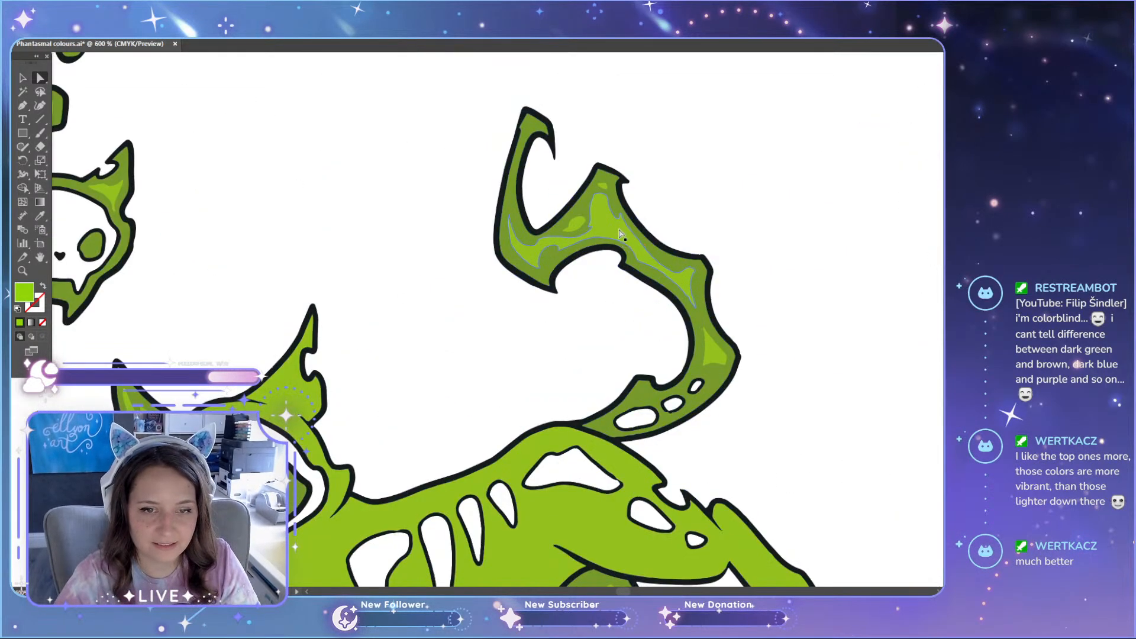
pyautogui.click(621, 234)
pyautogui.click(856, 375)
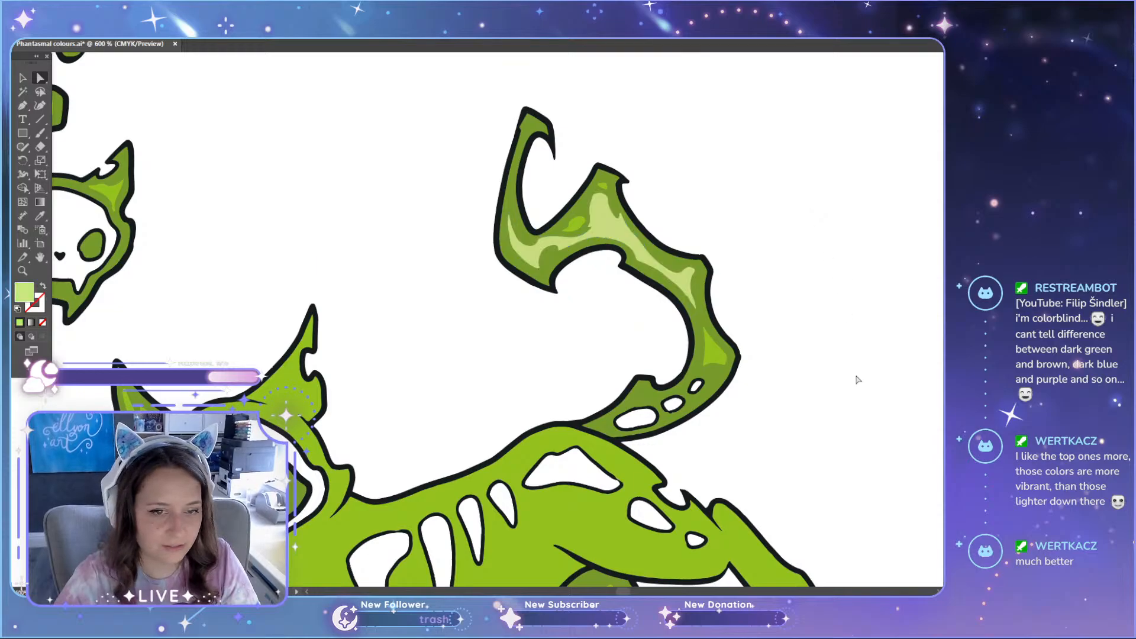
pyautogui.scroll(-4, 858, 380)
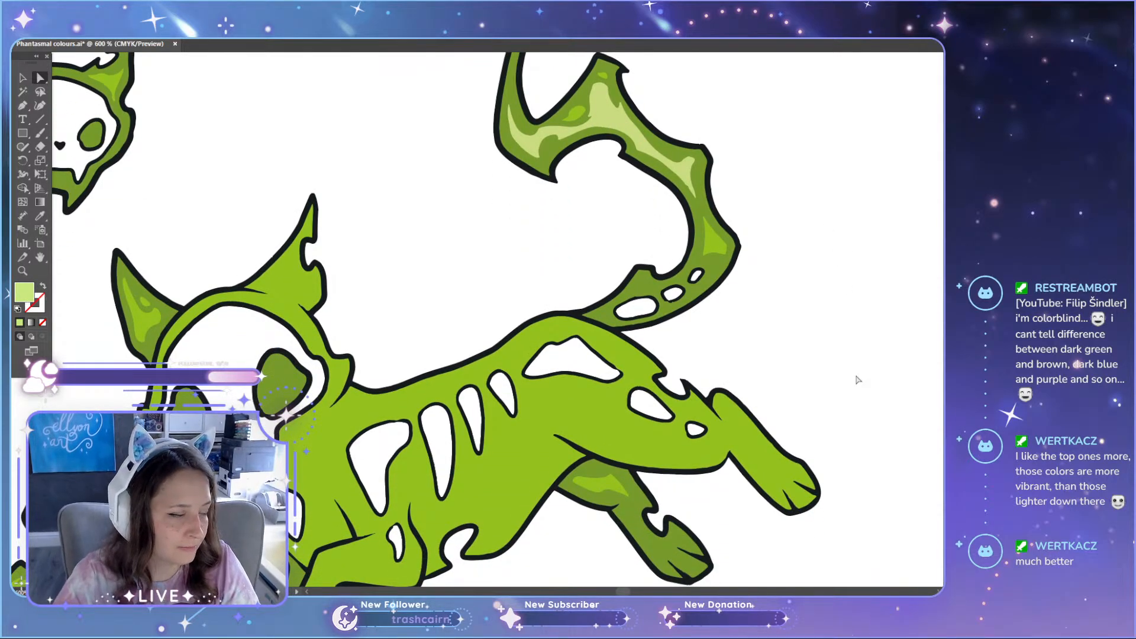
pyautogui.scroll(2, 858, 379)
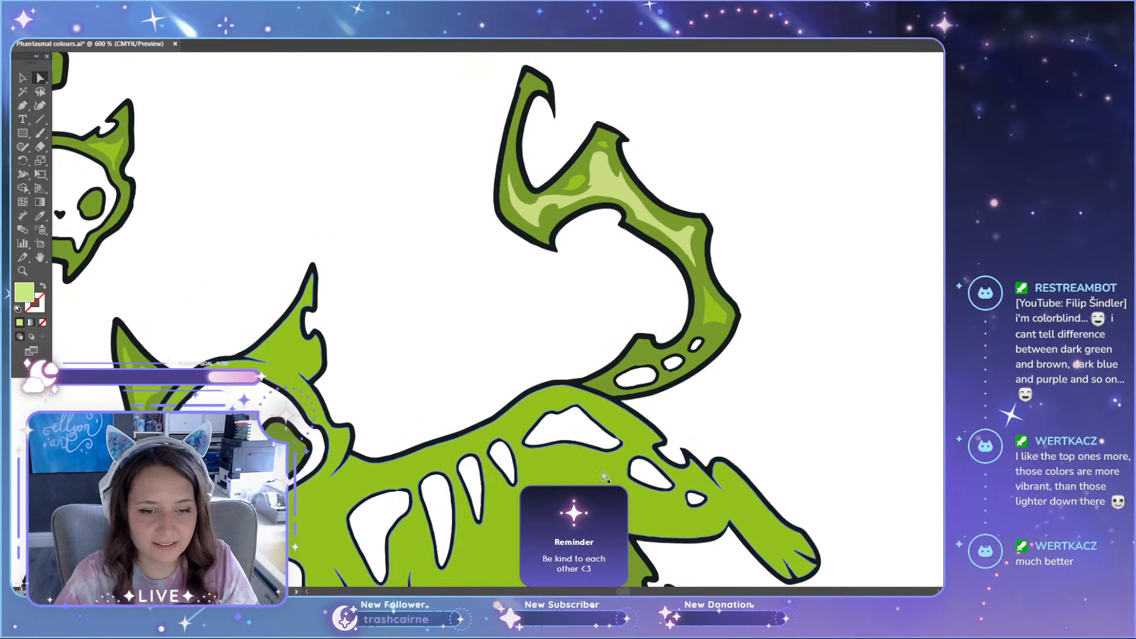
pyautogui.scroll(-2, 610, 231)
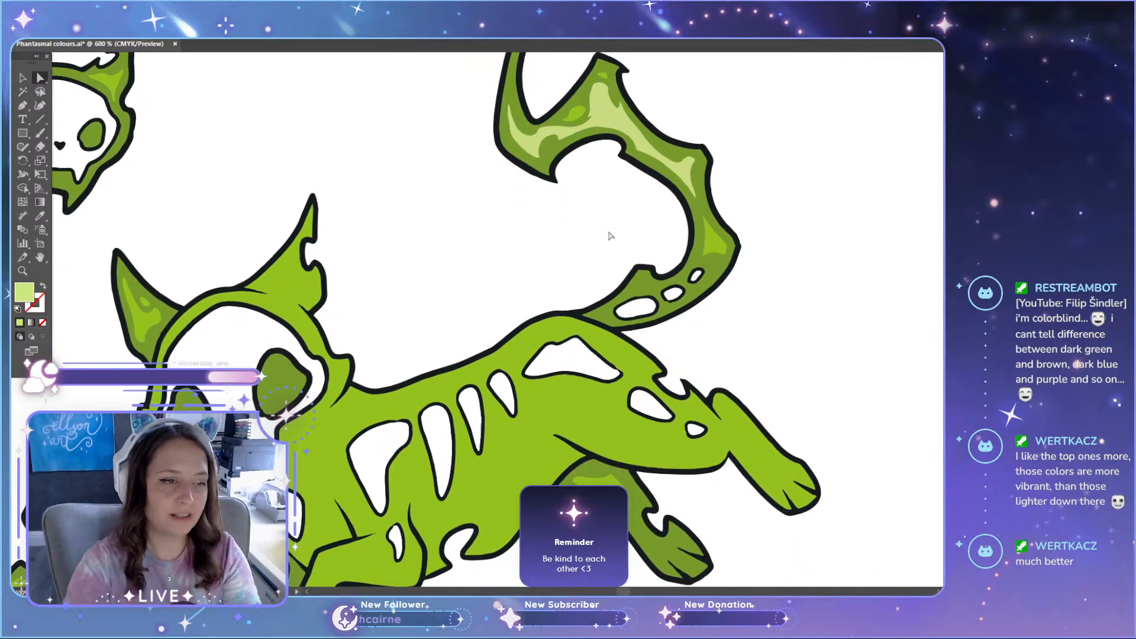
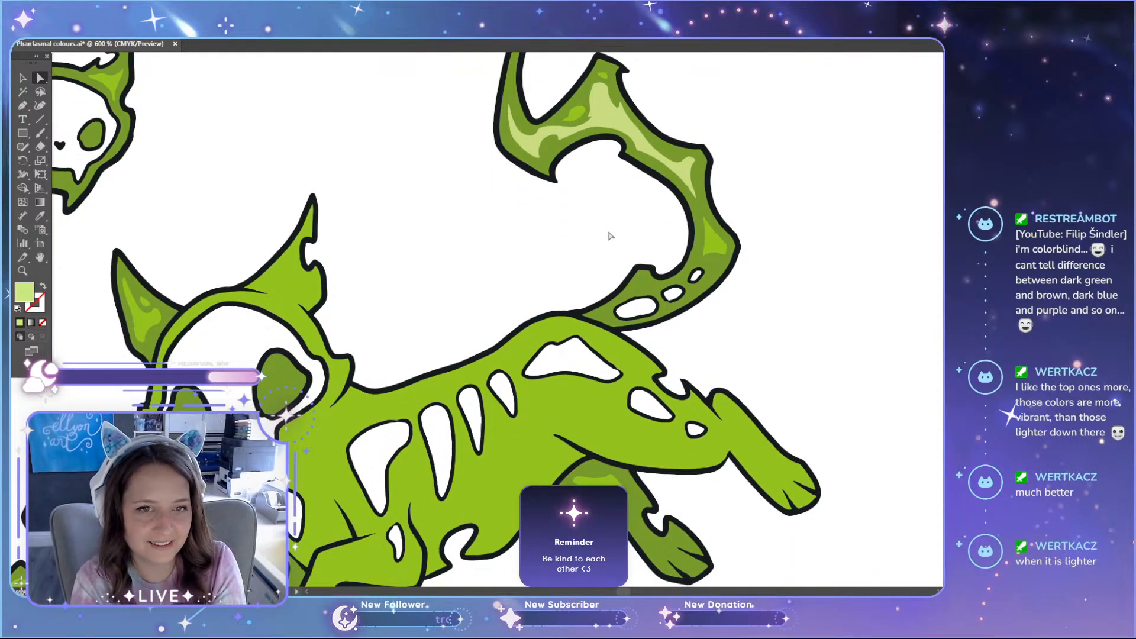
# Step: Look over the original green cat from its tail down to its paws to judge the recoloured tail highlight
pyautogui.scroll(4, 610, 235)
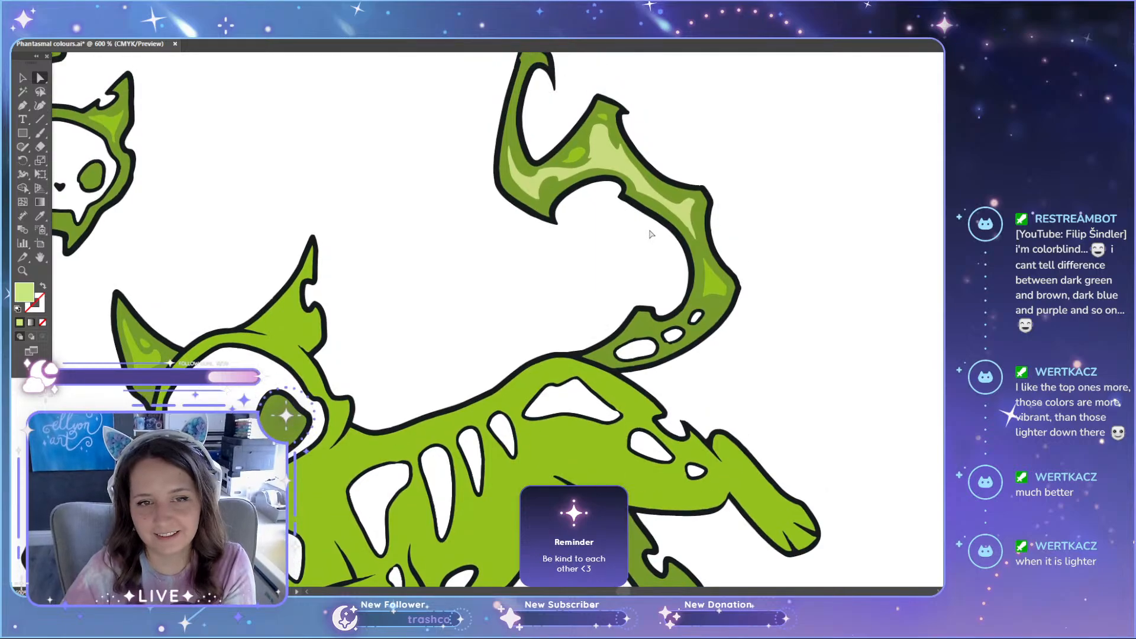
pyautogui.scroll(-11, 656, 250)
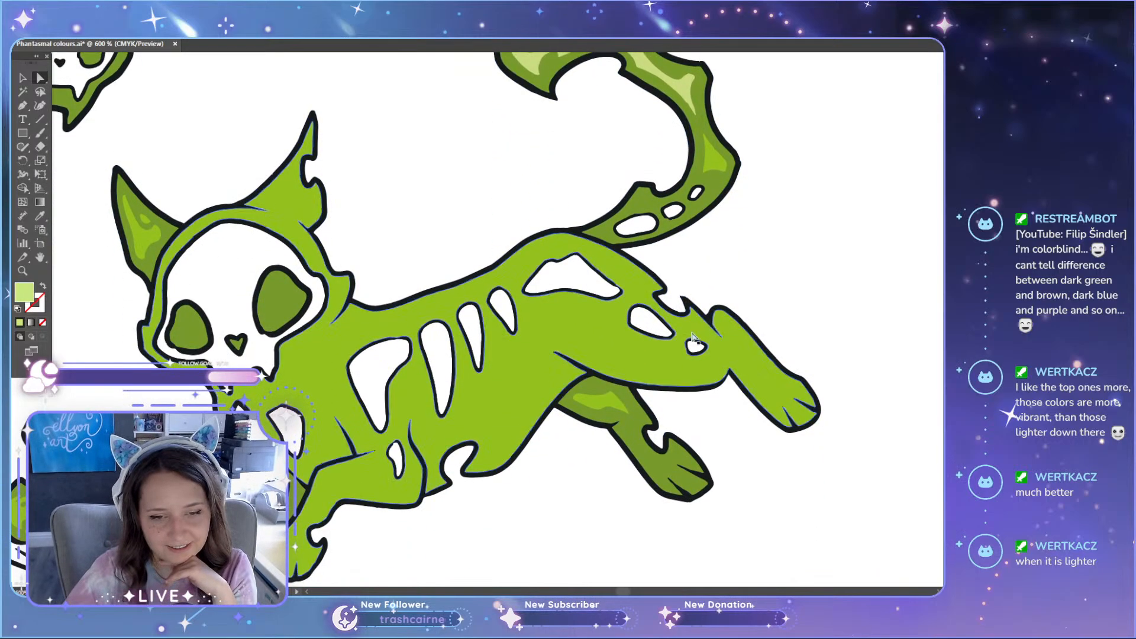
pyautogui.scroll(2, 690, 343)
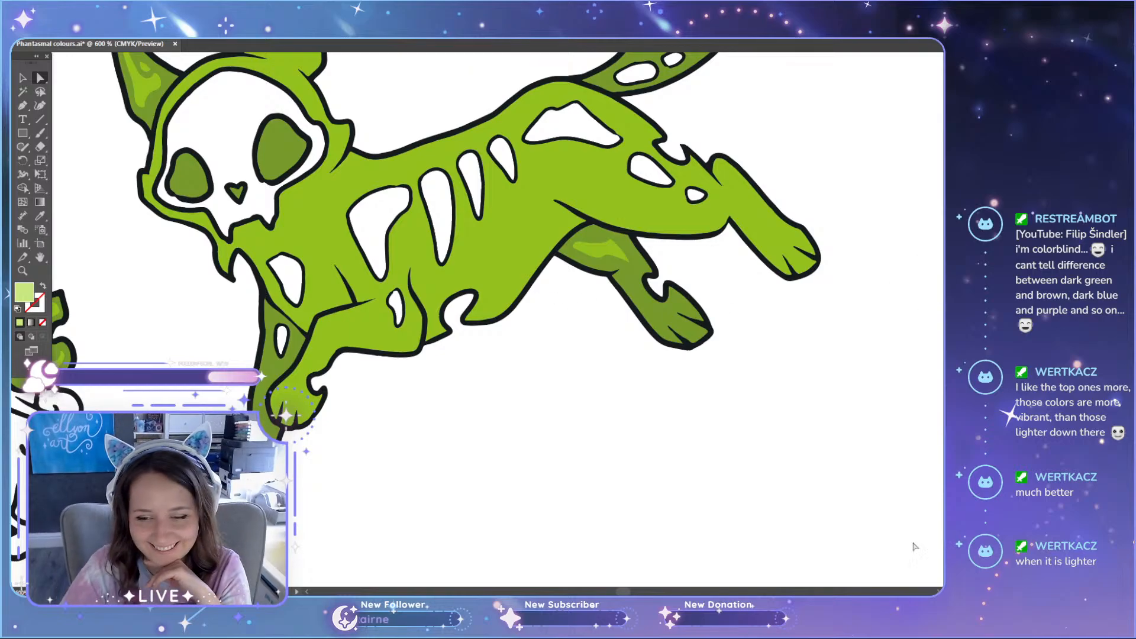
pyautogui.scroll(-11, 837, 531)
pyautogui.scroll(6, 838, 531)
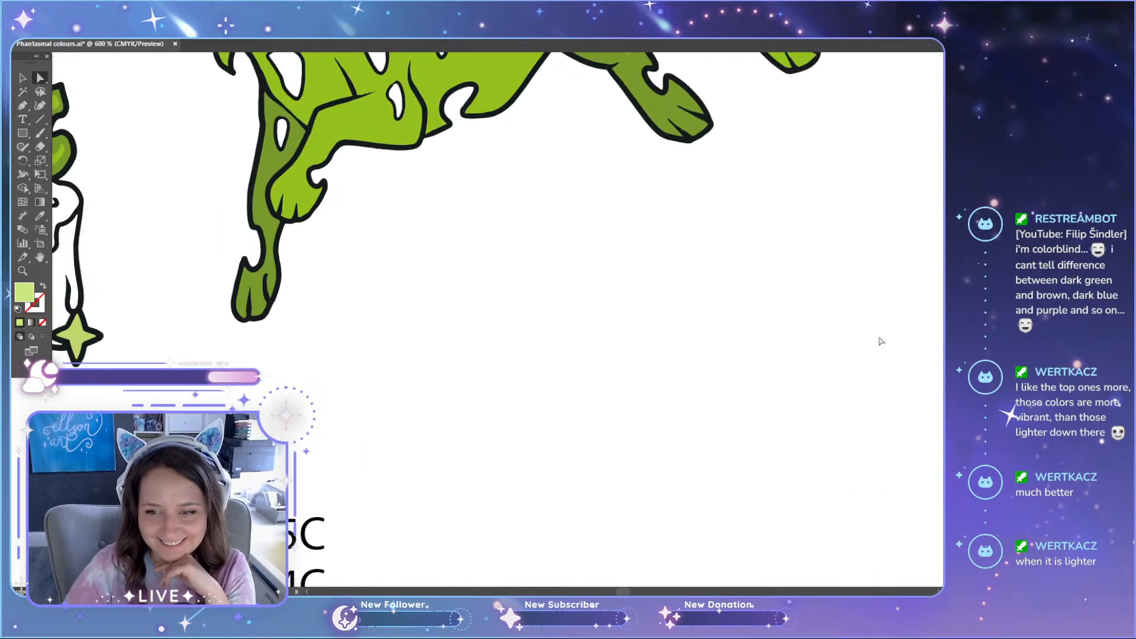
pyautogui.scroll(12, 881, 342)
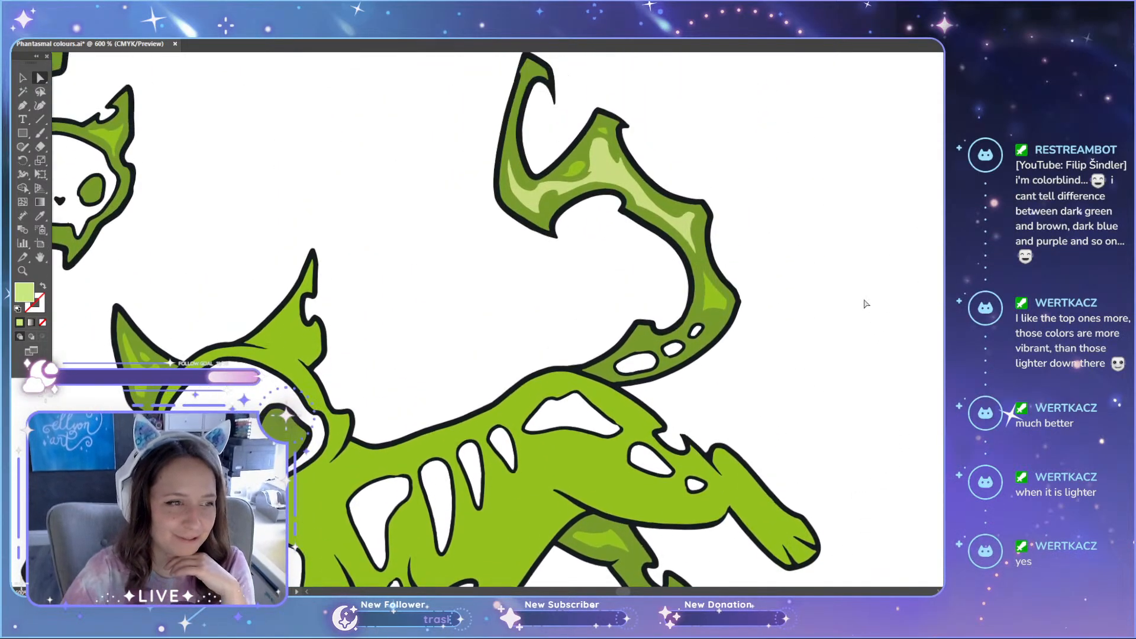
# Step: Recolour the three small highlights on the original green cat's tail with the large tail highlight's pale green, and deselect them
pyautogui.scroll(2, 733, 183)
pyautogui.scroll(2, 601, 229)
pyautogui.click(555, 227)
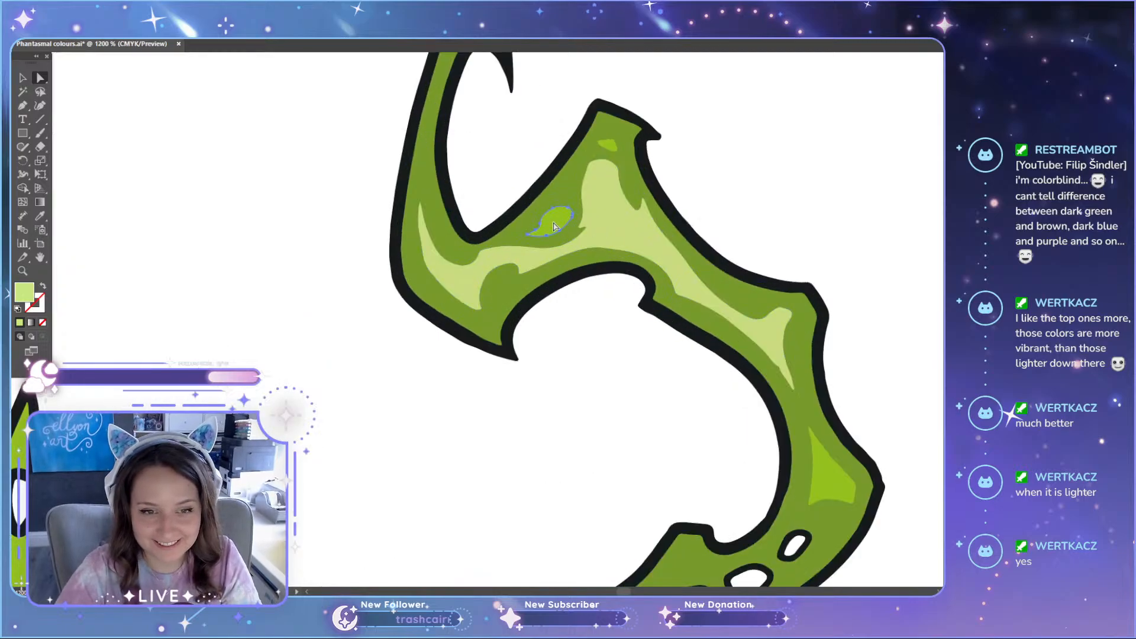
pyautogui.keyDown('shift'); pyautogui.click(612, 146); pyautogui.keyUp('shift')
pyautogui.keyDown('shift'); pyautogui.click(837, 488); pyautogui.keyUp('shift')
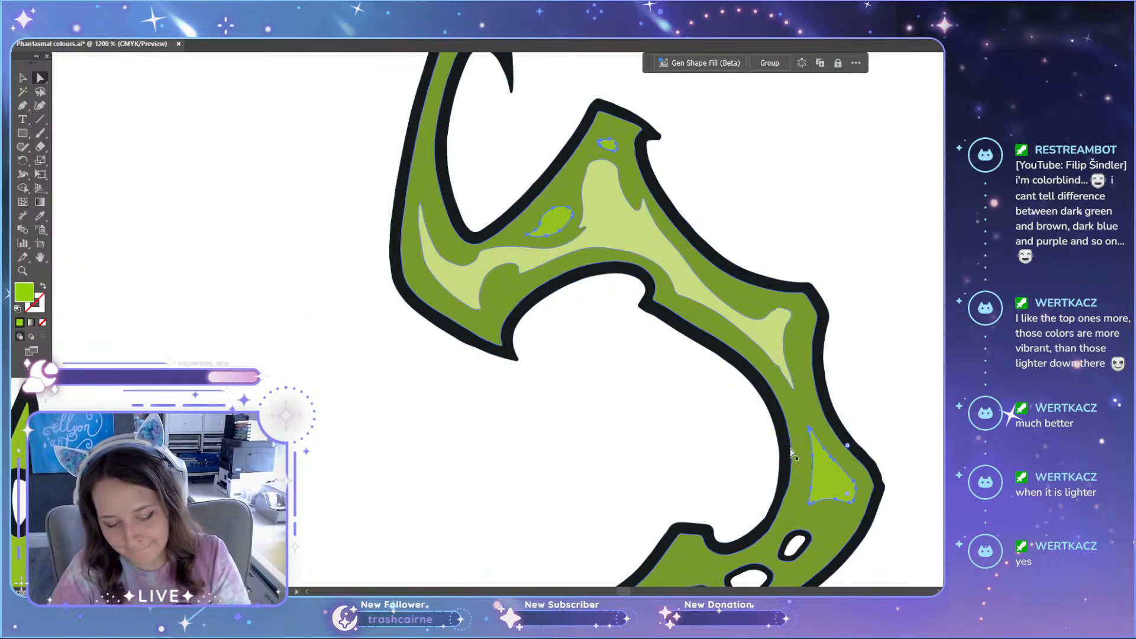
pyautogui.press('i')
pyautogui.click(752, 299)
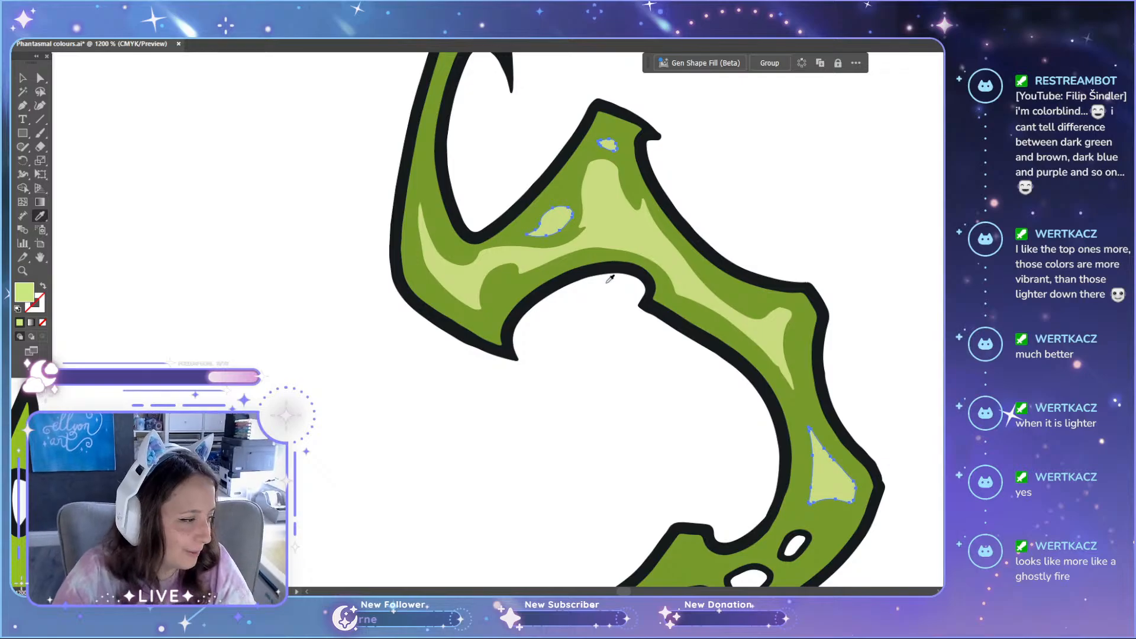
pyautogui.press('a')
pyautogui.click(623, 422)
# Step: Compare the original green cat's tail highlights with the teal cat's tail highlights and the swatches above both sets
pyautogui.scroll(-2, 623, 422)
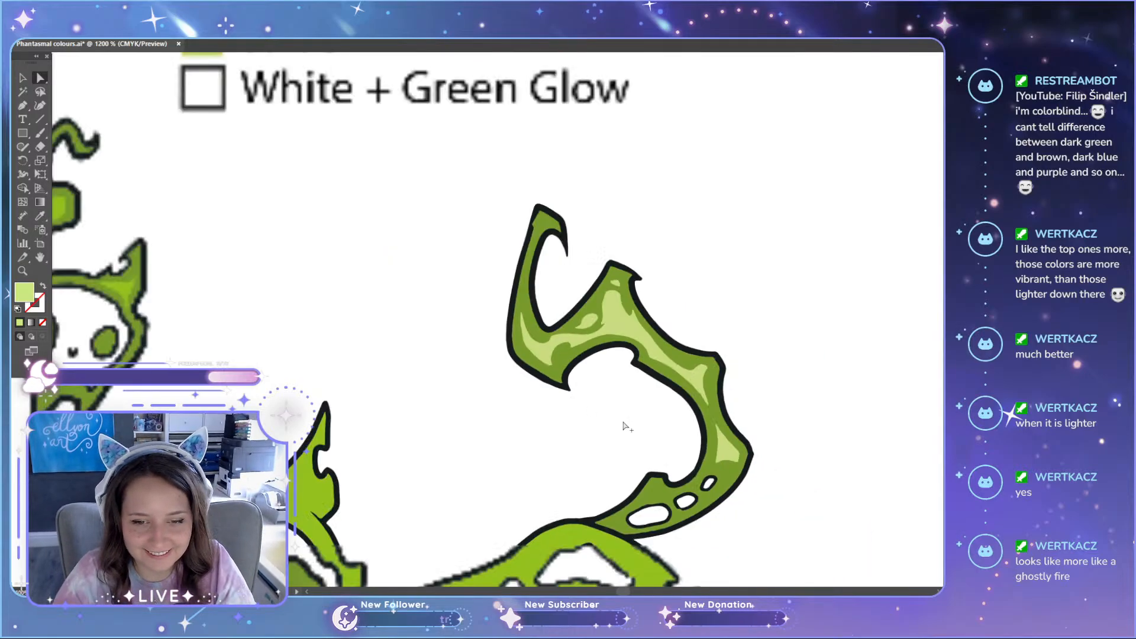
pyautogui.scroll(-1, 623, 422)
pyautogui.scroll(-3, 625, 425)
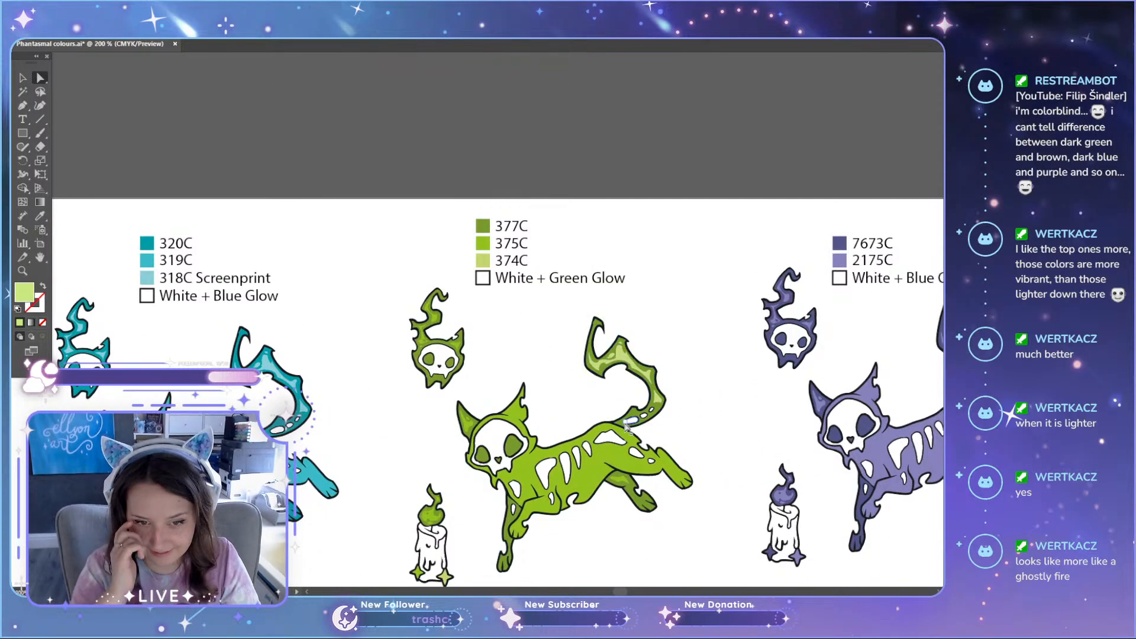
pyautogui.scroll(-4, 626, 425)
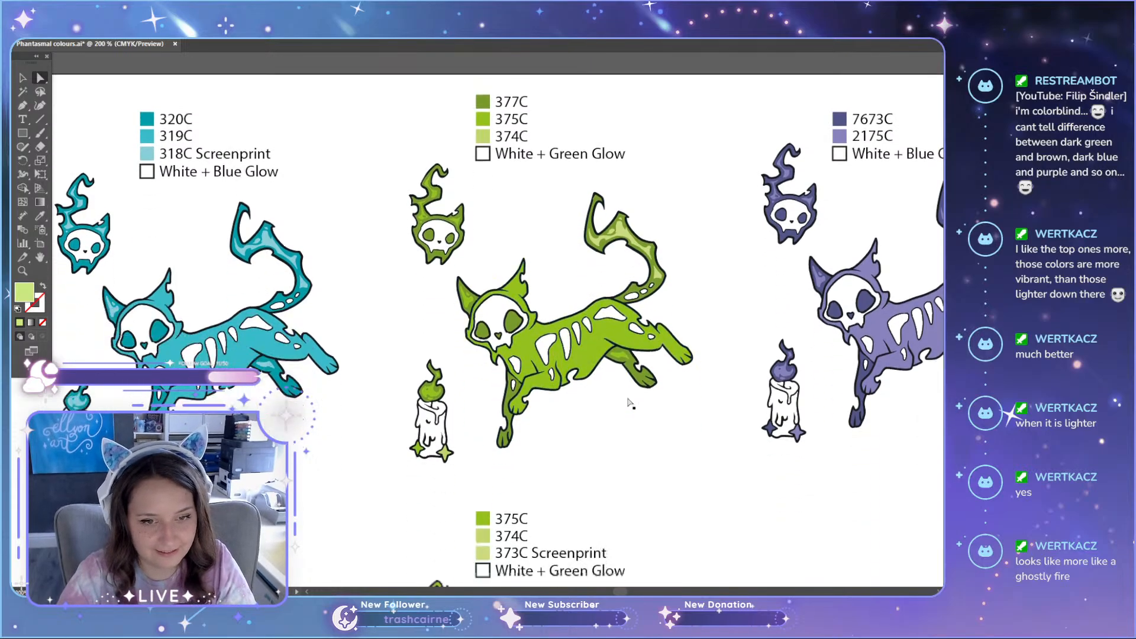
pyautogui.scroll(2, 280, 294)
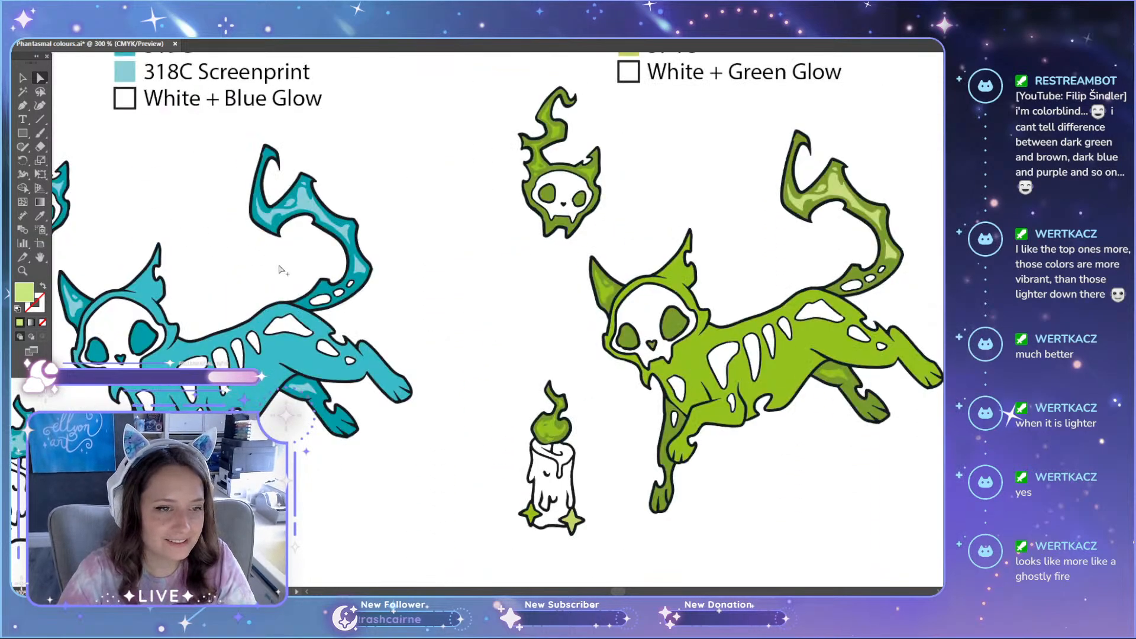
pyautogui.click(326, 196)
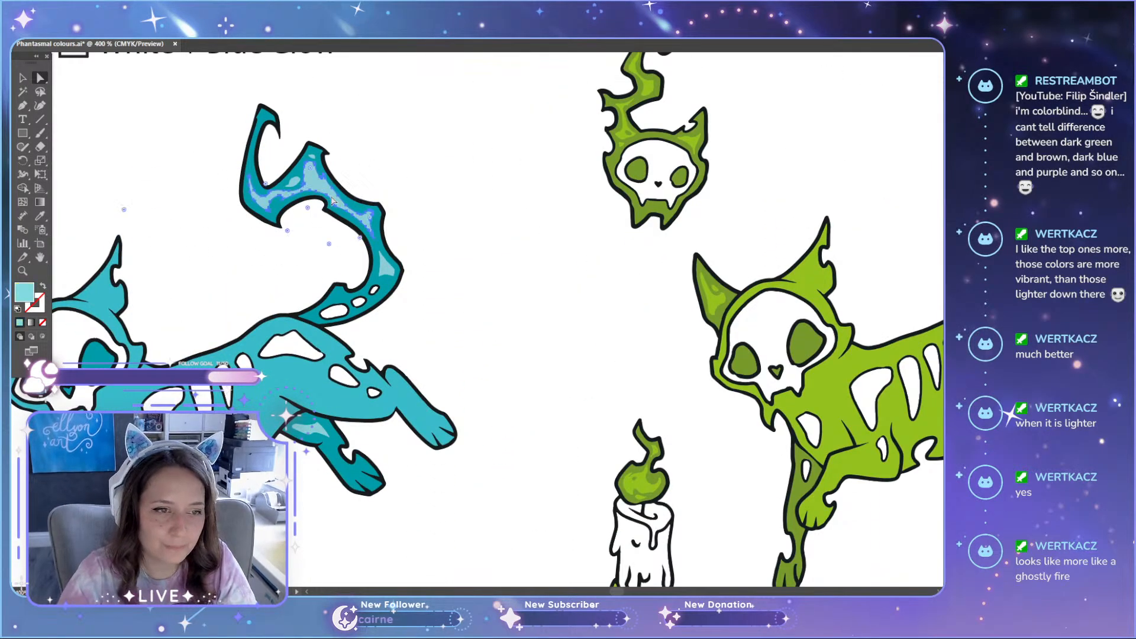
pyautogui.scroll(2, 316, 382)
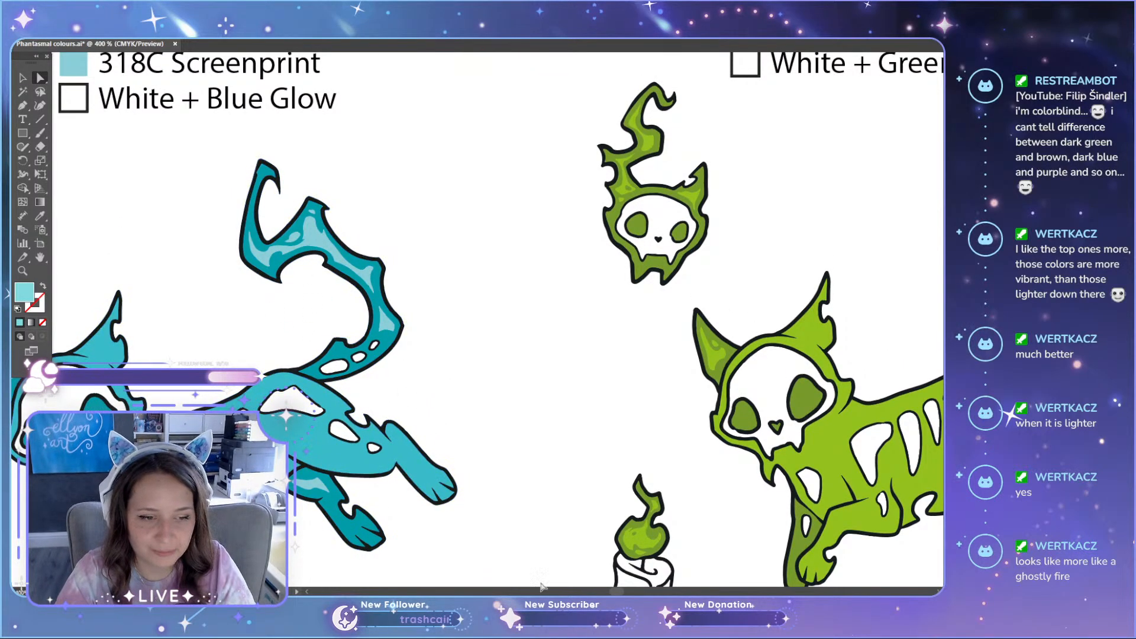
pyautogui.moveTo(616, 592); pyautogui.dragTo(621, 592)
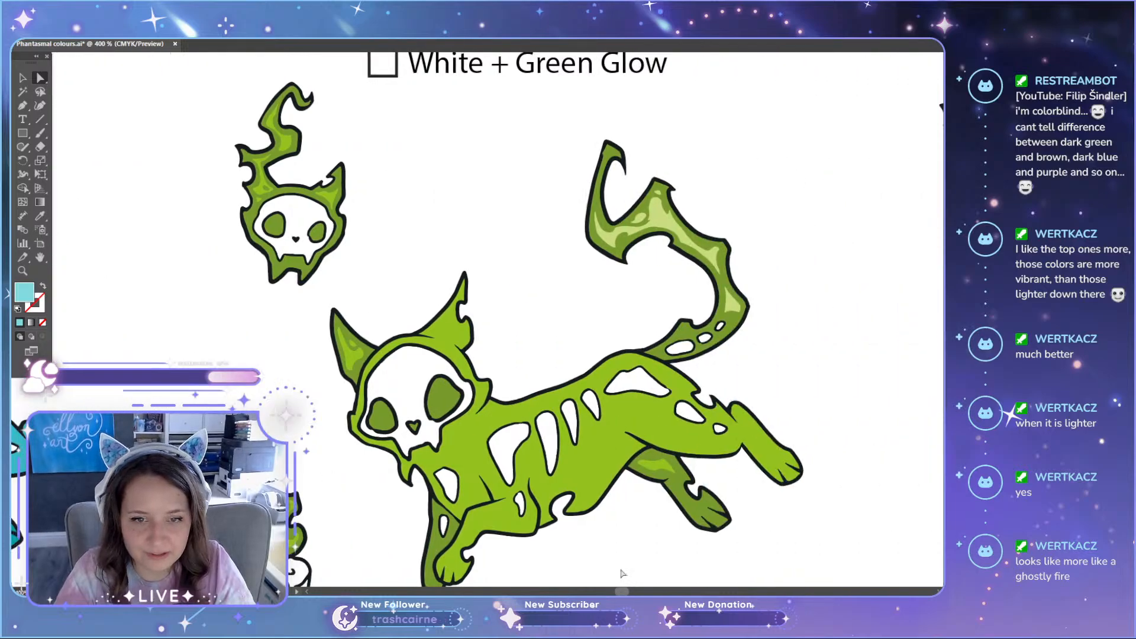
# Step: Check the green tail's large highlight by undoing and redoing its recolouring, and inspect the 374C swatch's fill for comparison
pyautogui.click(662, 228)
pyautogui.scroll(4, 743, 271)
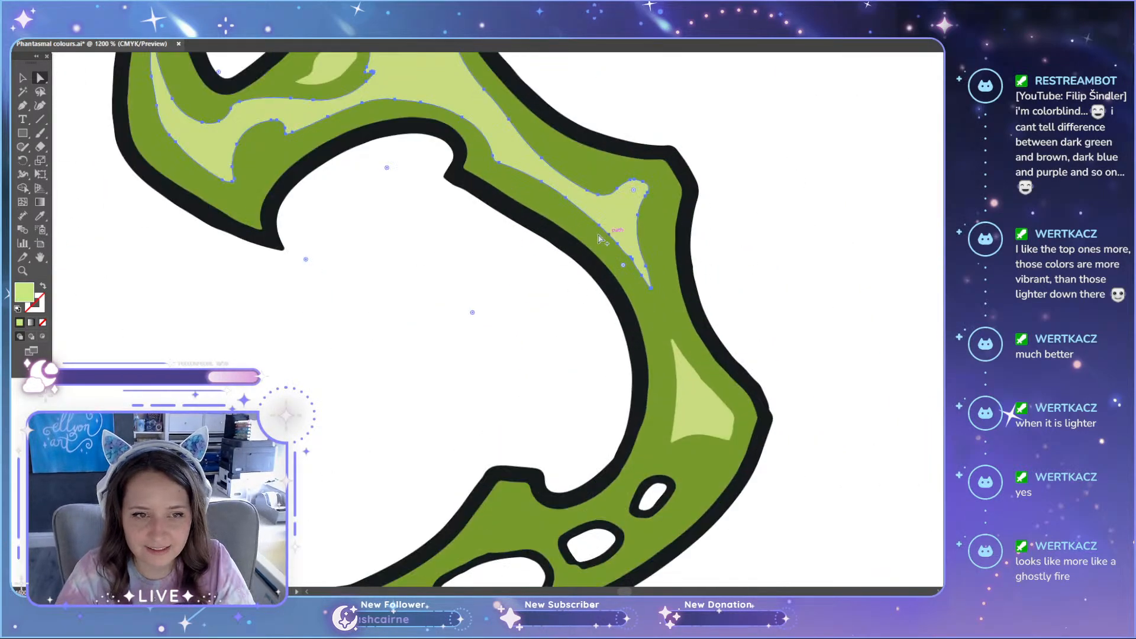
pyautogui.scroll(-3, 599, 235)
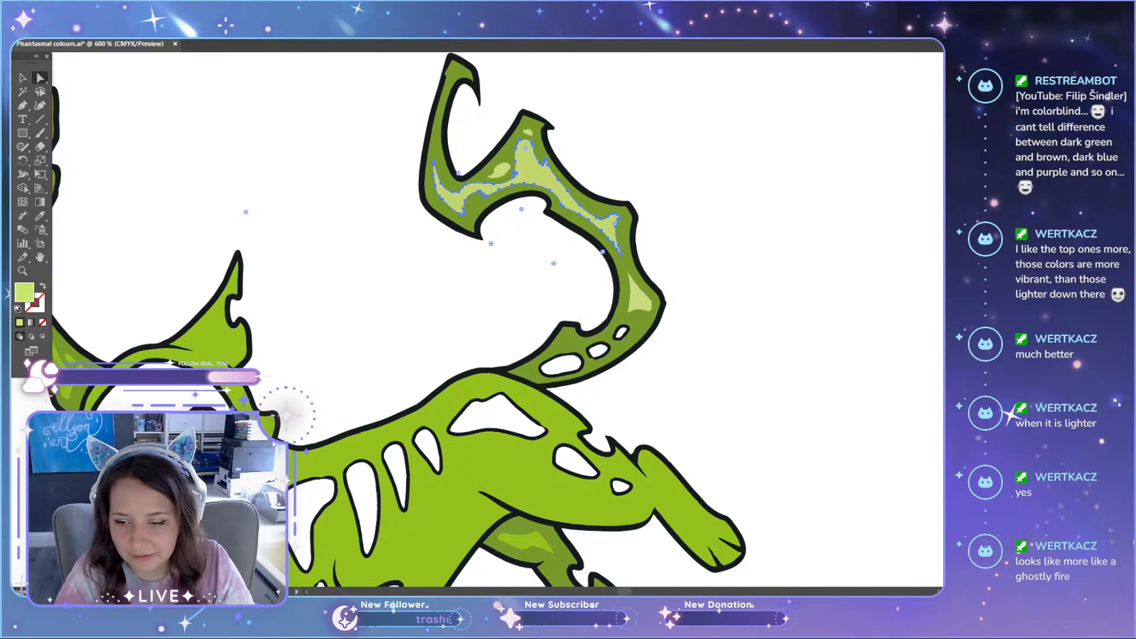
pyautogui.scroll(-3, 852, 451)
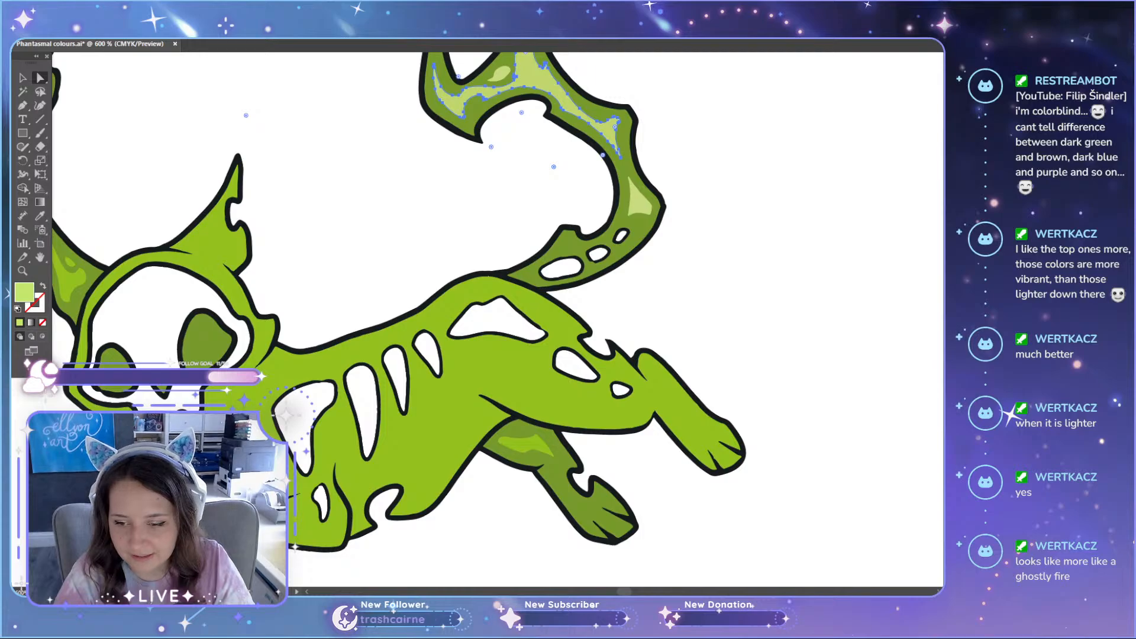
pyautogui.hotkey('ctrl', 'z')
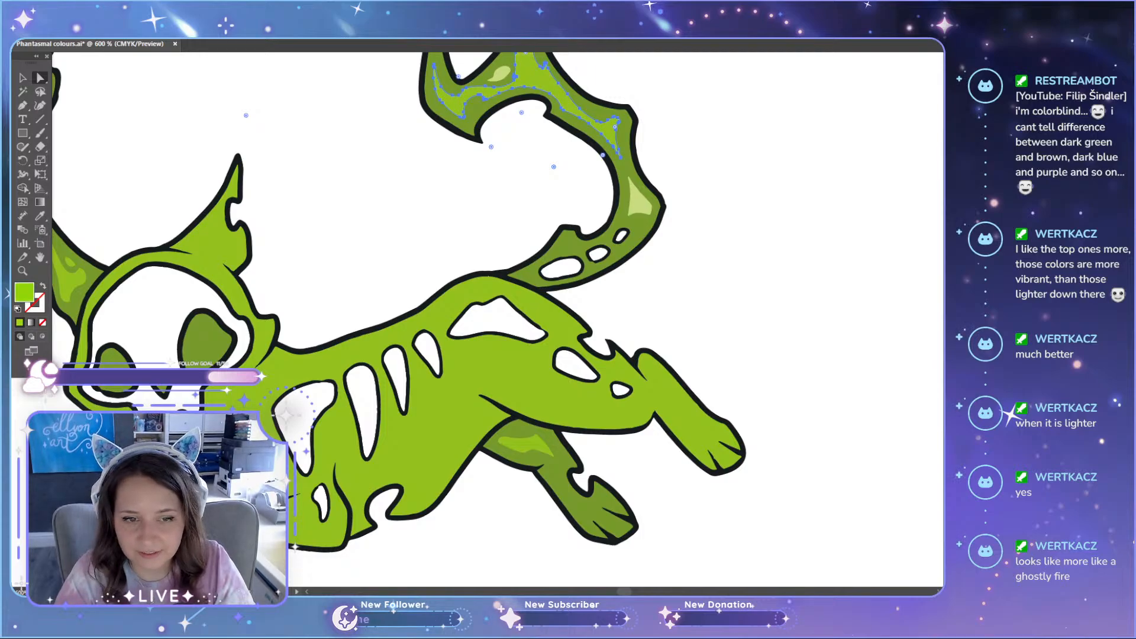
pyautogui.hotkey('ctrl', 'shift', 'z')
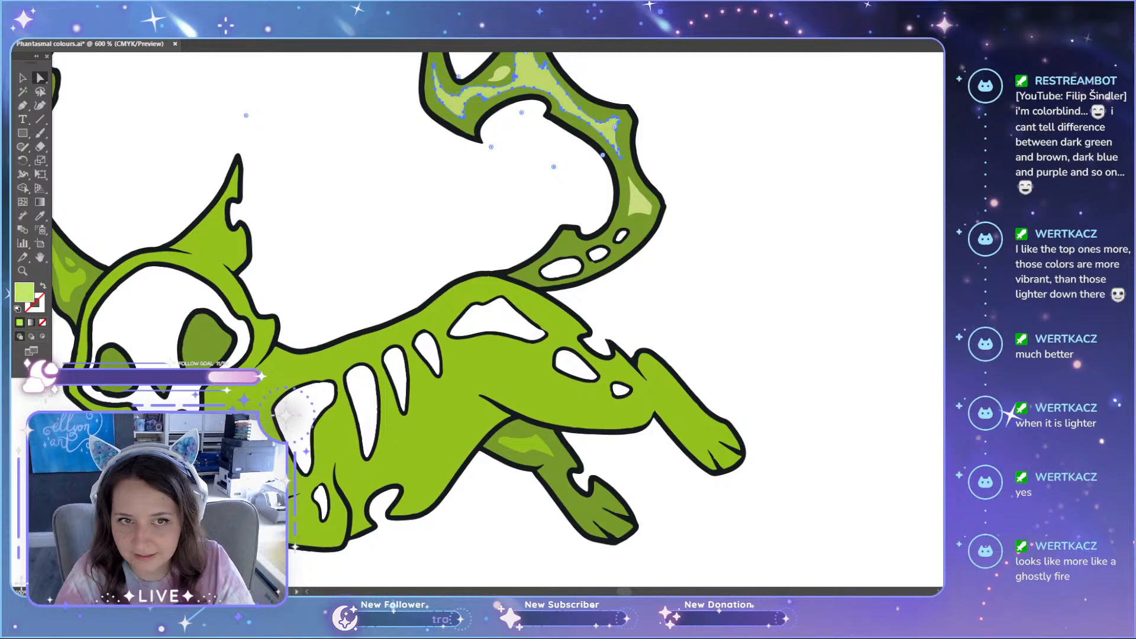
pyautogui.scroll(8, 827, 459)
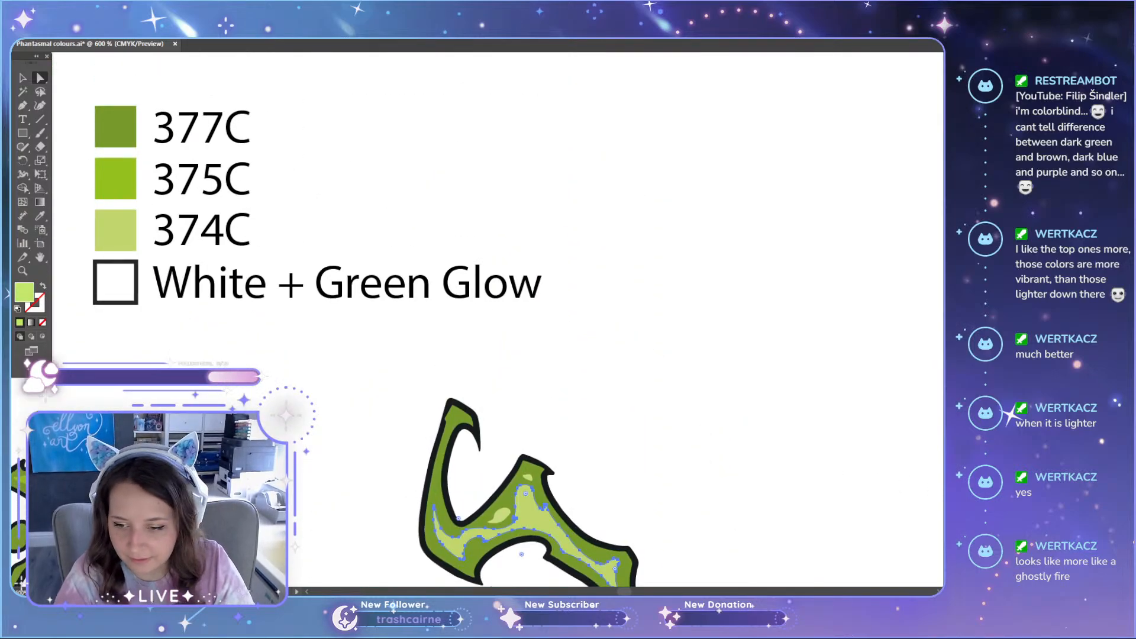
pyautogui.click(127, 232)
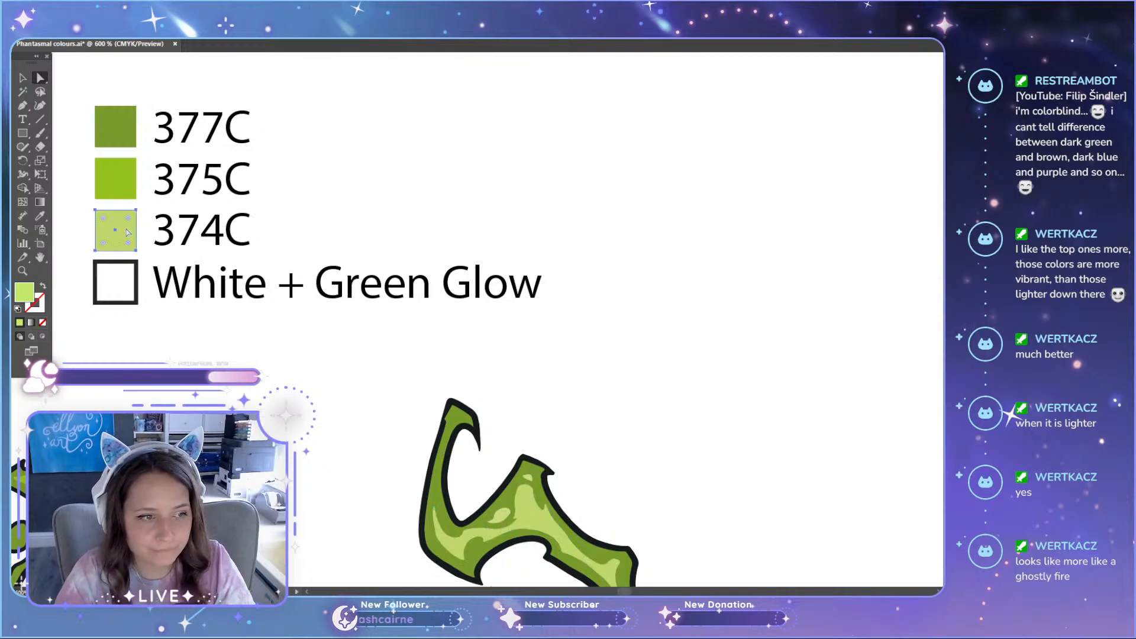
# Step: Recolour the highlights on the original green cat's far hind leg and darker ear with the pale 374C green
pyautogui.scroll(-7, 750, 451)
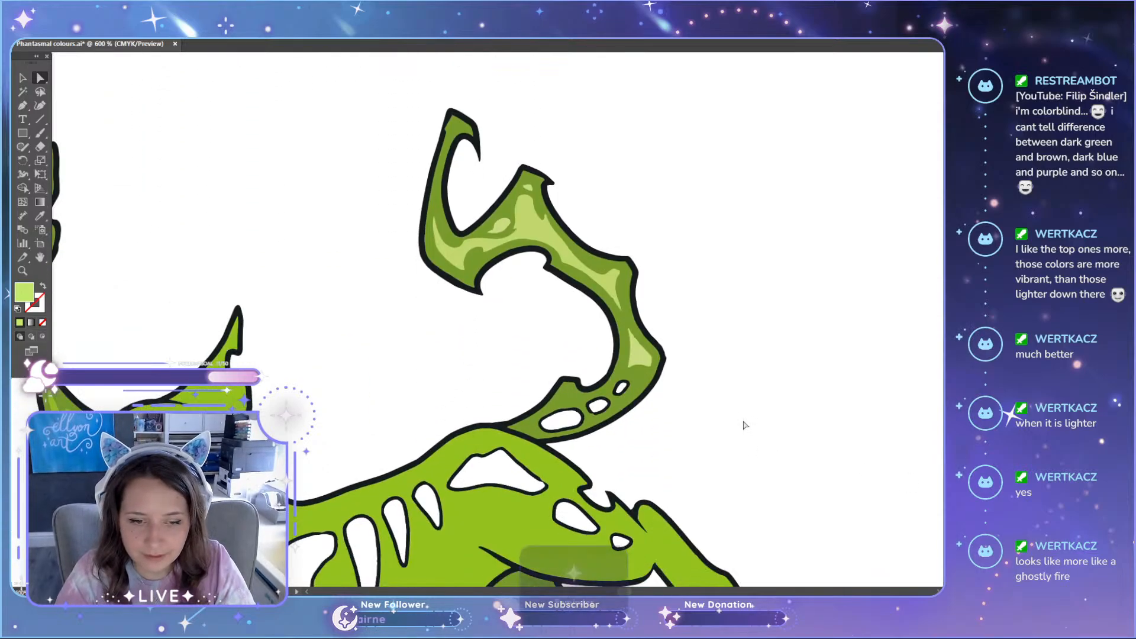
pyautogui.scroll(-2, 690, 407)
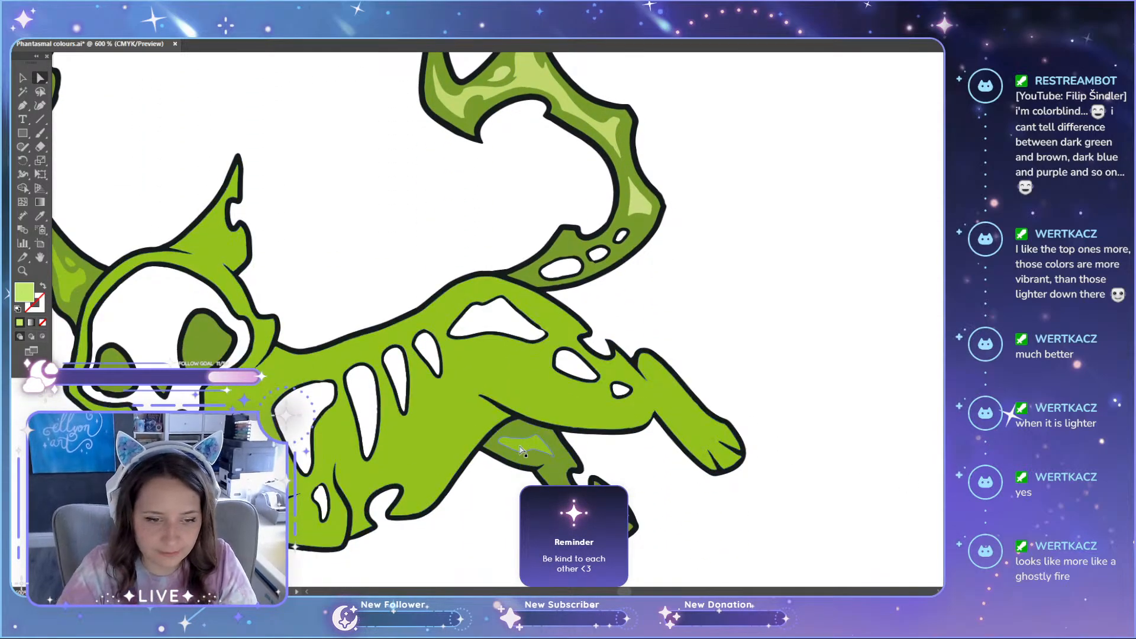
pyautogui.click(526, 453)
pyautogui.scroll(-3, 527, 452)
pyautogui.scroll(4, 399, 318)
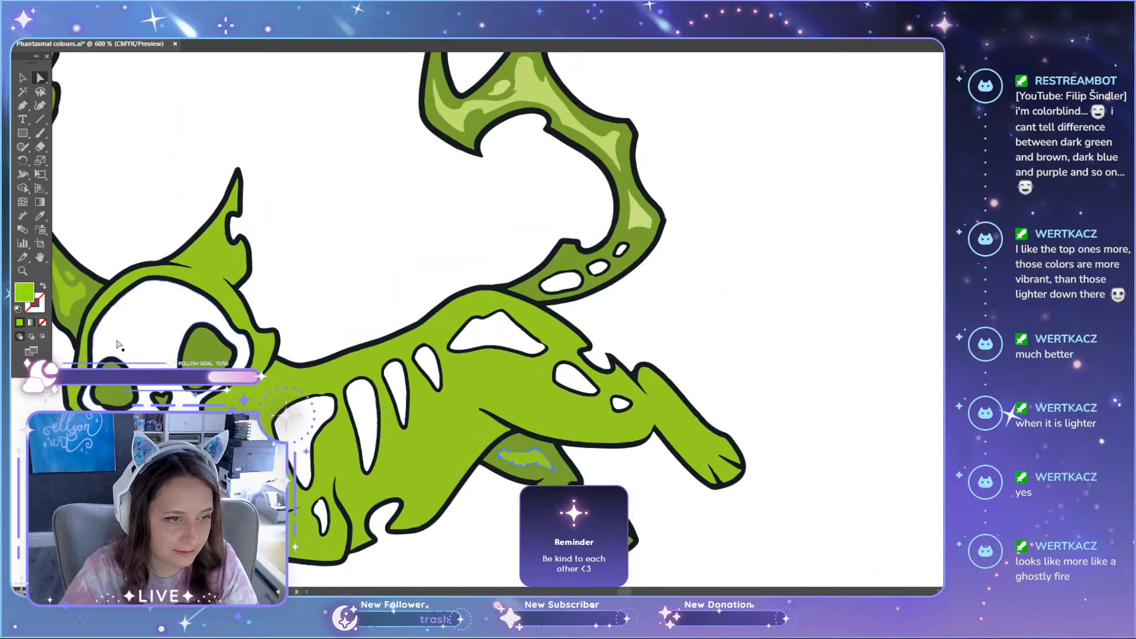
pyautogui.moveTo(626, 593); pyautogui.dragTo(622, 593)
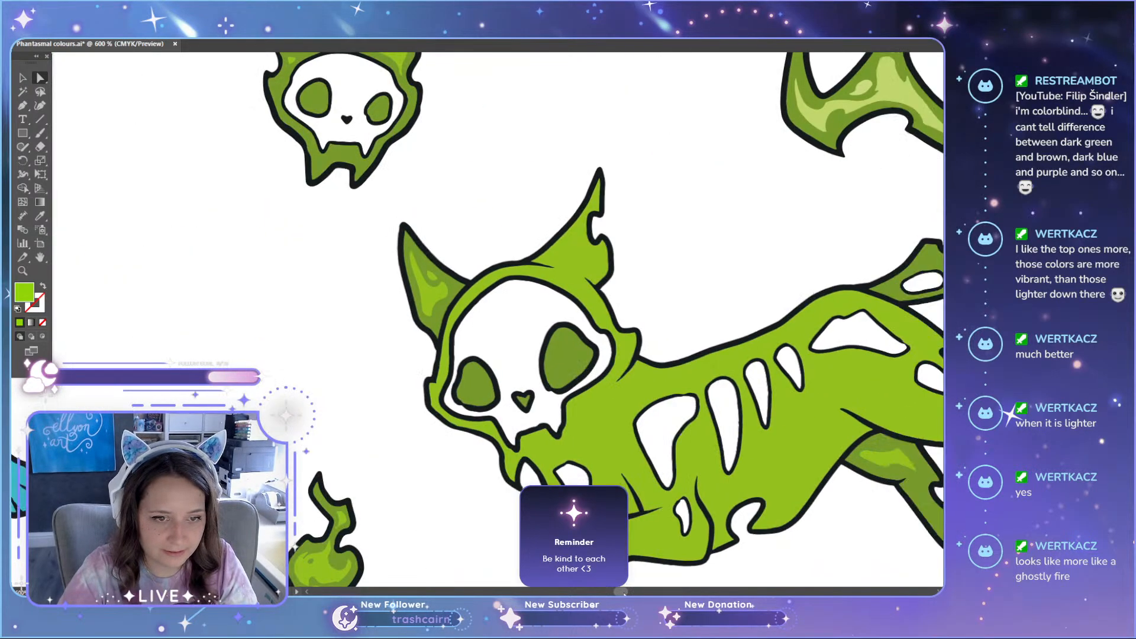
pyautogui.scroll(2, 403, 240)
pyautogui.click(457, 322)
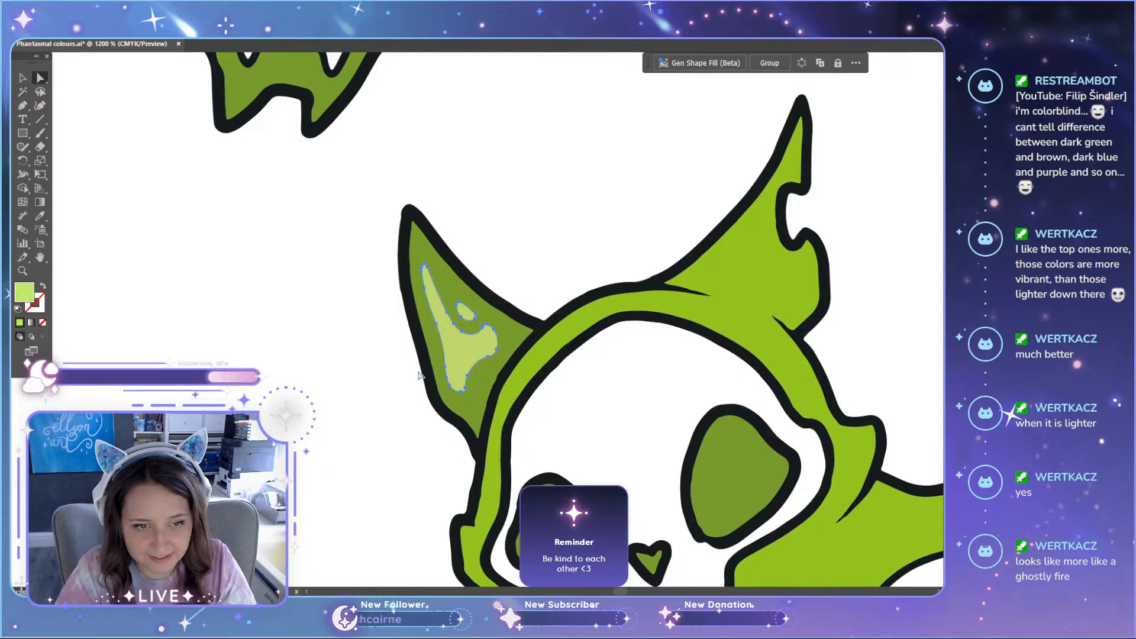
pyautogui.click(393, 367)
# Step: Recolour the flame and ear highlights on the original green skull with the pale 374C green, and deselect them
pyautogui.scroll(-5, 392, 365)
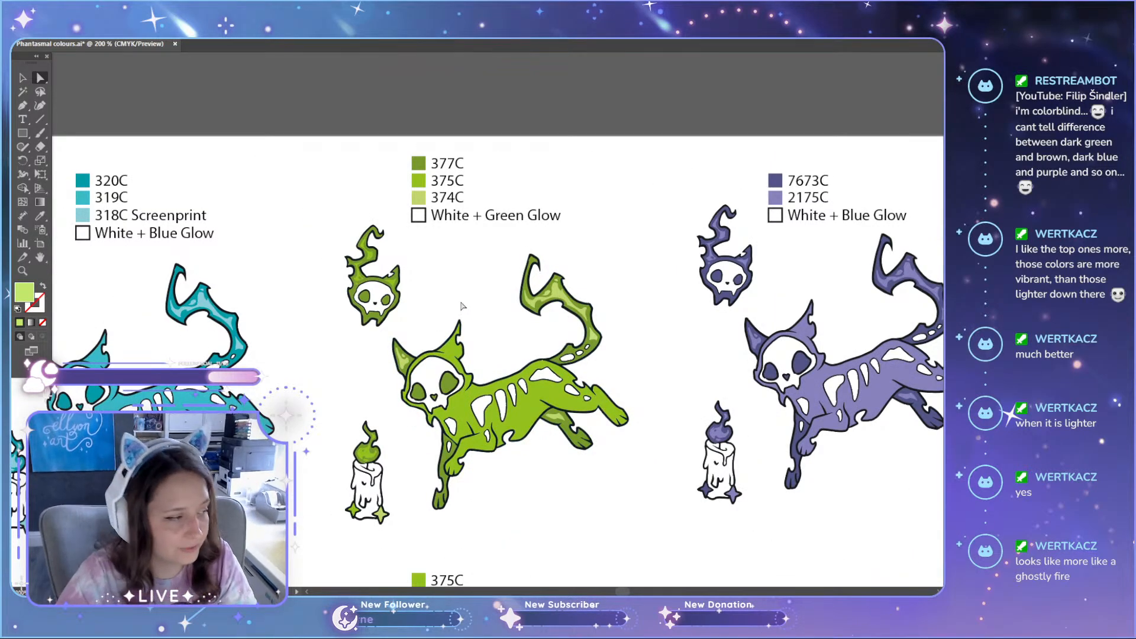
pyautogui.scroll(1, 378, 243)
pyautogui.scroll(5, 382, 291)
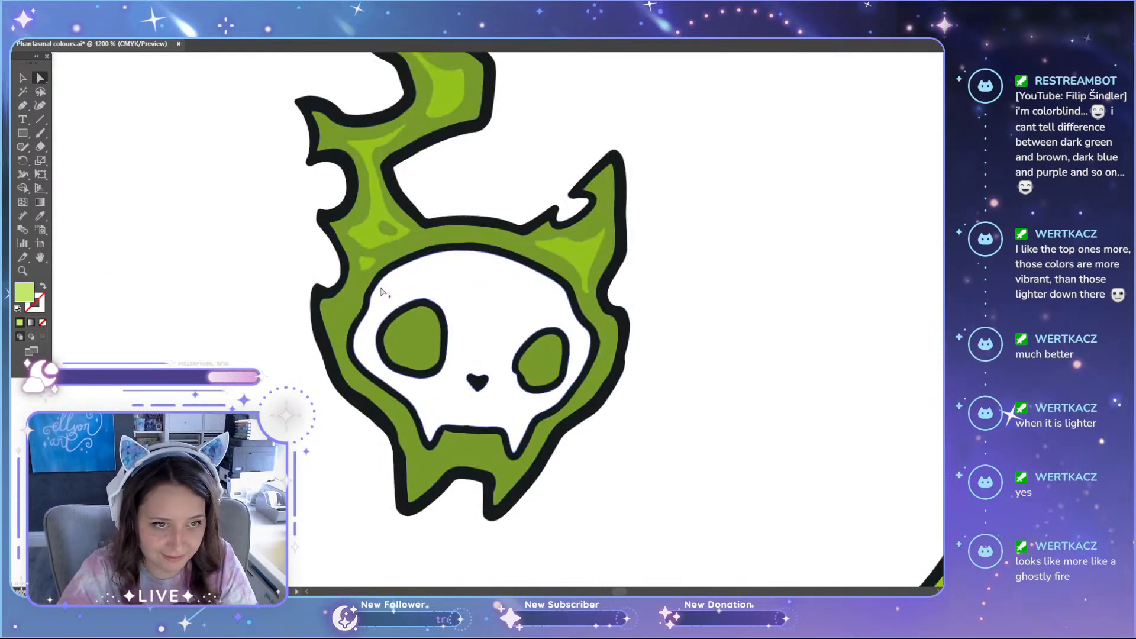
pyautogui.scroll(11, 382, 291)
pyautogui.click(471, 247)
pyautogui.scroll(2, 462, 326)
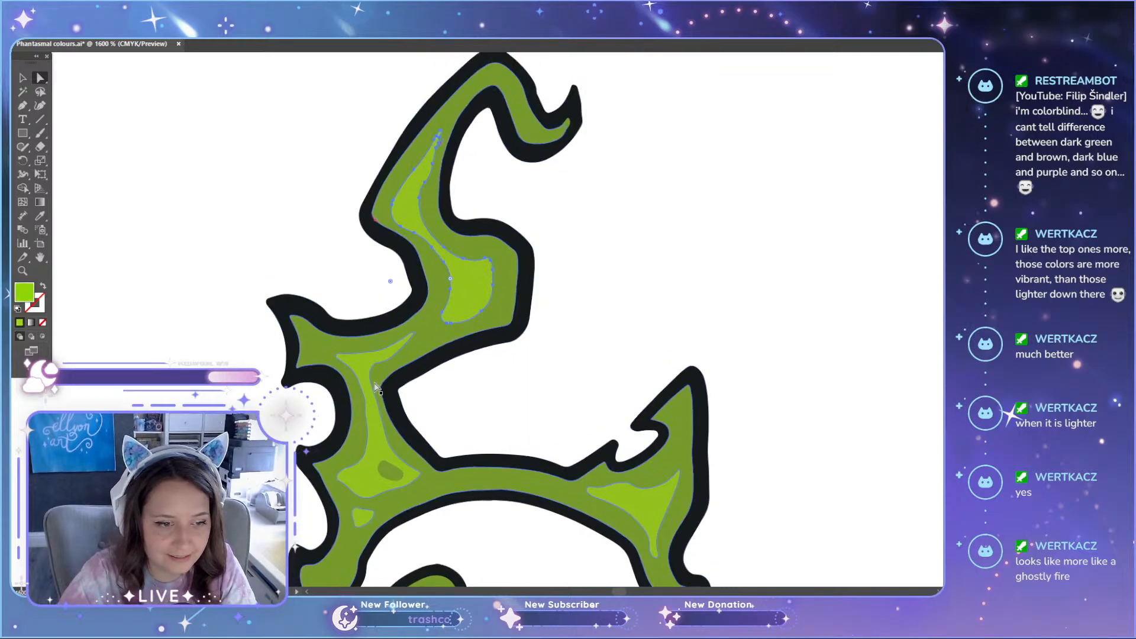
pyautogui.keyDown('shift'); pyautogui.click(376, 388); pyautogui.keyUp('shift')
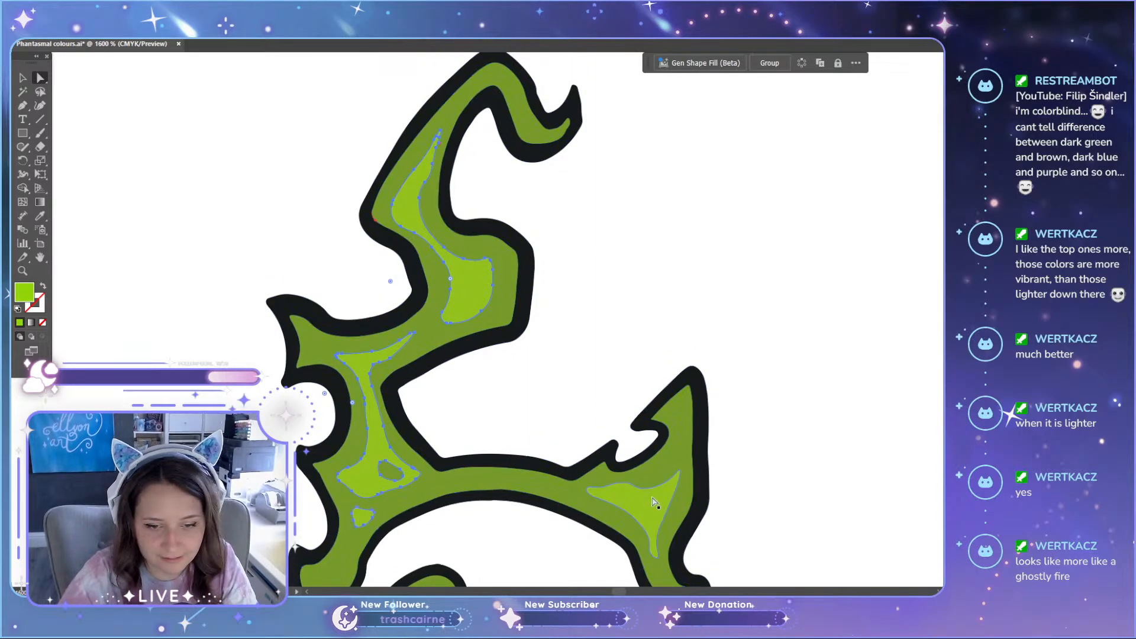
pyautogui.click(825, 417)
# Step: Compare the recoloured original green set with the teal set and the lighter green variant's swatches
pyautogui.scroll(-5, 824, 417)
pyautogui.scroll(-2, 824, 409)
pyautogui.scroll(-6, 822, 403)
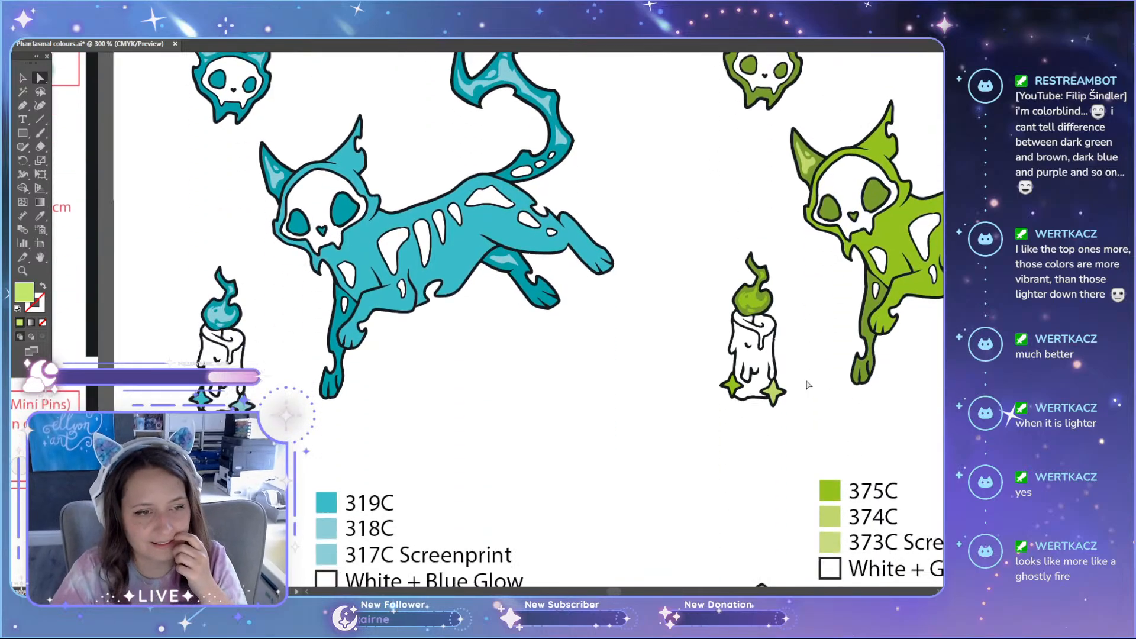
pyautogui.scroll(3, 802, 383)
pyautogui.scroll(3, 802, 383)
pyautogui.scroll(-1, 778, 423)
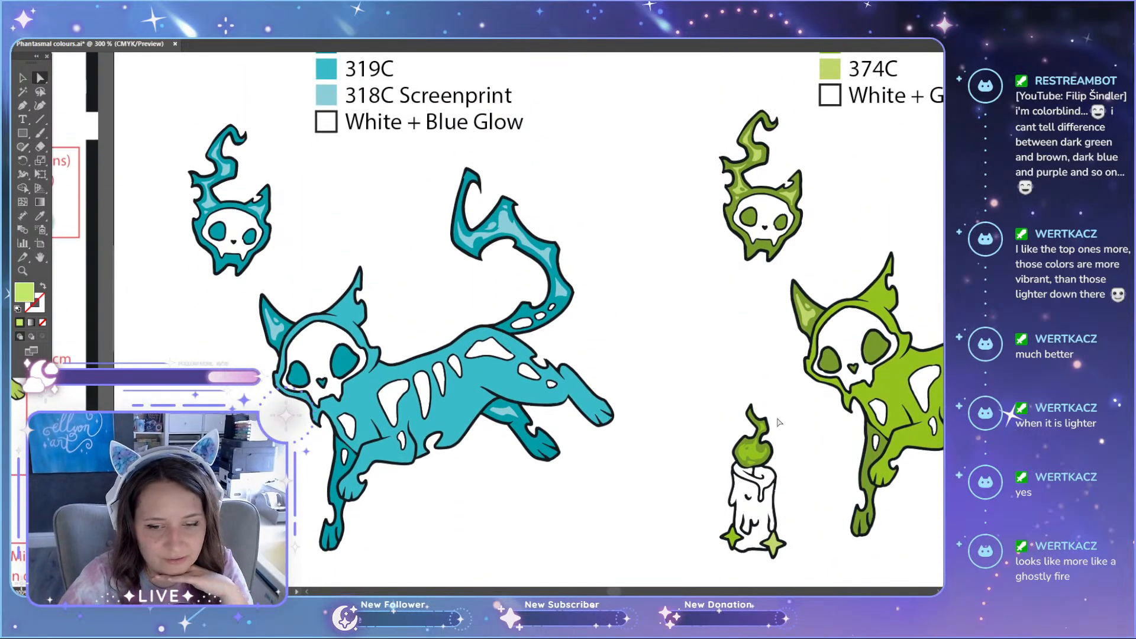
pyautogui.moveTo(609, 591); pyautogui.dragTo(616, 589)
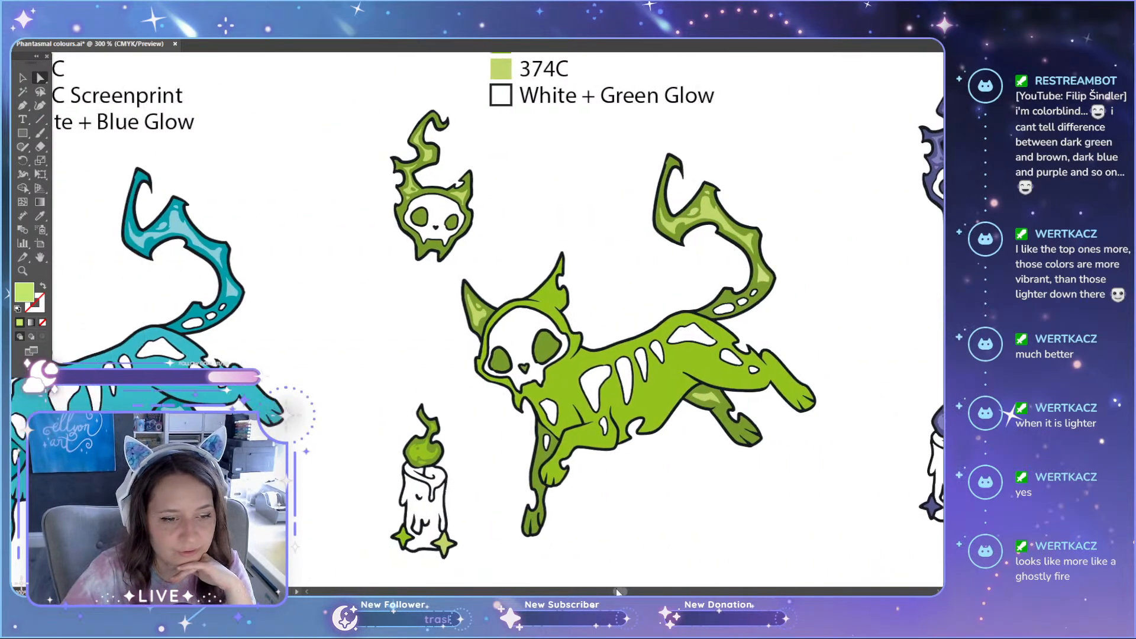
pyautogui.scroll(-4, 634, 482)
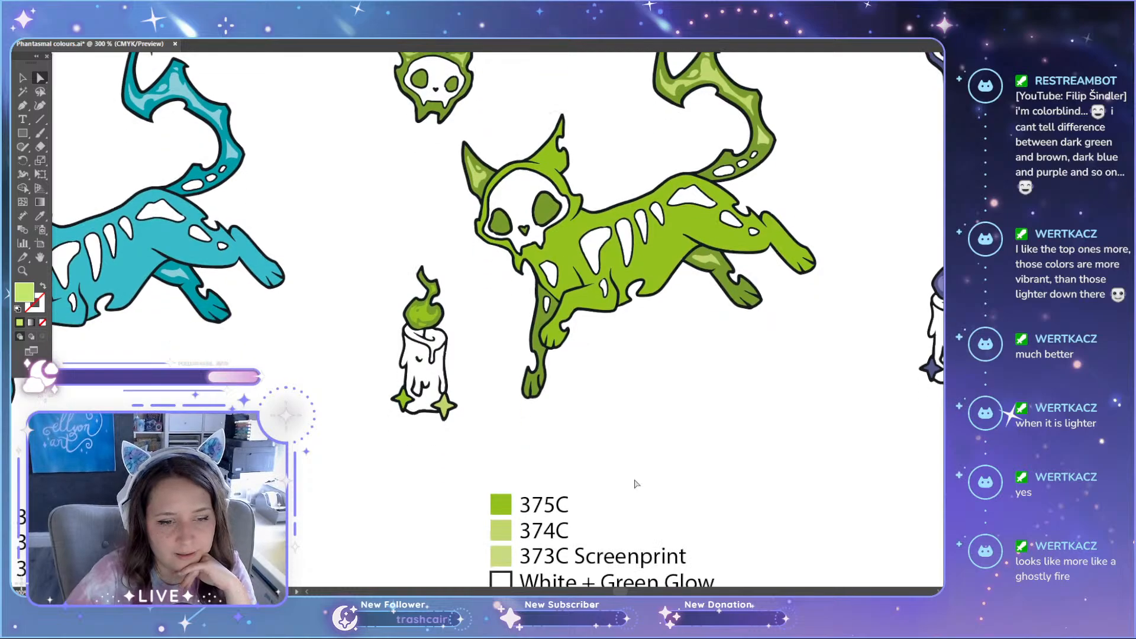
# Step: Recolour the highlights in the original green candle's flame with the pale 374C green and deselect them
pyautogui.scroll(1, 515, 484)
pyautogui.scroll(5, 389, 376)
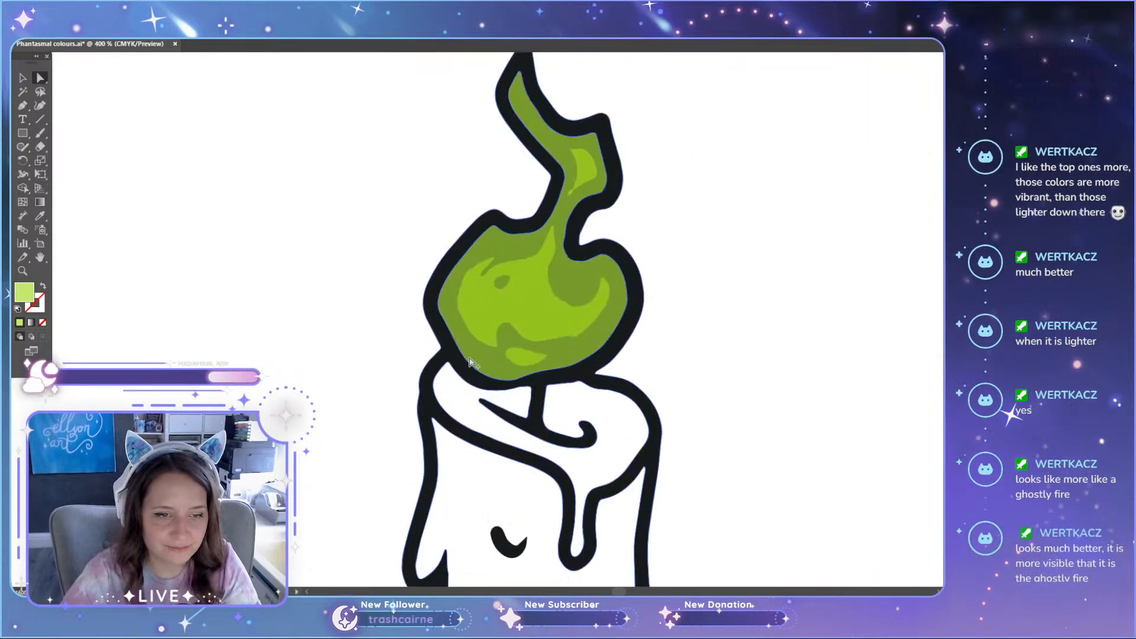
pyautogui.click(522, 304)
pyautogui.keyDown('shift'); pyautogui.click(583, 167); pyautogui.keyUp('shift')
pyautogui.scroll(3, 582, 167)
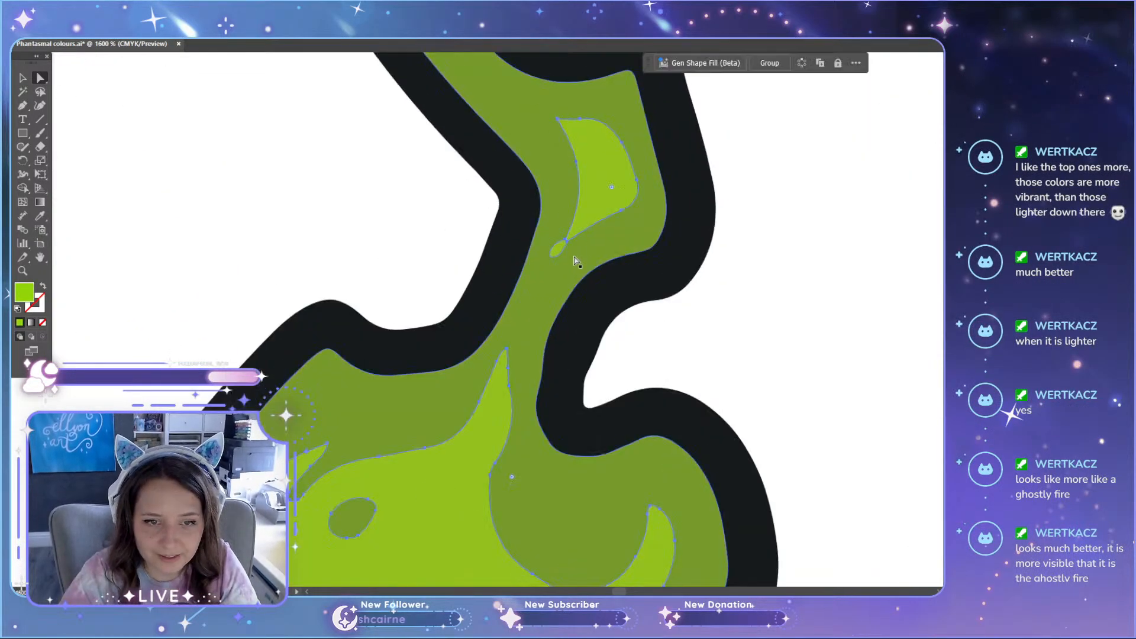
pyautogui.scroll(-3, 566, 361)
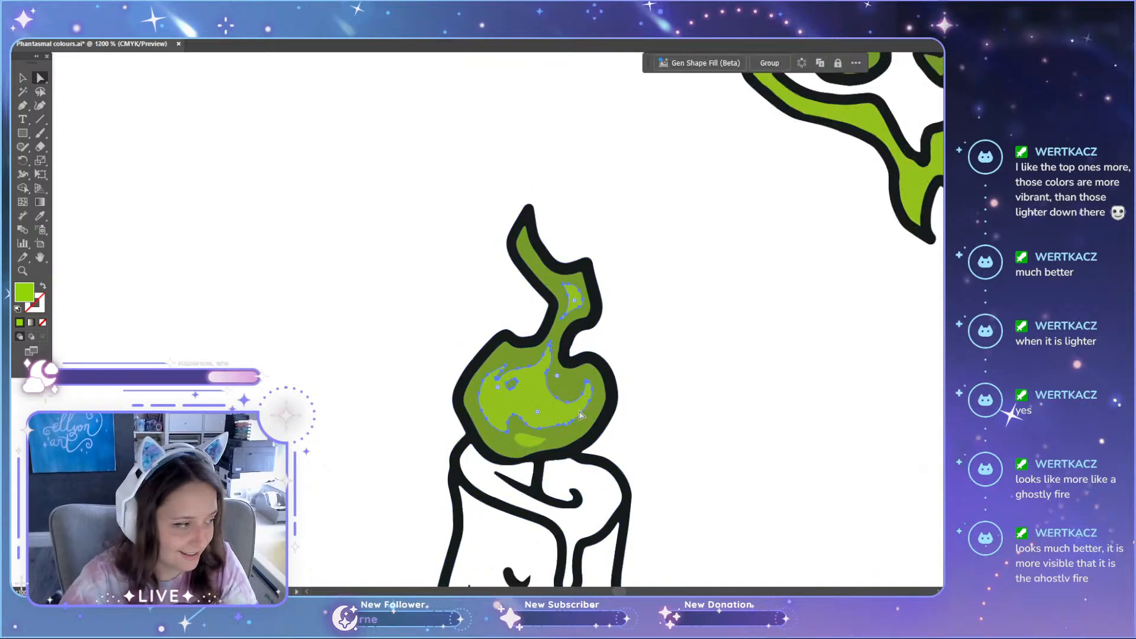
pyautogui.scroll(6, 533, 373)
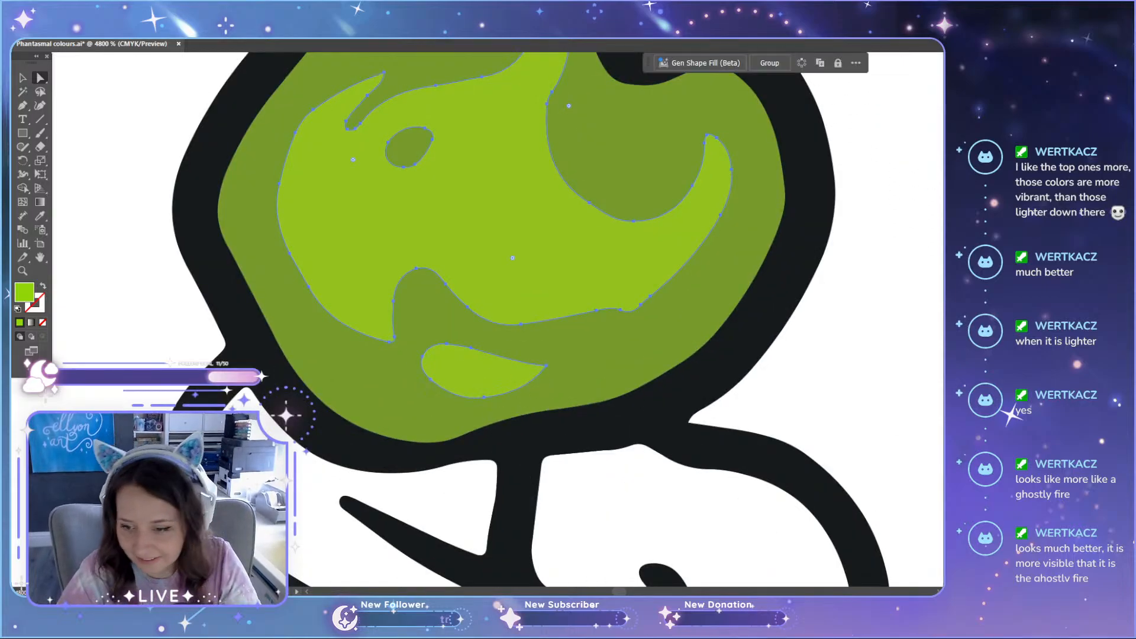
pyautogui.hotkey('ctrl', 'z')
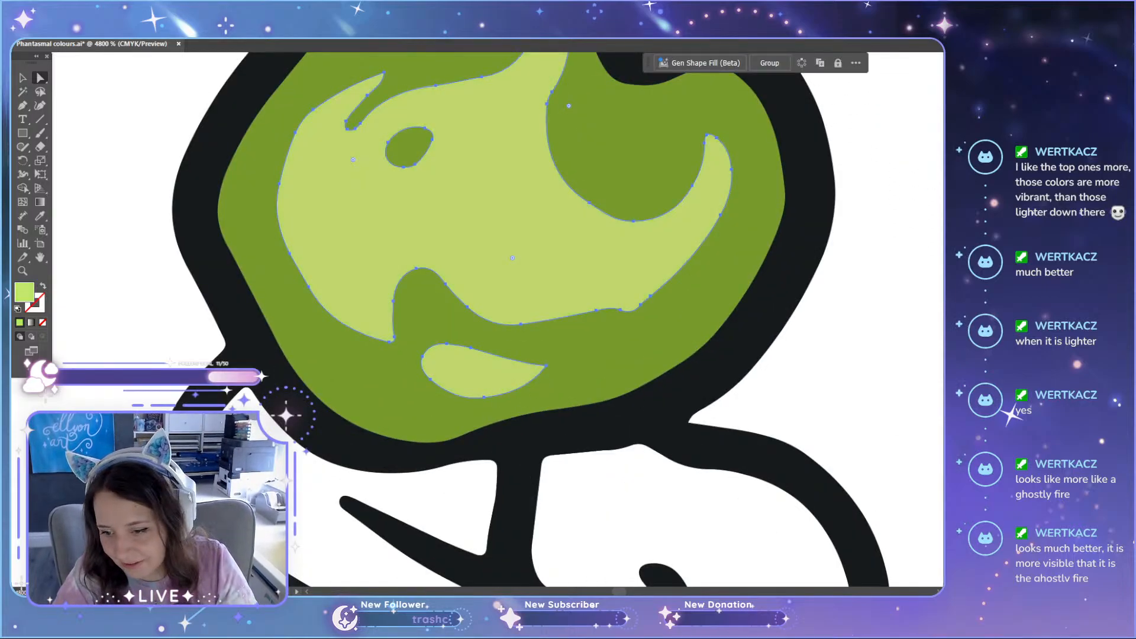
pyautogui.click(901, 396)
# Step: Compare the recoloured original green set with the teal set and the lighter green variant below it
pyautogui.scroll(-5, 897, 393)
pyautogui.scroll(-10, 895, 393)
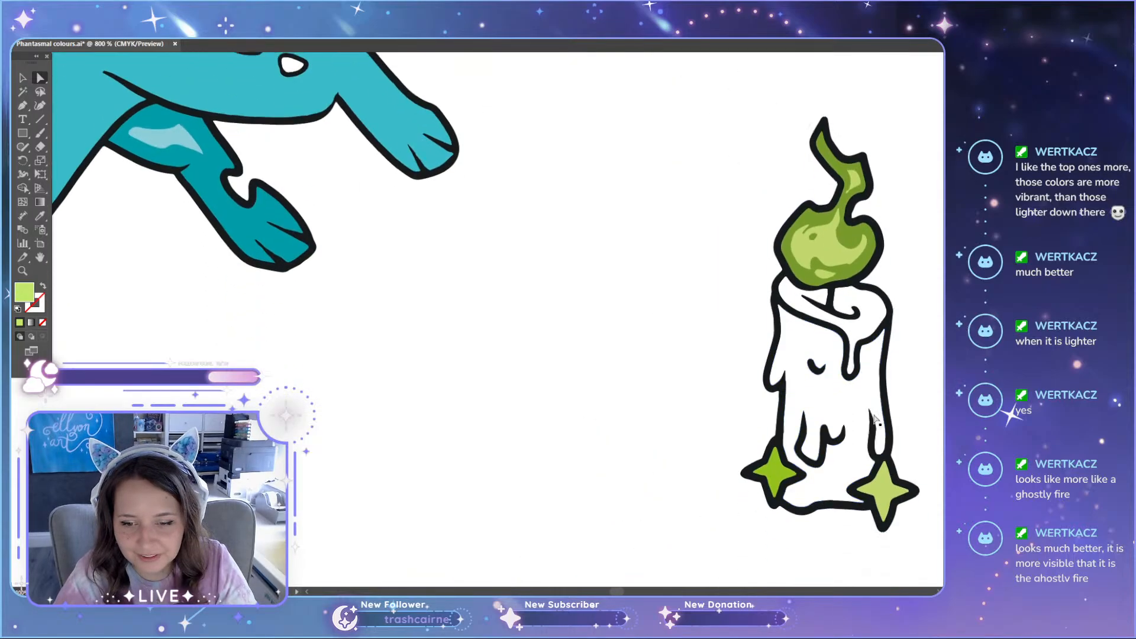
pyautogui.moveTo(615, 590); pyautogui.dragTo(620, 590)
pyautogui.scroll(-4, 653, 455)
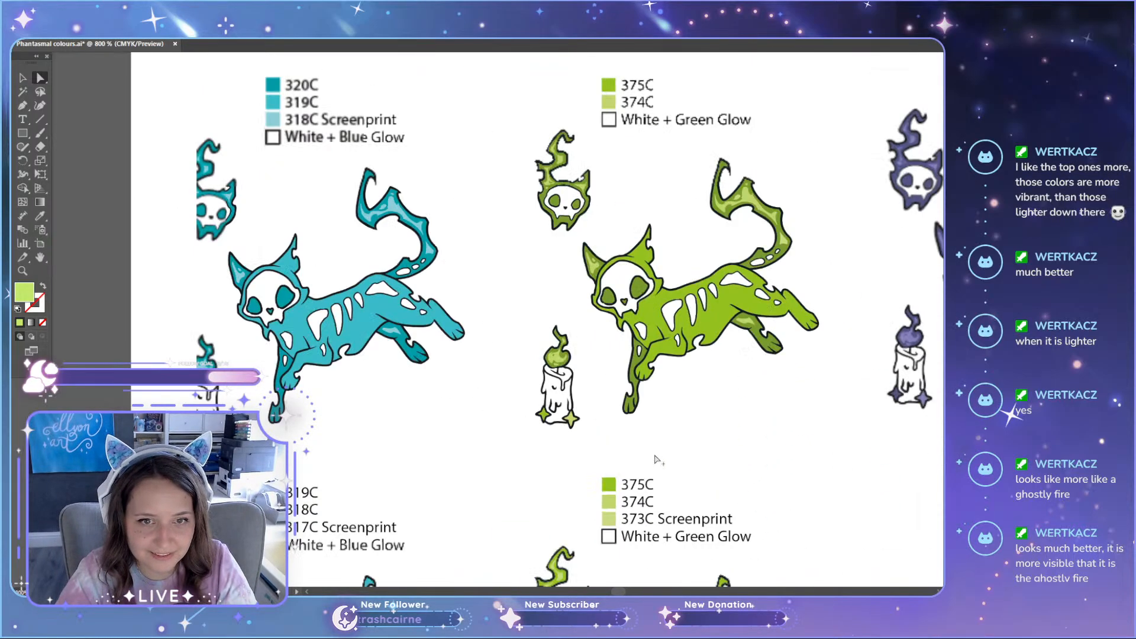
pyautogui.scroll(-5, 664, 435)
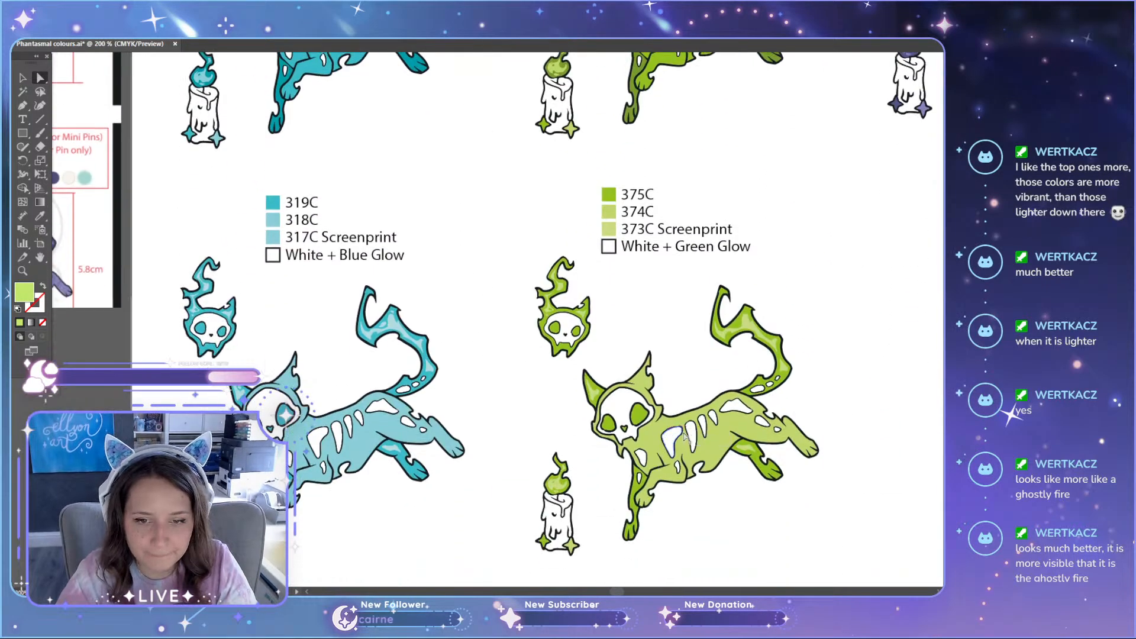
pyautogui.click(736, 437)
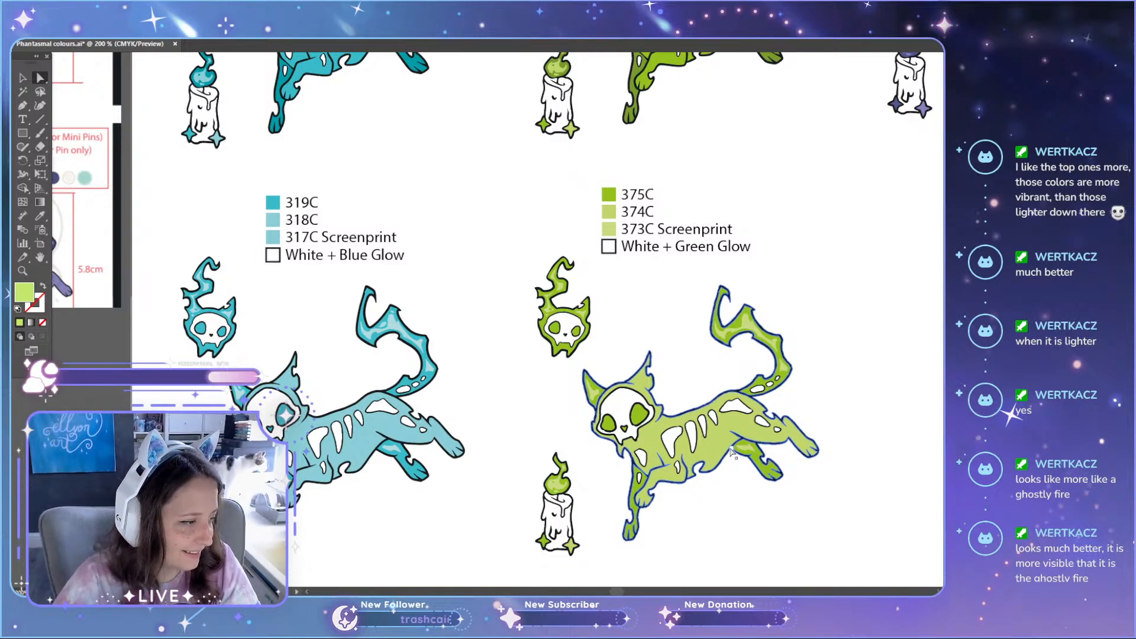
pyautogui.scroll(1, 819, 374)
pyautogui.scroll(2, 819, 373)
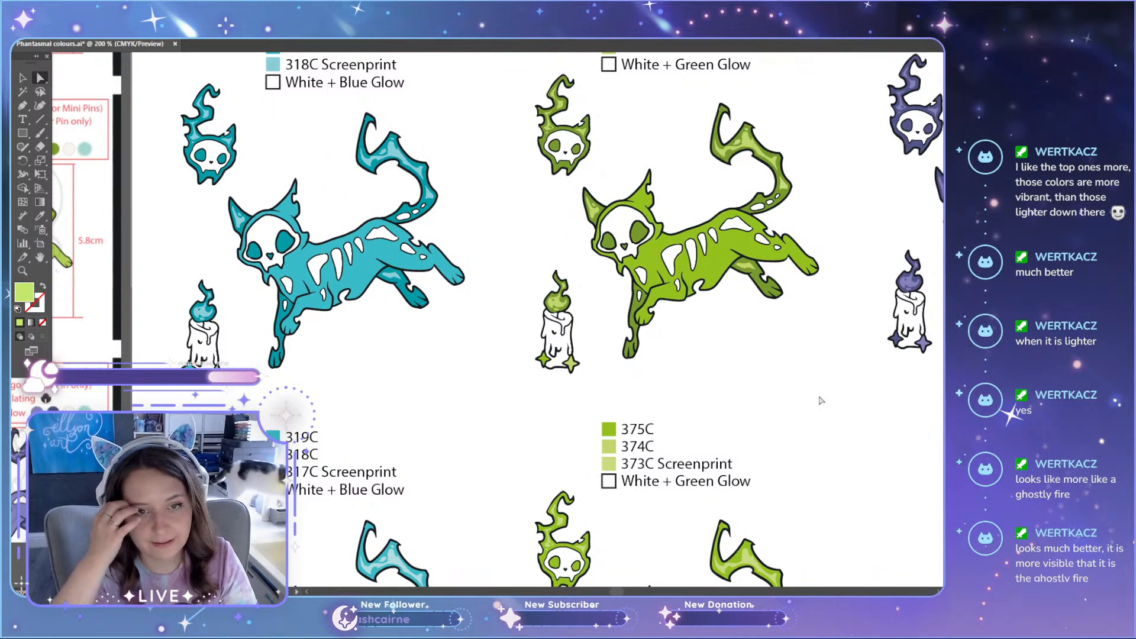
pyautogui.scroll(-2, 589, 307)
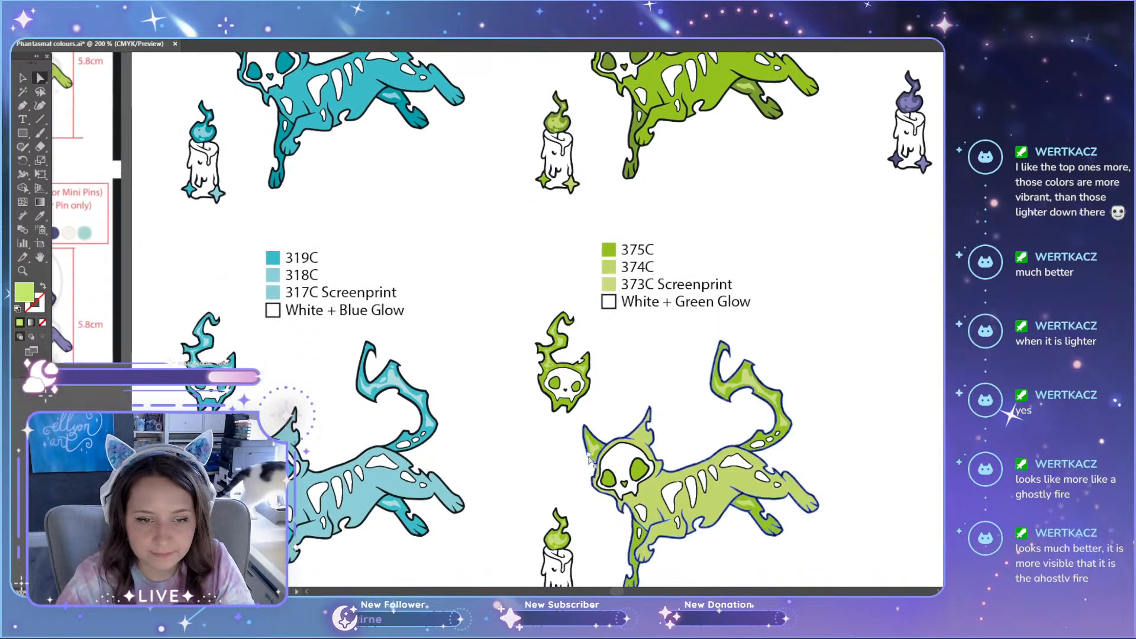
pyautogui.scroll(-1, 887, 565)
pyautogui.scroll(1, 820, 568)
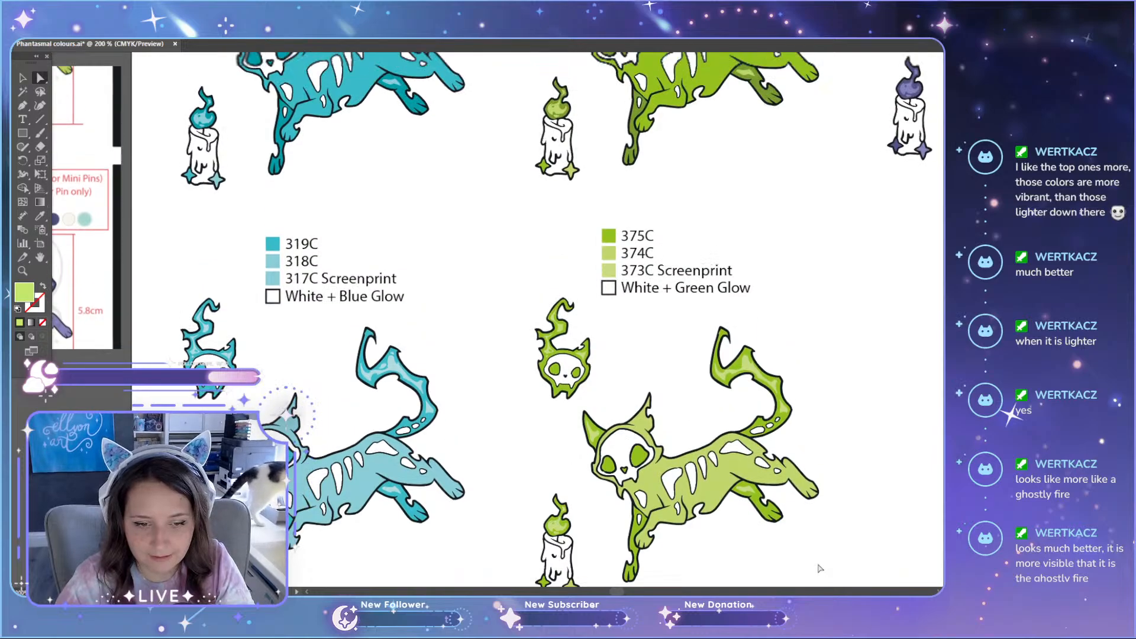
pyautogui.scroll(2, 820, 568)
pyautogui.scroll(1, 686, 434)
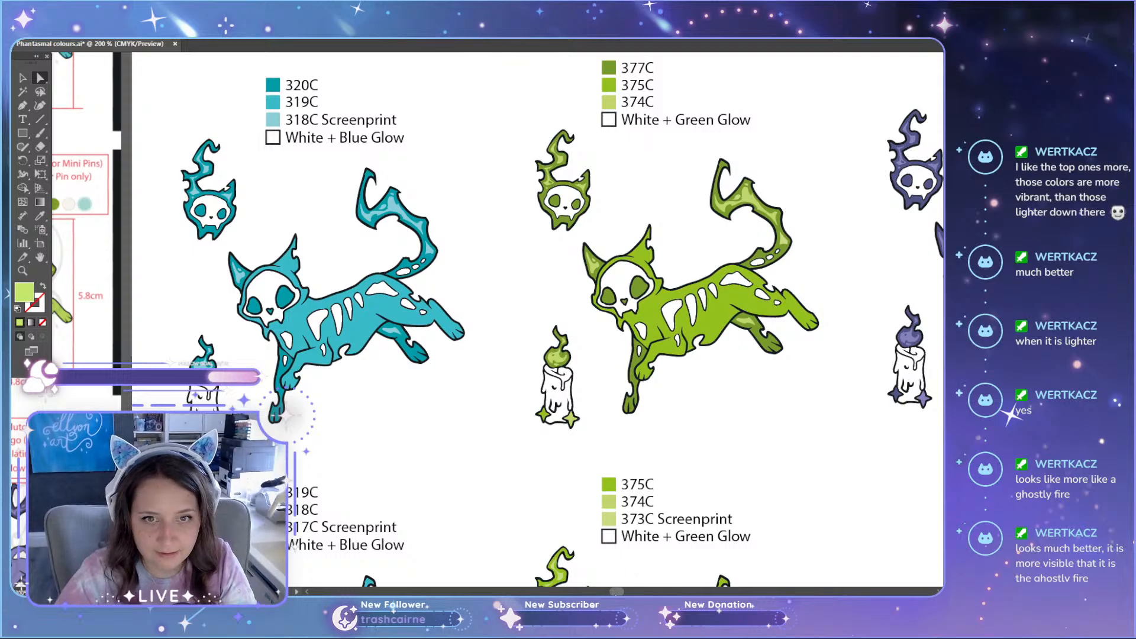
# Step: Extend the original green set's 374C label to read "374C Screenprint"
pyautogui.moveTo(616, 593); pyautogui.dragTo(620, 592)
pyautogui.doubleClick(464, 105)
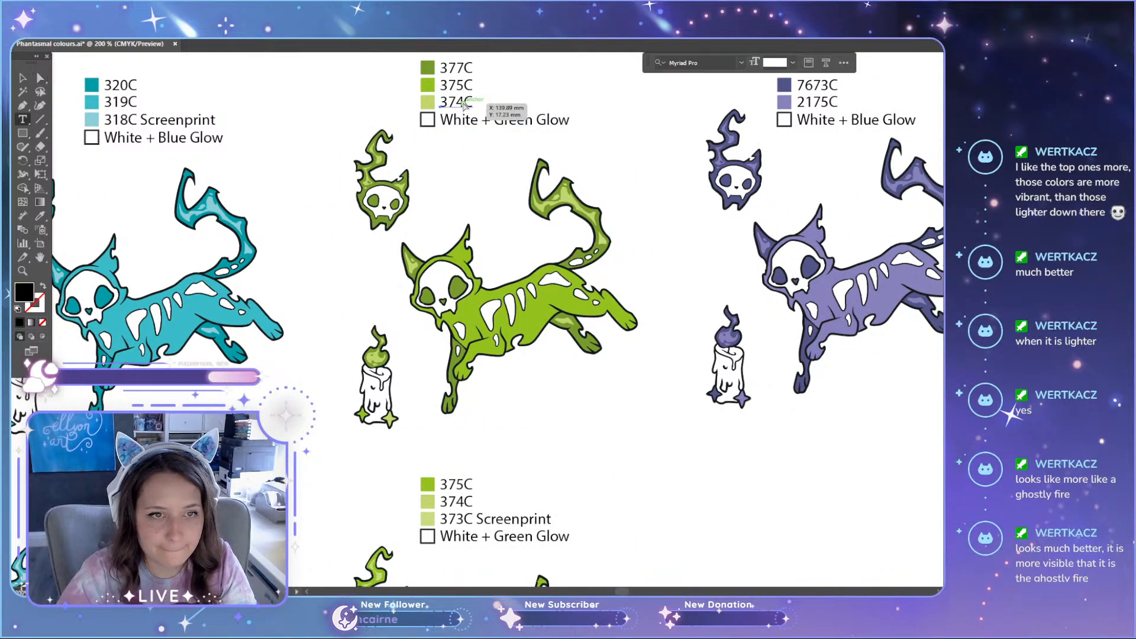
pyautogui.press('Right')
pyautogui.press('Right')
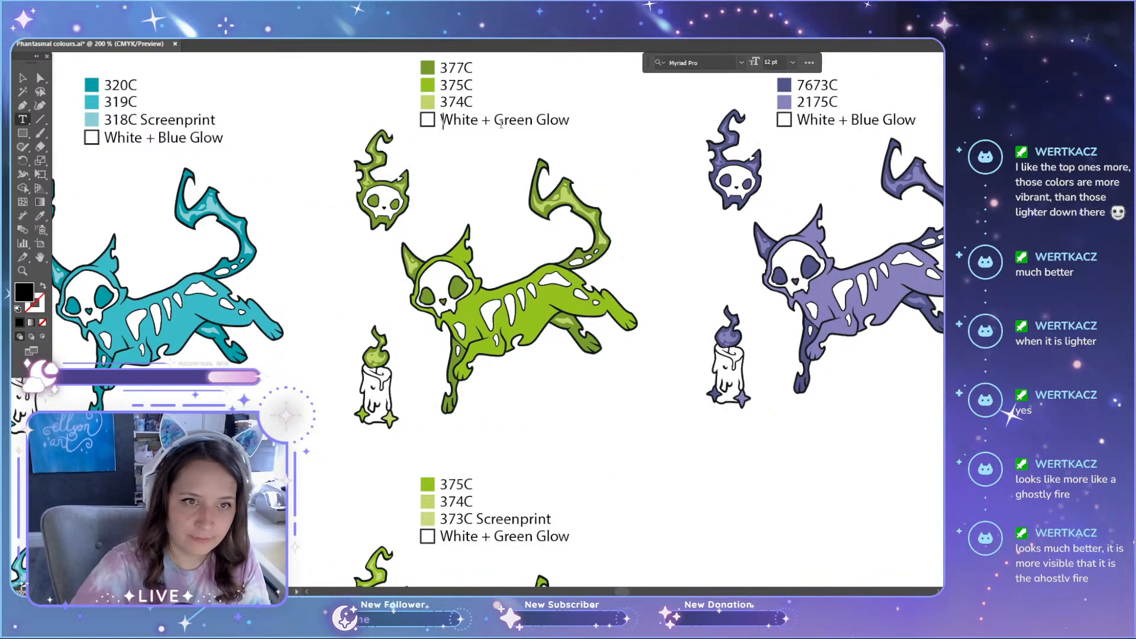
pyautogui.press('Left')
pyautogui.write('Scr')
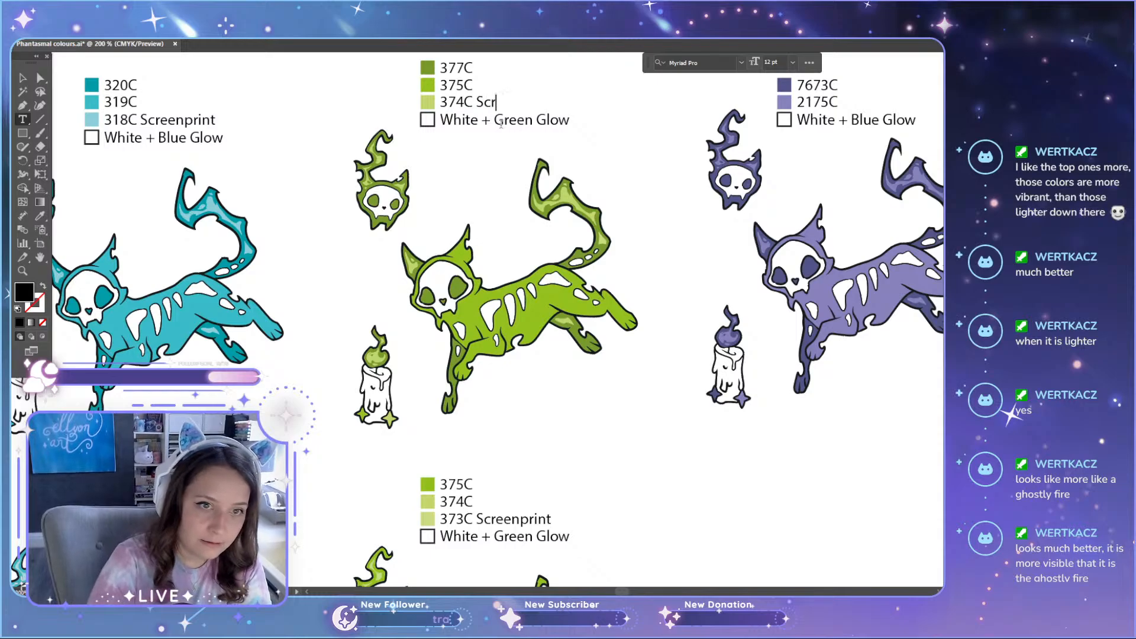
pyautogui.write('eenprint')
pyautogui.press('Escape')
pyautogui.scroll(1, 587, 286)
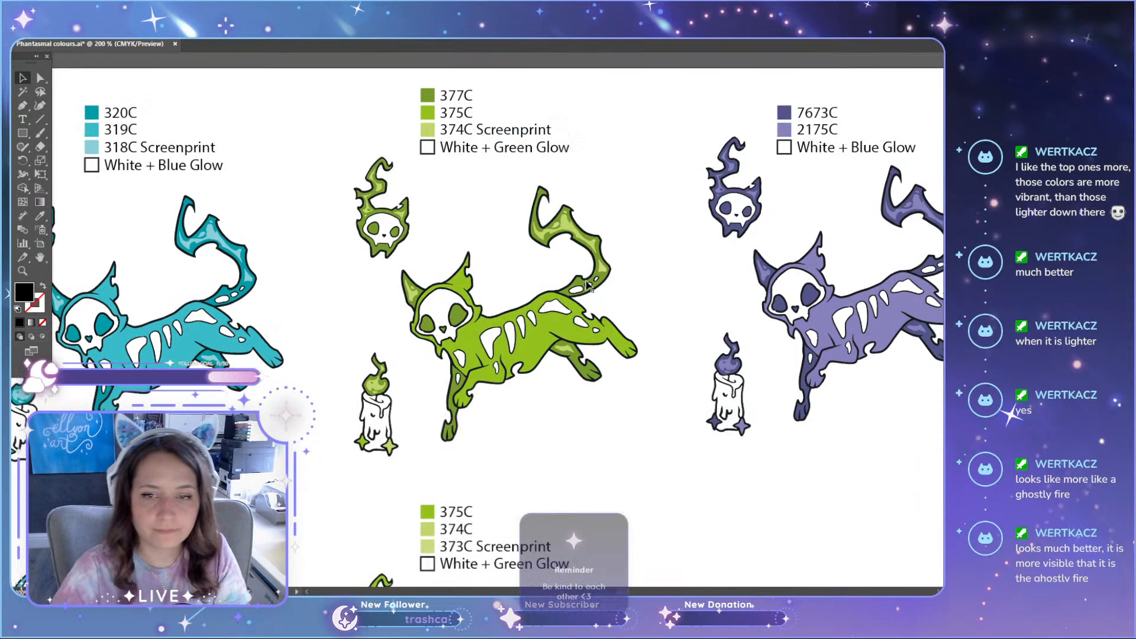
pyautogui.scroll(1, 587, 285)
pyautogui.click(762, 490)
pyautogui.moveTo(621, 593); pyautogui.dragTo(628, 593)
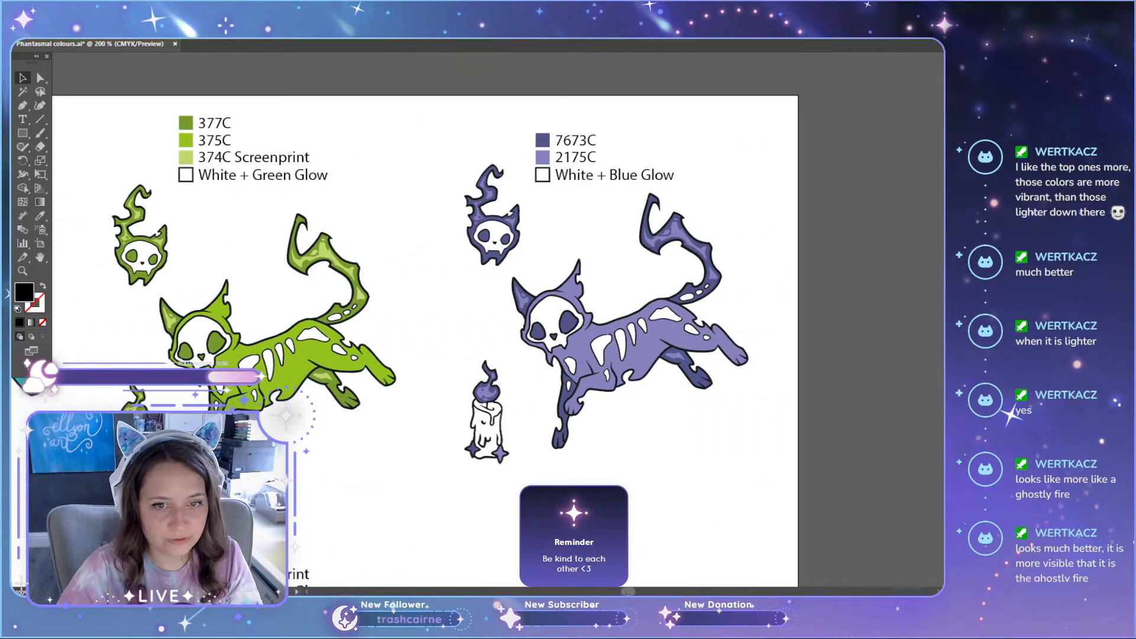
pyautogui.scroll(-2, 603, 528)
pyautogui.scroll(-2, 603, 528)
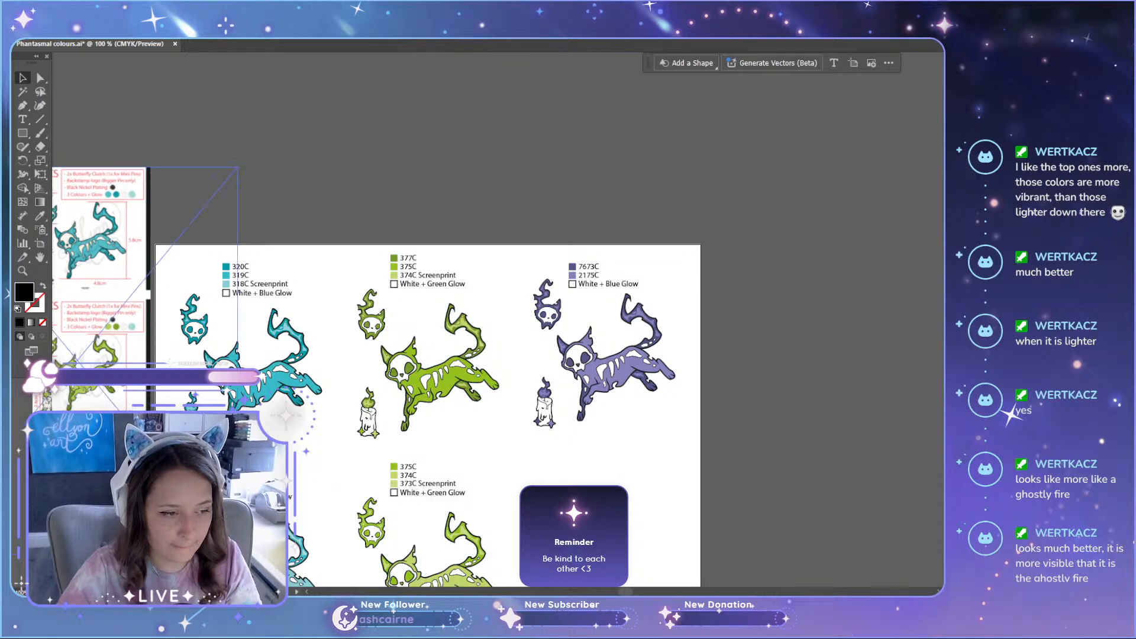
pyautogui.moveTo(94, 477); pyautogui.dragTo(683, 221)
pyautogui.scroll(6, 664, 280)
pyautogui.scroll(-4, 721, 293)
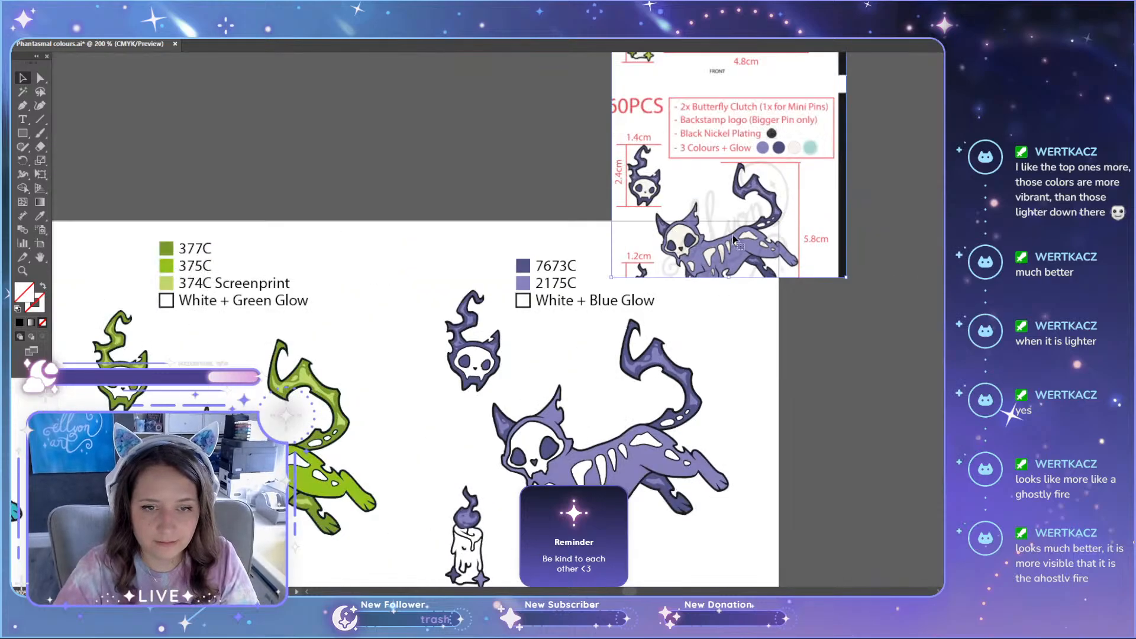
pyautogui.press('Delete')
# Step: Draw a square above the artboard and fill it with the light purple sampled from the reference cat's body
pyautogui.scroll(-3, 554, 343)
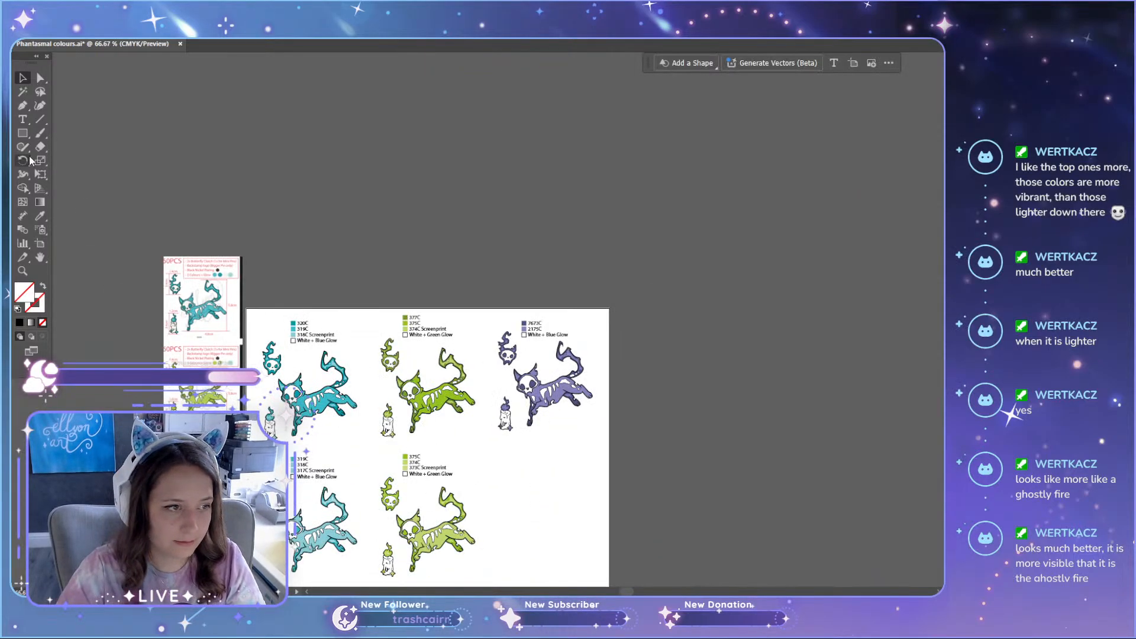
pyautogui.click(23, 133)
pyautogui.moveTo(420, 241); pyautogui.dragTo(418, 207)
pyautogui.press('v')
pyautogui.press('i')
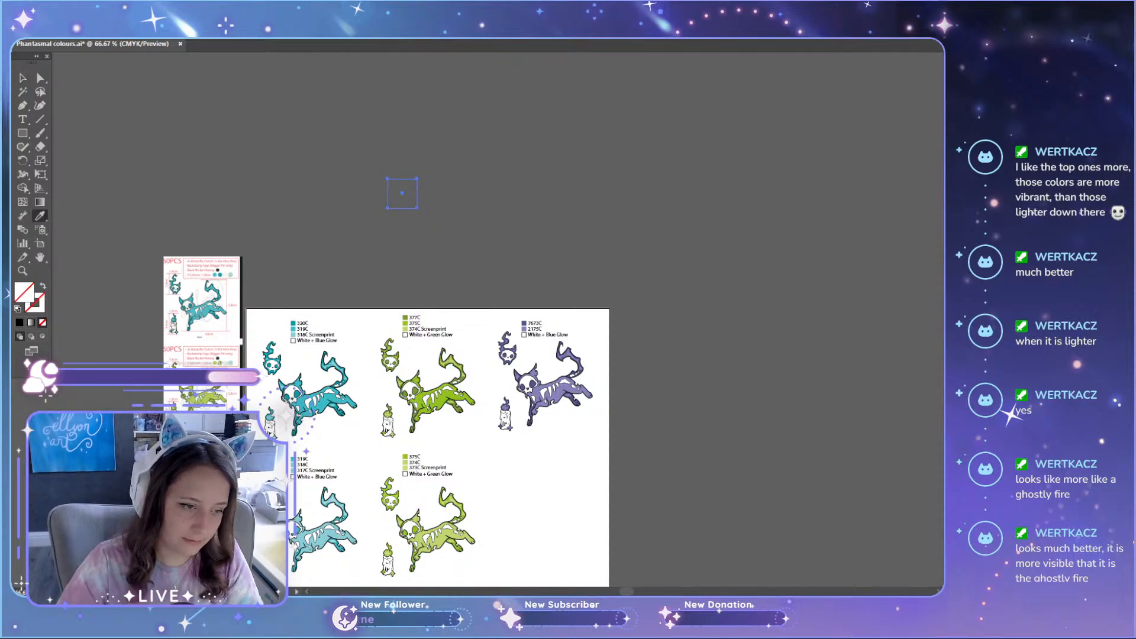
pyautogui.scroll(4, 191, 517)
pyautogui.click(287, 366)
pyautogui.scroll(-3, 287, 366)
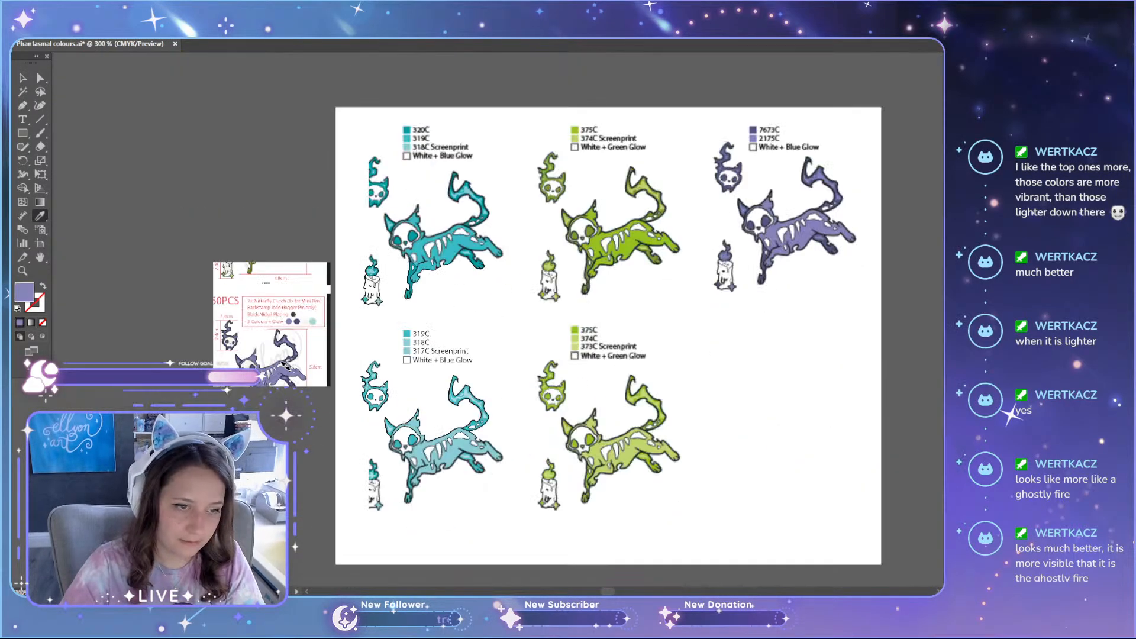
# Step: Duplicate the light purple square beside itself and fill the copy with the dark purple of the reference cat's tail
pyautogui.press('v')
pyautogui.scroll(5, 576, 230)
pyautogui.moveTo(576, 134); pyautogui.dragTo(508, 273)
pyautogui.moveTo(509, 274); pyautogui.dragTo(558, 274)
pyautogui.scroll(-4, 473, 331)
pyautogui.scroll(2, 298, 465)
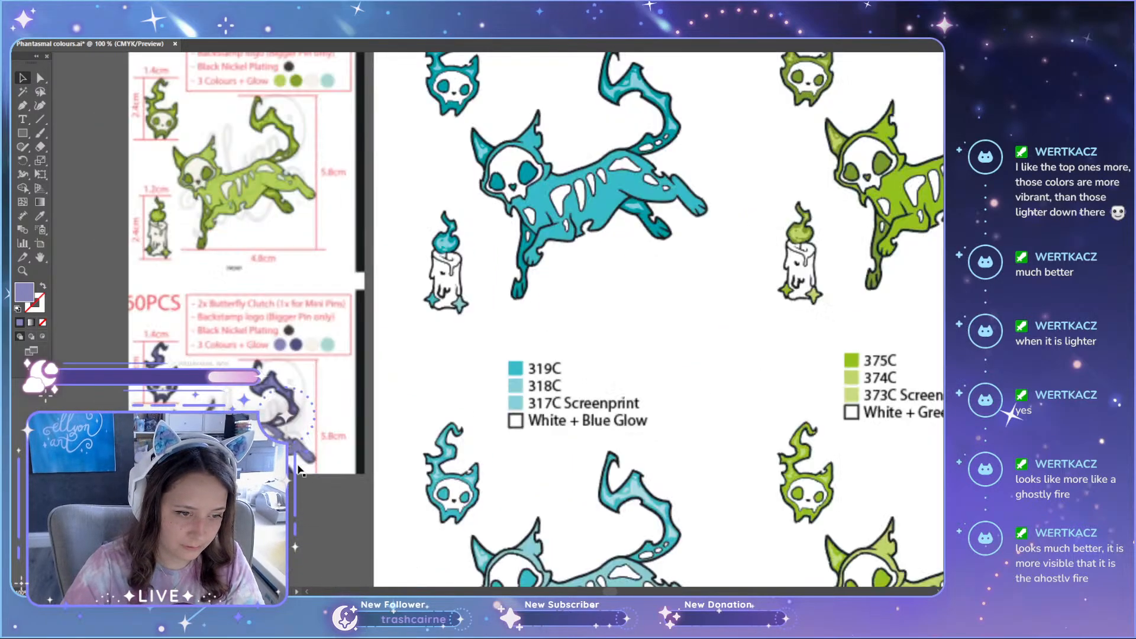
pyautogui.scroll(3, 298, 466)
pyautogui.press('i')
pyautogui.click(284, 313)
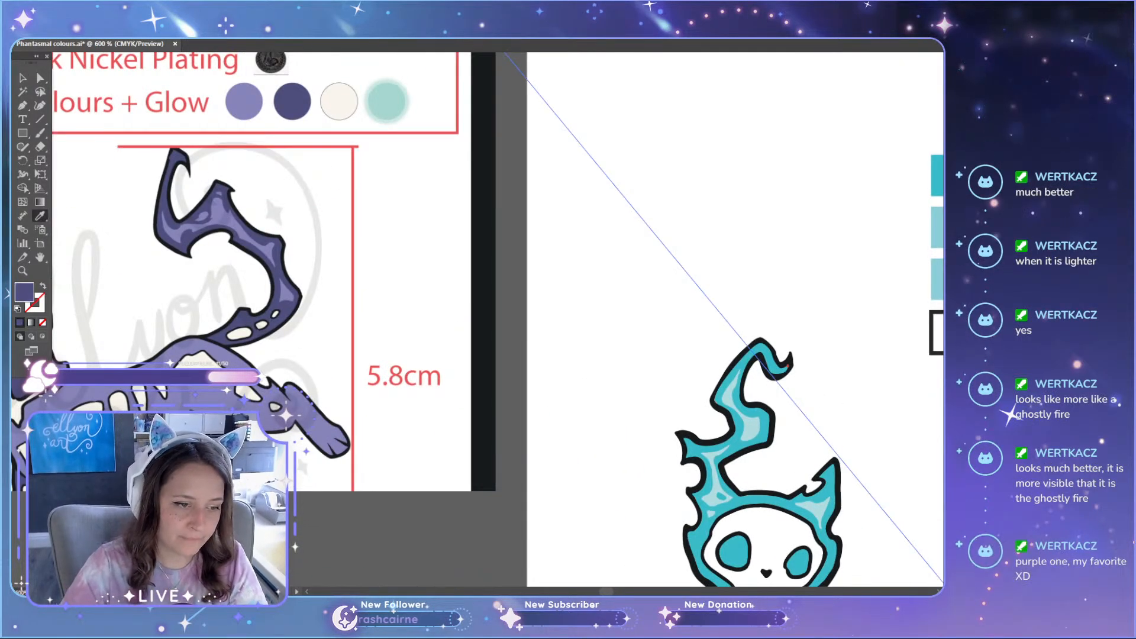
pyautogui.scroll(-8, 353, 283)
# Step: Move both sampled purple squares directly above the purple set's 7673C and 2175C colour list
pyautogui.press('v')
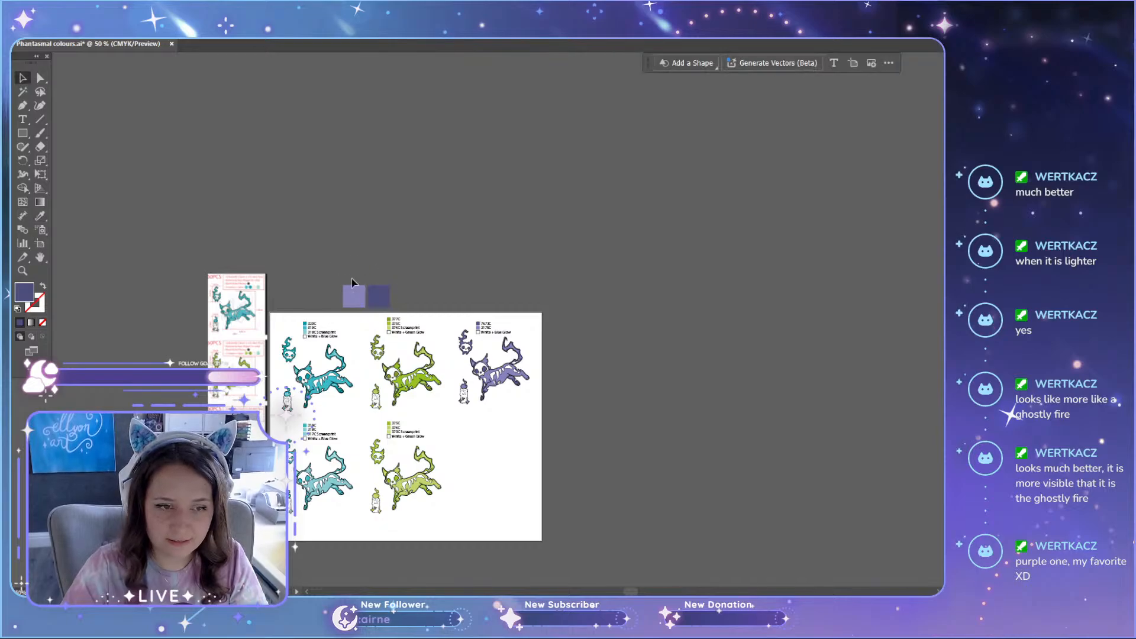
pyautogui.moveTo(353, 283); pyautogui.dragTo(511, 300)
pyautogui.click(560, 290)
pyautogui.click(553, 254)
pyautogui.click(513, 300)
pyautogui.click(562, 282)
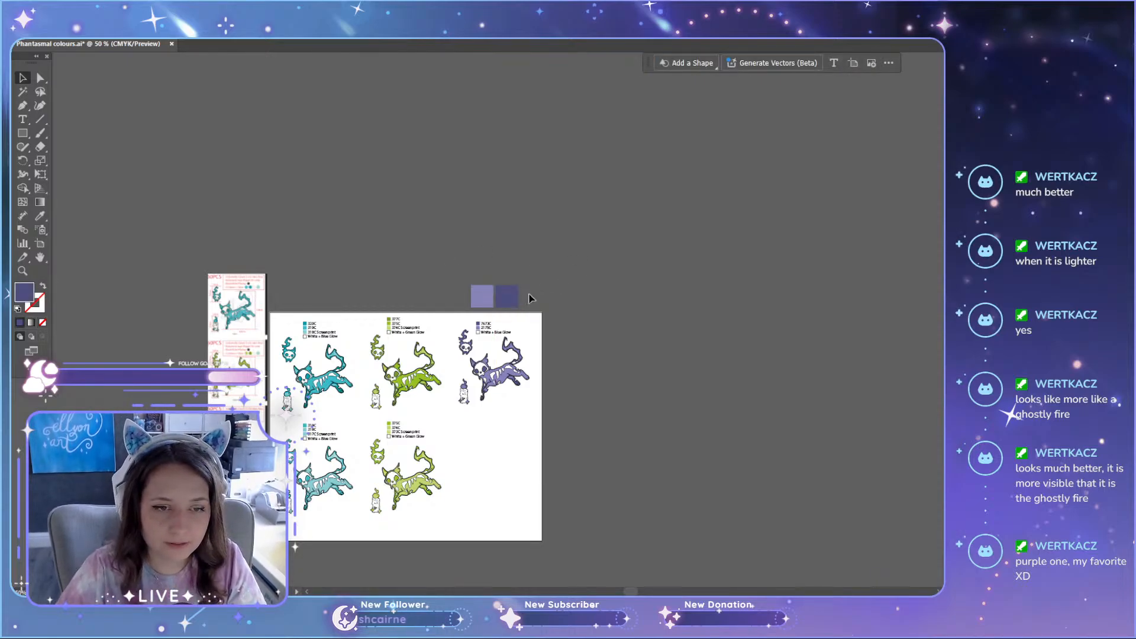
pyautogui.click(507, 303)
pyautogui.scroll(4, 507, 303)
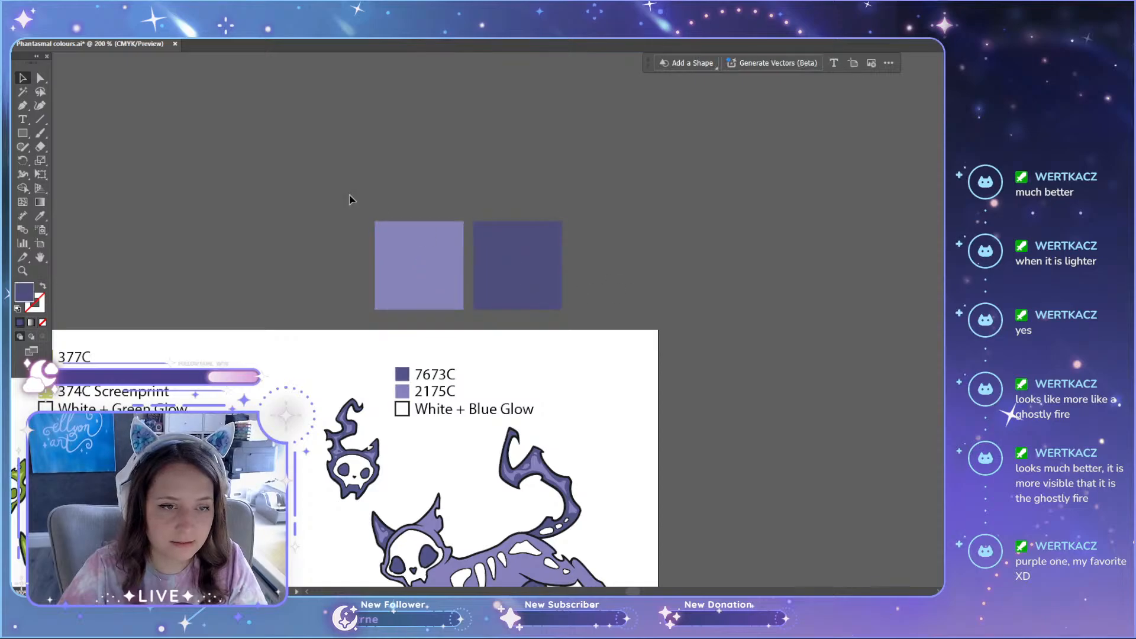
pyautogui.moveTo(532, 284); pyautogui.dragTo(485, 289)
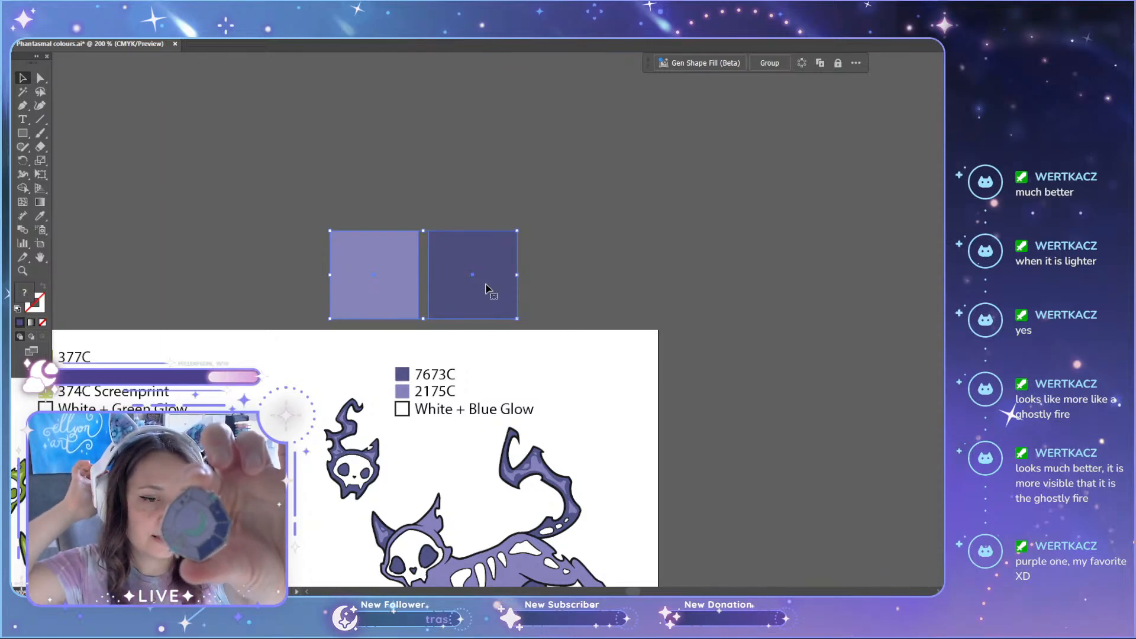
# Step: Compare the purple set's 7673C and 2175C tones with the two sampled reference squares and the adjacent green set
pyautogui.scroll(-2, 546, 264)
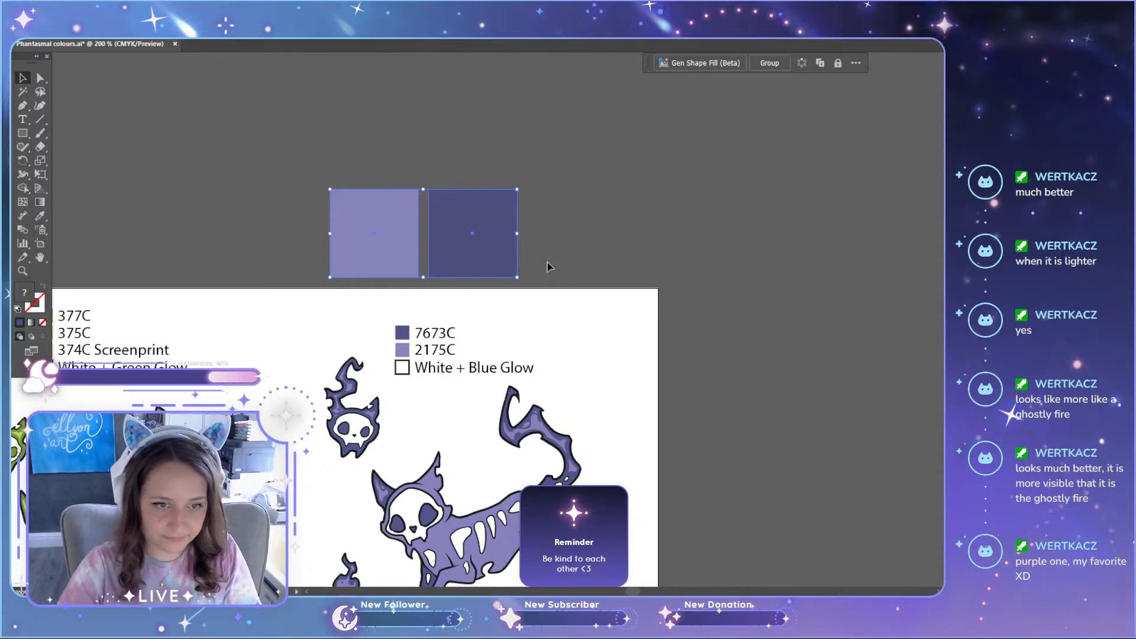
pyautogui.scroll(-5, 547, 266)
pyautogui.click(615, 321)
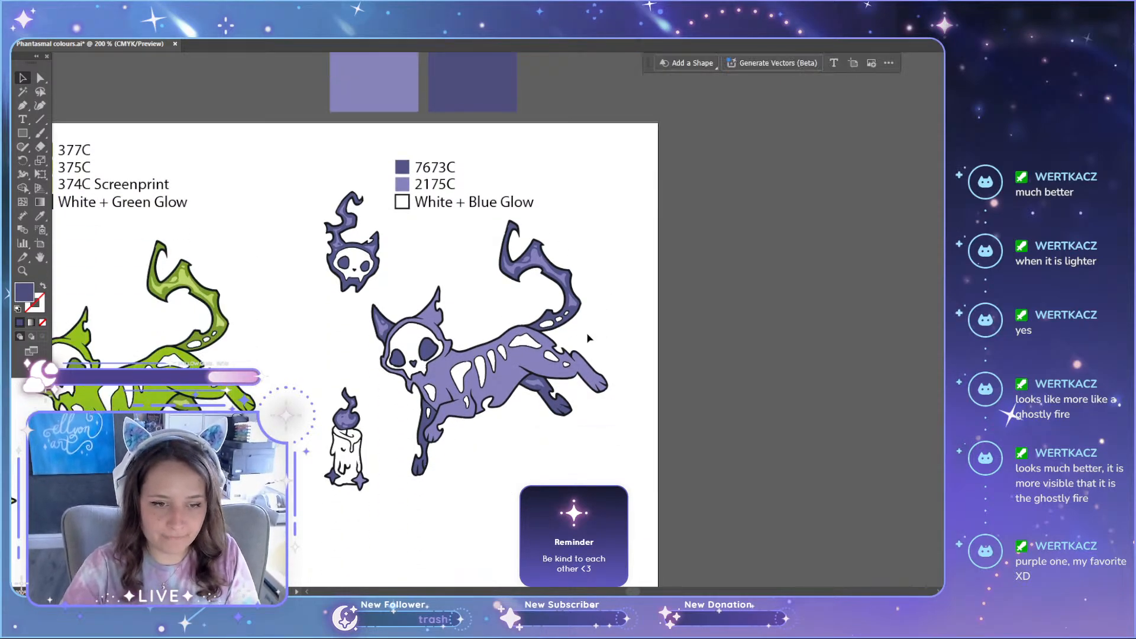
pyautogui.scroll(3, 587, 337)
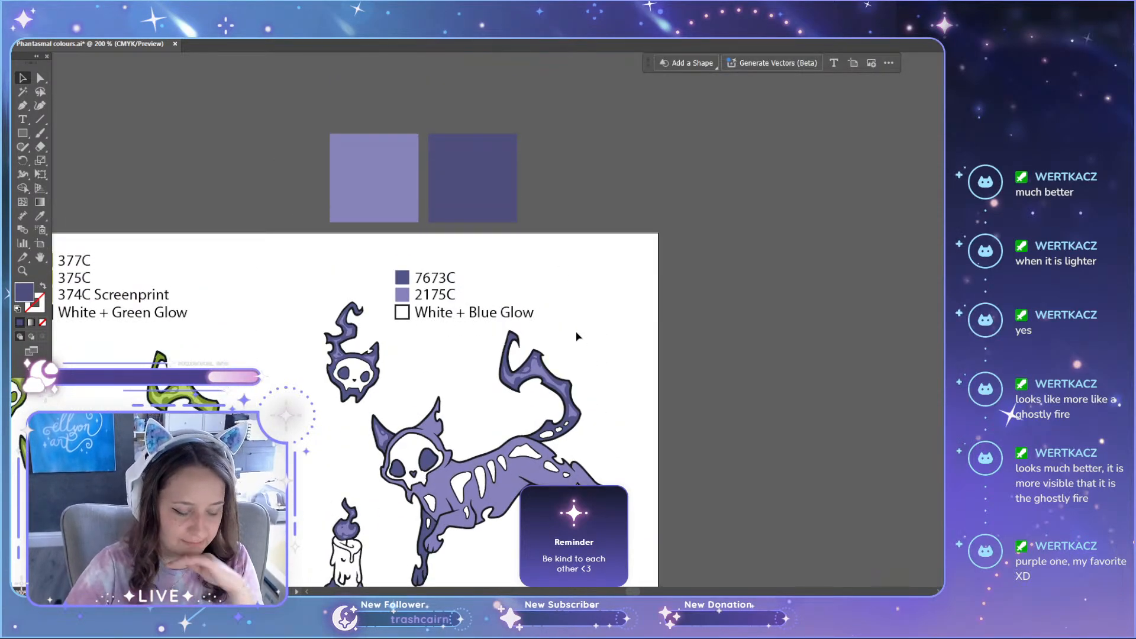
pyautogui.scroll(1, 578, 336)
pyautogui.scroll(-2, 578, 337)
pyautogui.moveTo(636, 593)
pyautogui.mouseDown()
pyautogui.moveTo(623, 593)
pyautogui.moveTo(635, 593)
pyautogui.mouseUp()
pyautogui.scroll(-1, 580, 385)
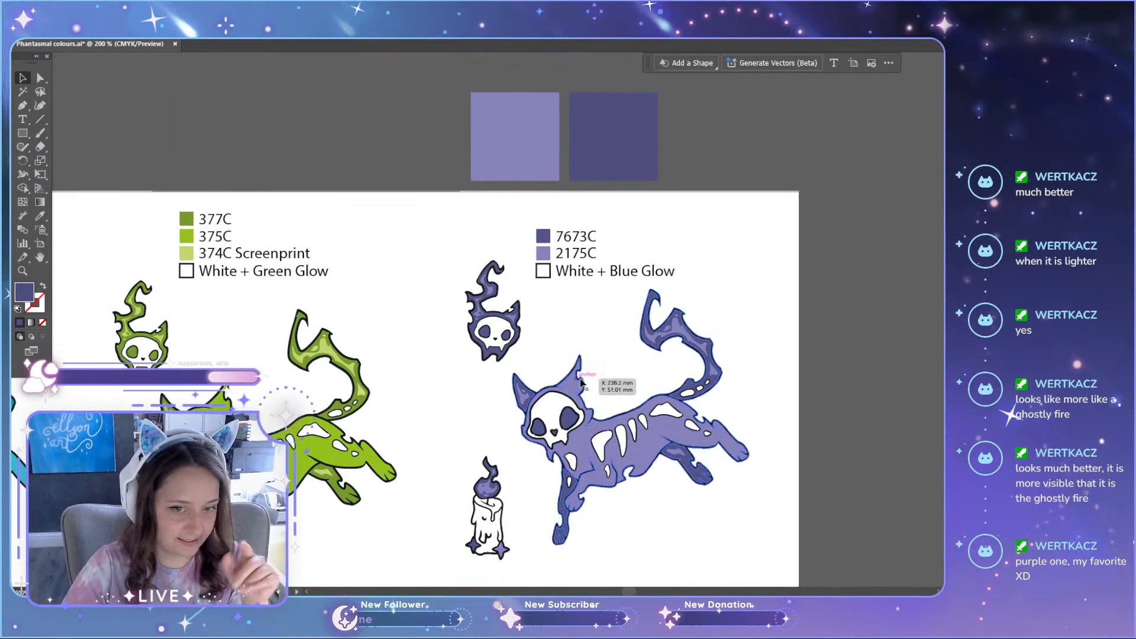
pyautogui.scroll(-2, 580, 384)
pyautogui.scroll(3, 591, 385)
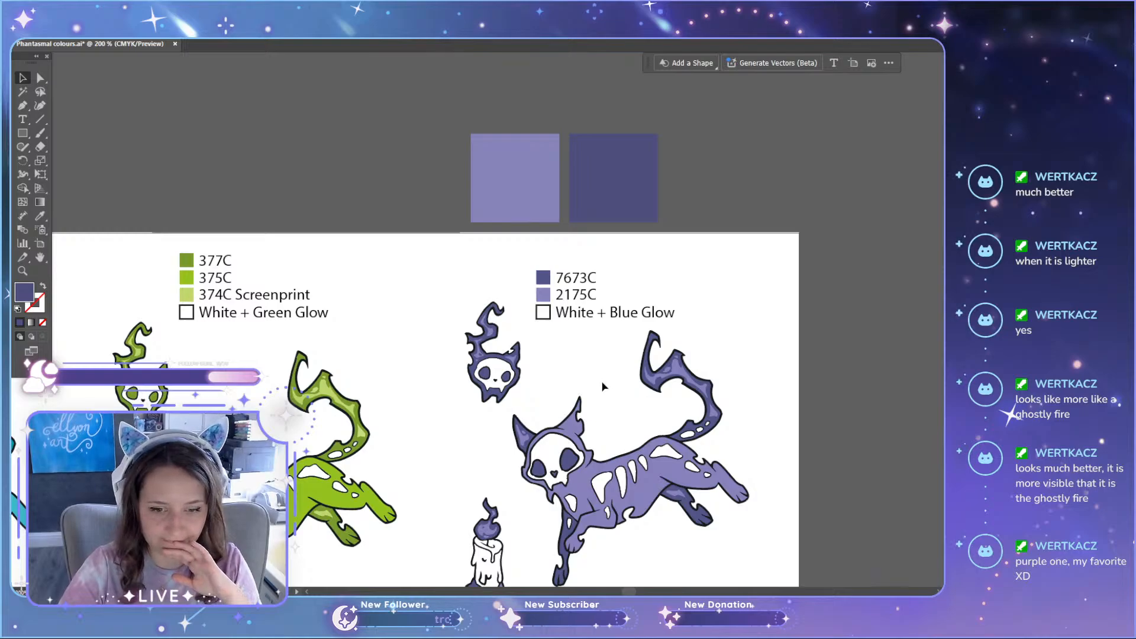
pyautogui.scroll(1, 603, 386)
pyautogui.scroll(-6, 613, 421)
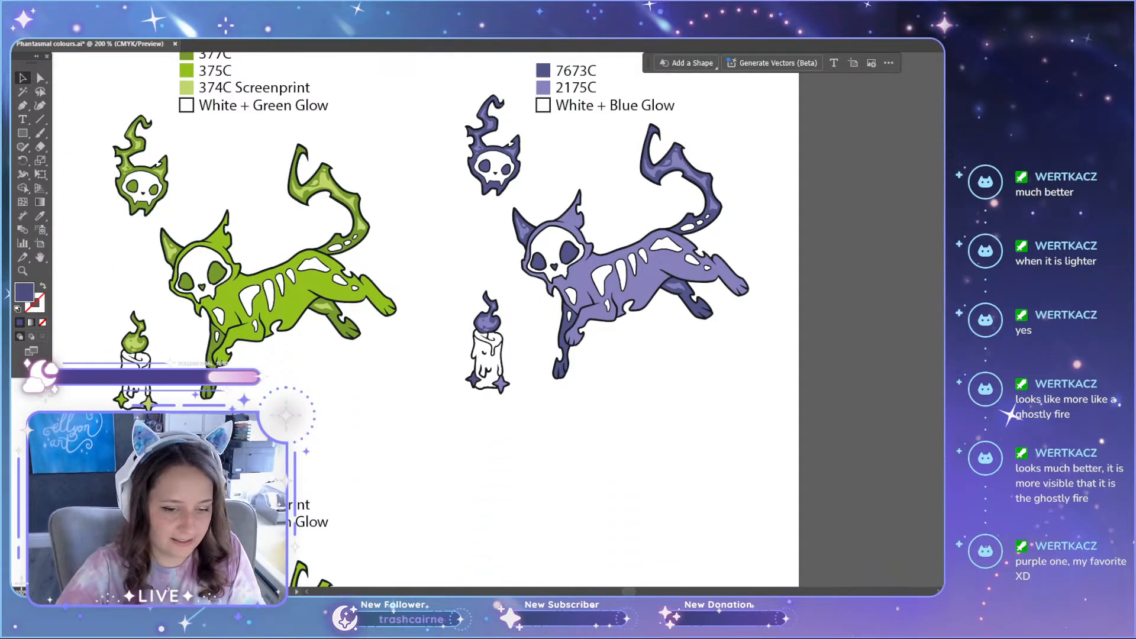
# Step: Compare the darker teal and green cat sets with their lighter alternatives in the row below
pyautogui.hscroll(-10, 418, 492)
pyautogui.click(550, 278)
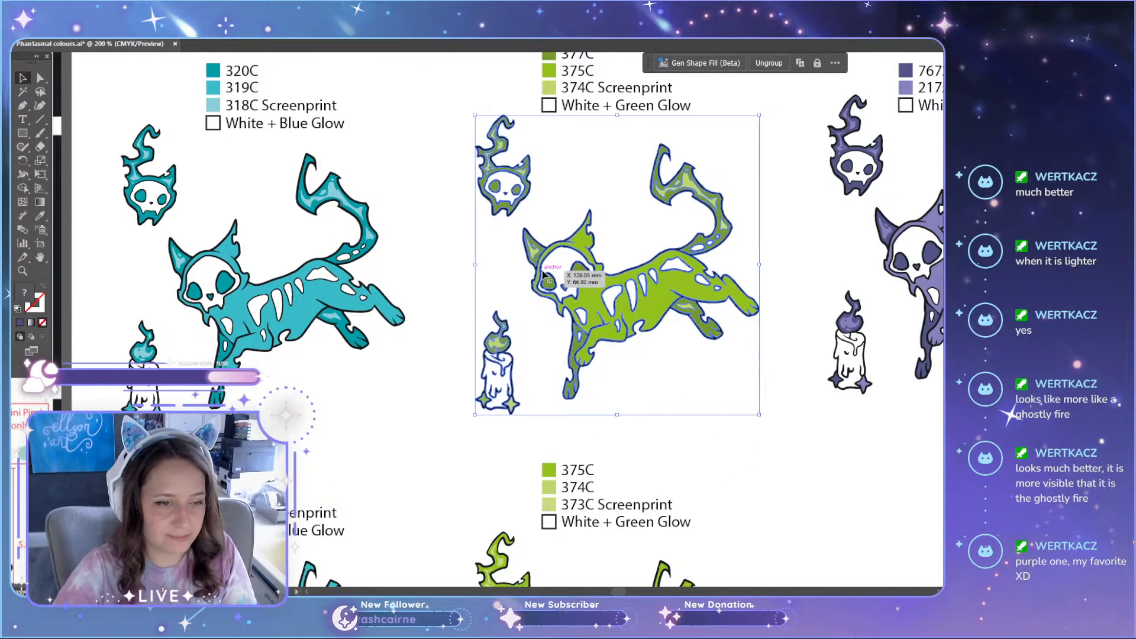
pyautogui.scroll(-2, 621, 320)
pyautogui.click(698, 380)
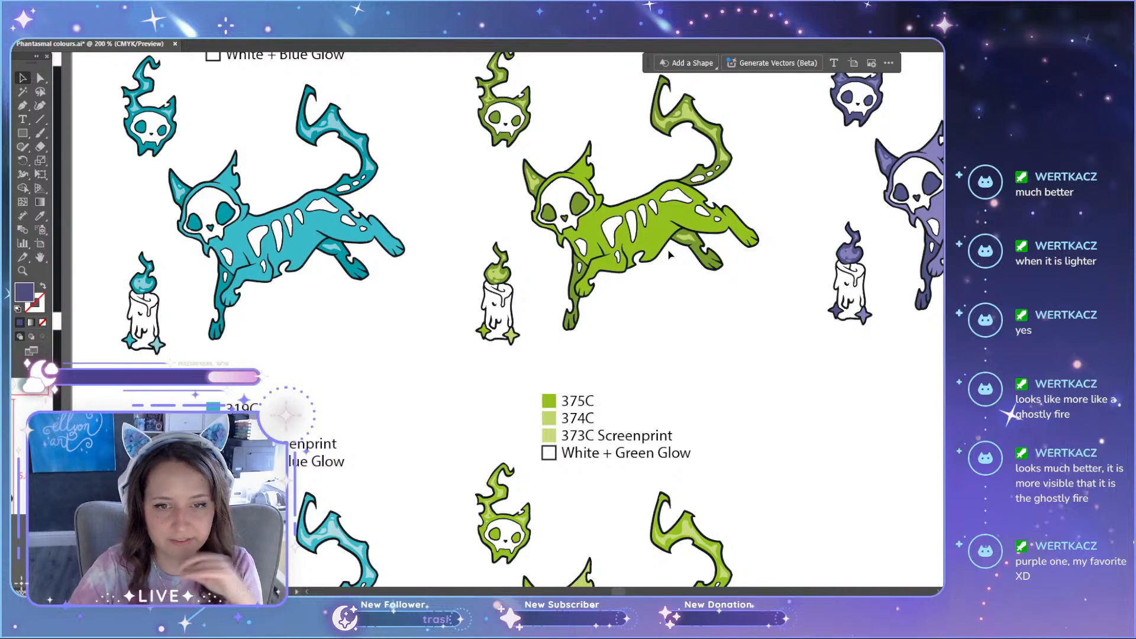
pyautogui.scroll(-2, 675, 268)
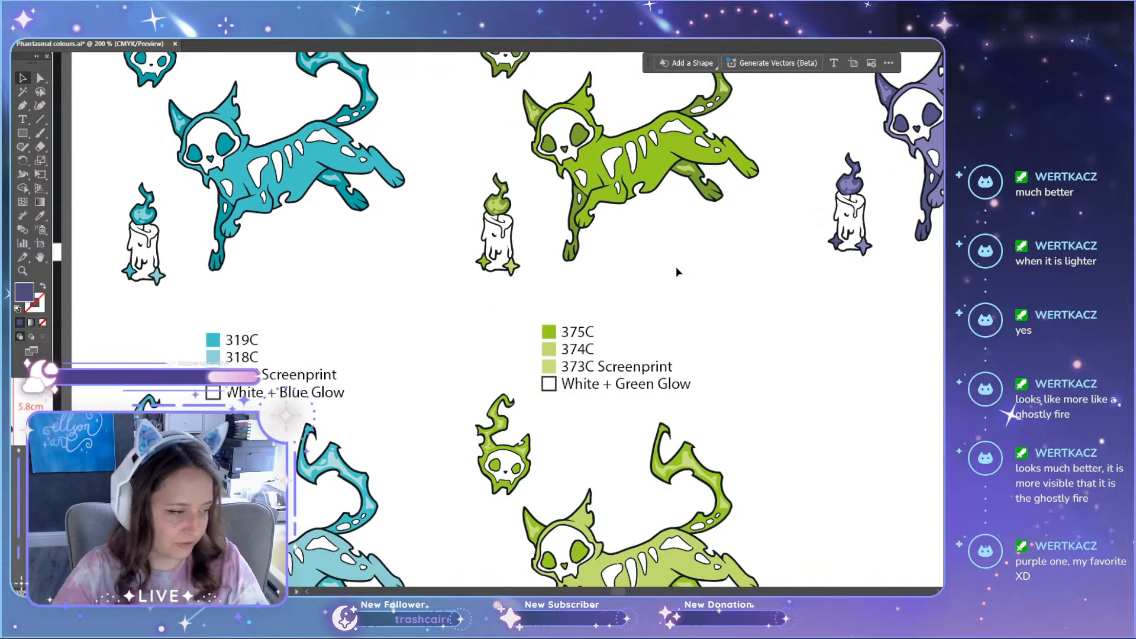
pyautogui.scroll(-5, 677, 267)
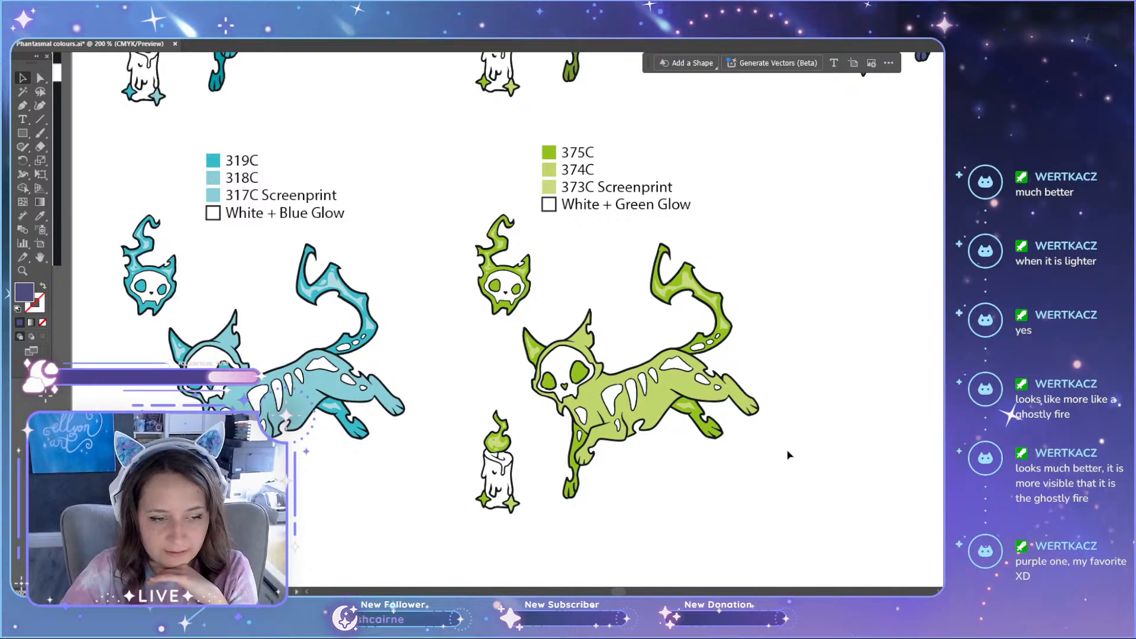
pyautogui.moveTo(821, 517); pyautogui.dragTo(85, 147)
pyautogui.click(849, 444)
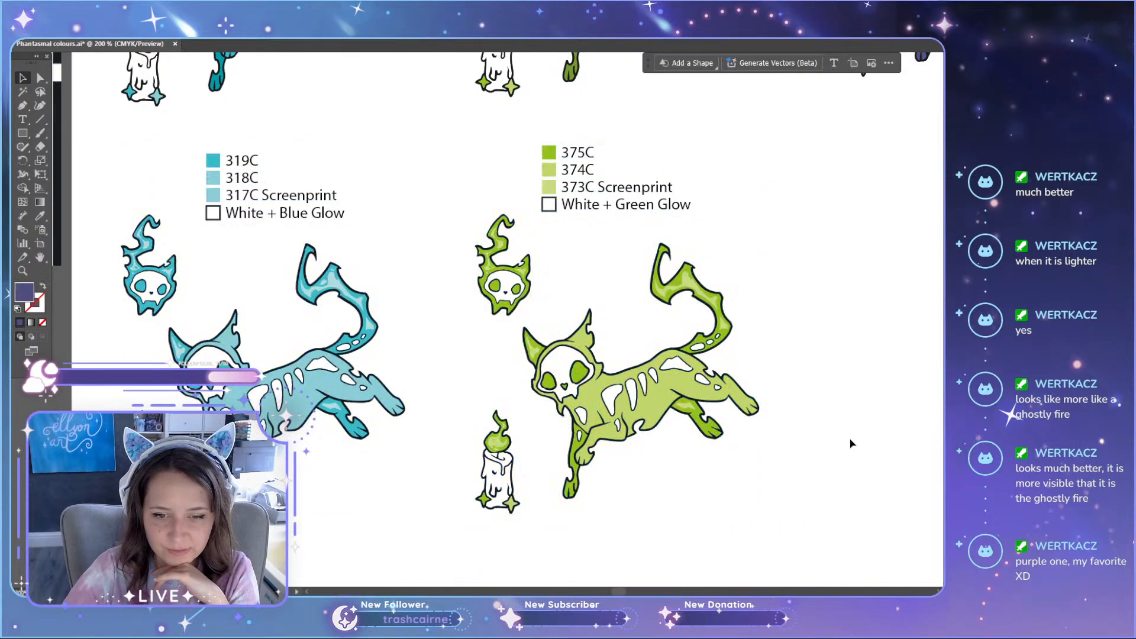
pyautogui.scroll(-3, 846, 448)
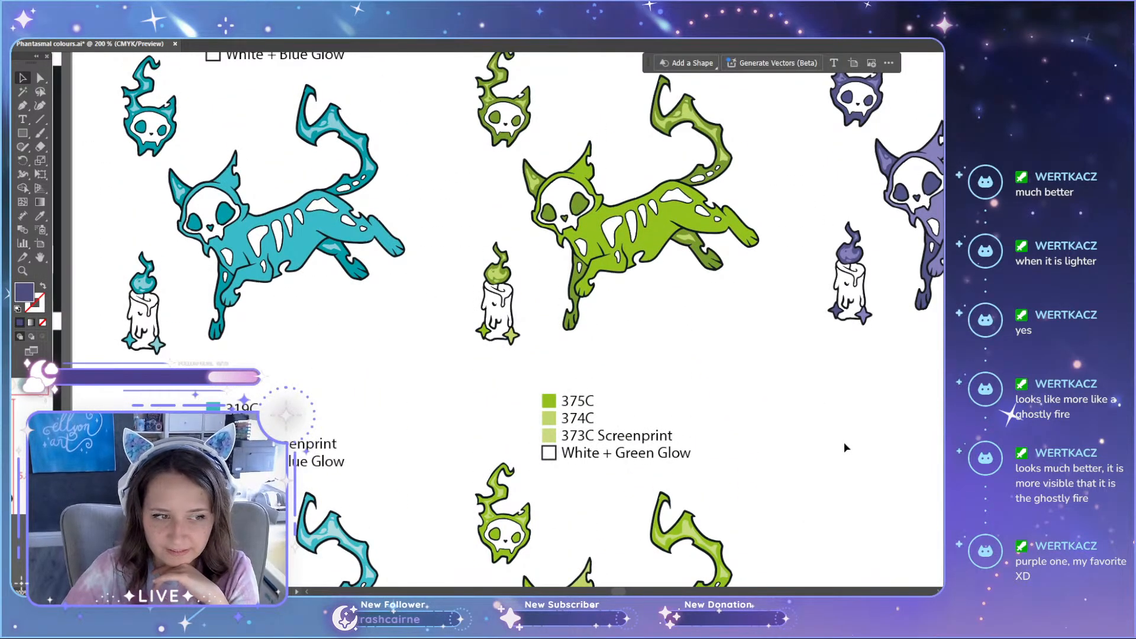
pyautogui.moveTo(110, 110); pyautogui.dragTo(752, 372)
pyautogui.click(751, 372)
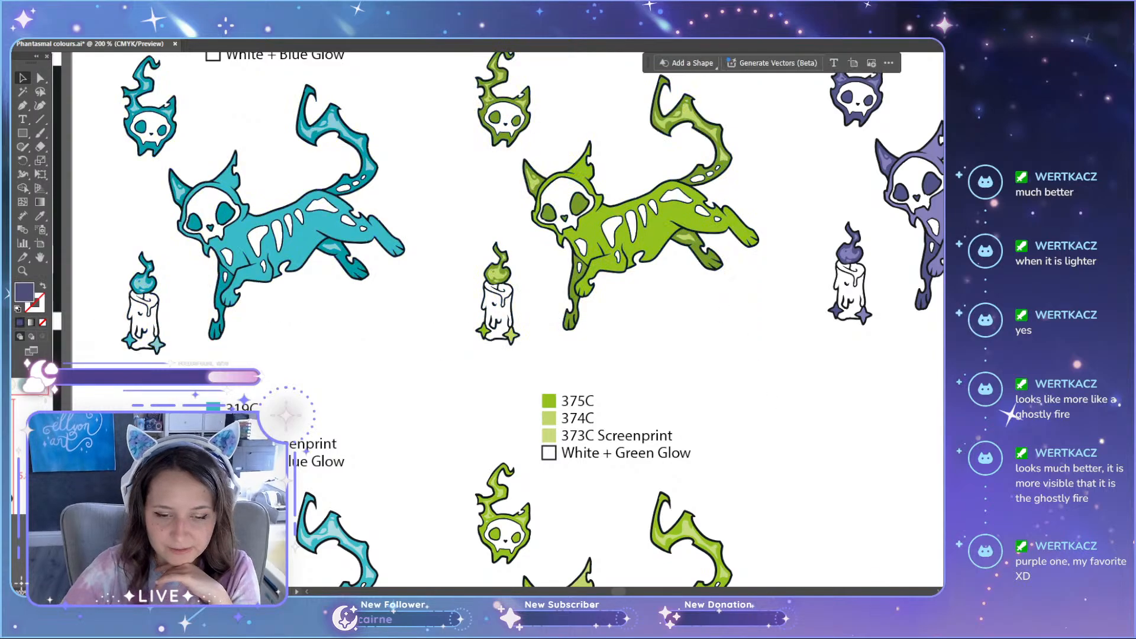
# Step: Examine the purple set's cat, candle and colour list against the sampled squares and the other colour sets
pyautogui.moveTo(616, 588); pyautogui.dragTo(628, 589)
pyautogui.scroll(3, 631, 509)
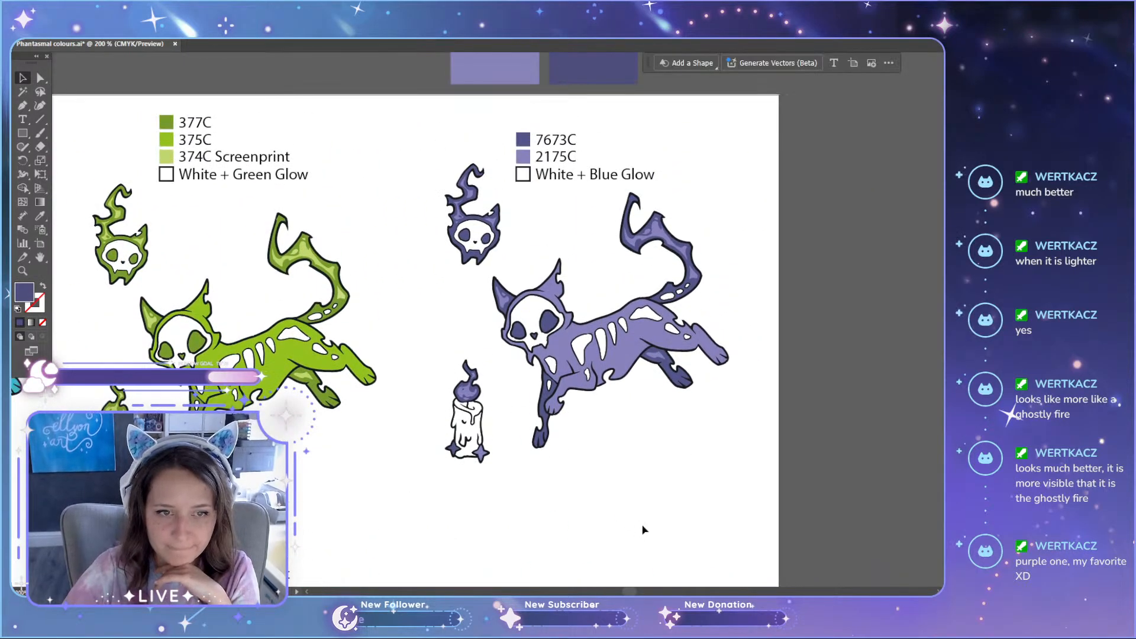
pyautogui.scroll(4, 589, 464)
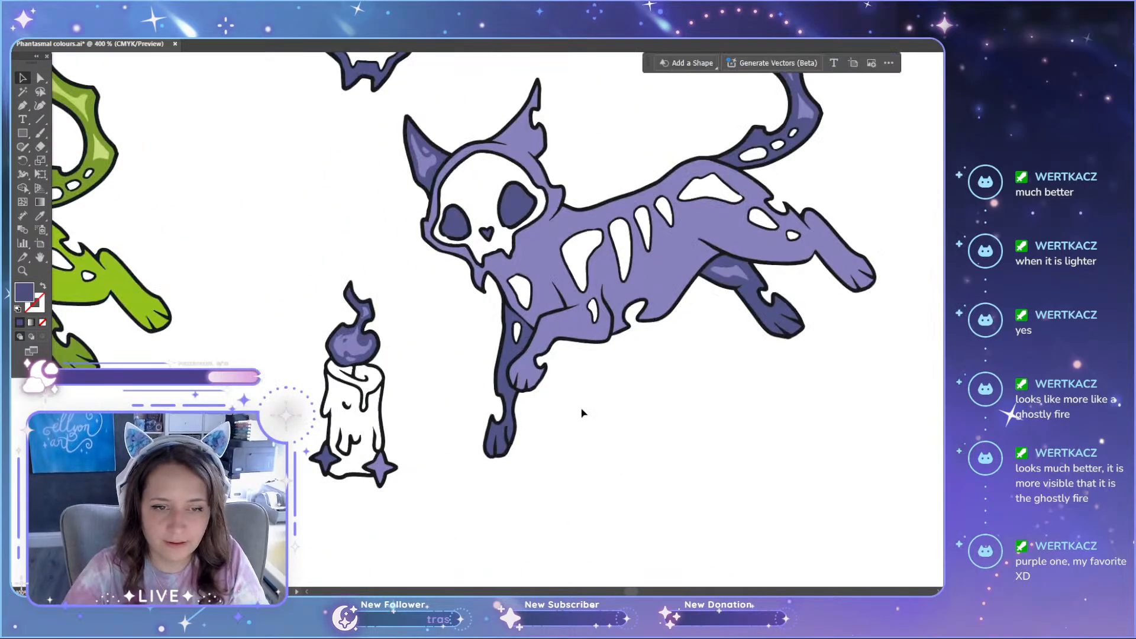
pyautogui.scroll(5, 595, 378)
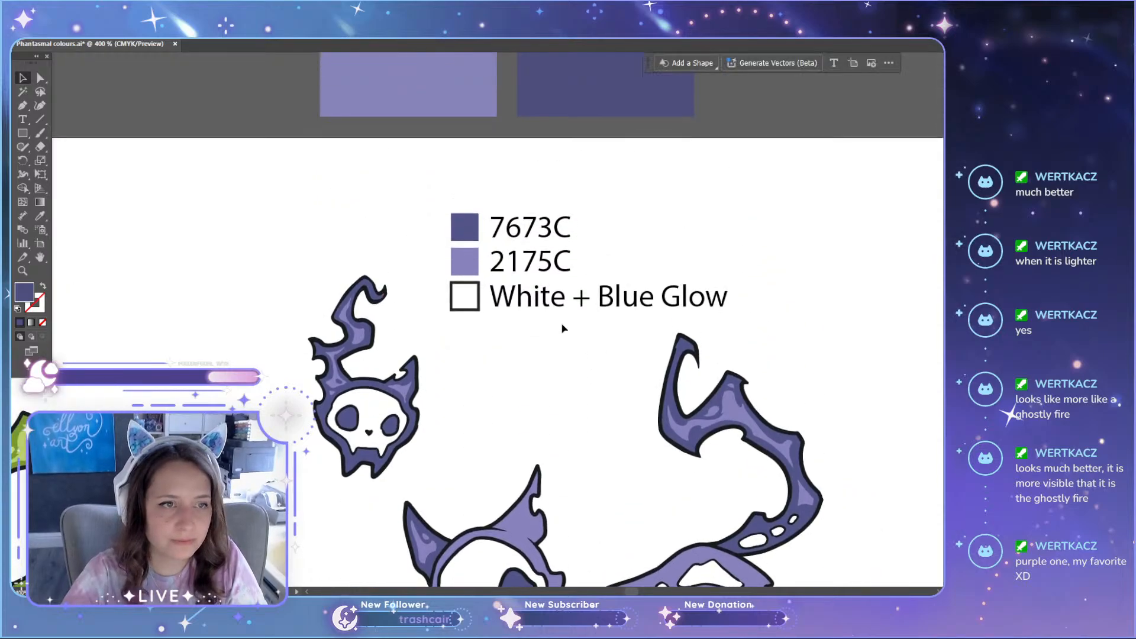
pyautogui.moveTo(272, 84); pyautogui.dragTo(669, 93)
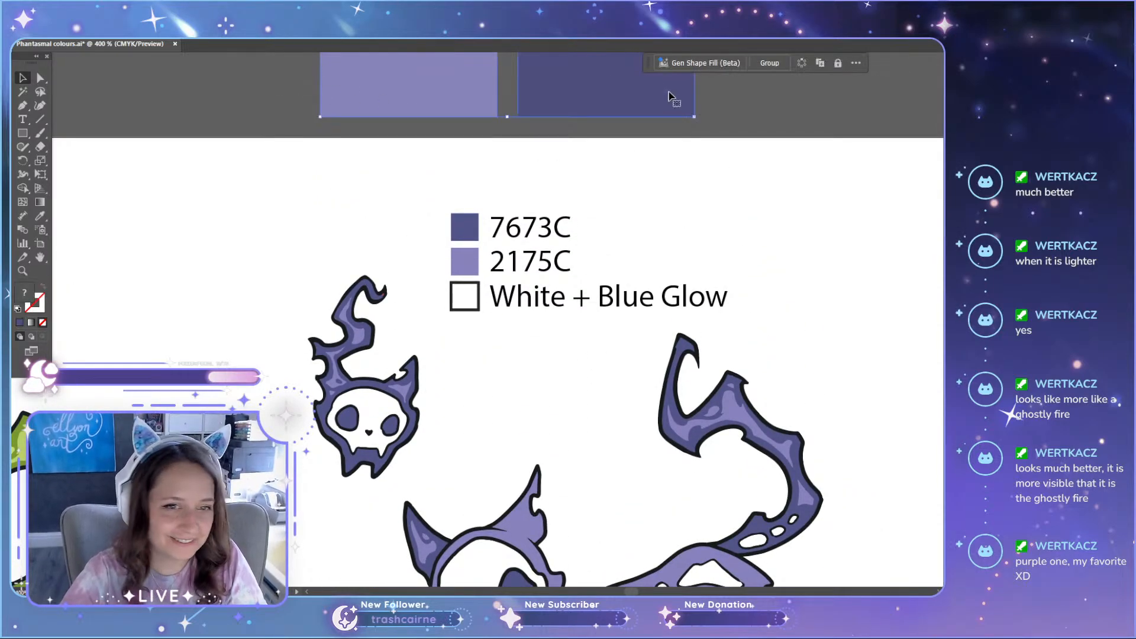
pyautogui.scroll(-4, 623, 118)
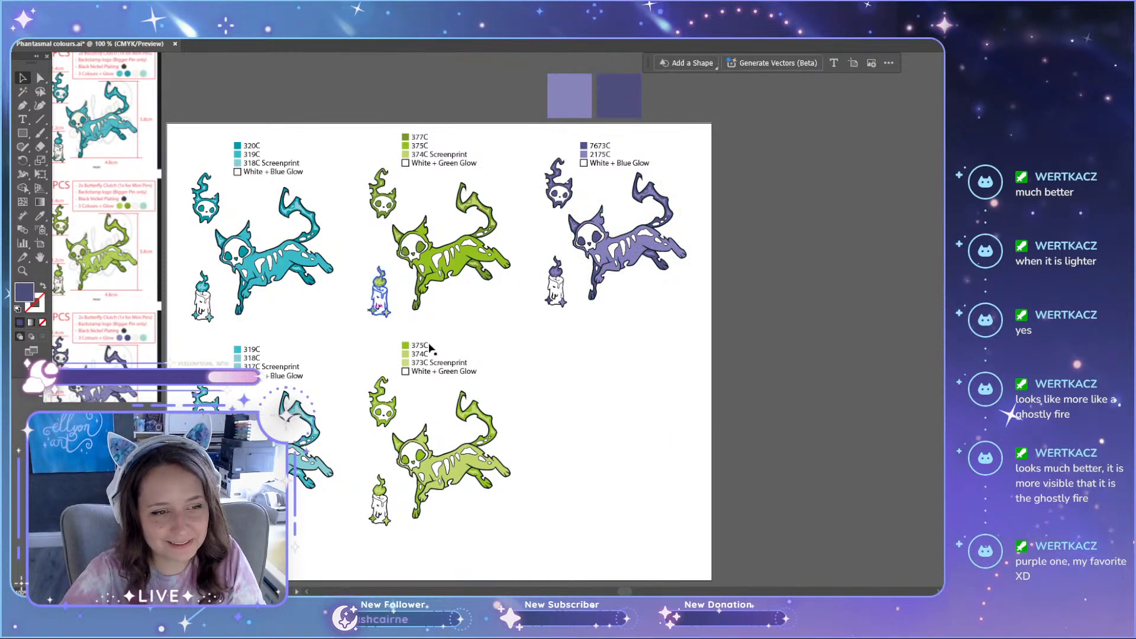
pyautogui.scroll(3, 613, 235)
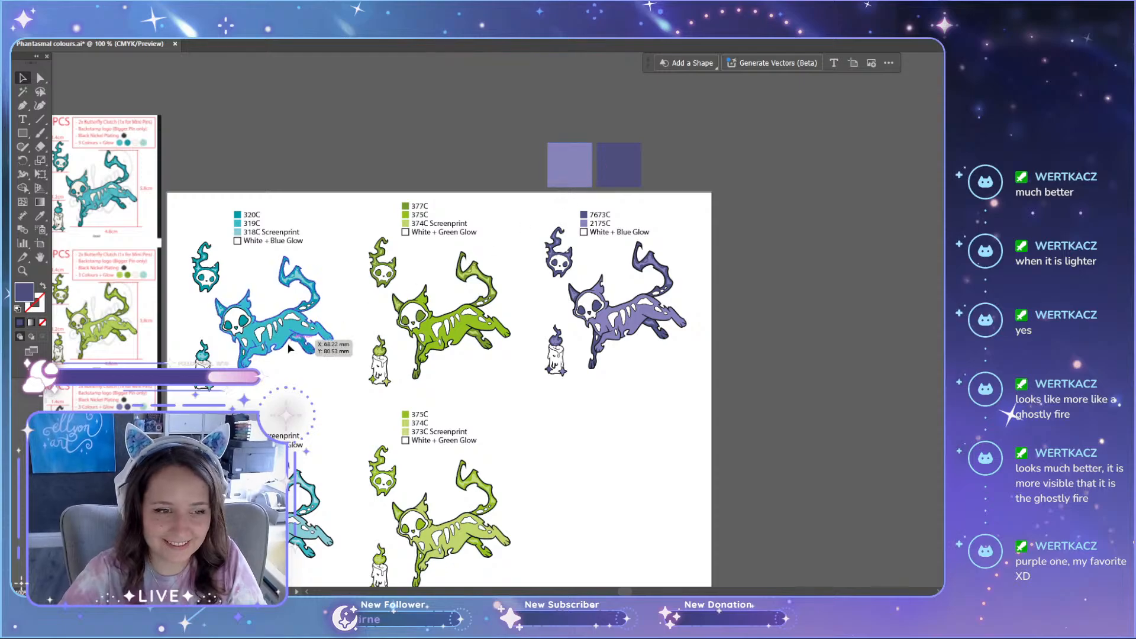
pyautogui.click(583, 155)
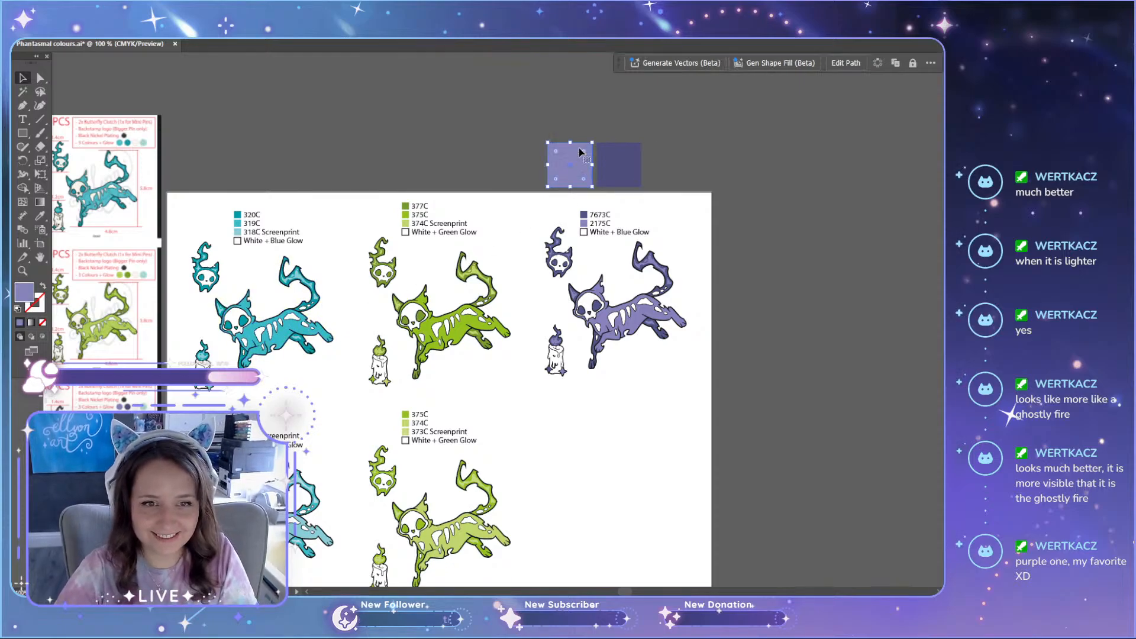
pyautogui.moveTo(278, 323); pyautogui.dragTo(693, 304)
pyautogui.click(832, 385)
pyautogui.hotkey('ctrl', 'z')
pyautogui.click(801, 309)
# Step: Place copies of the light and dark sampled squares over the purple cat's hindquarters and tail base for comparison
pyautogui.scroll(3, 737, 342)
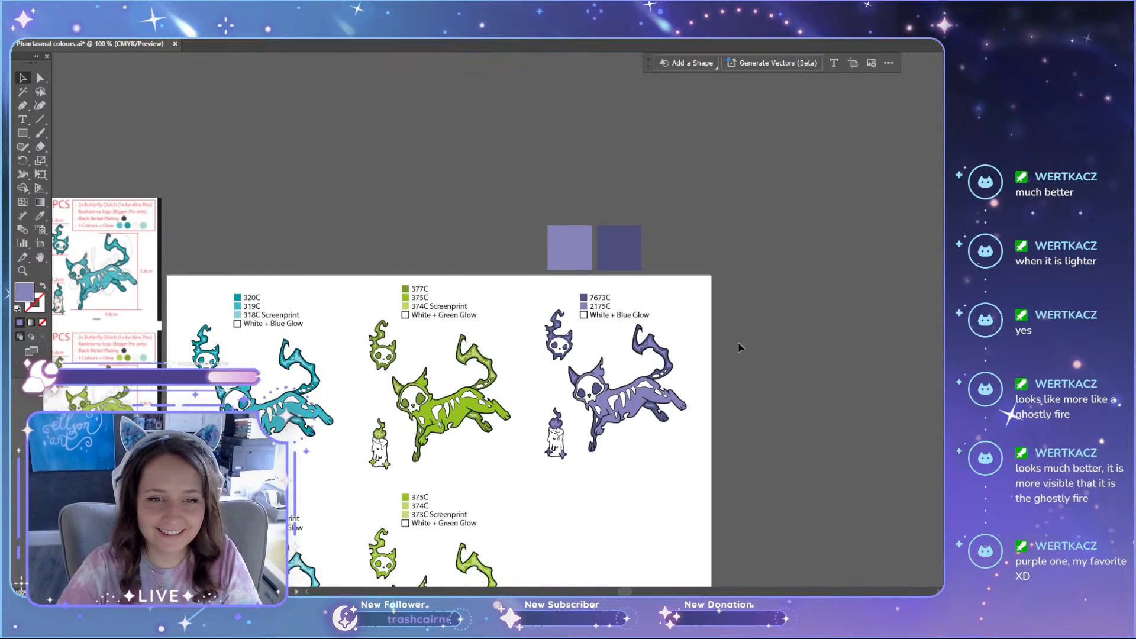
pyautogui.scroll(4, 713, 380)
pyautogui.scroll(-3, 712, 383)
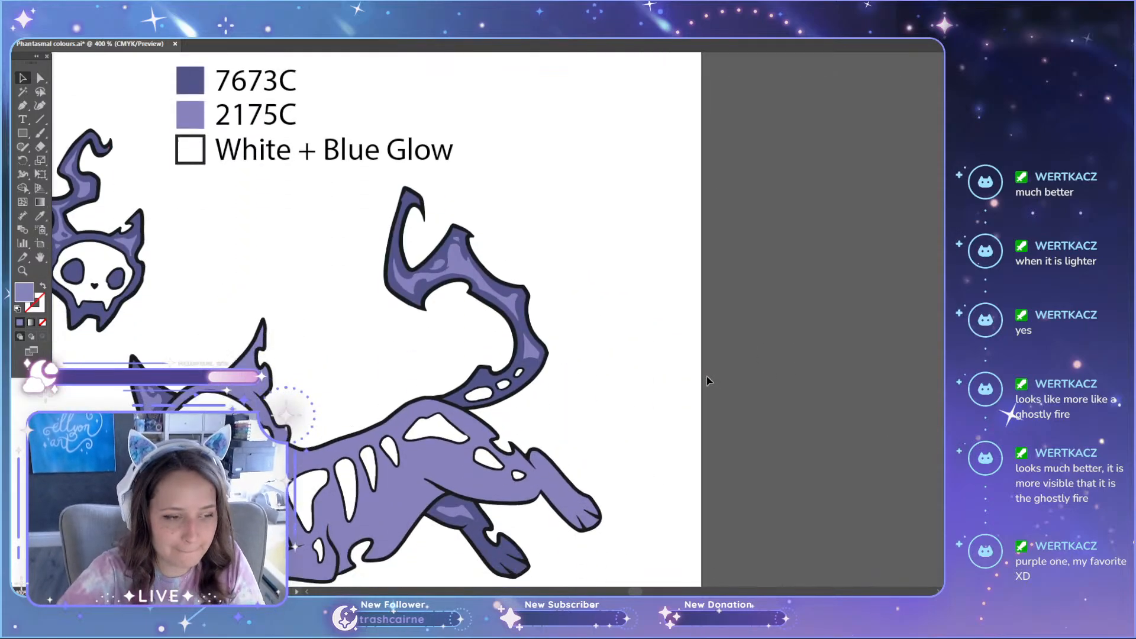
pyautogui.scroll(-5, 623, 394)
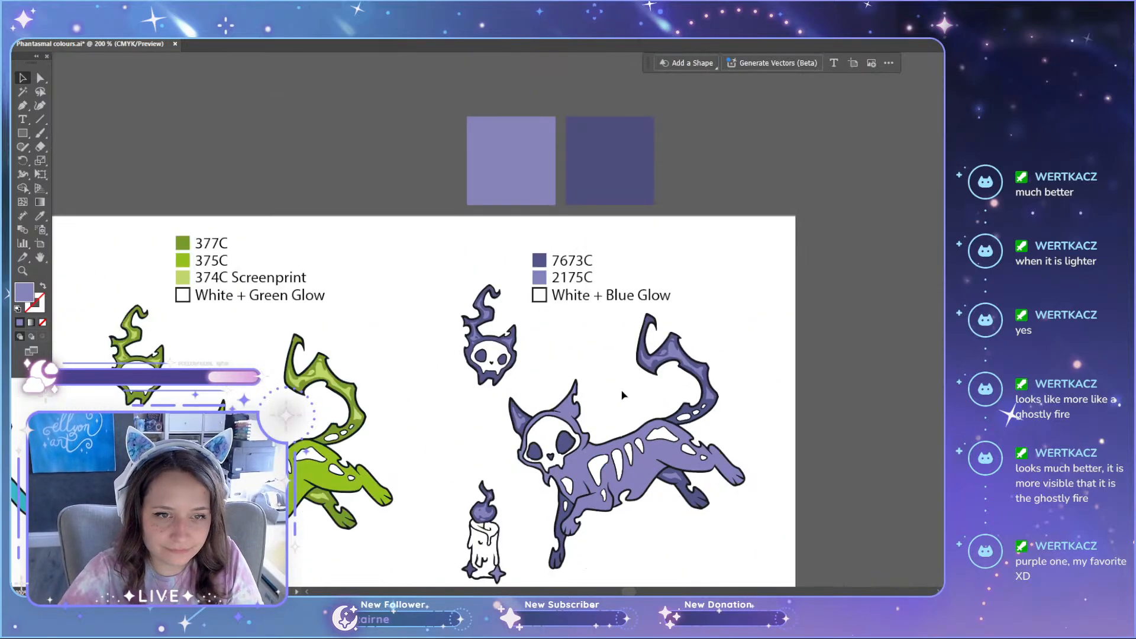
pyautogui.scroll(-4, 622, 394)
pyautogui.press('a')
pyautogui.click(521, 129)
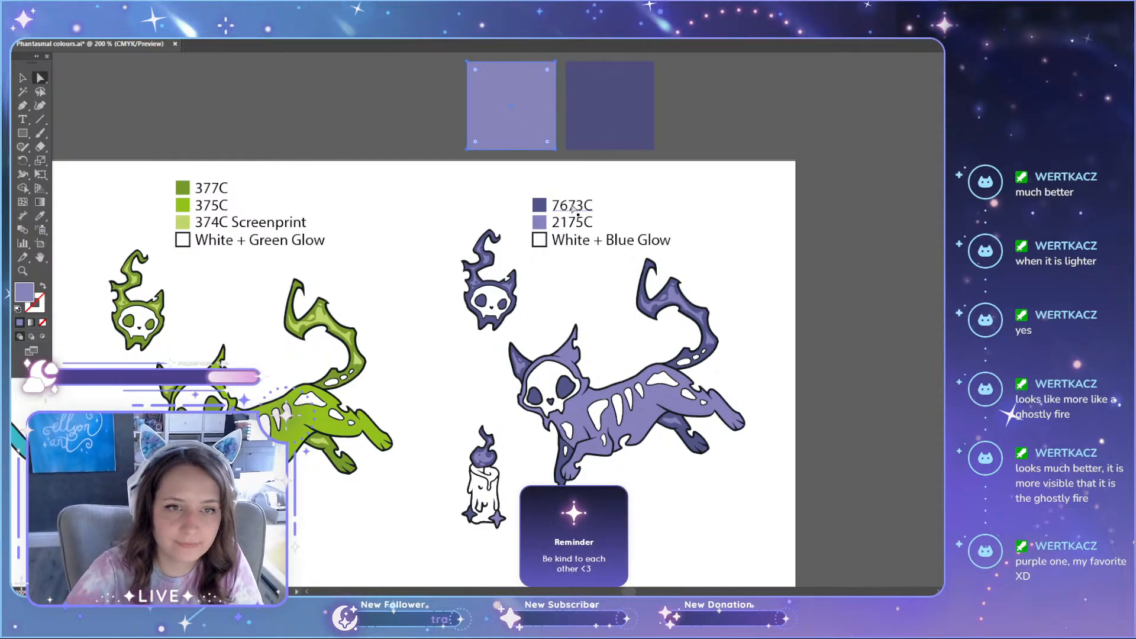
pyautogui.moveTo(518, 121); pyautogui.dragTo(696, 463)
pyautogui.click(816, 465)
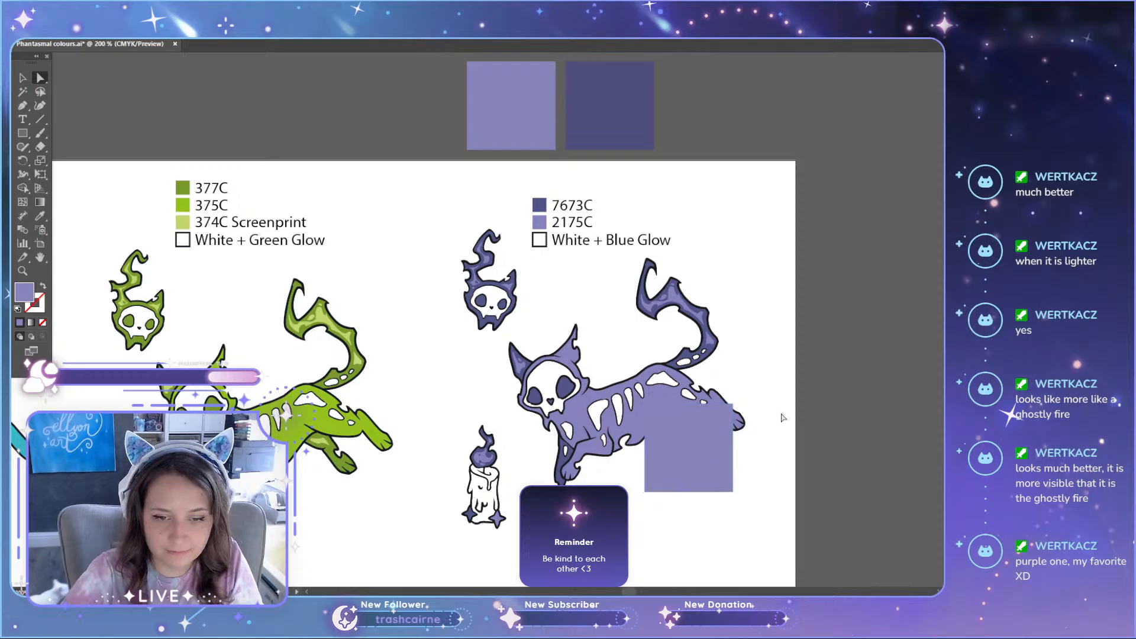
pyautogui.moveTo(619, 118); pyautogui.dragTo(758, 390)
# Step: Move the reference sheet down until its upper edge lines up with the artboard's upper edge
pyautogui.scroll(-2, 782, 306)
pyautogui.scroll(3, 921, 494)
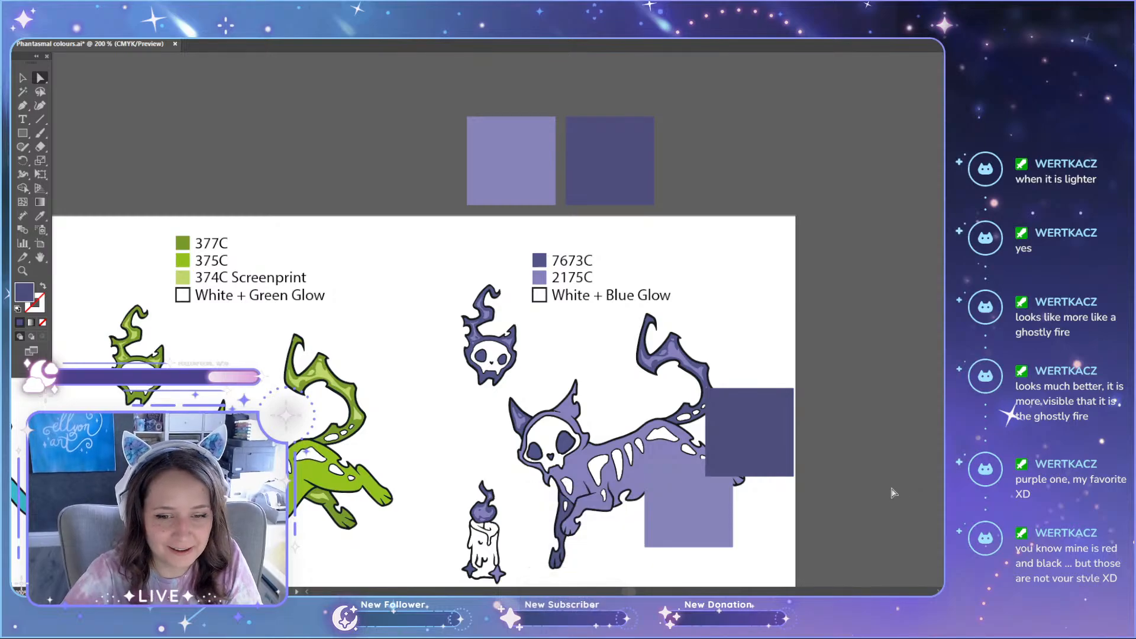
pyautogui.scroll(-1, 721, 458)
pyautogui.scroll(-4, 471, 496)
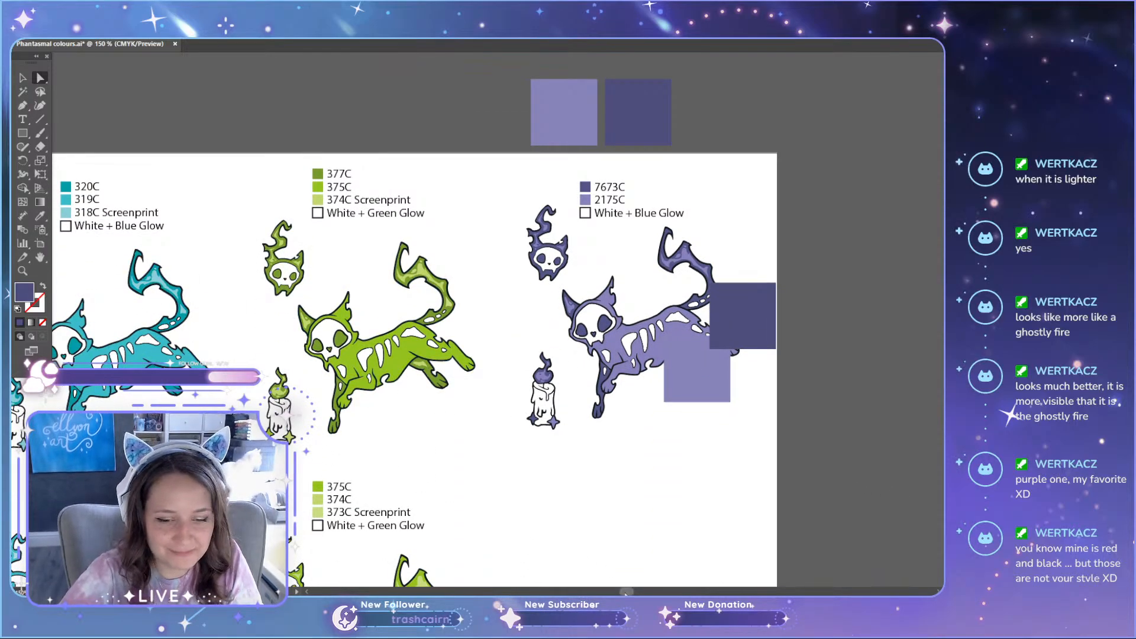
pyautogui.hscroll(-5, 600, 565)
pyautogui.hscroll(-6, 497, 320)
pyautogui.moveTo(403, 184); pyautogui.dragTo(396, 290)
pyautogui.press('v')
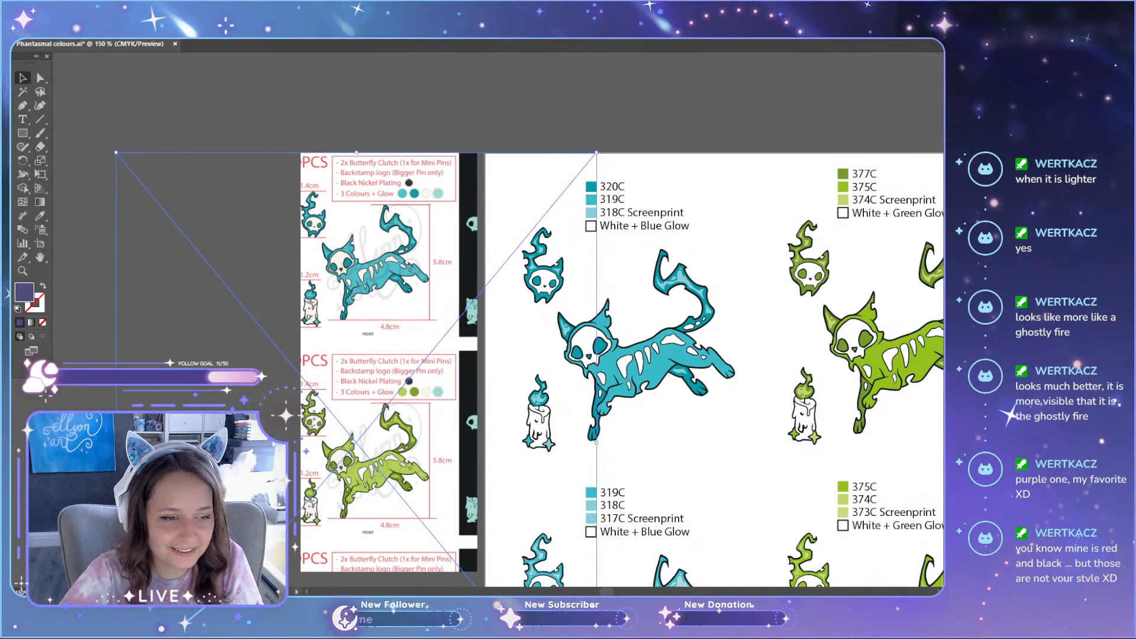
pyautogui.click(113, 360)
# Step: Compare the purple cat's body and tail colours up close with the two overlaid sampled squares
pyautogui.moveTo(609, 592); pyautogui.dragTo(636, 592)
pyautogui.hotkey('ctrl', '=')
pyautogui.hotkey('ctrl', '=')
pyautogui.hotkey('ctrl', '=')
pyautogui.hotkey('ctrl', '=')
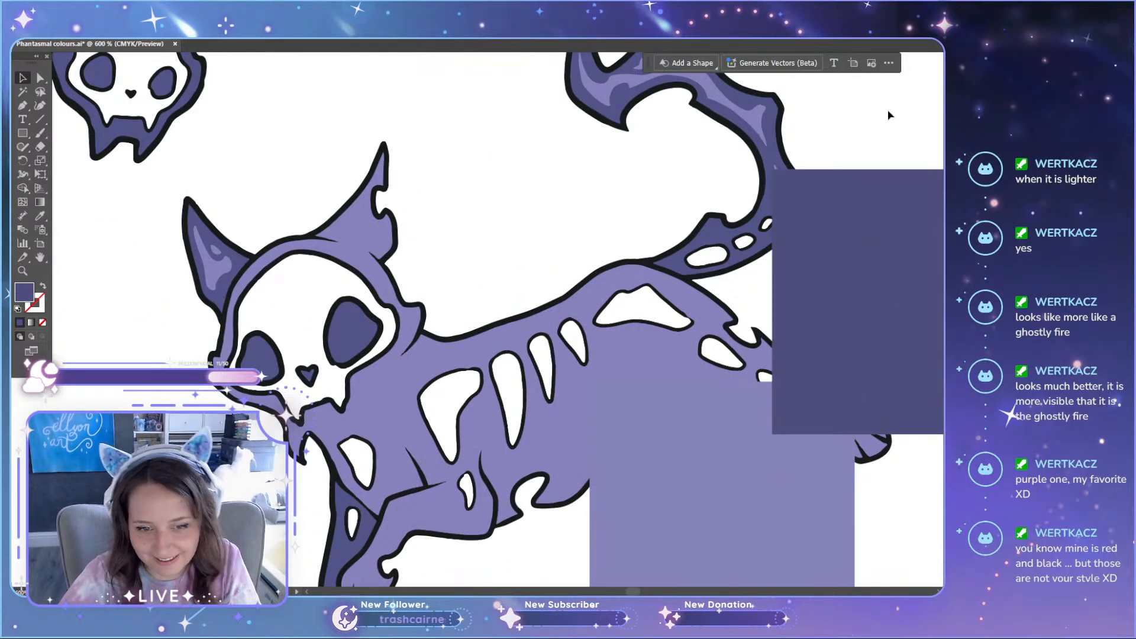
pyautogui.scroll(-2, 888, 114)
pyautogui.scroll(6, 893, 143)
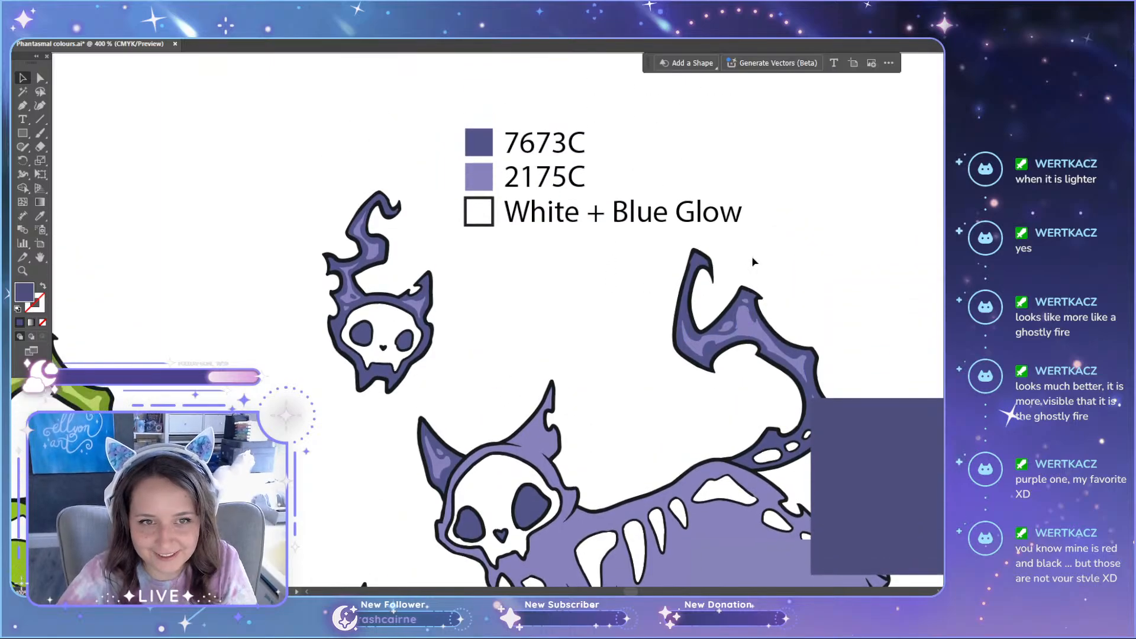
pyautogui.scroll(-2, 751, 259)
# Step: Delete the dark and light purple square copies lying over the purple cat
pyautogui.click(835, 417)
pyautogui.scroll(-3, 836, 427)
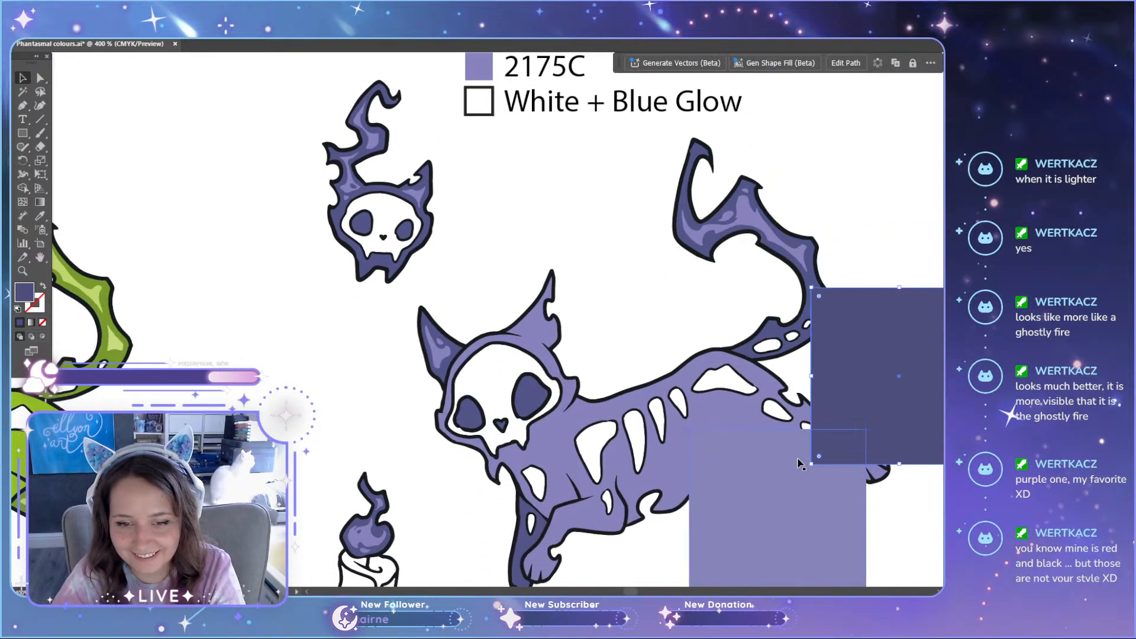
pyautogui.press('Delete')
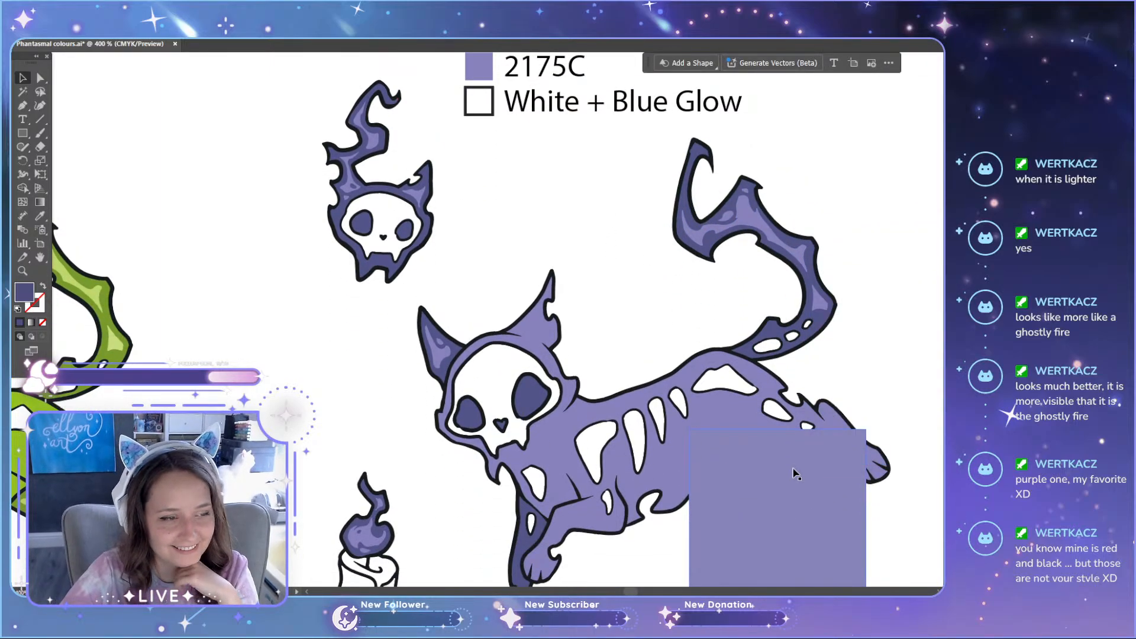
pyautogui.click(795, 473)
pyautogui.scroll(2, 795, 474)
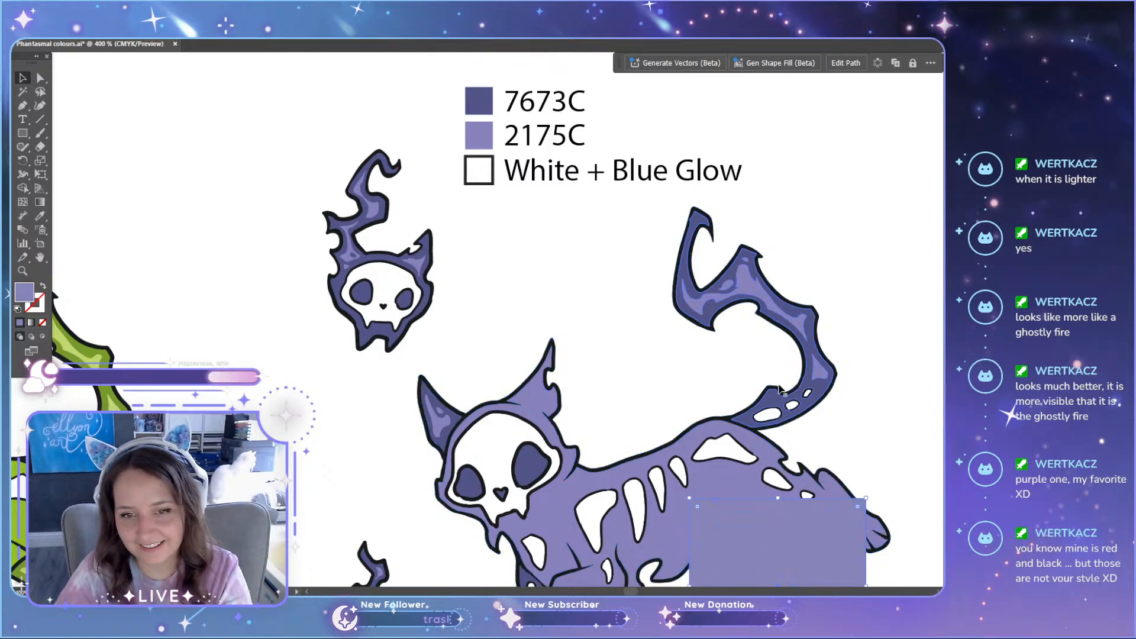
pyautogui.press('Delete')
# Step: Place a copy of the 2175C swatch square over the highlight in the purple cat's tail
pyautogui.scroll(1, 846, 313)
pyautogui.press('a')
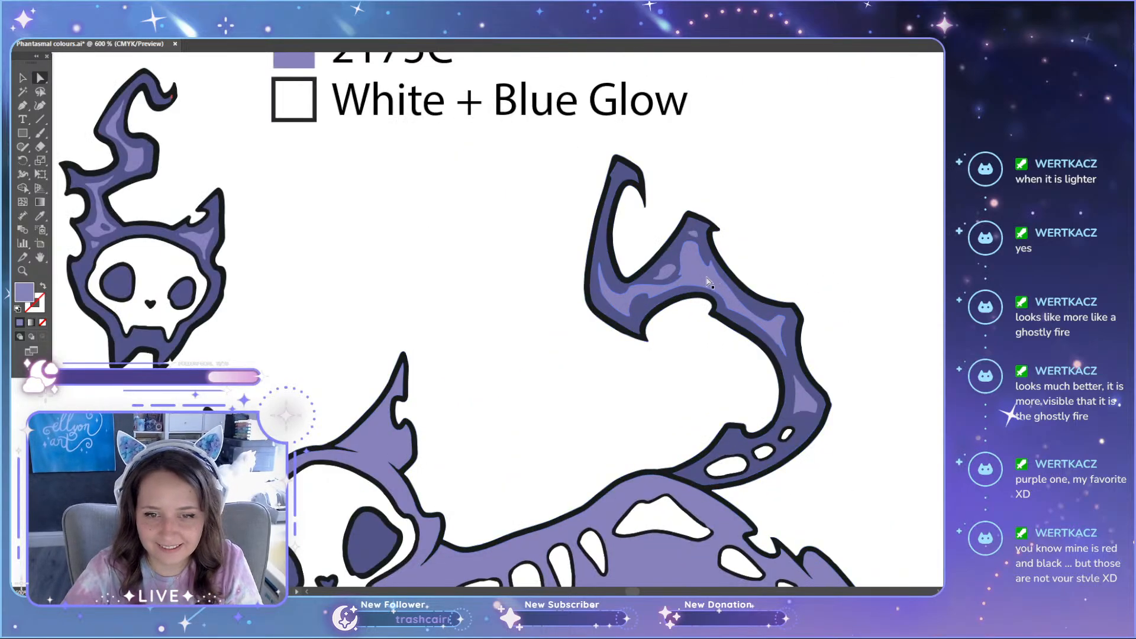
pyautogui.click(713, 286)
pyautogui.scroll(4, 497, 320)
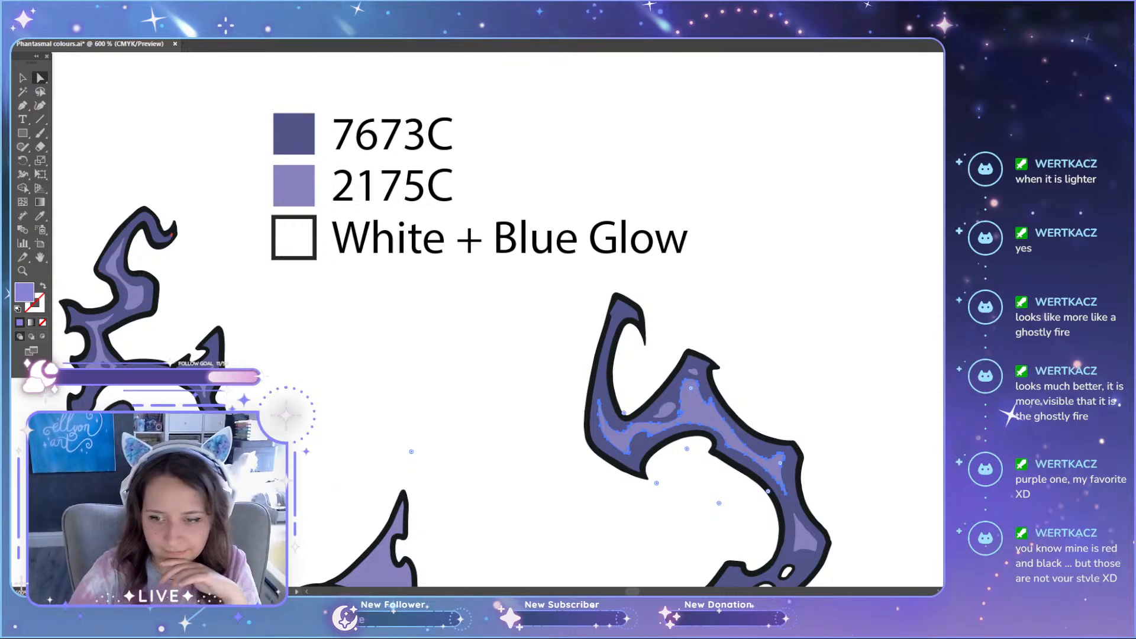
pyautogui.scroll(-1, 778, 259)
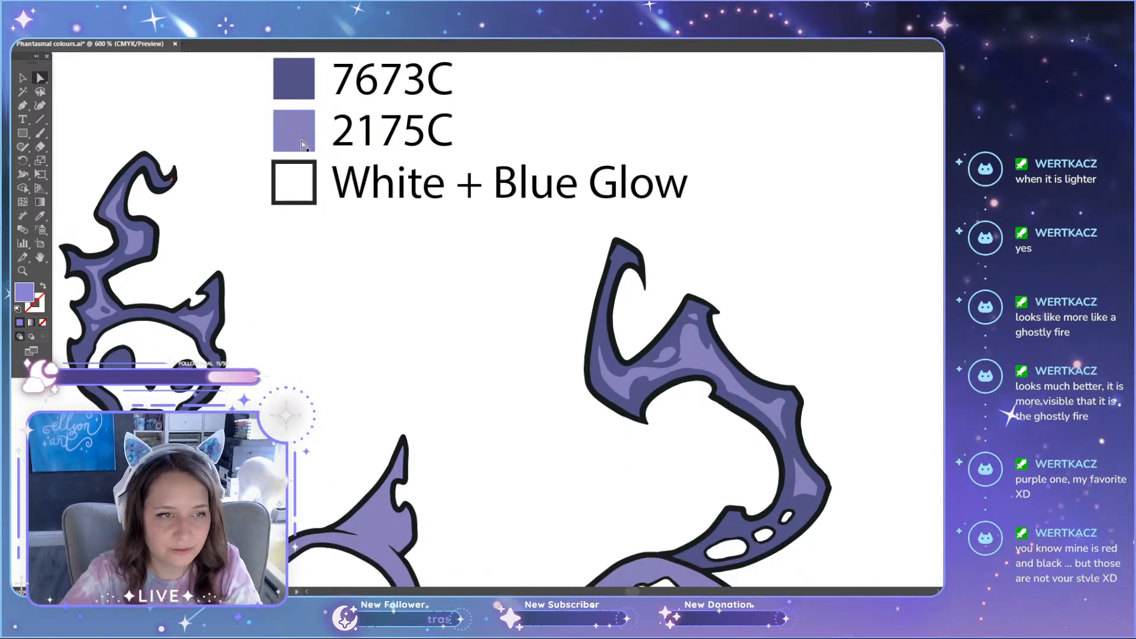
pyautogui.moveTo(310, 138); pyautogui.dragTo(763, 388)
pyautogui.scroll(4, 759, 379)
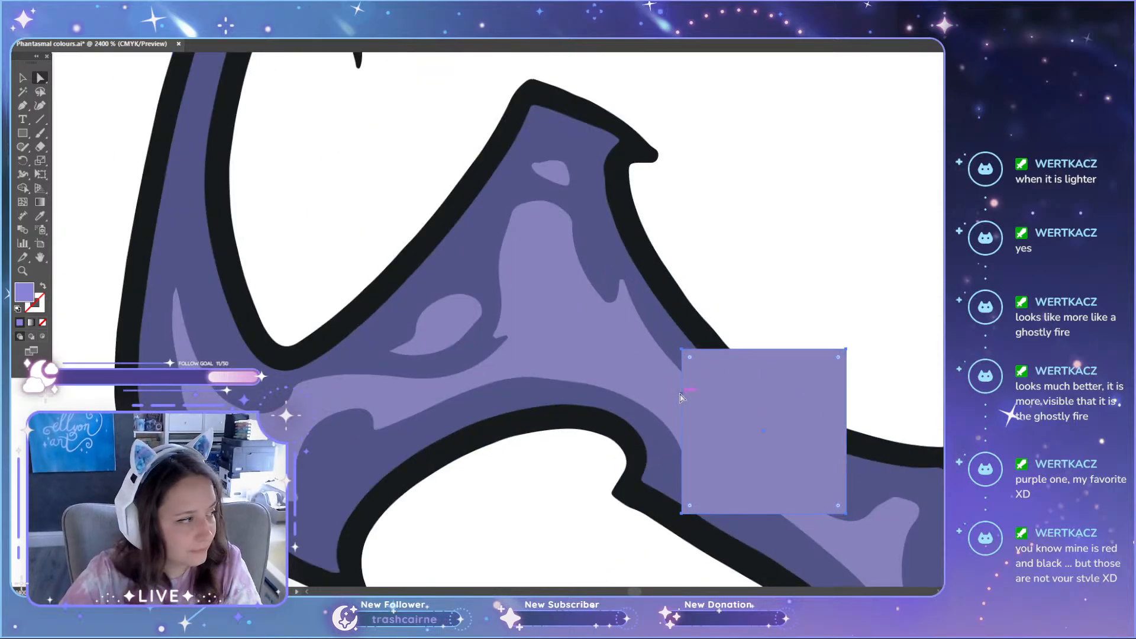
# Step: Review the purple set with the overlaid swatch square and the whole colour sheet from a distance
pyautogui.scroll(-1, 670, 394)
pyautogui.moveTo(635, 592); pyautogui.dragTo(635, 592)
pyautogui.scroll(-6, 607, 445)
pyautogui.scroll(-2, 606, 445)
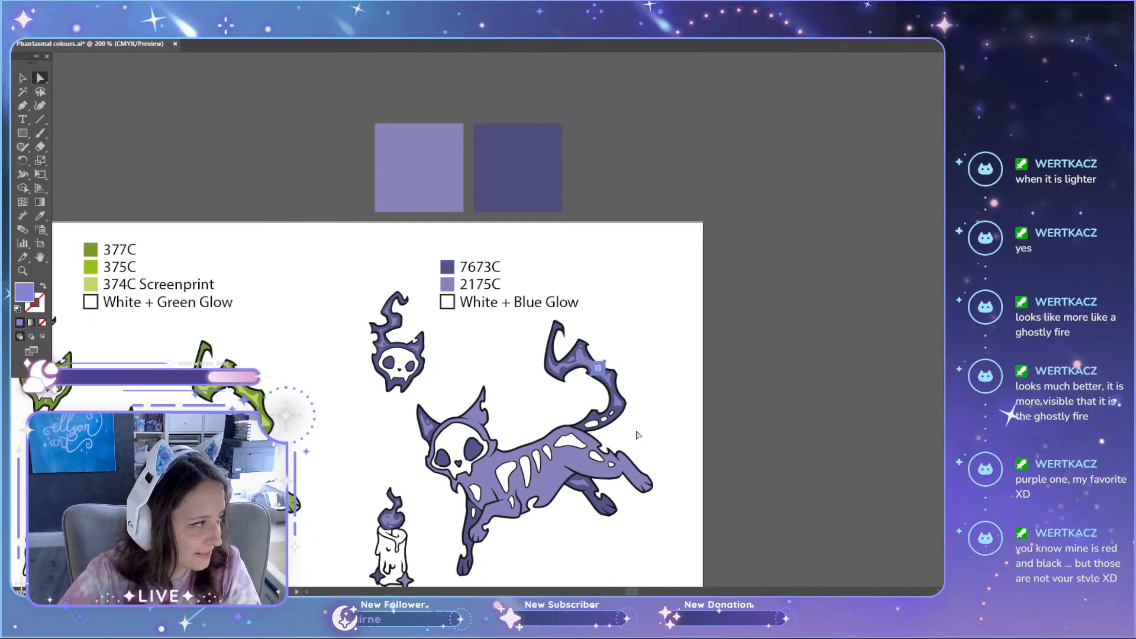
pyautogui.scroll(-2, 645, 444)
pyautogui.moveTo(635, 591); pyautogui.dragTo(749, 591)
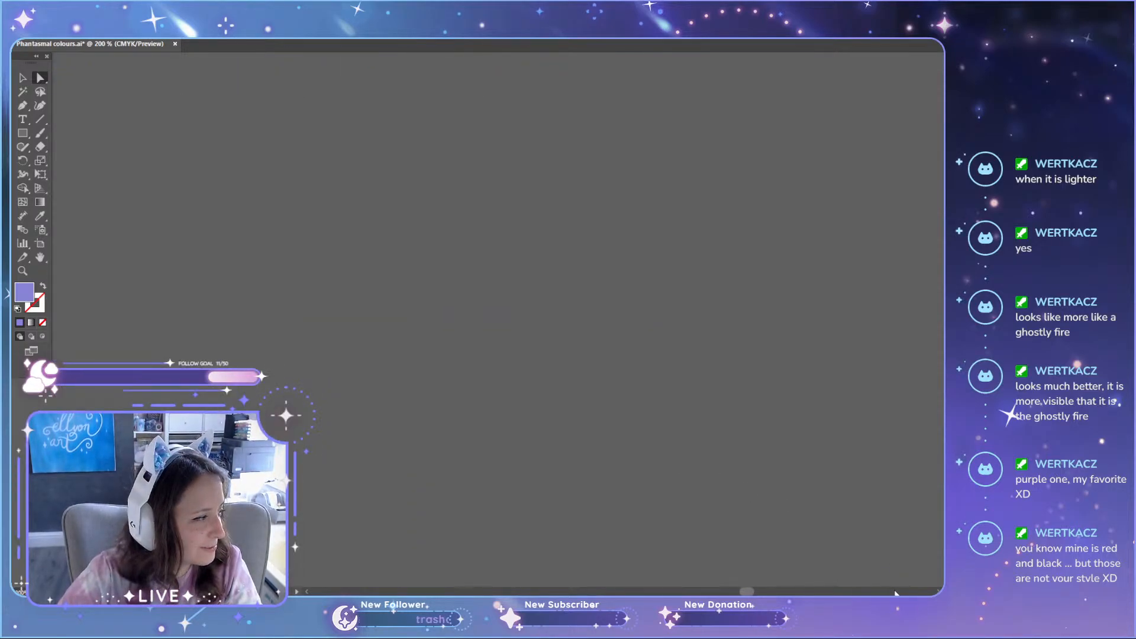
pyautogui.moveTo(897, 592); pyautogui.dragTo(695, 592)
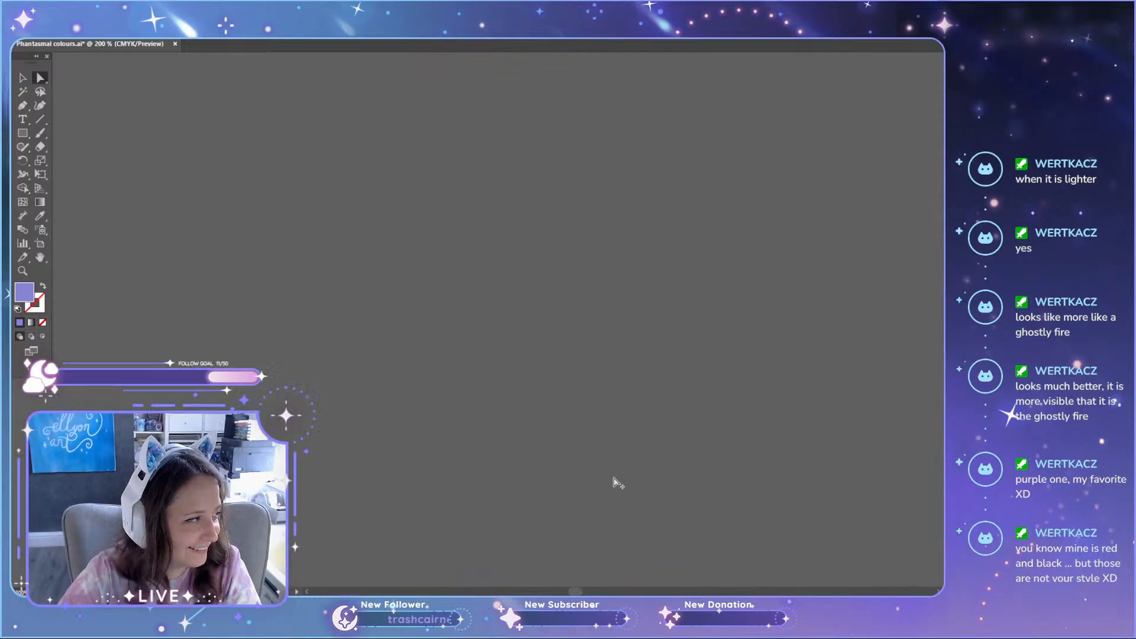
pyautogui.scroll(-7, 615, 482)
pyautogui.scroll(-4, 668, 522)
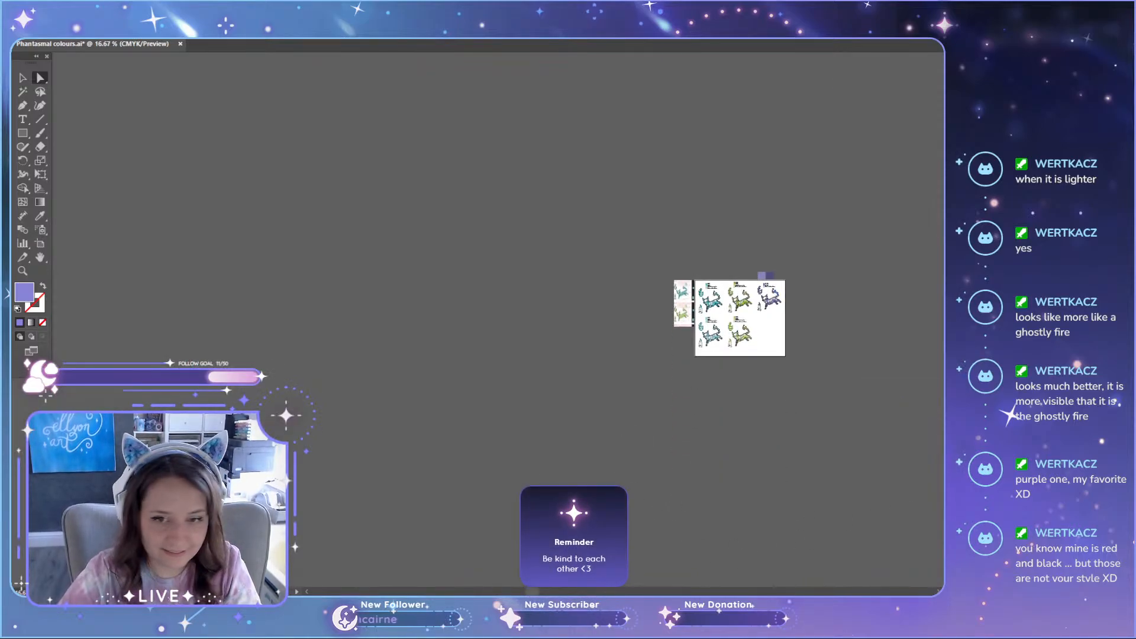
# Step: Open out the PANTONE+ Solid Coated library as an enlarged floating palette beside the colour sheet
pyautogui.moveTo(532, 592); pyautogui.dragTo(667, 592)
pyautogui.hscroll(10, 845, 231)
pyautogui.hscroll(-12, 845, 231)
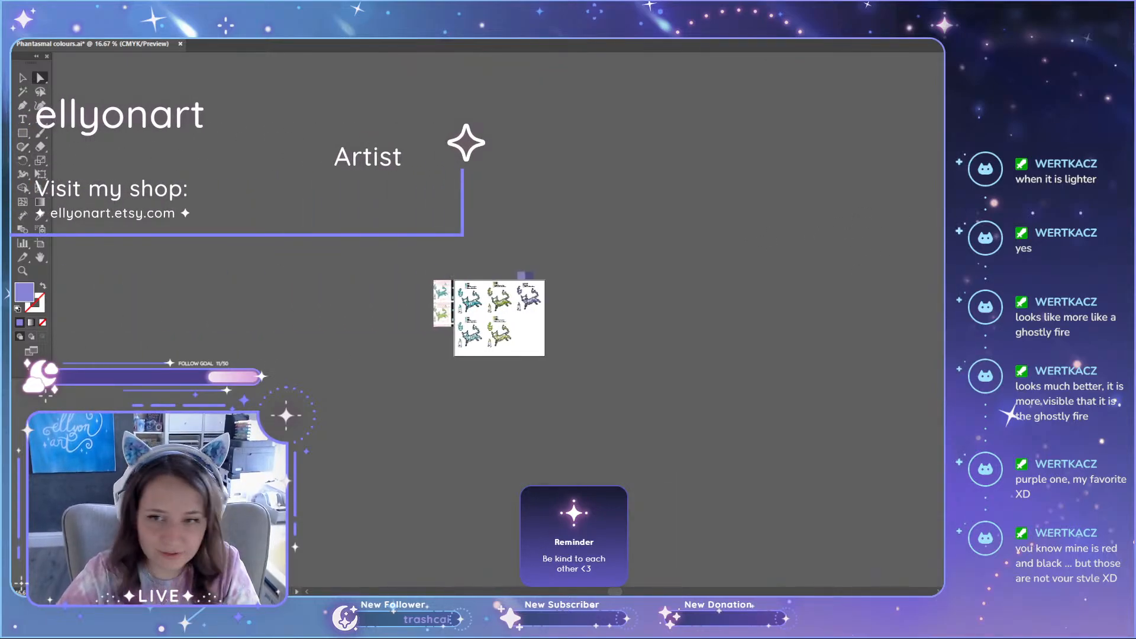
pyautogui.moveTo(941, 151); pyautogui.dragTo(602, 102)
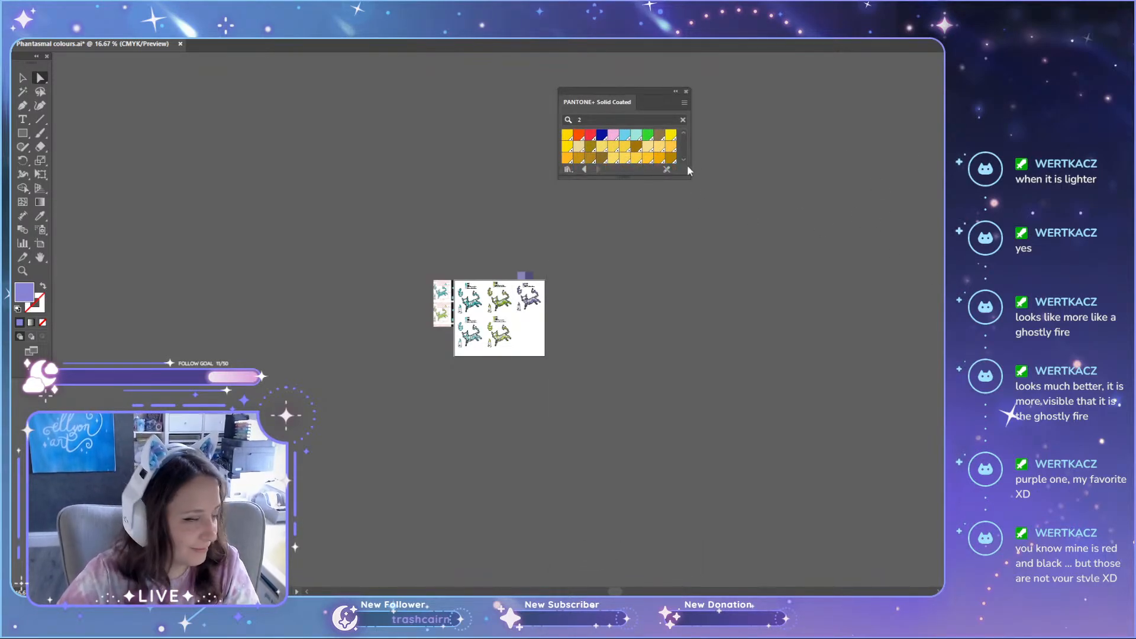
pyautogui.moveTo(686, 178); pyautogui.dragTo(750, 544)
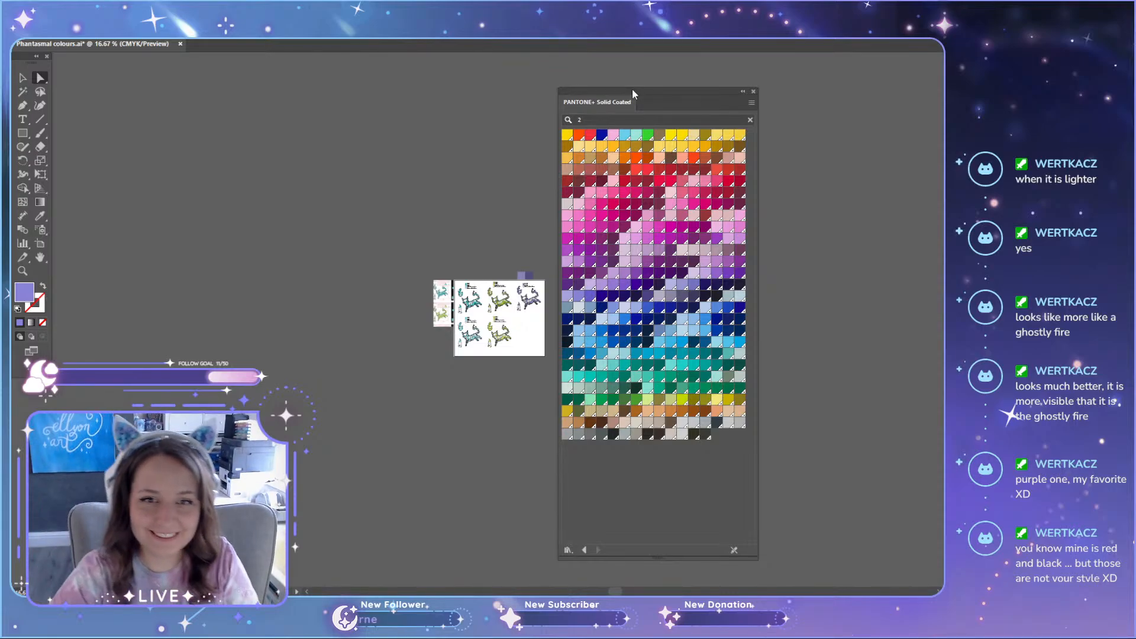
pyautogui.moveTo(679, 89); pyautogui.dragTo(710, 78)
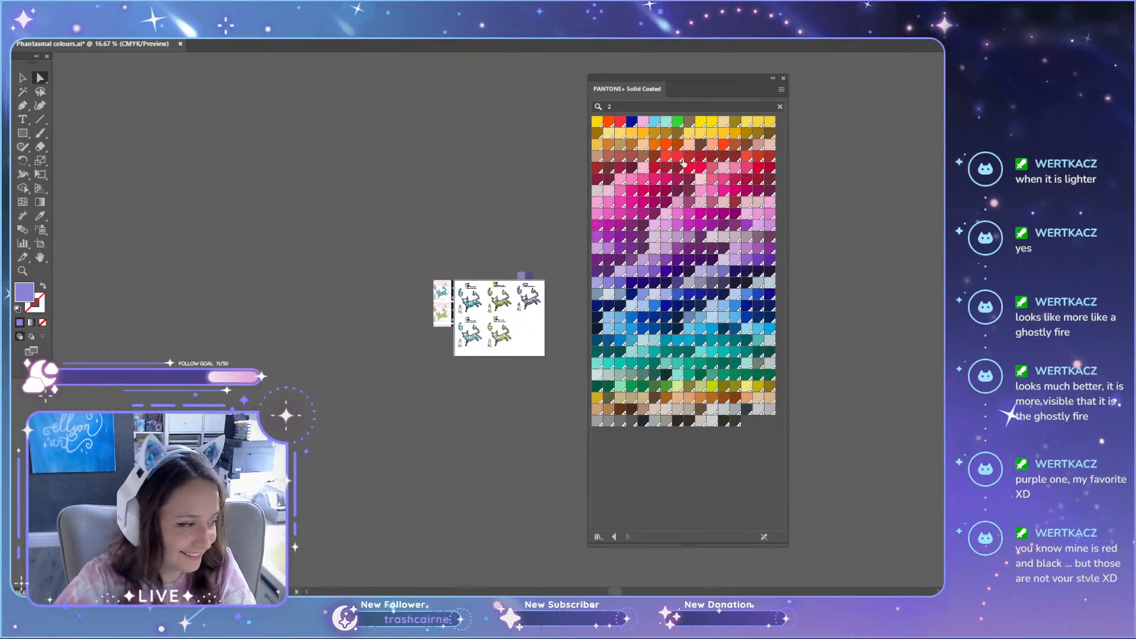
# Step: Examine the teal, green and purple cat sets with their Pantone labels, up close to the purple set
pyautogui.scroll(5, 559, 287)
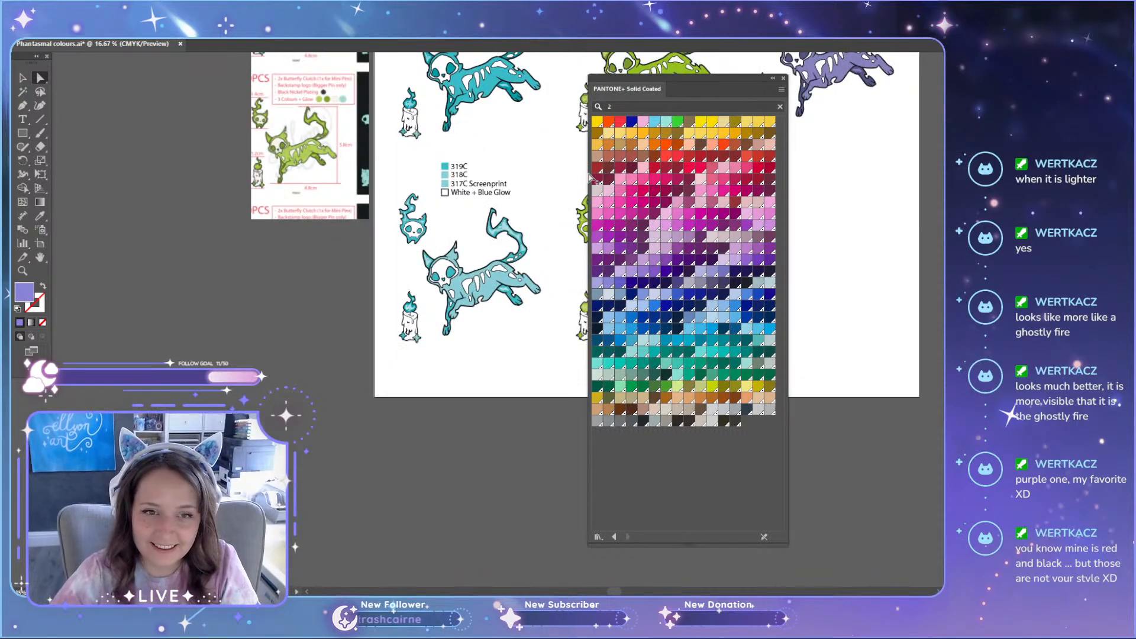
pyautogui.scroll(3, 559, 287)
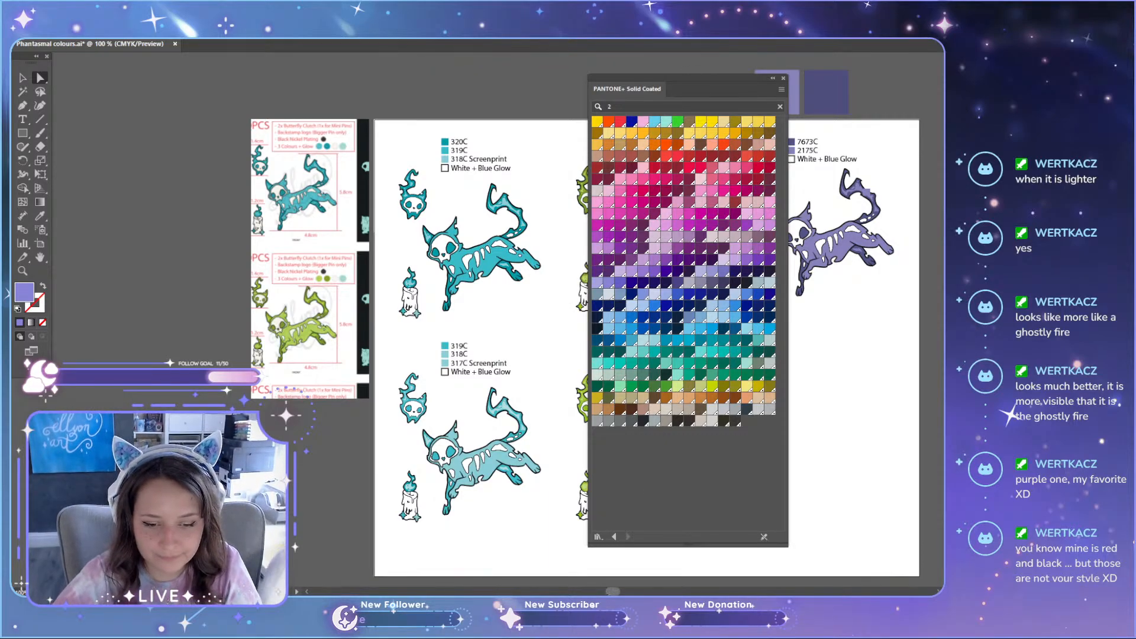
pyautogui.hscroll(9, 532, 242)
pyautogui.hscroll(-1, 532, 241)
pyautogui.scroll(3, 506, 199)
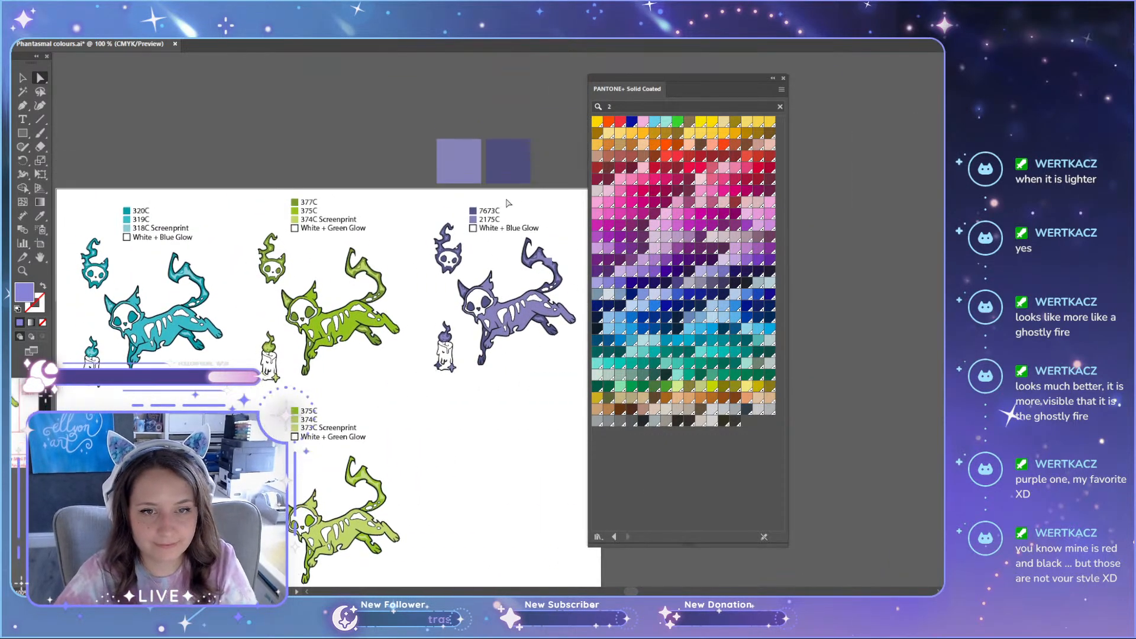
pyautogui.scroll(5, 507, 203)
pyautogui.scroll(-3, 511, 276)
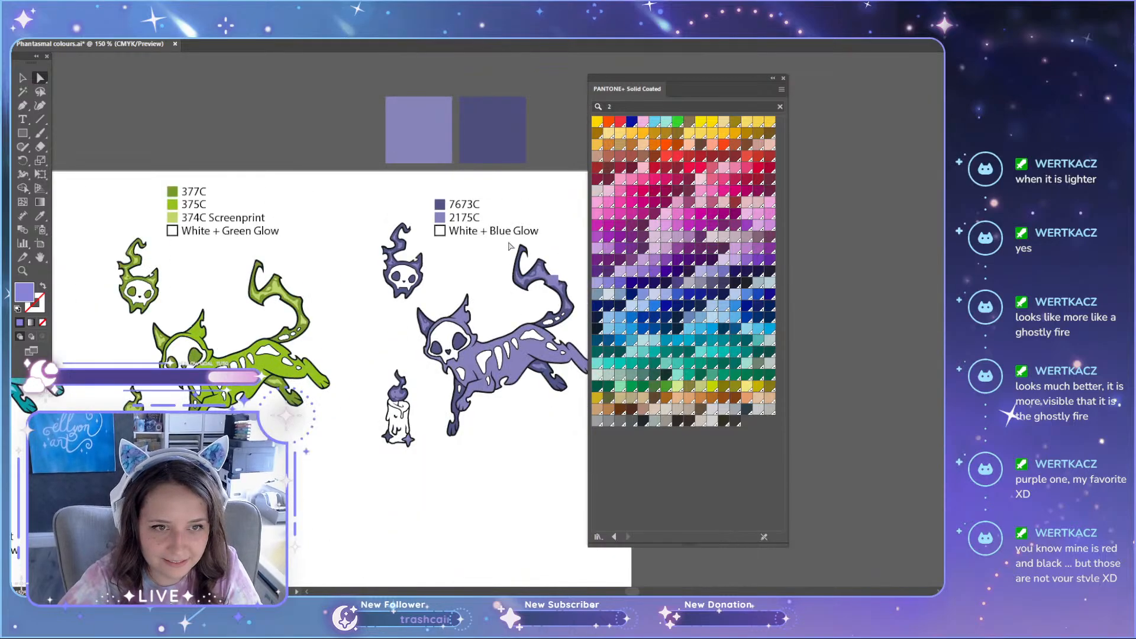
pyautogui.scroll(-3, 514, 325)
pyautogui.scroll(1, 520, 325)
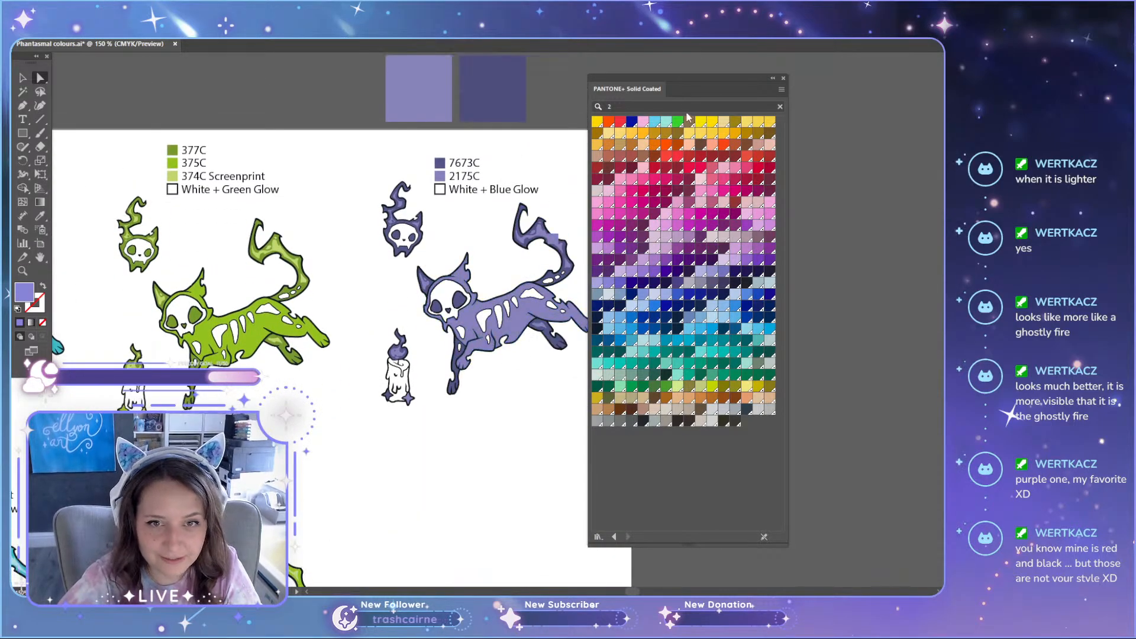
# Step: Lay a copy of the large light purple square over the purple cat's body for comparison and delete it again
pyautogui.moveTo(429, 93); pyautogui.dragTo(545, 343)
pyautogui.scroll(3, 545, 342)
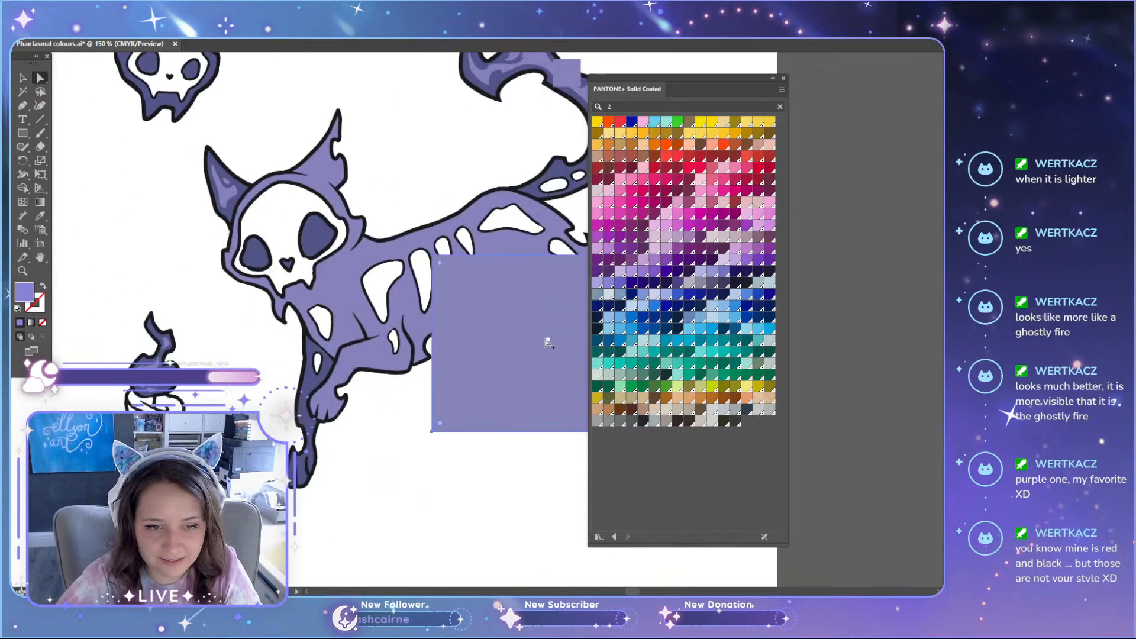
pyautogui.scroll(1, 545, 334)
pyautogui.press('Delete')
pyautogui.scroll(10, 535, 331)
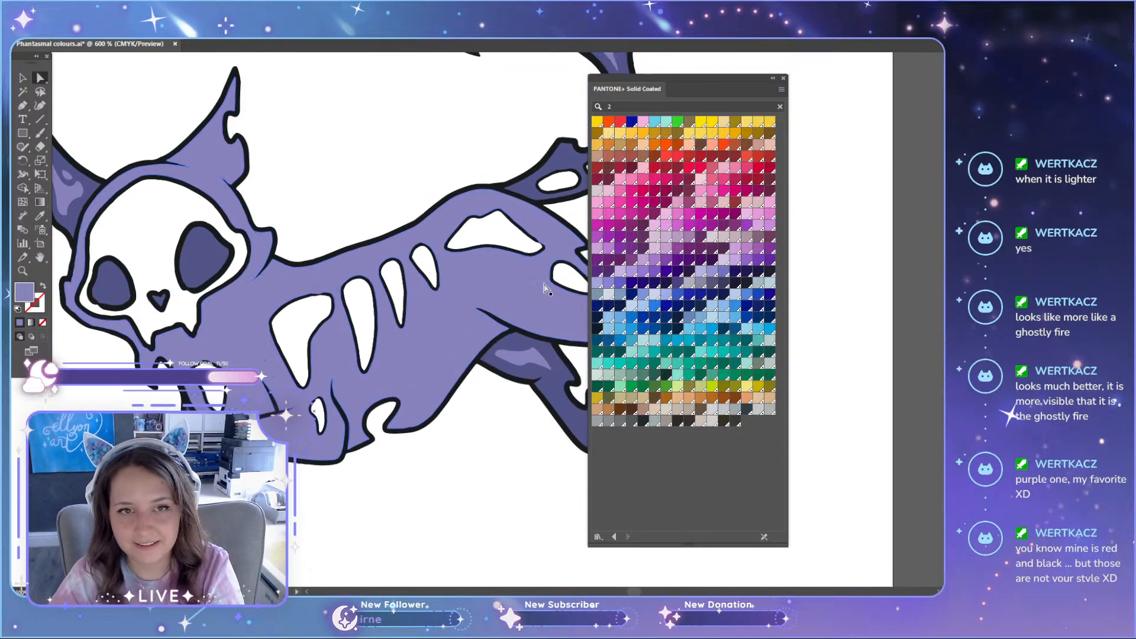
# Step: Try neighbouring purple Pantone swatches on the small square over the purple cat's tail, ending with PANTONE 2715 C
pyautogui.hscroll(5, 632, 592)
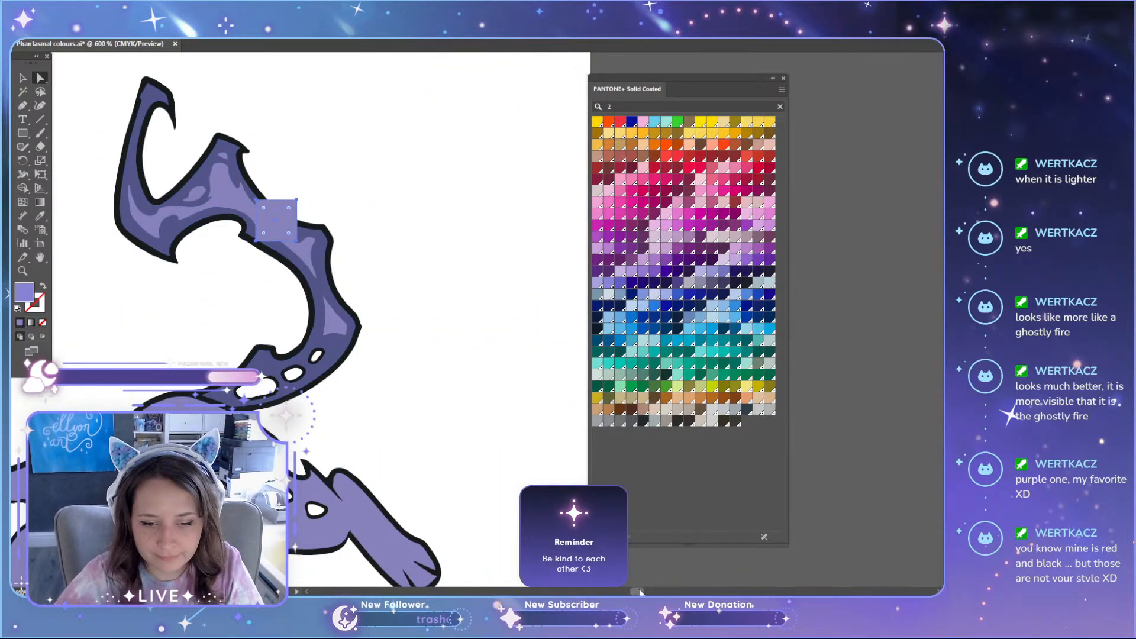
pyautogui.hscroll(-3, 636, 591)
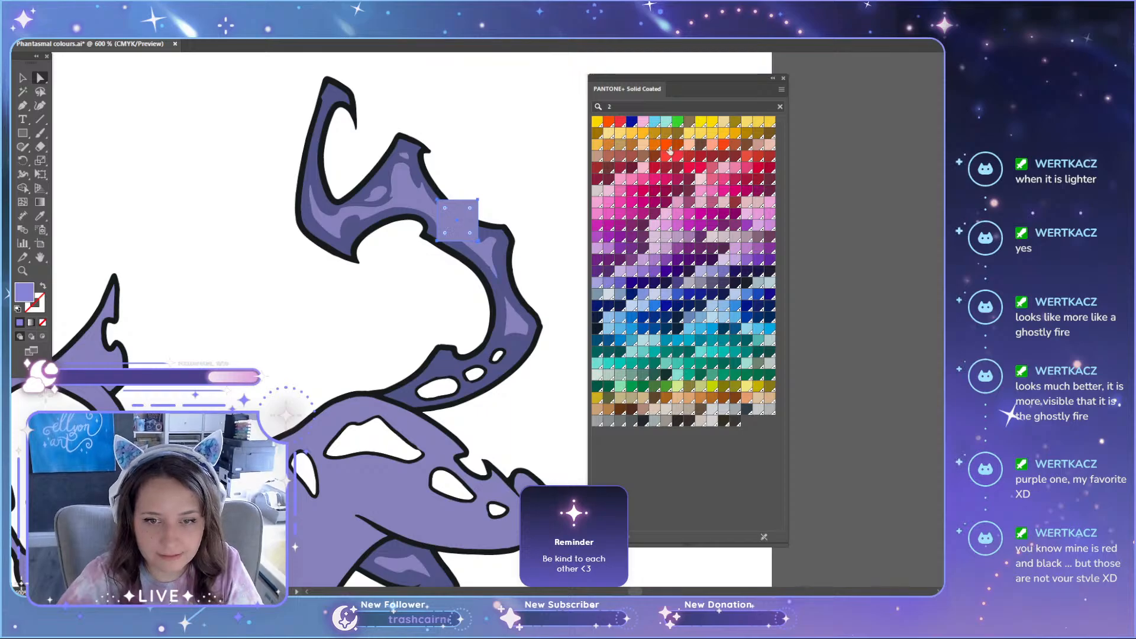
pyautogui.click(712, 272)
pyautogui.click(723, 271)
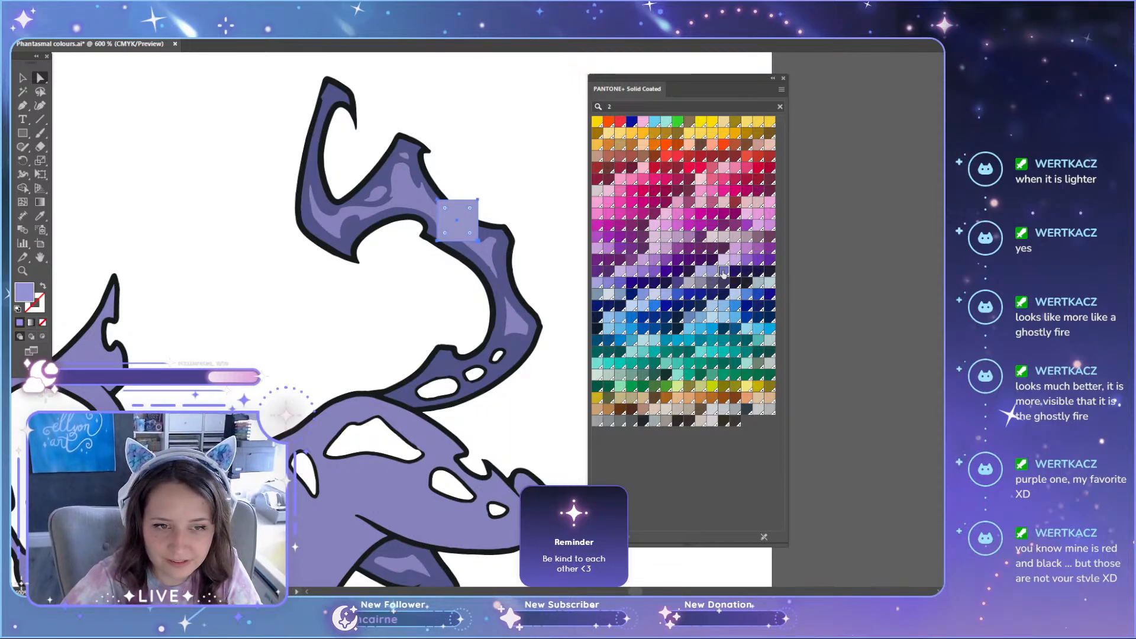
pyautogui.click(608, 285)
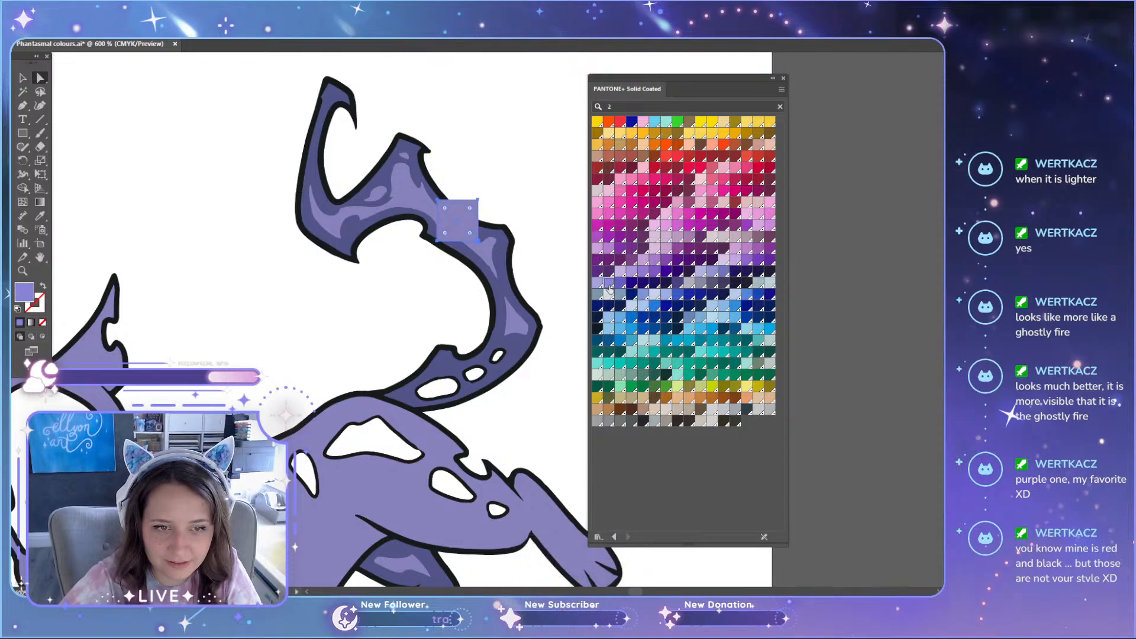
# Step: Delete the small test square lying over the purple cat's tail
pyautogui.scroll(6, 522, 245)
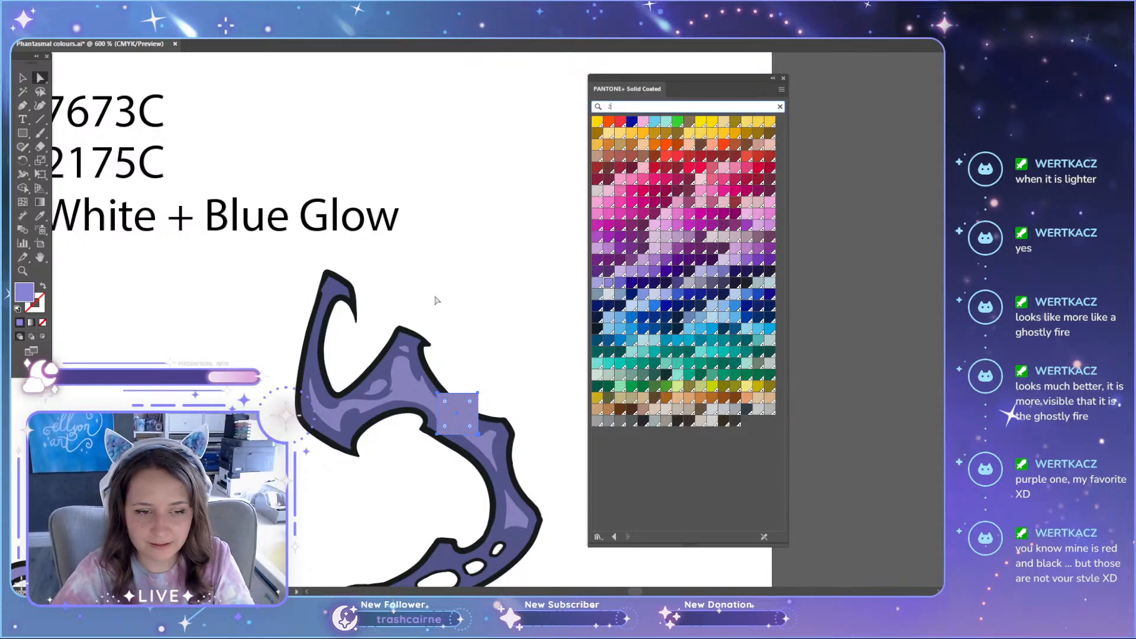
pyautogui.scroll(-4, 436, 302)
pyautogui.press('Delete')
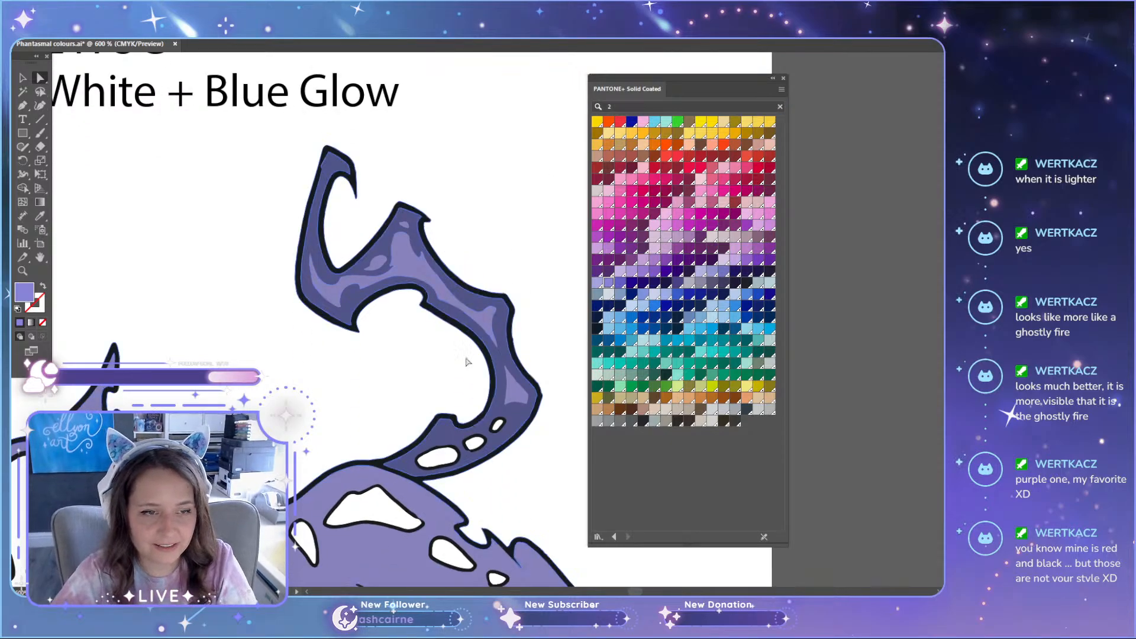
# Step: Search the PANTONE+ Solid Coated library for 2175 C, and clear the search to list all swatches again
pyautogui.scroll(2, 467, 361)
pyautogui.moveTo(632, 594); pyautogui.dragTo(630, 593)
pyautogui.click(638, 105)
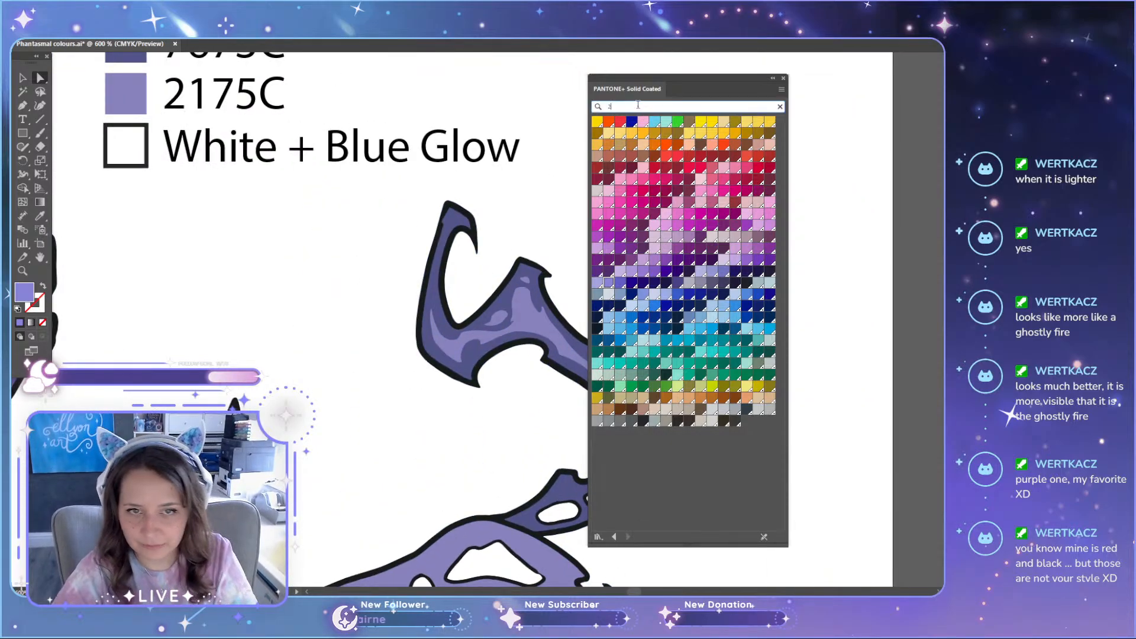
pyautogui.write('175 C')
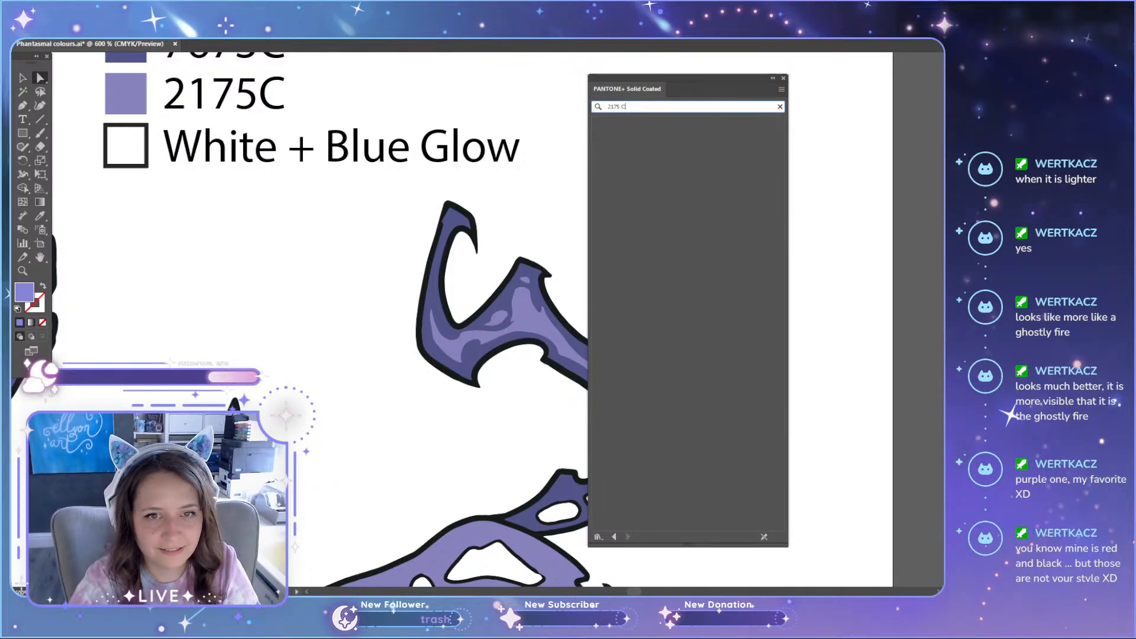
pyautogui.press('BackSpace')
pyautogui.press('BackSpace')
pyautogui.press('BackSpace')
pyautogui.press('BackSpace')
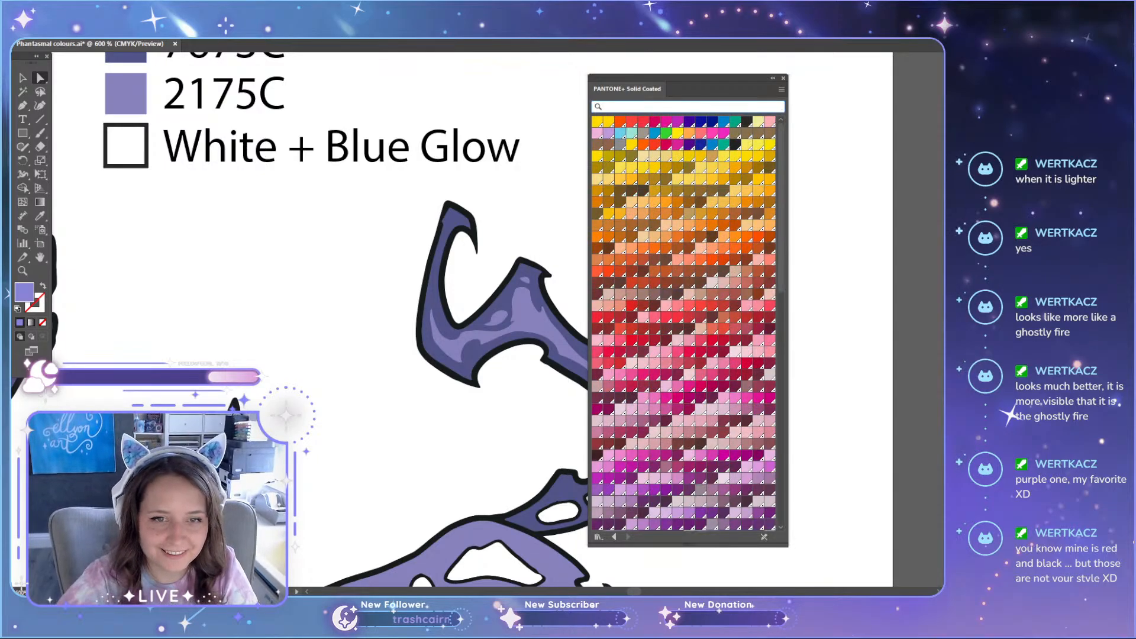
# Step: Place a light purple square over the highlight in the cat's tail and apply PANTONE 2715 C to it
pyautogui.scroll(5, 379, 350)
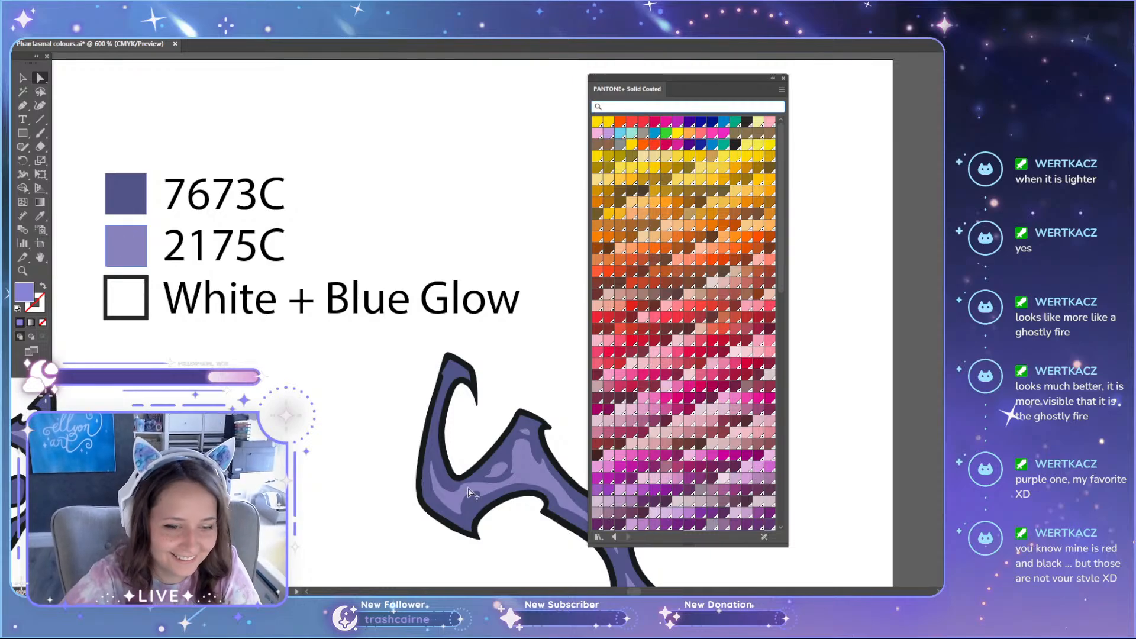
pyautogui.moveTo(470, 492); pyautogui.dragTo(516, 502)
pyautogui.scroll(-6, 668, 329)
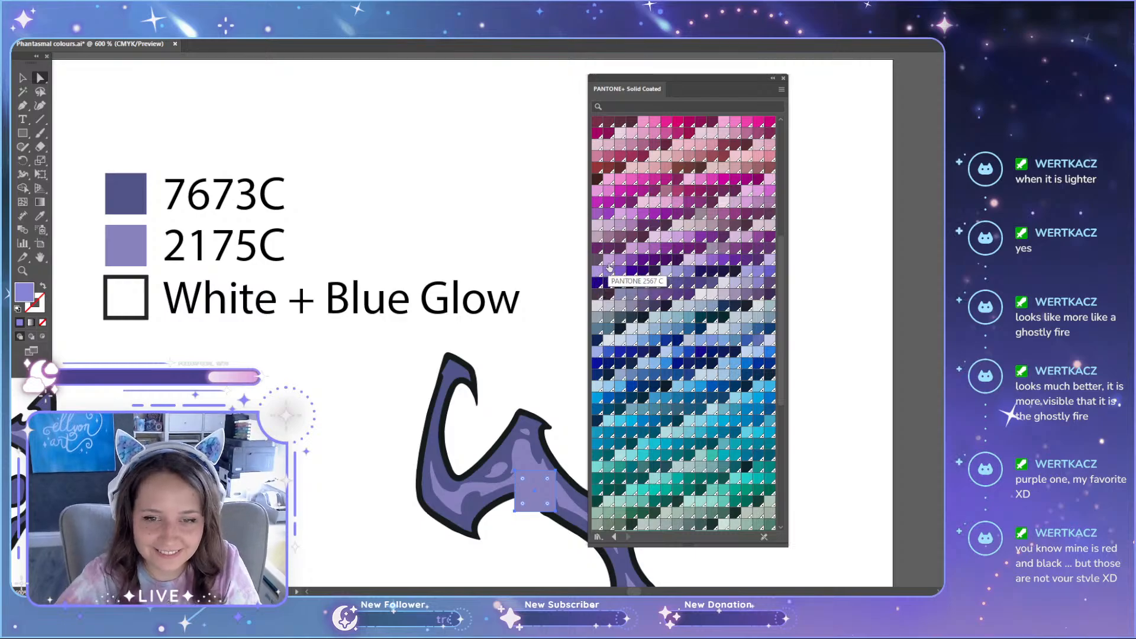
pyautogui.click(757, 275)
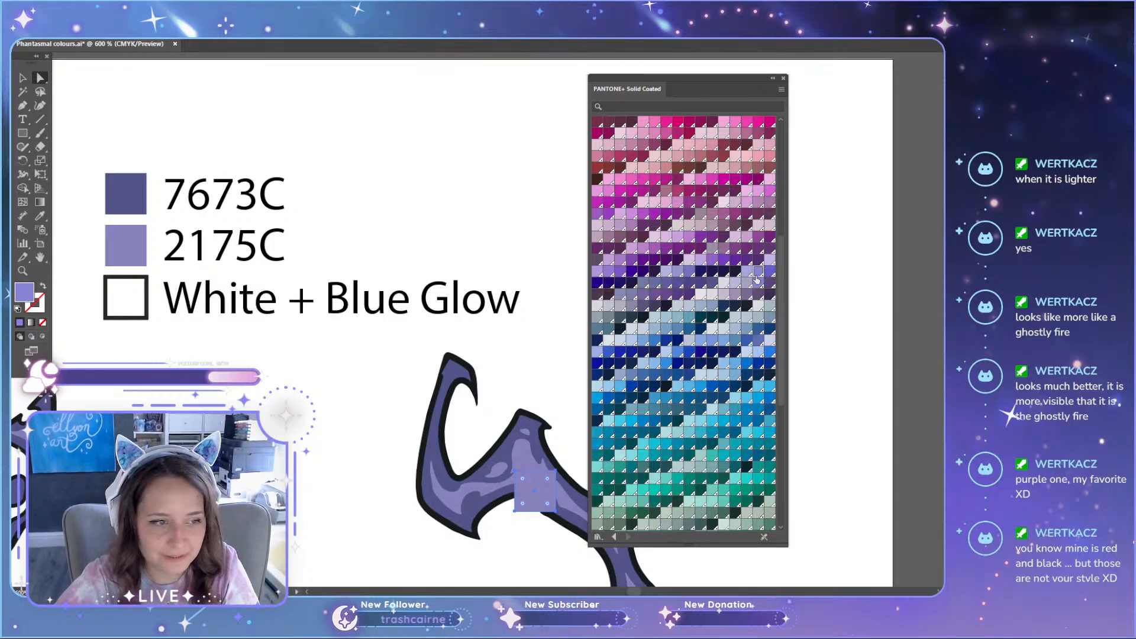
# Step: Correct the light purple swatch's label in the purple set to 2715C
pyautogui.doubleClick(235, 249)
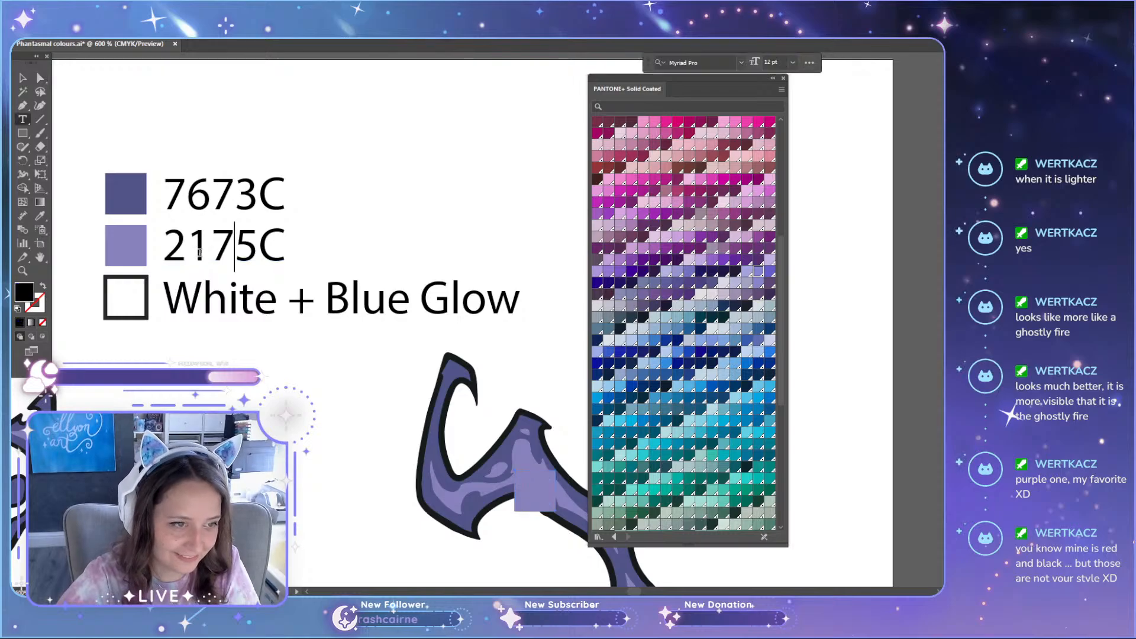
pyautogui.moveTo(187, 248); pyautogui.dragTo(235, 248)
pyautogui.write('71')
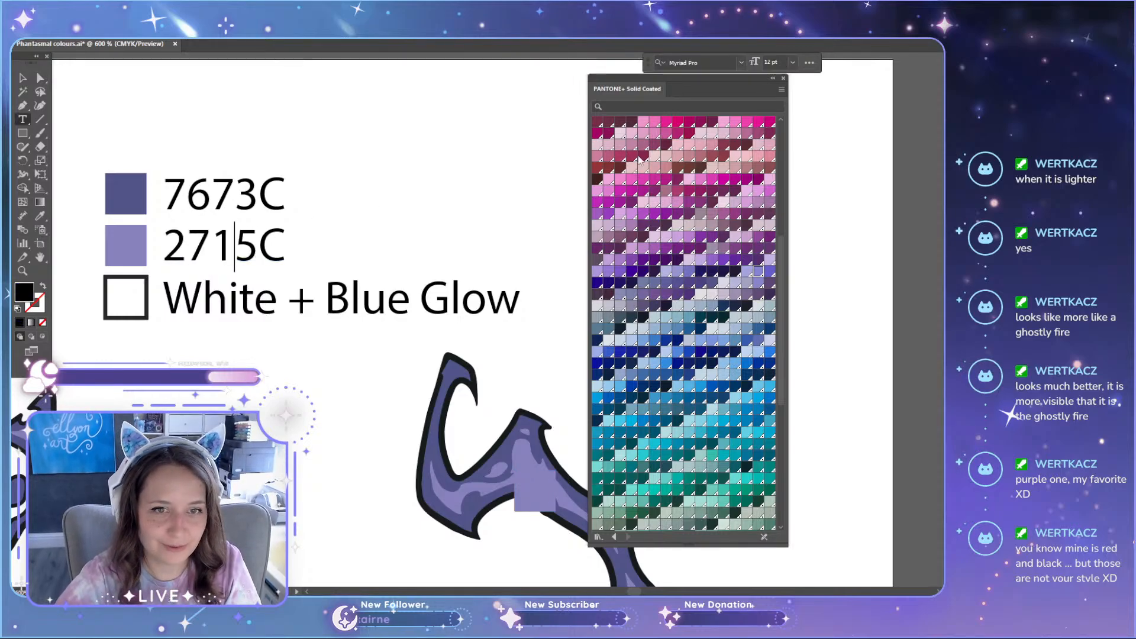
# Step: Search the Pantone library for 2715 and deselect the edited colour label
pyautogui.click(619, 106)
pyautogui.write('2715')
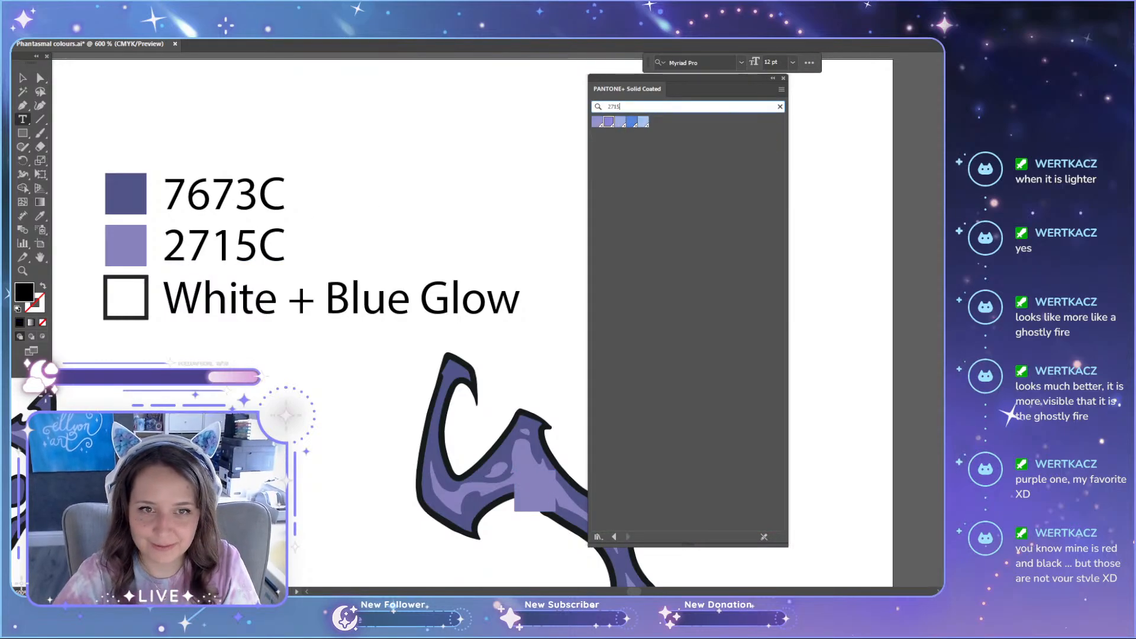
pyautogui.scroll(-1, 394, 248)
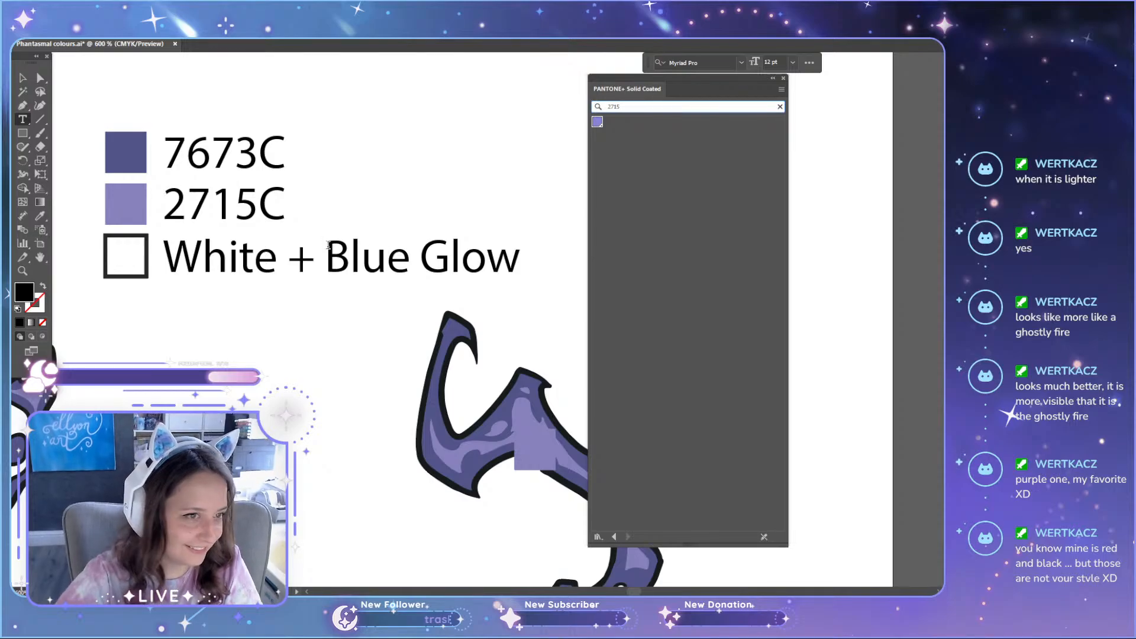
pyautogui.click(23, 78)
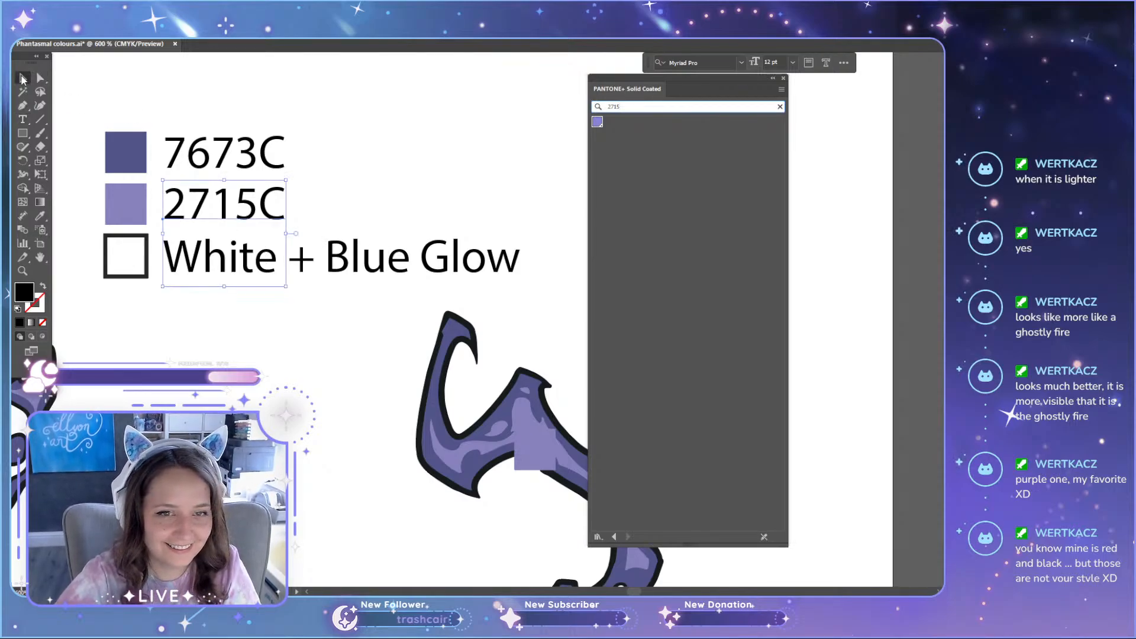
pyautogui.click(372, 192)
pyautogui.scroll(1, 331, 246)
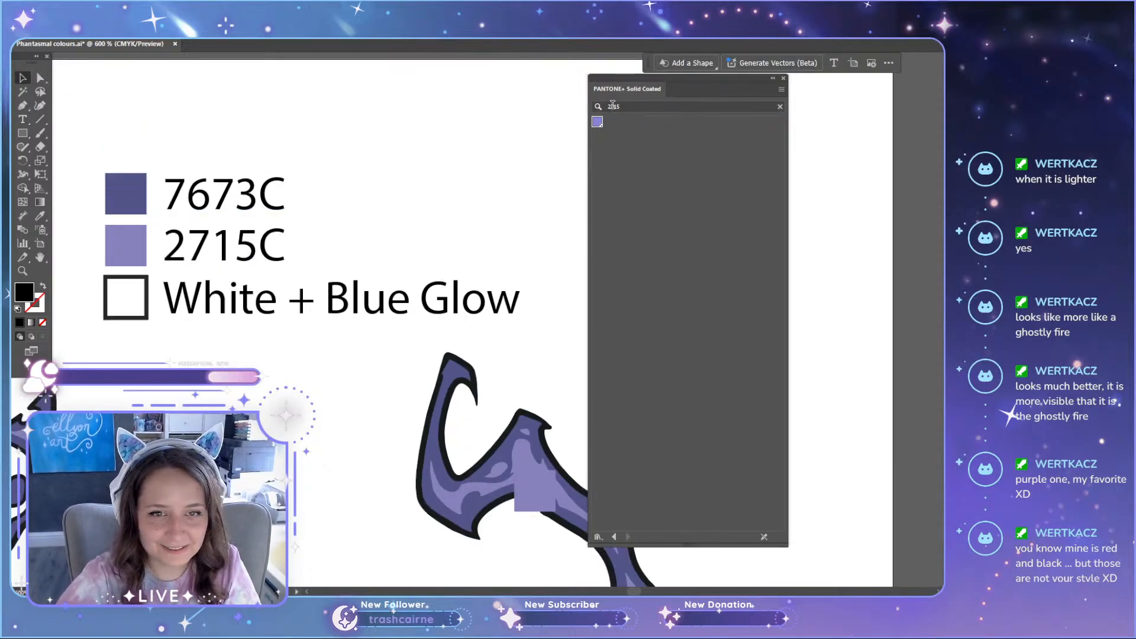
# Step: Search the Pantone library for 2175 and then 217, and choose PANTONE 217 C as the fill colour
pyautogui.moveTo(613, 105); pyautogui.dragTo(636, 104)
pyautogui.press('BackSpace')
pyautogui.press('BackSpace')
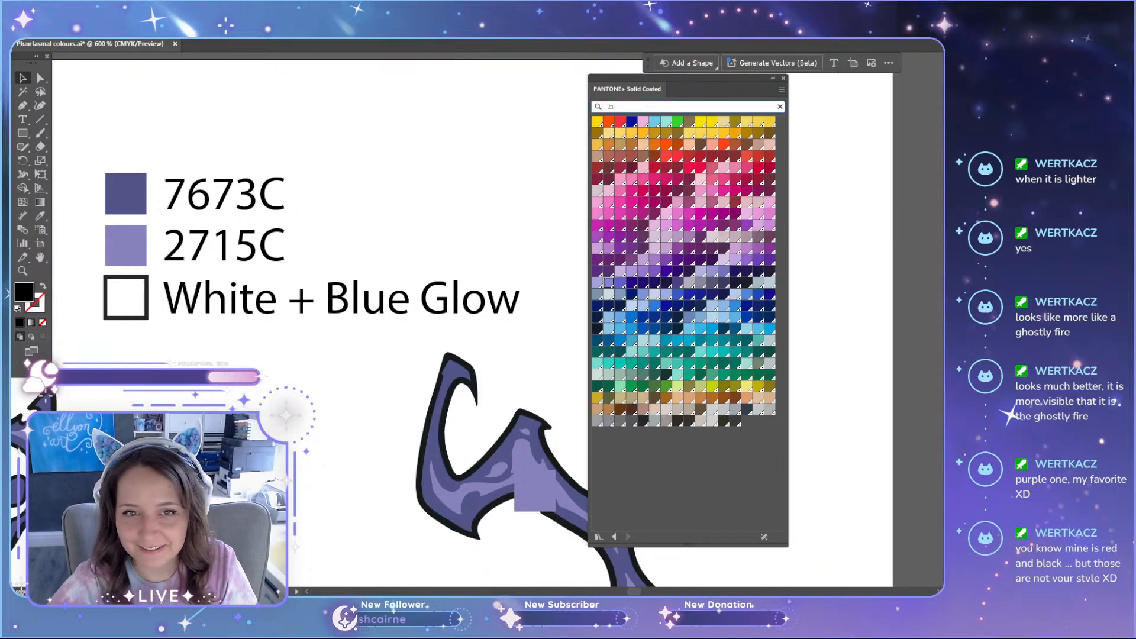
pyautogui.write('15')
pyautogui.press('BackSpace')
pyautogui.write('7')
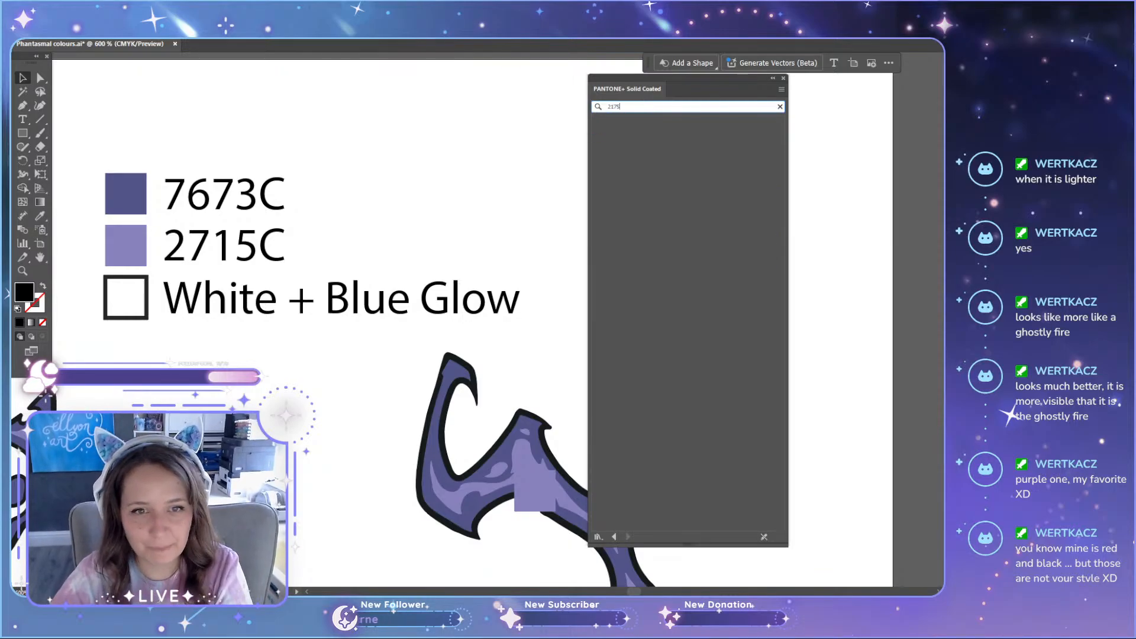
pyautogui.click(597, 122)
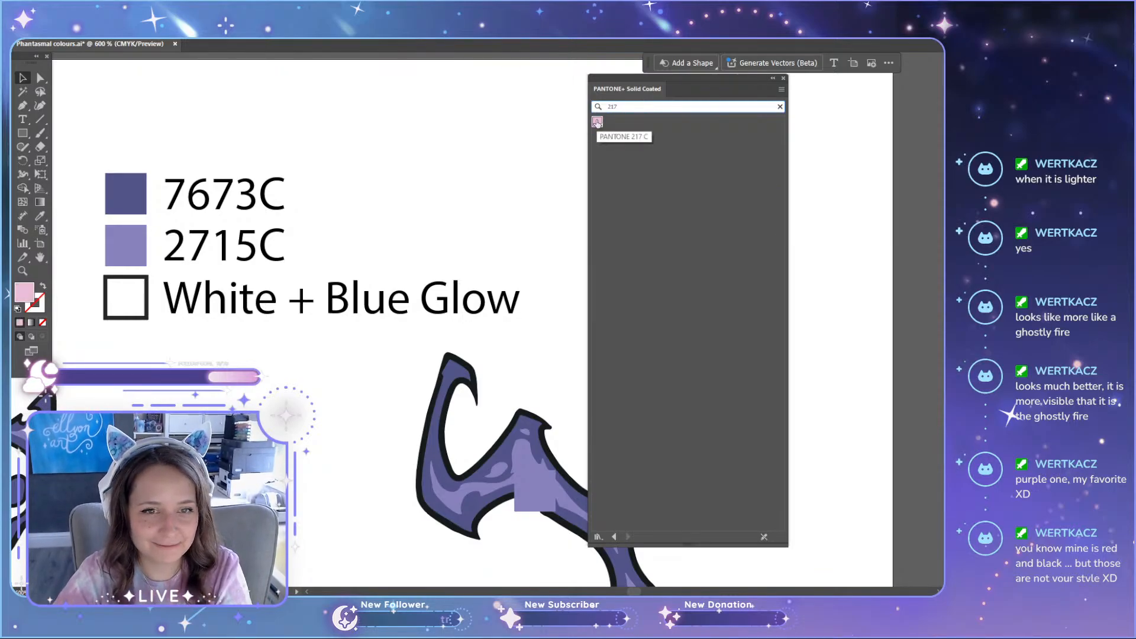
# Step: Delete the light purple square overlapping the purple cat's tail
pyautogui.scroll(-5, 446, 248)
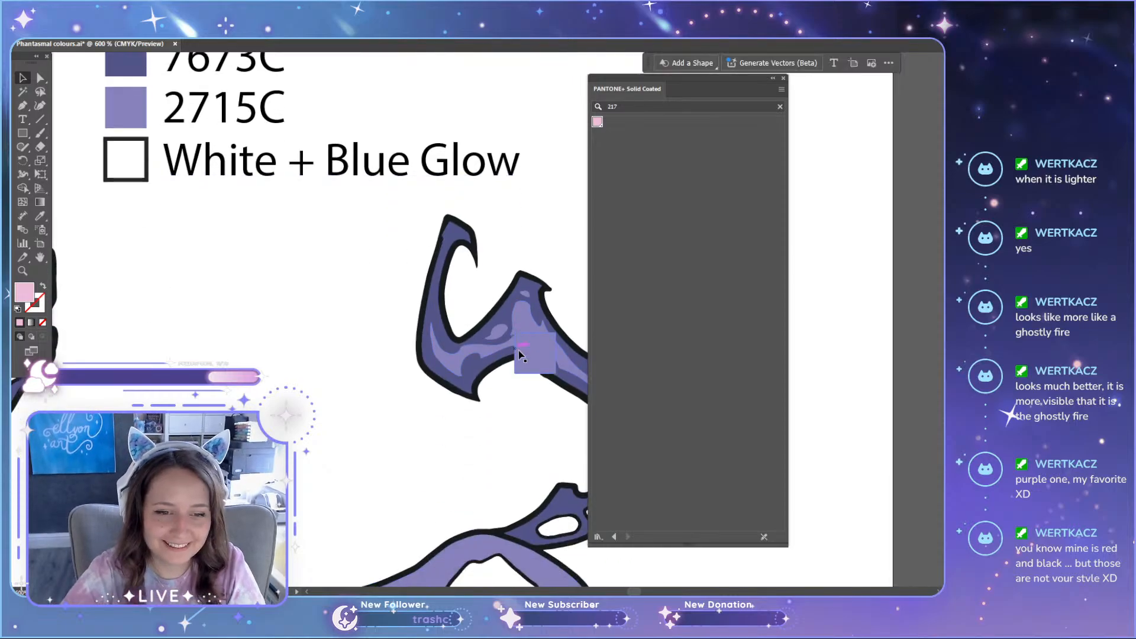
pyautogui.click(525, 354)
pyautogui.press('Delete')
# Step: Clear the Pantone library search and move the library off the purple cat's tail
pyautogui.moveTo(750, 85); pyautogui.dragTo(796, 103)
pyautogui.click(831, 154)
pyautogui.scroll(-2, 495, 341)
pyautogui.scroll(-1, 495, 341)
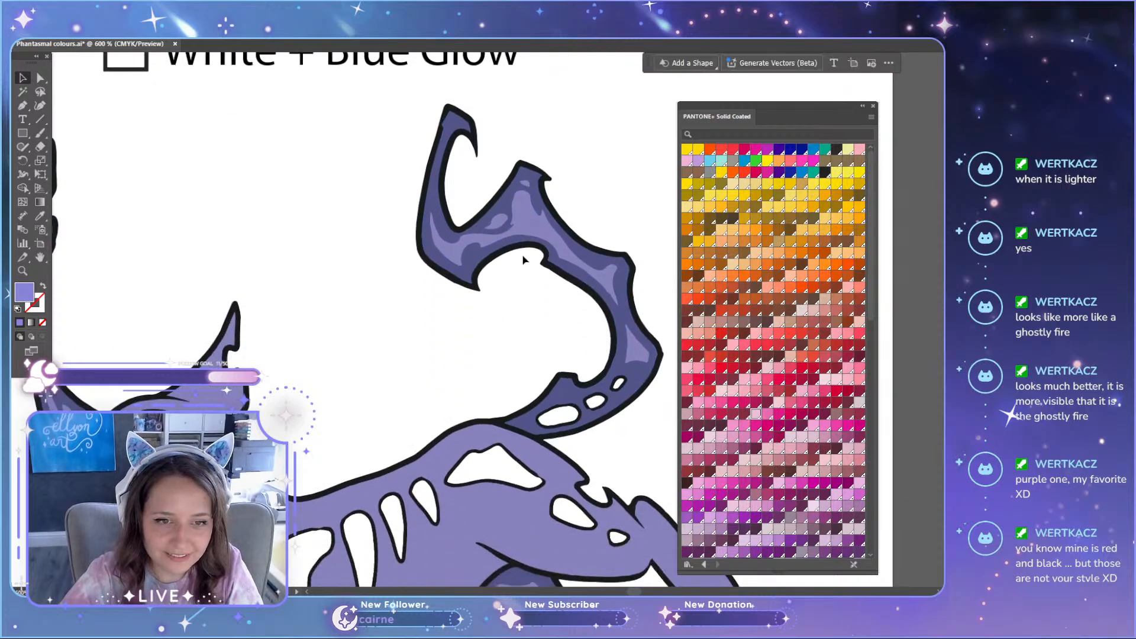
pyautogui.scroll(4, 490, 355)
pyautogui.scroll(-1, 457, 387)
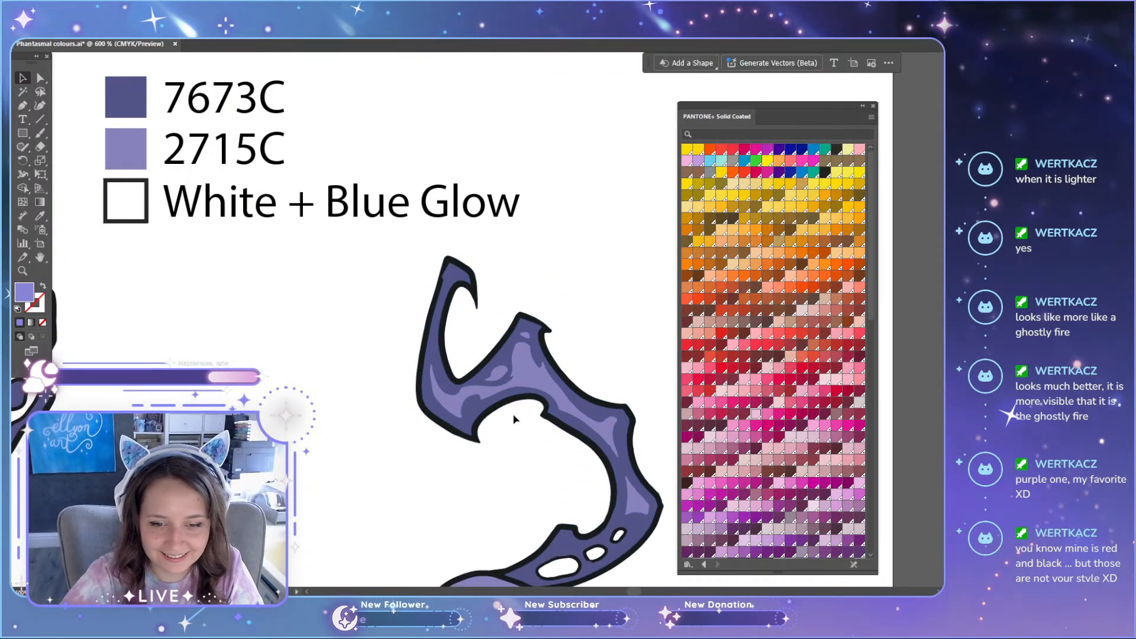
# Step: Search the Pantone library for 271 and fill the large highlight on the purple cat's tail with PANTONE 271 C
pyautogui.click(715, 134)
pyautogui.write('2')
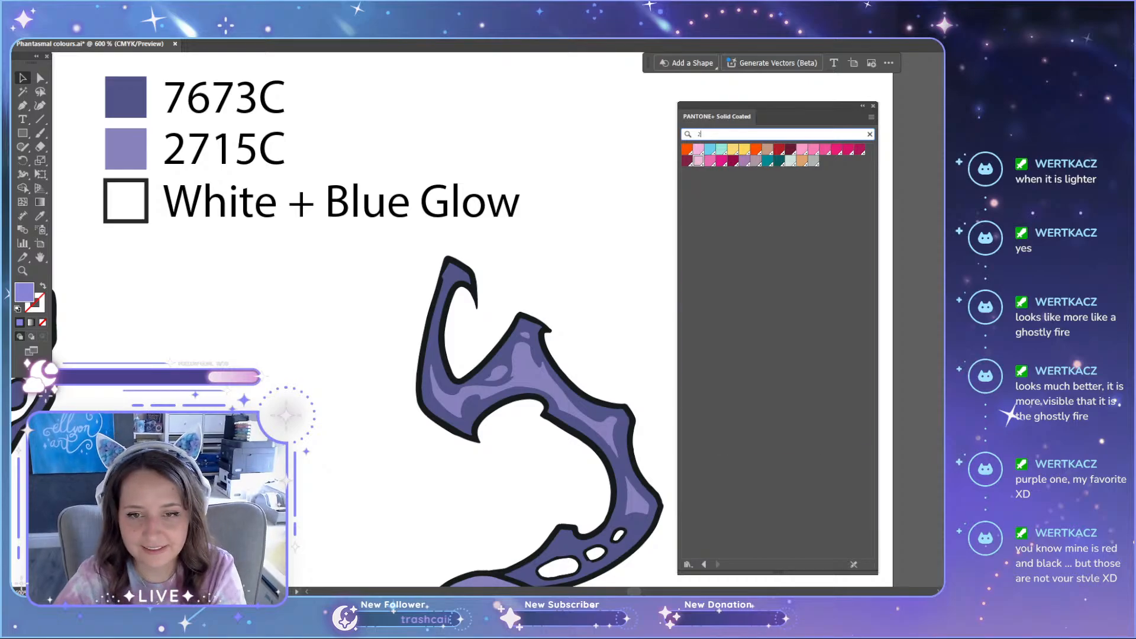
pyautogui.write('171')
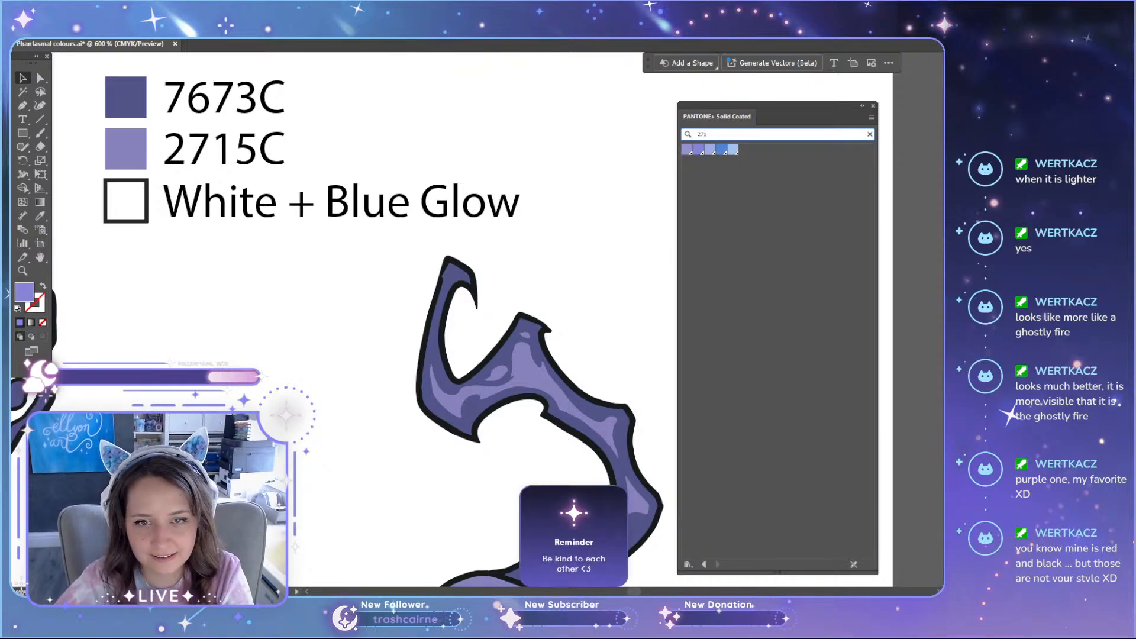
pyautogui.scroll(-2, 619, 291)
pyautogui.press('a')
pyautogui.click(535, 256)
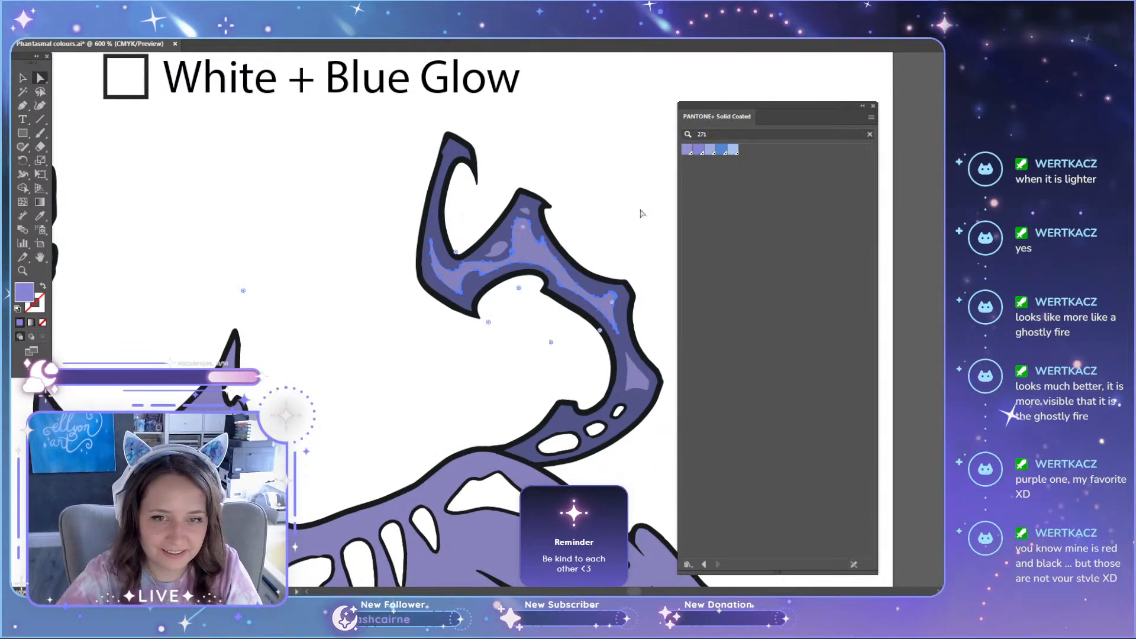
pyautogui.click(687, 151)
pyautogui.hotkey('ctrl', 'shift', 'a')
# Step: Fill the two small highlights near the tip of the purple cat's tail with PANTONE 271 C
pyautogui.scroll(-1, 601, 157)
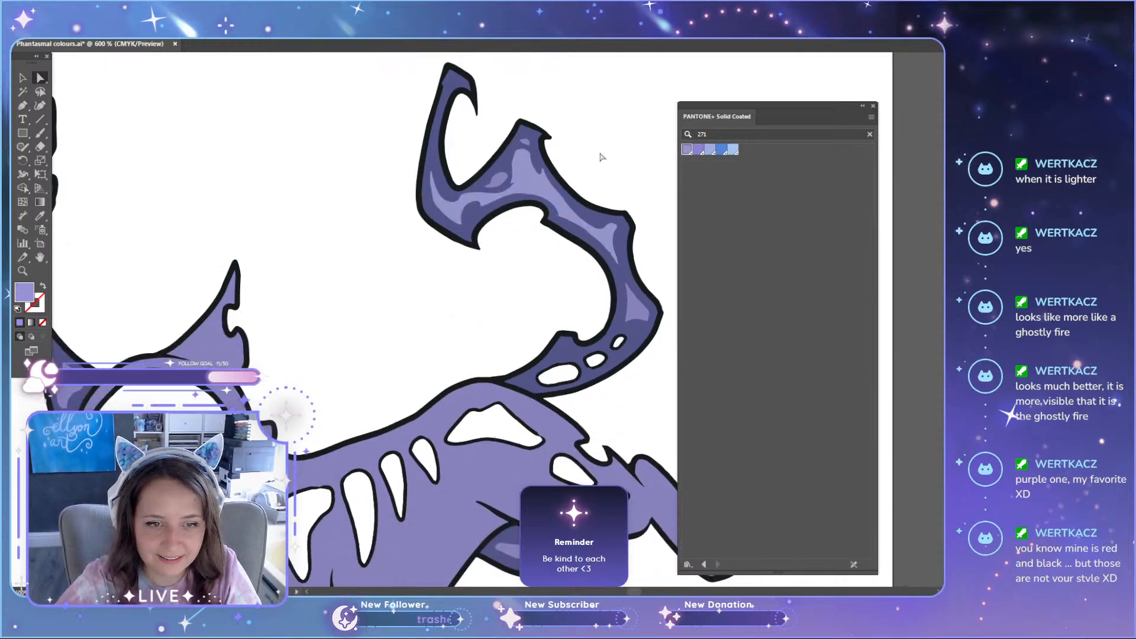
pyautogui.scroll(-1, 601, 158)
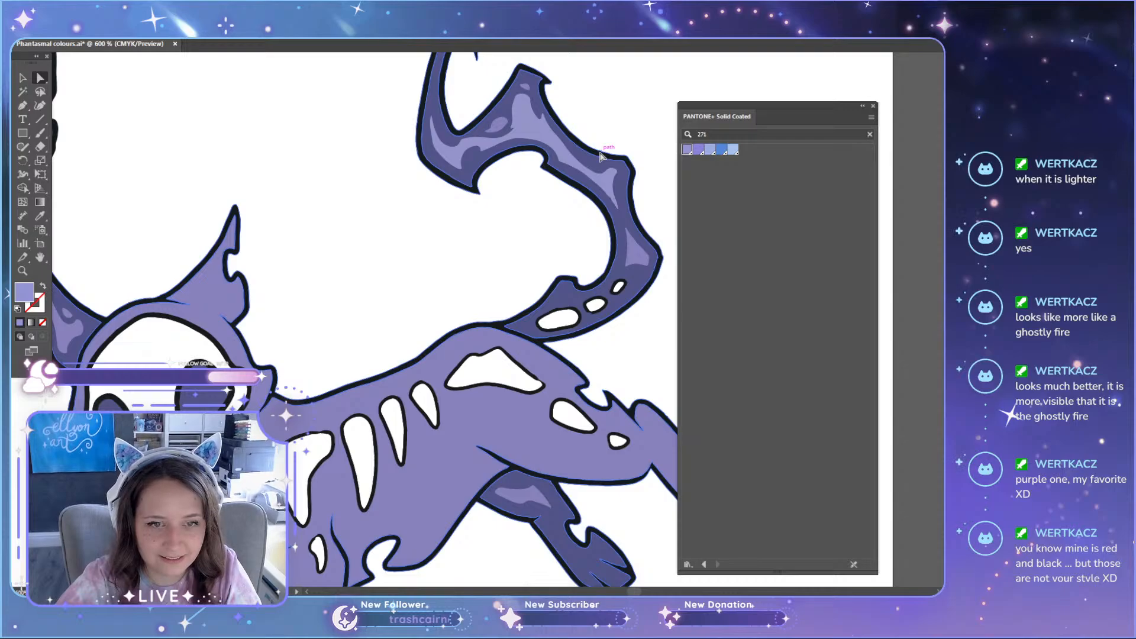
pyautogui.scroll(-1, 601, 157)
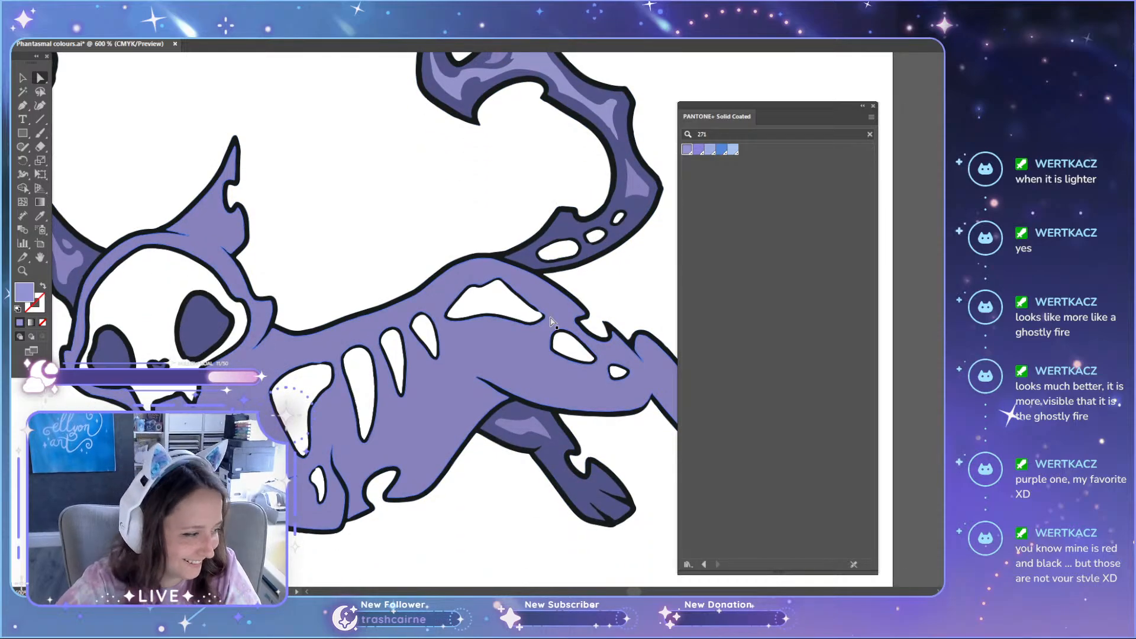
pyautogui.scroll(3, 549, 323)
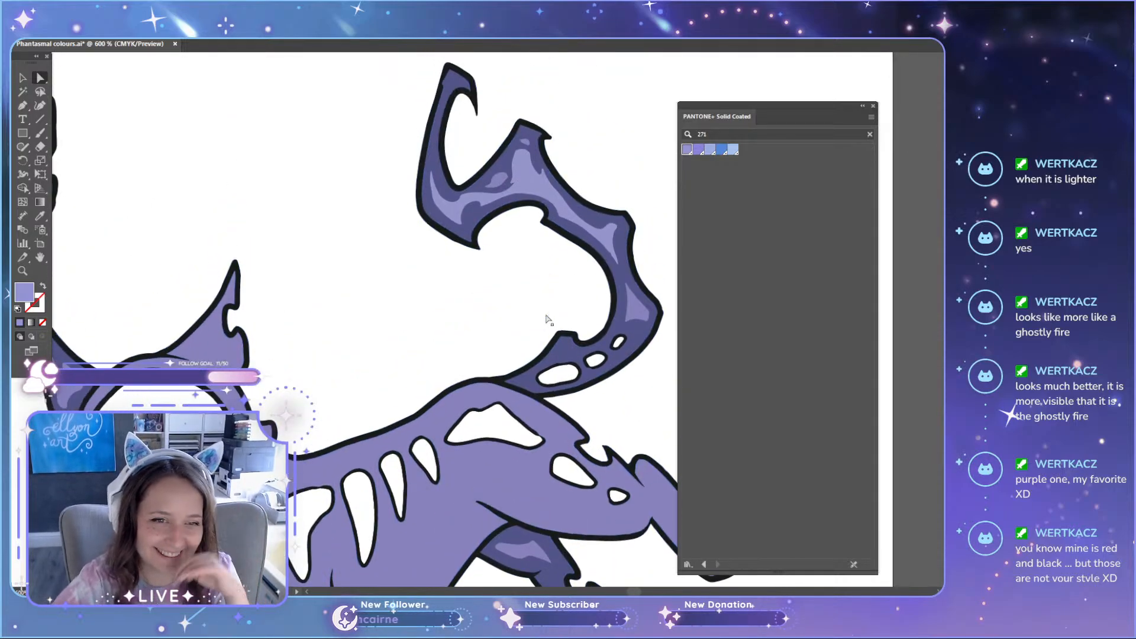
pyautogui.scroll(1, 547, 319)
pyautogui.scroll(2, 513, 284)
pyautogui.click(484, 295)
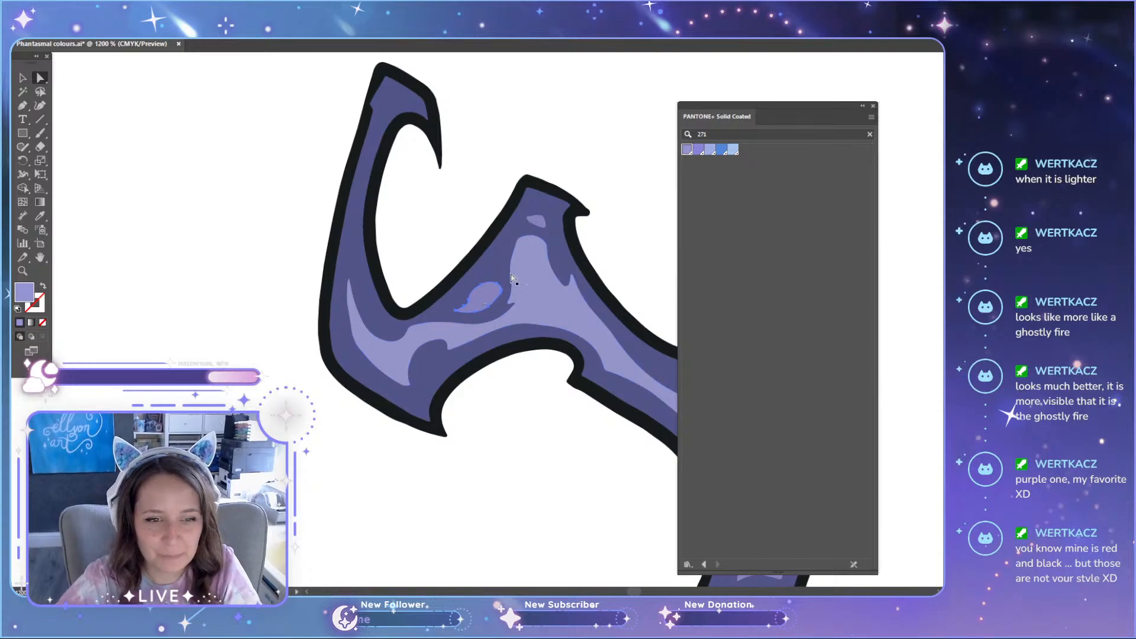
pyautogui.keyDown('shift'); pyautogui.click(540, 222); pyautogui.keyUp('shift')
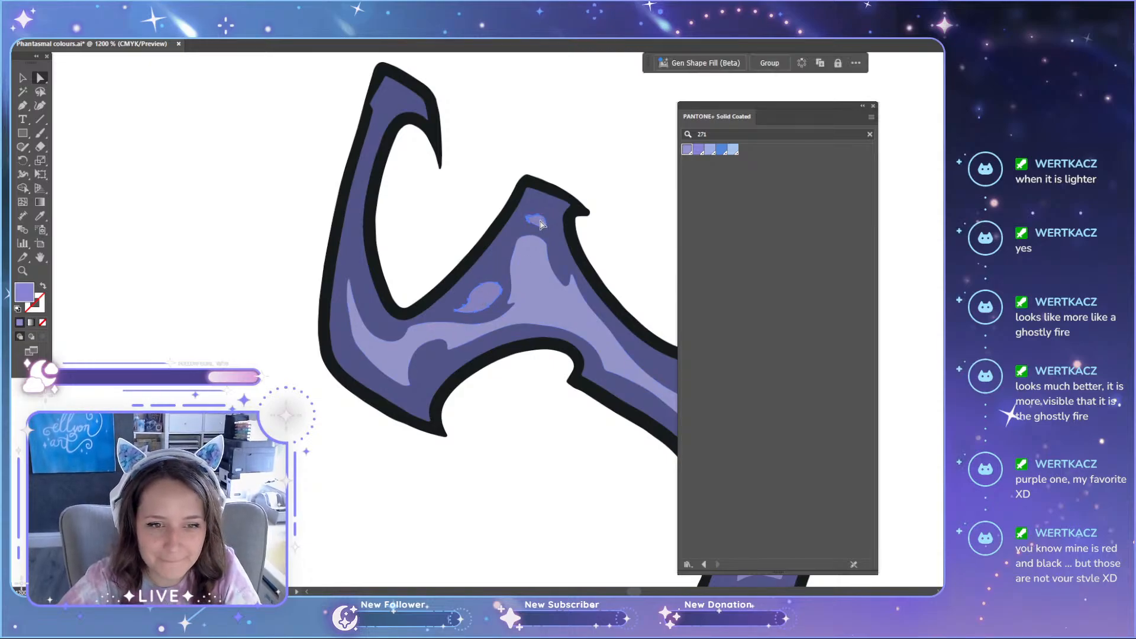
pyautogui.click(687, 149)
pyautogui.click(623, 154)
# Step: Recolour the highlight on the outer bend of the purple cat's tail with PANTONE 271 C
pyautogui.scroll(-3, 620, 177)
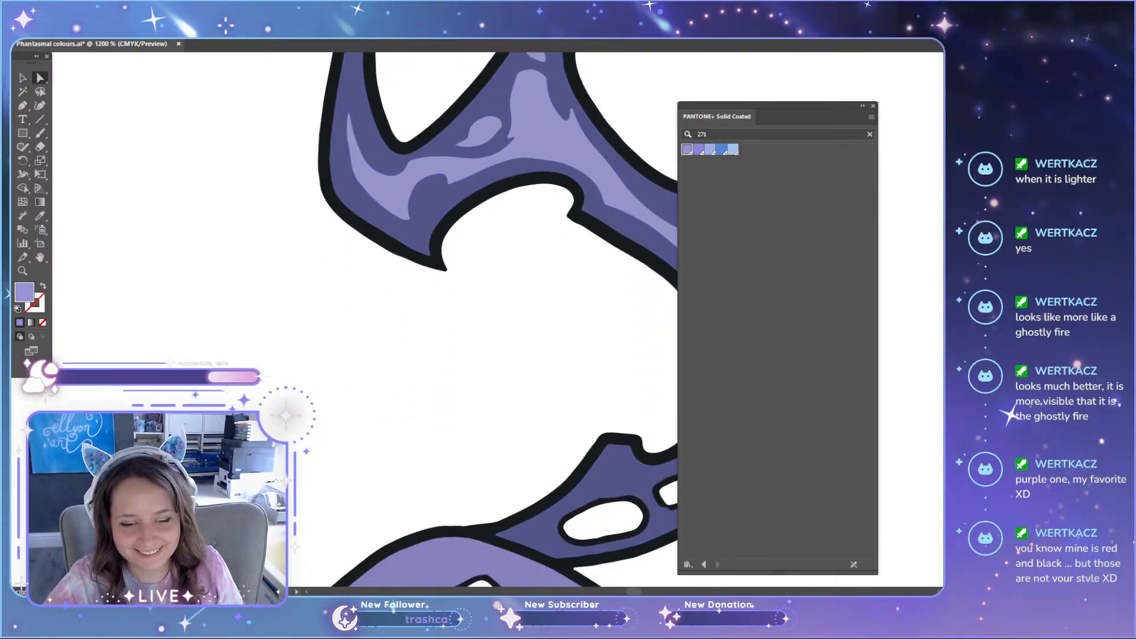
pyautogui.hscroll(4, 633, 591)
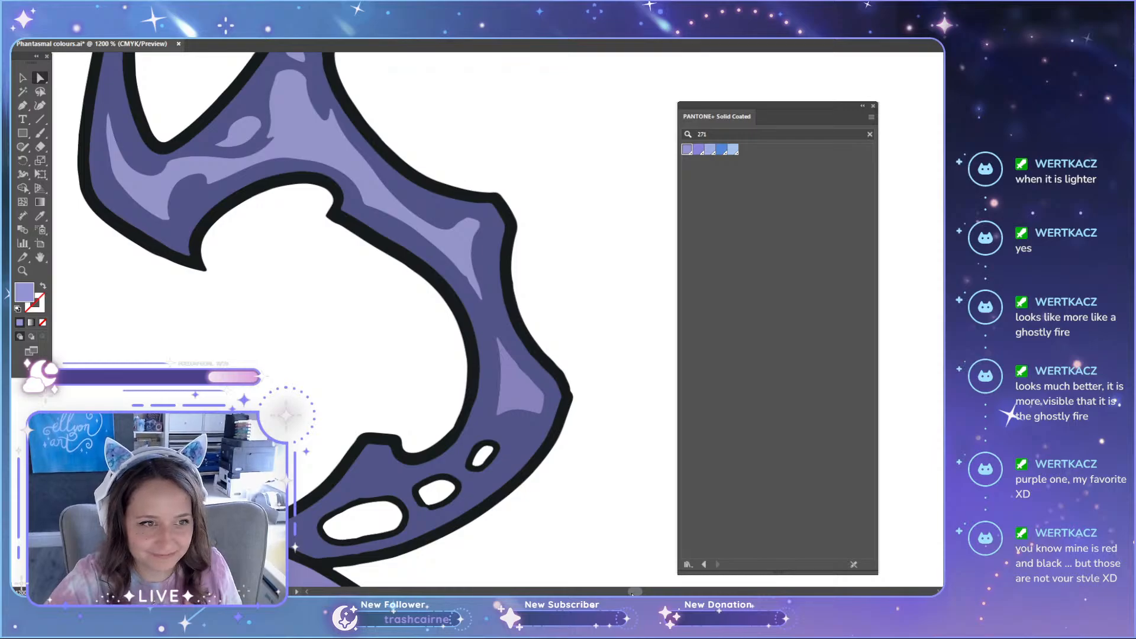
pyautogui.click(512, 378)
pyautogui.scroll(3, 578, 253)
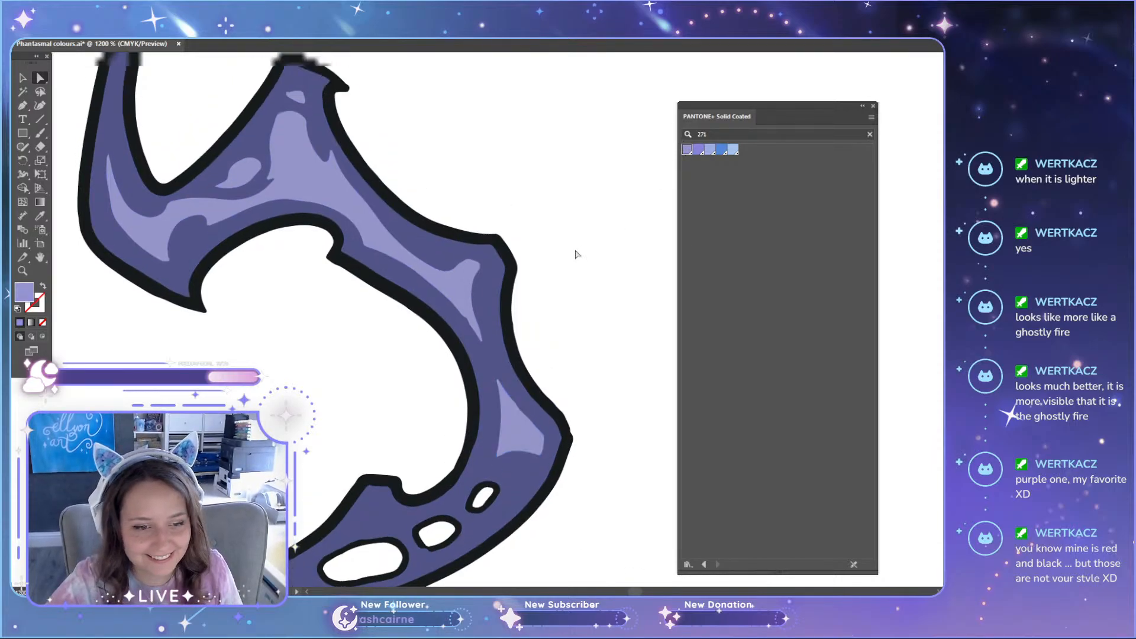
# Step: Recolour both highlights inside the purple cat's dark ear with PANTONE 271 C
pyautogui.scroll(-10, 530, 250)
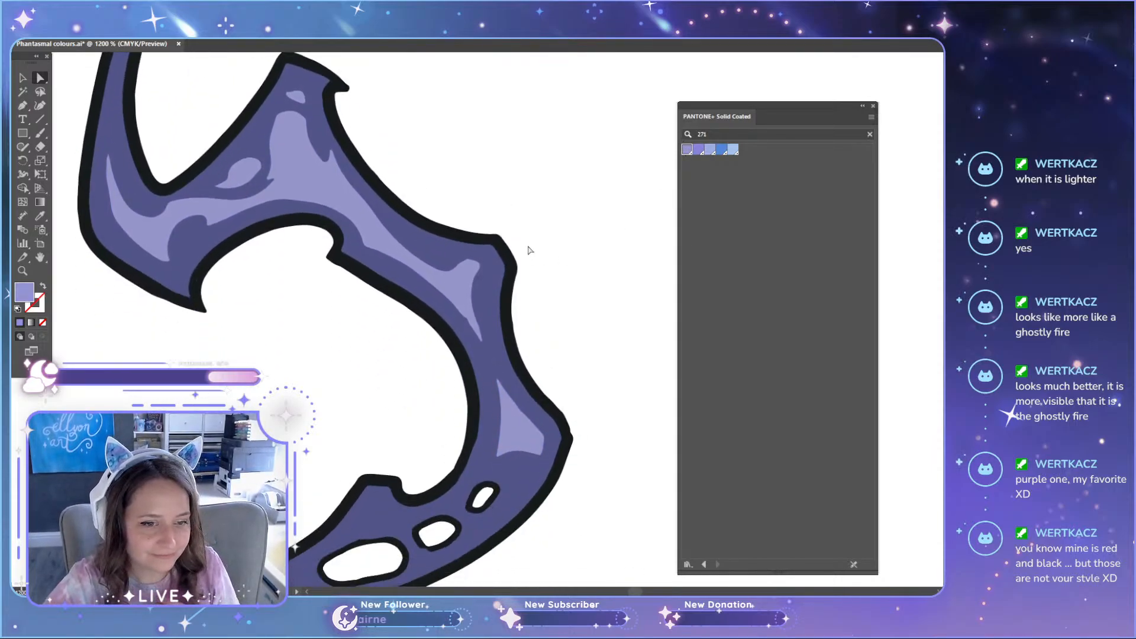
pyautogui.scroll(-6, 518, 308)
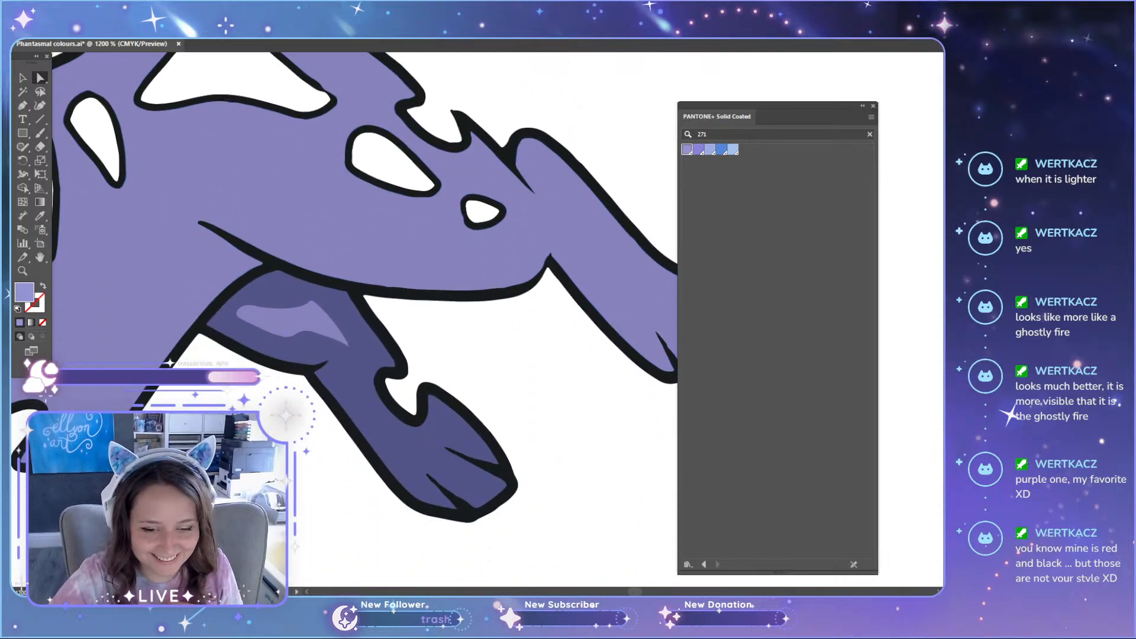
pyautogui.scroll(-10, 397, 387)
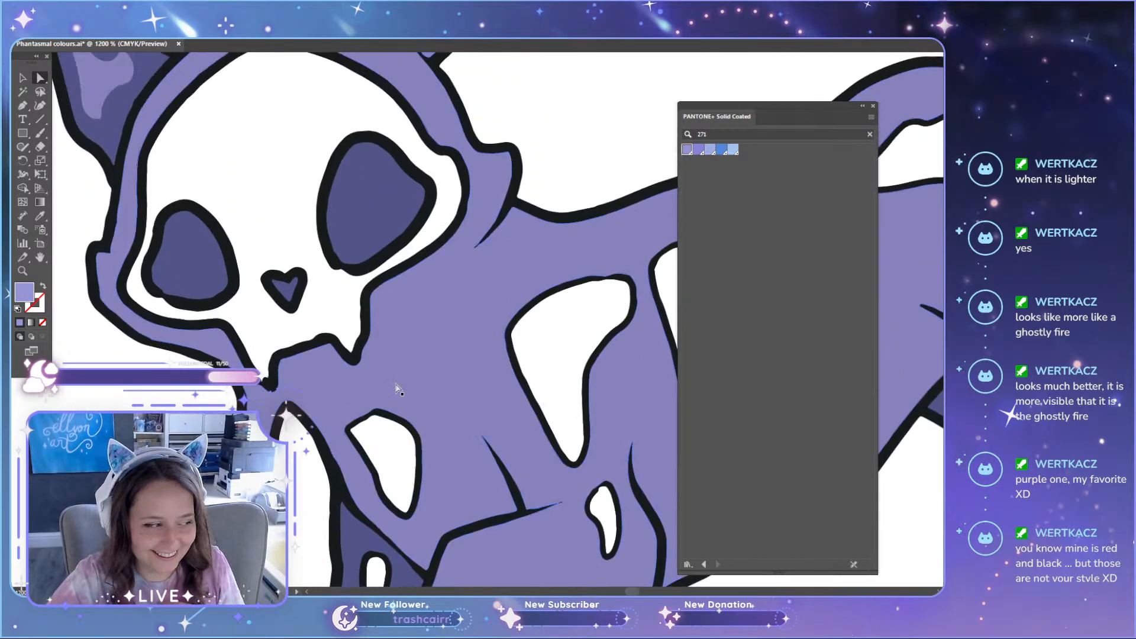
pyautogui.scroll(6, 396, 388)
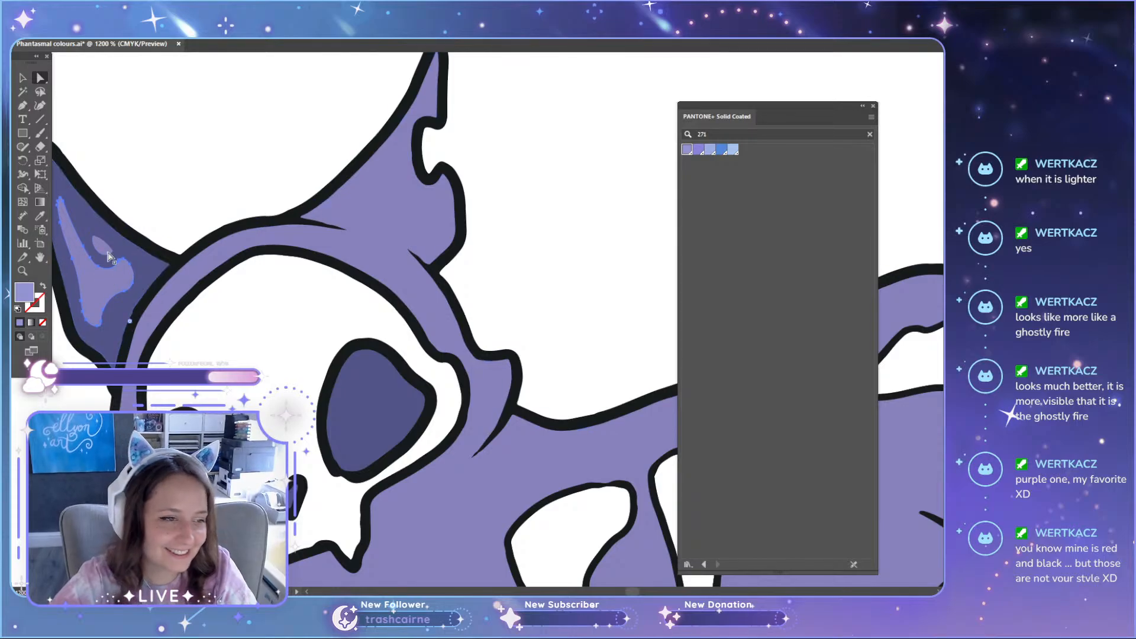
pyautogui.click(110, 256)
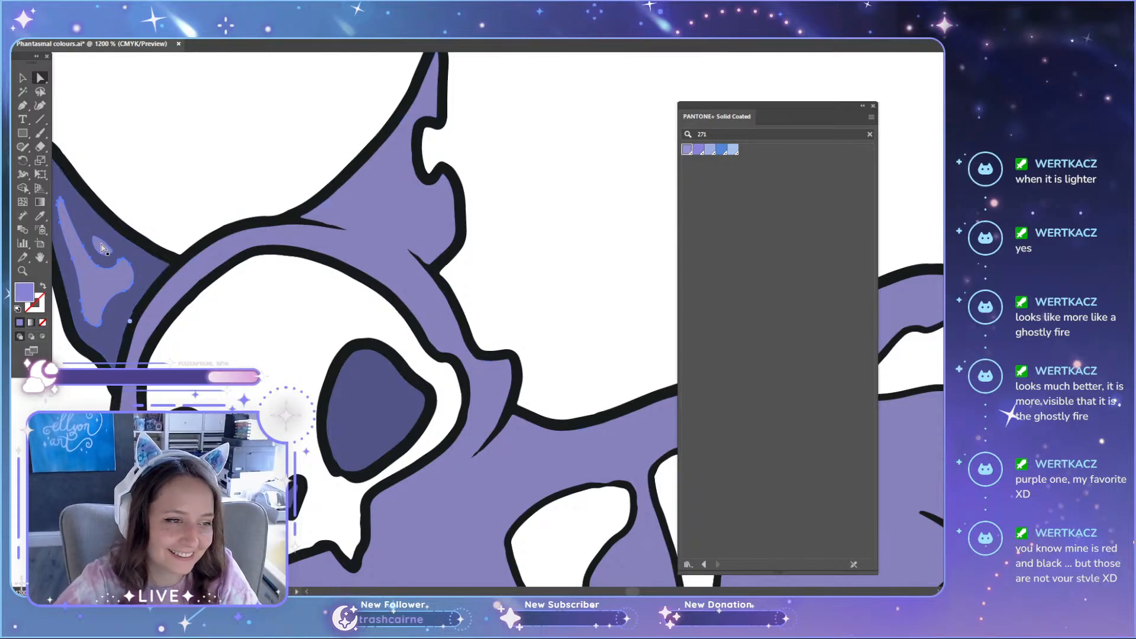
pyautogui.click(641, 174)
# Step: Fill the highlight on the purple cat's dark hind leg with PANTONE 271 C
pyautogui.scroll(-10, 431, 480)
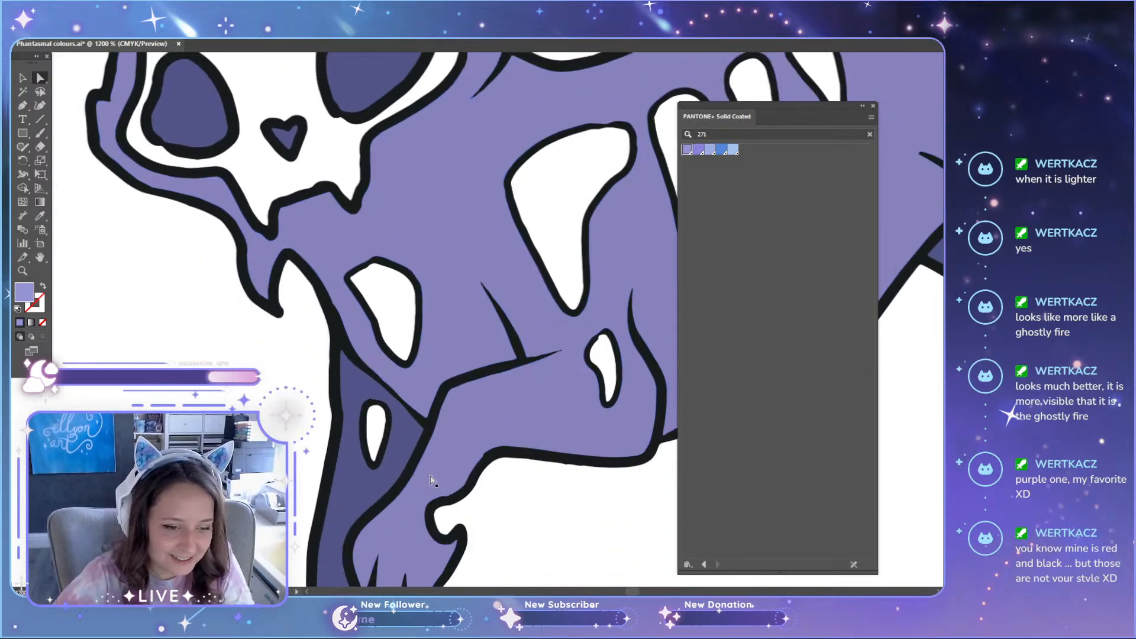
pyautogui.scroll(-8, 431, 480)
pyautogui.scroll(-5, 533, 254)
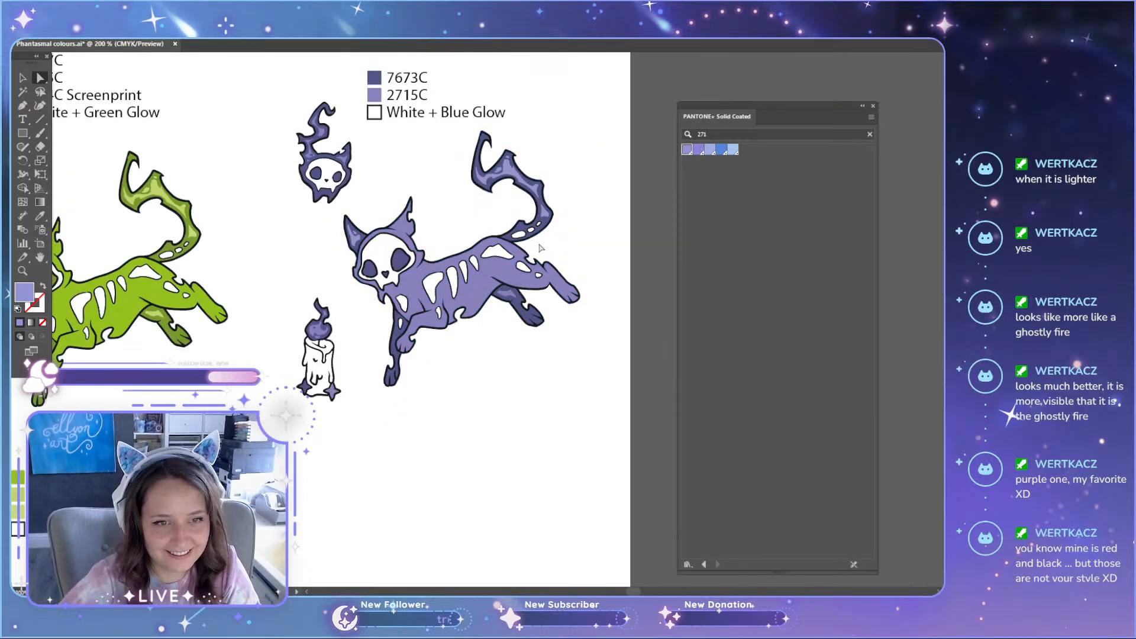
pyautogui.scroll(1, 563, 405)
pyautogui.scroll(3, 563, 406)
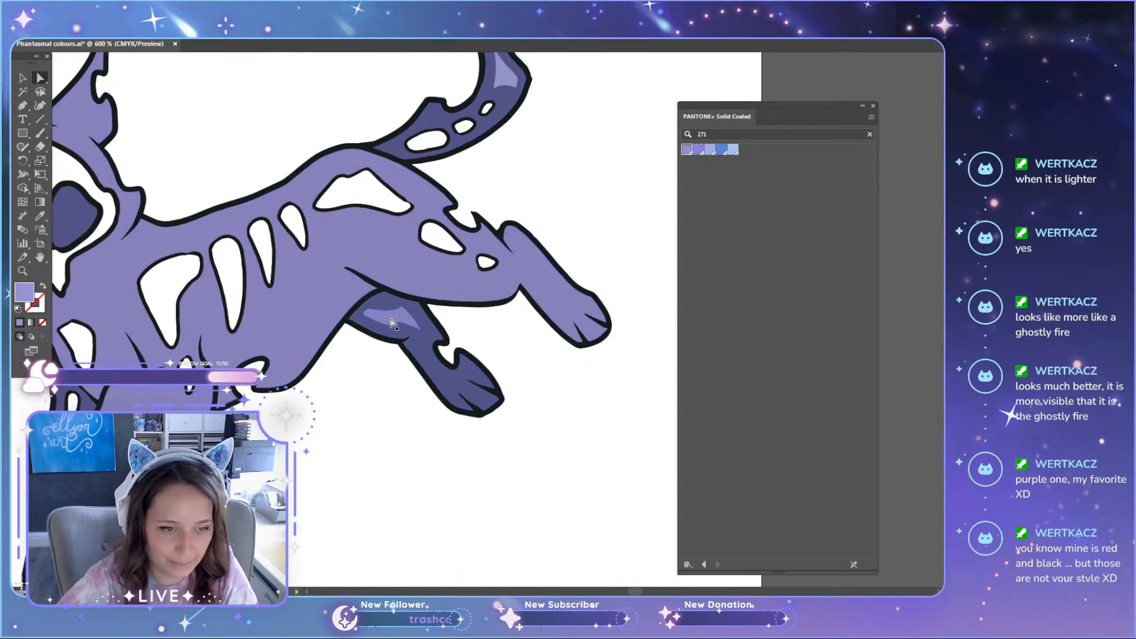
pyautogui.click(688, 151)
pyautogui.click(621, 528)
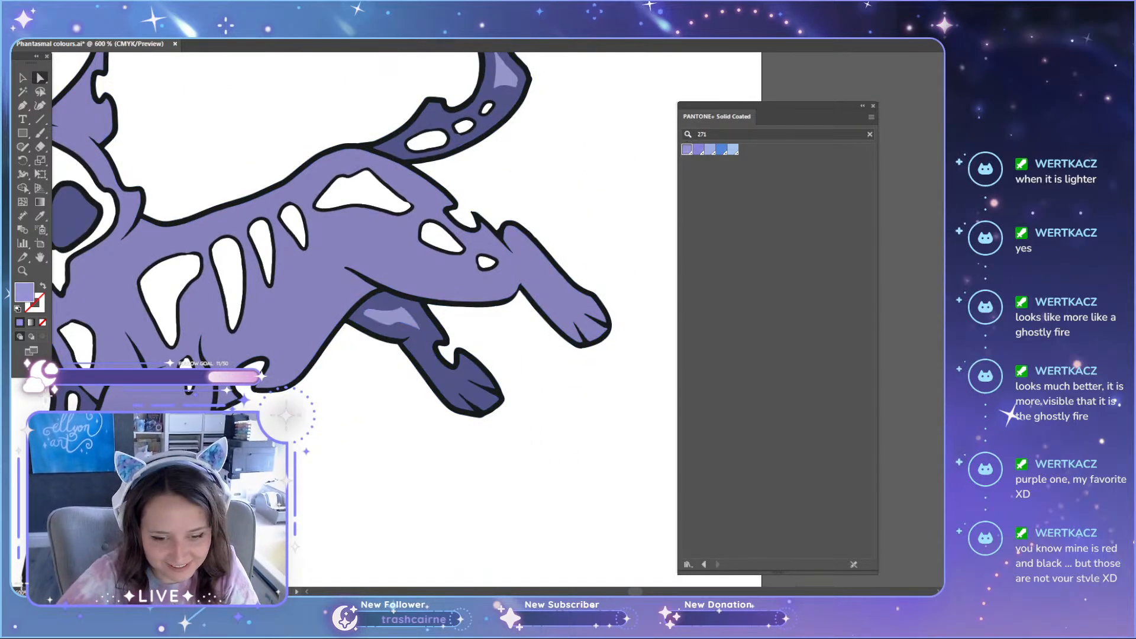
# Step: Duplicate the 7673C swatch and label about 4.49 mm above the originals in the purple set's colour legend
pyautogui.moveTo(636, 591)
pyautogui.mouseDown()
pyautogui.moveTo(618, 591)
pyautogui.moveTo(635, 590)
pyautogui.mouseUp()
pyautogui.scroll(5, 426, 436)
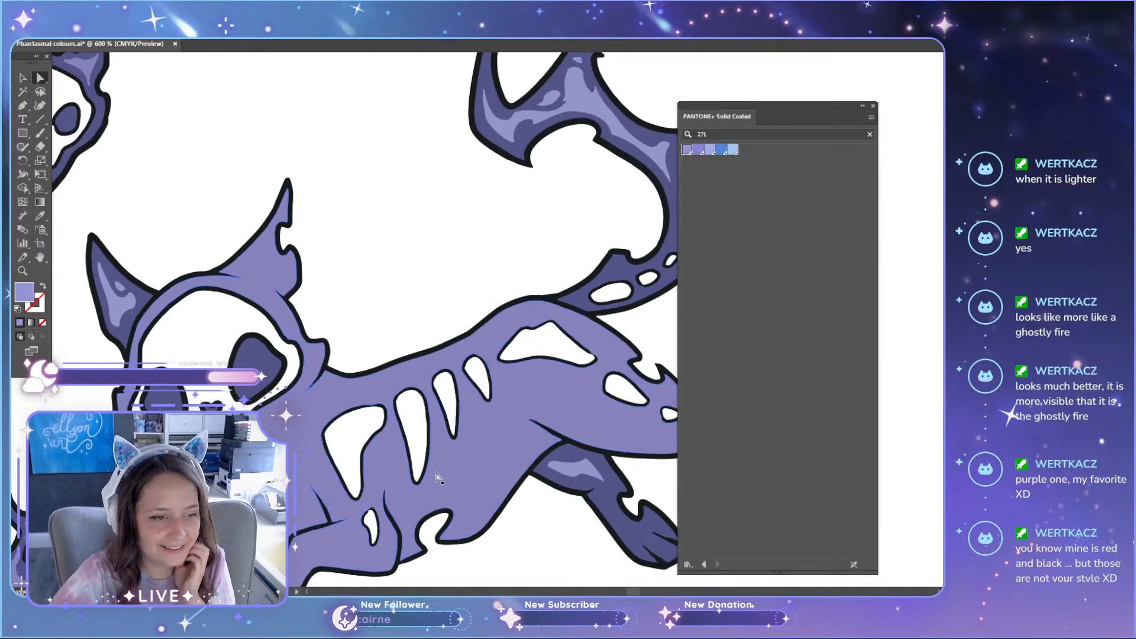
pyautogui.scroll(-6, 343, 467)
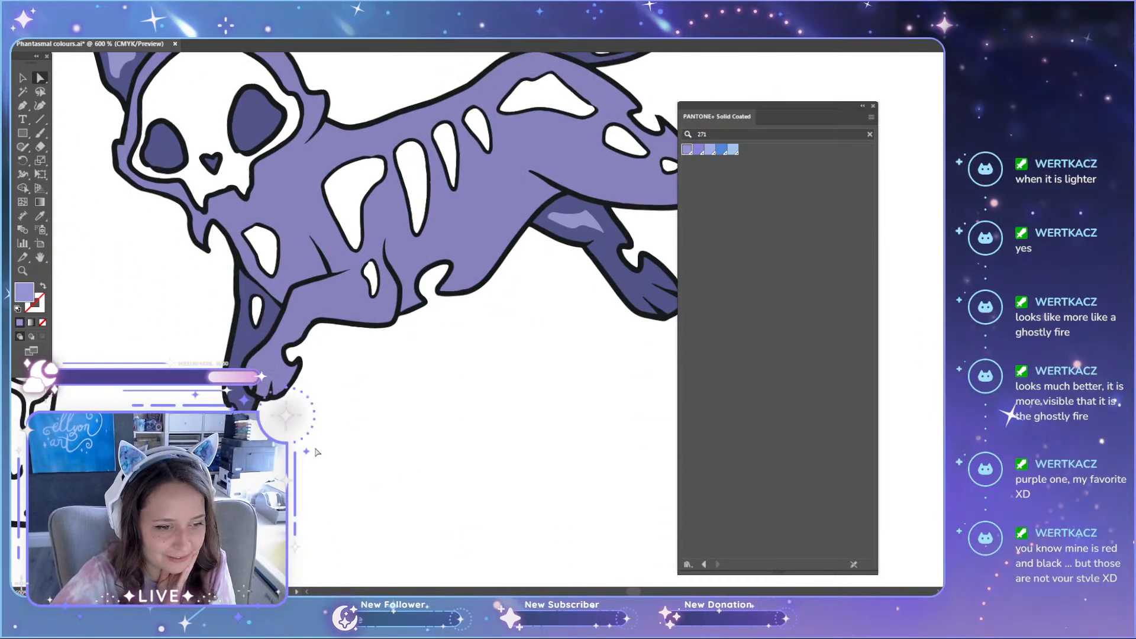
pyautogui.scroll(3, 311, 416)
pyautogui.scroll(10, 312, 416)
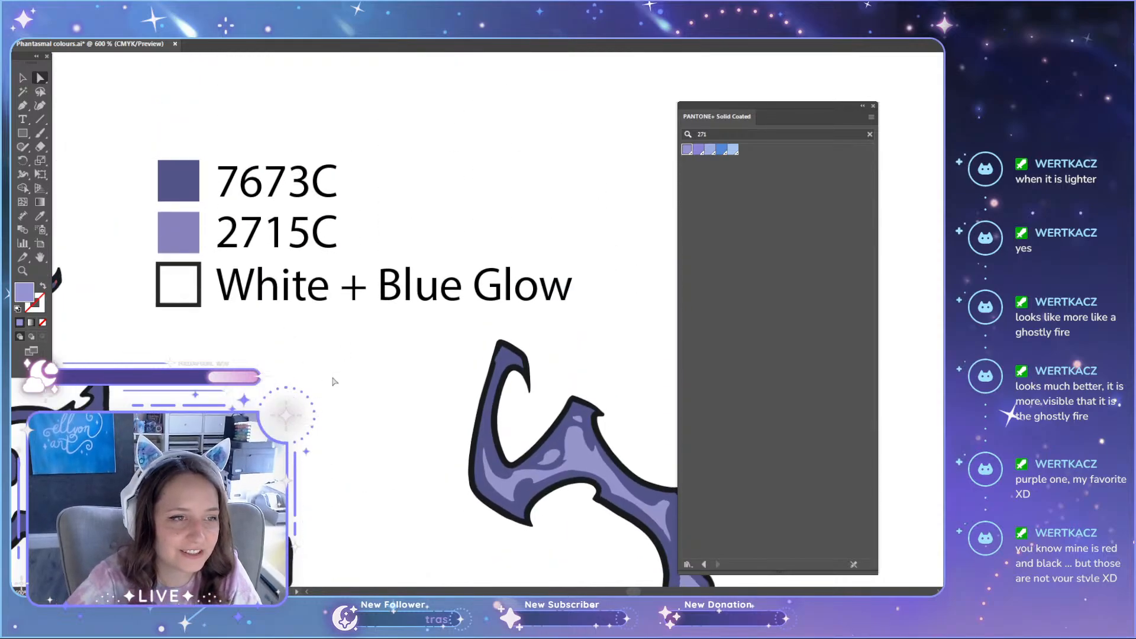
pyautogui.scroll(-3, 270, 374)
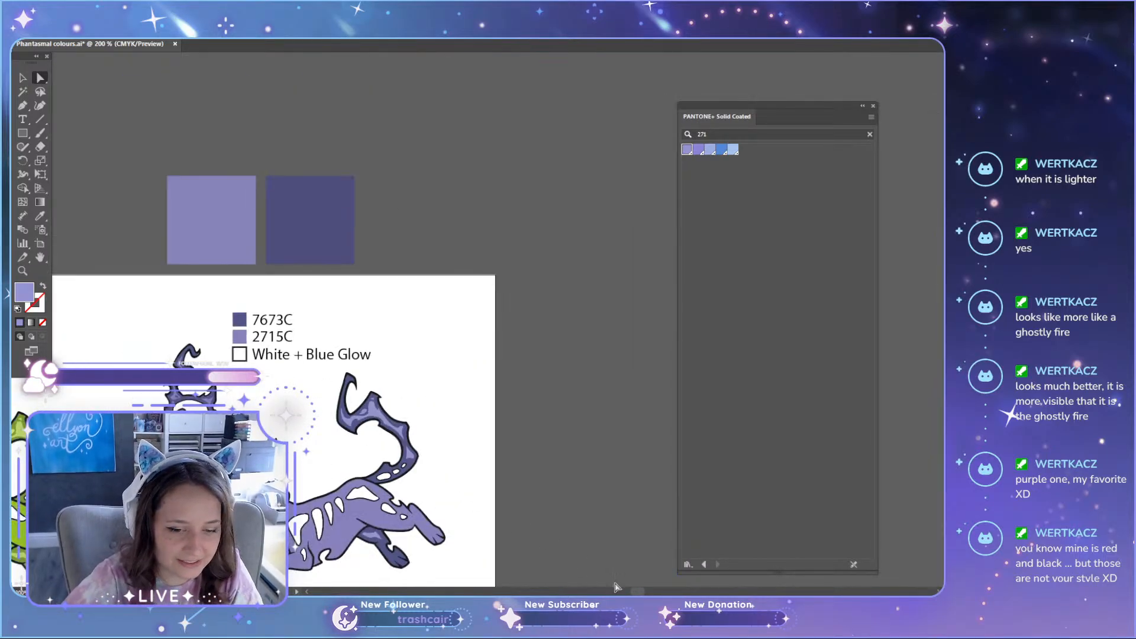
pyautogui.moveTo(635, 589); pyautogui.dragTo(629, 588)
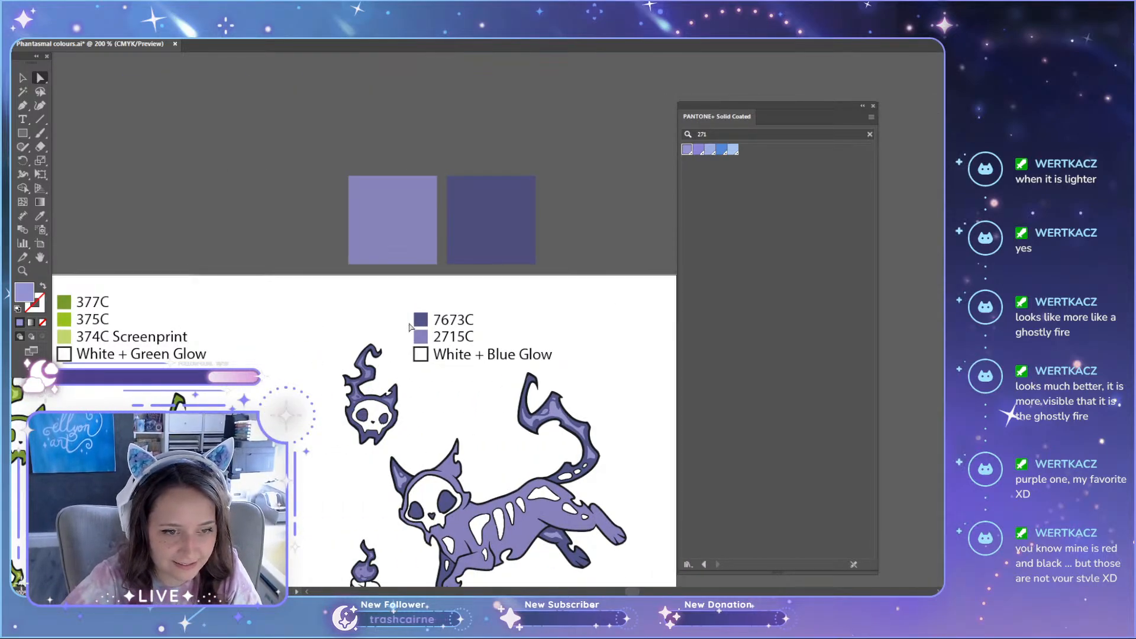
pyautogui.click(455, 318)
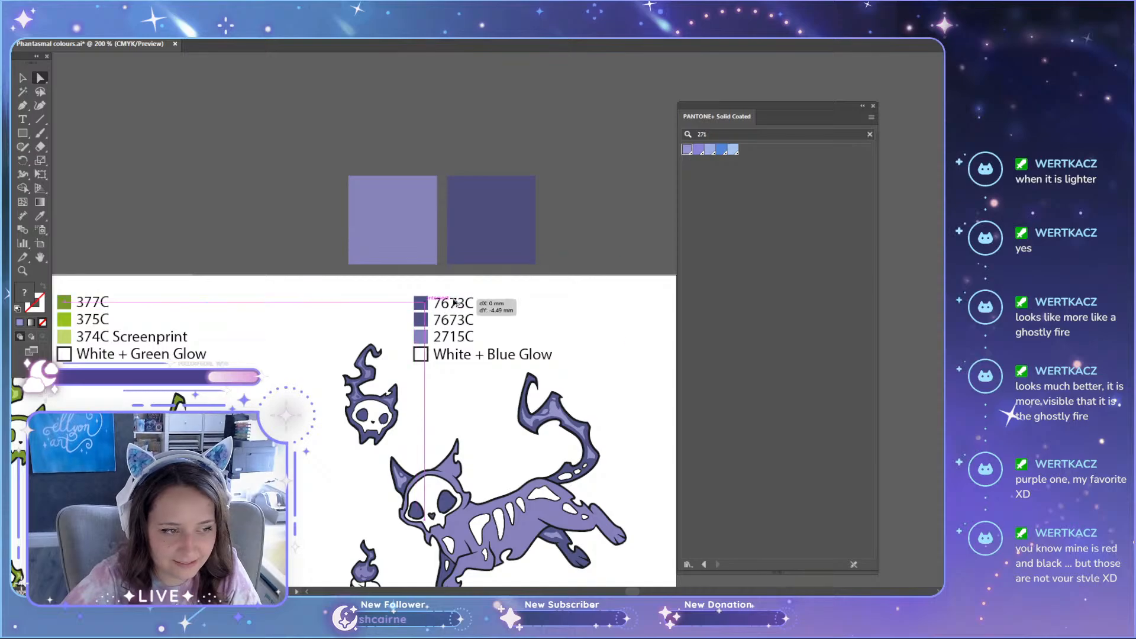
pyautogui.moveTo(455, 302); pyautogui.dragTo(455, 303)
# Step: Match the lower 7673C swatch's fill to the 2715C swatch using the Eyedropper
pyautogui.click(410, 320)
pyautogui.scroll(1, 447, 302)
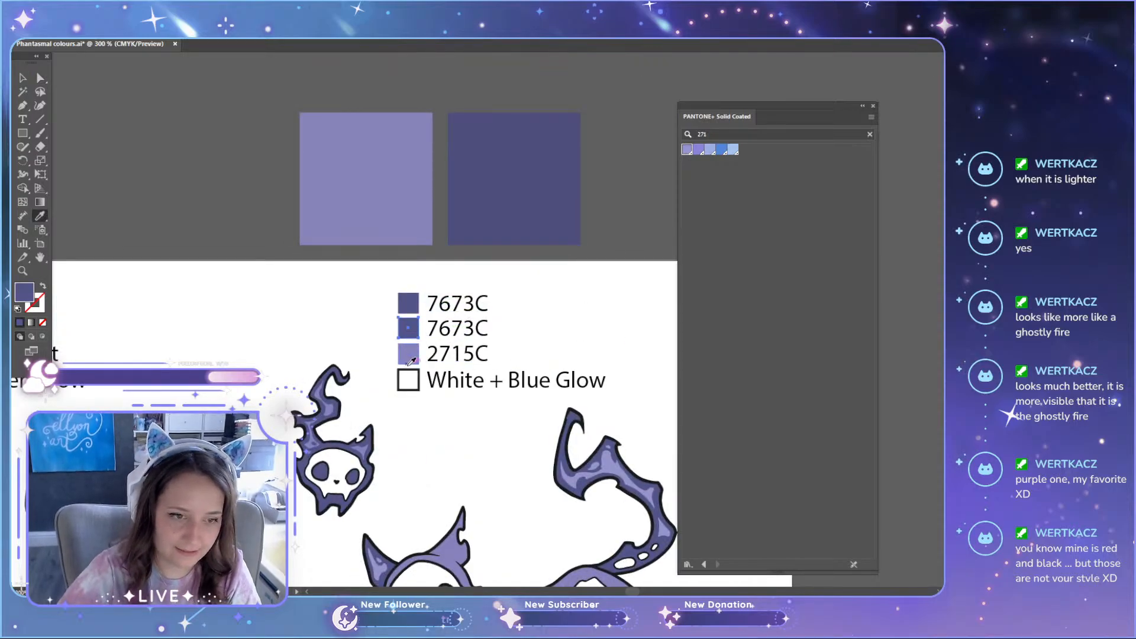
pyautogui.click(410, 358)
# Step: Change the purple legend's second label to 2715C and its third label to 271C
pyautogui.press('t')
pyautogui.click(478, 331)
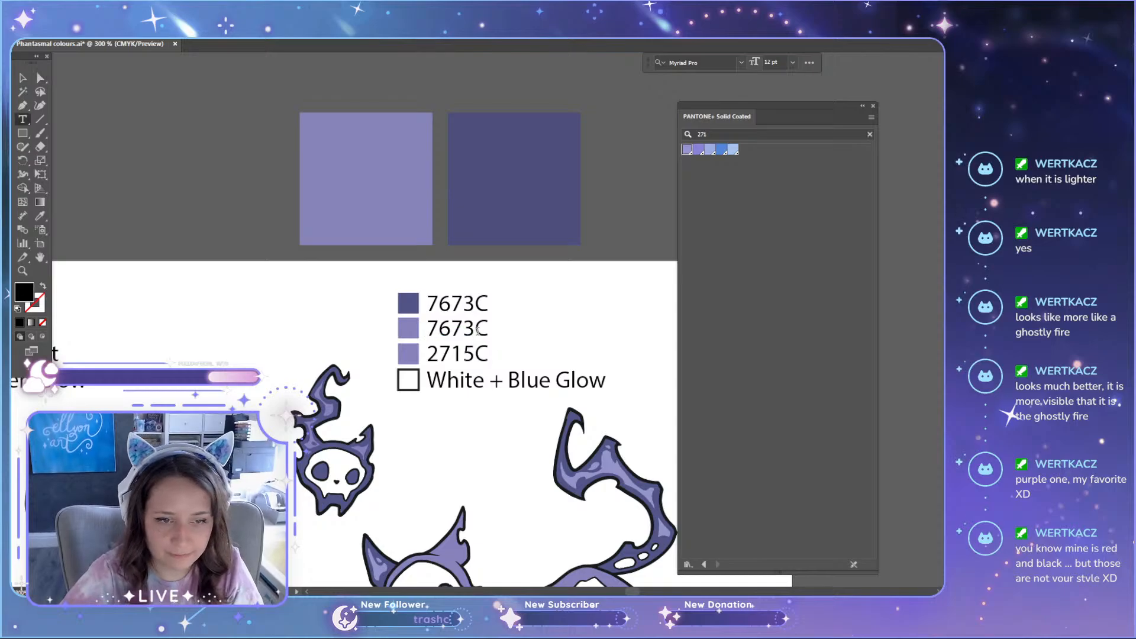
pyautogui.moveTo(478, 330); pyautogui.dragTo(392, 329)
pyautogui.write('2715C')
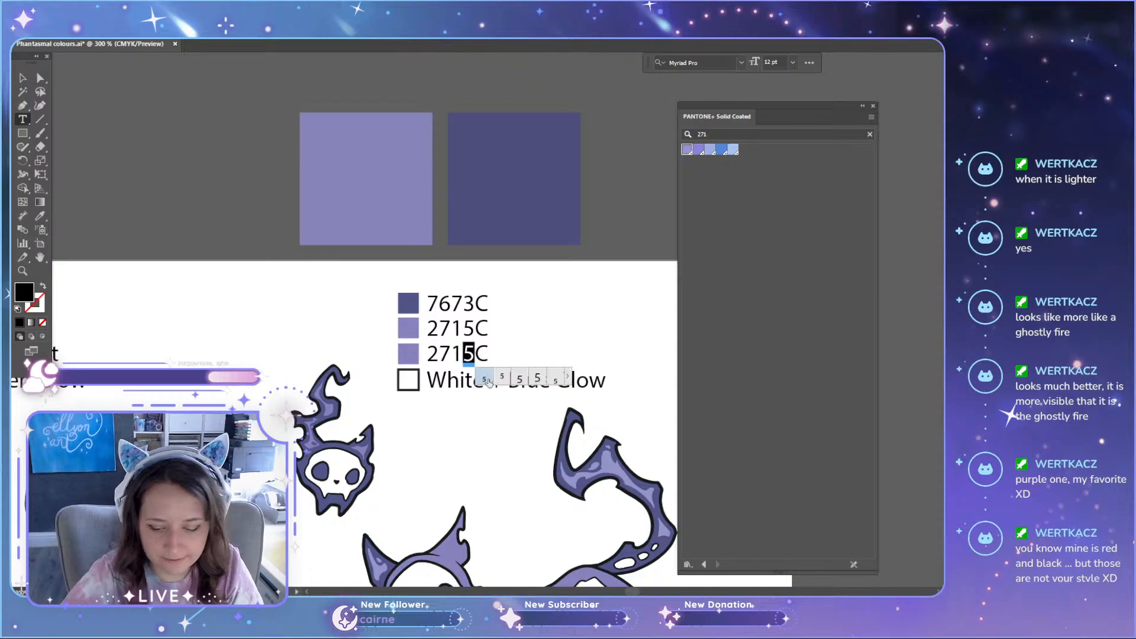
pyautogui.press('BackSpace')
pyautogui.click(19, 77)
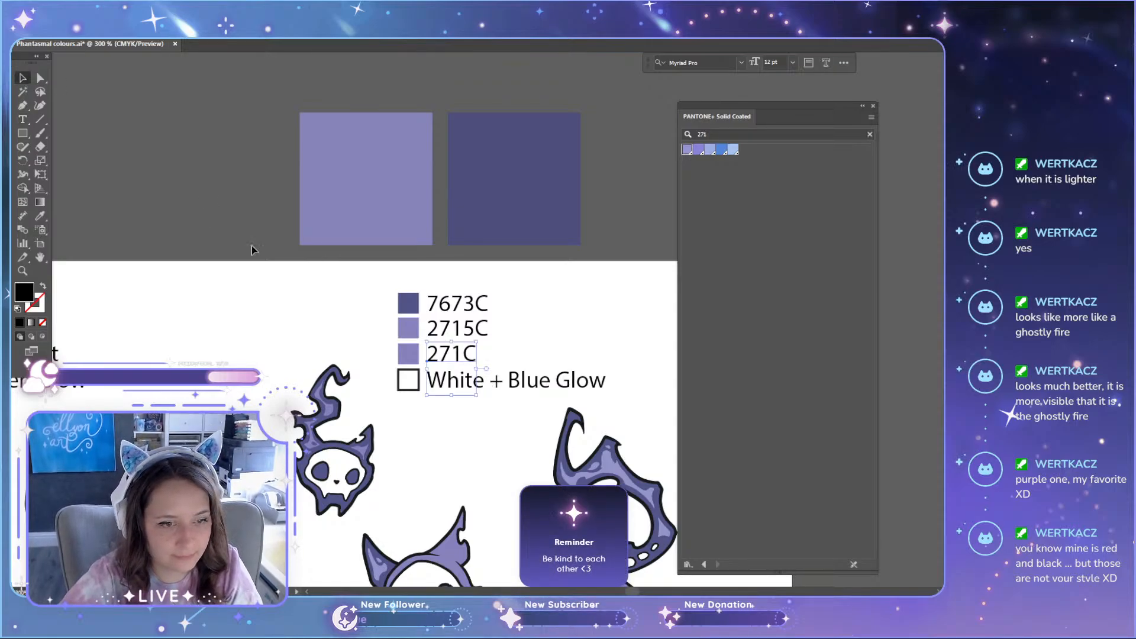
# Step: Fill the swatch beside the 271C label with PANTONE 271 C
pyautogui.click(409, 355)
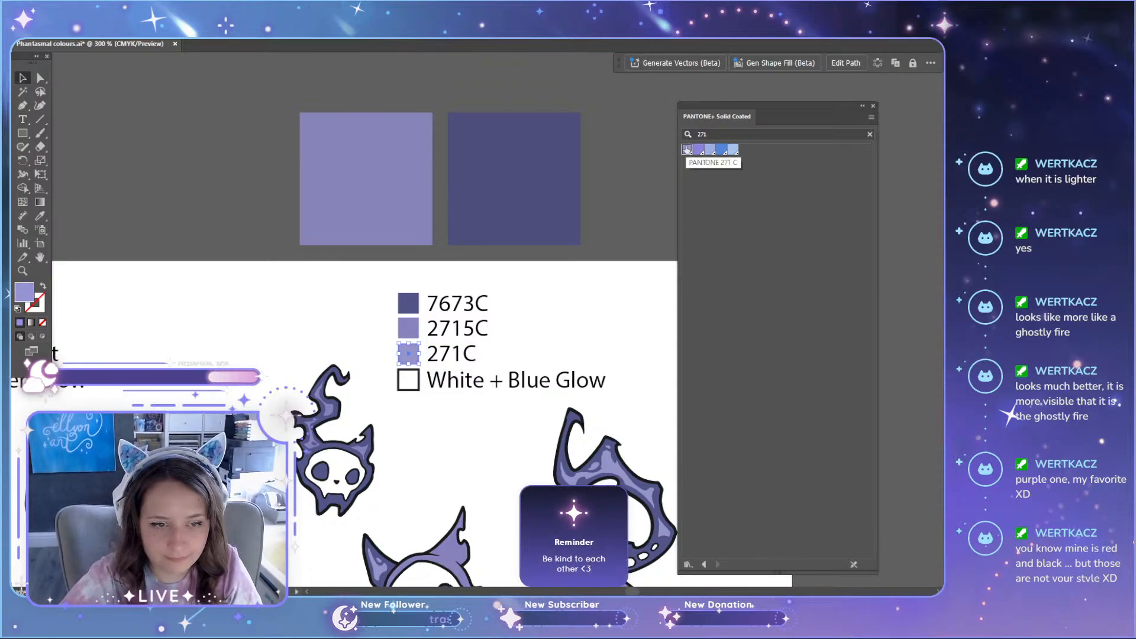
pyautogui.click(686, 149)
pyautogui.click(616, 175)
# Step: Add "Screenprint" after 271C in the purple set's third legend label
pyautogui.scroll(-1, 556, 259)
pyautogui.press('t')
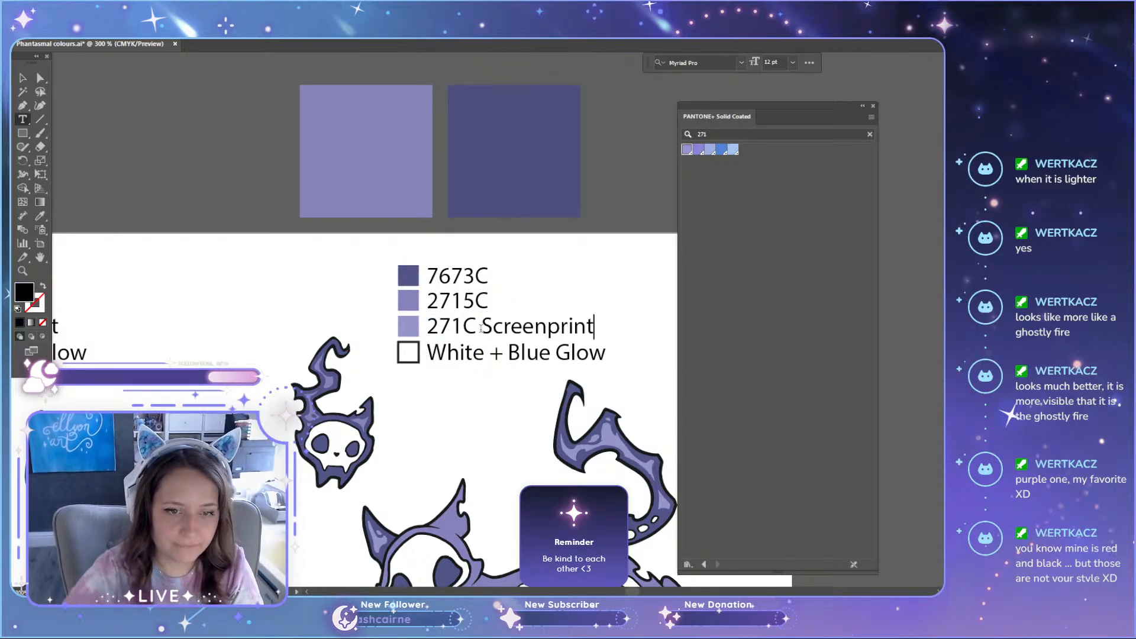
pyautogui.press('Escape')
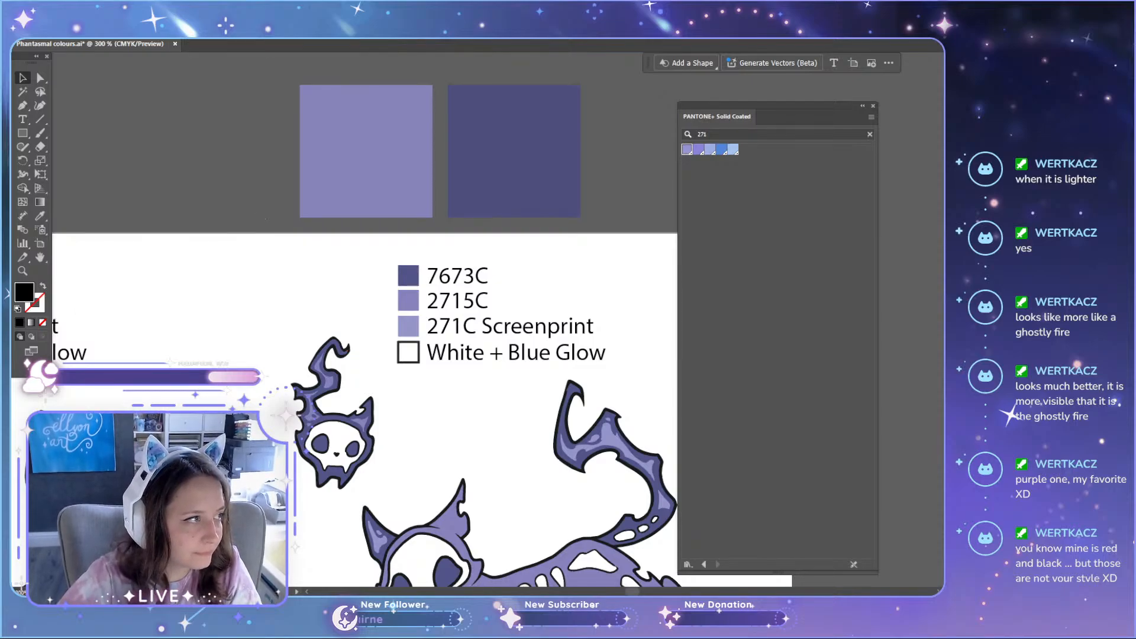
pyautogui.scroll(-4, 366, 279)
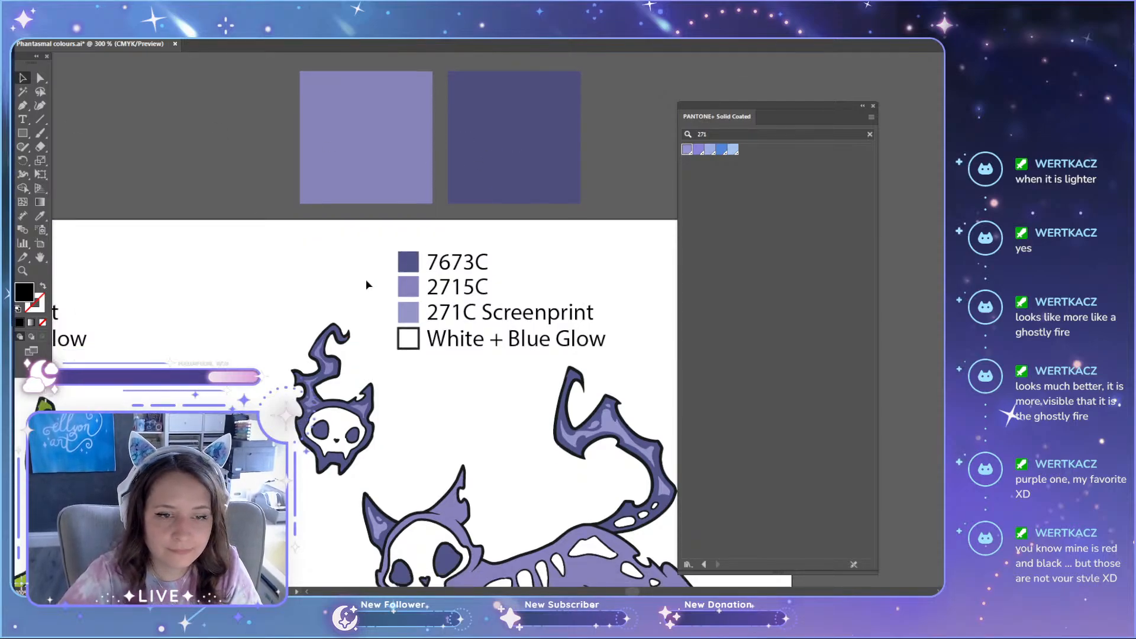
# Step: Compare the purple cat set with the teal and green sets and their colour legends
pyautogui.moveTo(826, 104)
pyautogui.mouseDown()
pyautogui.moveTo(1063, 175)
pyautogui.moveTo(885, 98)
pyautogui.moveTo(809, 98)
pyautogui.moveTo(818, 97)
pyautogui.mouseUp()
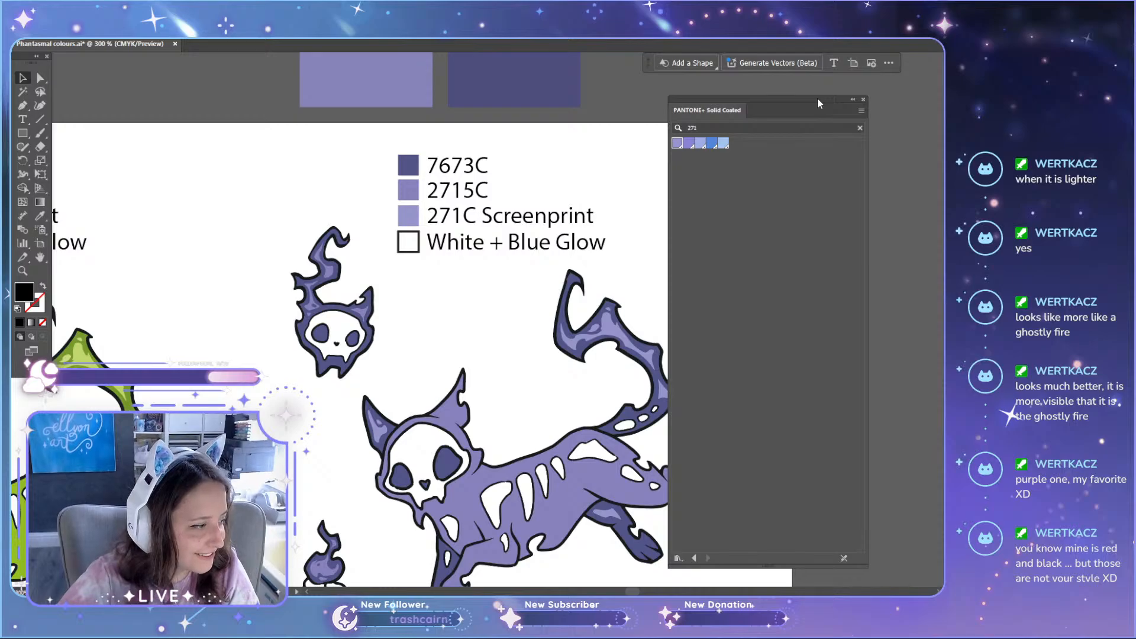
pyautogui.scroll(-6, 518, 275)
pyautogui.scroll(-3, 518, 275)
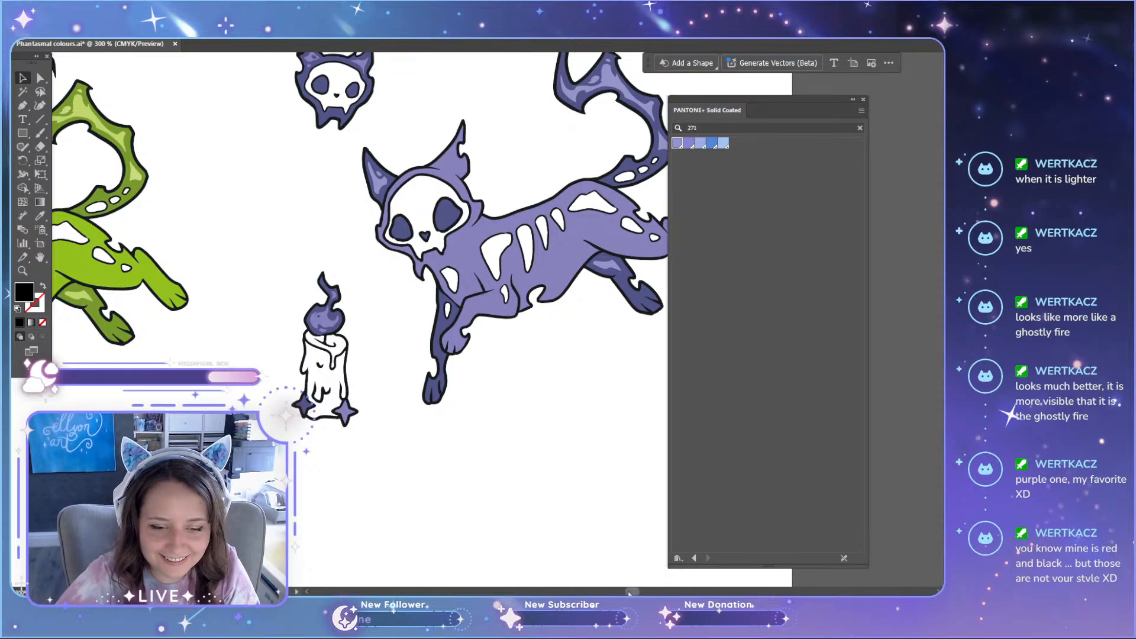
pyautogui.moveTo(628, 592); pyautogui.dragTo(611, 587)
pyautogui.scroll(-5, 423, 427)
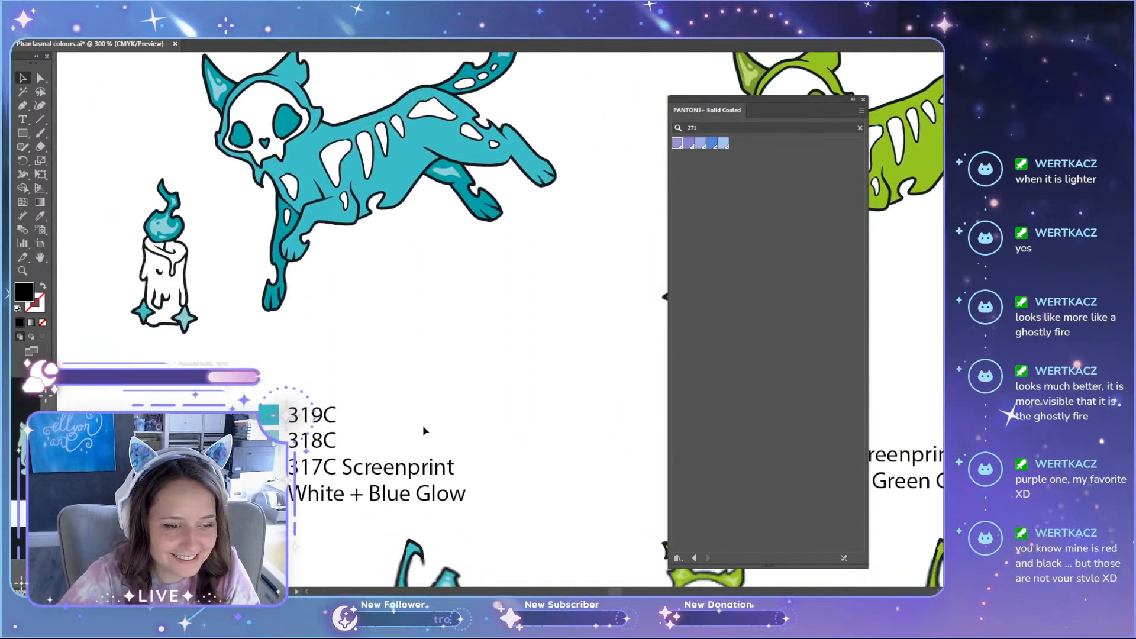
pyautogui.scroll(-5, 422, 425)
pyautogui.scroll(-3, 382, 465)
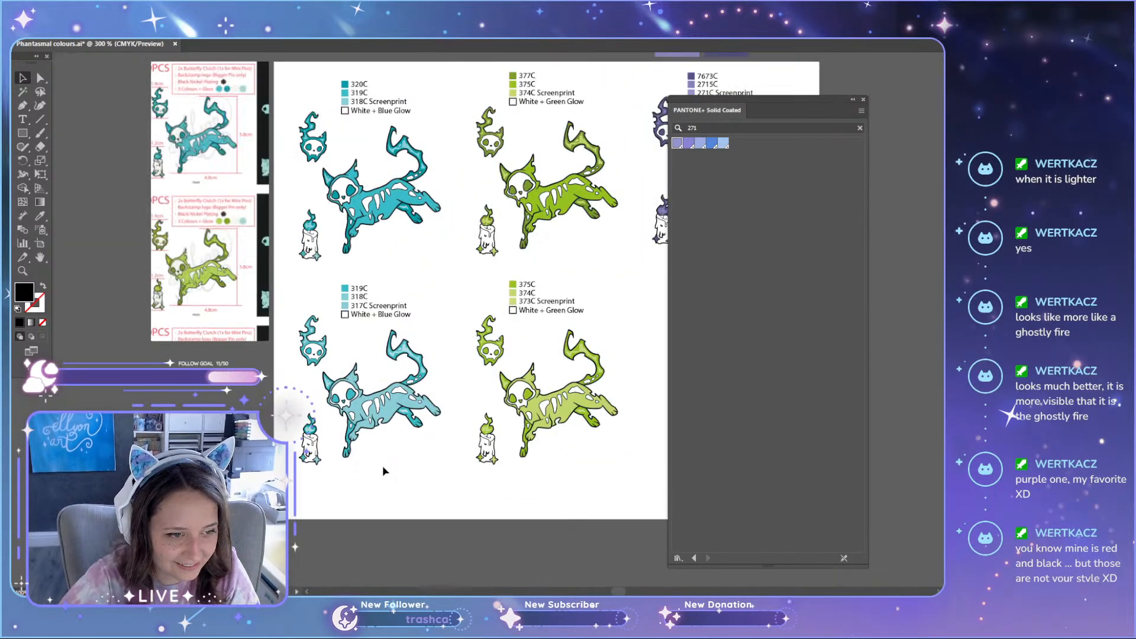
pyautogui.scroll(9, 382, 465)
pyautogui.scroll(-4, 382, 465)
pyautogui.moveTo(621, 590); pyautogui.dragTo(635, 589)
pyautogui.scroll(3, 394, 260)
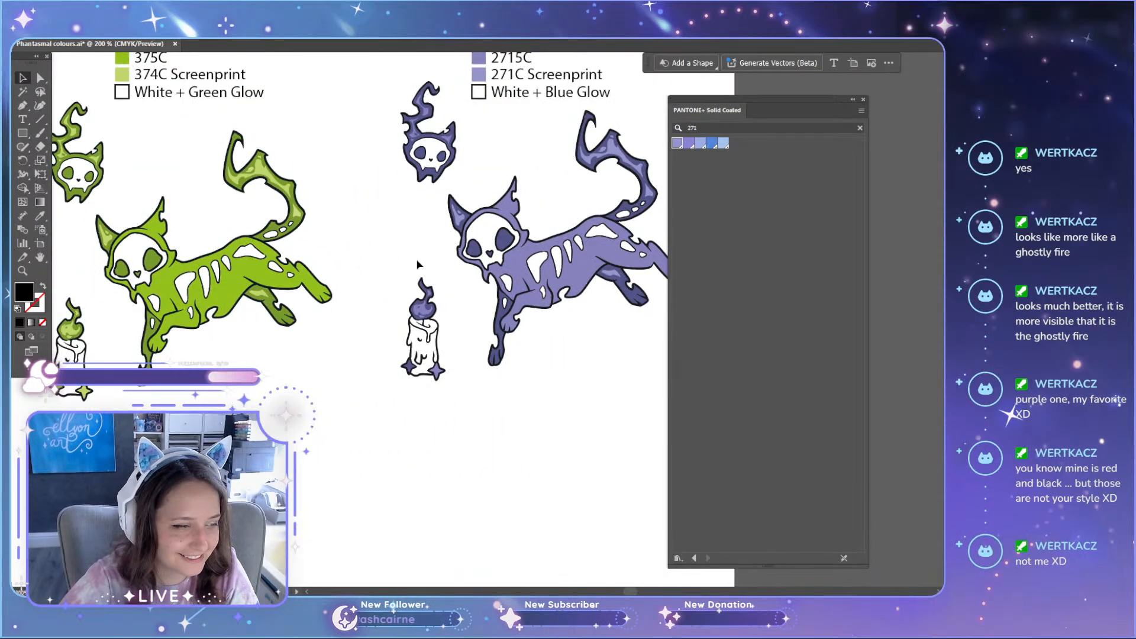
pyautogui.scroll(3, 417, 260)
pyautogui.scroll(-2, 441, 207)
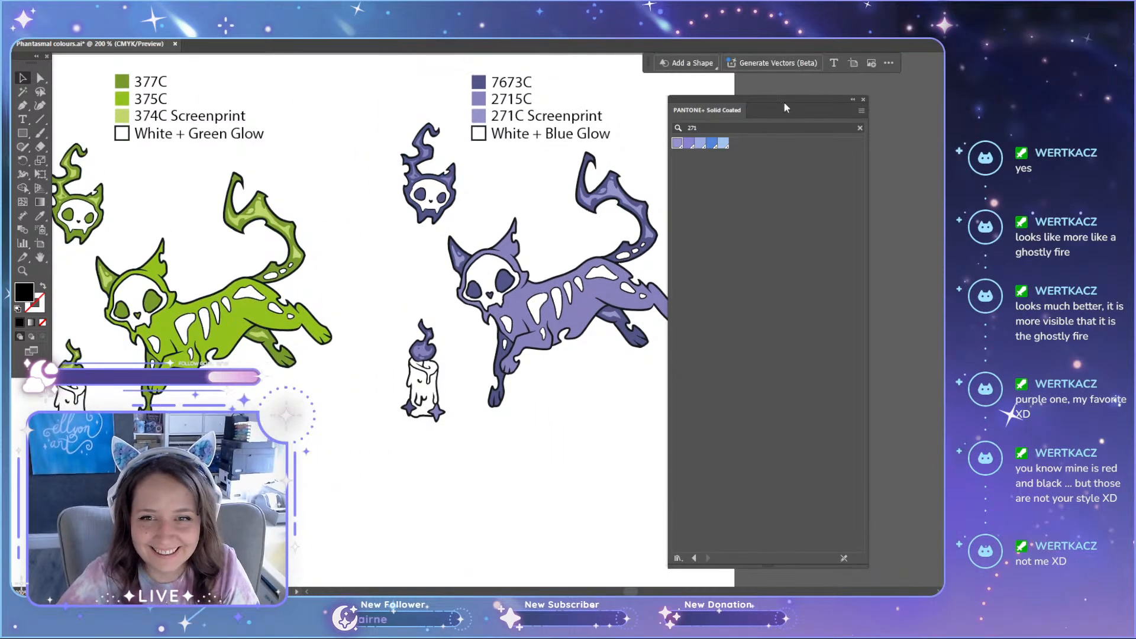
# Step: Move the Pantone library clear of the purple set and fill the small skull's flame and ear highlights with PANTONE 271 C
pyautogui.moveTo(784, 101); pyautogui.dragTo(857, 86)
pyautogui.scroll(3, 538, 294)
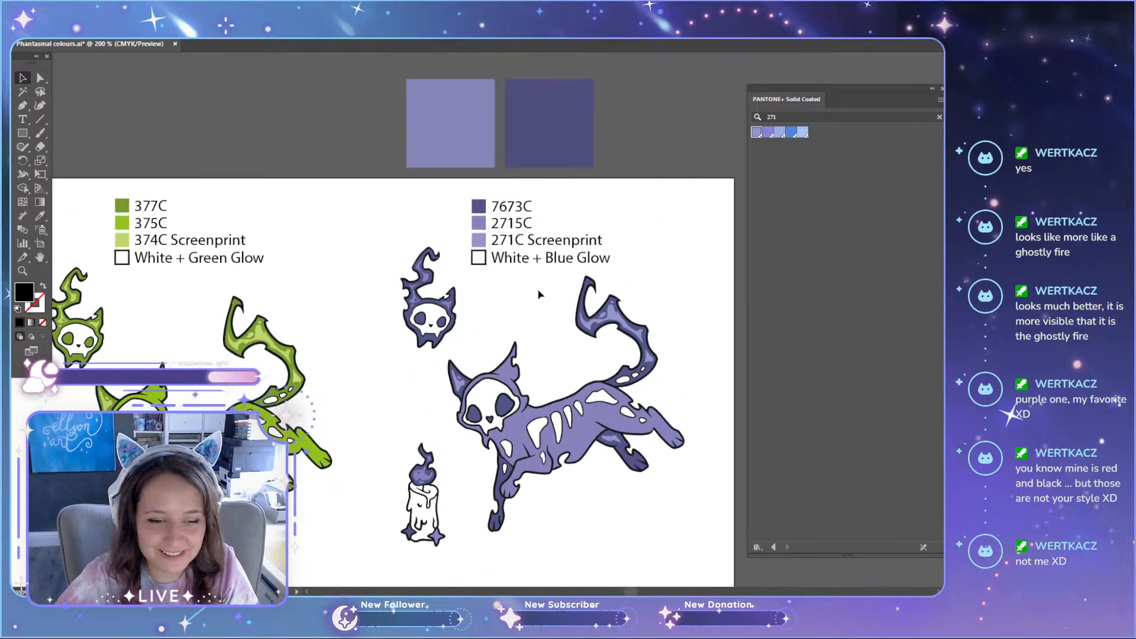
pyautogui.scroll(1, 539, 294)
pyautogui.scroll(-5, 526, 368)
pyautogui.scroll(1, 408, 139)
pyautogui.scroll(2, 468, 194)
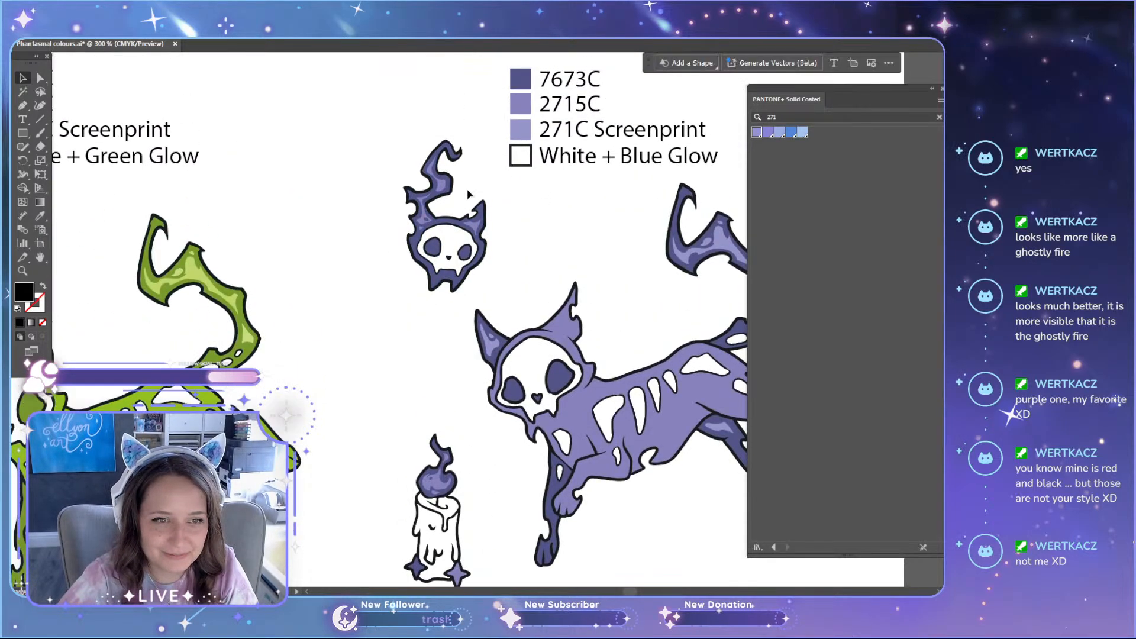
pyautogui.scroll(4, 468, 194)
pyautogui.press('a')
pyautogui.click(302, 260)
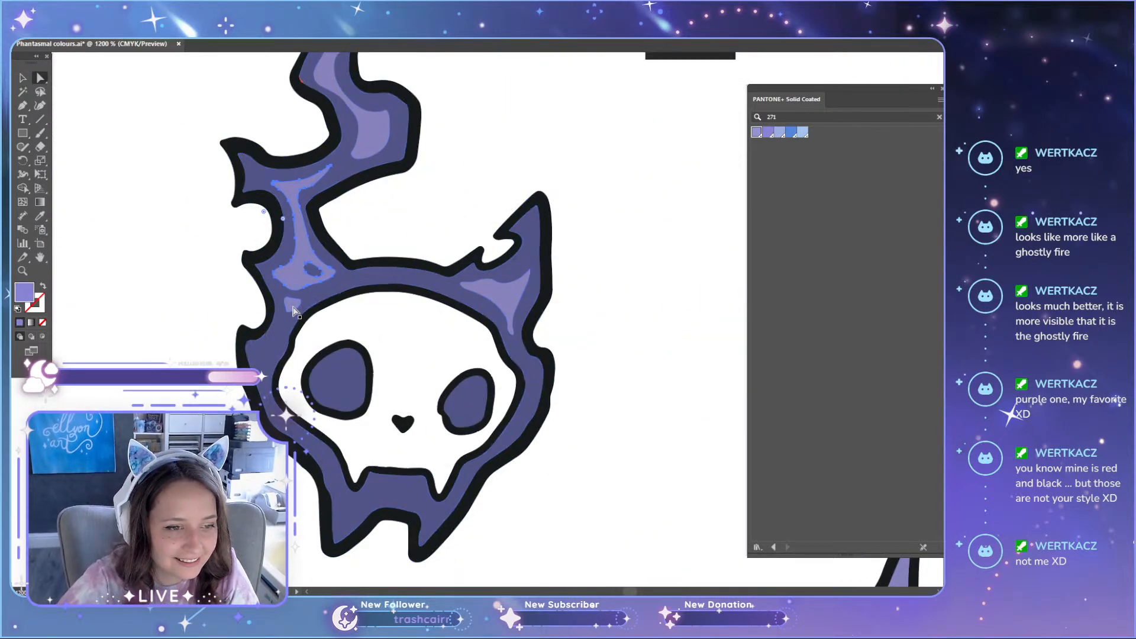
pyautogui.keyDown('shift'); pyautogui.click(295, 306); pyautogui.keyUp('shift')
pyautogui.keyDown('shift'); pyautogui.click(381, 126); pyautogui.keyUp('shift')
pyautogui.keyDown('shift'); pyautogui.click(501, 300); pyautogui.keyUp('shift')
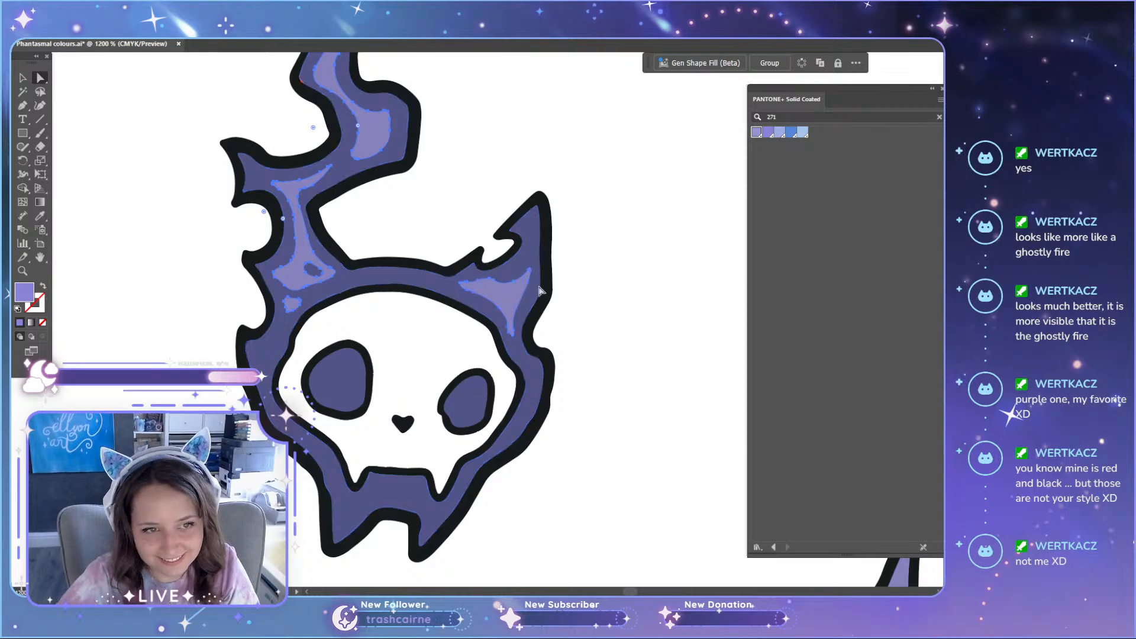
pyautogui.click(757, 132)
# Step: Fill all the highlight shapes in the purple candle's flame with PANTONE 271 C
pyautogui.scroll(-5, 594, 385)
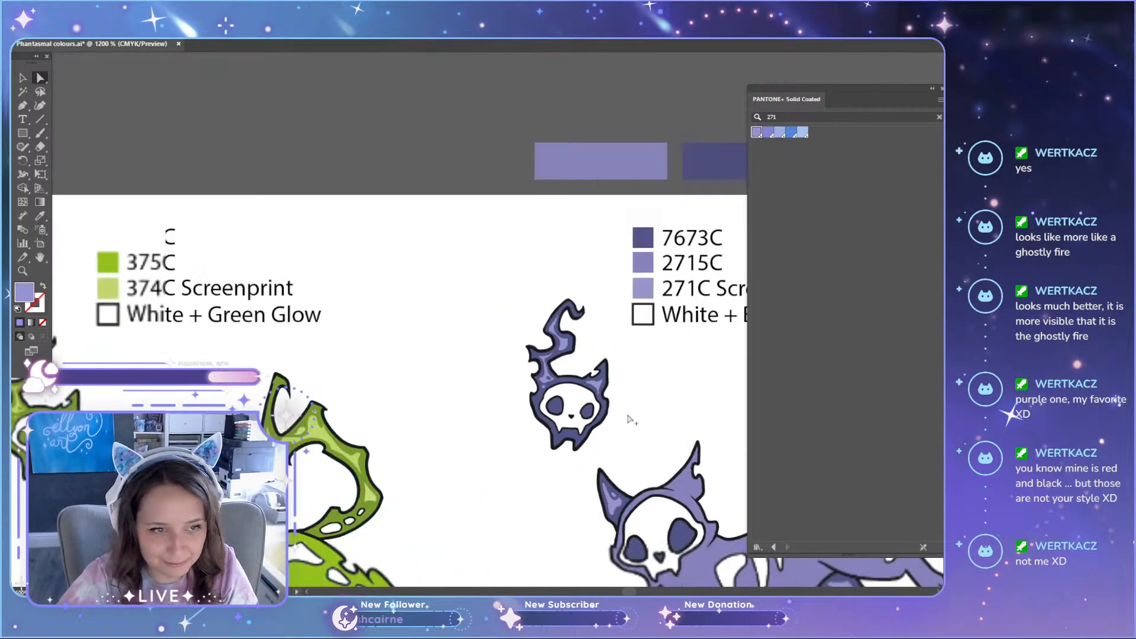
pyautogui.scroll(5, 669, 391)
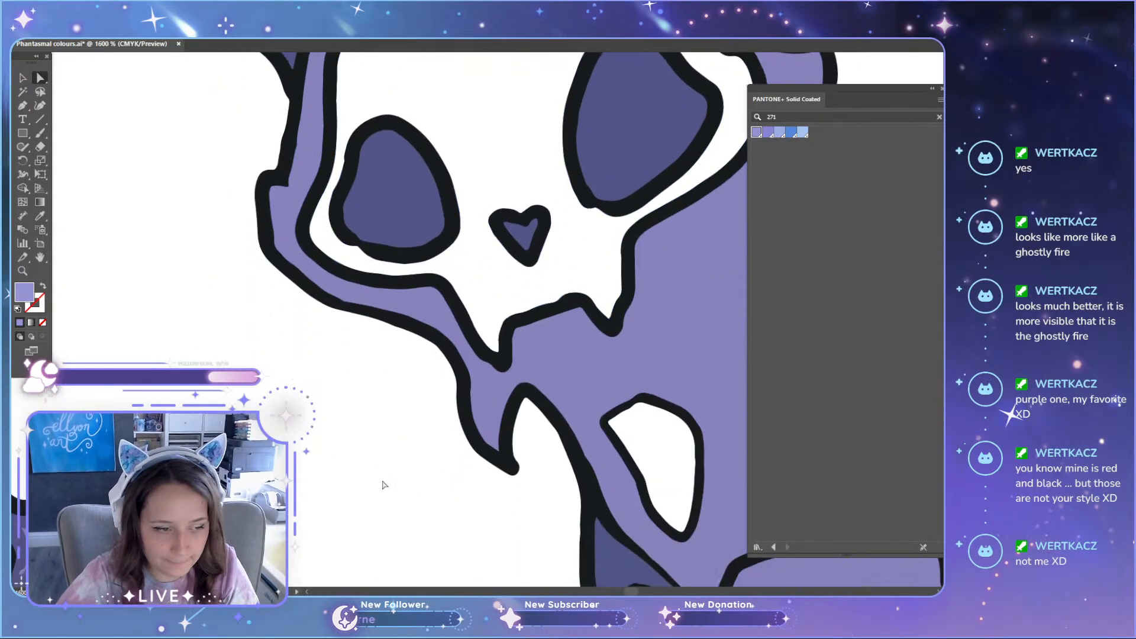
pyautogui.scroll(-3, 669, 390)
pyautogui.scroll(5, 529, 250)
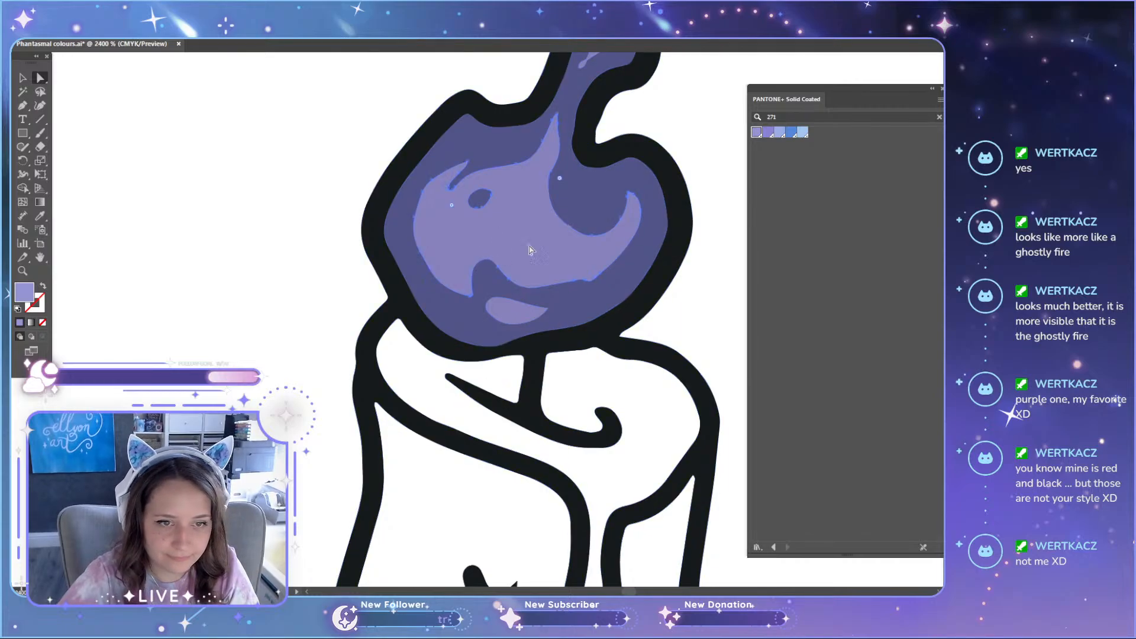
pyautogui.scroll(4, 556, 266)
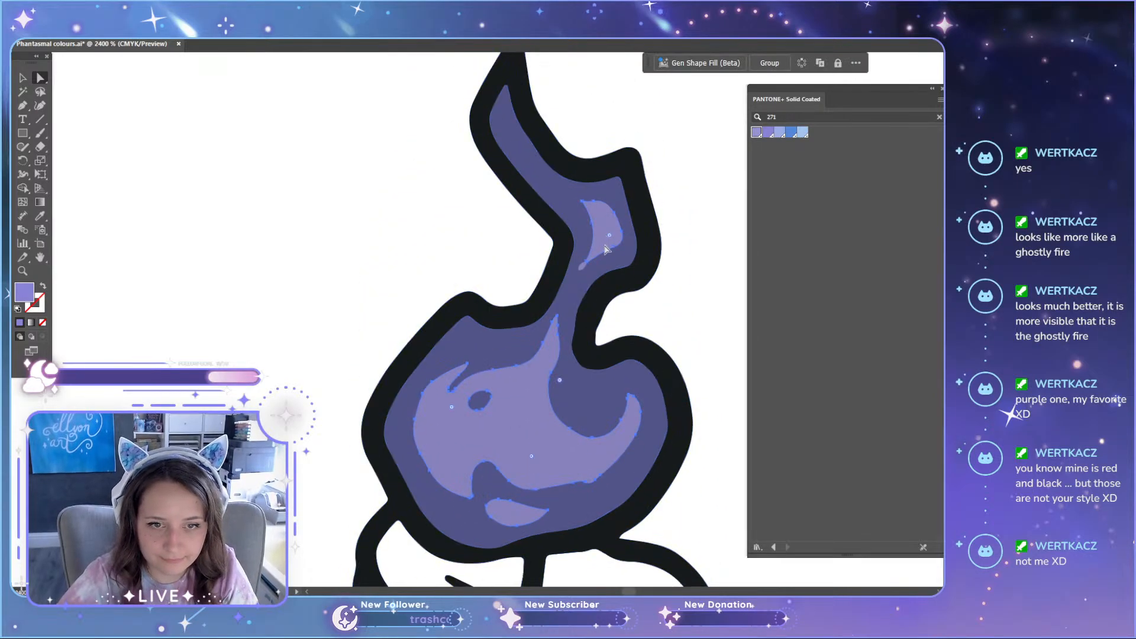
pyautogui.scroll(5, 607, 248)
pyautogui.click(758, 137)
# Step: Inspect the upper highlight's tip in the candle flame, collapse the Pantone library and undo the last highlight fill
pyautogui.scroll(5, 680, 238)
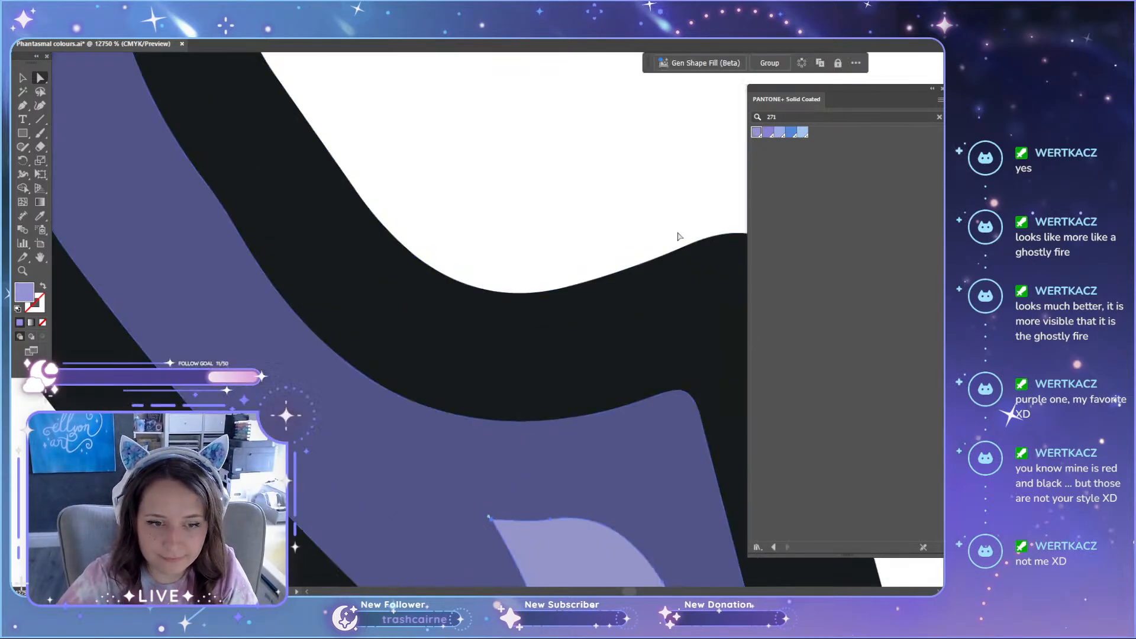
pyautogui.scroll(-3, 503, 507)
pyautogui.scroll(2, 475, 337)
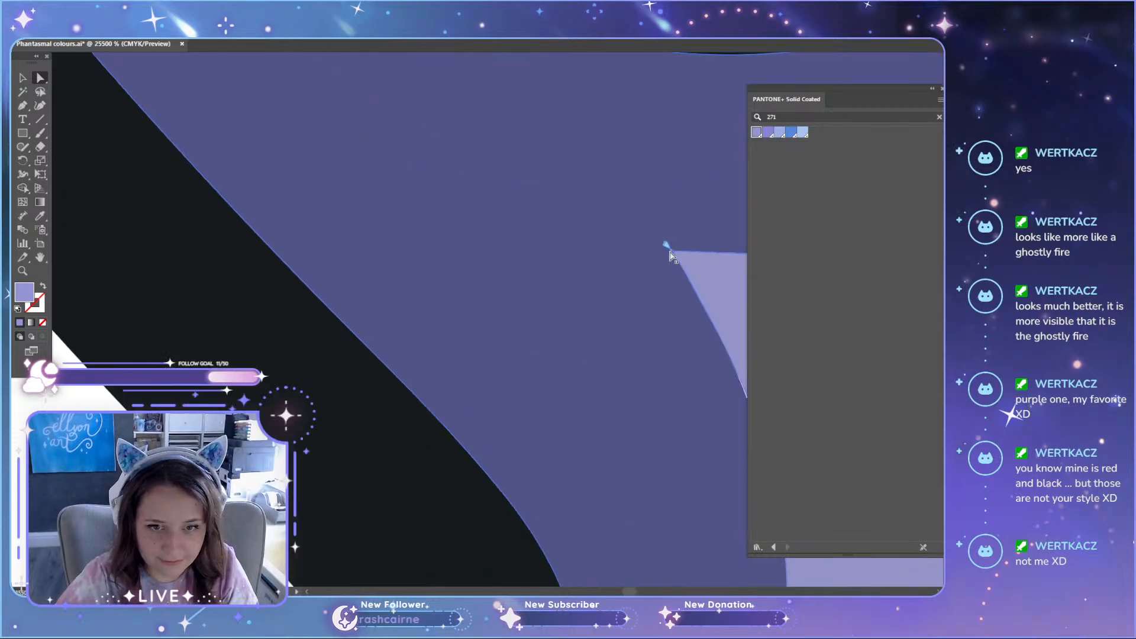
pyautogui.click(932, 89)
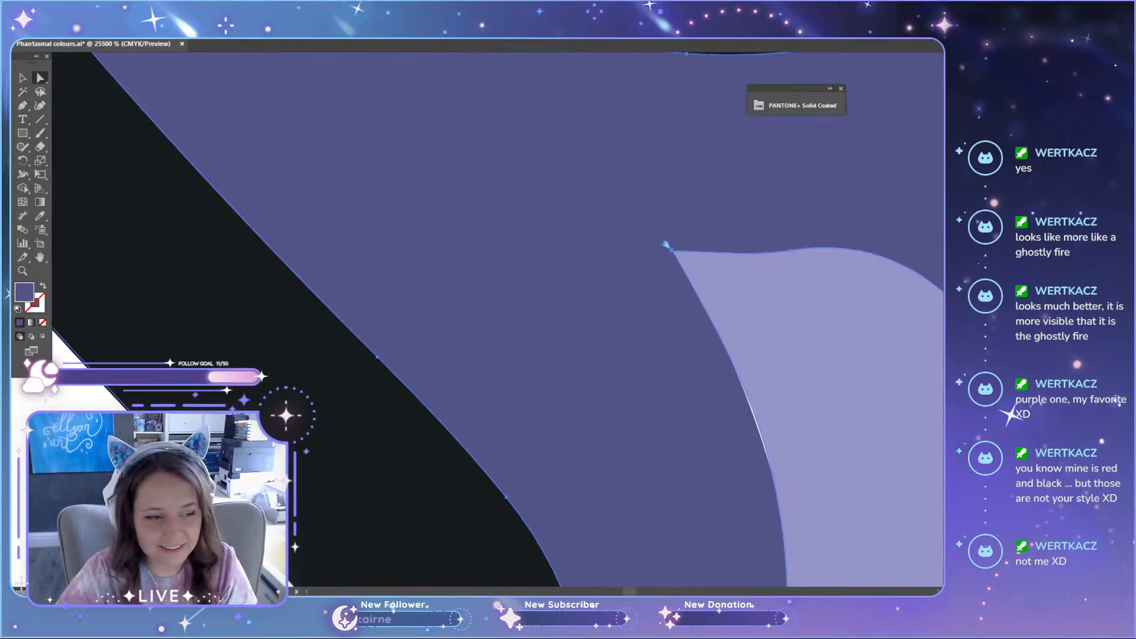
pyautogui.click(278, 461)
pyautogui.hotkey('ctrl', 'z')
# Step: Reposition the Pantone library away from the candle, reapply PANTONE 271 C to the flame highlights, and collapse the library
pyautogui.scroll(-5, 448, 507)
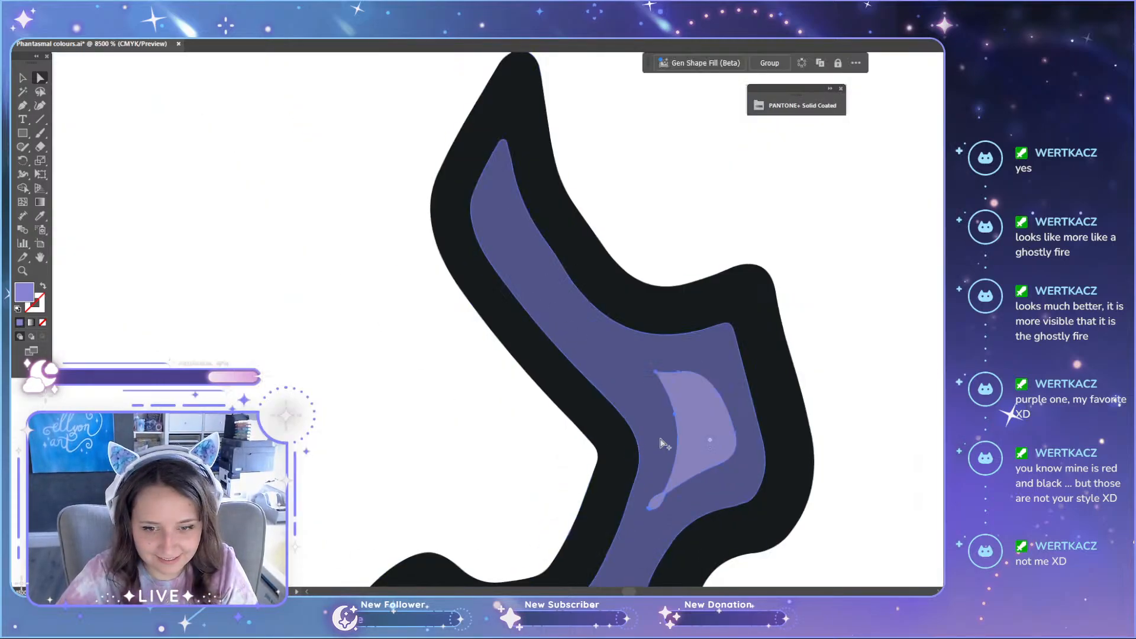
pyautogui.scroll(-1, 867, 240)
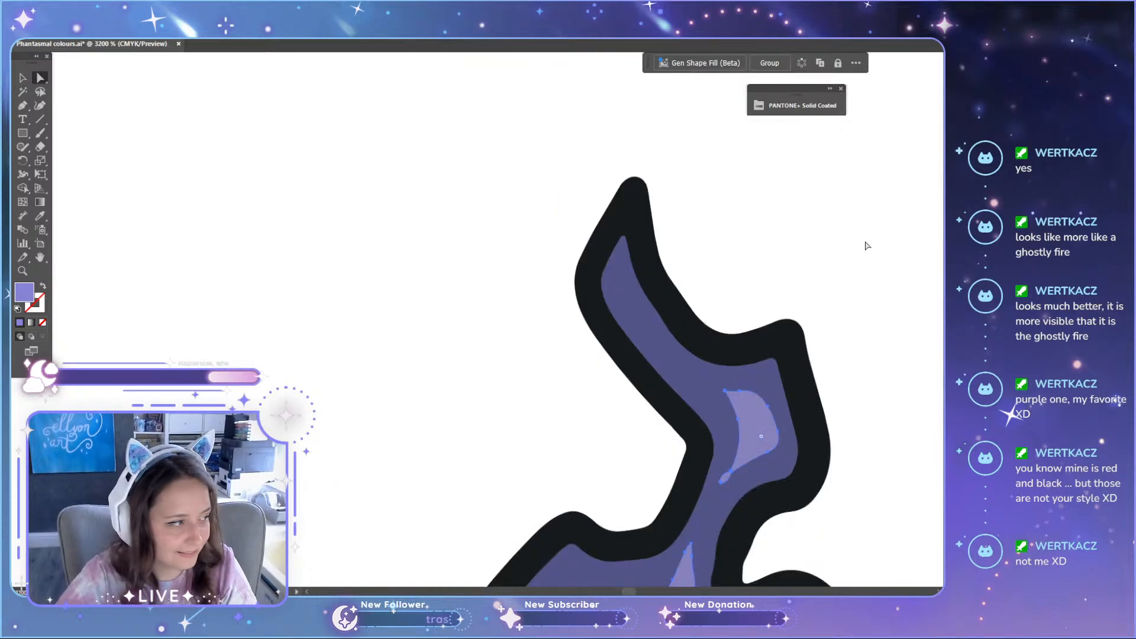
pyautogui.moveTo(792, 97); pyautogui.dragTo(240, 104)
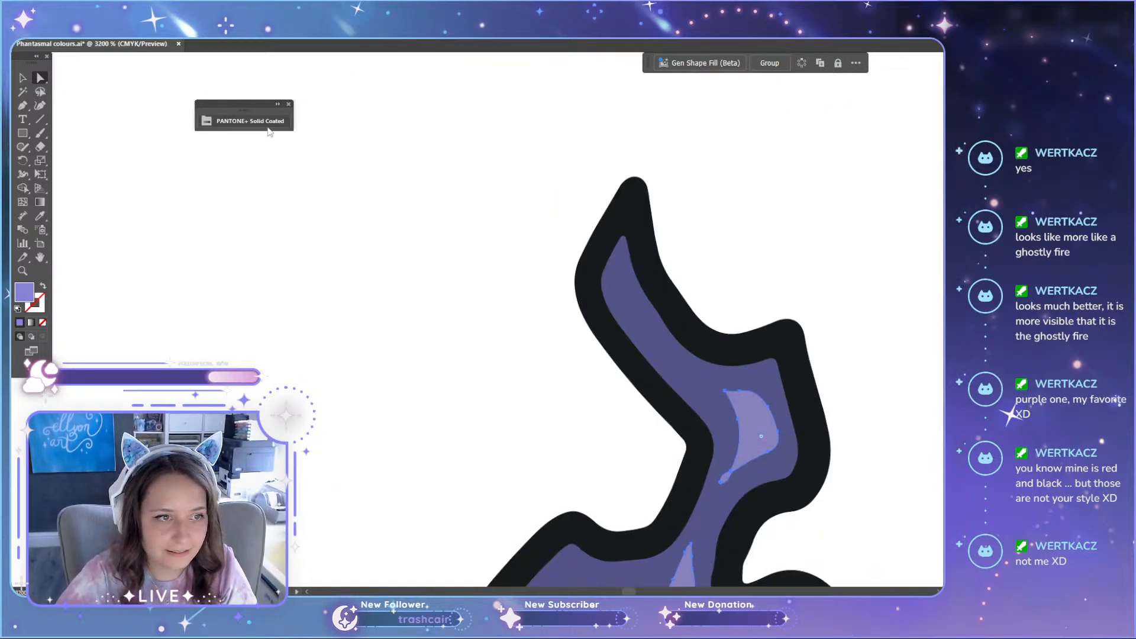
pyautogui.click(251, 121)
pyautogui.click(303, 148)
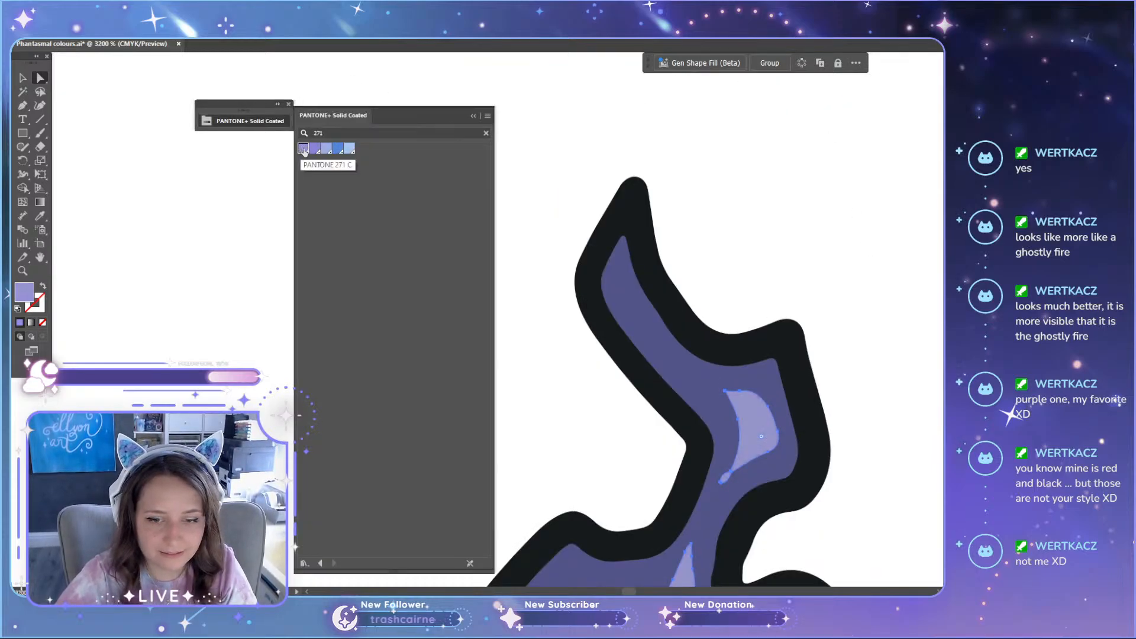
pyautogui.click(733, 197)
pyautogui.scroll(-6, 738, 266)
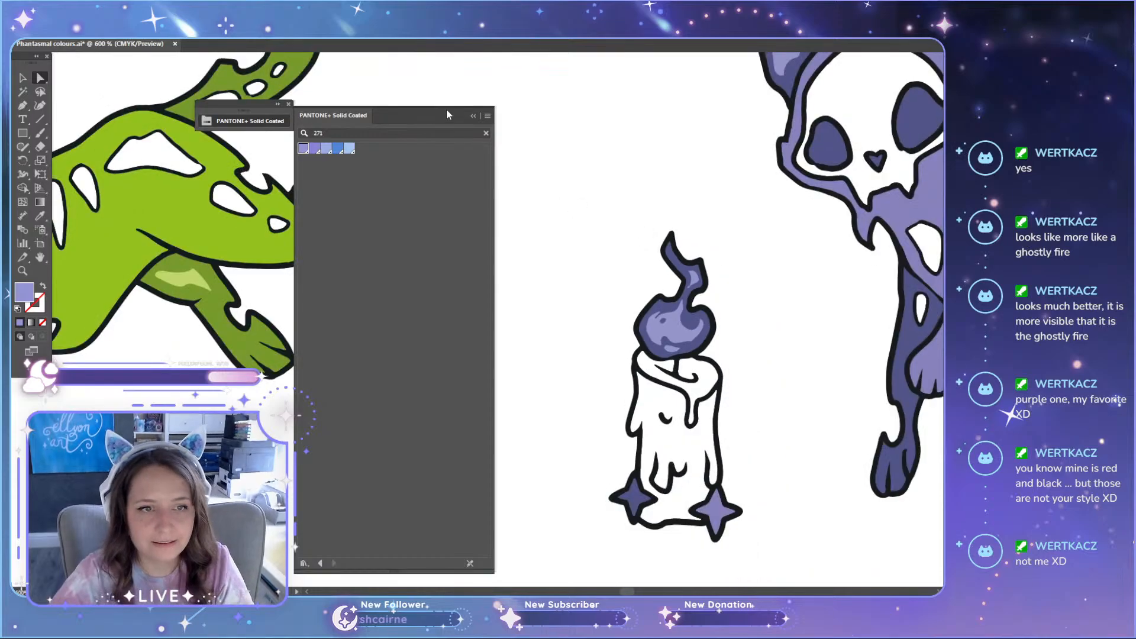
pyautogui.click(474, 117)
# Step: Capture a screen snip of the artboard's upper row showing the teal, green and purple sets
pyautogui.scroll(-7, 557, 195)
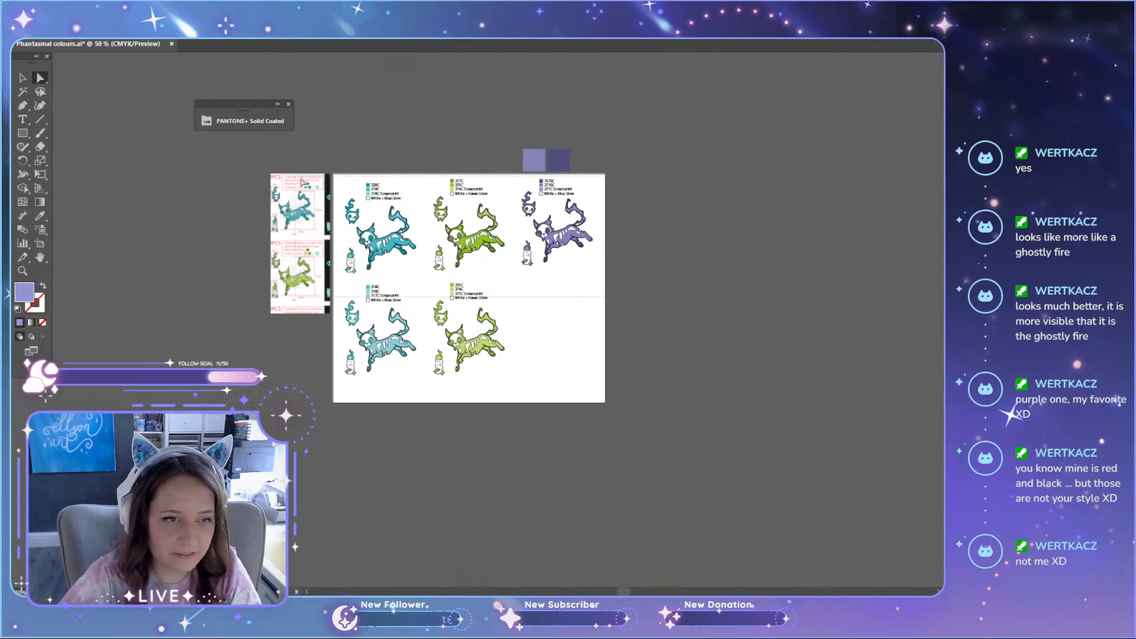
pyautogui.scroll(2, 697, 292)
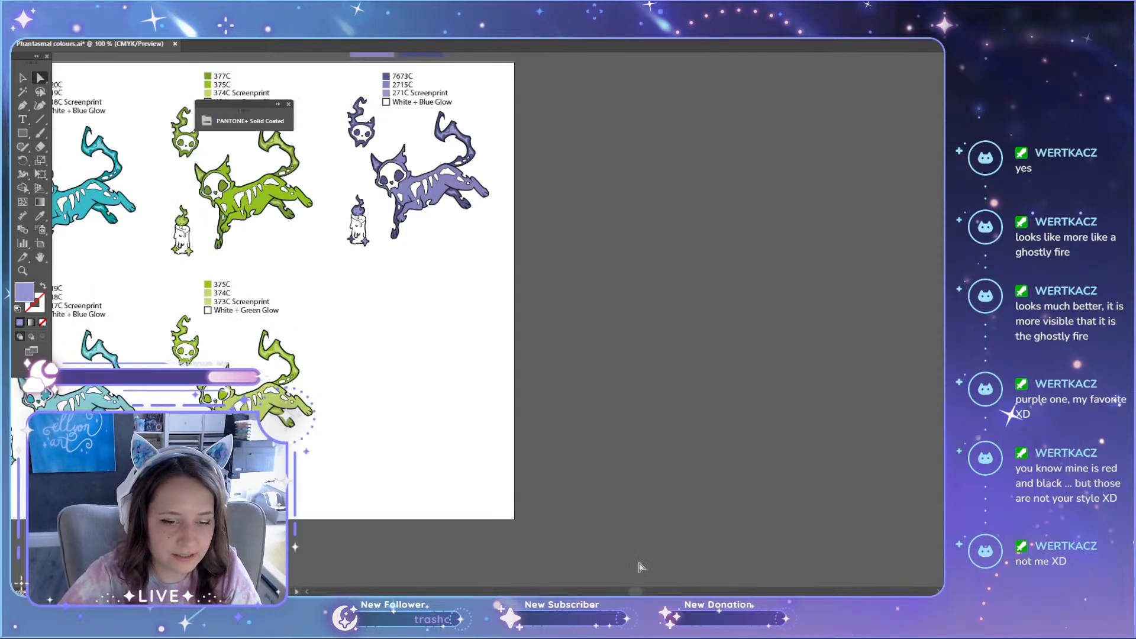
pyautogui.moveTo(635, 593); pyautogui.dragTo(608, 594)
pyautogui.scroll(3, 685, 448)
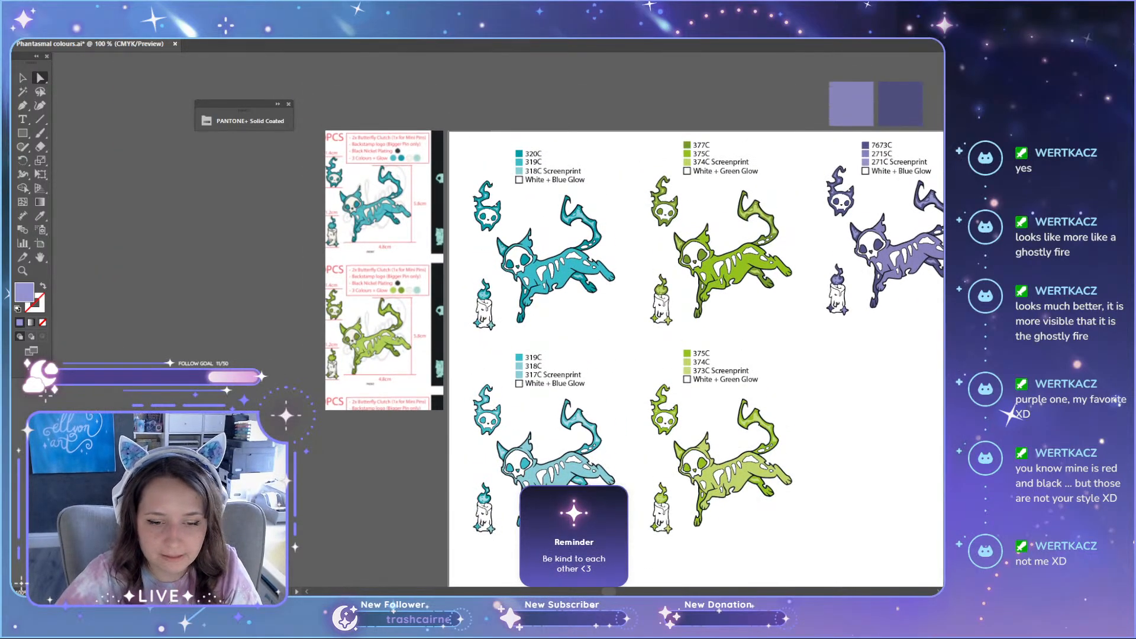
pyautogui.hscroll(5, 357, 297)
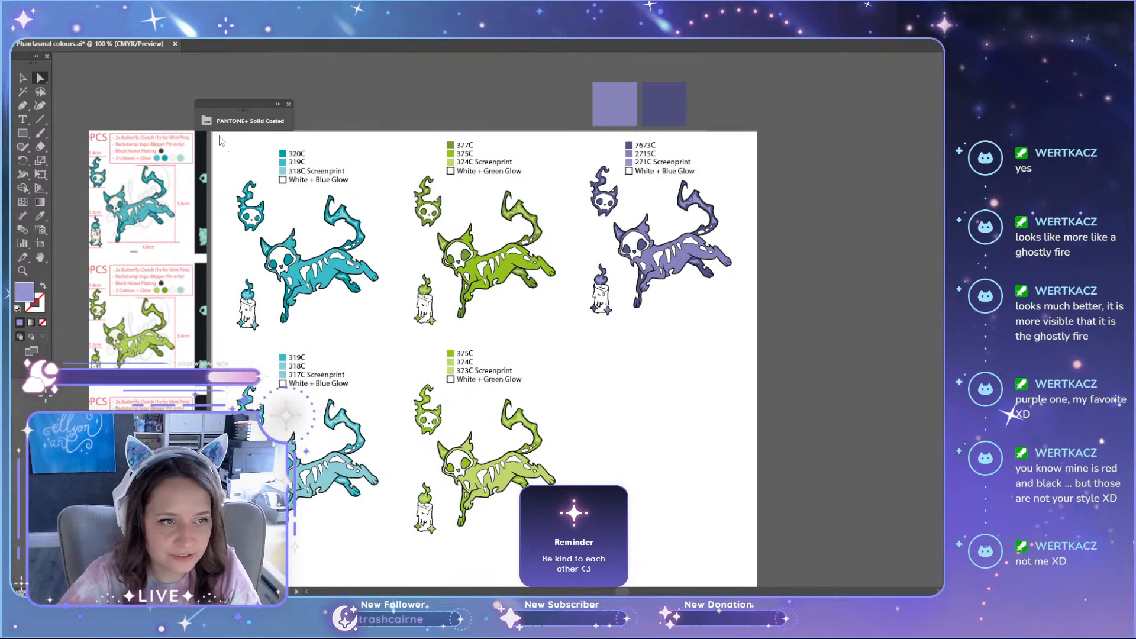
pyautogui.press('super+shift+s')
pyautogui.moveTo(218, 136); pyautogui.dragTo(752, 346)
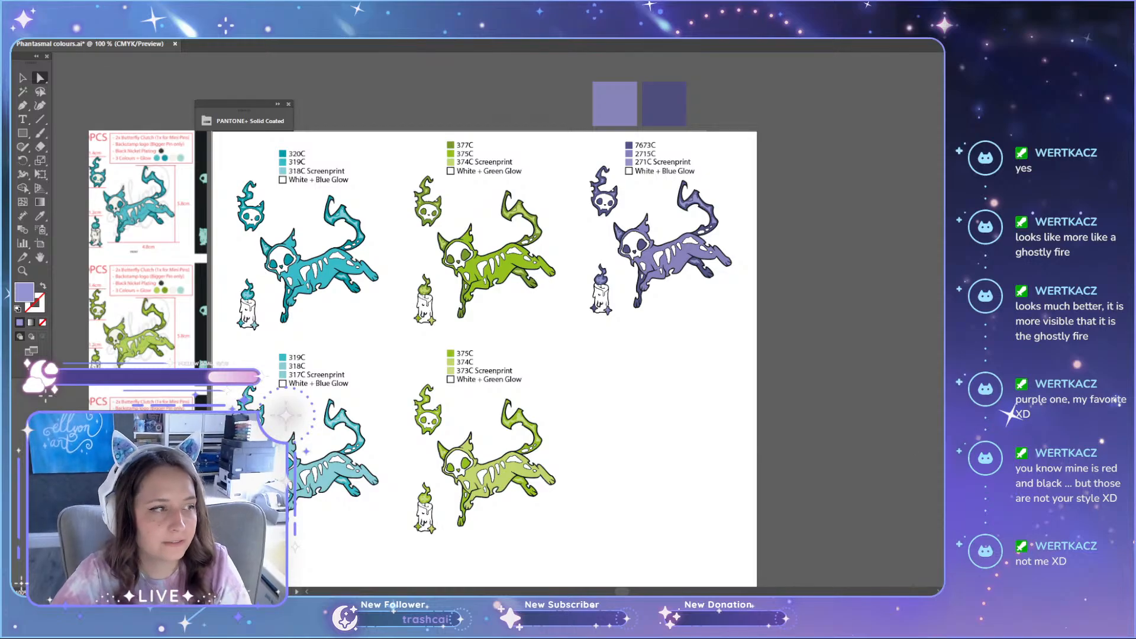
# Step: Examine the green cat's tail highlights and the purple cat's body, legs and candle flame up close
pyautogui.scroll(9, 518, 211)
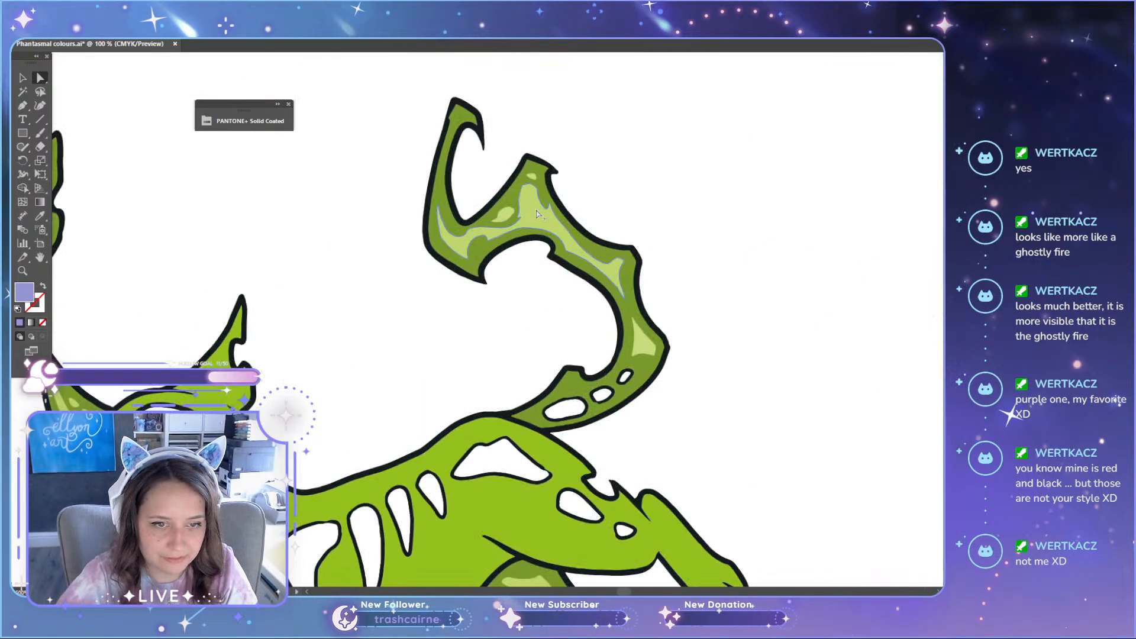
pyautogui.scroll(-3, 284, 237)
pyautogui.scroll(5, 179, 205)
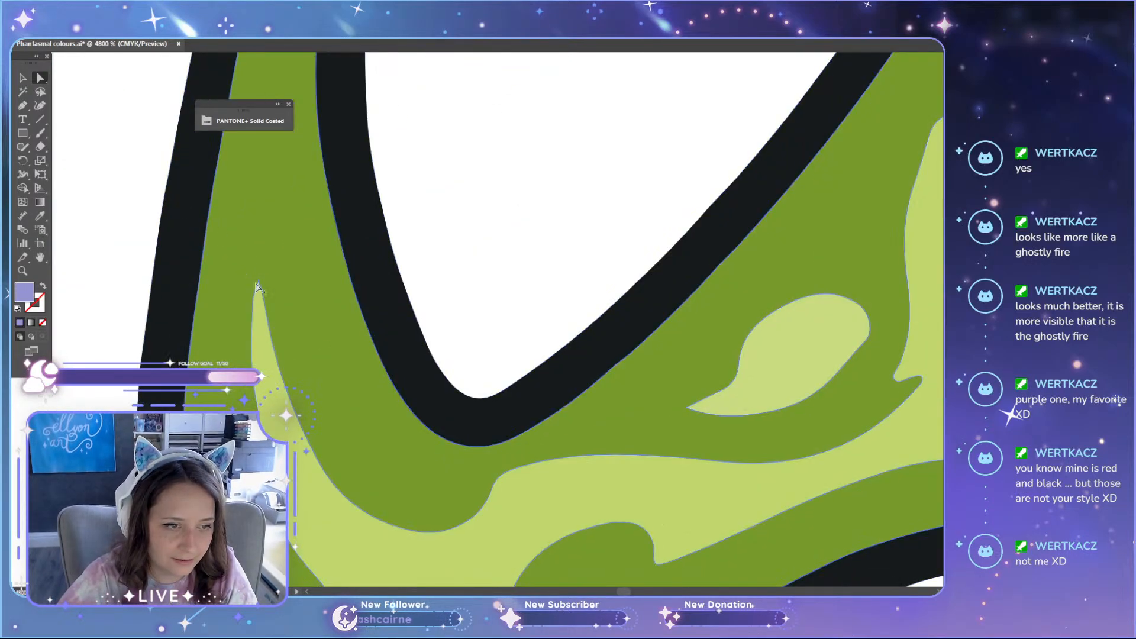
pyautogui.scroll(-10, 260, 287)
pyautogui.scroll(-1, 638, 308)
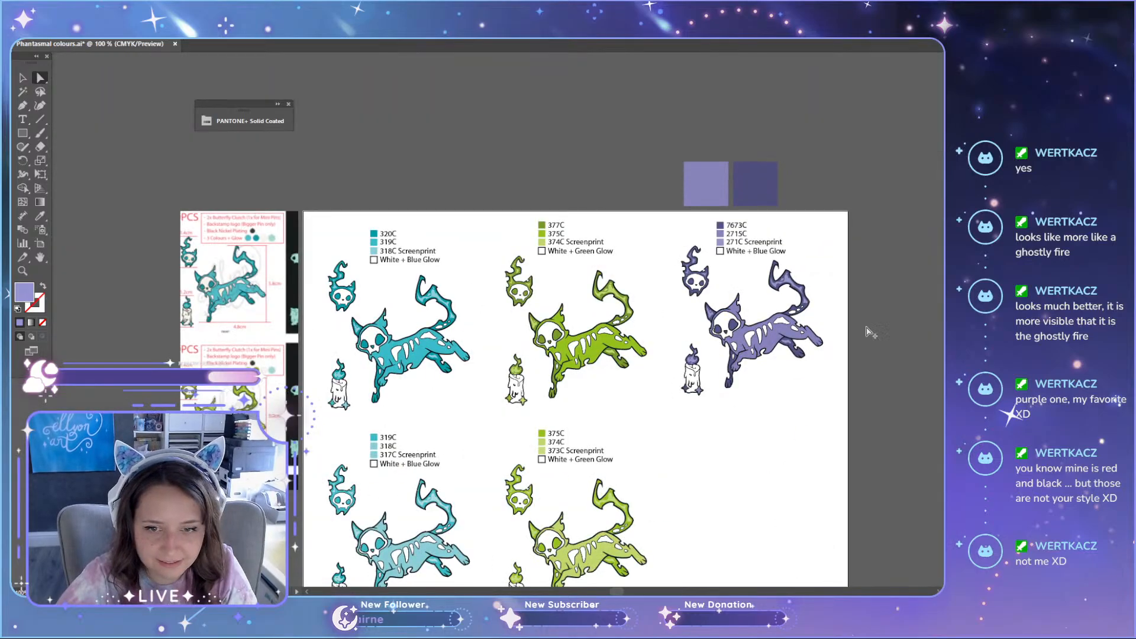
pyautogui.scroll(5, 740, 319)
pyautogui.scroll(2, 319, 416)
pyautogui.scroll(-3, 613, 510)
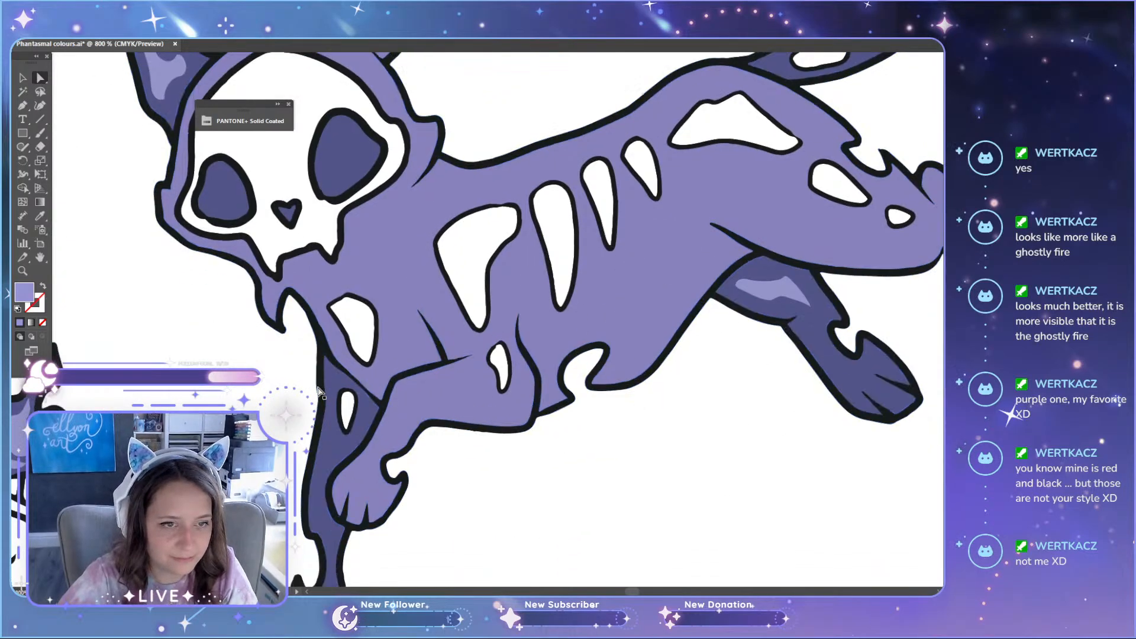
pyautogui.scroll(-7, 700, 269)
pyautogui.scroll(-2, 598, 393)
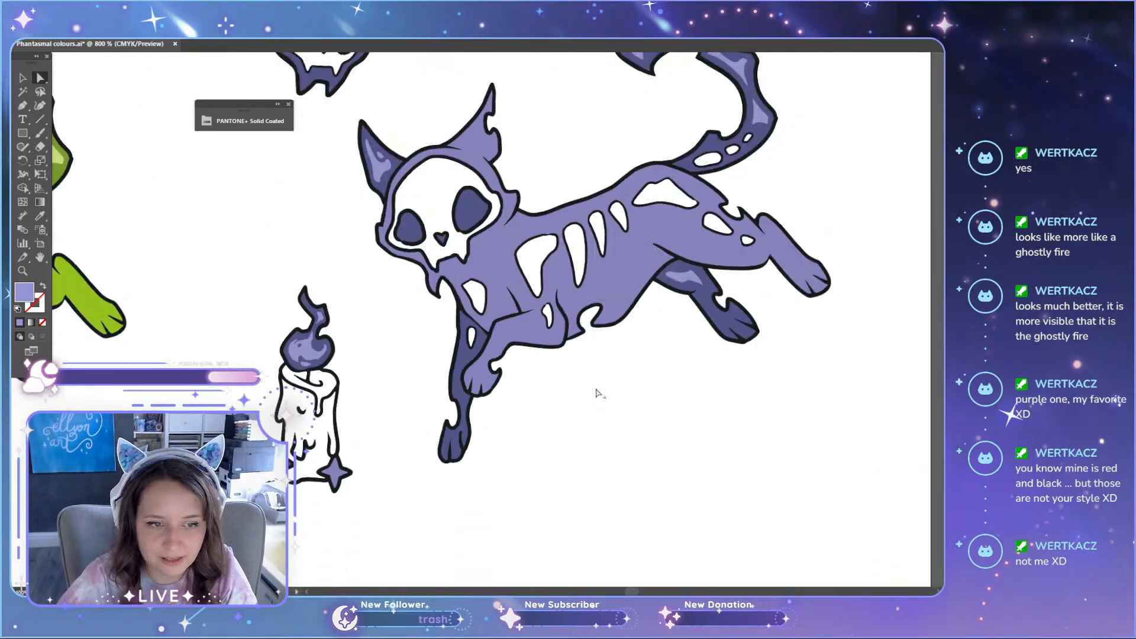
pyautogui.scroll(3, 598, 393)
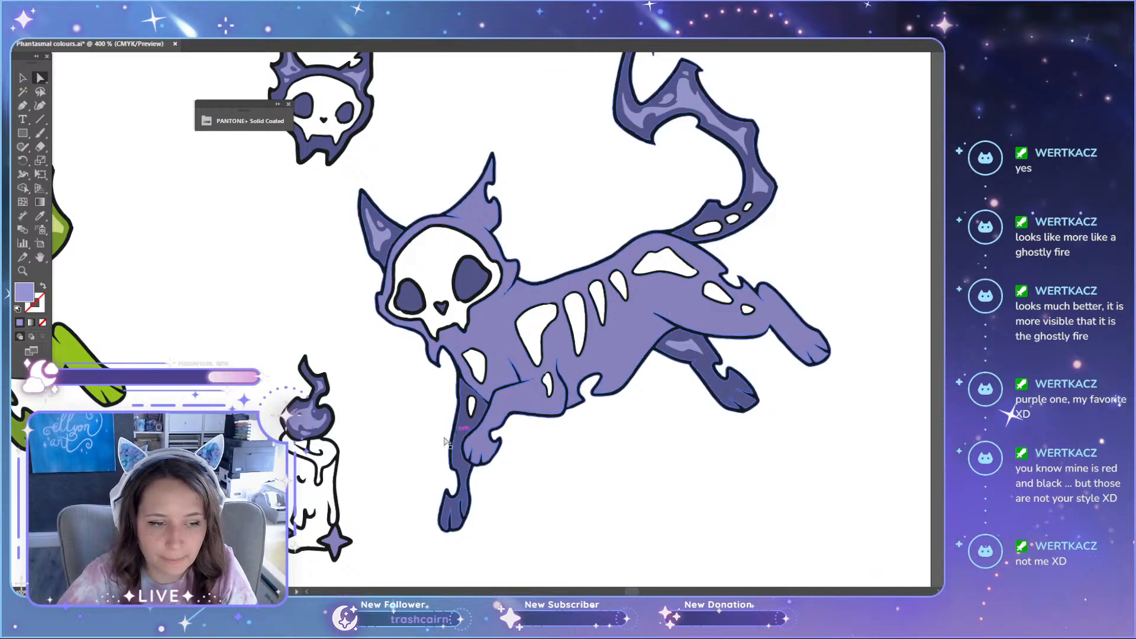
pyautogui.scroll(2, 338, 459)
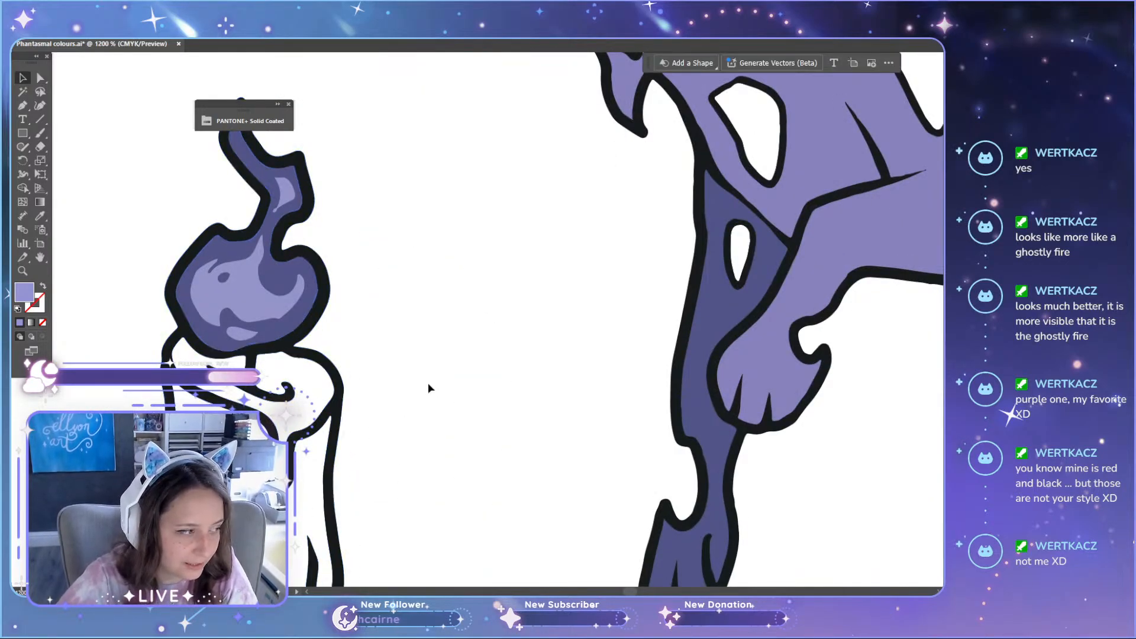
pyautogui.scroll(-5, 428, 383)
pyautogui.scroll(6, 432, 379)
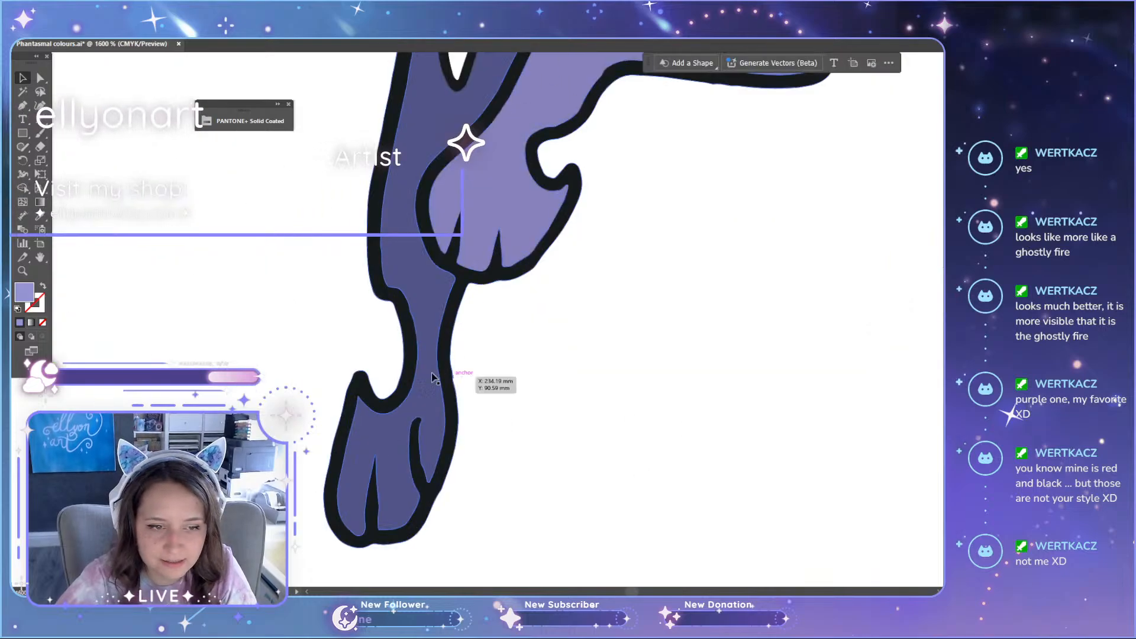
# Step: Expand the PANTONE+ Solid Coated library, clear its 271 search and detach it as a floating panel
pyautogui.scroll(-4, 402, 372)
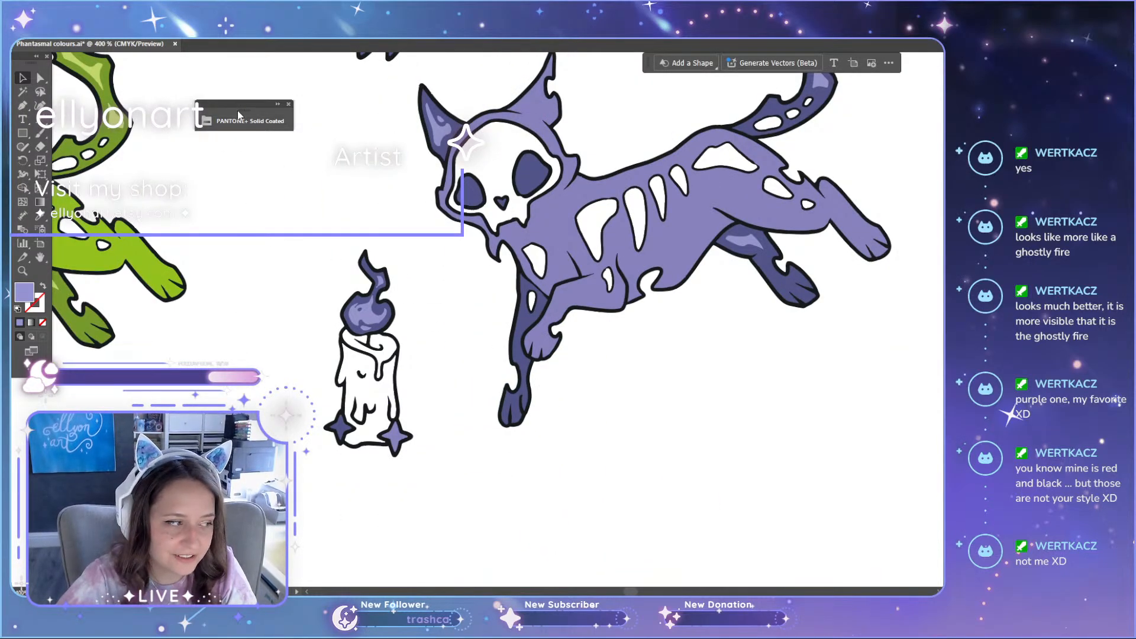
pyautogui.moveTo(241, 104); pyautogui.dragTo(191, 74)
pyautogui.click(222, 90)
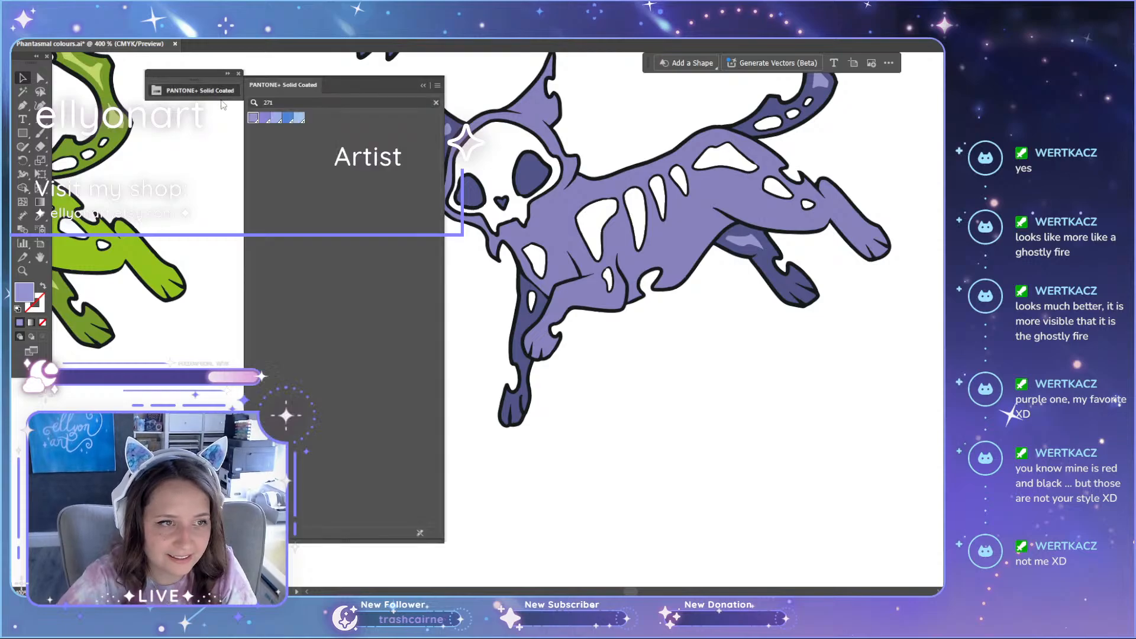
pyautogui.click(436, 104)
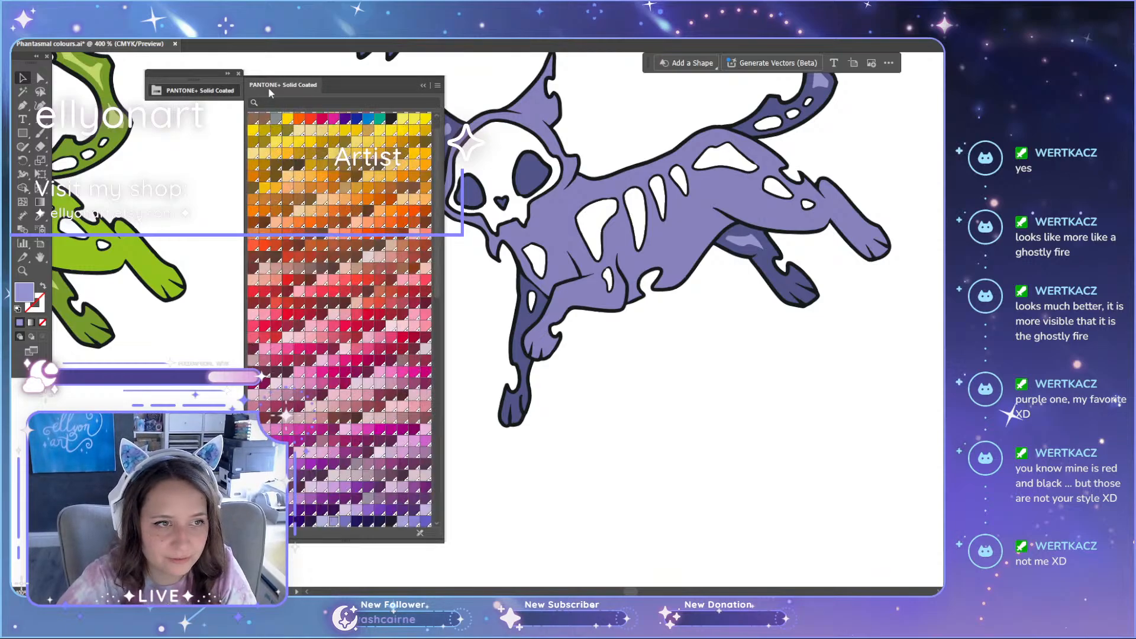
pyautogui.moveTo(351, 86); pyautogui.dragTo(221, 100)
# Step: Examine the purple cat's head, body, tail and rear legs, including the highlight on the dark rear leg
pyautogui.scroll(3, 418, 336)
pyautogui.scroll(3, 418, 335)
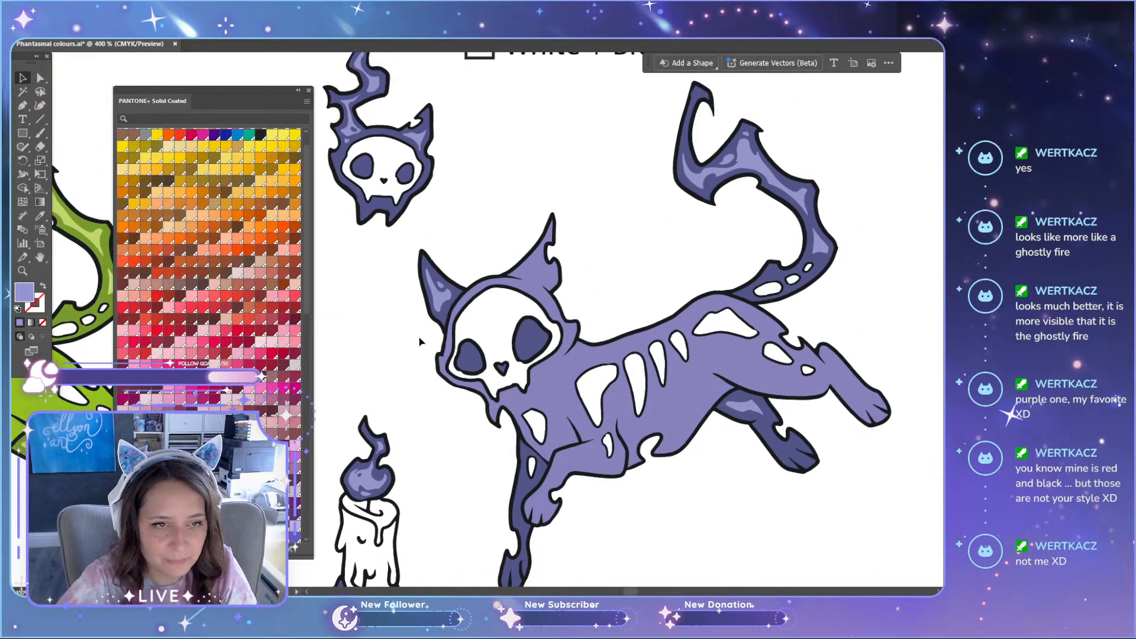
pyautogui.scroll(-3, 578, 355)
pyautogui.scroll(-2, 660, 325)
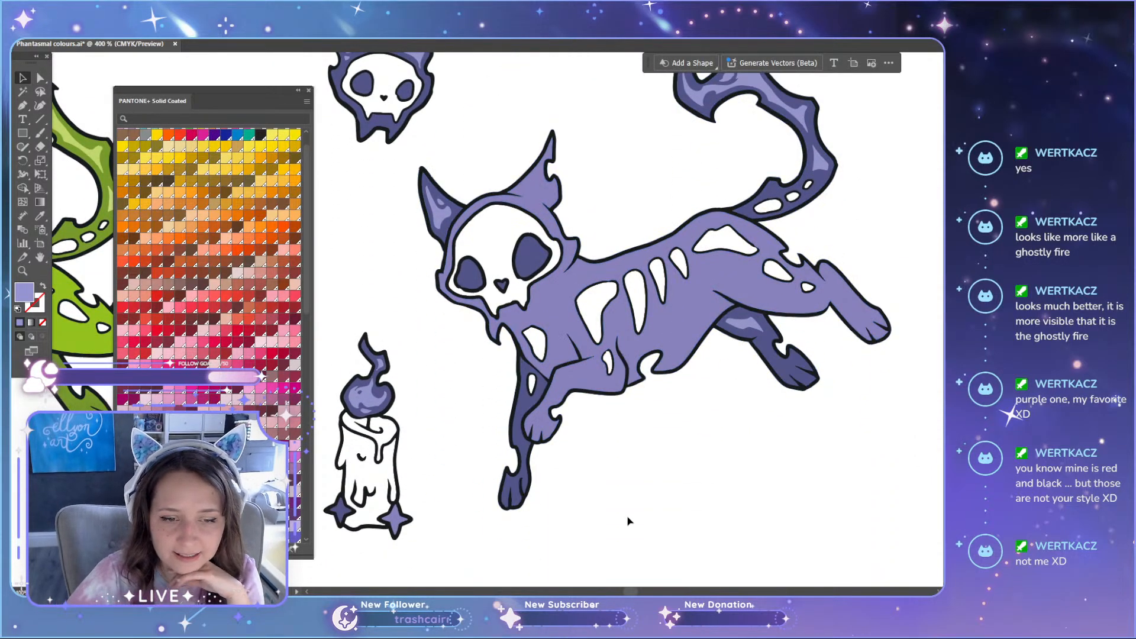
pyautogui.scroll(2, 613, 519)
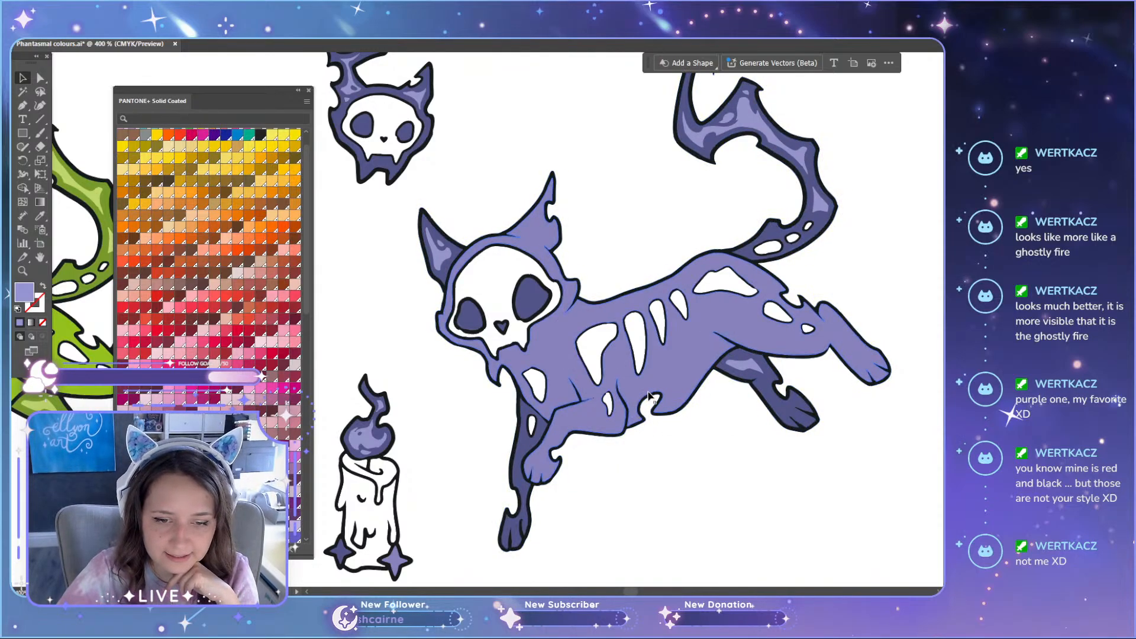
pyautogui.scroll(6, 852, 413)
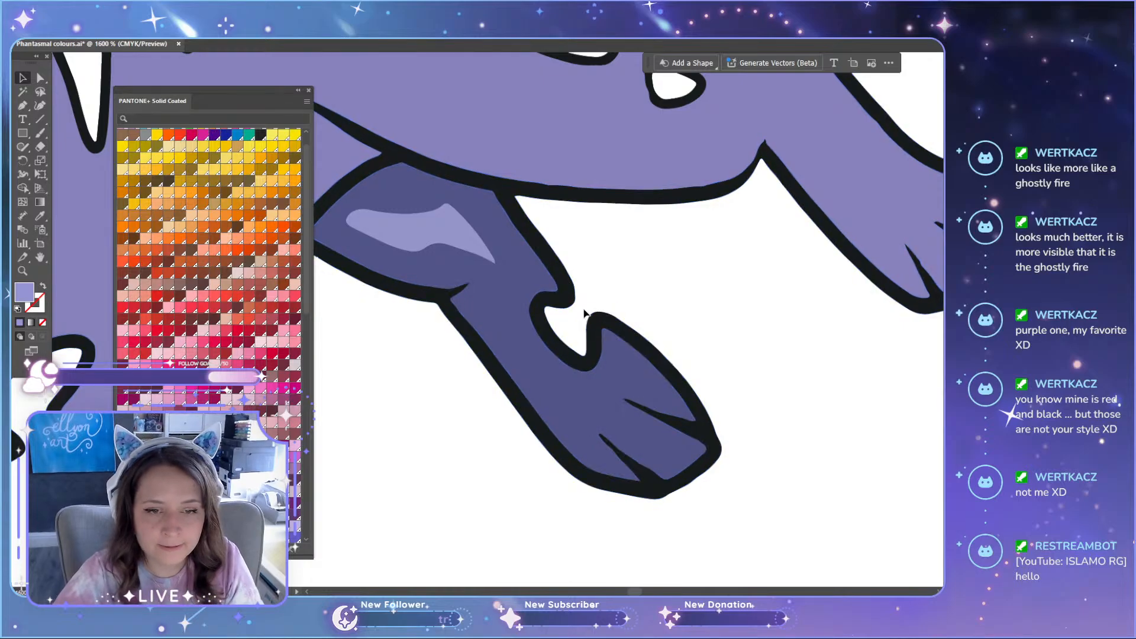
pyautogui.scroll(-1, 585, 313)
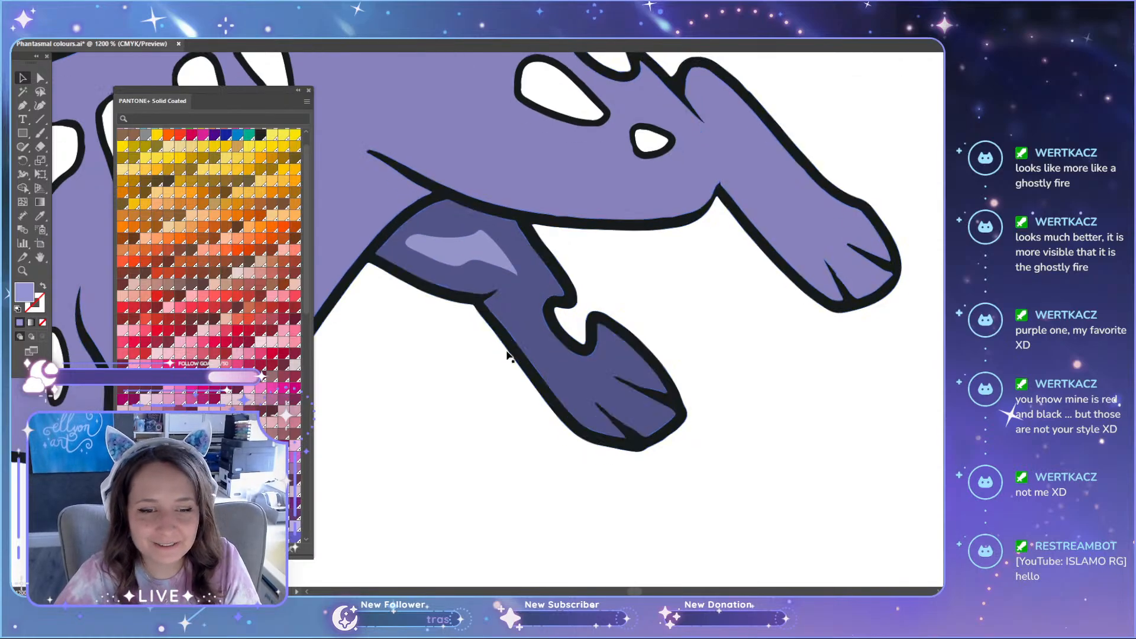
pyautogui.scroll(-3, 503, 361)
pyautogui.scroll(2, 469, 377)
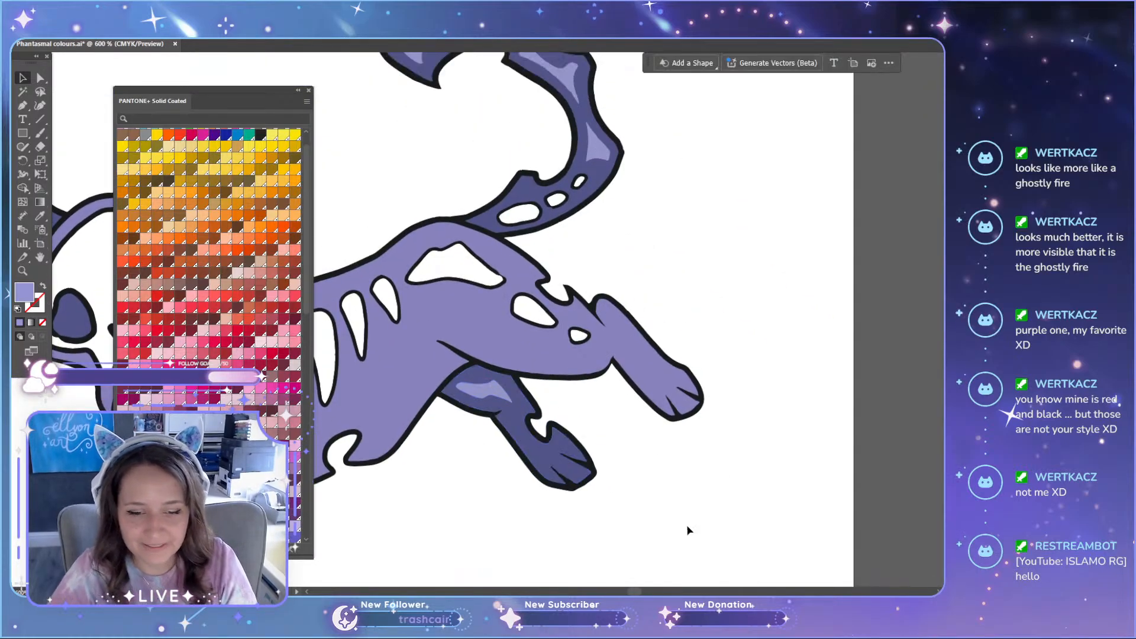
pyautogui.hscroll(-3, 641, 592)
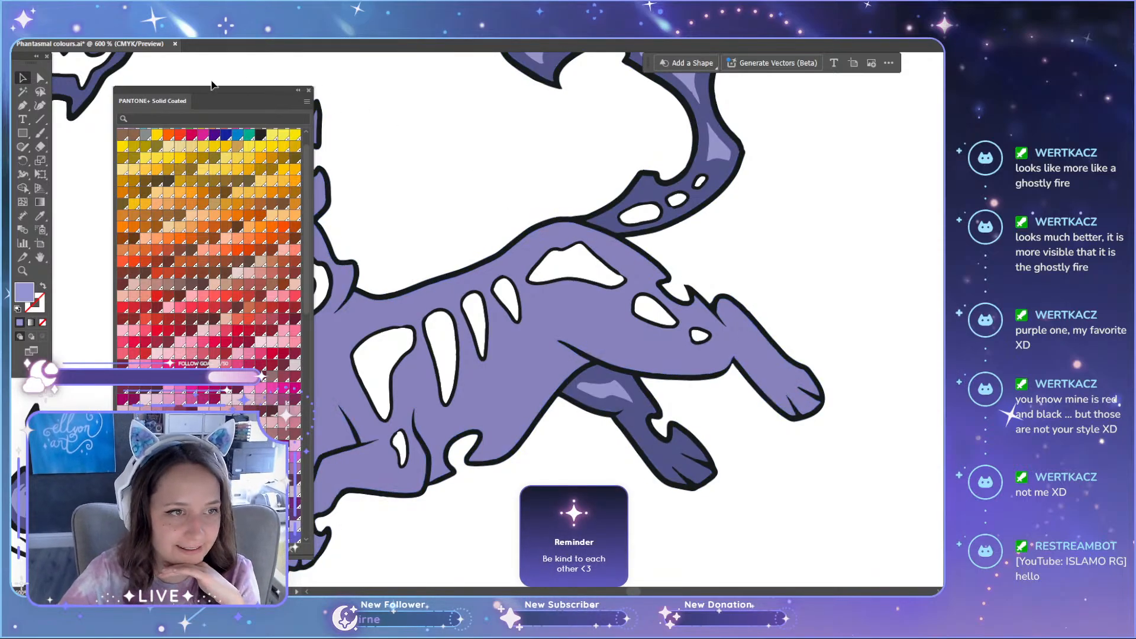
# Step: Move the Pantone library beside the tools to uncover the artwork, and review the purple cat's legs and candle
pyautogui.moveTo(211, 85); pyautogui.dragTo(152, 67)
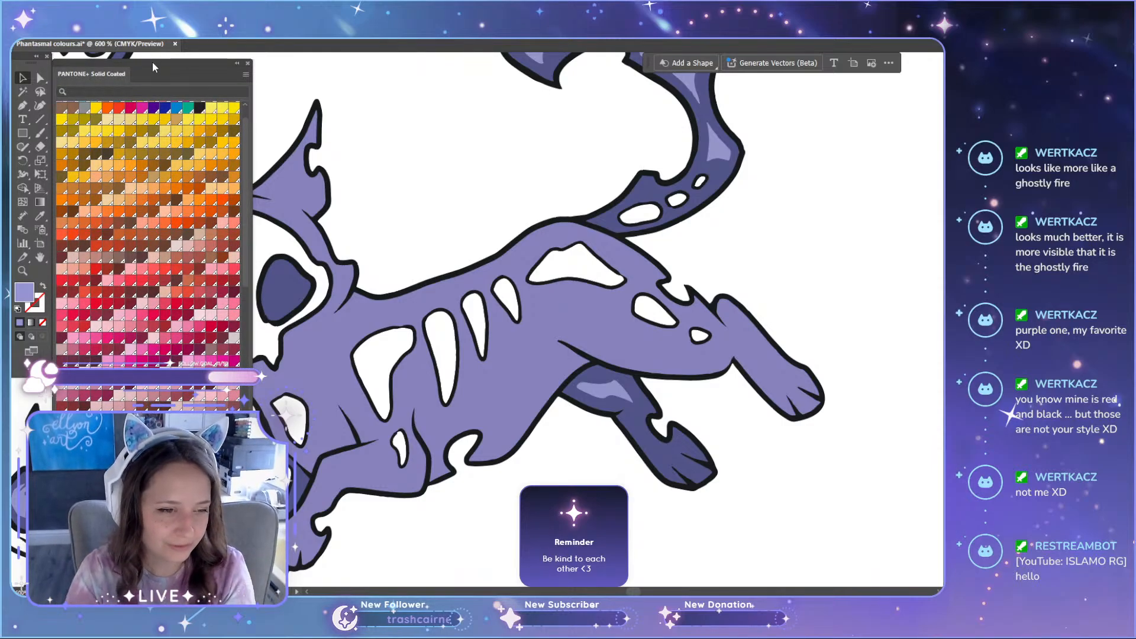
pyautogui.moveTo(151, 61); pyautogui.dragTo(153, 54)
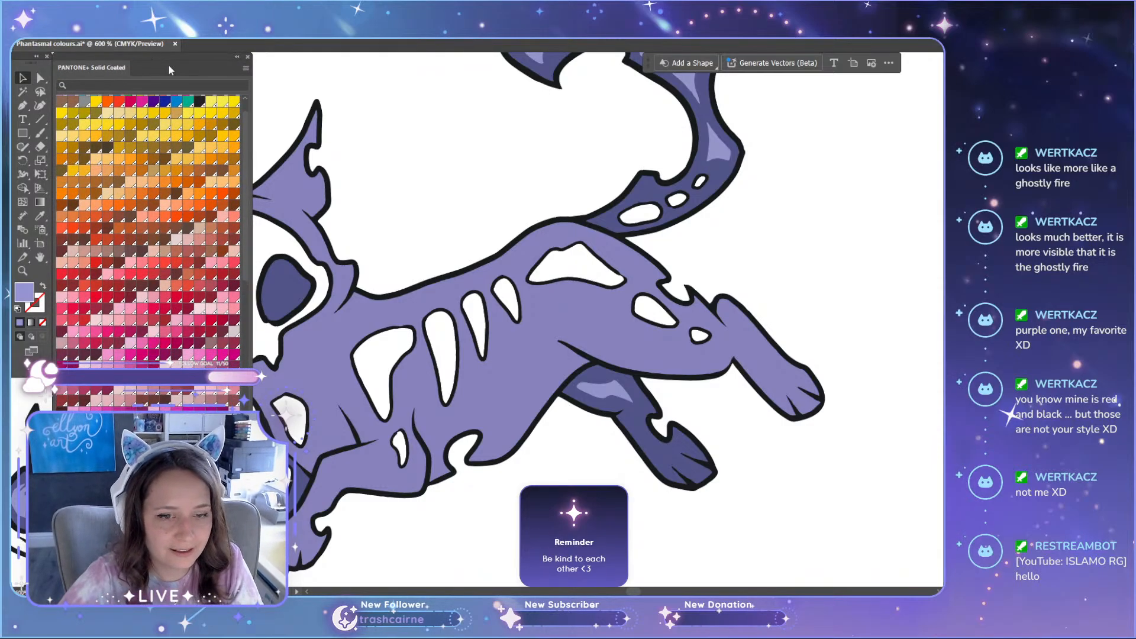
pyautogui.scroll(-5, 650, 401)
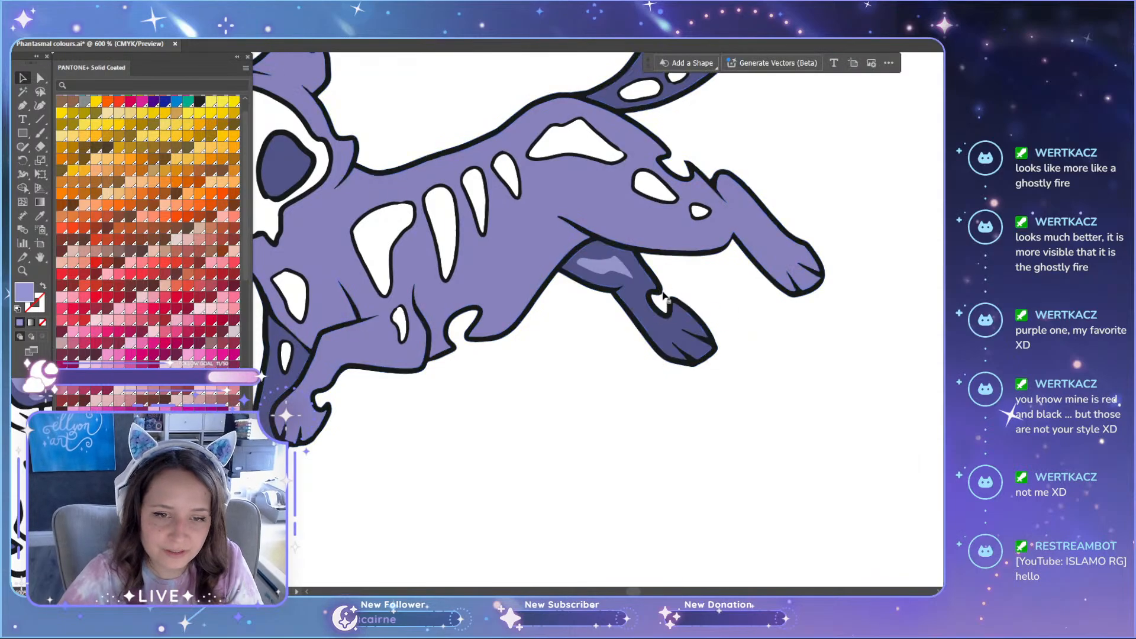
pyautogui.scroll(3, 669, 306)
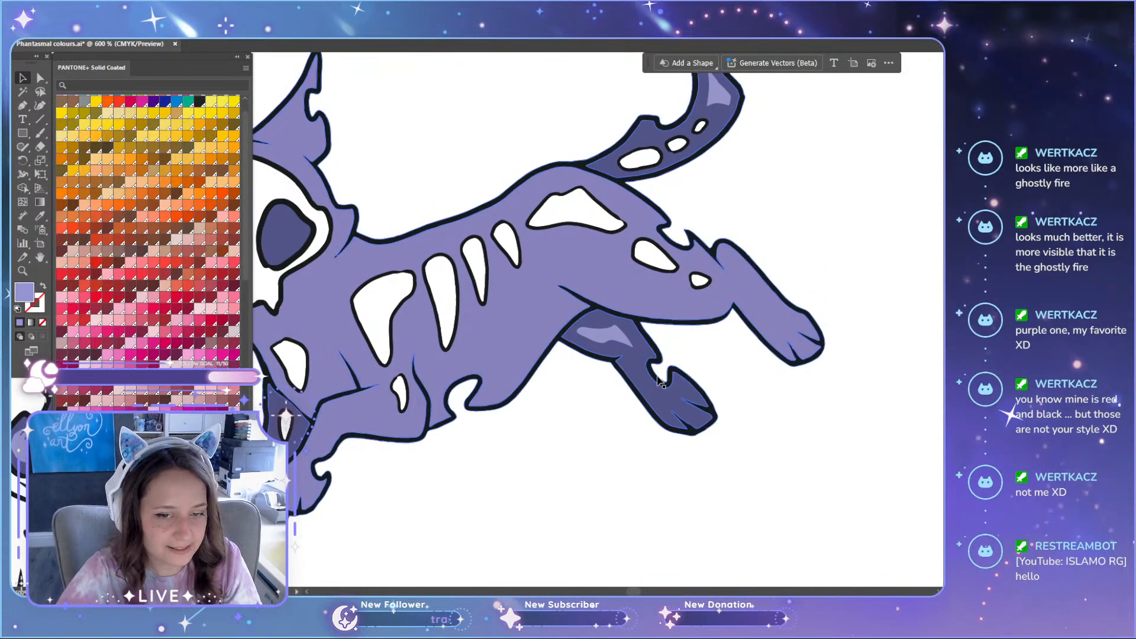
pyautogui.scroll(2, 656, 388)
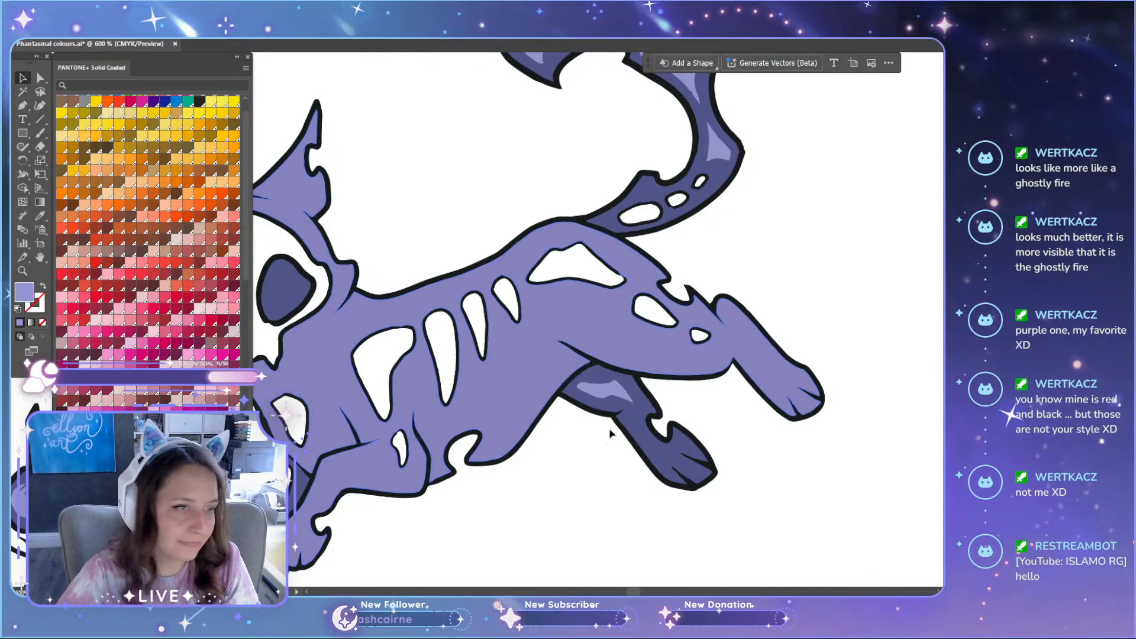
pyautogui.scroll(-1, 613, 438)
pyautogui.moveTo(635, 591); pyautogui.dragTo(629, 591)
pyautogui.scroll(-8, 584, 532)
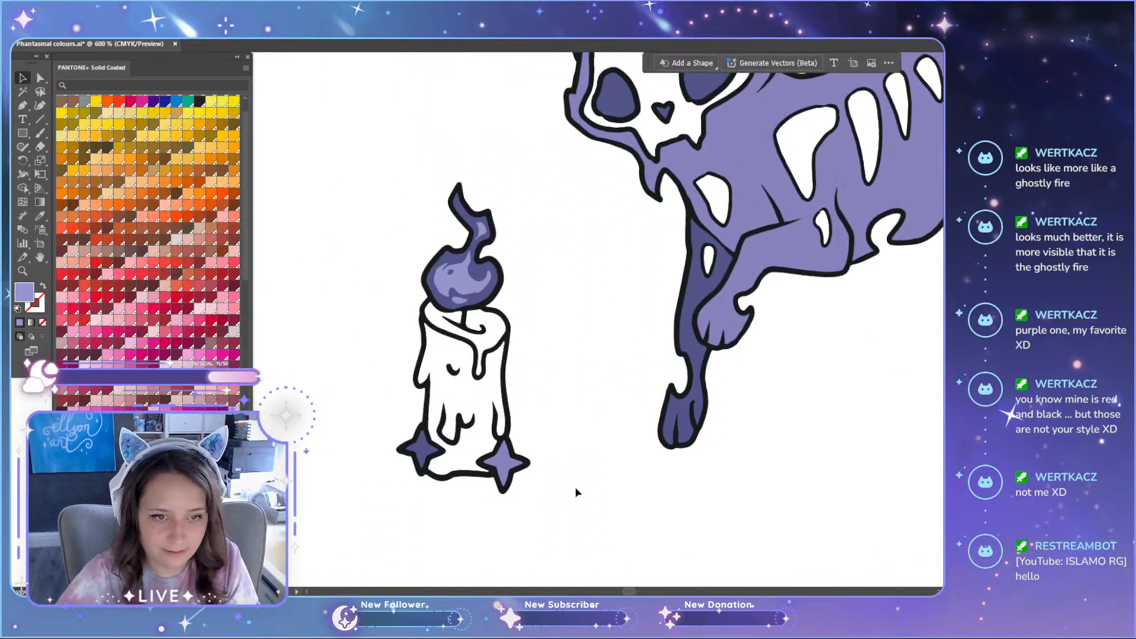
# Step: Duplicate the whole purple set with its colour legend into the lower row, beside the second green set
pyautogui.scroll(-2, 549, 450)
pyautogui.scroll(-3, 548, 449)
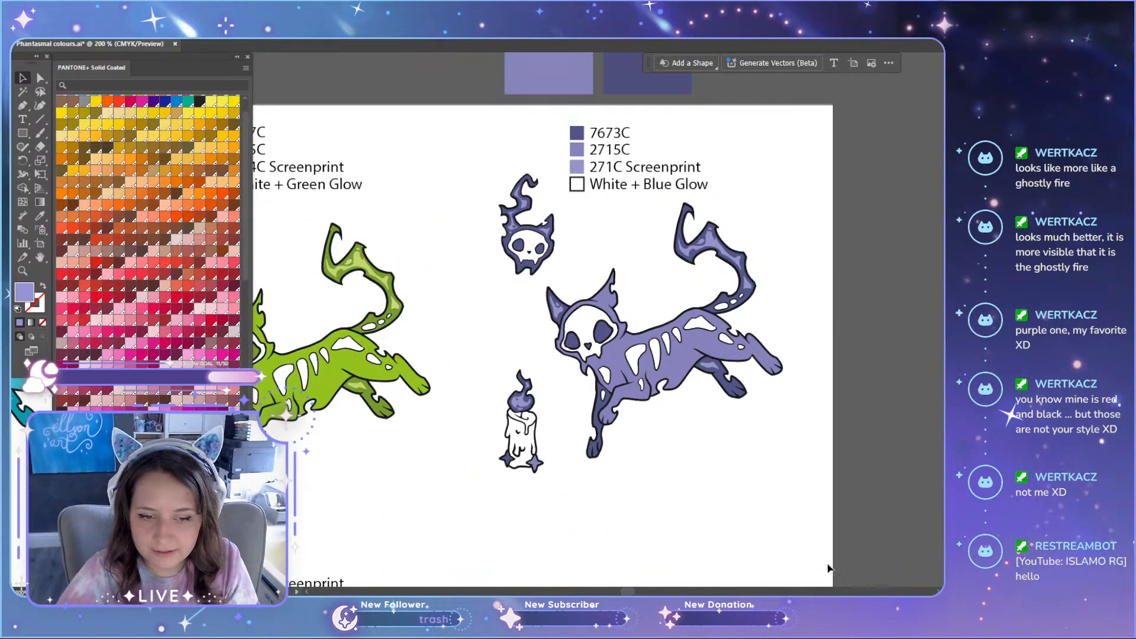
pyautogui.moveTo(855, 519); pyautogui.dragTo(466, 117)
pyautogui.scroll(-2, 528, 209)
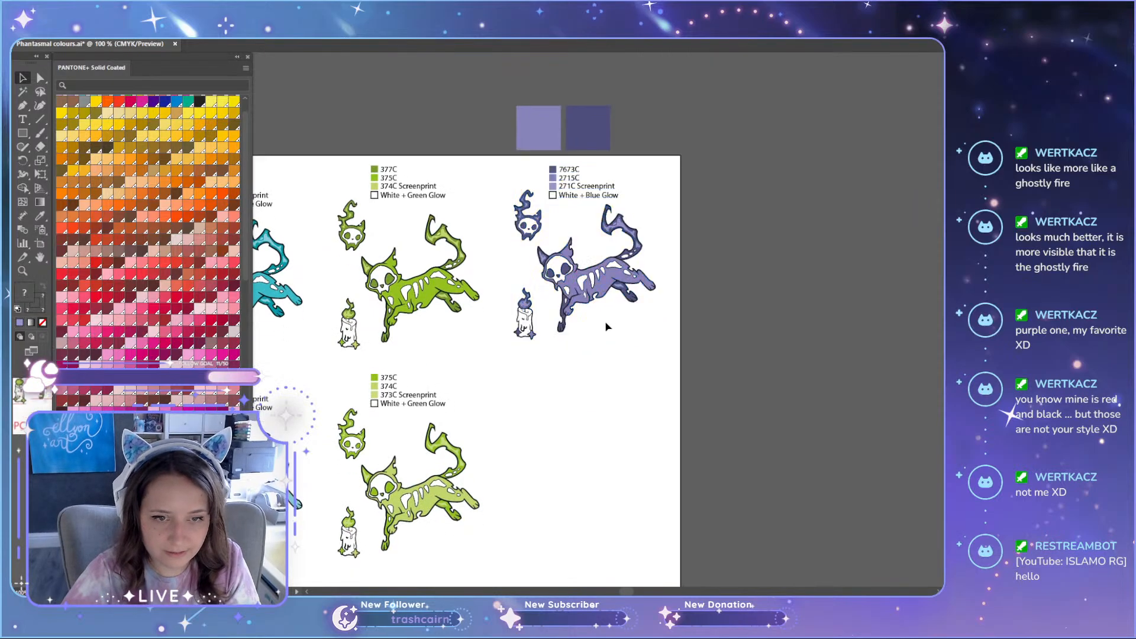
pyautogui.scroll(-3, 604, 272)
pyautogui.scroll(-1, 603, 226)
pyautogui.moveTo(597, 168); pyautogui.dragTo(597, 366)
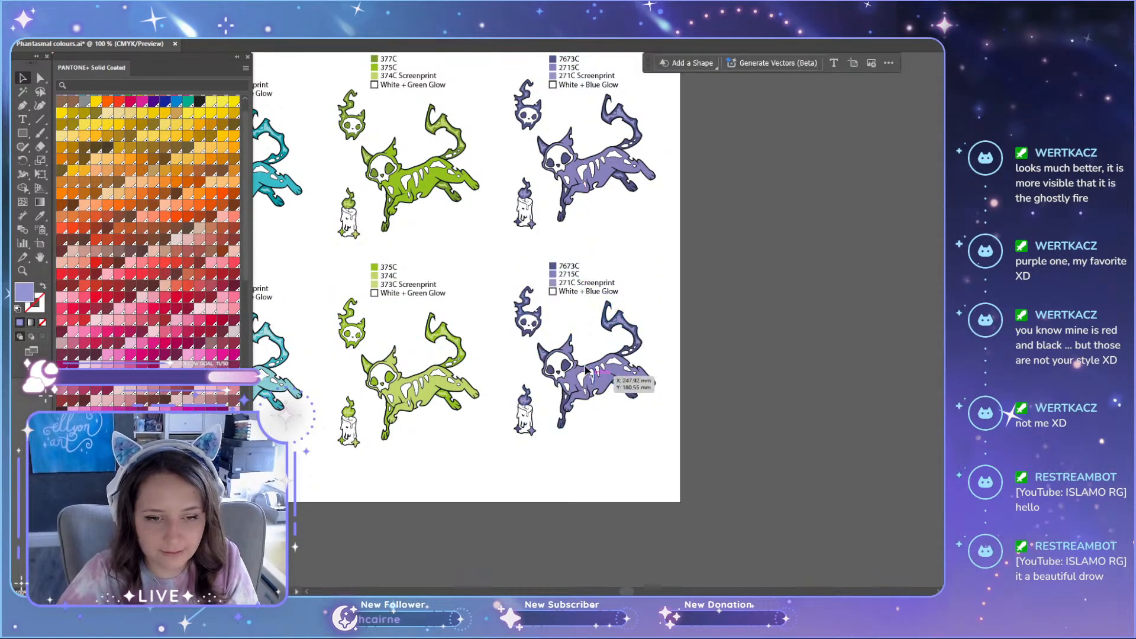
# Step: Recolour the duplicated purple cat's main body with the 271C colour sampled from the legend
pyautogui.scroll(3, 562, 320)
pyautogui.scroll(2, 523, 330)
pyautogui.scroll(-6, 496, 352)
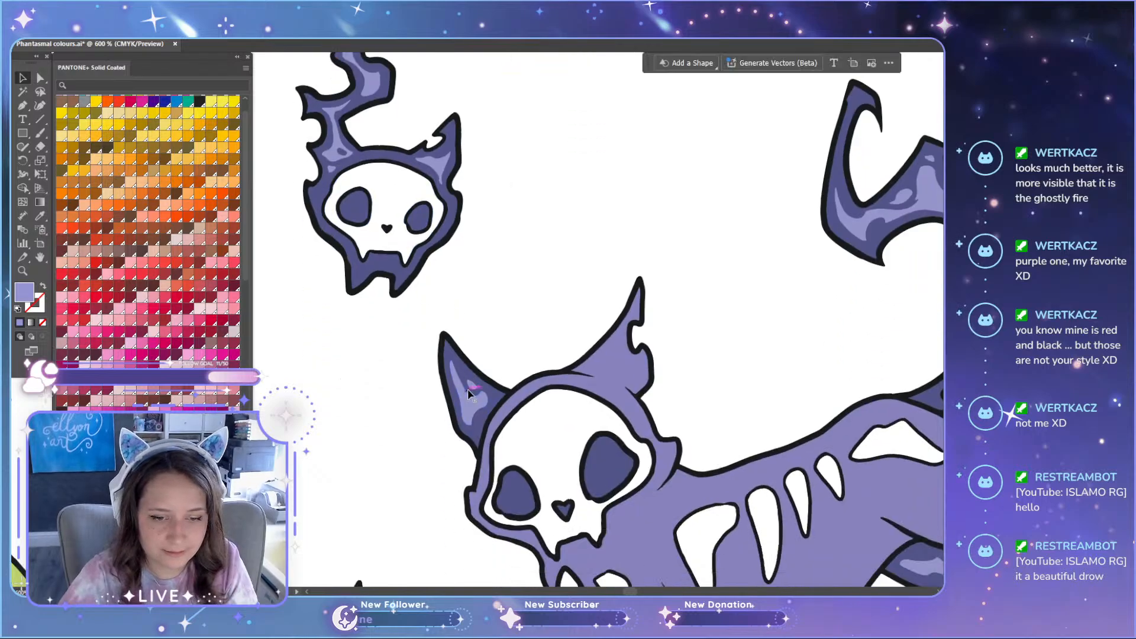
pyautogui.scroll(-1, 526, 439)
pyautogui.press('a')
pyautogui.click(590, 414)
pyautogui.scroll(7, 611, 326)
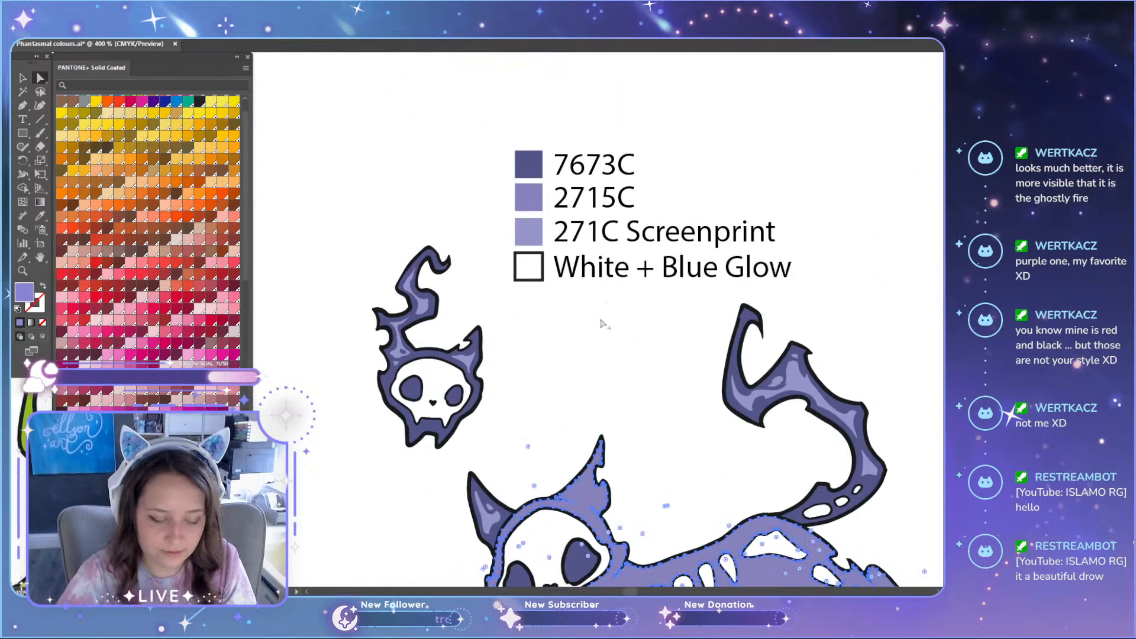
pyautogui.scroll(-1, 600, 344)
pyautogui.scroll(15, 598, 342)
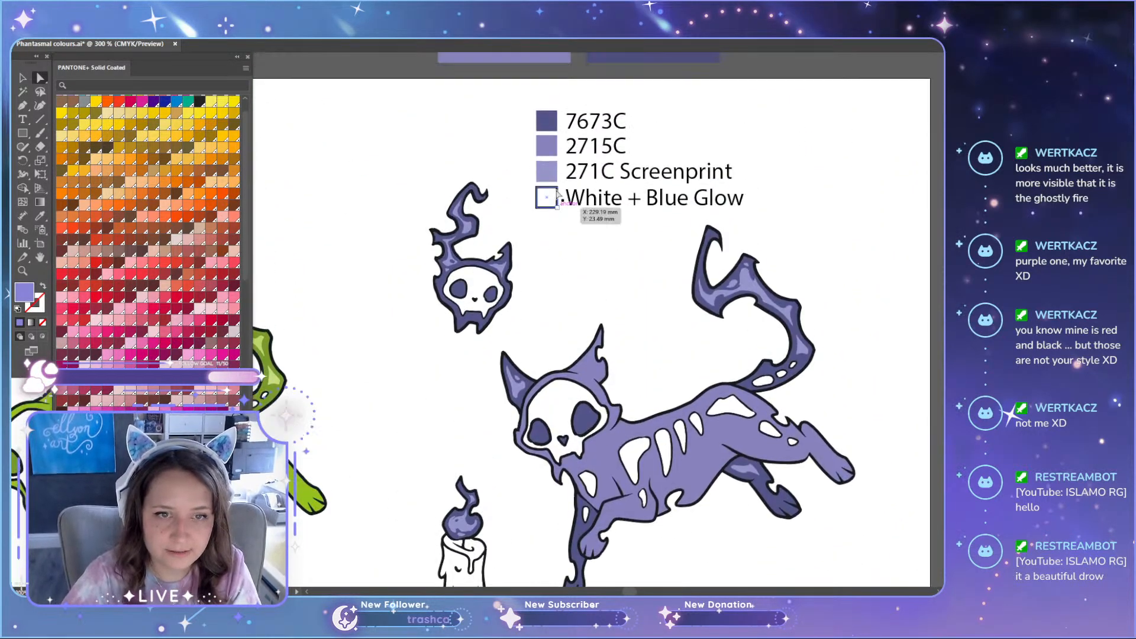
pyautogui.press('i')
pyautogui.scroll(-17, 591, 355)
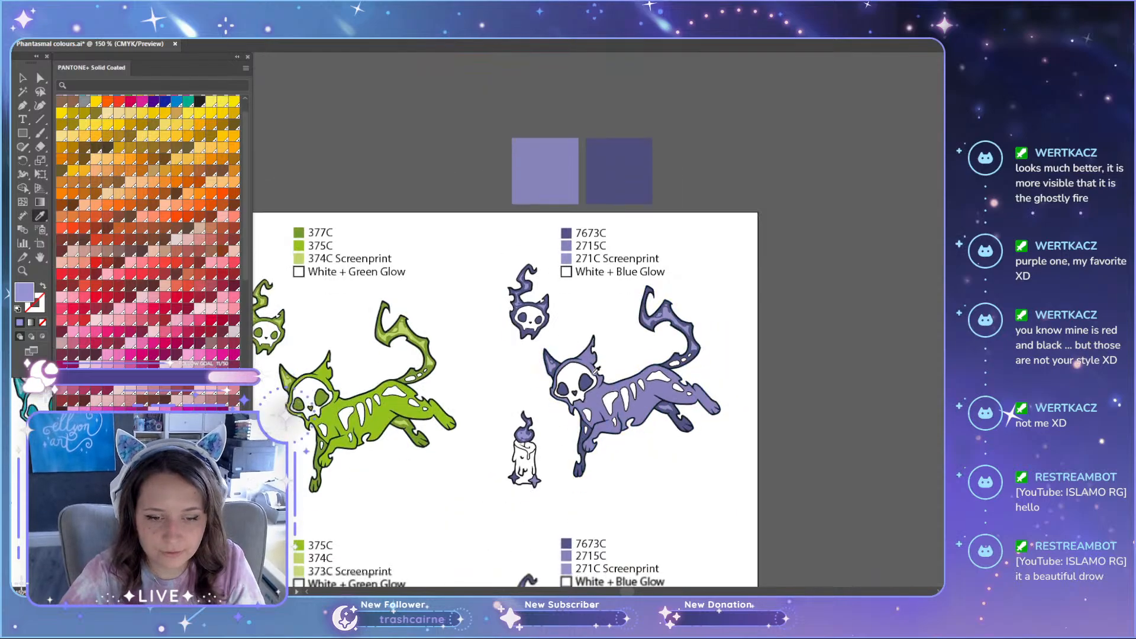
pyautogui.press('a')
pyautogui.scroll(-1, 723, 402)
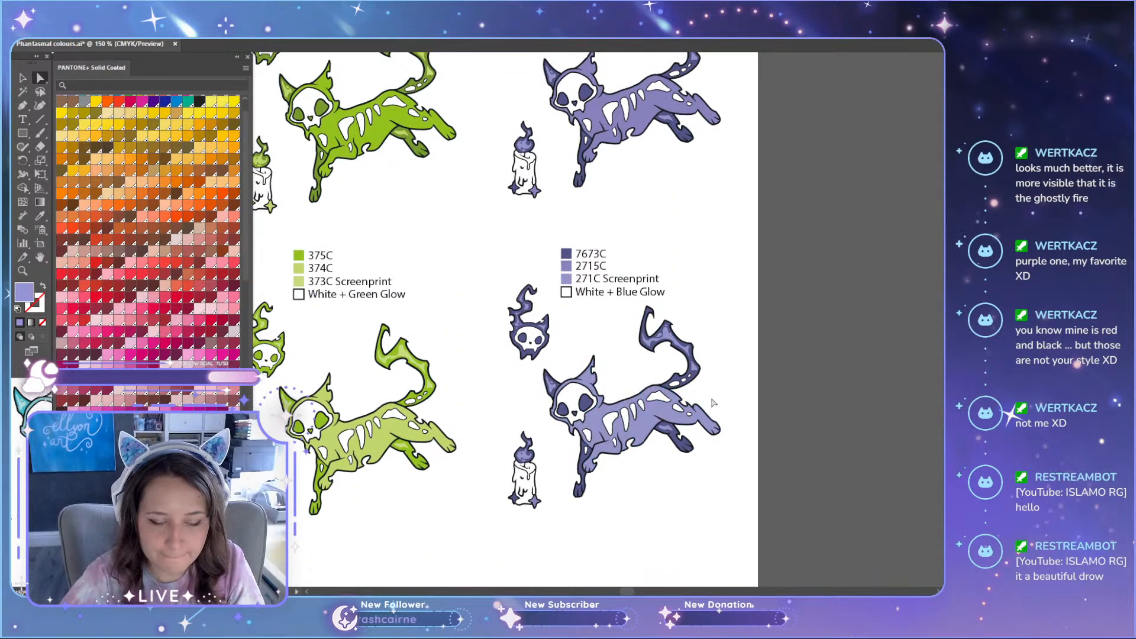
pyautogui.scroll(4, 575, 473)
pyautogui.click(566, 434)
pyautogui.scroll(-2, 698, 410)
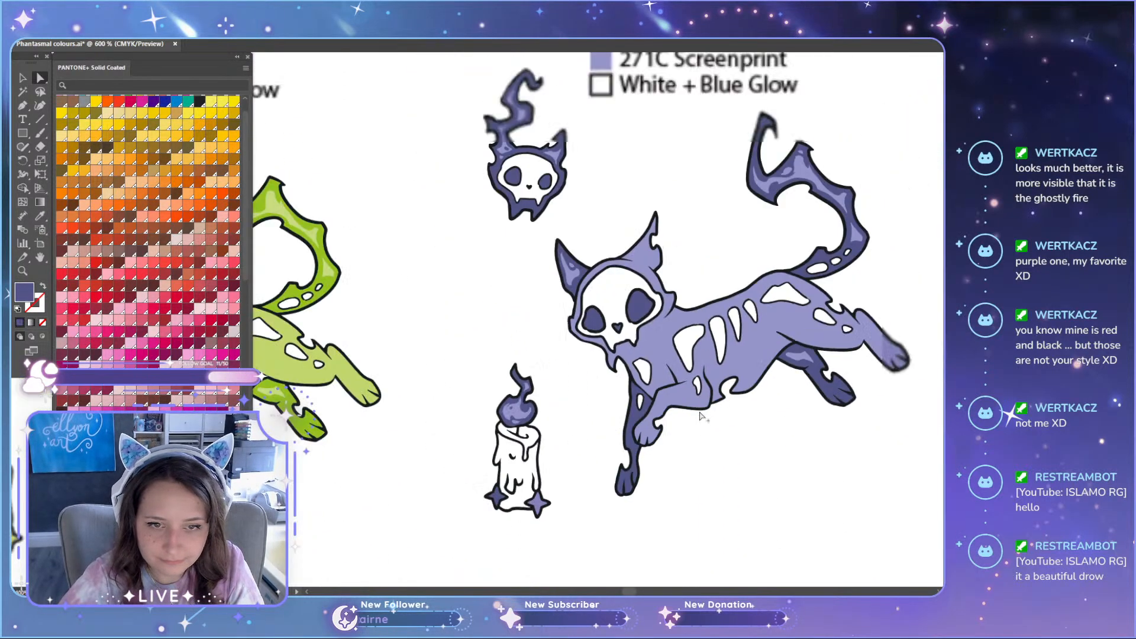
pyautogui.scroll(2, 885, 229)
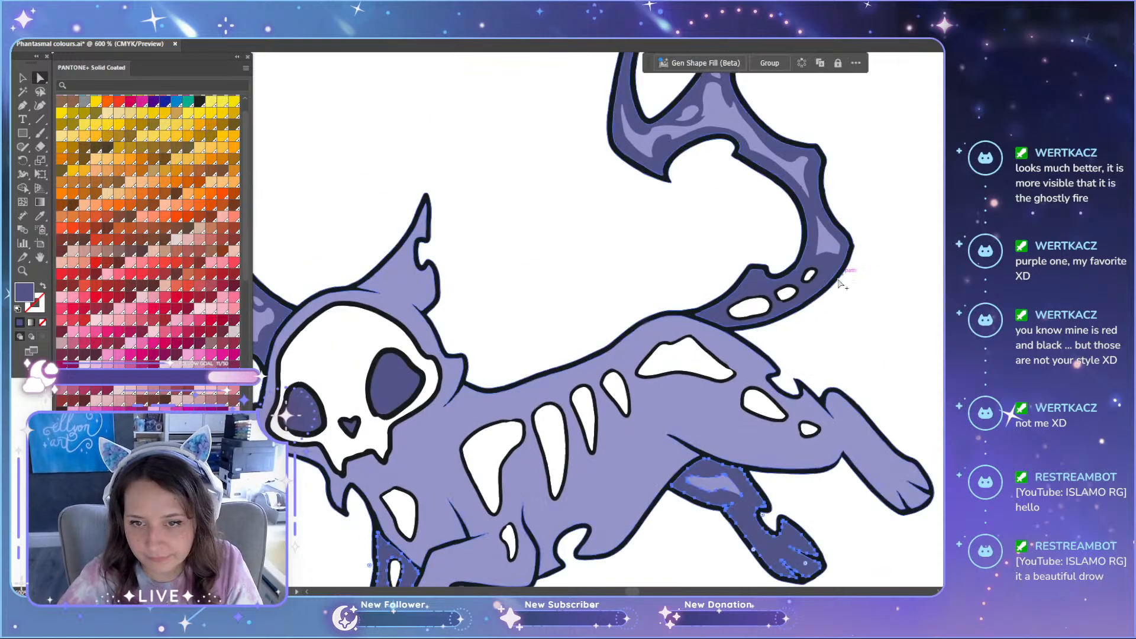
pyautogui.keyDown('shift'); pyautogui.click(830, 274); pyautogui.keyUp('shift')
pyautogui.scroll(1, 535, 375)
pyautogui.scroll(-2, 513, 386)
pyautogui.keyDown('shift'); pyautogui.click(468, 401); pyautogui.keyUp('shift')
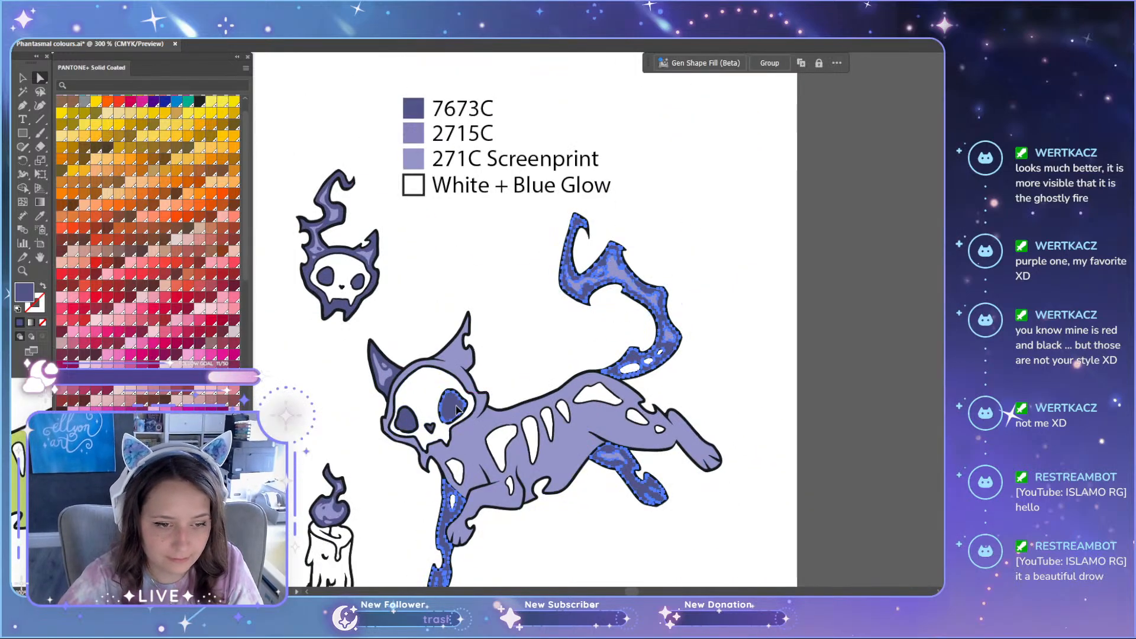
pyautogui.scroll(2, 392, 395)
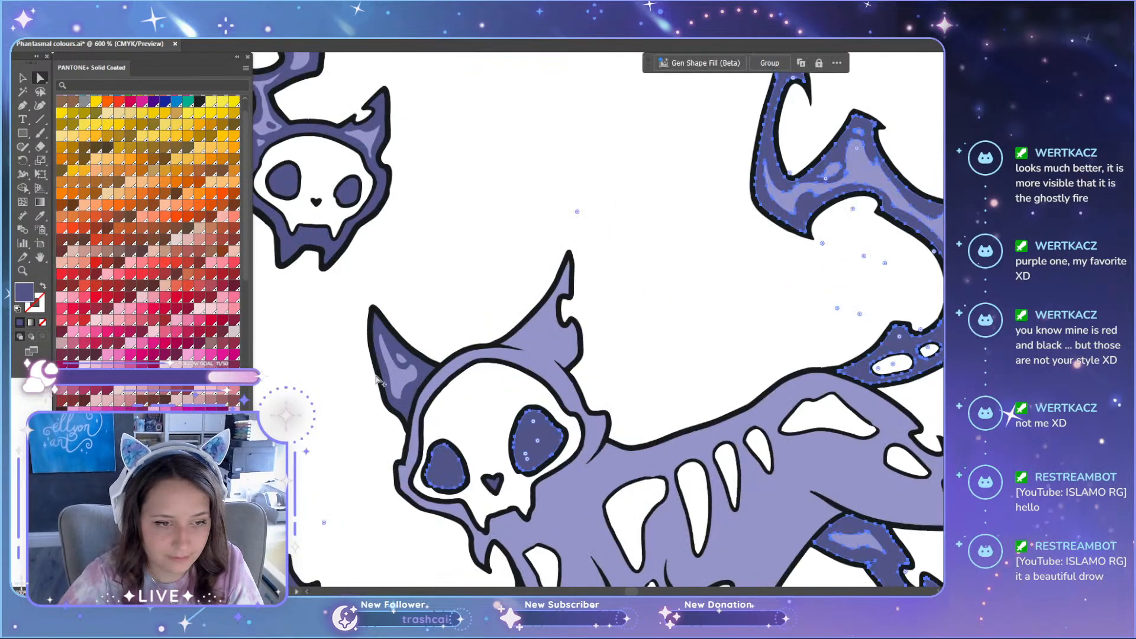
pyautogui.keyDown('shift'); pyautogui.click(419, 370); pyautogui.keyUp('shift')
pyautogui.scroll(-3, 405, 418)
pyautogui.scroll(-2, 403, 424)
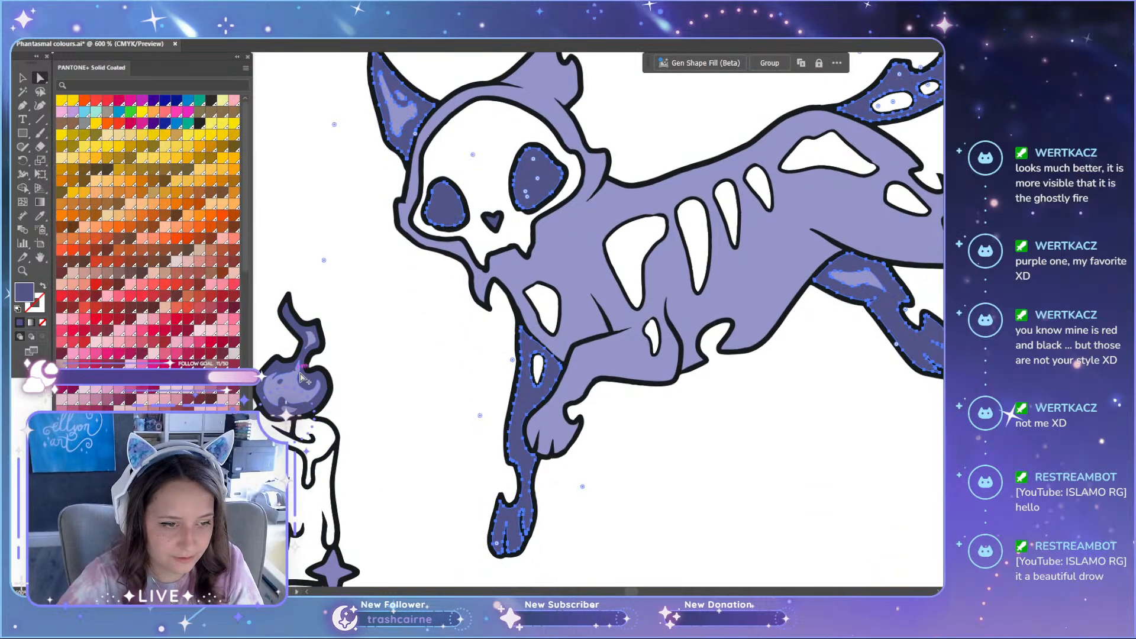
# Step: Add the duplicated candle's dark flame to the selection and recolour all selected shapes with the legend's 2715C
pyautogui.scroll(3, 312, 388)
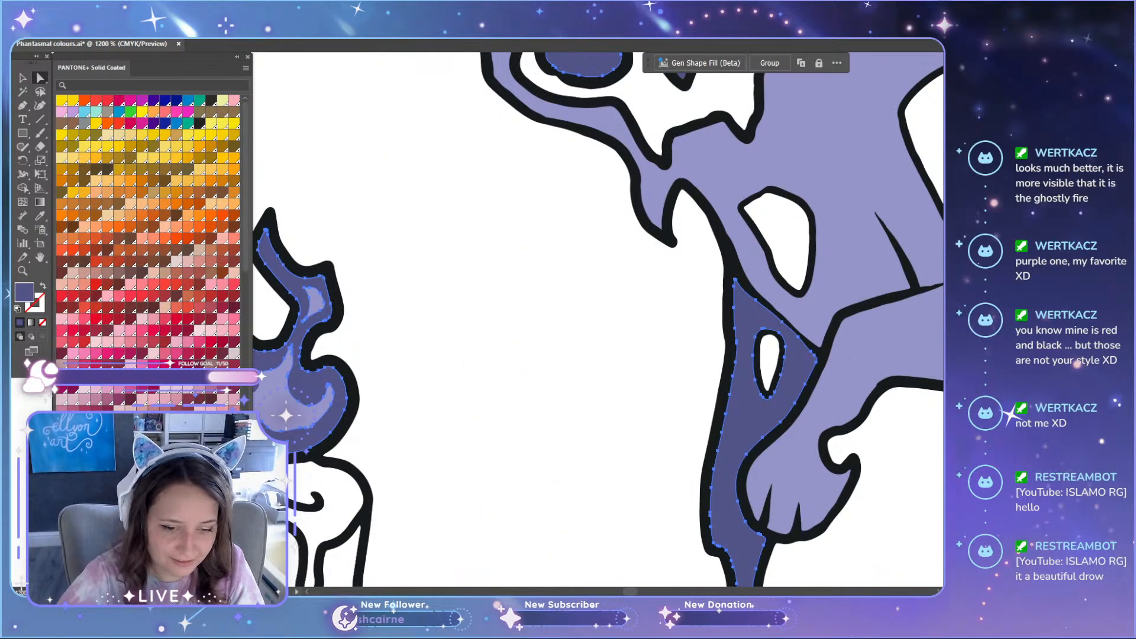
pyautogui.moveTo(631, 592); pyautogui.dragTo(628, 591)
pyautogui.scroll(3, 726, 431)
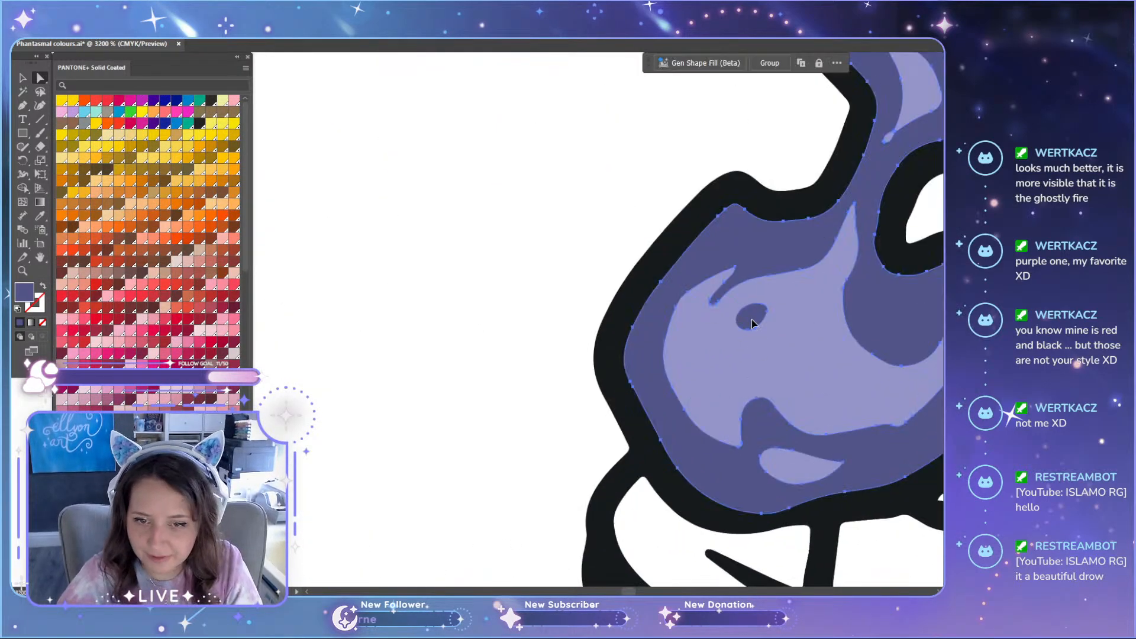
pyautogui.scroll(-3, 709, 354)
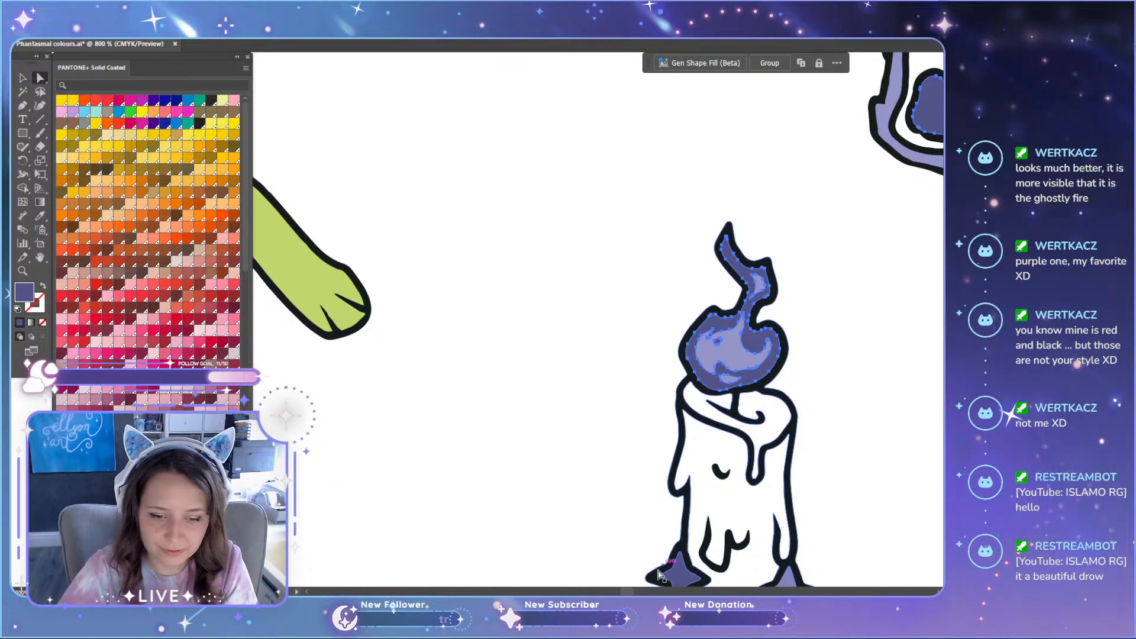
pyautogui.moveTo(628, 591); pyautogui.dragTo(633, 592)
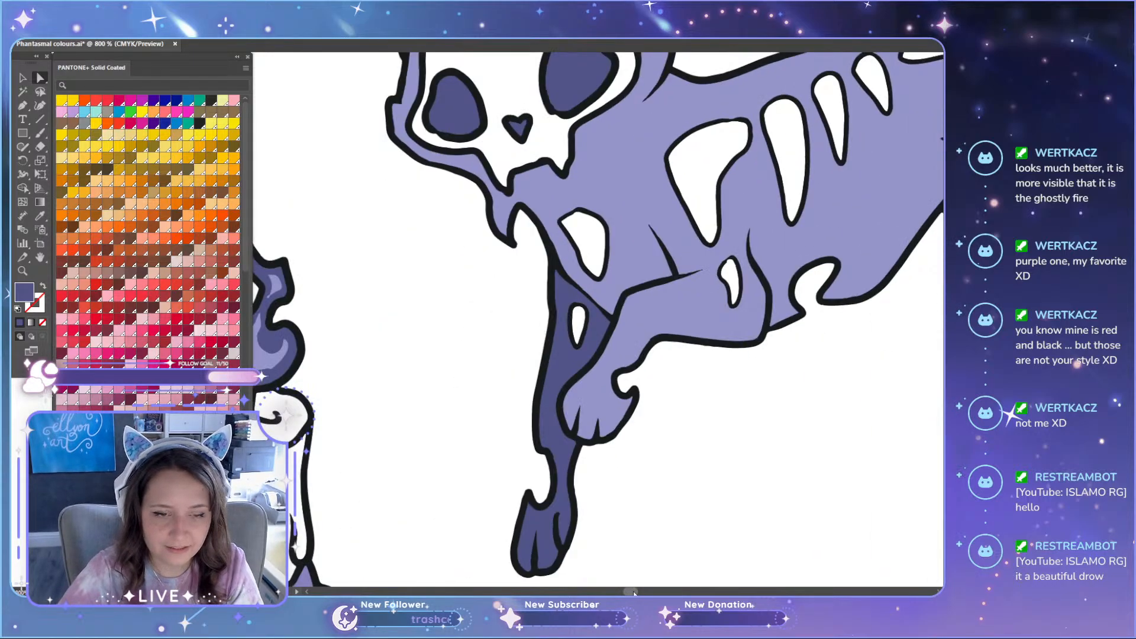
pyautogui.scroll(-2, 644, 516)
pyautogui.scroll(1, 655, 464)
pyautogui.scroll(5, 656, 461)
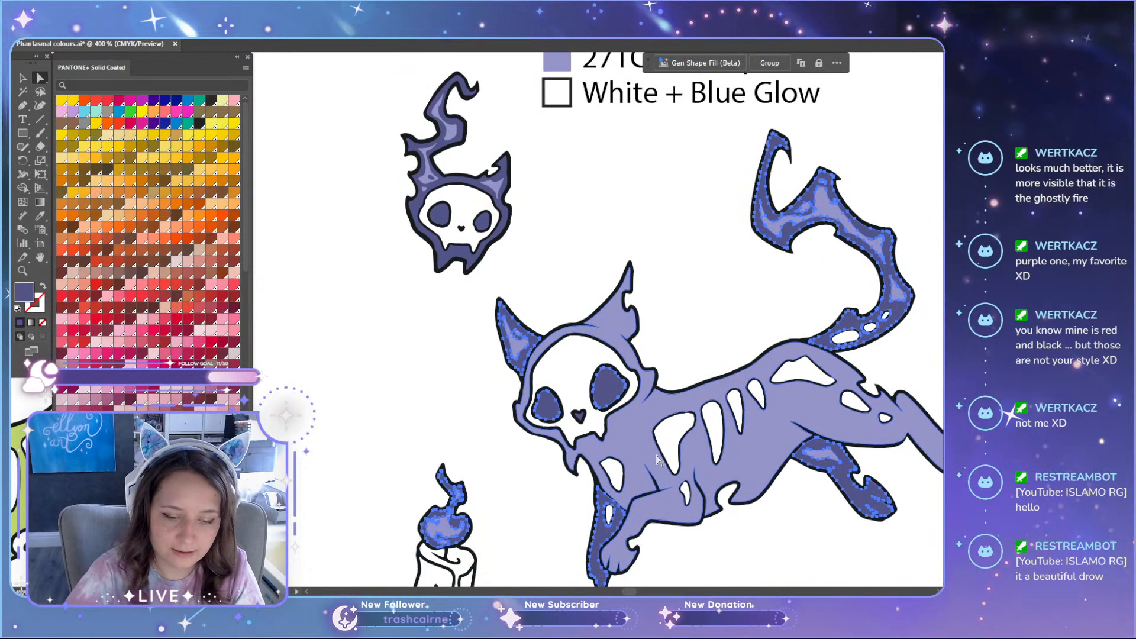
pyautogui.click(572, 206)
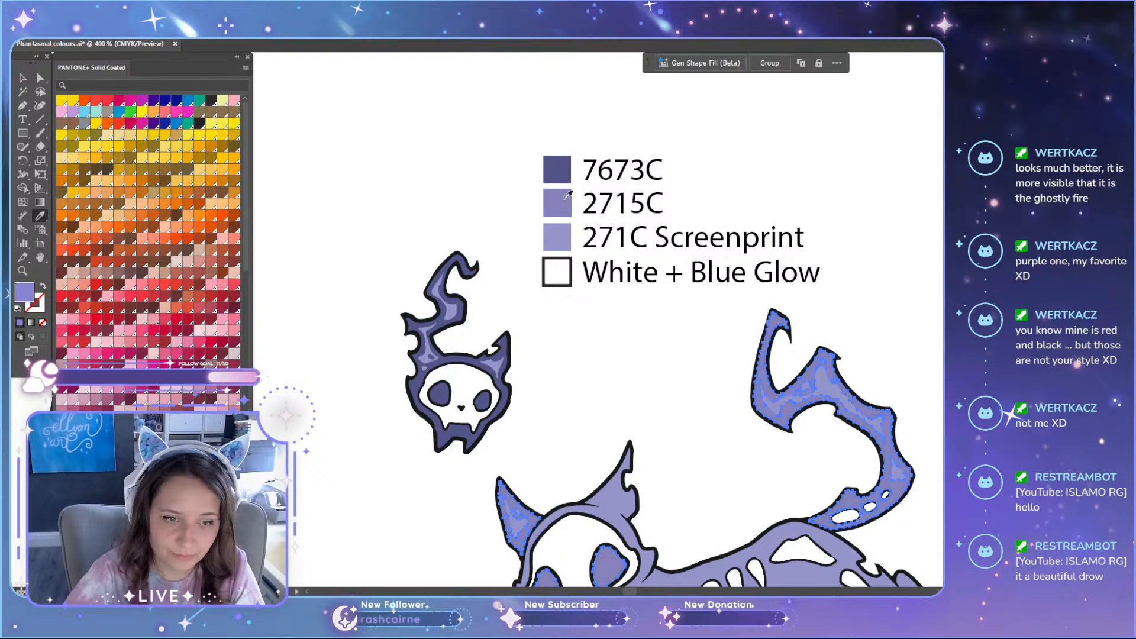
# Step: Recolour the selected legs, tail, eye sockets, ear and candle flame of the lower purple set with the legend's 7673C
pyautogui.click(569, 174)
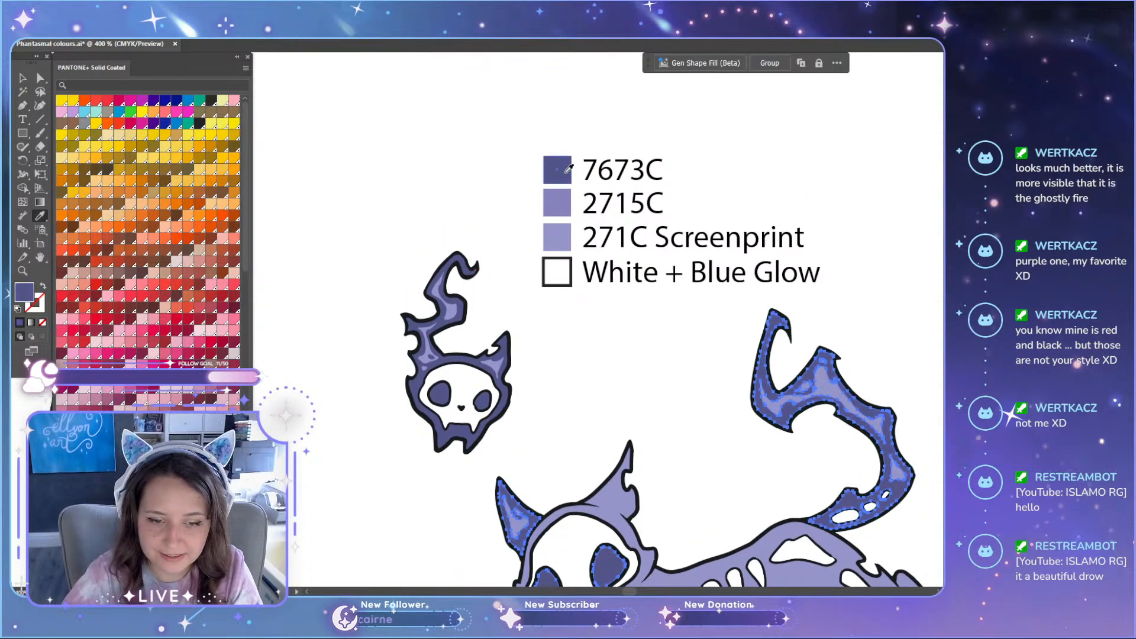
pyautogui.scroll(-3, 652, 353)
pyautogui.scroll(-4, 652, 354)
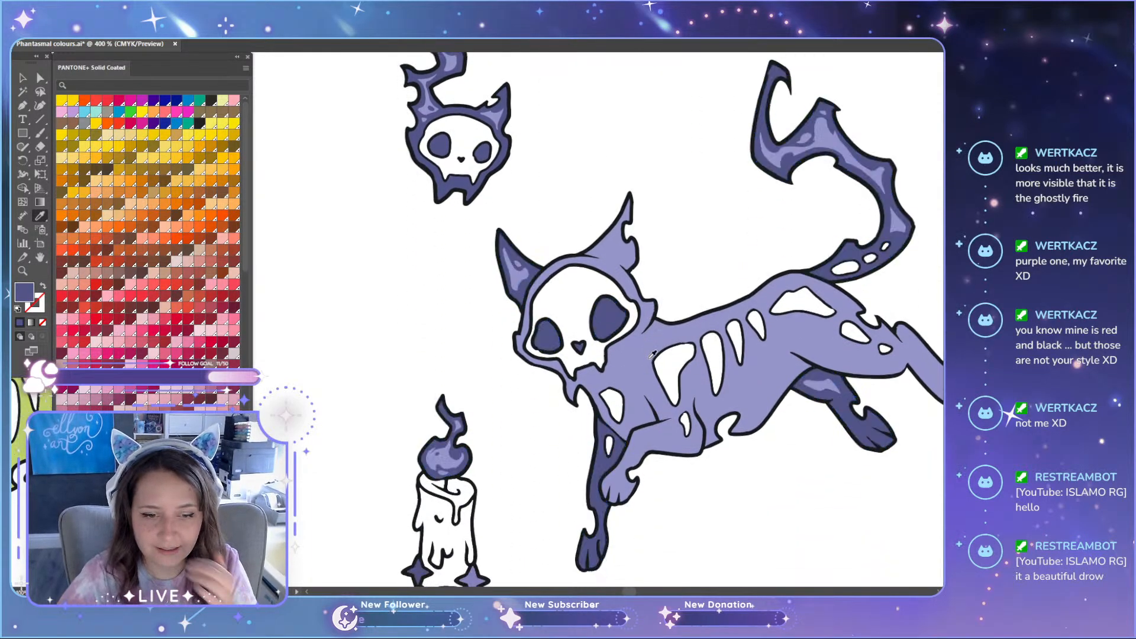
pyautogui.scroll(-4, 652, 354)
# Step: Recolour the 2715C swatch in the lower purple legend with the colour sampled from the upper purple cat's body
pyautogui.press('a')
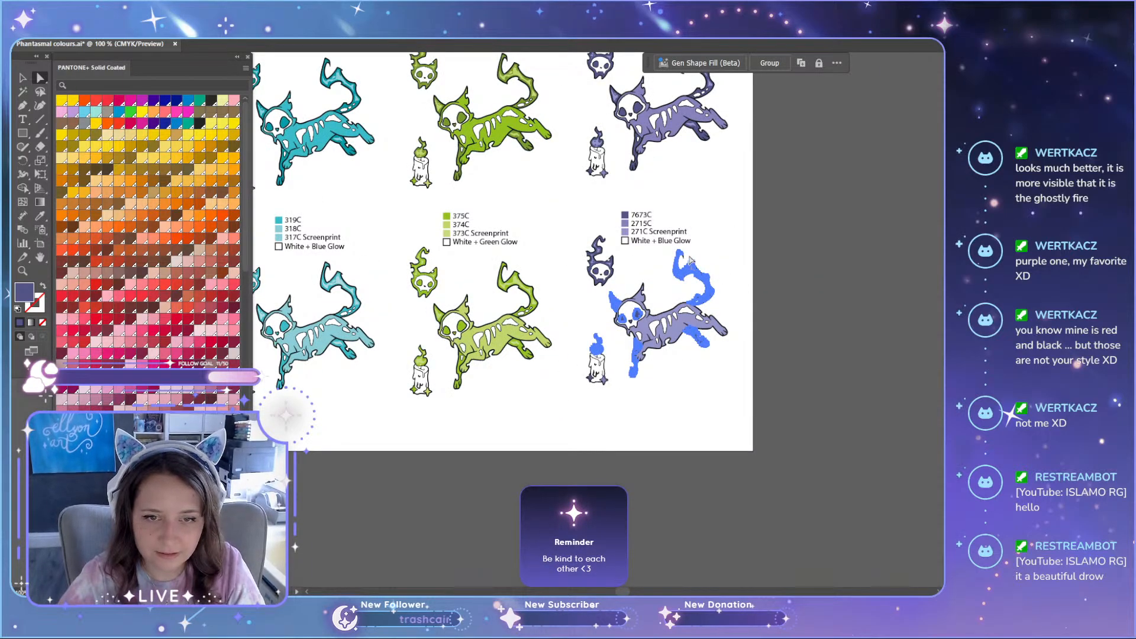
pyautogui.scroll(4, 646, 246)
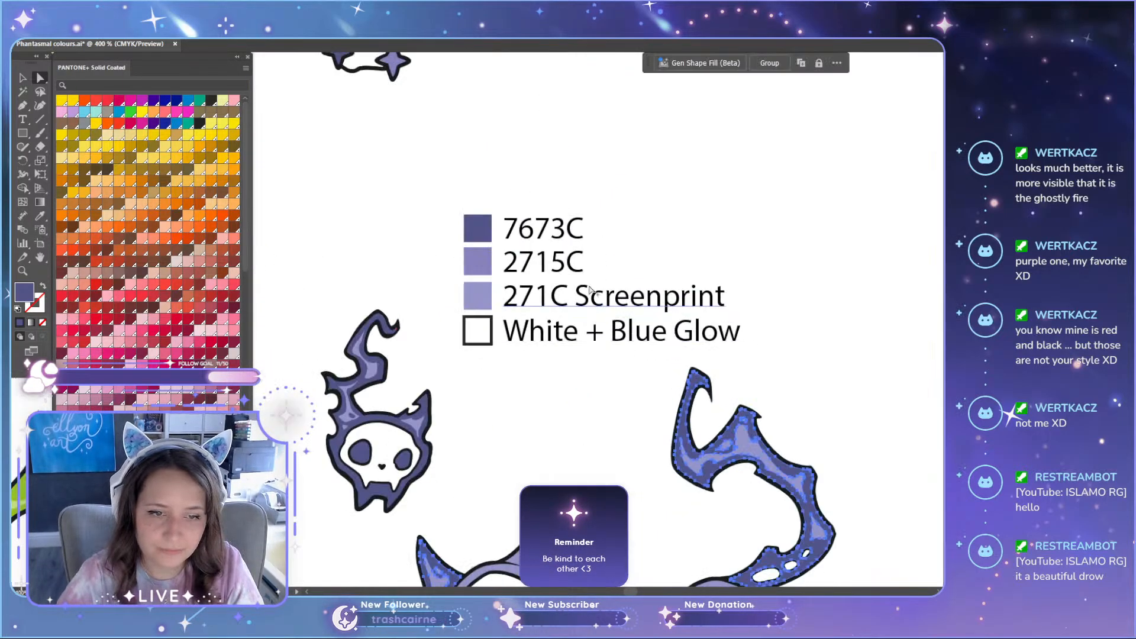
pyautogui.scroll(5, 556, 299)
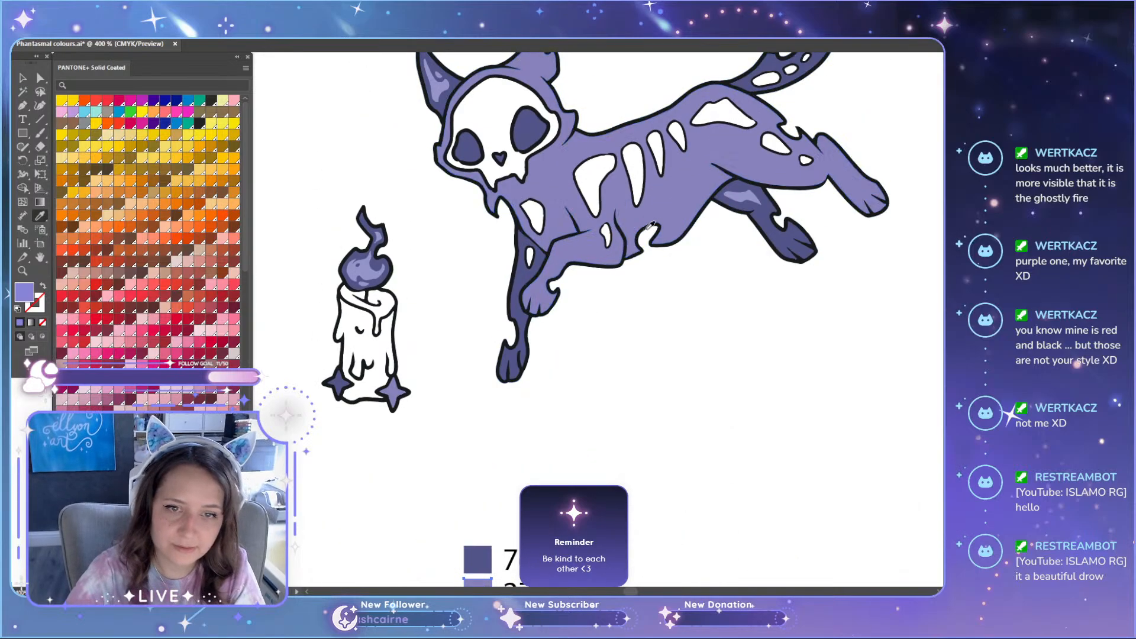
pyautogui.press('i')
pyautogui.click(675, 225)
pyautogui.scroll(-1, 677, 222)
pyautogui.click(672, 110)
pyautogui.press('a')
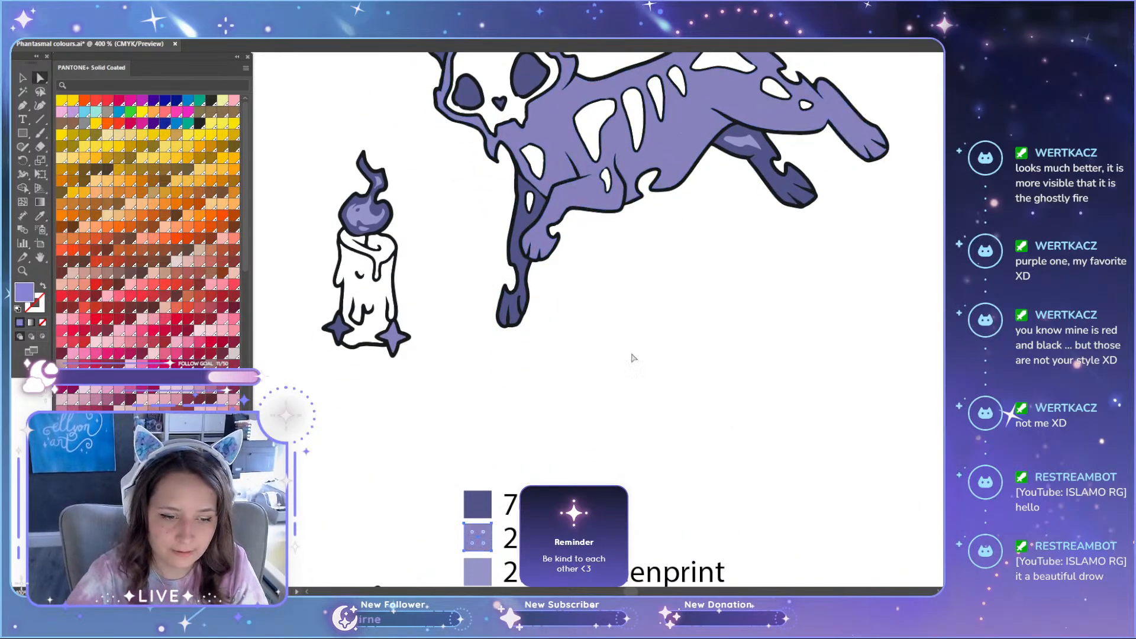
# Step: Compare the lower purple legend's swatches with the body colours of both purple cats
pyautogui.click(541, 539)
pyautogui.scroll(4, 525, 512)
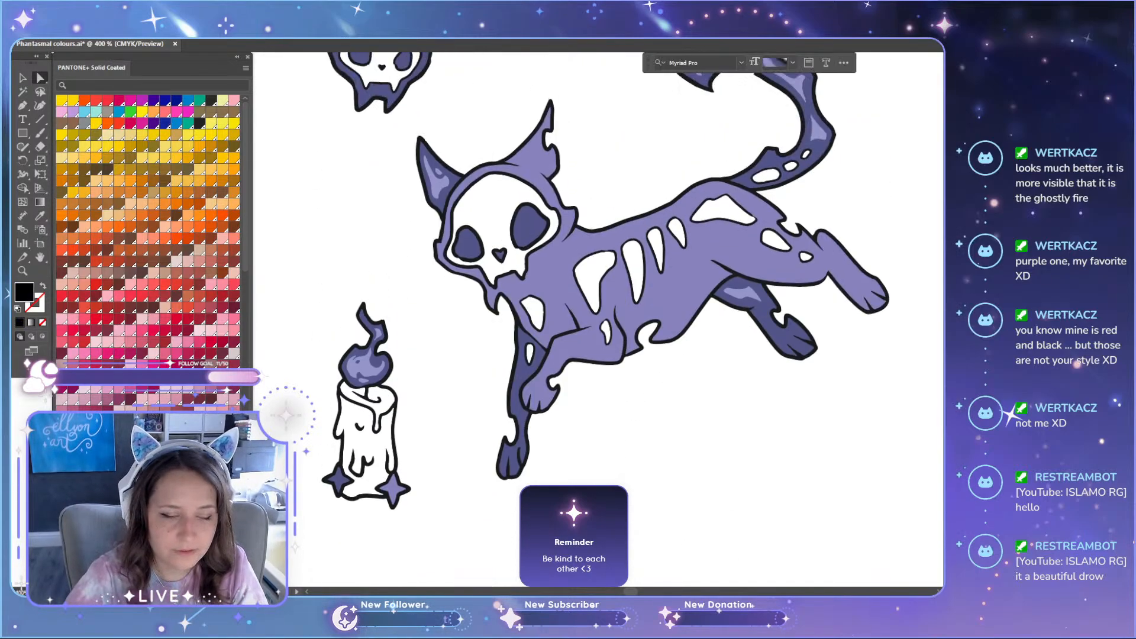
pyautogui.scroll(-6, 525, 513)
pyautogui.scroll(-5, 525, 512)
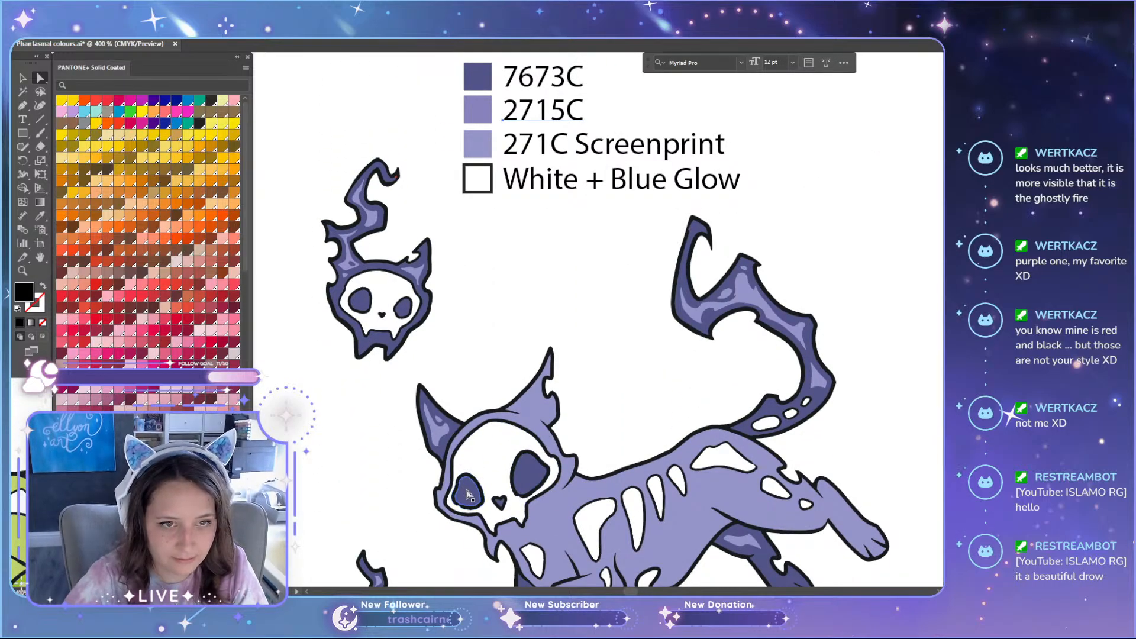
pyautogui.click(465, 228)
pyautogui.scroll(1, 466, 193)
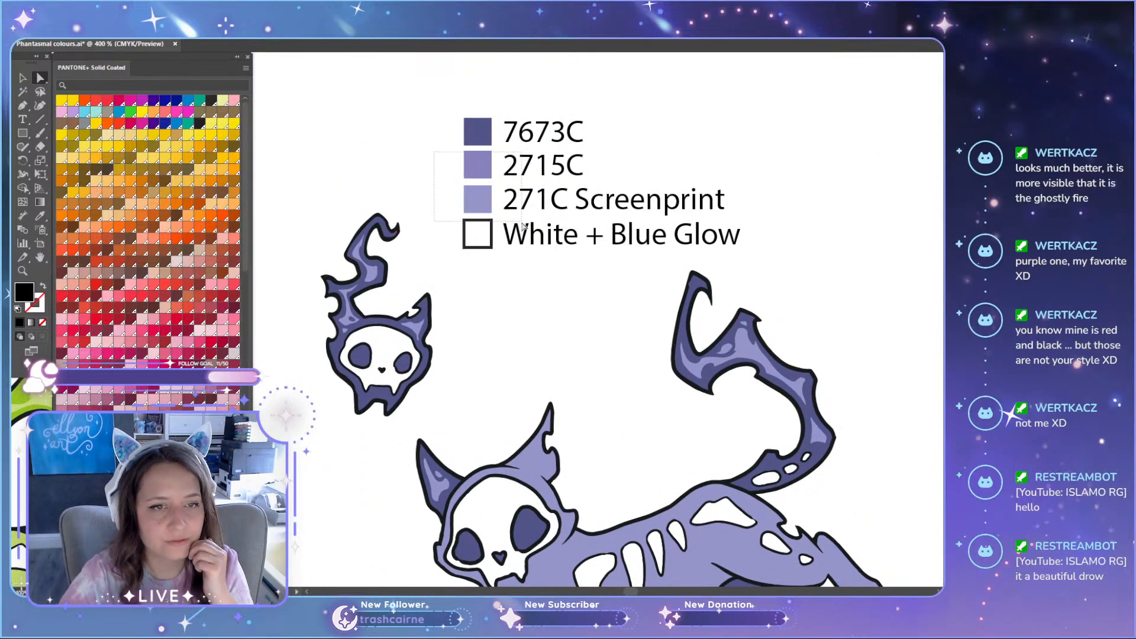
pyautogui.click(602, 232)
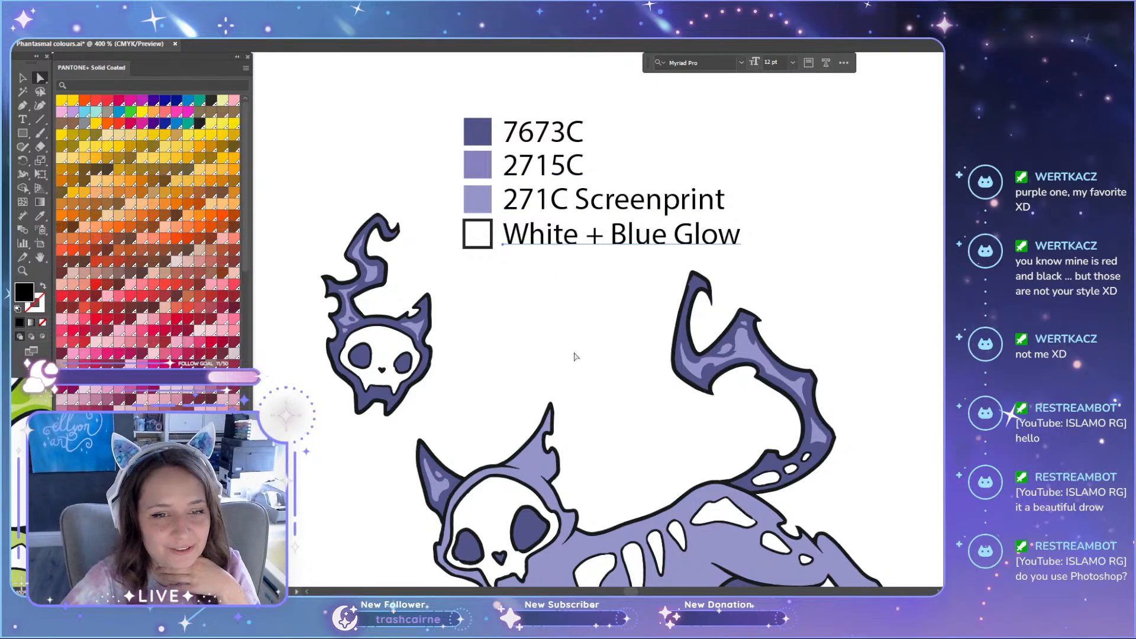
pyautogui.scroll(-3, 574, 357)
pyautogui.moveTo(216, 58)
pyautogui.mouseDown()
pyautogui.moveTo(216, 77)
pyautogui.moveTo(215, 58)
pyautogui.mouseUp()
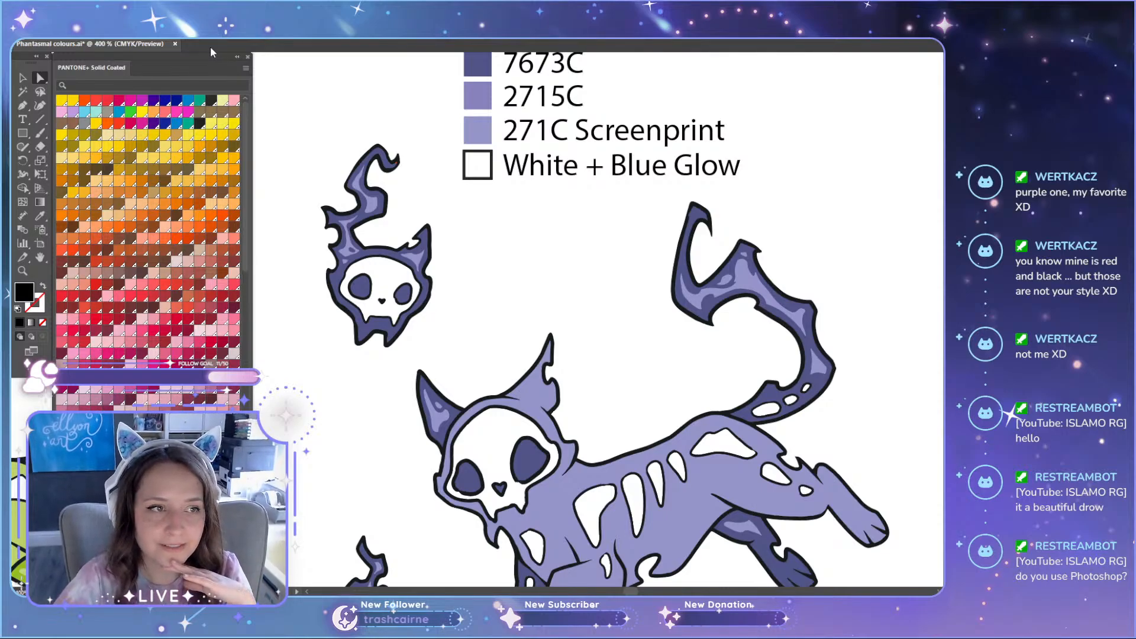
pyautogui.moveTo(204, 56); pyautogui.dragTo(201, 56)
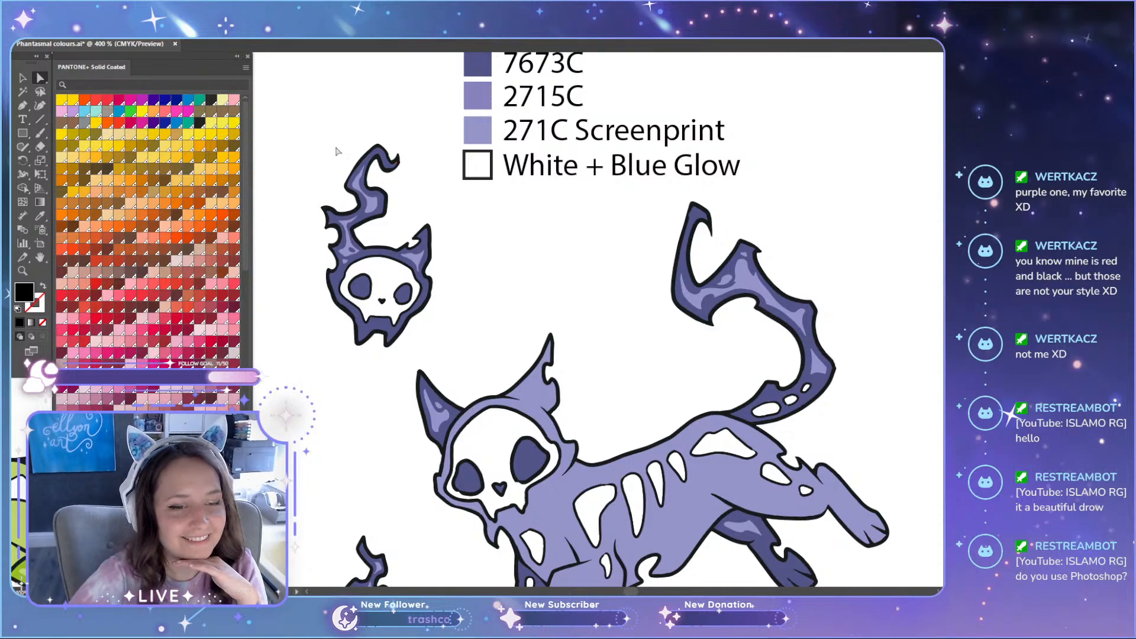
pyautogui.scroll(-6, 443, 209)
pyautogui.scroll(3, 479, 307)
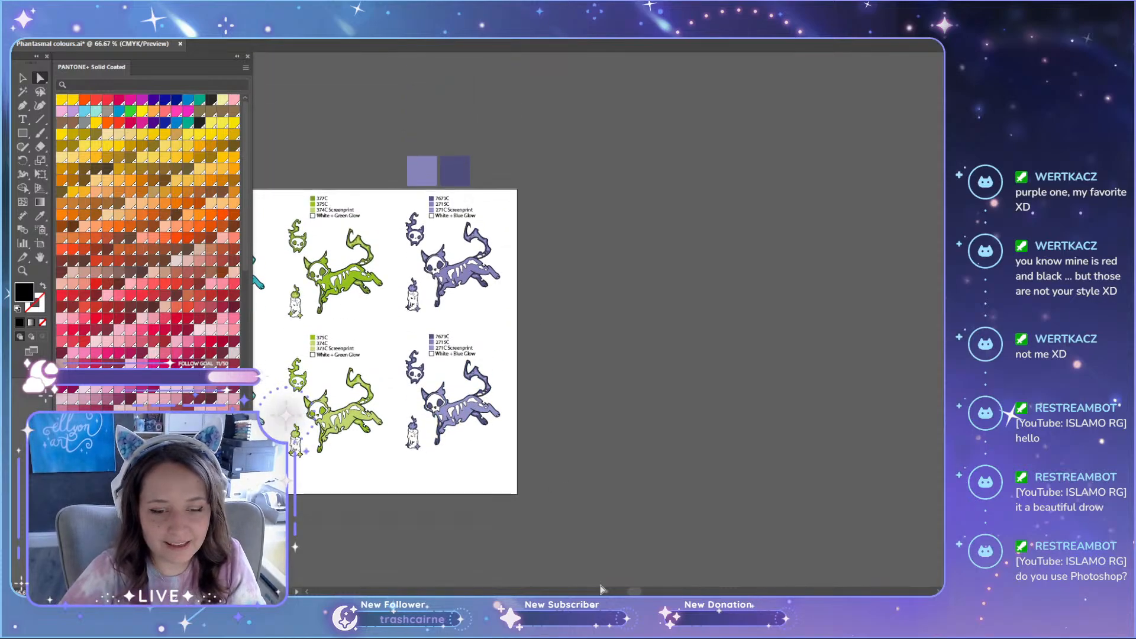
pyautogui.moveTo(632, 593); pyautogui.dragTo(614, 593)
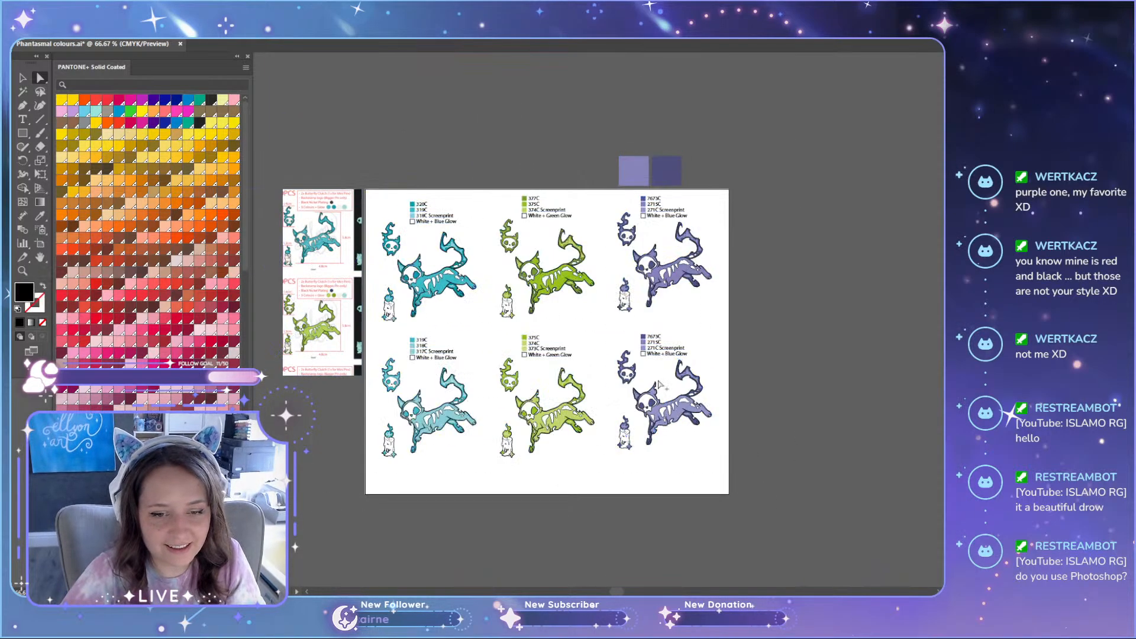
pyautogui.scroll(5, 659, 385)
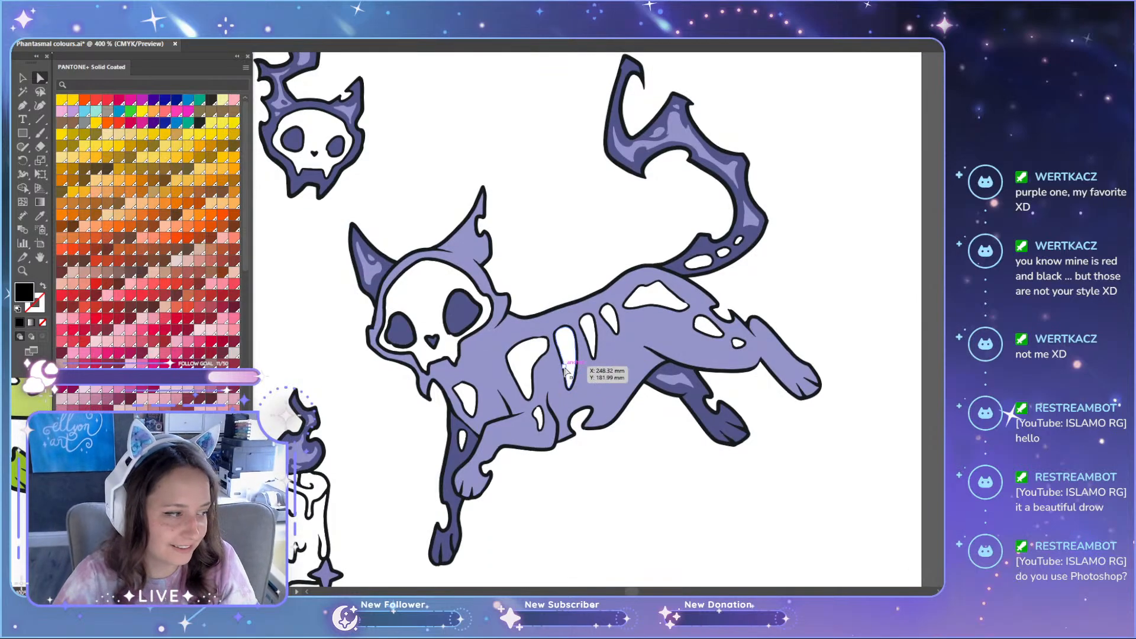
# Step: Try to move the lower purple cat's main body up toward its colour legend
pyautogui.click(565, 370)
pyautogui.scroll(2, 562, 393)
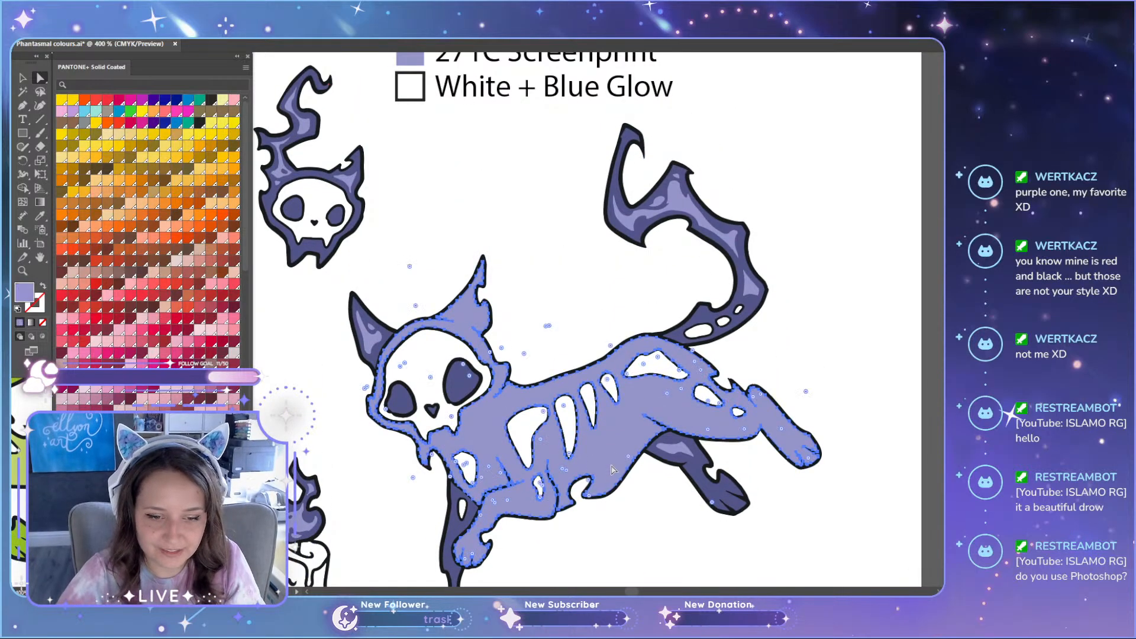
pyautogui.press('v')
pyautogui.moveTo(634, 456); pyautogui.dragTo(647, 297)
pyautogui.hotkey('ctrl', 'z')
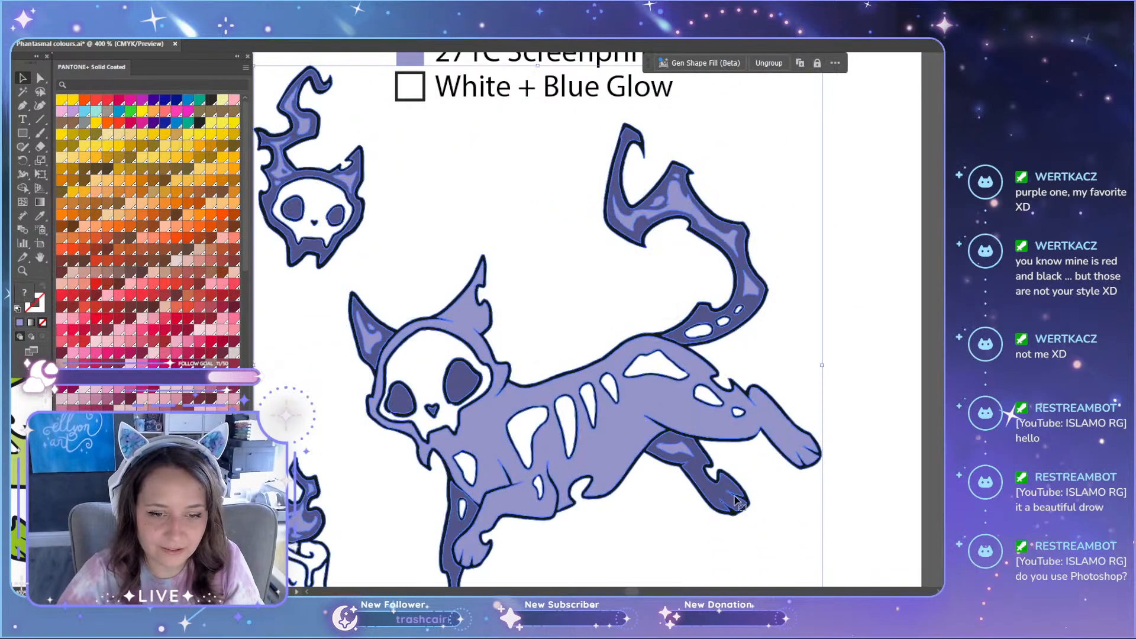
pyautogui.click(832, 473)
pyautogui.press('a')
pyautogui.moveTo(623, 437); pyautogui.dragTo(607, 275)
pyautogui.hotkey('ctrl', 'z')
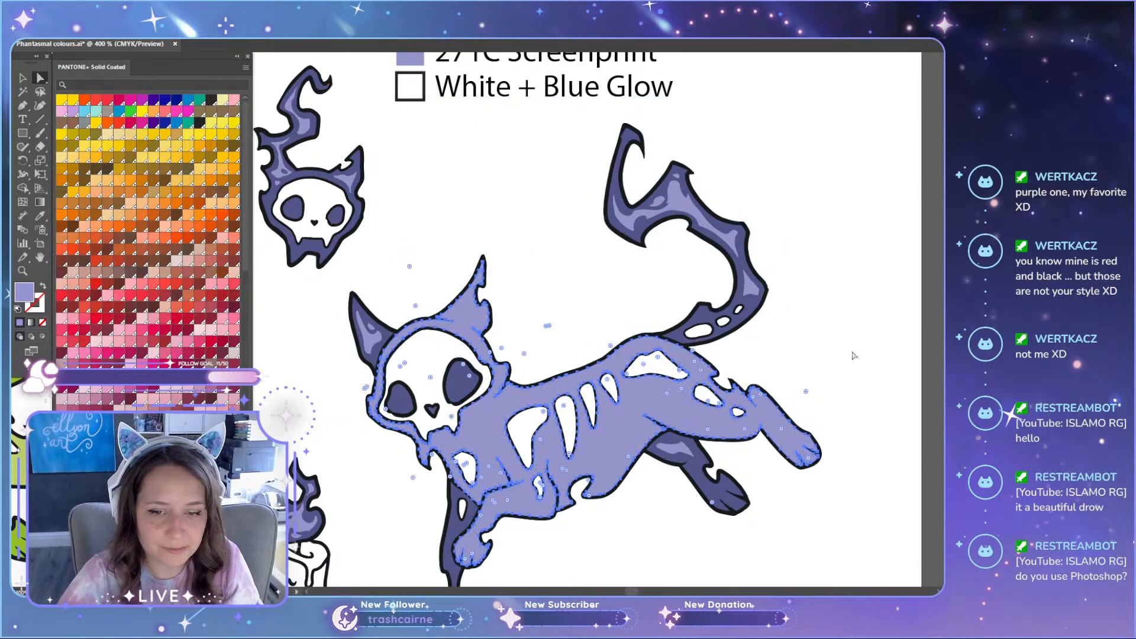
pyautogui.click(854, 356)
# Step: Examine the lower purple cat's body and dark parts against the 7673C, 2715C and 271C legend swatches
pyautogui.scroll(-4, 766, 370)
pyautogui.scroll(9, 751, 383)
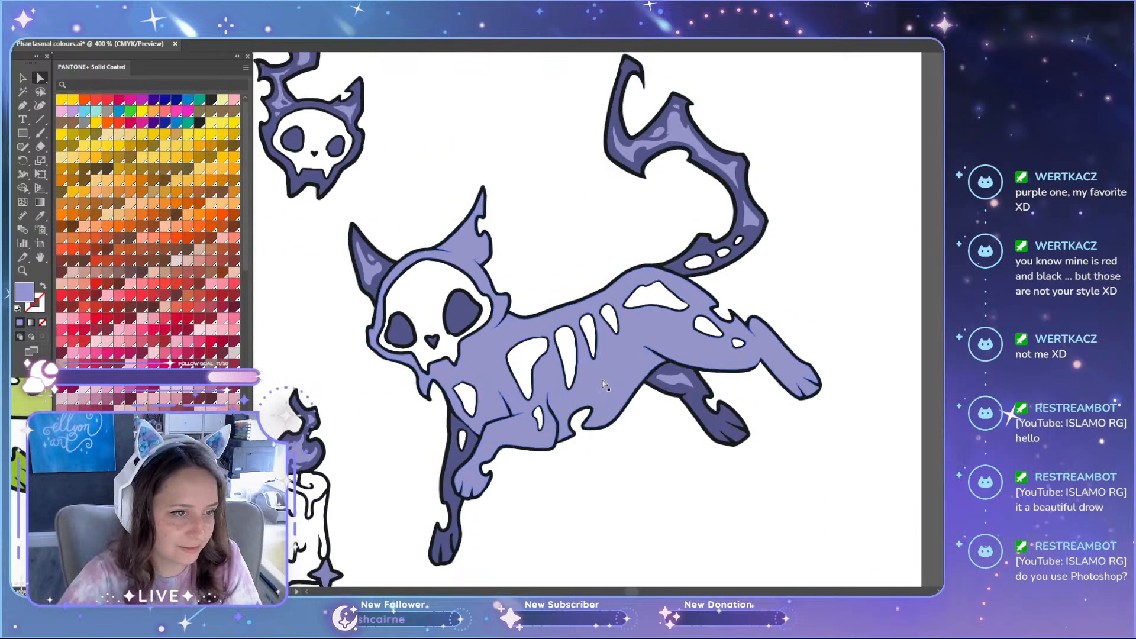
pyautogui.scroll(-10, 485, 300)
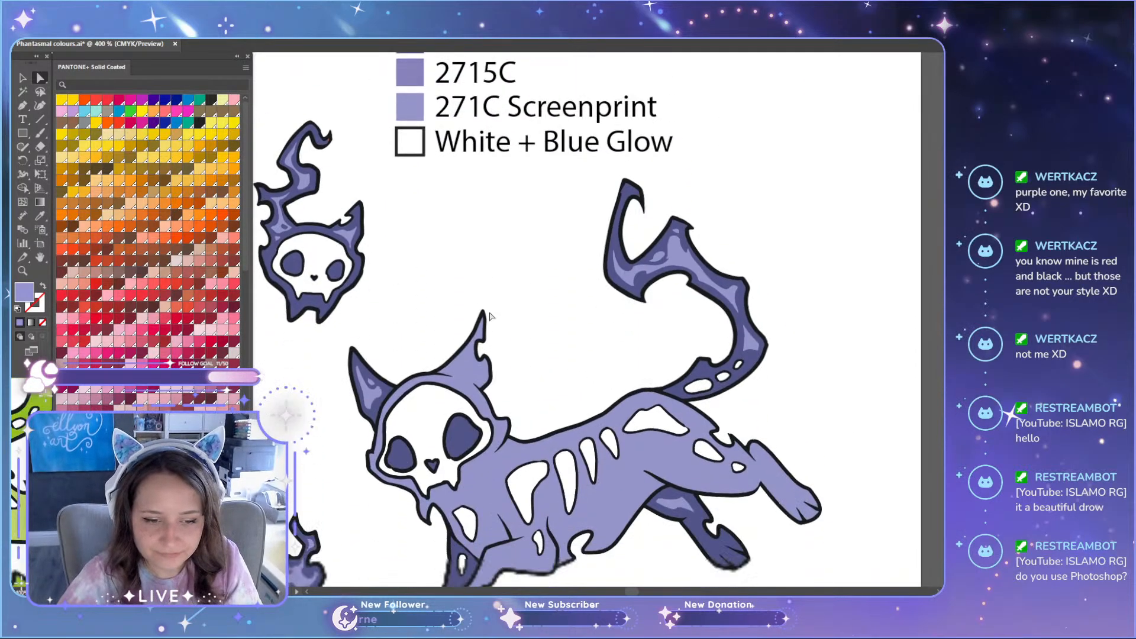
pyautogui.scroll(2, 374, 273)
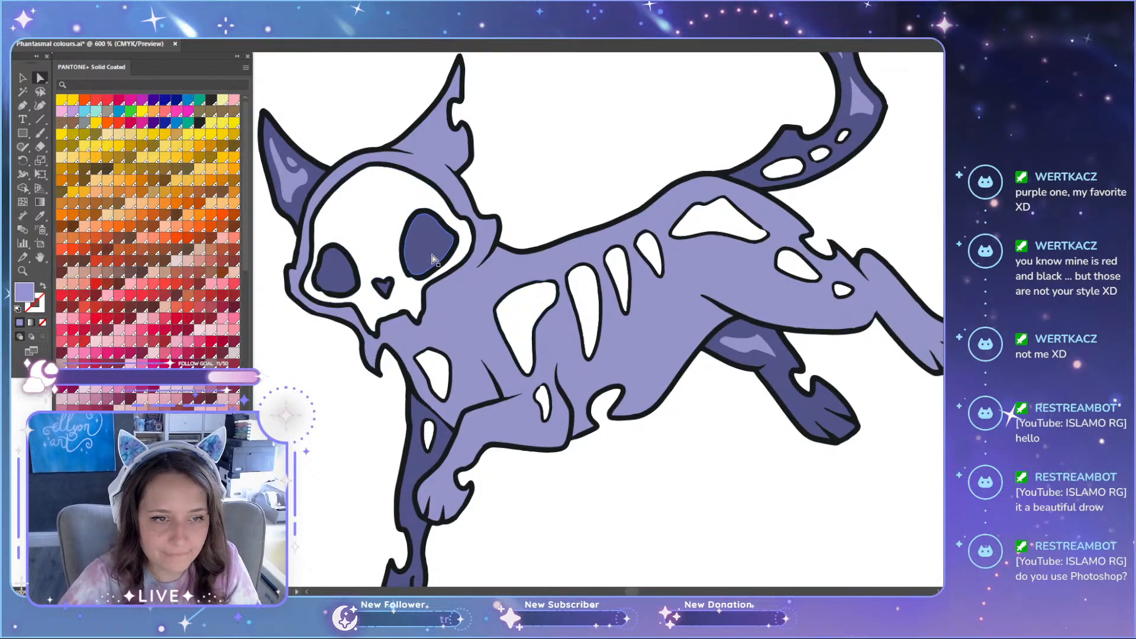
pyautogui.scroll(10, 373, 273)
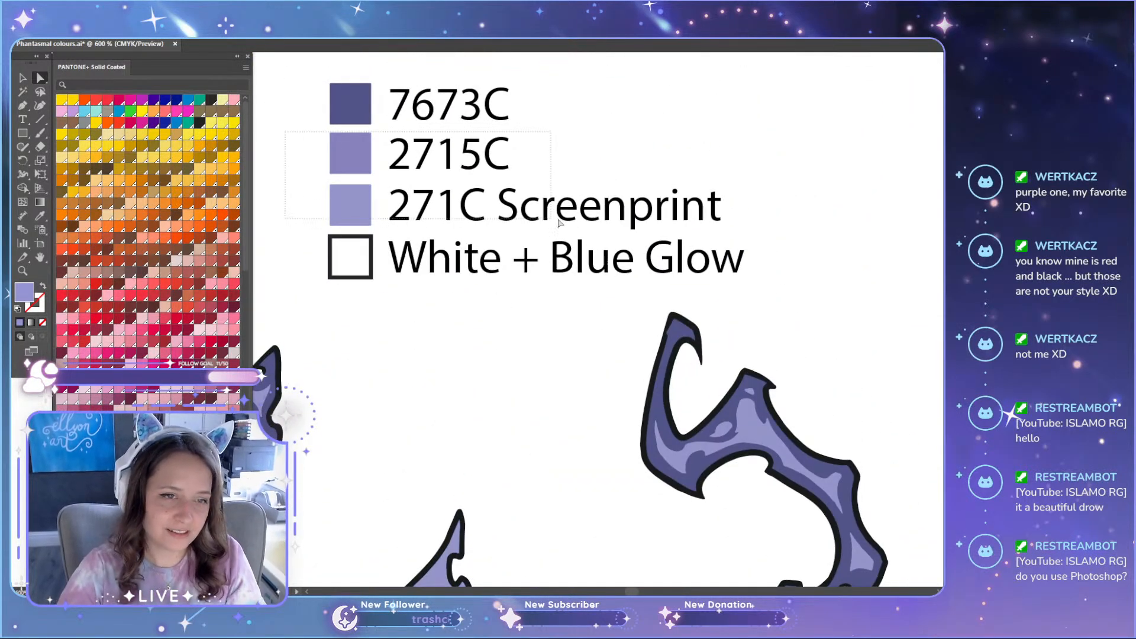
pyautogui.moveTo(560, 223); pyautogui.dragTo(583, 221)
pyautogui.click(840, 175)
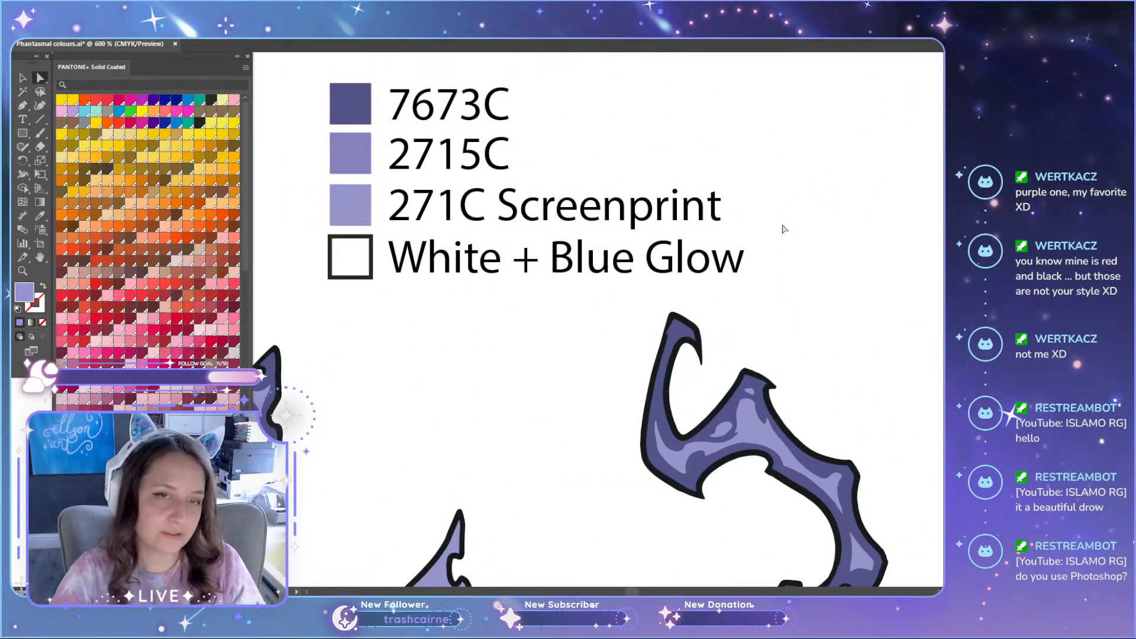
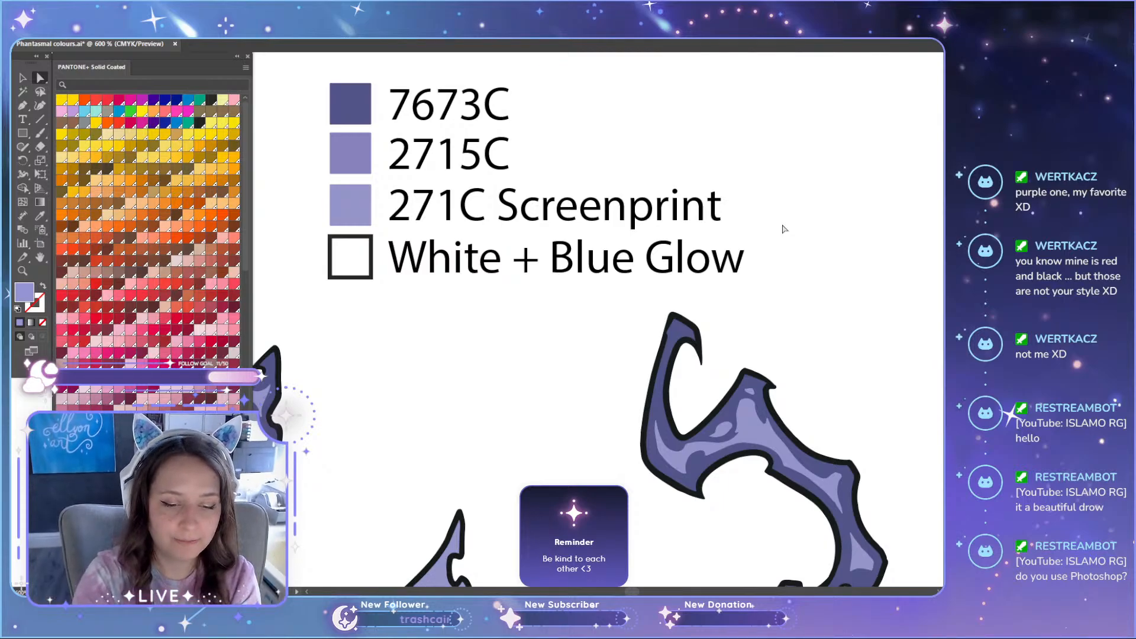
# Step: Compare the upper and lower purple colour versions of the cat artwork and their Pantone legends
pyautogui.scroll(-6, 507, 356)
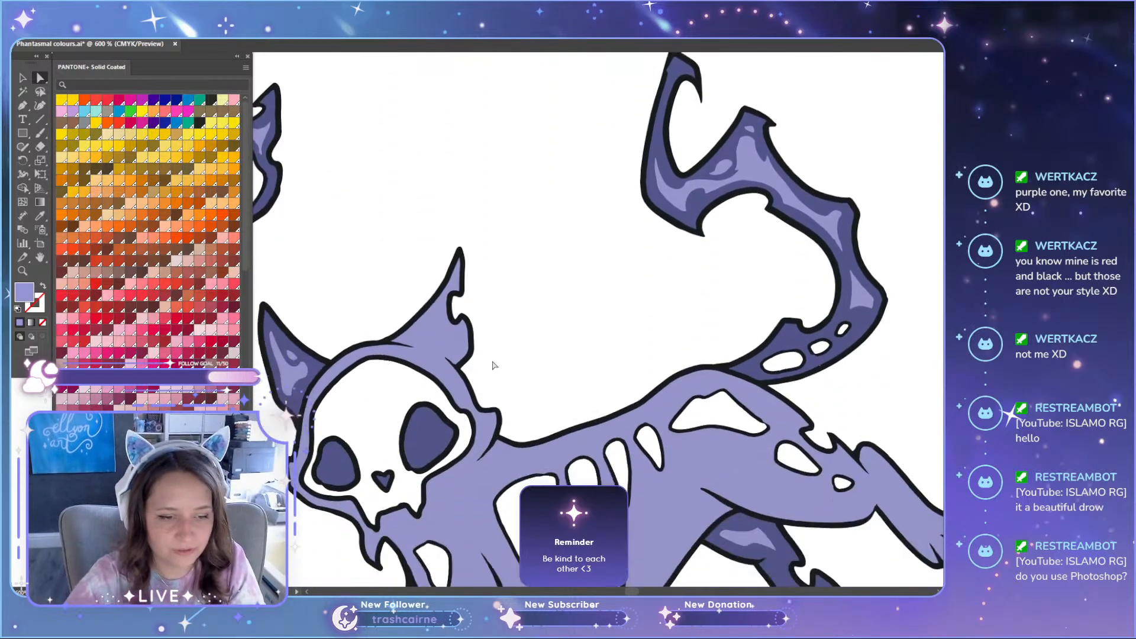
pyautogui.scroll(-1, 508, 392)
pyautogui.scroll(5, 532, 452)
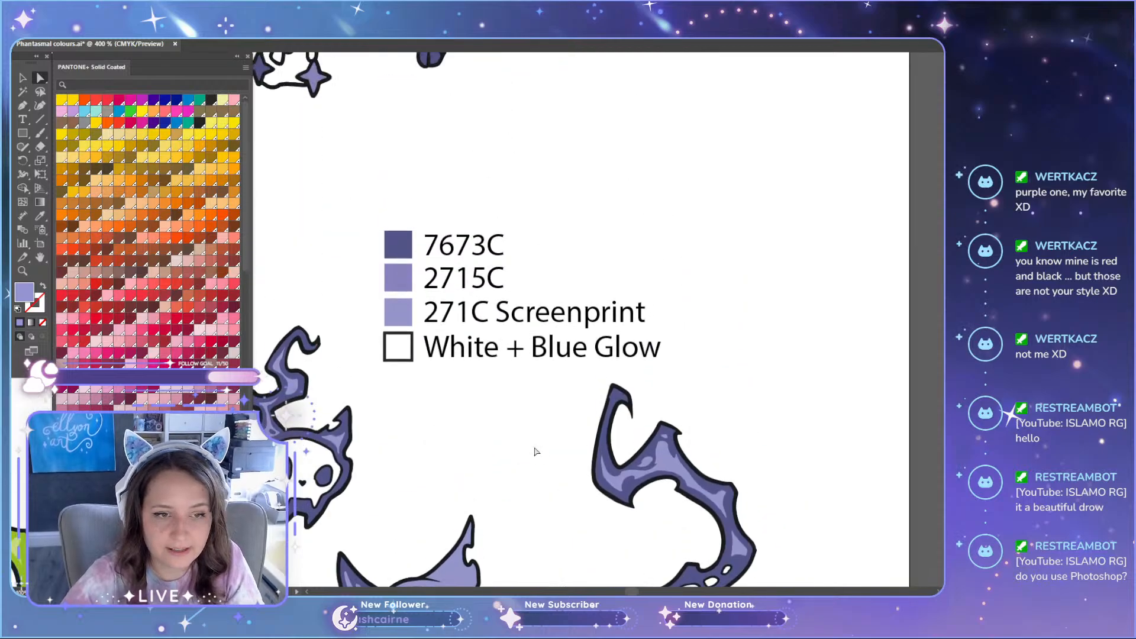
pyautogui.scroll(-3, 533, 451)
pyautogui.scroll(-3, 535, 451)
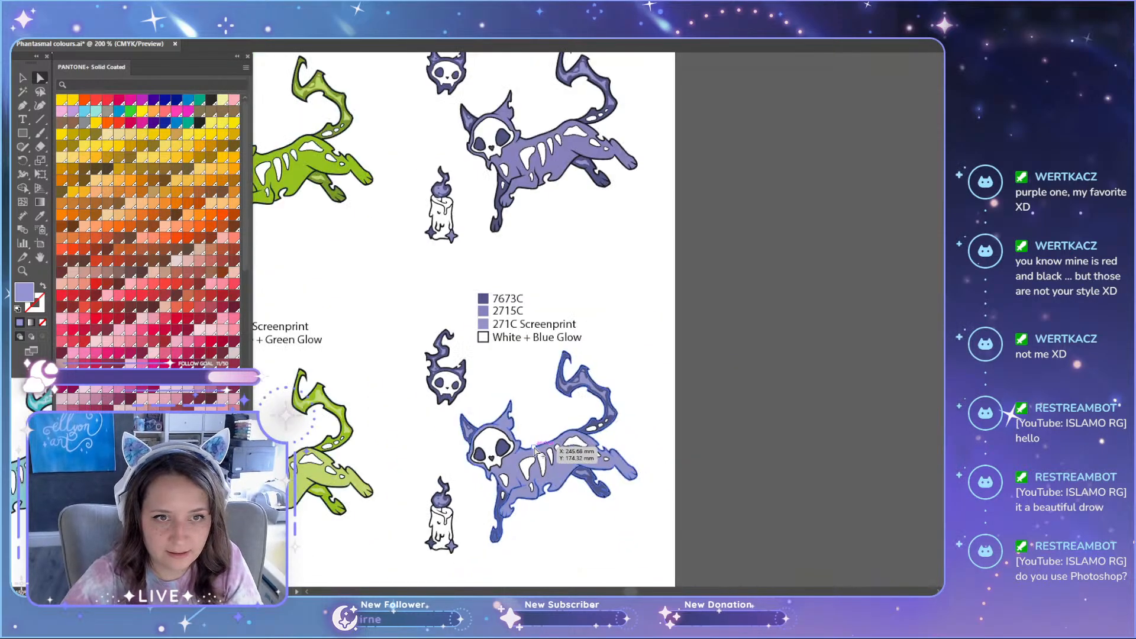
pyautogui.scroll(1, 716, 443)
pyautogui.scroll(2, 693, 461)
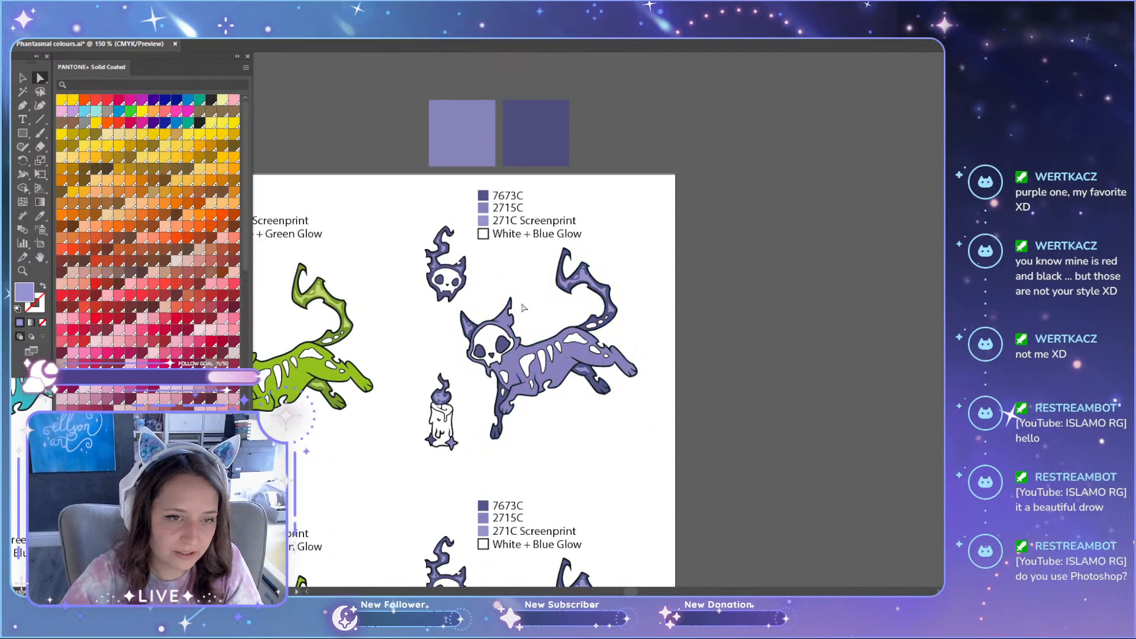
pyautogui.press('v')
pyautogui.moveTo(390, 188); pyautogui.dragTo(670, 481)
pyautogui.click(714, 433)
pyautogui.scroll(-5, 749, 455)
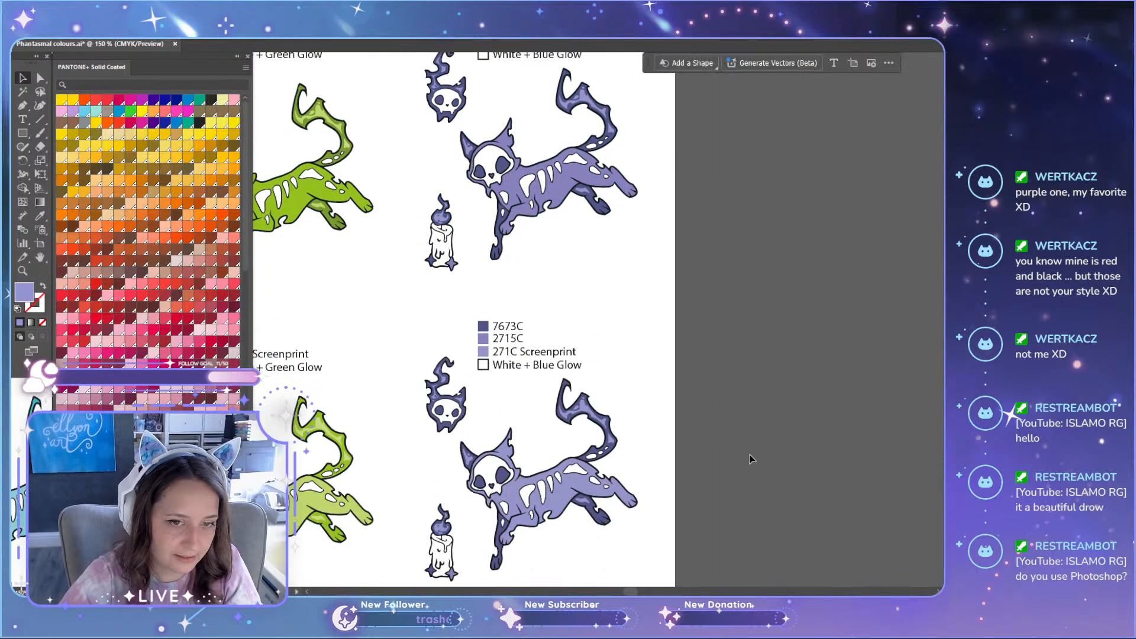
pyautogui.scroll(2, 726, 515)
pyautogui.scroll(-2, 728, 530)
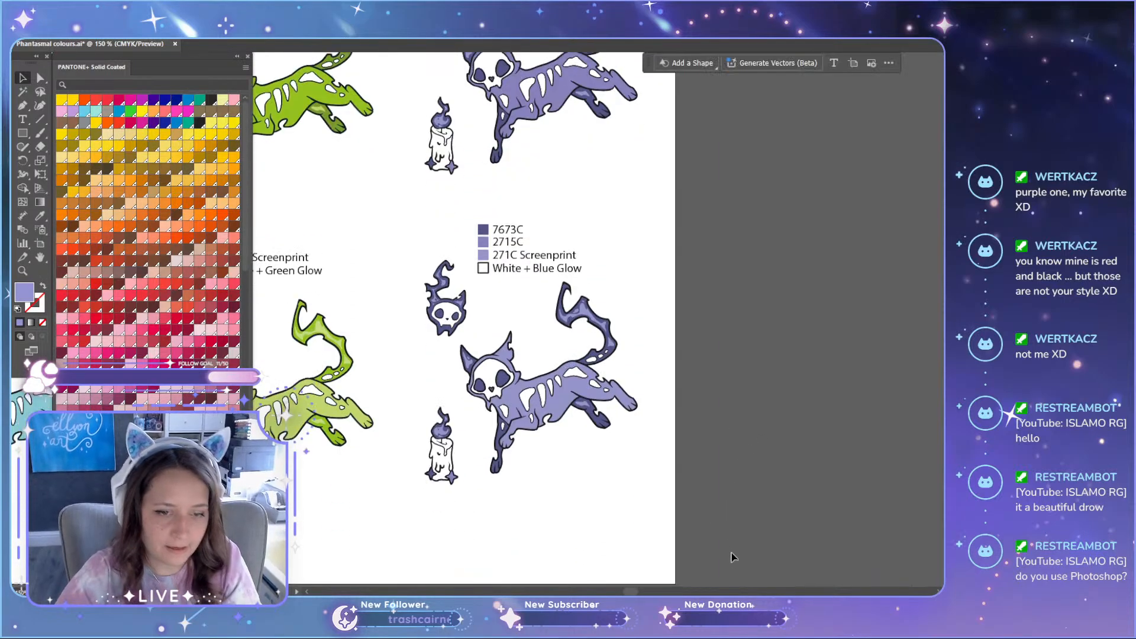
# Step: Delete the lower purple version of the artwork together with its colour legend
pyautogui.moveTo(731, 554); pyautogui.dragTo(436, 236)
pyautogui.press('Delete')
pyautogui.scroll(4, 698, 421)
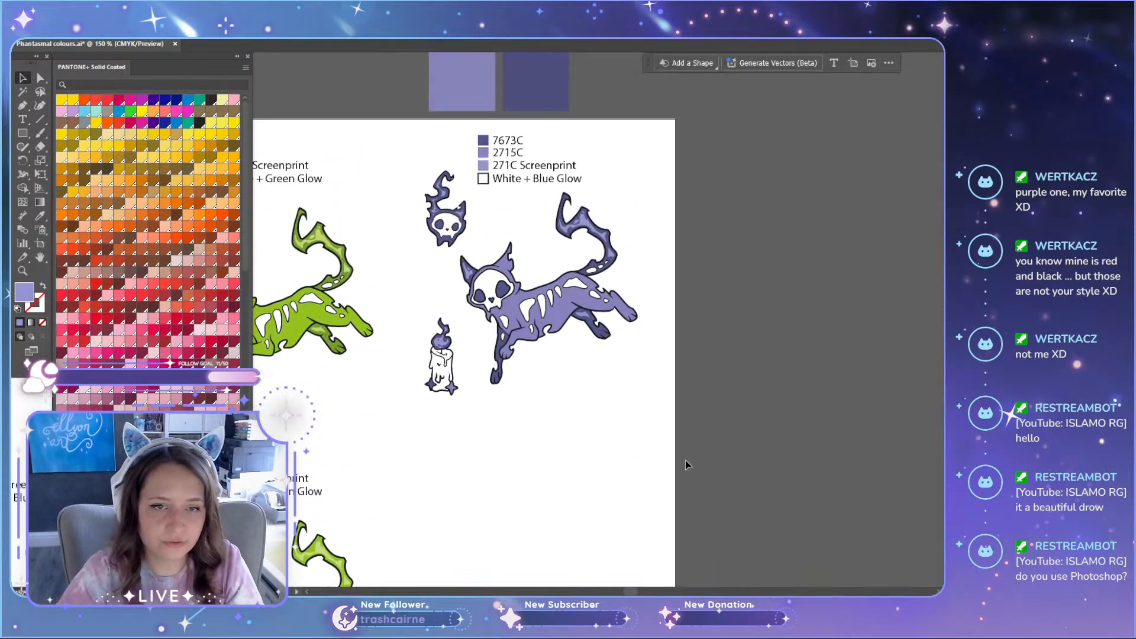
# Step: Duplicate the upper purple artwork and its legend straight down, beside the lower green version
pyautogui.moveTo(686, 460); pyautogui.dragTo(414, 126)
pyautogui.hotkey('ctrl', '-')
pyautogui.scroll(-3, 592, 249)
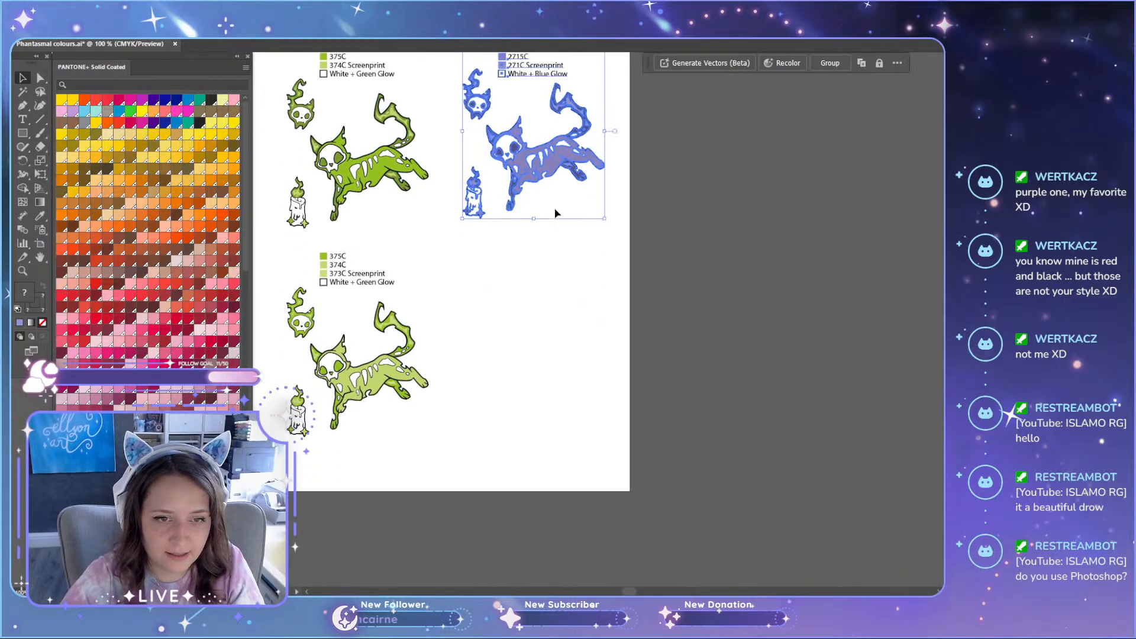
pyautogui.moveTo(537, 171); pyautogui.dragTo(539, 394)
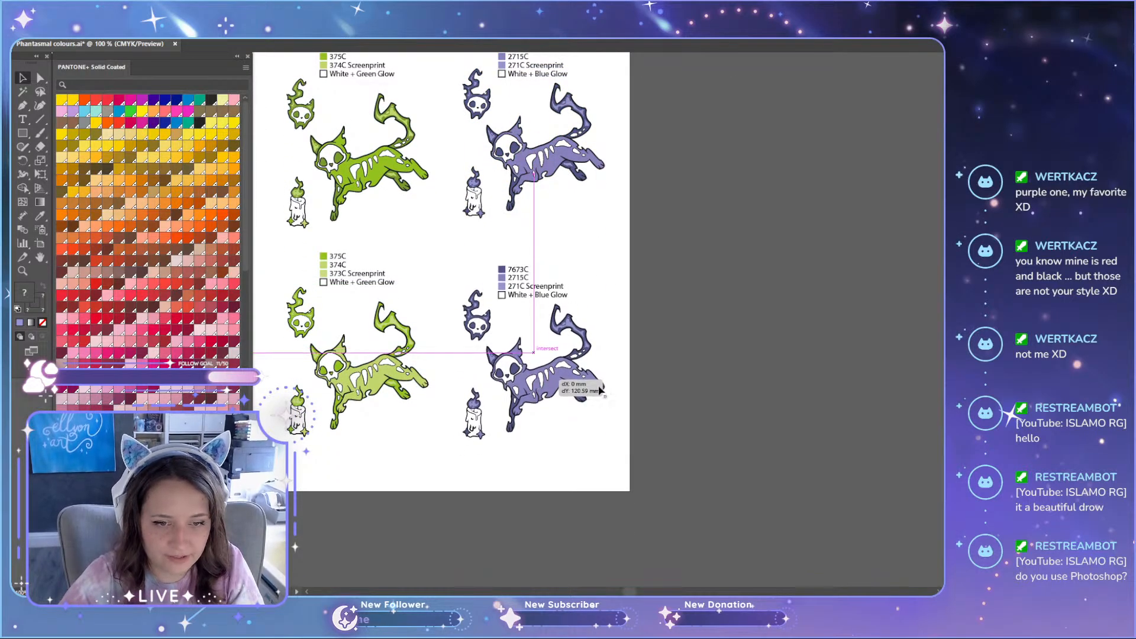
# Step: Select the light highlight shapes on the tail of the lower purple cat
pyautogui.scroll(3, 582, 345)
pyautogui.press('a')
pyautogui.scroll(3, 538, 330)
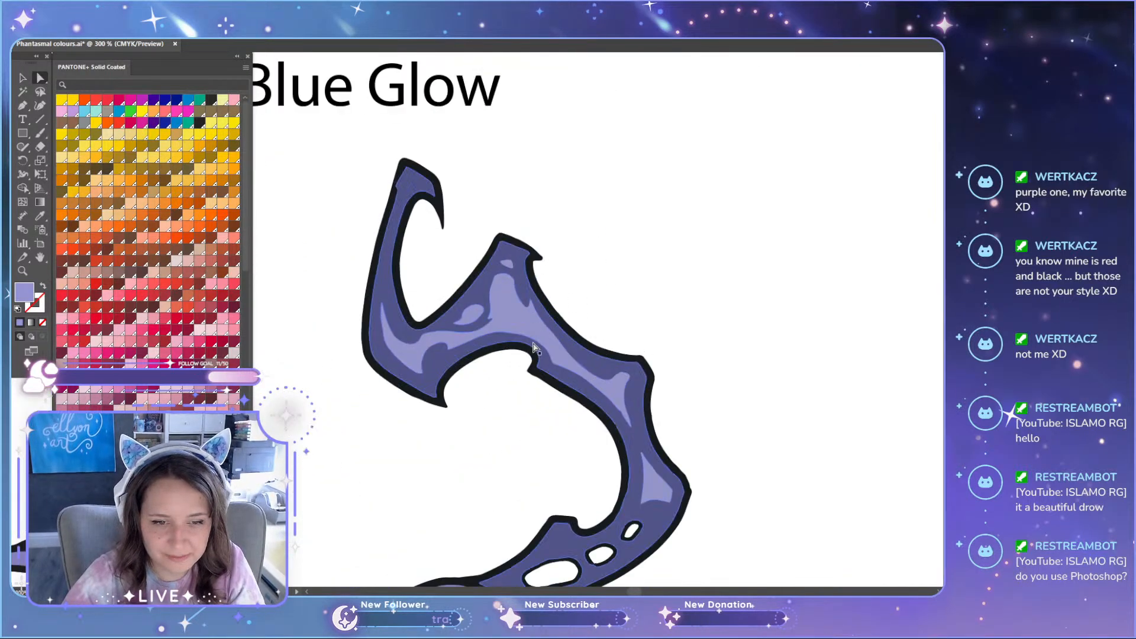
pyautogui.click(537, 329)
pyautogui.scroll(-2, 503, 266)
pyautogui.scroll(1, 481, 237)
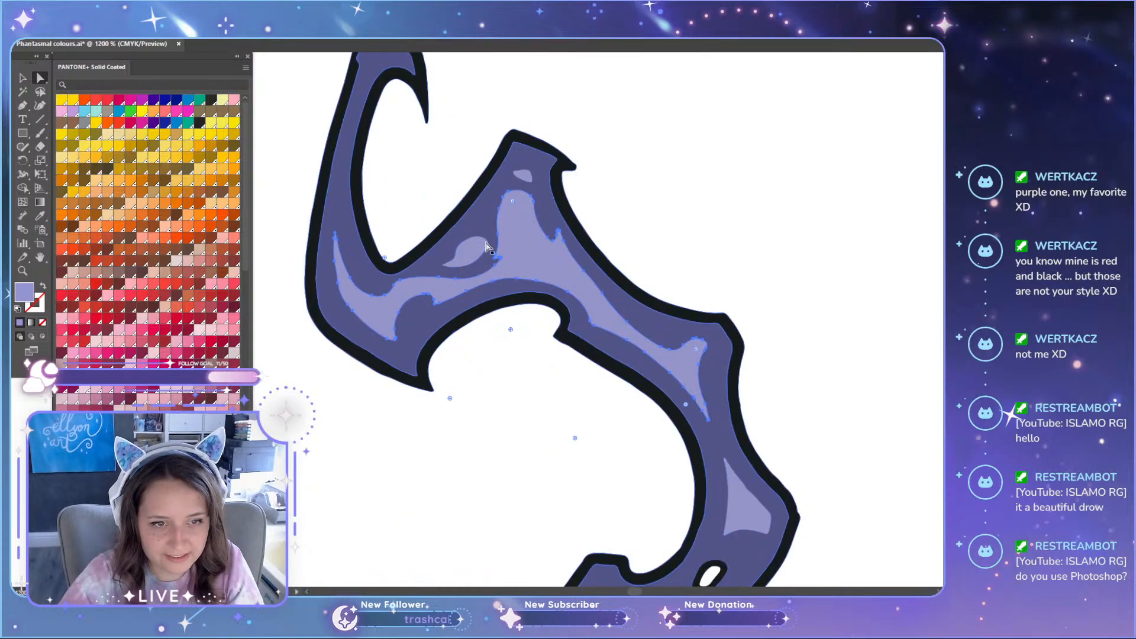
pyautogui.scroll(-2, 592, 349)
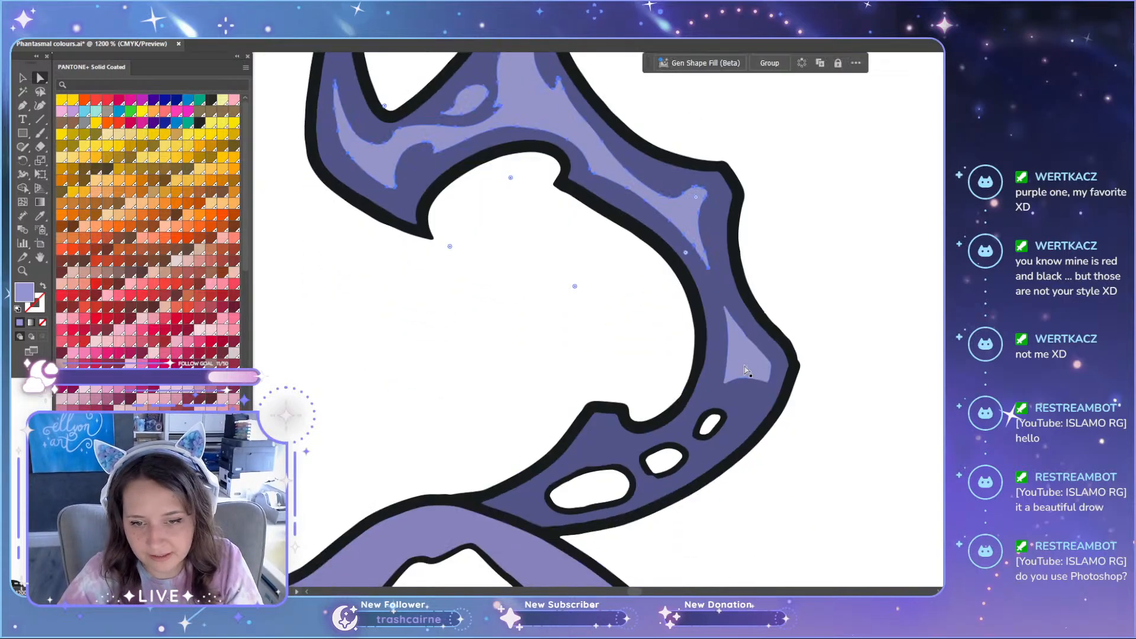
pyautogui.scroll(-4, 692, 424)
# Step: Add the light highlight shapes on the cat's dark ear and in the candle flame to the selection
pyautogui.scroll(4, 470, 462)
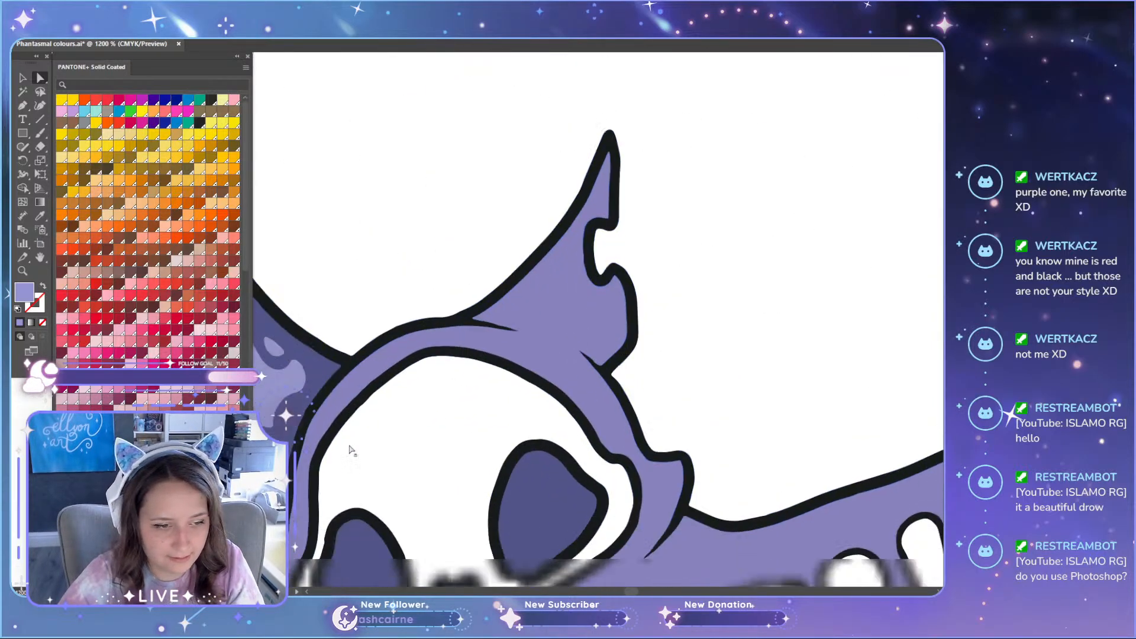
pyautogui.scroll(-4, 403, 417)
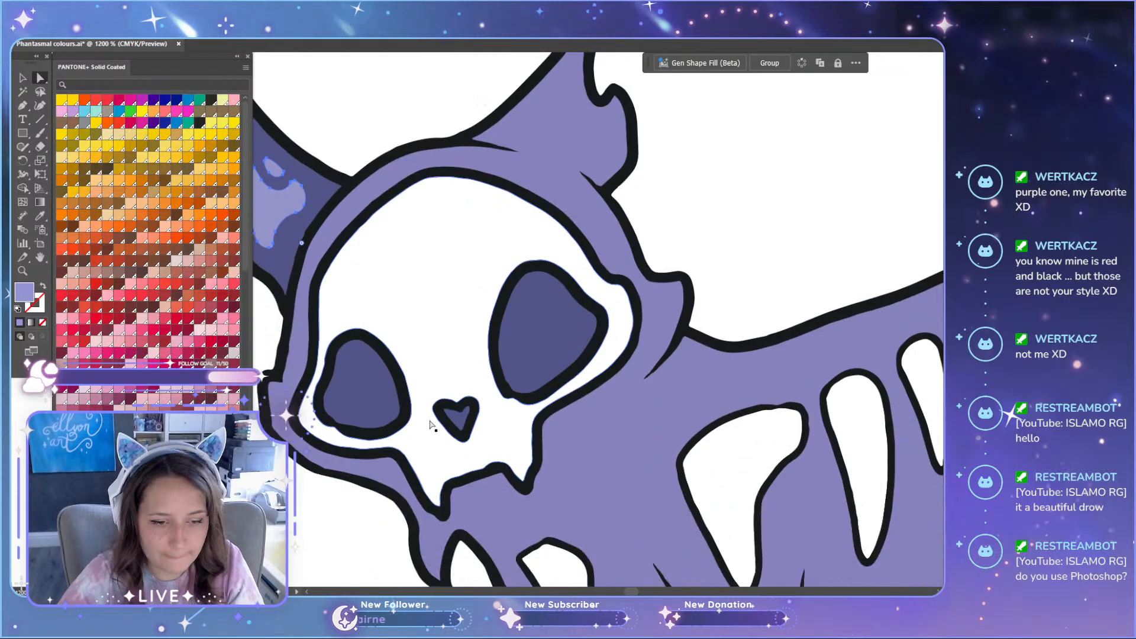
pyautogui.scroll(-2, 472, 417)
pyautogui.scroll(-4, 550, 406)
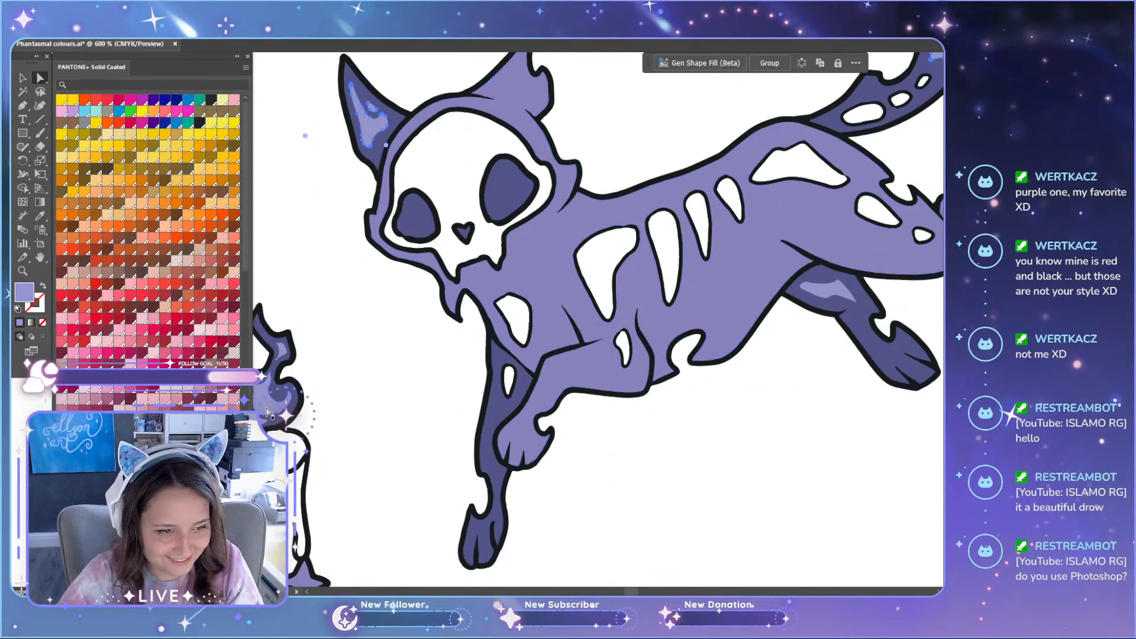
pyautogui.scroll(3, 279, 352)
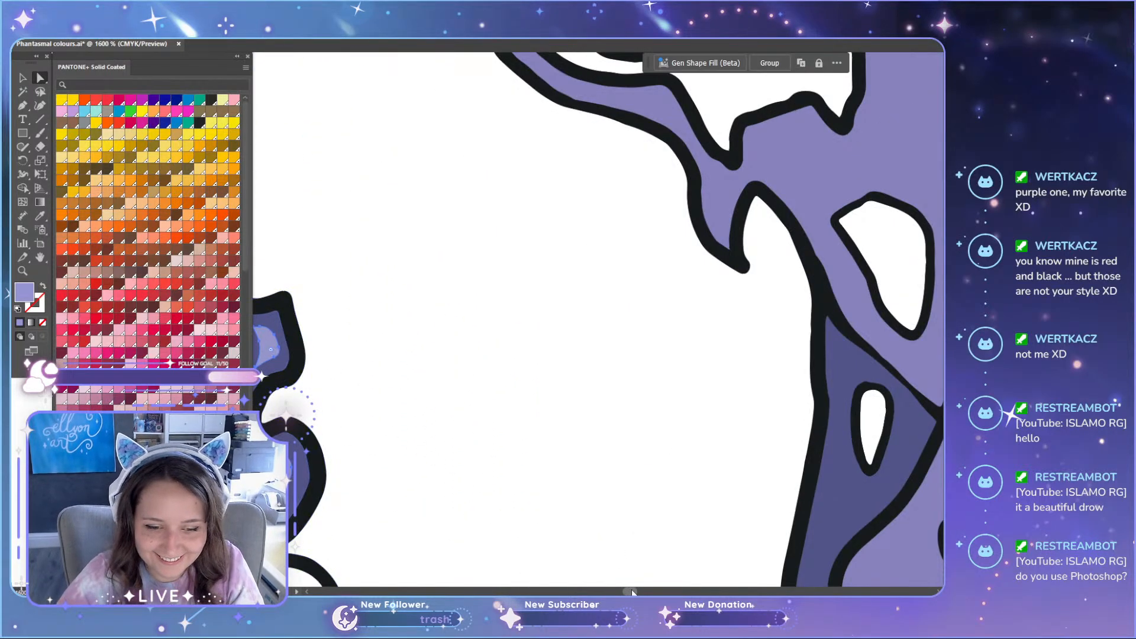
pyautogui.moveTo(631, 589); pyautogui.dragTo(628, 590)
pyautogui.scroll(4, 725, 405)
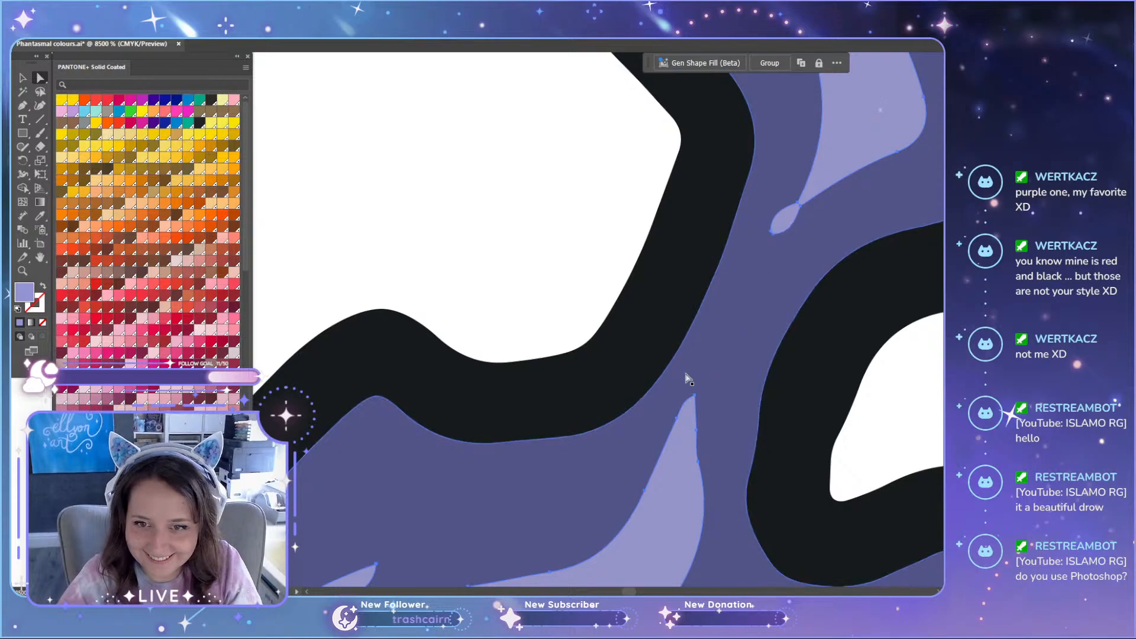
pyautogui.scroll(-4, 684, 380)
pyautogui.scroll(-1, 660, 470)
pyautogui.scroll(-5, 649, 463)
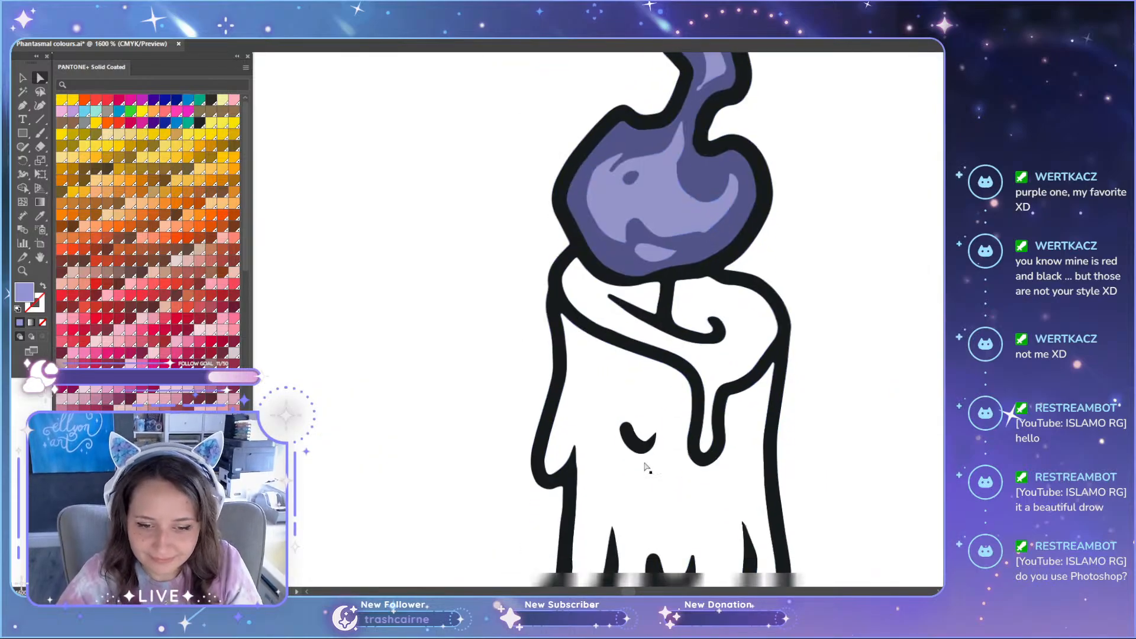
# Step: Add the hind-leg highlights to the selection and recolour all selected highlights with the 2715C swatch colour
pyautogui.scroll(-4, 650, 450)
pyautogui.moveTo(629, 593); pyautogui.dragTo(636, 593)
pyautogui.scroll(3, 718, 439)
pyautogui.scroll(1, 601, 419)
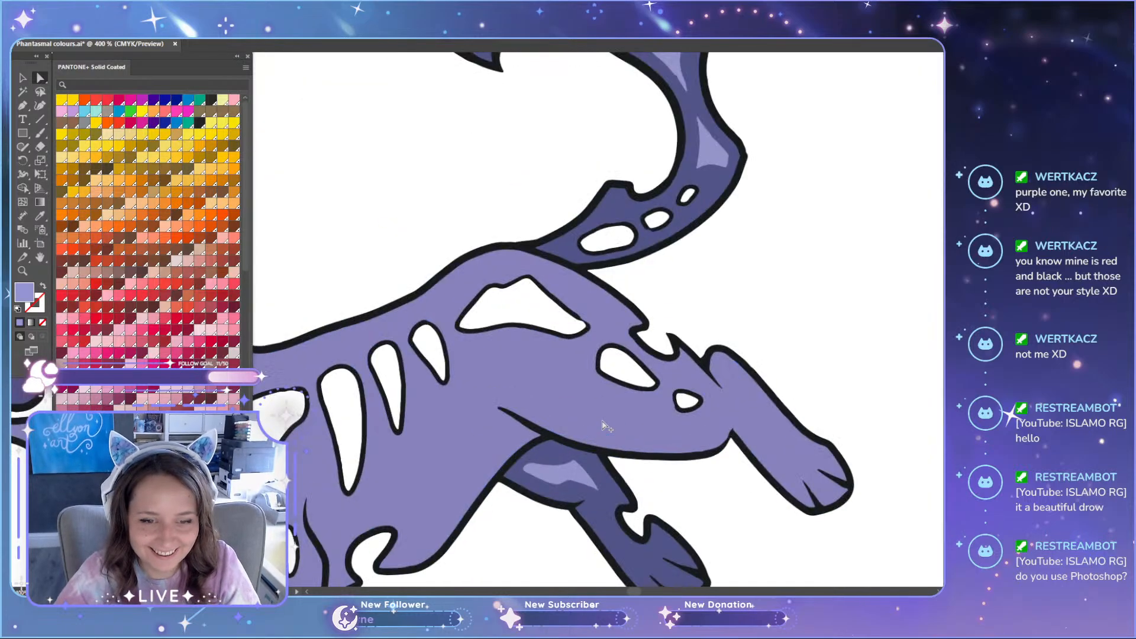
pyautogui.scroll(-3, 555, 481)
pyautogui.scroll(2, 373, 308)
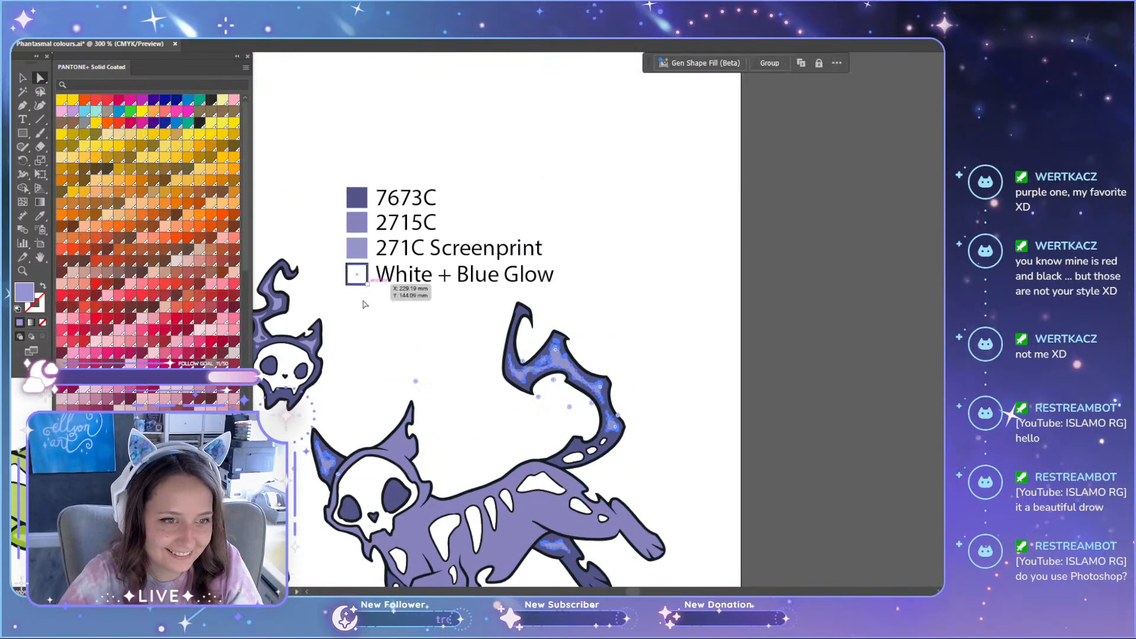
pyautogui.scroll(1, 373, 331)
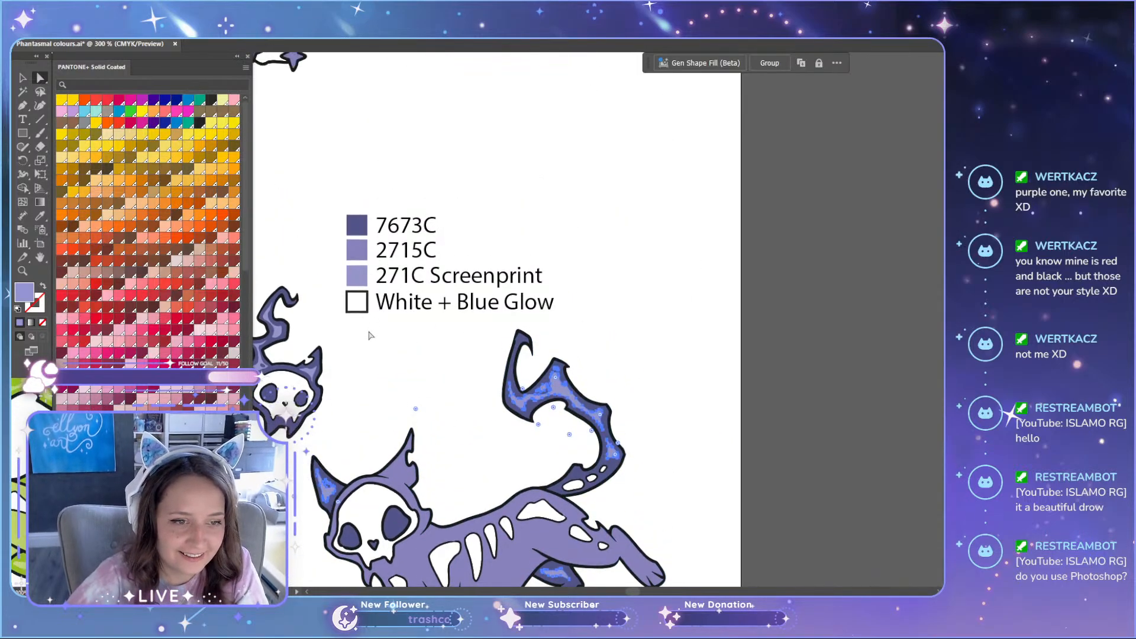
pyautogui.click(362, 250)
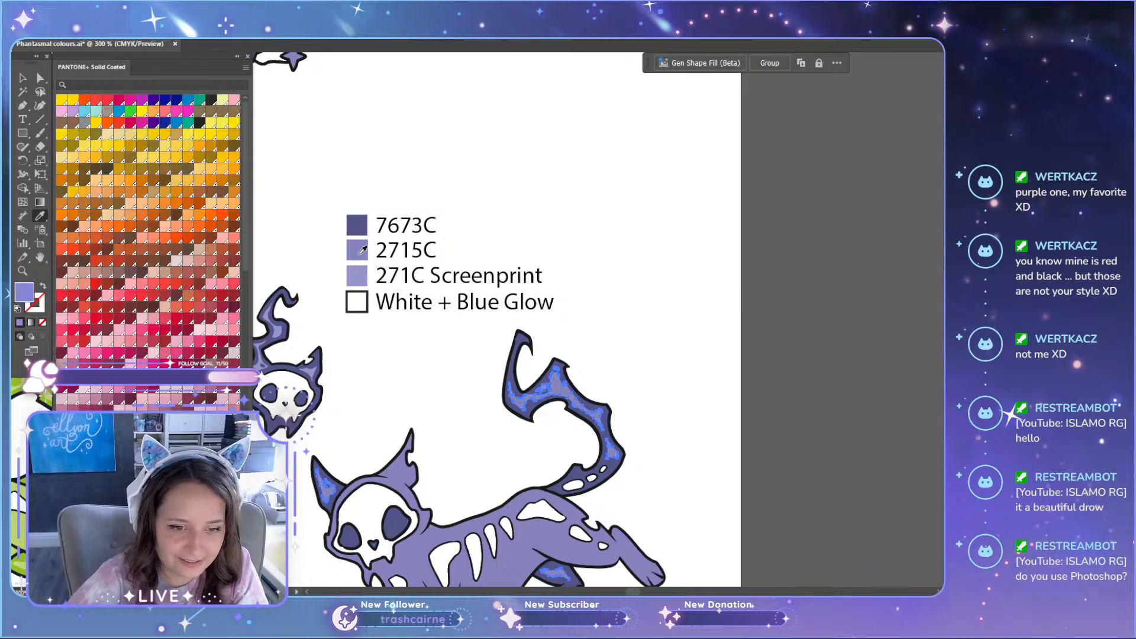
# Step: Change the "271C Screenprint" label in the lower purple legend to "2715C Screenprint"
pyautogui.scroll(-2, 371, 226)
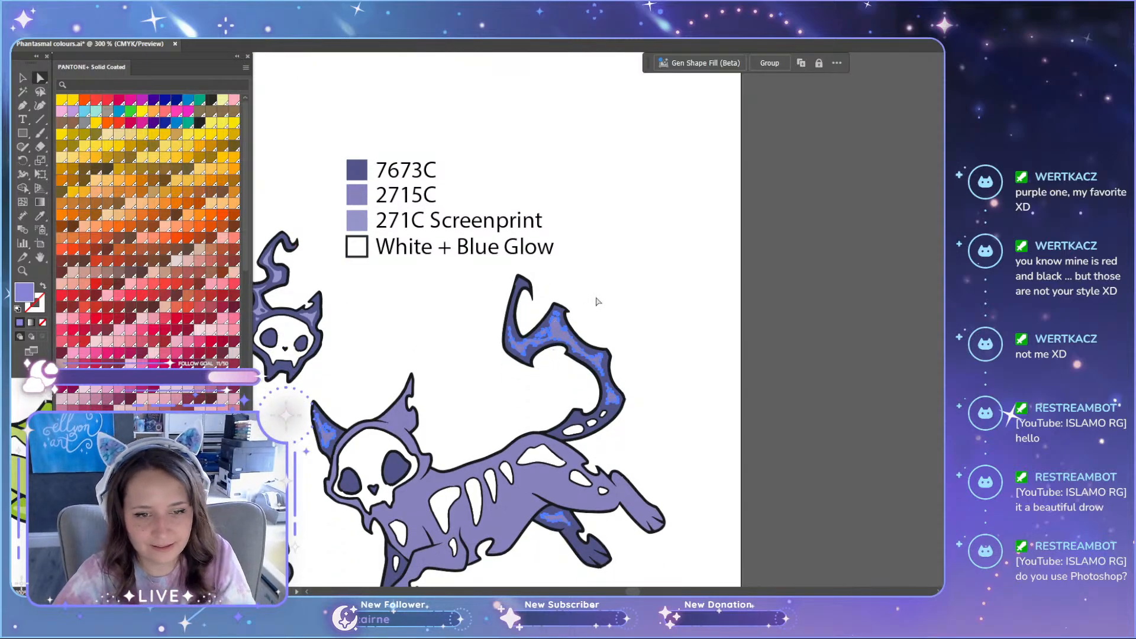
pyautogui.scroll(-2, 597, 302)
pyautogui.scroll(2, 598, 304)
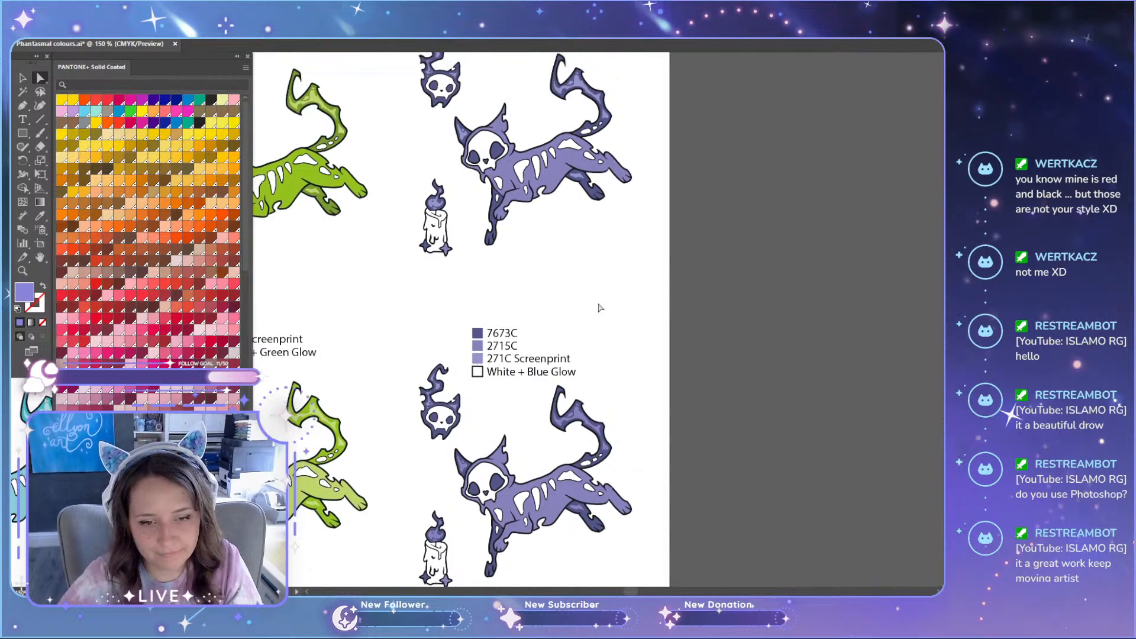
pyautogui.scroll(-3, 600, 307)
pyautogui.scroll(3, 510, 275)
pyautogui.doubleClick(490, 282)
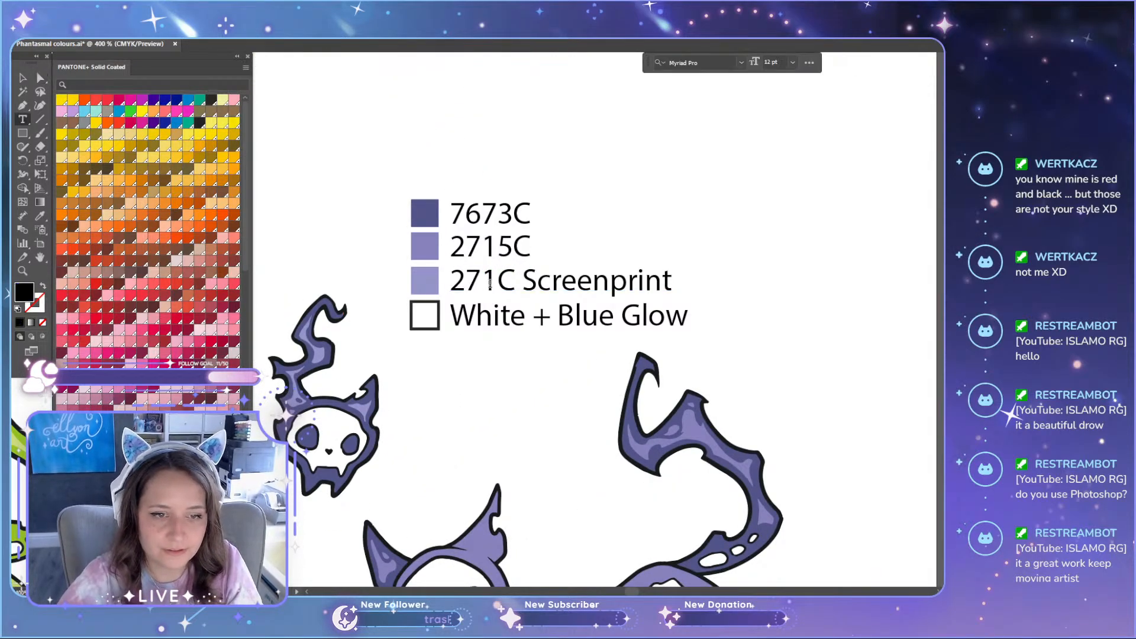
pyautogui.write('5')
pyautogui.press('Escape')
pyautogui.click(674, 197)
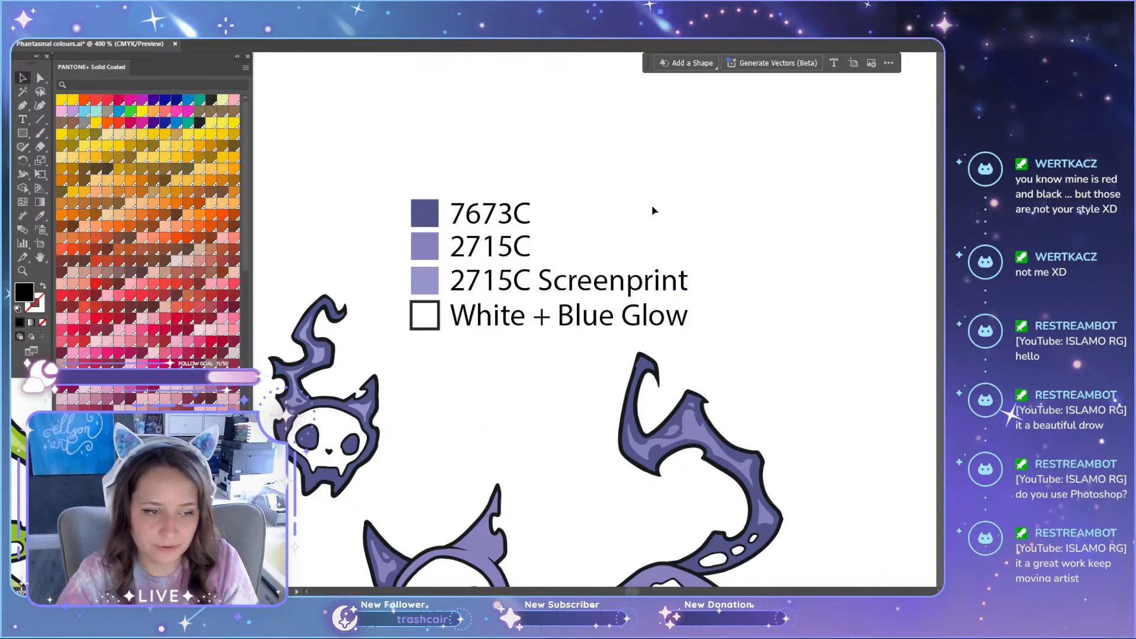
# Step: Recolour both stars at the base of the upper purple candle with the cat body's purple
pyautogui.scroll(-2, 624, 222)
pyautogui.scroll(-2, 585, 339)
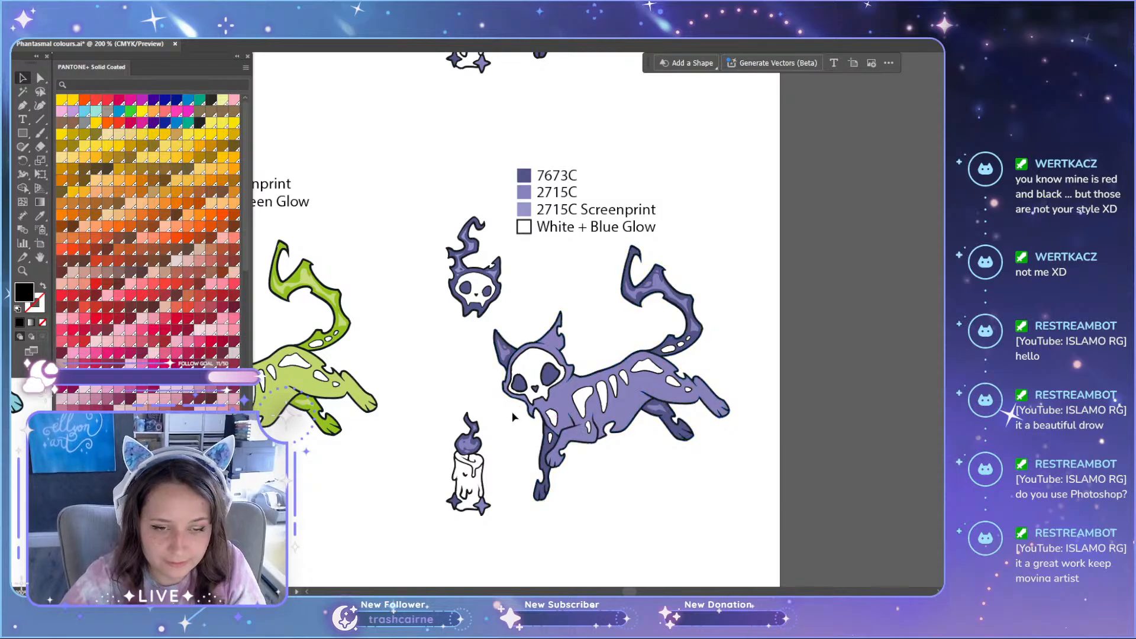
pyautogui.scroll(-2, 509, 410)
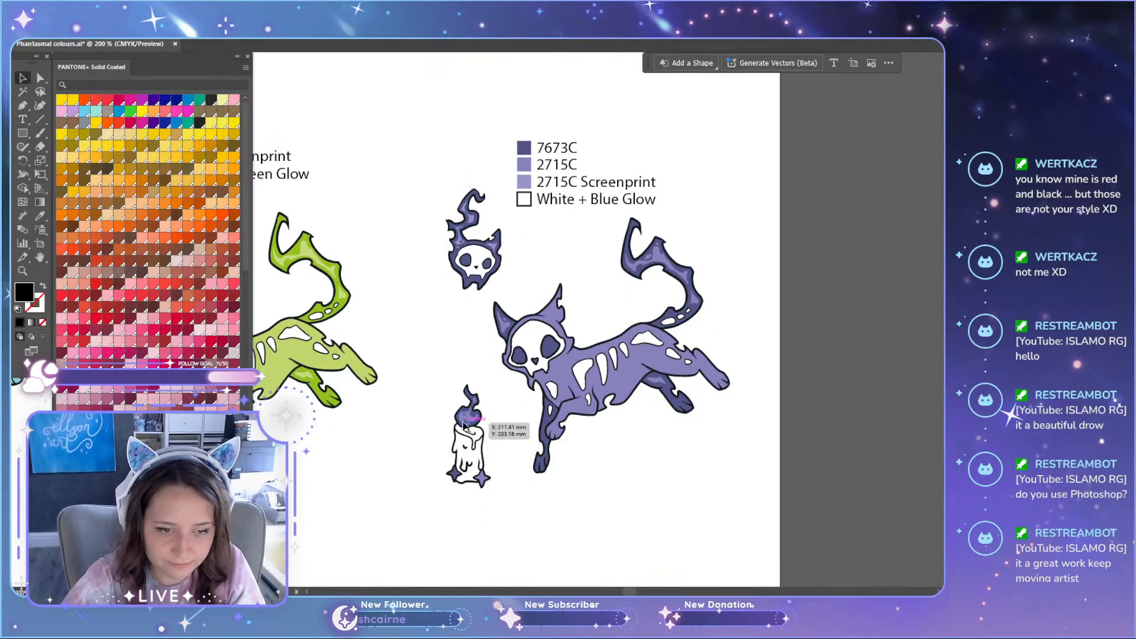
pyautogui.scroll(10, 494, 417)
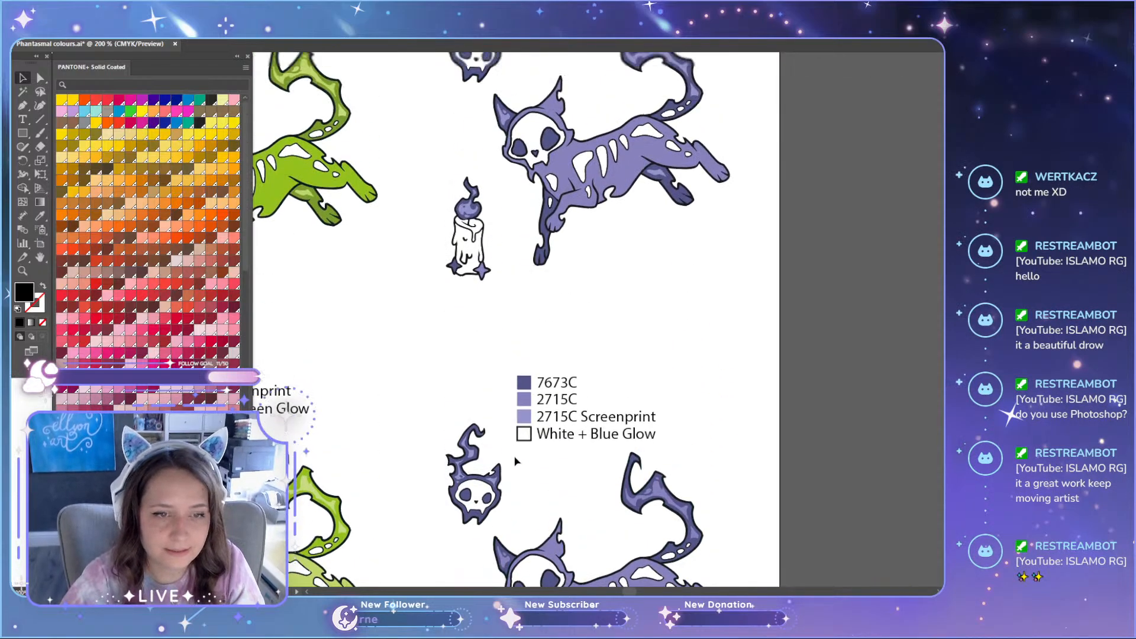
pyautogui.keyDown('alt'); pyautogui.scroll(2, 504, 348); pyautogui.keyUp('alt')
pyautogui.scroll(3, 526, 366)
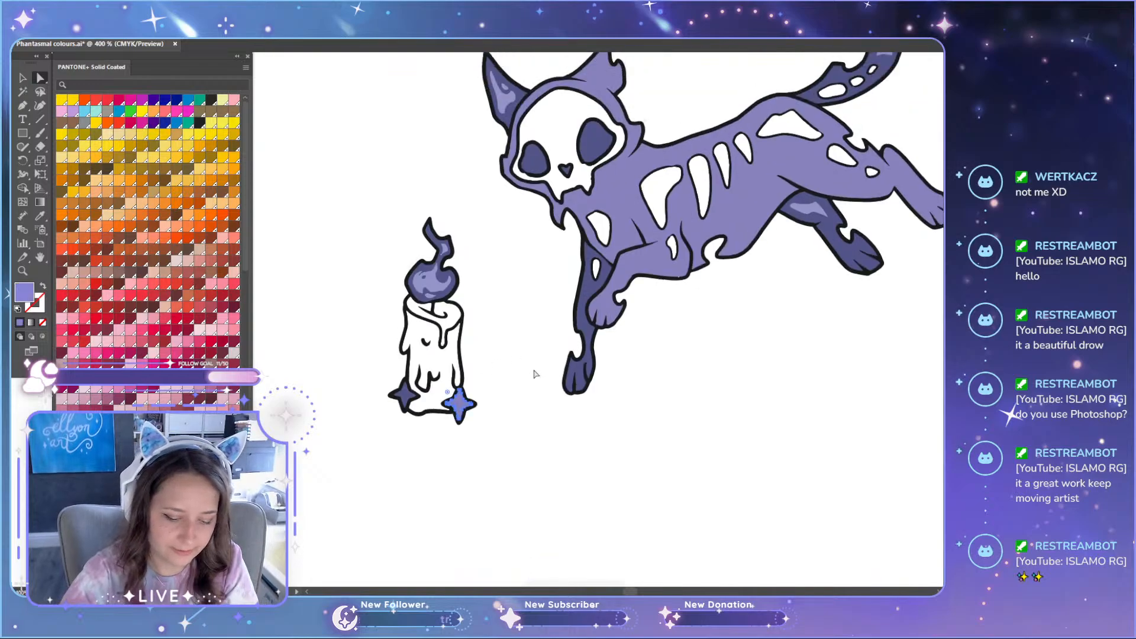
pyautogui.press('i')
pyautogui.click(510, 183)
pyautogui.press('a')
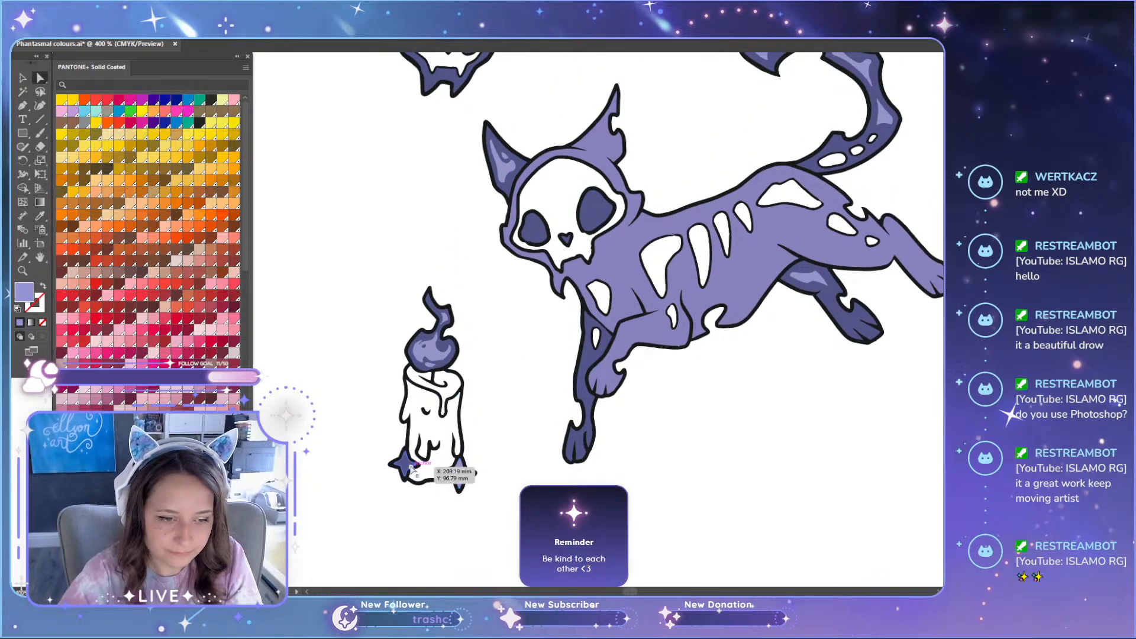
pyautogui.press('i')
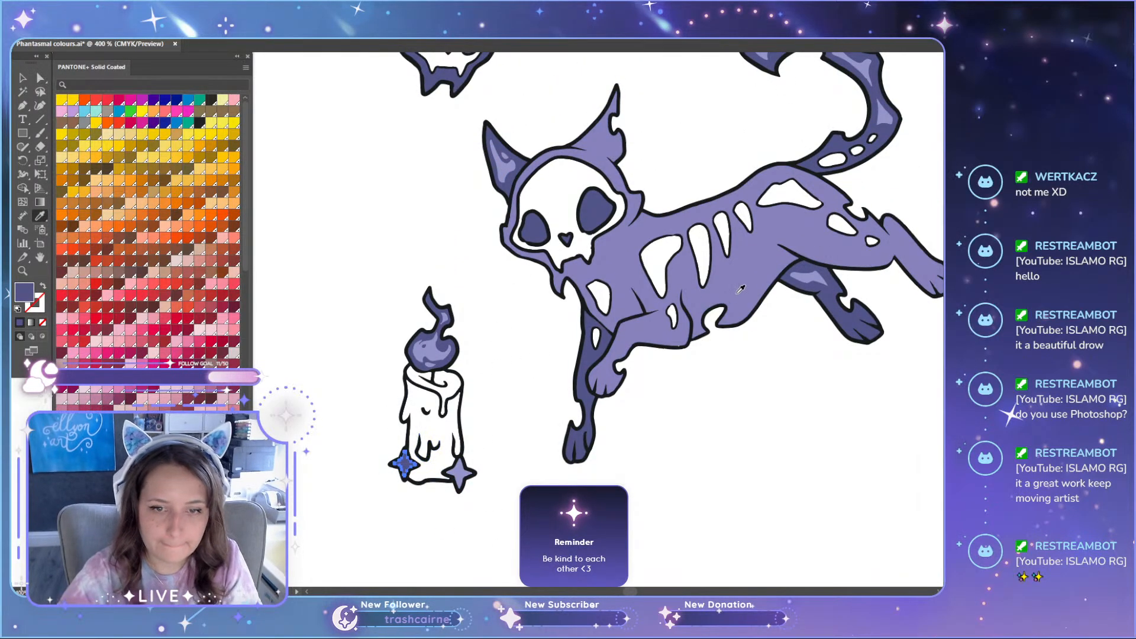
pyautogui.click(740, 289)
pyautogui.press('a')
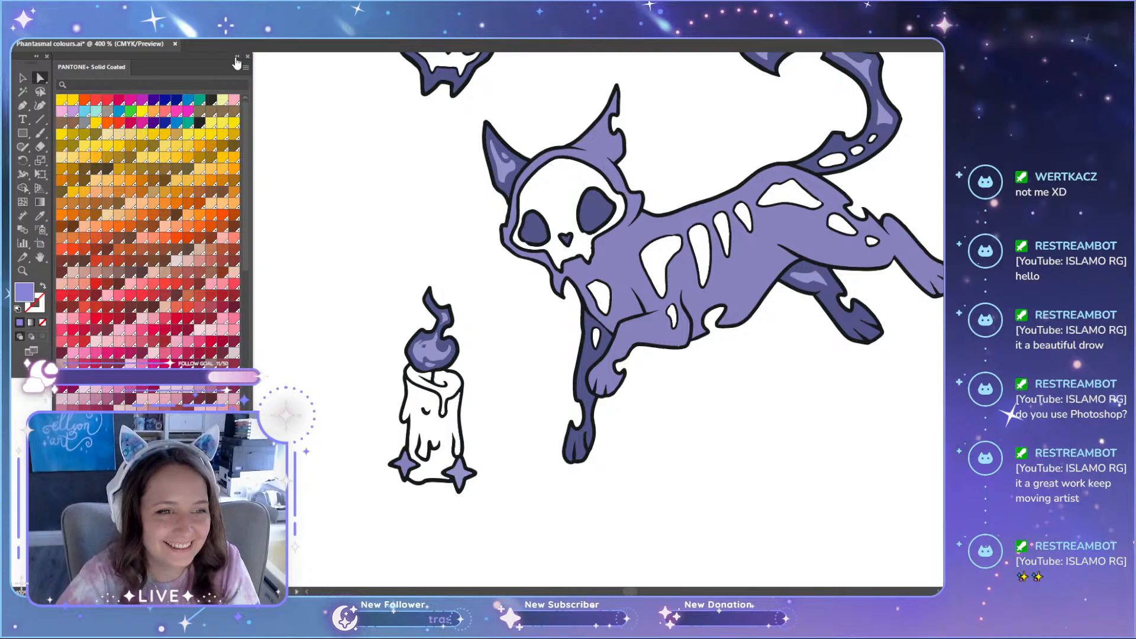
pyautogui.scroll(10, 347, 324)
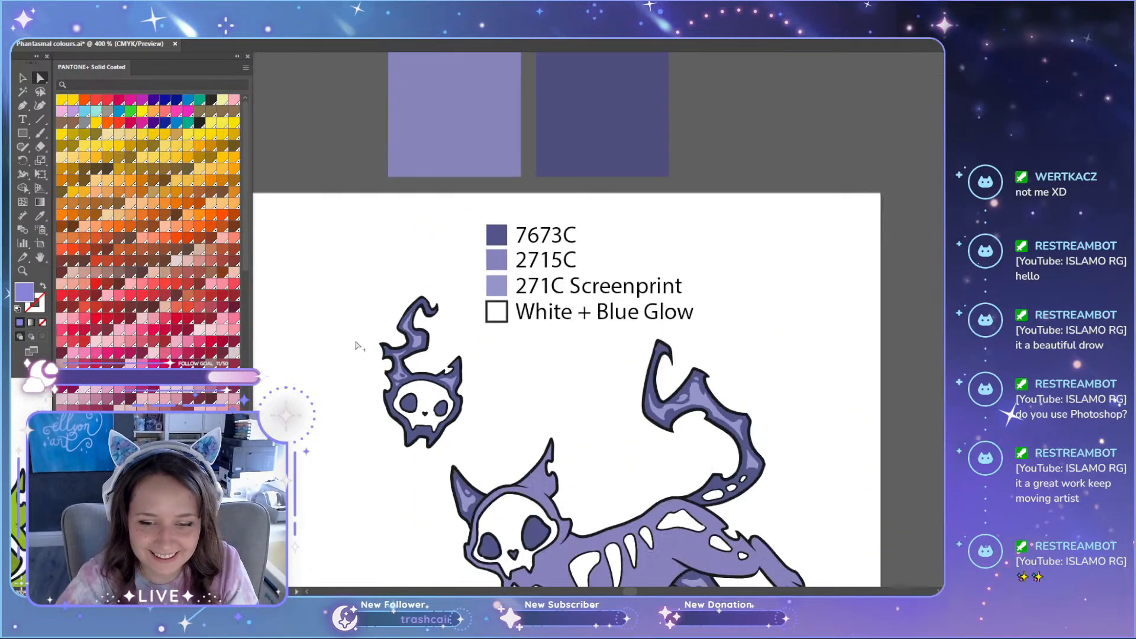
pyautogui.scroll(-3, 357, 345)
pyautogui.scroll(-3, 358, 346)
pyautogui.scroll(-7, 391, 358)
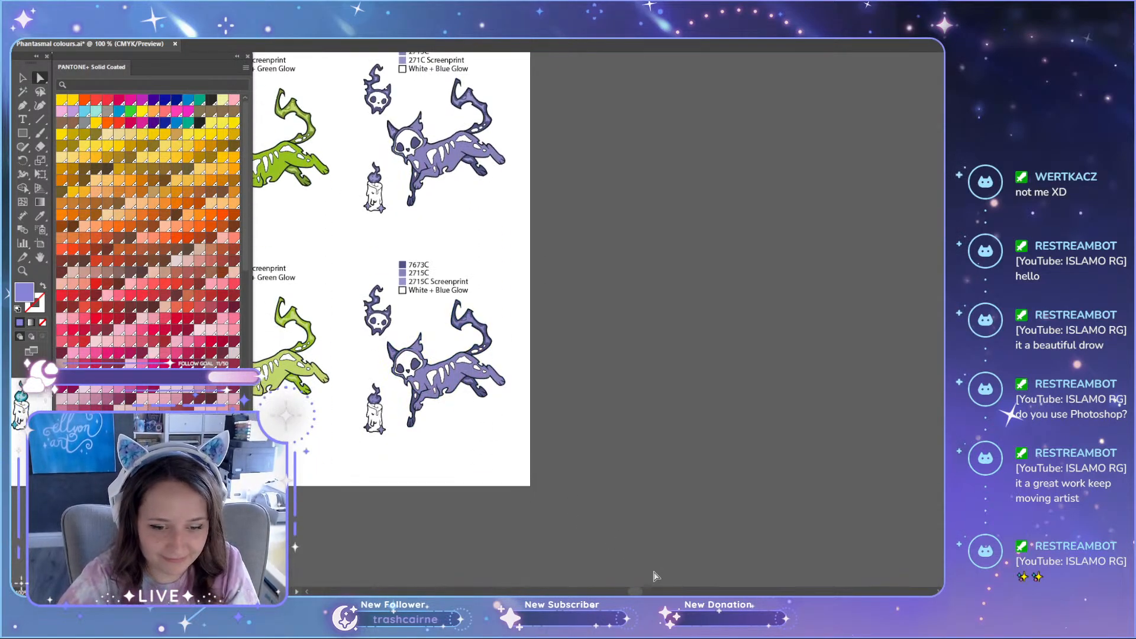
# Step: Delete the two loose purple colour squares above the artboard and save the document
pyautogui.moveTo(641, 592); pyautogui.dragTo(622, 591)
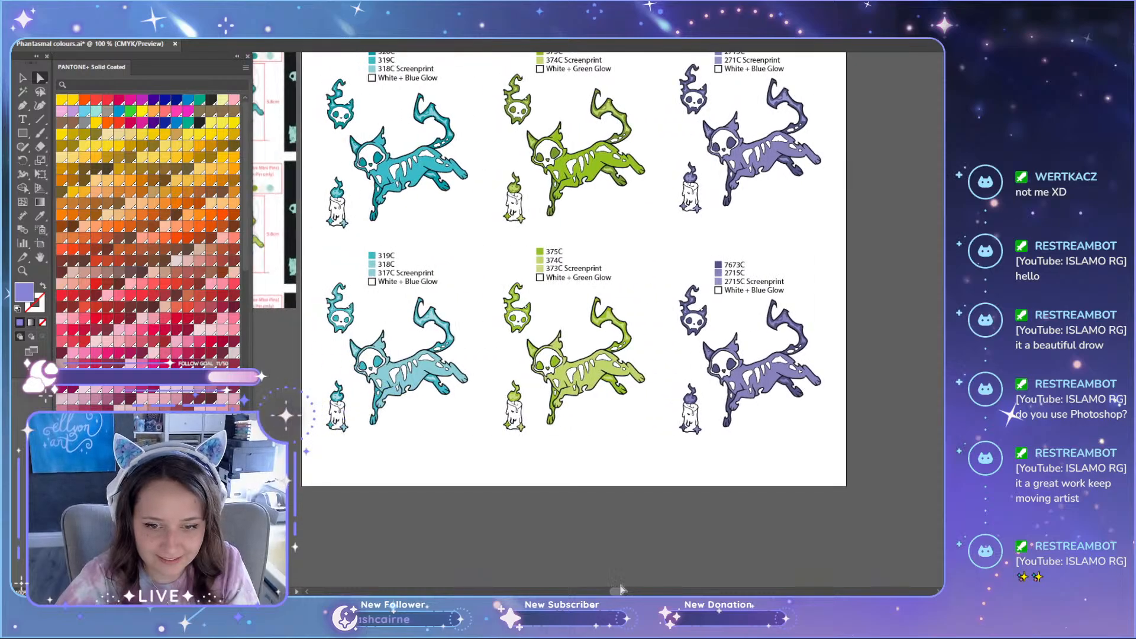
pyautogui.scroll(3, 550, 492)
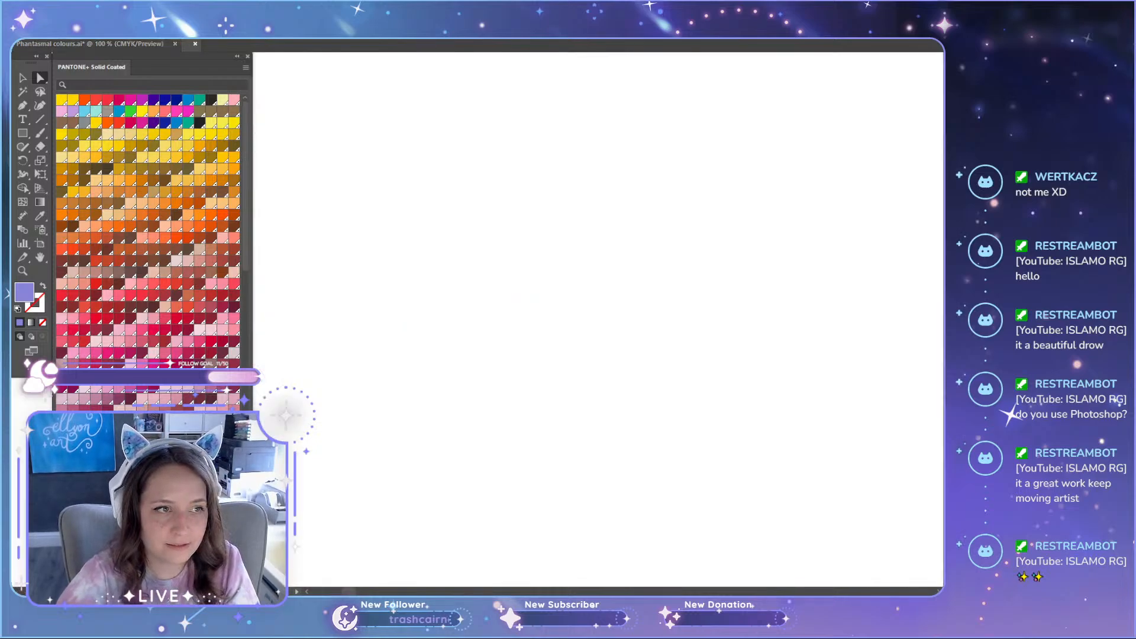
pyautogui.click(90, 43)
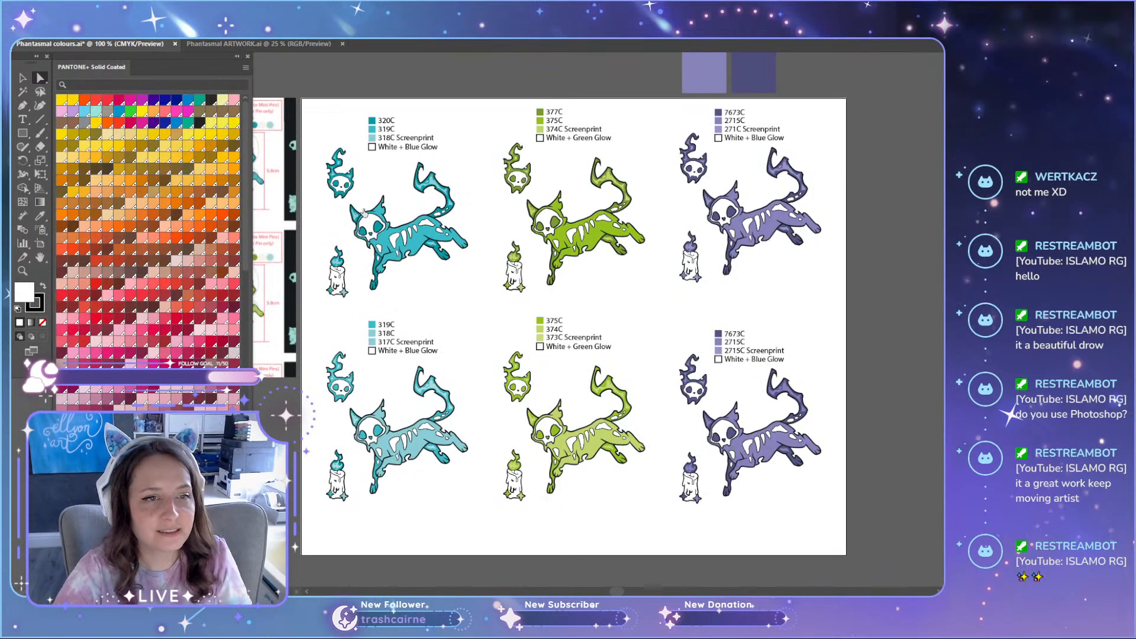
pyautogui.scroll(-3, 565, 294)
pyautogui.scroll(3, 565, 294)
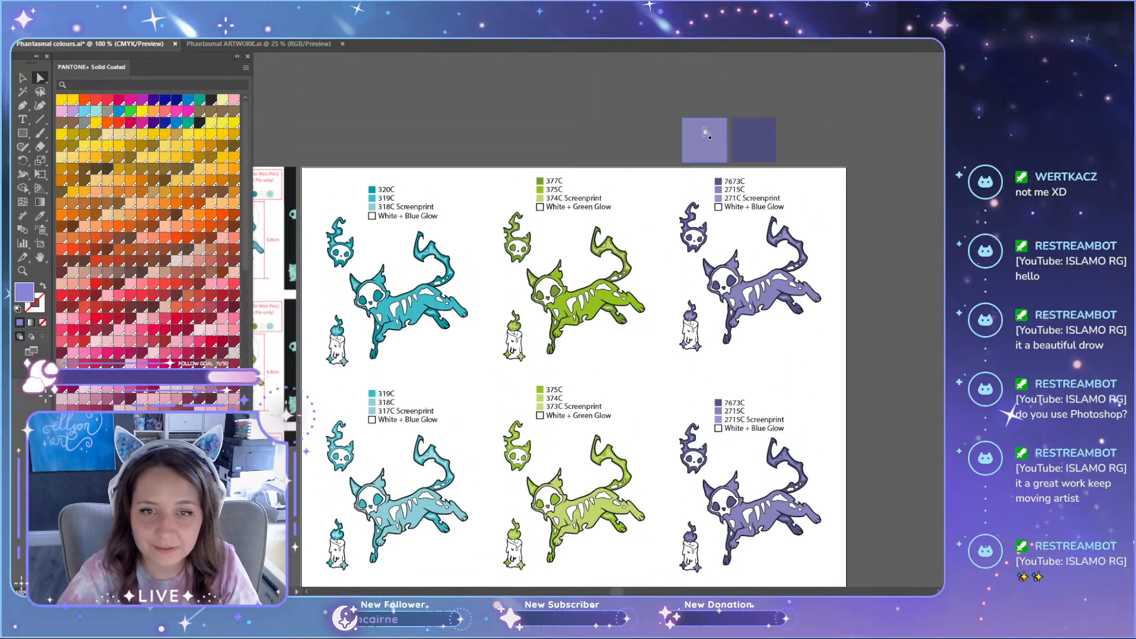
pyautogui.moveTo(643, 95); pyautogui.dragTo(788, 152)
pyautogui.press('Delete')
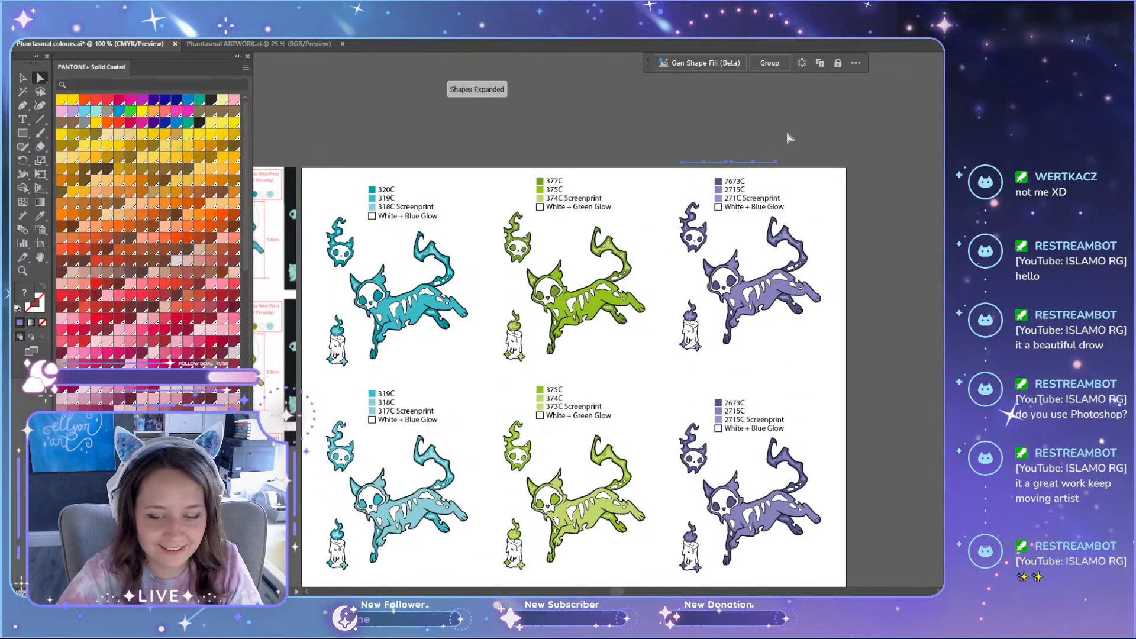
pyautogui.press('Delete')
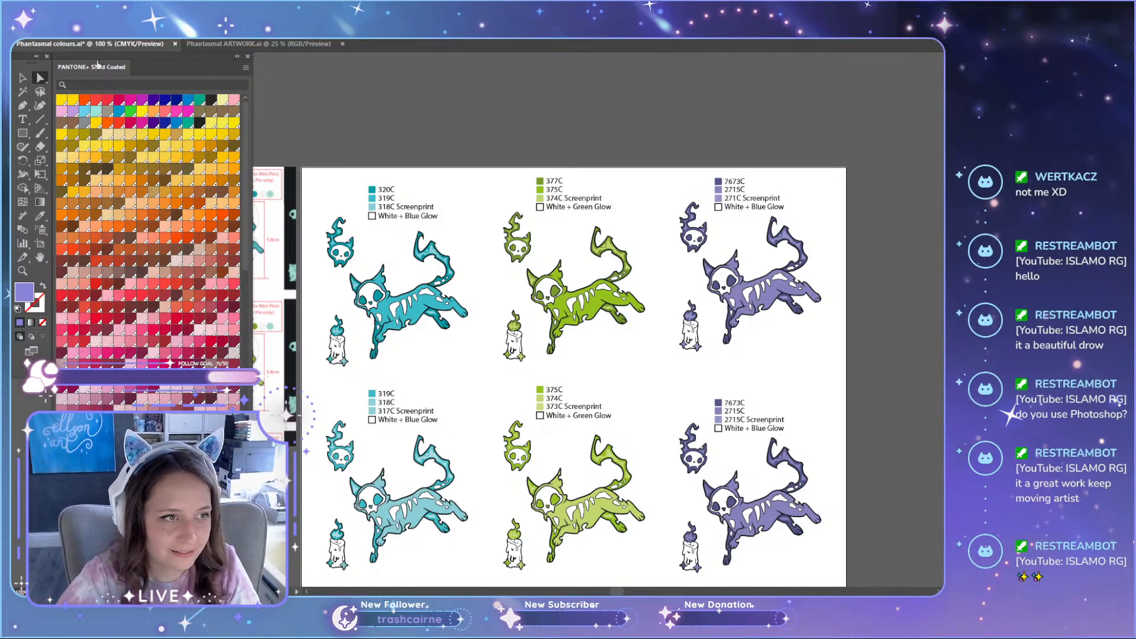
pyautogui.hotkey('ctrl', 's')
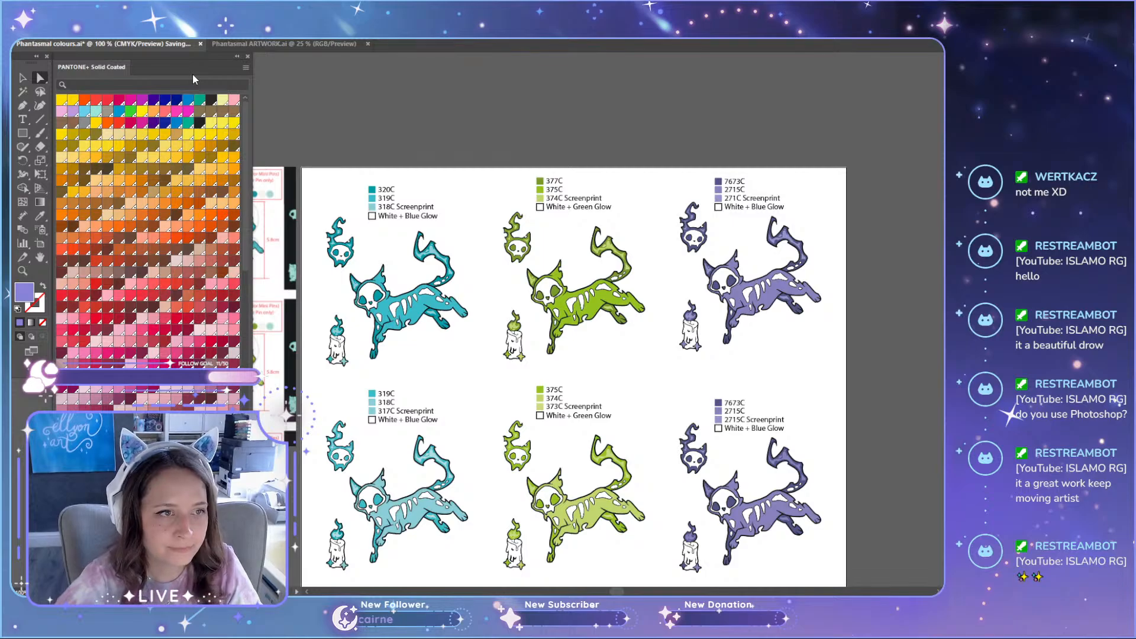
# Step: Move the PANTONE+ Solid Coated swatch library off the canvas and delete the reference mock-ups beside the artboard
pyautogui.moveTo(193, 73); pyautogui.dragTo(1095, 178)
pyautogui.scroll(-3, 889, 277)
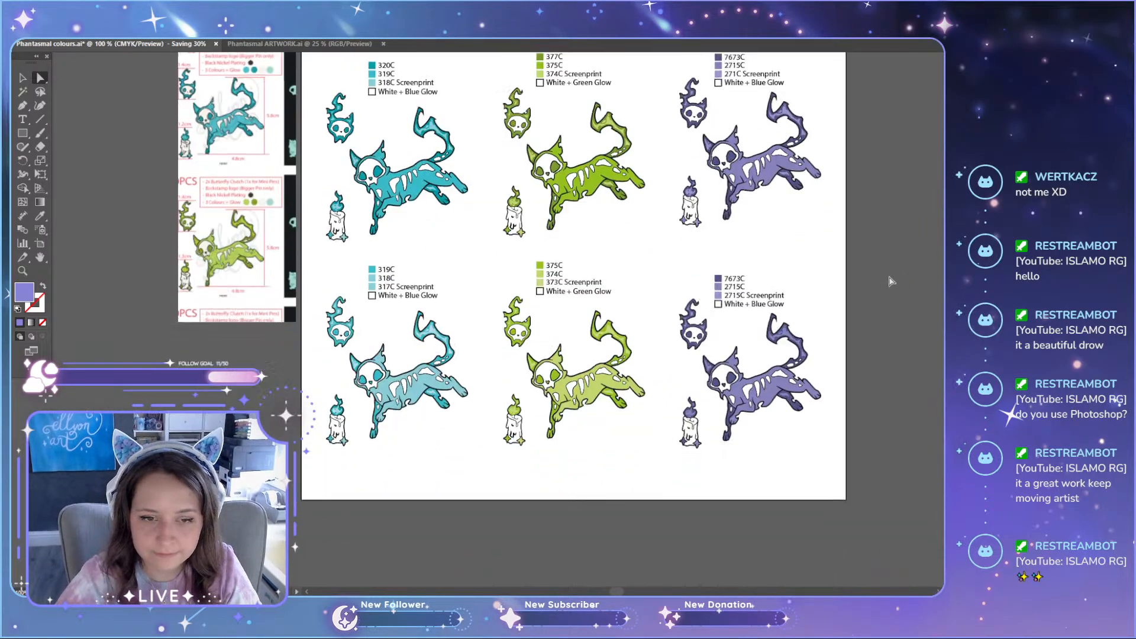
pyautogui.scroll(3, 891, 281)
pyautogui.press('v')
pyautogui.click(277, 331)
pyautogui.press('Delete')
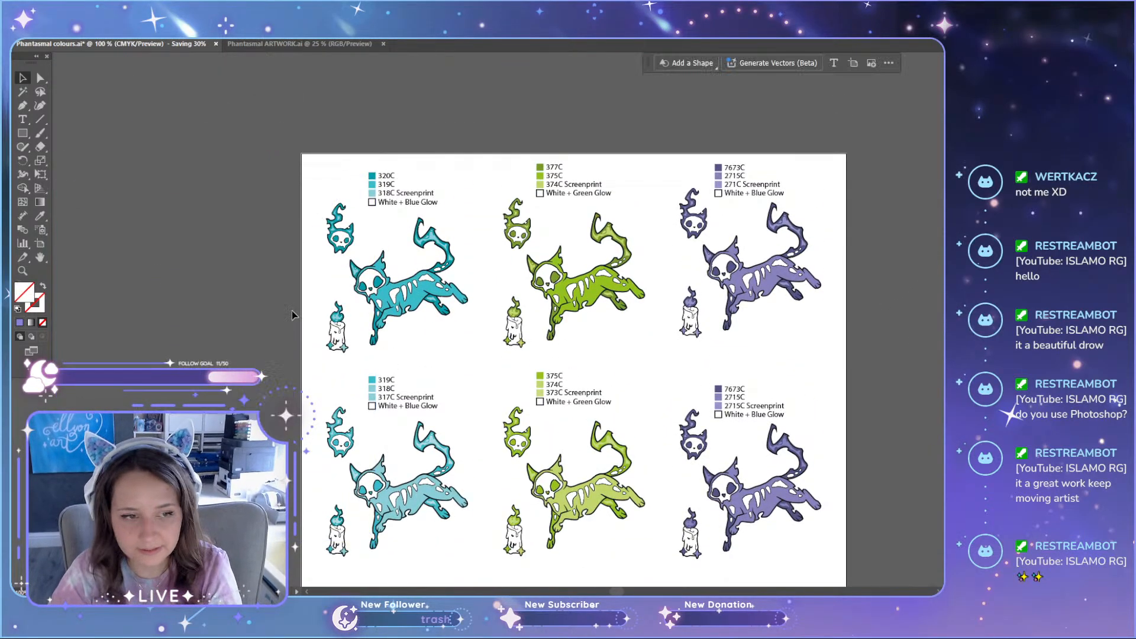
# Step: Move the lower purple colour legend slightly up to line up with the neighbouring lower legends
pyautogui.scroll(-2, 249, 304)
pyautogui.scroll(1, 243, 325)
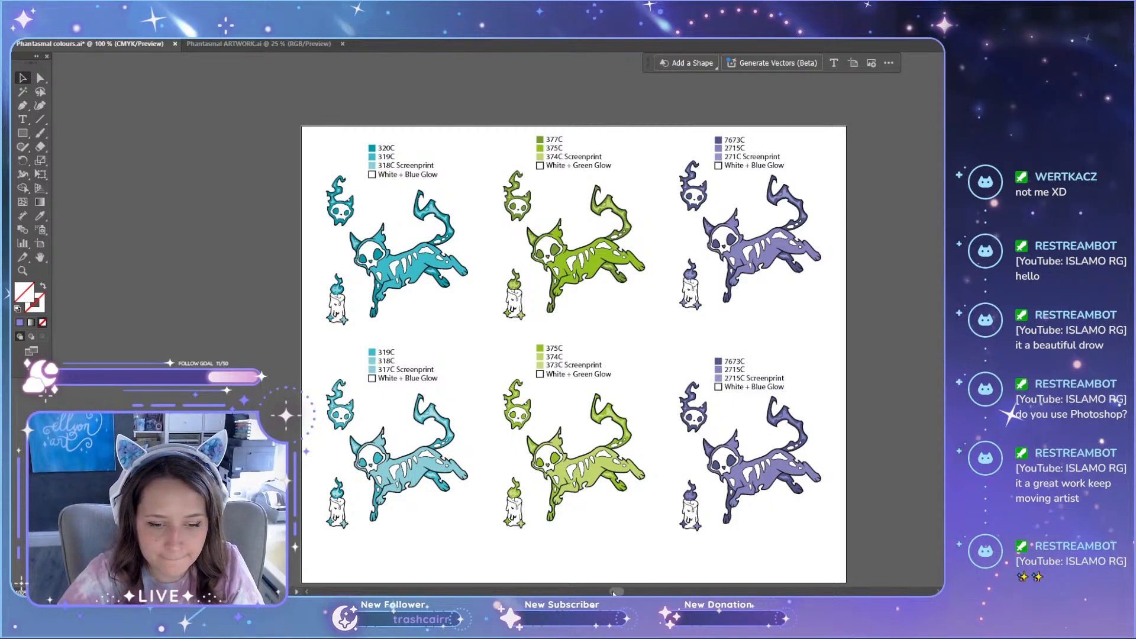
pyautogui.moveTo(613, 592); pyautogui.dragTo(618, 593)
pyautogui.scroll(-2, 690, 513)
pyautogui.scroll(1, 855, 469)
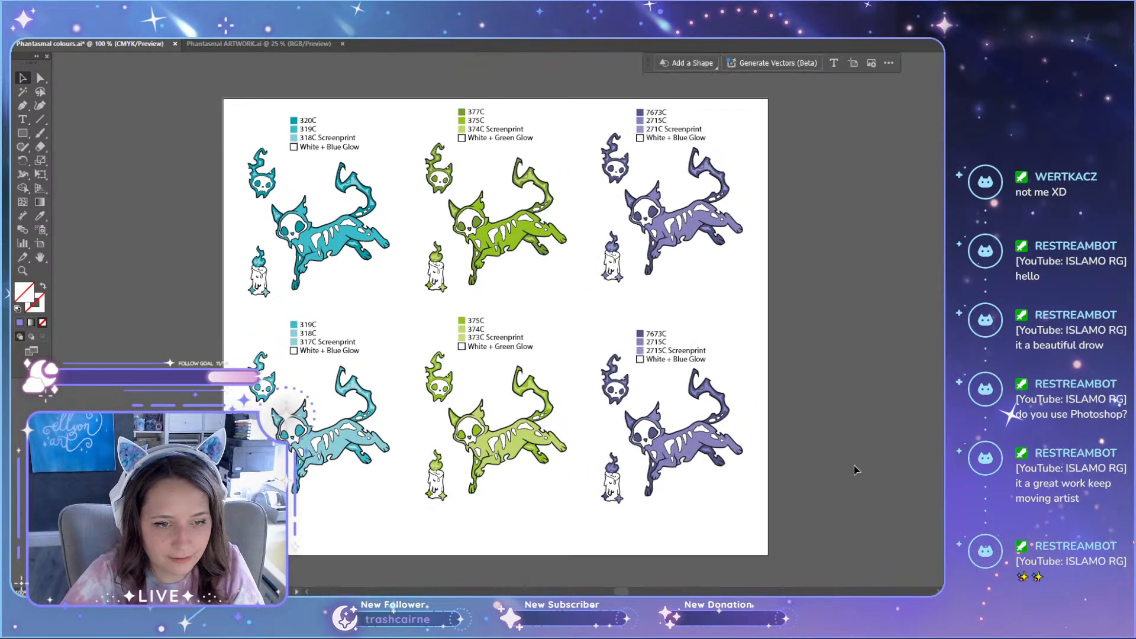
pyautogui.moveTo(661, 364); pyautogui.dragTo(662, 353)
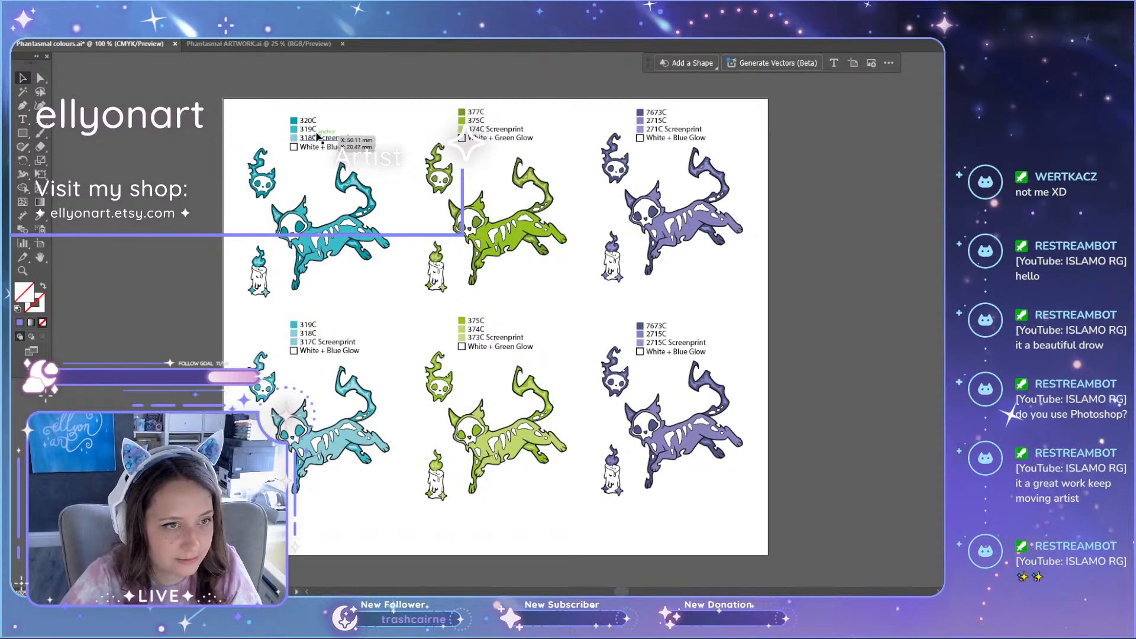
# Step: Take a screenshot of the column with both teal colour versions and save it to the Desktop as PNG 01
pyautogui.scroll(-1, 347, 538)
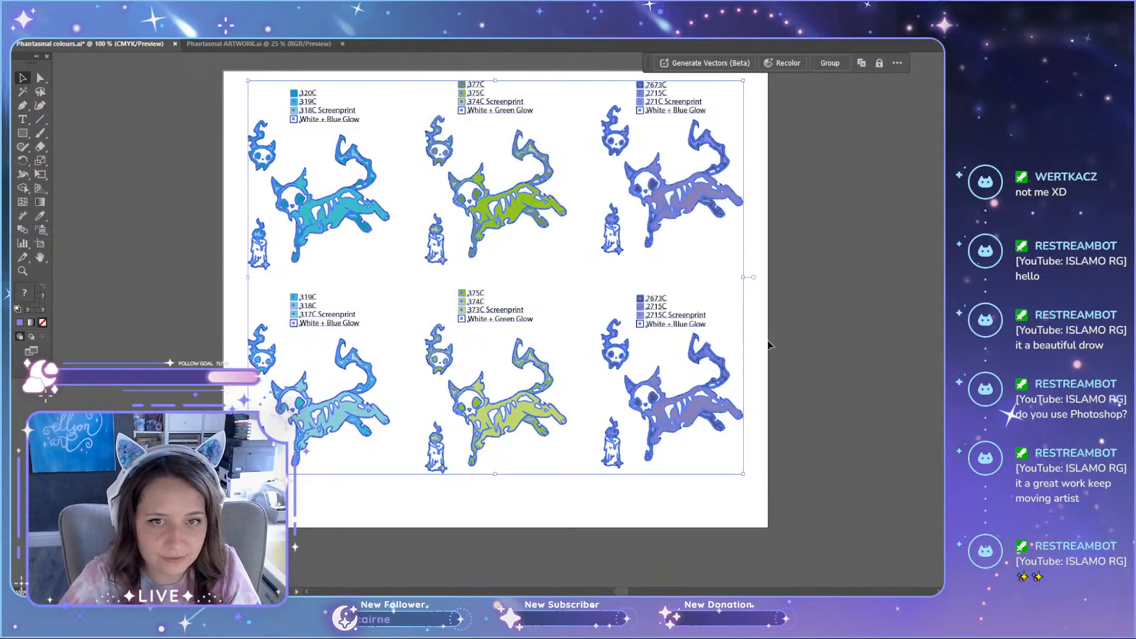
pyautogui.scroll(-1, 826, 492)
pyautogui.scroll(2, 825, 488)
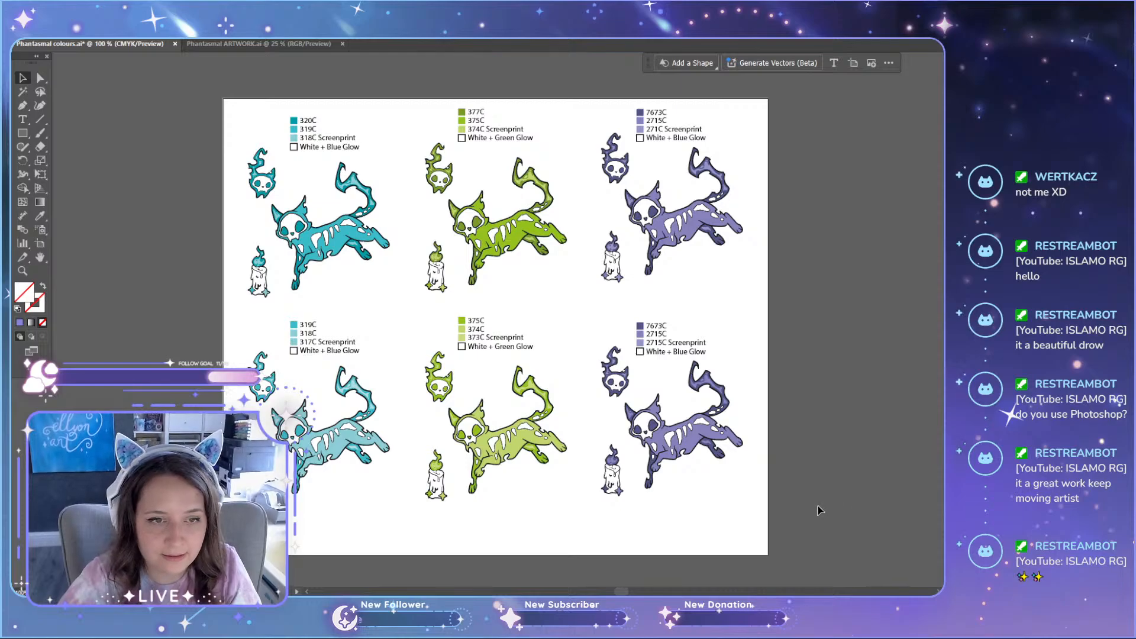
pyautogui.press('super+shift+s')
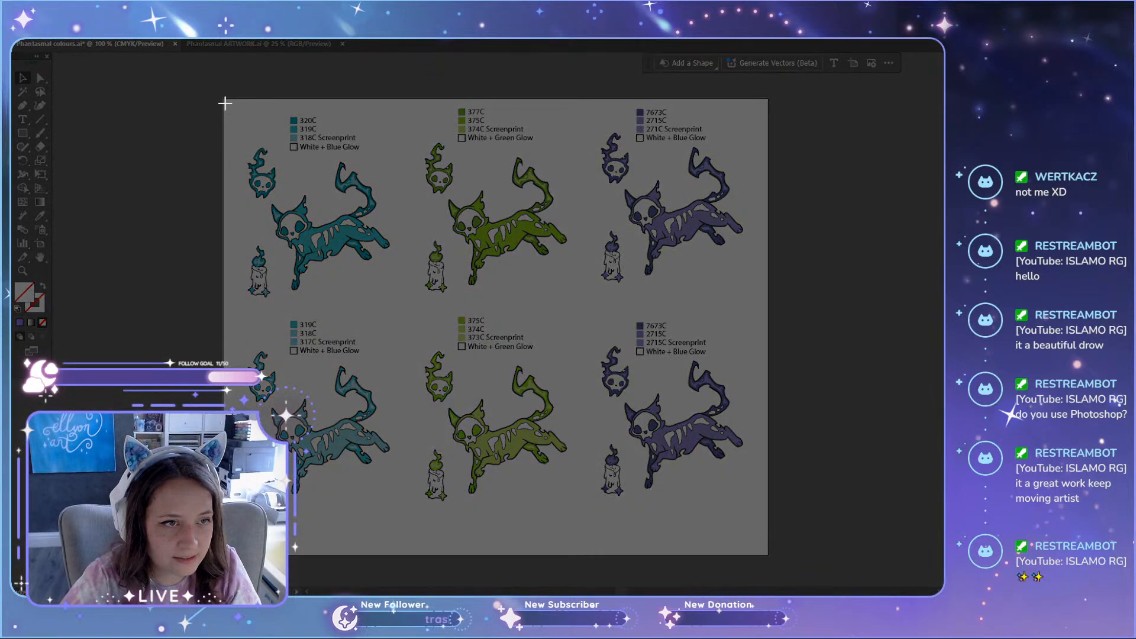
pyautogui.moveTo(225, 102); pyautogui.dragTo(421, 524)
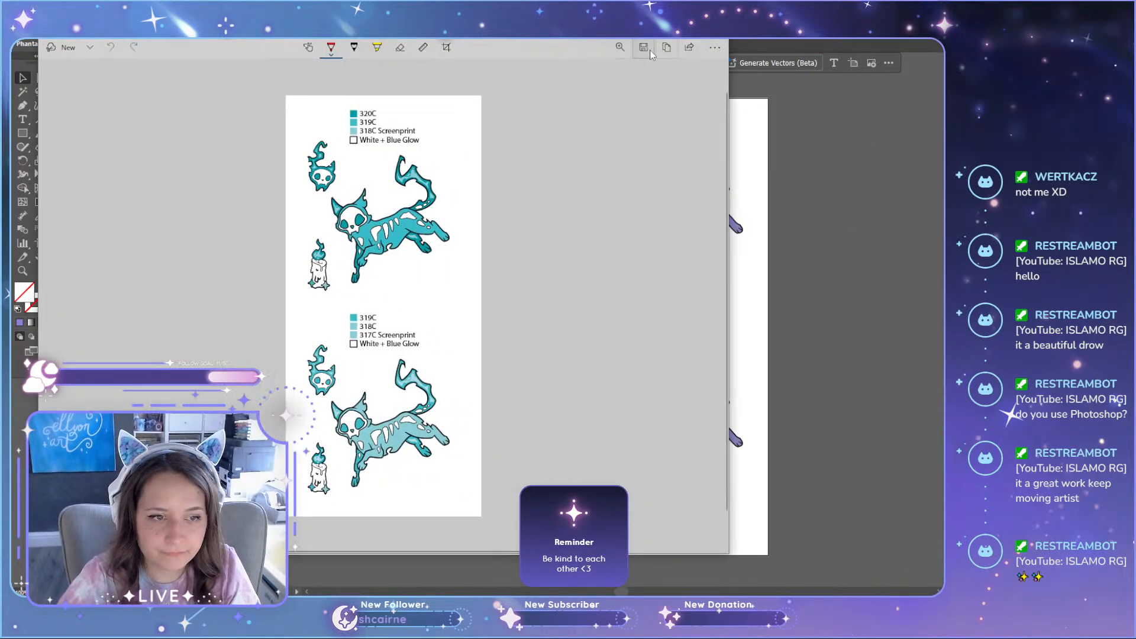
pyautogui.click(645, 47)
pyautogui.click(85, 111)
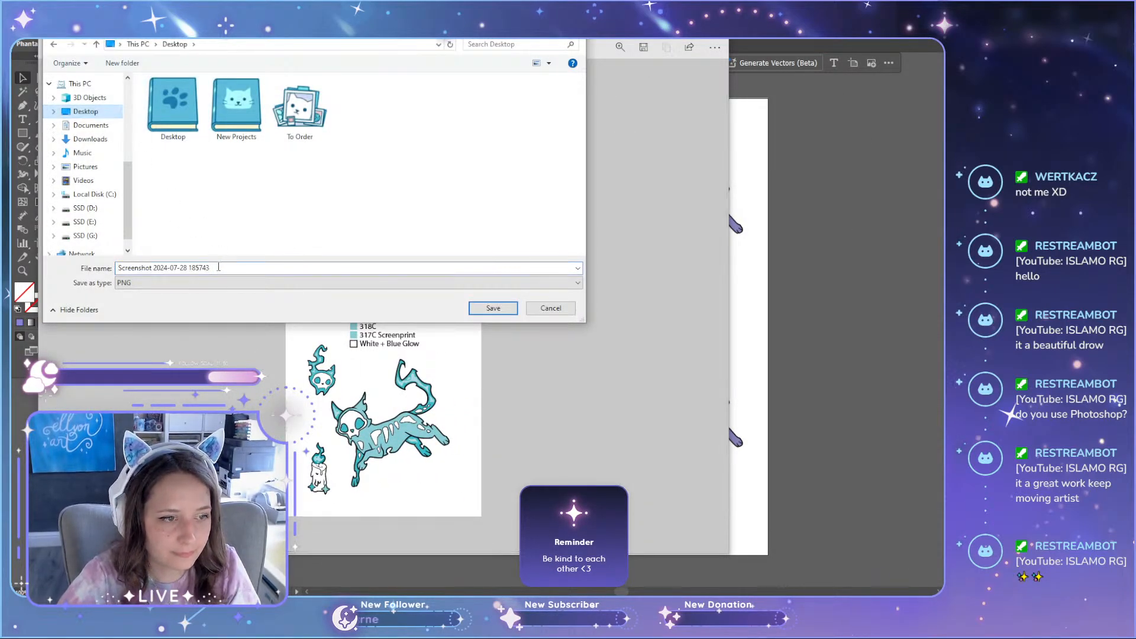
pyautogui.write('01')
pyautogui.press('Return')
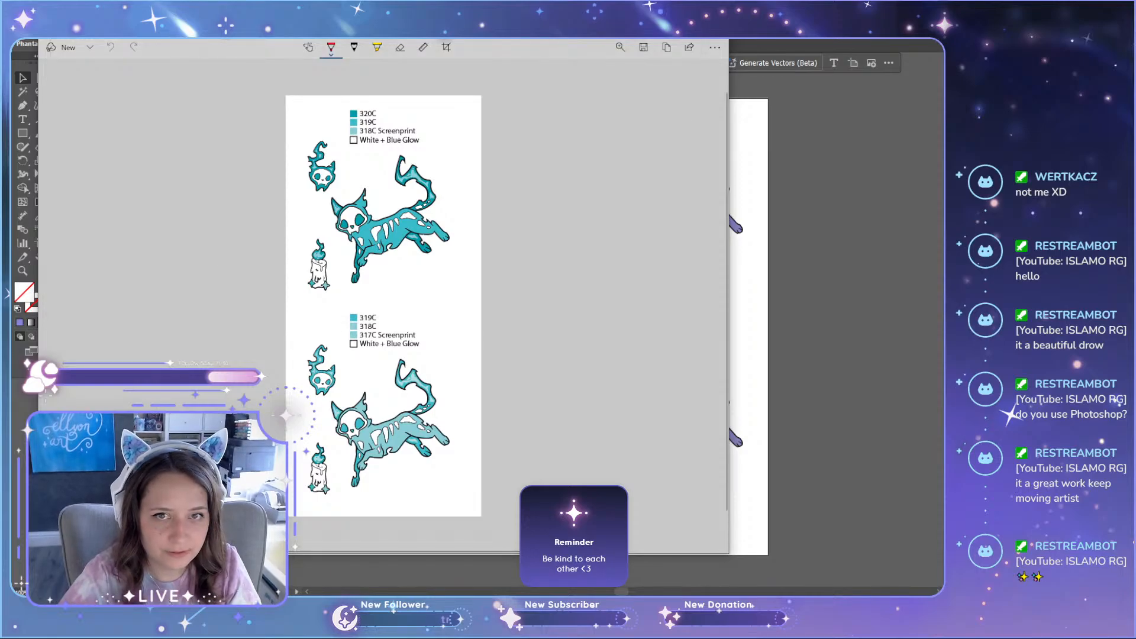
pyautogui.click(716, 29)
# Step: Take a screenshot of the column with both green colour versions and save it to the Desktop as PNG 02
pyautogui.press('super+shift+s')
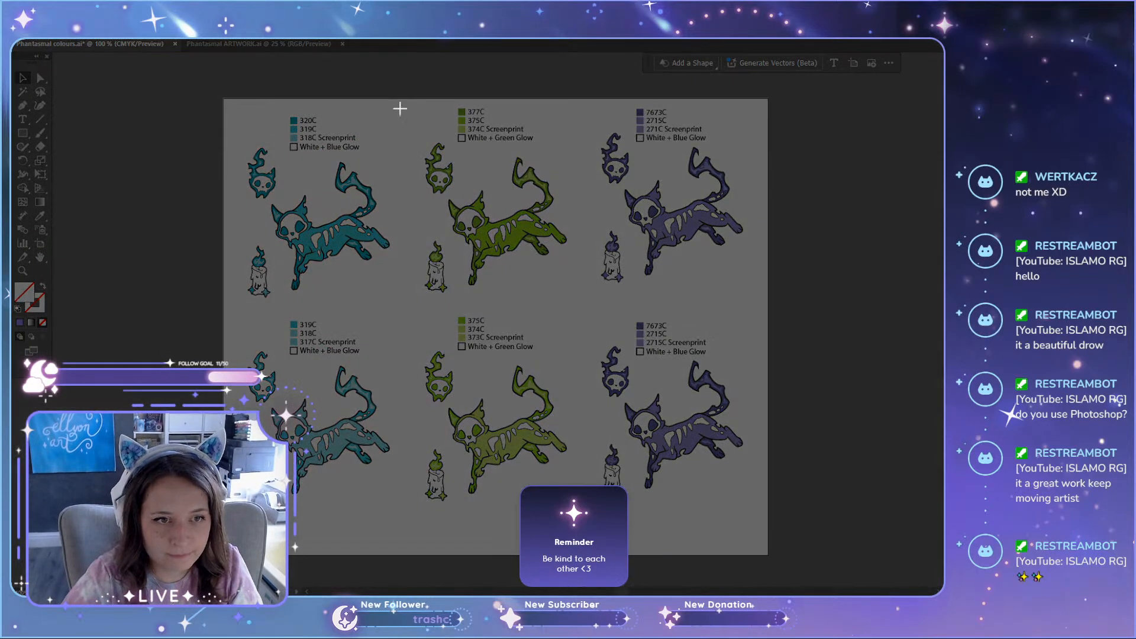
pyautogui.moveTo(396, 102); pyautogui.dragTo(597, 525)
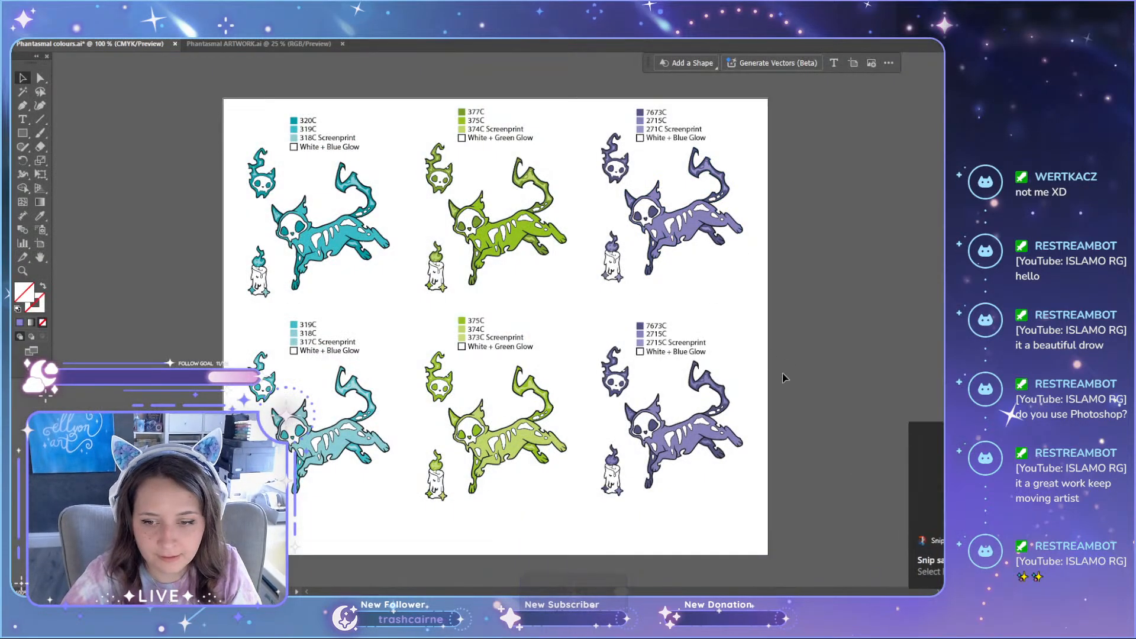
pyautogui.click(923, 492)
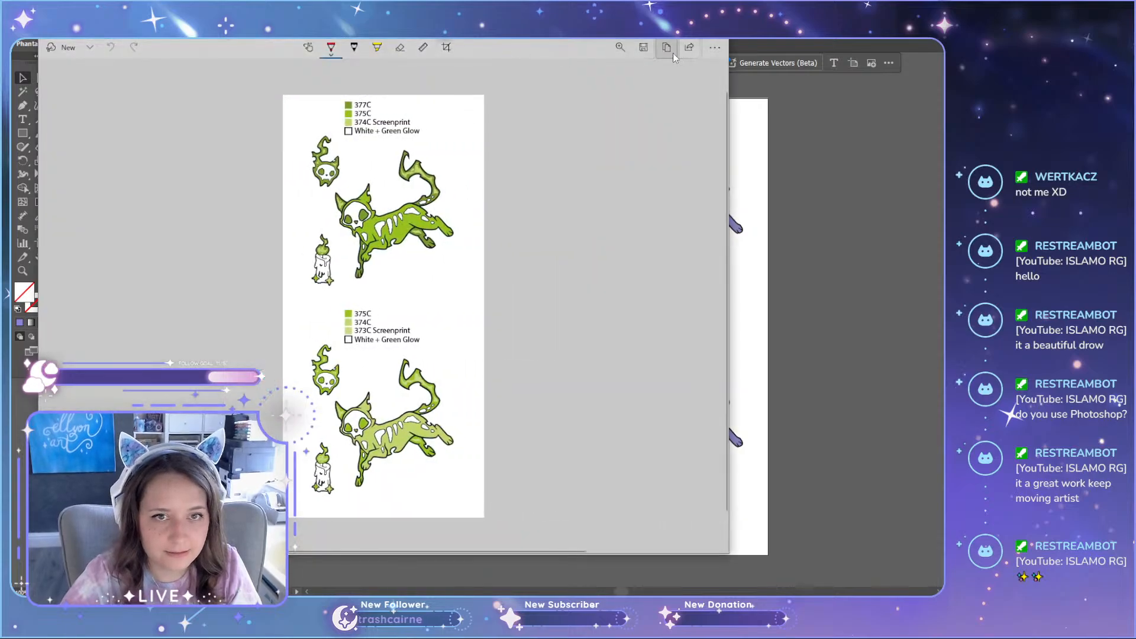
pyautogui.click(643, 47)
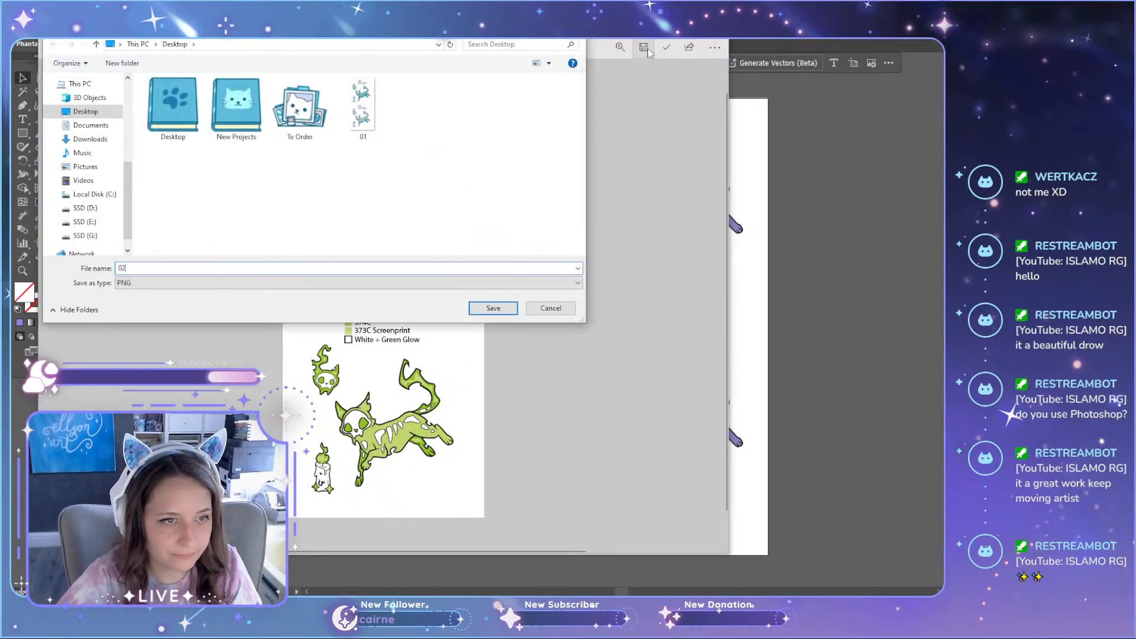
pyautogui.press('Return')
pyautogui.click(717, 29)
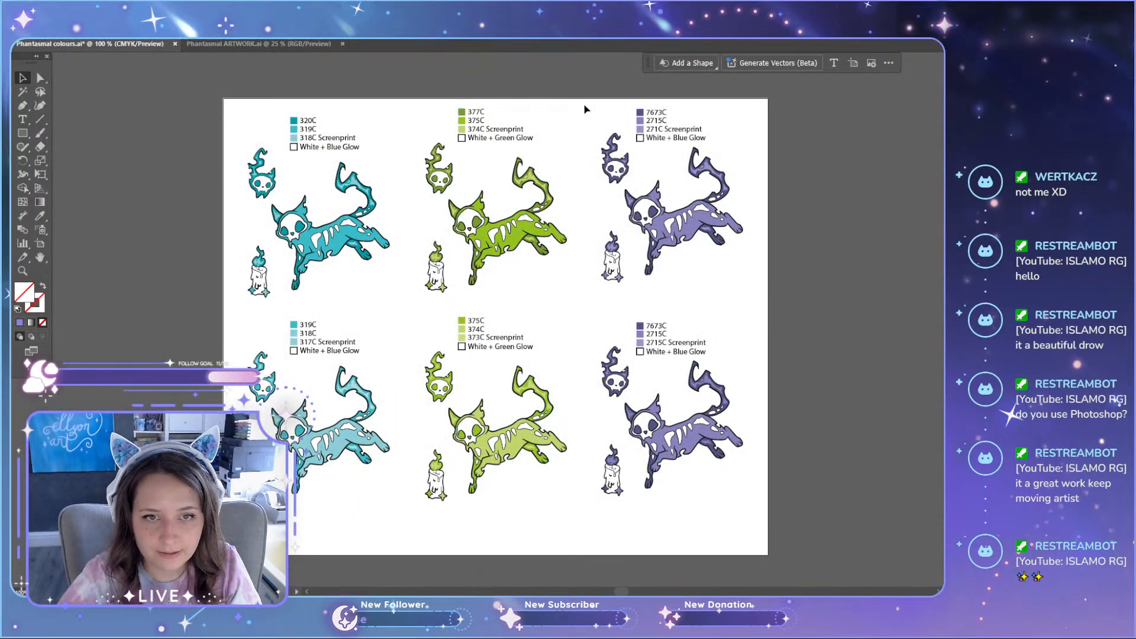
# Step: Take a screenshot of the column with both purple colour versions and save it to the Desktop as PNG 03
pyautogui.press('super+shift+s')
pyautogui.moveTo(583, 101); pyautogui.dragTo(763, 516)
pyautogui.click(916, 475)
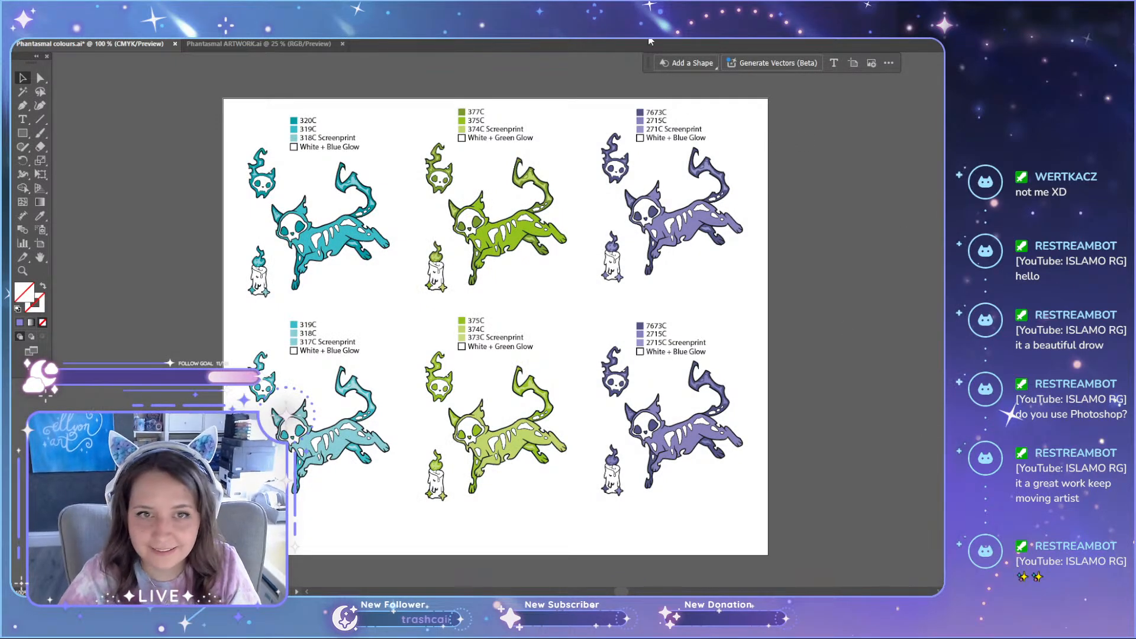
pyautogui.click(644, 48)
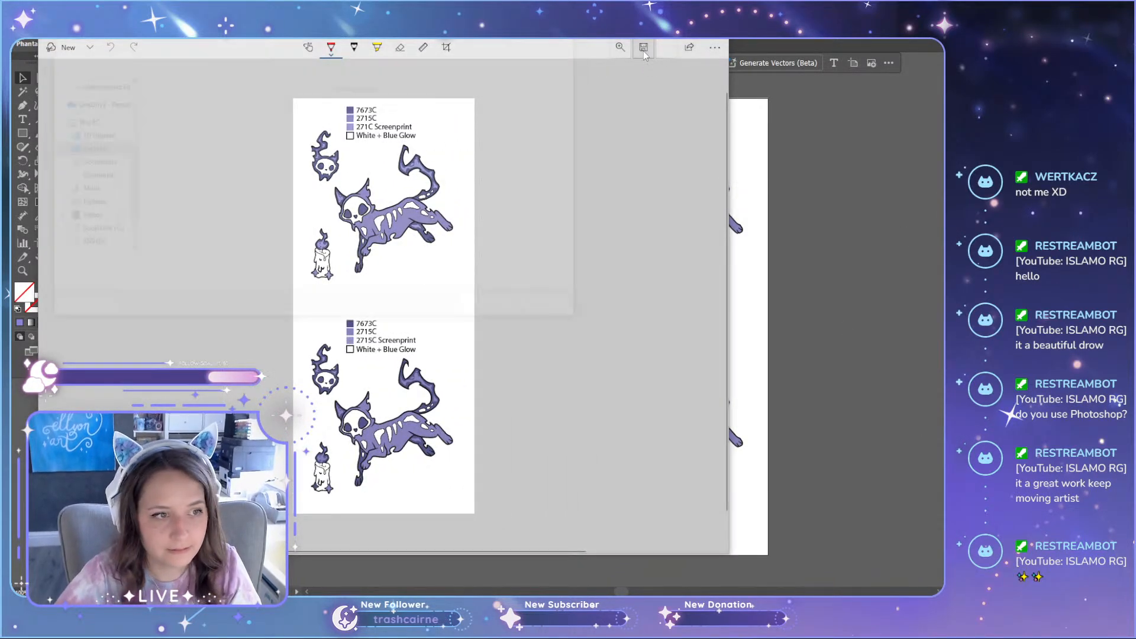
pyautogui.write('03')
pyautogui.press('Return')
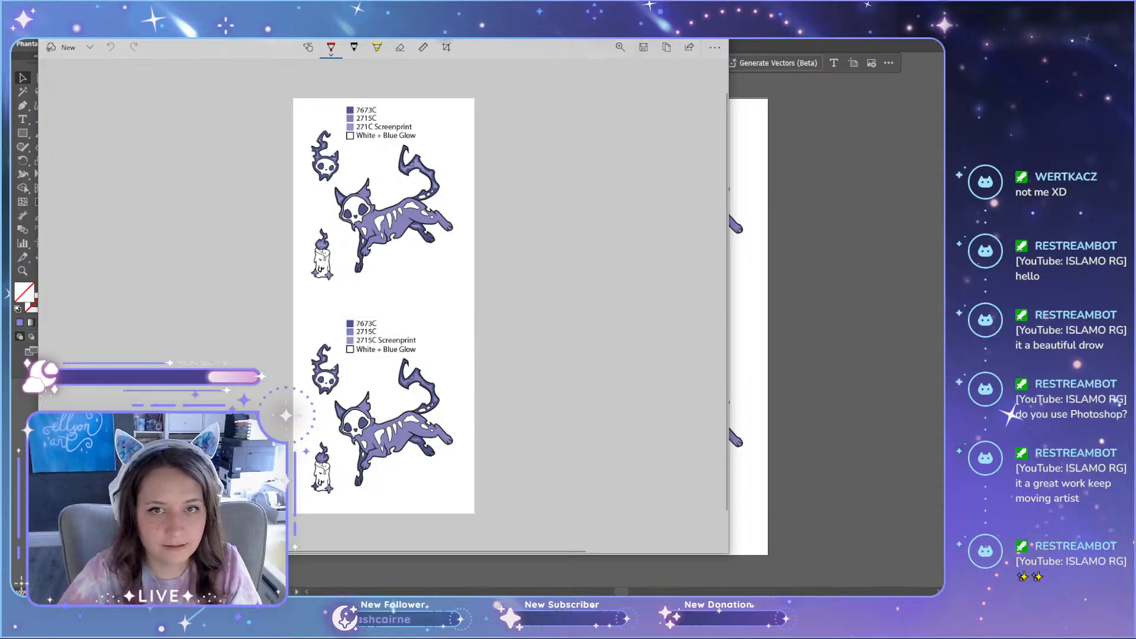
# Step: Switch to the Phantasmal ARTWORK.ai document and examine the outline and teal fill edges of the floating skull's flame up close
pyautogui.click(235, 43)
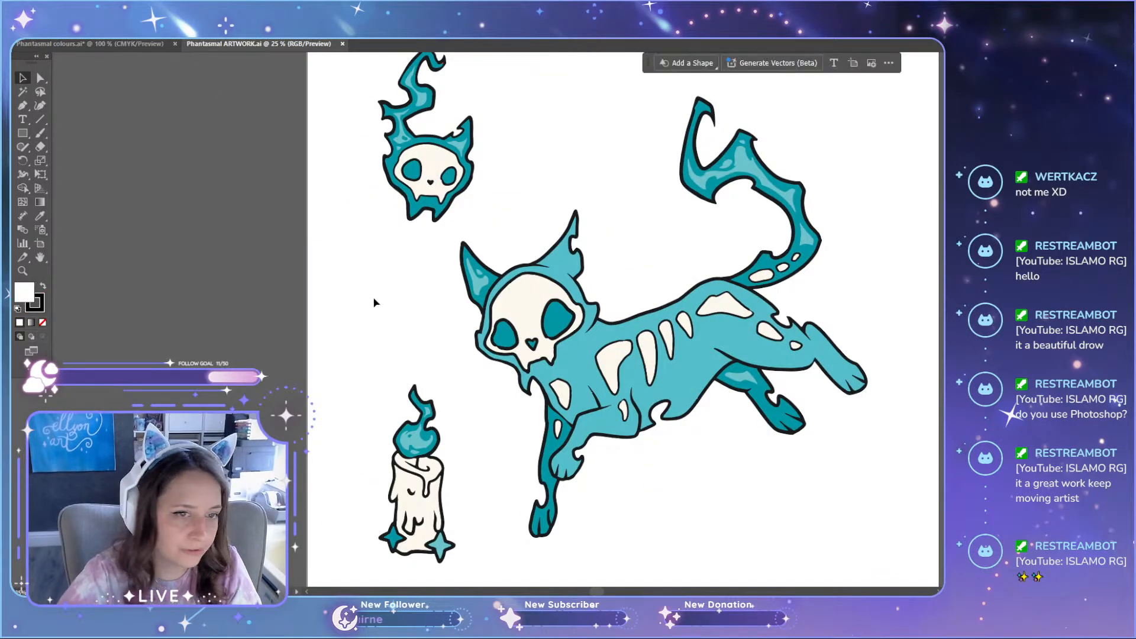
pyautogui.scroll(3, 379, 296)
pyautogui.scroll(6, 431, 248)
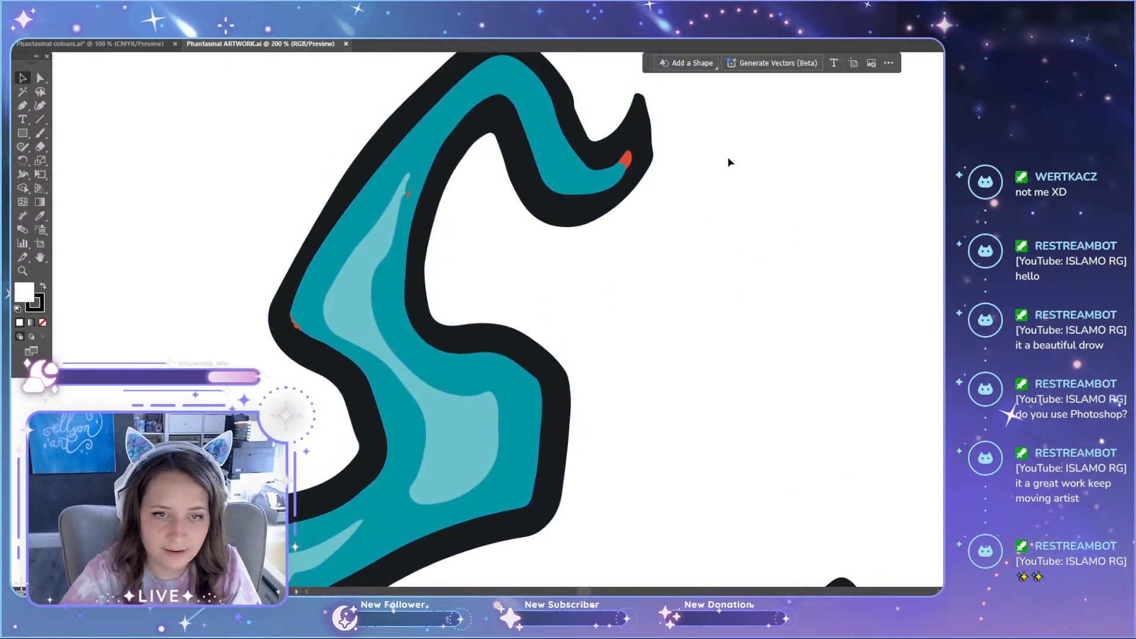
pyautogui.scroll(6, 616, 185)
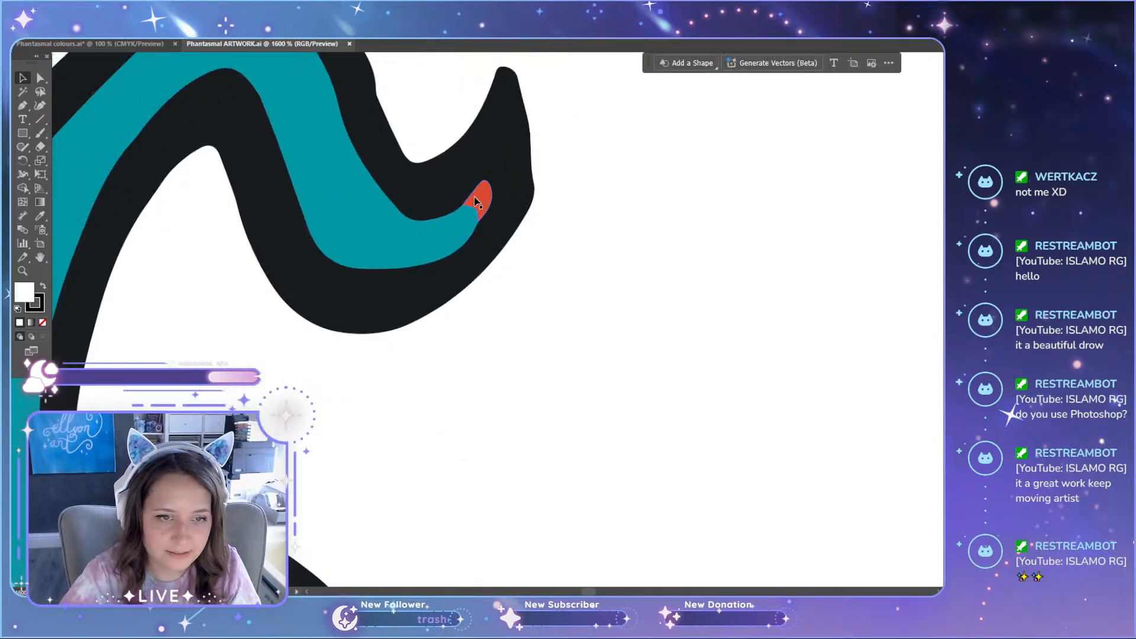
pyautogui.scroll(-5, 474, 197)
pyautogui.scroll(1, 414, 305)
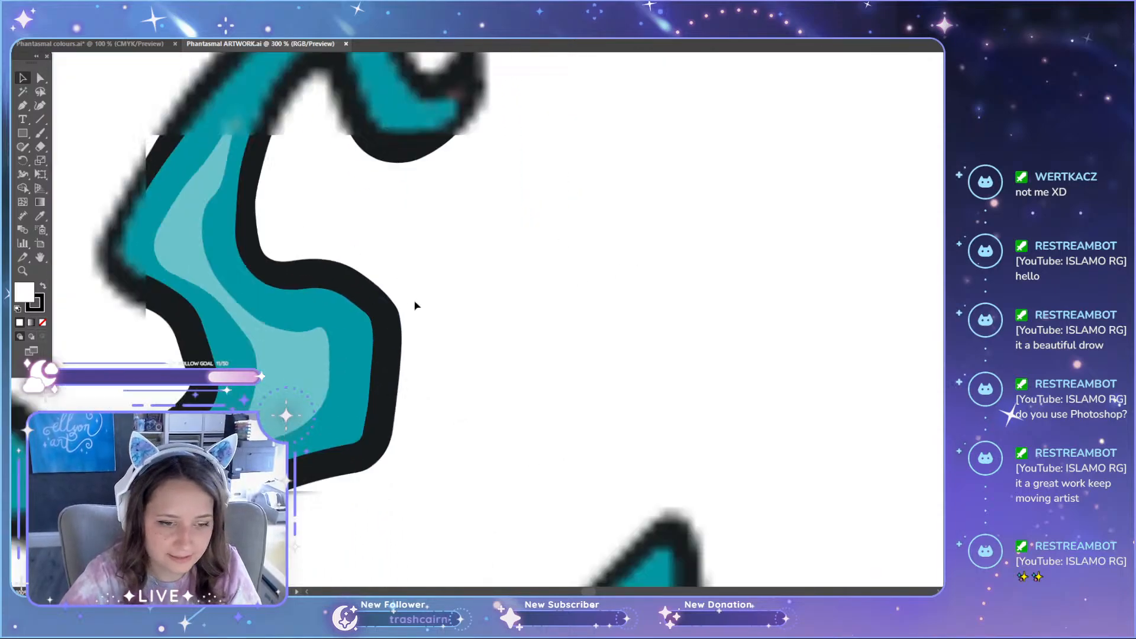
pyautogui.scroll(-3, 415, 306)
pyautogui.scroll(-3, 414, 306)
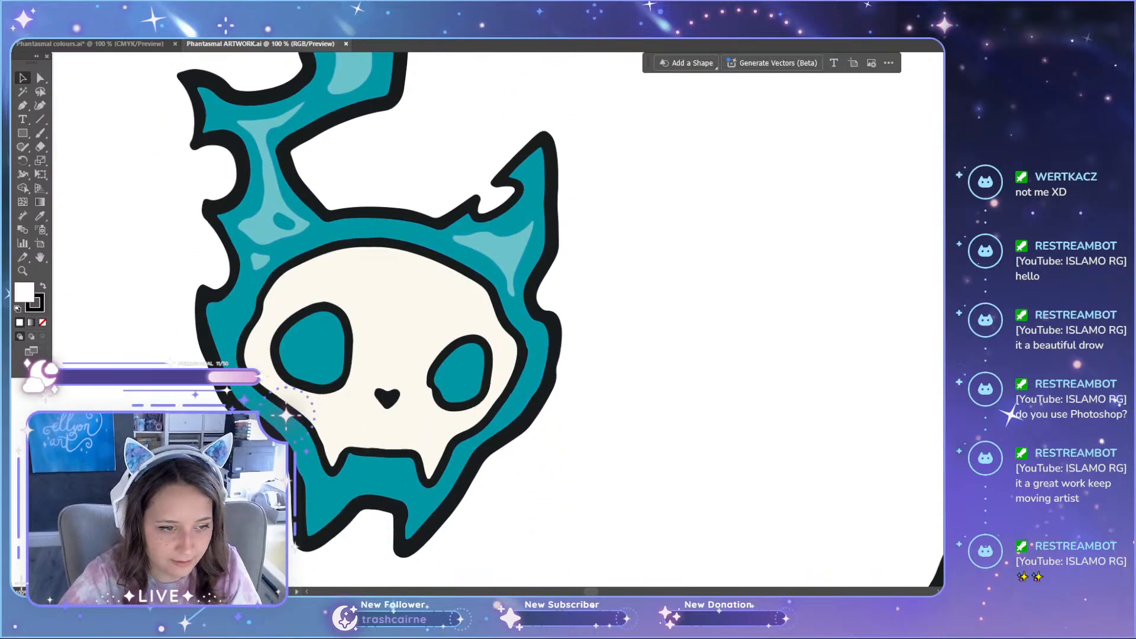
pyautogui.scroll(3, 172, 291)
pyautogui.scroll(7, 284, 186)
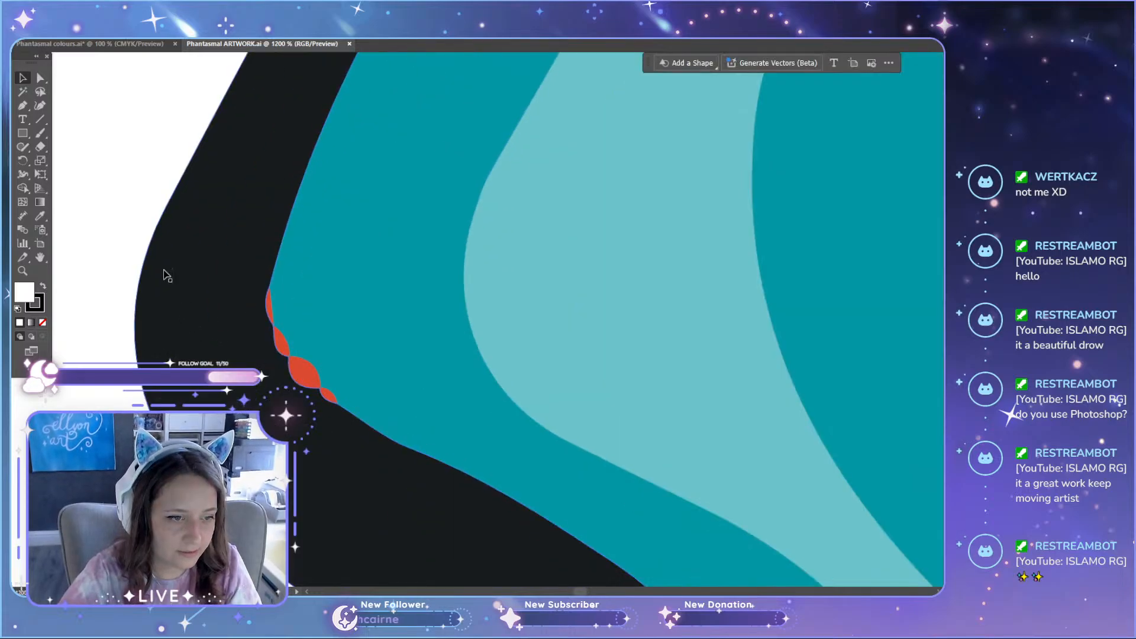
# Step: Draw a curved Pen path along the black outline beside the red gaps, fit its end and curvature to the edge, and remove its fill
pyautogui.click(23, 105)
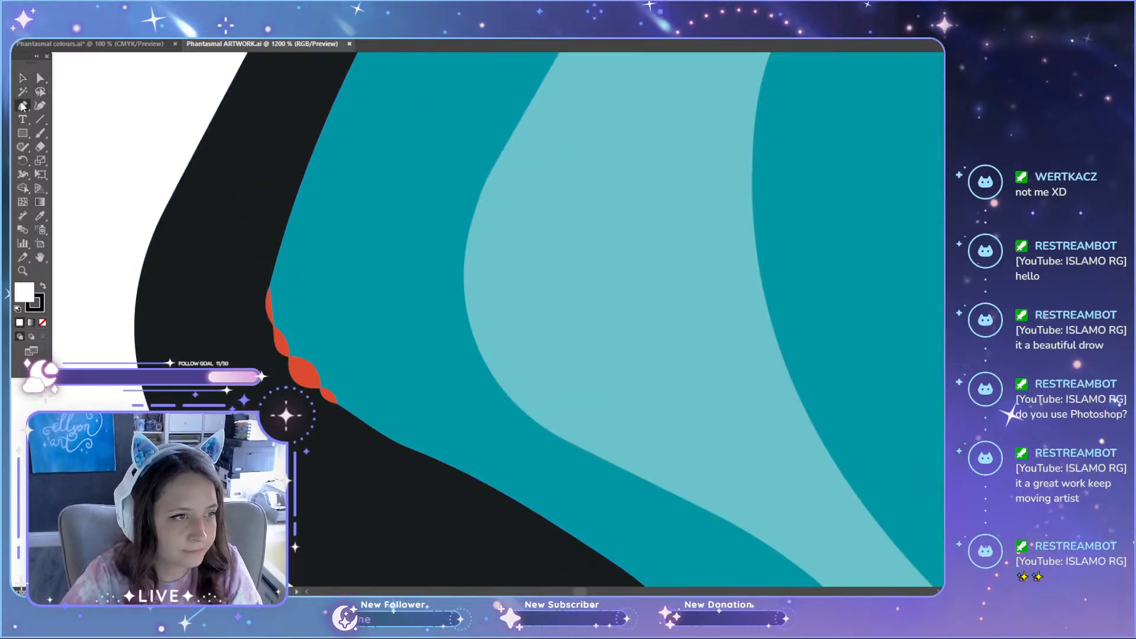
pyautogui.moveTo(282, 233)
pyautogui.mouseDown()
pyautogui.moveTo(393, 464)
pyautogui.moveTo(398, 439)
pyautogui.moveTo(507, 464)
pyautogui.moveTo(609, 512)
pyautogui.moveTo(588, 497)
pyautogui.mouseUp()
pyautogui.press('a')
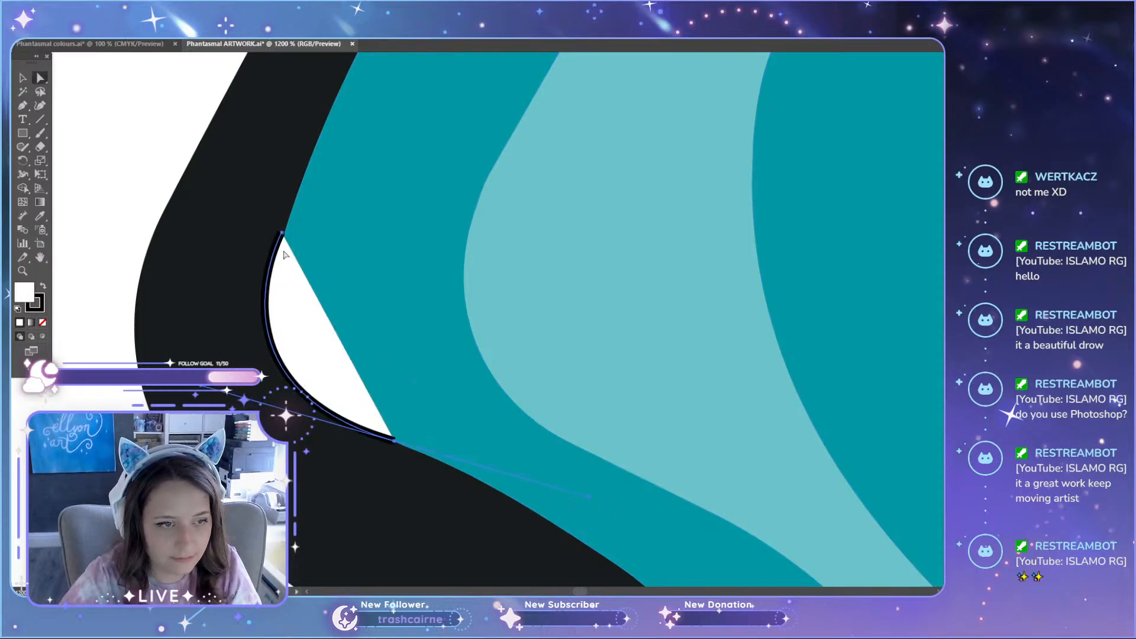
pyautogui.moveTo(283, 232); pyautogui.dragTo(291, 211)
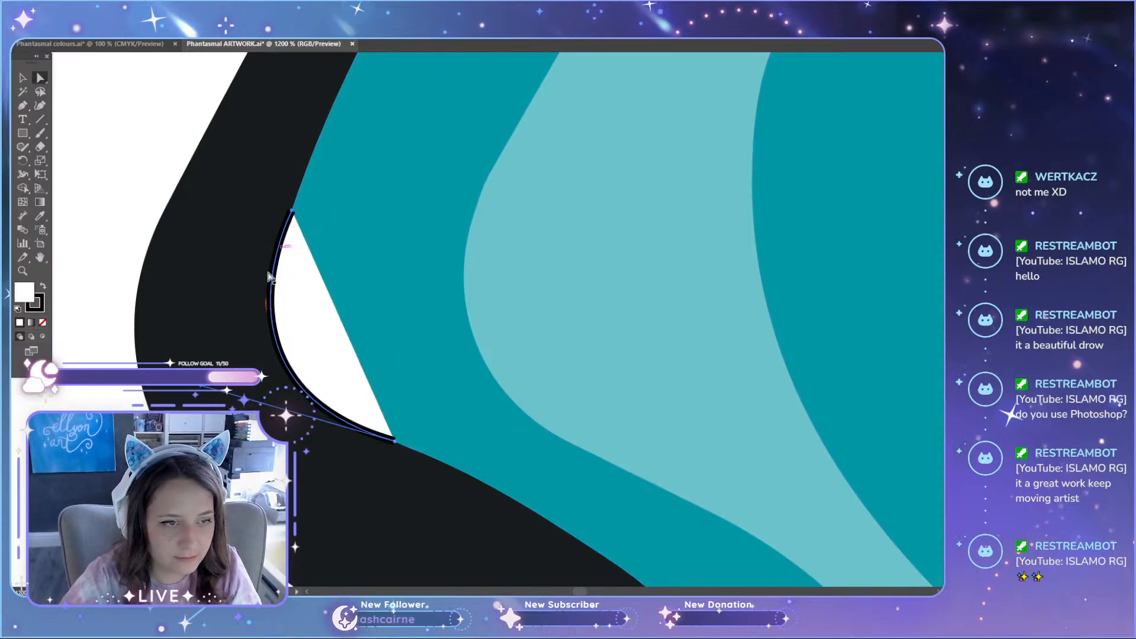
pyautogui.moveTo(200, 391); pyautogui.dragTo(183, 396)
pyautogui.moveTo(292, 210); pyautogui.dragTo(293, 208)
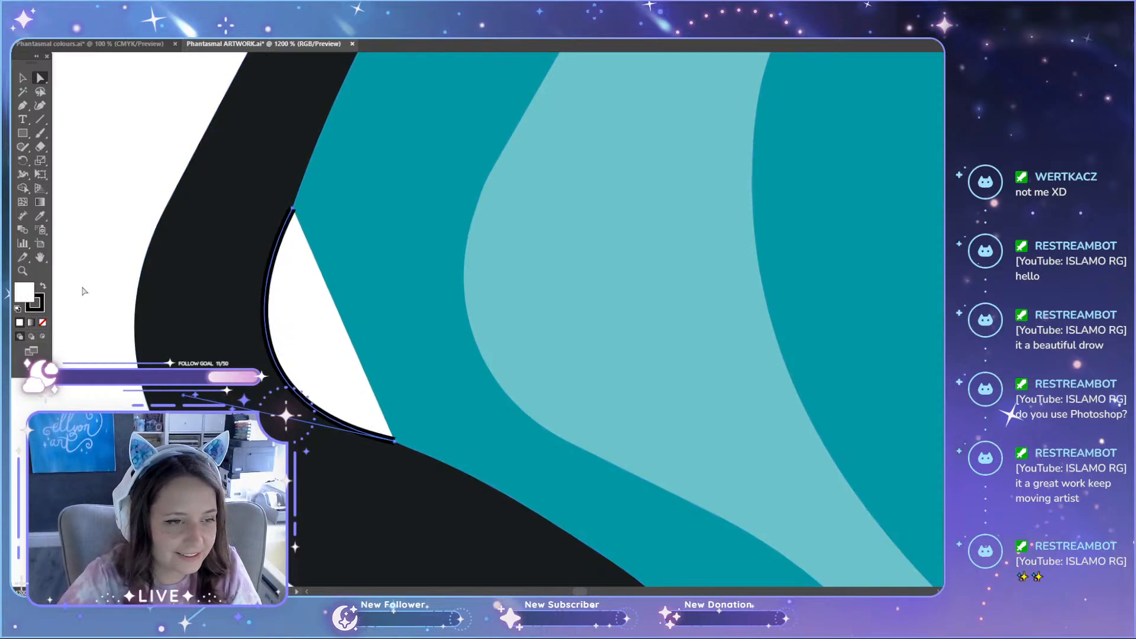
pyautogui.click(42, 324)
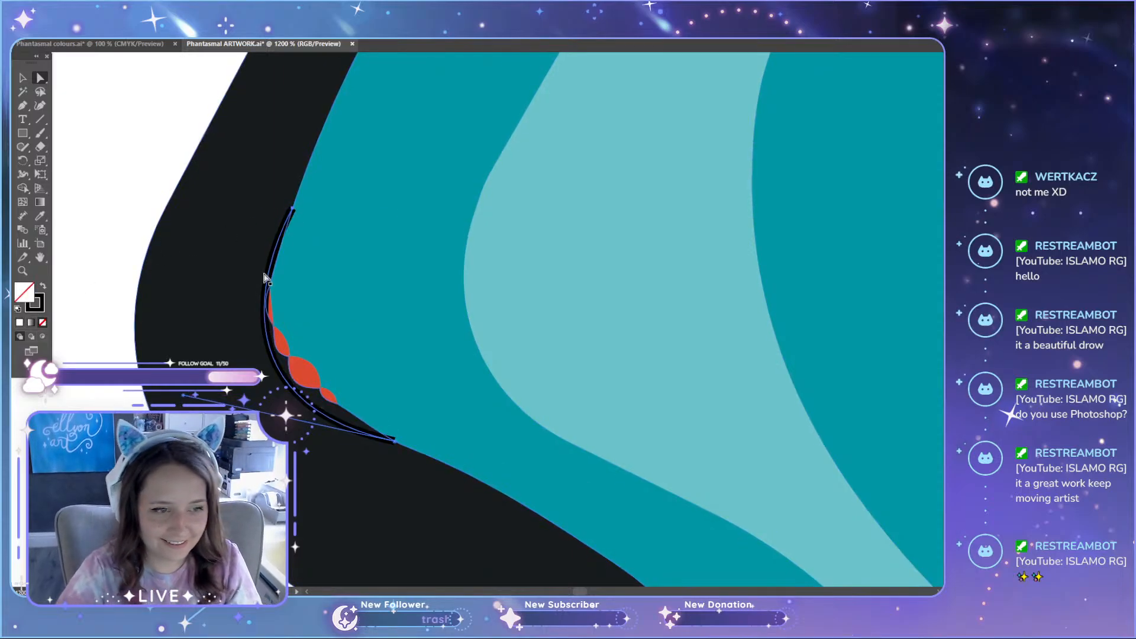
# Step: Extend the curved path into a closed shape covering the red gaps and give it the flame's dark teal fill with the Eyedropper
pyautogui.click(23, 105)
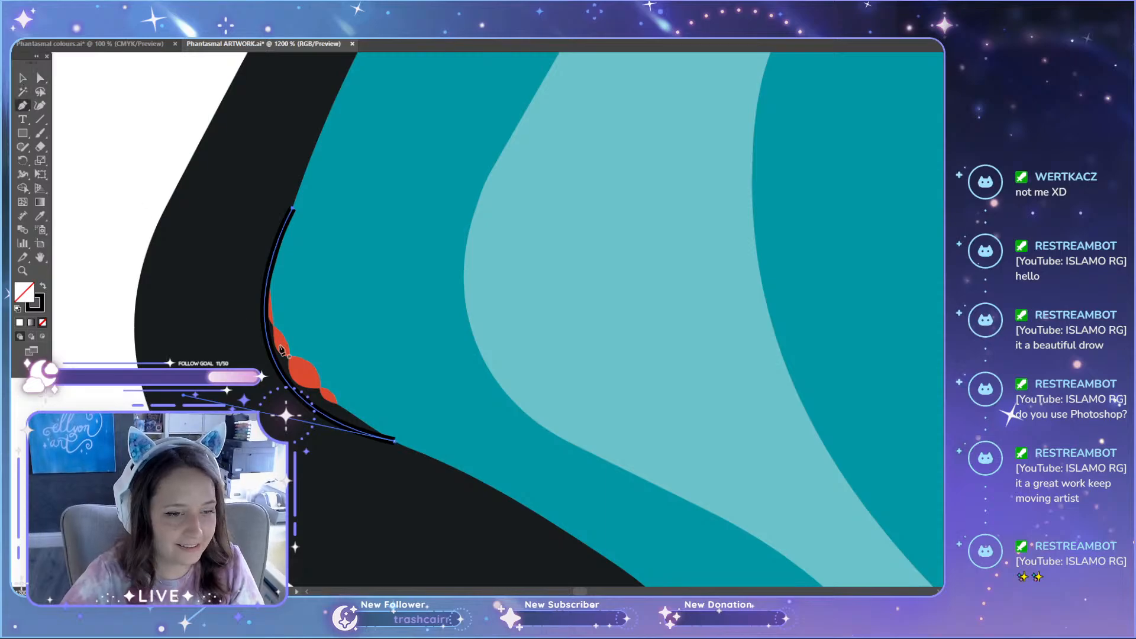
pyautogui.click(473, 438)
pyautogui.click(363, 240)
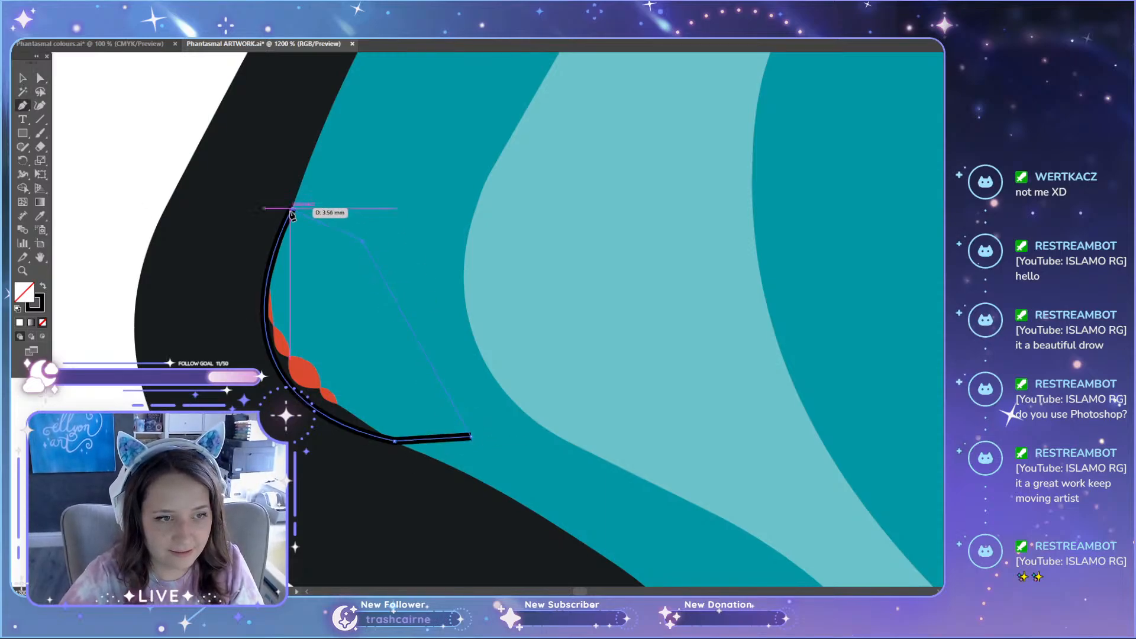
pyautogui.click(293, 207)
pyautogui.press('i')
pyautogui.click(350, 172)
pyautogui.press('a')
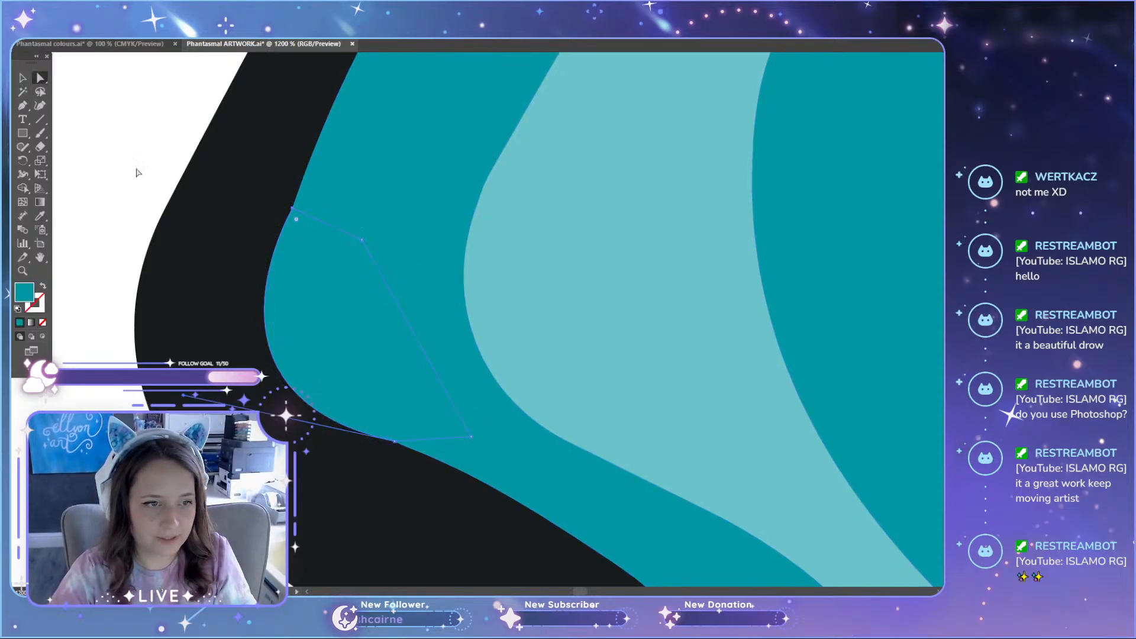
pyautogui.click(395, 441)
pyautogui.click(116, 355)
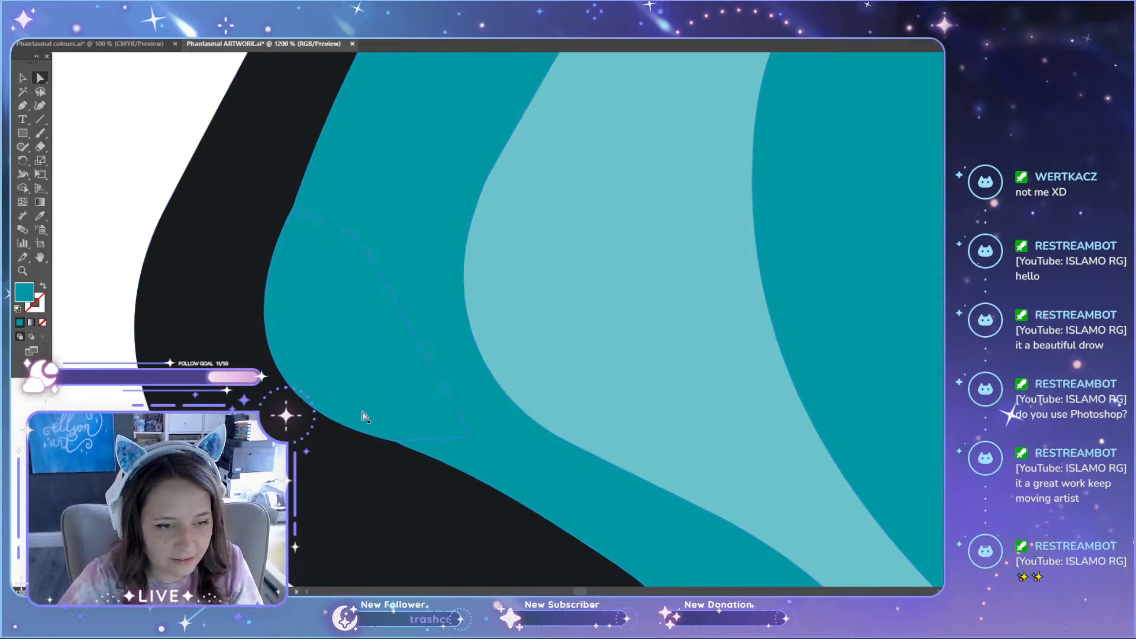
# Step: Delete the stray red scraps beside the light teal highlight in the upper part of the floating skull's flame
pyautogui.scroll(-4, 365, 417)
pyautogui.scroll(-10, 356, 425)
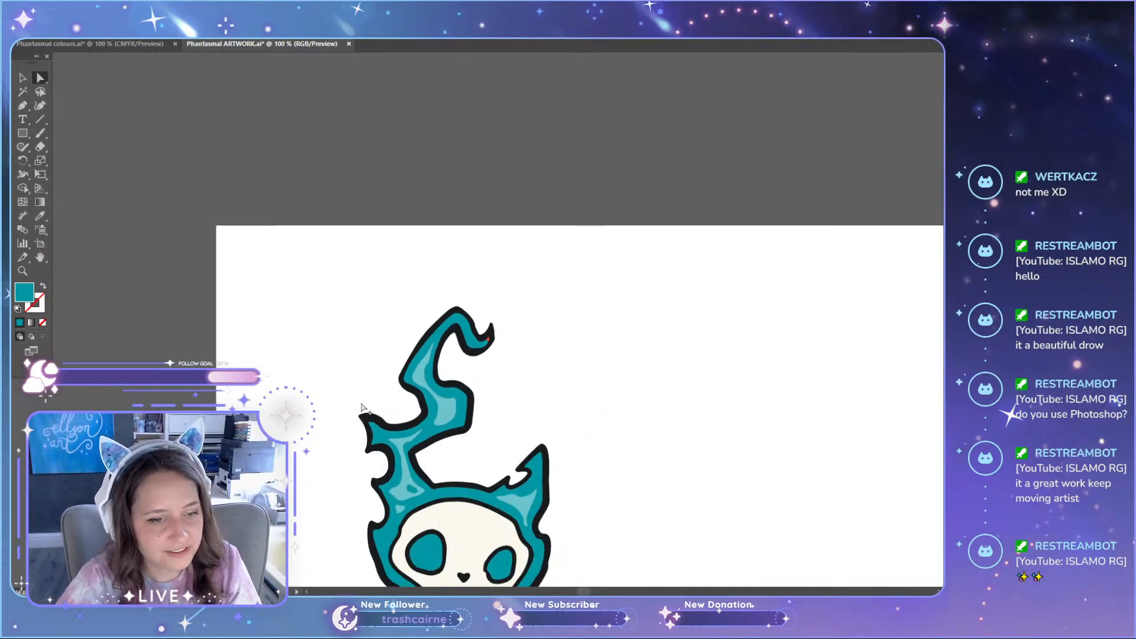
pyautogui.scroll(4, 373, 369)
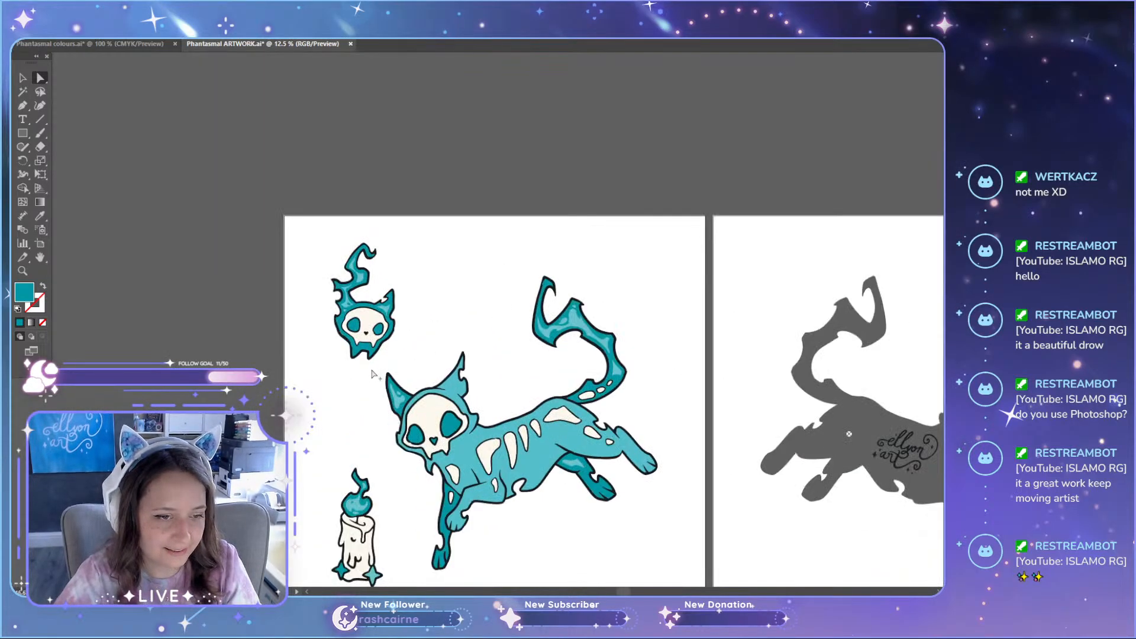
pyautogui.scroll(-1, 372, 370)
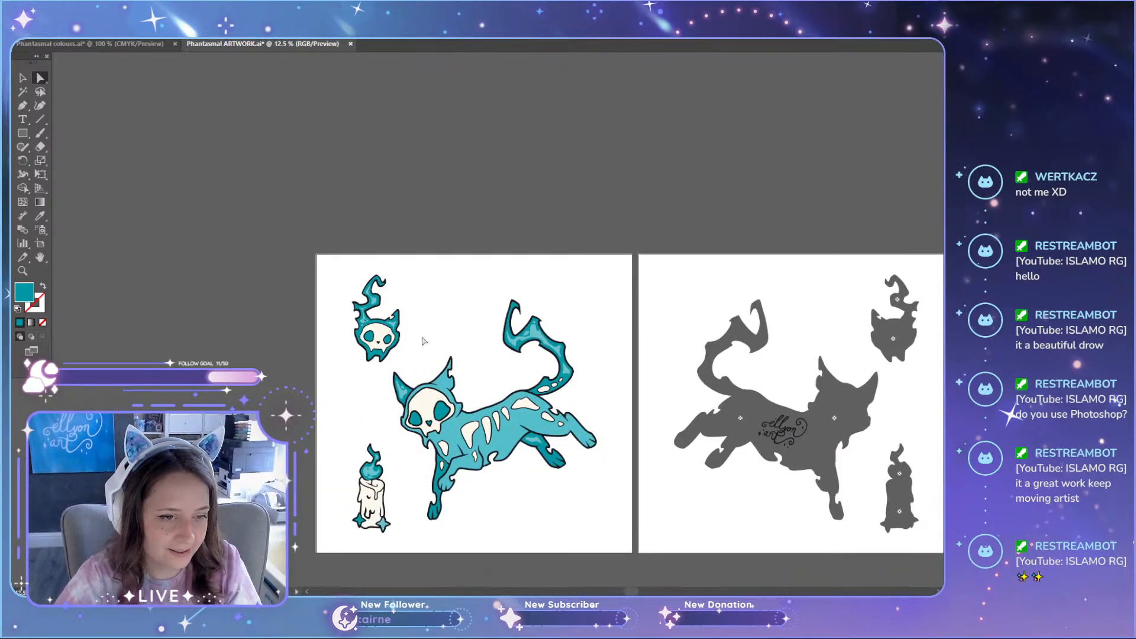
pyautogui.scroll(8, 509, 310)
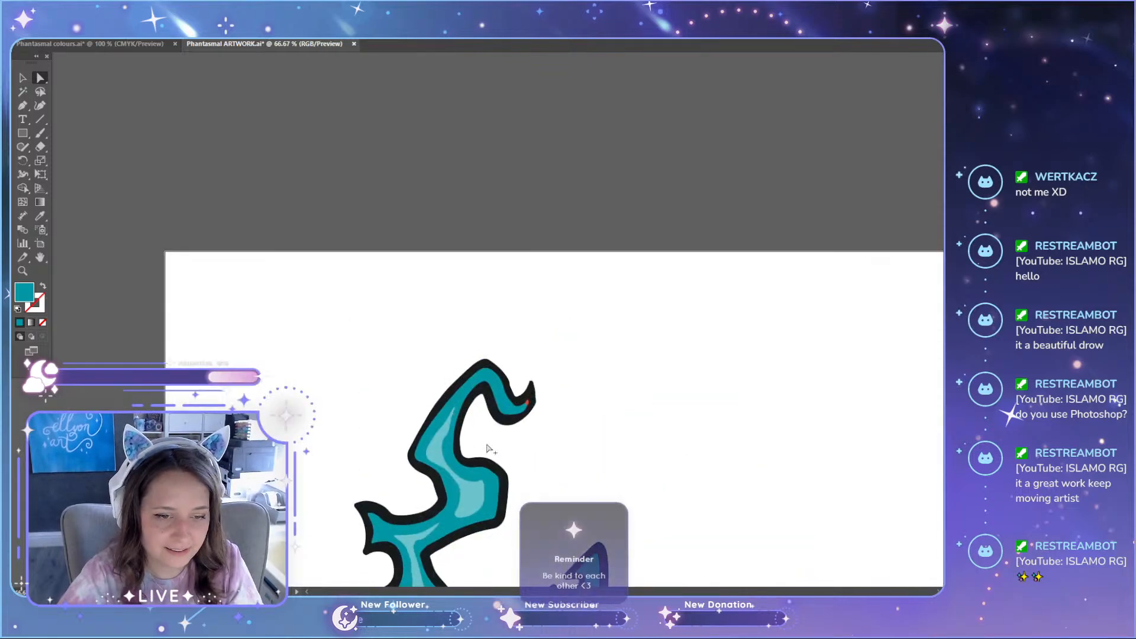
pyautogui.scroll(5, 208, 329)
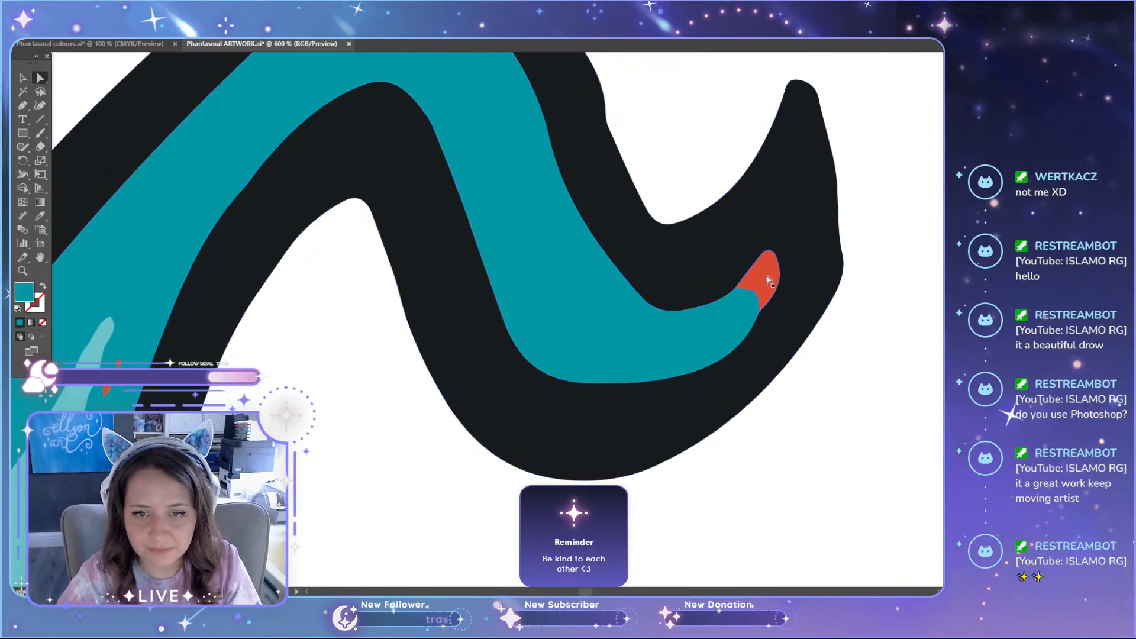
pyautogui.click(768, 288)
pyautogui.scroll(-2, 509, 266)
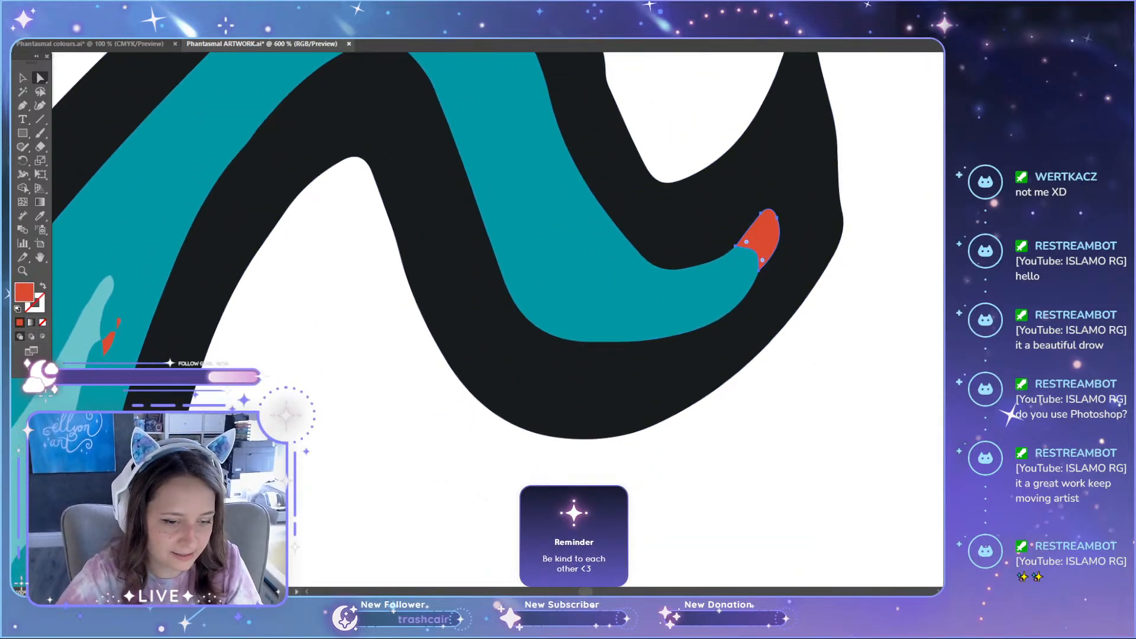
pyautogui.hscroll(-6, 509, 331)
pyautogui.click(413, 340)
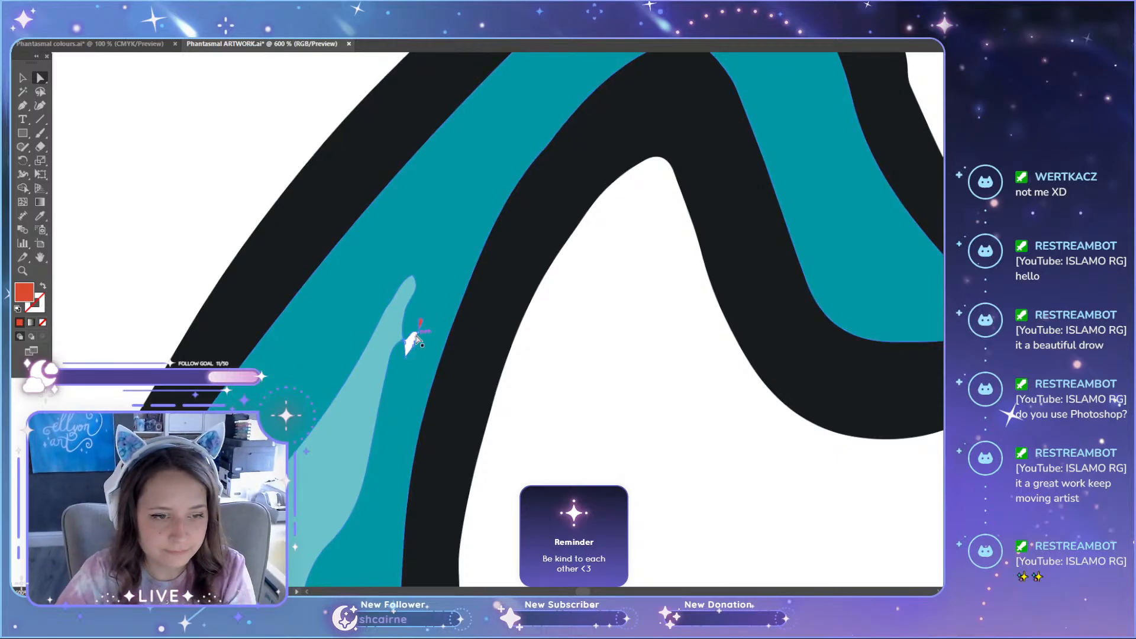
pyautogui.click(416, 336)
pyautogui.press('Delete')
pyautogui.press('Delete')
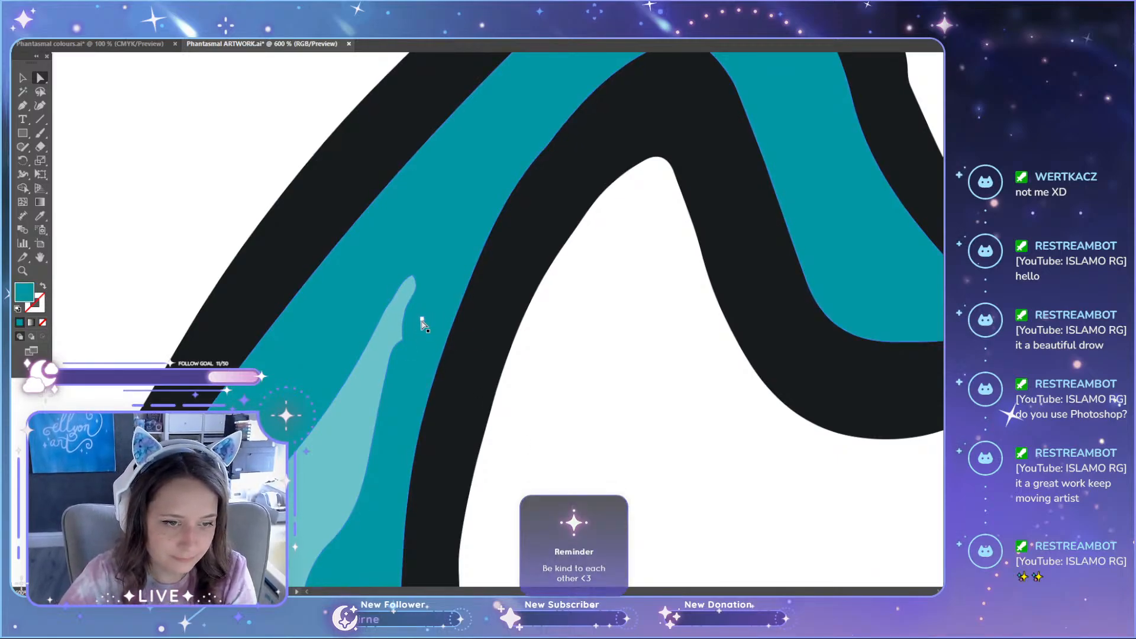
# Step: Recolour the red patch at the flame's curled tip with the neighbouring dark teal using the Eyedropper
pyautogui.scroll(-1, 583, 418)
pyautogui.scroll(-3, 584, 419)
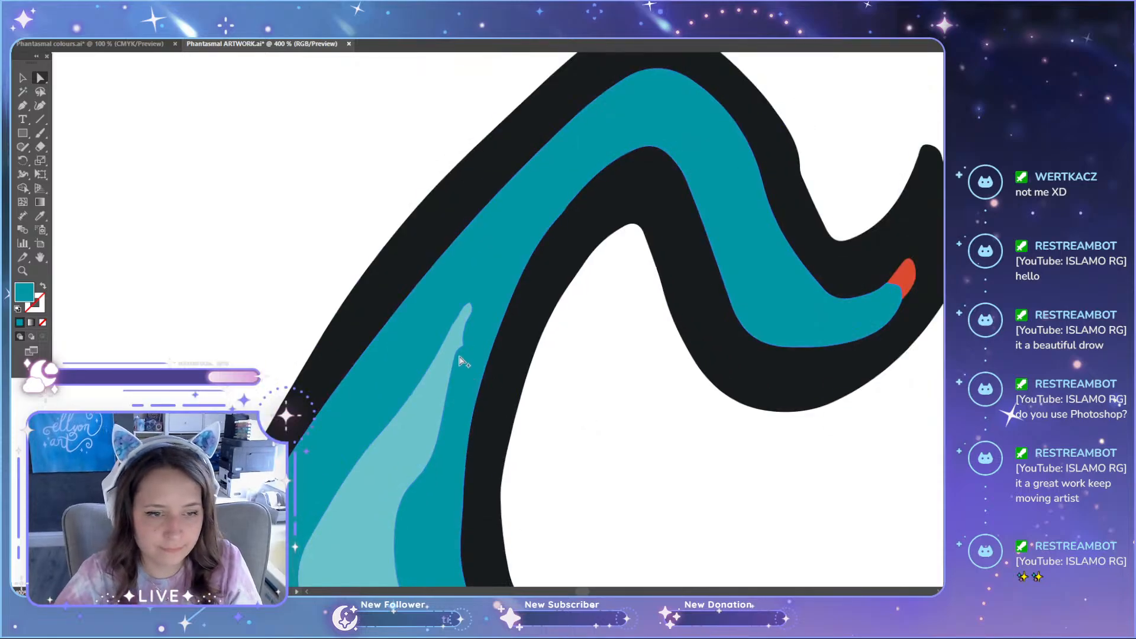
pyautogui.scroll(-5, 667, 456)
pyautogui.scroll(-5, 663, 459)
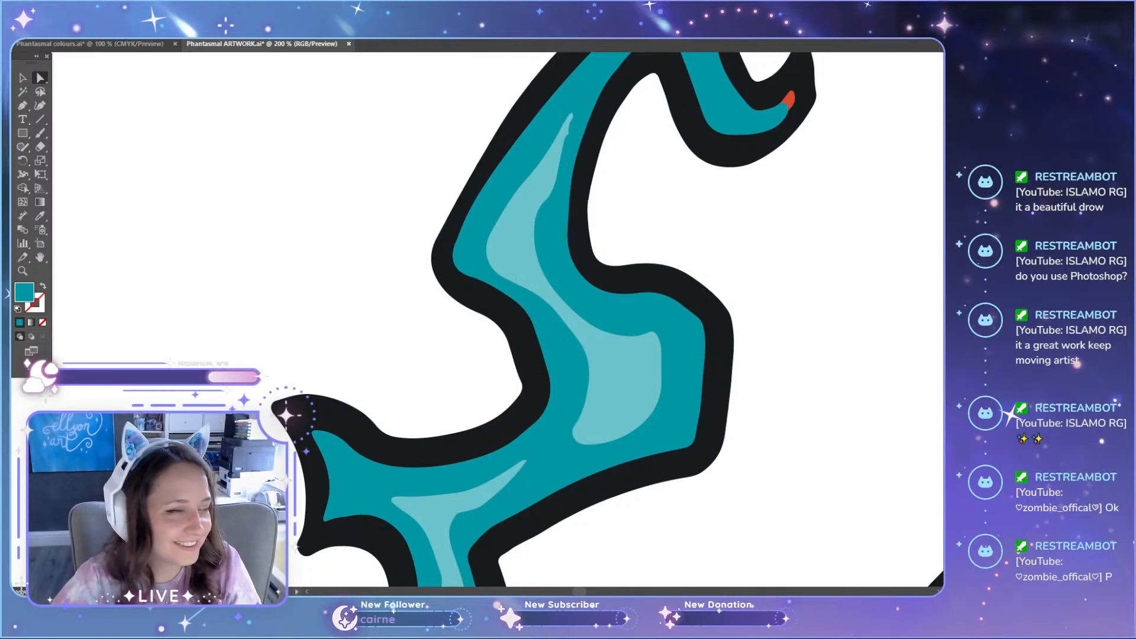
pyautogui.scroll(-2, 367, 261)
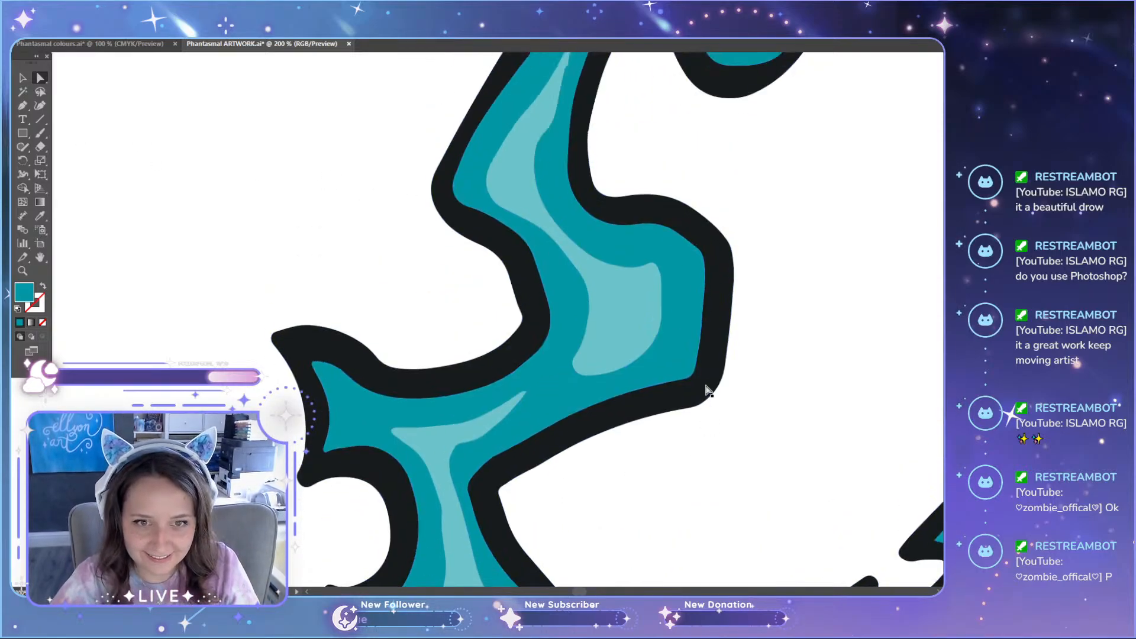
pyautogui.scroll(5, 707, 389)
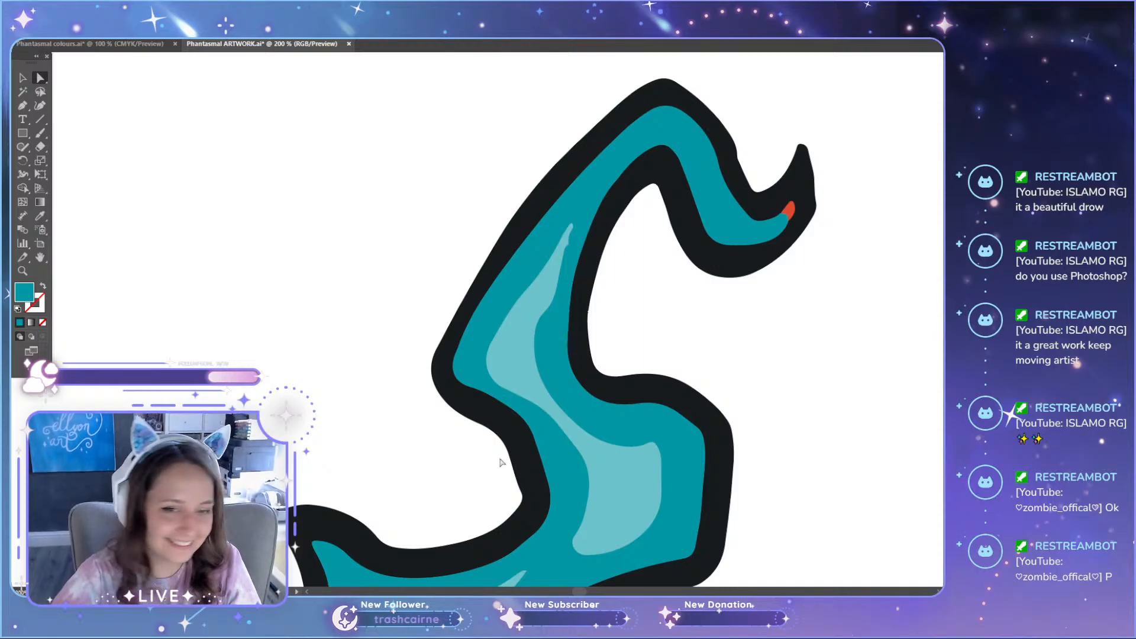
pyautogui.scroll(3, 873, 205)
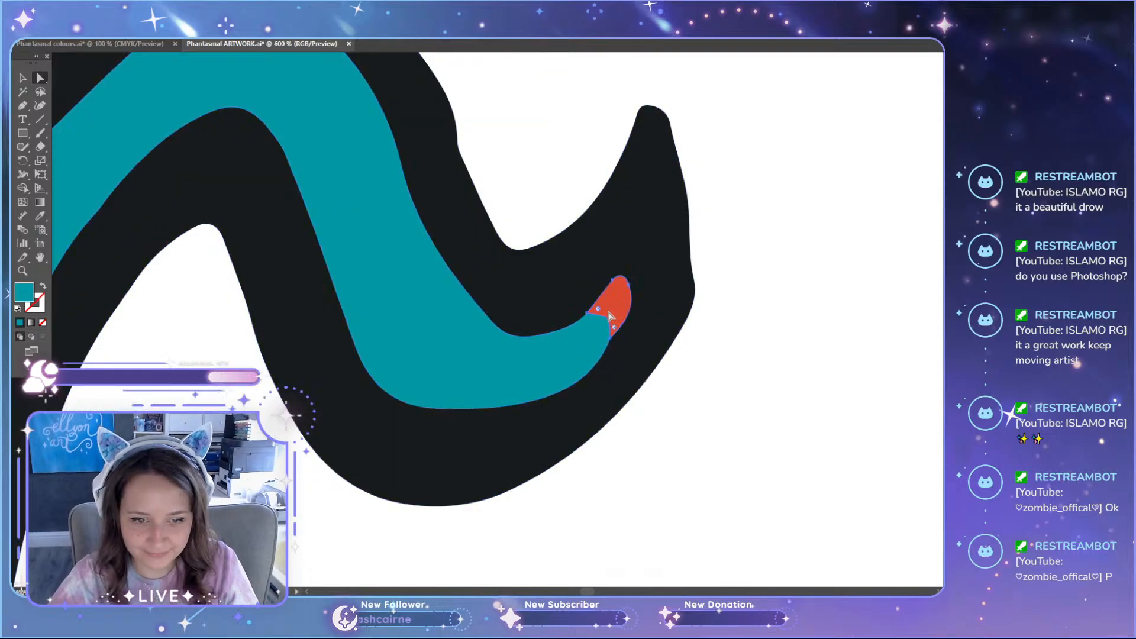
pyautogui.click(609, 315)
pyautogui.press('i')
pyautogui.click(583, 349)
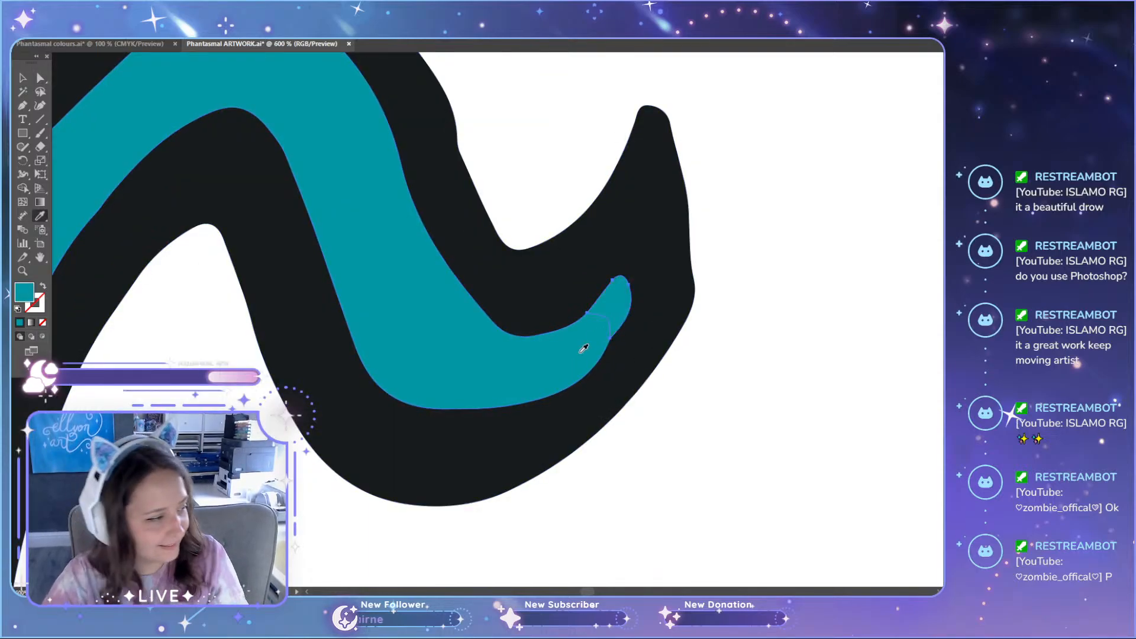
# Step: Unite the recoloured tip piece with the adjoining dark teal flame fill using Pathfinder, and put the Pathfinder options away
pyautogui.press('a')
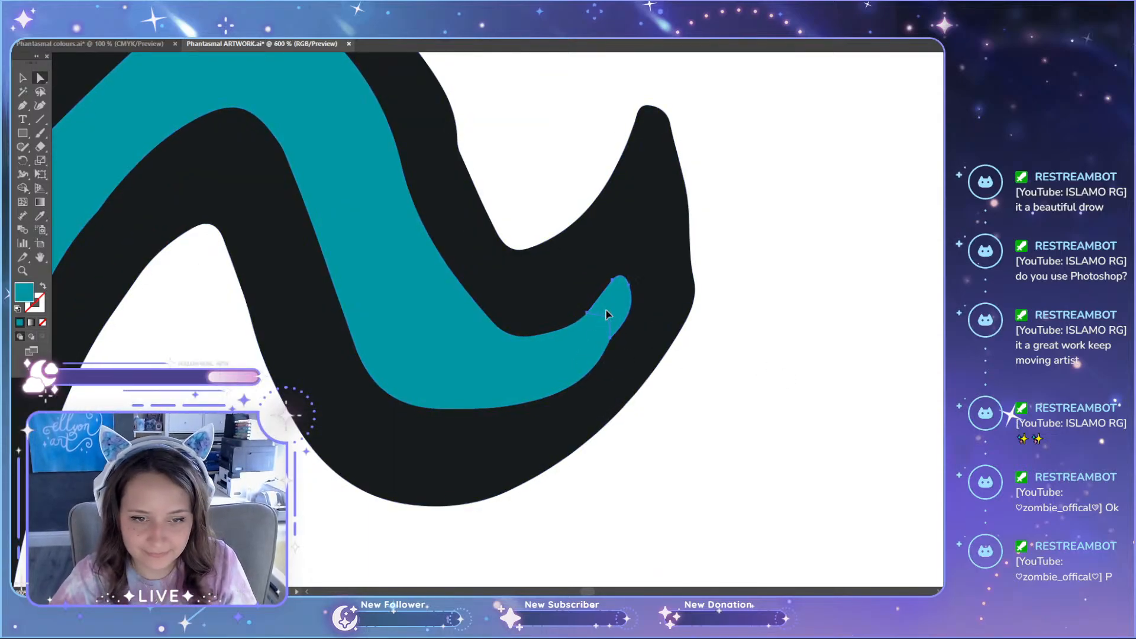
pyautogui.moveTo(634, 303); pyautogui.dragTo(583, 348)
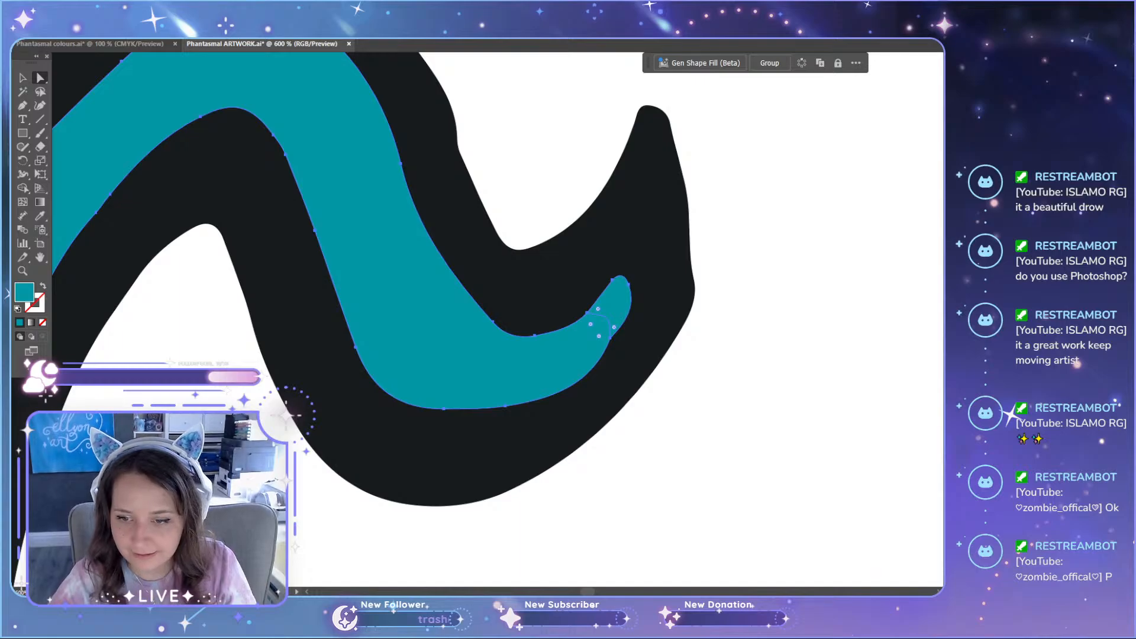
pyautogui.hotkey('ctrl', 'shift', 'F9')
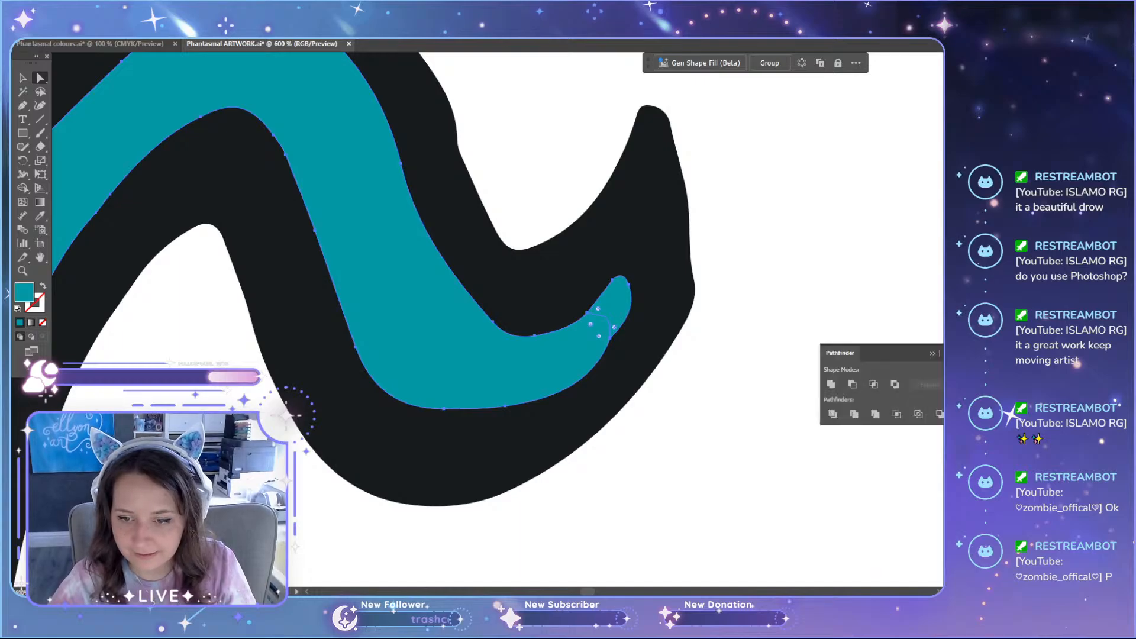
pyautogui.click(830, 385)
pyautogui.click(789, 383)
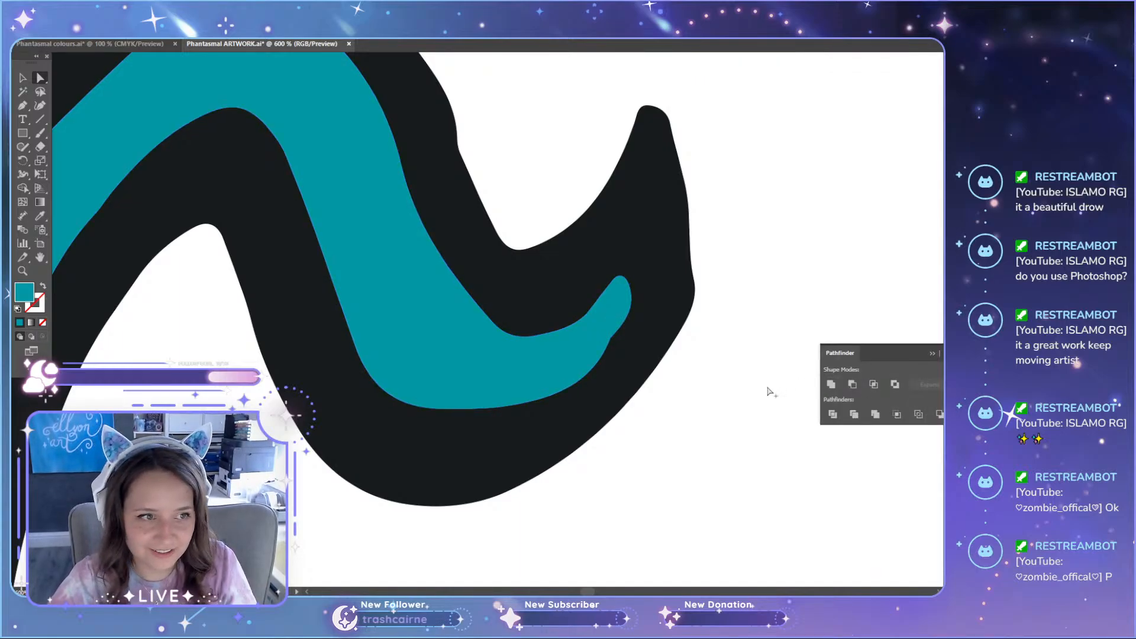
pyautogui.scroll(-3, 767, 389)
pyautogui.click(930, 354)
pyautogui.scroll(-2, 802, 417)
pyautogui.scroll(-2, 803, 421)
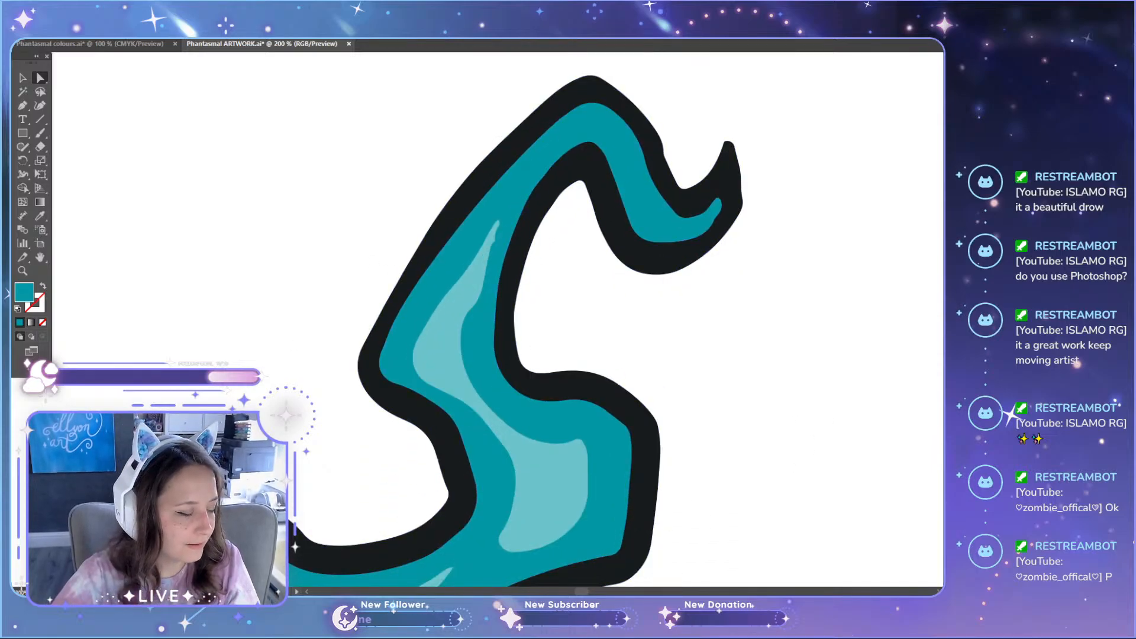
# Step: Switch to the pin specification sheet and examine the back, front and glow layouts of the teal, green and purple versions
pyautogui.hotkey('alt', 'Tab')
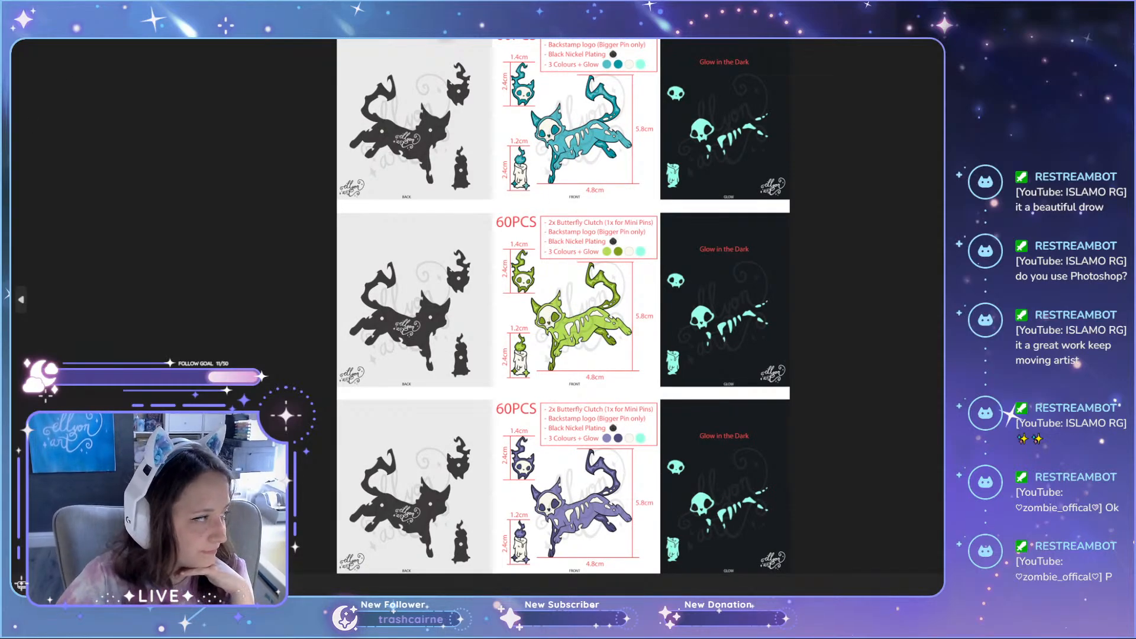
pyautogui.scroll(2, 736, 264)
pyautogui.scroll(-2, 687, 160)
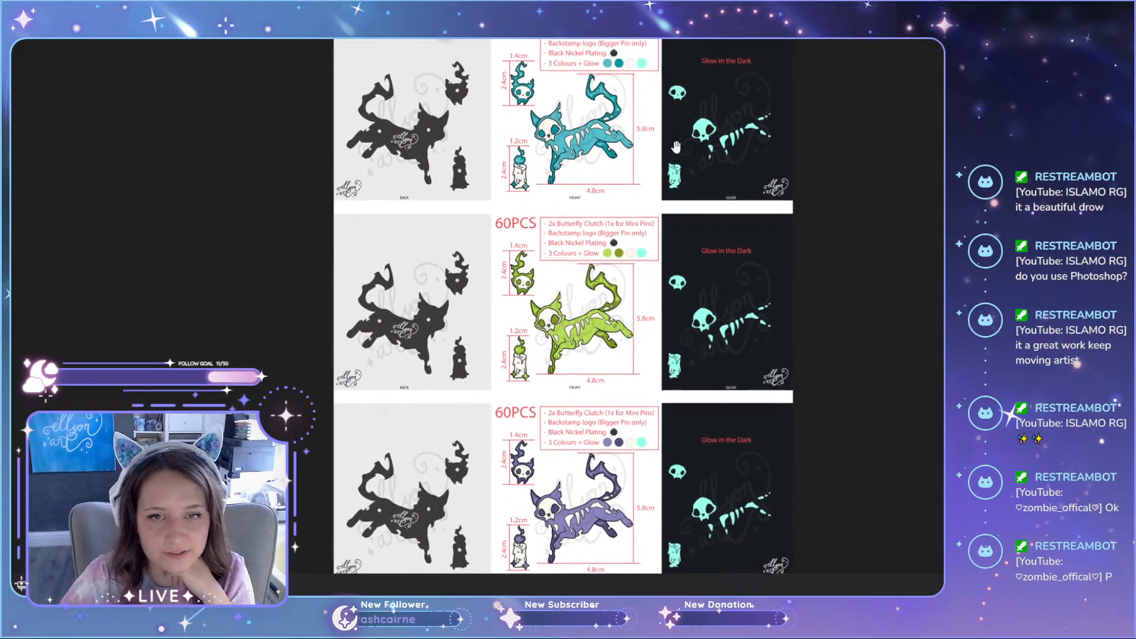
pyautogui.scroll(1, 676, 146)
pyautogui.scroll(1, 738, 185)
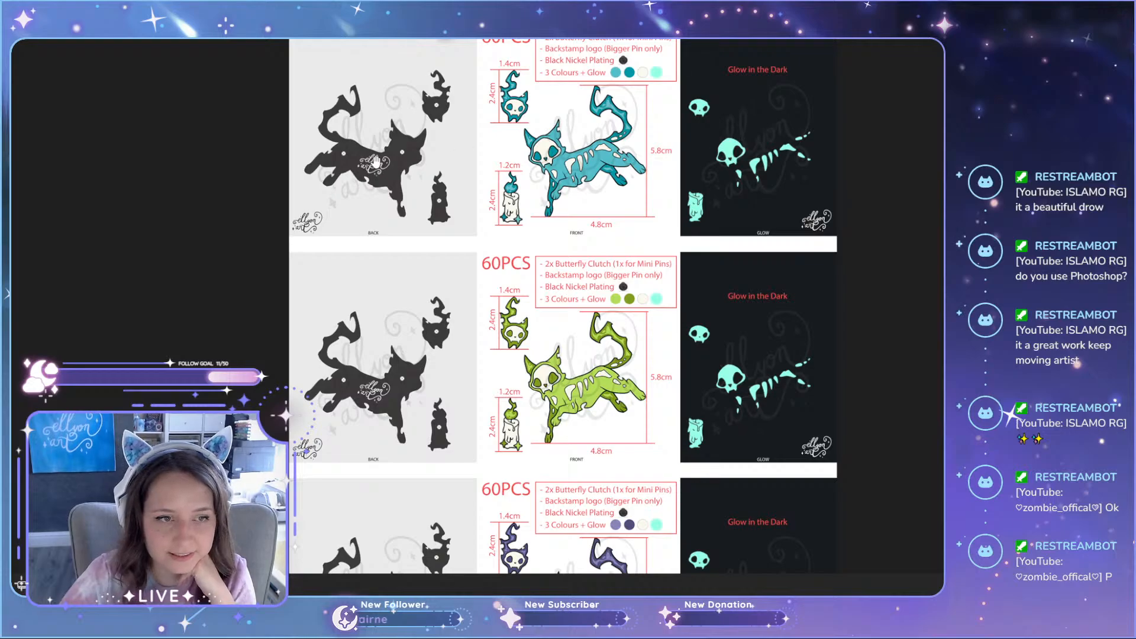
pyautogui.scroll(5, 388, 172)
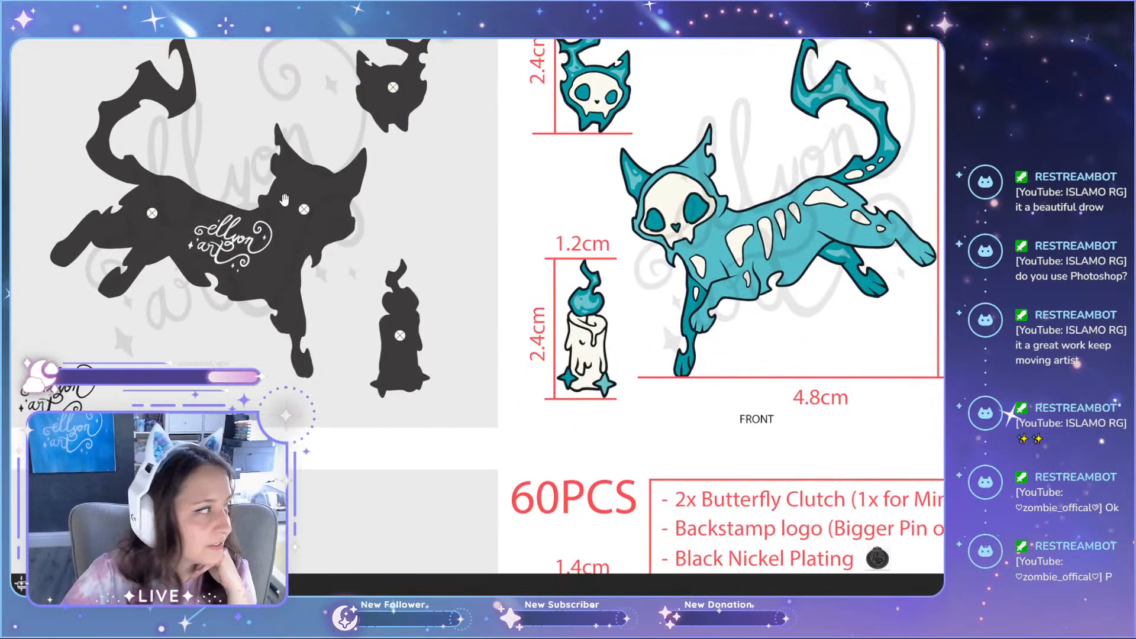
pyautogui.scroll(-2, 284, 257)
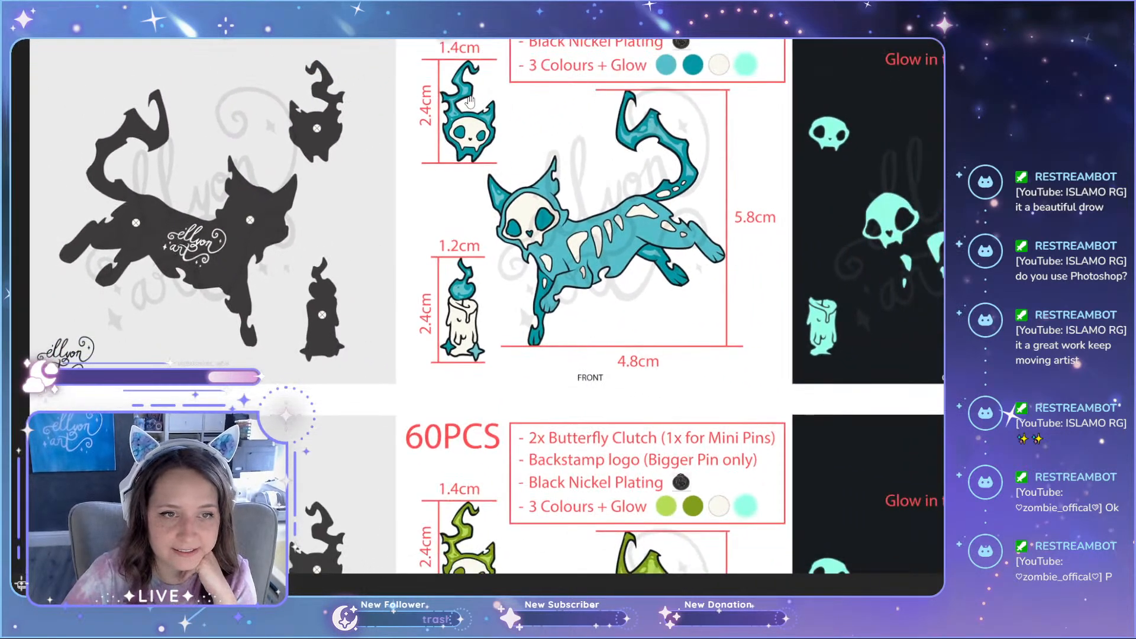
pyautogui.scroll(-5, 530, 295)
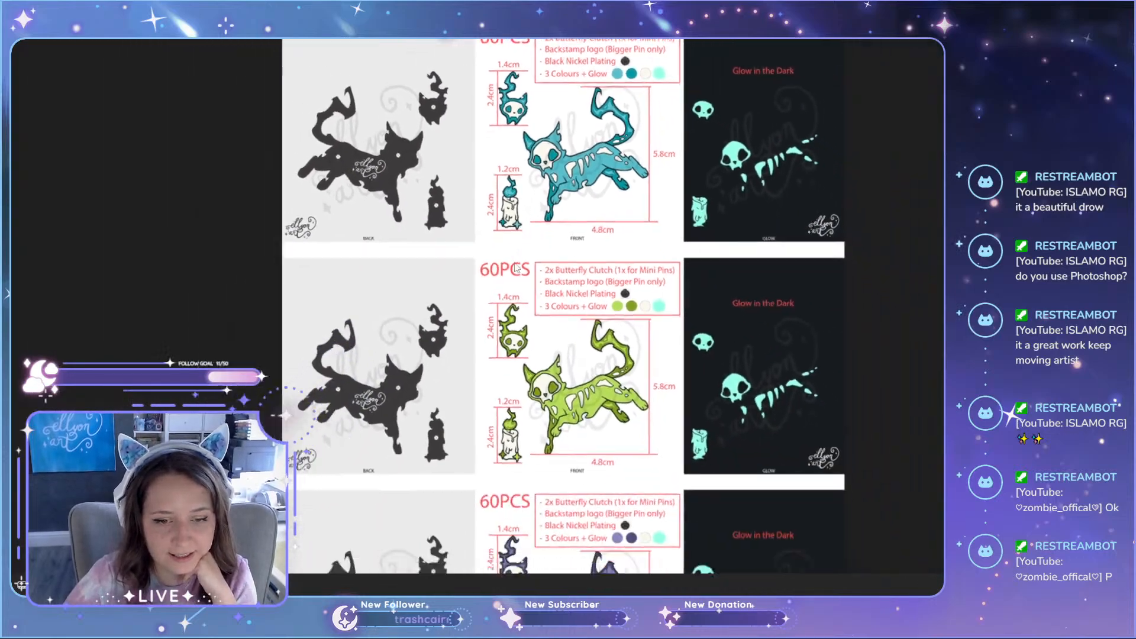
pyautogui.scroll(5, 556, 396)
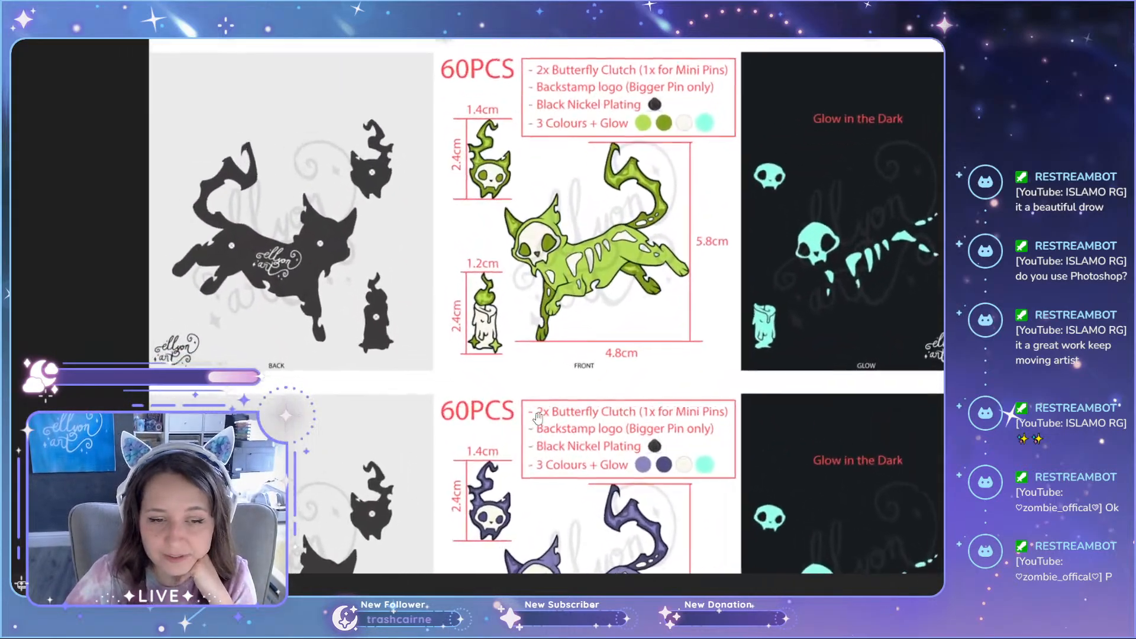
# Step: Compare the quantities, plating notes, colour swatches and sizes of the teal, green and purple pin versions on the specification sheet
pyautogui.scroll(-4, 551, 448)
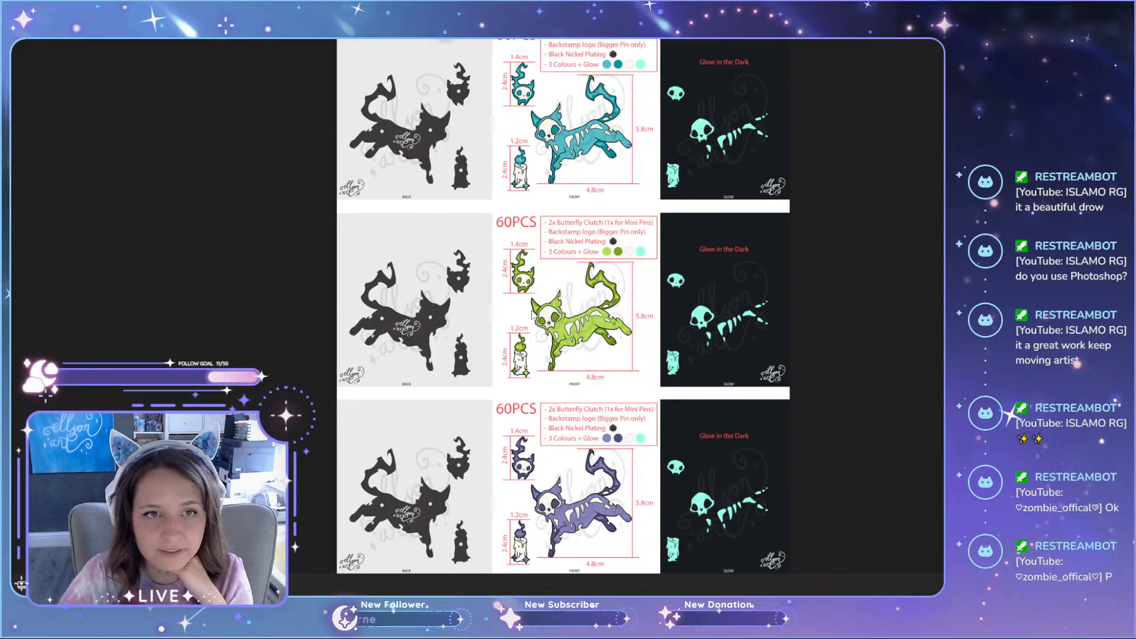
pyautogui.scroll(2, 564, 235)
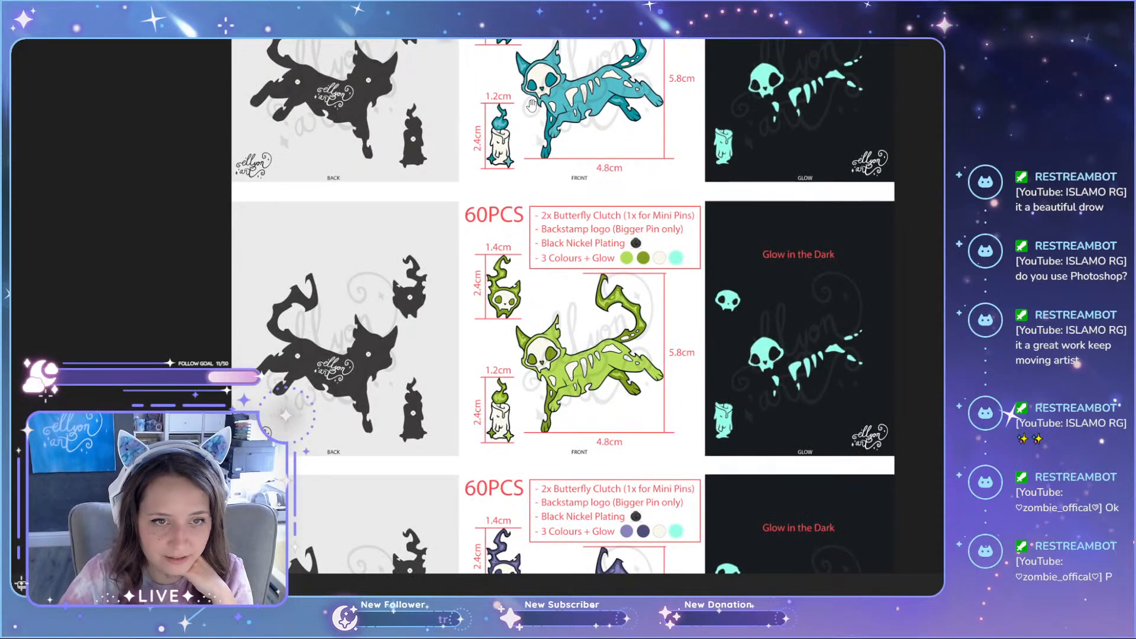
pyautogui.moveTo(532, 106); pyautogui.dragTo(540, 340)
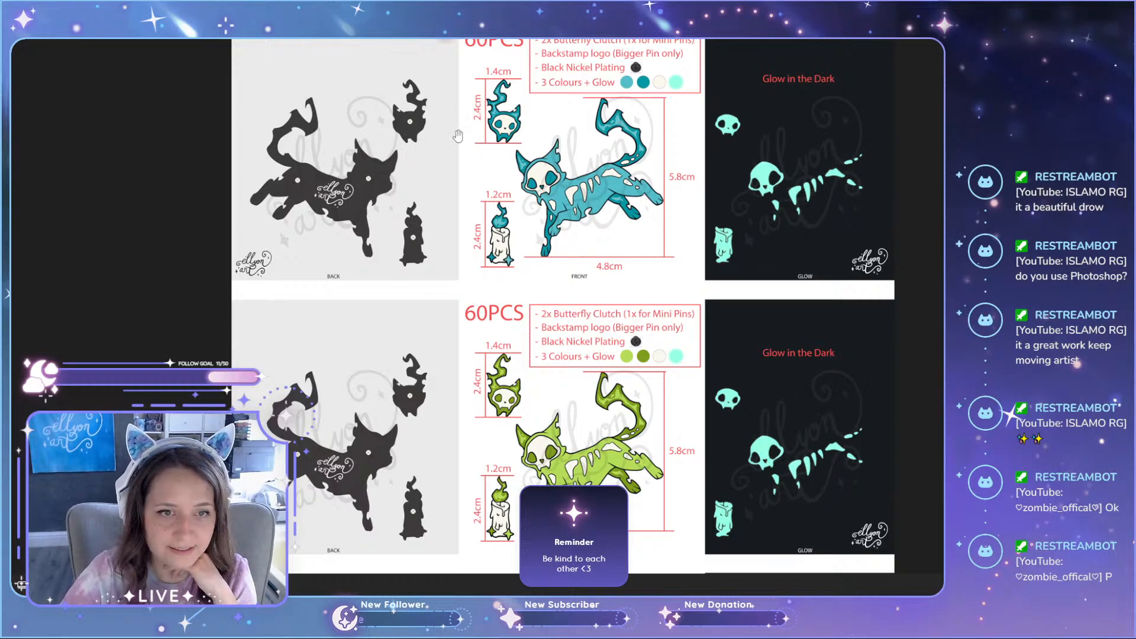
pyautogui.moveTo(571, 497); pyautogui.dragTo(566, 181)
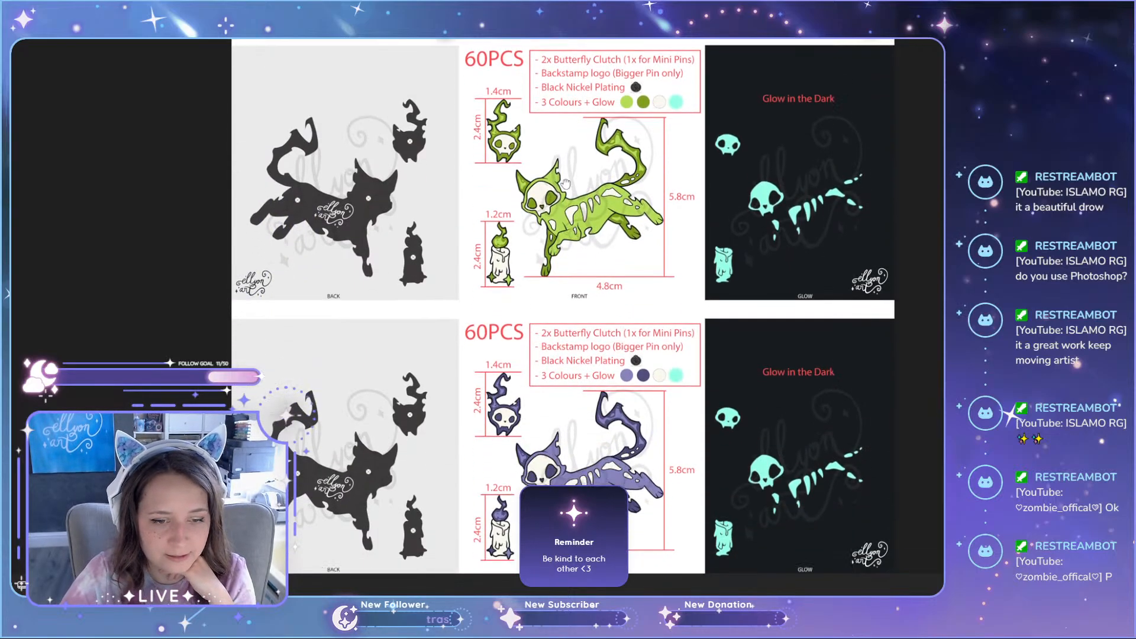
pyautogui.moveTo(580, 266)
pyautogui.mouseDown()
pyautogui.moveTo(588, 510)
pyautogui.moveTo(598, 268)
pyautogui.mouseUp()
pyautogui.scroll(-2, 598, 268)
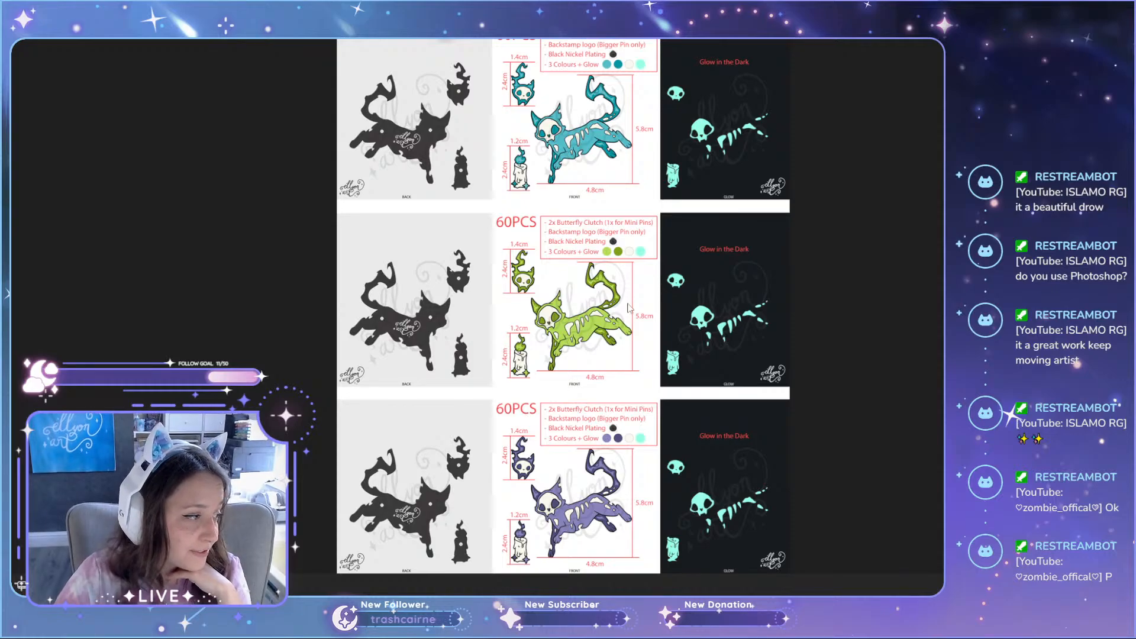
pyautogui.scroll(1, 574, 246)
pyautogui.scroll(4, 575, 248)
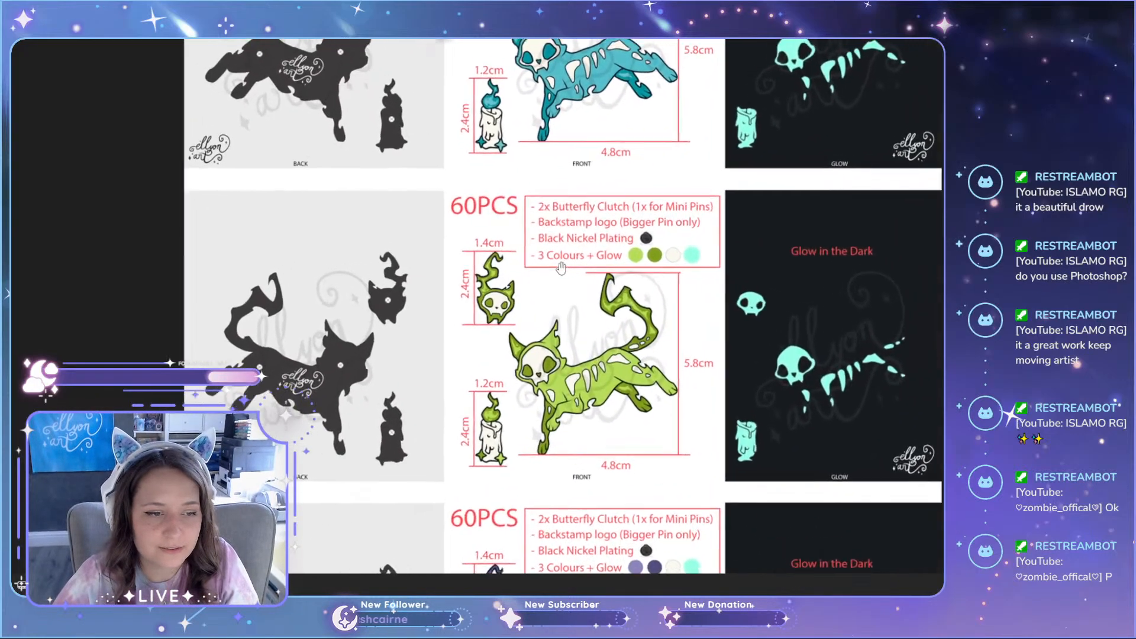
pyautogui.moveTo(563, 266); pyautogui.dragTo(569, 436)
pyautogui.moveTo(569, 487); pyautogui.dragTo(569, 125)
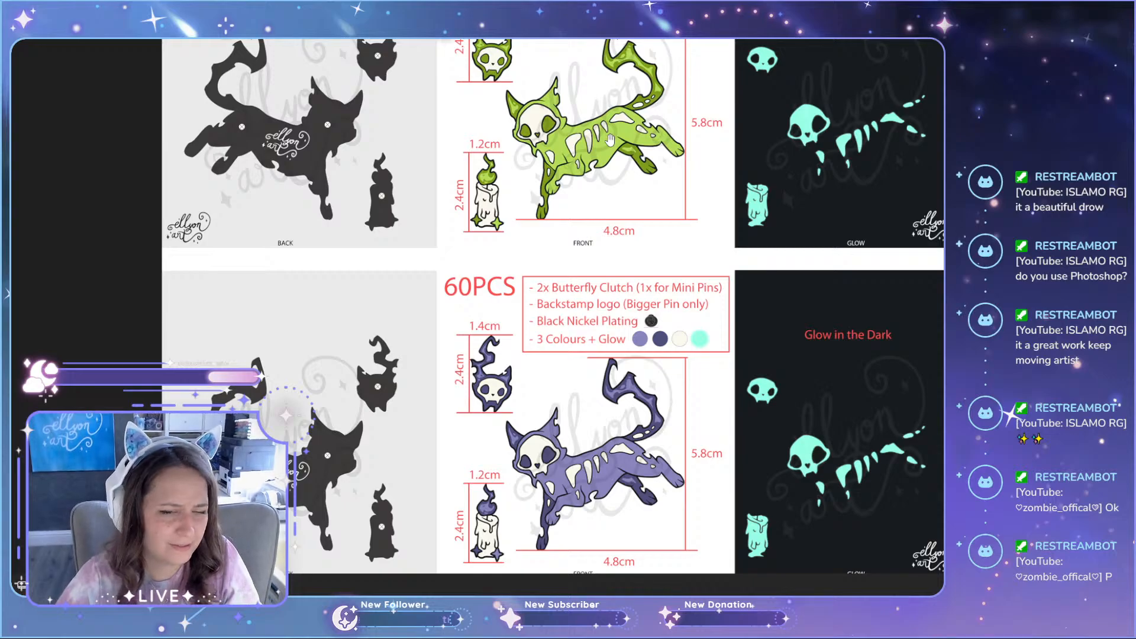
pyautogui.scroll(-5, 646, 167)
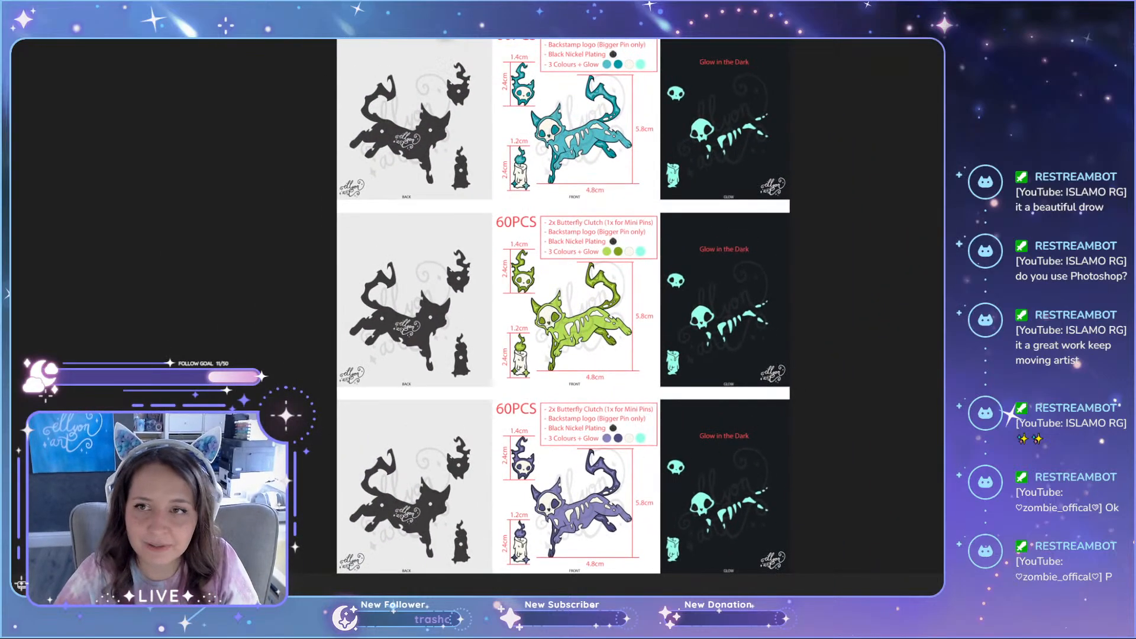
# Step: Switch back to the Phantasmal ARTWORK document and examine the teal cat, skull and candle front artwork and the grey back silhouettes
pyautogui.hotkey('alt', 'Tab')
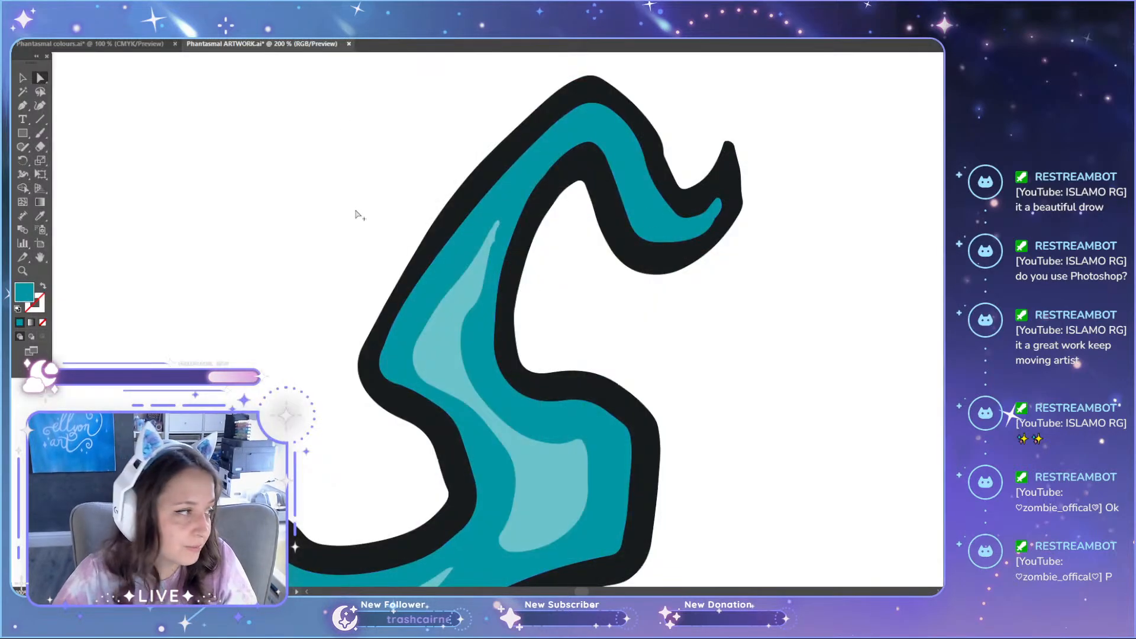
pyautogui.scroll(-4, 358, 214)
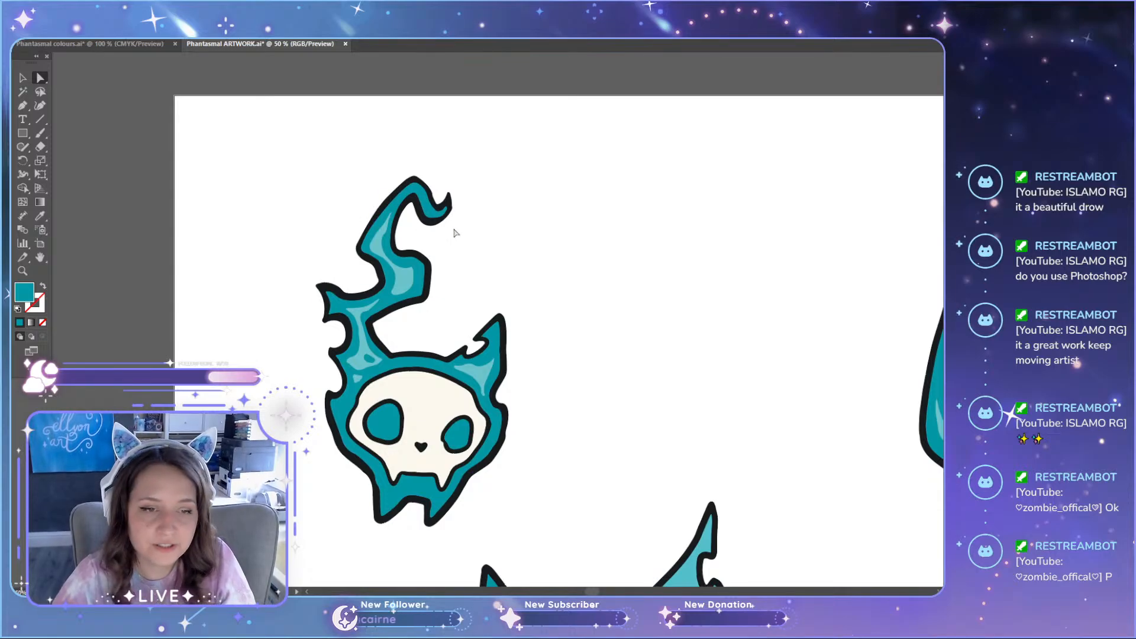
pyautogui.scroll(-3, 455, 230)
pyautogui.scroll(-2, 231, 228)
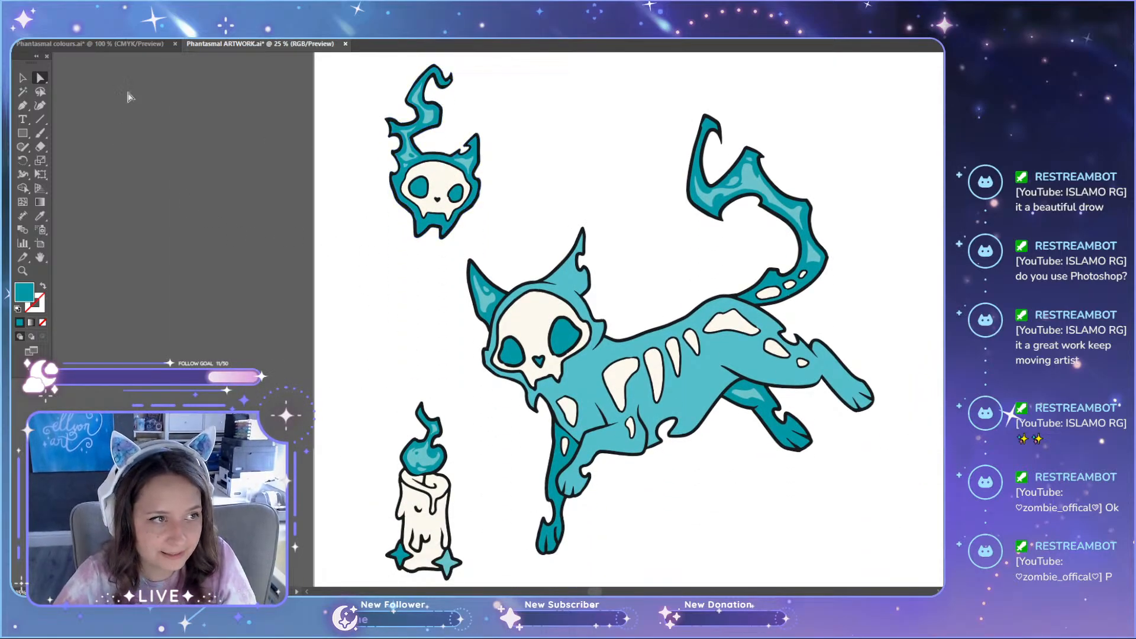
pyautogui.scroll(-1, 144, 88)
pyautogui.scroll(2, 247, 406)
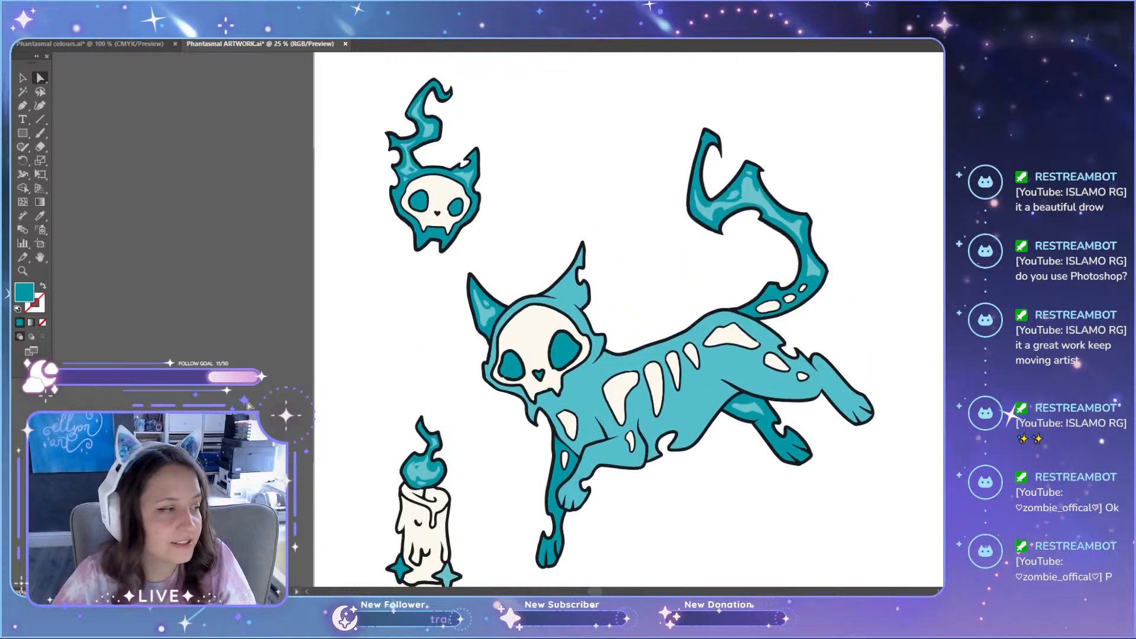
pyautogui.scroll(-1, 249, 263)
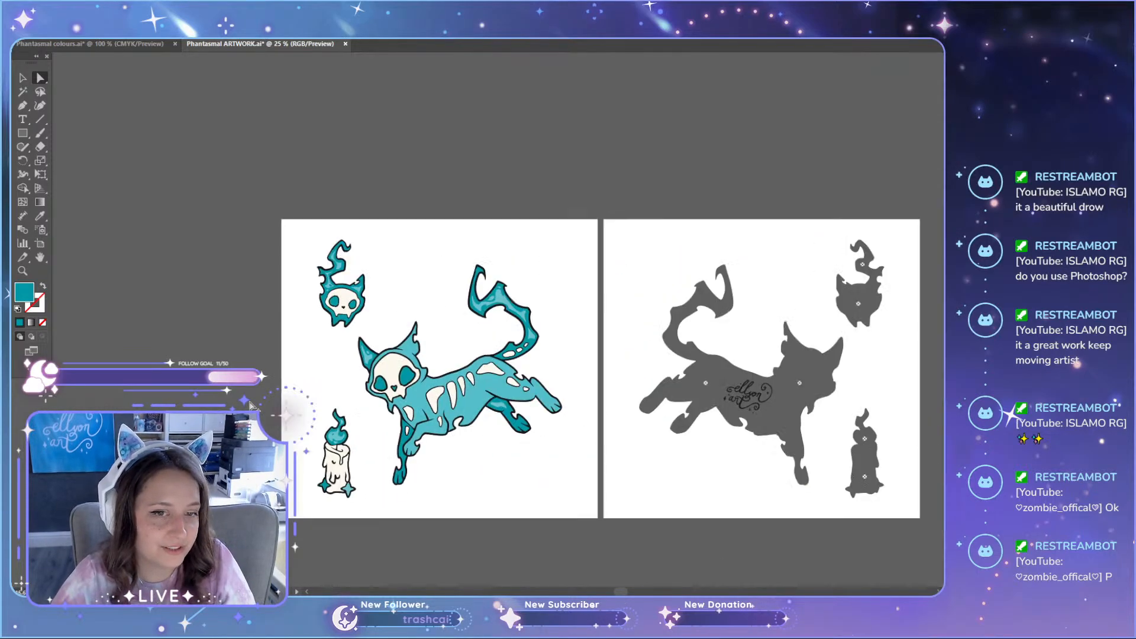
pyautogui.scroll(8, 269, 348)
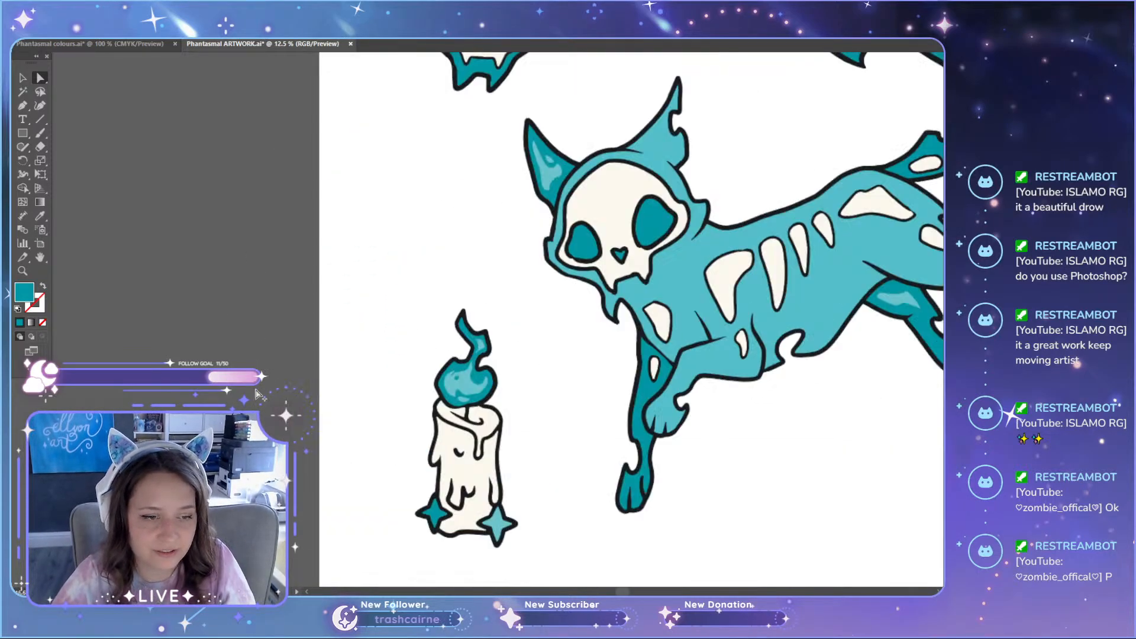
# Step: Unite the small droplet with the light teal highlight in the upper part of the candle's flame using Pathfinder
pyautogui.scroll(3, 499, 269)
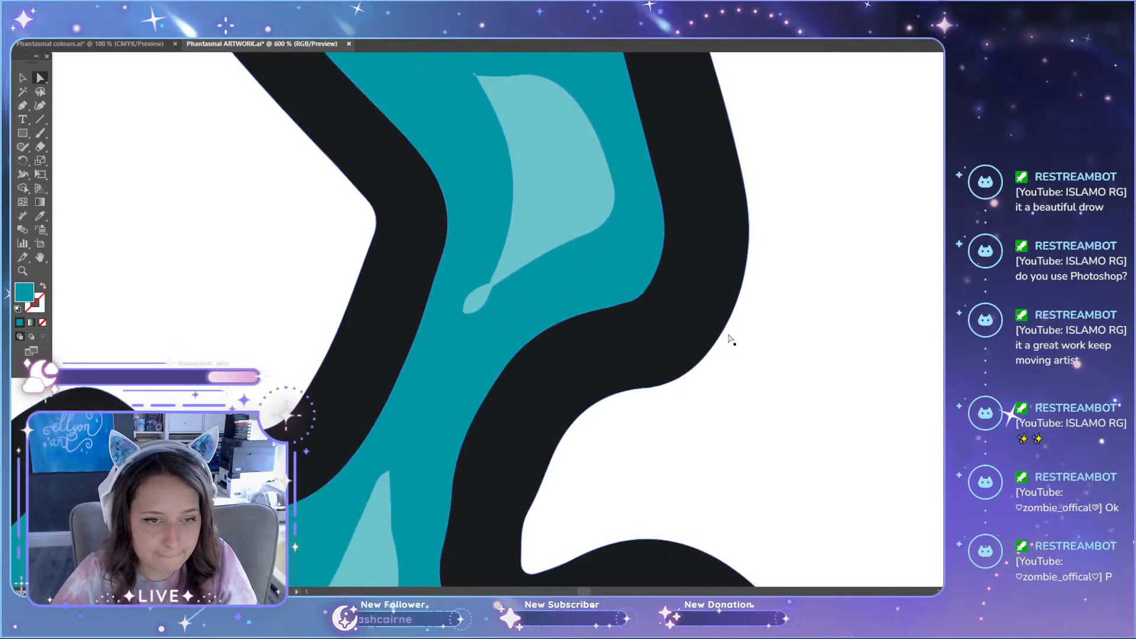
pyautogui.click(478, 302)
pyautogui.hotkey('ctrl', 'shift', 'F9')
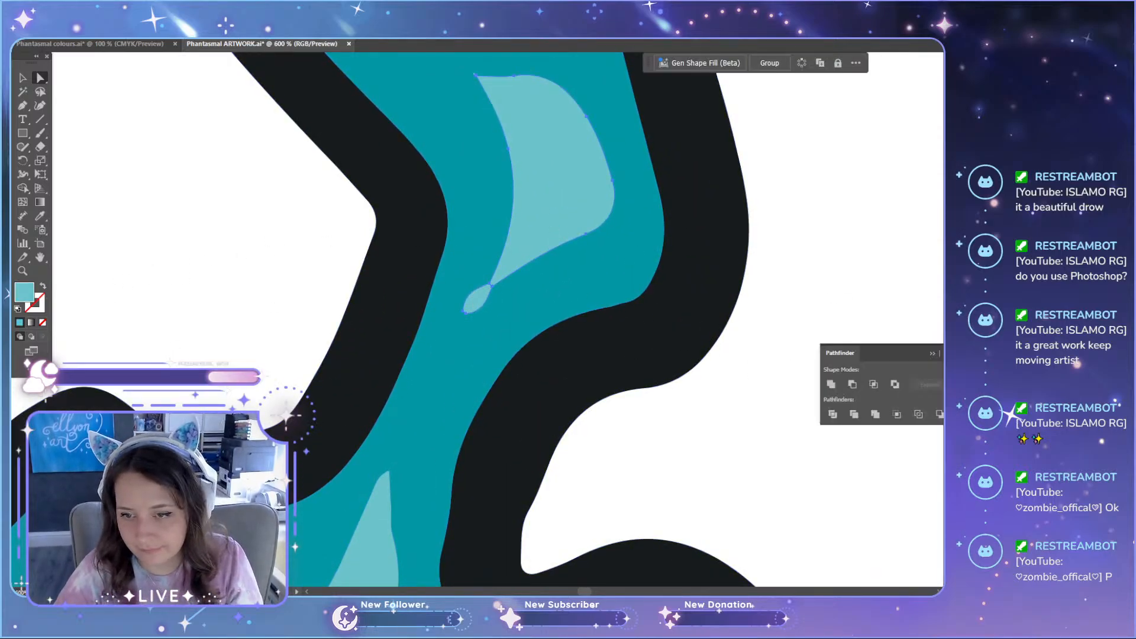
pyautogui.click(831, 385)
pyautogui.click(853, 274)
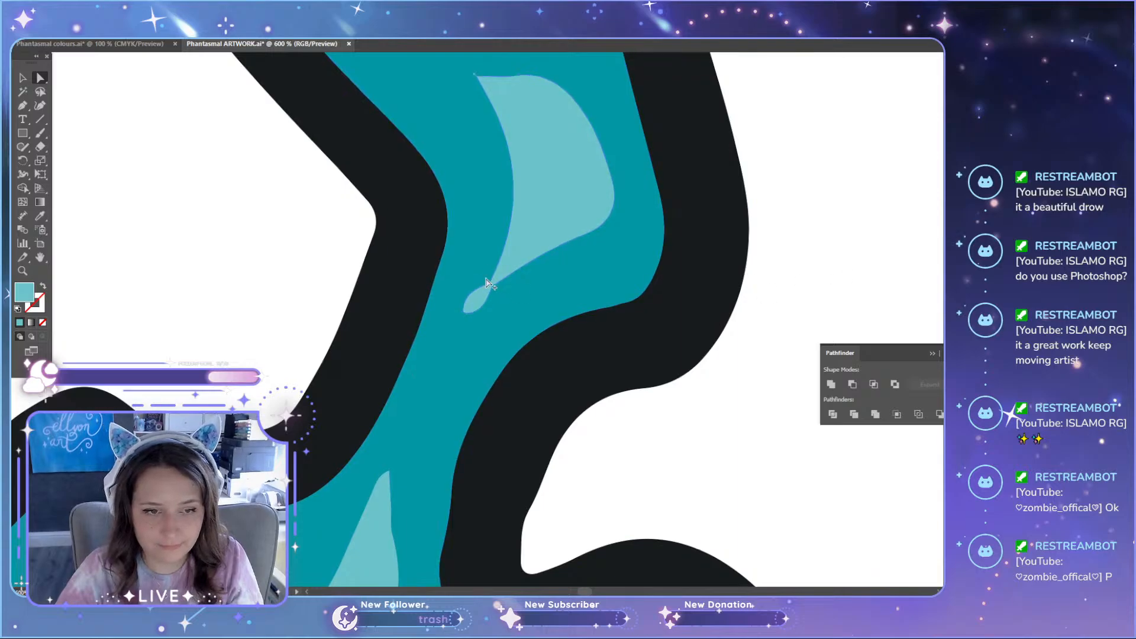
# Step: Widen the pinched joint between the flame highlight and its droplet by moving the anchor points apart
pyautogui.scroll(2, 482, 313)
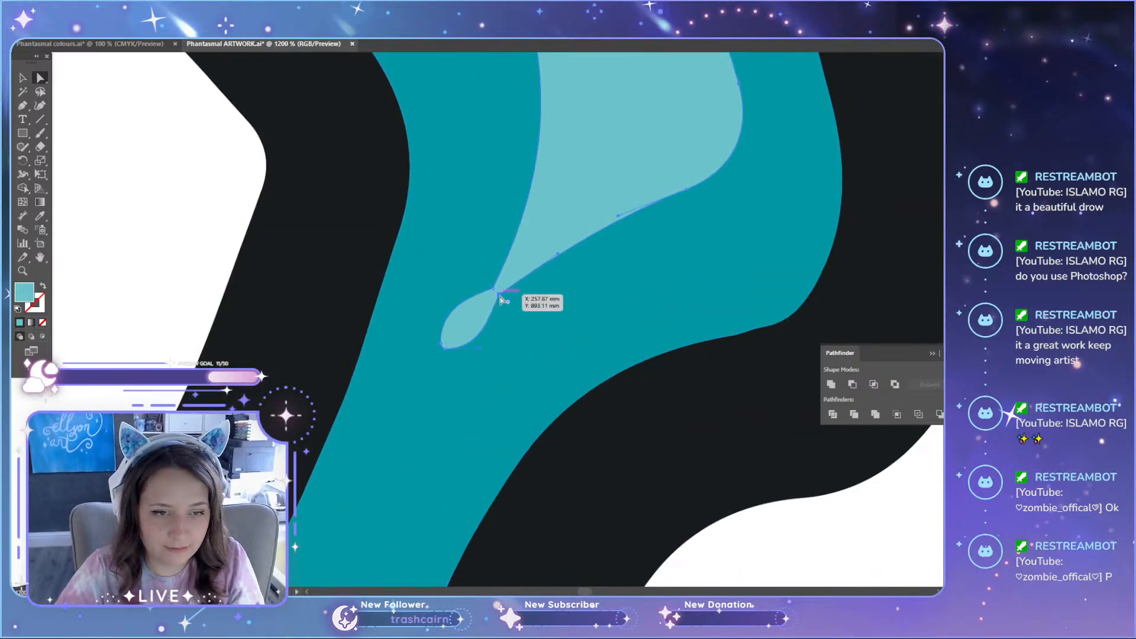
pyautogui.click(498, 295)
pyautogui.moveTo(494, 289); pyautogui.dragTo(490, 279)
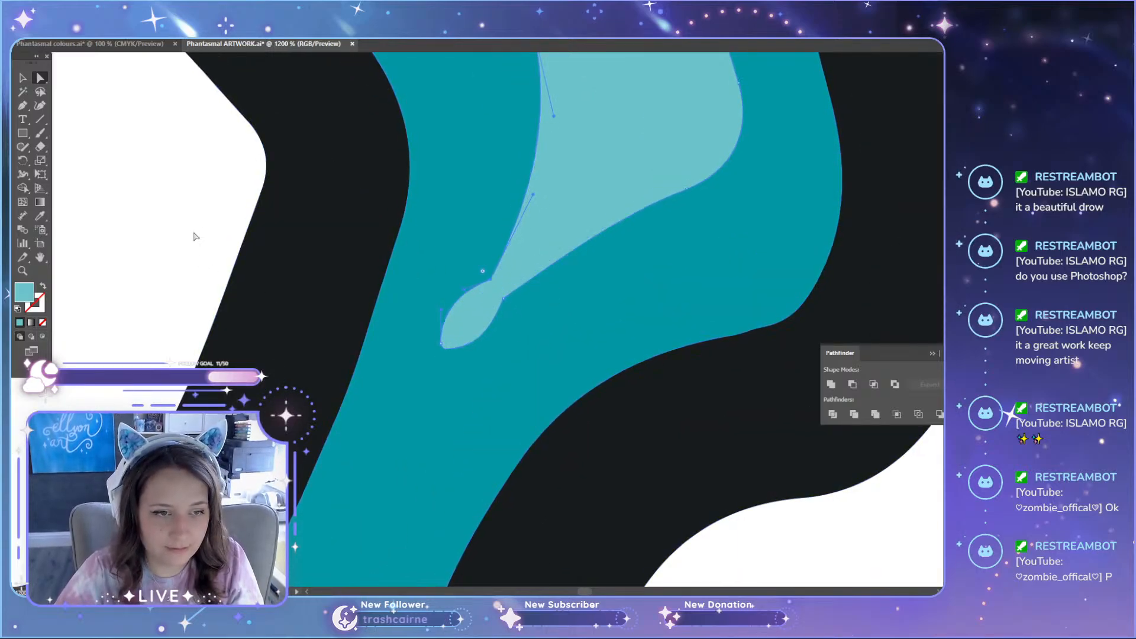
pyautogui.click(196, 234)
pyautogui.scroll(-3, 243, 230)
pyautogui.scroll(-4, 464, 266)
pyautogui.scroll(-4, 549, 284)
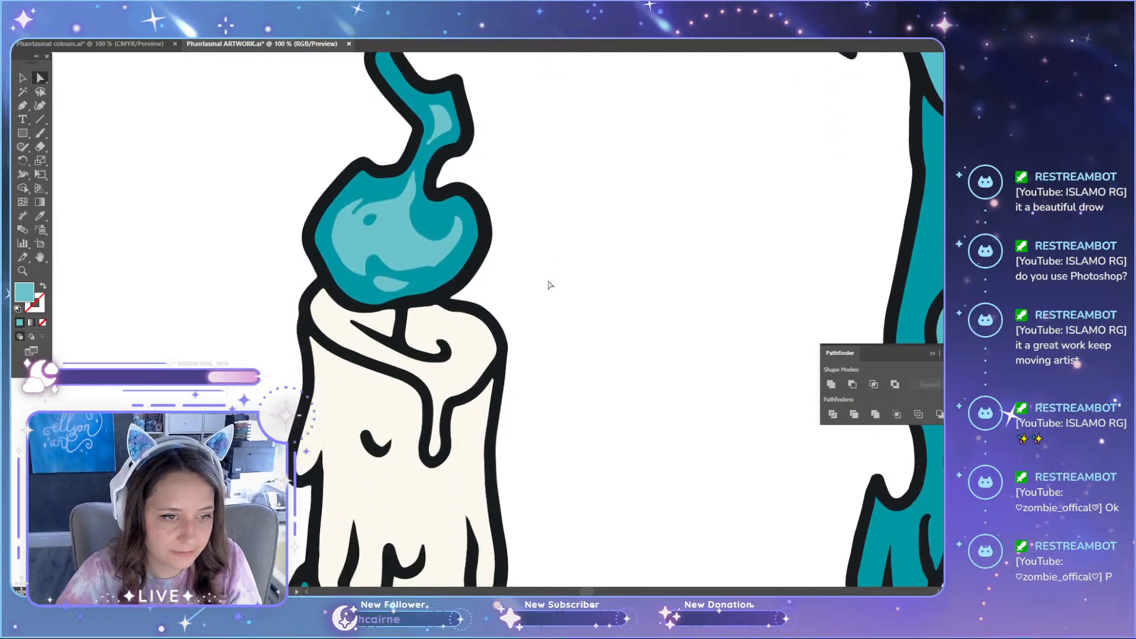
# Step: Try recolouring the candle's cream body and top white by sampling the artboard background, and undo the change
pyautogui.scroll(-1, 379, 249)
pyautogui.scroll(-4, 414, 267)
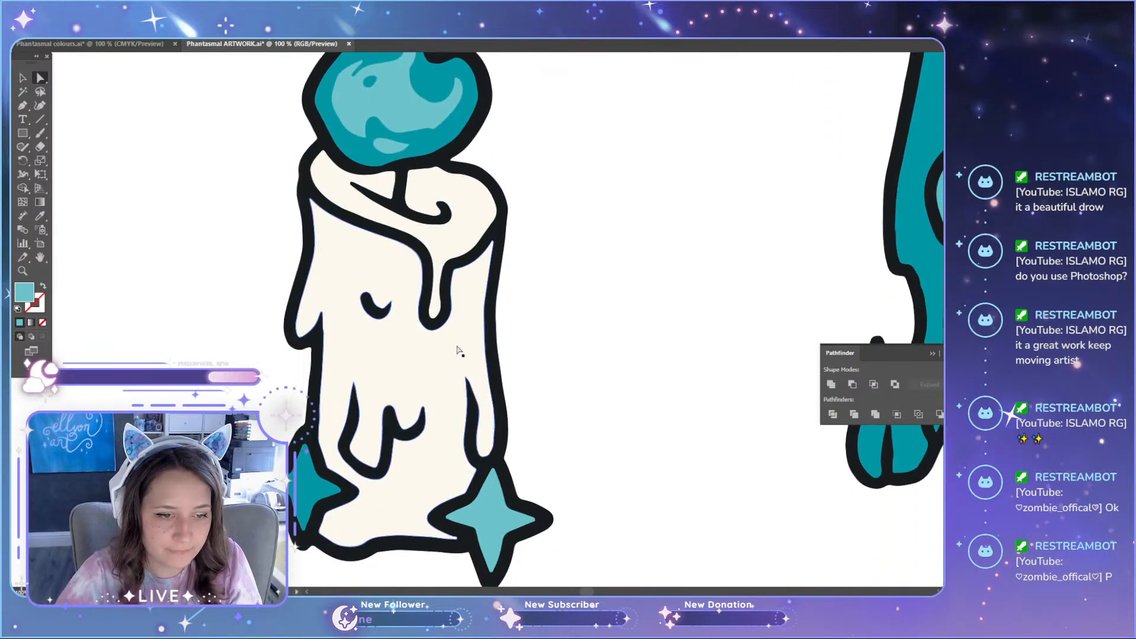
pyautogui.click(459, 224)
pyautogui.keyDown('shift'); pyautogui.click(466, 204); pyautogui.keyUp('shift')
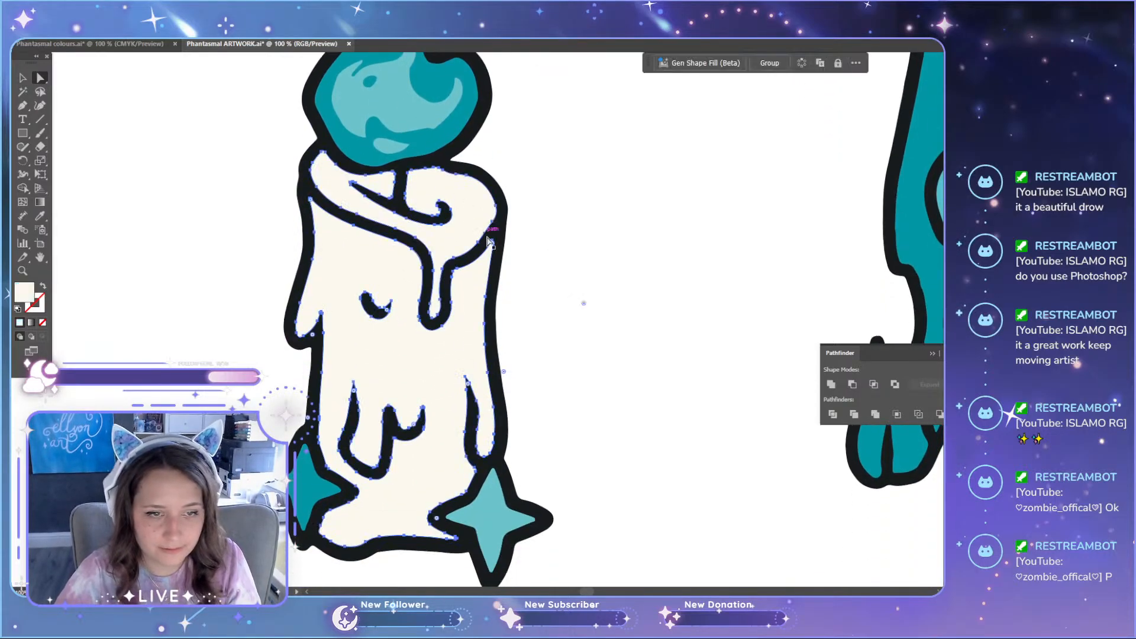
pyautogui.press('i')
pyautogui.click(584, 253)
pyautogui.press('a')
pyautogui.click(581, 263)
pyautogui.scroll(-3, 582, 264)
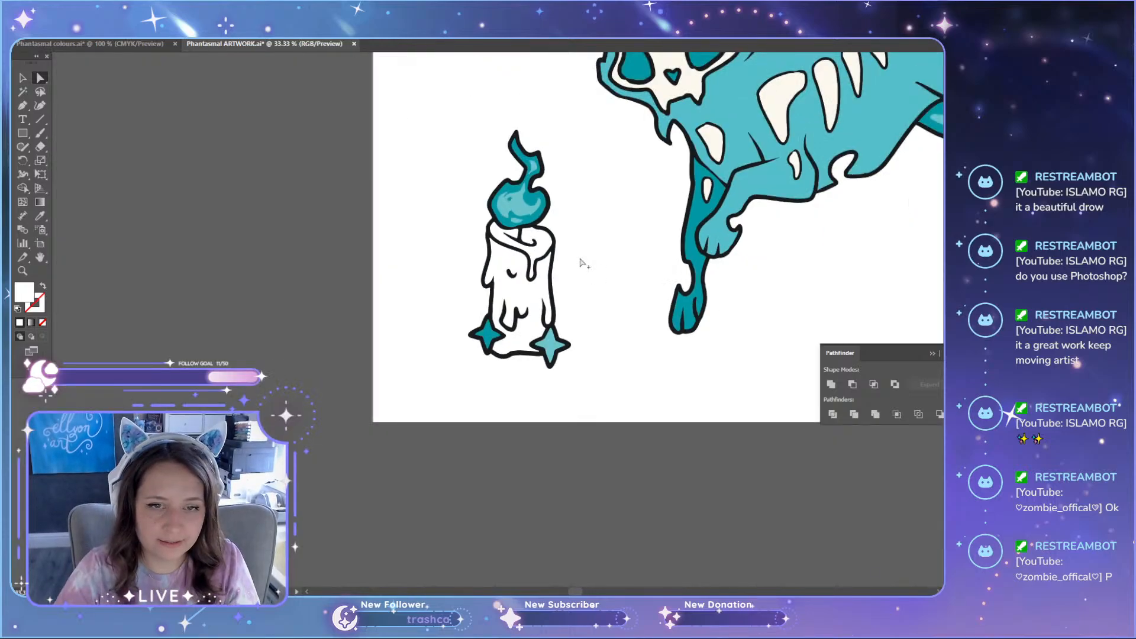
pyautogui.scroll(3, 581, 264)
pyautogui.hotkey('ctrl', 'z')
# Step: Recolour the candle's cream body and melted top with the artboard's white using the Eyedropper
pyautogui.scroll(2, 507, 330)
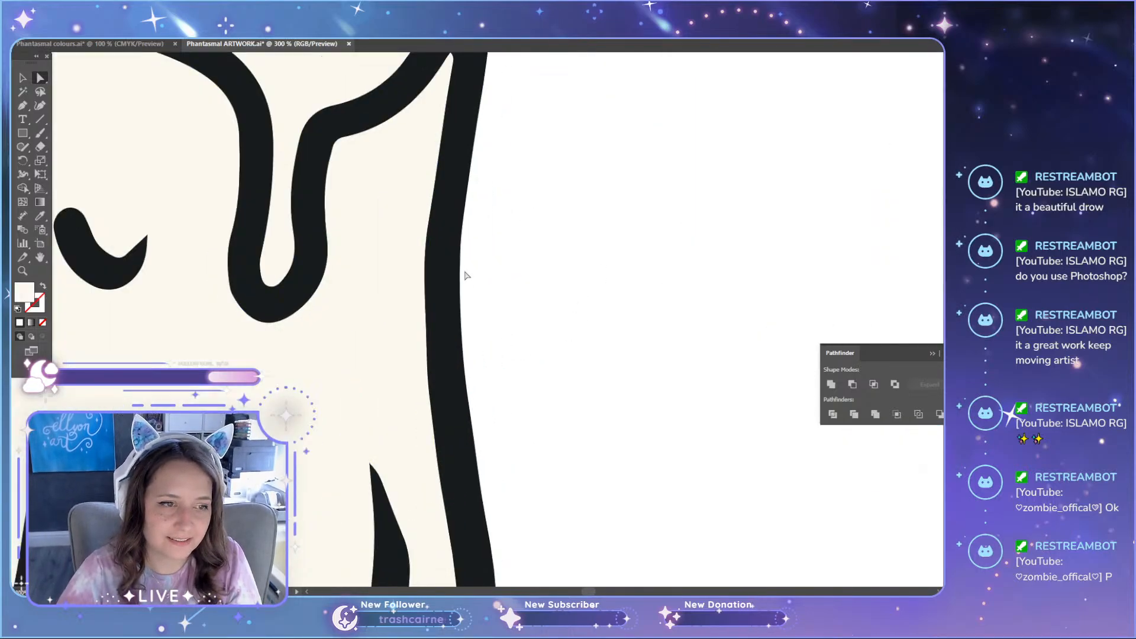
pyautogui.scroll(-2, 464, 276)
pyautogui.click(437, 291)
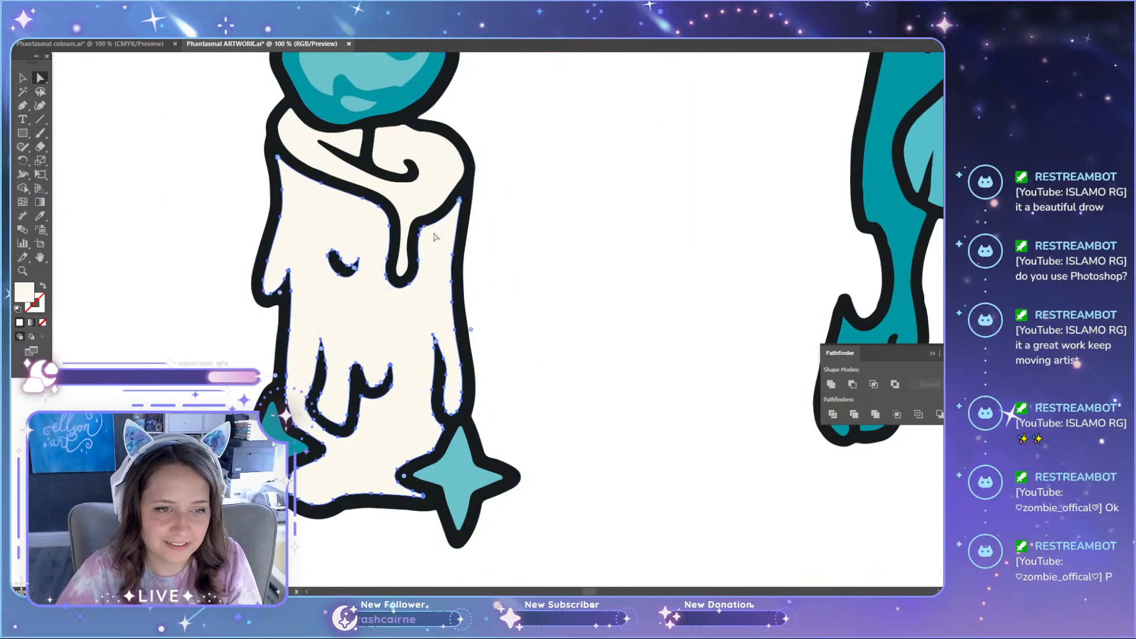
pyautogui.keyDown('shift'); pyautogui.click(437, 183); pyautogui.keyUp('shift')
pyautogui.press('i')
pyautogui.click(580, 189)
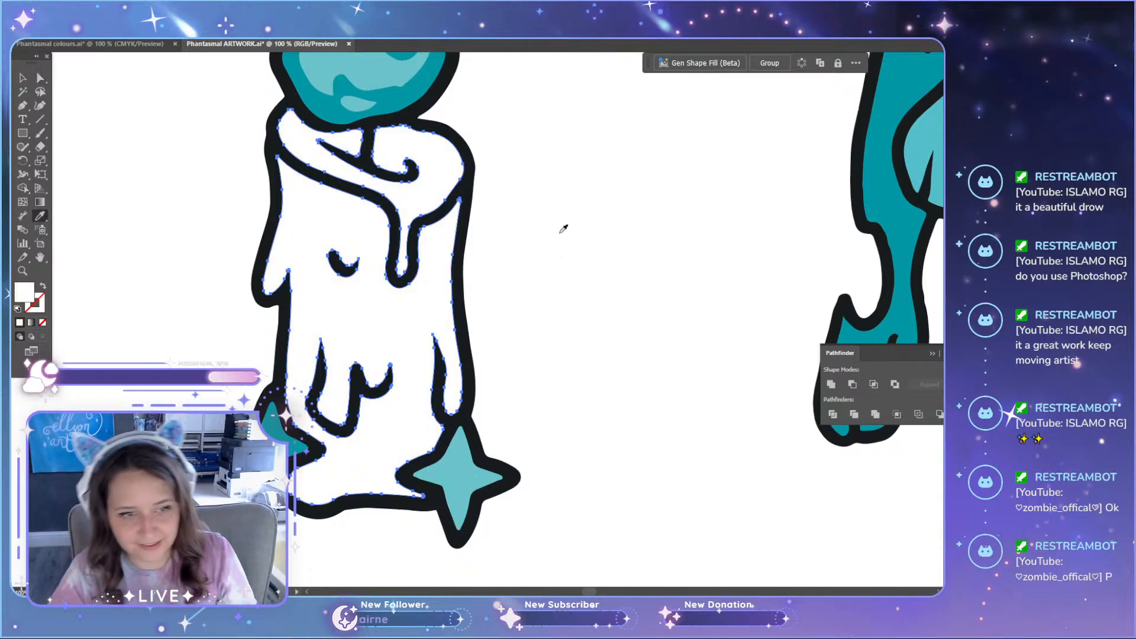
pyautogui.press('a')
pyautogui.click(564, 240)
# Step: Recolour the floating skull's face and the cat's skull, chest, ribs and front-leg bones with the background white using the Eyedropper
pyautogui.scroll(-5, 564, 243)
pyautogui.scroll(5, 769, 254)
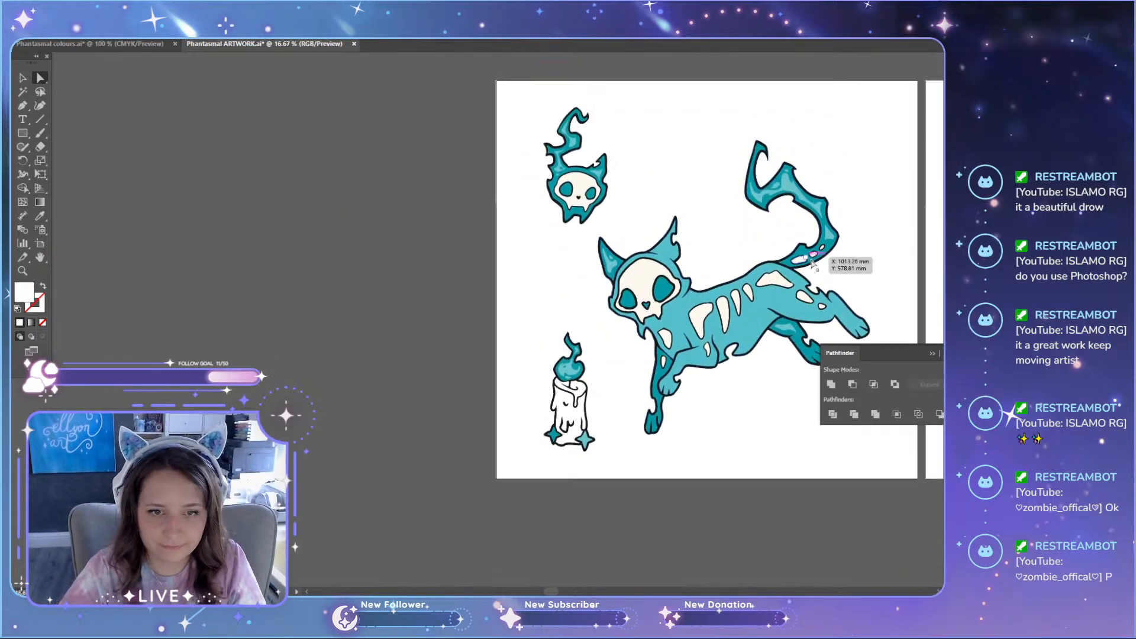
pyautogui.scroll(2, 832, 327)
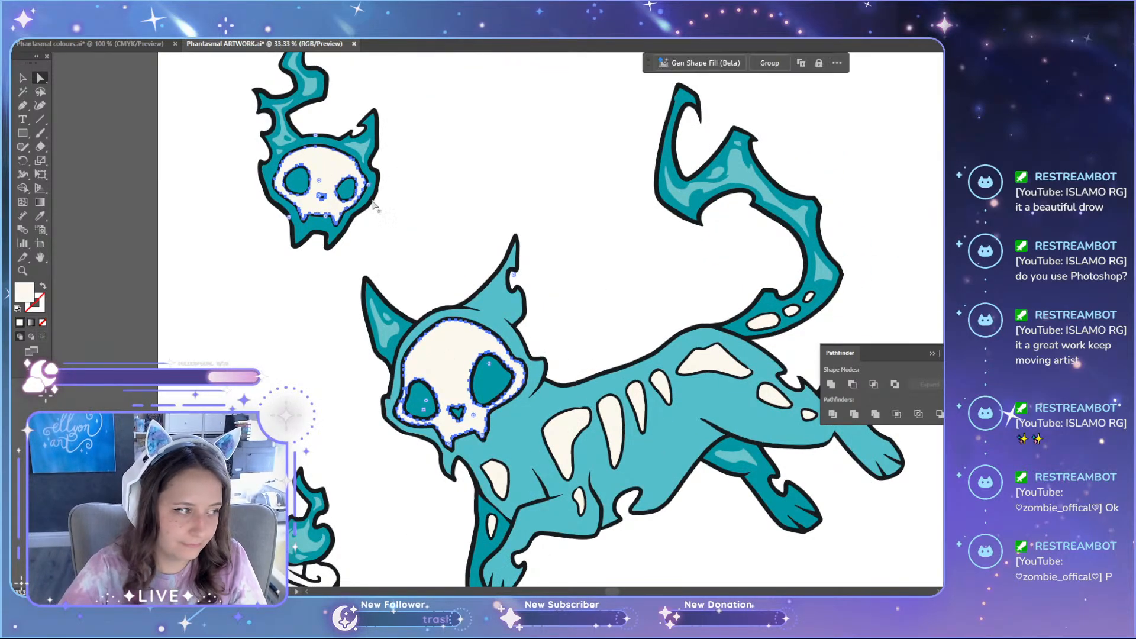
pyautogui.scroll(-2, 493, 297)
pyautogui.click(493, 297)
pyautogui.scroll(-2, 493, 298)
pyautogui.scroll(2, 499, 356)
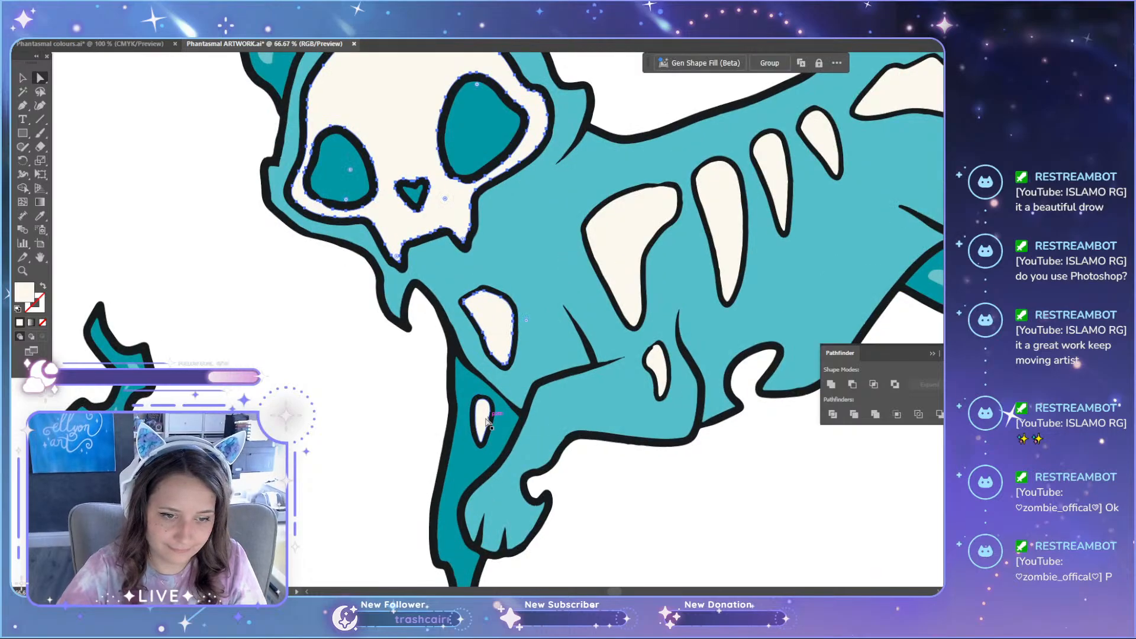
pyautogui.keyDown('shift'); pyautogui.click(655, 369); pyautogui.keyUp('shift')
pyautogui.keyDown('shift'); pyautogui.click(619, 228); pyautogui.keyUp('shift')
pyautogui.keyDown('shift'); pyautogui.click(719, 237); pyautogui.keyUp('shift')
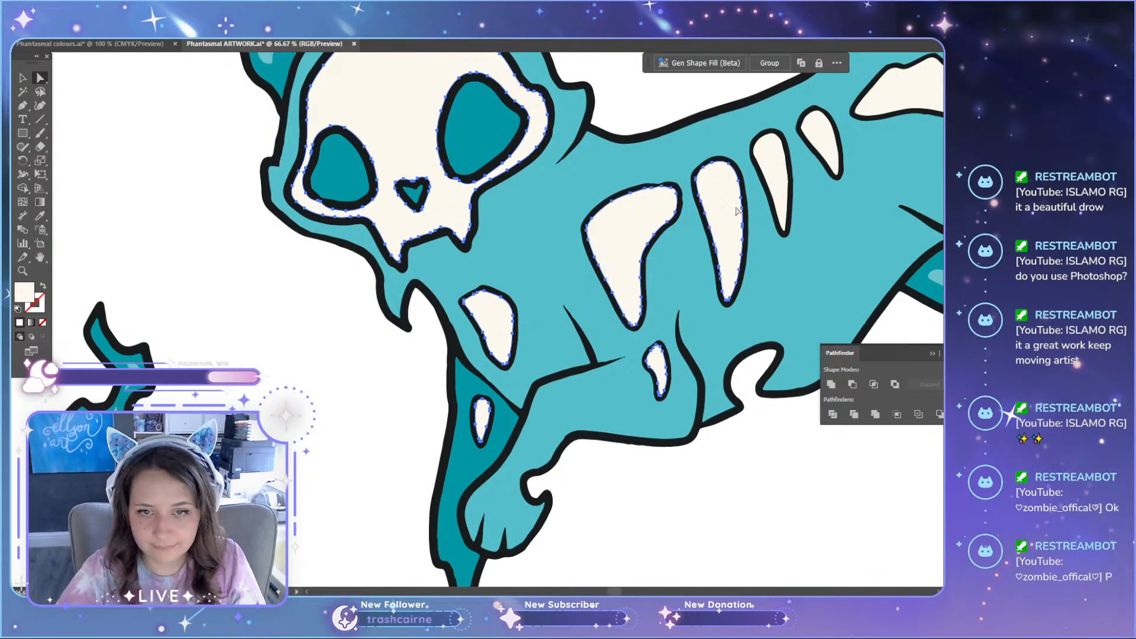
pyautogui.keyDown('shift'); pyautogui.click(777, 164); pyautogui.keyUp('shift')
pyautogui.keyDown('shift'); pyautogui.click(825, 140); pyautogui.keyUp('shift')
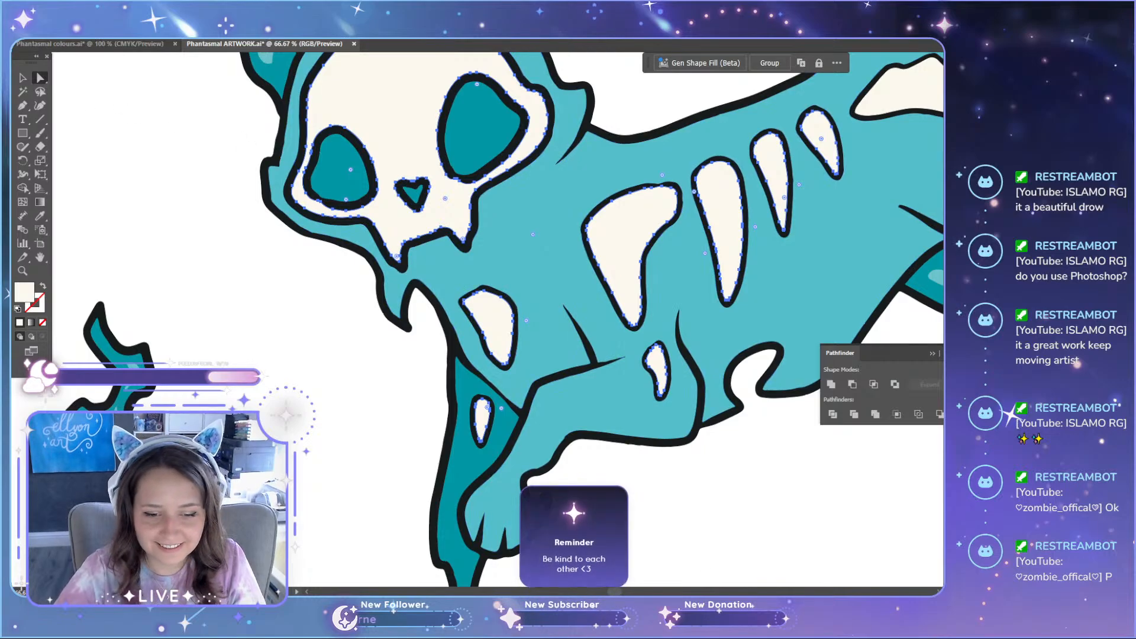
pyautogui.hscroll(5, 573, 256)
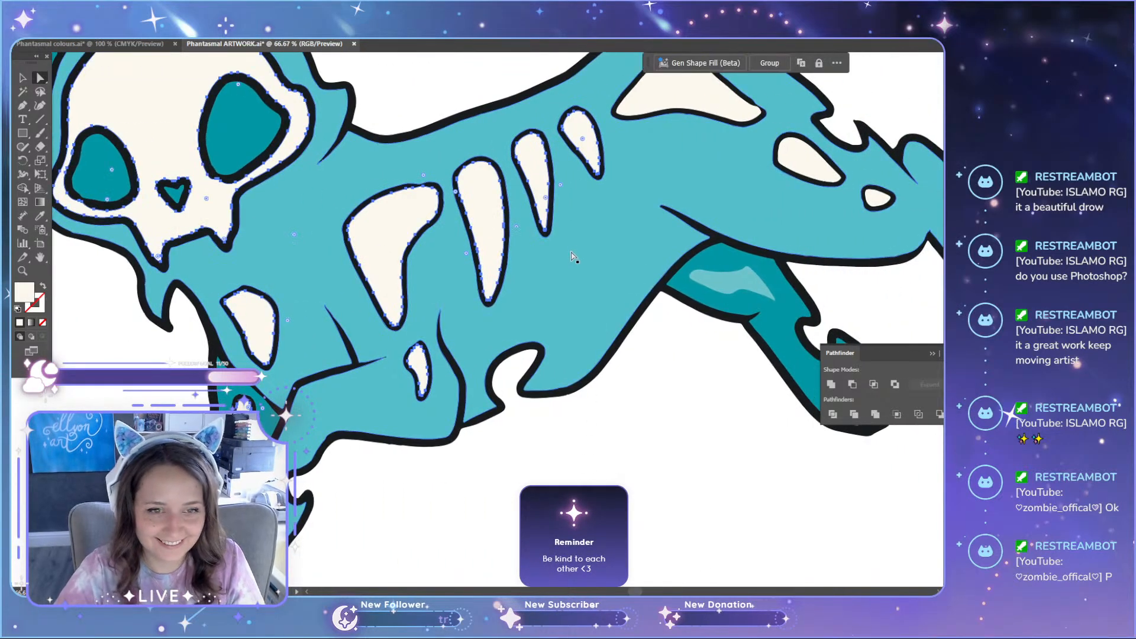
pyautogui.press('i')
pyautogui.click(653, 392)
pyautogui.scroll(1, 710, 284)
pyautogui.press('a')
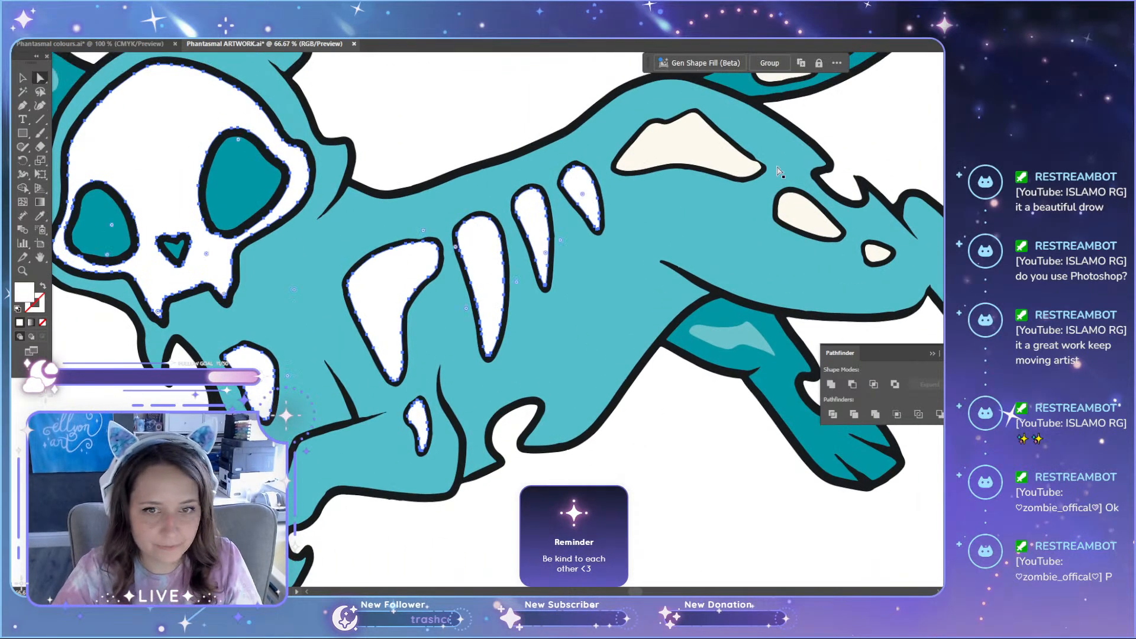
# Step: Recolour the cat's hip, hind-leg and tail bones with the artboard's white using the Eyedropper
pyautogui.click(750, 168)
pyautogui.keyDown('shift'); pyautogui.click(825, 227); pyautogui.keyUp('shift')
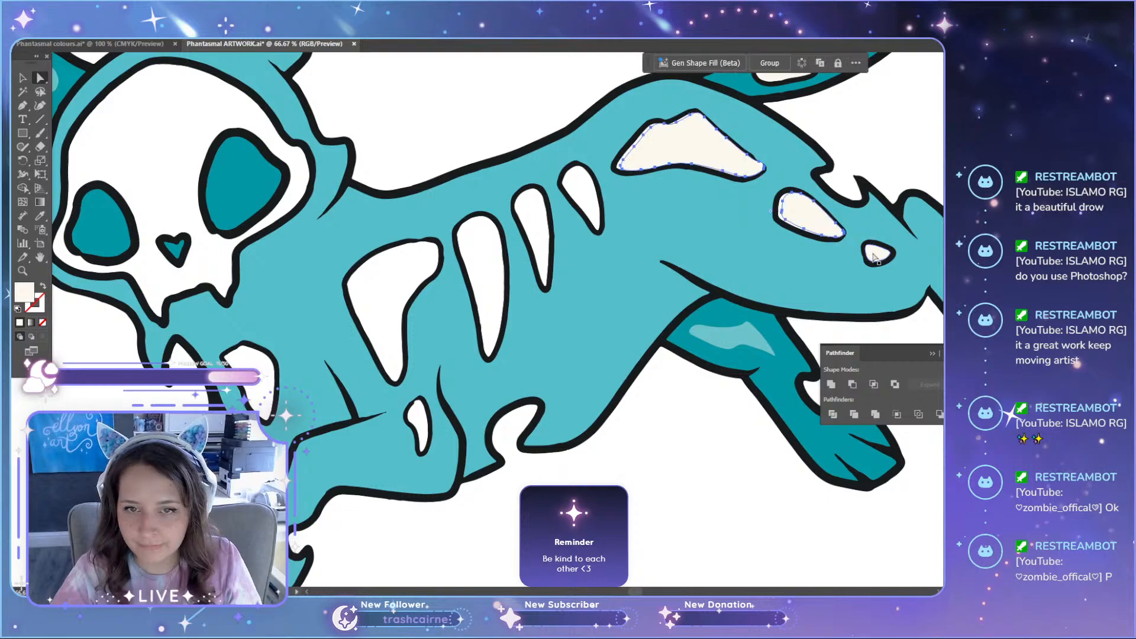
pyautogui.hotkey('ctrl', 'z')
pyautogui.click(923, 122)
pyautogui.click(707, 149)
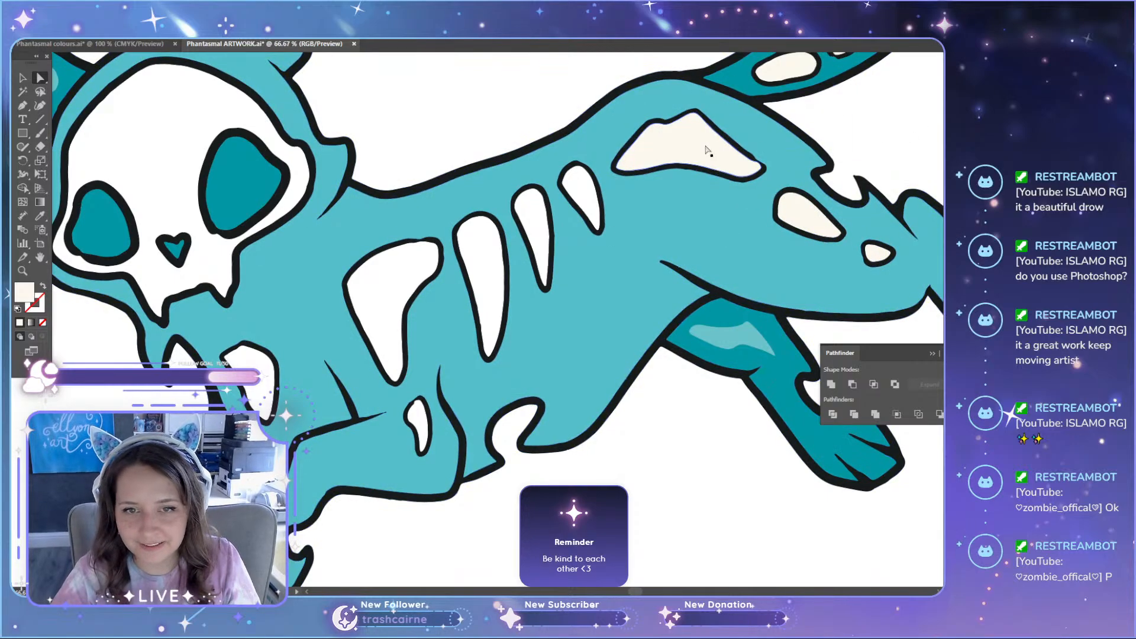
pyautogui.keyDown('shift'); pyautogui.click(809, 223); pyautogui.keyUp('shift')
pyautogui.scroll(2, 873, 260)
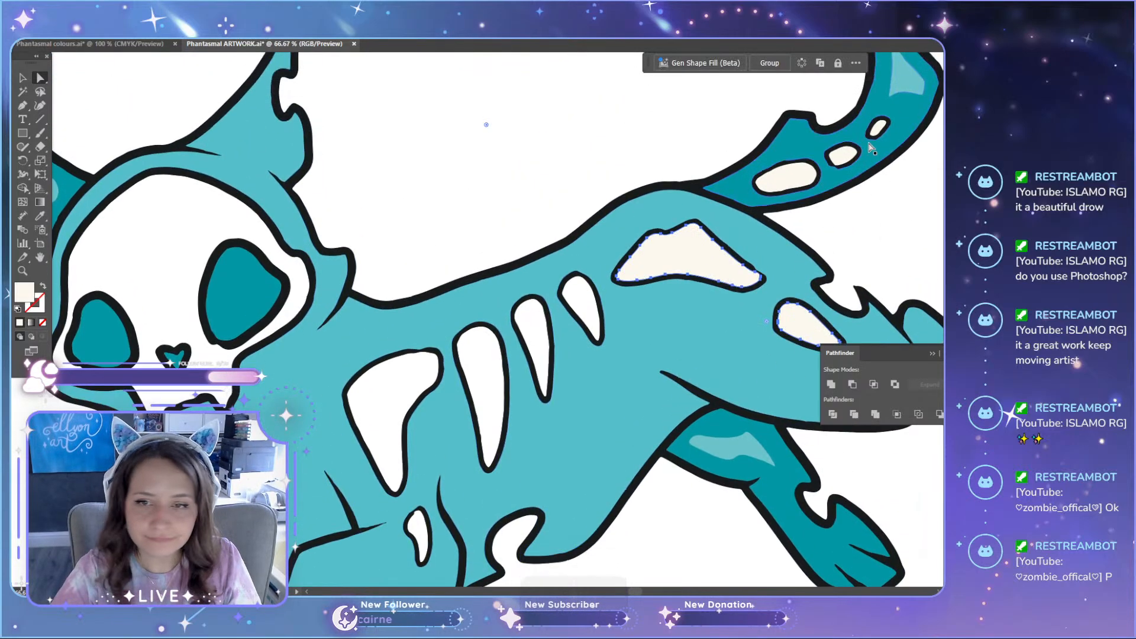
pyautogui.scroll(3, 883, 117)
pyautogui.keyDown('shift'); pyautogui.click(872, 149); pyautogui.keyUp('shift')
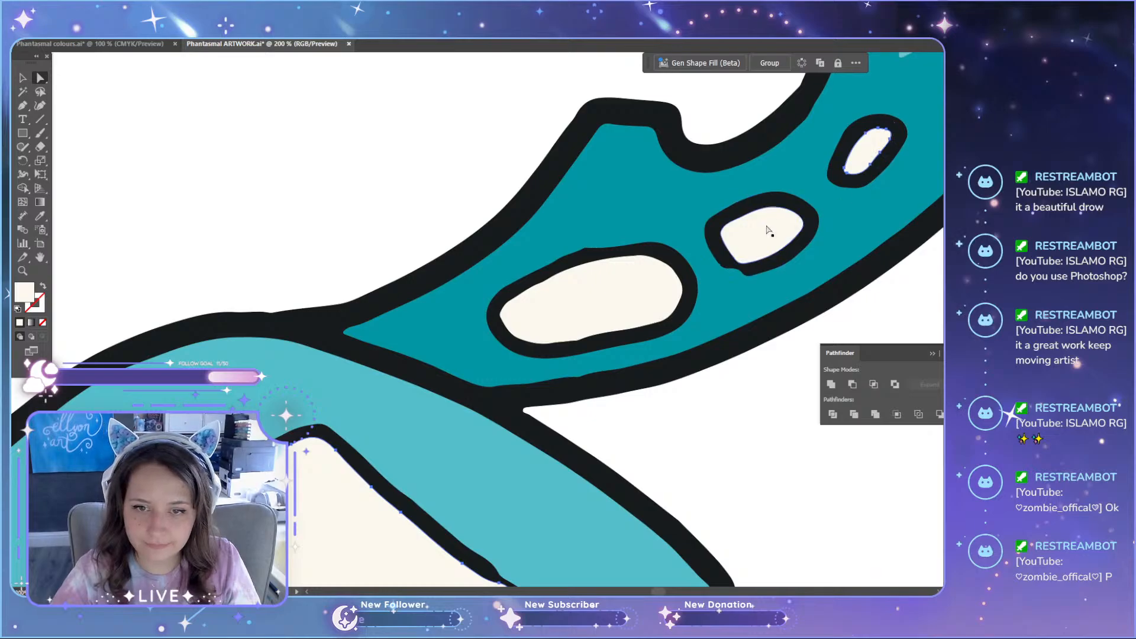
pyautogui.press('i')
pyautogui.click(375, 202)
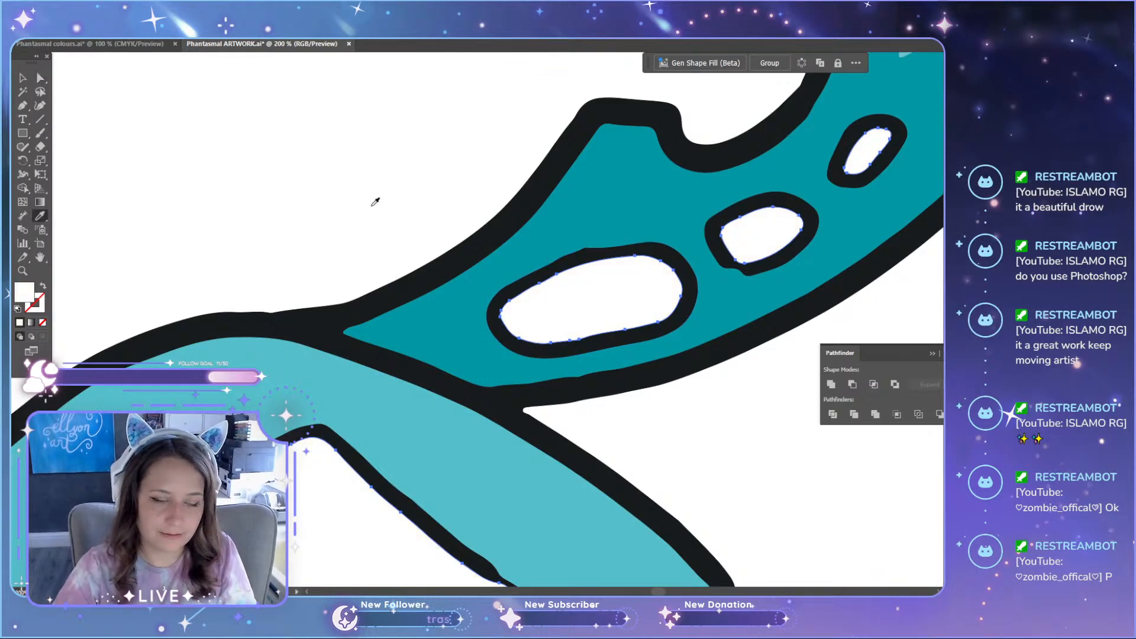
pyautogui.scroll(-9, 375, 204)
pyautogui.press('a')
pyautogui.click(446, 335)
pyautogui.scroll(2, 229, 217)
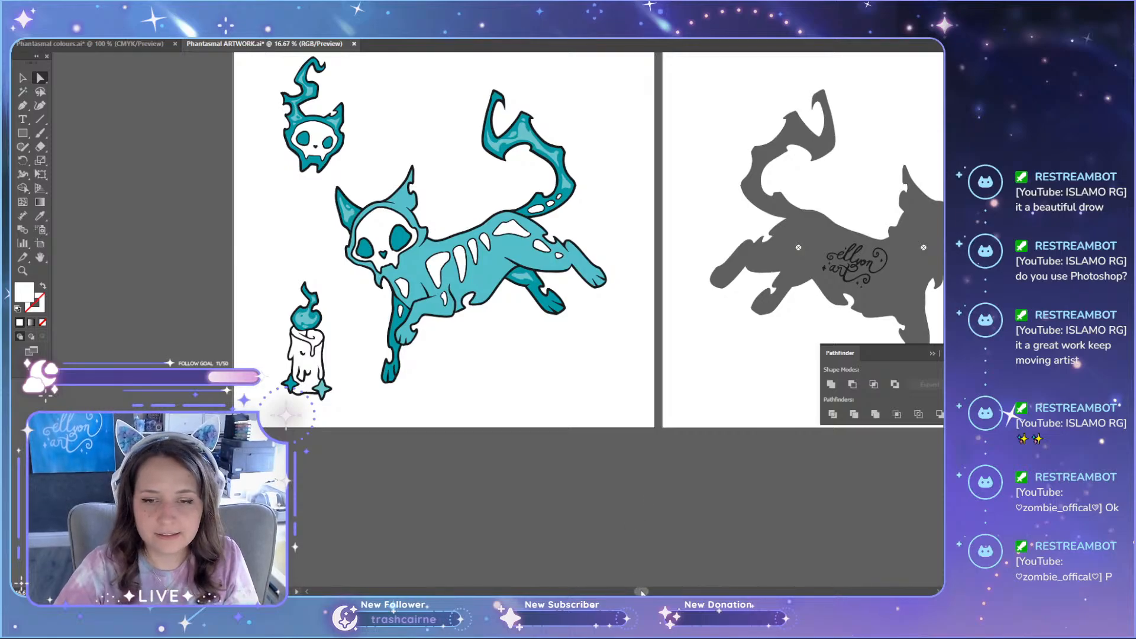
# Step: Try moving the "ellyon art" signature off the grey cat silhouette, and undo the move
pyautogui.moveTo(642, 592); pyautogui.dragTo(740, 592)
pyautogui.press('v')
pyautogui.click(565, 265)
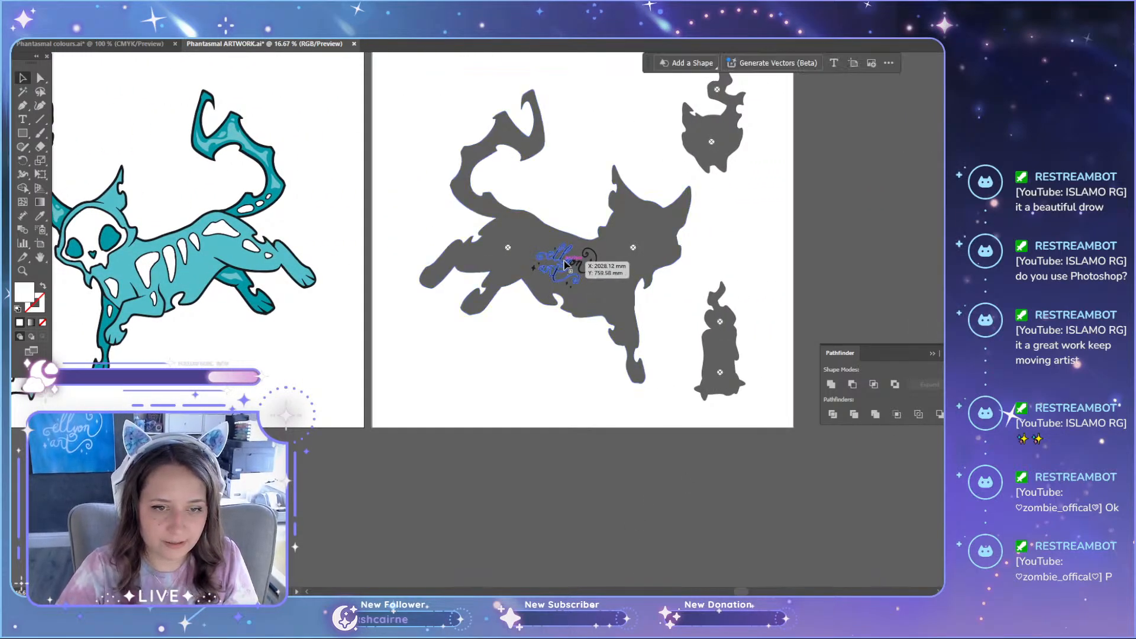
pyautogui.moveTo(565, 264)
pyautogui.mouseDown()
pyautogui.moveTo(540, 385)
pyautogui.moveTo(545, 456)
pyautogui.moveTo(584, 256)
pyautogui.moveTo(509, 405)
pyautogui.mouseUp()
pyautogui.hotkey('ctrl', 'z')
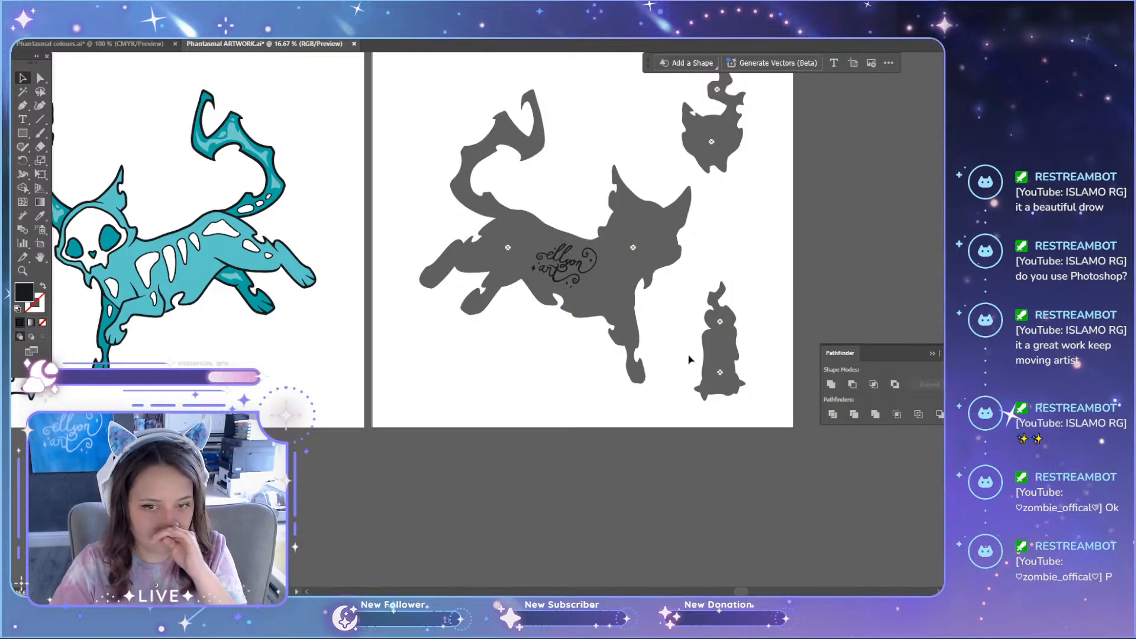
# Step: Combine the candle silhouette with its flame into one object, and do the same for the floating skull silhouette and its flame
pyautogui.click(720, 322)
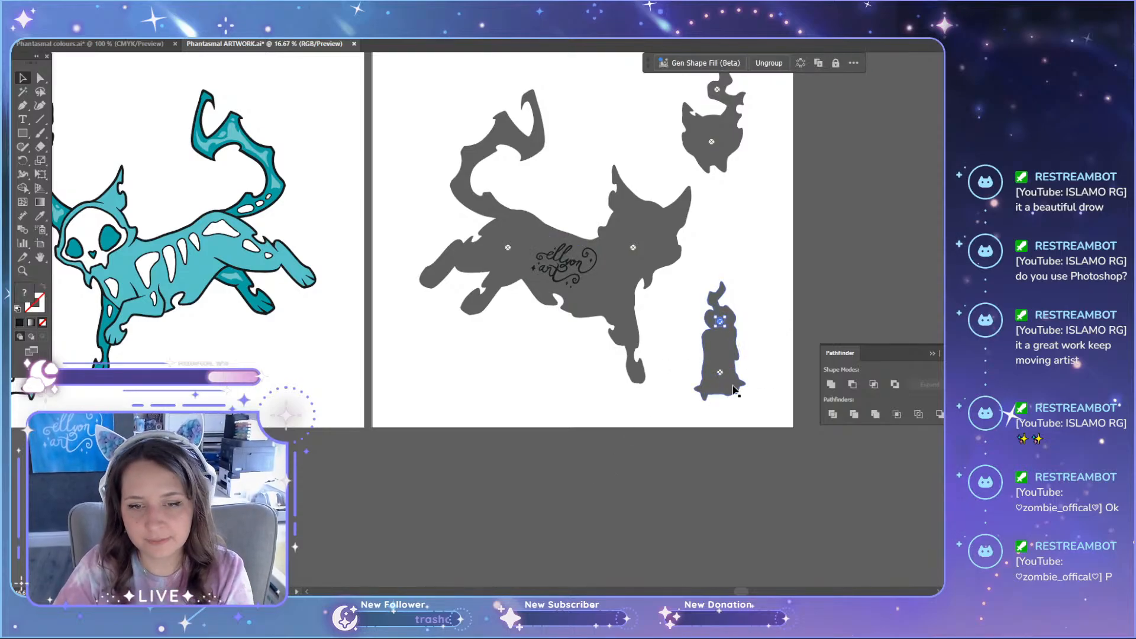
pyautogui.moveTo(733, 391); pyautogui.dragTo(721, 349)
pyautogui.click(754, 241)
pyautogui.scroll(3, 754, 240)
pyautogui.click(718, 172)
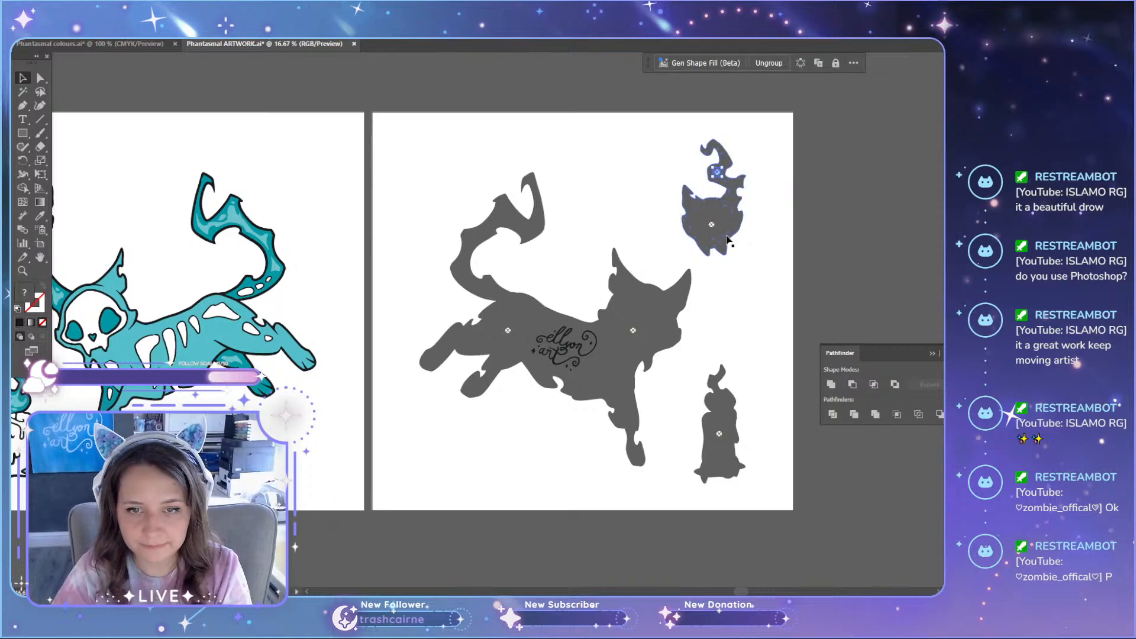
pyautogui.press('Delete')
pyautogui.moveTo(711, 225); pyautogui.dragTo(714, 219)
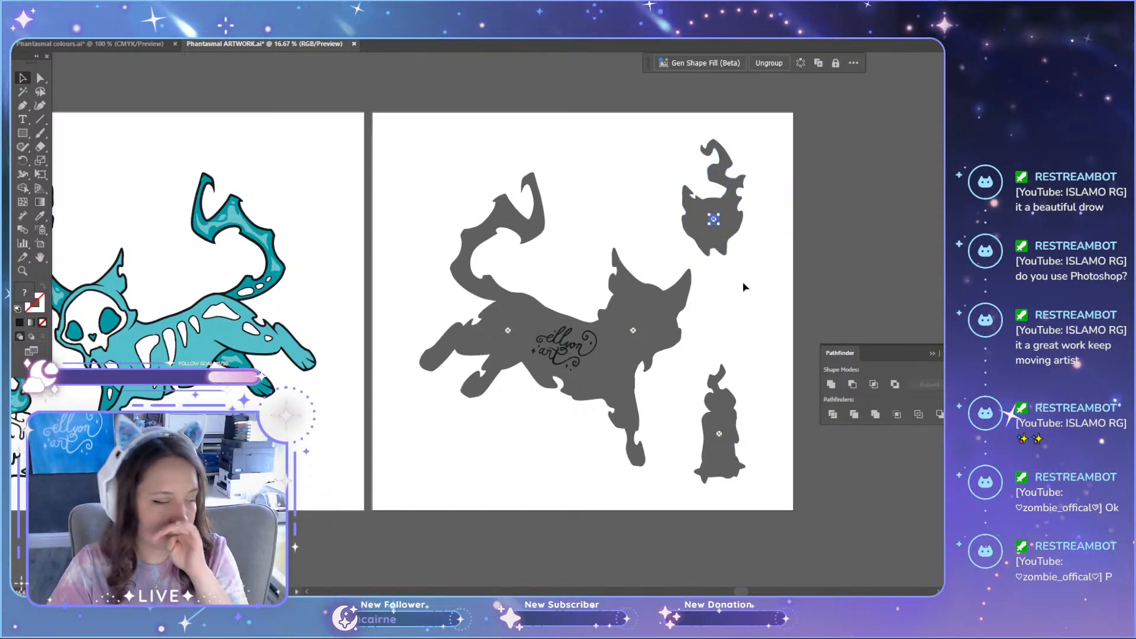
pyautogui.click(735, 284)
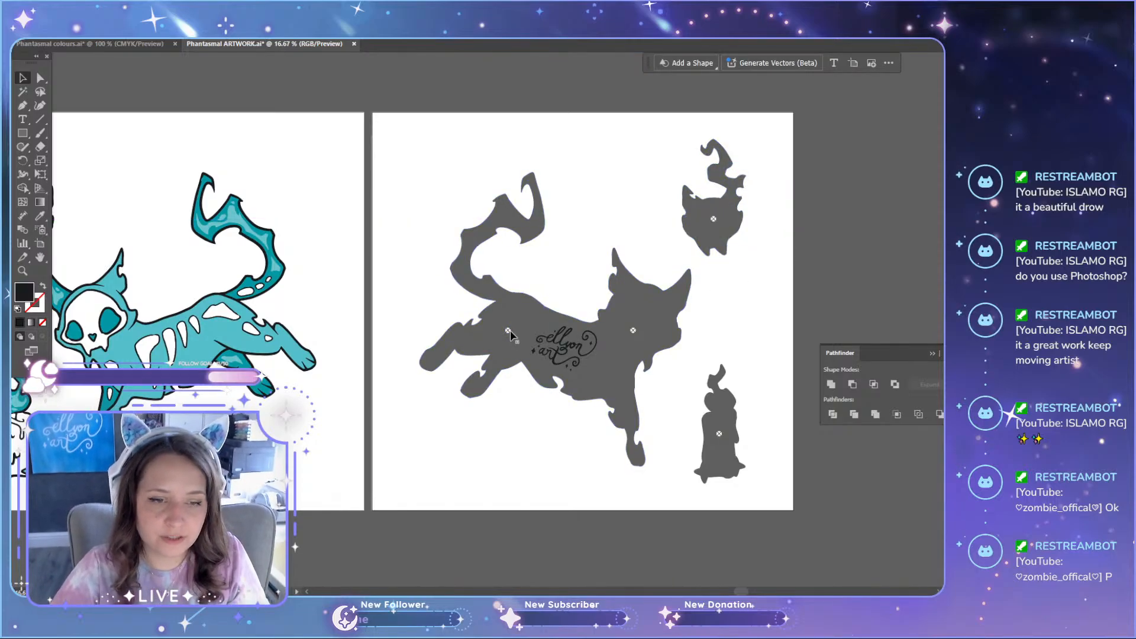
pyautogui.moveTo(510, 336); pyautogui.dragTo(513, 333)
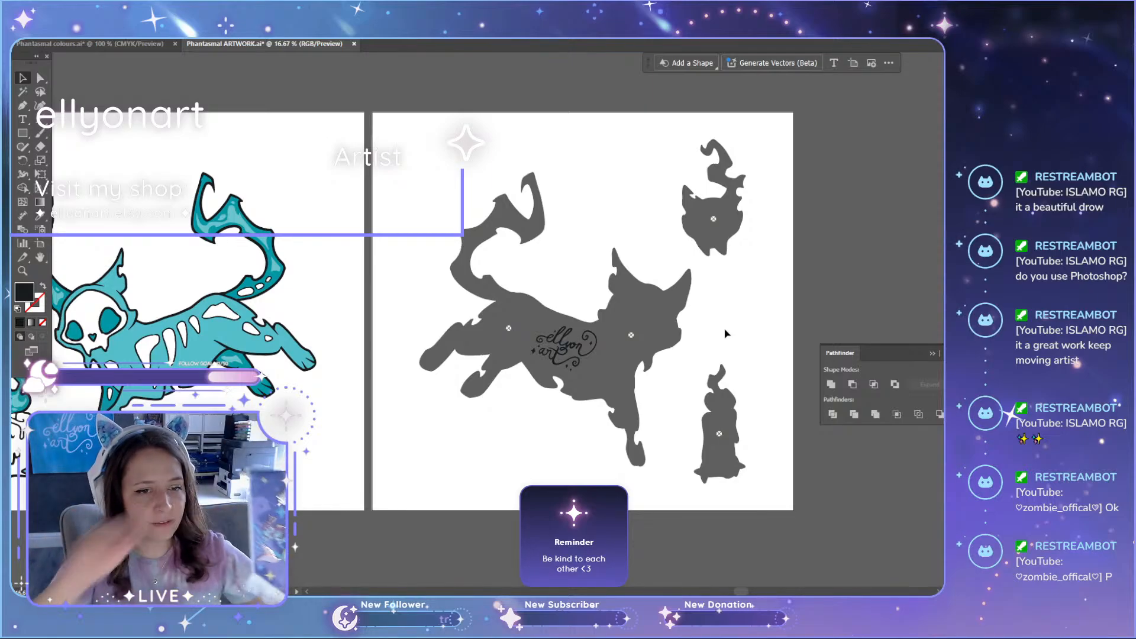
# Step: Check the pieces of the grey cat, skull and candle silhouettes by selecting each one
pyautogui.moveTo(385, 256); pyautogui.dragTo(736, 339)
pyautogui.click(736, 339)
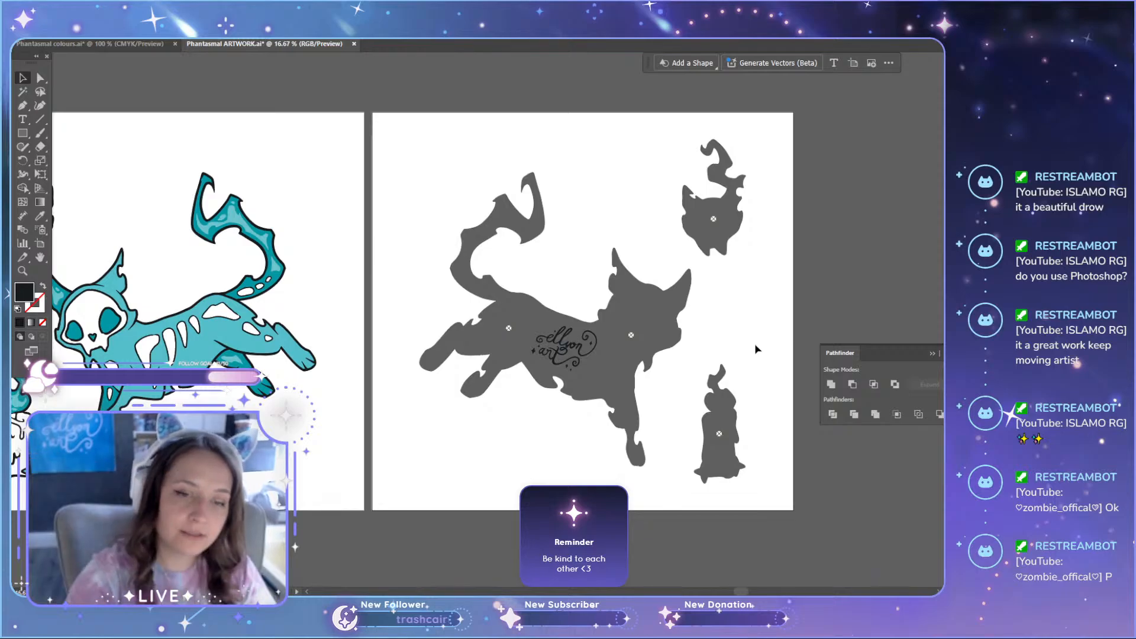
pyautogui.moveTo(521, 283); pyautogui.dragTo(657, 441)
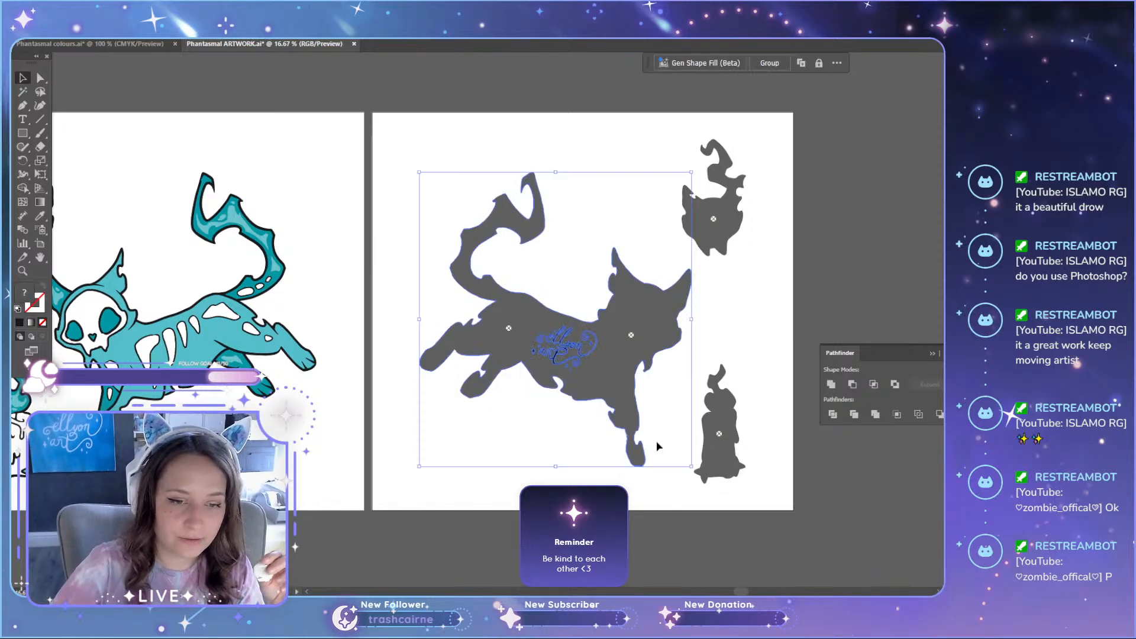
pyautogui.click(704, 339)
pyautogui.moveTo(534, 265); pyautogui.dragTo(632, 431)
pyautogui.click(770, 341)
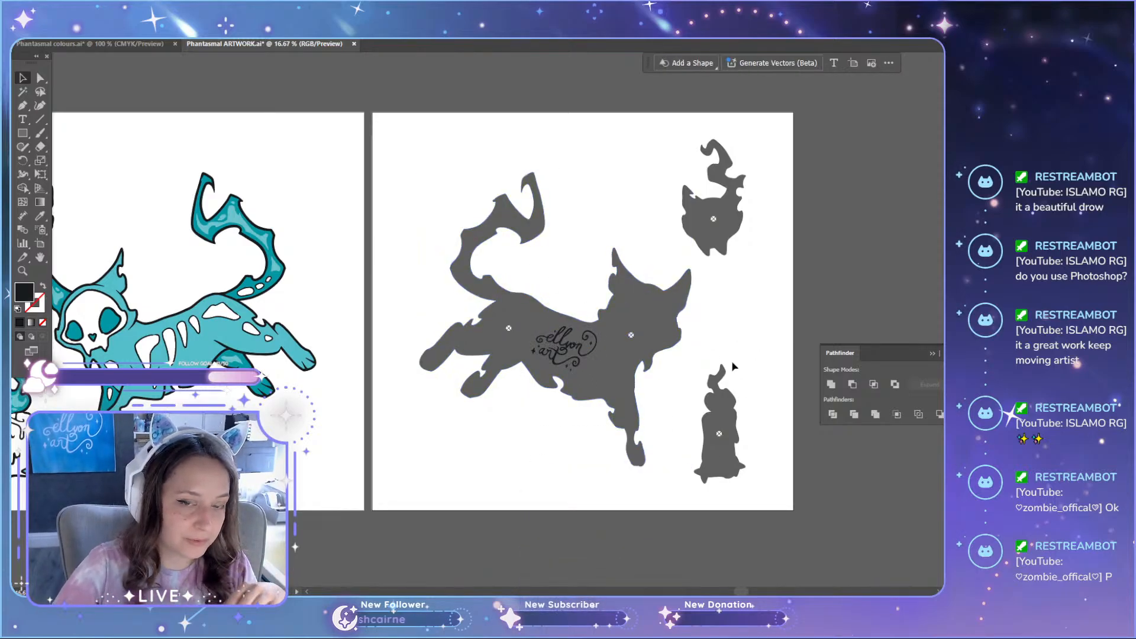
pyautogui.scroll(1, 732, 368)
pyautogui.moveTo(695, 239); pyautogui.dragTo(776, 300)
pyautogui.moveTo(686, 418); pyautogui.dragTo(787, 564)
pyautogui.click(802, 475)
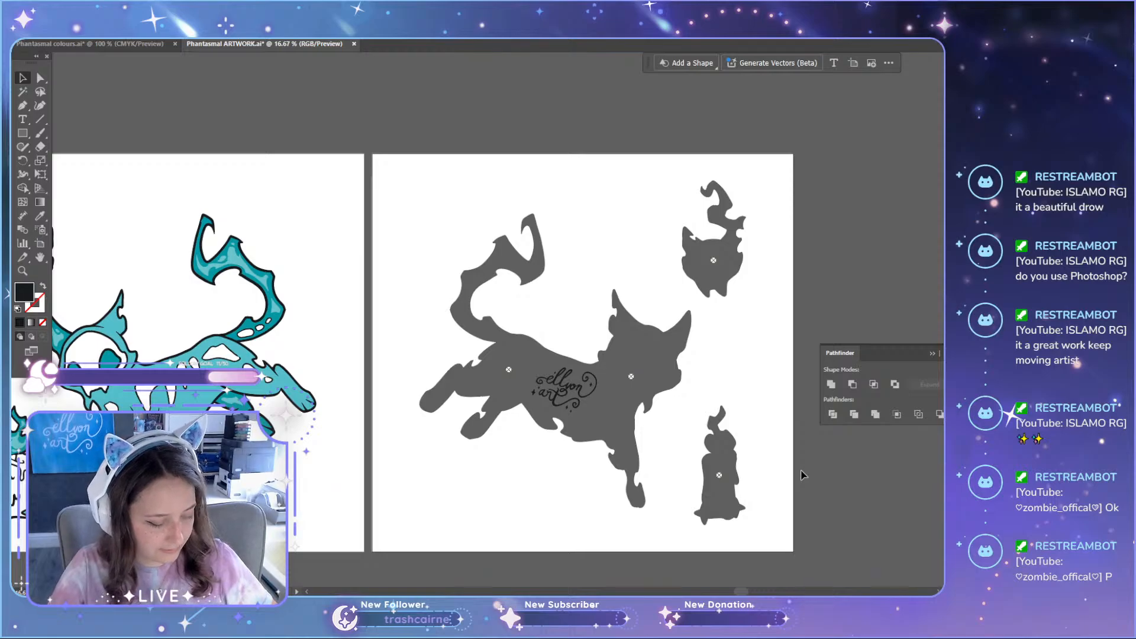
pyautogui.scroll(3, 335, 379)
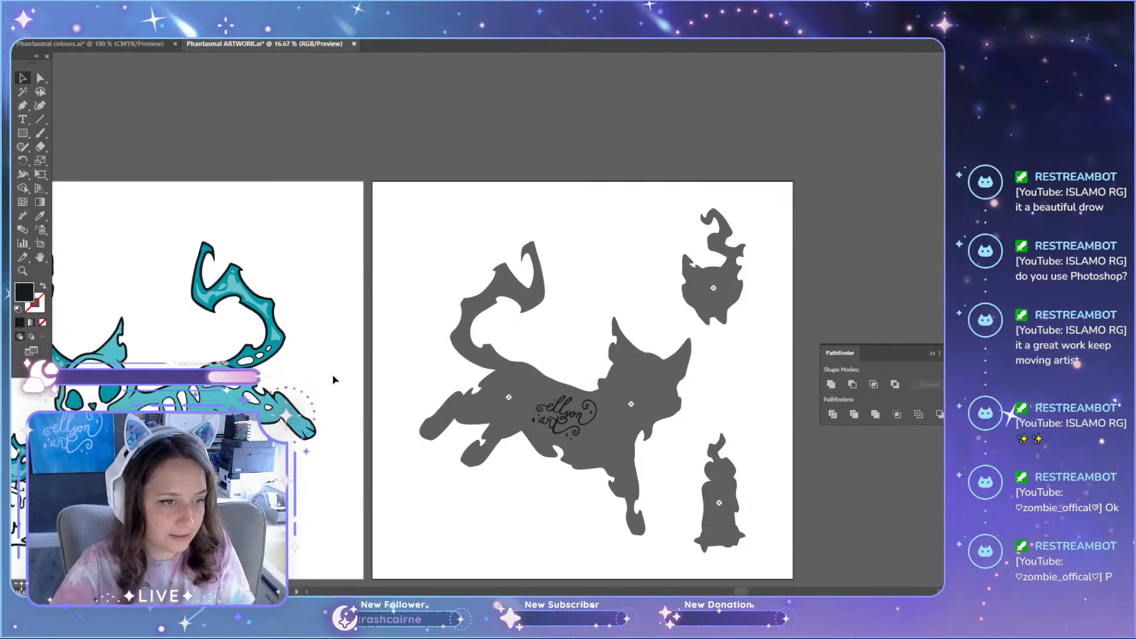
# Step: Inspect the candle artwork closely from its flame highlights down to the wax drips and base for remaining flaws
pyautogui.scroll(-2, 659, 561)
pyautogui.moveTo(743, 592); pyautogui.dragTo(652, 592)
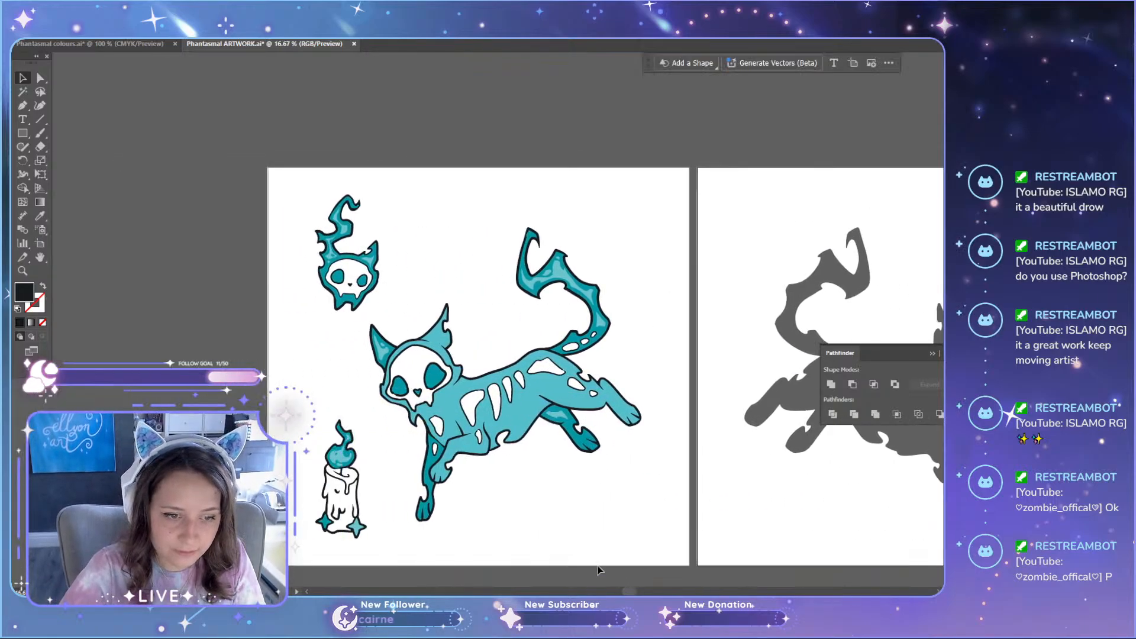
pyautogui.scroll(-3, 332, 443)
pyautogui.scroll(1, 312, 443)
pyautogui.scroll(6, 312, 442)
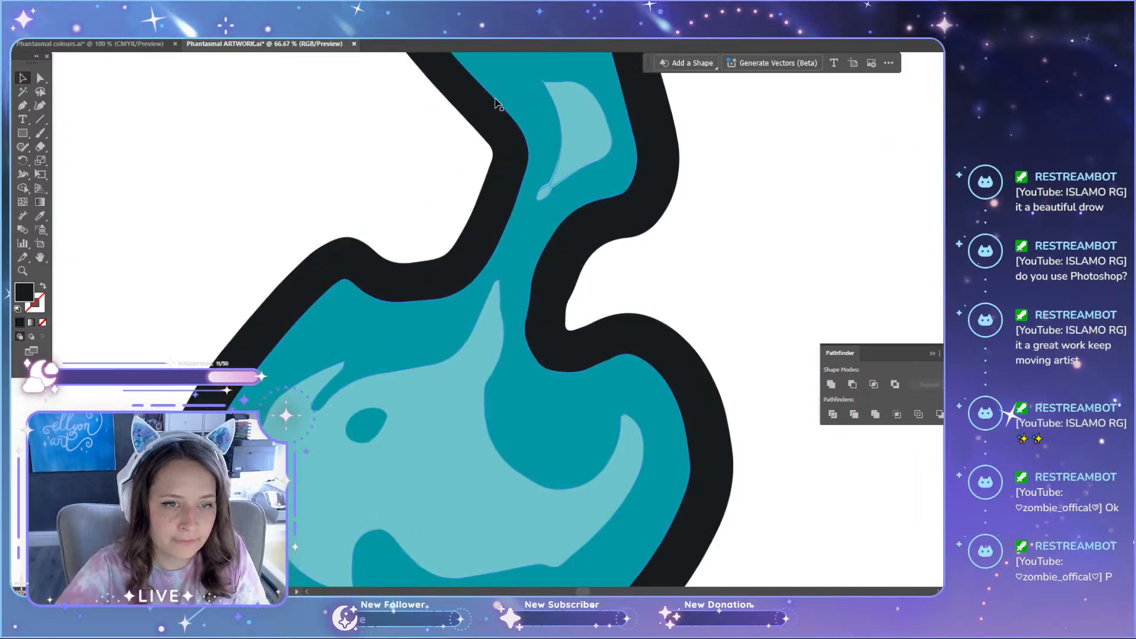
pyautogui.scroll(3, 662, 253)
pyautogui.scroll(1, 661, 251)
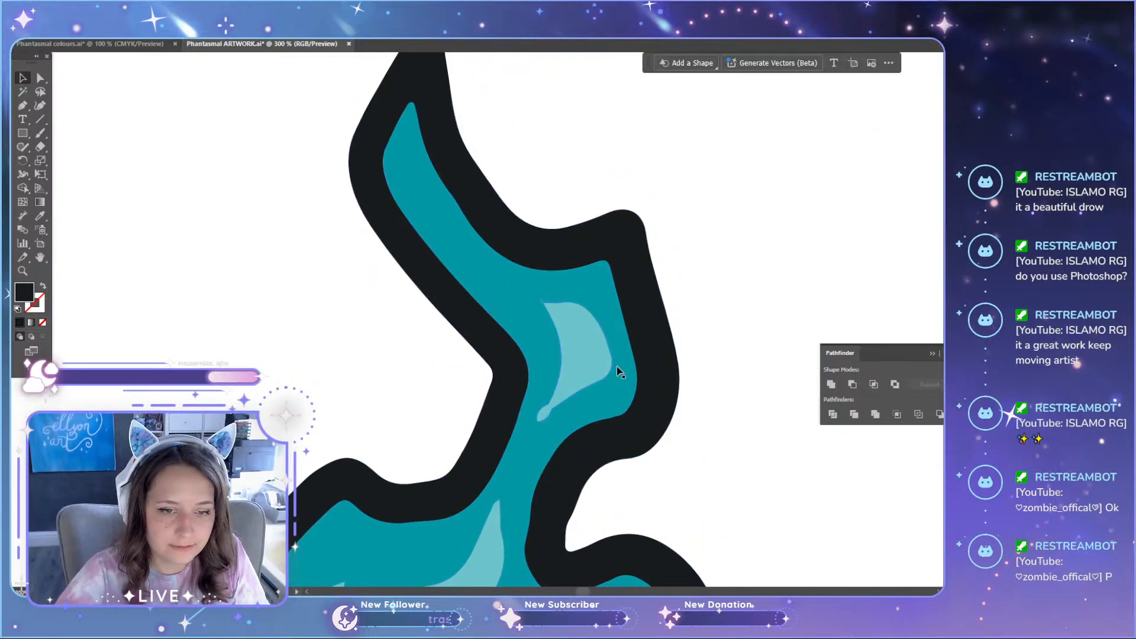
pyautogui.scroll(4, 649, 236)
pyautogui.scroll(-7, 708, 329)
pyautogui.scroll(-10, 709, 330)
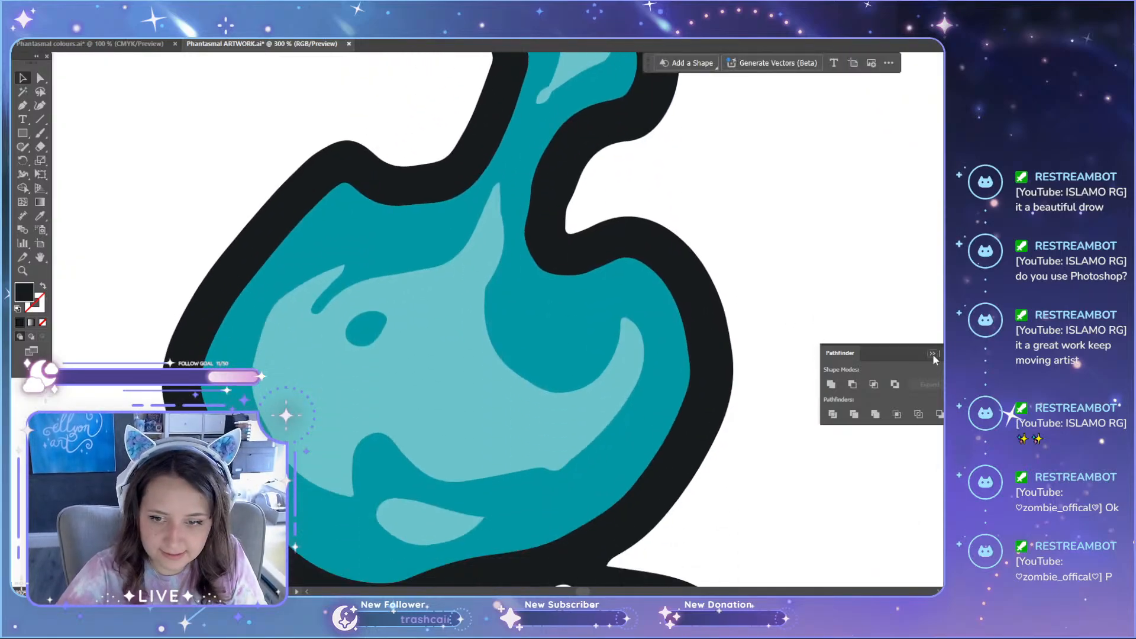
pyautogui.click(932, 353)
pyautogui.scroll(-20, 709, 330)
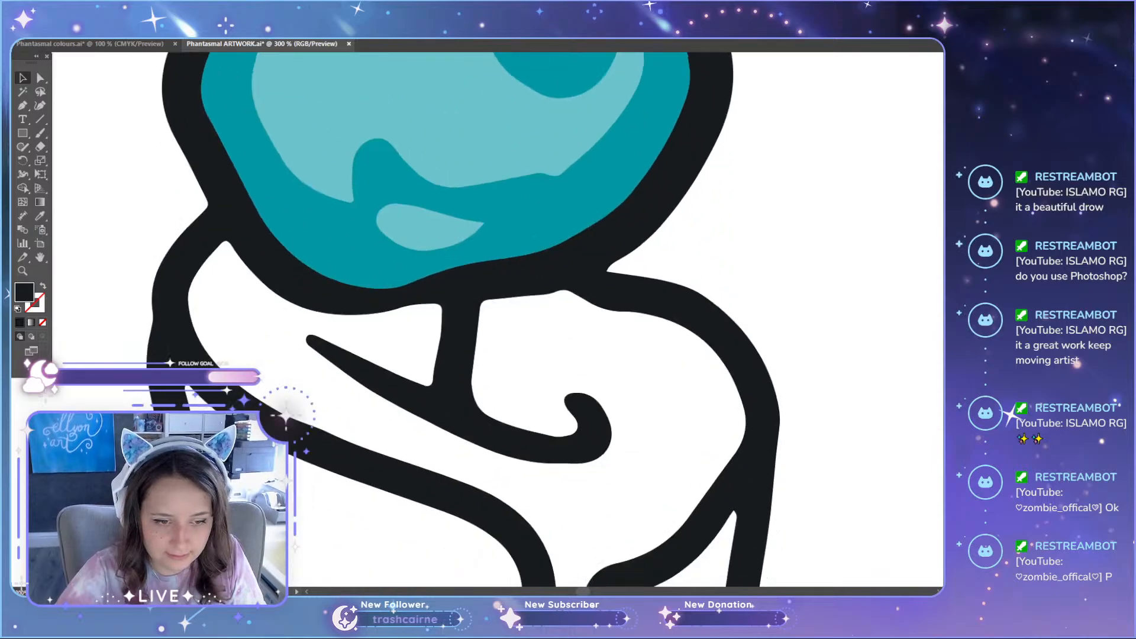
pyautogui.scroll(-20, 914, 373)
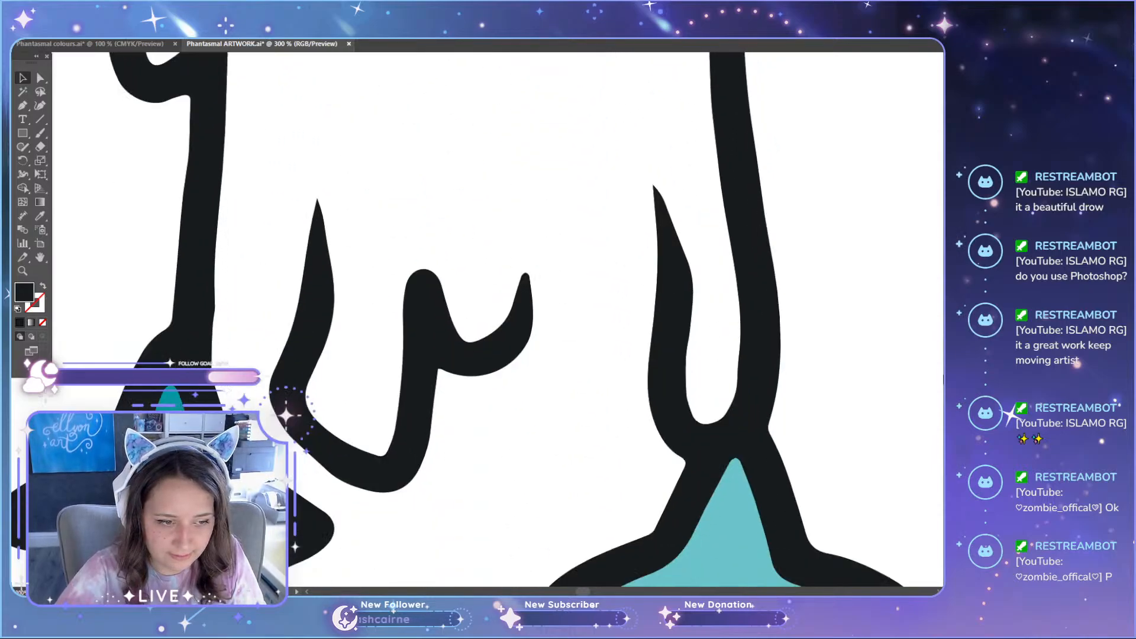
pyautogui.scroll(-8, 713, 284)
# Step: Inspect the floating skull's jaw, face, ears and flame closely for uneven outlines or highlights
pyautogui.scroll(8, 713, 284)
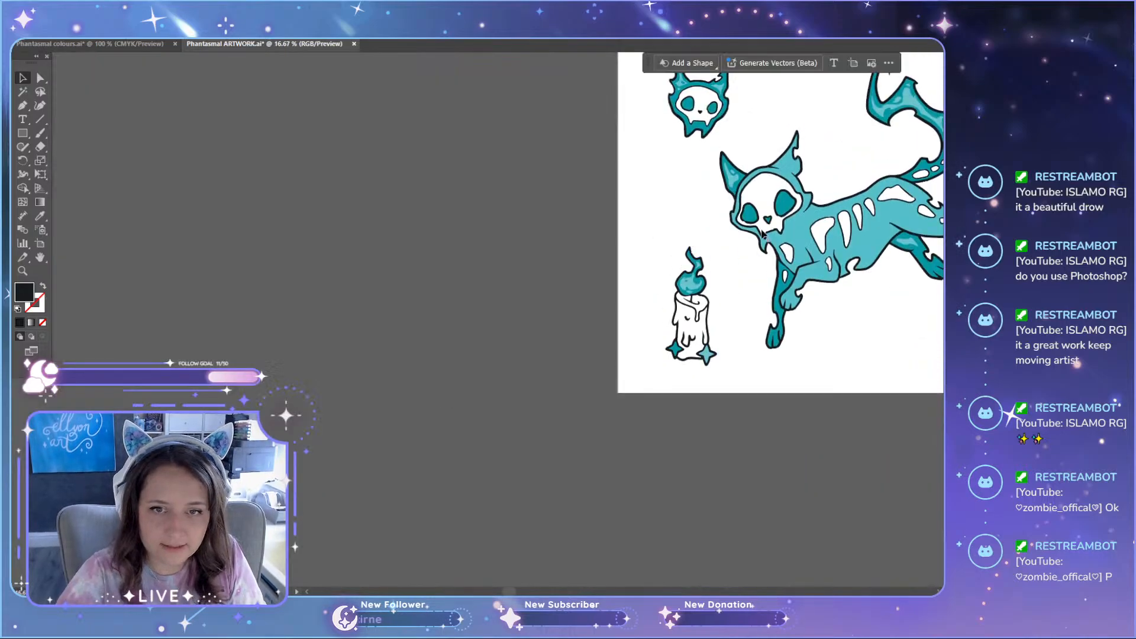
pyautogui.scroll(5, 763, 280)
pyautogui.scroll(10, 343, 520)
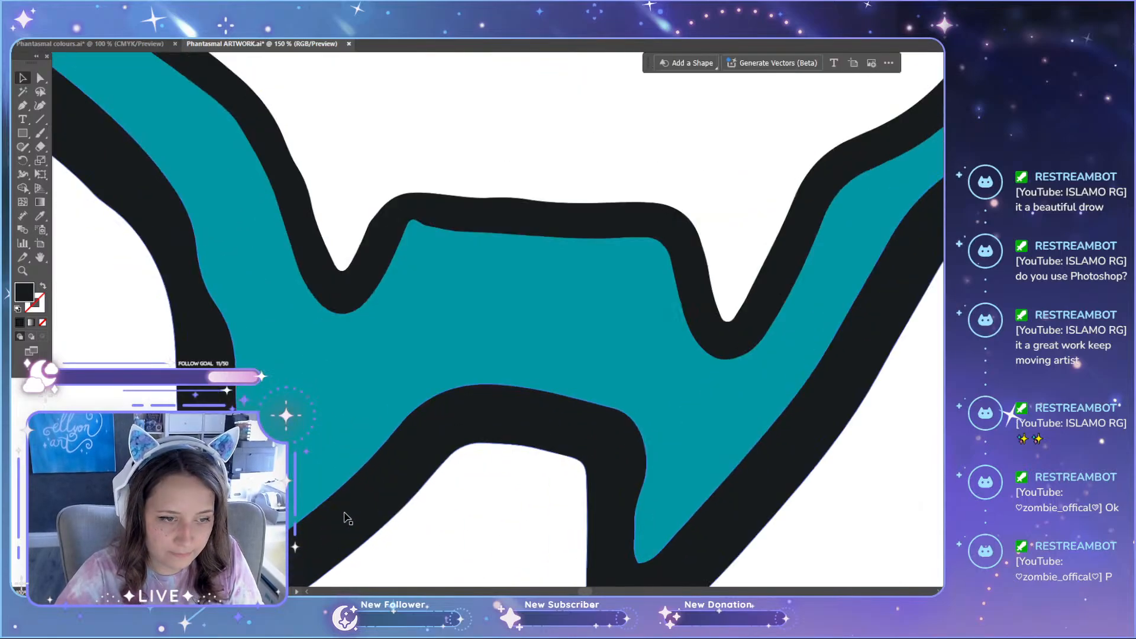
pyautogui.scroll(-2, 378, 513)
pyautogui.scroll(8, 379, 491)
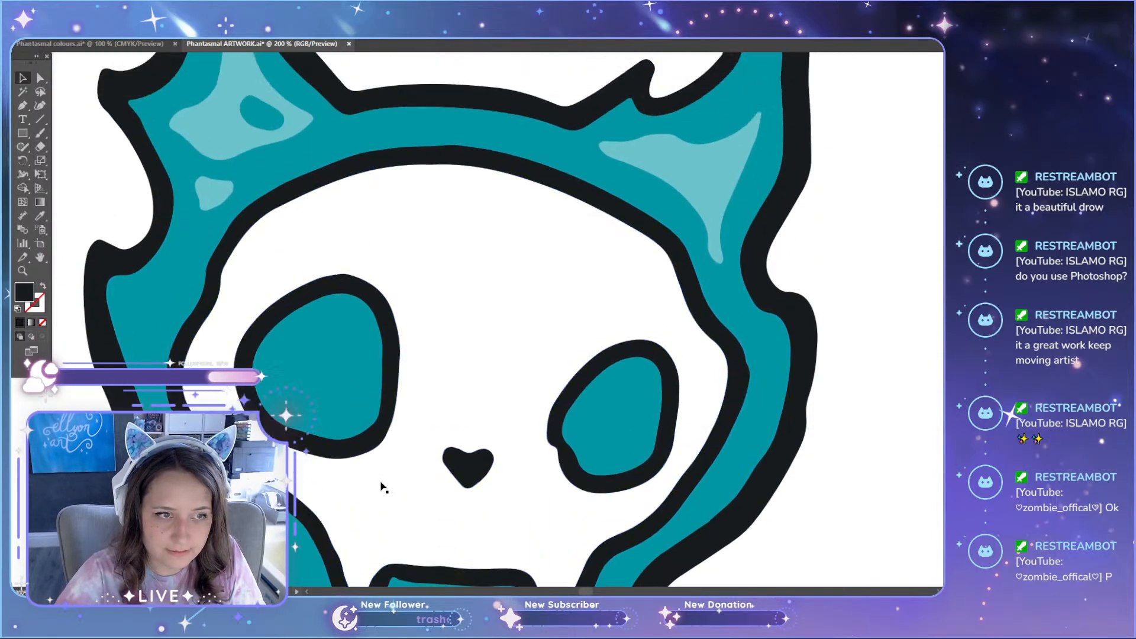
pyautogui.scroll(8, 379, 486)
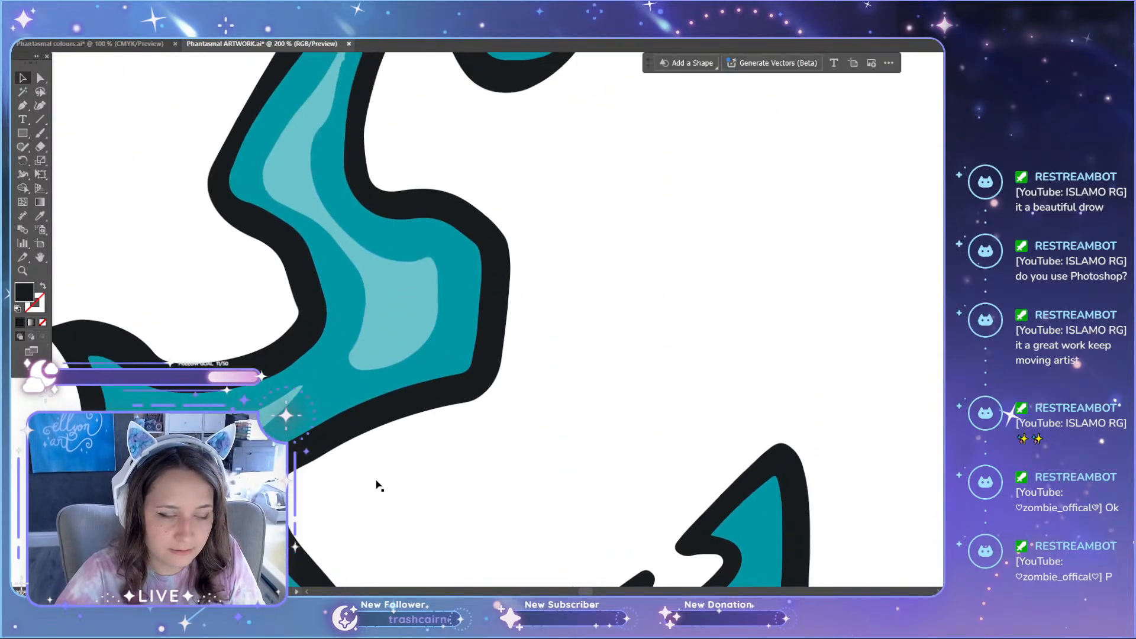
pyautogui.scroll(3, 377, 484)
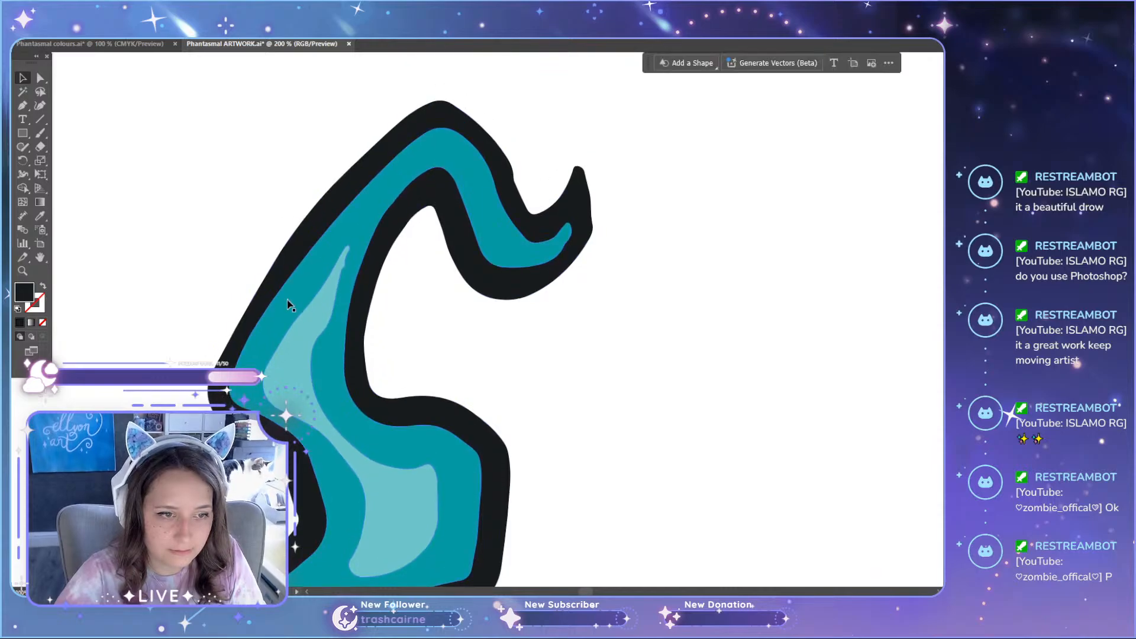
# Step: Draw a Pen patch over the jagged bump on the skull flame's upper highlight and fill it with the surrounding teal
pyautogui.scroll(5, 310, 278)
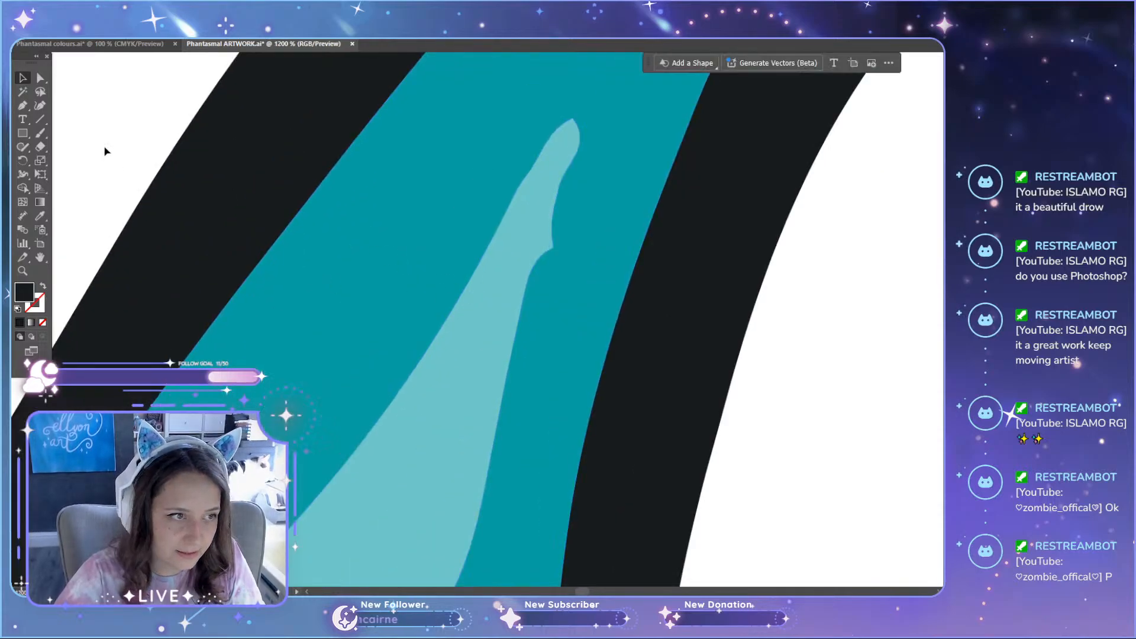
pyautogui.click(24, 107)
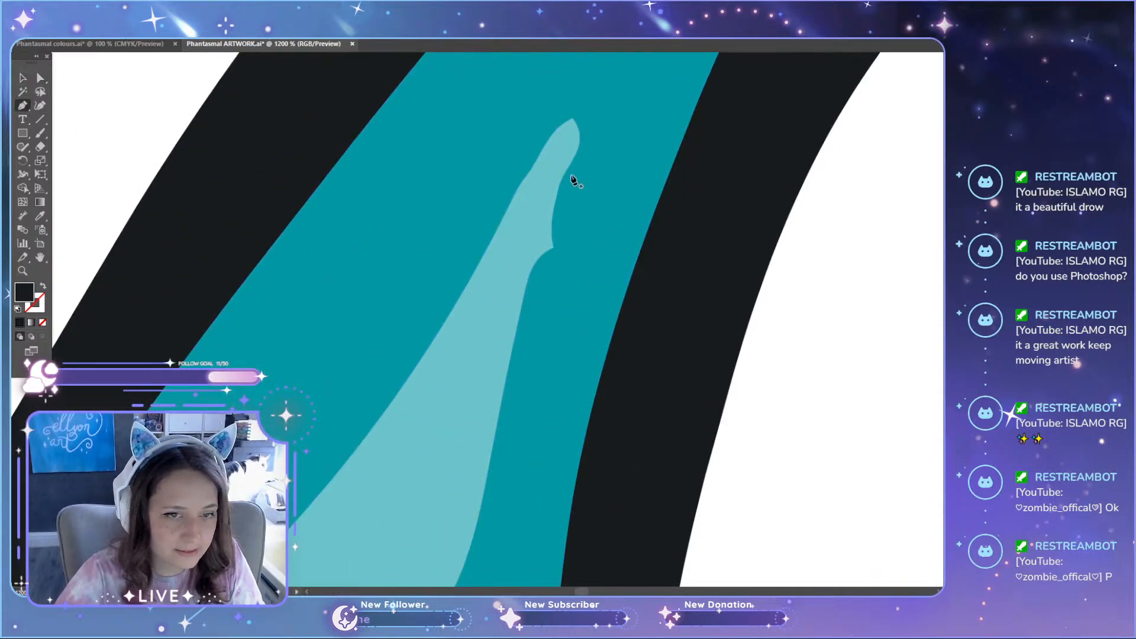
pyautogui.click(559, 188)
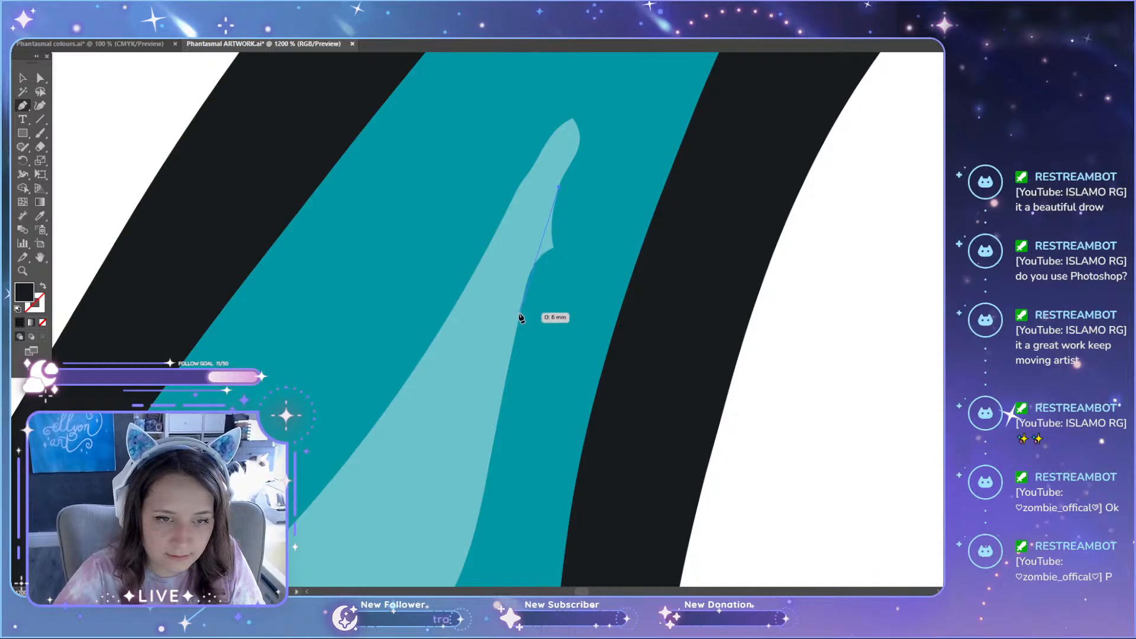
pyautogui.click(520, 314)
pyautogui.click(585, 234)
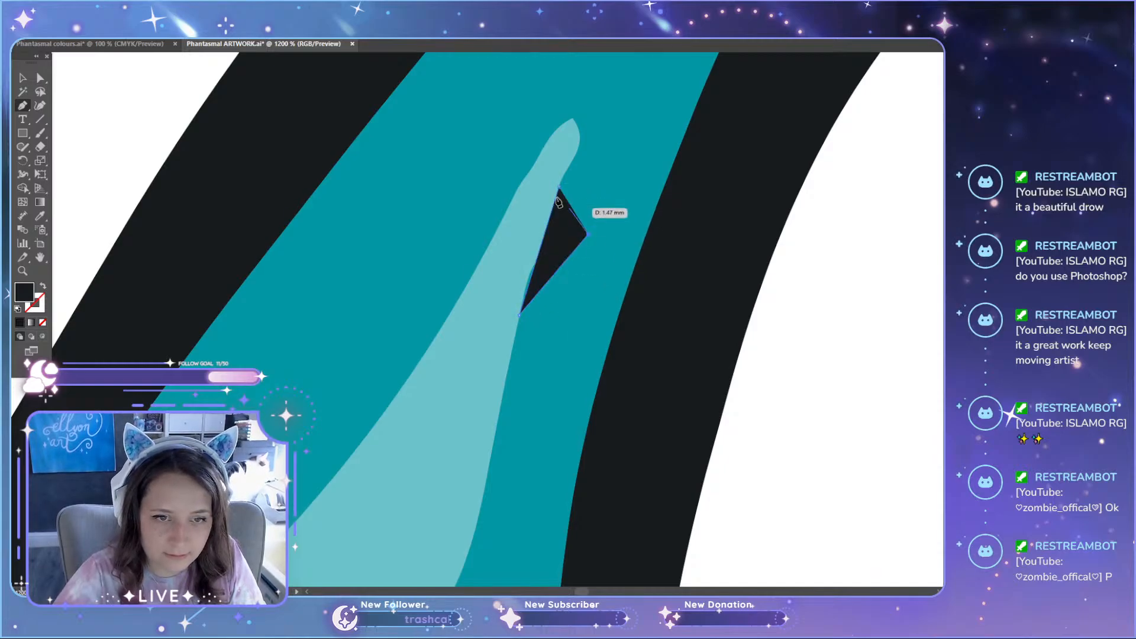
pyautogui.click(558, 188)
pyautogui.press('i')
pyautogui.click(601, 170)
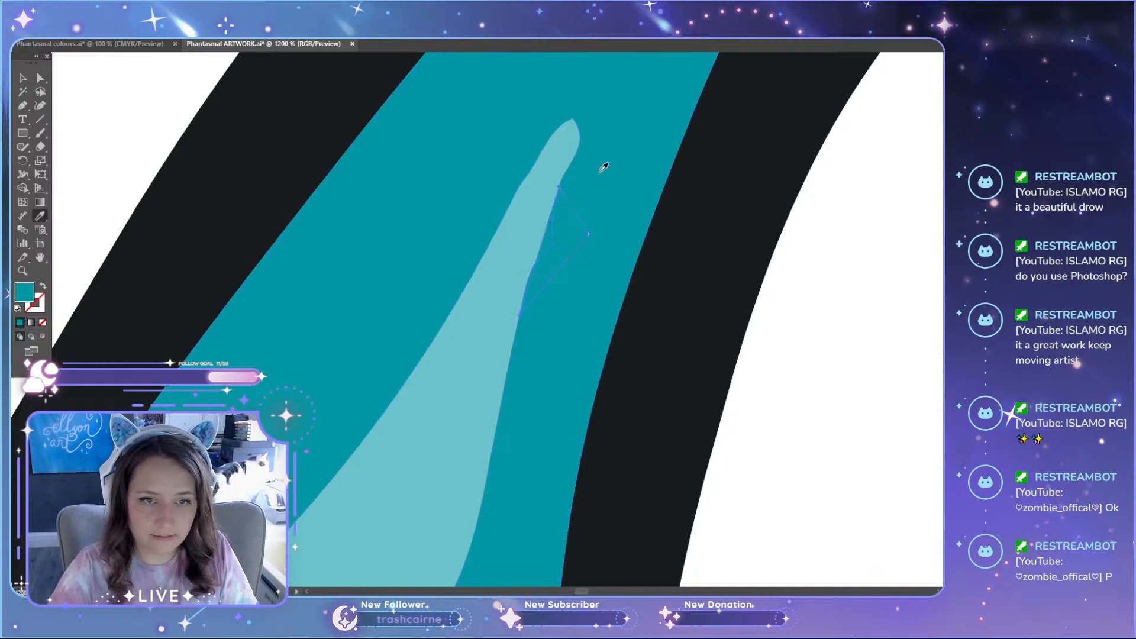
# Step: Unite the teal Pen patch with the surrounding teal fill of the skull flame and deselect it
pyautogui.press('a')
pyautogui.click(604, 170)
pyautogui.hotkey('ctrl', 'shift', 'F9')
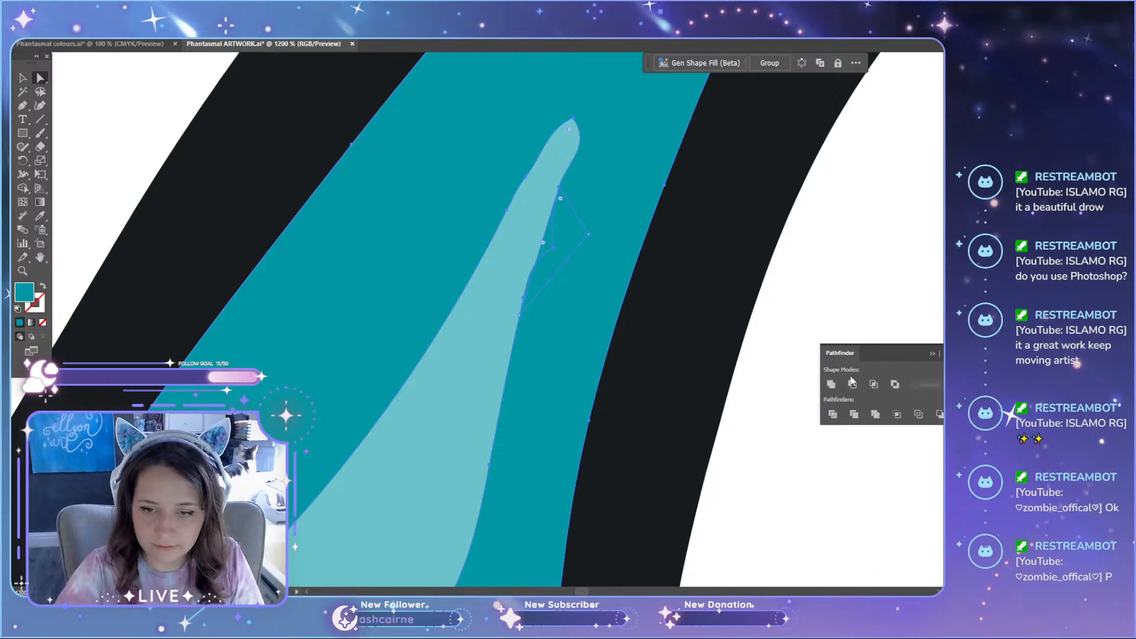
pyautogui.click(831, 384)
pyautogui.click(875, 322)
# Step: Inspect the cat artwork from the tail flame across the ear and skull to the chest lines for flaws
pyautogui.scroll(-4, 833, 312)
pyautogui.scroll(-5, 804, 337)
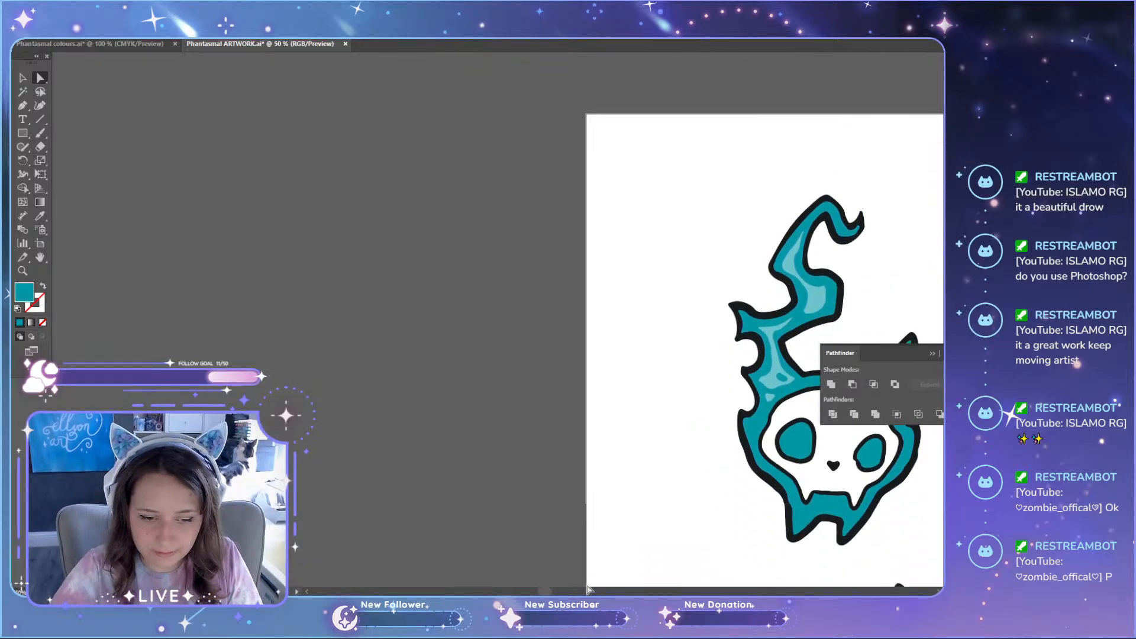
pyautogui.moveTo(545, 591); pyautogui.dragTo(656, 591)
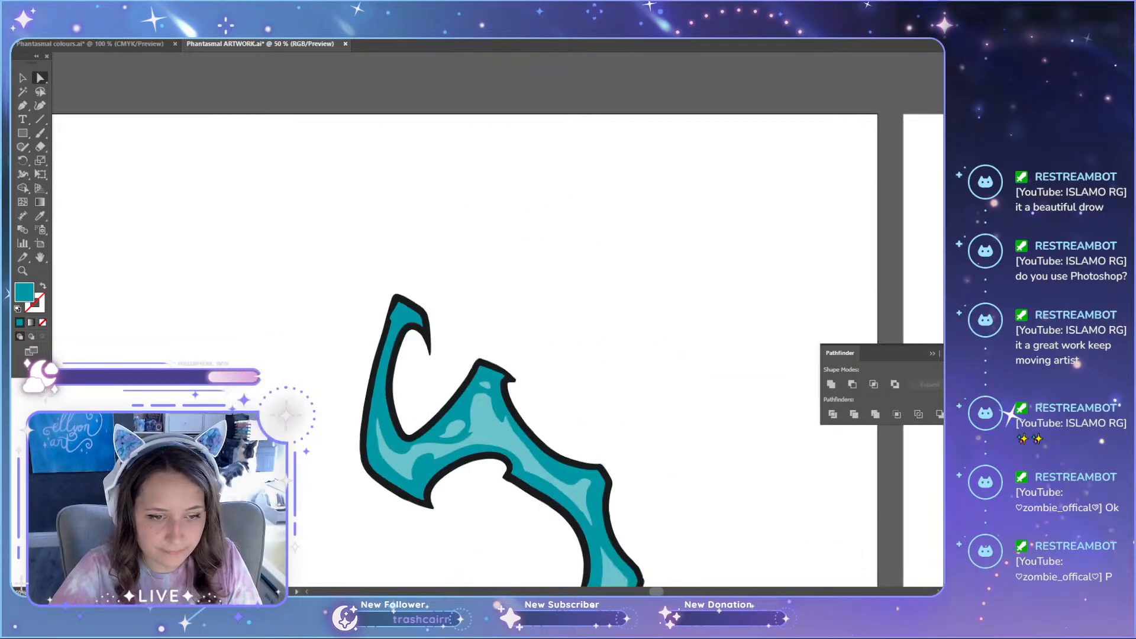
pyautogui.hscroll(-3, 641, 422)
pyautogui.scroll(-5, 641, 422)
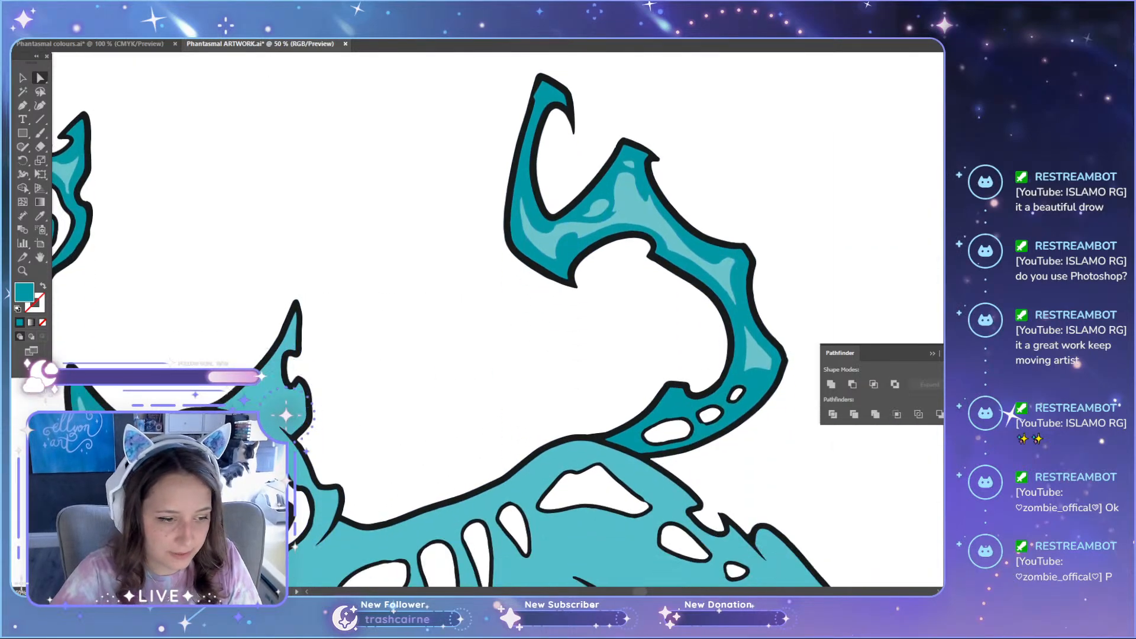
pyautogui.scroll(4, 54, 442)
pyautogui.scroll(-2, 133, 435)
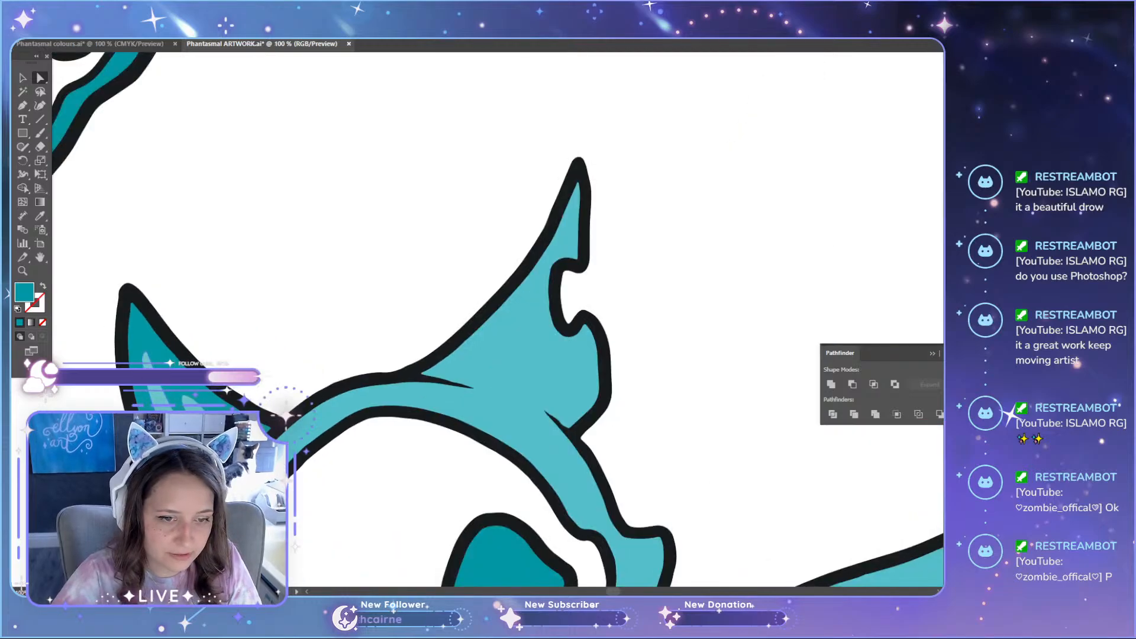
pyautogui.scroll(-5, 423, 298)
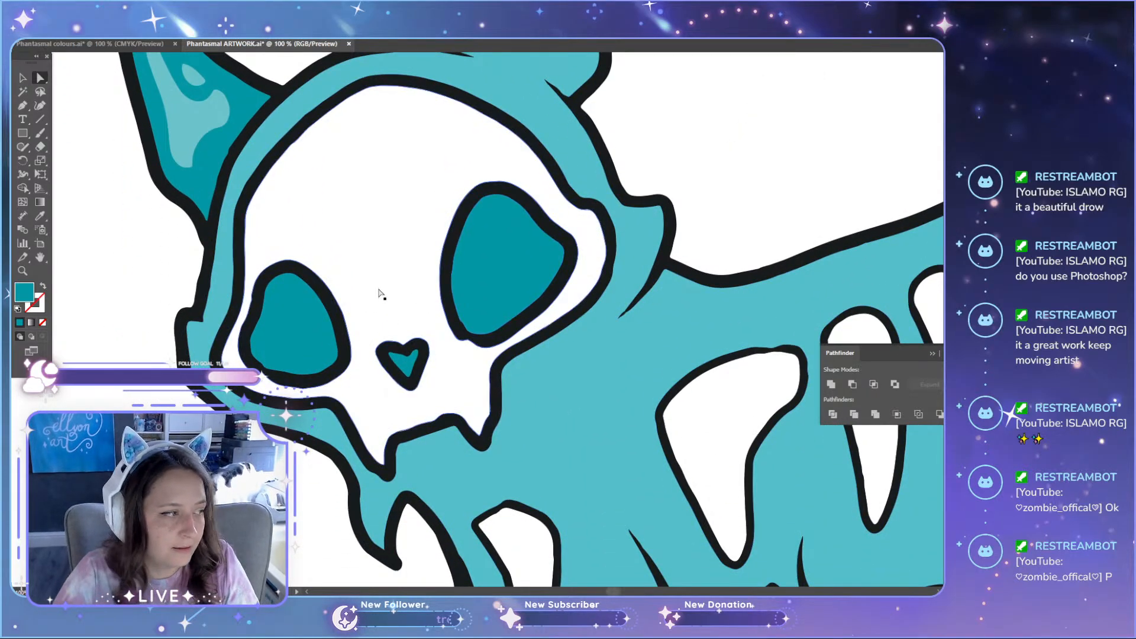
pyautogui.scroll(-4, 381, 294)
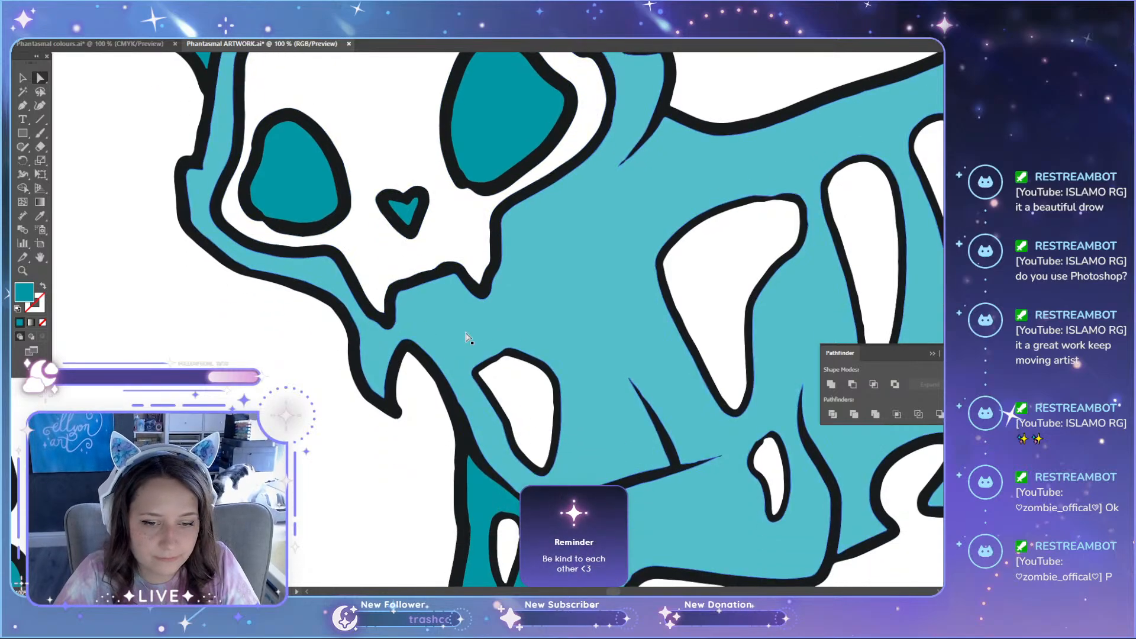
pyautogui.scroll(-2, 467, 338)
pyautogui.scroll(3, 729, 391)
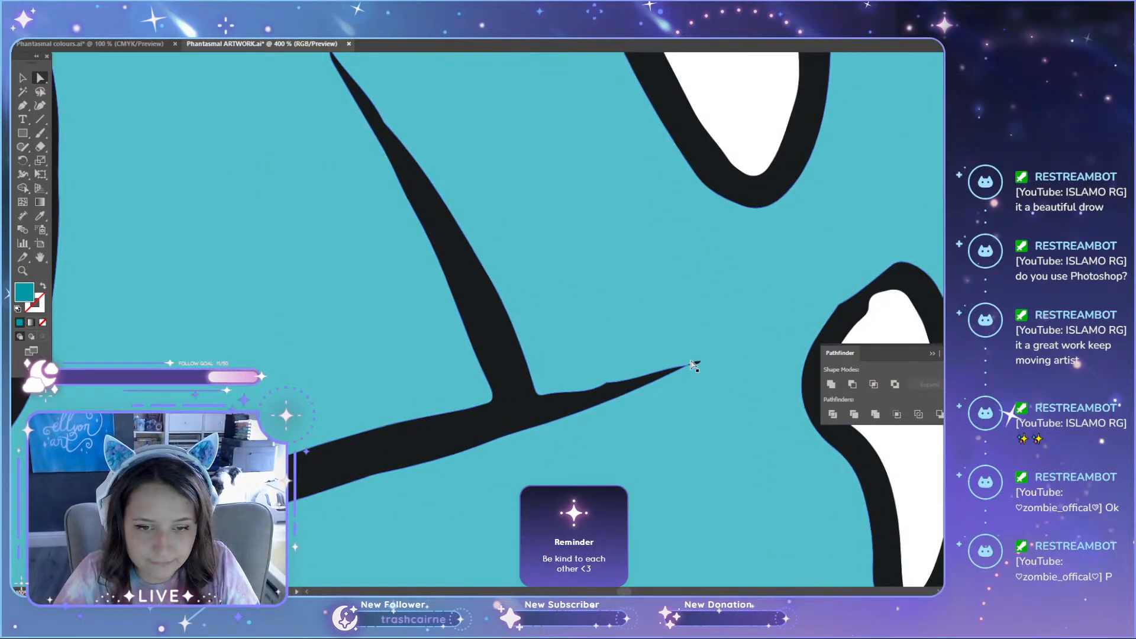
# Step: Draw a black Pen patch that fills the dip along the upper edge of the tapered line above the raised front leg
pyautogui.scroll(3, 693, 364)
pyautogui.moveTo(703, 358); pyautogui.dragTo(710, 361)
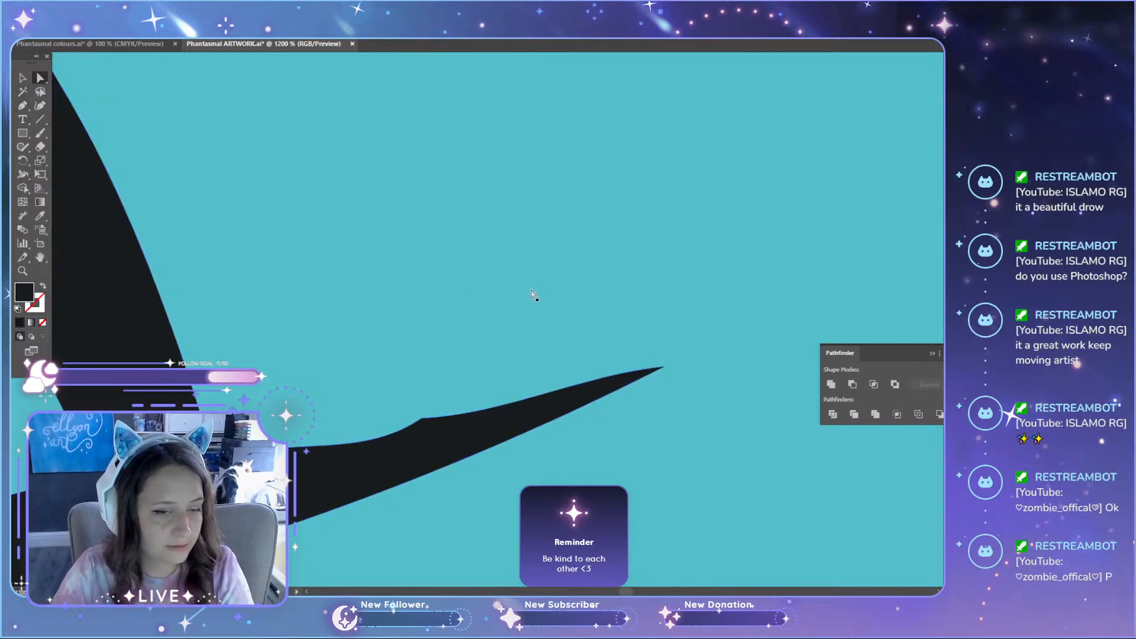
pyautogui.press('p')
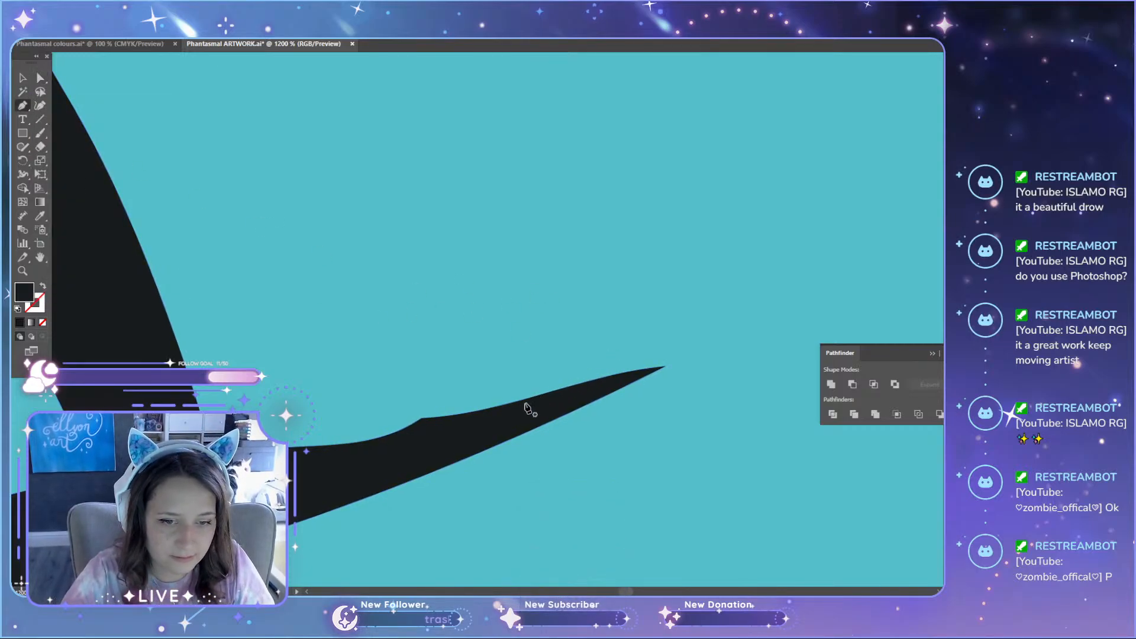
pyautogui.click(603, 377)
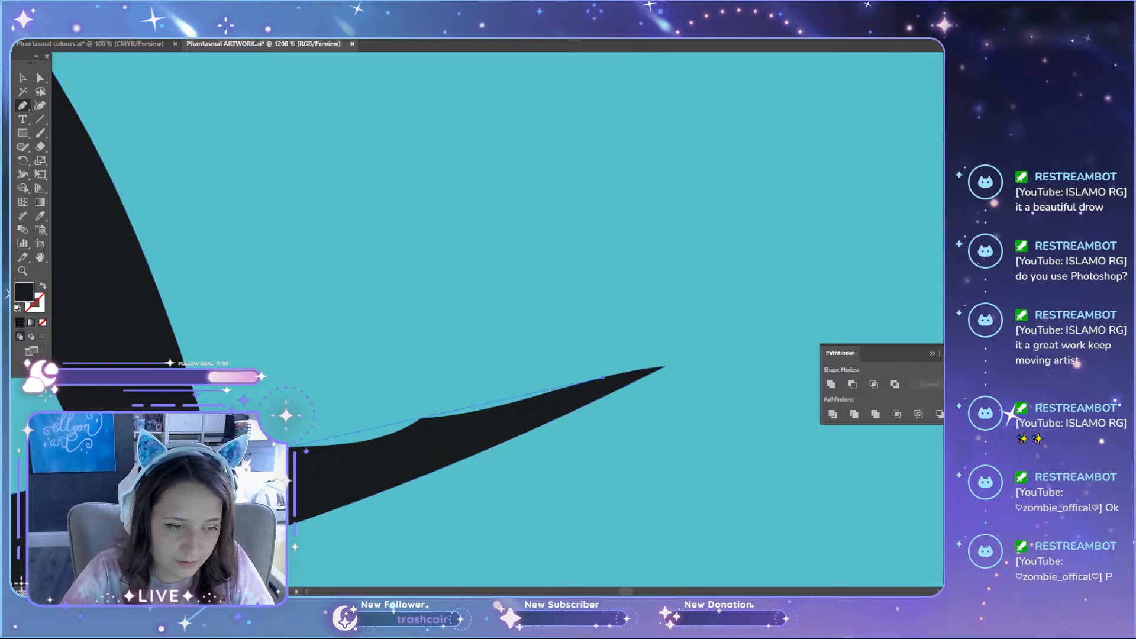
pyautogui.click(193, 462)
pyautogui.click(198, 488)
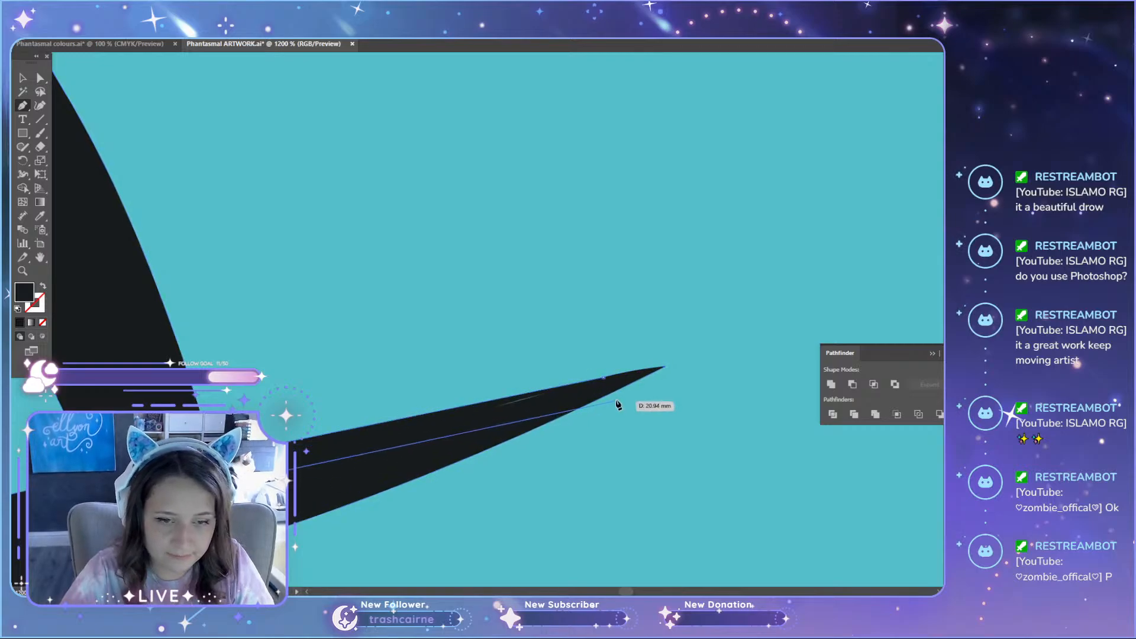
pyautogui.click(574, 401)
pyautogui.click(603, 378)
# Step: Unite the black patch with the tapered outline above the raised front leg
pyautogui.press('a')
pyautogui.keyDown('shift'); pyautogui.click(582, 407); pyautogui.keyUp('shift')
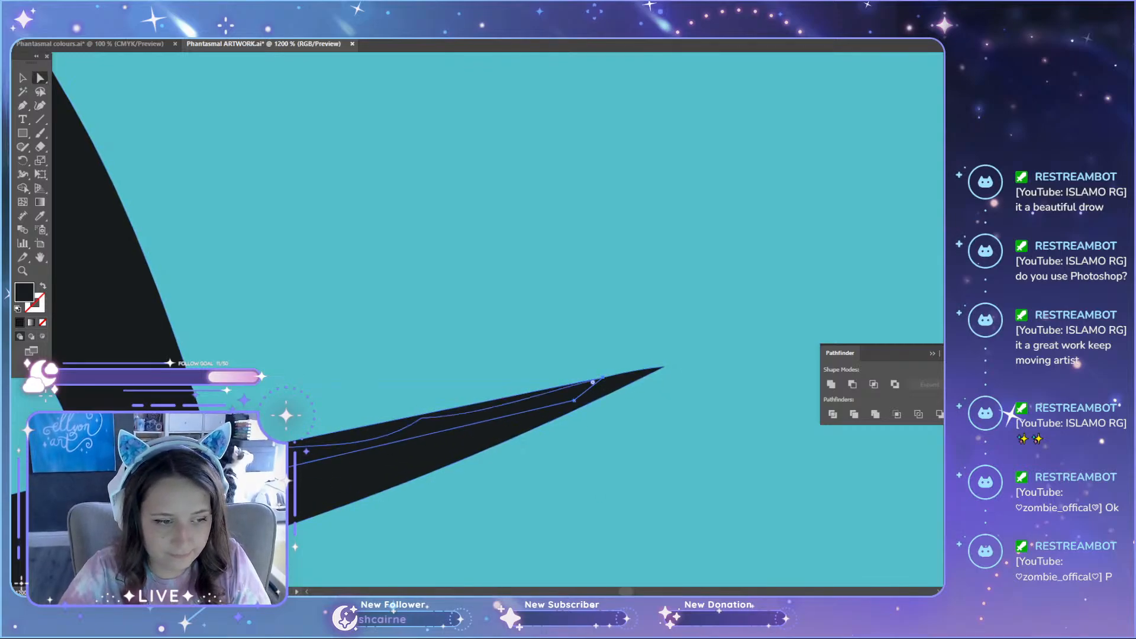
pyautogui.click(831, 385)
# Step: Inspect the cat's front paws, chest, skull and ear outlines closely for remaining flaws
pyautogui.hotkey('ctrl', '0')
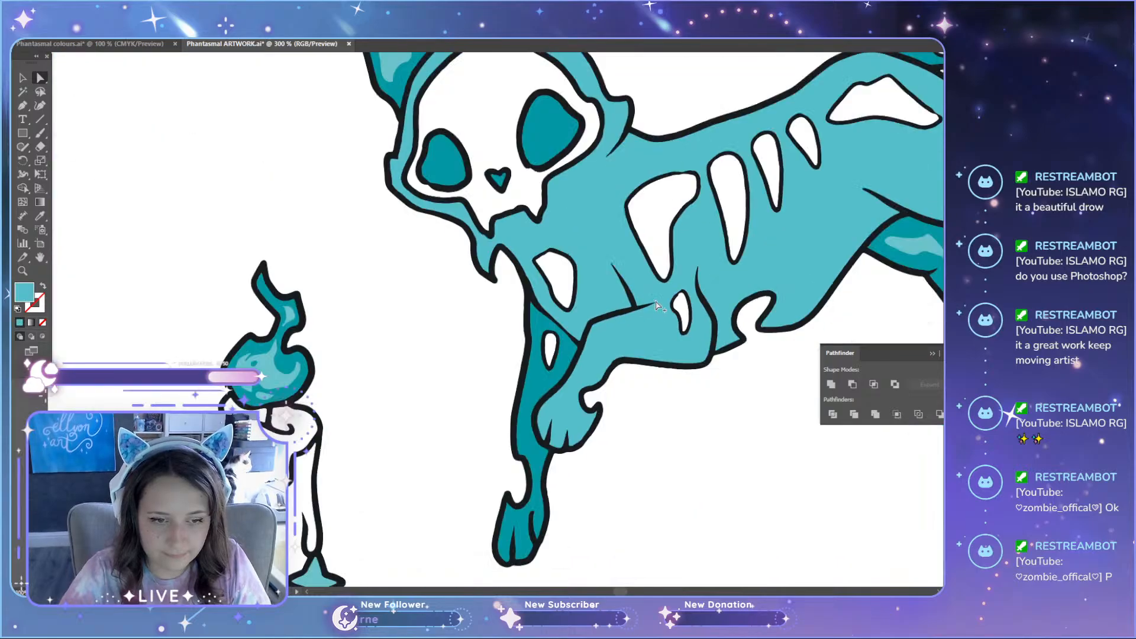
pyautogui.scroll(1, 746, 514)
pyautogui.scroll(-1, 727, 501)
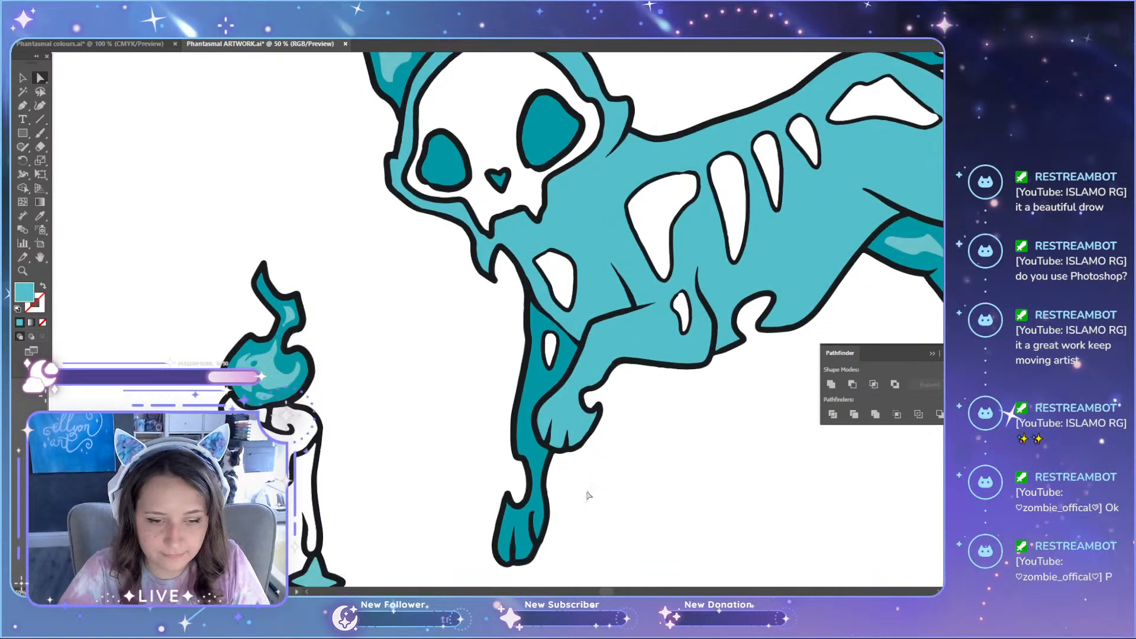
pyautogui.scroll(4, 531, 550)
pyautogui.scroll(8, 613, 502)
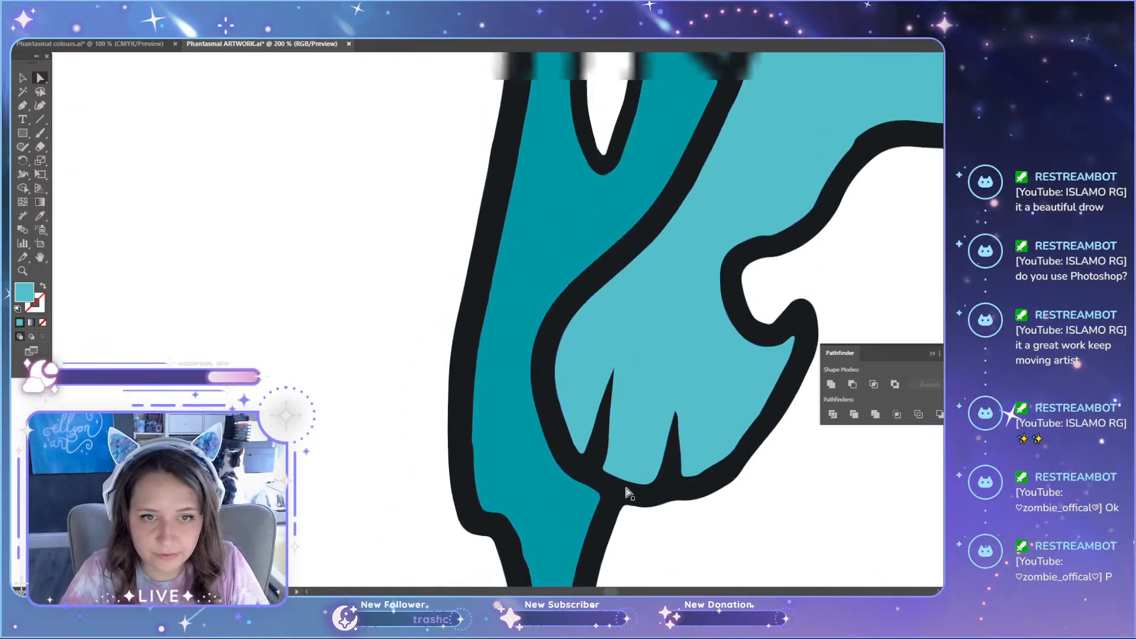
pyautogui.scroll(10, 630, 500)
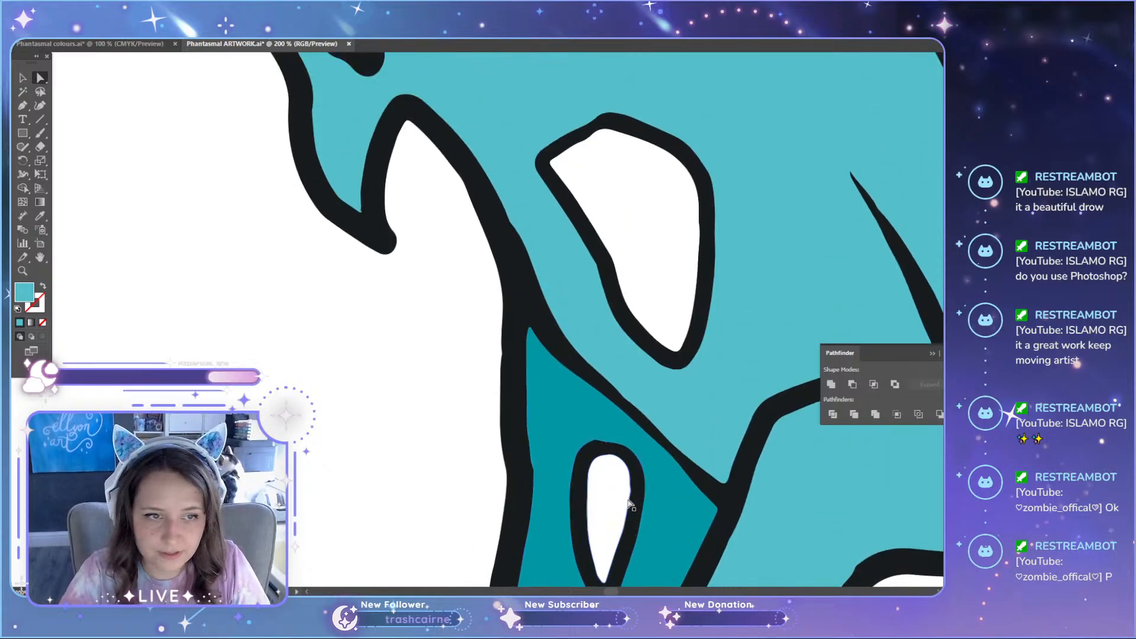
pyautogui.scroll(5, 614, 523)
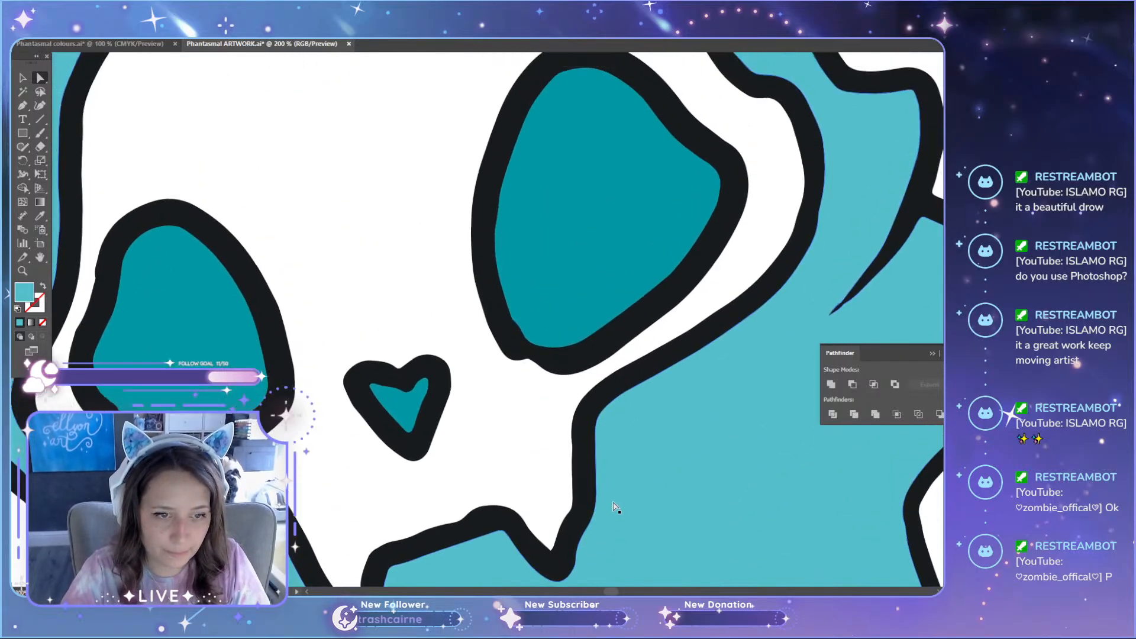
pyautogui.hscroll(-3, 592, 532)
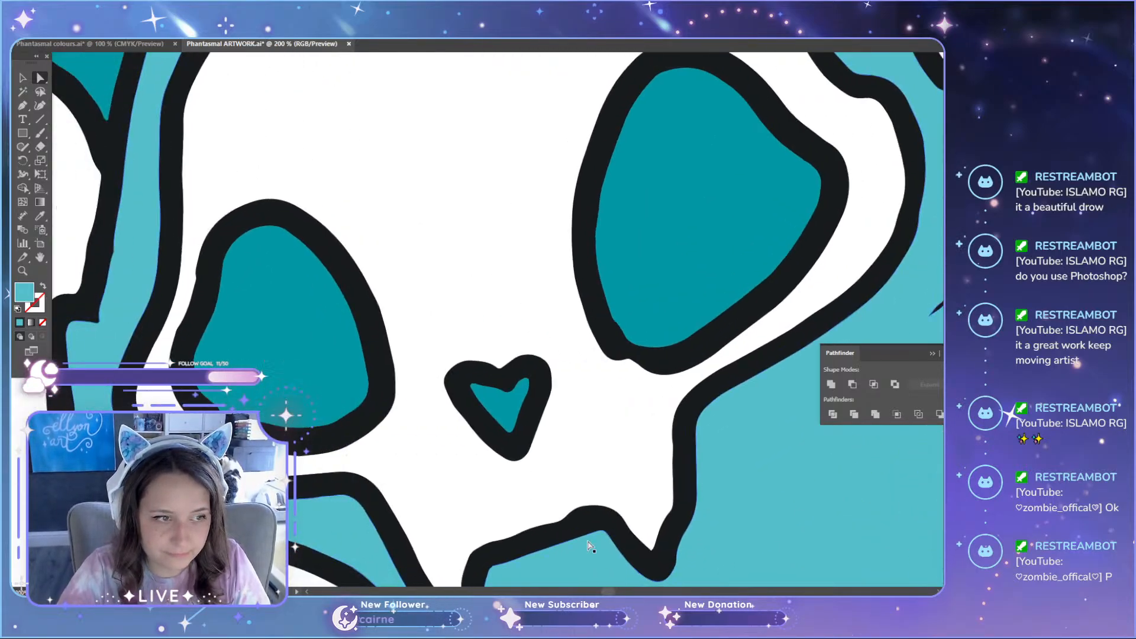
pyautogui.scroll(10, 555, 468)
pyautogui.scroll(7, 555, 468)
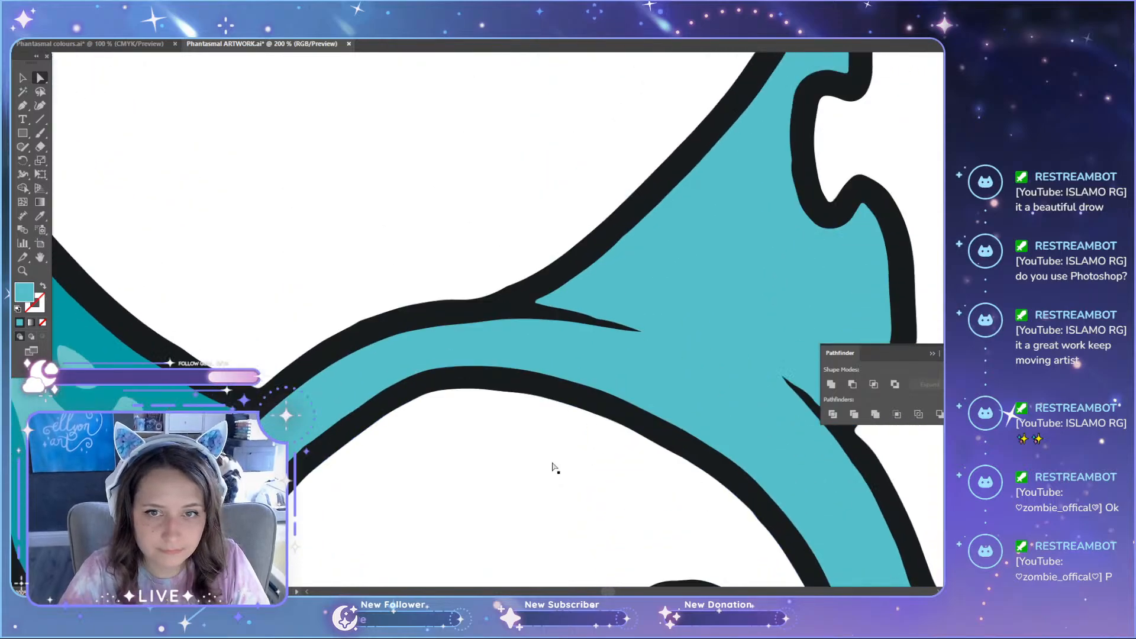
# Step: Inspect the cat's tail flame outlines and highlights closely up to the hooked tip
pyautogui.scroll(-2, 555, 475)
pyautogui.moveTo(609, 592); pyautogui.dragTo(669, 593)
pyautogui.scroll(8, 563, 464)
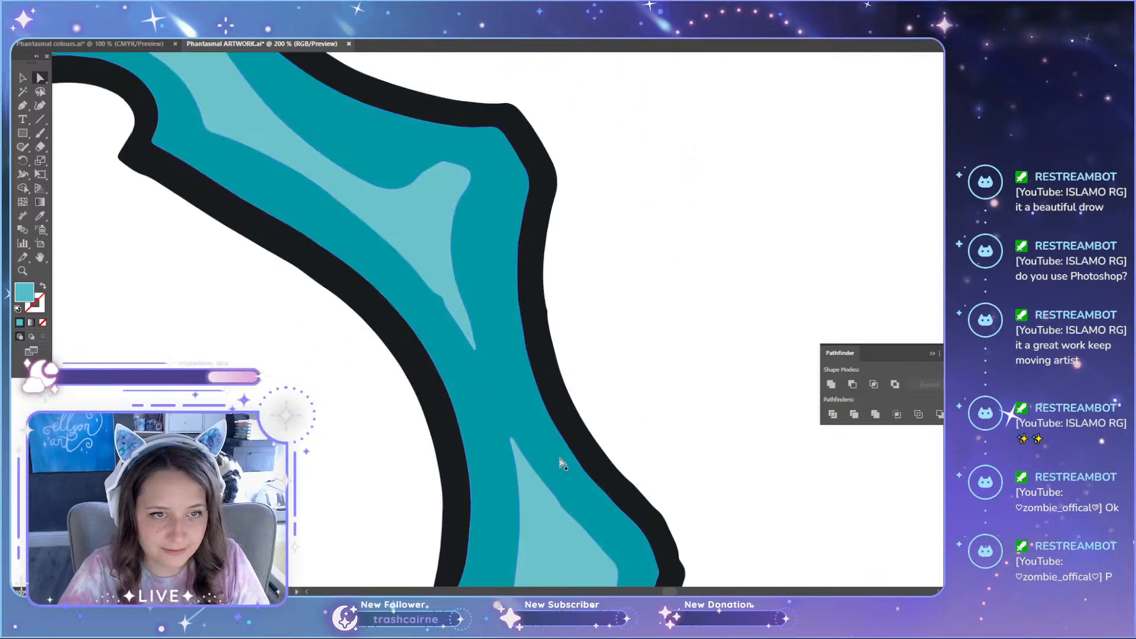
pyautogui.scroll(5, 562, 464)
pyautogui.scroll(10, 529, 468)
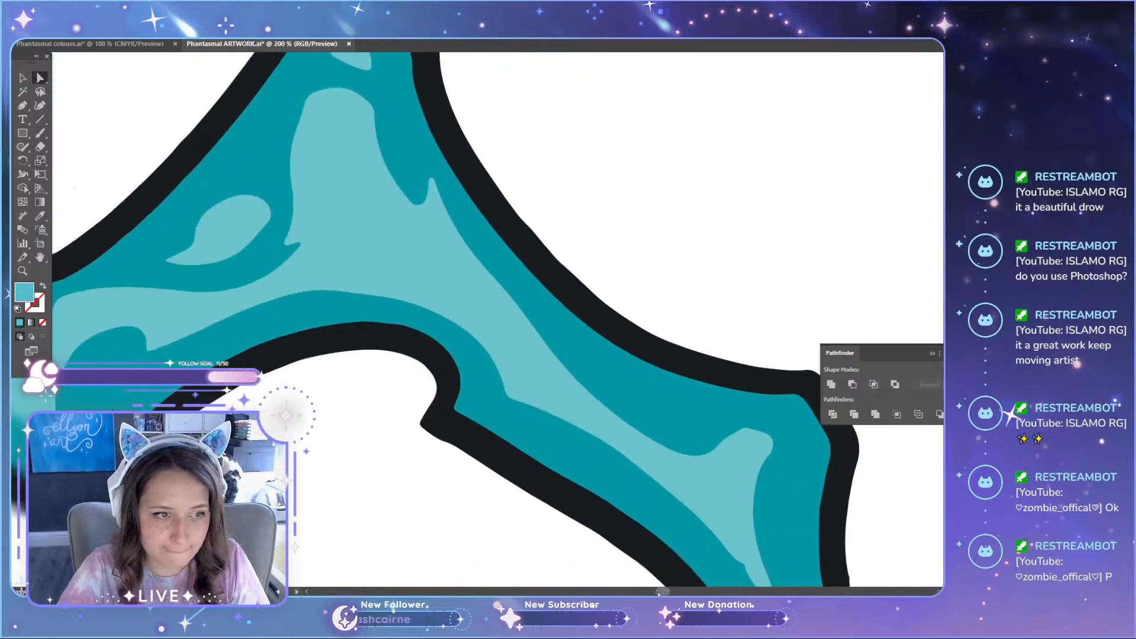
pyautogui.scroll(2, 530, 467)
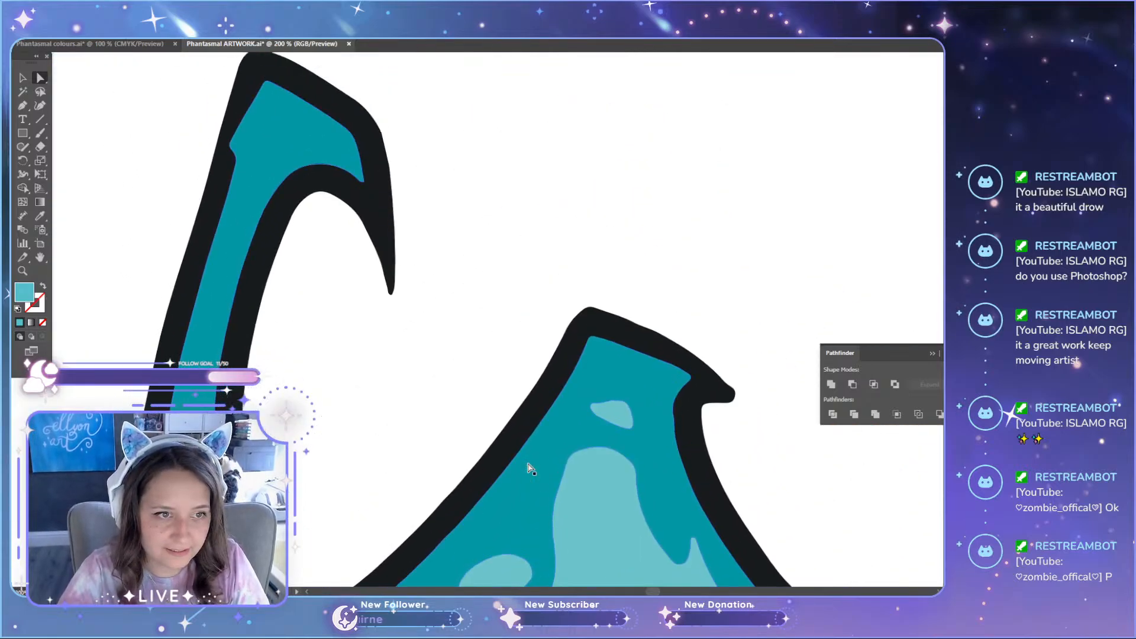
pyautogui.scroll(-4, 529, 467)
pyautogui.scroll(-4, 530, 467)
pyautogui.scroll(-8, 537, 468)
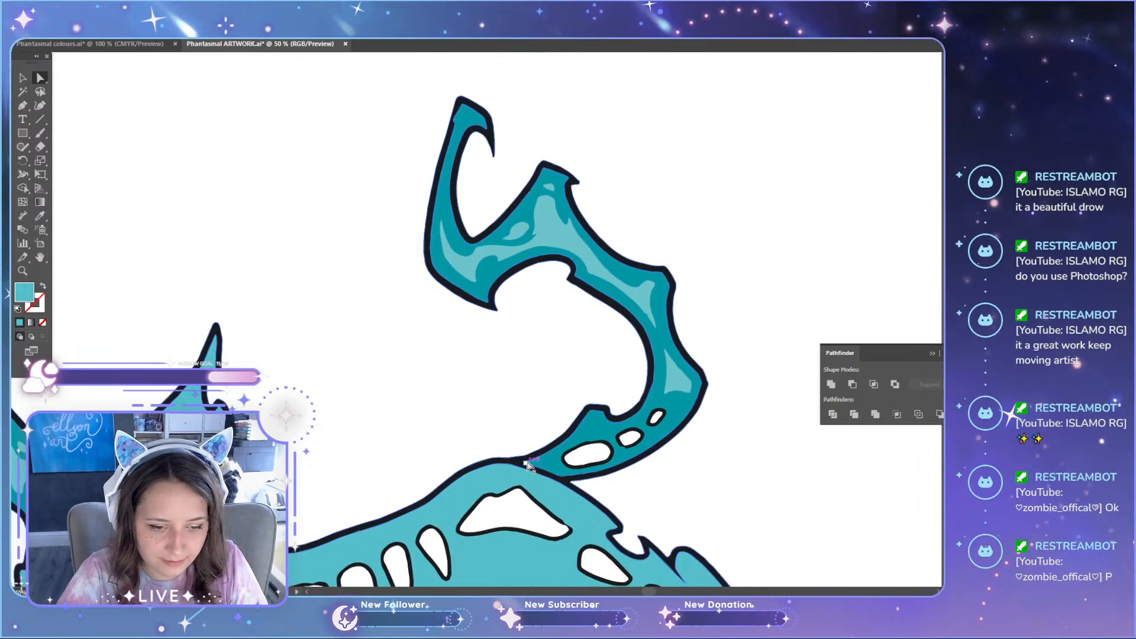
# Step: Delete the stray loop at the tip of the black crease line on the dark teal hind leg
pyautogui.scroll(3, 757, 441)
pyautogui.scroll(-3, 746, 468)
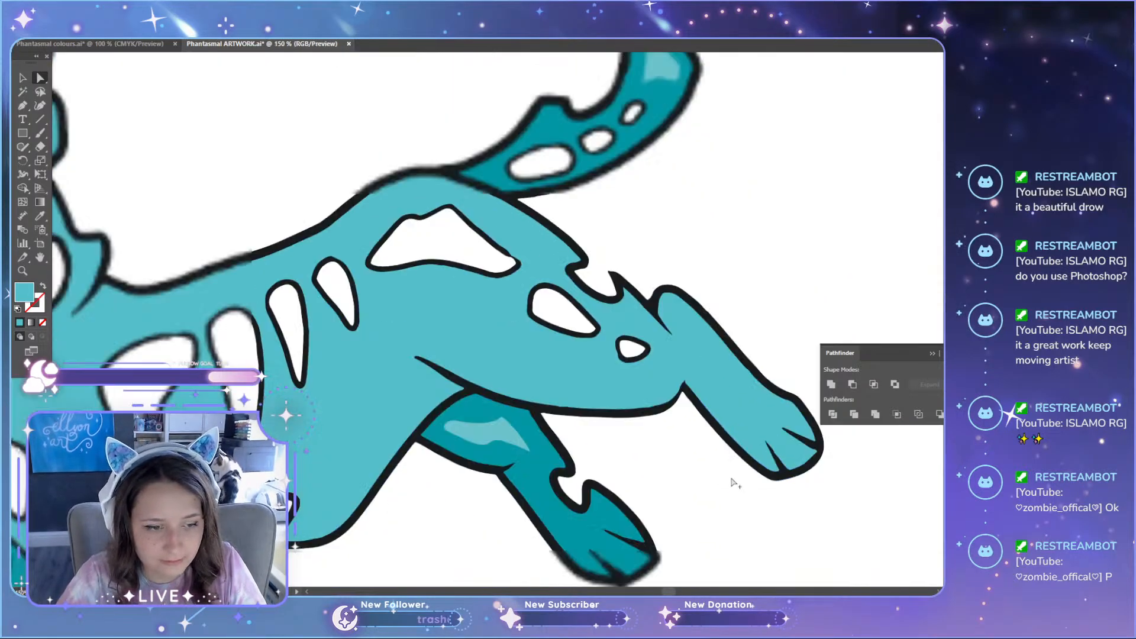
pyautogui.scroll(10, 727, 449)
pyautogui.scroll(4, 714, 416)
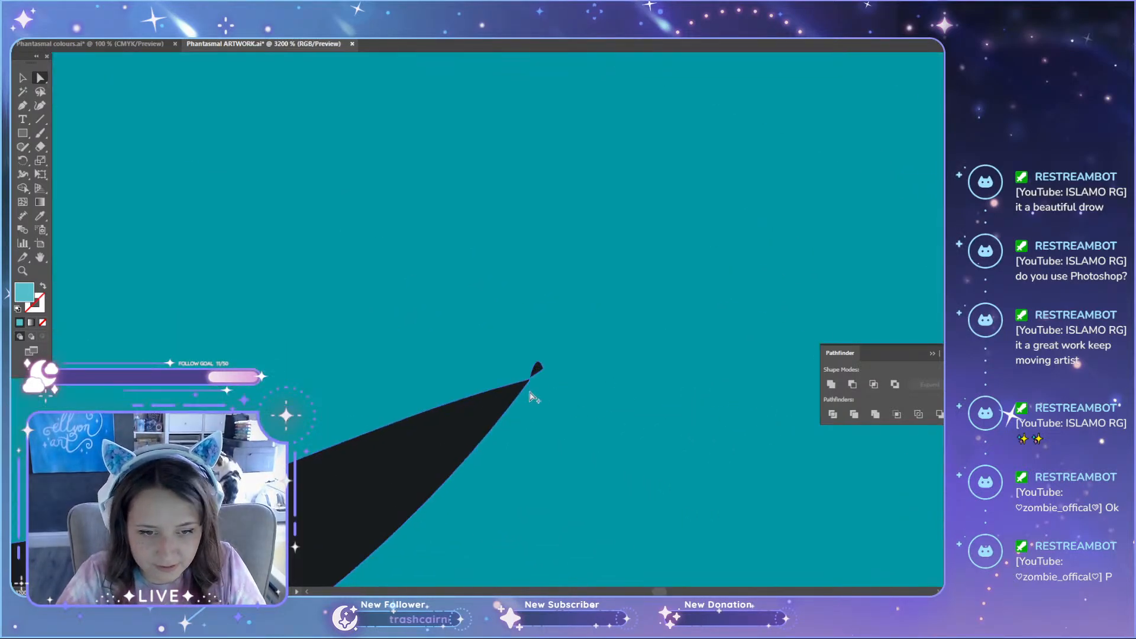
pyautogui.click(536, 377)
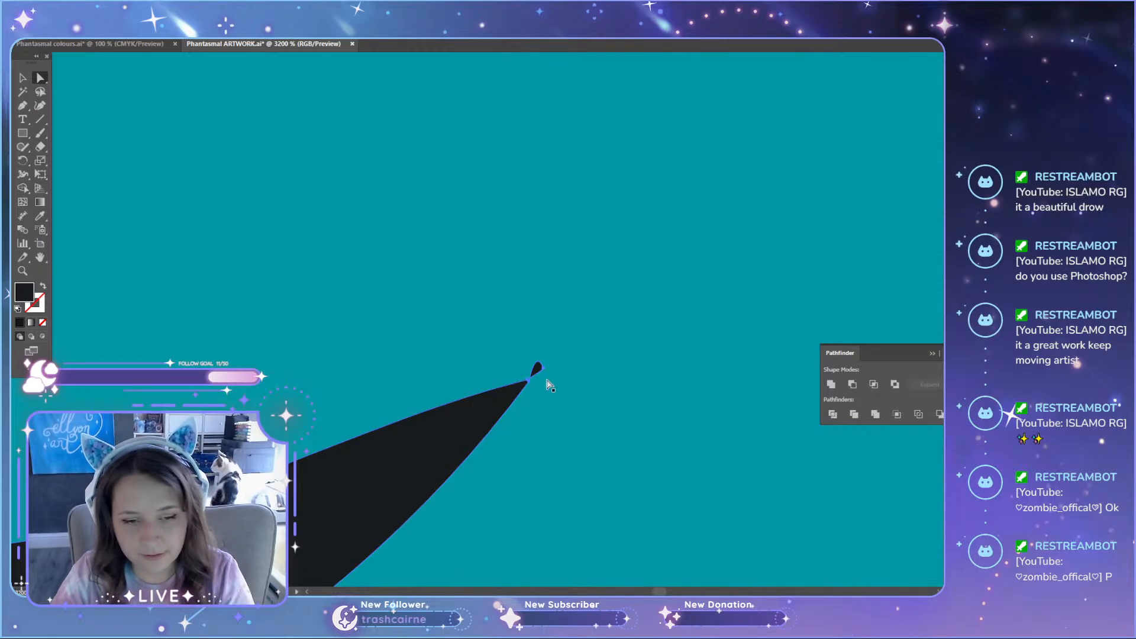
pyautogui.click(542, 372)
pyautogui.press('Delete')
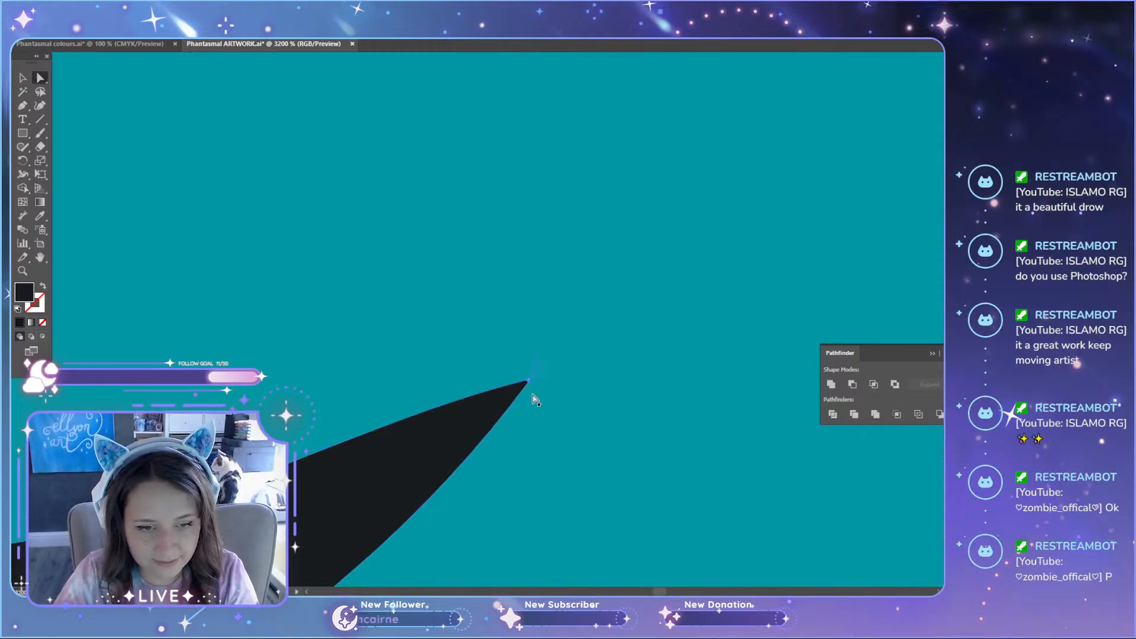
pyautogui.click(594, 408)
pyautogui.scroll(-7, 592, 408)
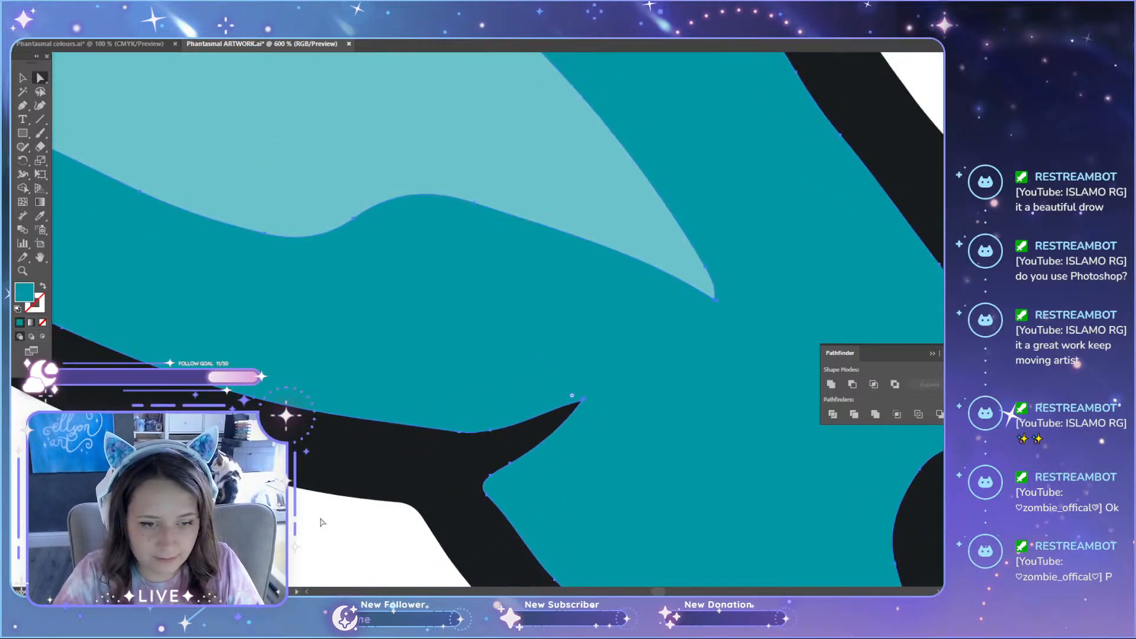
# Step: Delete the stray anchor points forming the sliver at the pointed tip of the dark hind leg's highlight
pyautogui.scroll(10, 548, 357)
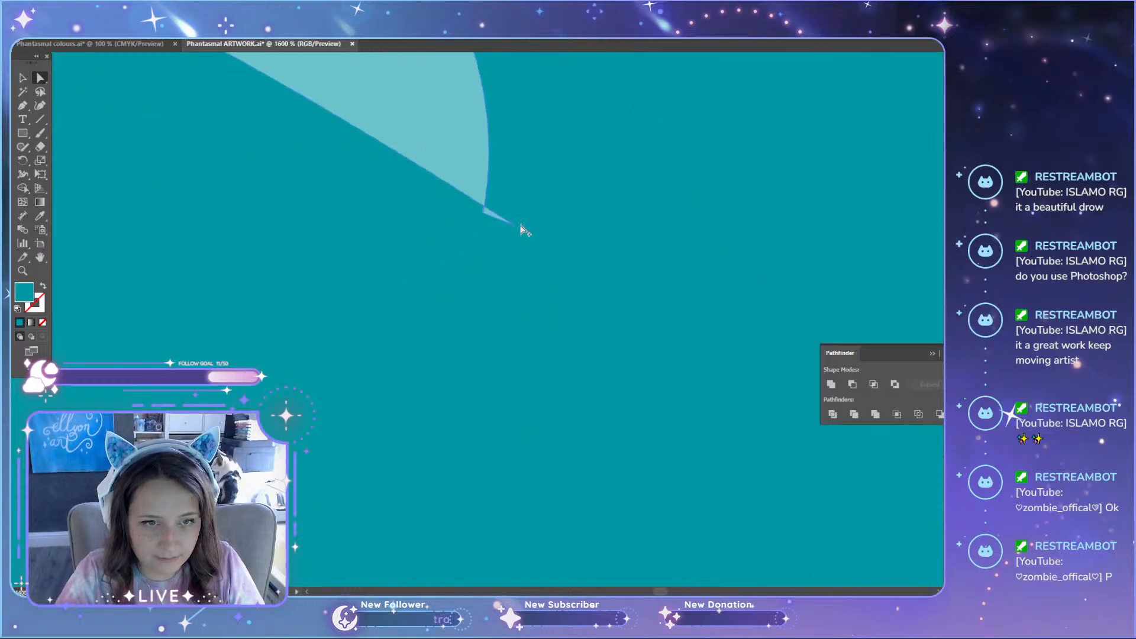
pyautogui.moveTo(514, 226); pyautogui.dragTo(514, 229)
pyautogui.press('Delete')
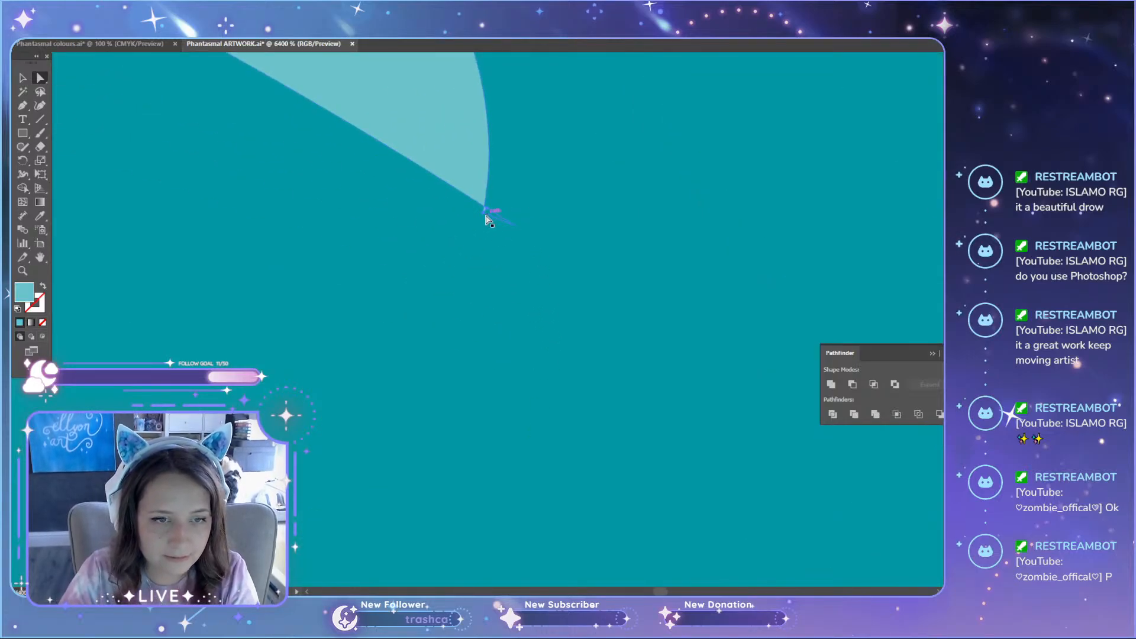
pyautogui.press('Delete')
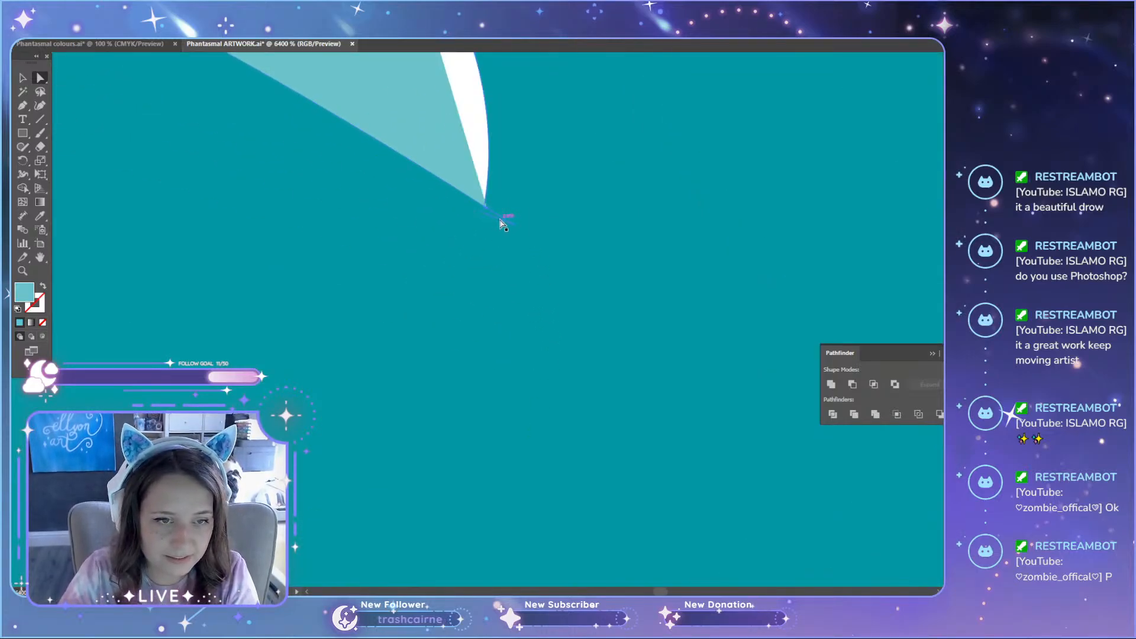
pyautogui.scroll(-10, 512, 248)
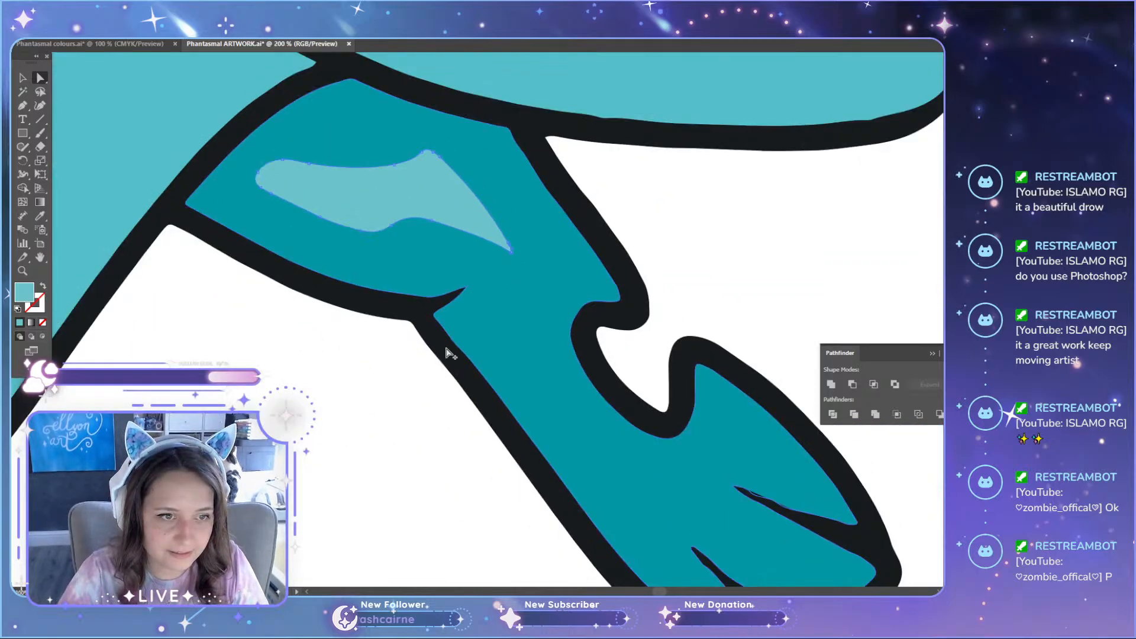
# Step: Inspect the cat's hind legs, back and overall figure, together with the floating skull, for remaining flaws
pyautogui.scroll(-3, 359, 412)
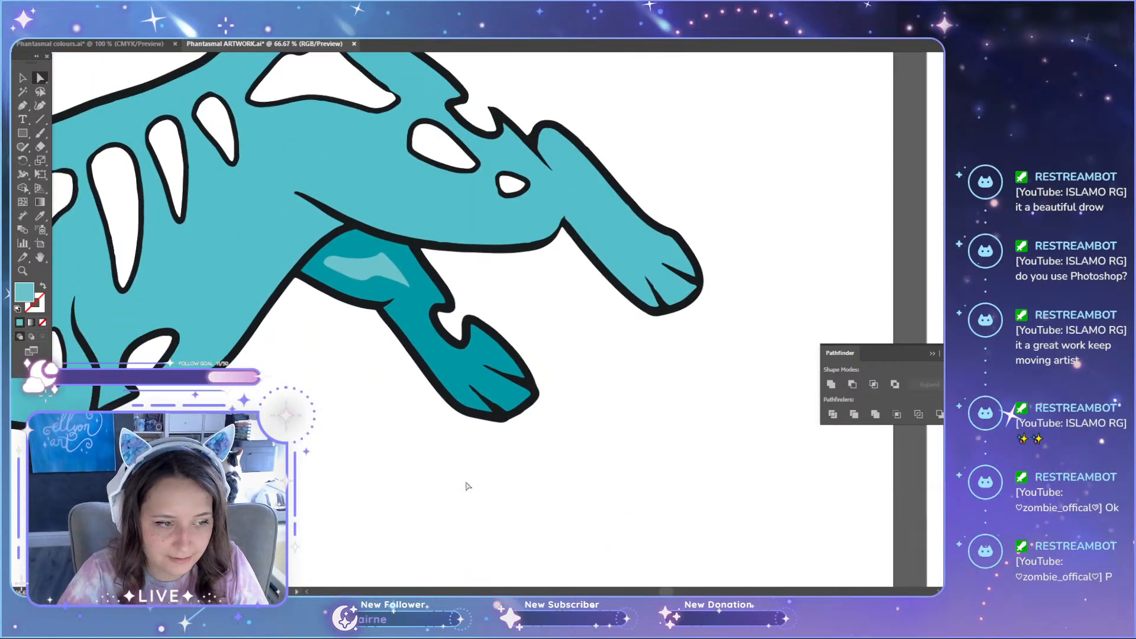
pyautogui.moveTo(666, 591); pyautogui.dragTo(638, 591)
pyautogui.scroll(2, 527, 457)
pyautogui.scroll(4, 527, 458)
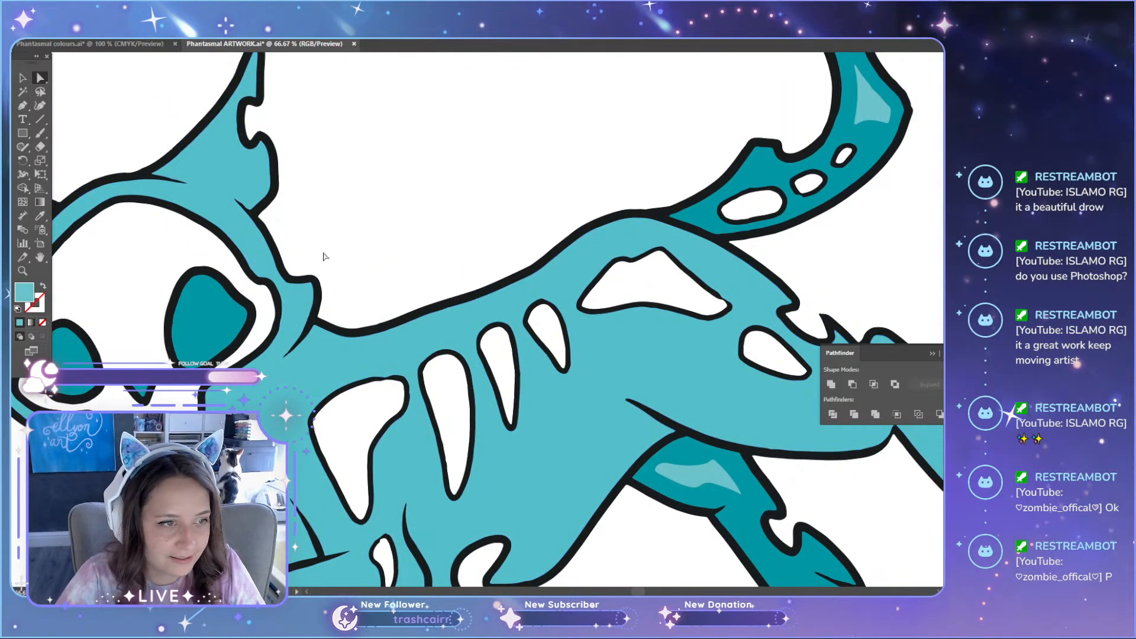
pyautogui.scroll(-1, 324, 257)
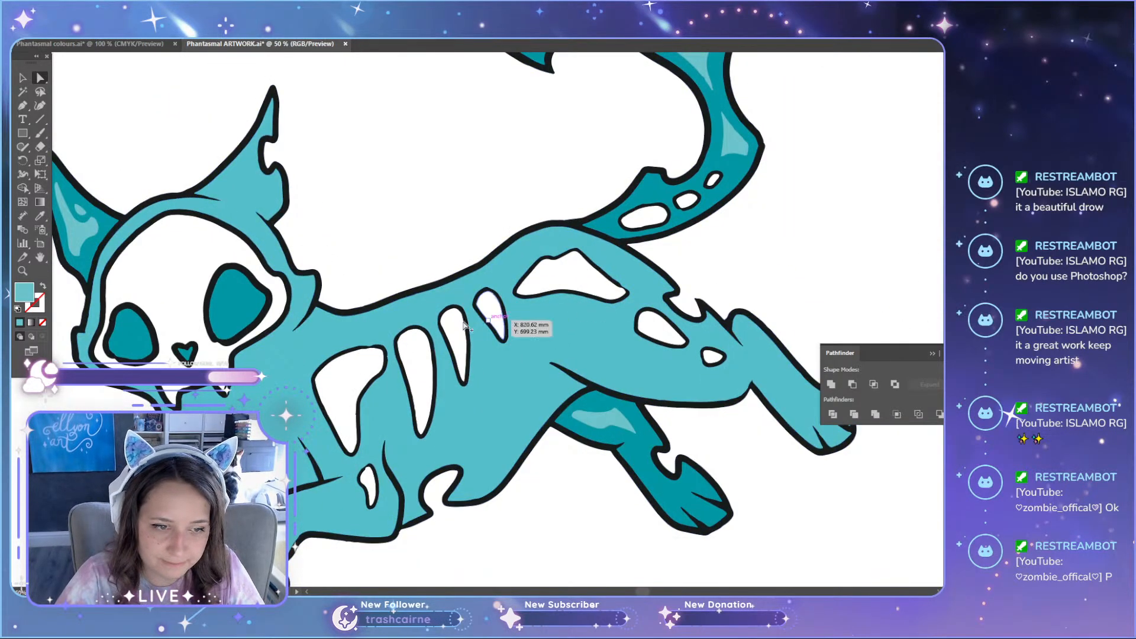
pyautogui.scroll(-1, 344, 345)
pyautogui.scroll(-4, 436, 390)
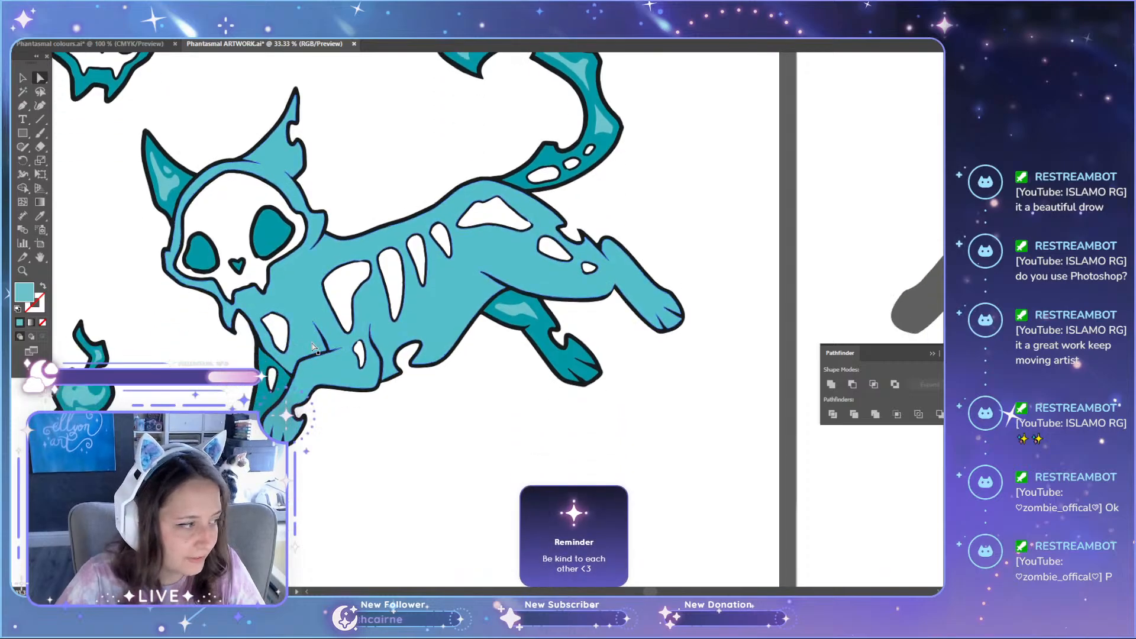
pyautogui.moveTo(650, 594); pyautogui.dragTo(626, 593)
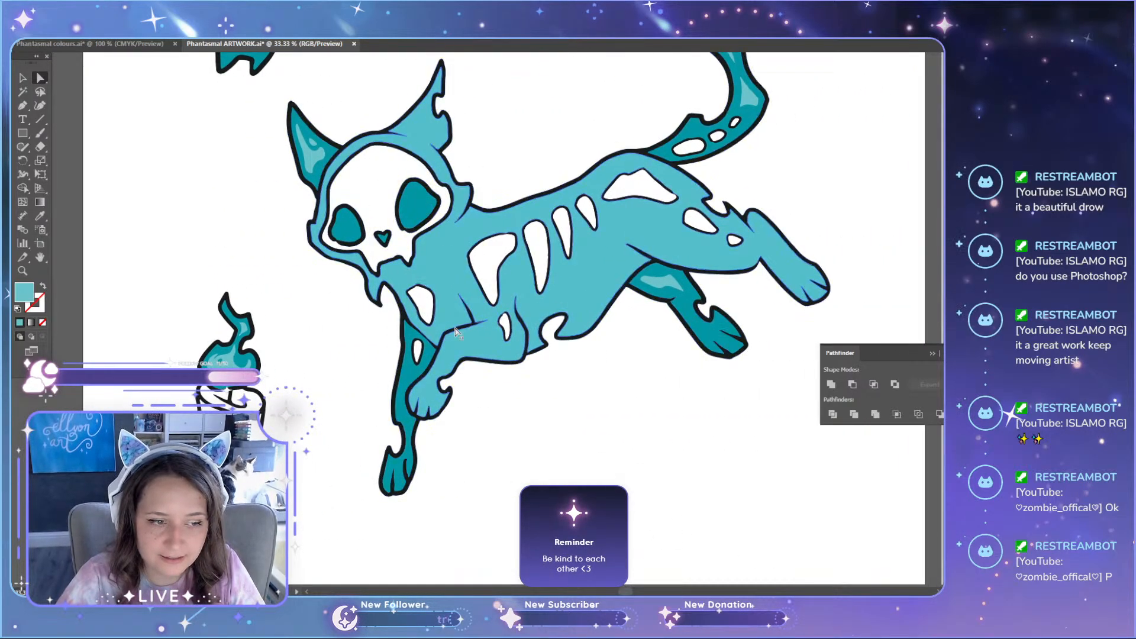
pyautogui.scroll(5, 301, 263)
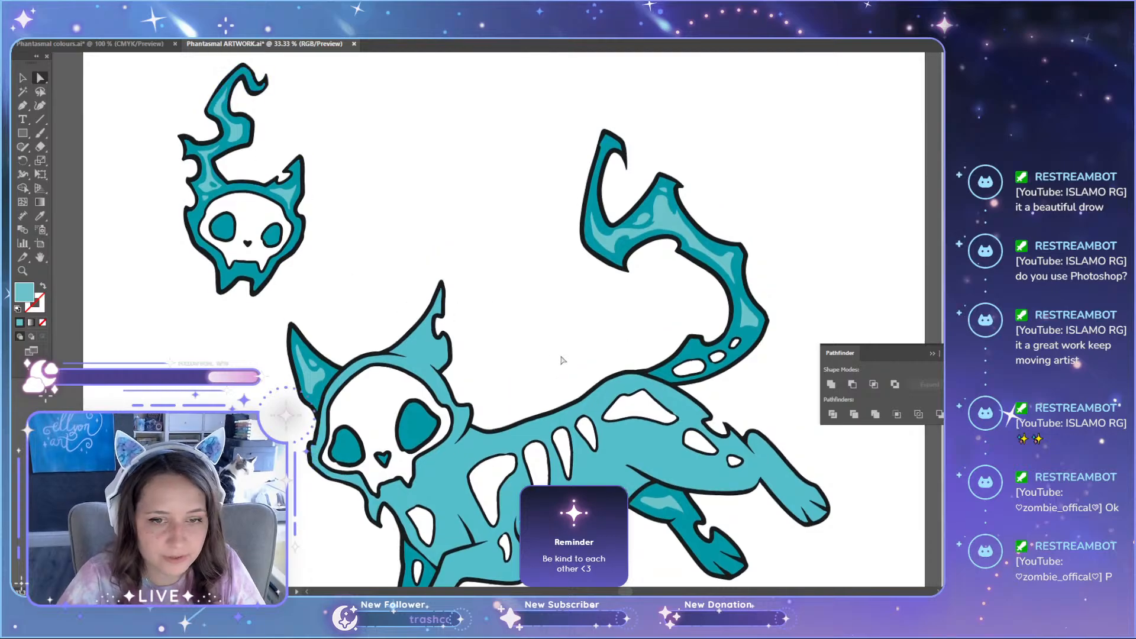
pyautogui.scroll(-2, 562, 360)
pyautogui.scroll(4, 363, 292)
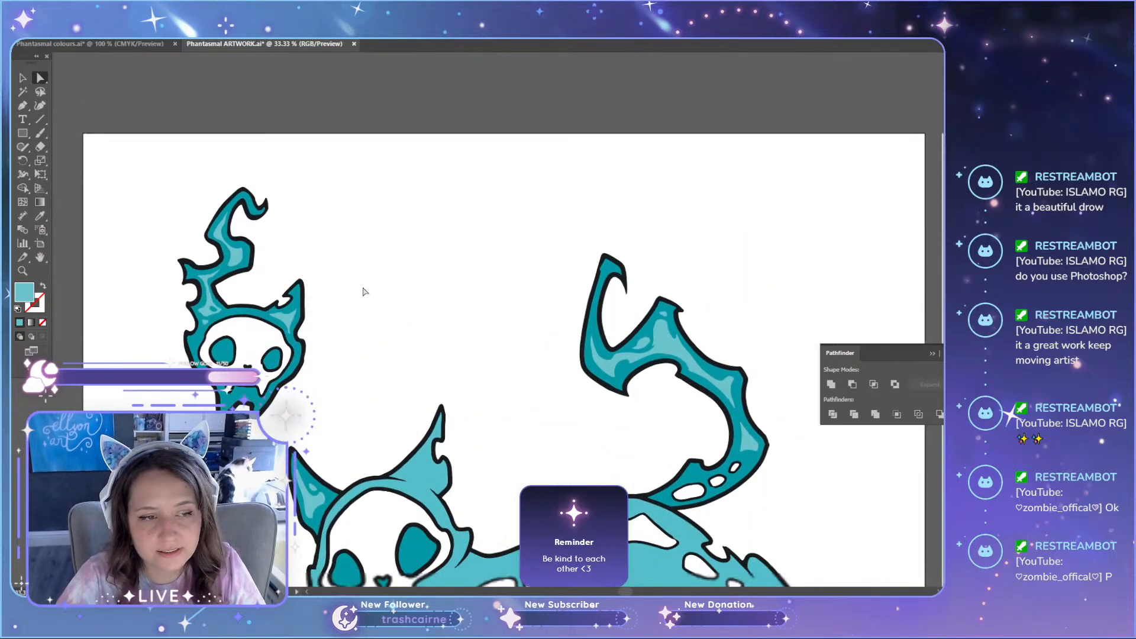
pyautogui.scroll(-5, 467, 350)
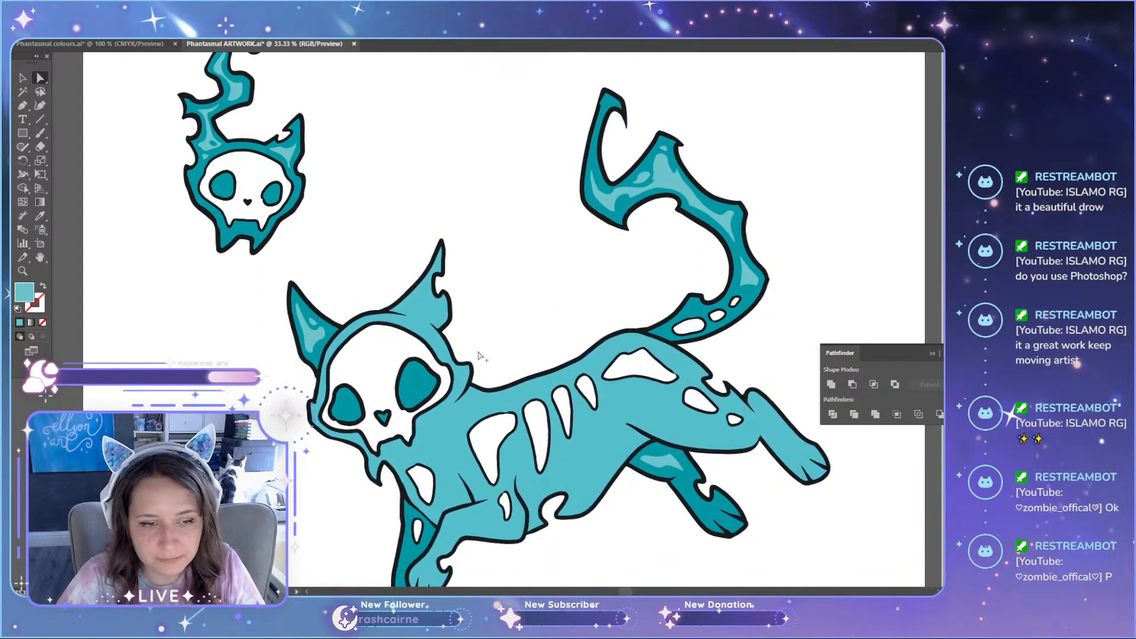
# Step: Inspect the cat's rib shapes and the highlights inside its dark teal ear, comparing them with the whole artwork
pyautogui.scroll(4, 479, 355)
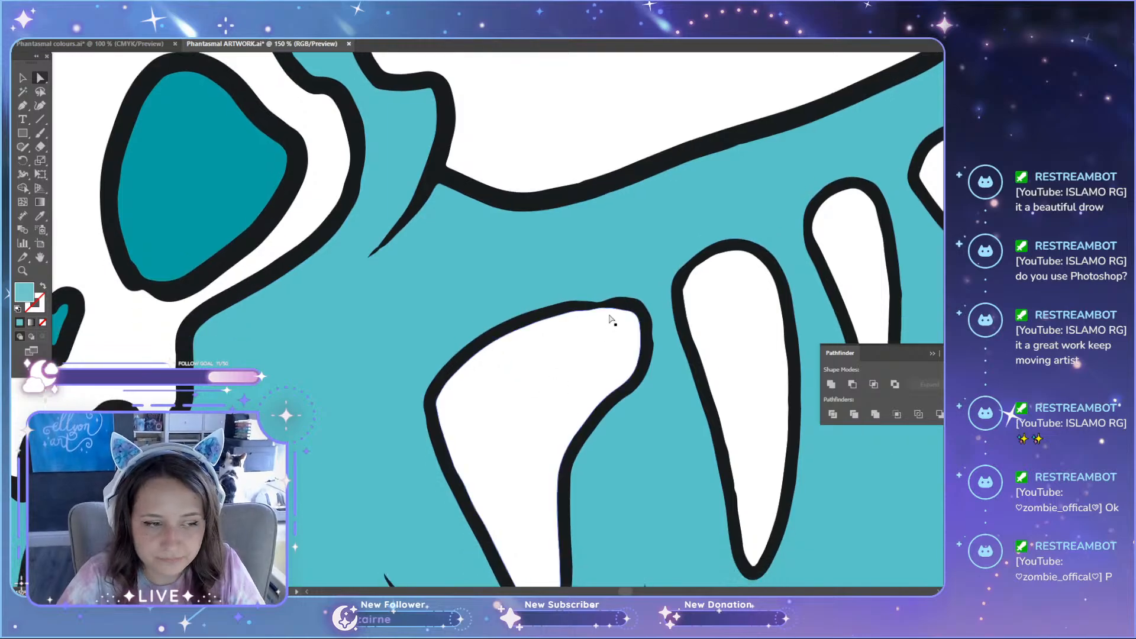
pyautogui.scroll(-2, 611, 320)
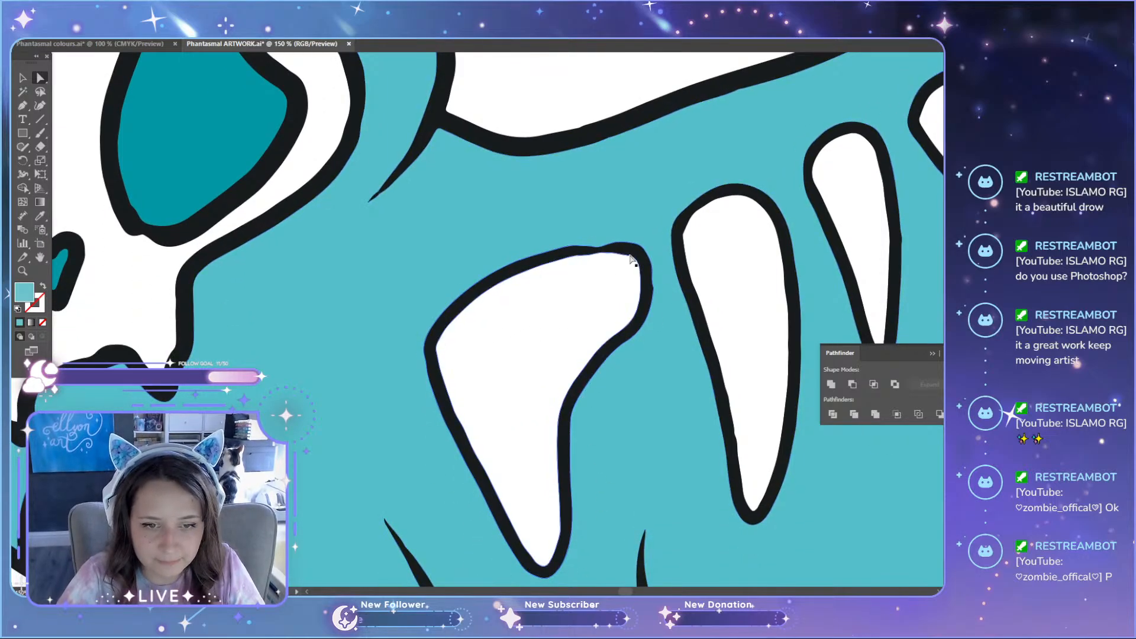
pyautogui.scroll(-1, 527, 354)
pyautogui.scroll(-4, 526, 354)
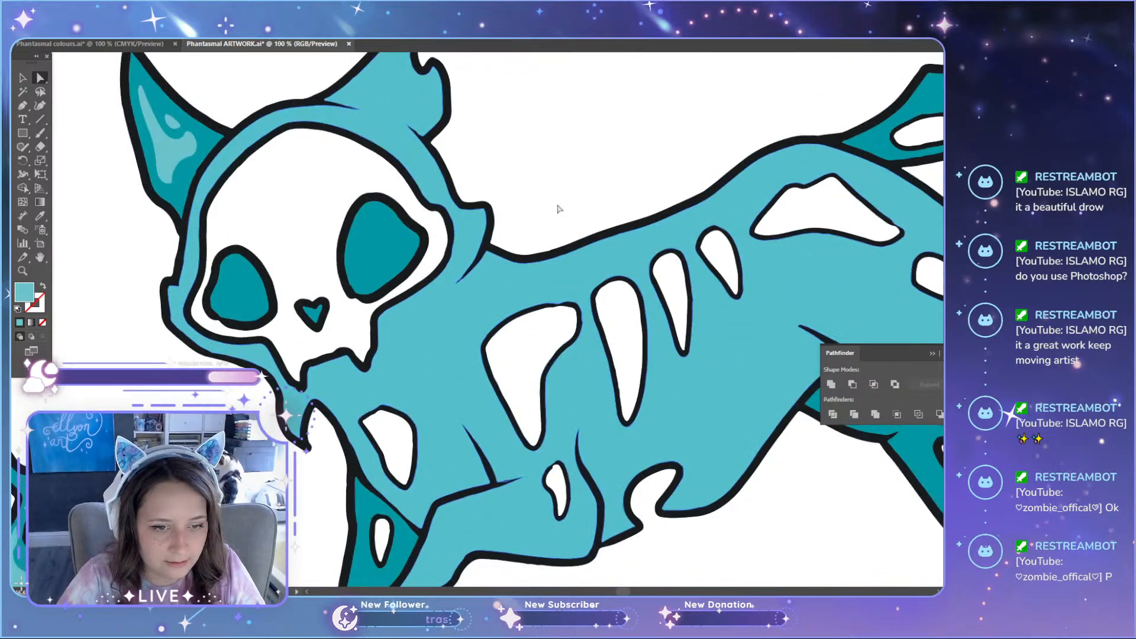
pyautogui.scroll(-2, 540, 271)
pyautogui.scroll(1, 540, 271)
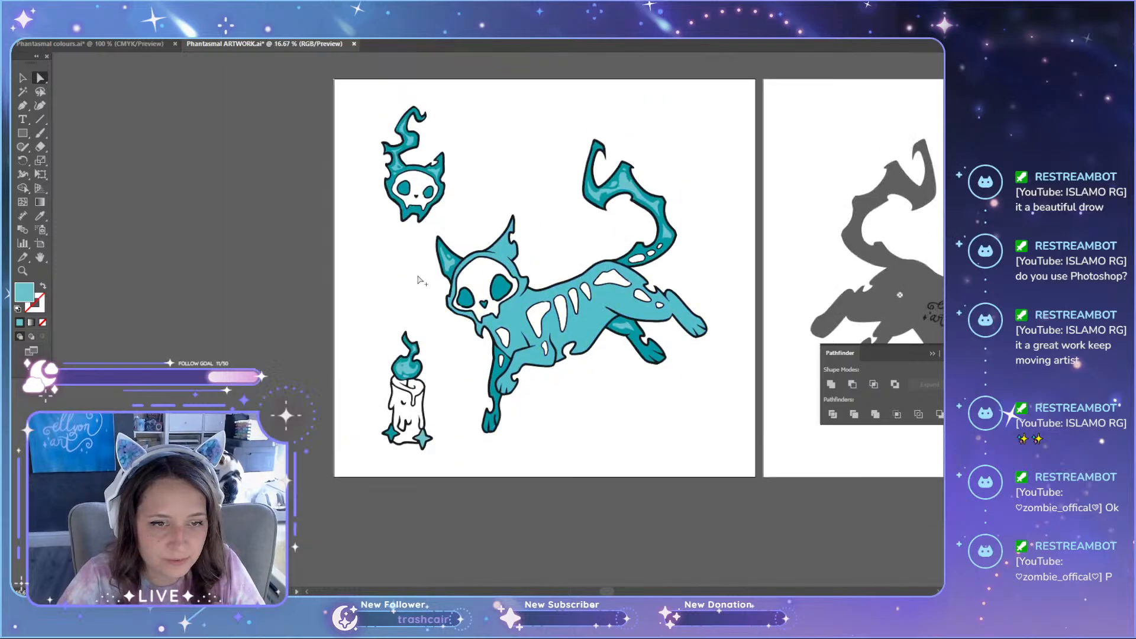
pyautogui.scroll(6, 521, 284)
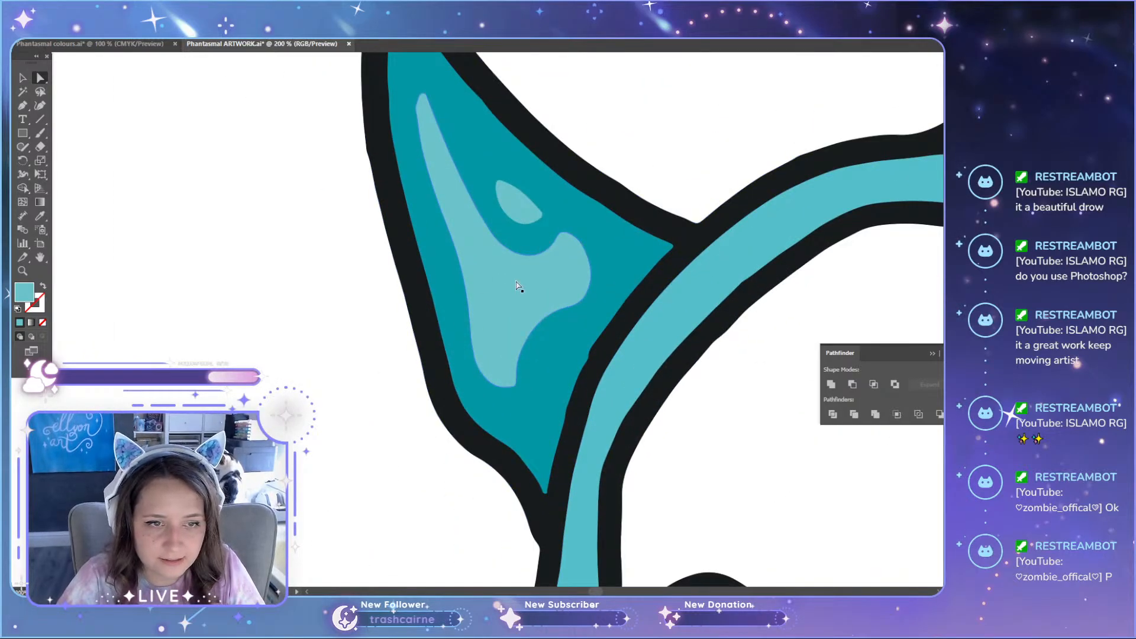
pyautogui.scroll(-5, 370, 343)
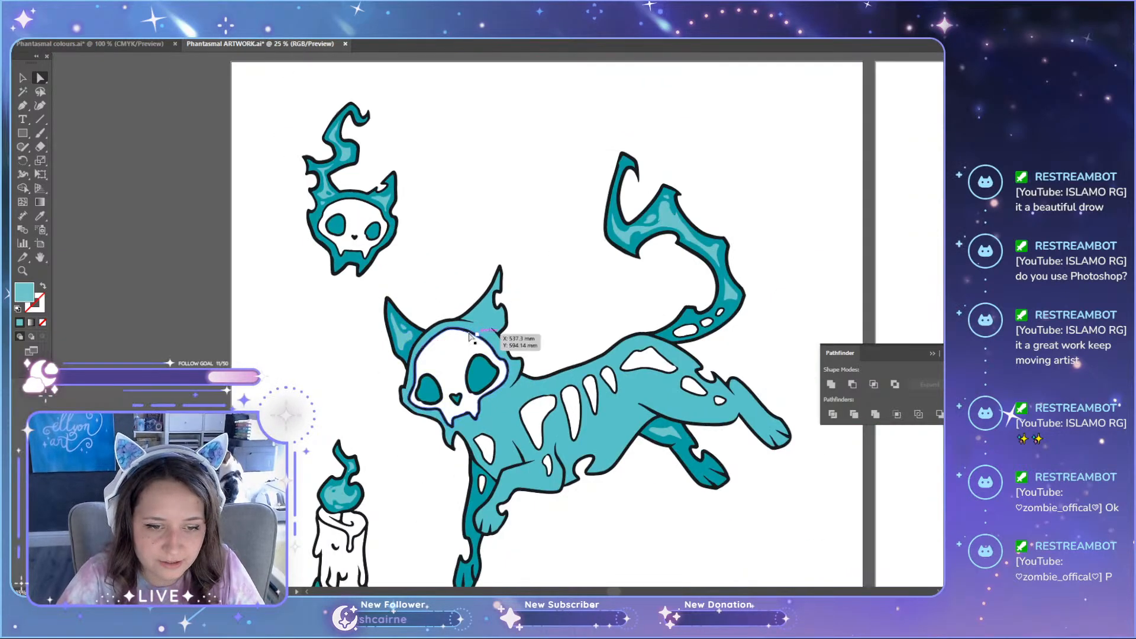
pyautogui.scroll(4, 507, 337)
pyautogui.scroll(1, 455, 291)
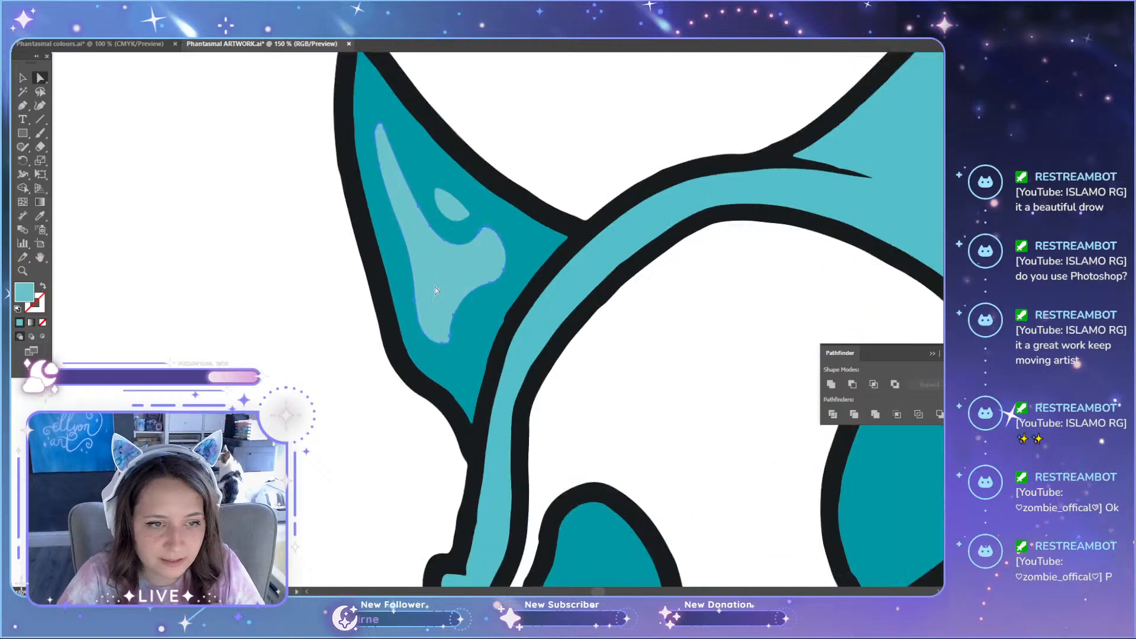
pyautogui.click(266, 343)
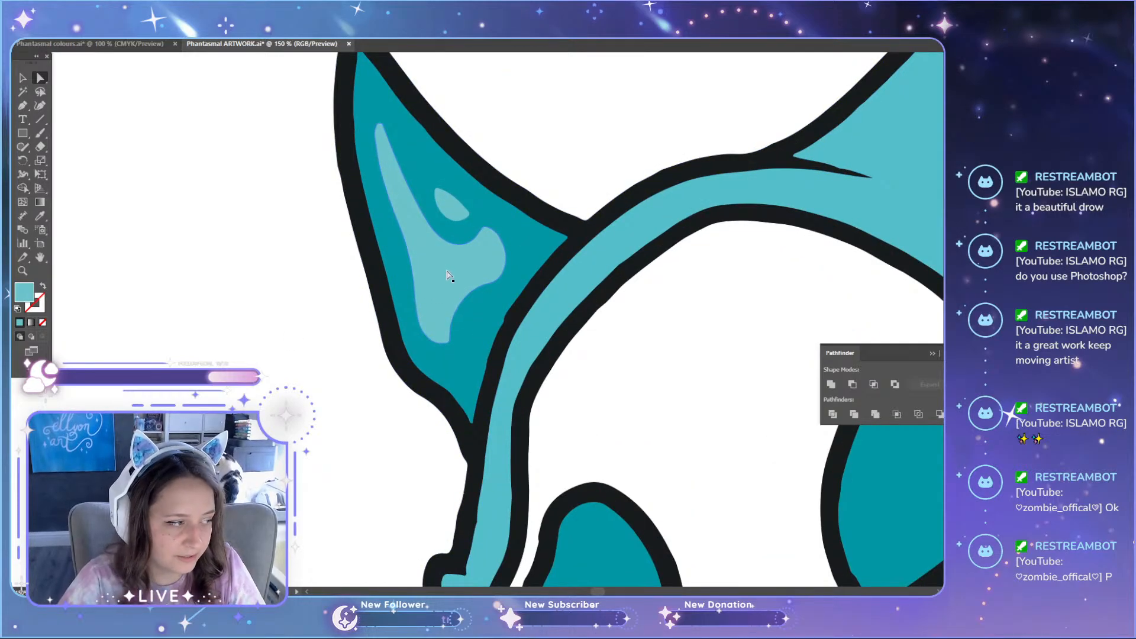
pyautogui.scroll(-6, 448, 275)
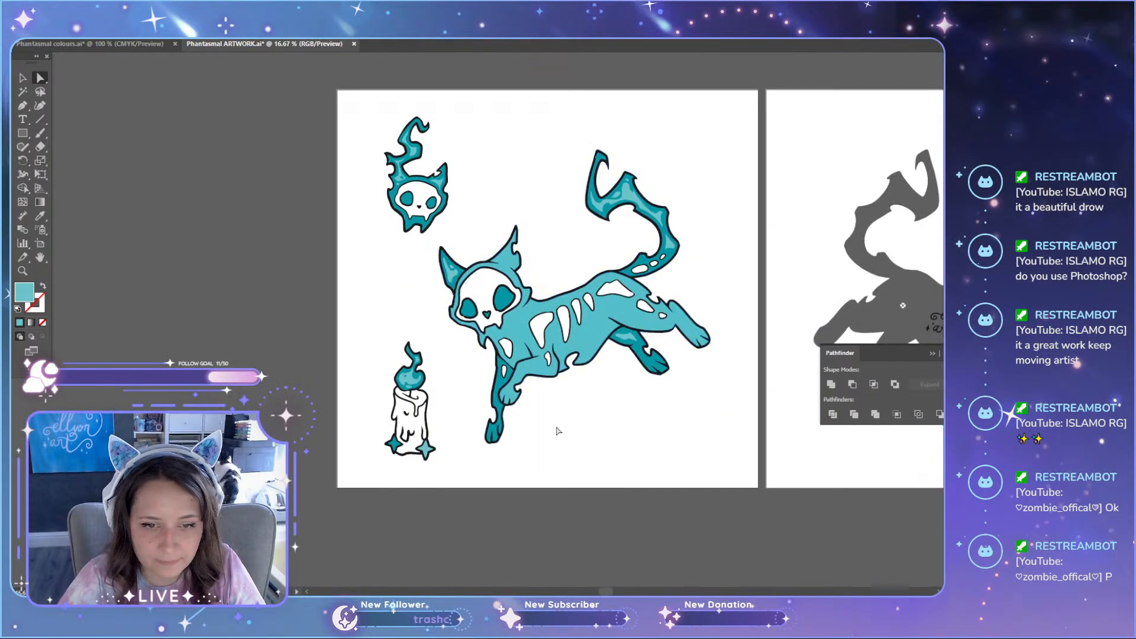
# Step: Examine the tail flame's highlights at 100% zoom and check how they read across the whole cat
pyautogui.scroll(1, 587, 436)
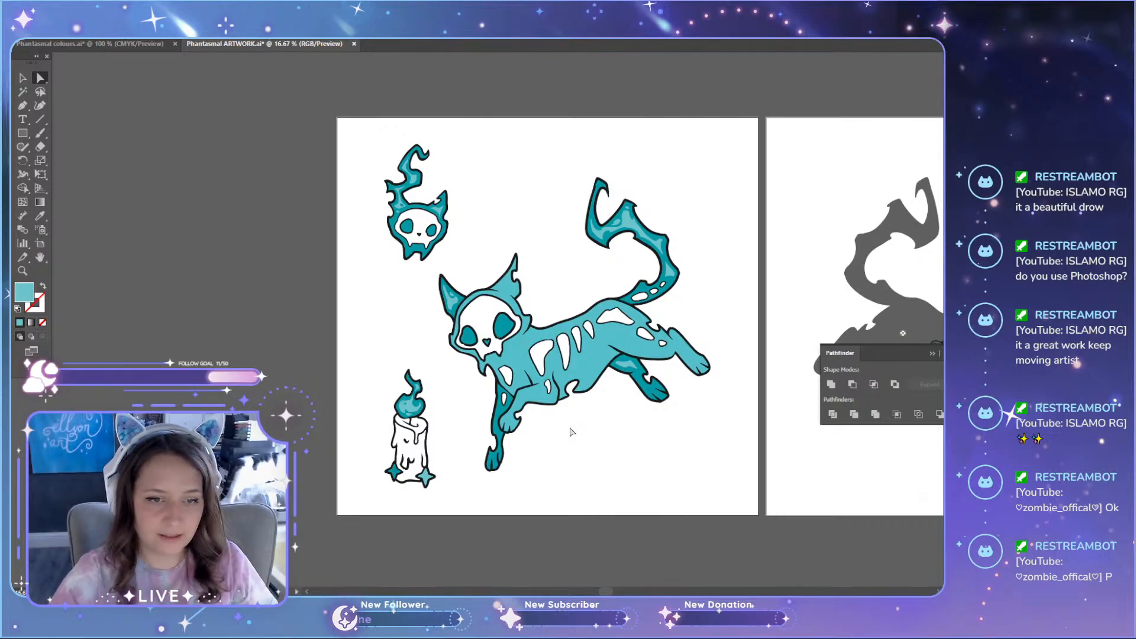
pyautogui.hotkey('ctrl', '1')
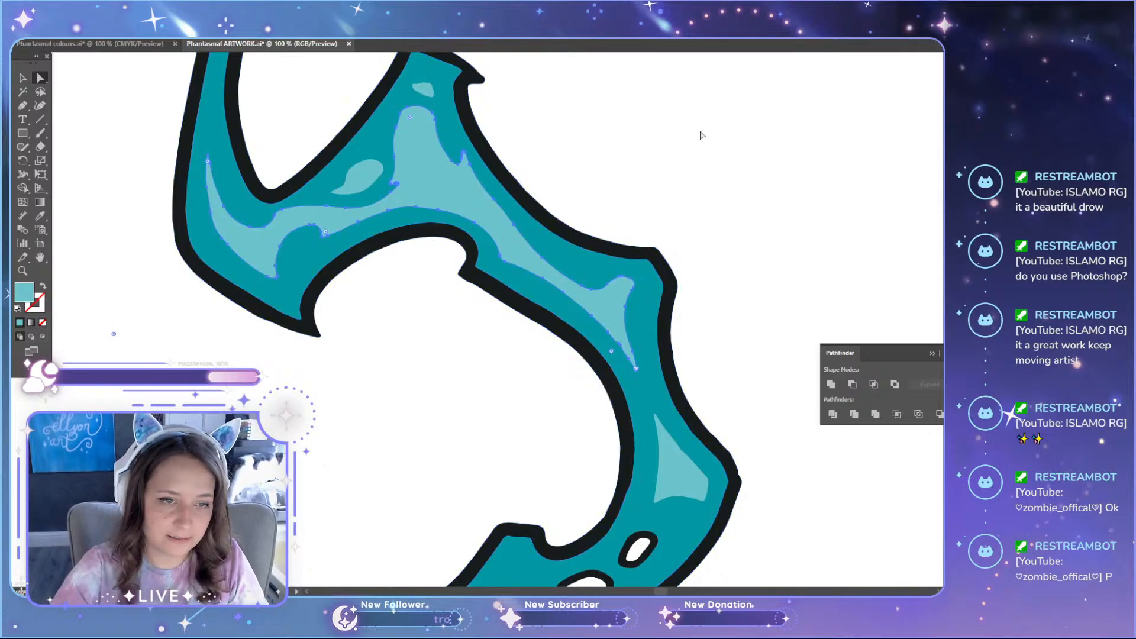
pyautogui.scroll(-3, 691, 146)
pyautogui.scroll(-4, 691, 146)
pyautogui.scroll(2, 513, 350)
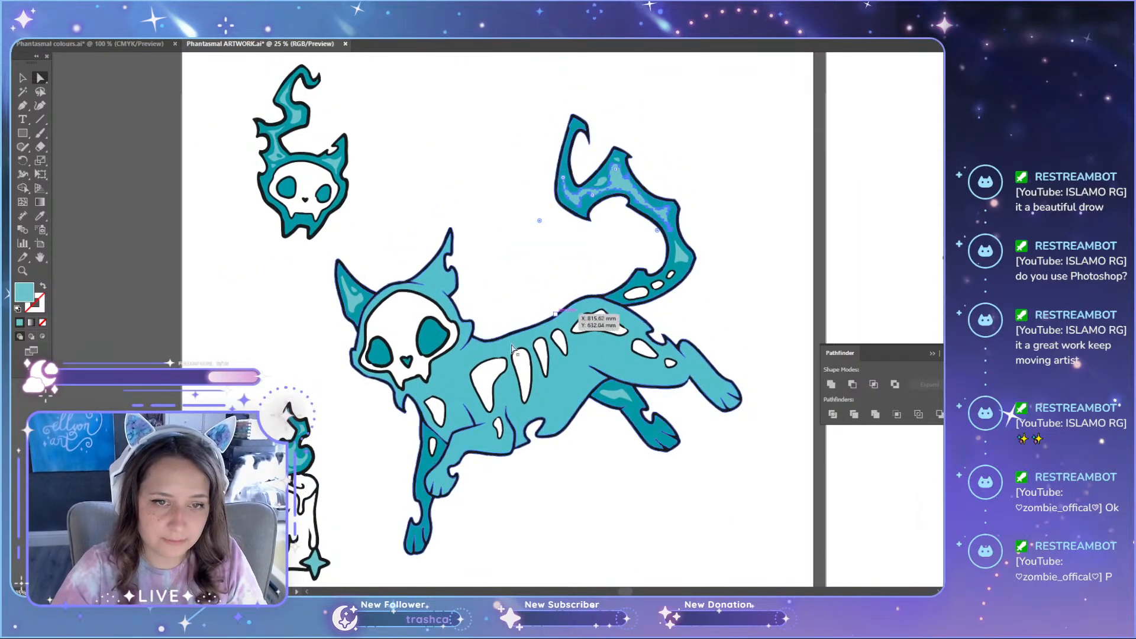
pyautogui.scroll(2, 651, 142)
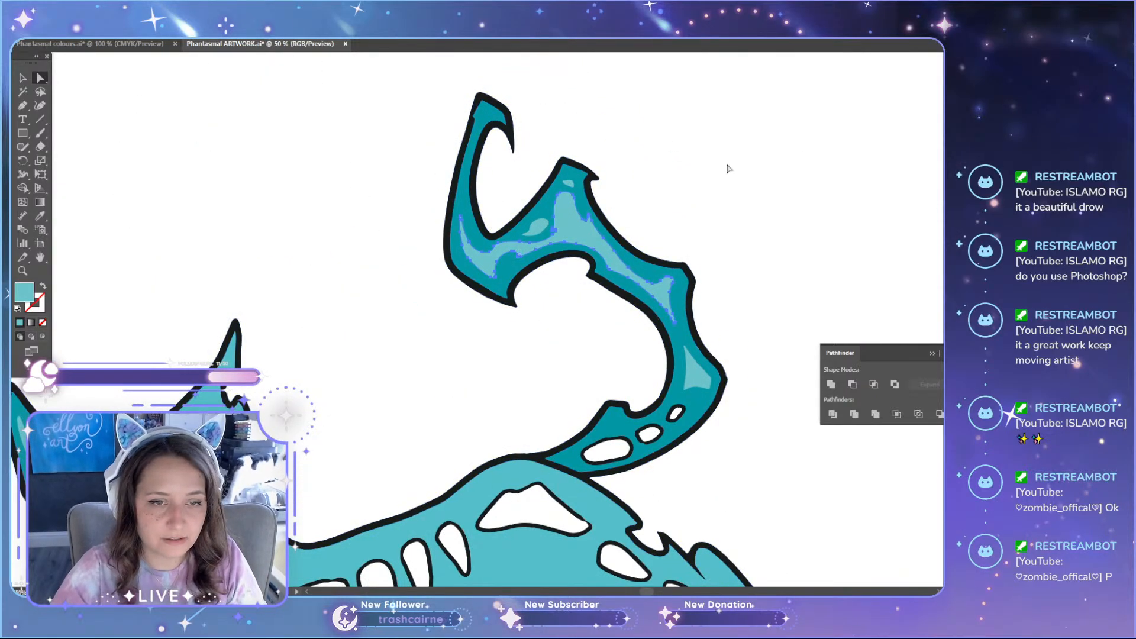
pyautogui.scroll(-2, 716, 182)
pyautogui.scroll(-1, 644, 319)
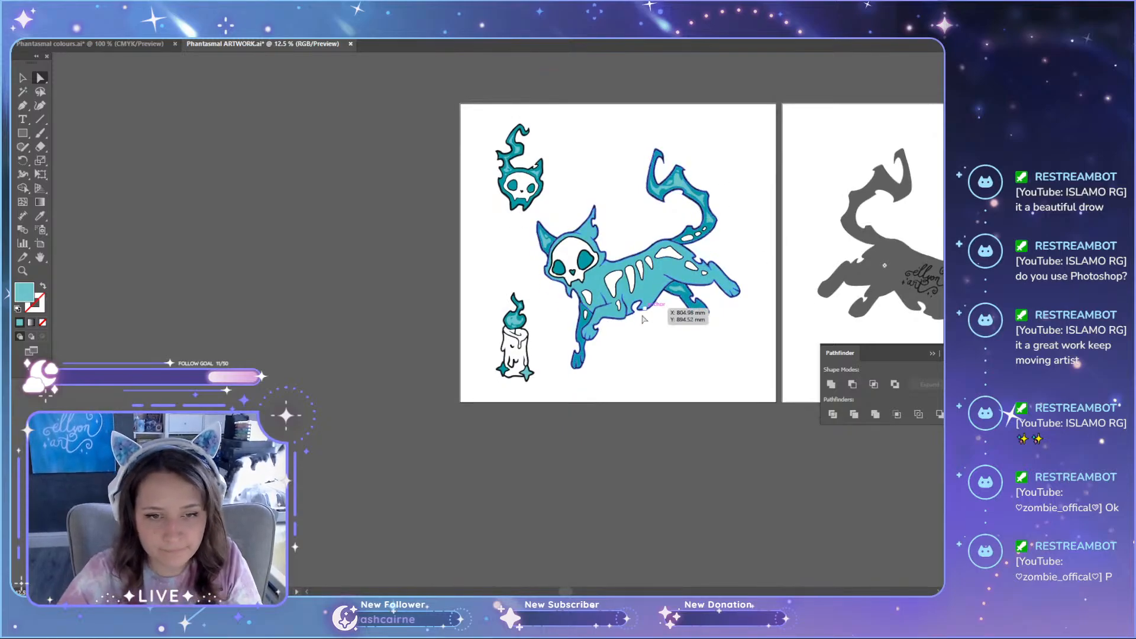
pyautogui.scroll(4, 644, 319)
pyautogui.moveTo(571, 593); pyautogui.dragTo(676, 592)
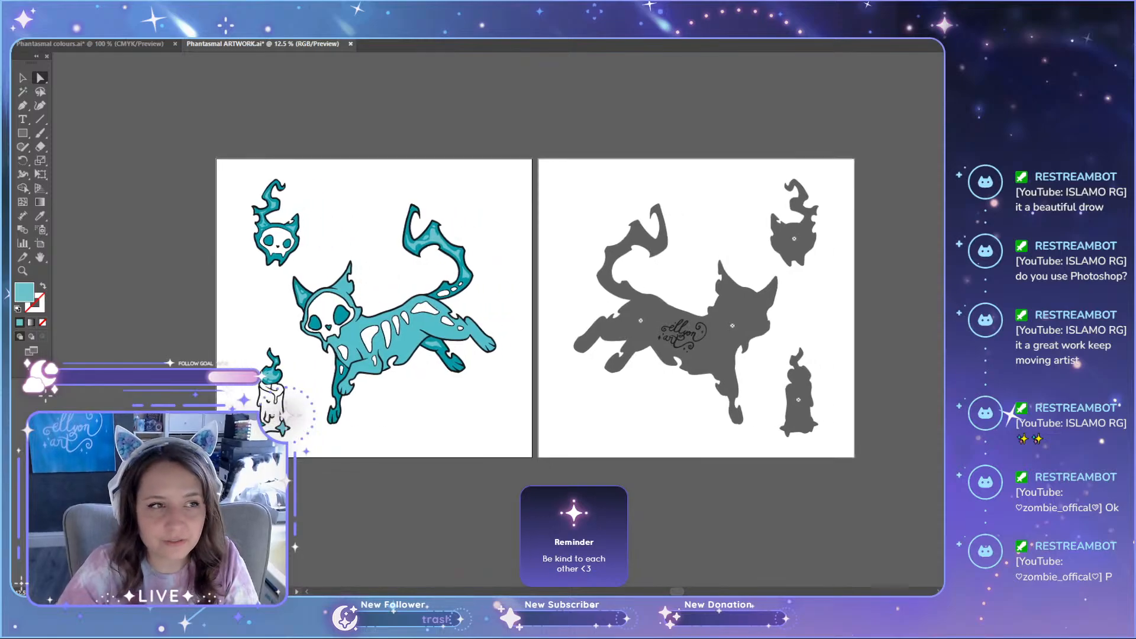
pyautogui.scroll(4, 104, 168)
pyautogui.scroll(-2, 92, 263)
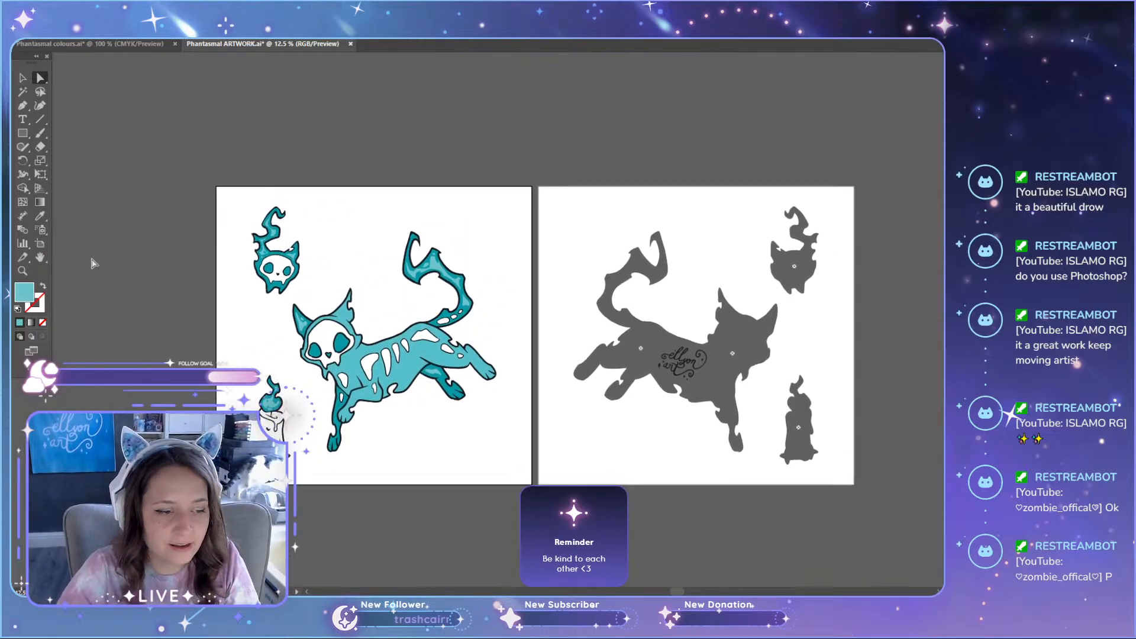
pyautogui.scroll(1, 185, 242)
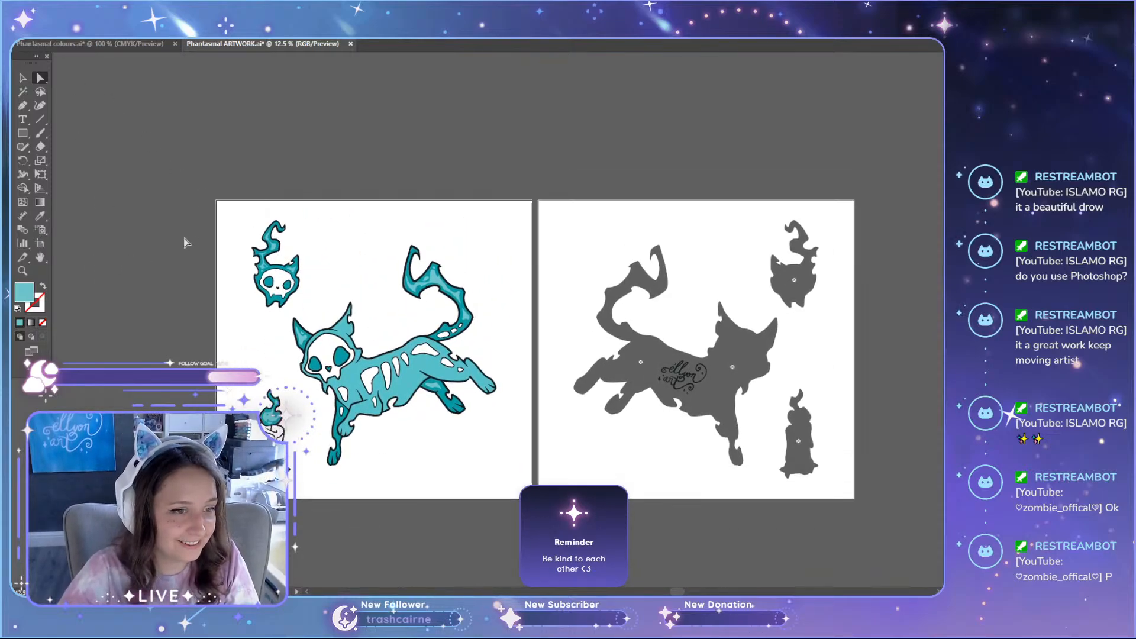
pyautogui.scroll(2, 186, 243)
pyautogui.moveTo(678, 593); pyautogui.dragTo(674, 593)
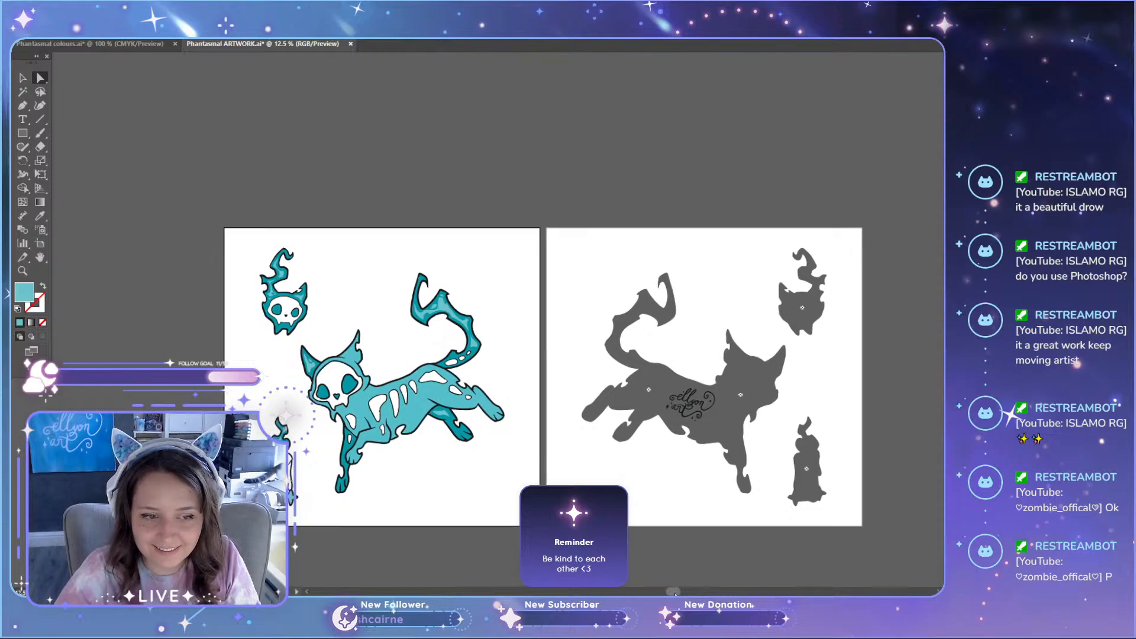
# Step: Save the Phantasmal colours document and return to the Phantasmal ARTWORK document
pyautogui.click(126, 48)
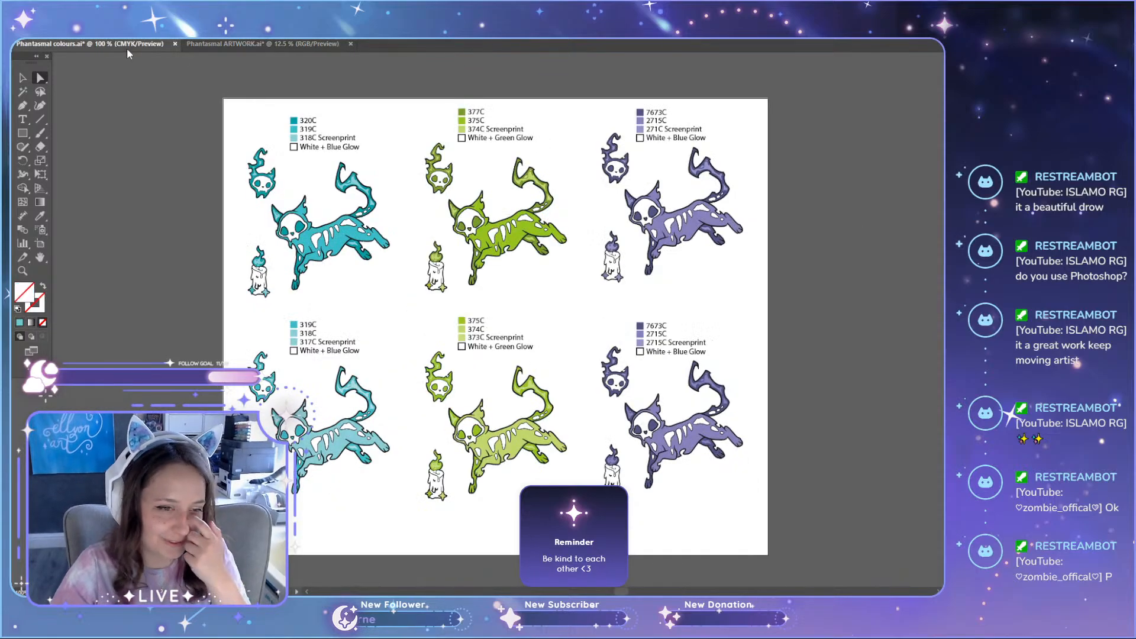
pyautogui.hotkey('ctrl', 's')
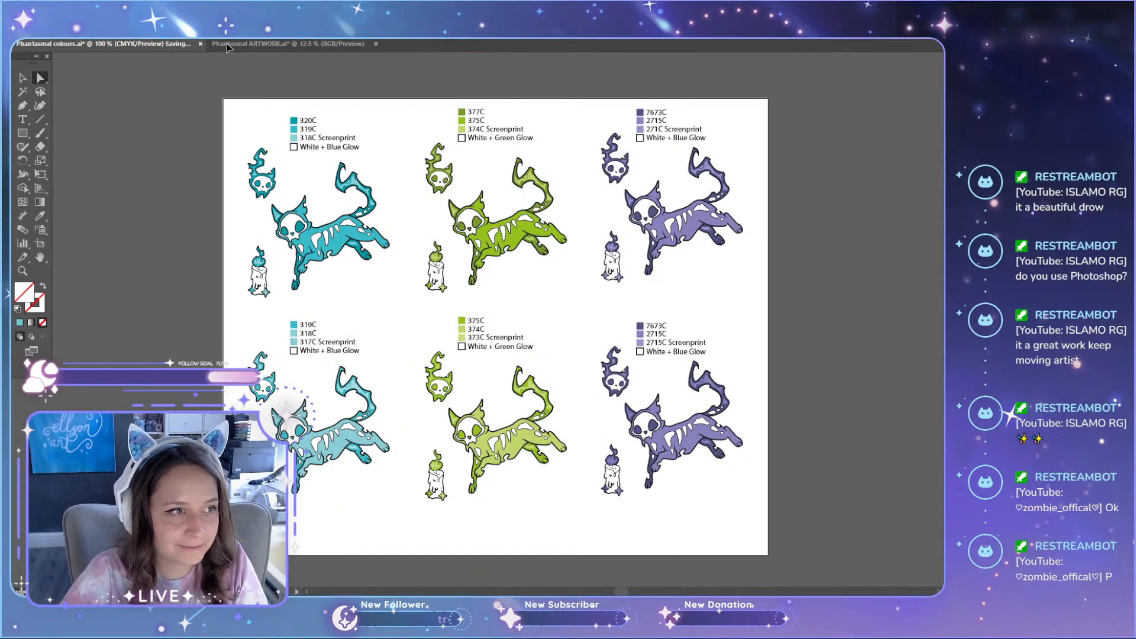
pyautogui.click(247, 44)
# Step: Review the artwork and silhouette artboards against the cat colour variants in the Phantasmal colours document
pyautogui.scroll(-3, 579, 332)
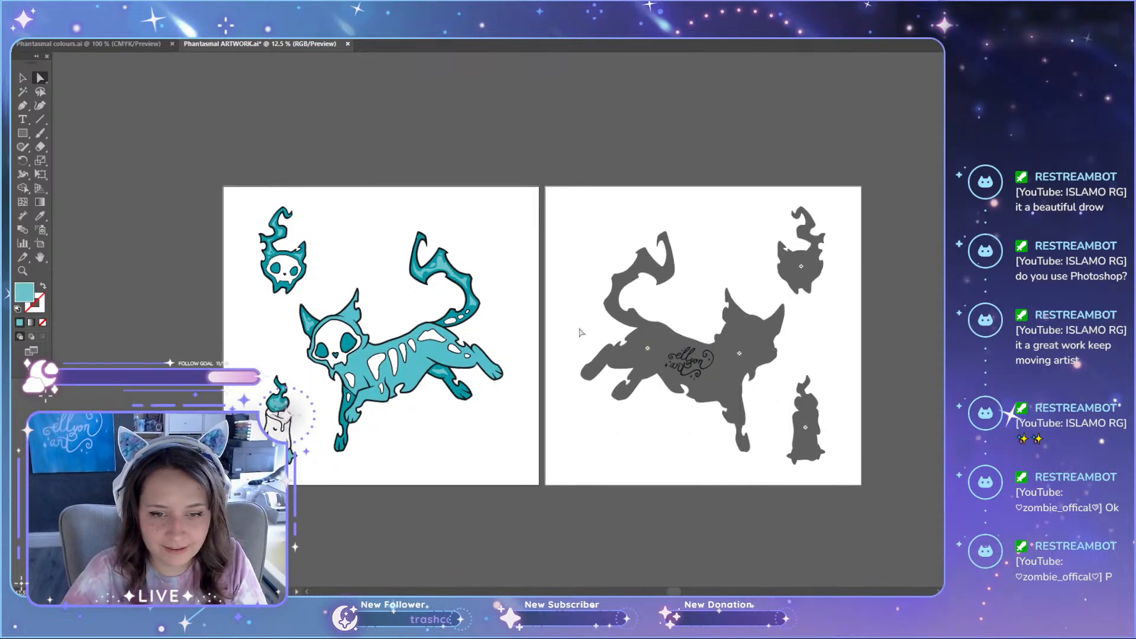
pyautogui.scroll(2, 855, 399)
pyautogui.scroll(-2, 805, 382)
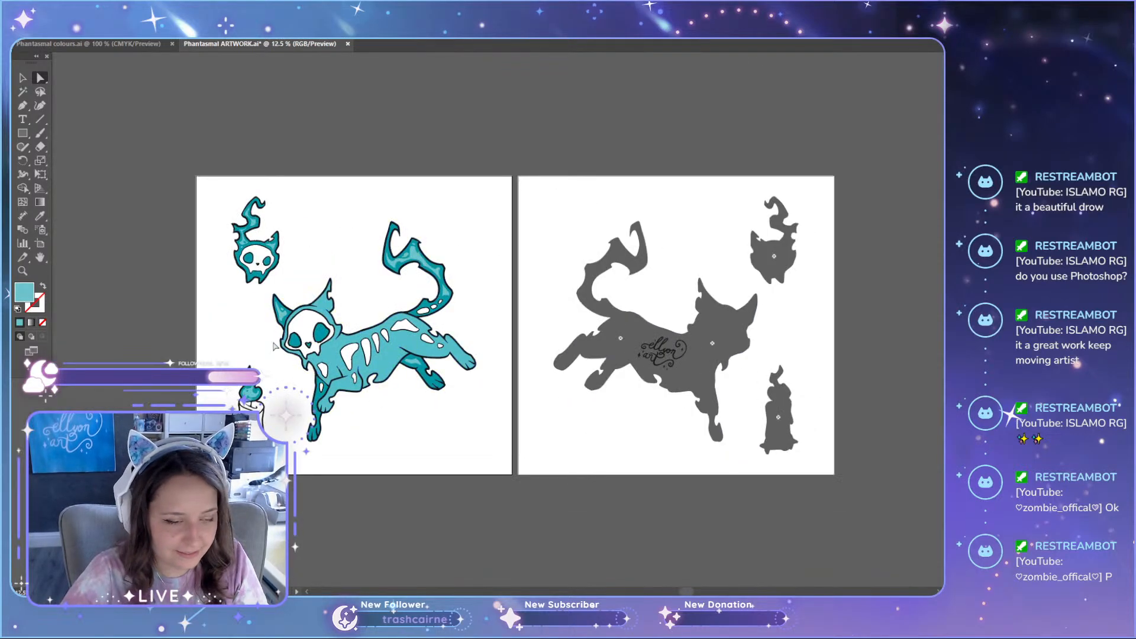
pyautogui.scroll(3, 285, 368)
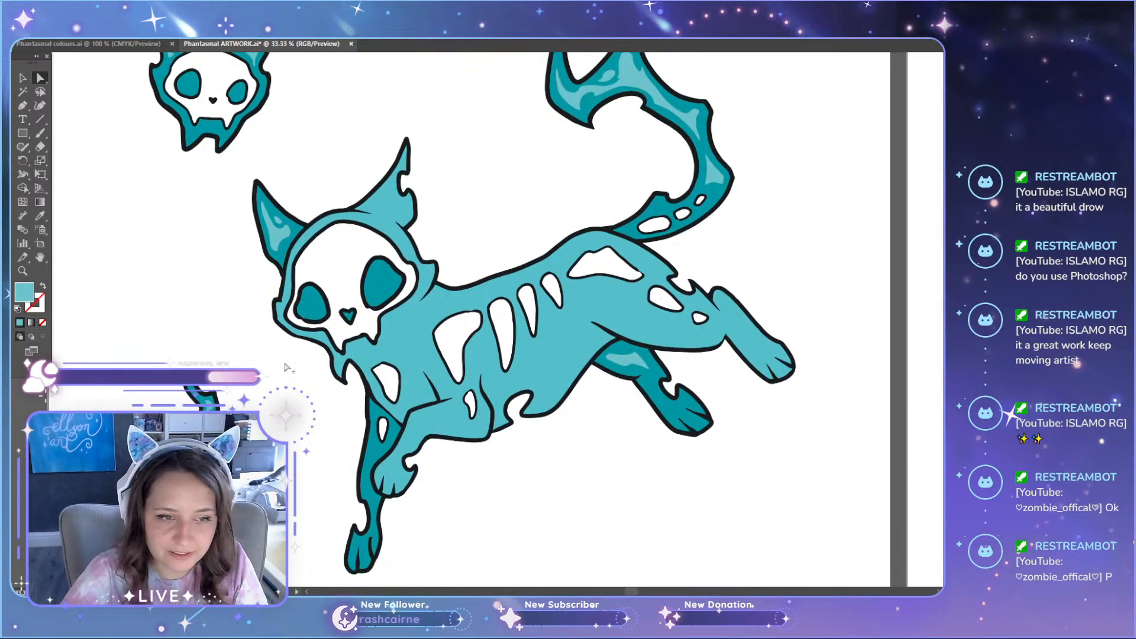
pyautogui.scroll(-3, 285, 368)
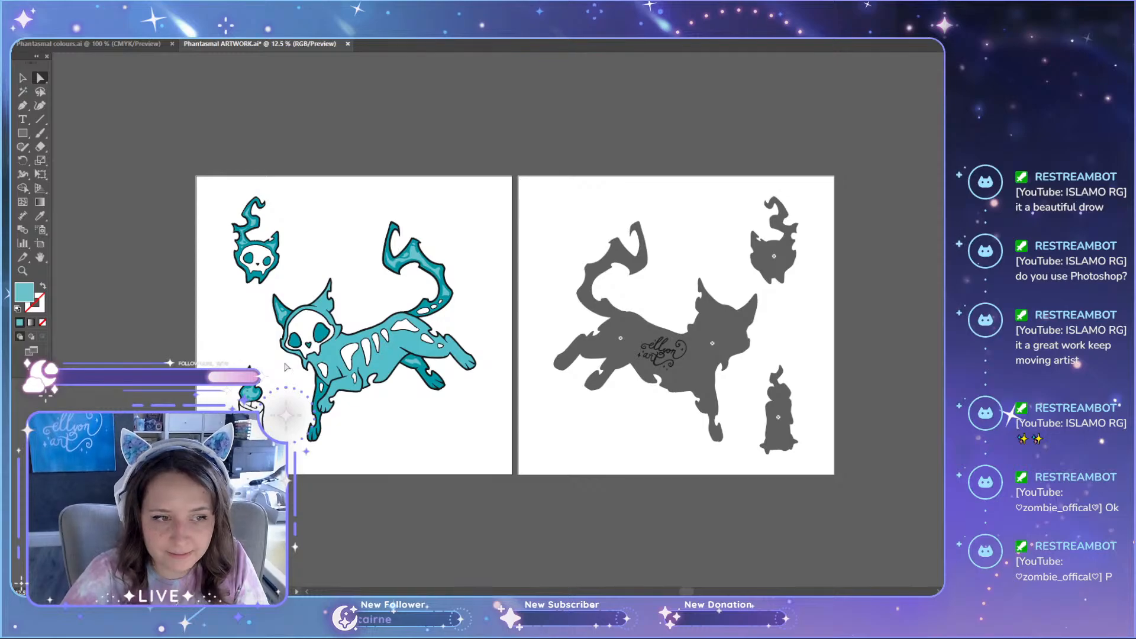
pyautogui.click(109, 48)
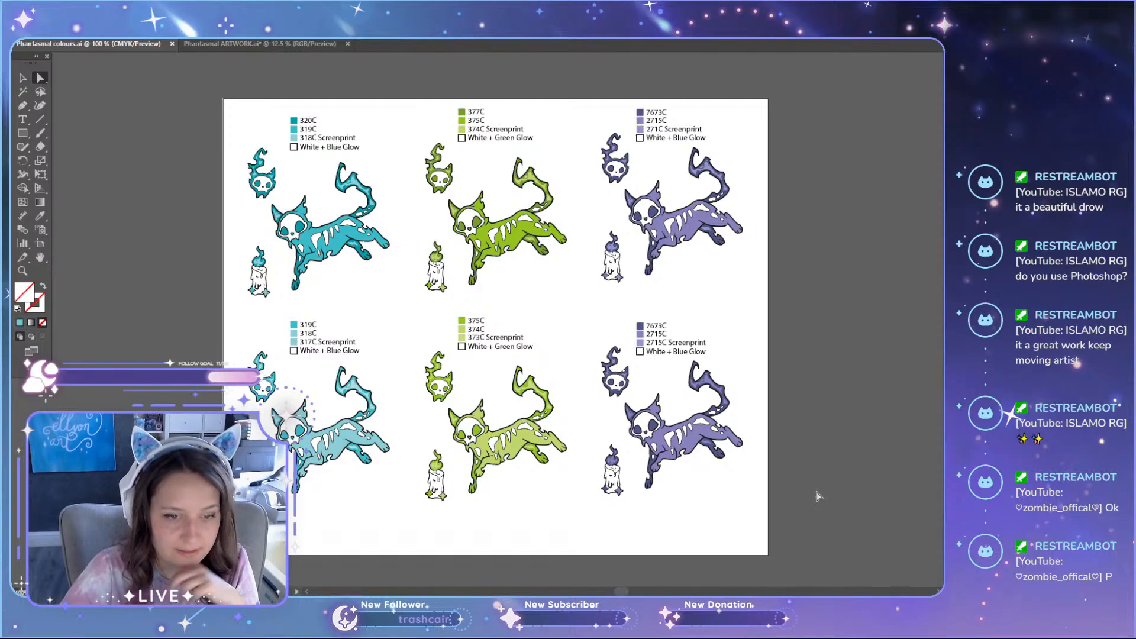
pyautogui.scroll(1, 817, 496)
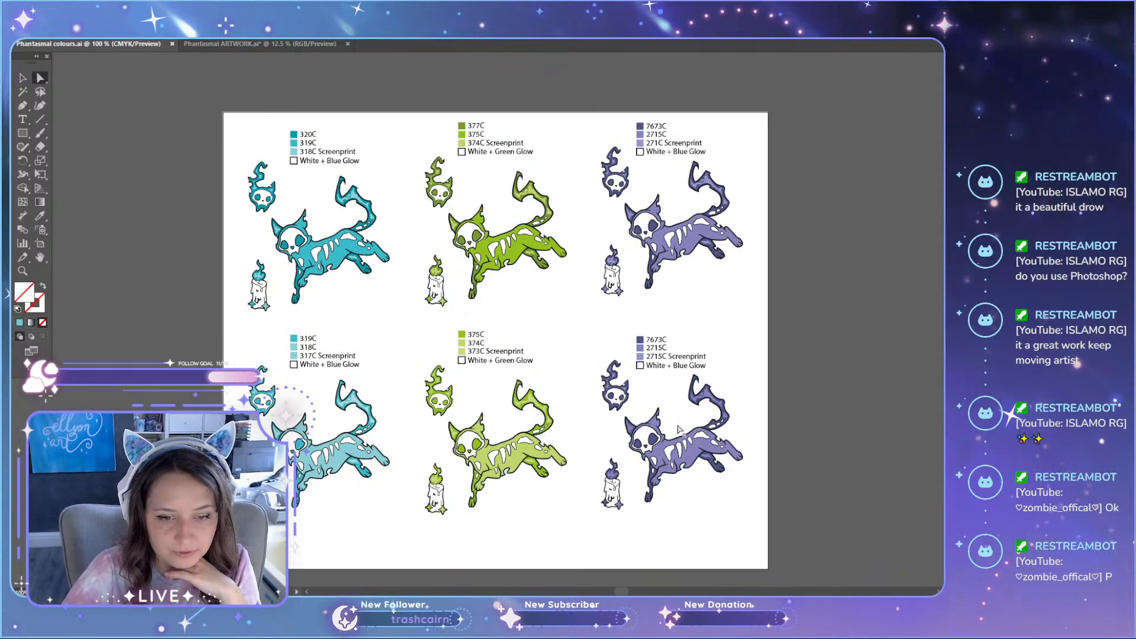
pyautogui.click(247, 48)
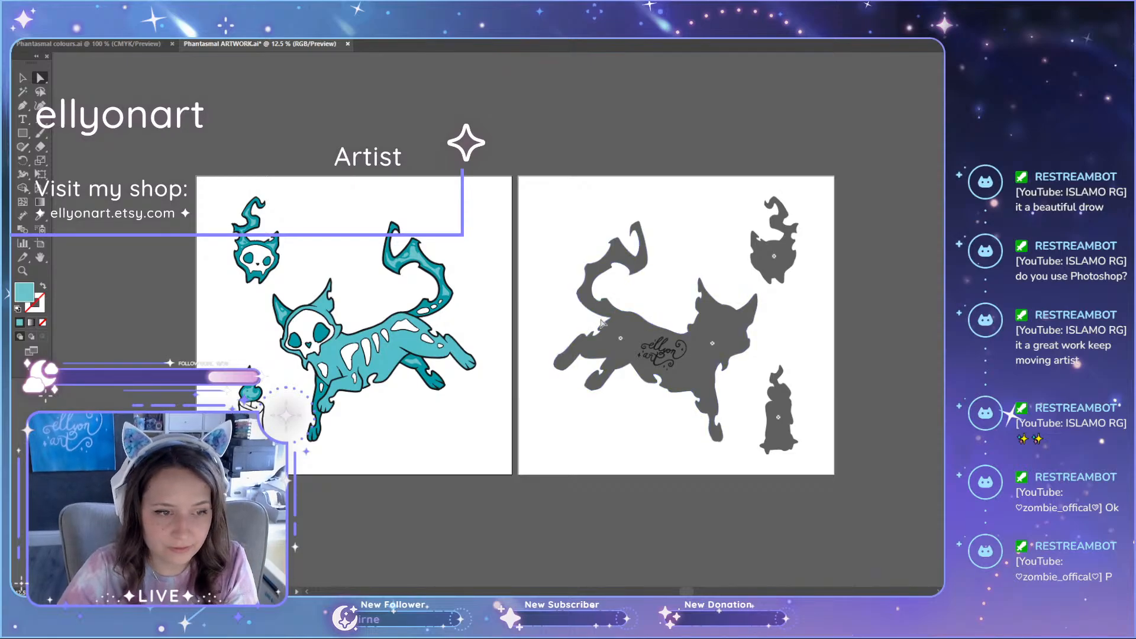
# Step: Save the Phantasmal ARTWORK document and launch Photoshop
pyautogui.scroll(1, 602, 322)
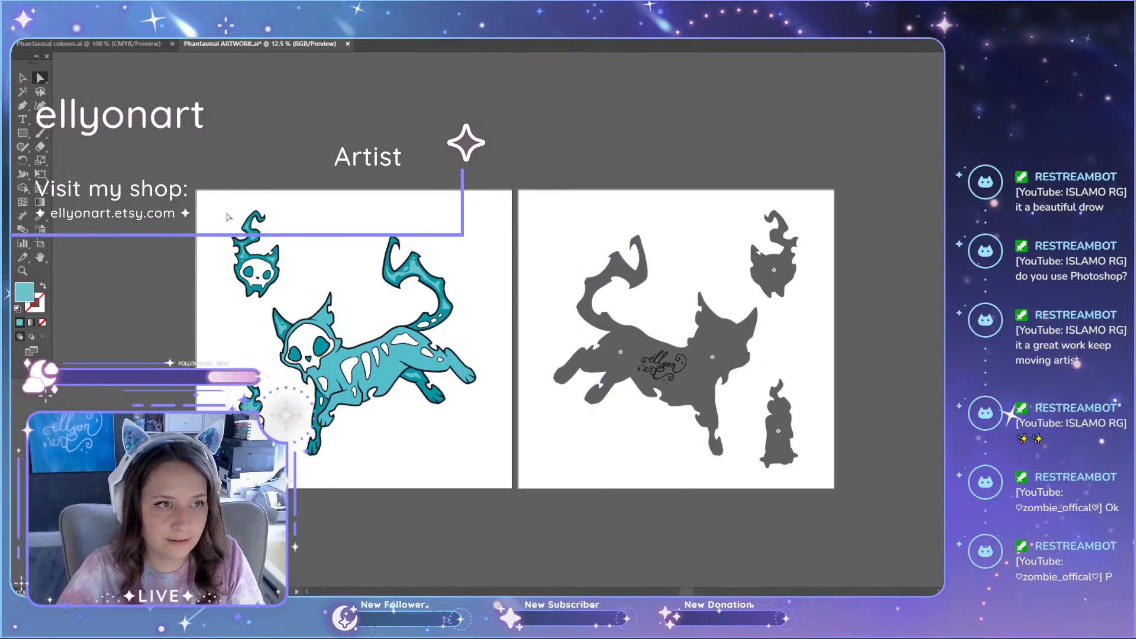
pyautogui.hotkey('ctrl', 's')
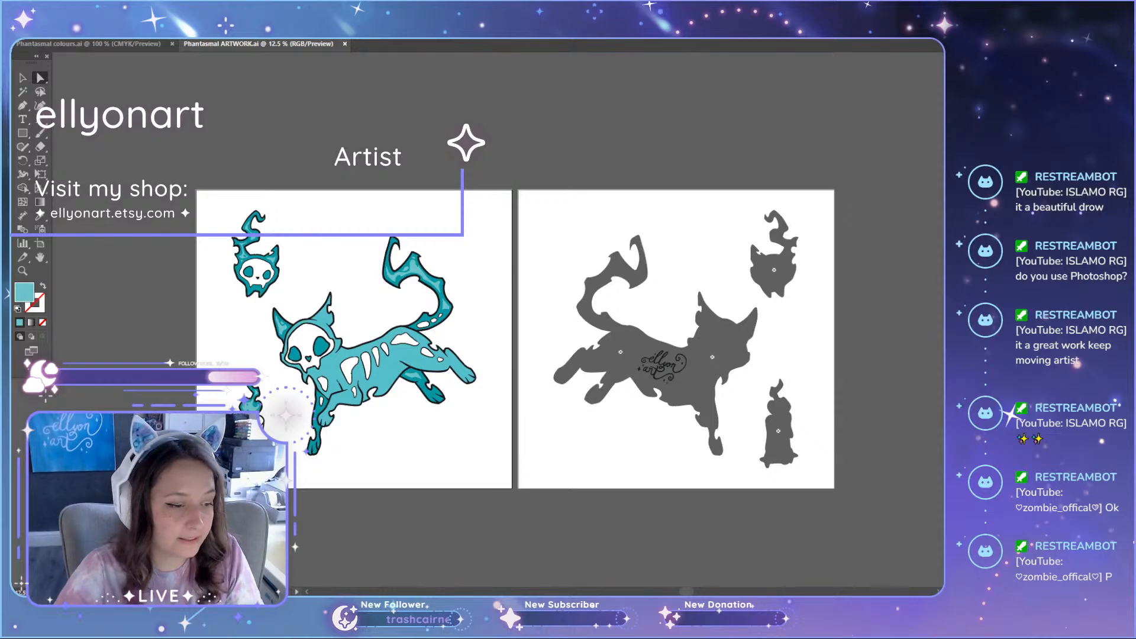
pyautogui.press('super')
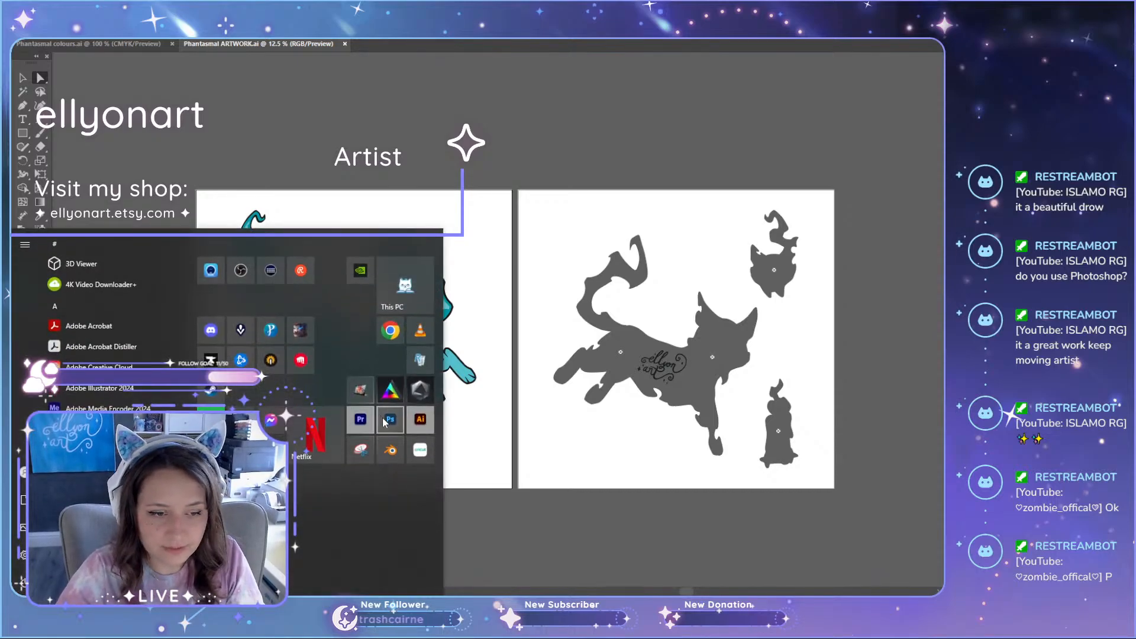
pyautogui.click(390, 421)
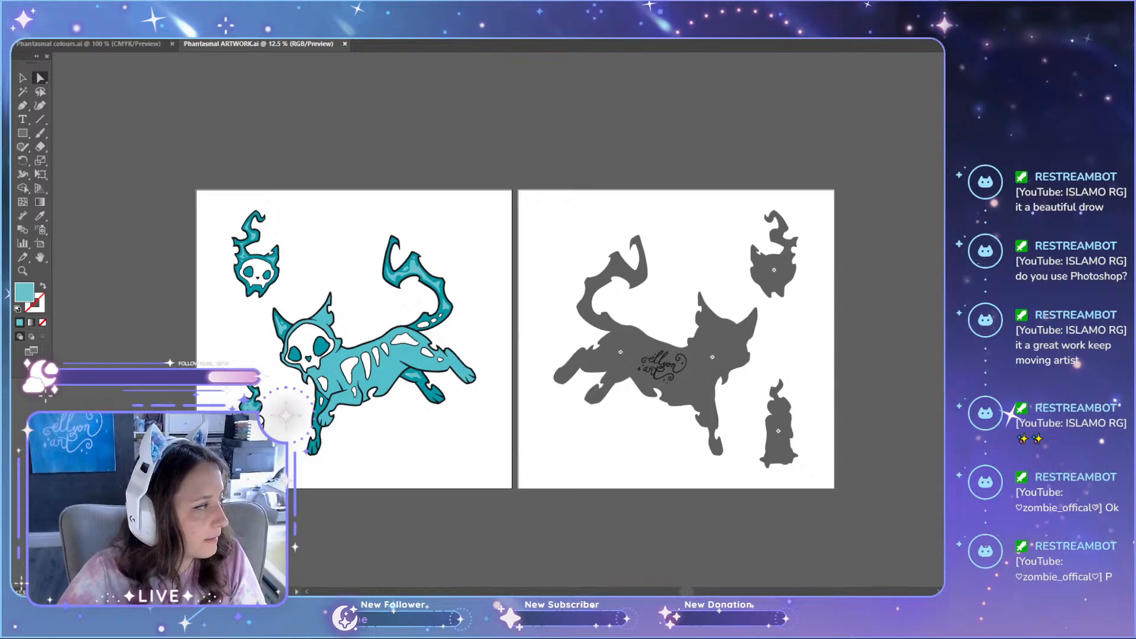
# Step: Open the Phantasmal PSD from the Phantasmal project folder in Photoshop and check the artwork against its painted background
pyautogui.moveTo(11, 168); pyautogui.dragTo(497, 73)
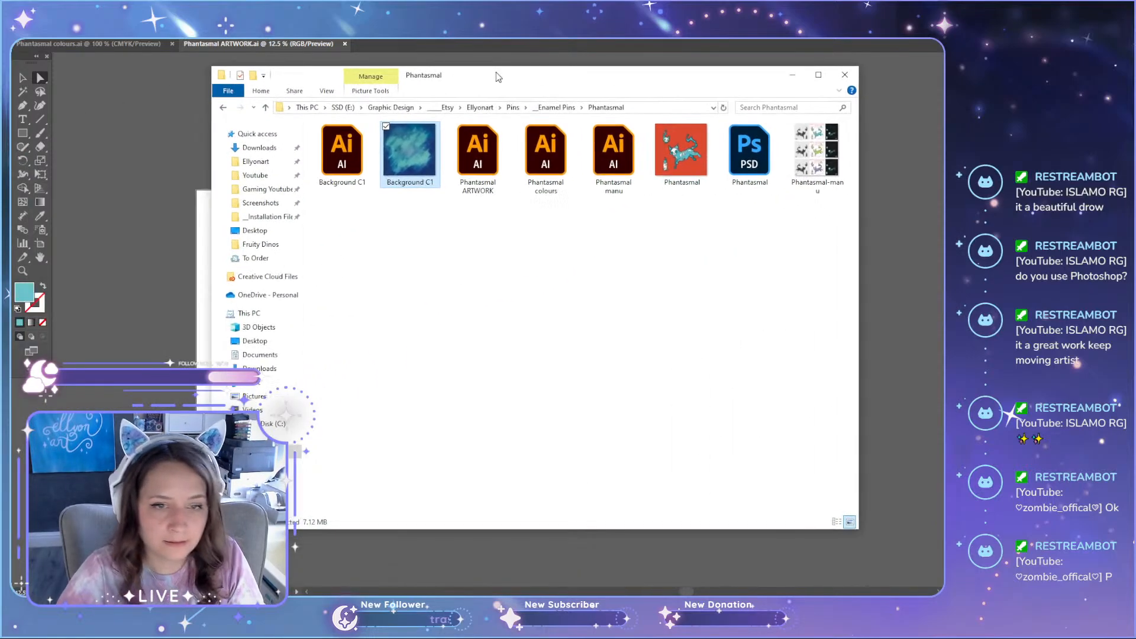
pyautogui.click(750, 149)
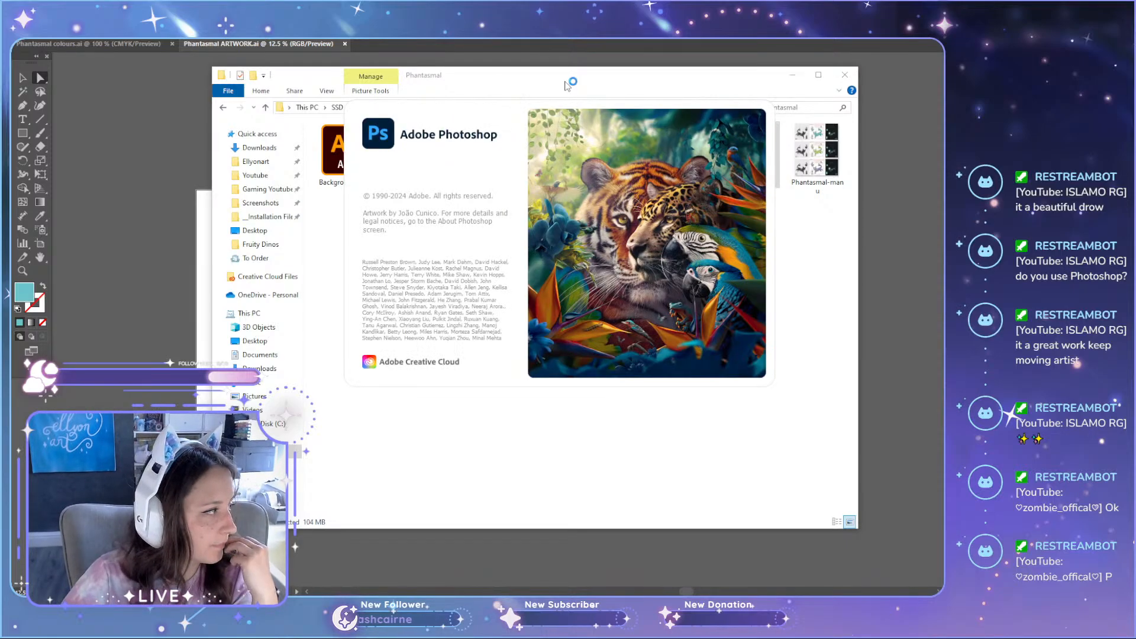
pyautogui.moveTo(512, 89); pyautogui.dragTo(0, 98)
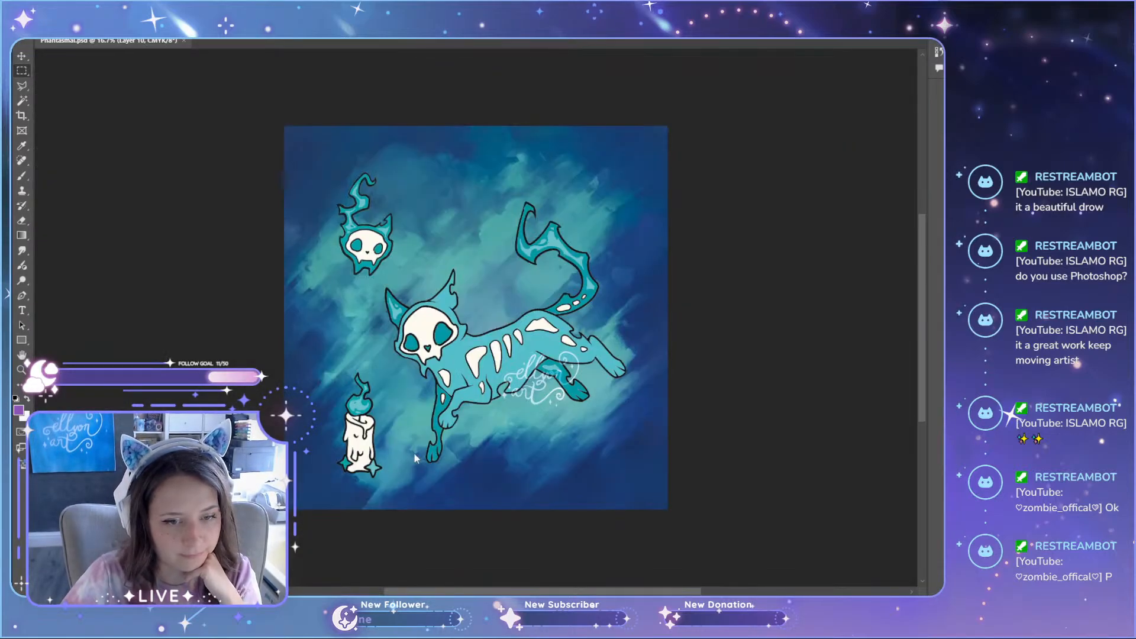
pyautogui.scroll(-3, 418, 336)
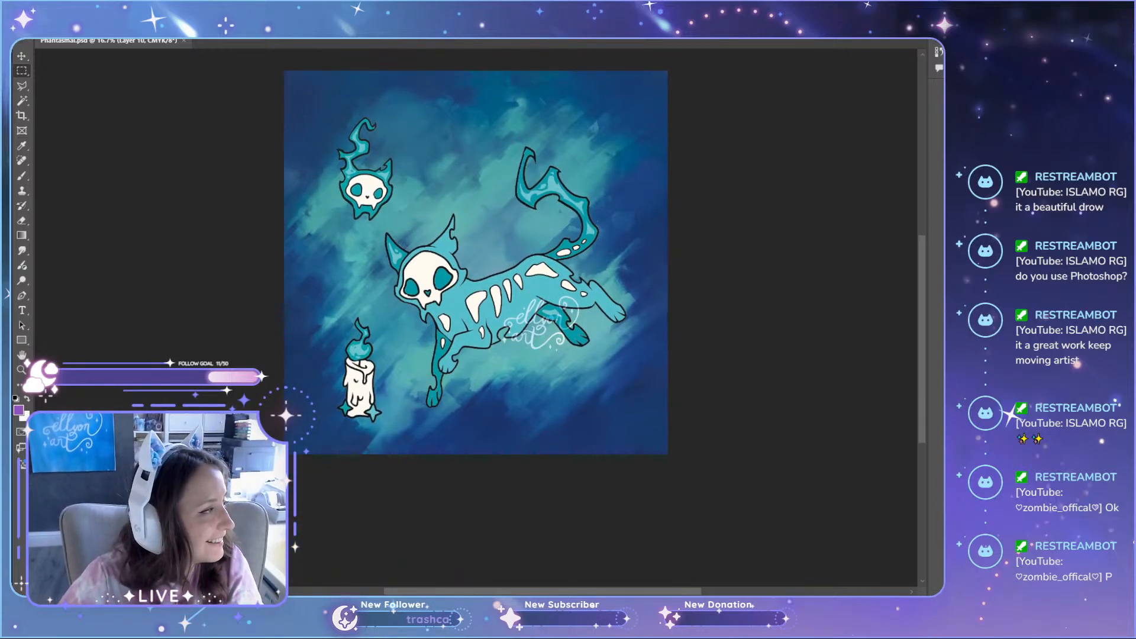
pyautogui.scroll(-1, 427, 325)
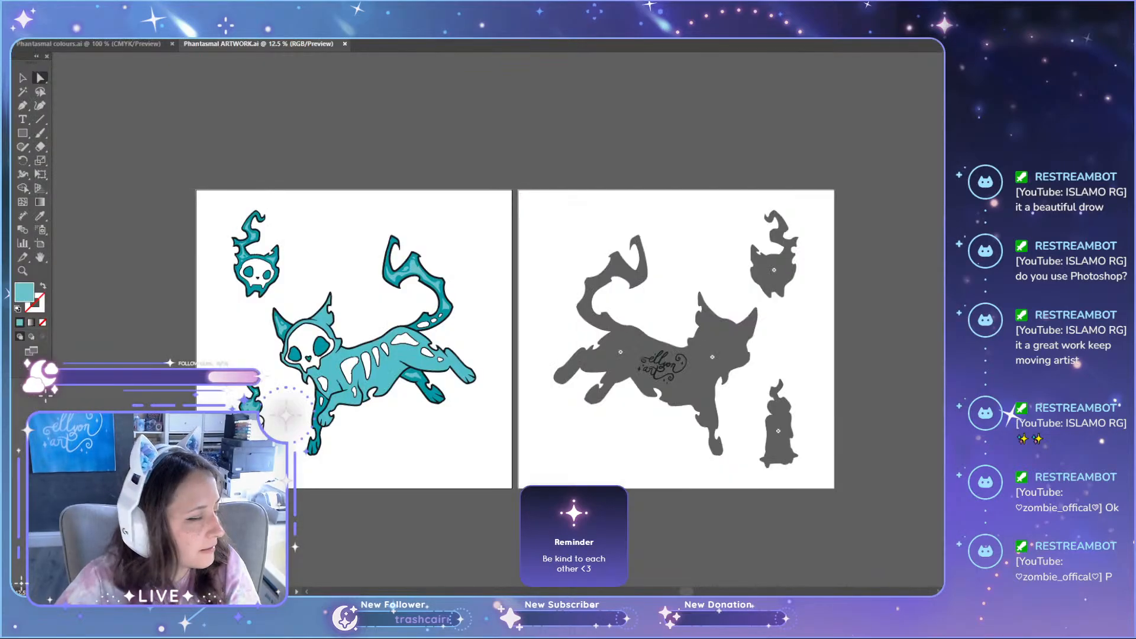
# Step: Switch to Illustrator and examine how the cat, skull and candle sit on the painted backdrop in the Background C1 document
pyautogui.scroll(-1, 335, 409)
pyautogui.scroll(2, 335, 407)
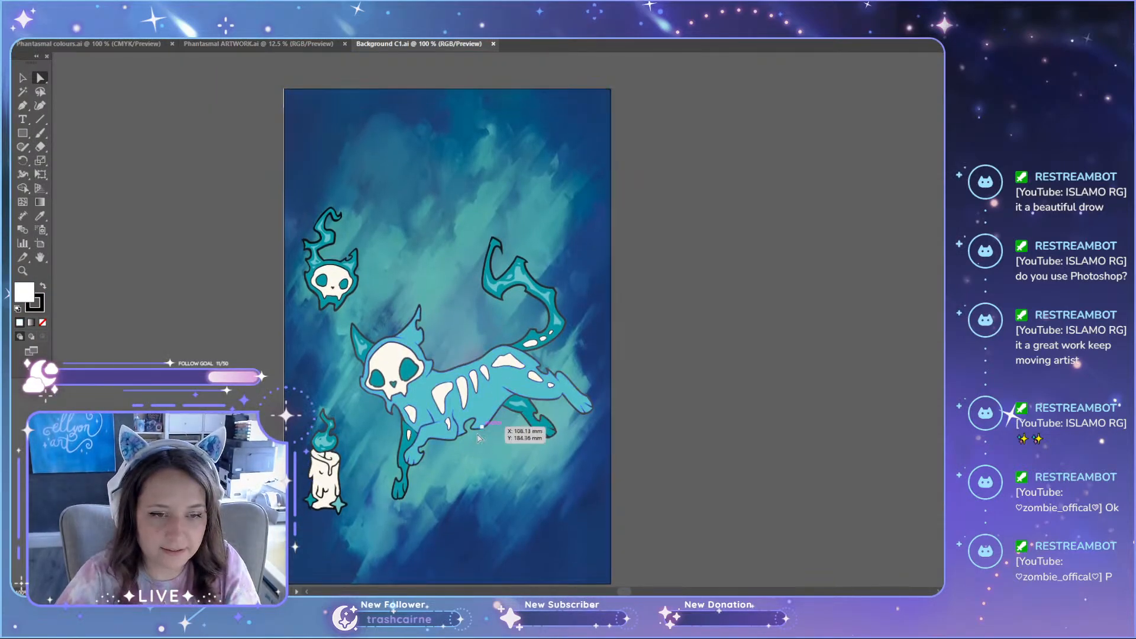
pyautogui.scroll(-1, 378, 407)
pyautogui.scroll(-1, 378, 407)
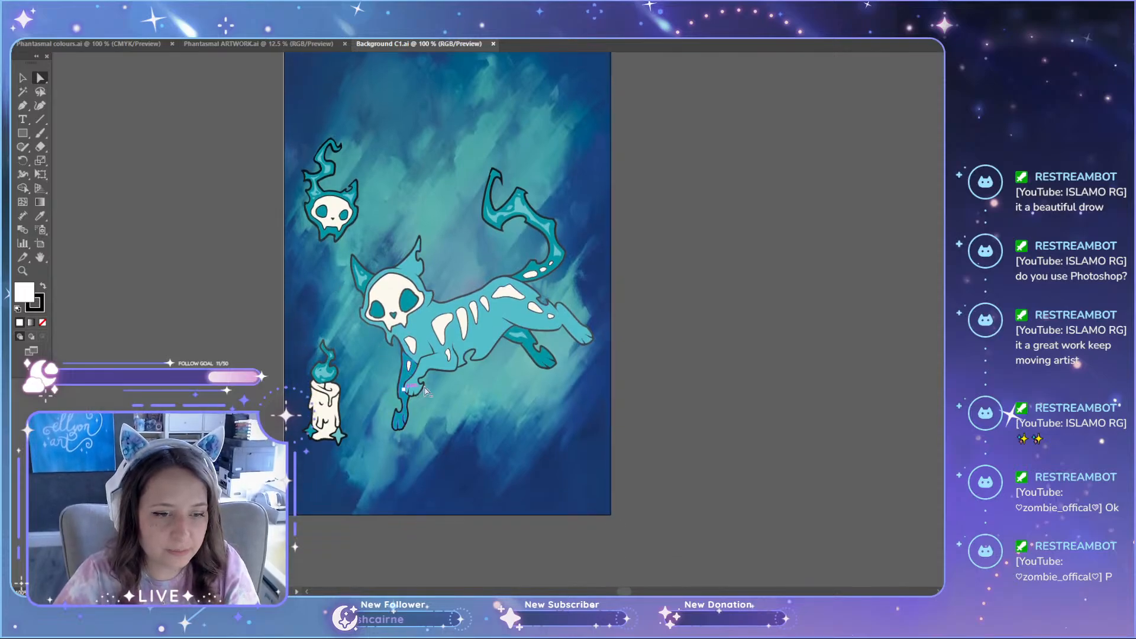
pyautogui.scroll(1, 355, 355)
pyautogui.scroll(1, 212, 159)
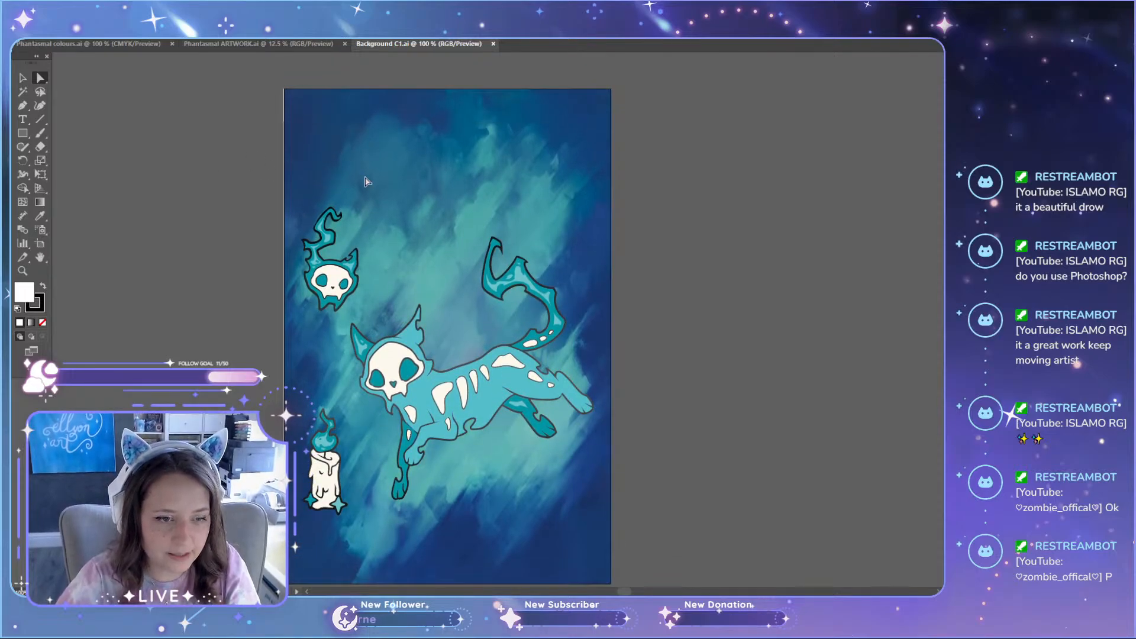
pyautogui.scroll(-1, 221, 402)
pyautogui.scroll(1, 222, 401)
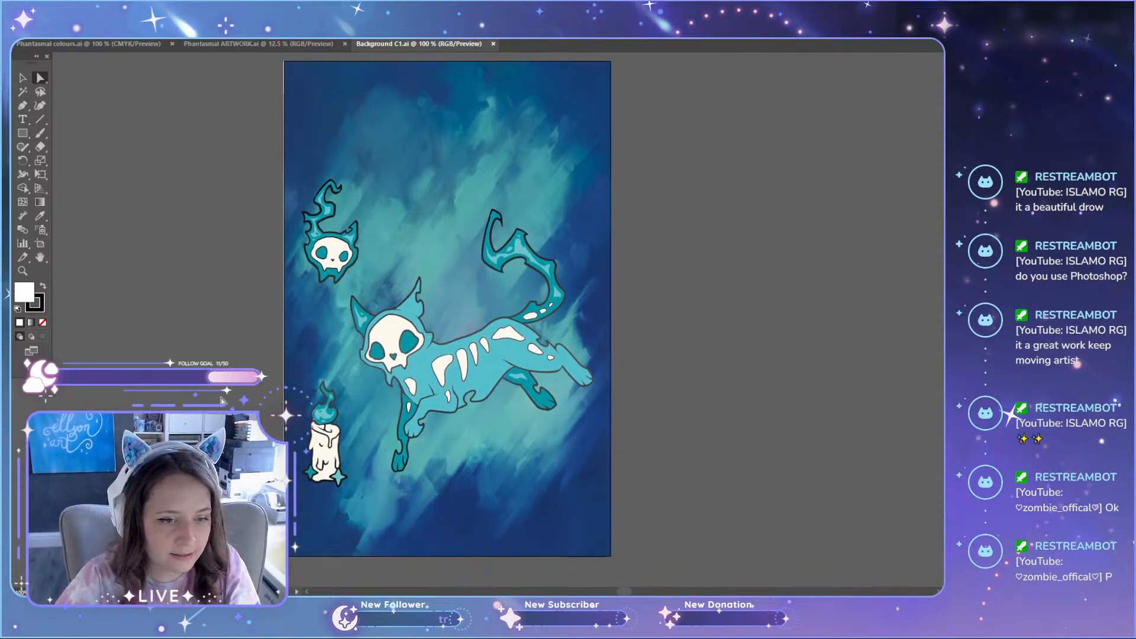
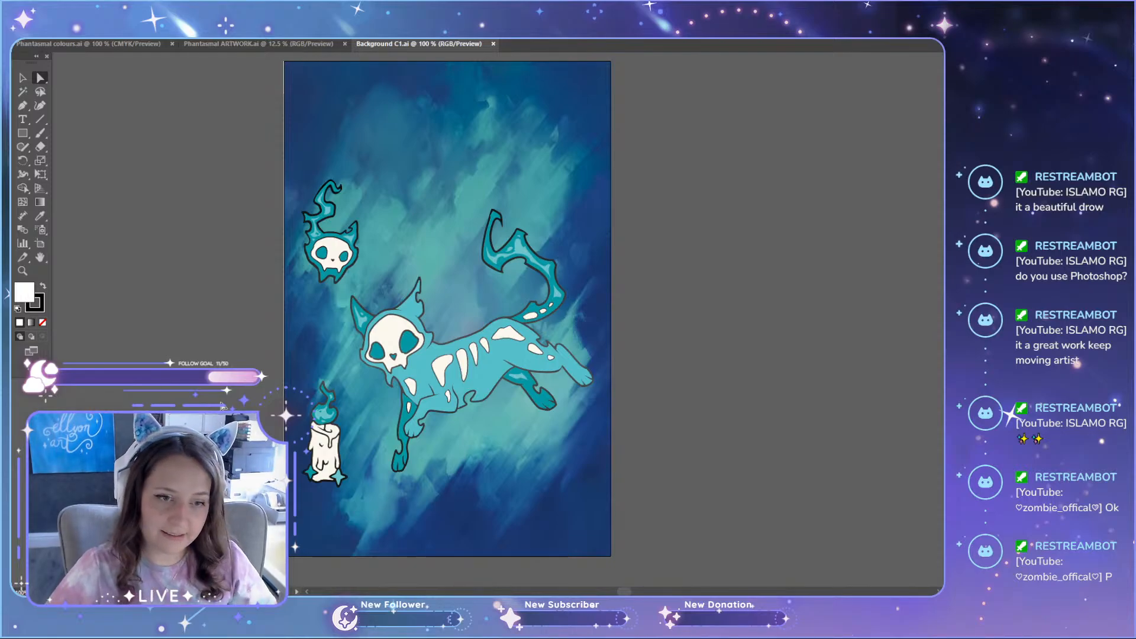
# Step: Inspect the cat, skull and candle artwork up close against the painted backdrop in the Background C1 document
pyautogui.scroll(-1, 417, 452)
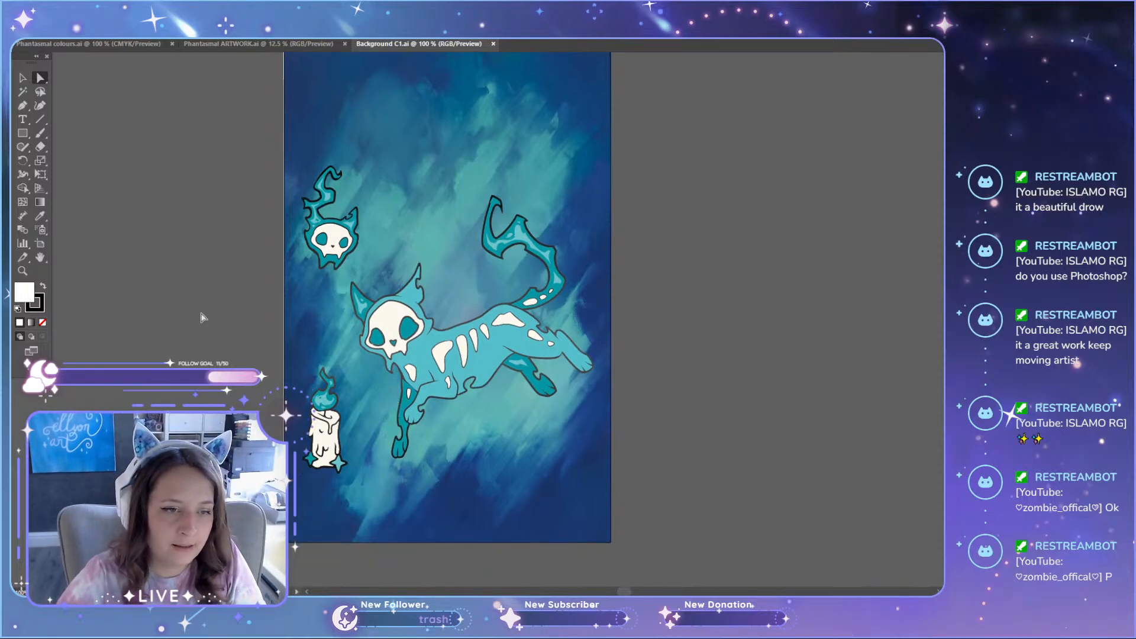
pyautogui.press('v')
pyautogui.click(486, 358)
pyautogui.click(614, 390)
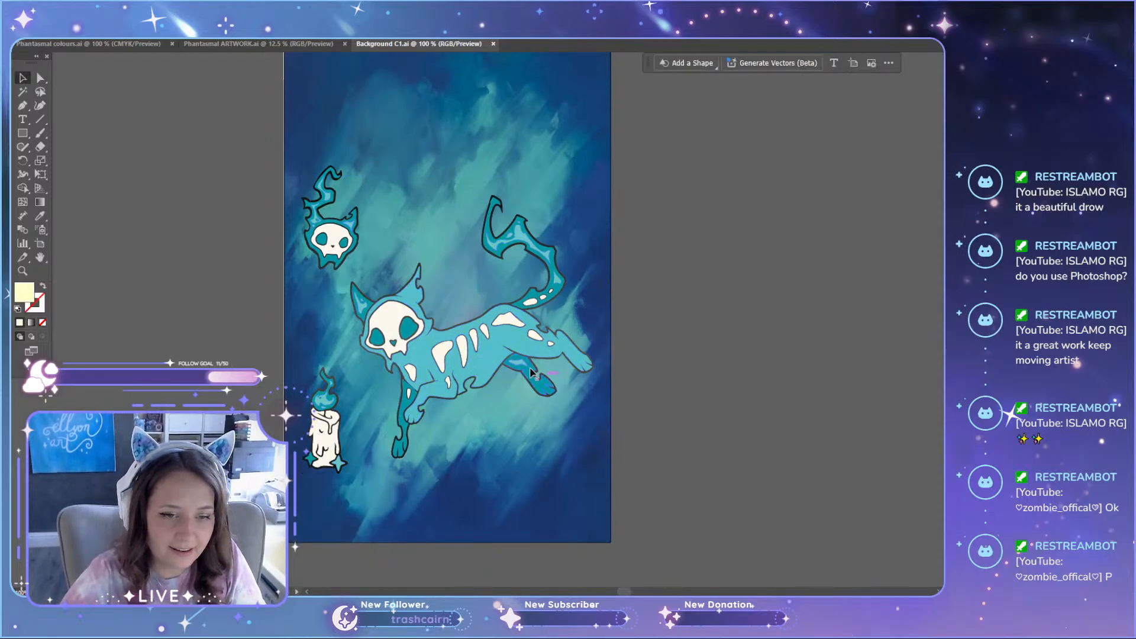
pyautogui.scroll(3, 446, 330)
pyautogui.scroll(1, 447, 334)
pyautogui.scroll(-3, 446, 305)
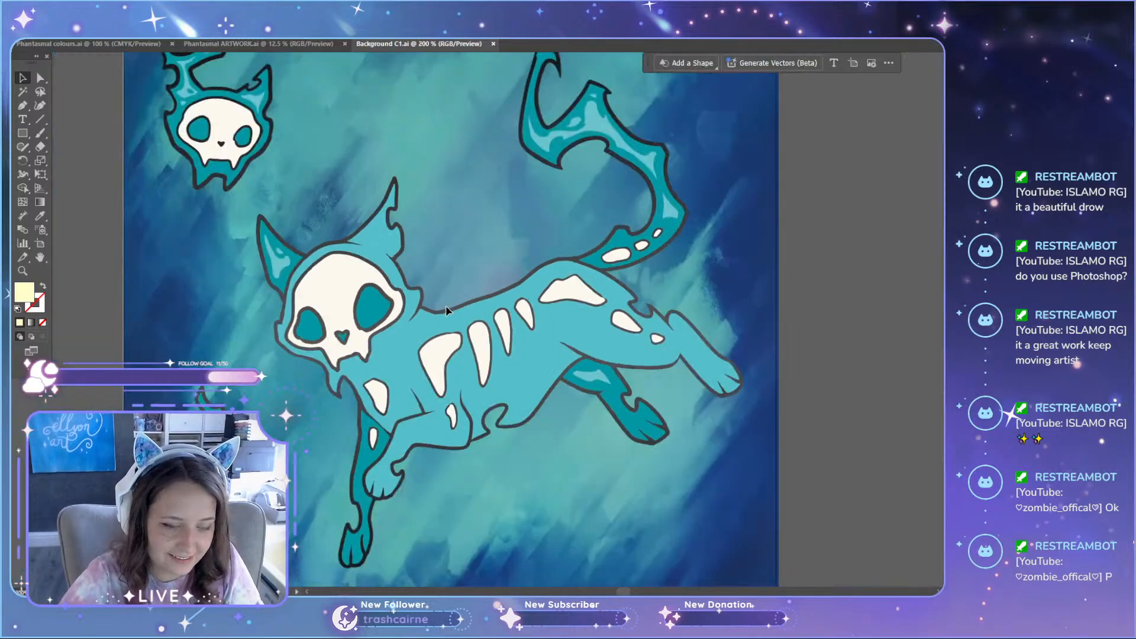
pyautogui.scroll(-2, 445, 306)
pyautogui.scroll(2, 412, 332)
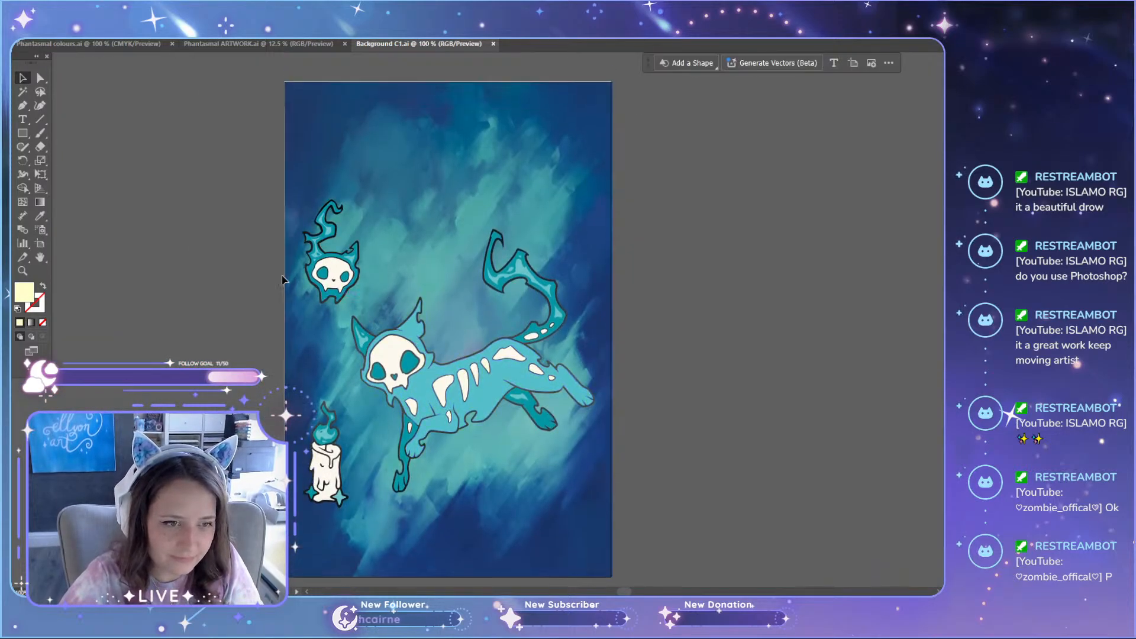
# Step: Compare the Phantasmal ARTWORK and Phantasmal colours documents with the Background C1 composition and the Photoshop version
pyautogui.click(230, 43)
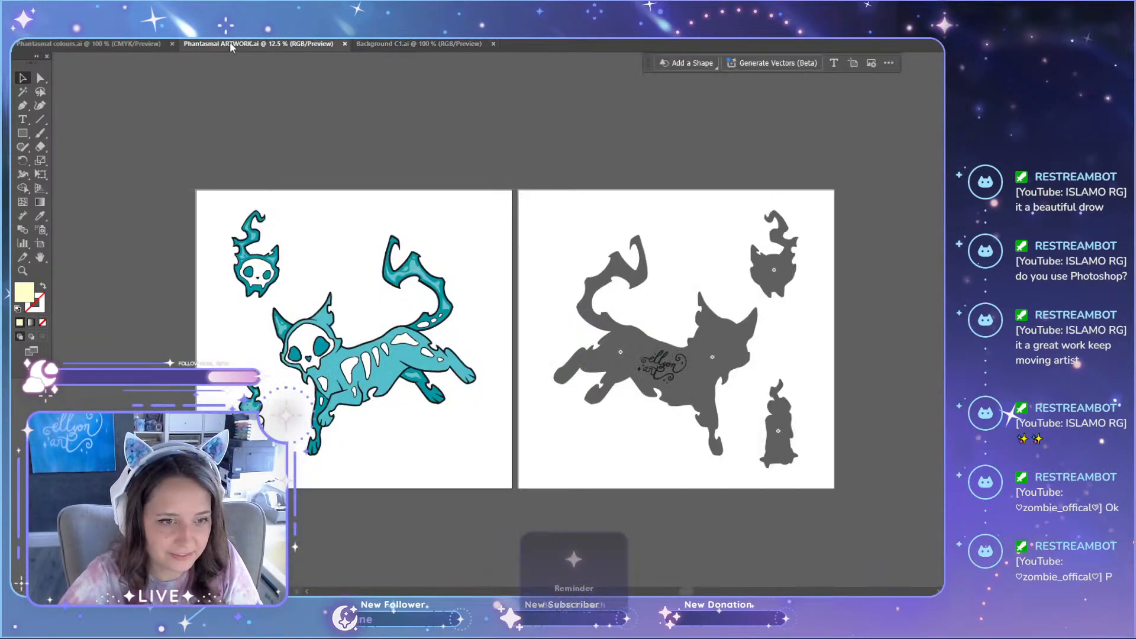
pyautogui.click(135, 43)
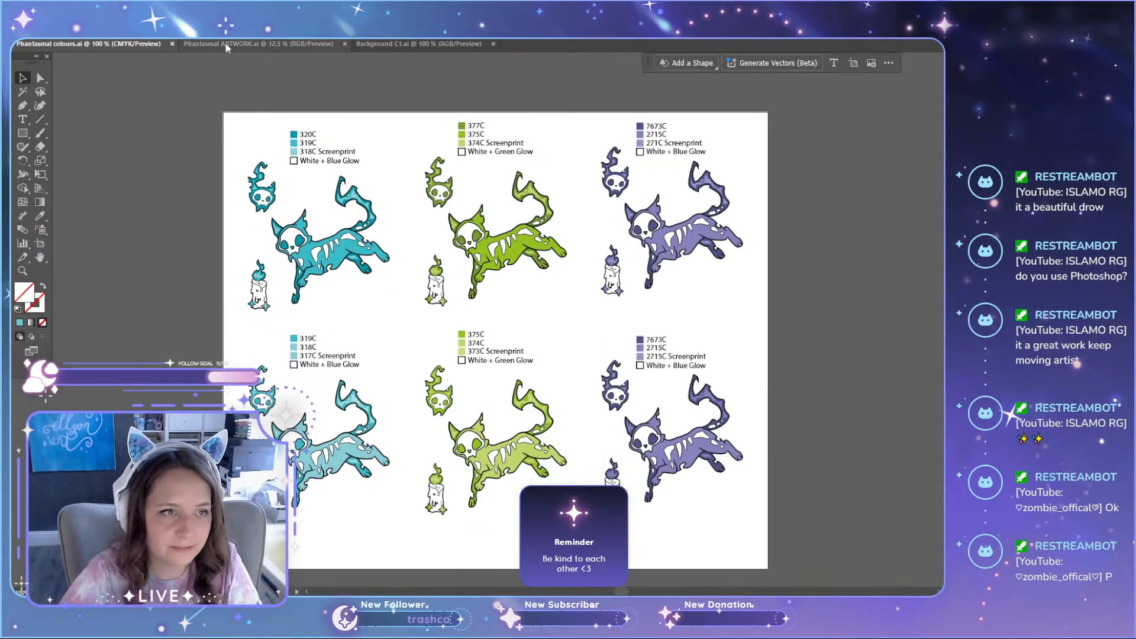
pyautogui.click(431, 45)
pyautogui.scroll(-2, 325, 342)
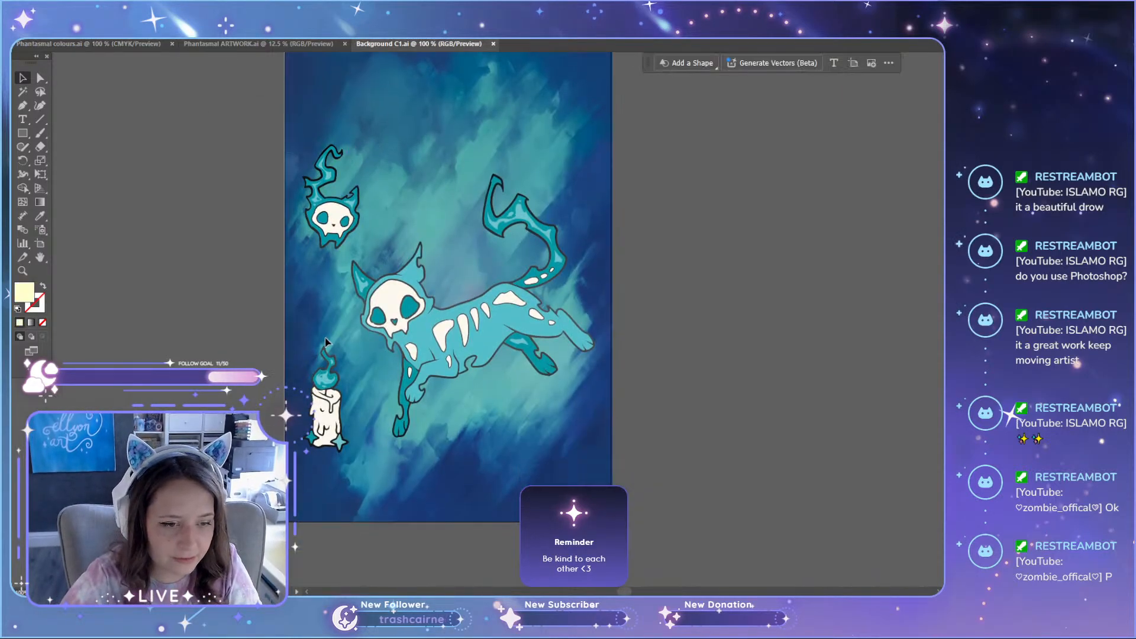
pyautogui.hotkey('alt', 'Tab')
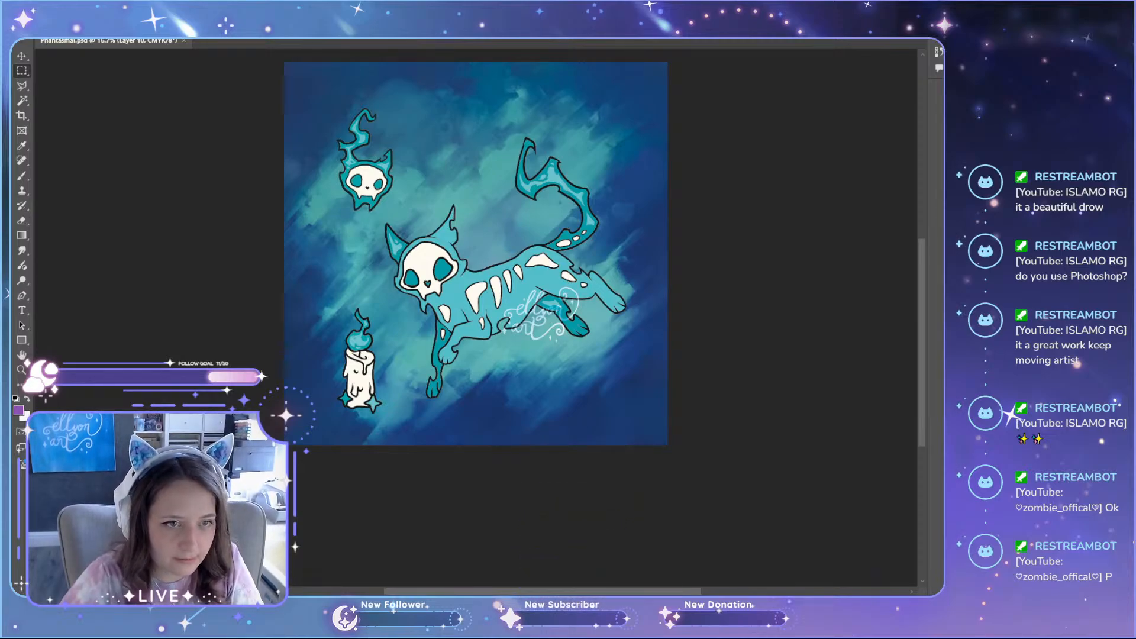
# Step: Look up the linked backdrop image in Illustrator, close the Phantasmal PSD and bring up Background C1.jpg in Photoshop
pyautogui.hotkey('alt', 'Tab')
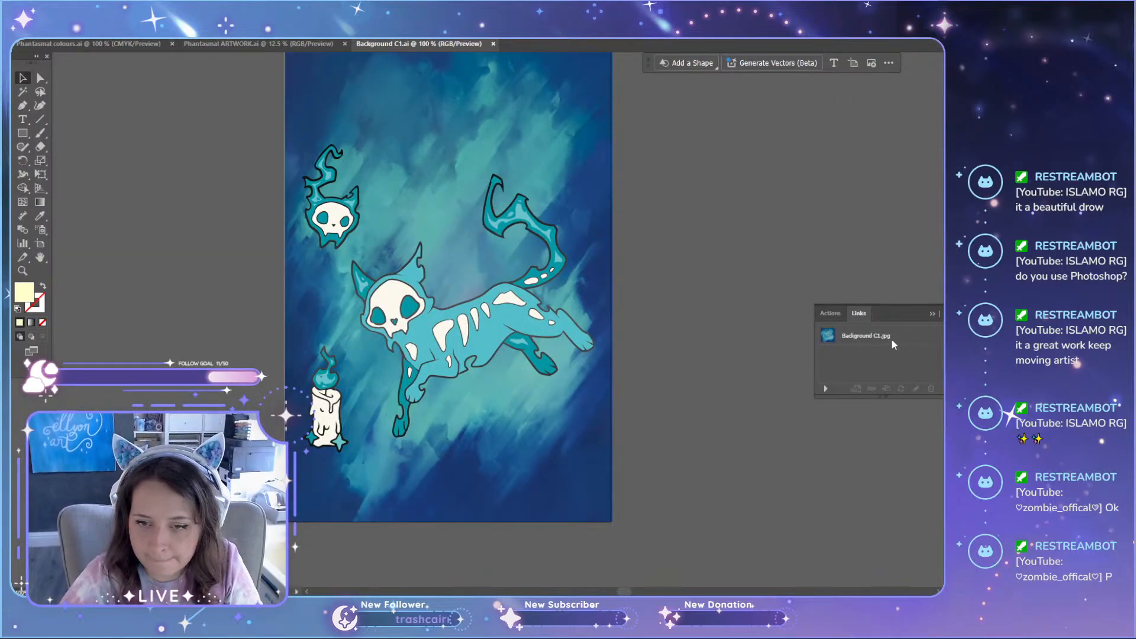
pyautogui.hotkey('alt', 'Tab')
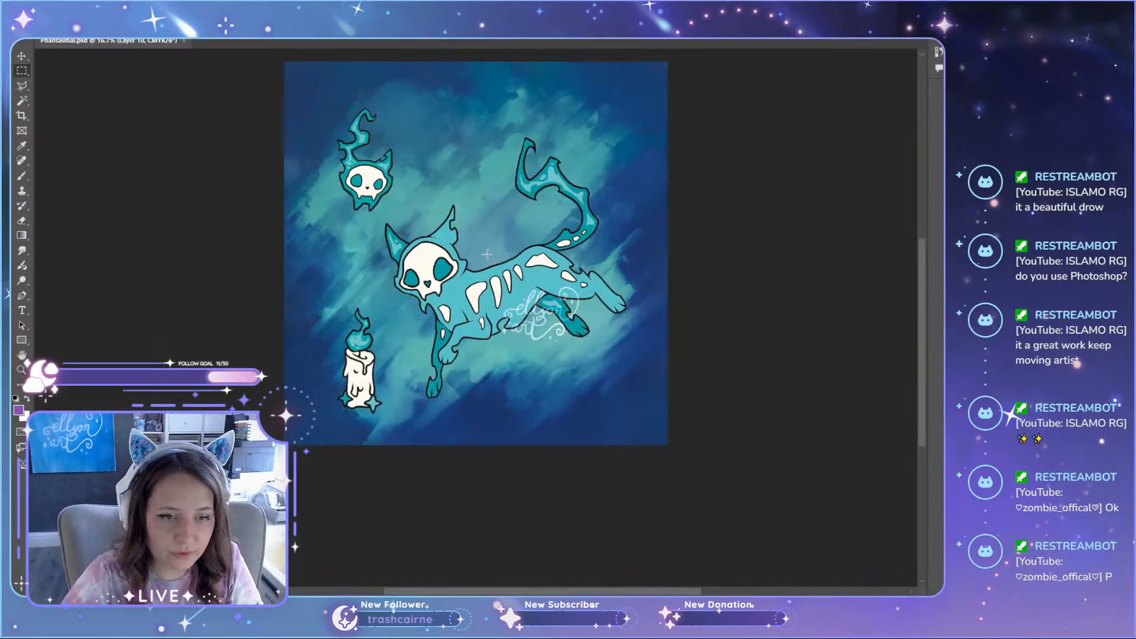
pyautogui.scroll(3, 212, 77)
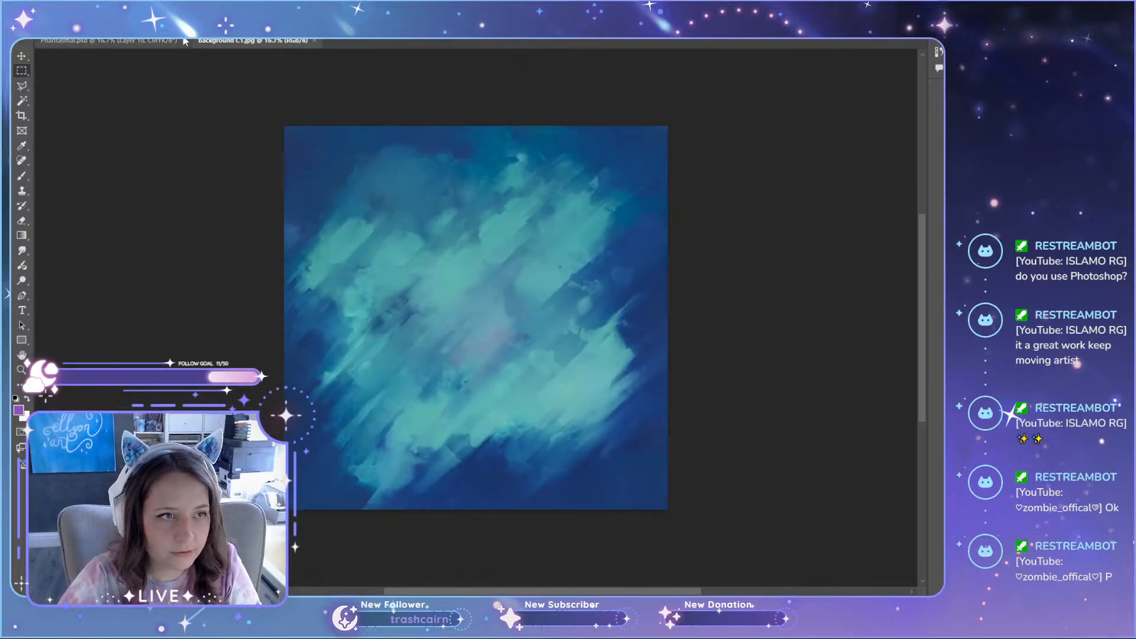
pyautogui.click(184, 40)
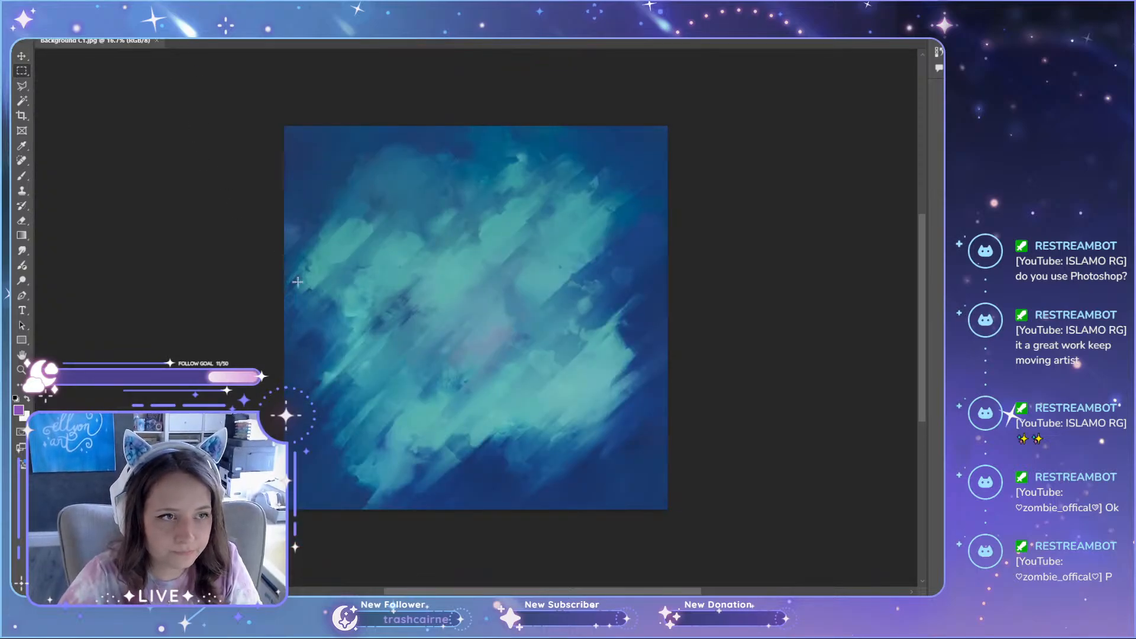
# Step: Switch to Illustrator and copy the upper row's blue, green and purple variants from the Phantasmal colours document
pyautogui.hotkey('alt', 'Tab')
pyautogui.scroll(2, 297, 274)
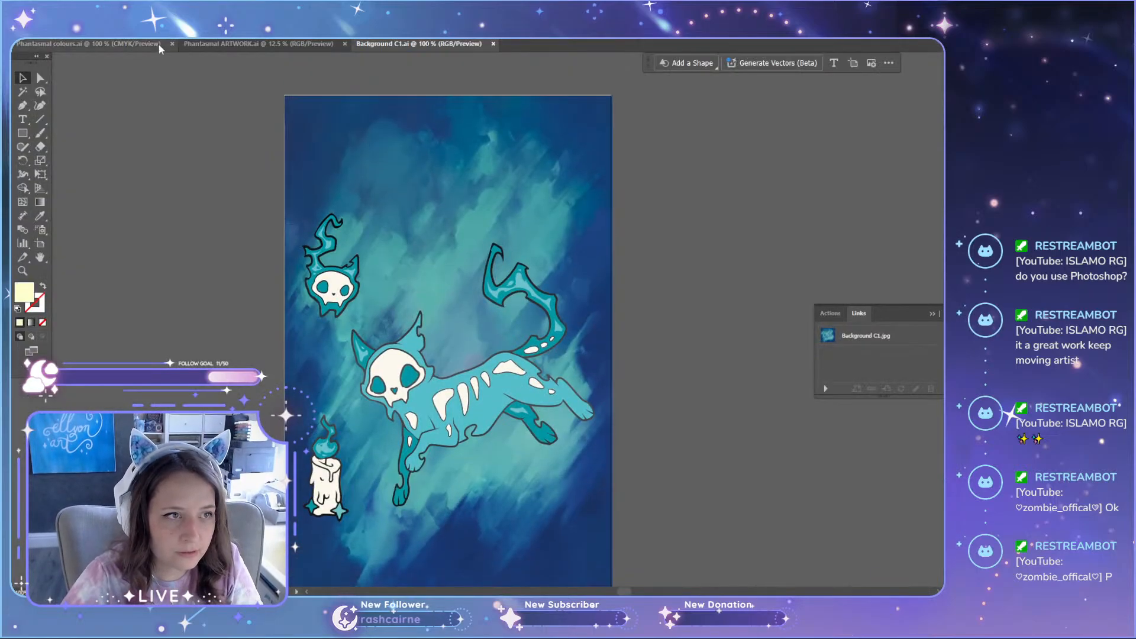
pyautogui.click(157, 46)
pyautogui.click(355, 247)
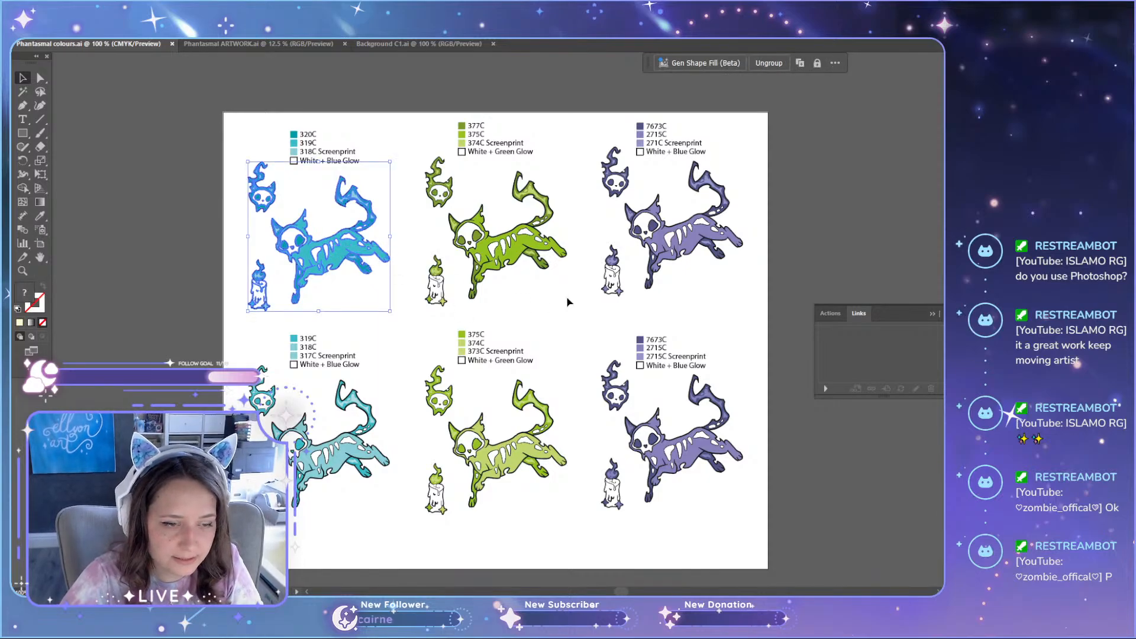
pyautogui.keyDown('shift'); pyautogui.click(521, 246); pyautogui.keyUp('shift')
pyautogui.keyDown('shift'); pyautogui.click(695, 255); pyautogui.keyUp('shift')
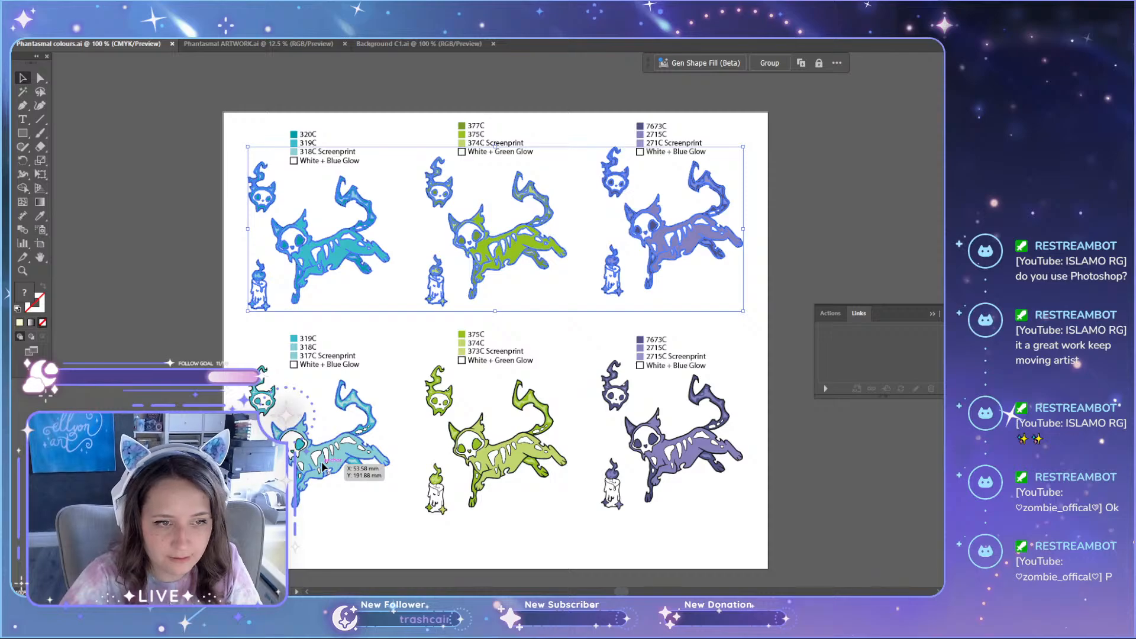
pyautogui.hotkey('ctrl', 'c')
# Step: Switch to Photoshop, paste the three colour variants into Background C1.jpg and enlarge them
pyautogui.hotkey('alt', 'Tab')
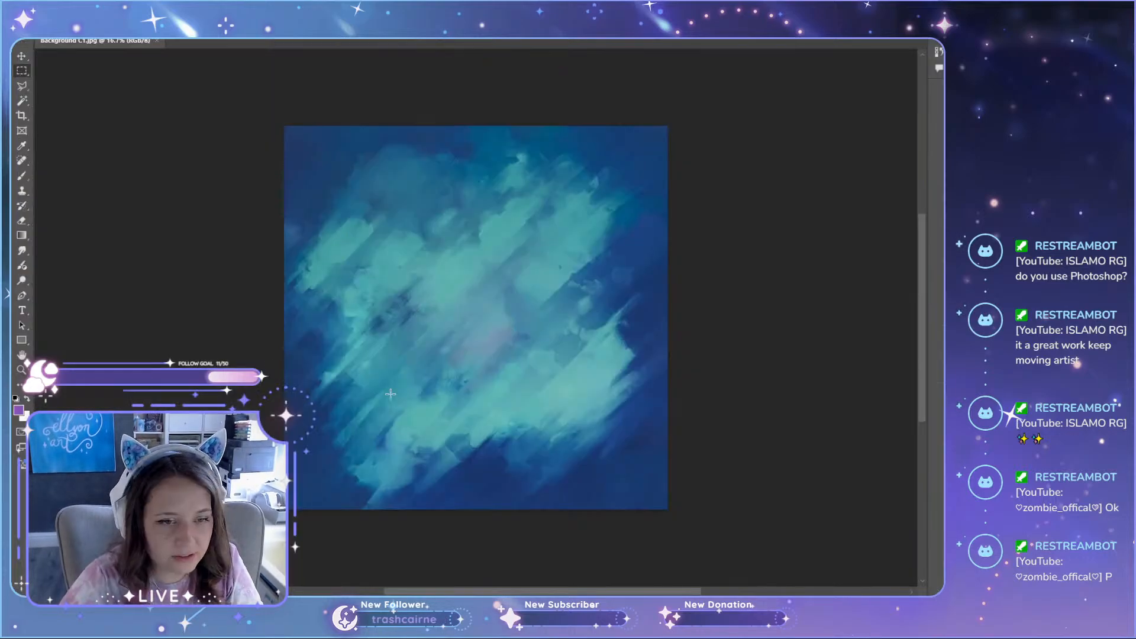
pyautogui.hotkey('ctrl', 'v')
pyautogui.click(609, 162)
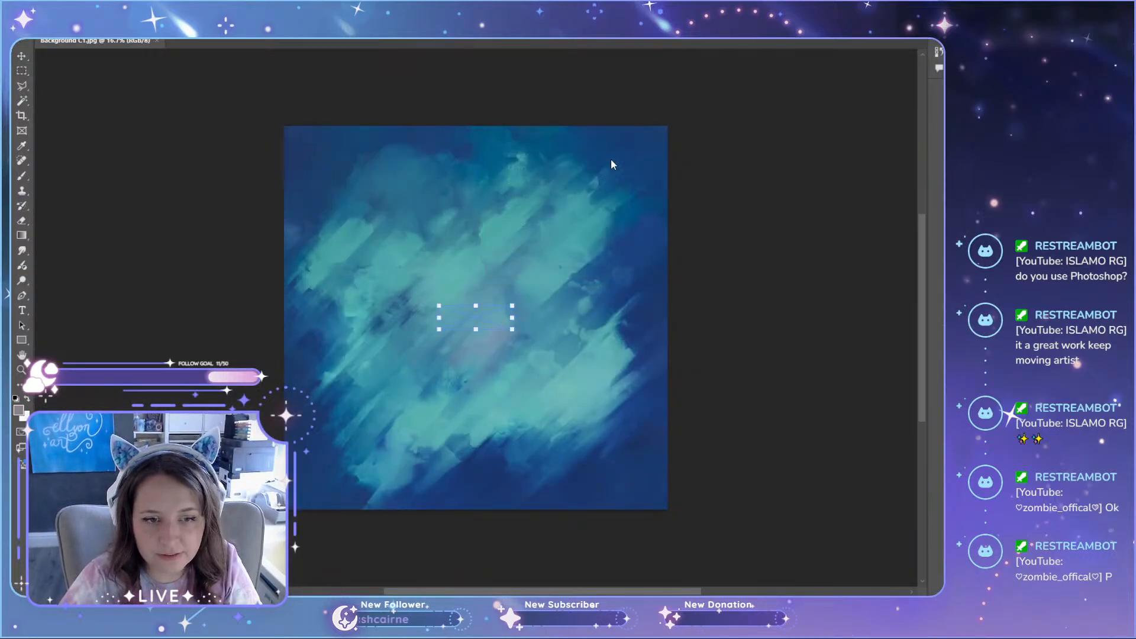
pyautogui.moveTo(755, 502); pyautogui.dragTo(883, 540)
pyautogui.scroll(1, 567, 391)
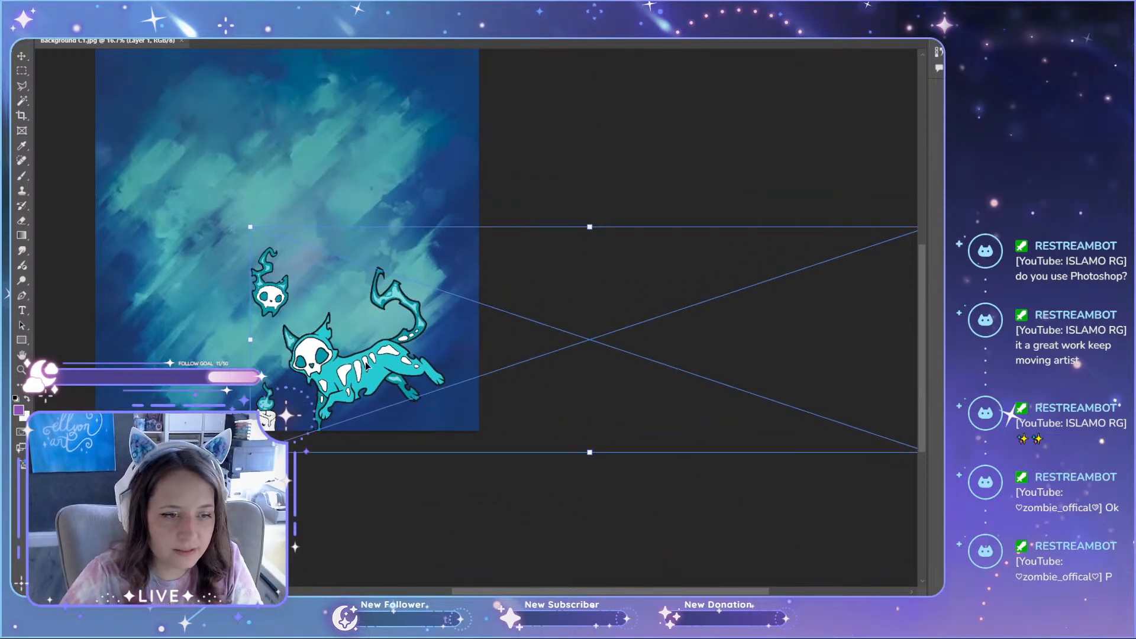
# Step: Scale and position the pasted row so the blue cat, skull and candle sit centrally on the painted backdrop
pyautogui.moveTo(368, 367); pyautogui.dragTo(293, 246)
pyautogui.moveTo(853, 335); pyautogui.dragTo(921, 437)
pyautogui.moveTo(554, 590); pyautogui.dragTo(459, 583)
pyautogui.scroll(2, 492, 459)
pyautogui.moveTo(500, 433); pyautogui.dragTo(475, 409)
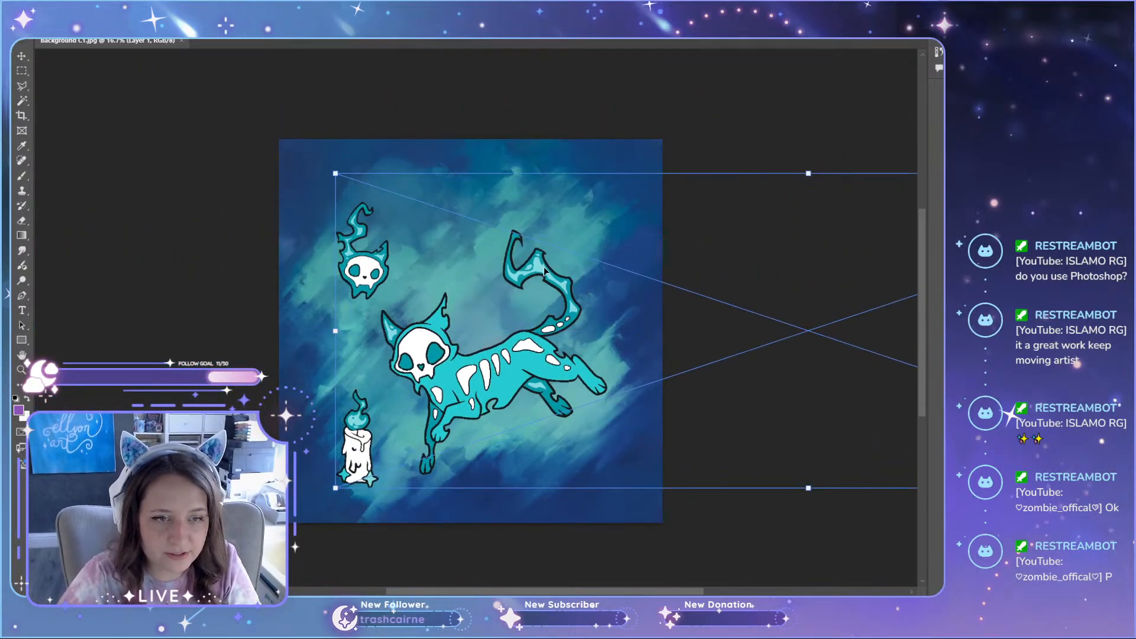
pyautogui.moveTo(335, 175); pyautogui.dragTo(404, 219)
pyautogui.moveTo(569, 359); pyautogui.dragTo(516, 346)
pyautogui.press('Return')
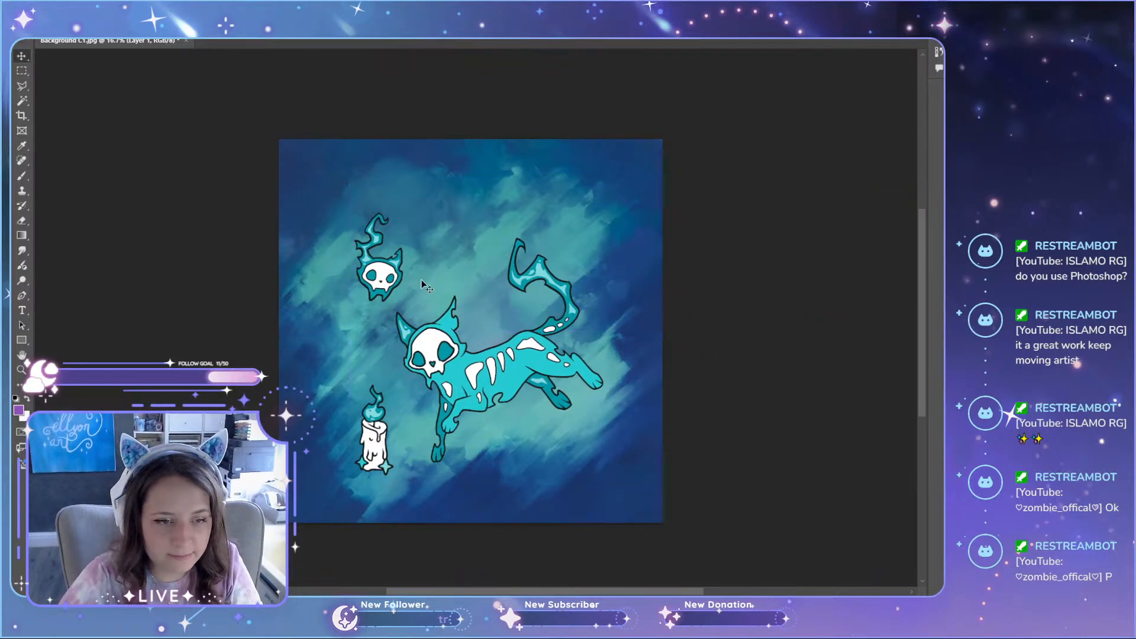
# Step: Separate the blue variant onto its own layer and move the remaining artwork so the green variant lies behind it
pyautogui.click(21, 71)
pyautogui.moveTo(324, 188); pyautogui.dragTo(634, 512)
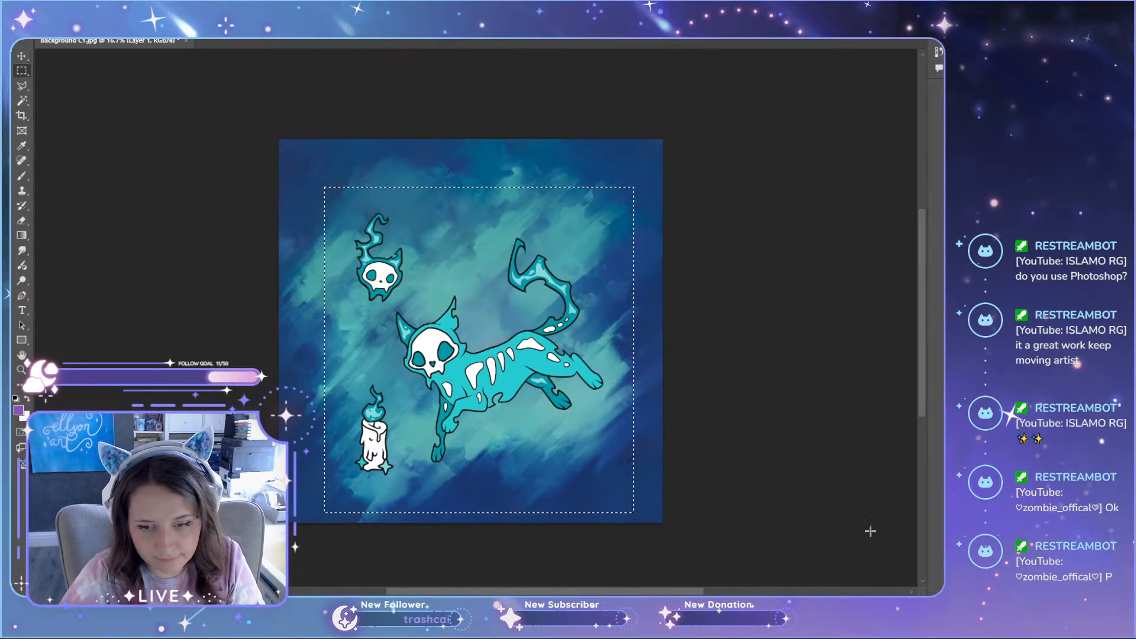
pyautogui.press('v')
pyautogui.moveTo(727, 418); pyautogui.dragTo(388, 413)
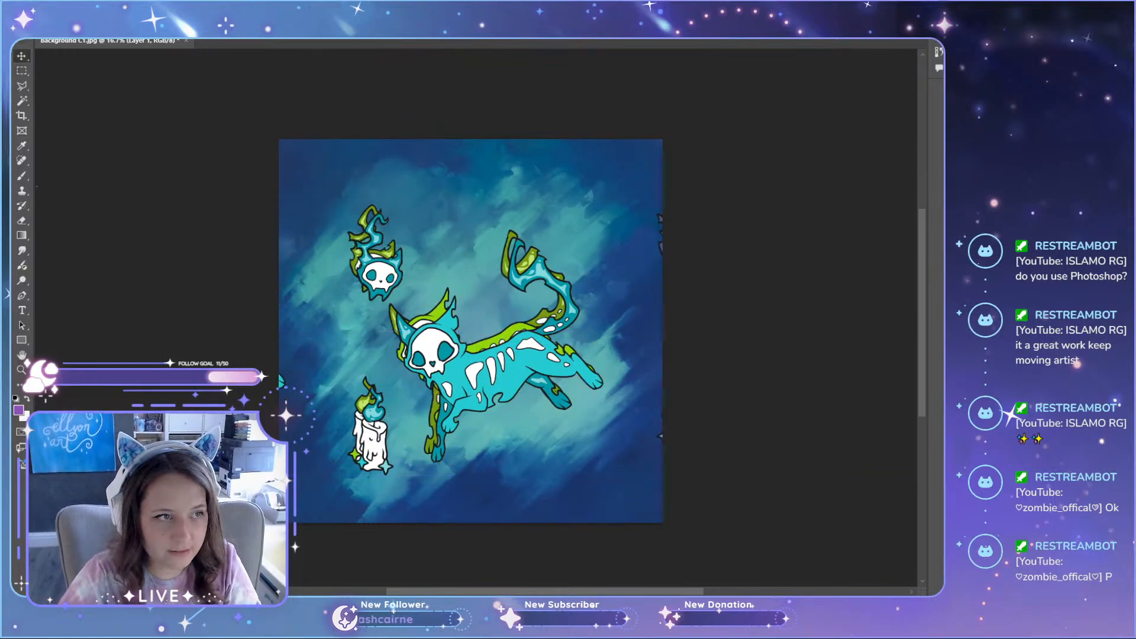
# Step: Separate the green variant onto its own layer and move the remaining artwork so the purple variant lies over the backdrop
pyautogui.press('m')
pyautogui.moveTo(315, 189); pyautogui.dragTo(631, 519)
pyautogui.hotkey('ctrl', 'j')
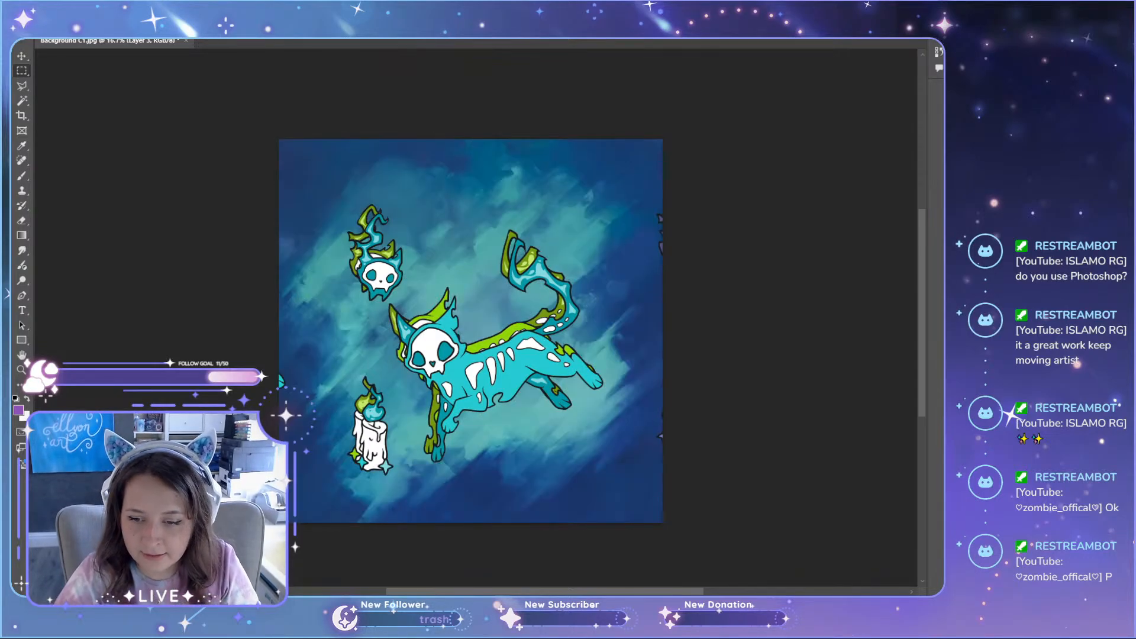
pyautogui.press('v')
pyautogui.moveTo(615, 389); pyautogui.dragTo(332, 386)
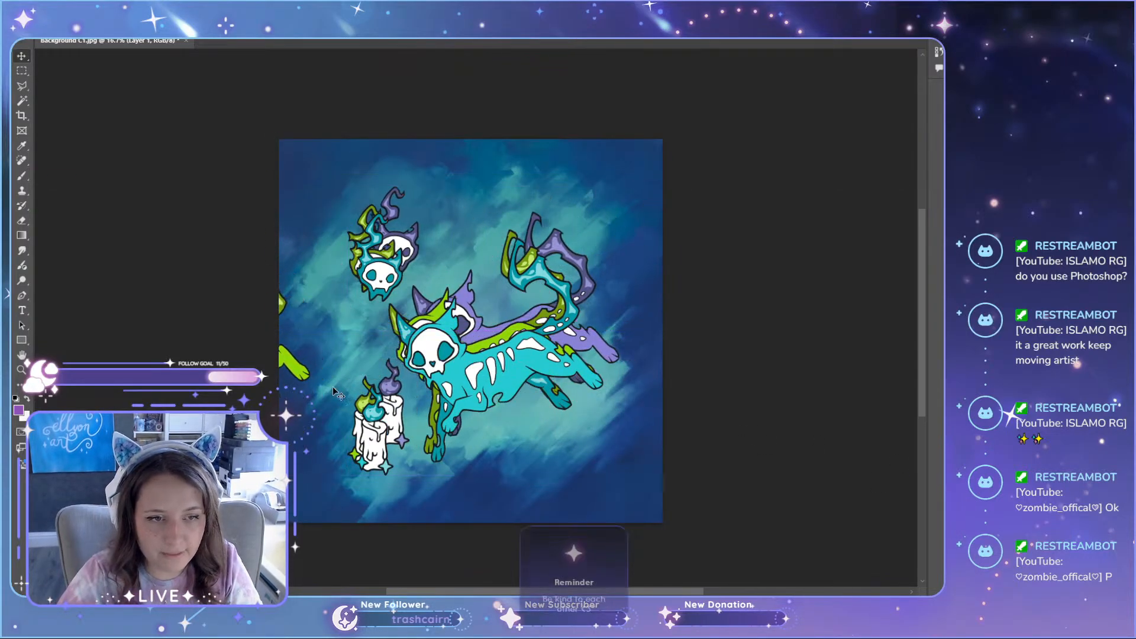
# Step: Separate the purple variant onto its own layer and remove the leftover artwork, leaving only the green variant showing
pyautogui.click(25, 73)
pyautogui.moveTo(336, 181); pyautogui.dragTo(636, 508)
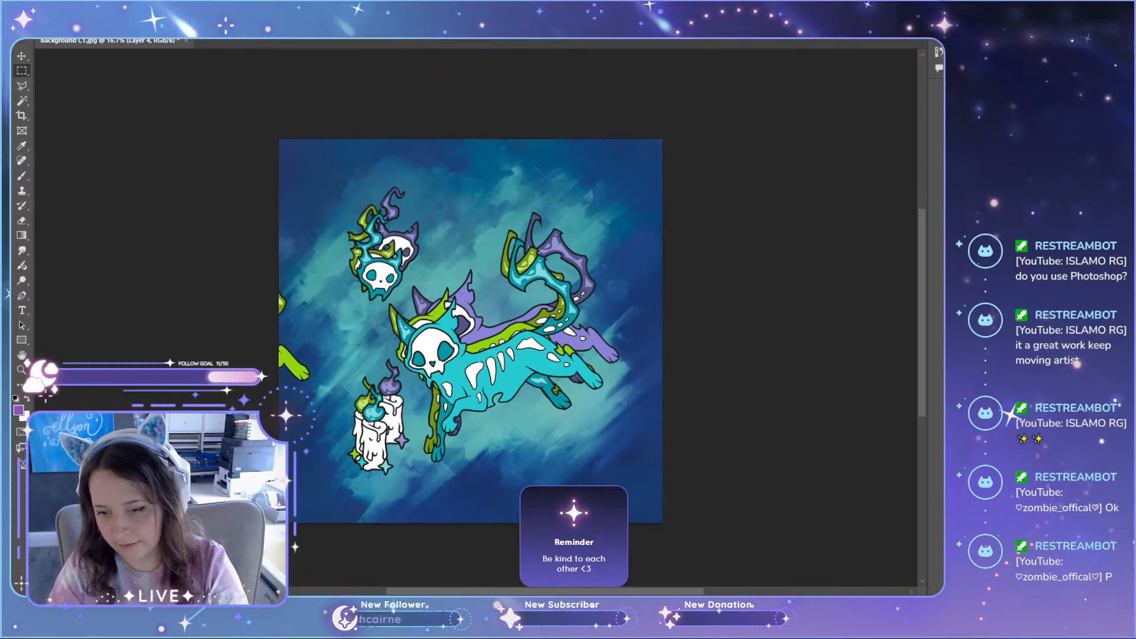
pyautogui.press('Delete')
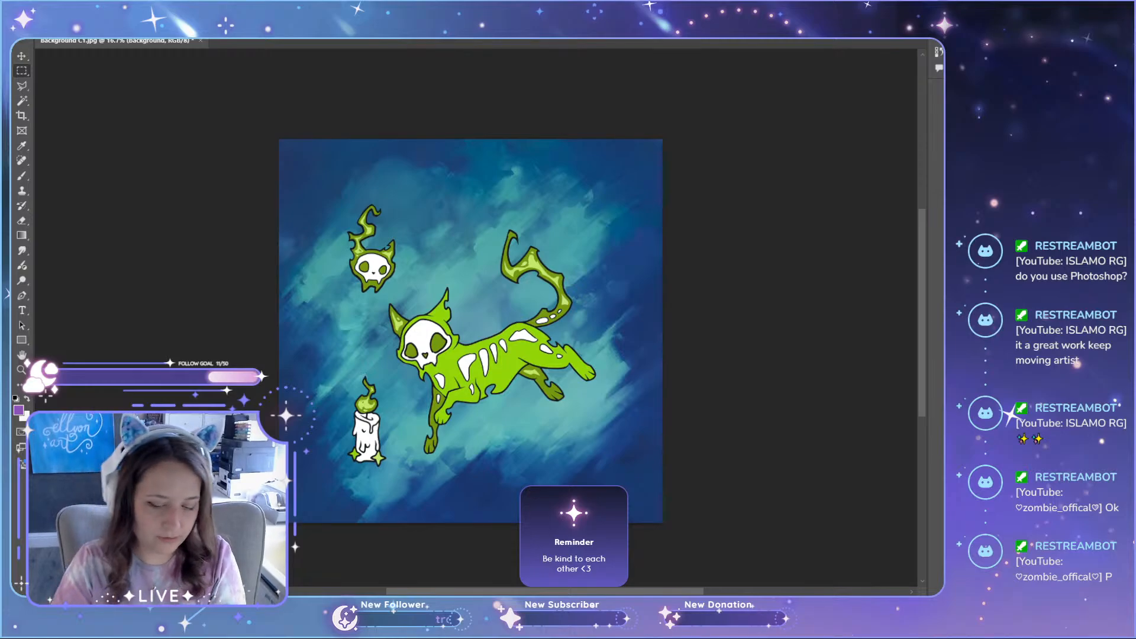
# Step: Duplicate the painted Background layer and select the copy in a layer list placed beside the artwork
pyautogui.hotkey('ctrl', 'j')
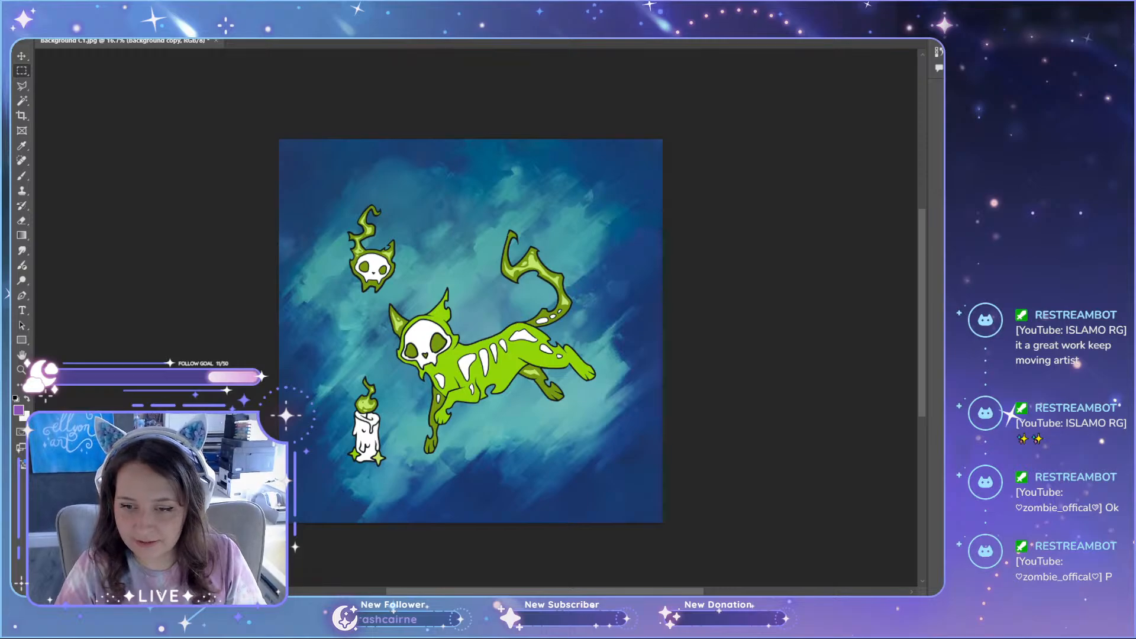
pyautogui.moveTo(941, 355); pyautogui.dragTo(683, 66)
pyautogui.moveTo(804, 188); pyautogui.dragTo(881, 465)
pyautogui.click(759, 234)
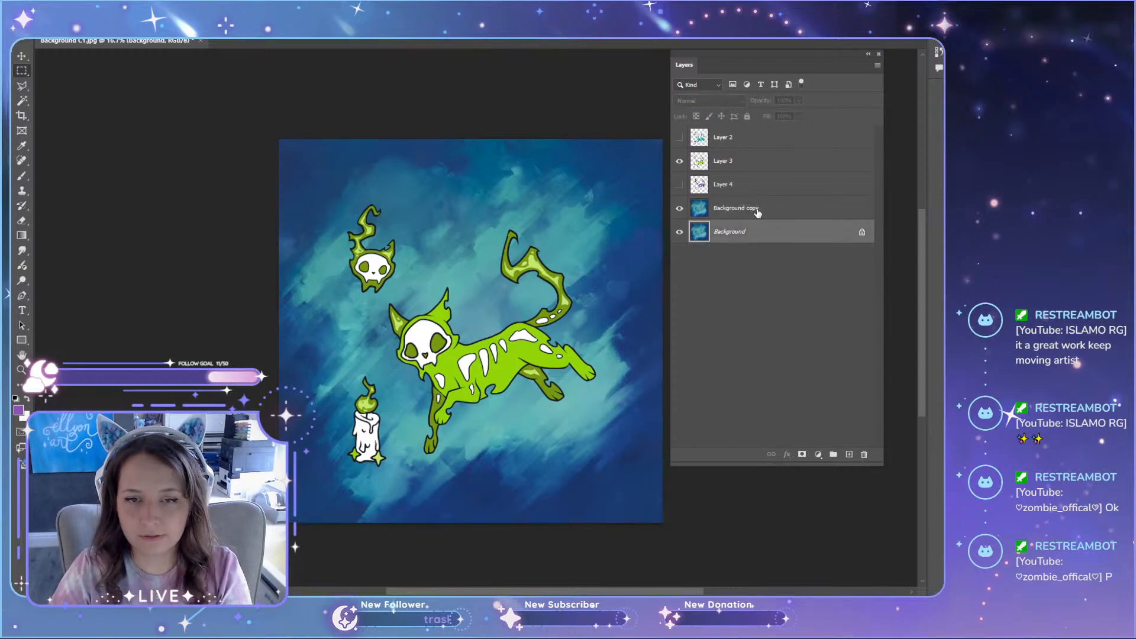
pyautogui.click(758, 214)
pyautogui.press('Delete')
pyautogui.hotkey('ctrl', 'z')
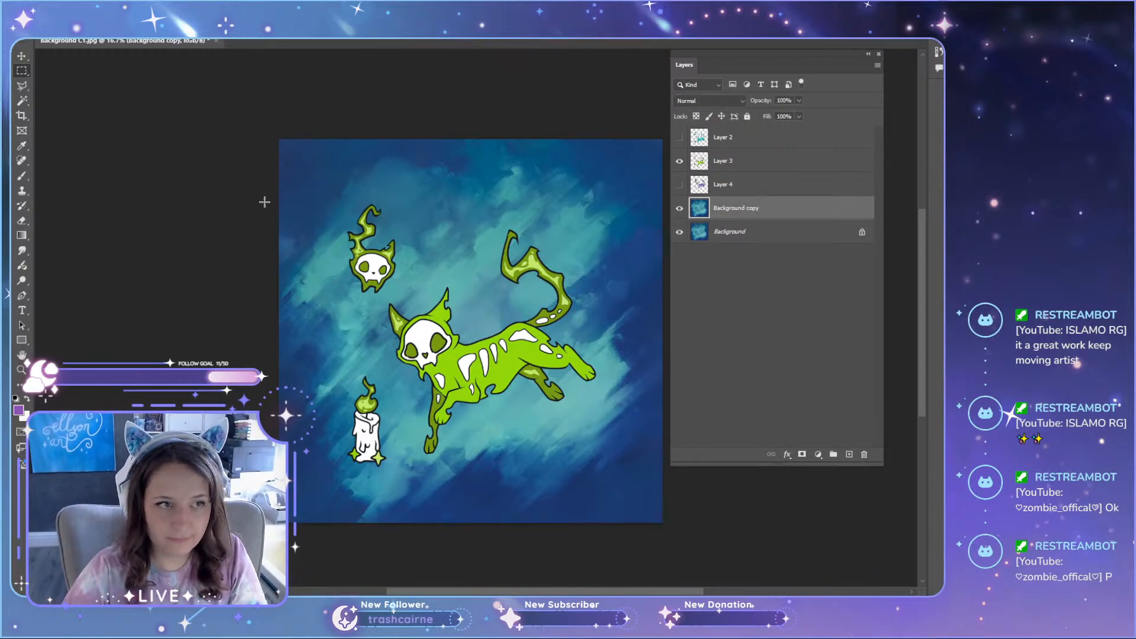
pyautogui.click(22, 55)
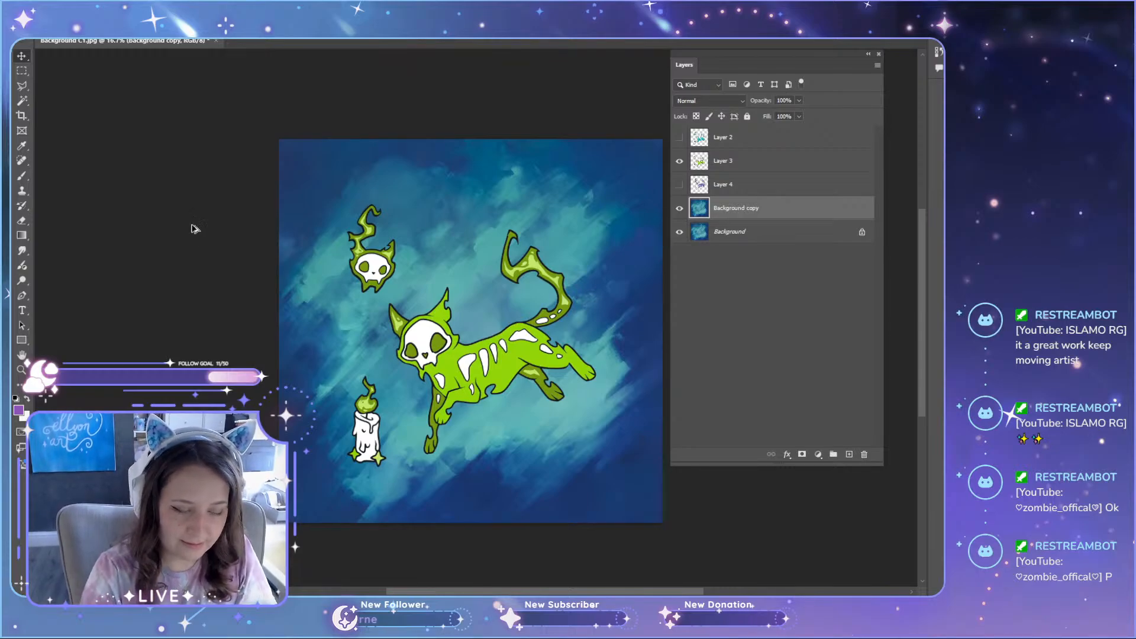
# Step: Start a Hue/Saturation adjustment on the background copy with Saturation and Lightness set to 0
pyautogui.hotkey('ctrl', 'u')
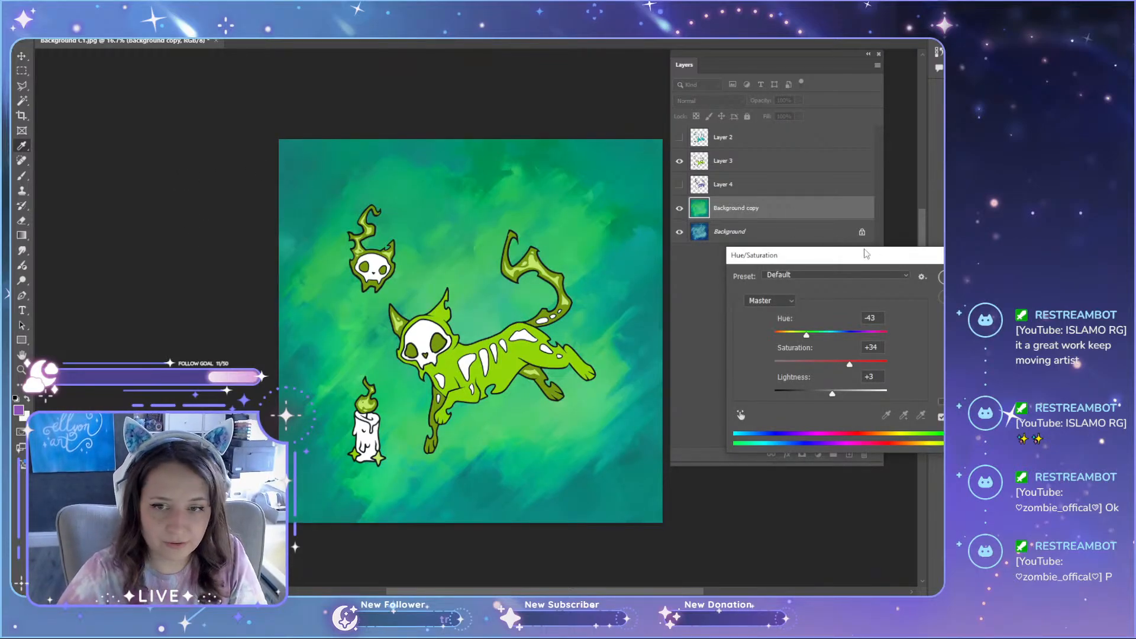
pyautogui.moveTo(850, 265); pyautogui.dragTo(754, 284)
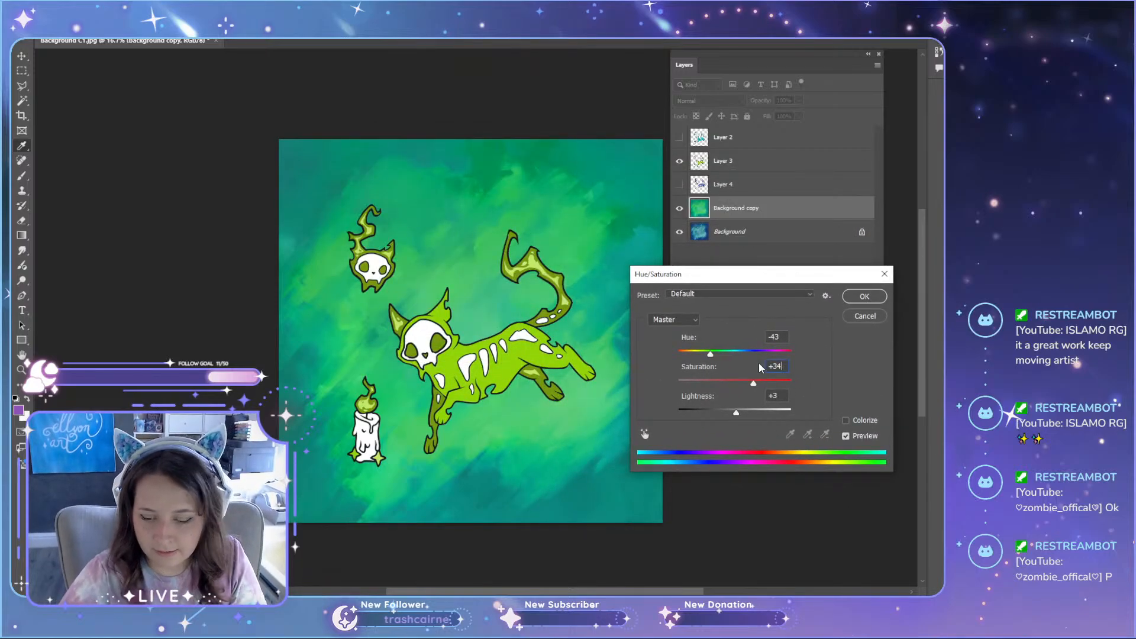
pyautogui.doubleClick(784, 367)
pyautogui.write('0')
pyautogui.press('Tab')
pyautogui.write('0')
pyautogui.press('Tab')
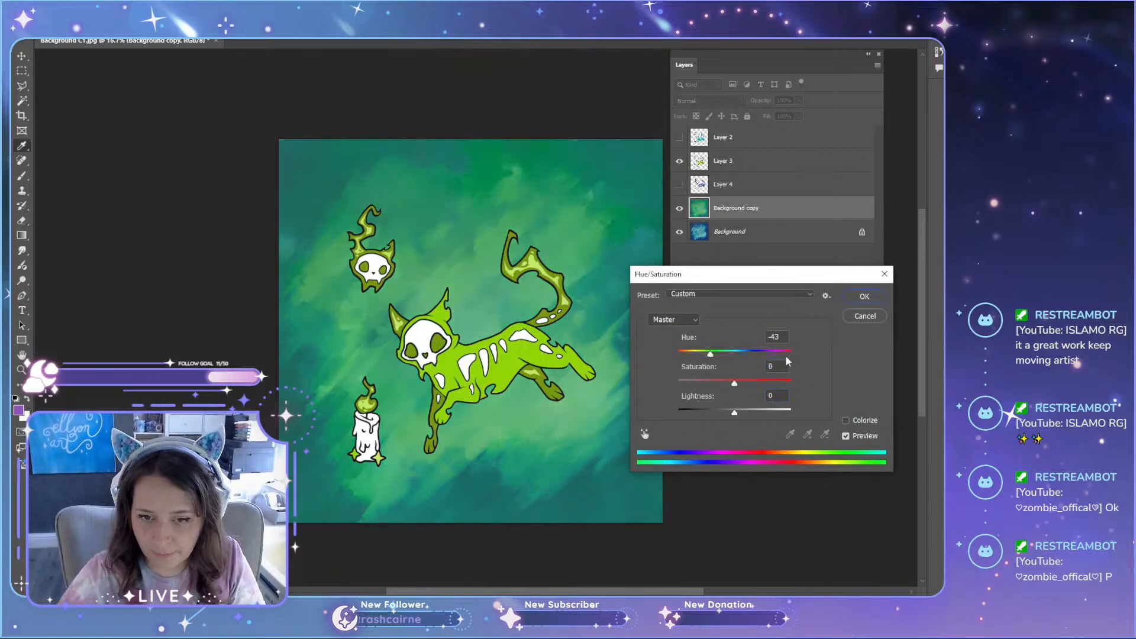
pyautogui.click(781, 339)
pyautogui.write('0')
pyautogui.press('Tab')
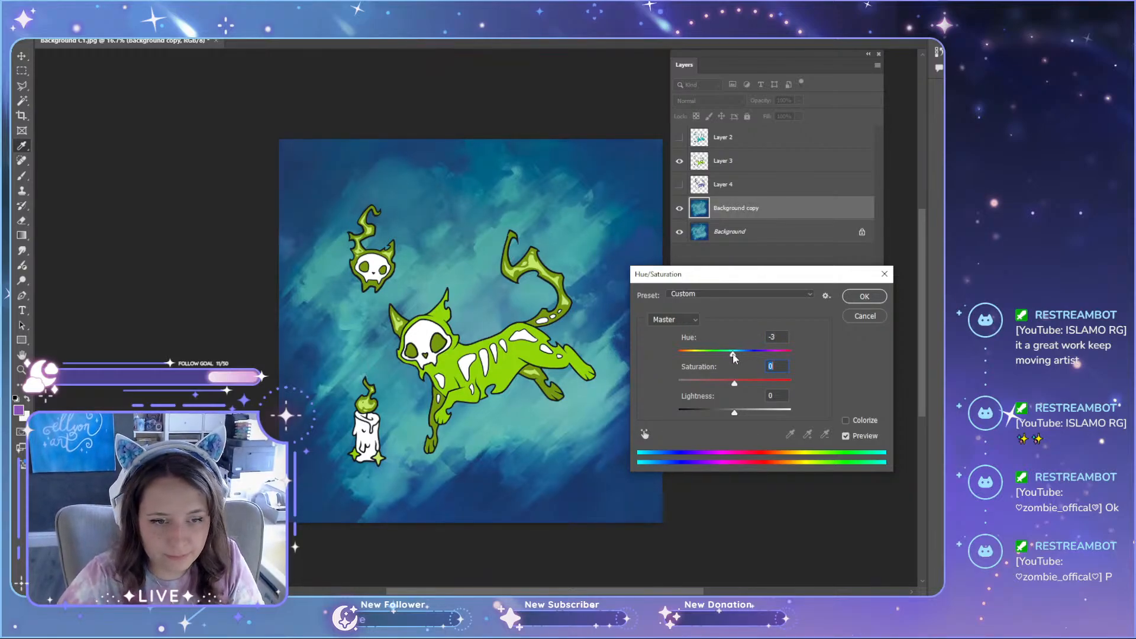
pyautogui.moveTo(733, 357); pyautogui.dragTo(708, 358)
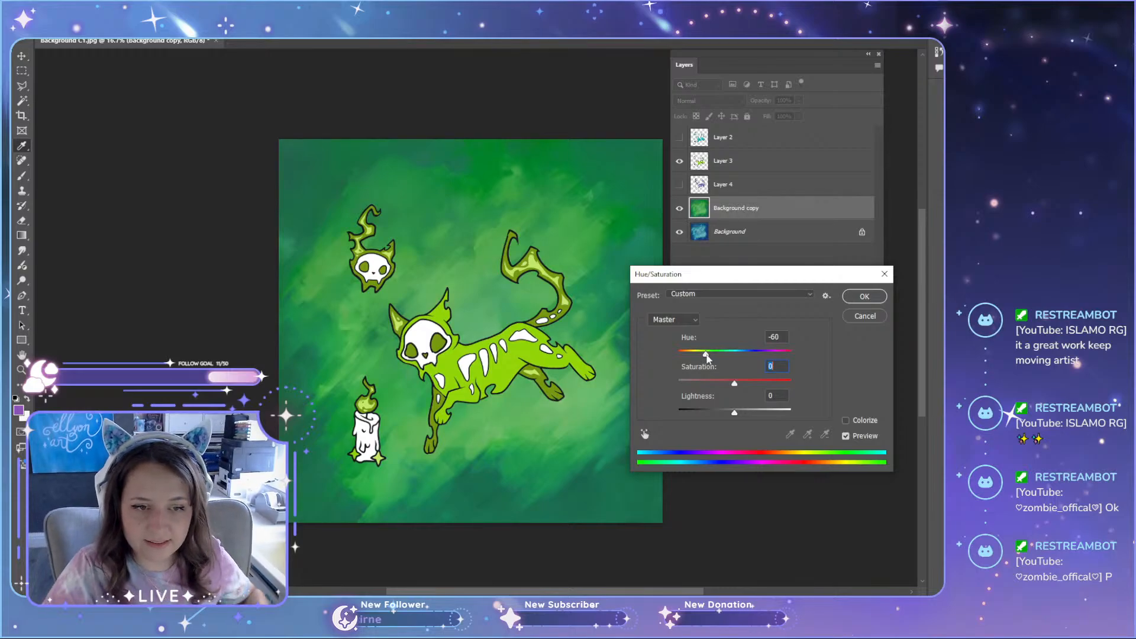
pyautogui.hotkey('shift', 'Tab')
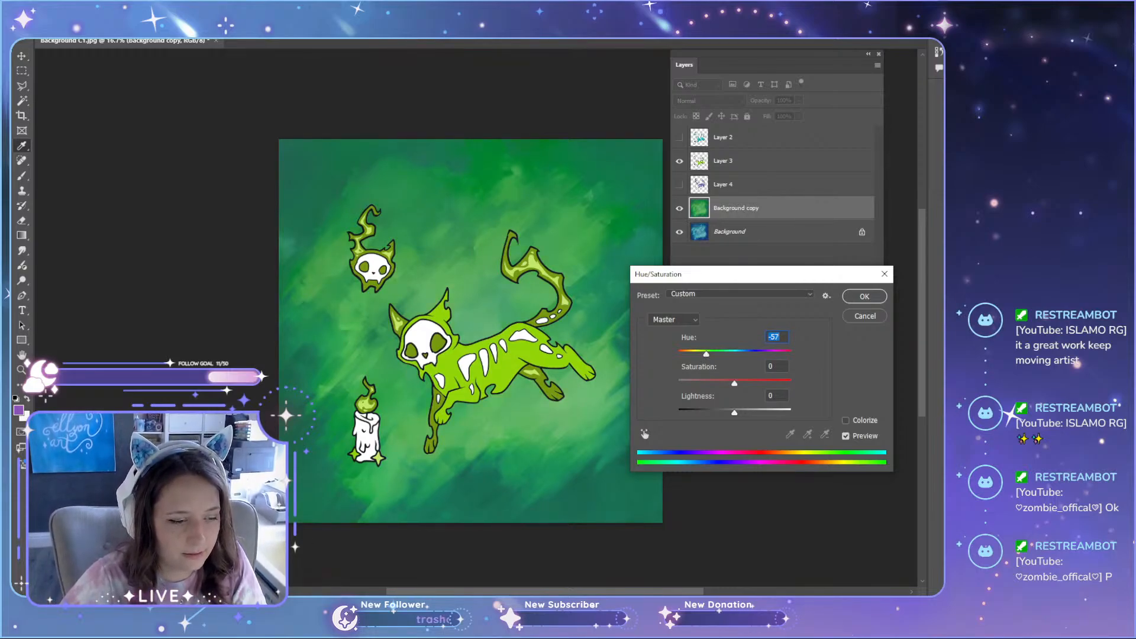
pyautogui.hotkey('alt', 'Tab')
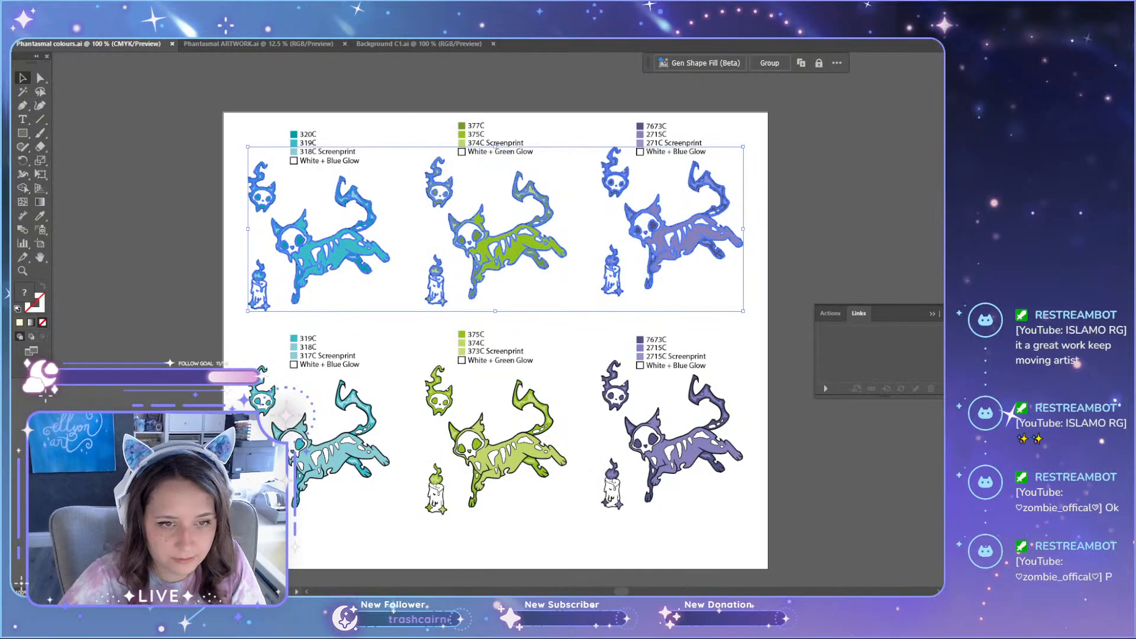
pyautogui.hotkey('ctrl', 'shift', 'a')
pyautogui.hotkey('alt', 'Tab')
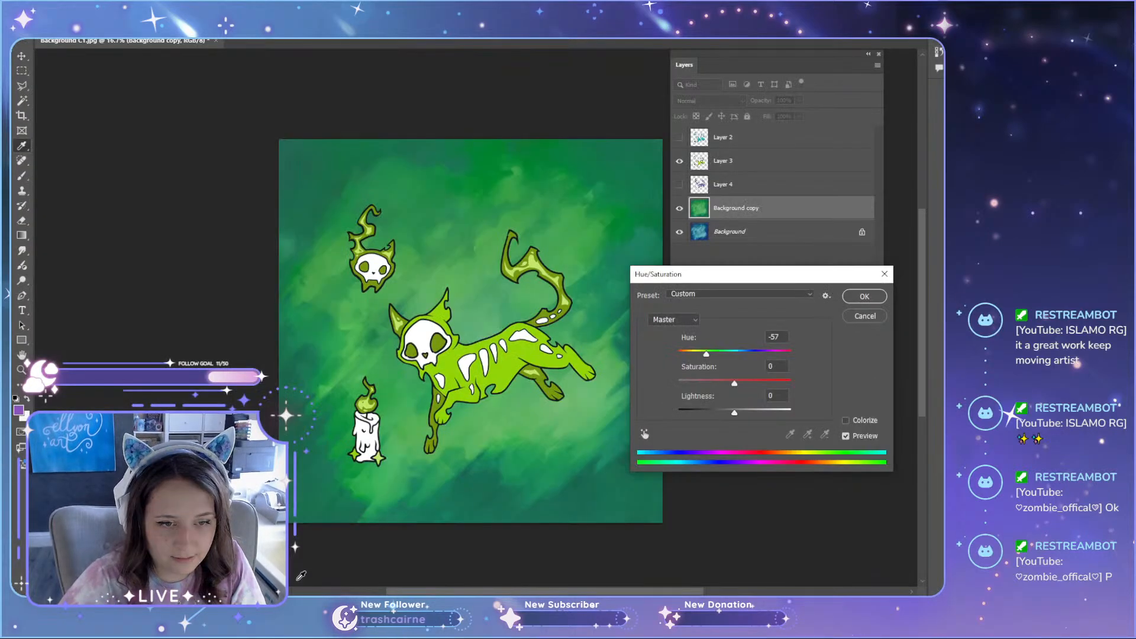
pyautogui.click(864, 316)
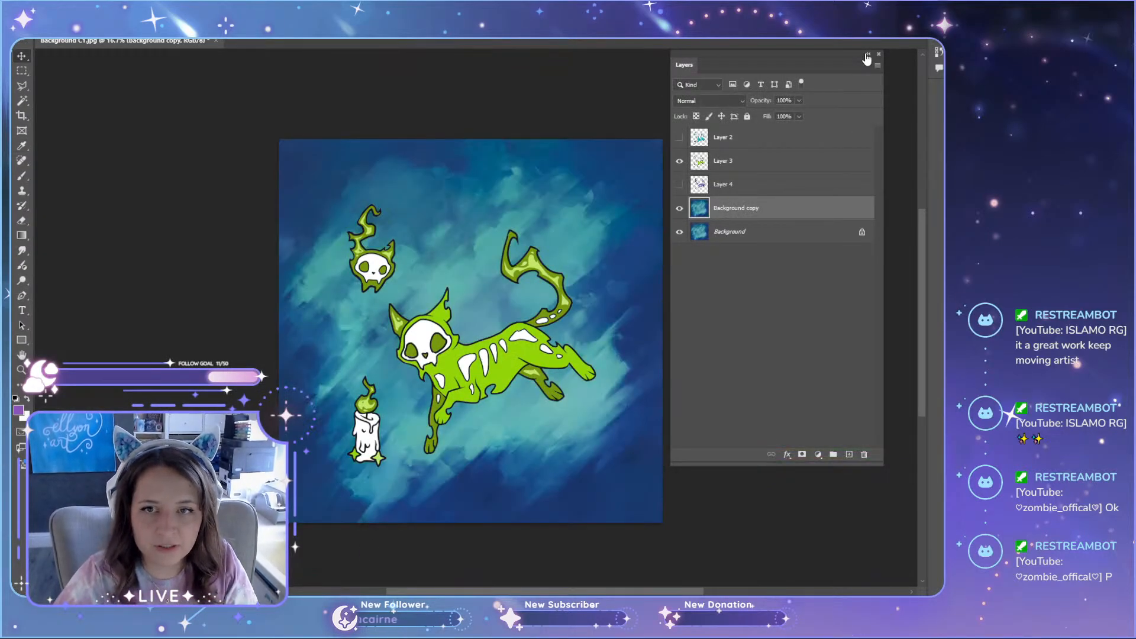
# Step: Try to convert the image to CMYK colour with its layers flattened, and suppress future profile conversion warnings
pyautogui.click(868, 54)
pyautogui.click(36, 6)
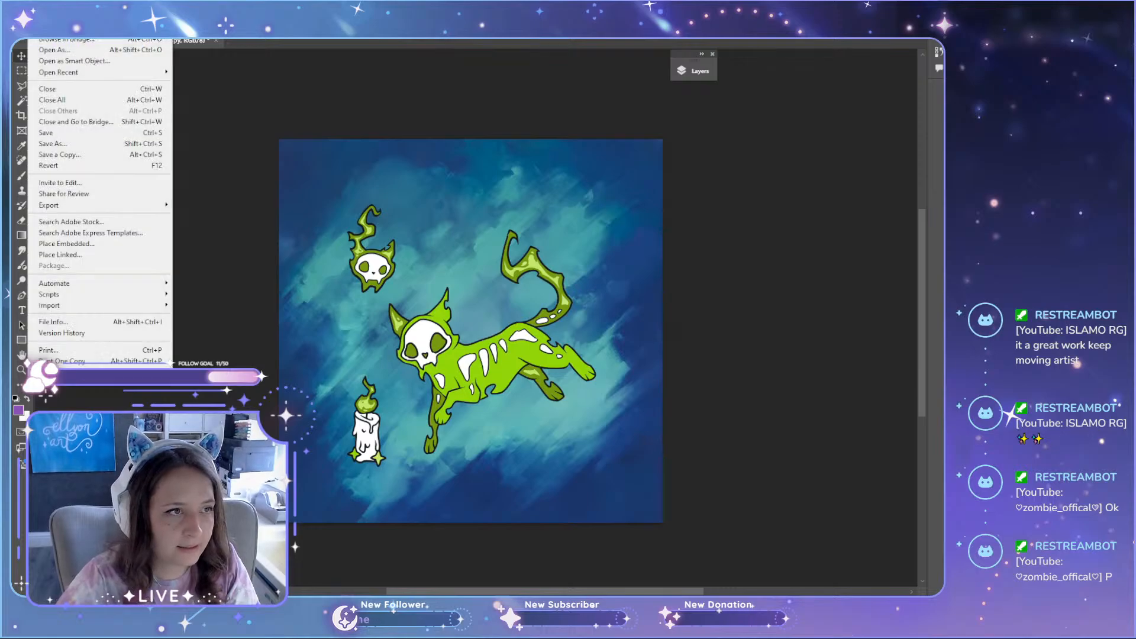
pyautogui.click(447, 322)
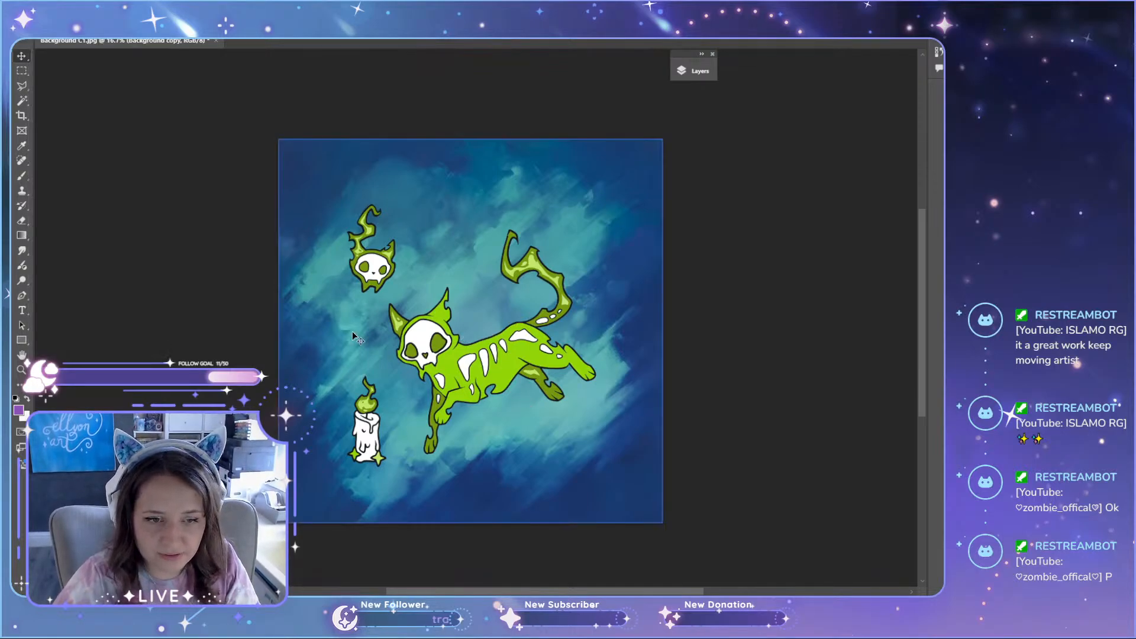
pyautogui.click(35, 5)
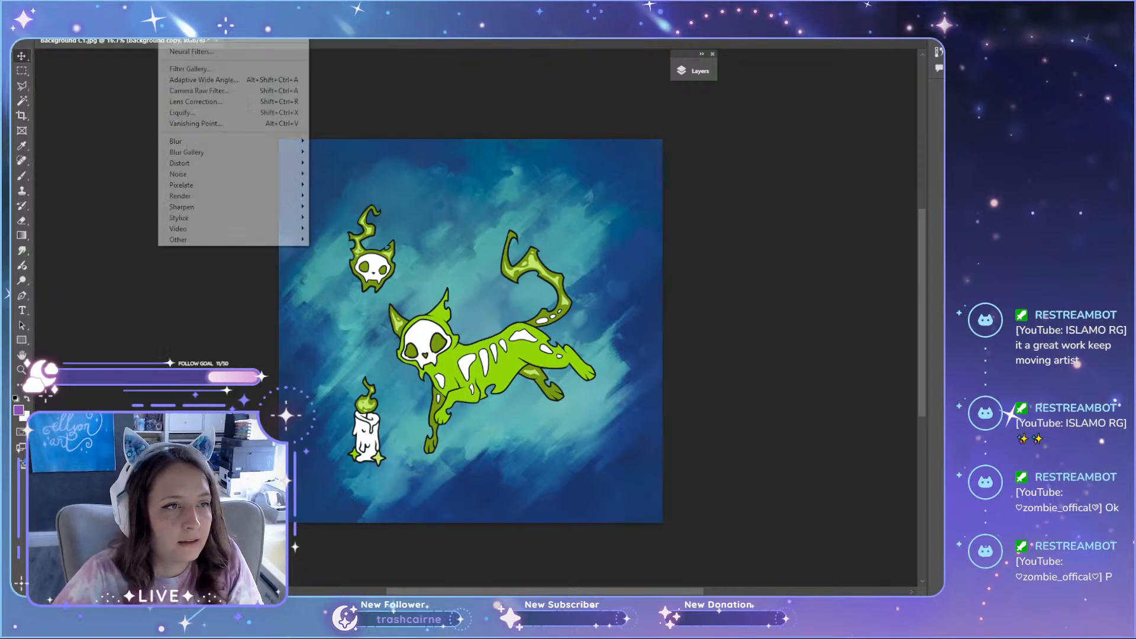
pyautogui.moveTo(75, 6)
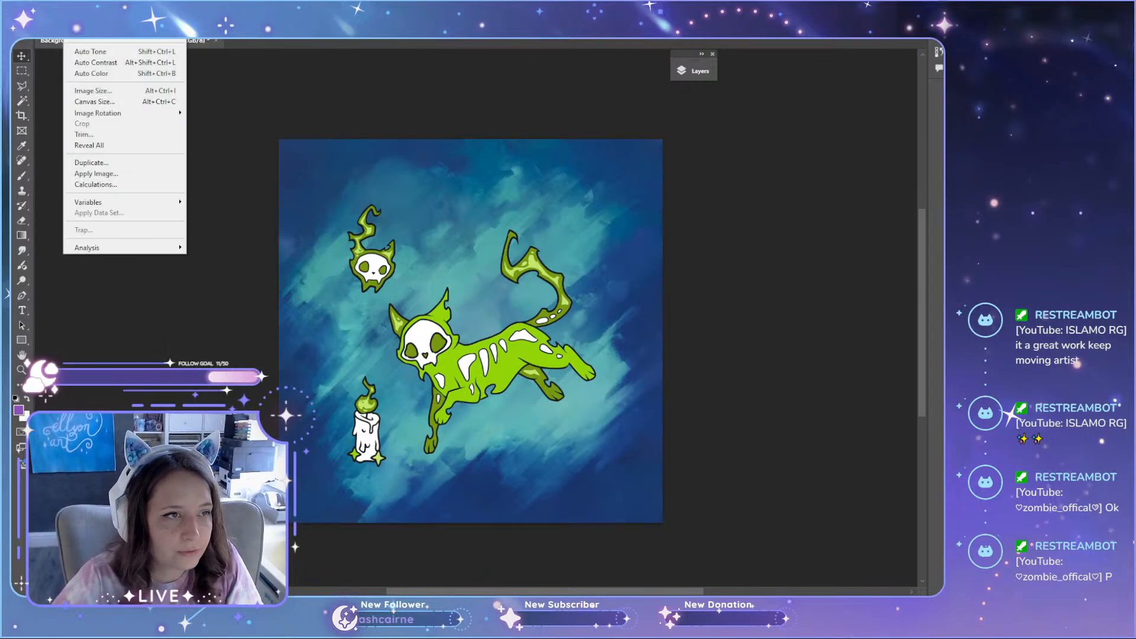
pyautogui.moveTo(147, 40)
pyautogui.click(213, 72)
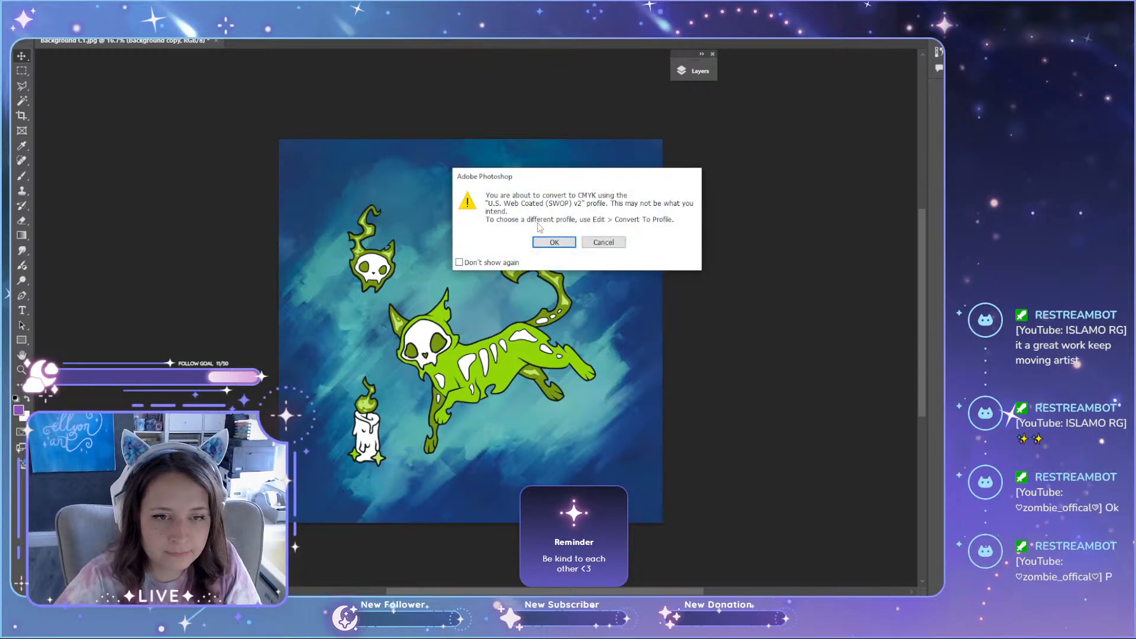
pyautogui.click(482, 263)
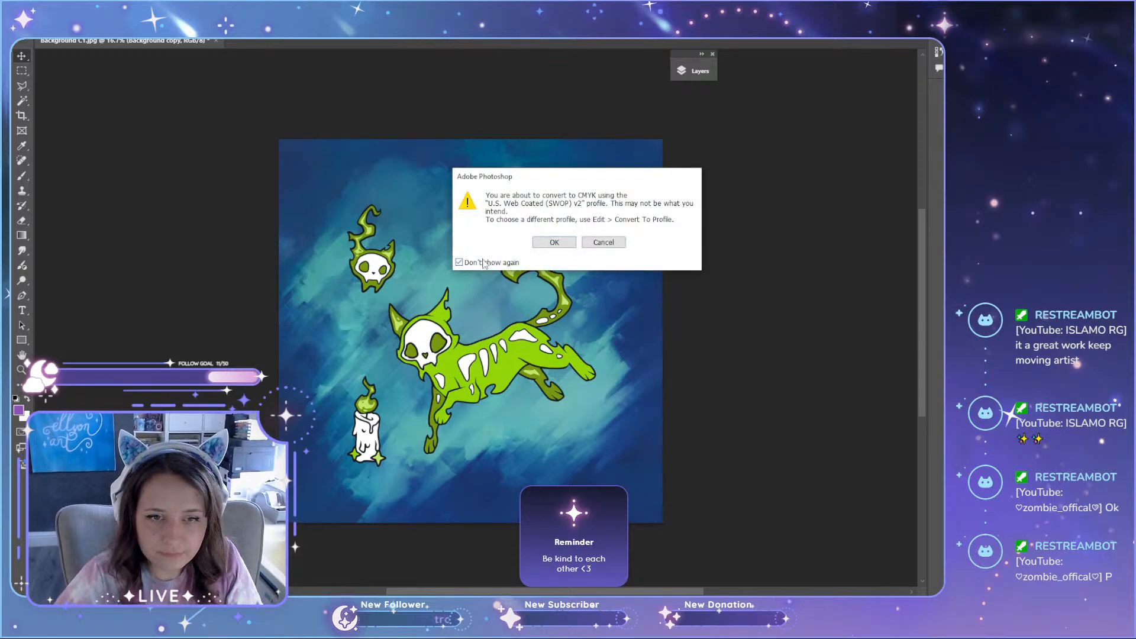
pyautogui.click(555, 243)
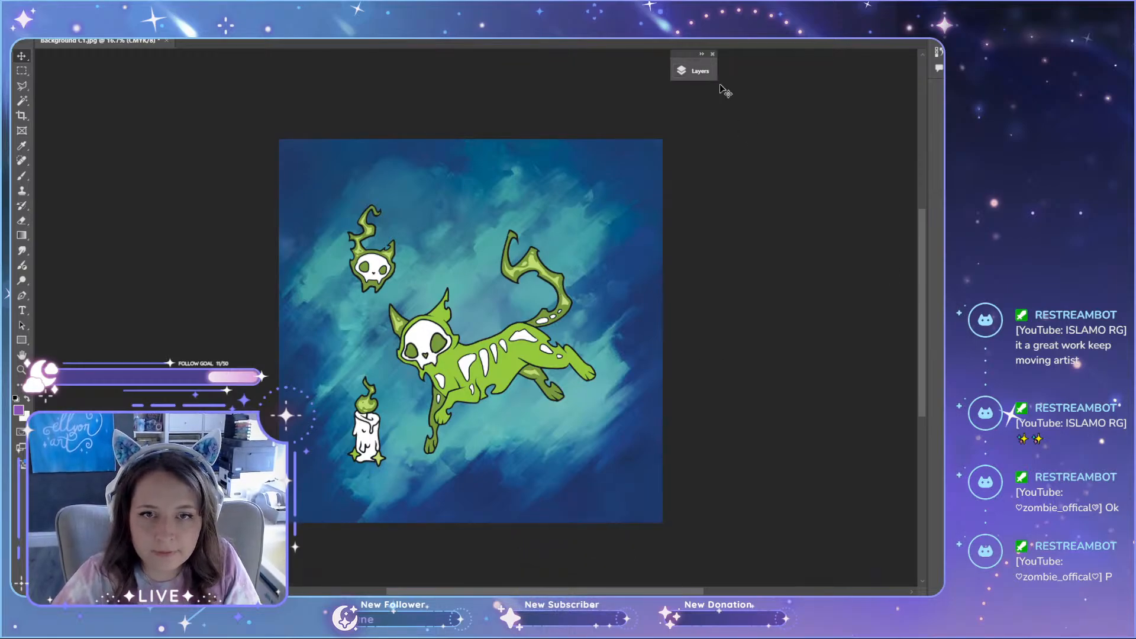
# Step: Widen and expand the collapsed layer list, then place it beside the artwork
pyautogui.moveTo(716, 83); pyautogui.dragTo(799, 81)
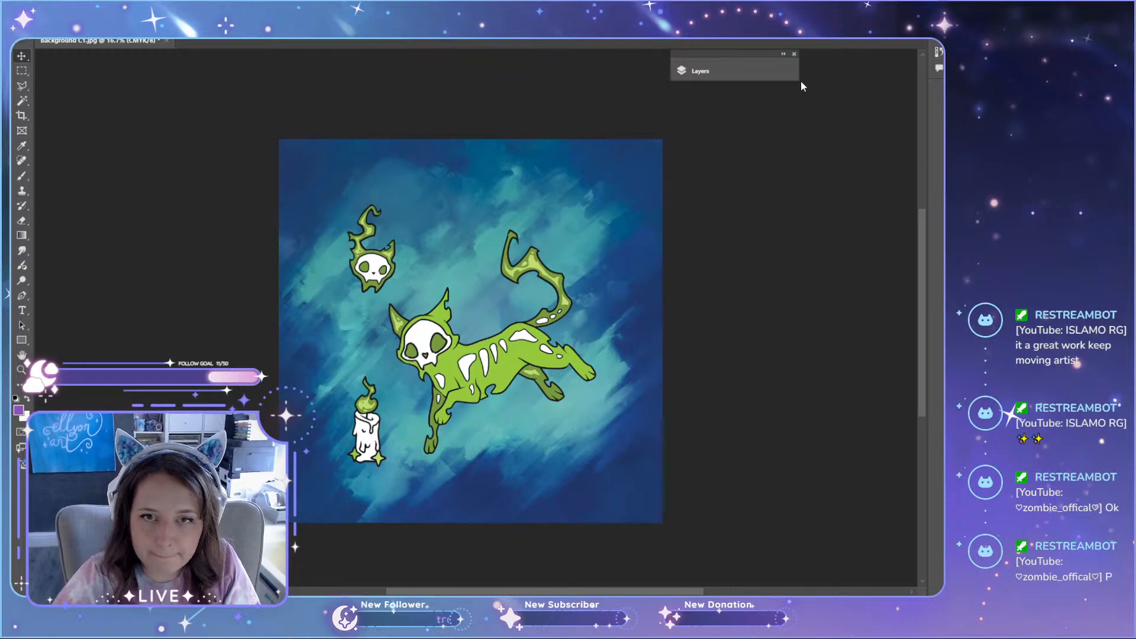
pyautogui.click(722, 69)
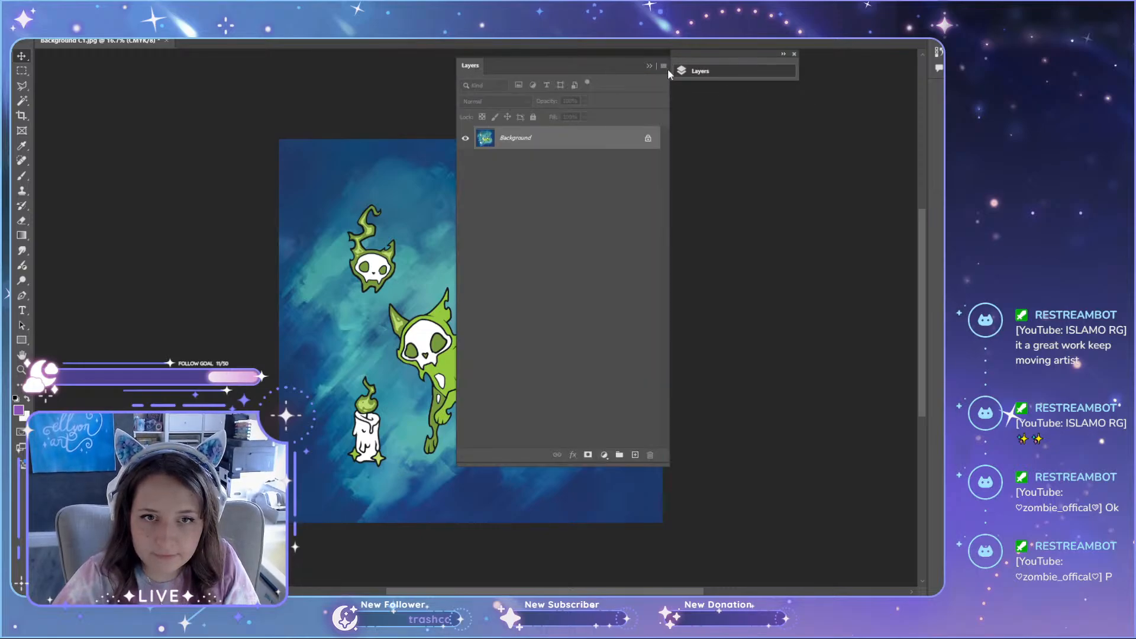
pyautogui.moveTo(602, 61); pyautogui.dragTo(814, 92)
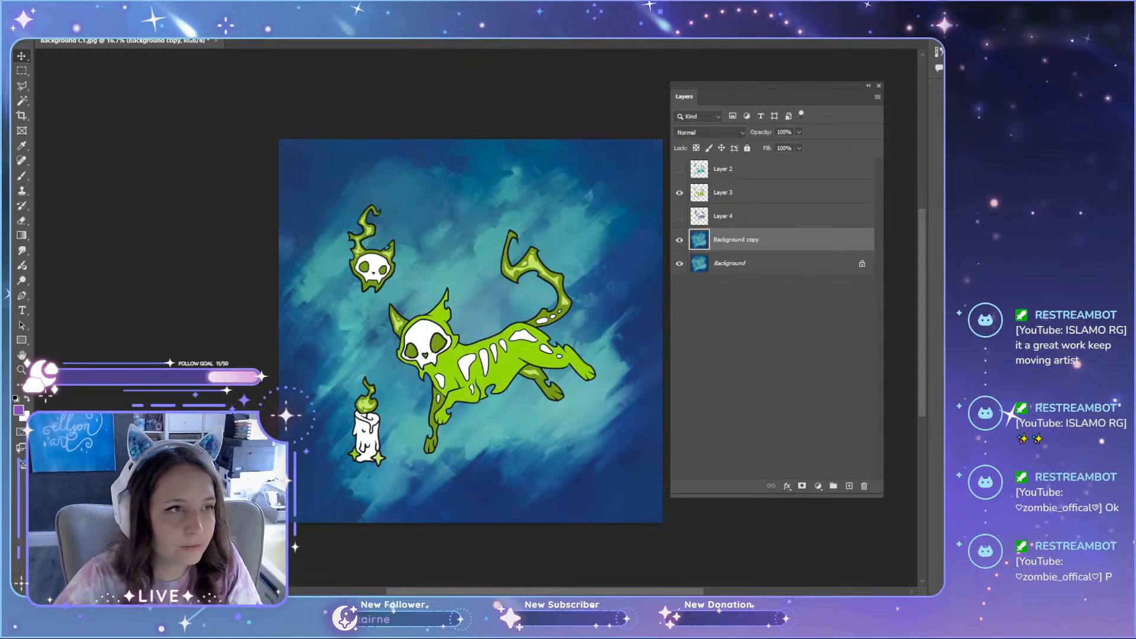
# Step: Try to convert the image to CMYK colour while keeping its layers unflattened
pyautogui.click(75, 6)
pyautogui.moveTo(89, 17)
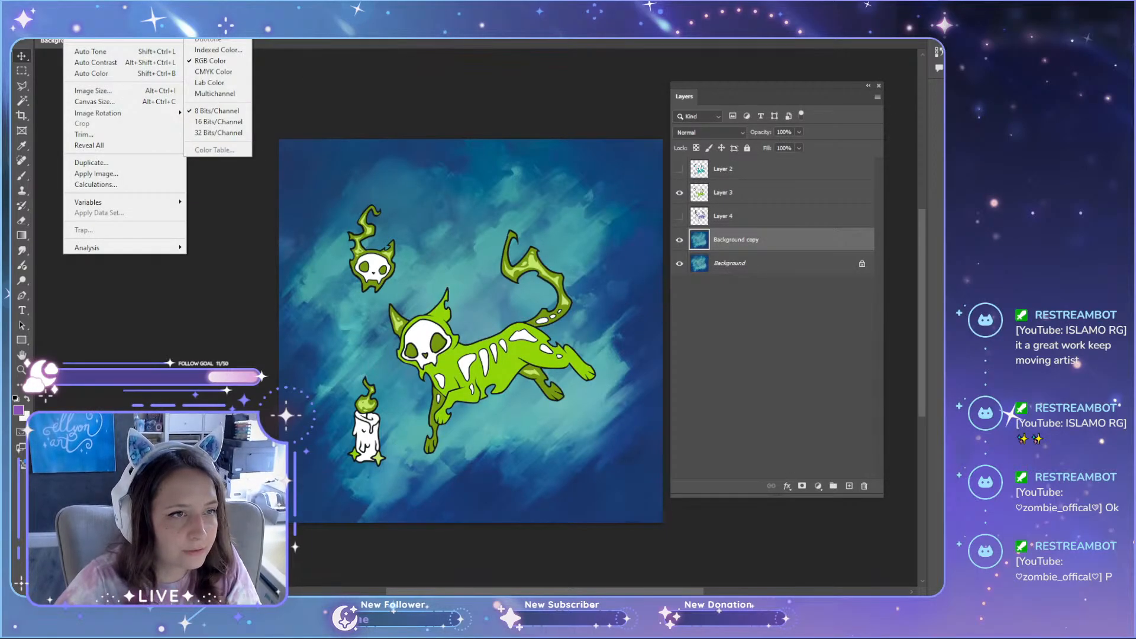
pyautogui.click(227, 72)
pyautogui.click(645, 225)
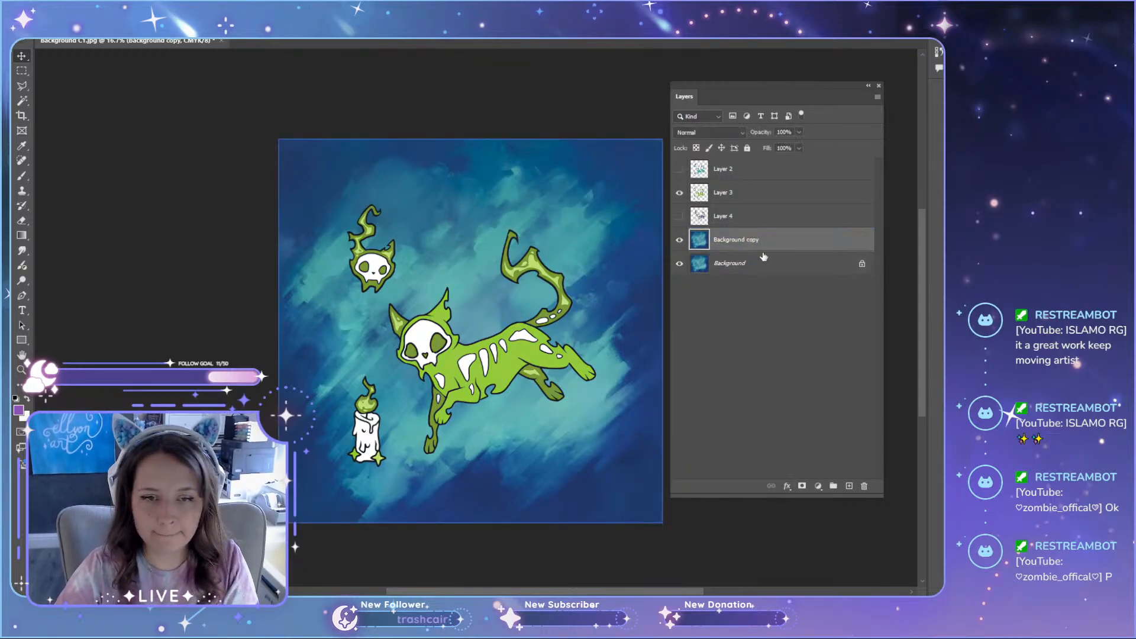
pyautogui.hotkey('ctrl', 'u')
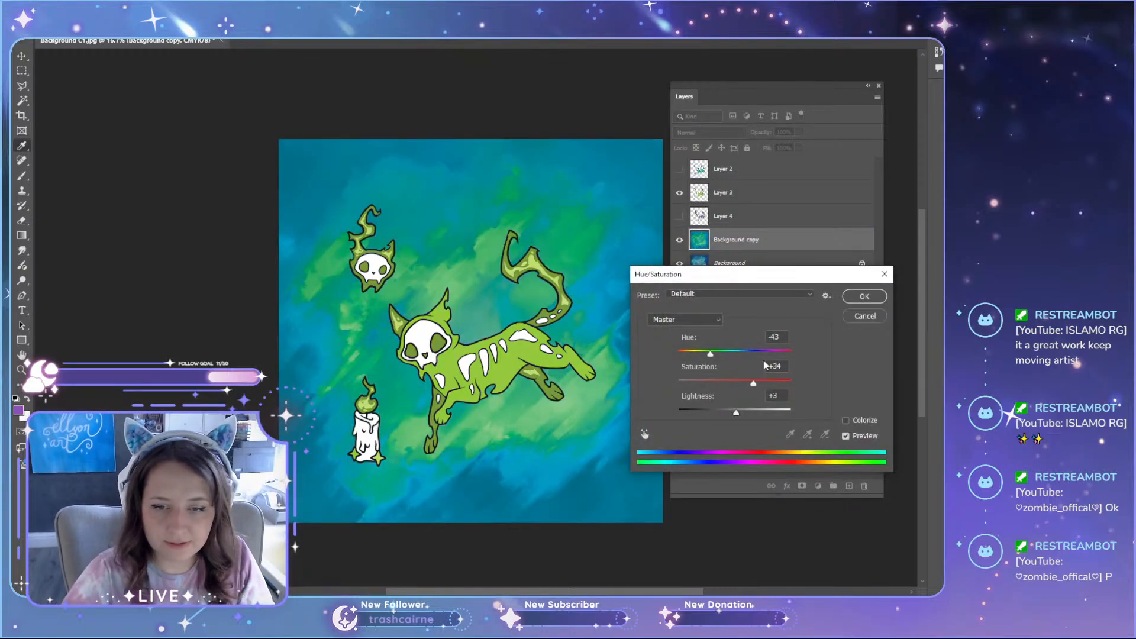
pyautogui.moveTo(782, 339); pyautogui.dragTo(708, 355)
pyautogui.write('10')
pyautogui.press('Tab')
pyautogui.write('0')
pyautogui.press('Tab')
pyautogui.write('0')
pyautogui.press('Return')
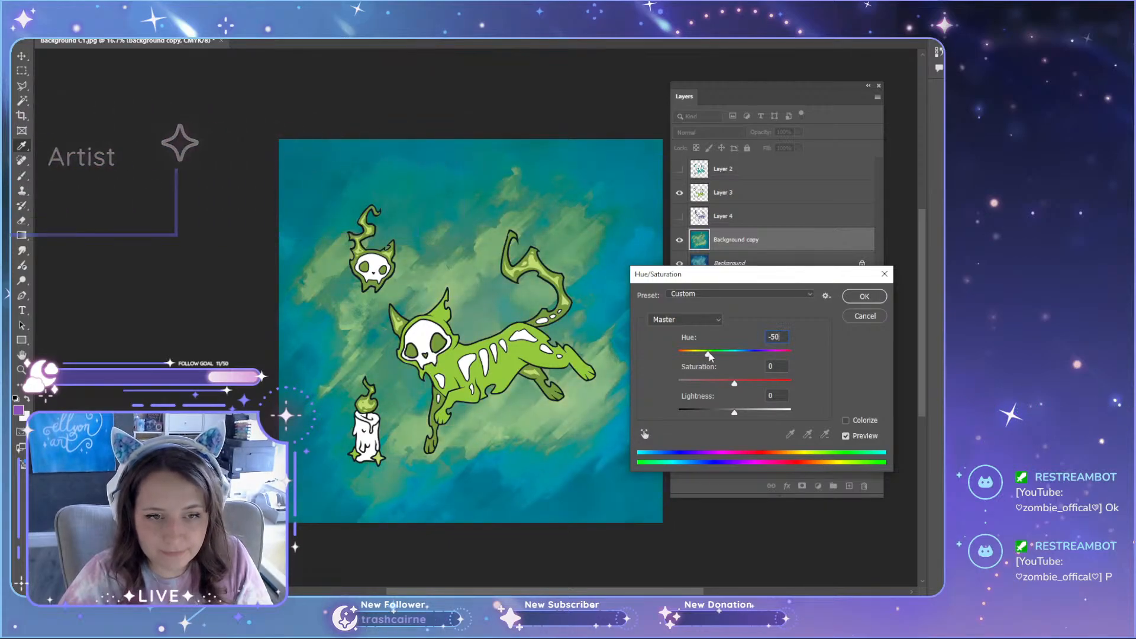
pyautogui.click(866, 316)
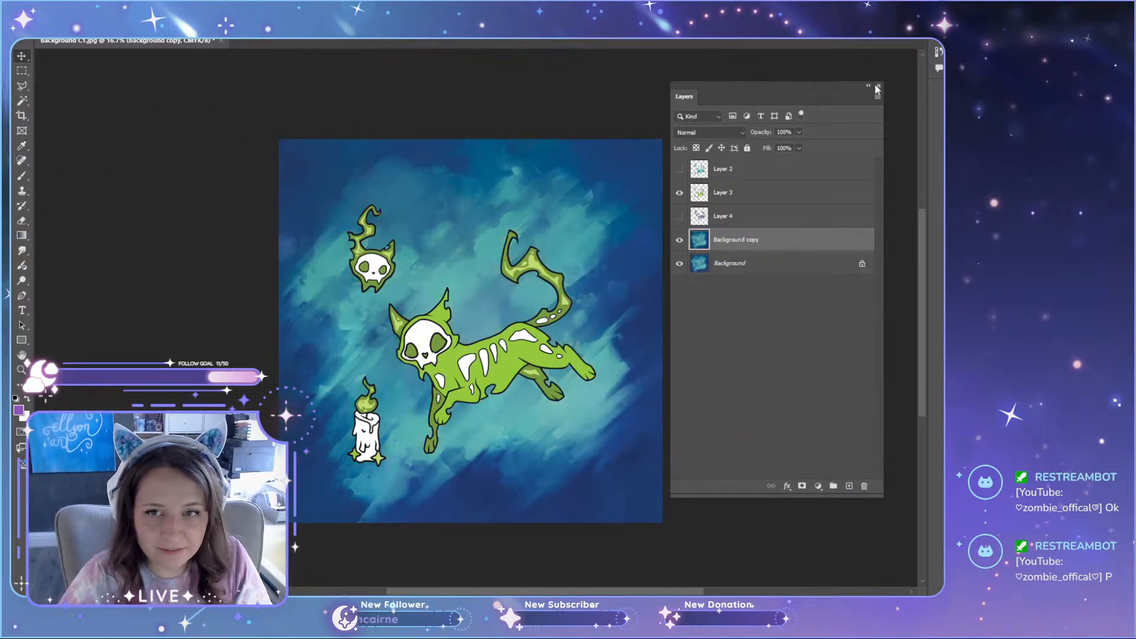
# Step: Close the layer list and display it again beside the artwork
pyautogui.click(879, 85)
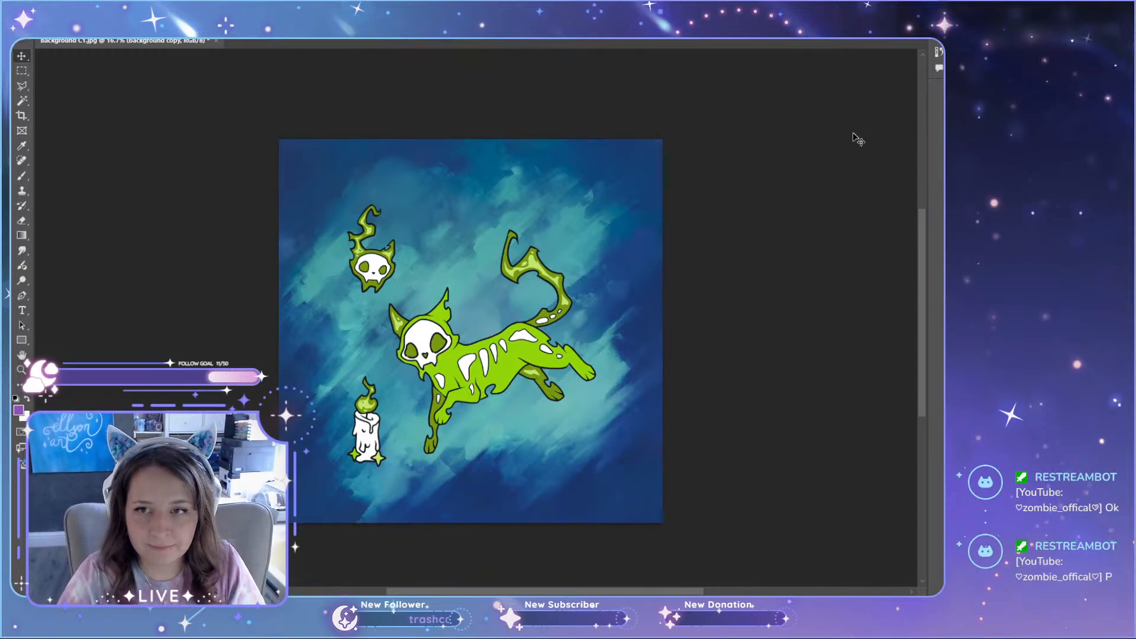
pyautogui.click(189, 7)
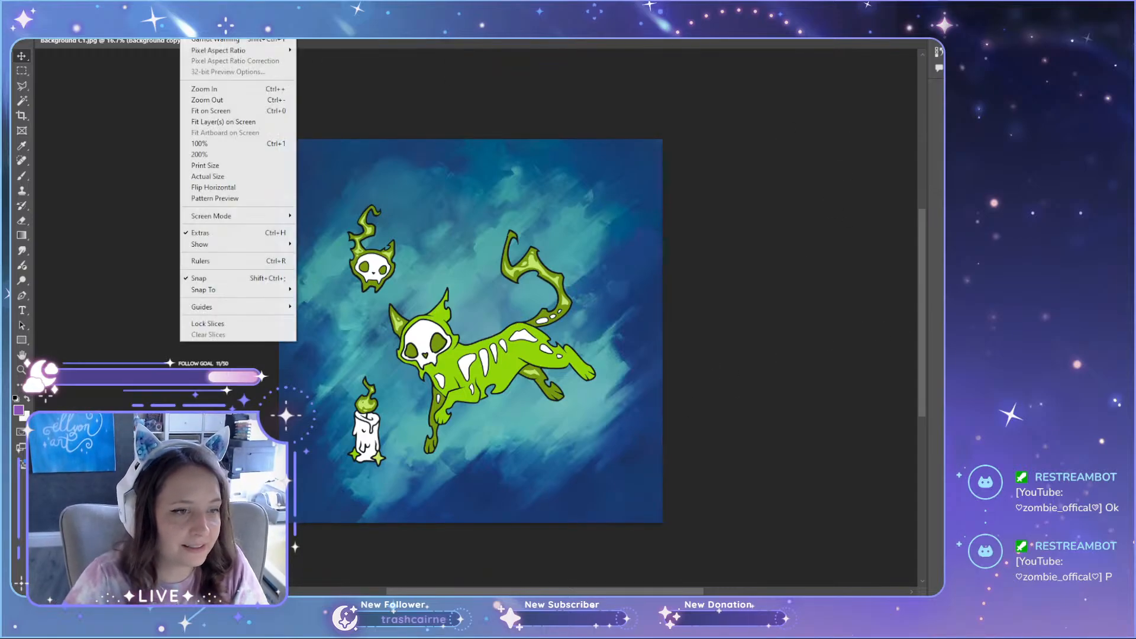
pyautogui.moveTo(243, 7)
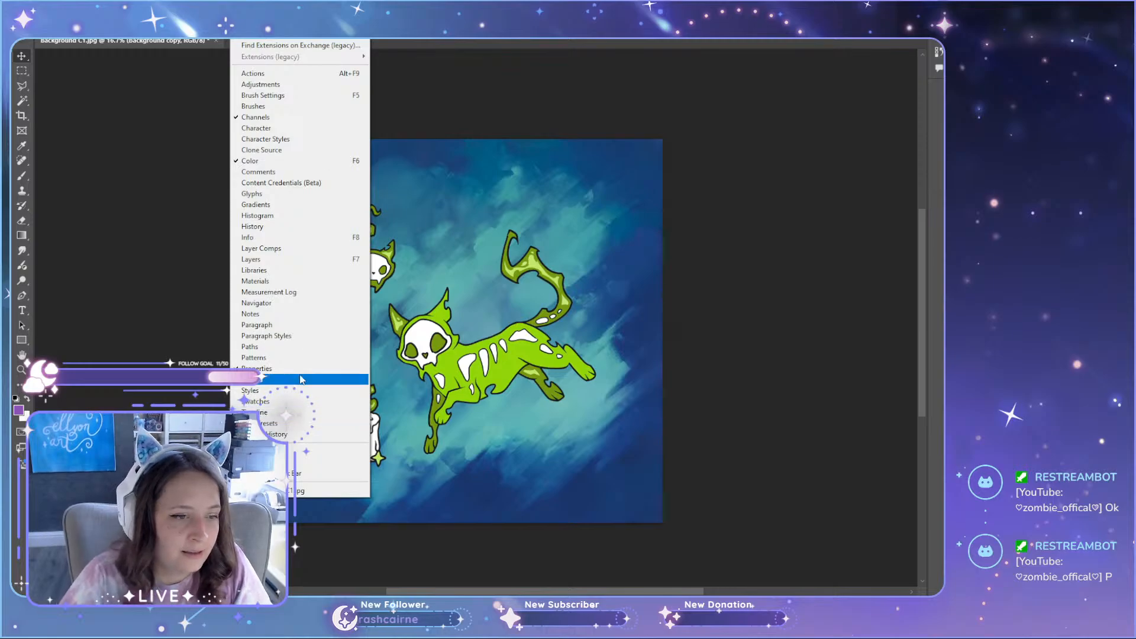
pyautogui.click(277, 259)
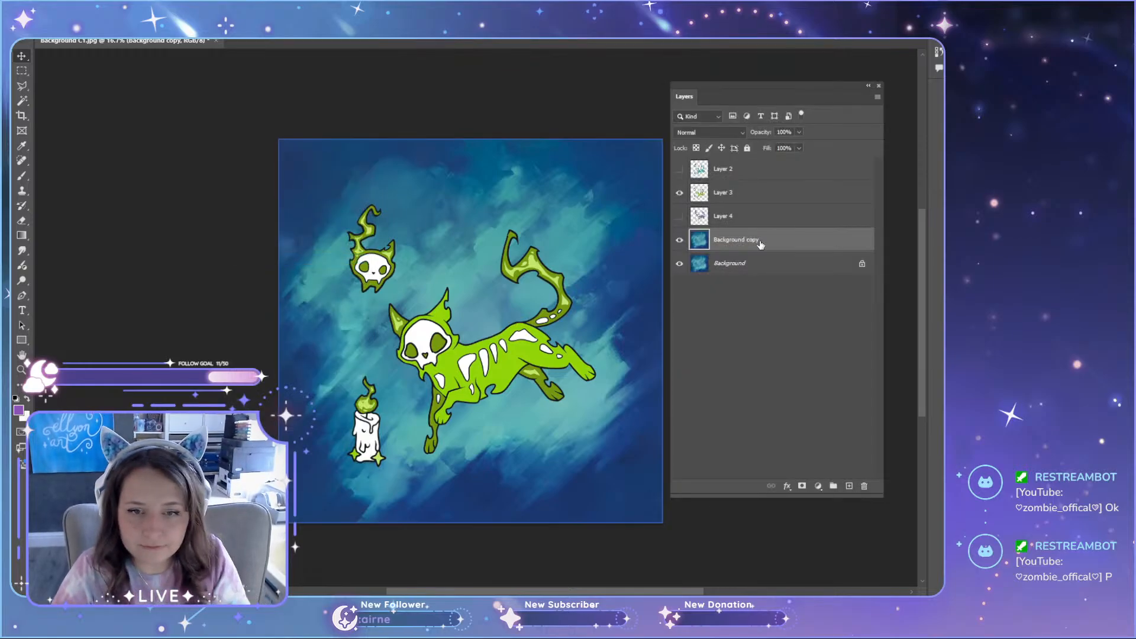
# Step: Recolour the background copy green with Hue/Saturation, using Hue -55, Saturation -19 and Lightness 0
pyautogui.hotkey('ctrl', 'u')
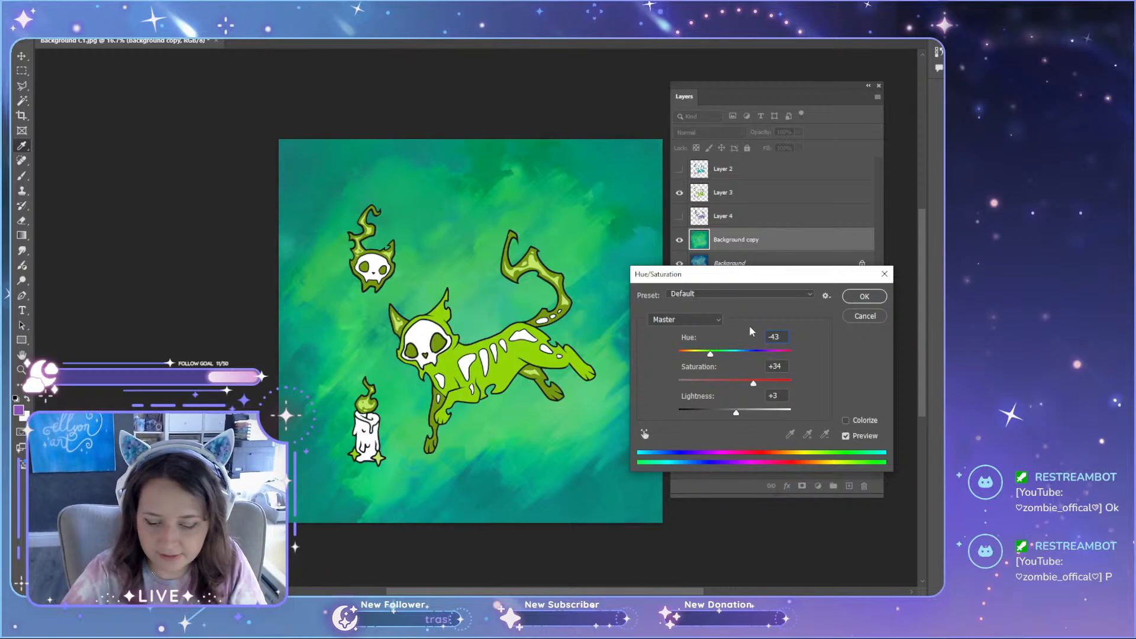
pyautogui.write('-')
pyautogui.write('0')
pyautogui.press('Tab')
pyautogui.write('0')
pyautogui.press('Tab')
pyautogui.write('0')
pyautogui.press('Return')
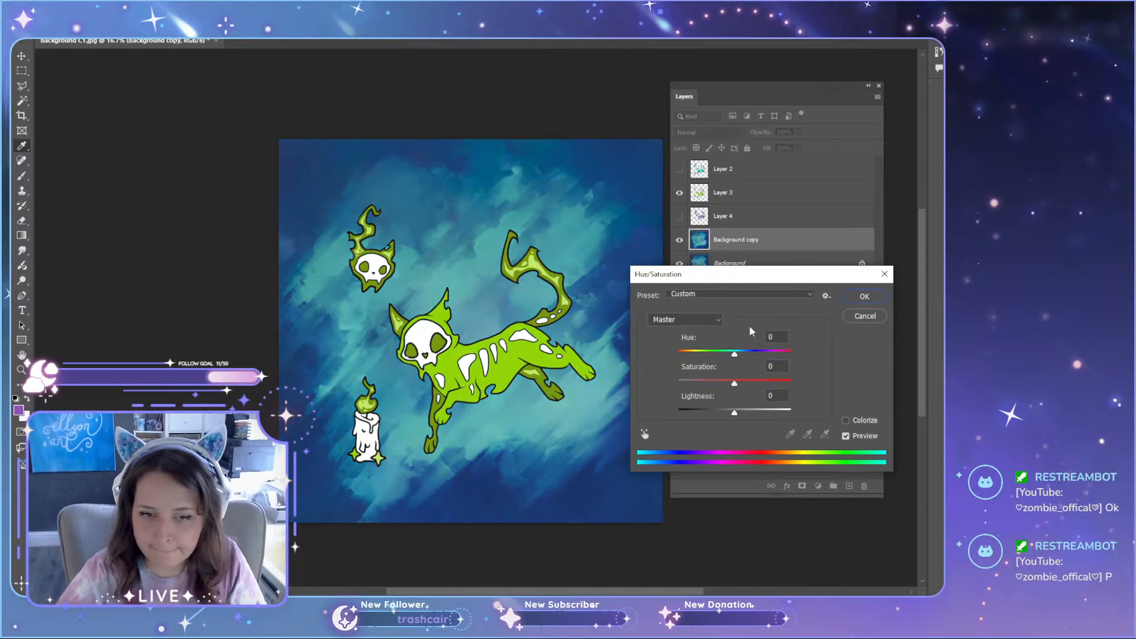
pyautogui.moveTo(734, 354); pyautogui.dragTo(708, 357)
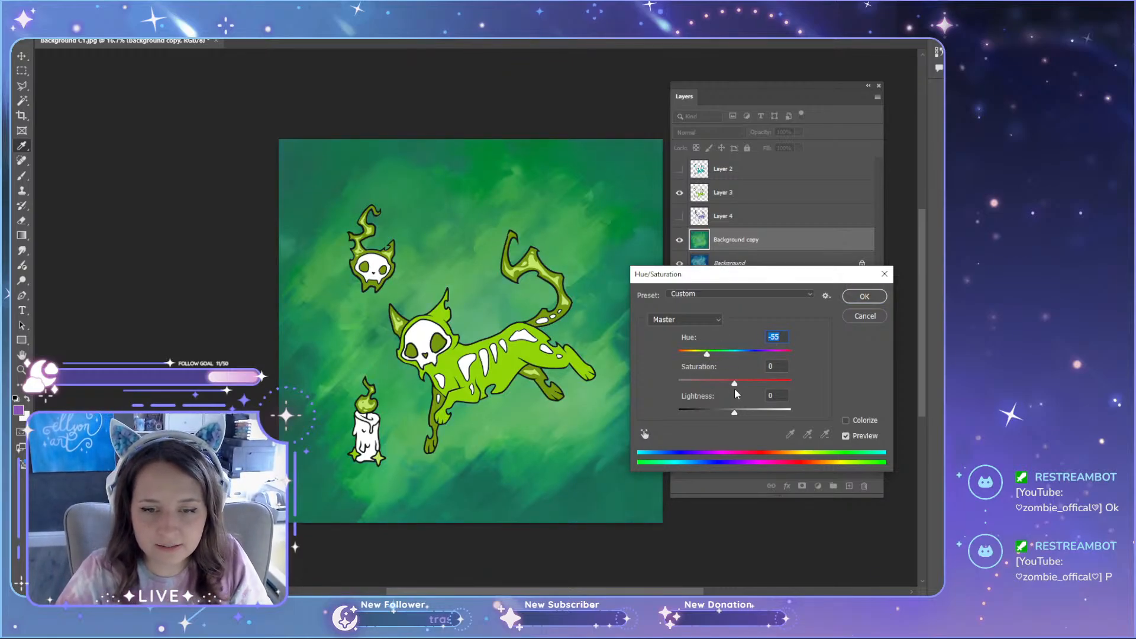
pyautogui.moveTo(736, 386); pyautogui.dragTo(726, 387)
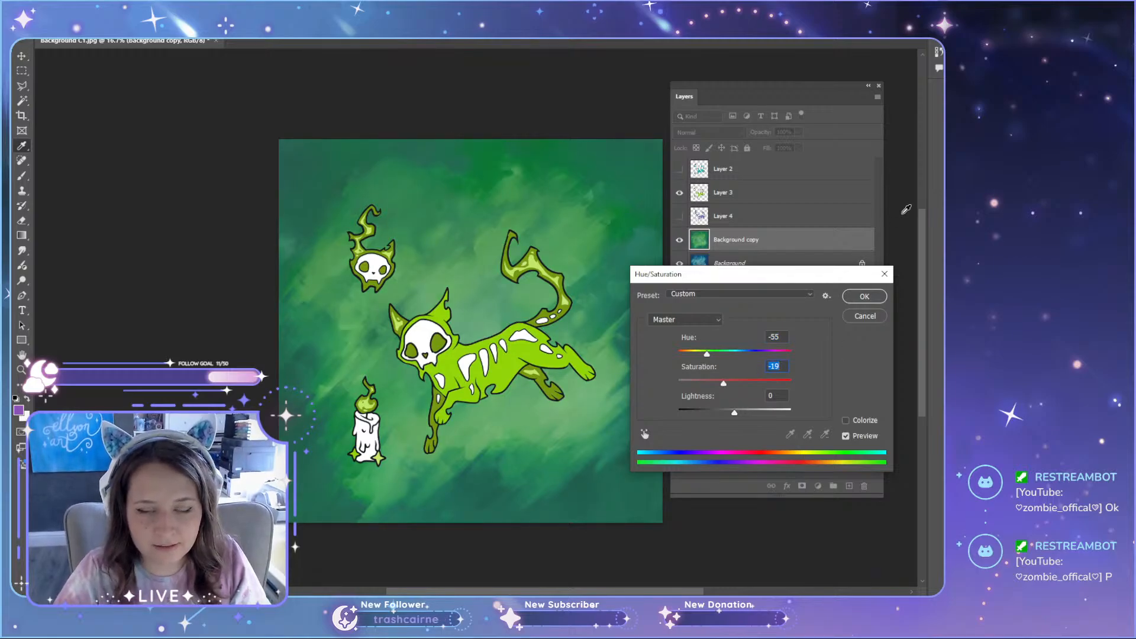
pyautogui.click(865, 297)
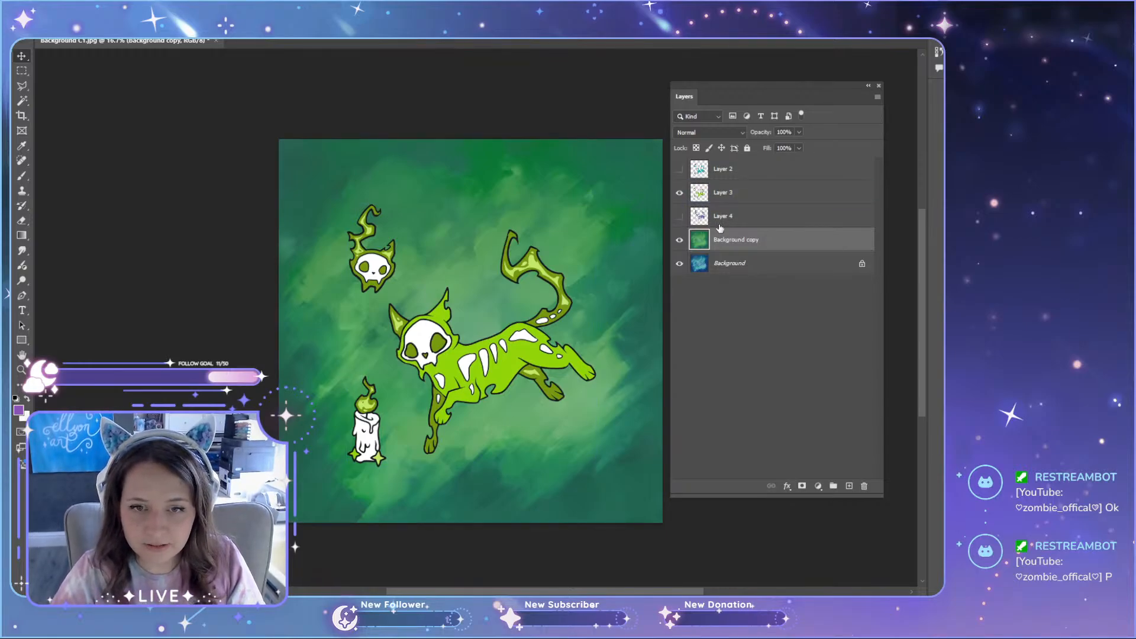
# Step: Duplicate the original blue Background above the green copy and show the purple variant in place of the green one
pyautogui.click(751, 267)
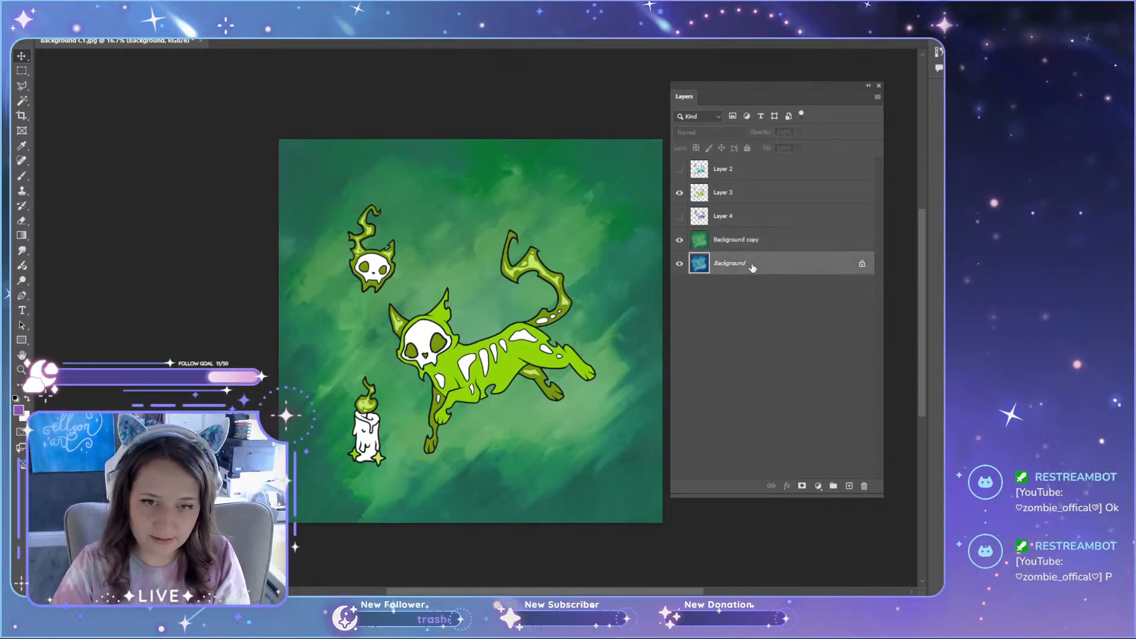
pyautogui.hotkey('ctrl', 'j')
pyautogui.moveTo(731, 264); pyautogui.dragTo(734, 232)
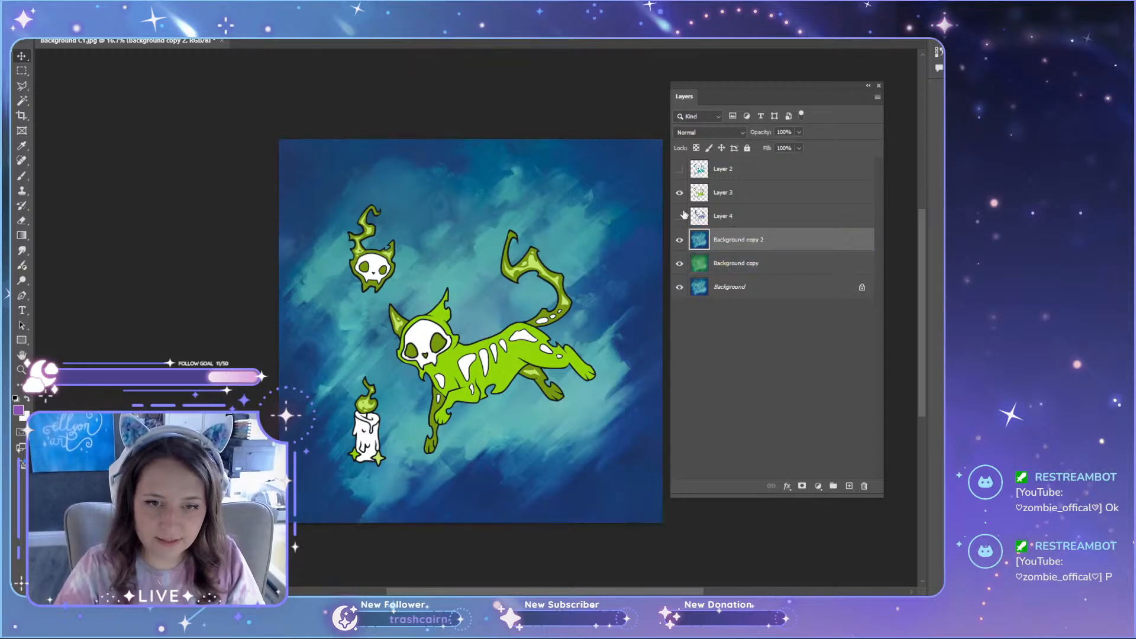
pyautogui.click(679, 193)
pyautogui.click(680, 217)
pyautogui.click(743, 243)
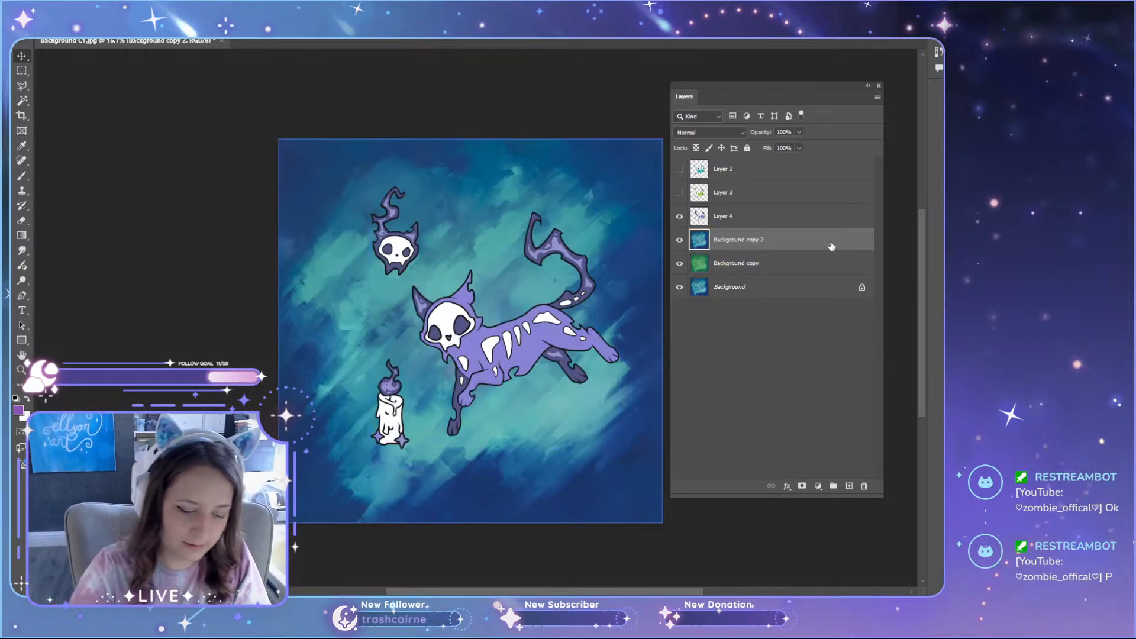
# Step: Recolour the second background copy purple with Hue/Saturation, using Hue +55, Saturation -20 and Lightness 0
pyautogui.hotkey('ctrl', 'u')
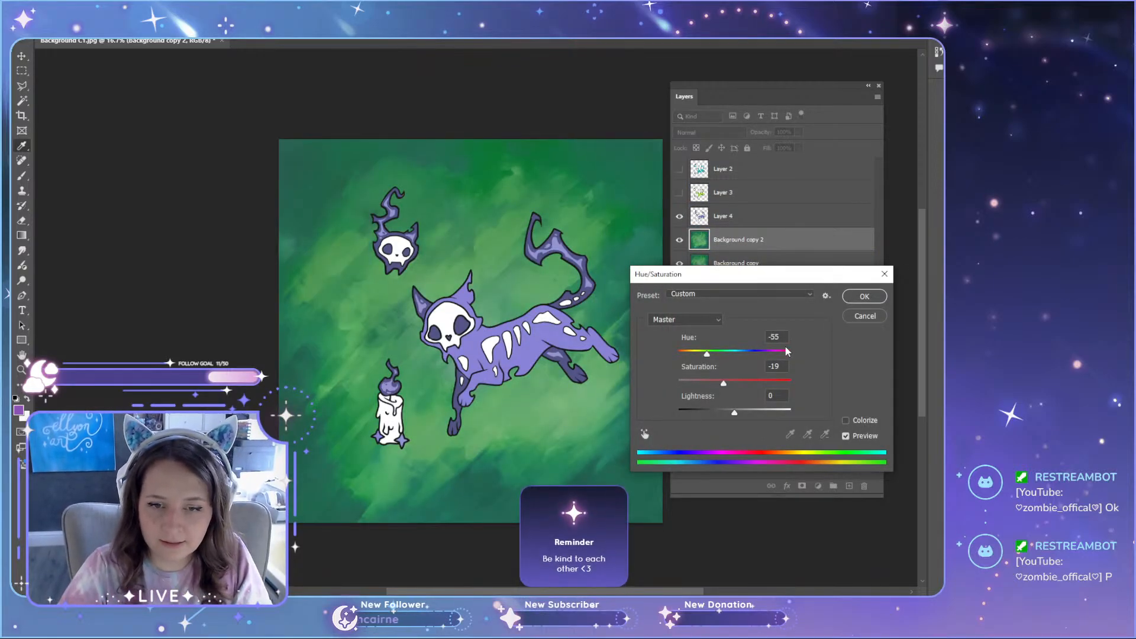
pyautogui.moveTo(782, 338); pyautogui.dragTo(762, 358)
pyautogui.write('0')
pyautogui.press('Tab')
pyautogui.write('0')
pyautogui.press('Tab')
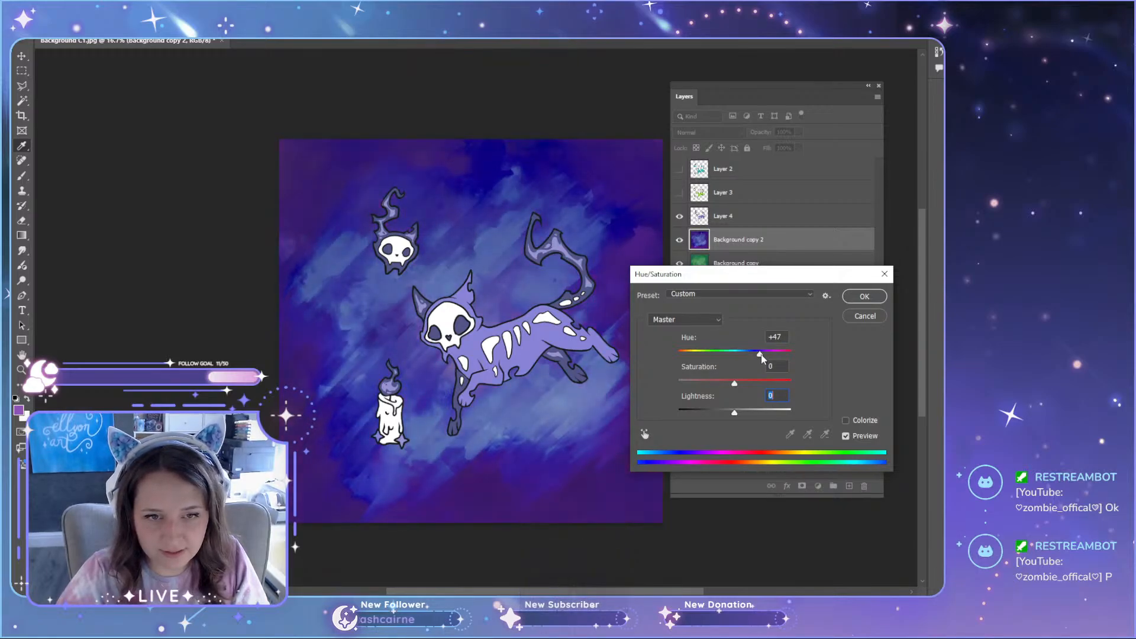
pyautogui.moveTo(763, 358); pyautogui.dragTo(763, 357)
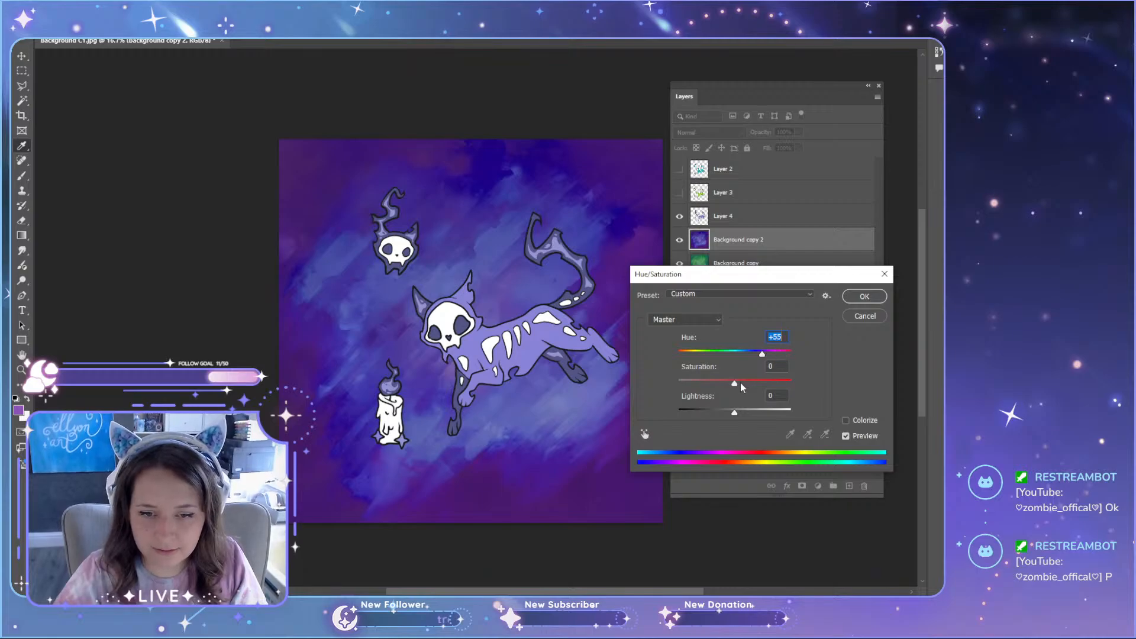
pyautogui.moveTo(740, 382); pyautogui.dragTo(735, 414)
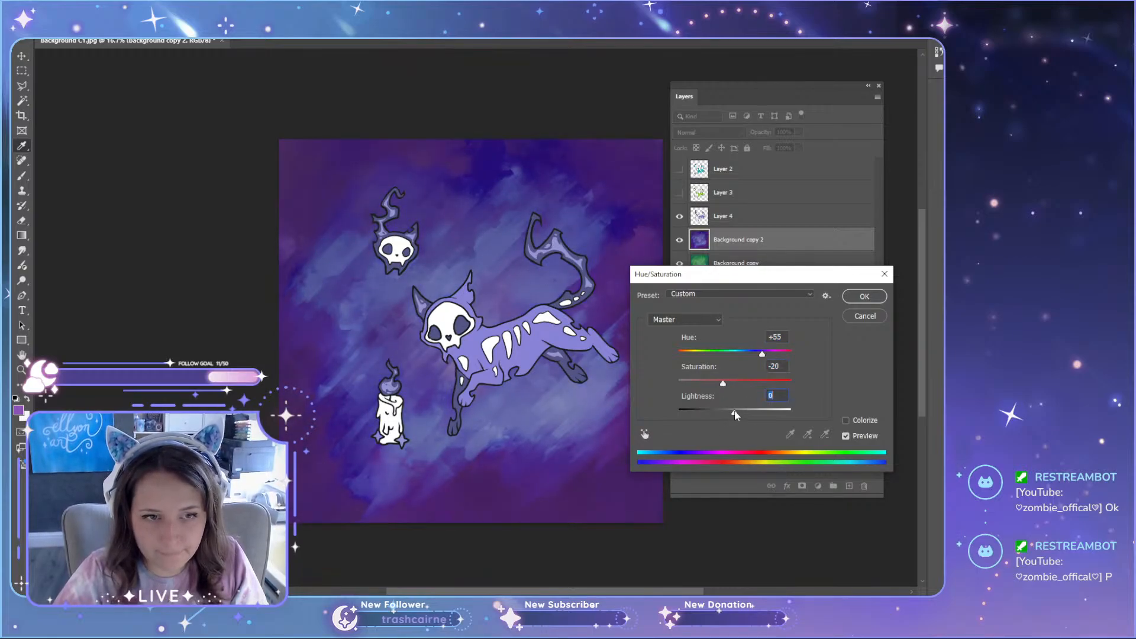
pyautogui.click(859, 298)
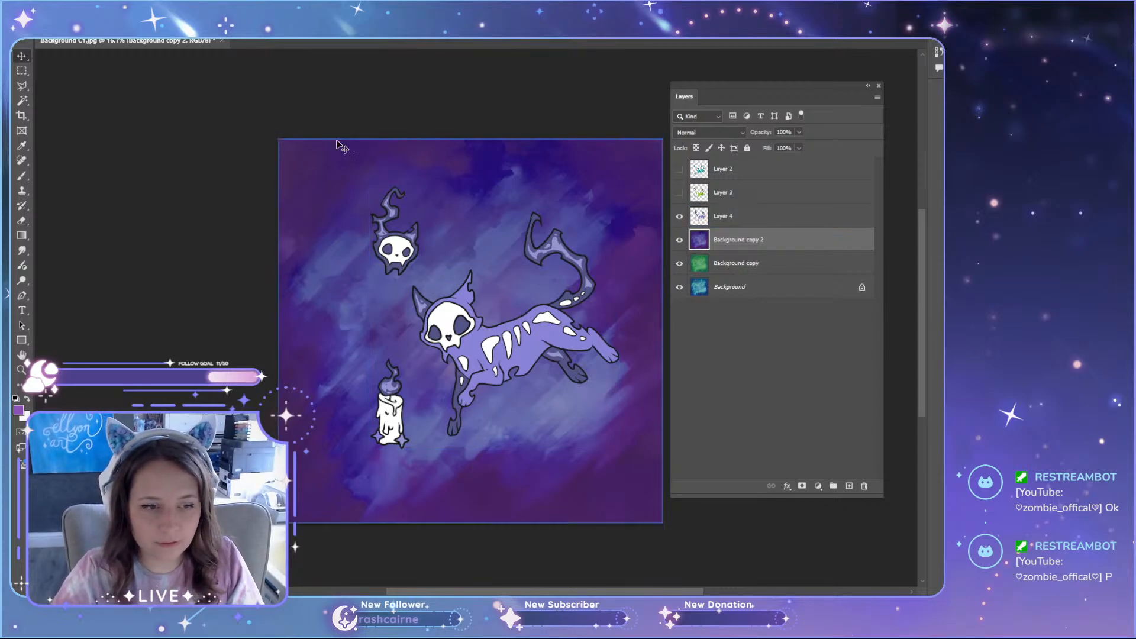
# Step: Sample the cat's lavender as the foreground colour and keep one new empty layer directly above the purple background copy
pyautogui.hotkey('ctrl', '6')
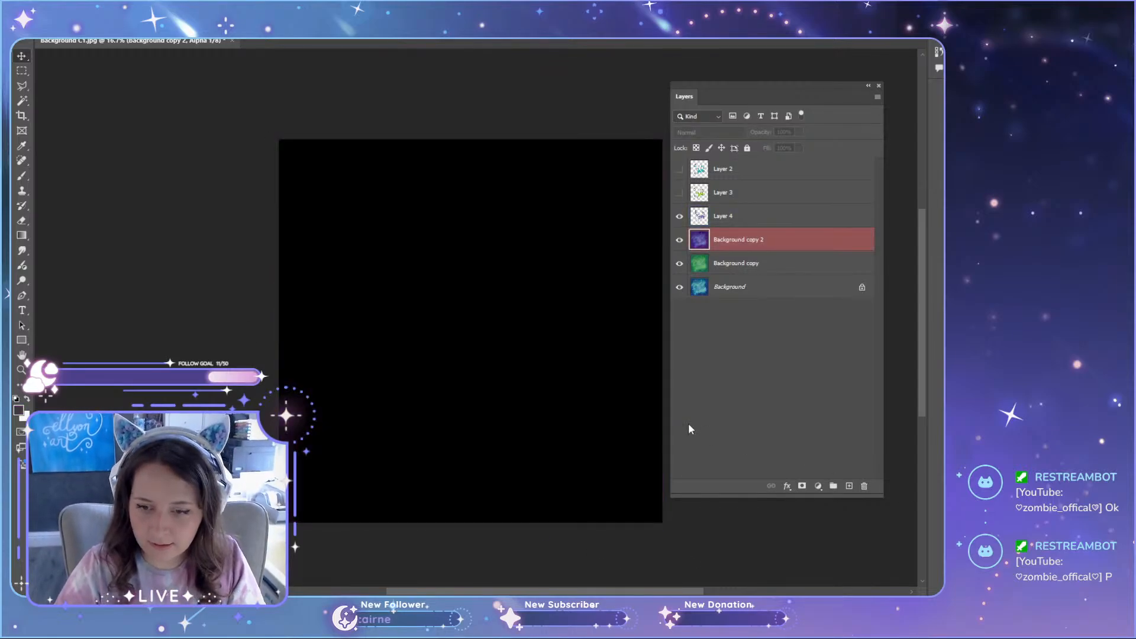
pyautogui.hotkey('ctrl', '2')
pyautogui.click(739, 223)
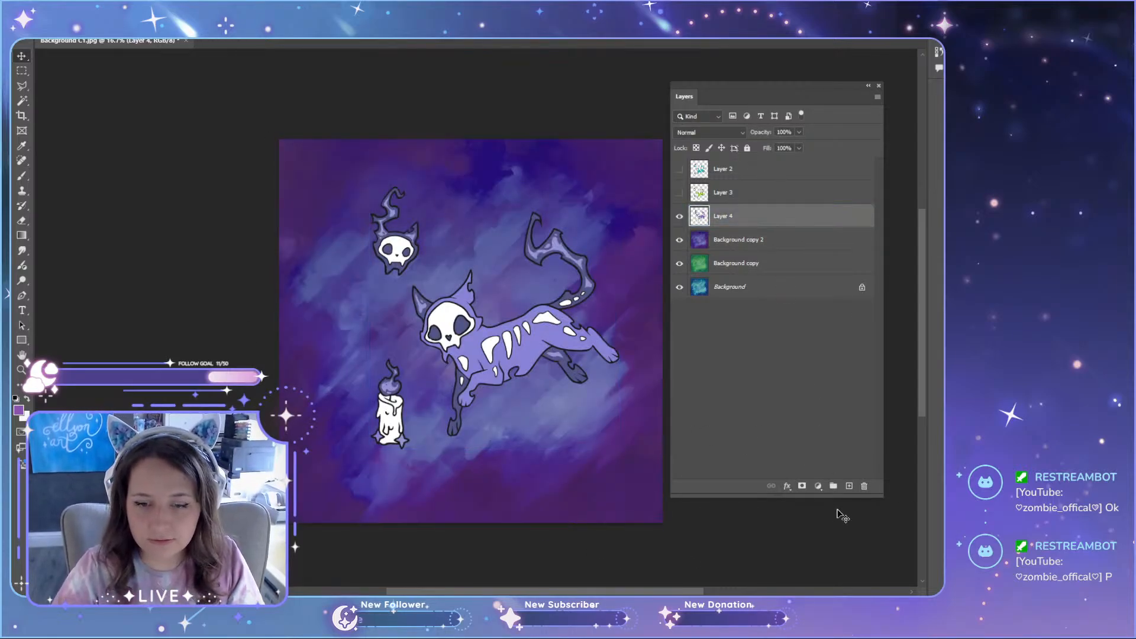
pyautogui.keyDown('ctrl'); pyautogui.click(850, 487); pyautogui.keyUp('ctrl')
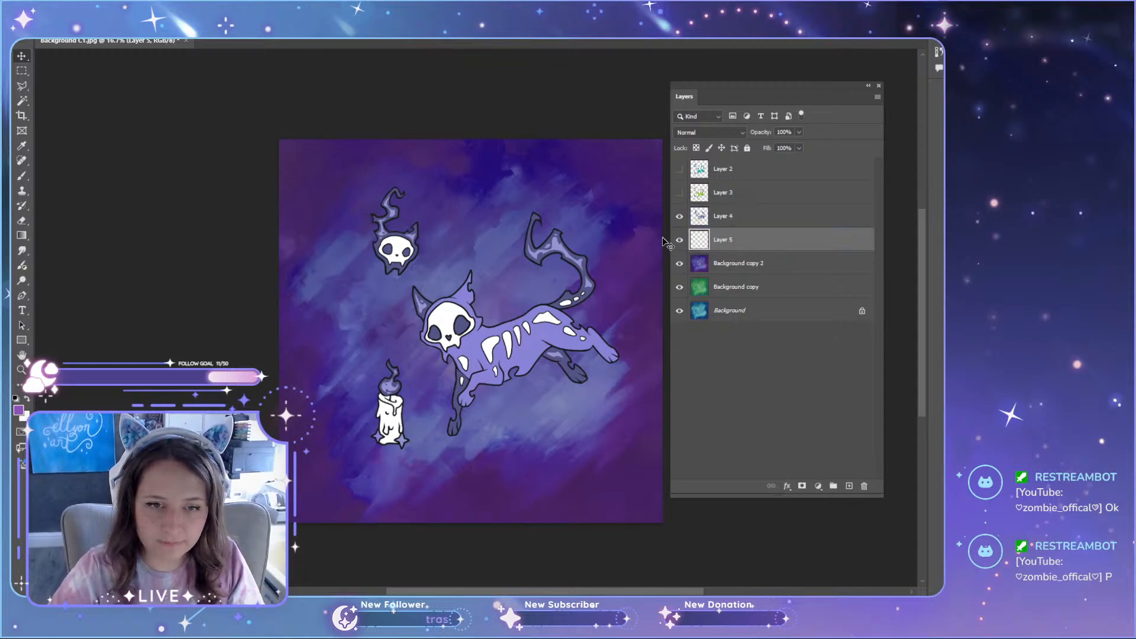
pyautogui.click(734, 269)
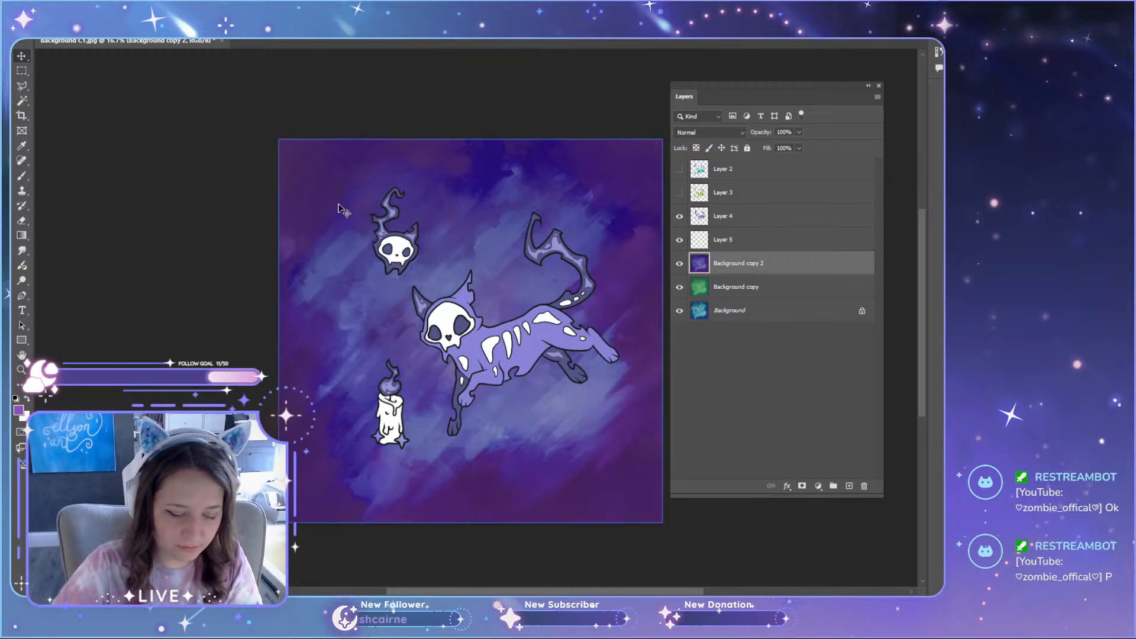
pyautogui.press('i')
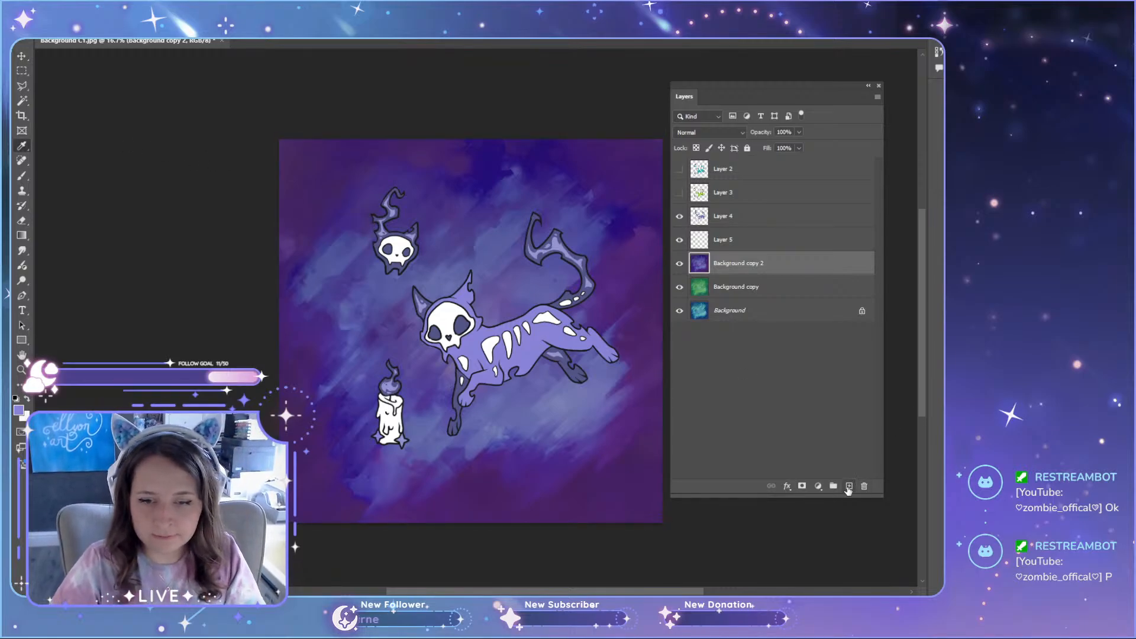
pyautogui.click(849, 486)
pyautogui.click(736, 245)
pyautogui.press('Delete')
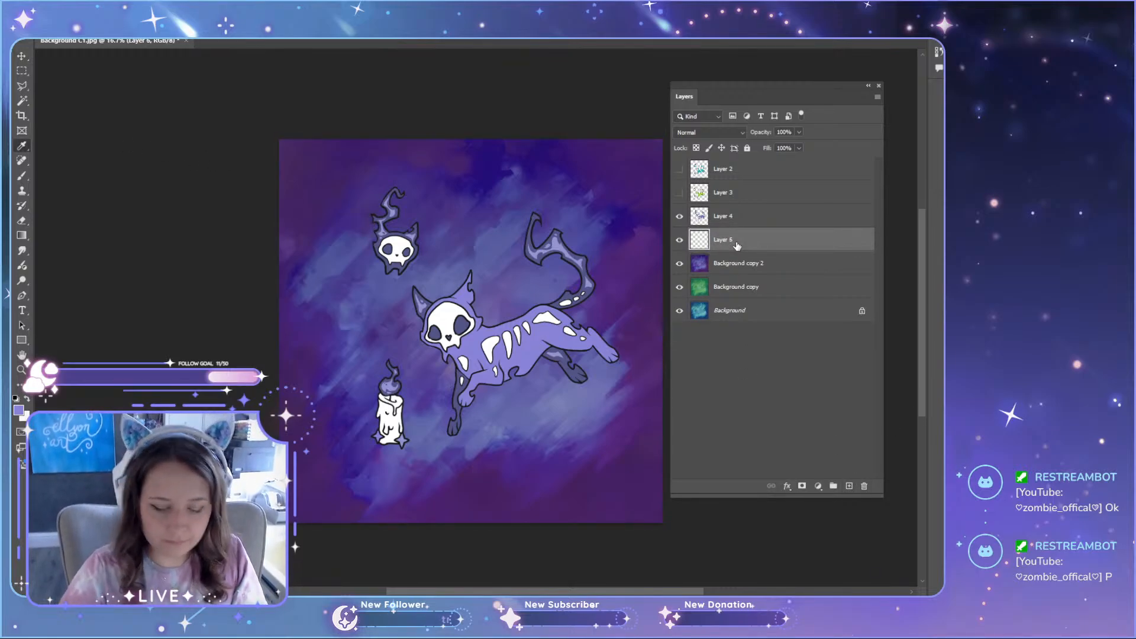
# Step: Fill the new empty layer with the sampled lavender, checking the foreground colour in the Color Picker
pyautogui.hotkey('alt', 'BackSpace')
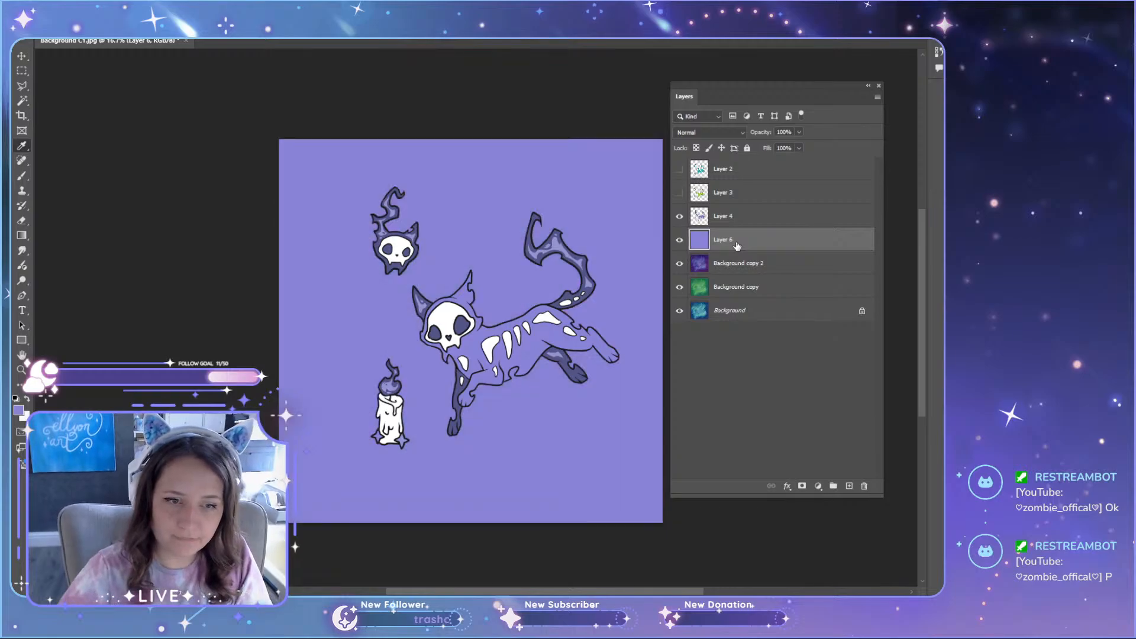
pyautogui.hotkey('ctrl', 'z')
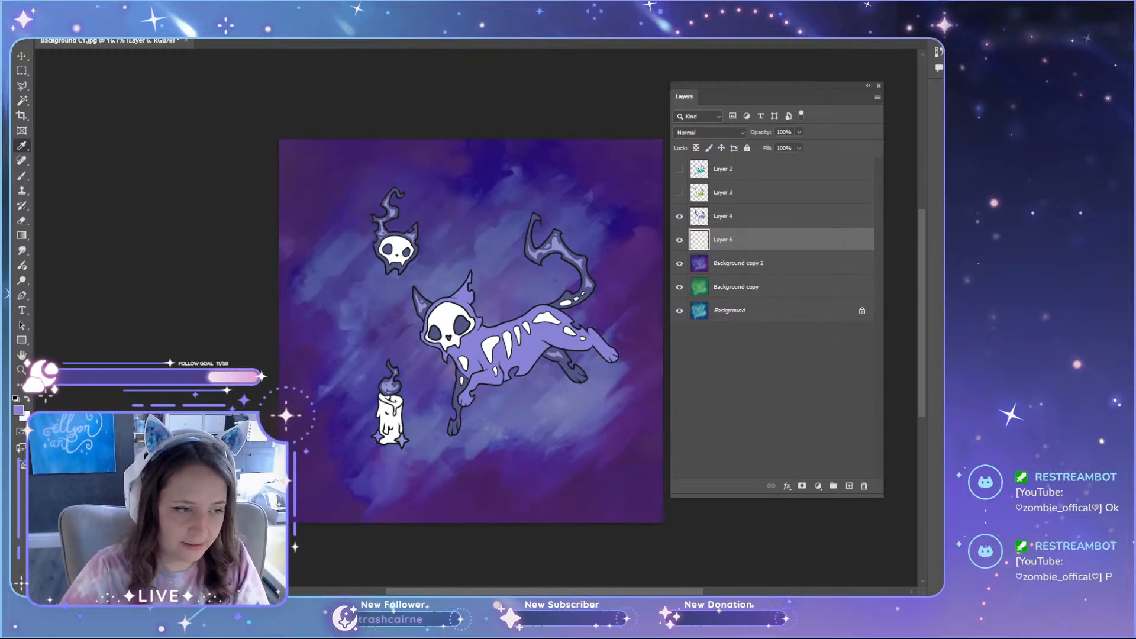
pyautogui.click(19, 410)
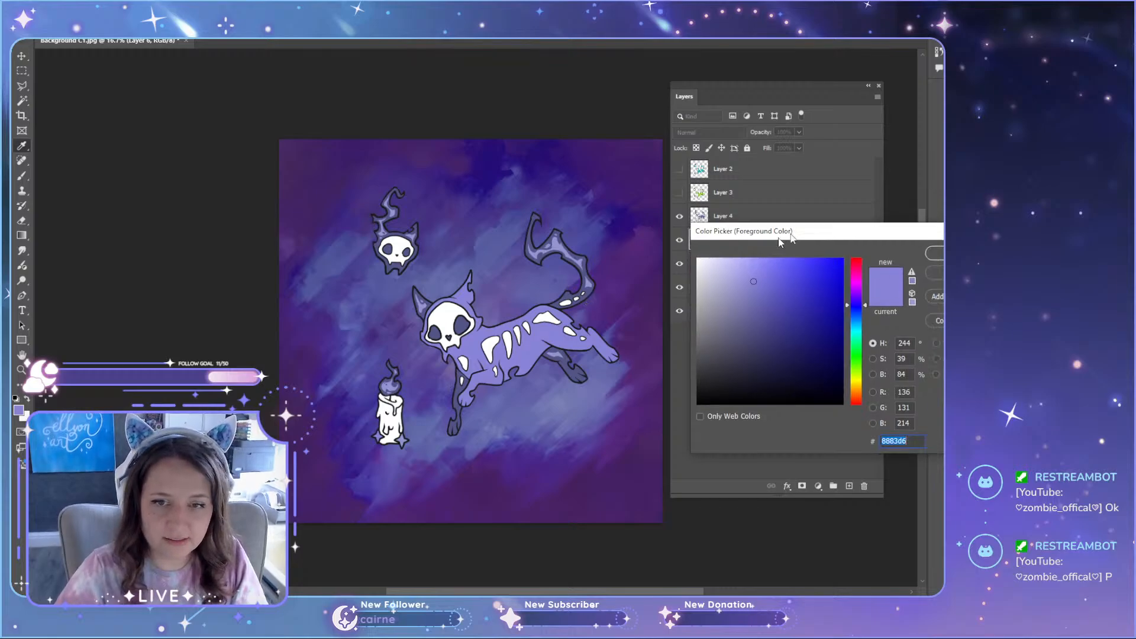
pyautogui.click(903, 270)
pyautogui.hotkey('alt', 'BackSpace')
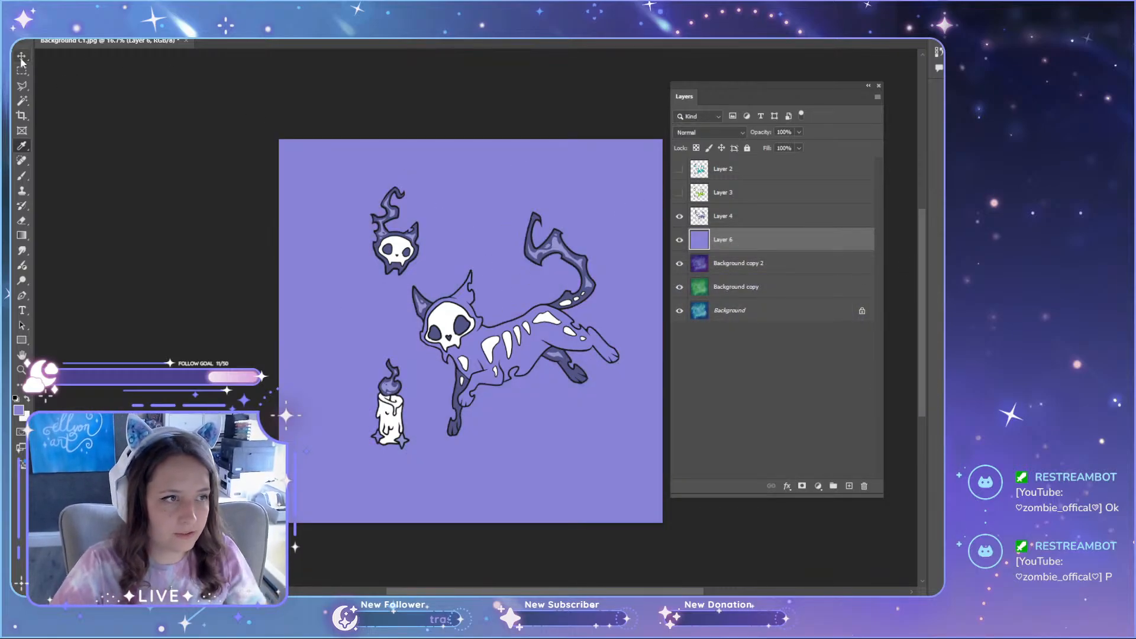
# Step: Try out blend modes on the lavender fill layer and set it to Color
pyautogui.click(711, 133)
pyautogui.click(697, 152)
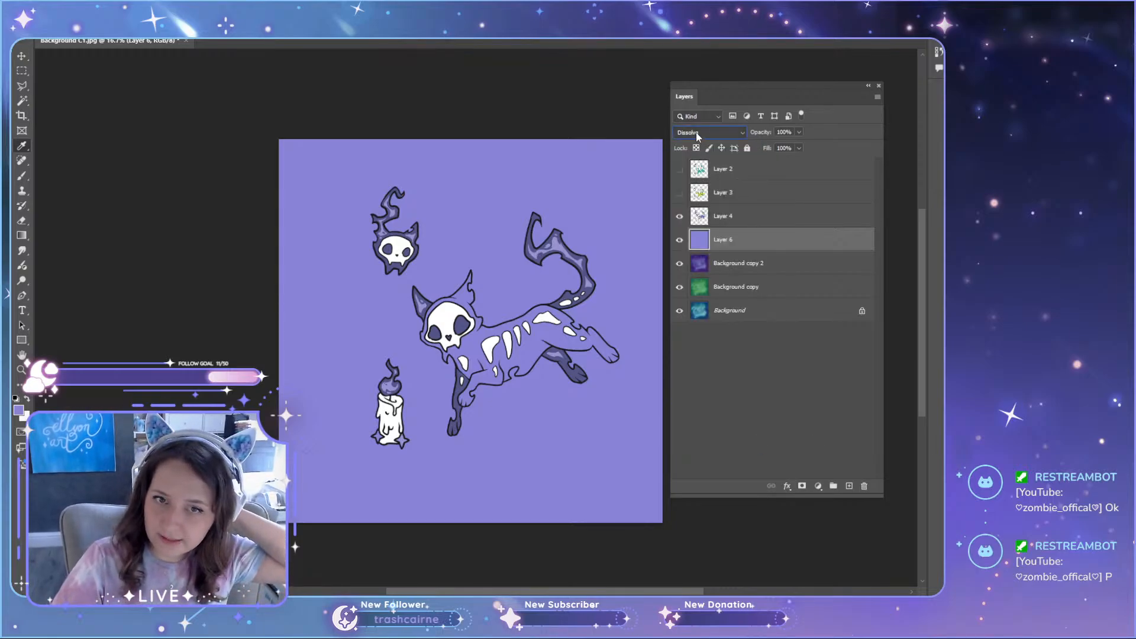
pyautogui.scroll(-3, 696, 132)
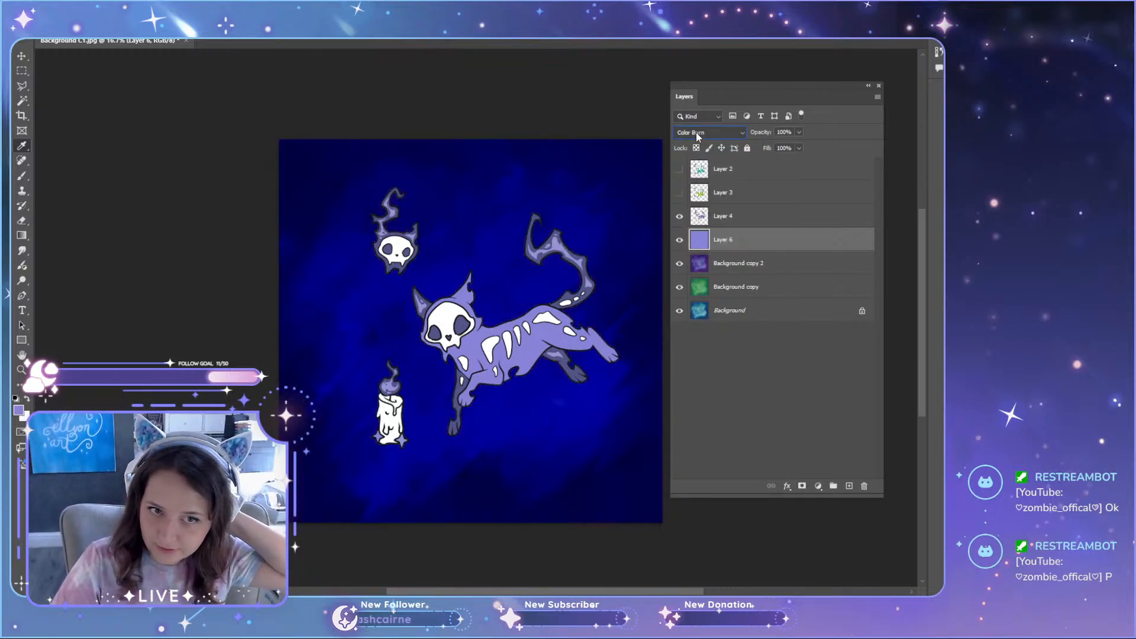
pyautogui.scroll(-4, 696, 132)
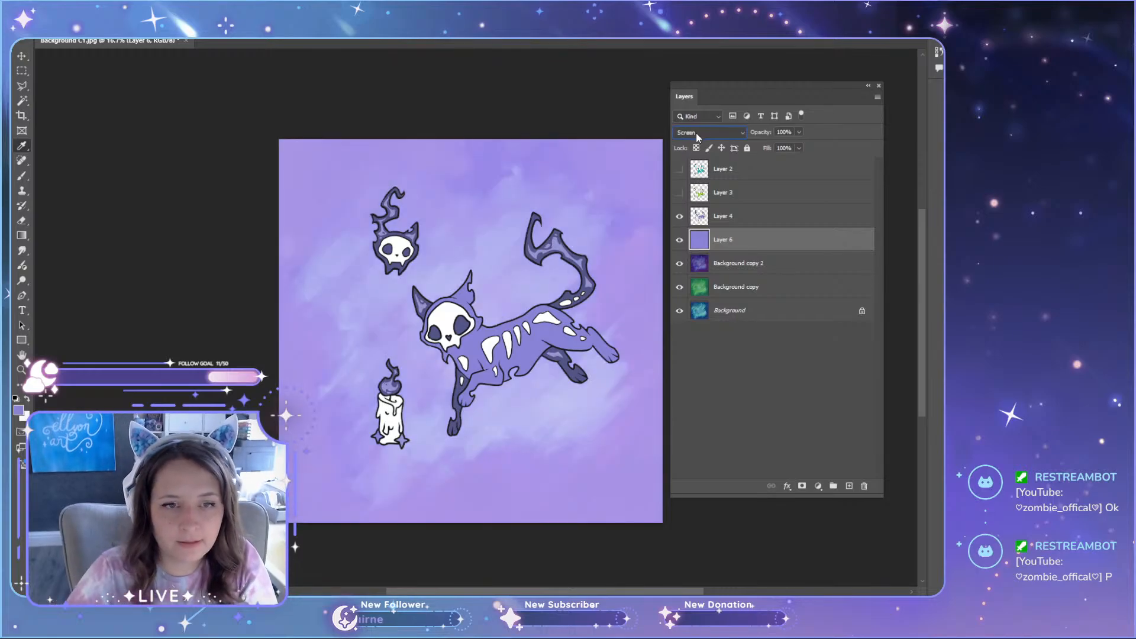
pyautogui.scroll(-4, 696, 132)
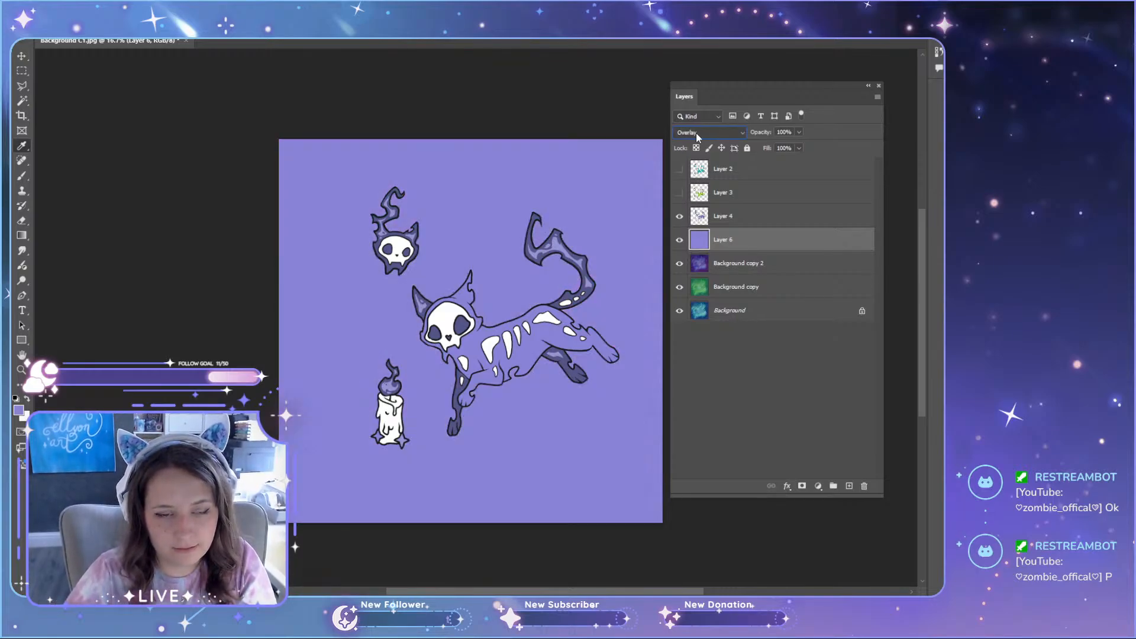
pyautogui.scroll(-2, 696, 133)
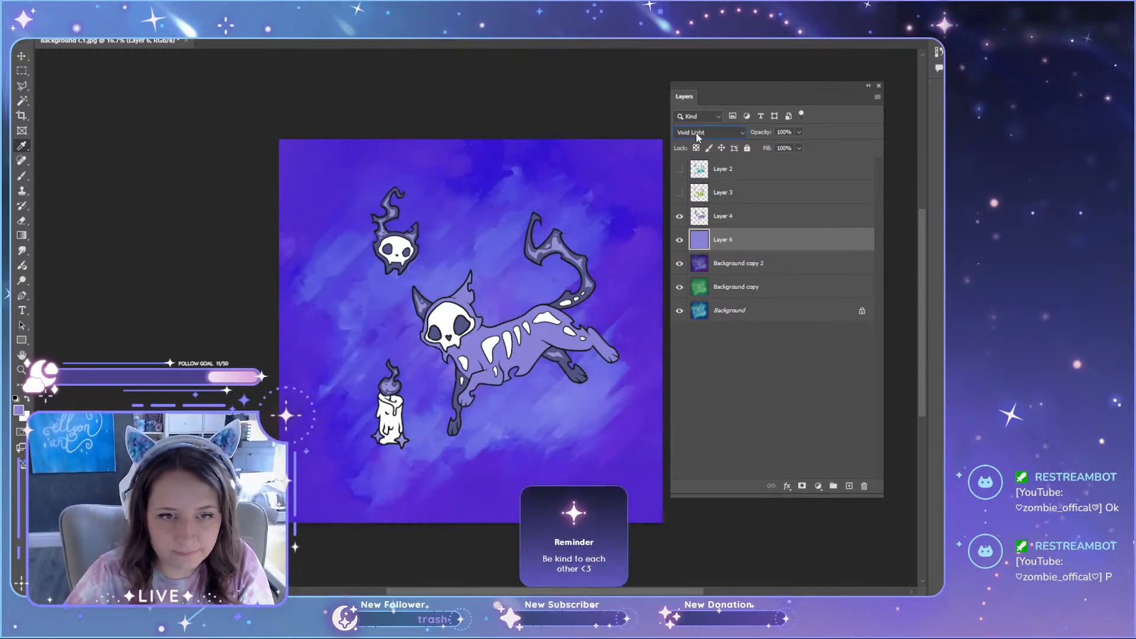
pyautogui.scroll(-3, 696, 132)
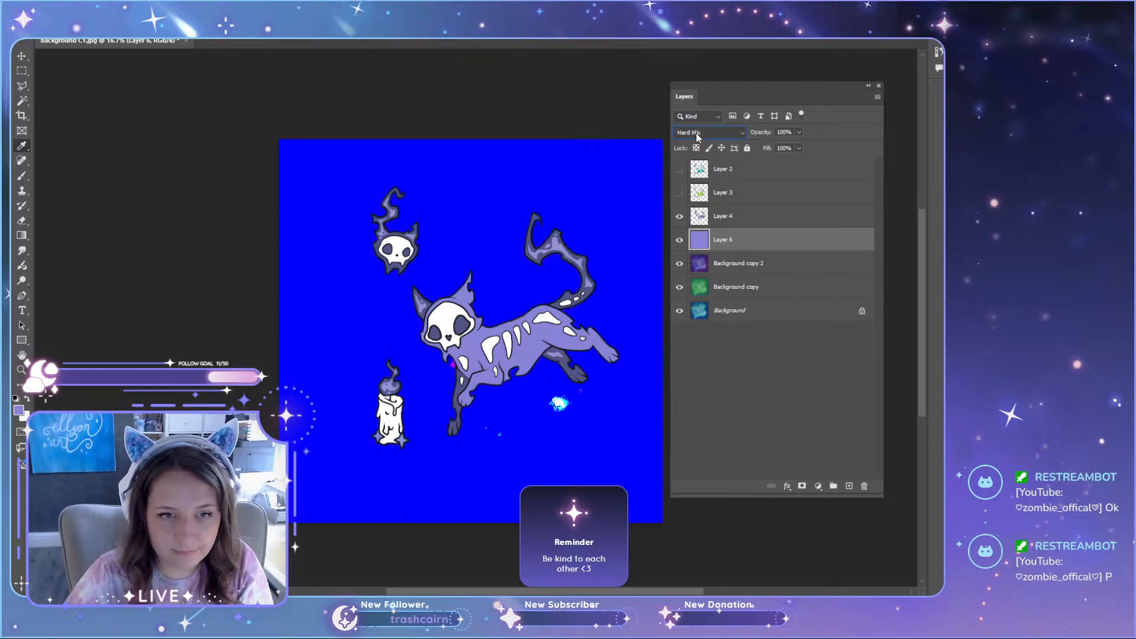
pyautogui.scroll(-3, 696, 132)
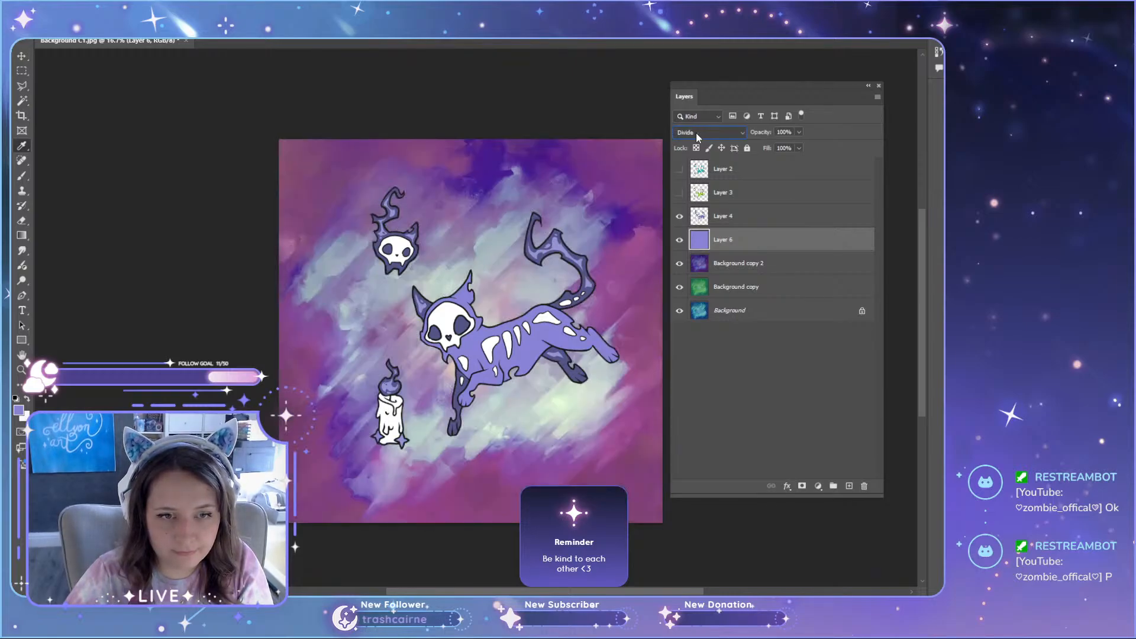
pyautogui.scroll(-1, 696, 133)
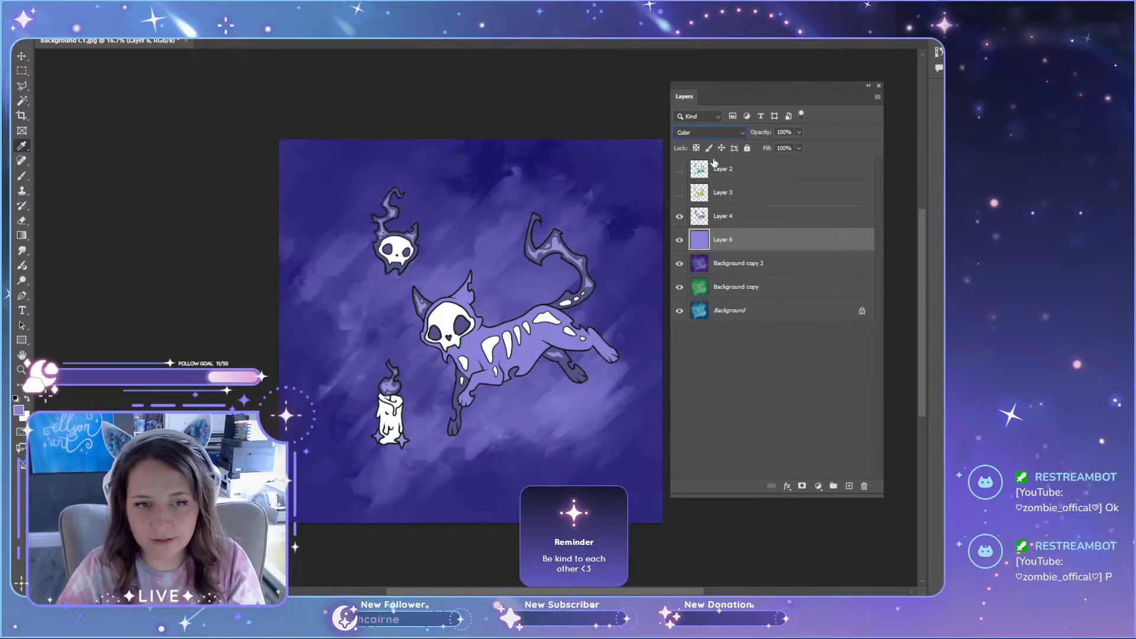
pyautogui.scroll(-1, 733, 135)
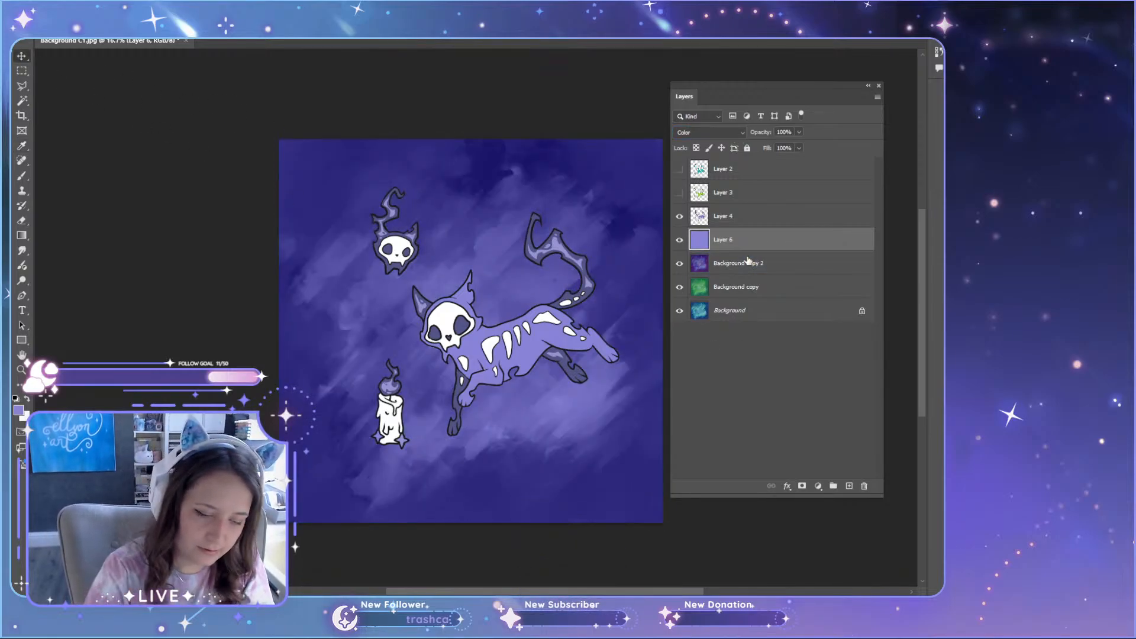
# Step: Reset the Hue/Saturation values to 0, shift the lavender layer slightly towards purple, and compare the backdrop with and without it
pyautogui.hotkey('ctrl', 'u')
pyautogui.moveTo(785, 338); pyautogui.dragTo(697, 339)
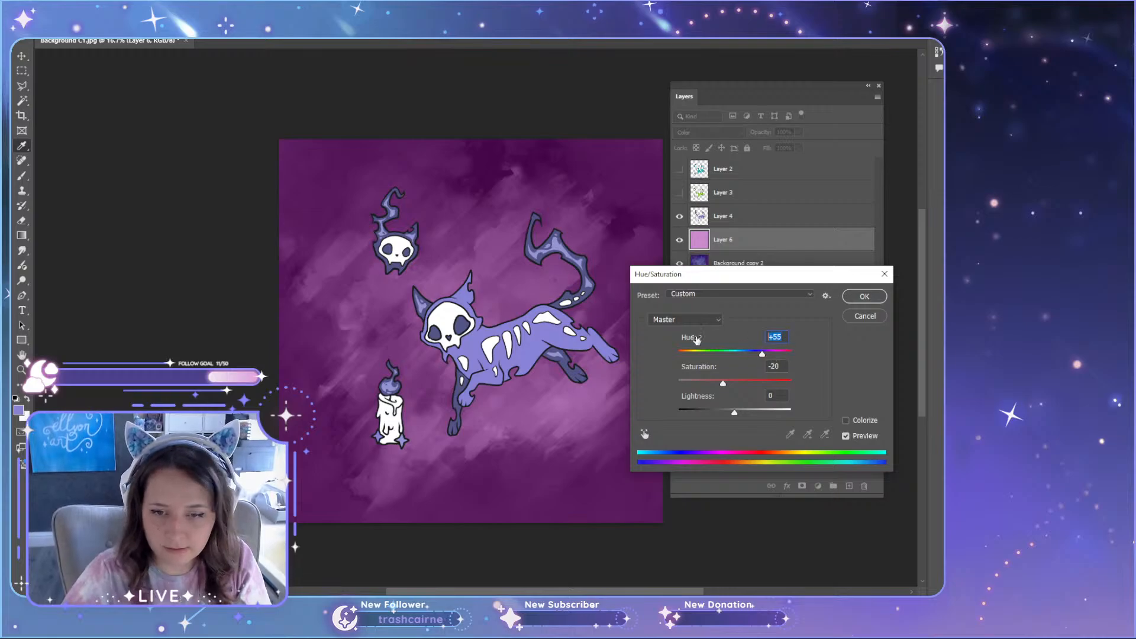
pyautogui.write('0')
pyautogui.press('Tab')
pyautogui.write('0')
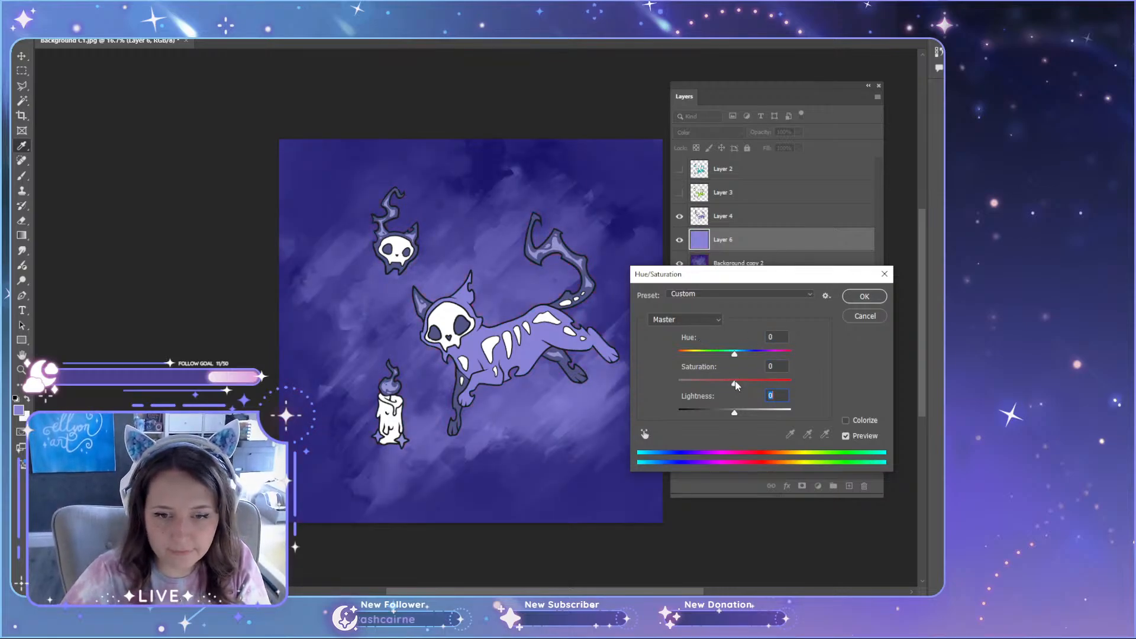
pyautogui.moveTo(735, 385); pyautogui.dragTo(739, 359)
pyautogui.click(864, 297)
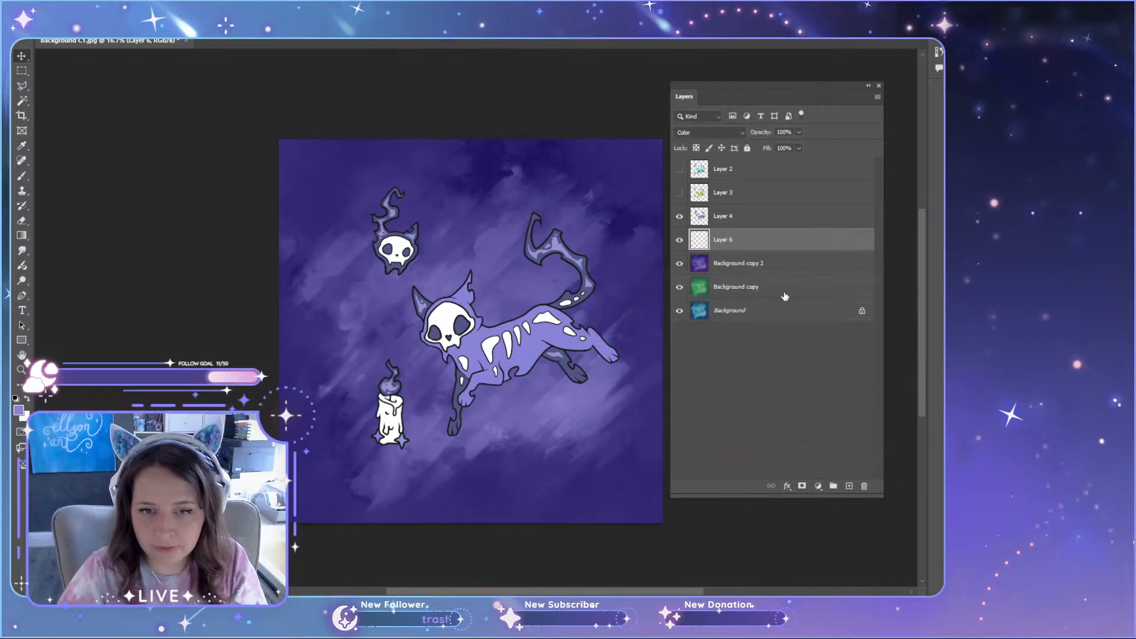
pyautogui.click(679, 240)
pyautogui.click(678, 240)
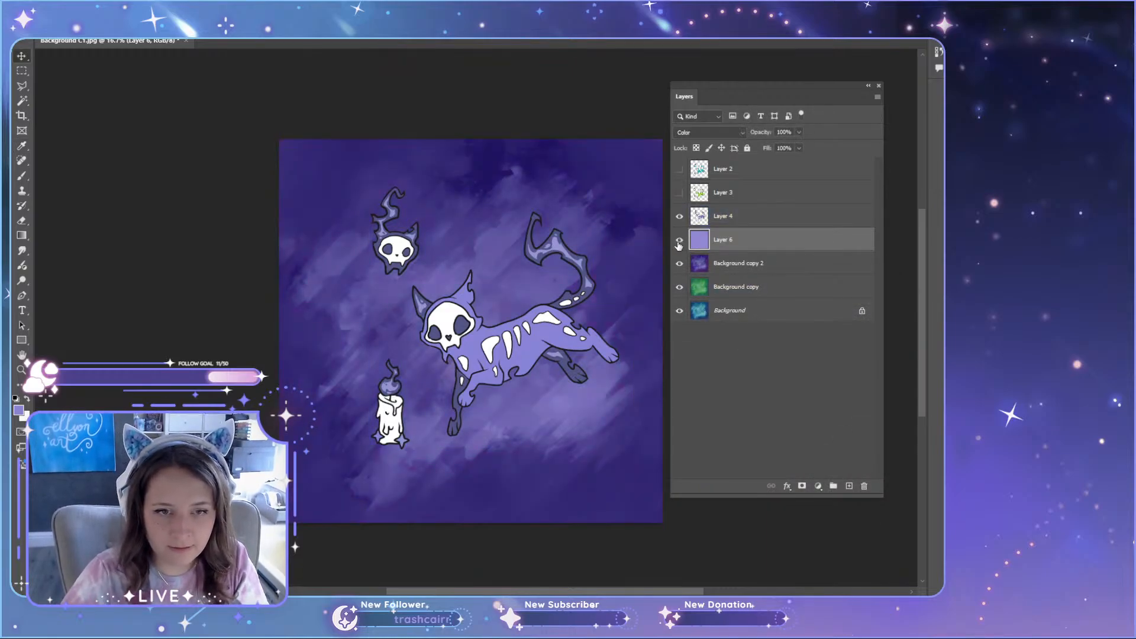
# Step: Erase the middle of the lavender layer with an enlarged Soft Round eraser and compare the backdrop with and without it
pyautogui.press('e')
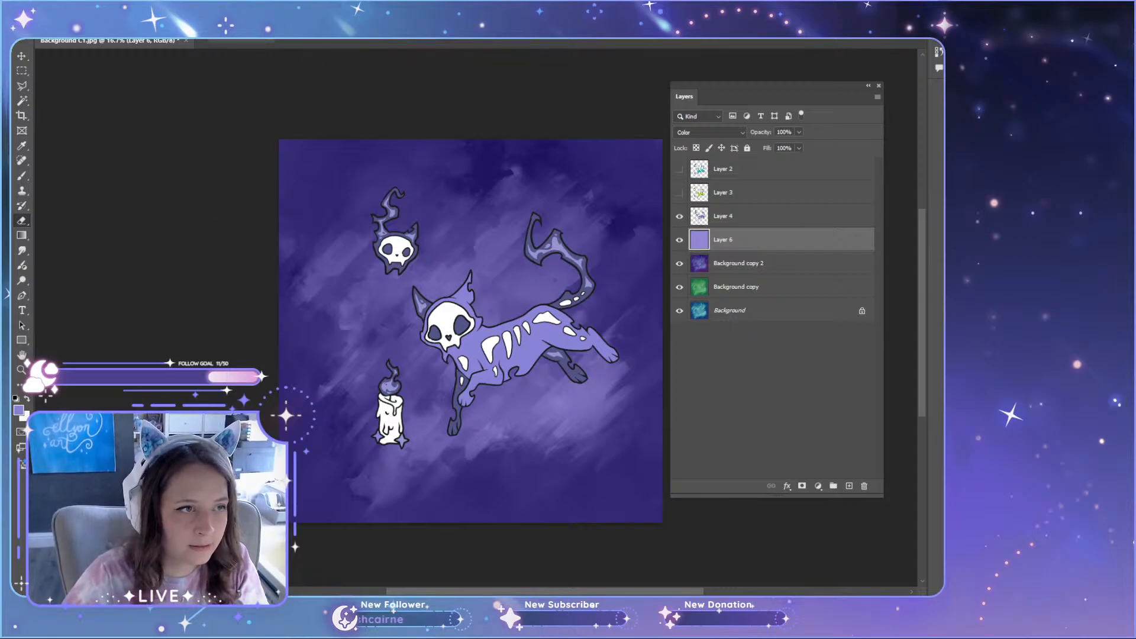
pyautogui.click(57, 27)
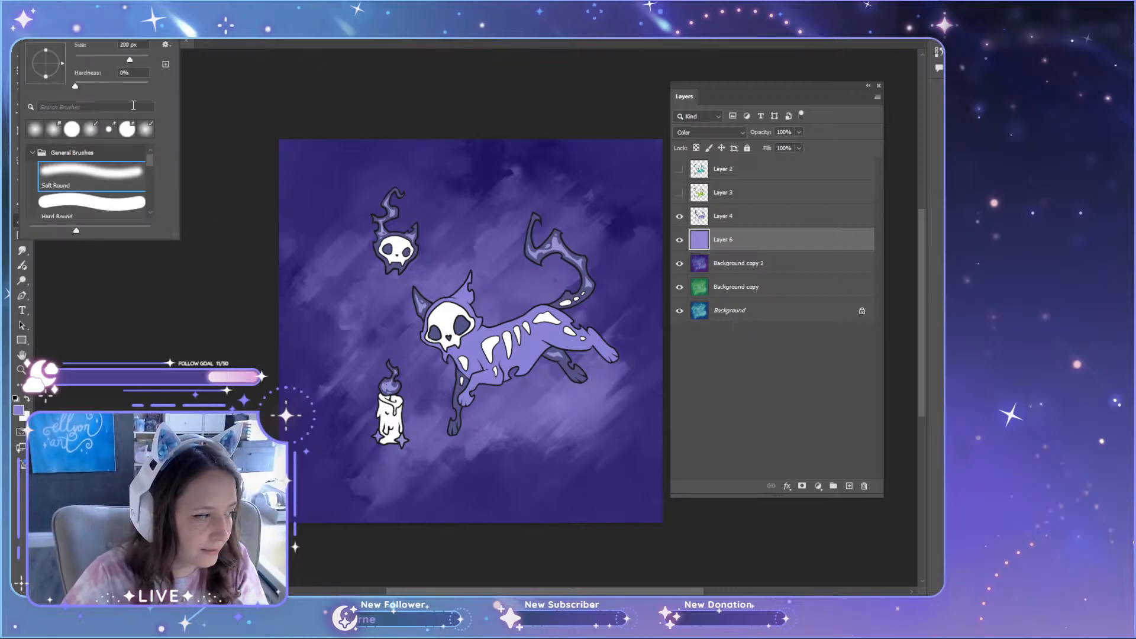
pyautogui.click(144, 59)
pyautogui.moveTo(440, 303)
pyautogui.mouseDown()
pyautogui.moveTo(430, 330)
pyautogui.moveTo(495, 327)
pyautogui.moveTo(582, 365)
pyautogui.moveTo(538, 280)
pyautogui.mouseUp()
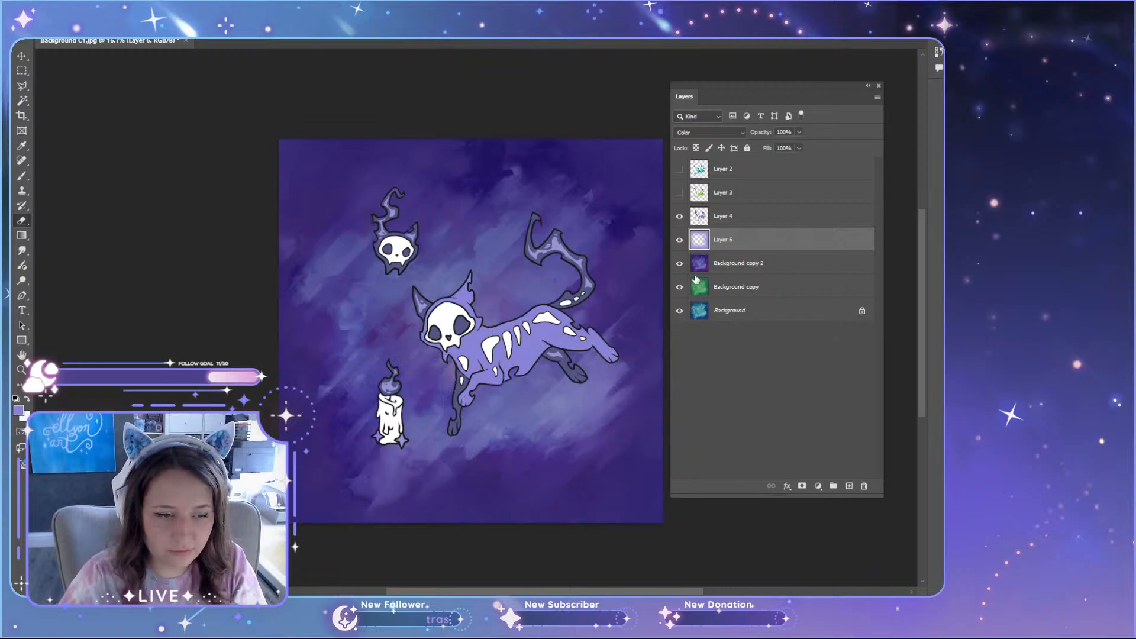
pyautogui.click(679, 240)
pyautogui.click(680, 240)
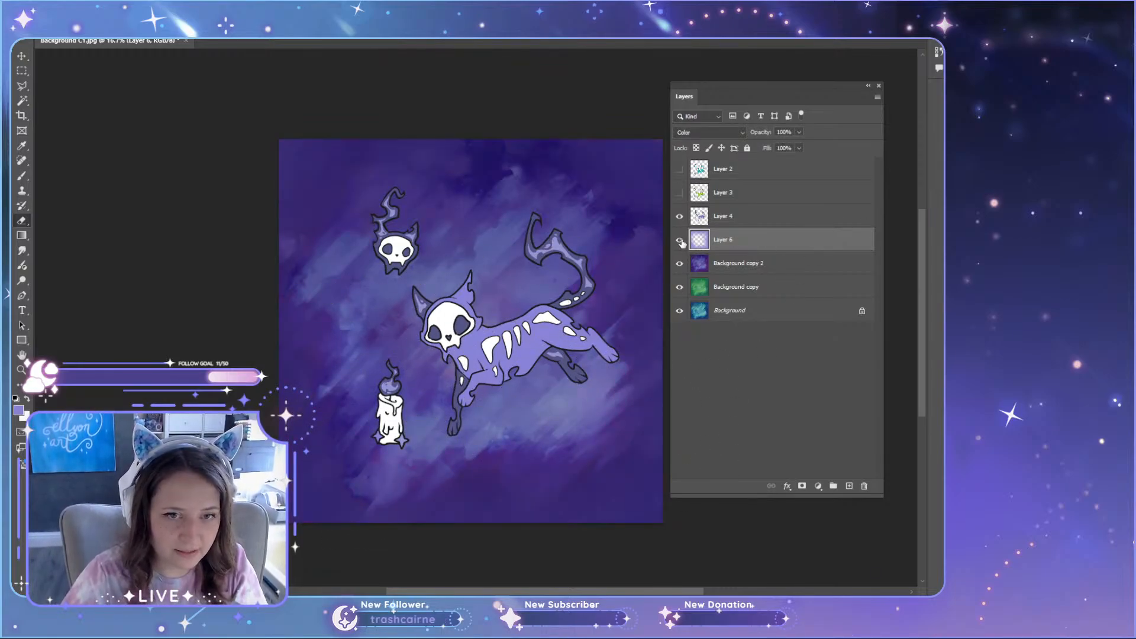
pyautogui.click(679, 240)
pyautogui.click(680, 240)
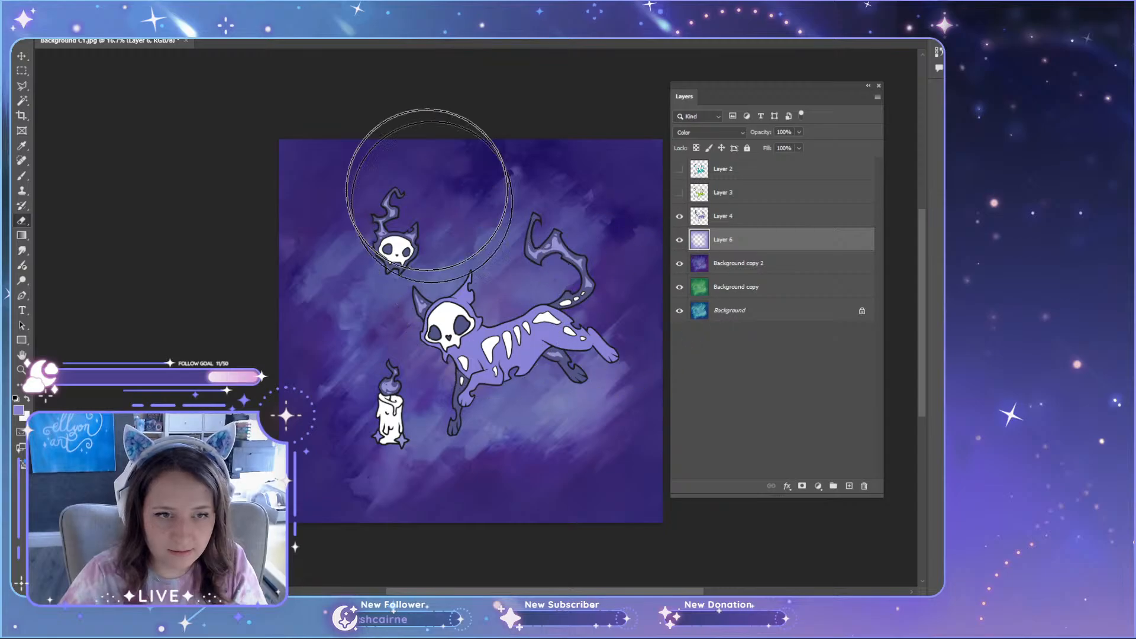
# Step: Merge the lavender Color layer with the purple Background copy 2 into a single layer
pyautogui.click(744, 265)
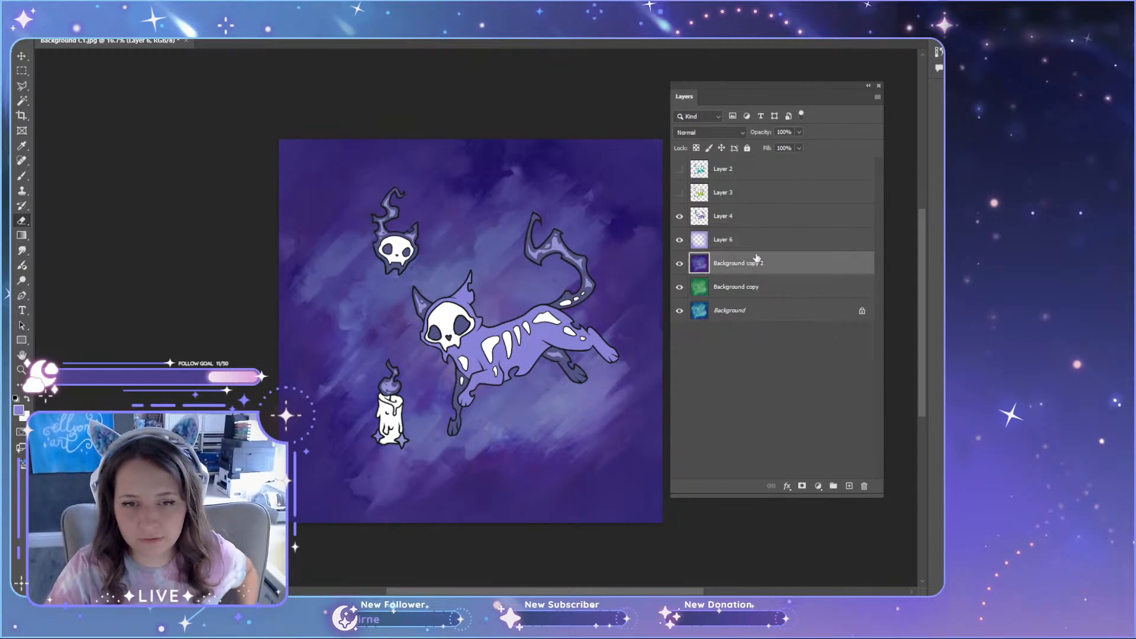
pyautogui.keyDown('shift'); pyautogui.click(763, 245); pyautogui.keyUp('shift')
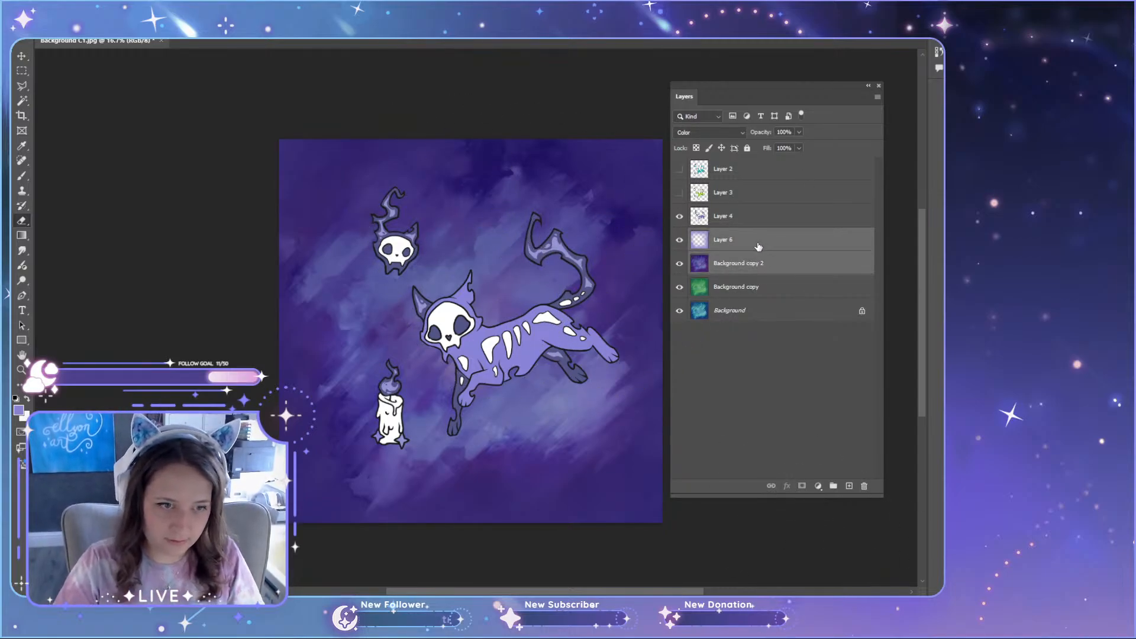
pyautogui.rightClick(758, 246)
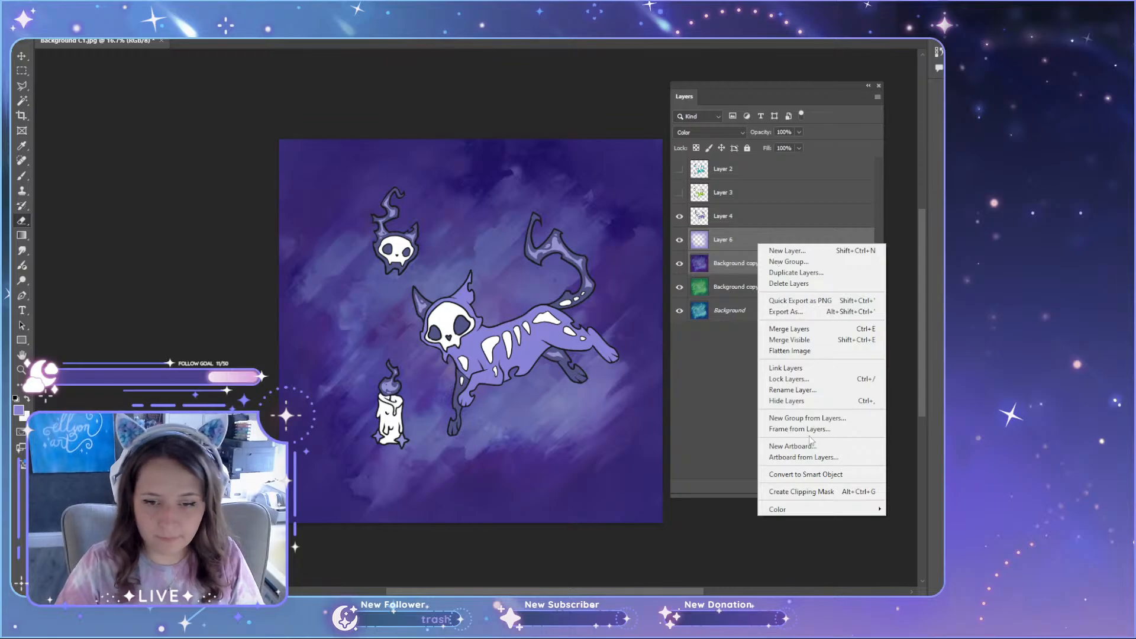
pyautogui.click(793, 329)
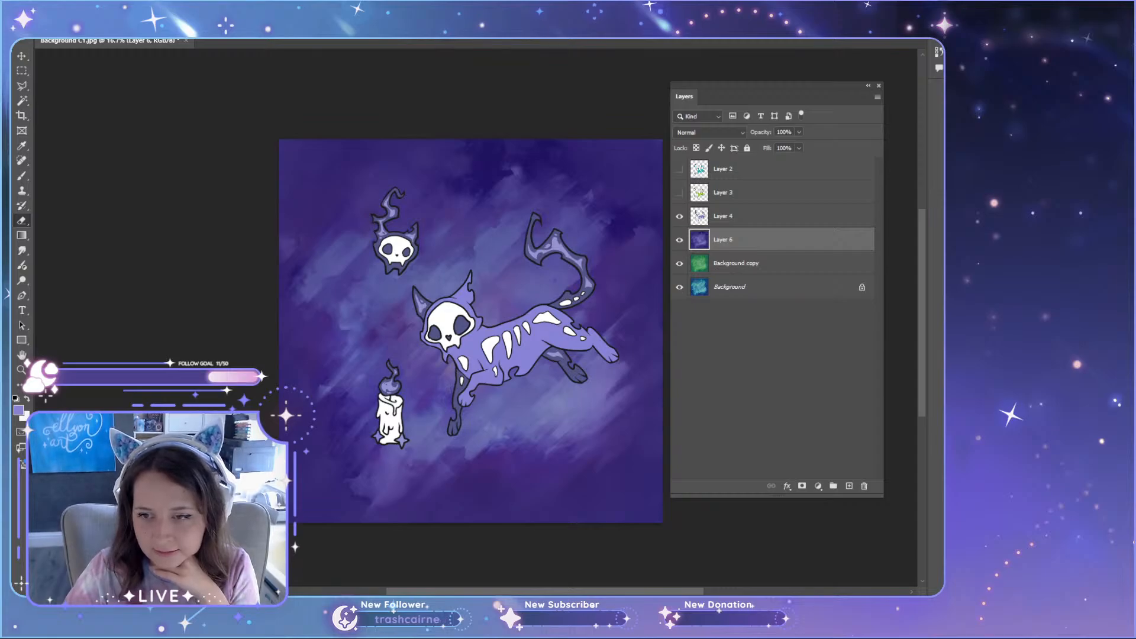
# Step: Try a Channel Mixer adjustment layer above the merged purple backdrop and look through its output channels
pyautogui.click(813, 221)
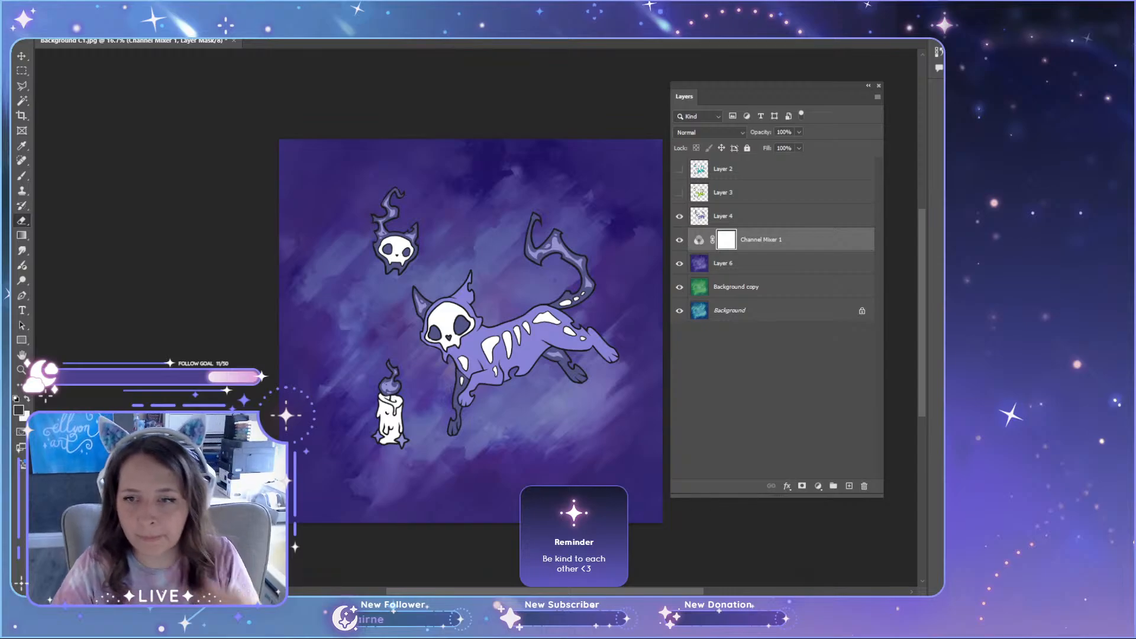
pyautogui.moveTo(454, 94); pyautogui.dragTo(136, 115)
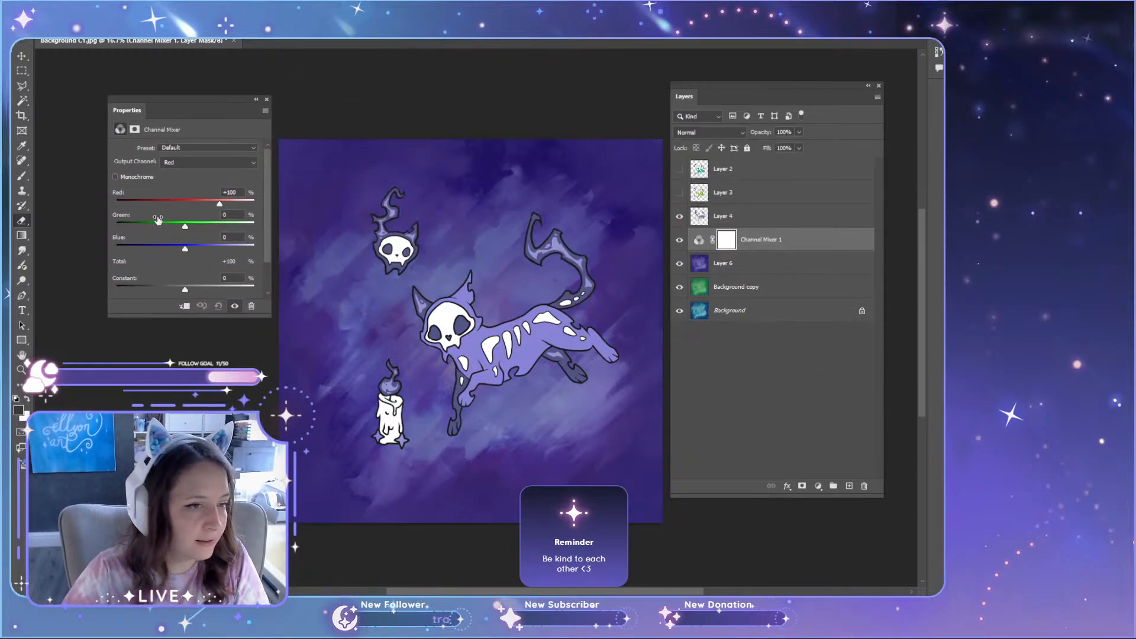
pyautogui.click(180, 166)
pyautogui.click(196, 169)
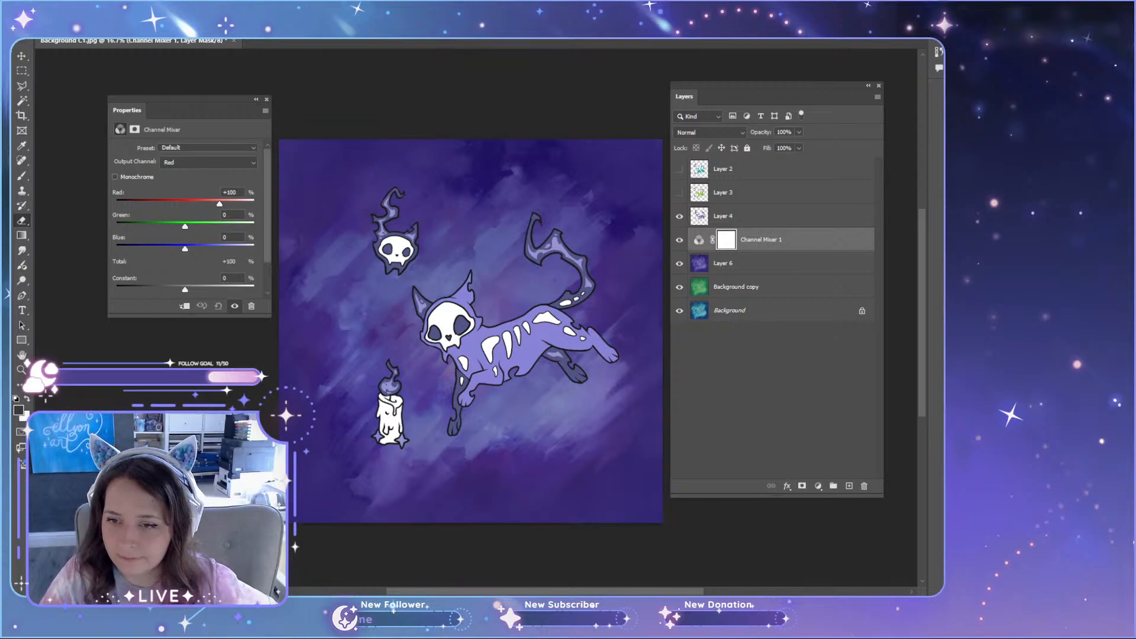
# Step: Add a Color Balance adjustment layer above the purple backdrop and delete the Channel Mixer layer
pyautogui.click(849, 365)
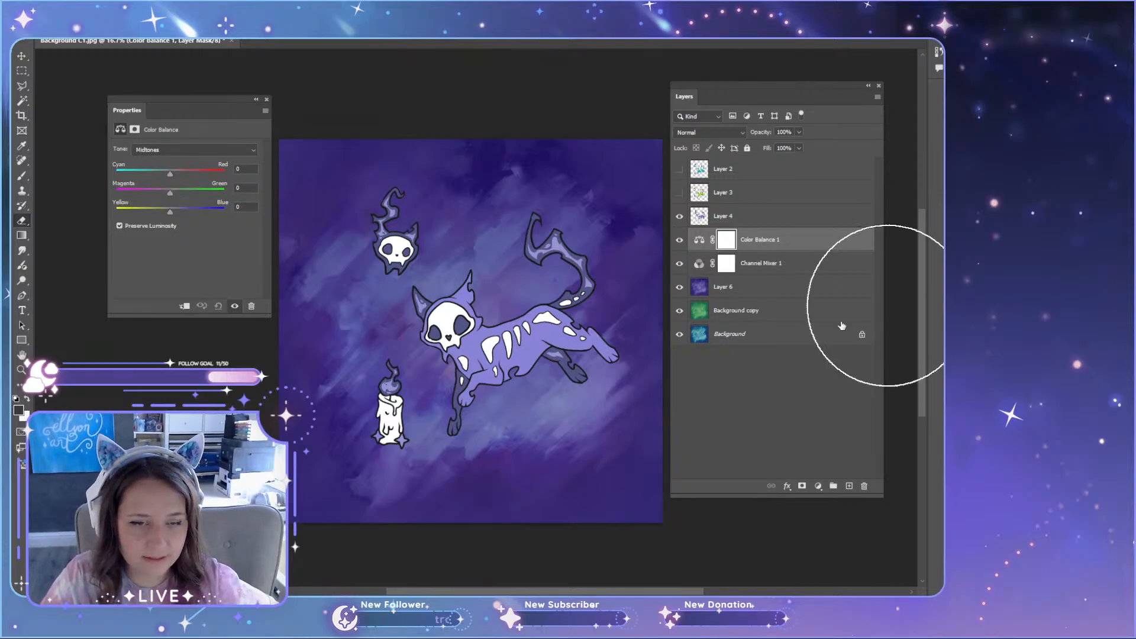
pyautogui.click(801, 262)
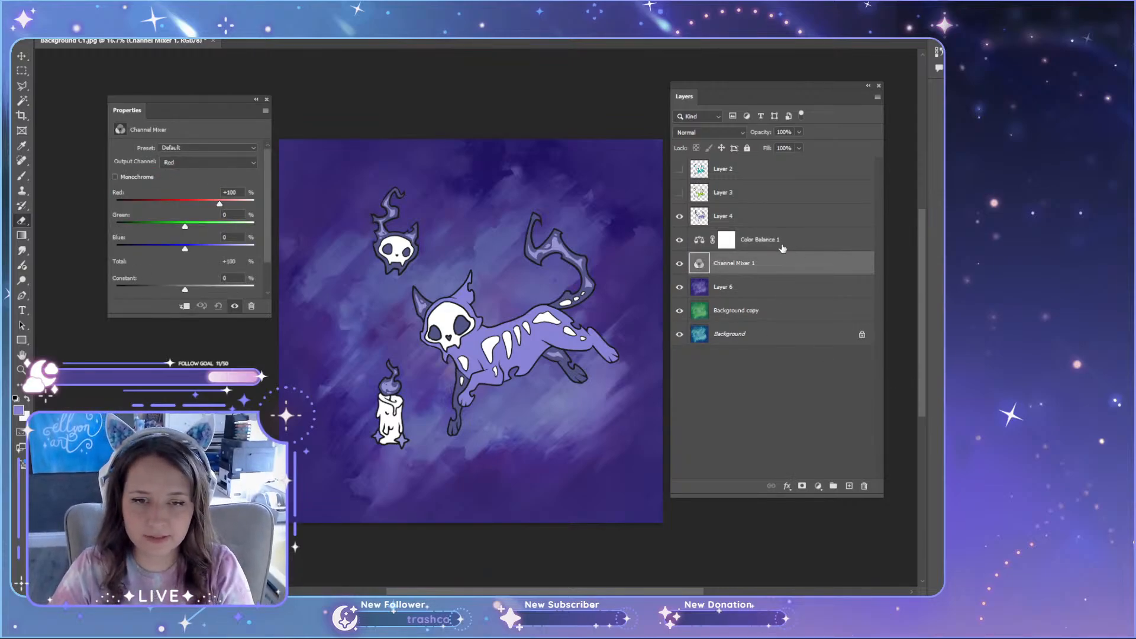
pyautogui.press('Delete')
pyautogui.click(788, 247)
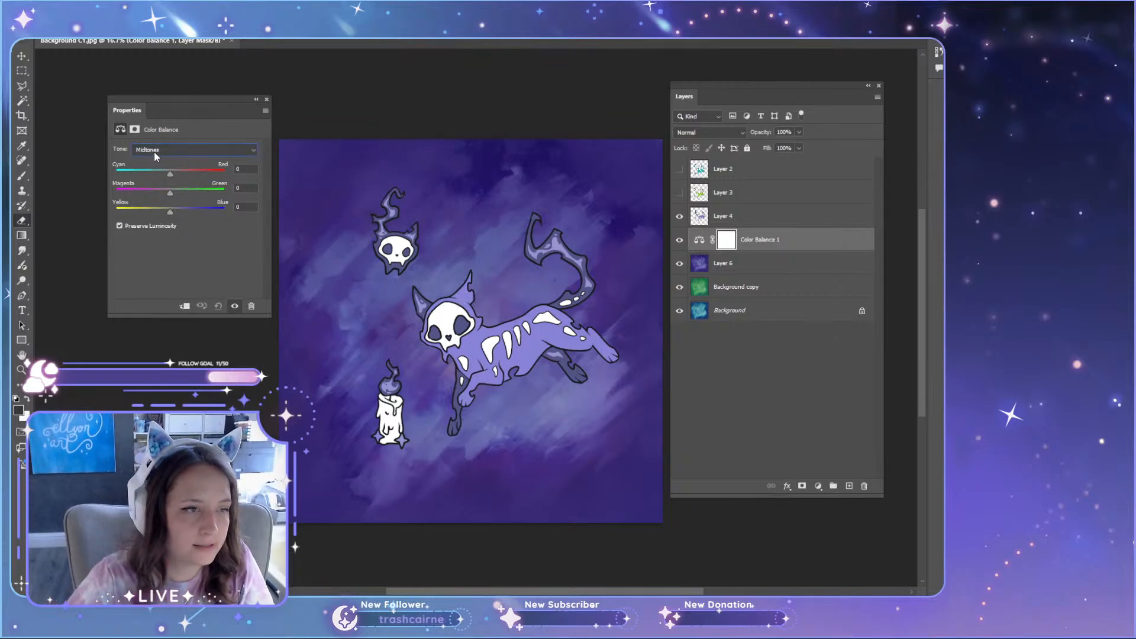
# Step: Set the Color Balance midtones to +23 towards green, trying the Cyan–Red balance on both sides and returning it to 0
pyautogui.click(154, 150)
pyautogui.click(157, 155)
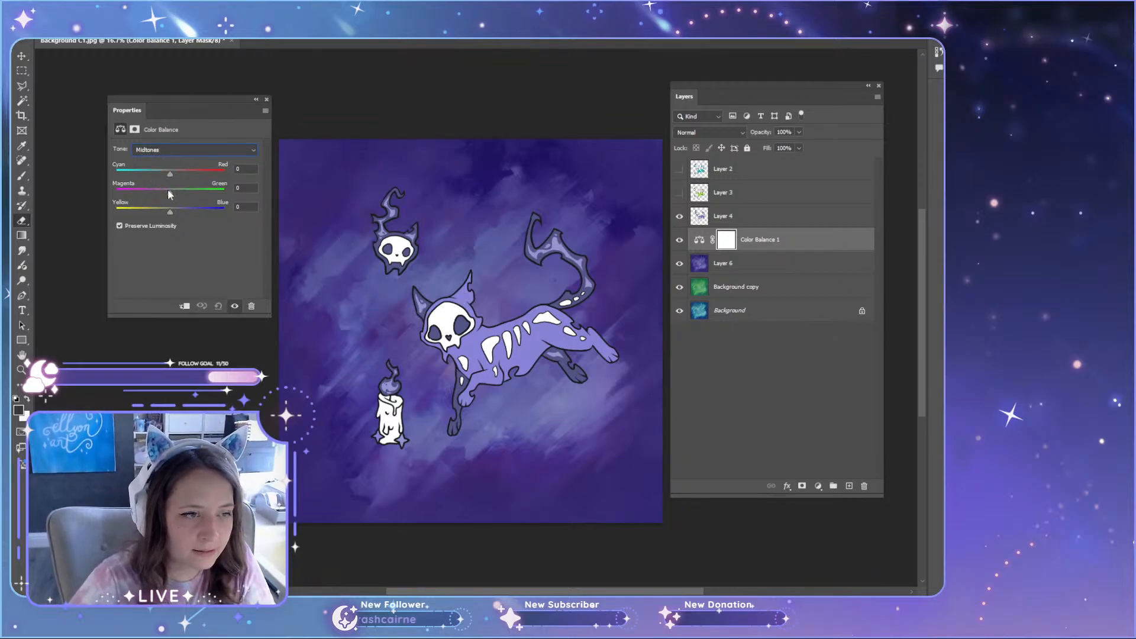
pyautogui.click(734, 266)
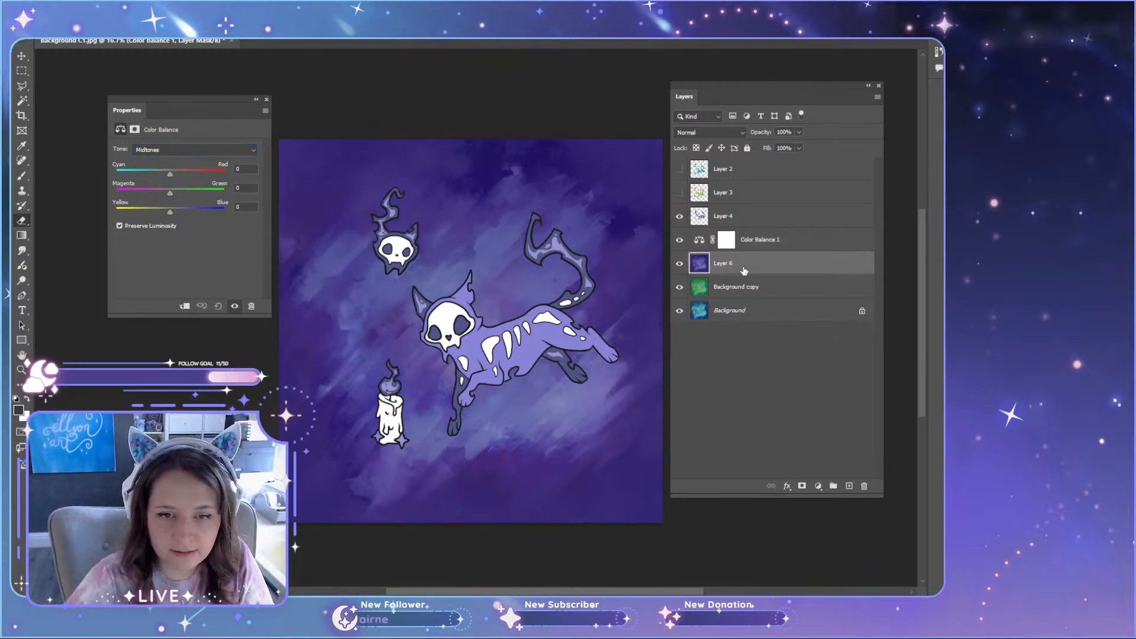
pyautogui.click(792, 248)
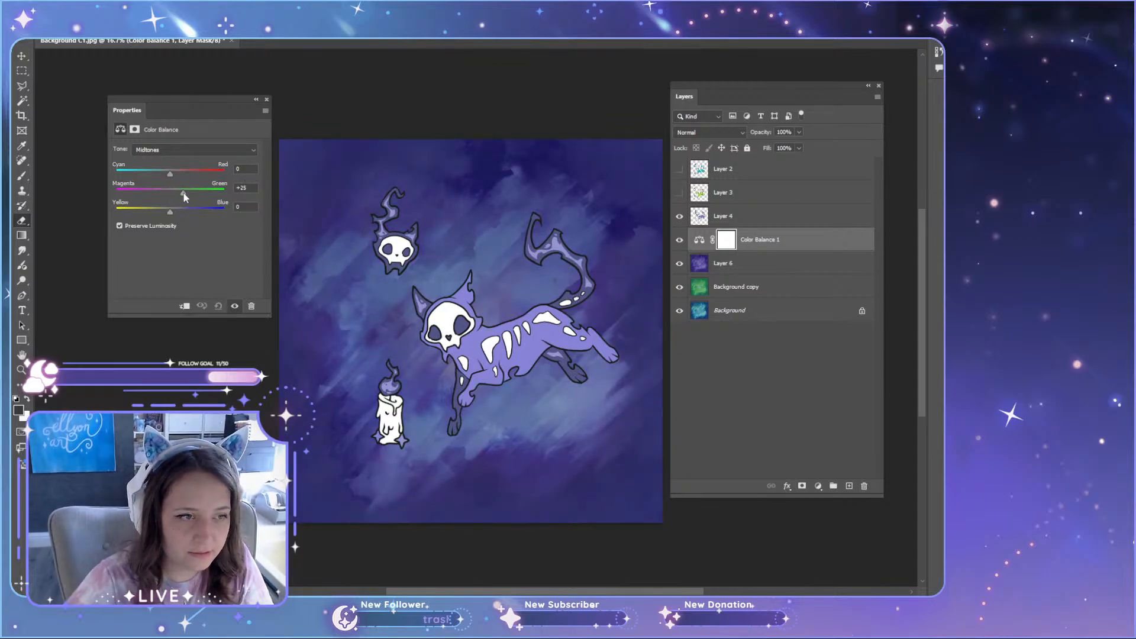
pyautogui.moveTo(184, 193); pyautogui.dragTo(181, 193)
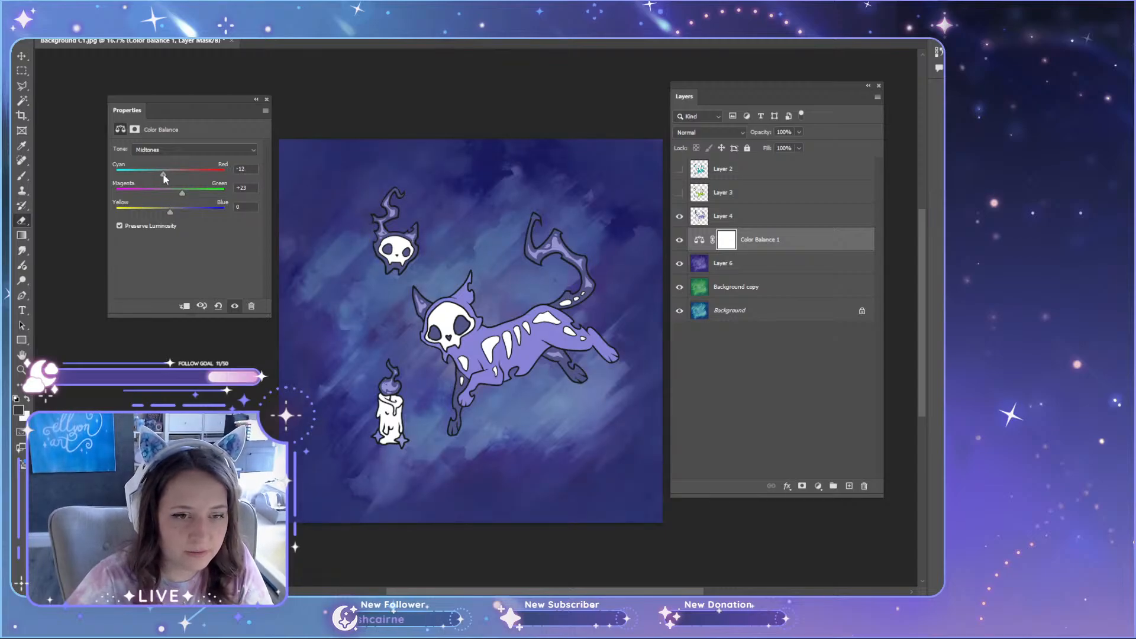
pyautogui.moveTo(169, 174); pyautogui.dragTo(165, 176)
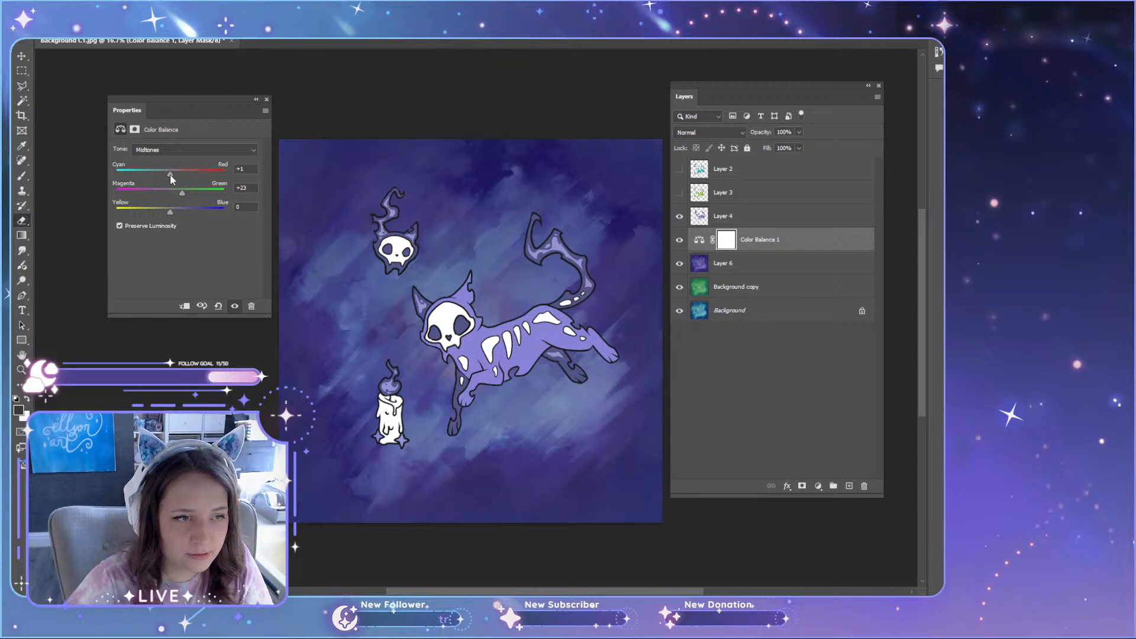
pyautogui.moveTo(180, 176); pyautogui.dragTo(170, 210)
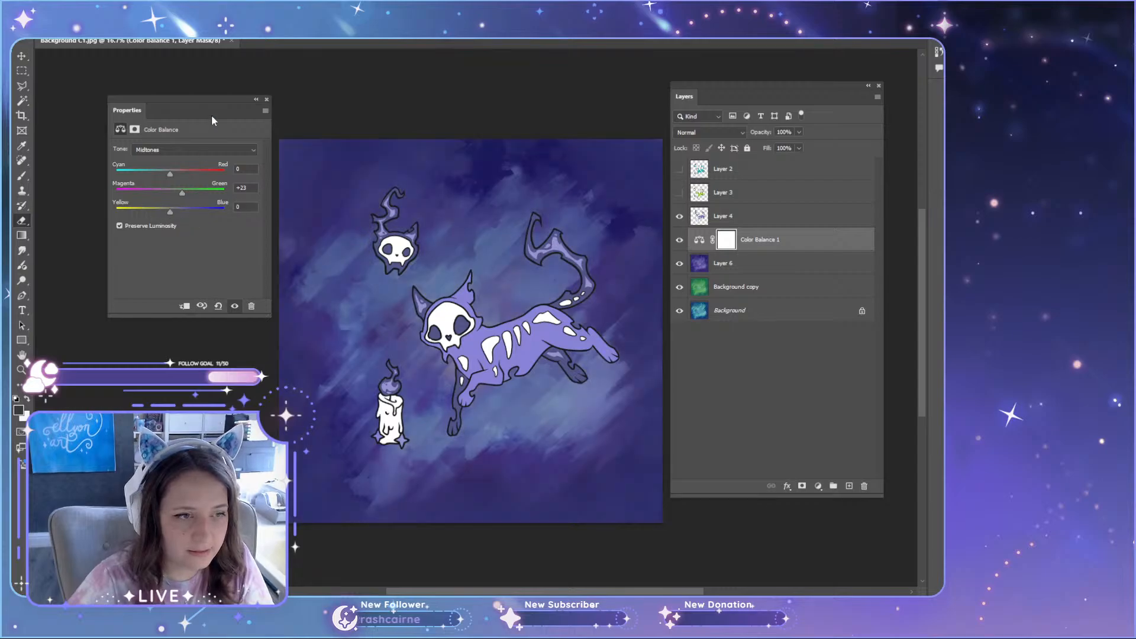
pyautogui.moveTo(192, 98); pyautogui.dragTo(168, 140)
pyautogui.click(242, 141)
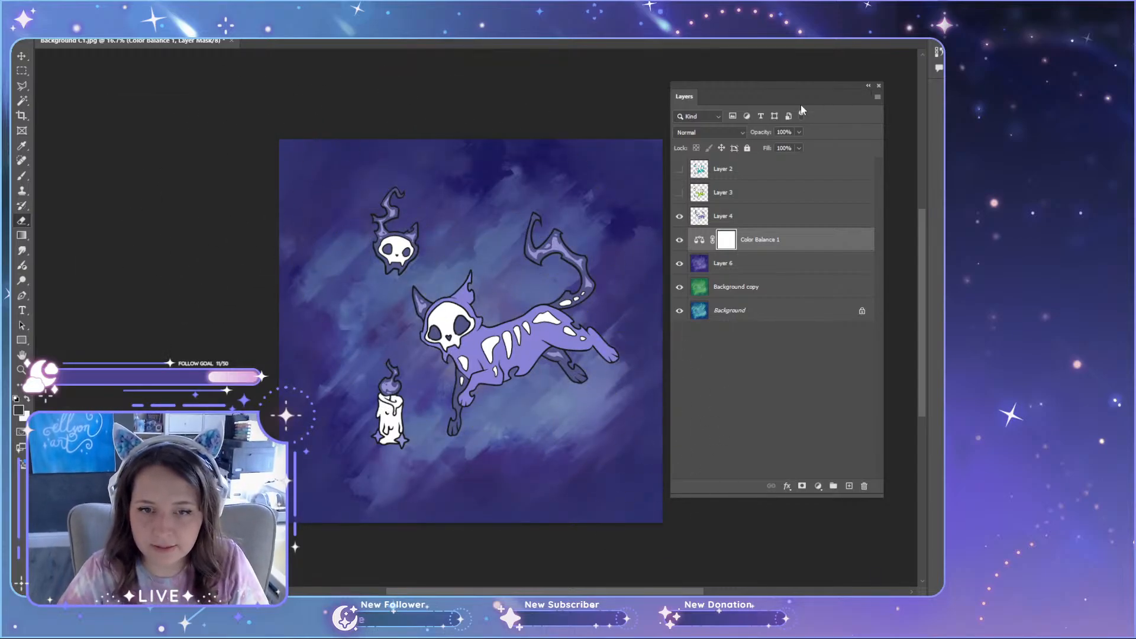
# Step: Merge the Color Balance adjustment with the purple backdrop layer beneath it
pyautogui.rightClick(808, 268)
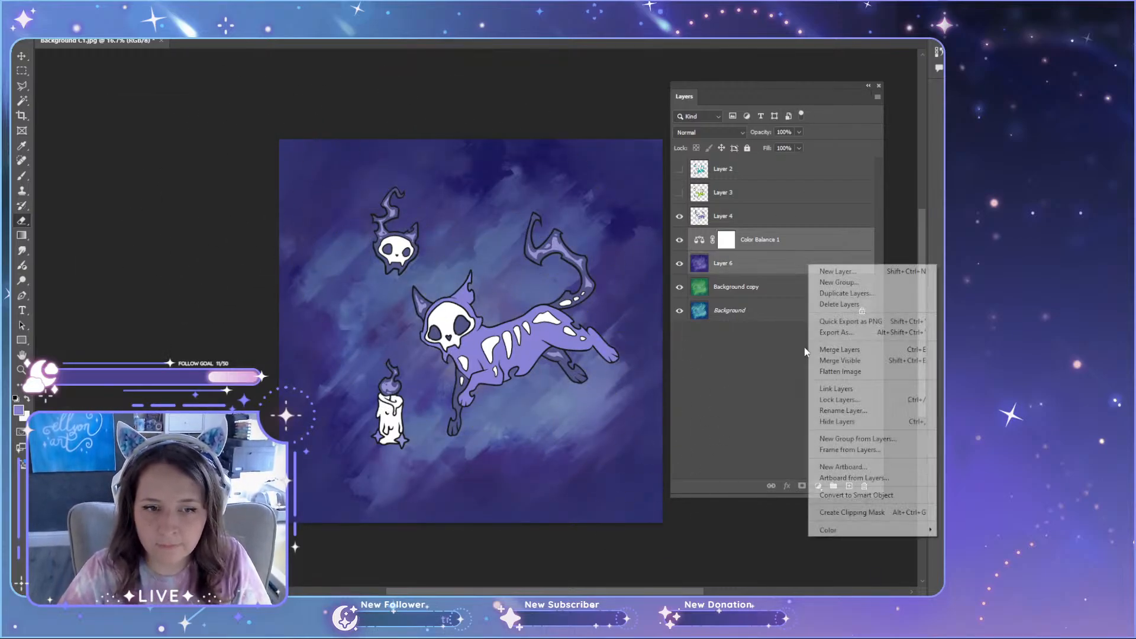
pyautogui.click(843, 361)
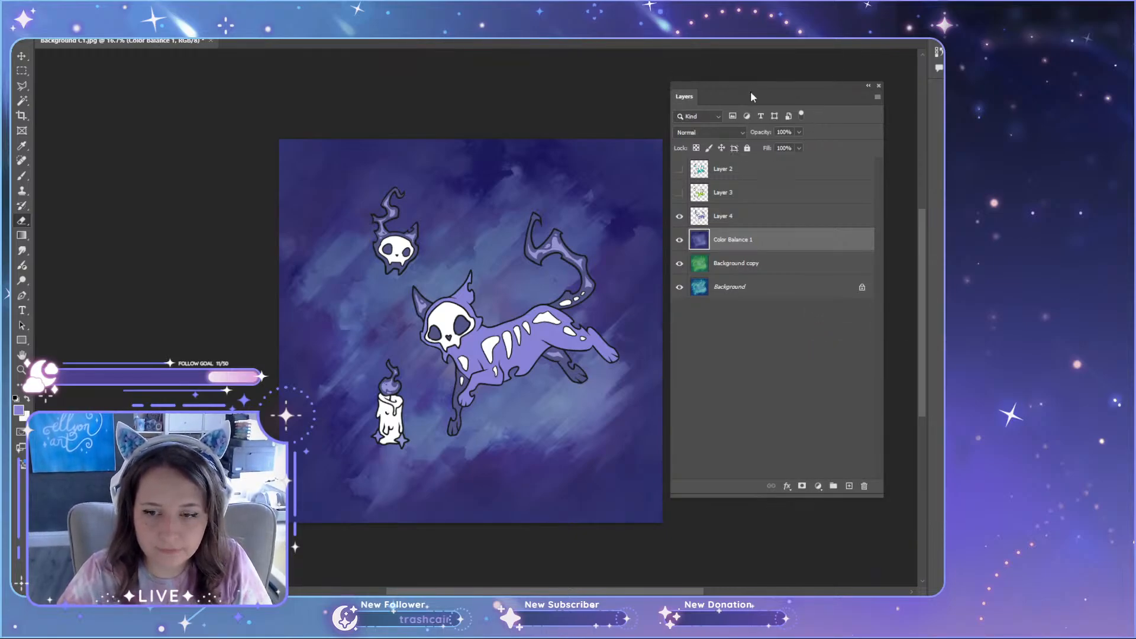
pyautogui.moveTo(750, 91); pyautogui.dragTo(762, 116)
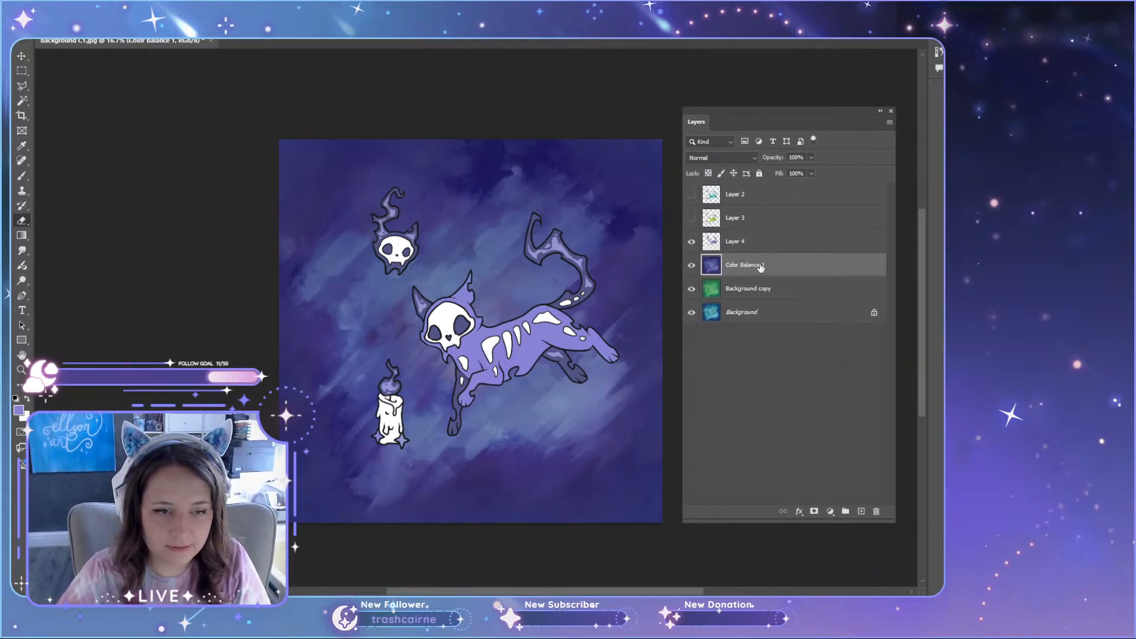
# Step: Hide the purple backdrop and all cat artwork so only the green backdrop shows, and select Background copy
pyautogui.click(692, 266)
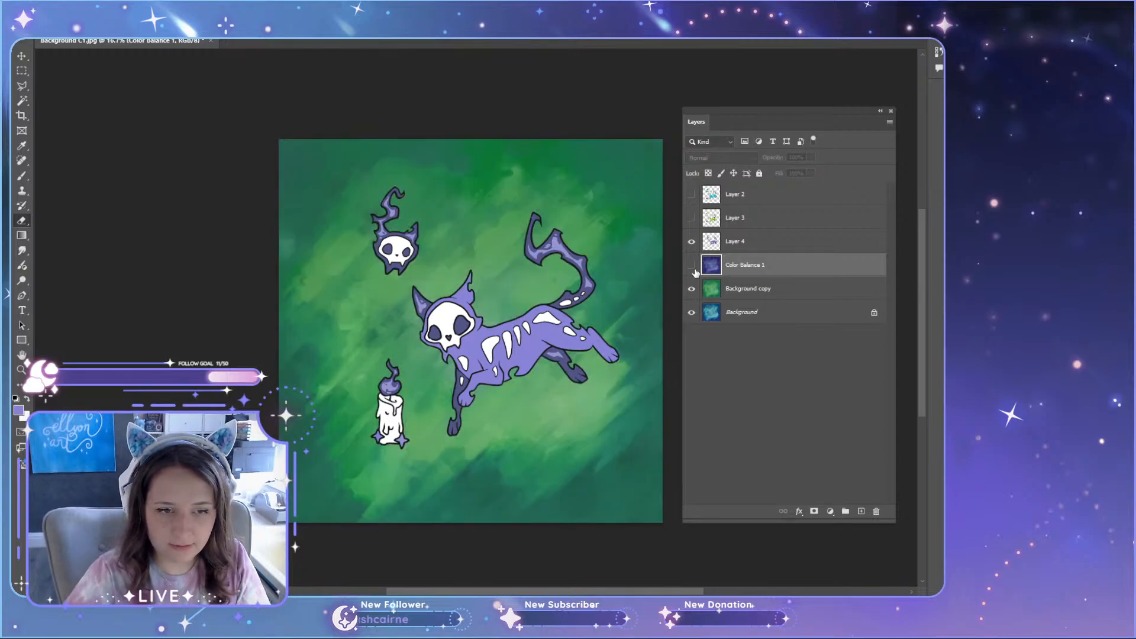
pyautogui.click(692, 241)
pyautogui.click(691, 218)
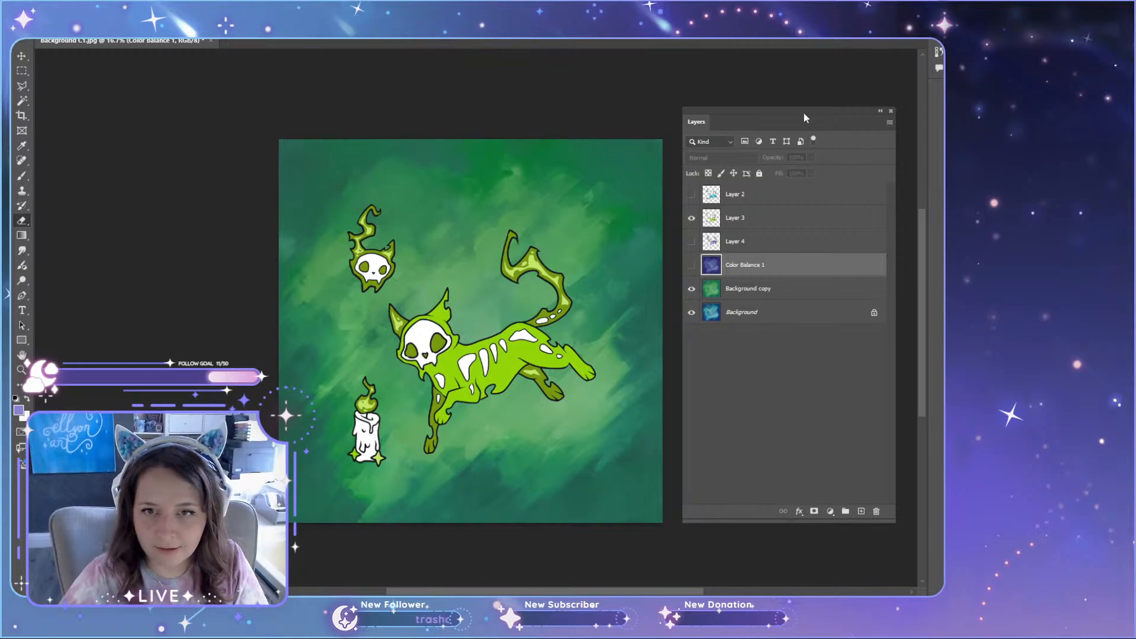
pyautogui.moveTo(804, 112); pyautogui.dragTo(802, 116)
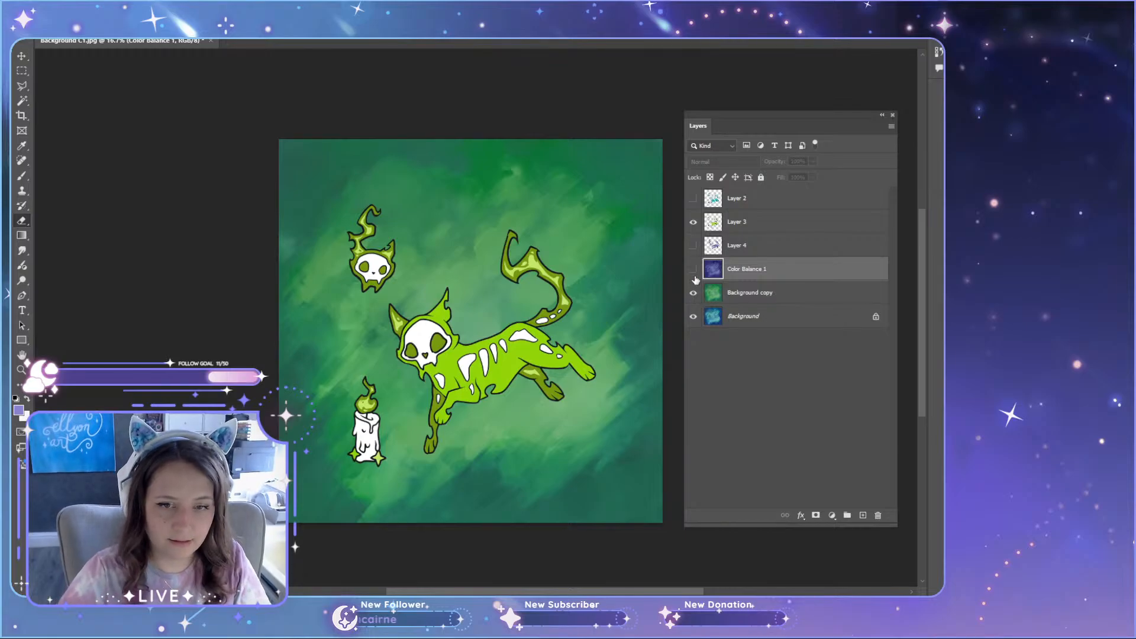
pyautogui.click(694, 223)
pyautogui.click(762, 294)
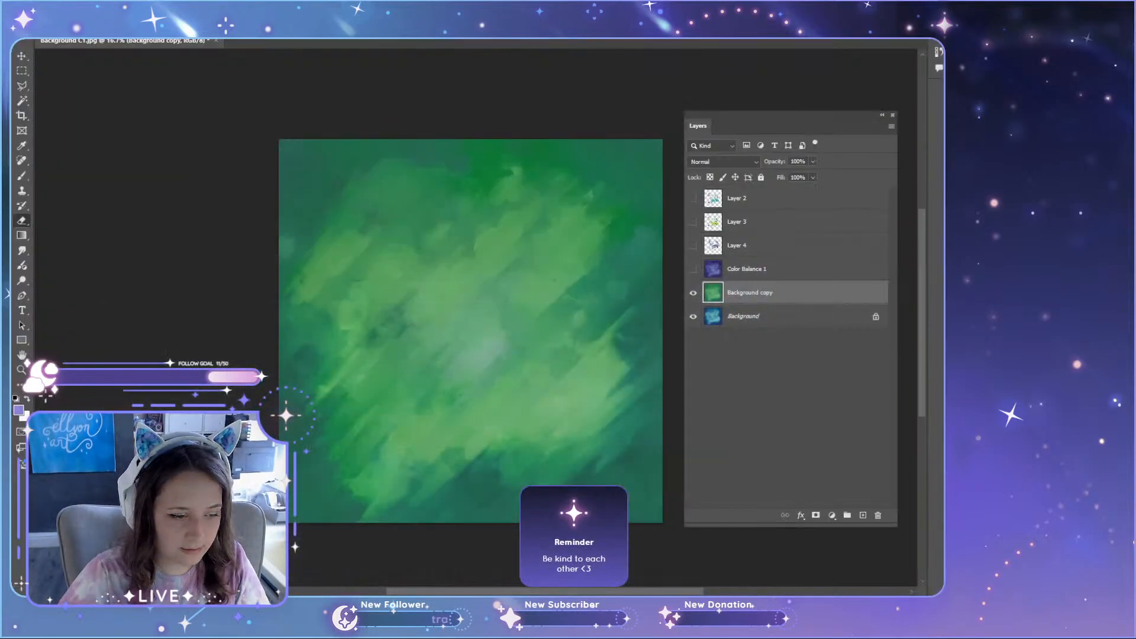
# Step: Switch to Illustrator and delete the old cat, skull and candle artwork from Background C1.ai, keeping the painted backdrop
pyautogui.hotkey('alt', 'Tab')
pyautogui.click(419, 44)
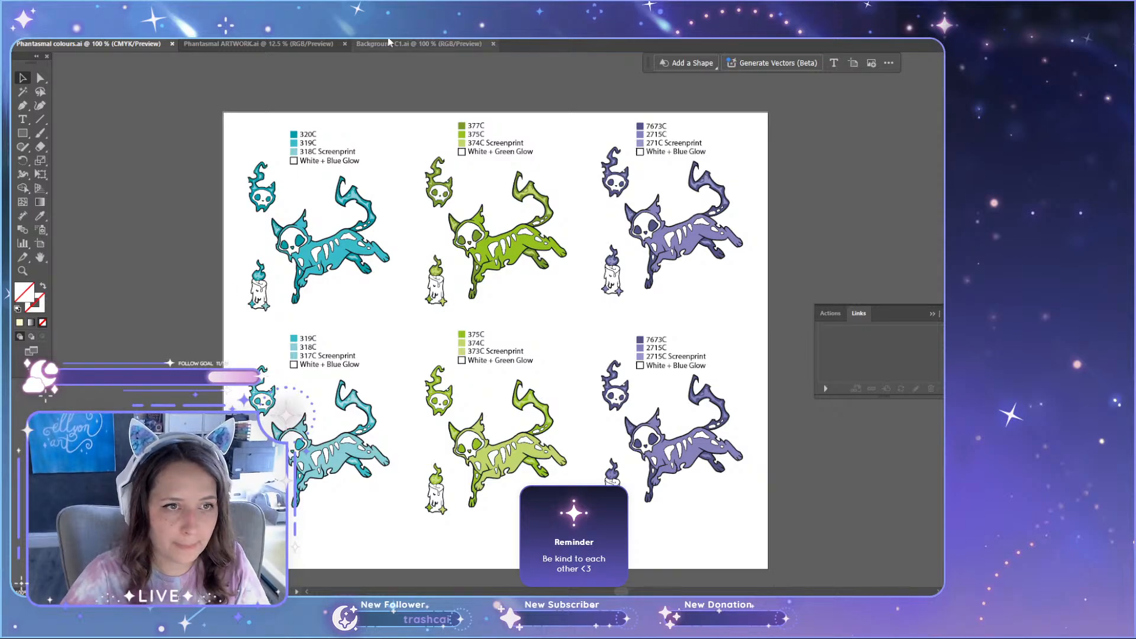
pyautogui.scroll(-2, 743, 350)
pyautogui.scroll(1, 452, 349)
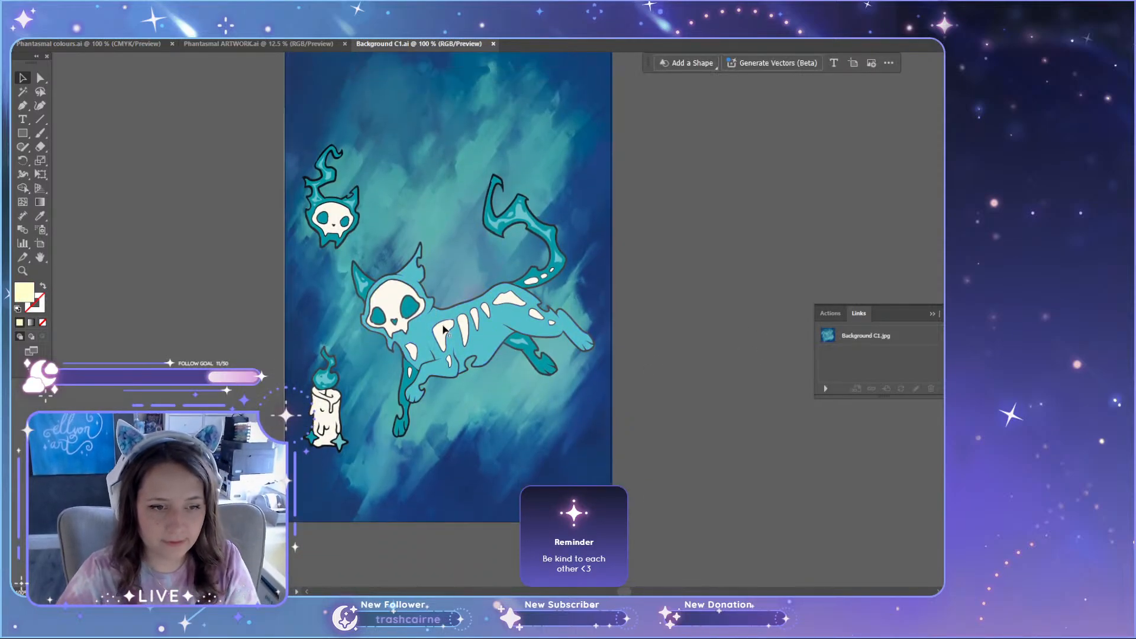
pyautogui.click(445, 330)
pyautogui.press('Delete')
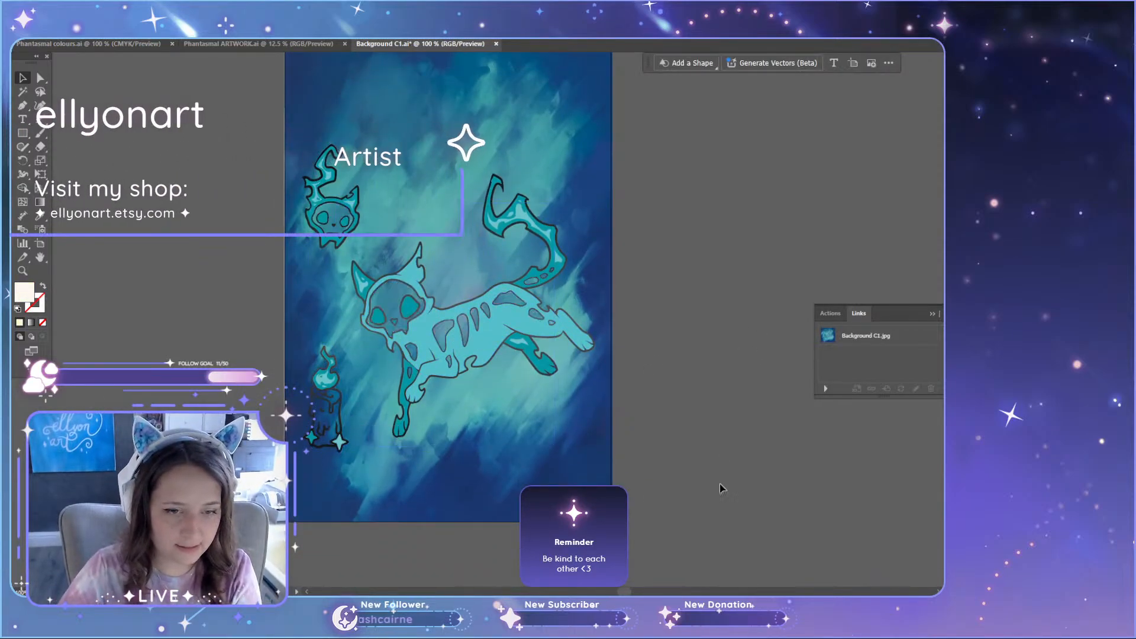
pyautogui.moveTo(279, 140); pyautogui.dragTo(485, 239)
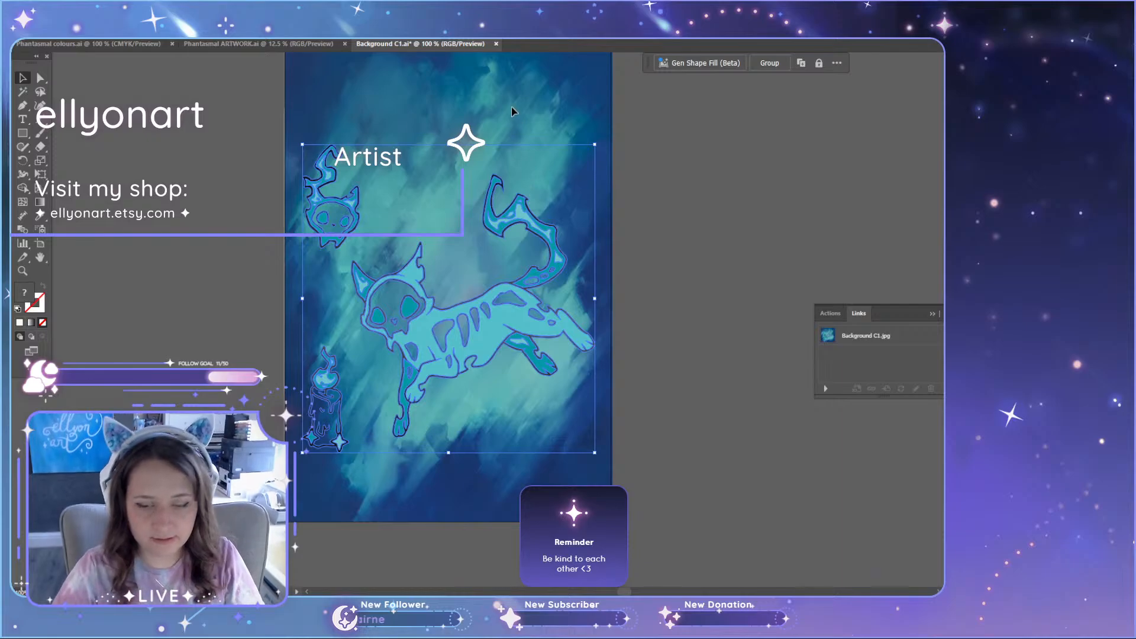
pyautogui.press('Delete')
# Step: Copy the blue 320C/319C cat group from Phantasmal colours.ai and paste it into Background C1.ai
pyautogui.hotkey('ctrl', 'Tab')
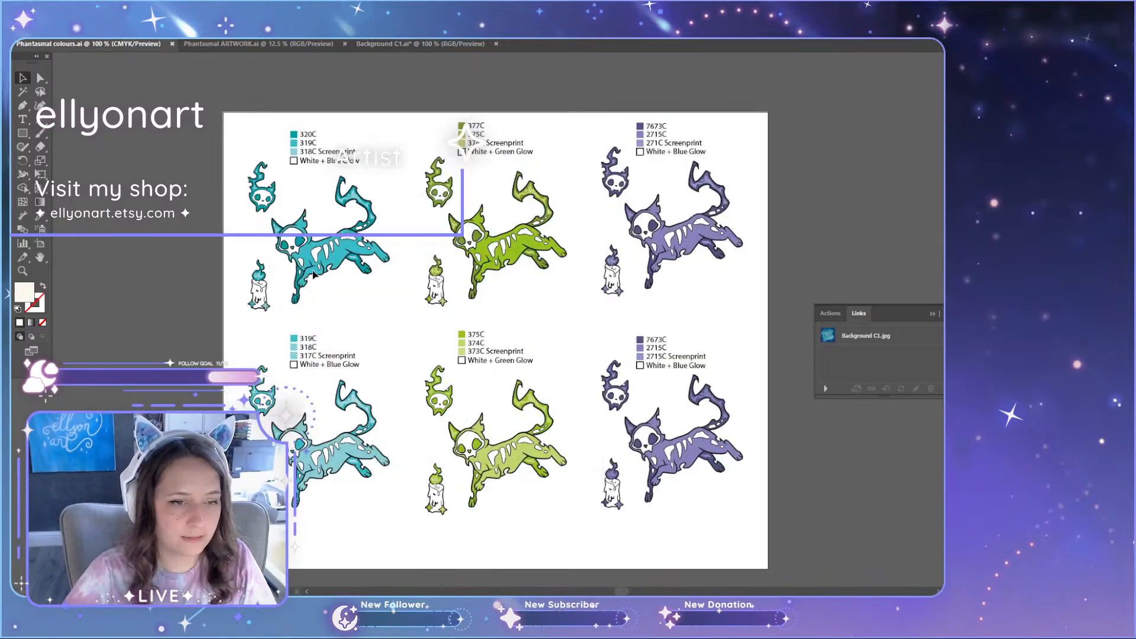
pyautogui.click(313, 276)
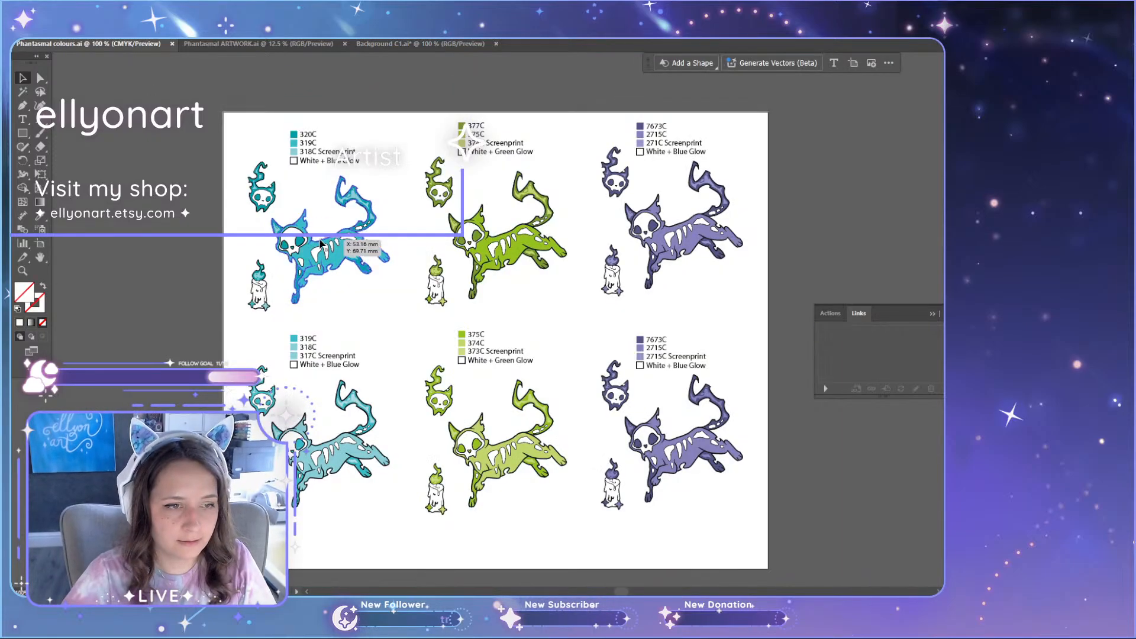
pyautogui.click(392, 46)
pyautogui.hotkey('ctrl', 'v')
# Step: Enlarge the pasted blue cat group to nearly the width of the backdrop and centre it over the painted glow
pyautogui.moveTo(488, 323); pyautogui.dragTo(406, 293)
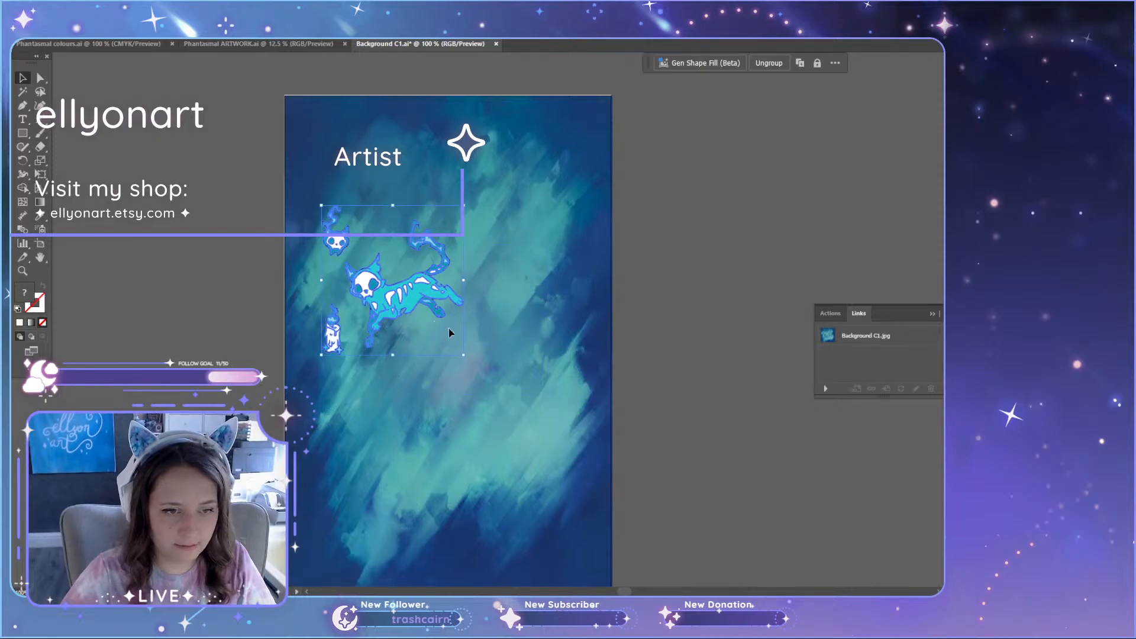
pyautogui.moveTo(464, 355); pyautogui.dragTo(456, 403)
pyautogui.scroll(-2, 514, 308)
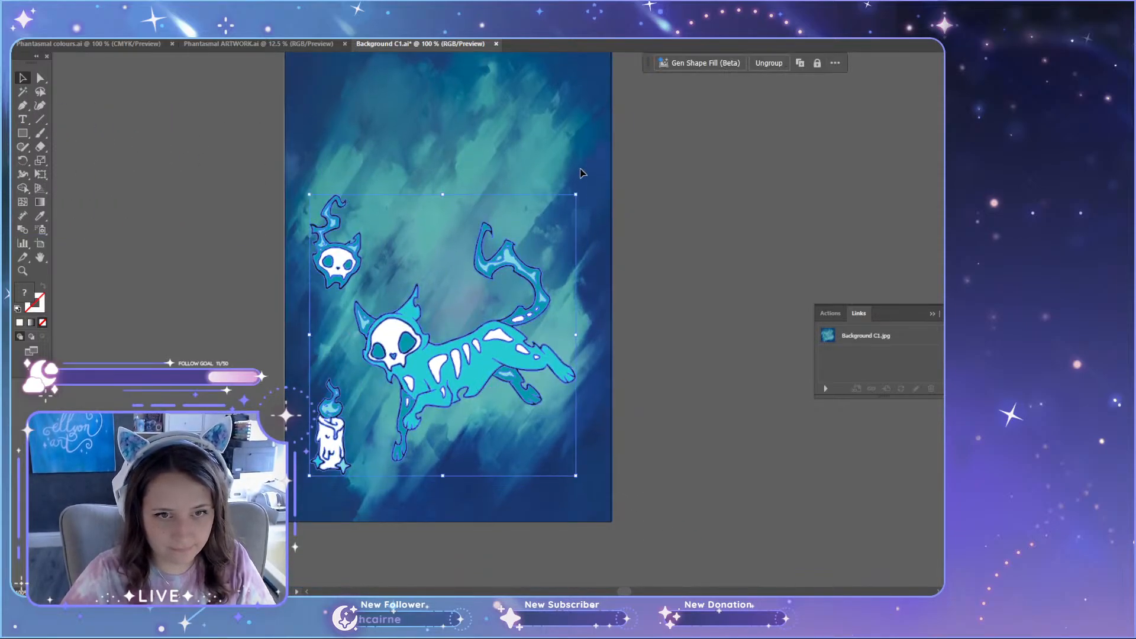
pyautogui.moveTo(536, 263); pyautogui.dragTo(544, 198)
pyautogui.moveTo(585, 130); pyautogui.dragTo(601, 112)
pyautogui.moveTo(514, 296); pyautogui.dragTo(503, 308)
pyautogui.click(680, 455)
pyautogui.scroll(1, 681, 489)
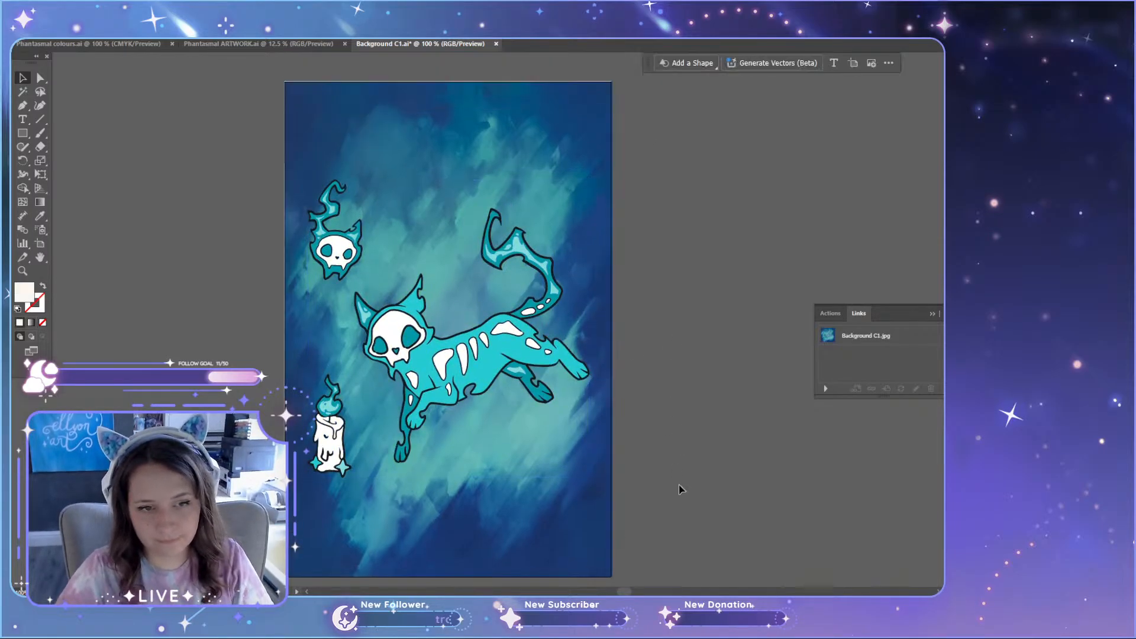
pyautogui.moveTo(485, 371); pyautogui.dragTo(488, 375)
pyautogui.click(681, 473)
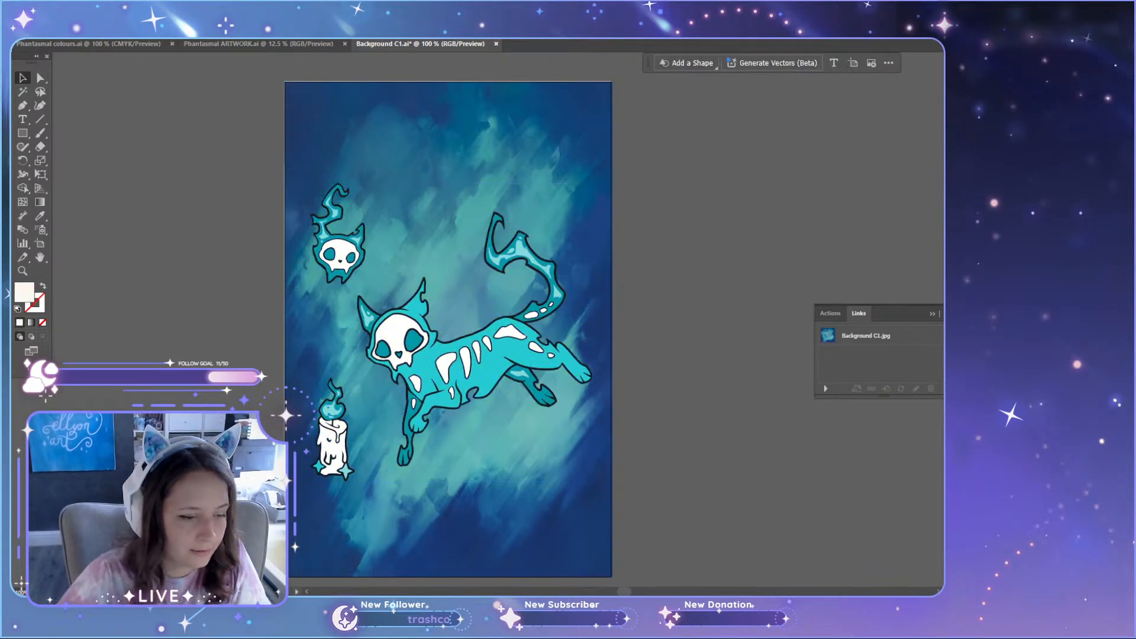
# Step: Switch to Photoshop and export the green backdrop as a JPG at quality 7
pyautogui.hotkey('alt', 'Tab')
pyautogui.hotkey('alt', 'f')
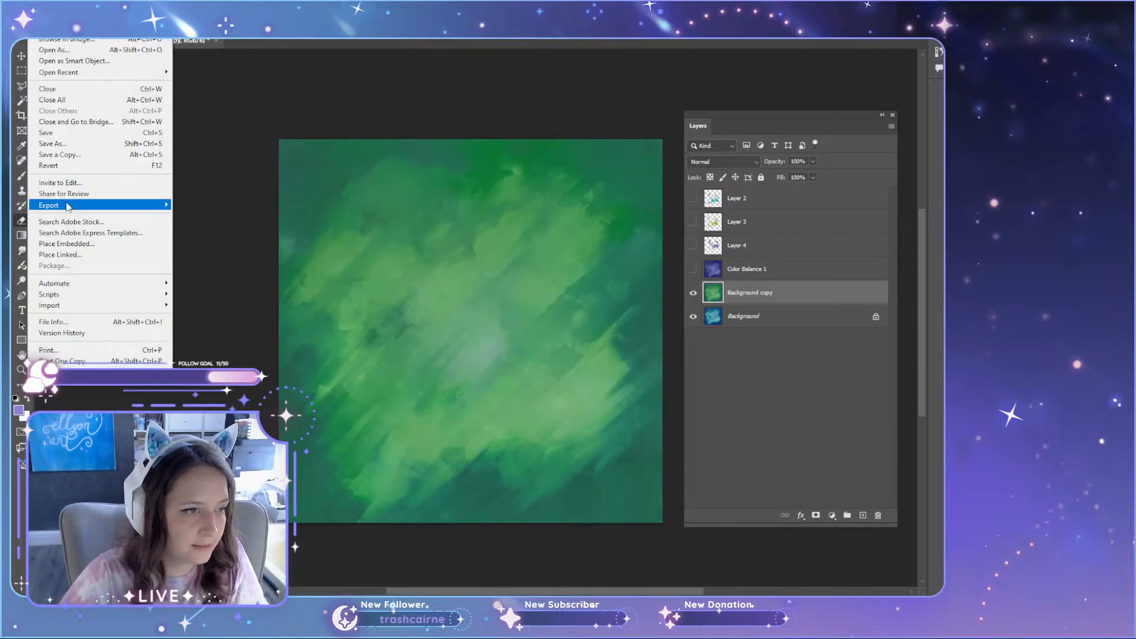
pyautogui.moveTo(68, 203)
pyautogui.click(243, 215)
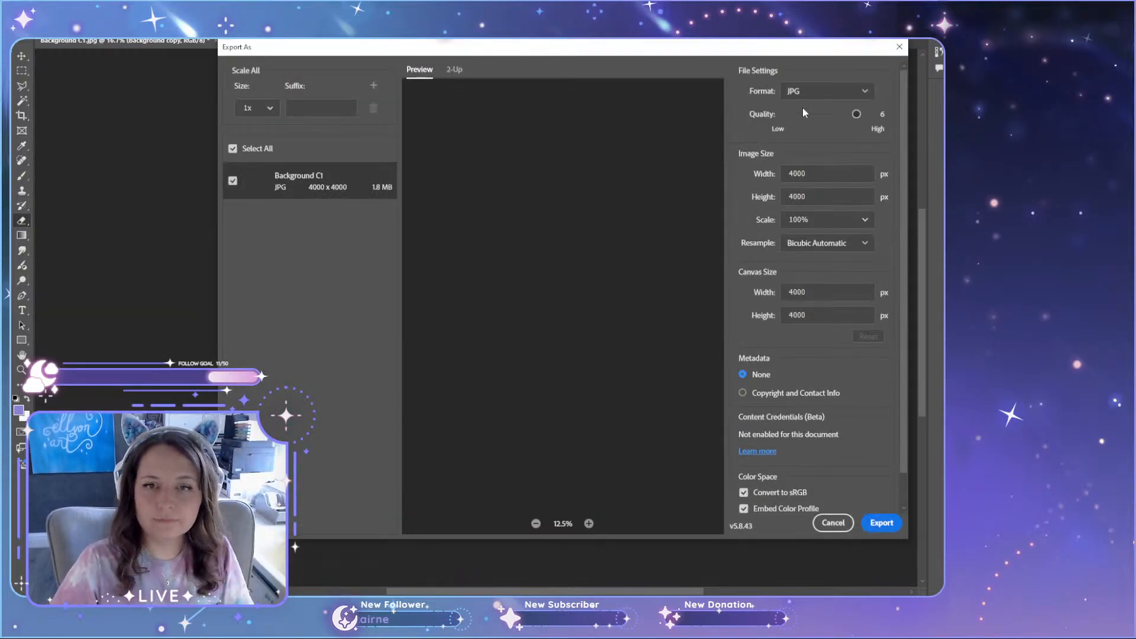
pyautogui.moveTo(857, 114); pyautogui.dragTo(870, 114)
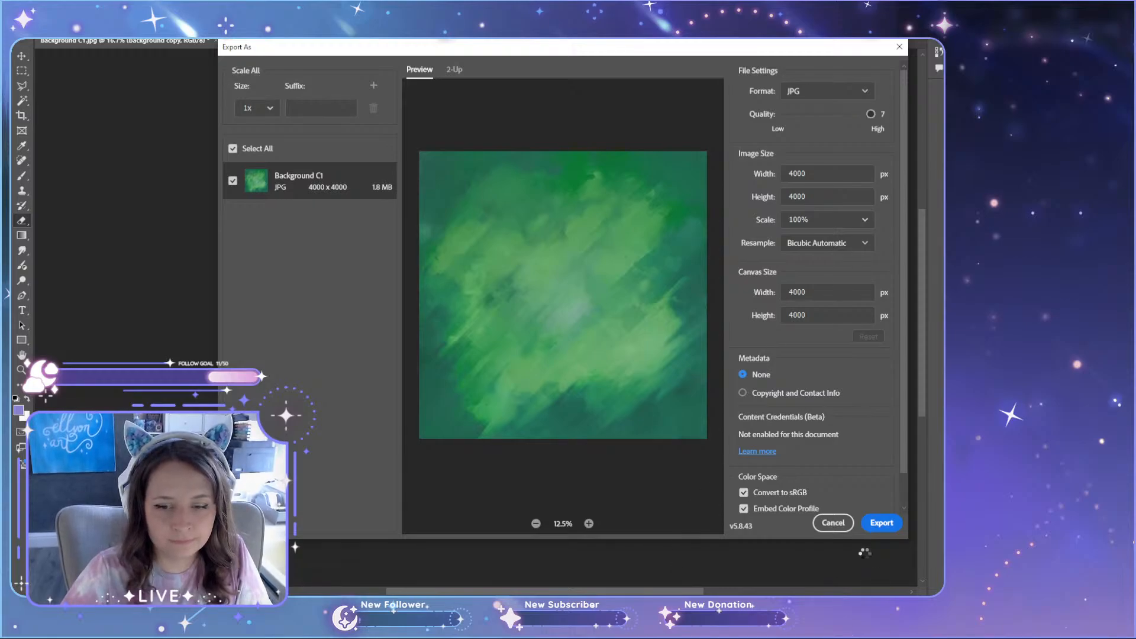
pyautogui.click(883, 524)
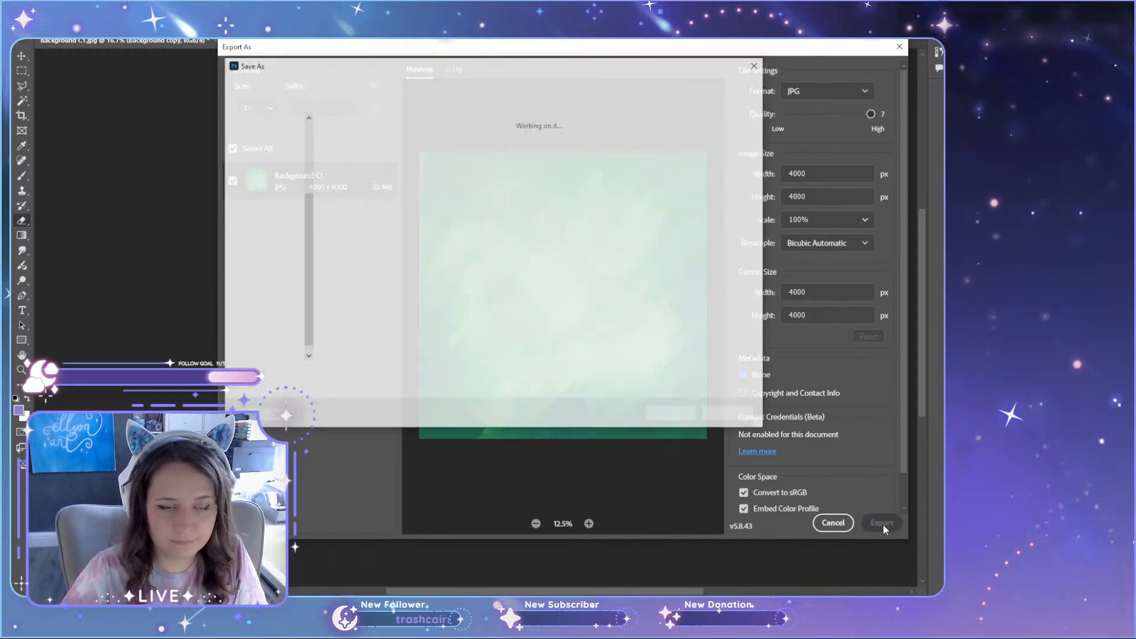
# Step: Save the exported green backdrop as Background C2 in the Ellyonart > Pins > __Enamel Pins > Phantasmal folder
pyautogui.scroll(3, 243, 215)
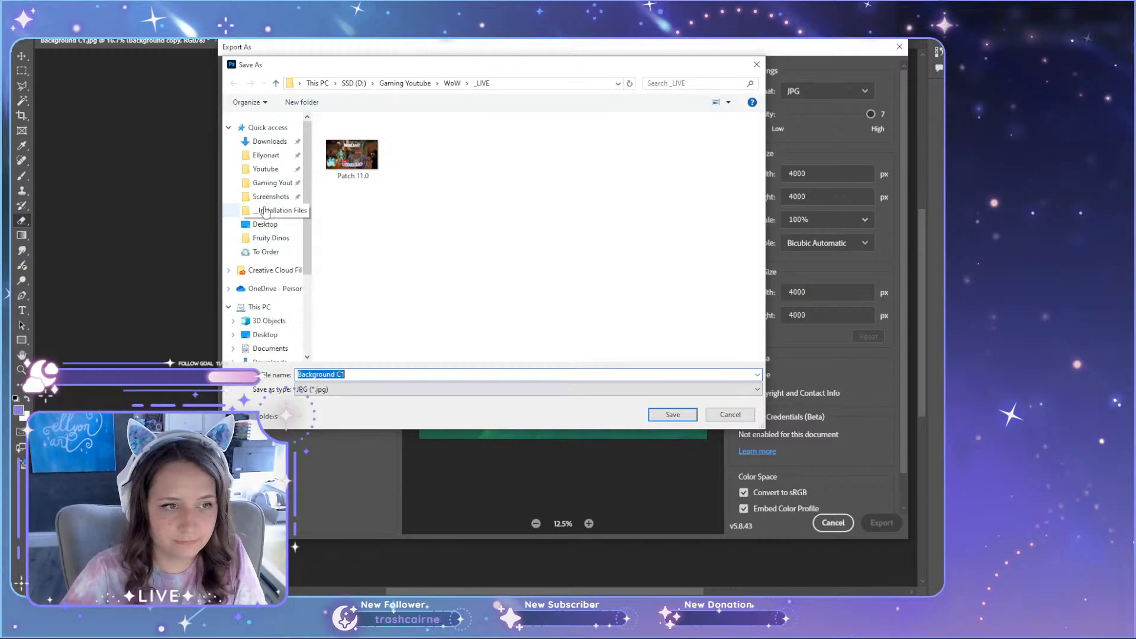
pyautogui.click(267, 155)
pyautogui.scroll(-5, 343, 238)
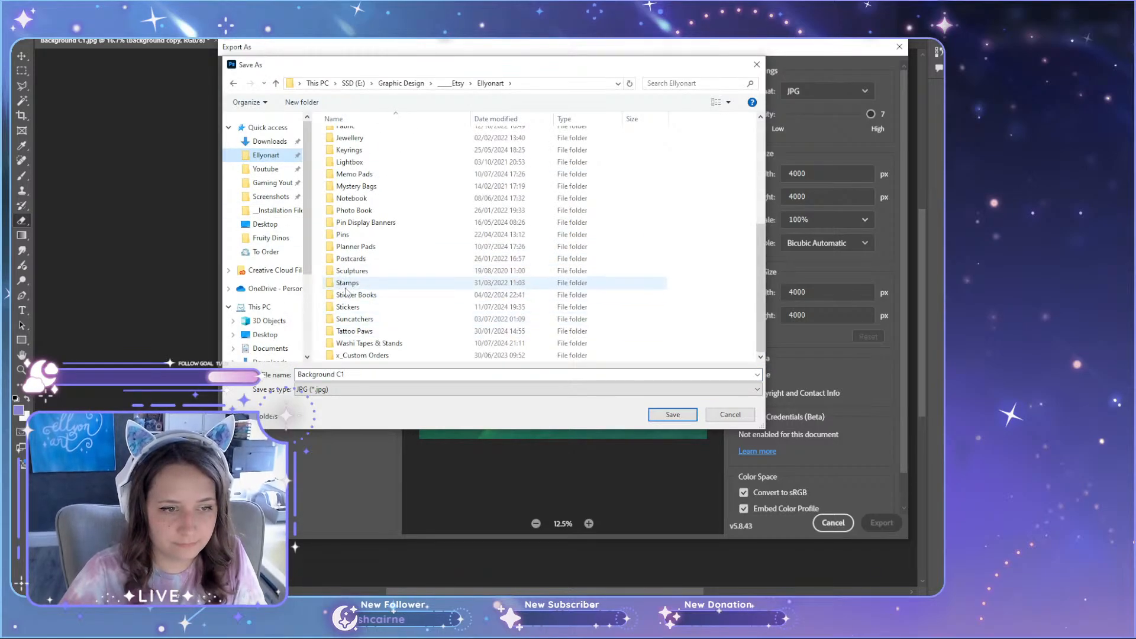
pyautogui.doubleClick(350, 239)
pyautogui.doubleClick(355, 135)
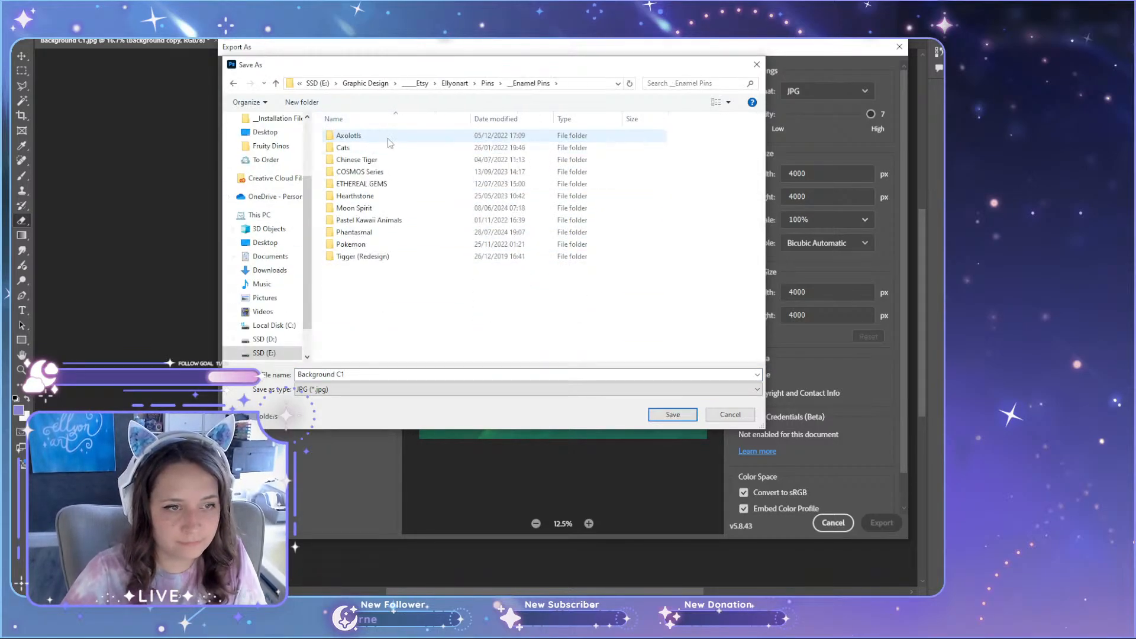
pyautogui.doubleClick(355, 232)
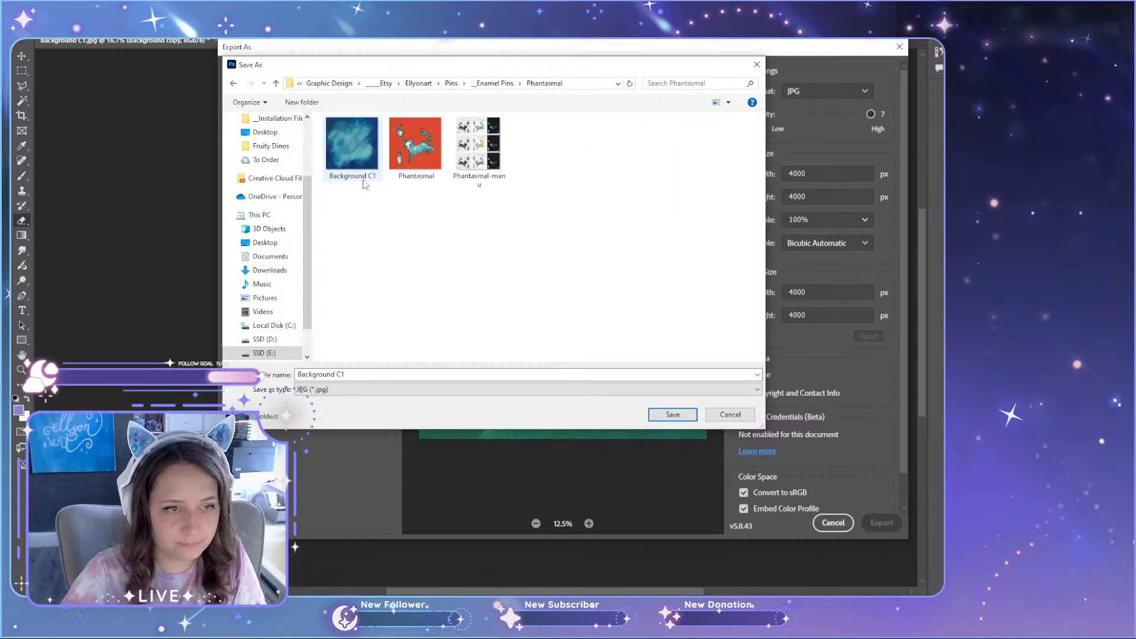
pyautogui.click(350, 374)
pyautogui.click(340, 375)
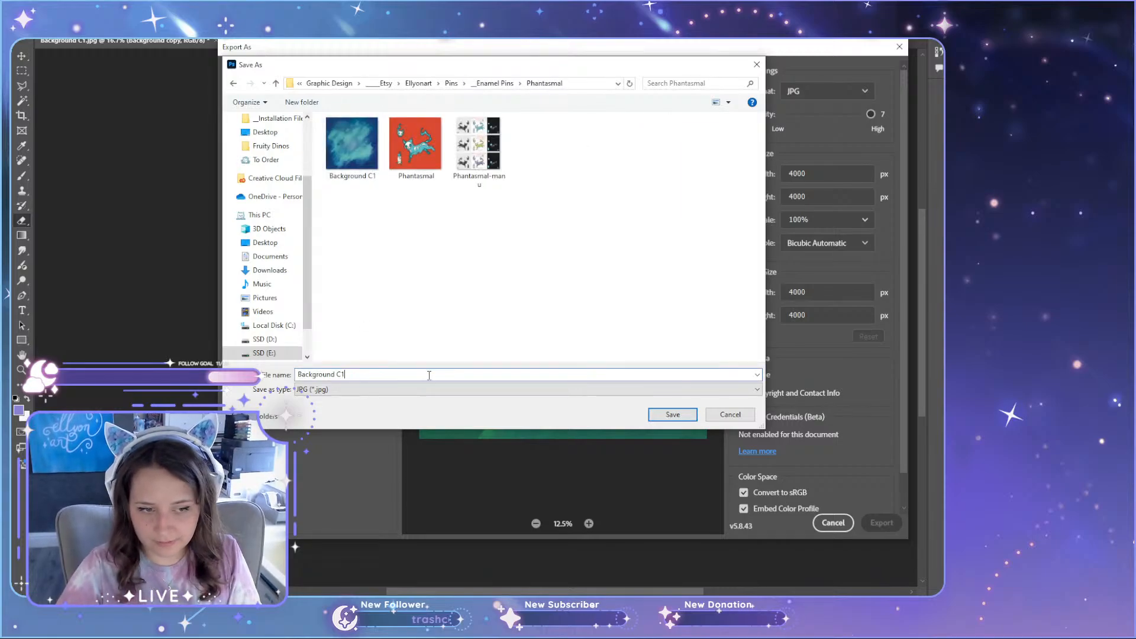
pyautogui.press('Return')
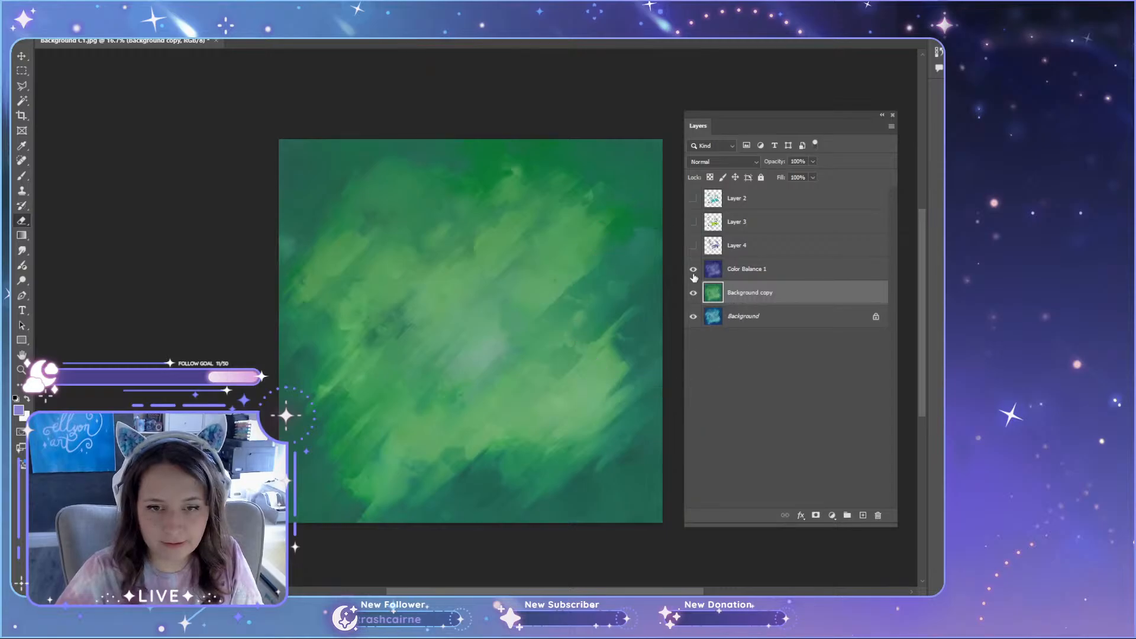
# Step: Show the purple Color Balance 1 layer and export the purple backdrop as Background C3 in JPG format at quality 7
pyautogui.click(36, 7)
pyautogui.moveTo(162, 206)
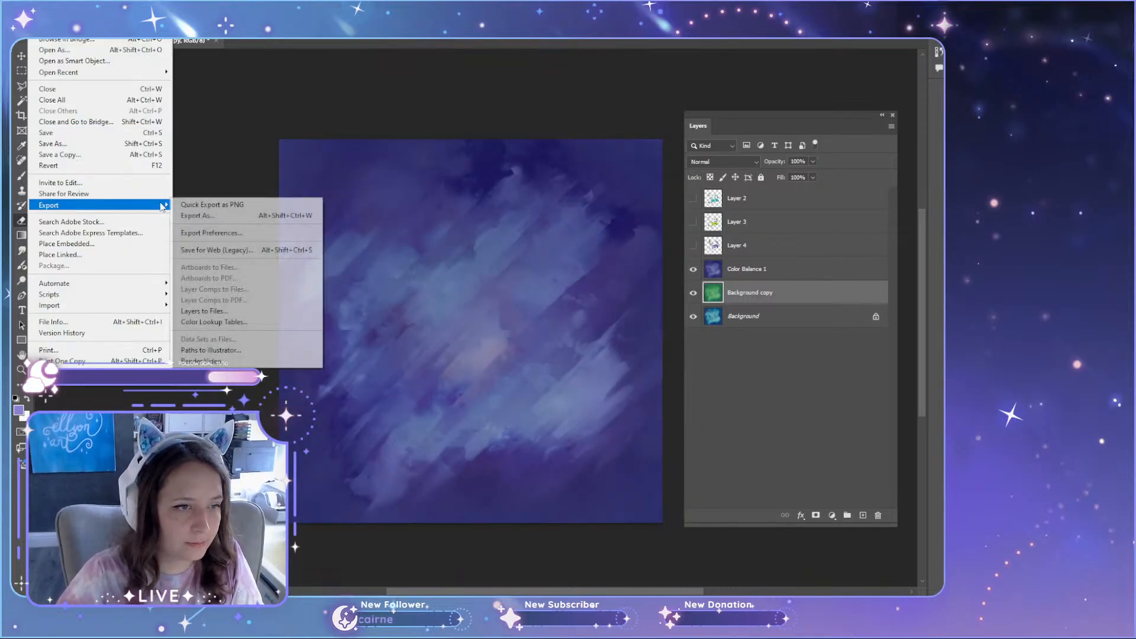
pyautogui.click(261, 215)
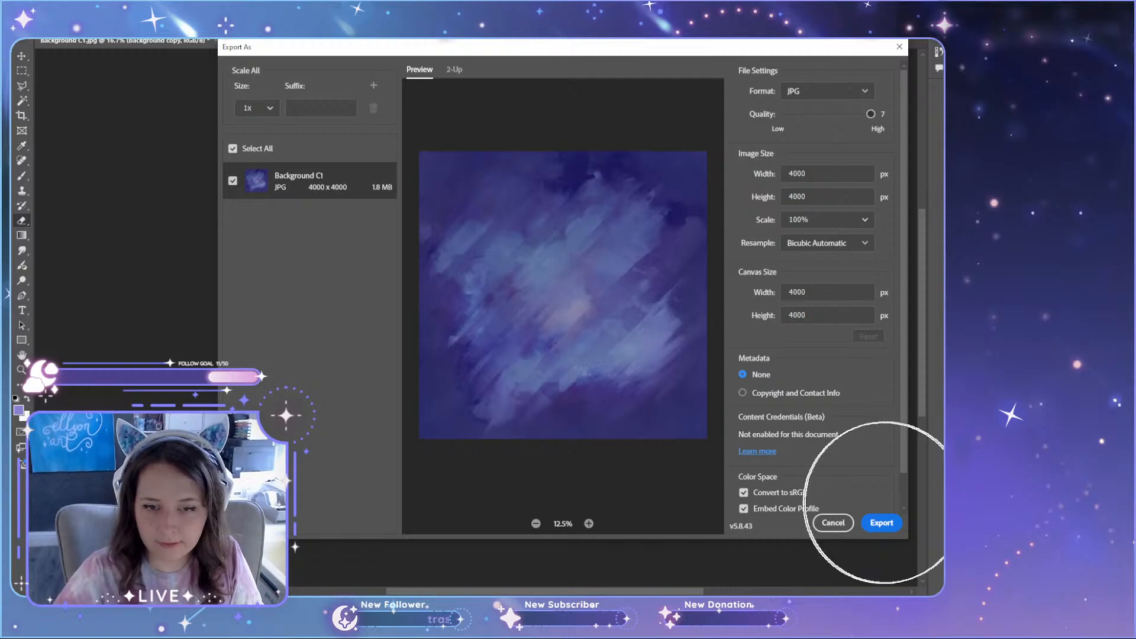
pyautogui.click(882, 524)
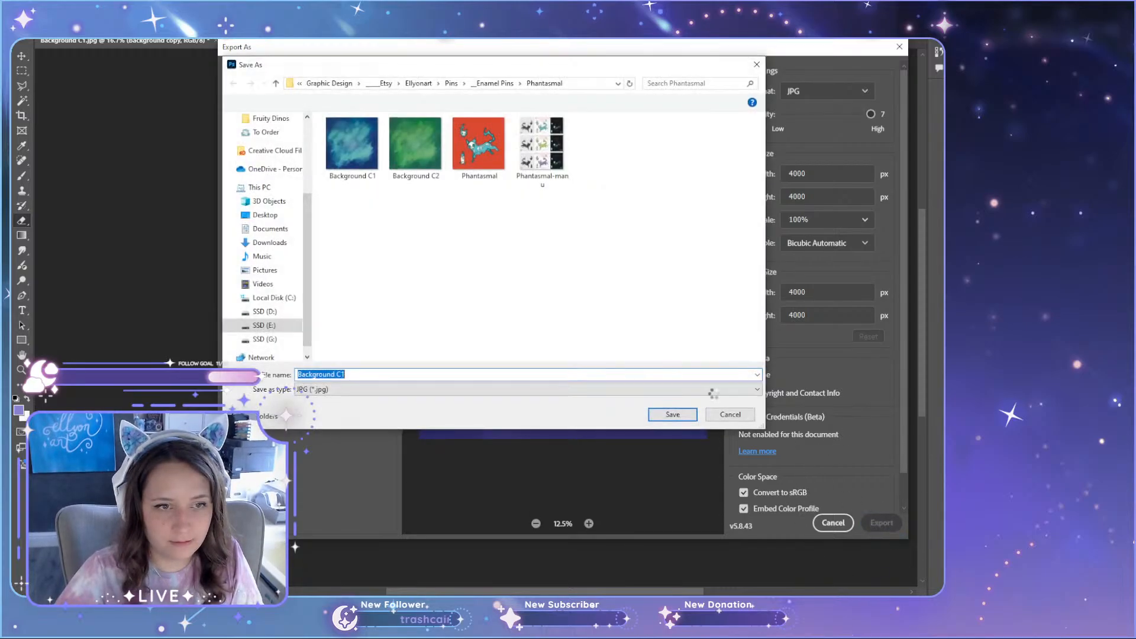
pyautogui.click(342, 376)
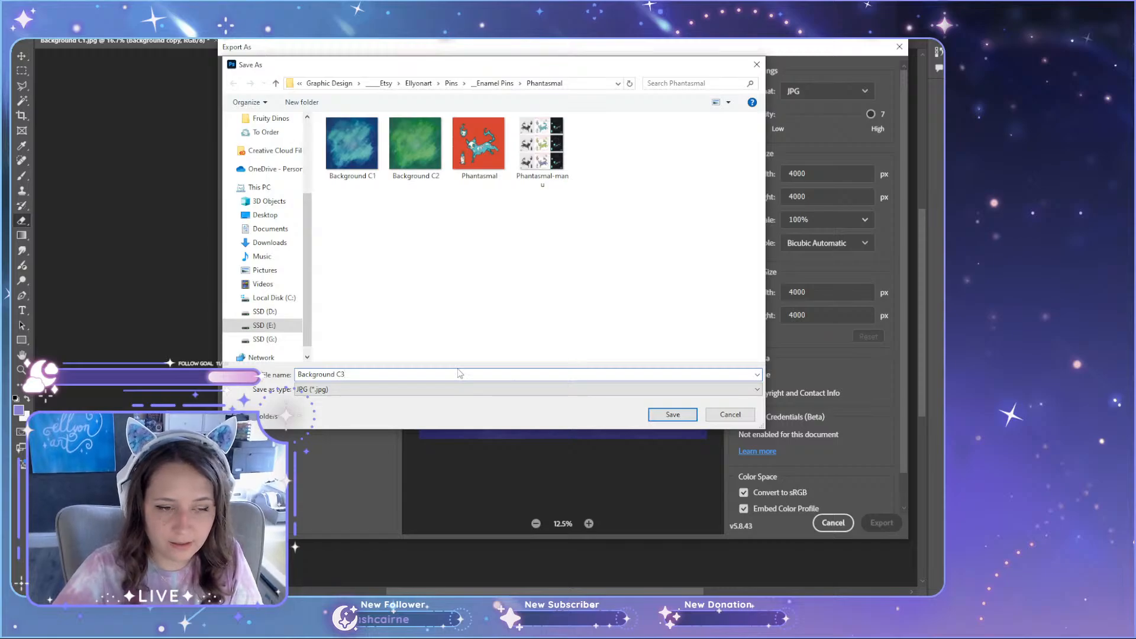
pyautogui.write('3')
pyautogui.press('Return')
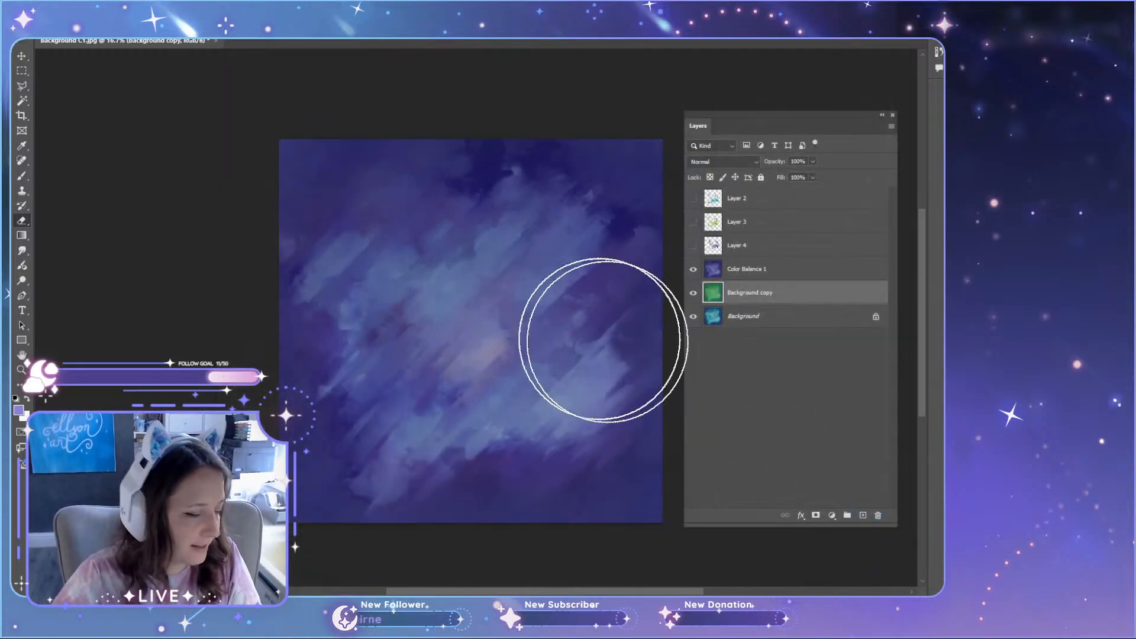
# Step: Save the layered backdrop document as Background C1.psd, close it and switch to Illustrator
pyautogui.click(885, 121)
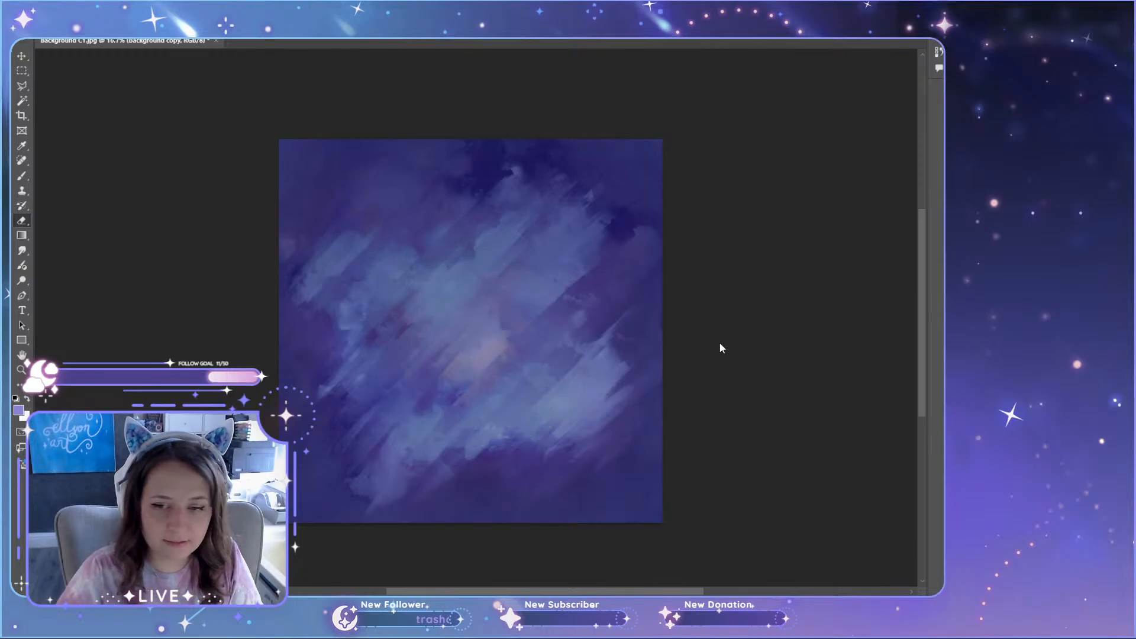
pyautogui.hotkey('ctrl', 'shift', 's')
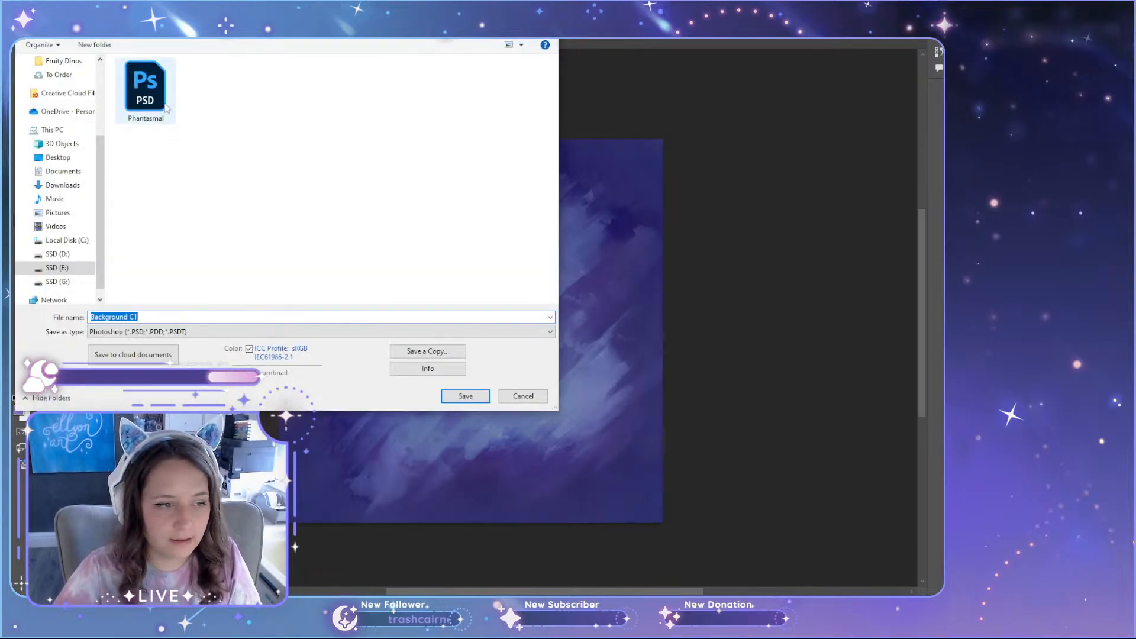
pyautogui.click(465, 396)
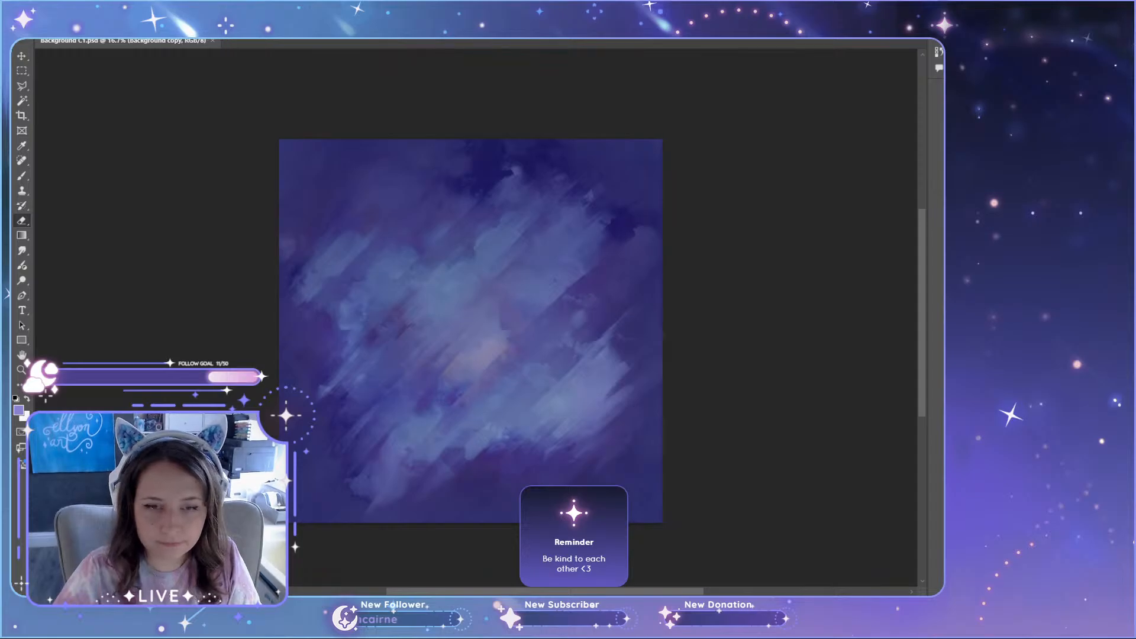
pyautogui.hotkey('ctrl', 'w')
pyautogui.hotkey('alt', 'Tab')
pyautogui.scroll(-1, 665, 457)
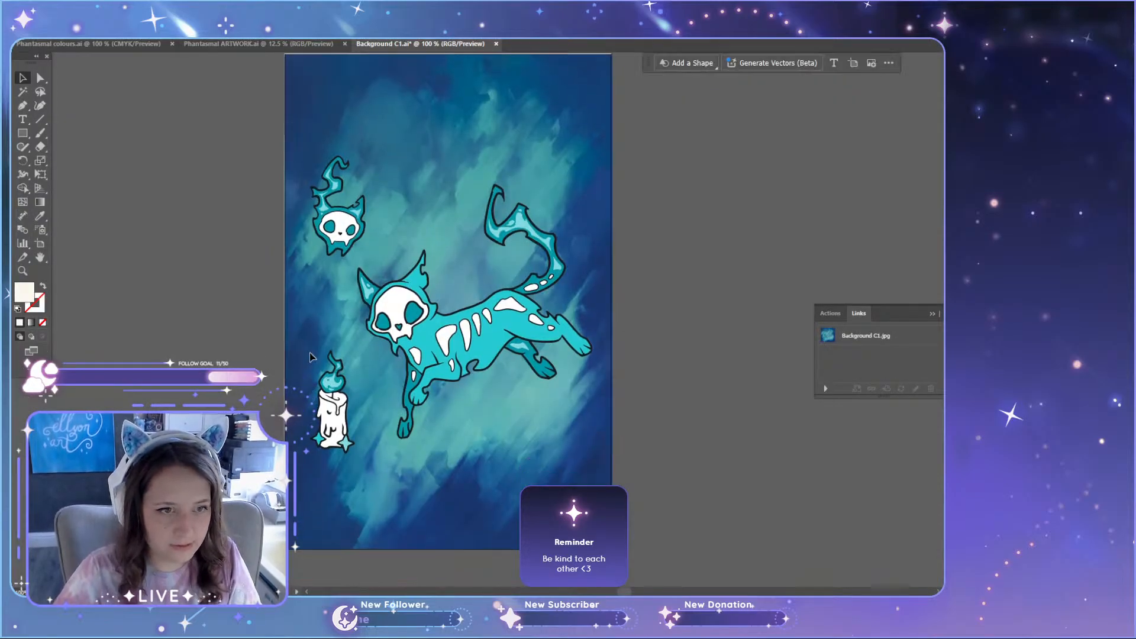
pyautogui.keyDown('alt'); pyautogui.scroll(-2, 665, 457); pyautogui.keyUp('alt')
pyautogui.hotkey('shift', 'o')
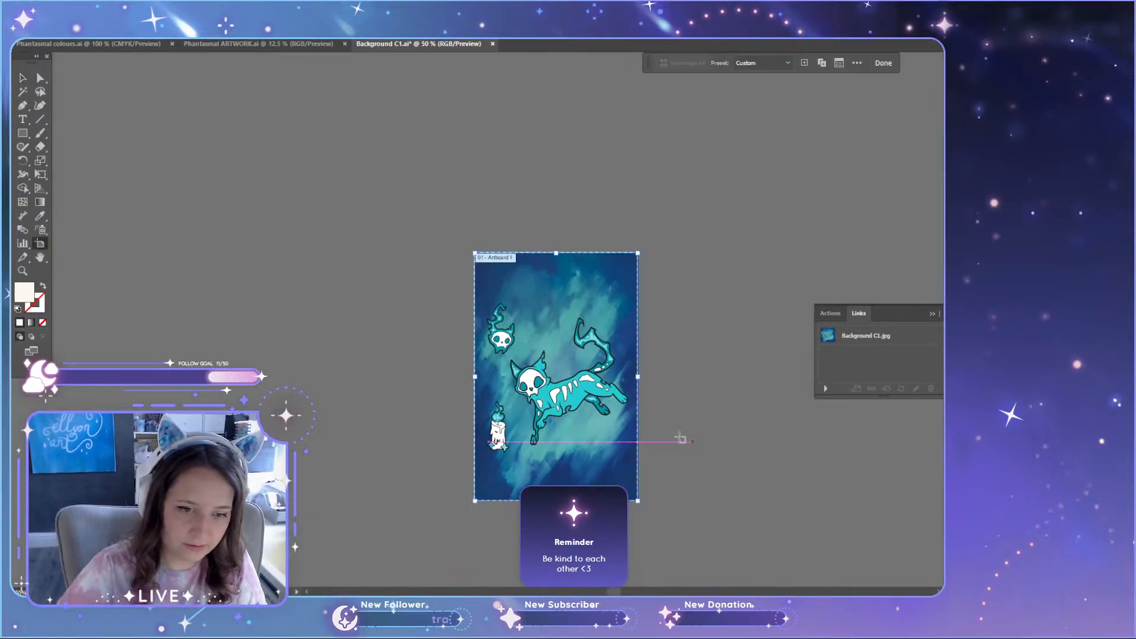
pyautogui.moveTo(603, 409); pyautogui.dragTo(379, 350)
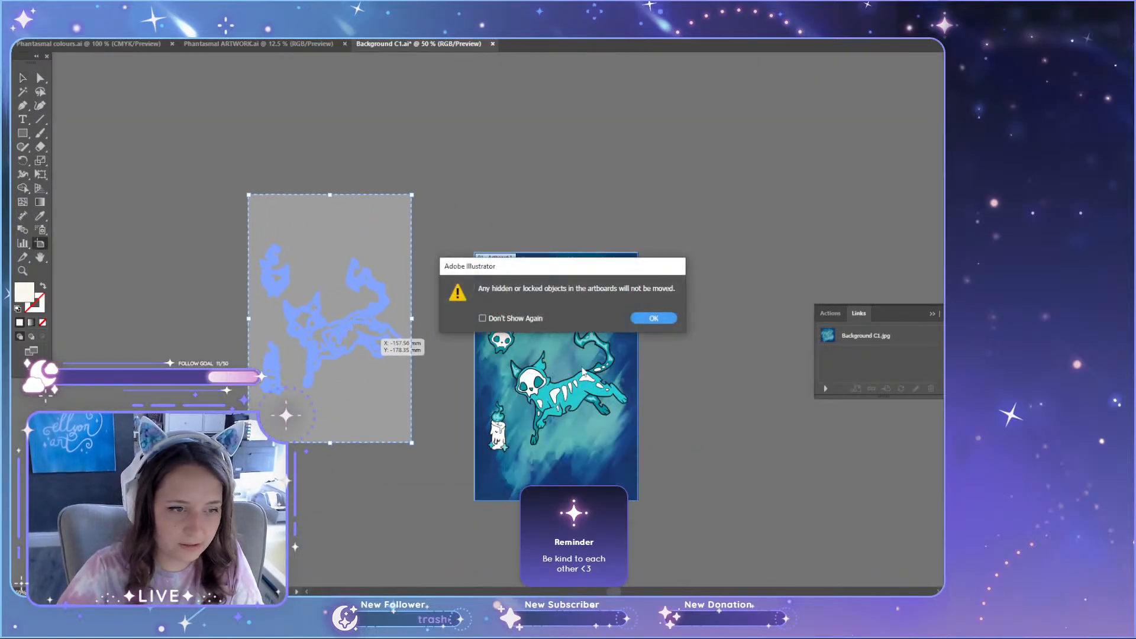
pyautogui.click(655, 321)
pyautogui.press('v')
pyautogui.hotkey('ctrl', 'z')
# Step: Unlock all objects in Background C1.ai, including the painted backdrop
pyautogui.click(86, 7)
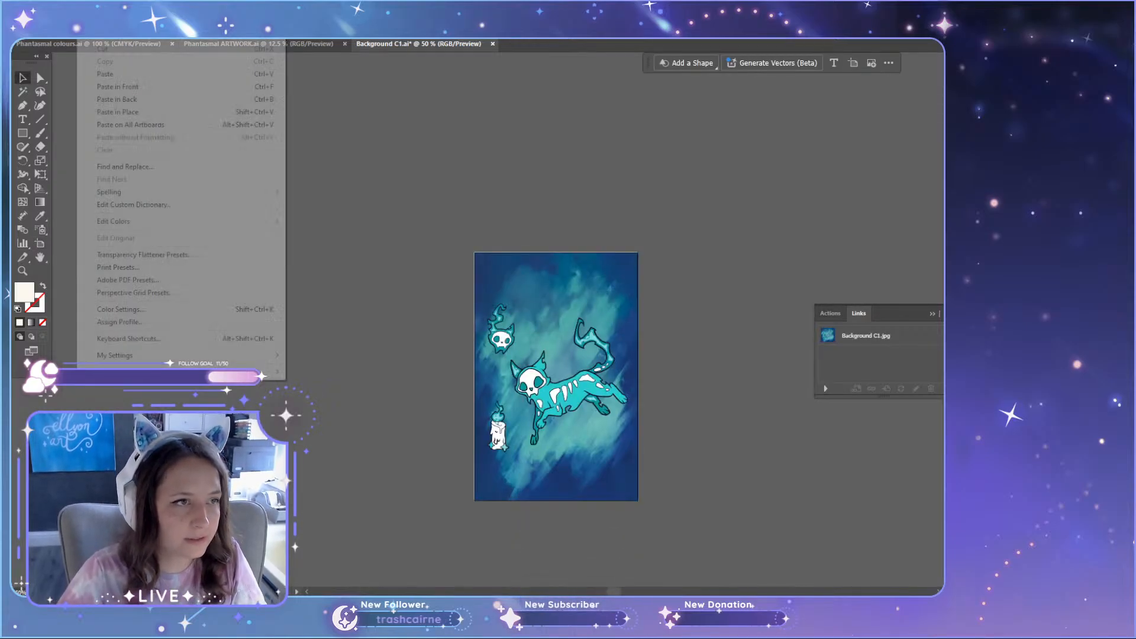
pyautogui.moveTo(111, 7)
pyautogui.click(121, 110)
pyautogui.click(339, 188)
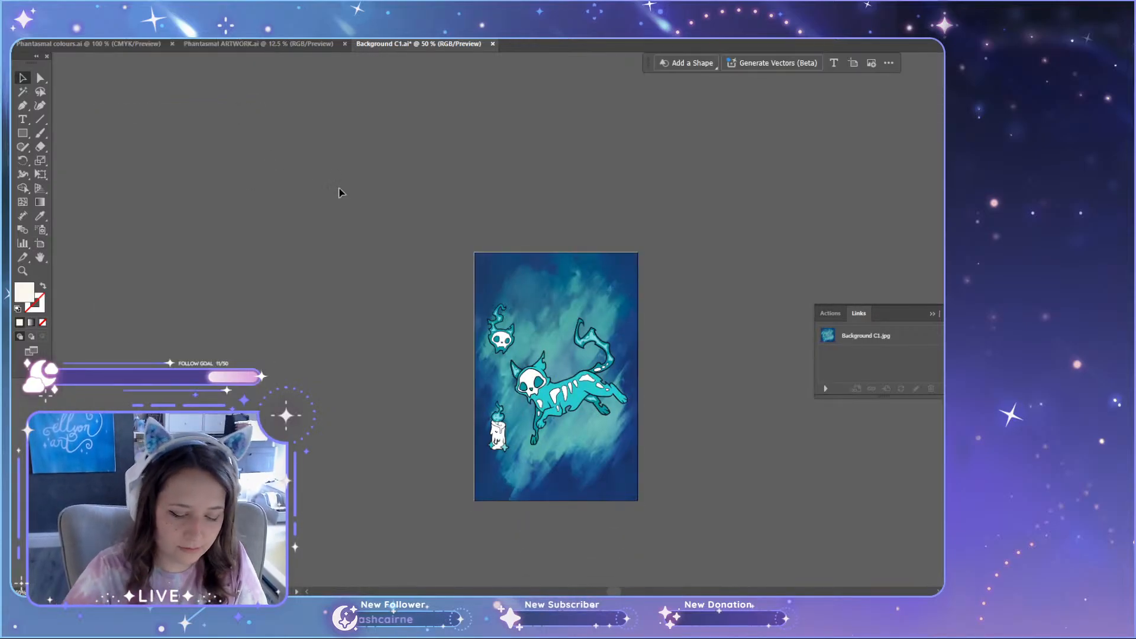
# Step: Duplicate the blue artboard with its backdrop and cat artwork, placing the copy just right of the original with a narrow gap
pyautogui.hotkey('shift', 'o')
pyautogui.moveTo(549, 365); pyautogui.dragTo(435, 279)
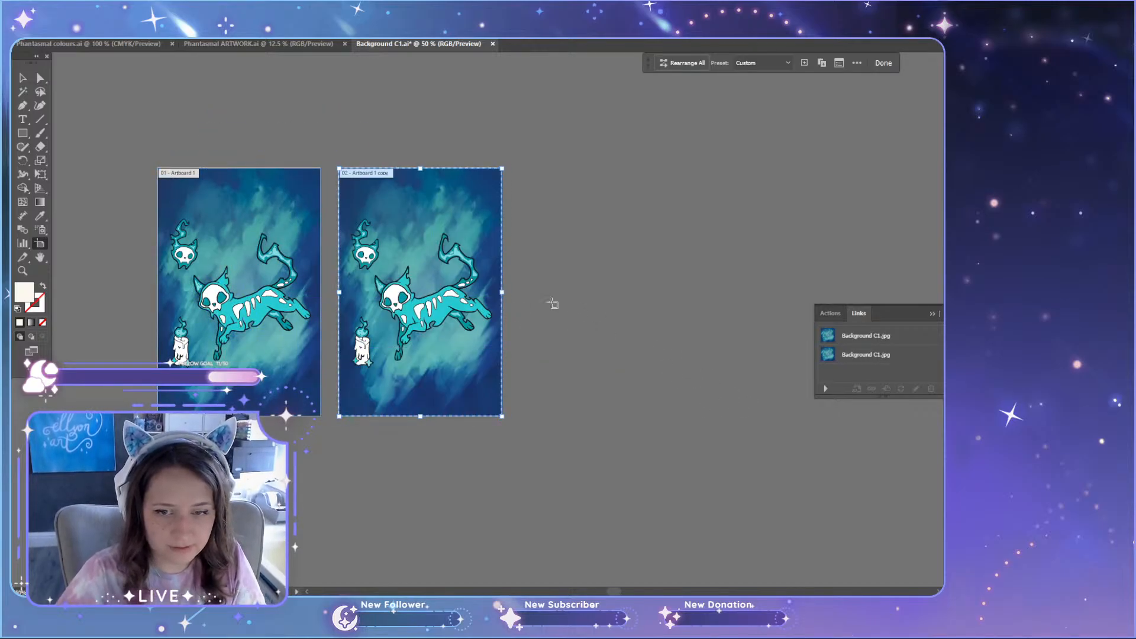
pyautogui.hotkey('ctrl', 'z')
pyautogui.moveTo(272, 287); pyautogui.dragTo(447, 287)
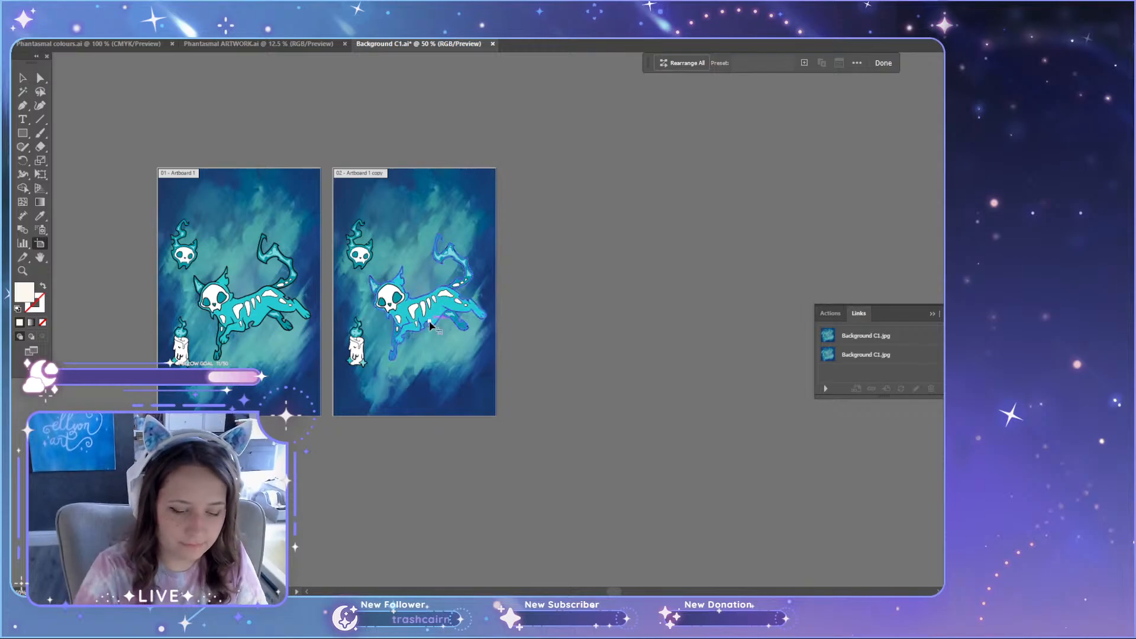
pyautogui.click(131, 78)
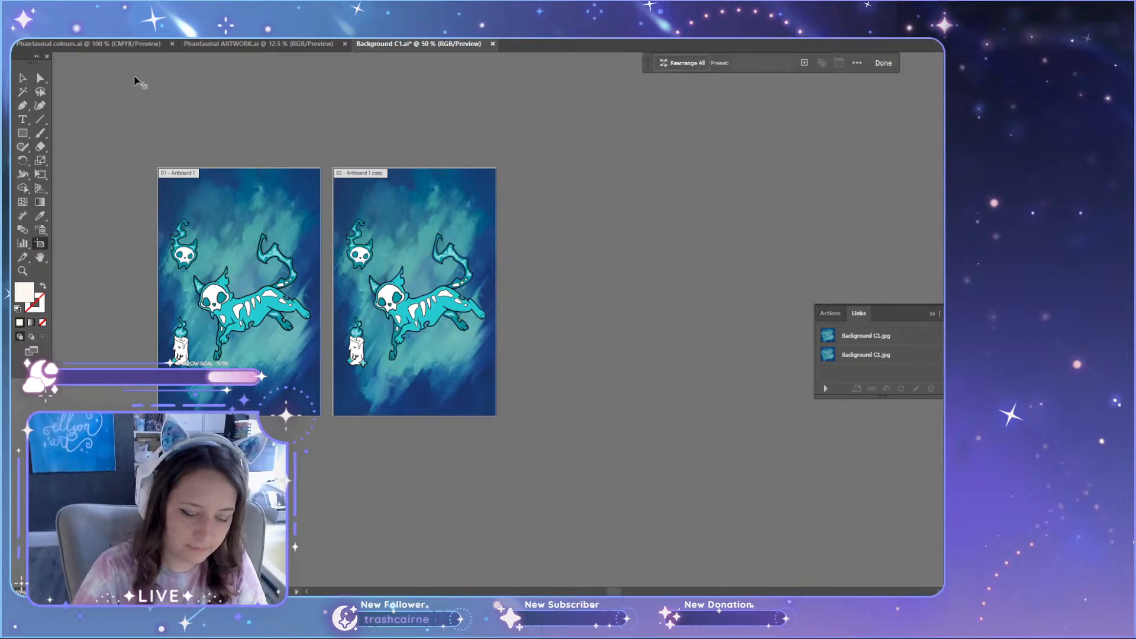
pyautogui.click(22, 79)
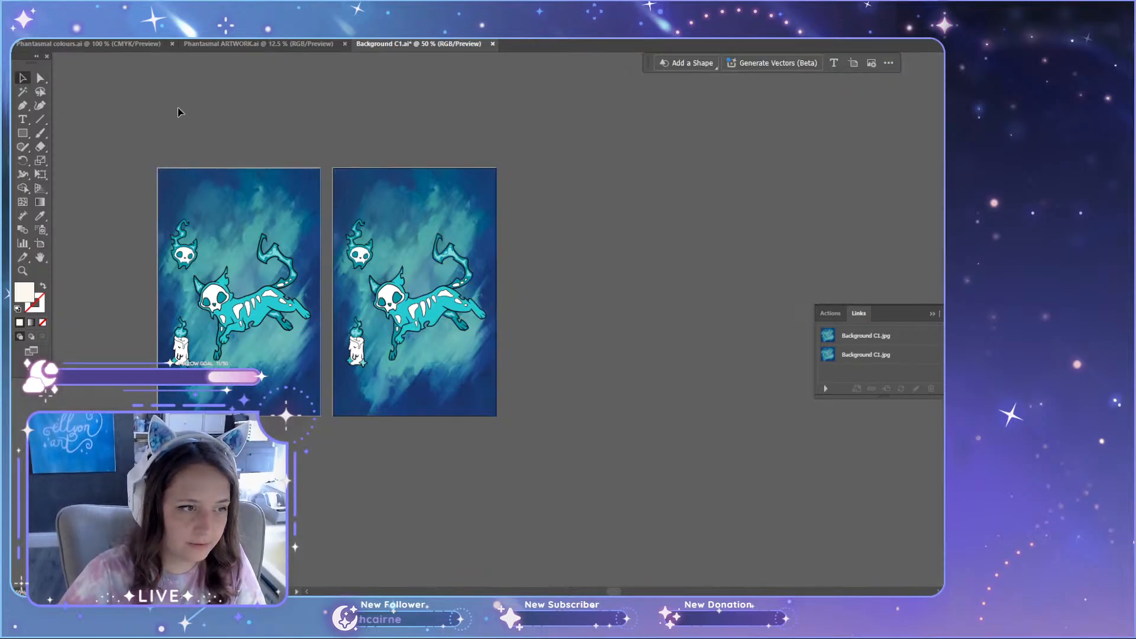
# Step: Duplicate the second artboard with its contents to the right to form a row of three
pyautogui.hotkey('shift', 'o')
pyautogui.moveTo(352, 240); pyautogui.dragTo(543, 244)
pyautogui.press('v')
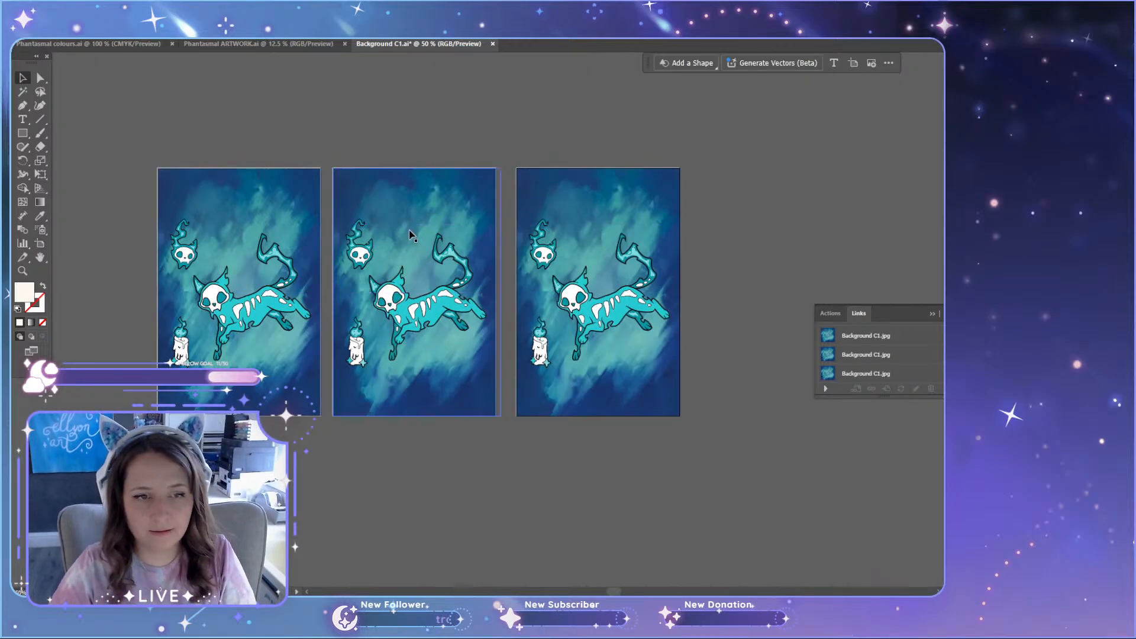
# Step: Relink the middle artboard's backdrop to the green Background C2 image and the third one's to the purple Background C3 image
pyautogui.click(444, 192)
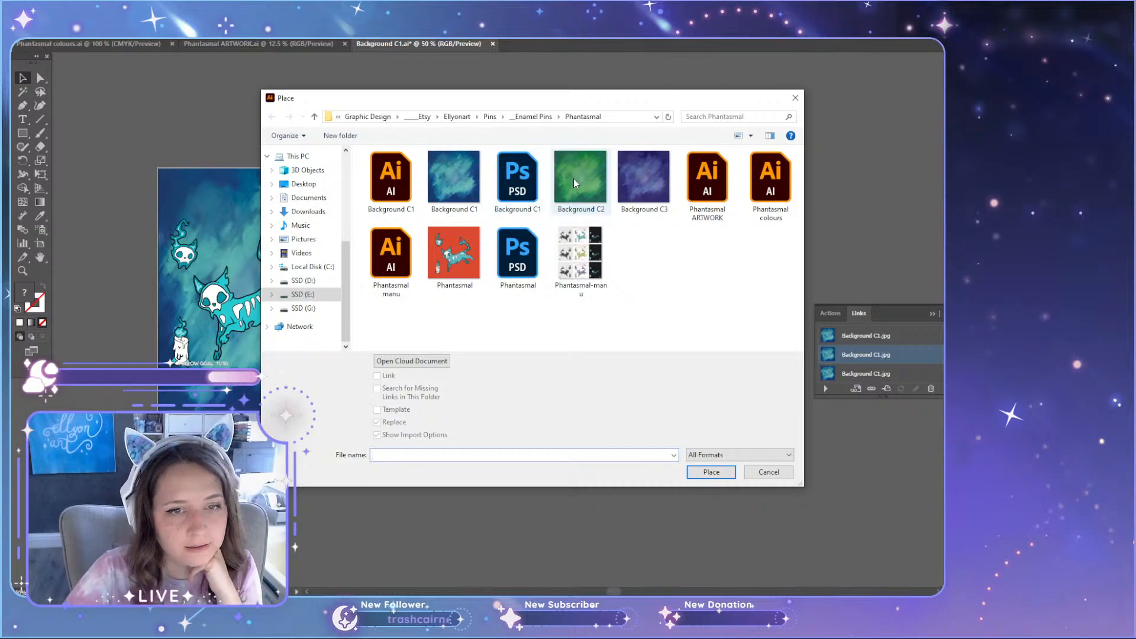
pyautogui.doubleClick(577, 180)
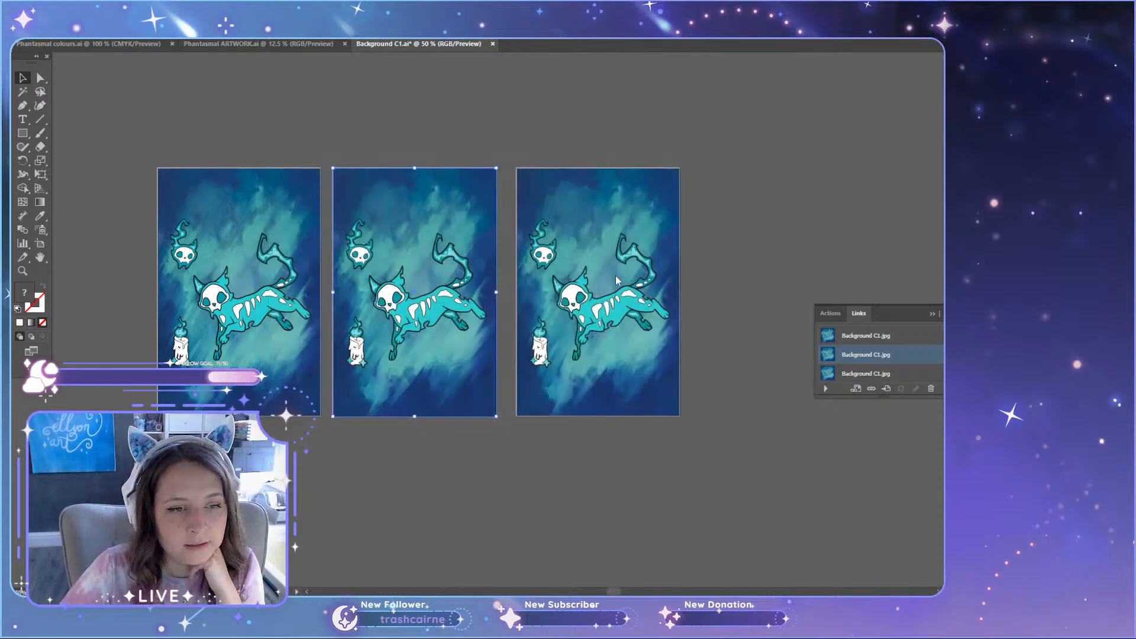
pyautogui.click(654, 210)
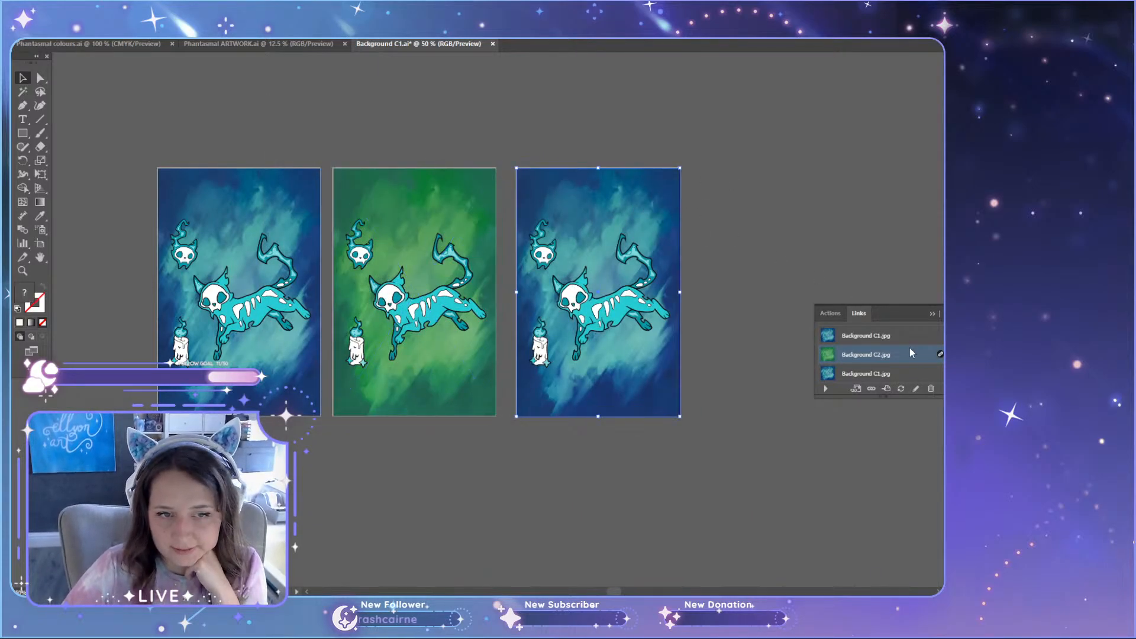
pyautogui.click(886, 390)
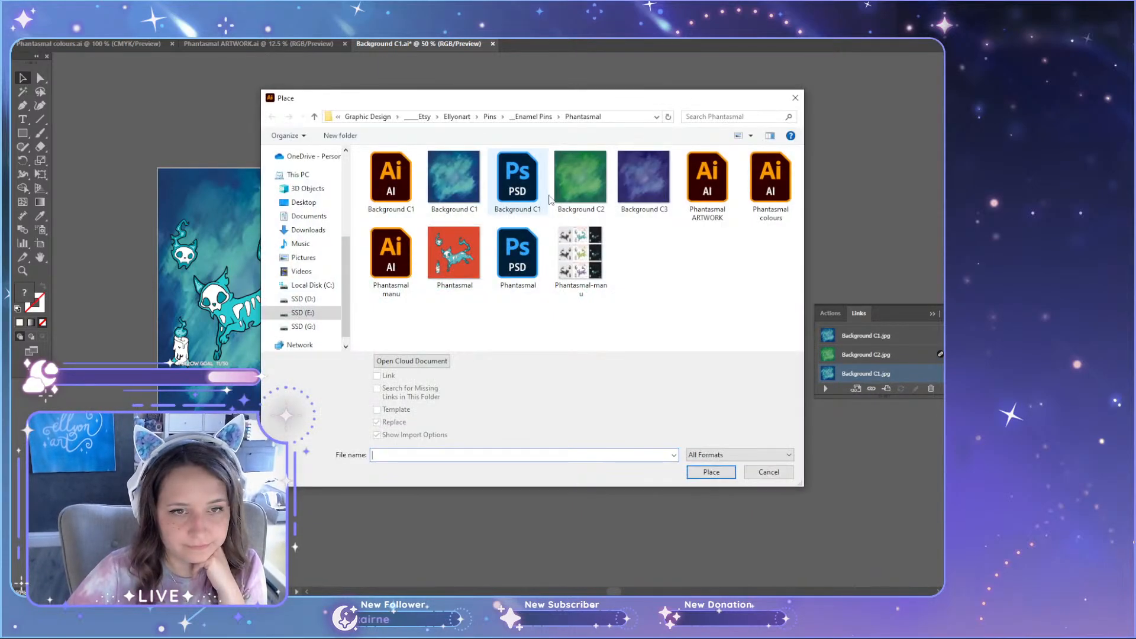
pyautogui.click(632, 181)
pyautogui.doubleClick(631, 181)
pyautogui.scroll(1, 721, 278)
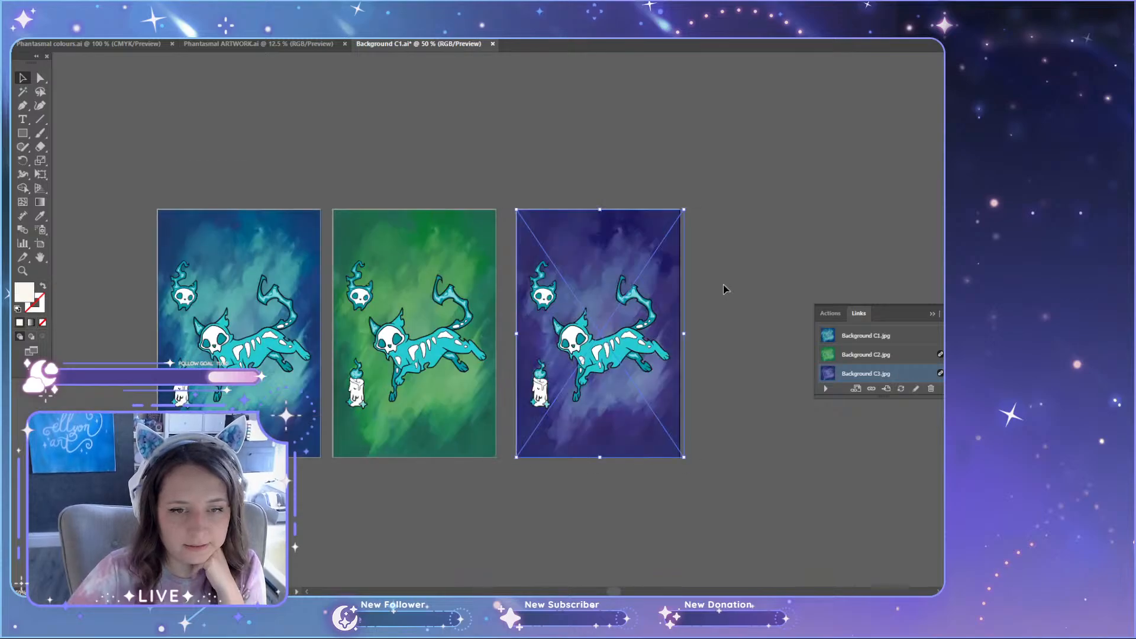
pyautogui.click(708, 184)
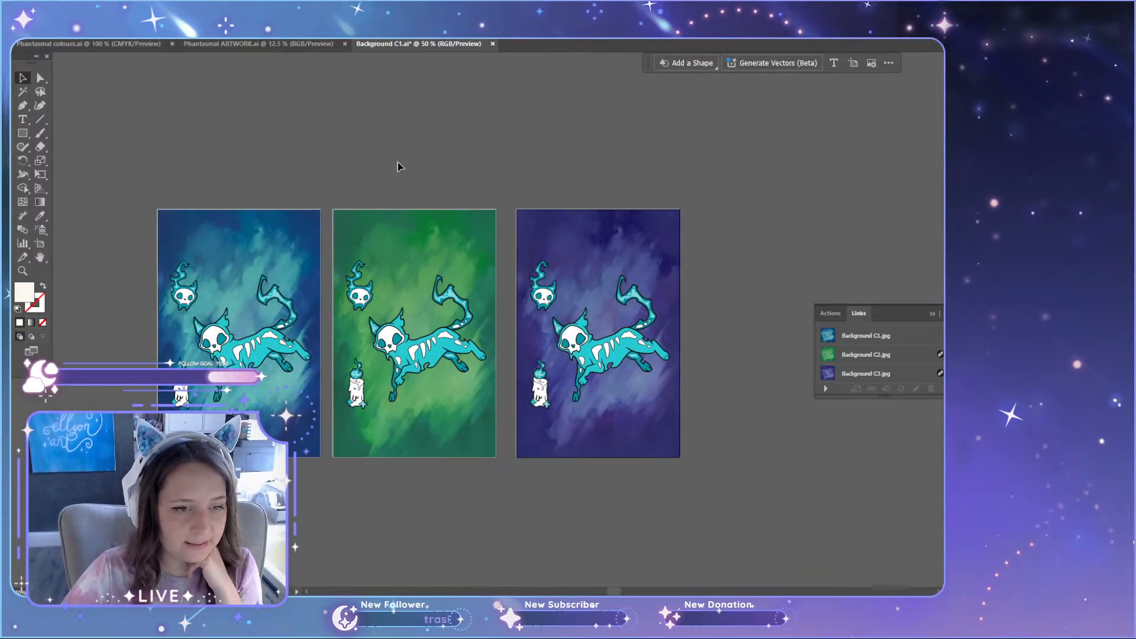
# Step: Save Background C1.ai and hide the list of linked images
pyautogui.scroll(1, 296, 177)
pyautogui.scroll(-1, 307, 111)
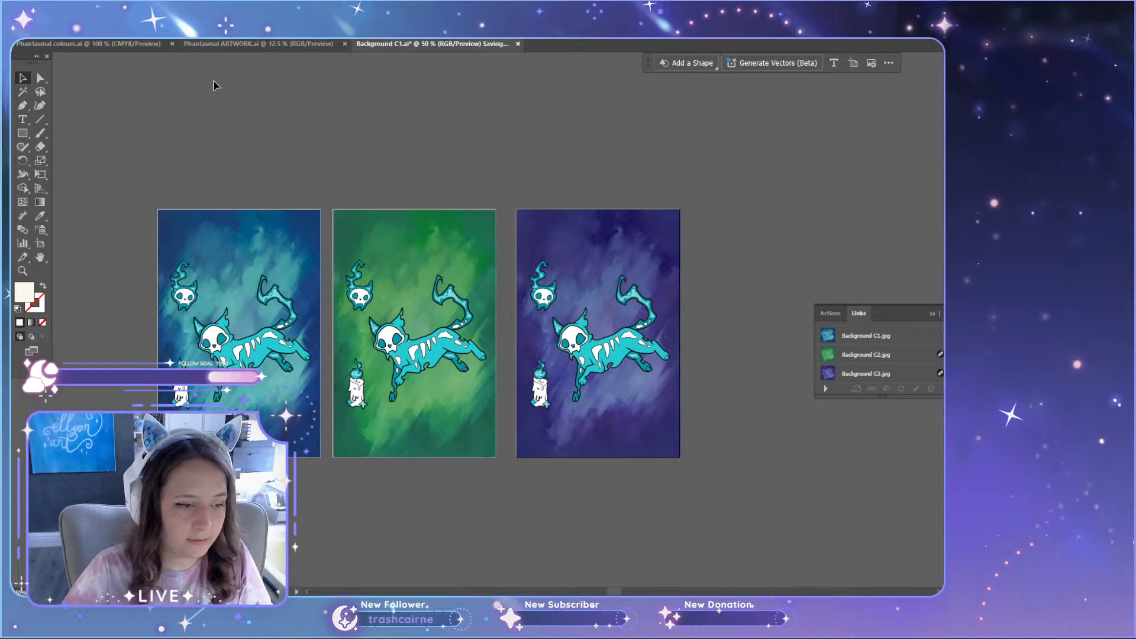
pyautogui.scroll(2, 216, 213)
pyautogui.hotkey('ctrl', 's')
pyautogui.moveTo(610, 593); pyautogui.dragTo(604, 593)
pyautogui.click(932, 314)
pyautogui.scroll(-2, 825, 233)
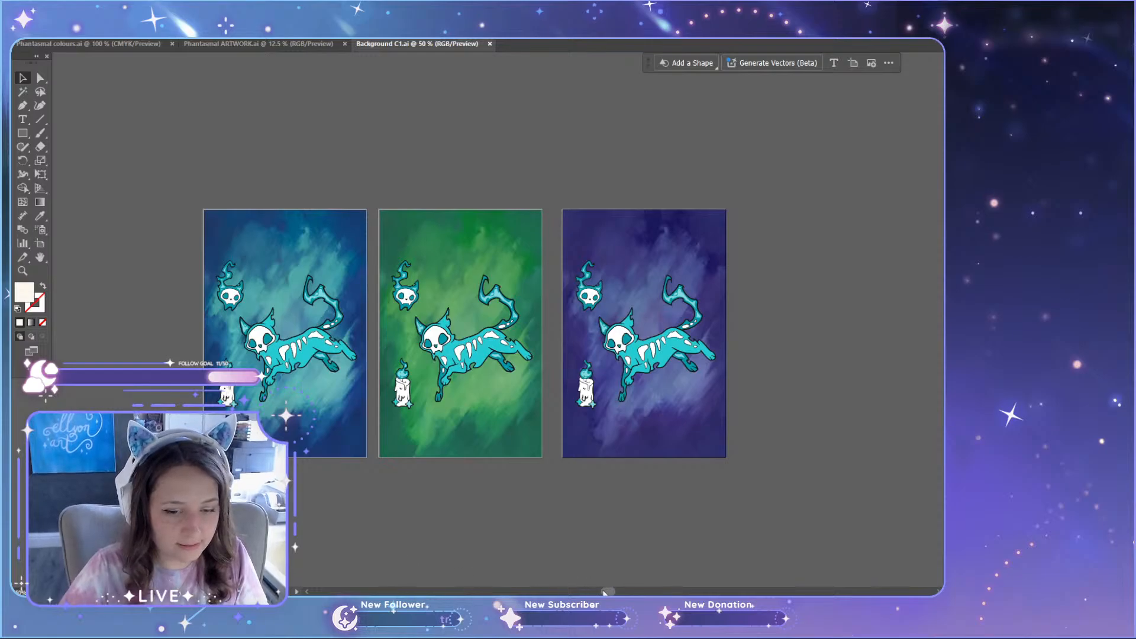
pyautogui.moveTo(610, 592); pyautogui.dragTo(606, 592)
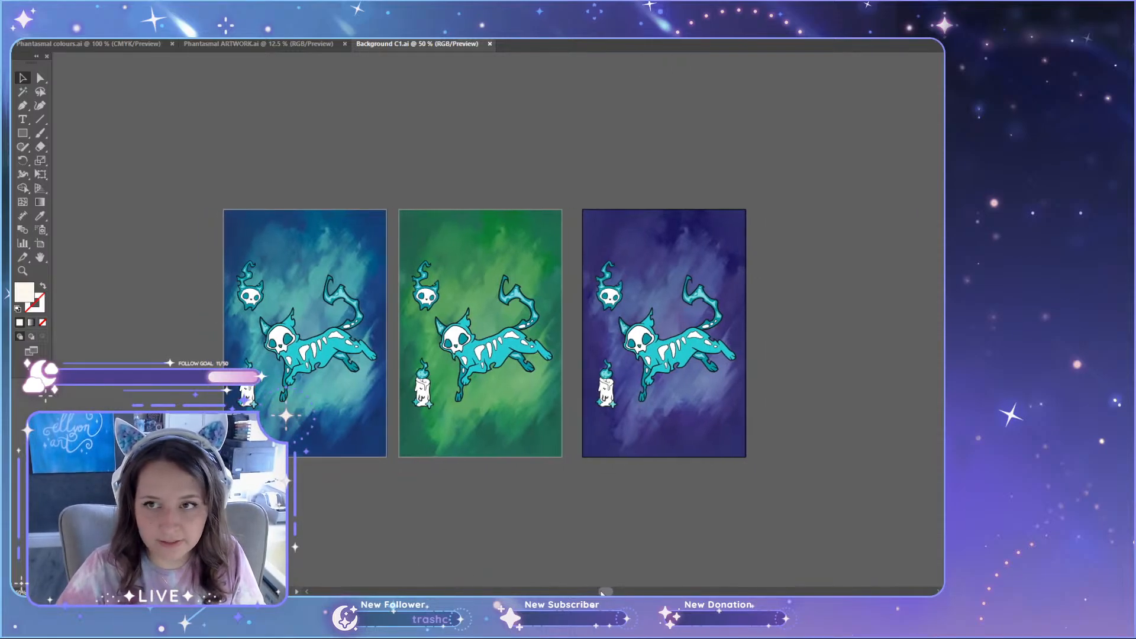